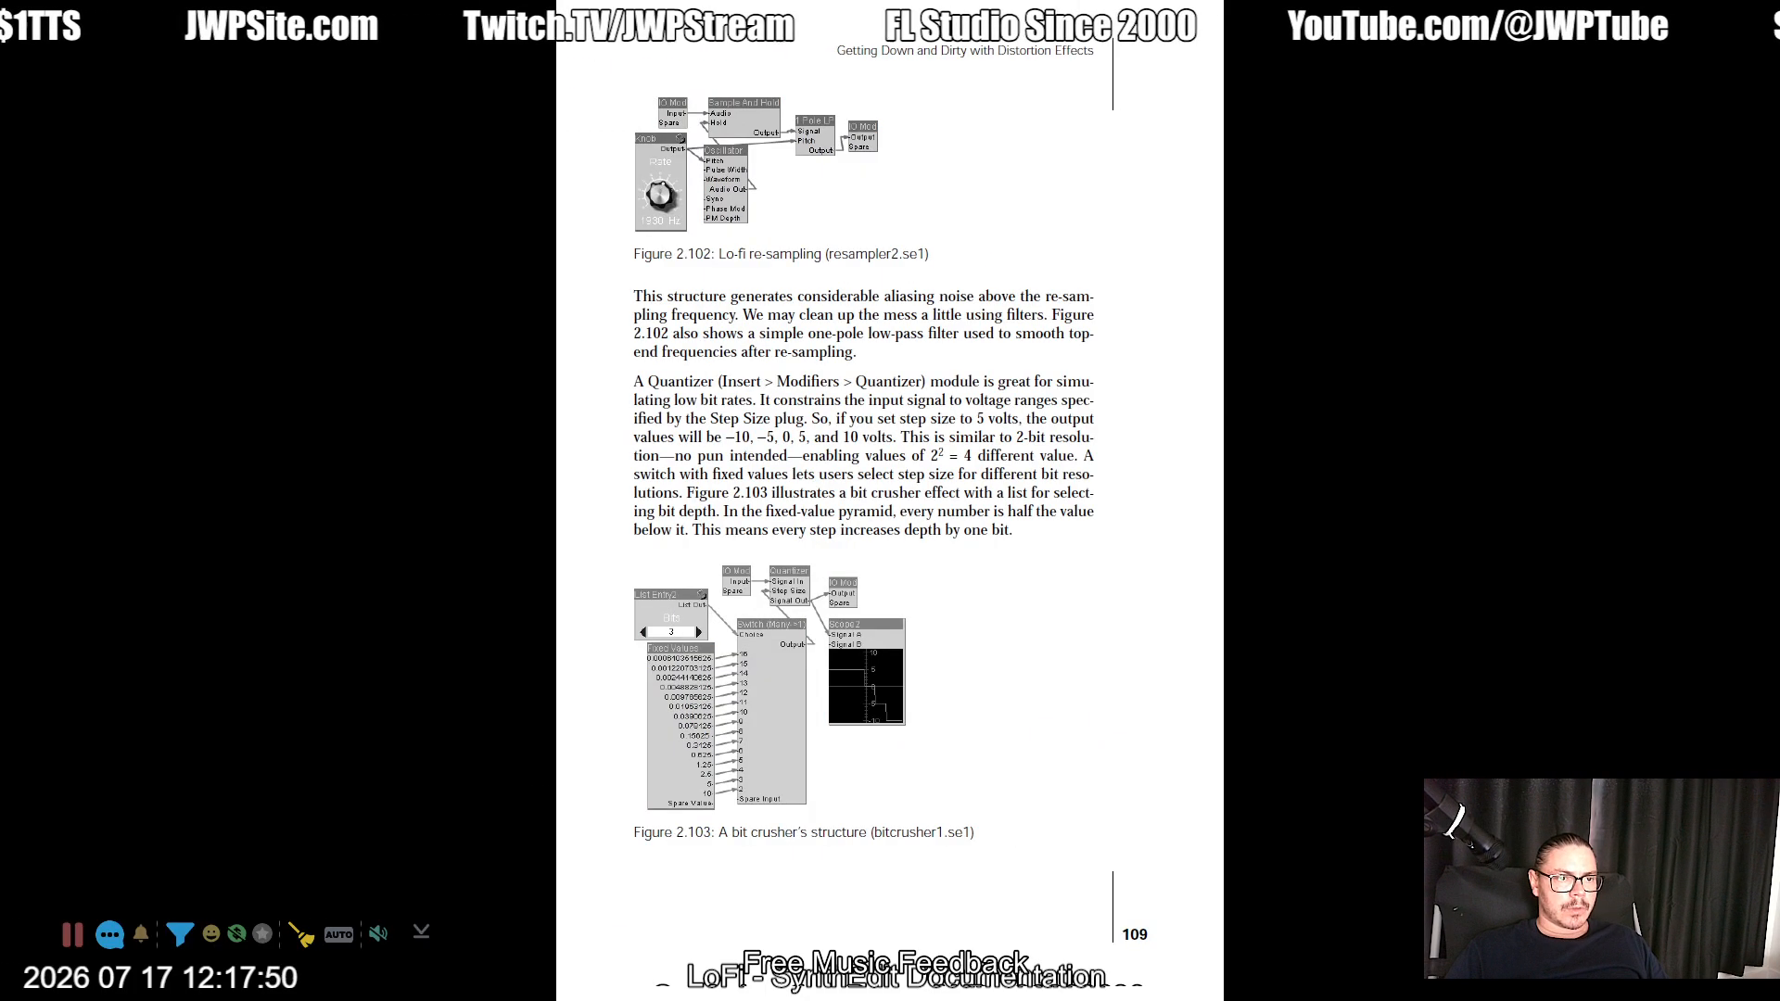
Step: Read pages 108 to 110 of the manual on lo-fi effects, examining the re-sampling and bit crusher structures
scroll(727, 180, "up", 2)
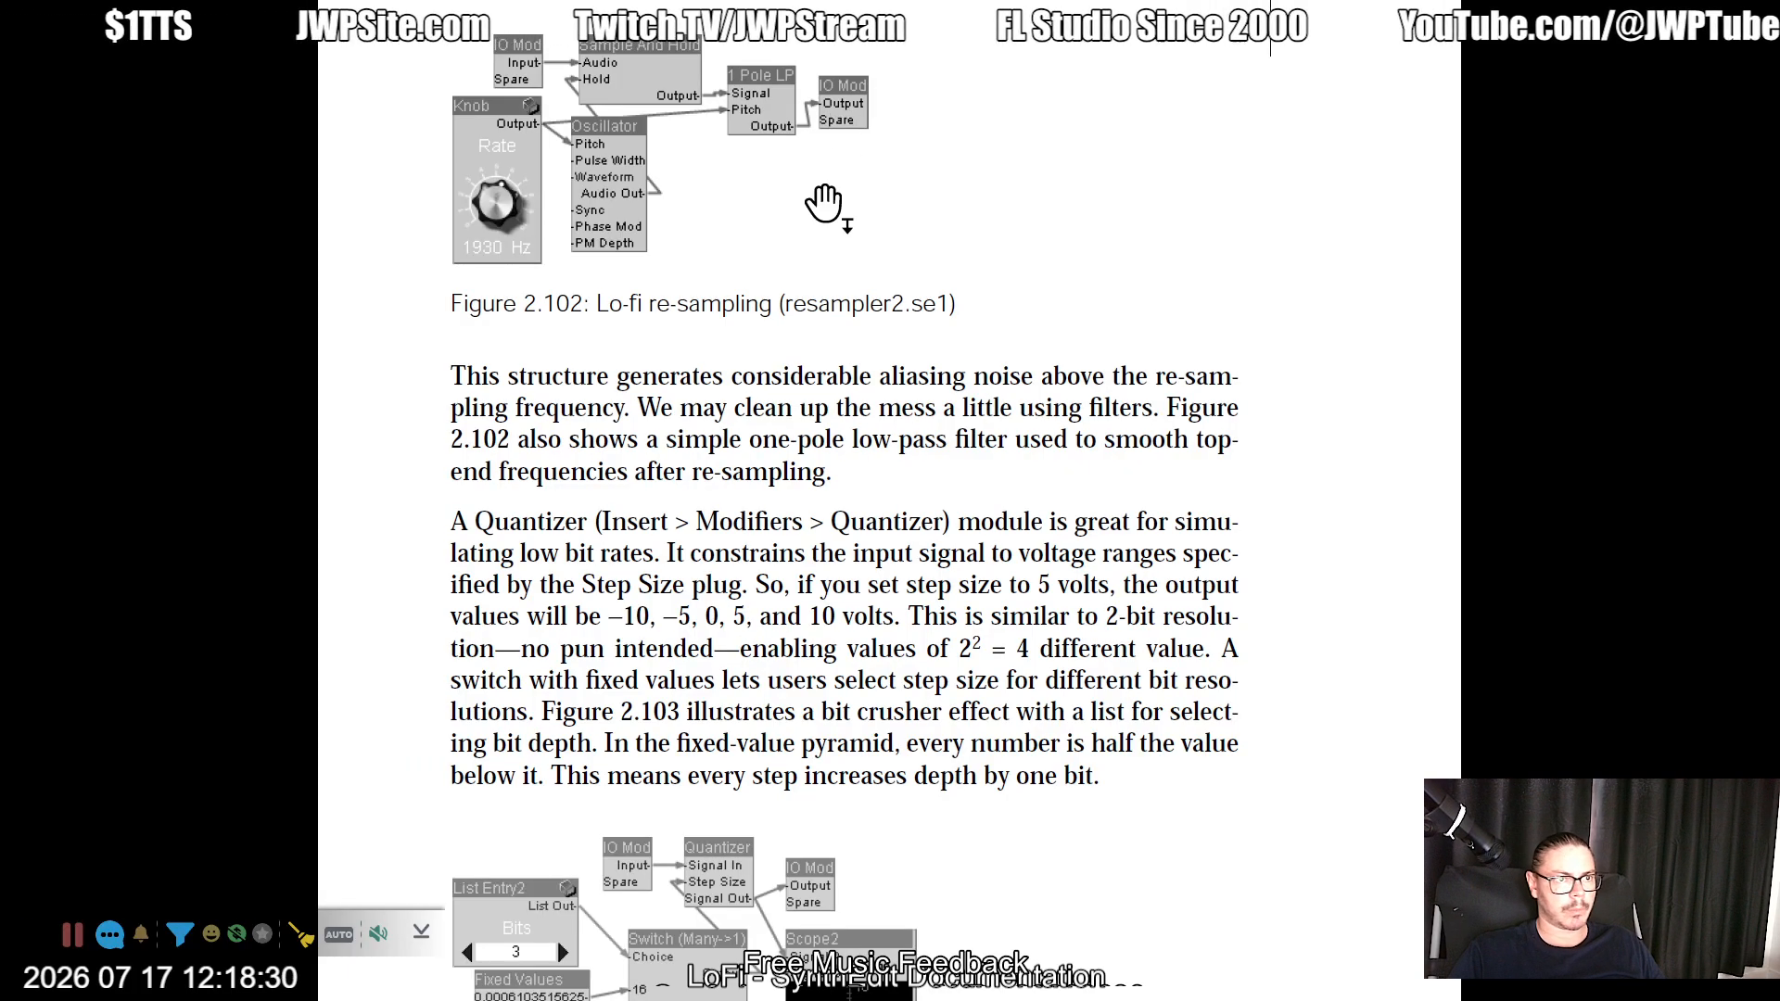
scroll(825, 204, "down", 1)
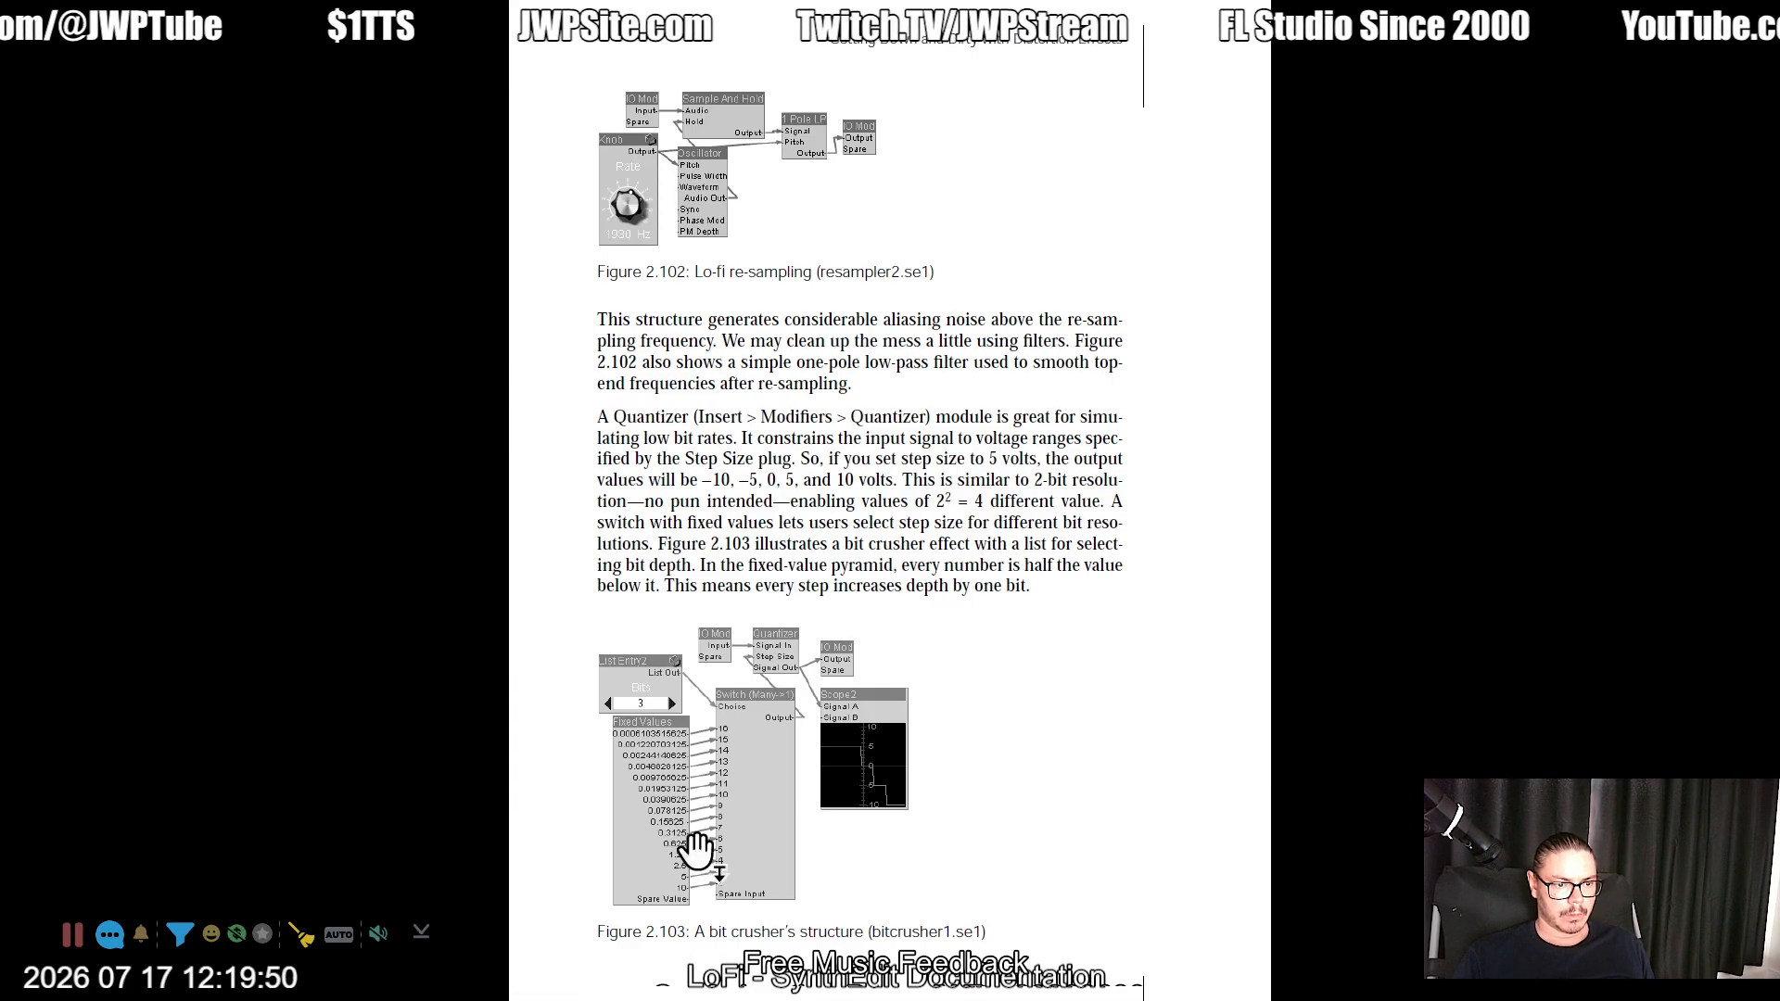
scroll(695, 862, "up", 3)
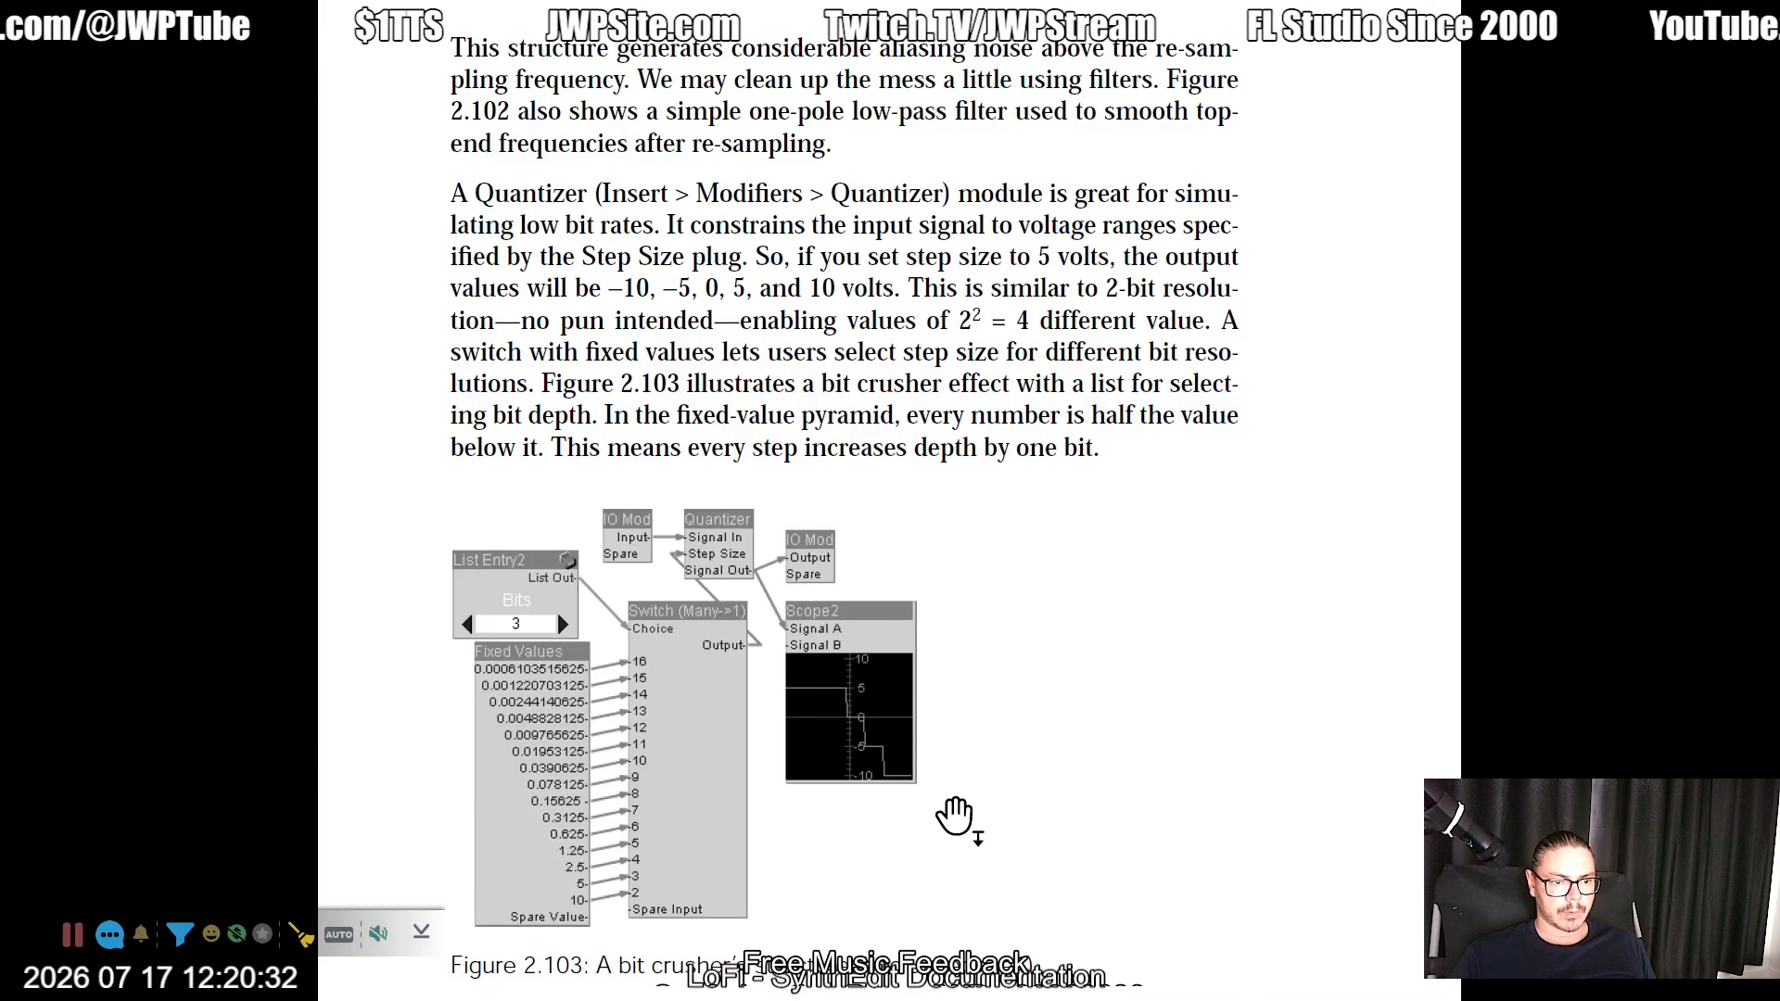
scroll(955, 816, "down", 3)
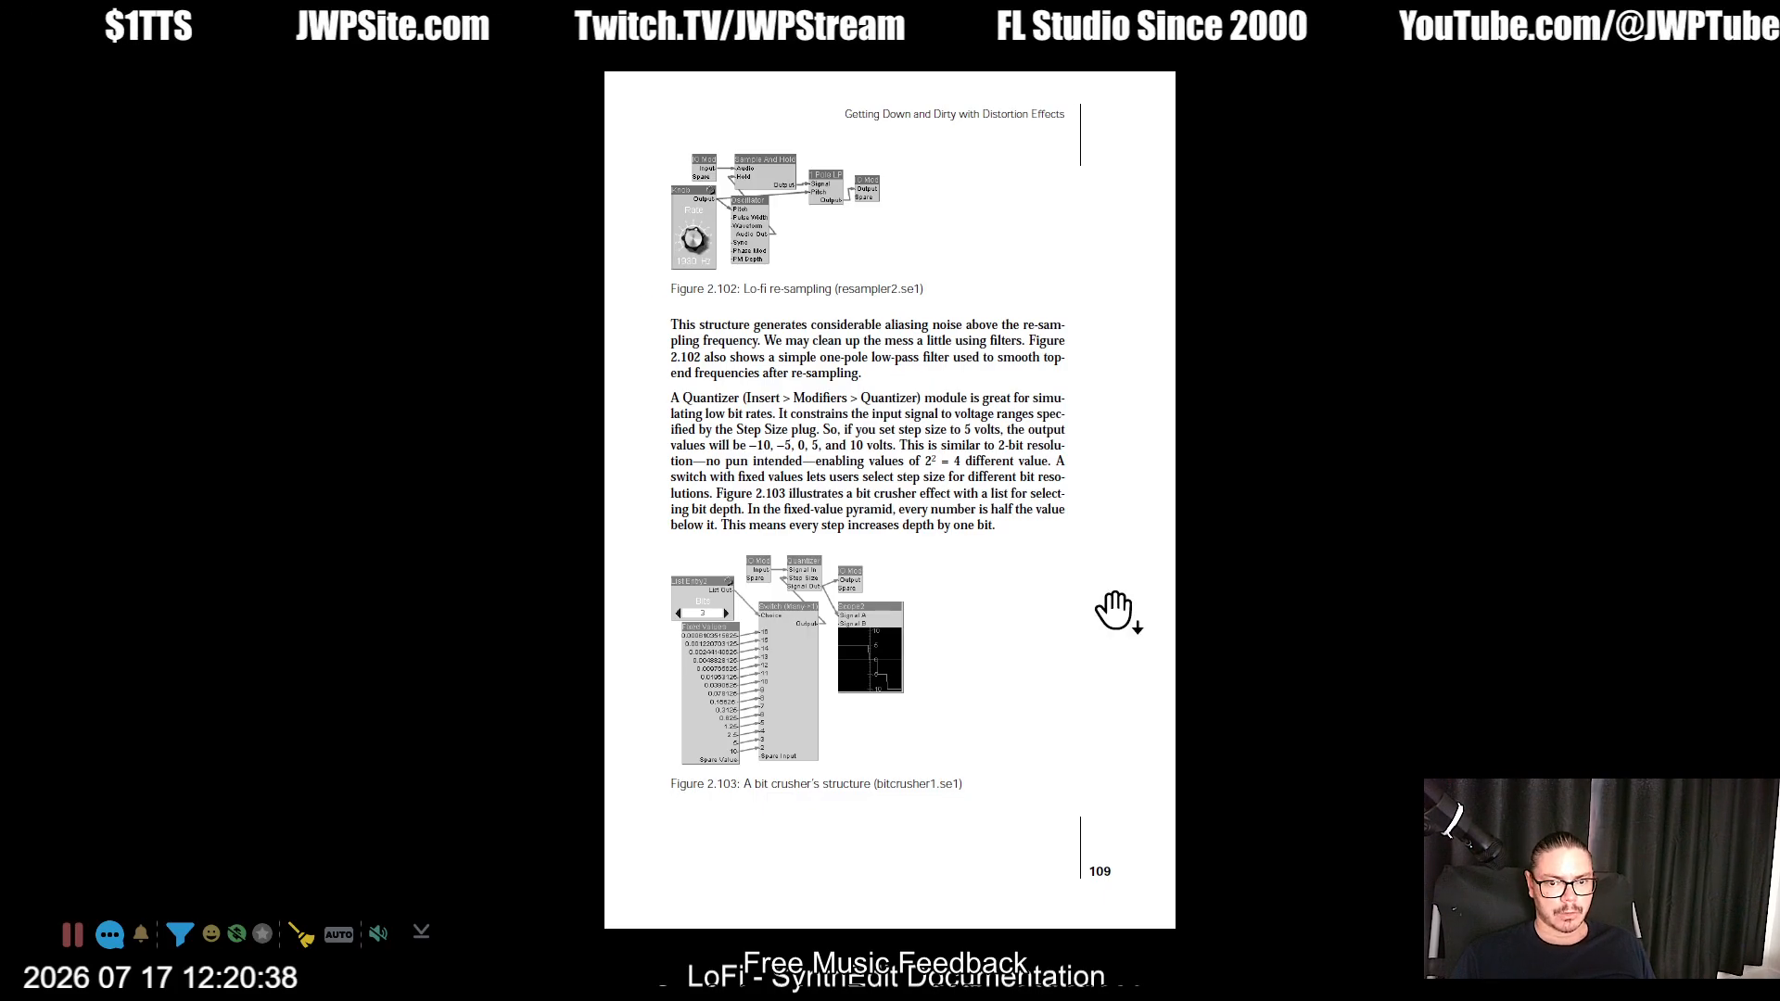
scroll(1115, 612, "down", 1)
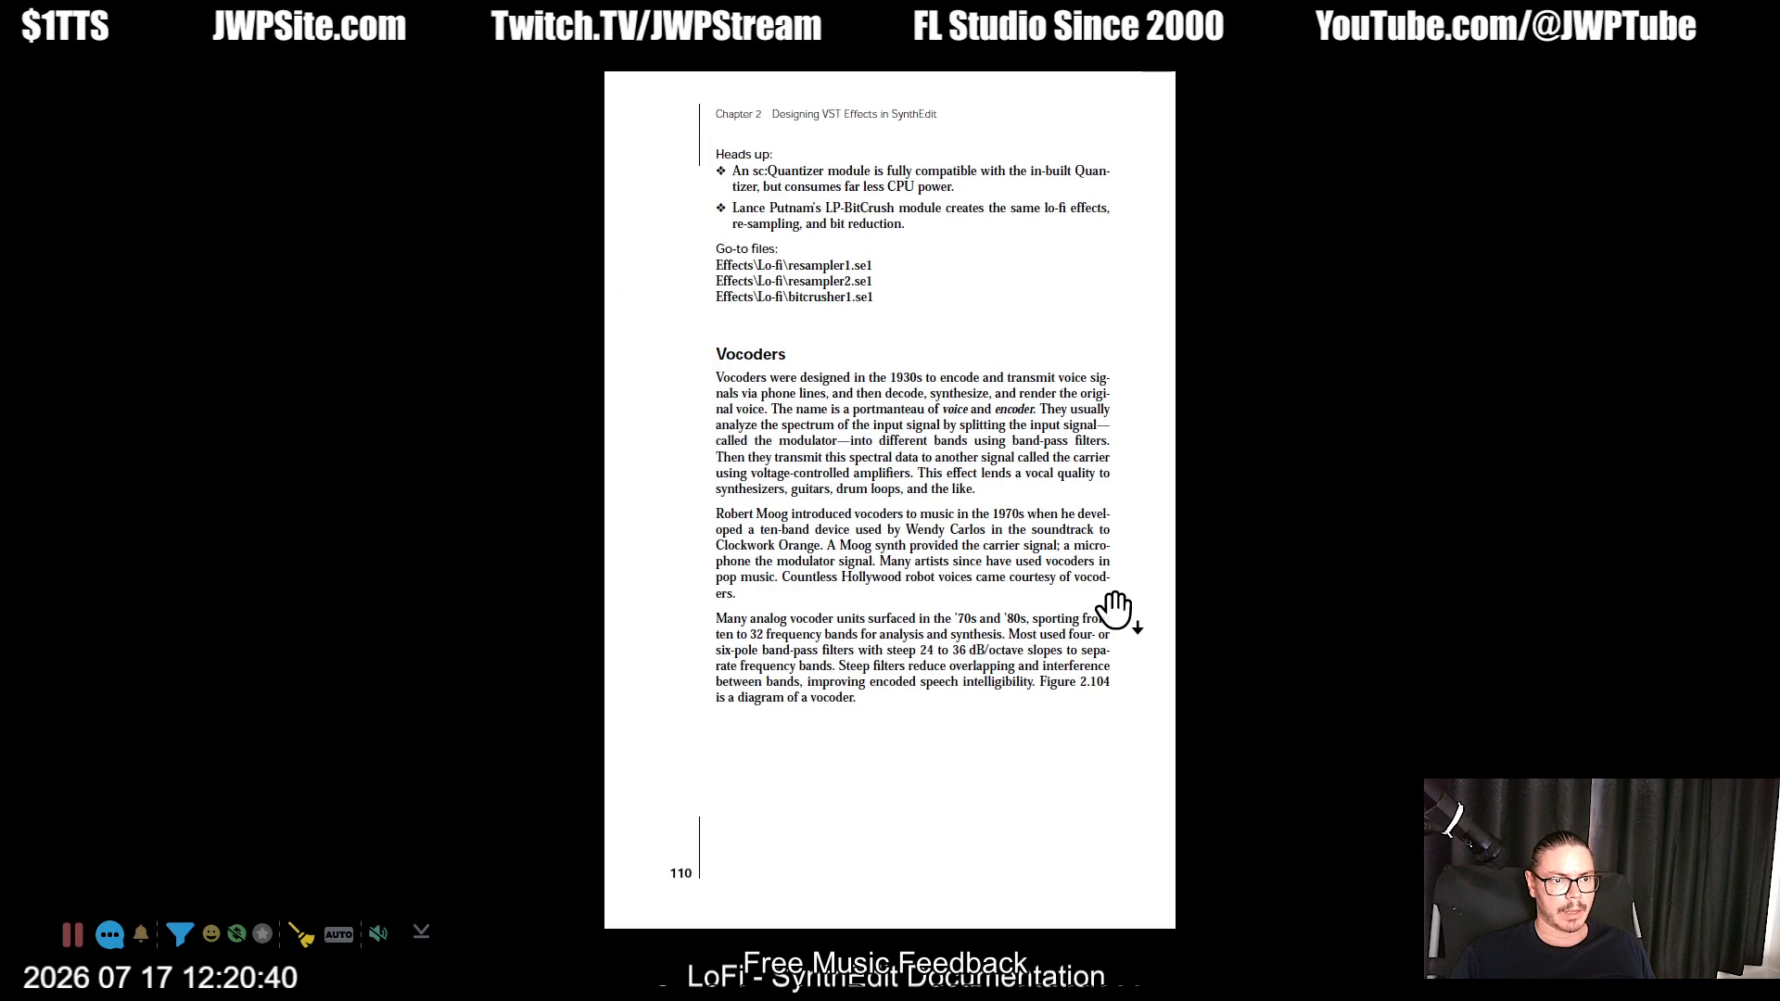
scroll(1115, 612, "up", 2)
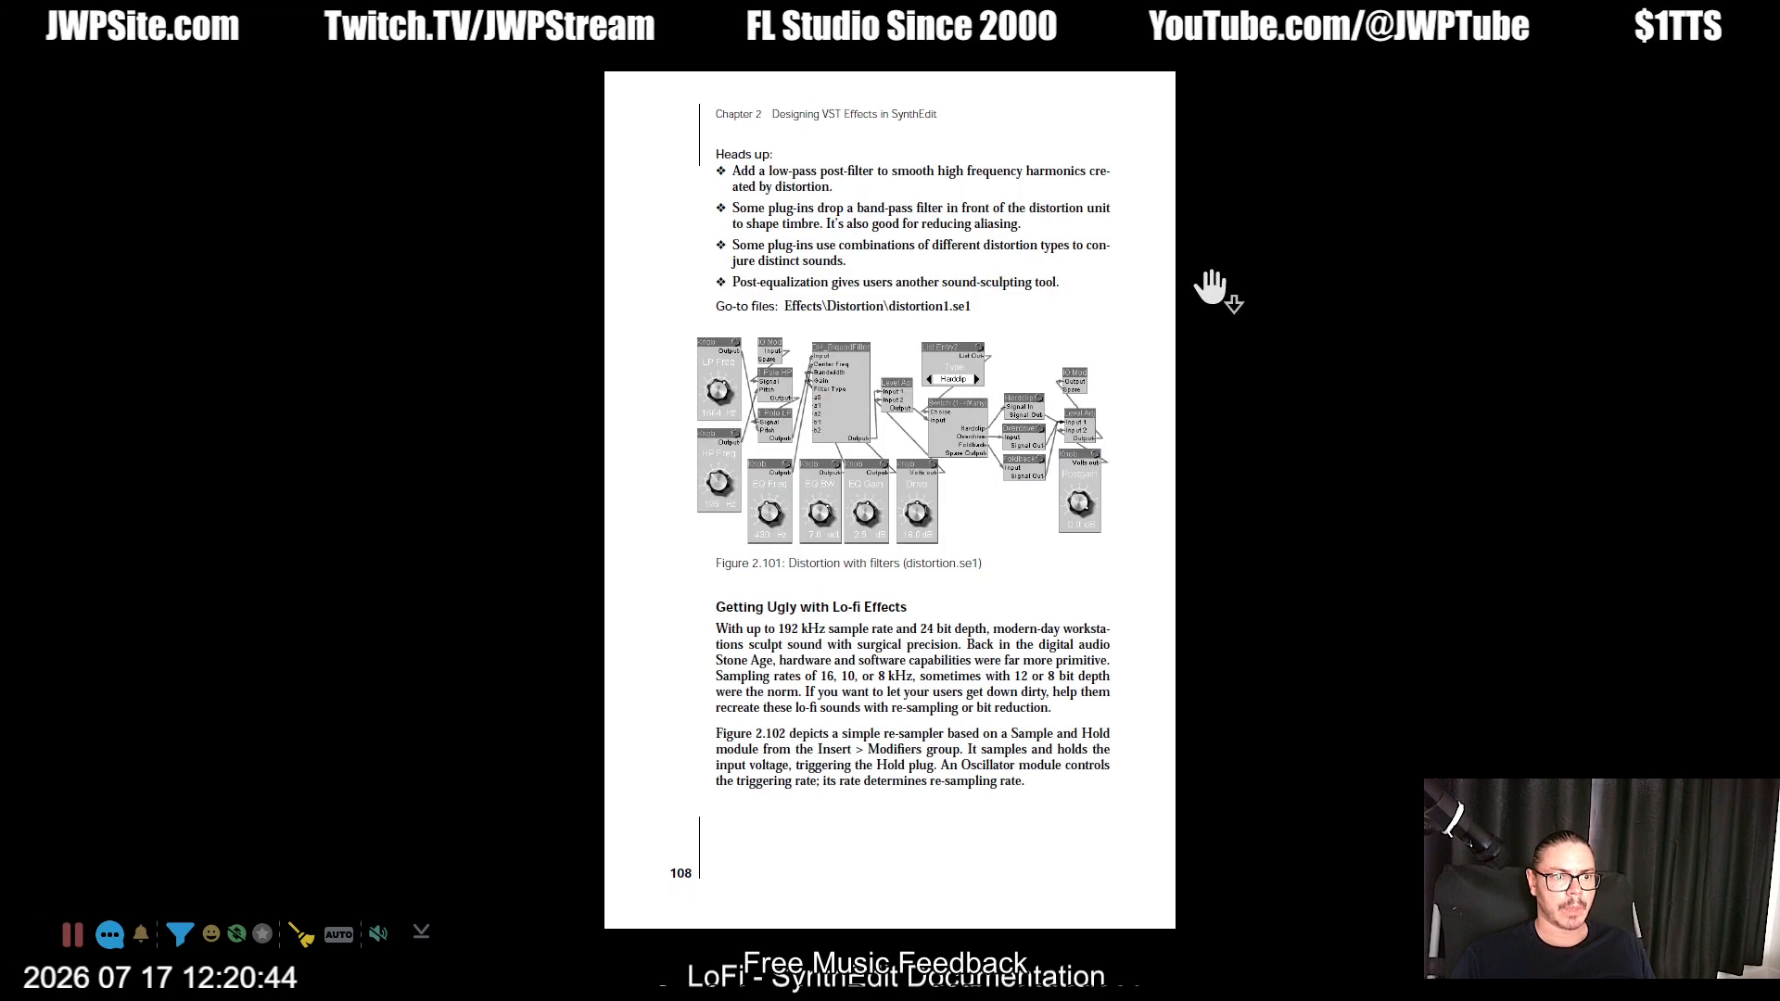
scroll(1211, 287, "up", 2)
scroll(1211, 288, "down", 3)
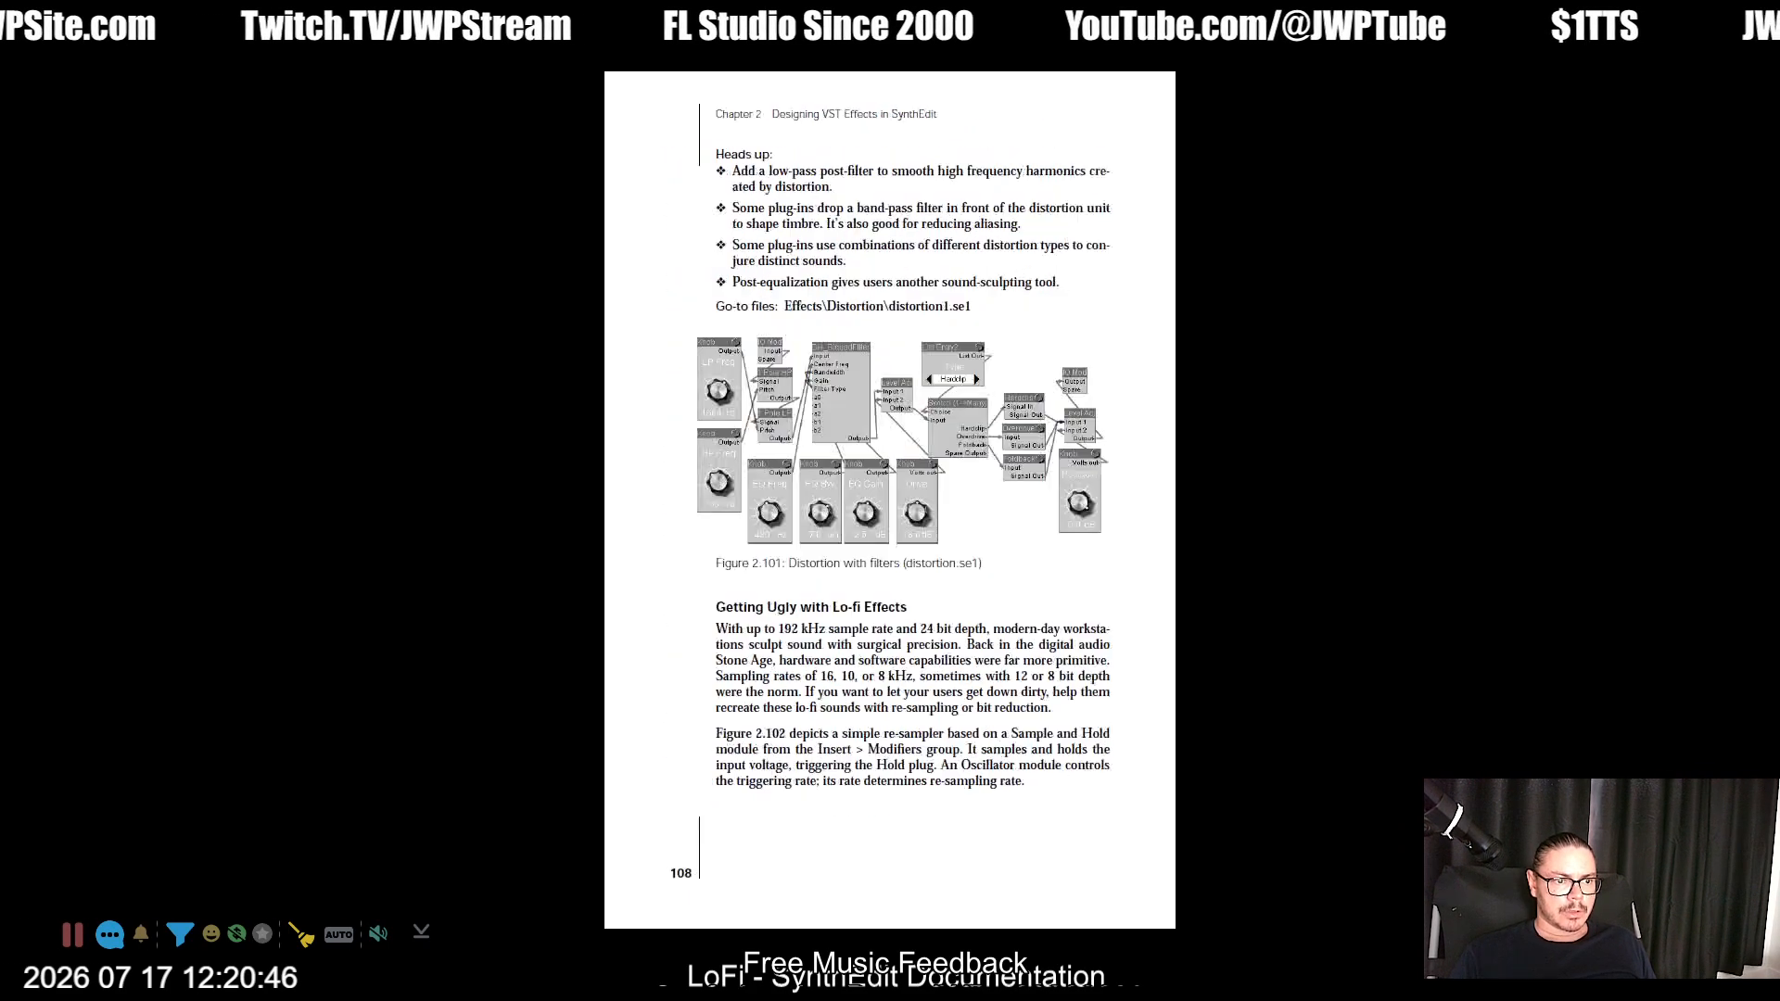
scroll(890, 501, "down", 1)
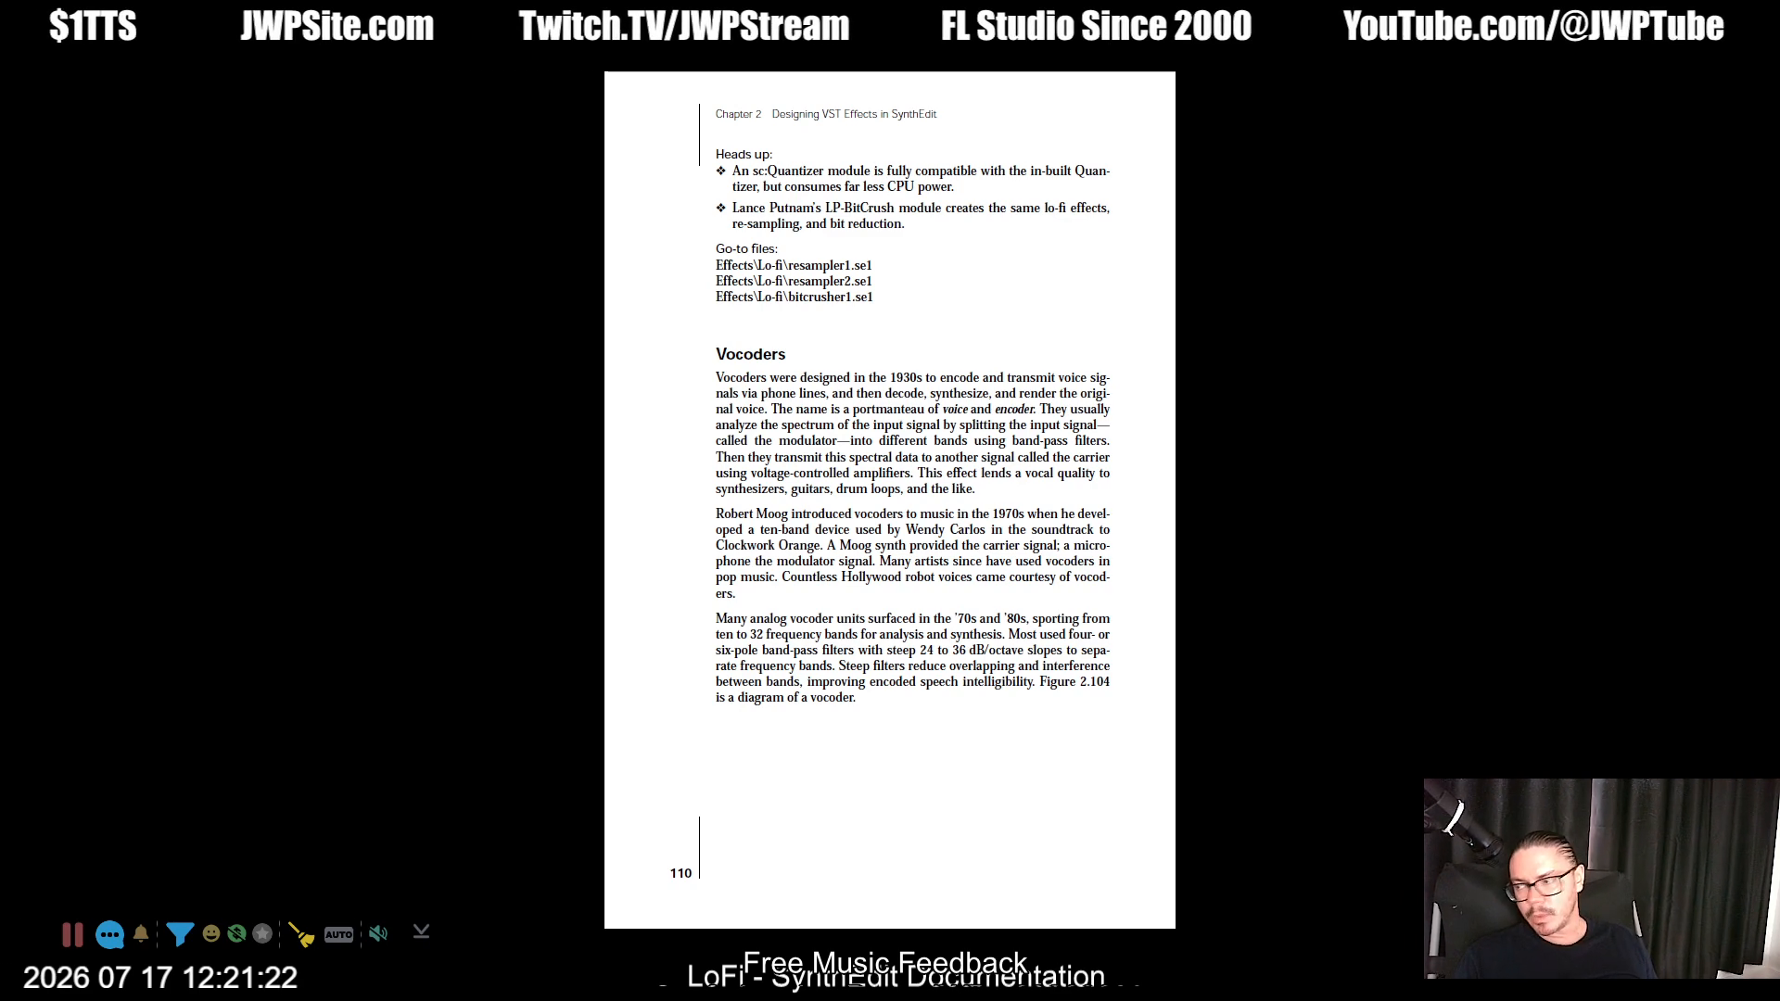
Step: Leave the full-screen document view, switch to the SynthEdit window holding resampler2.se1, and maximize it
key("Escape")
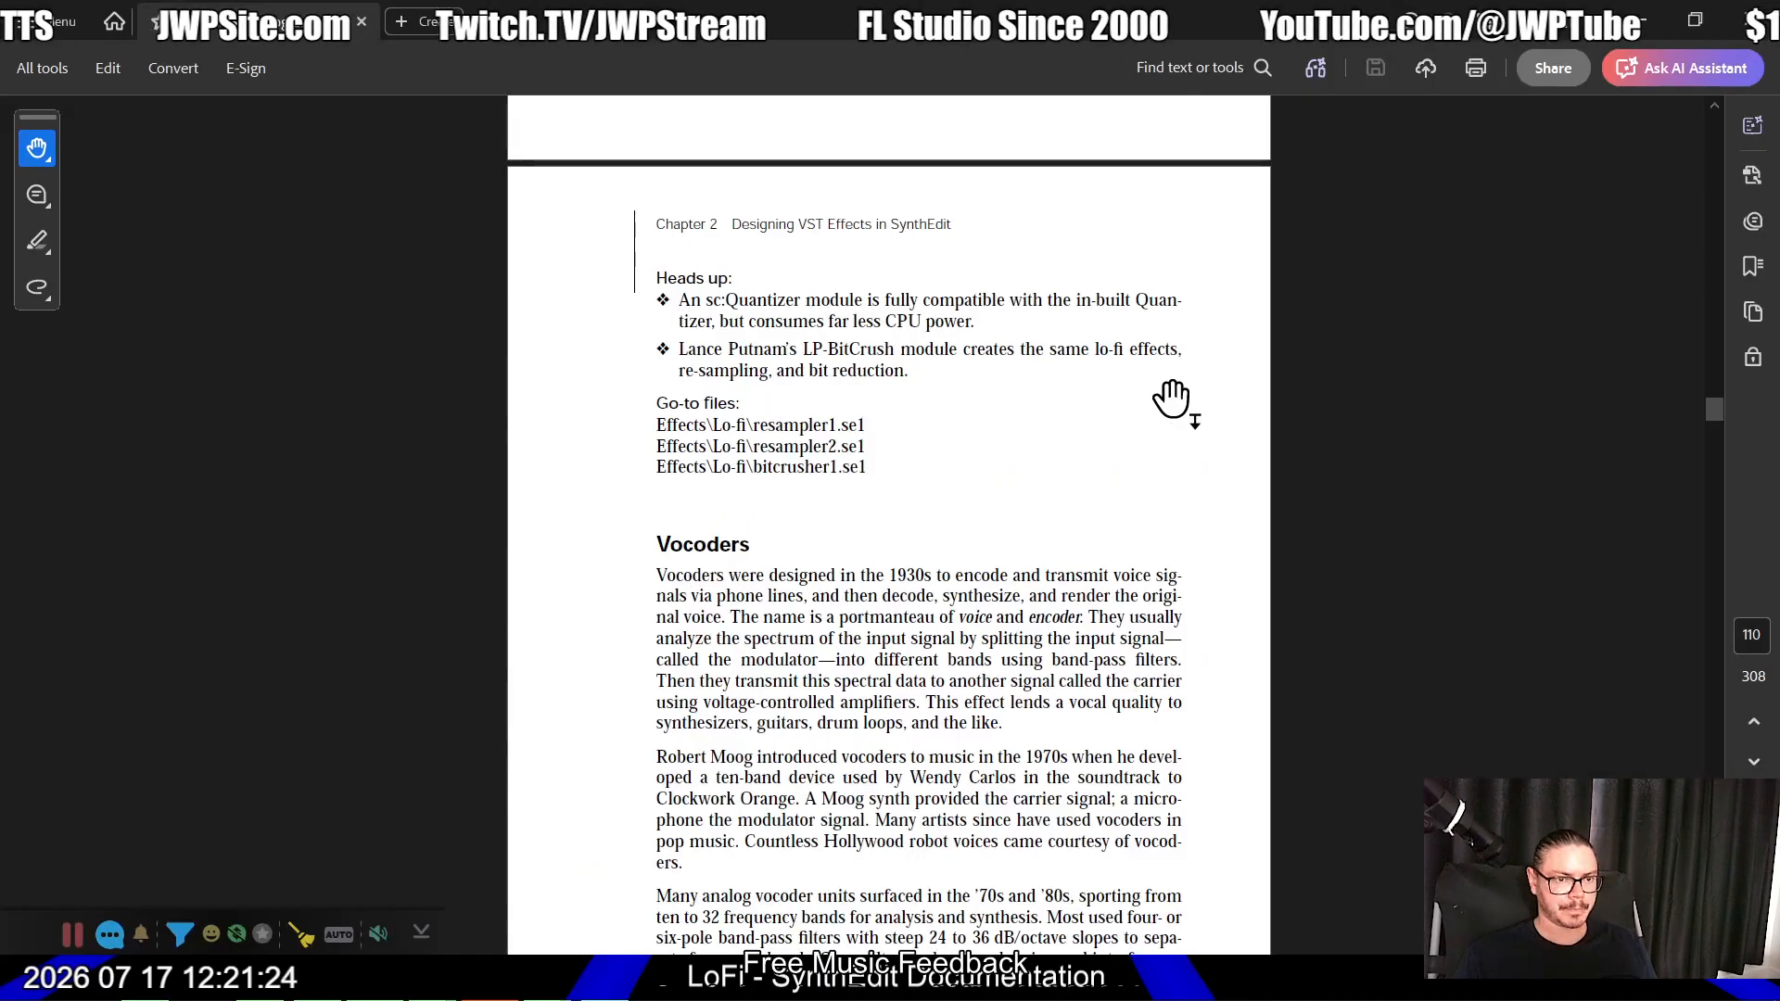
key("alt+Tab")
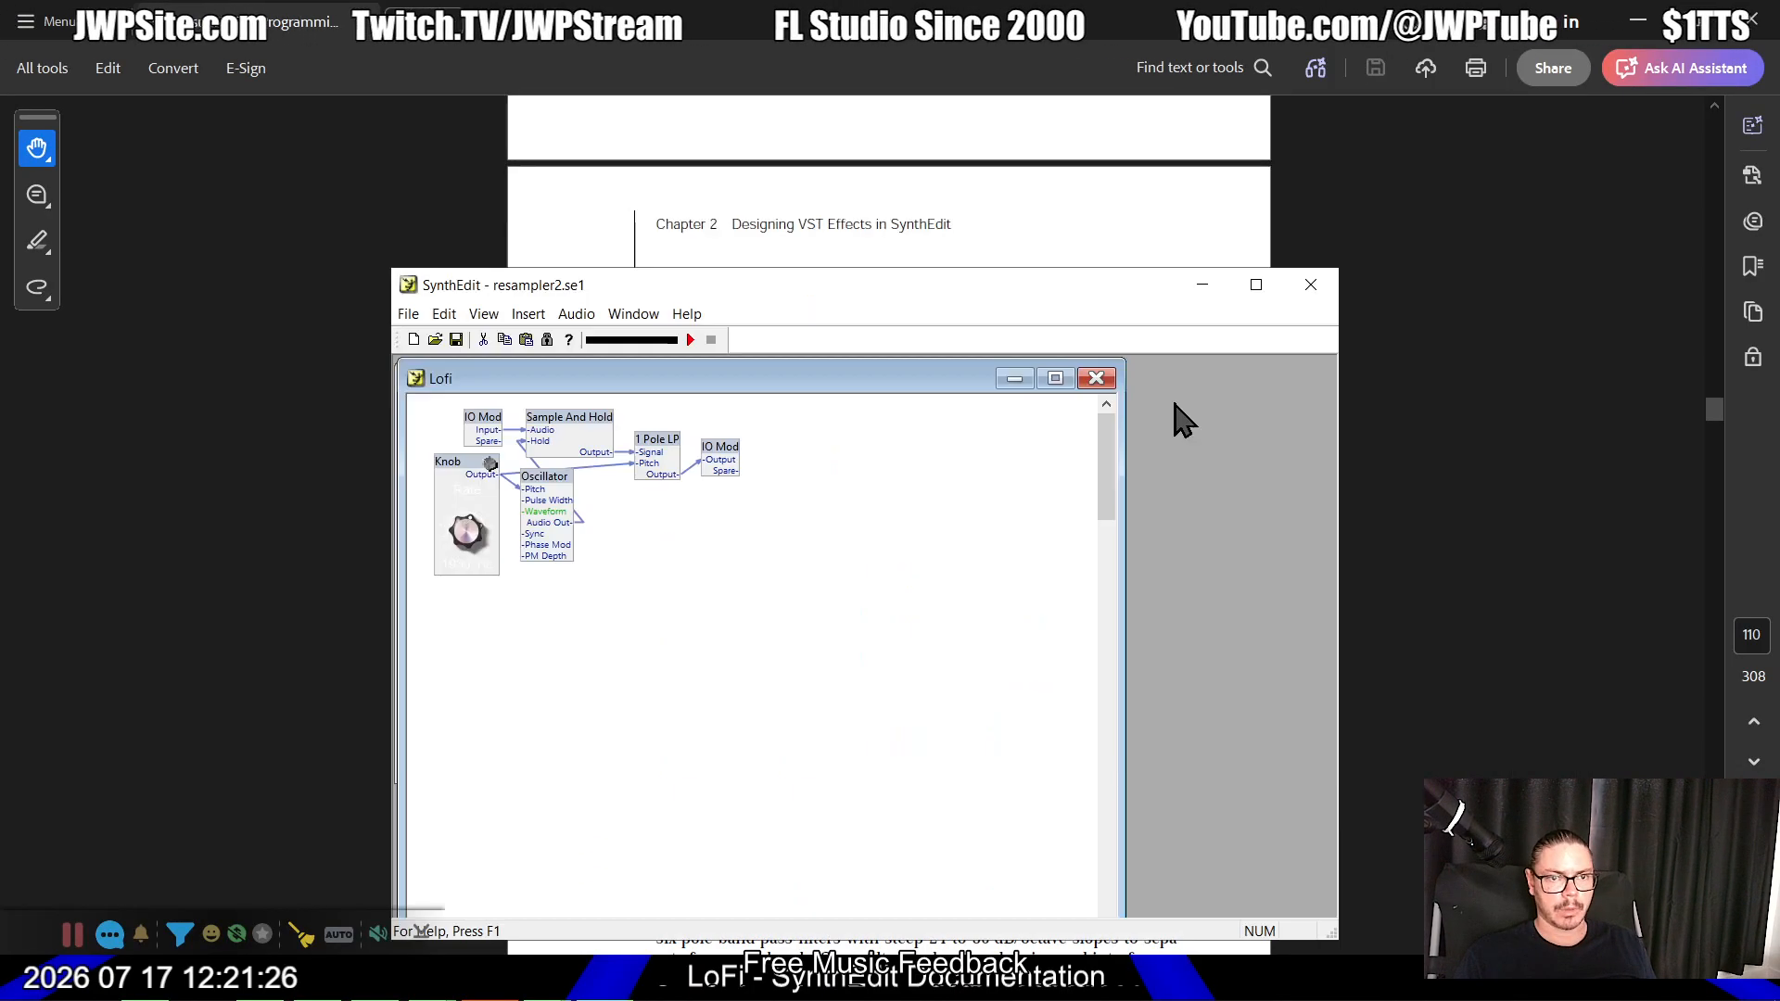
left_click(1256, 284)
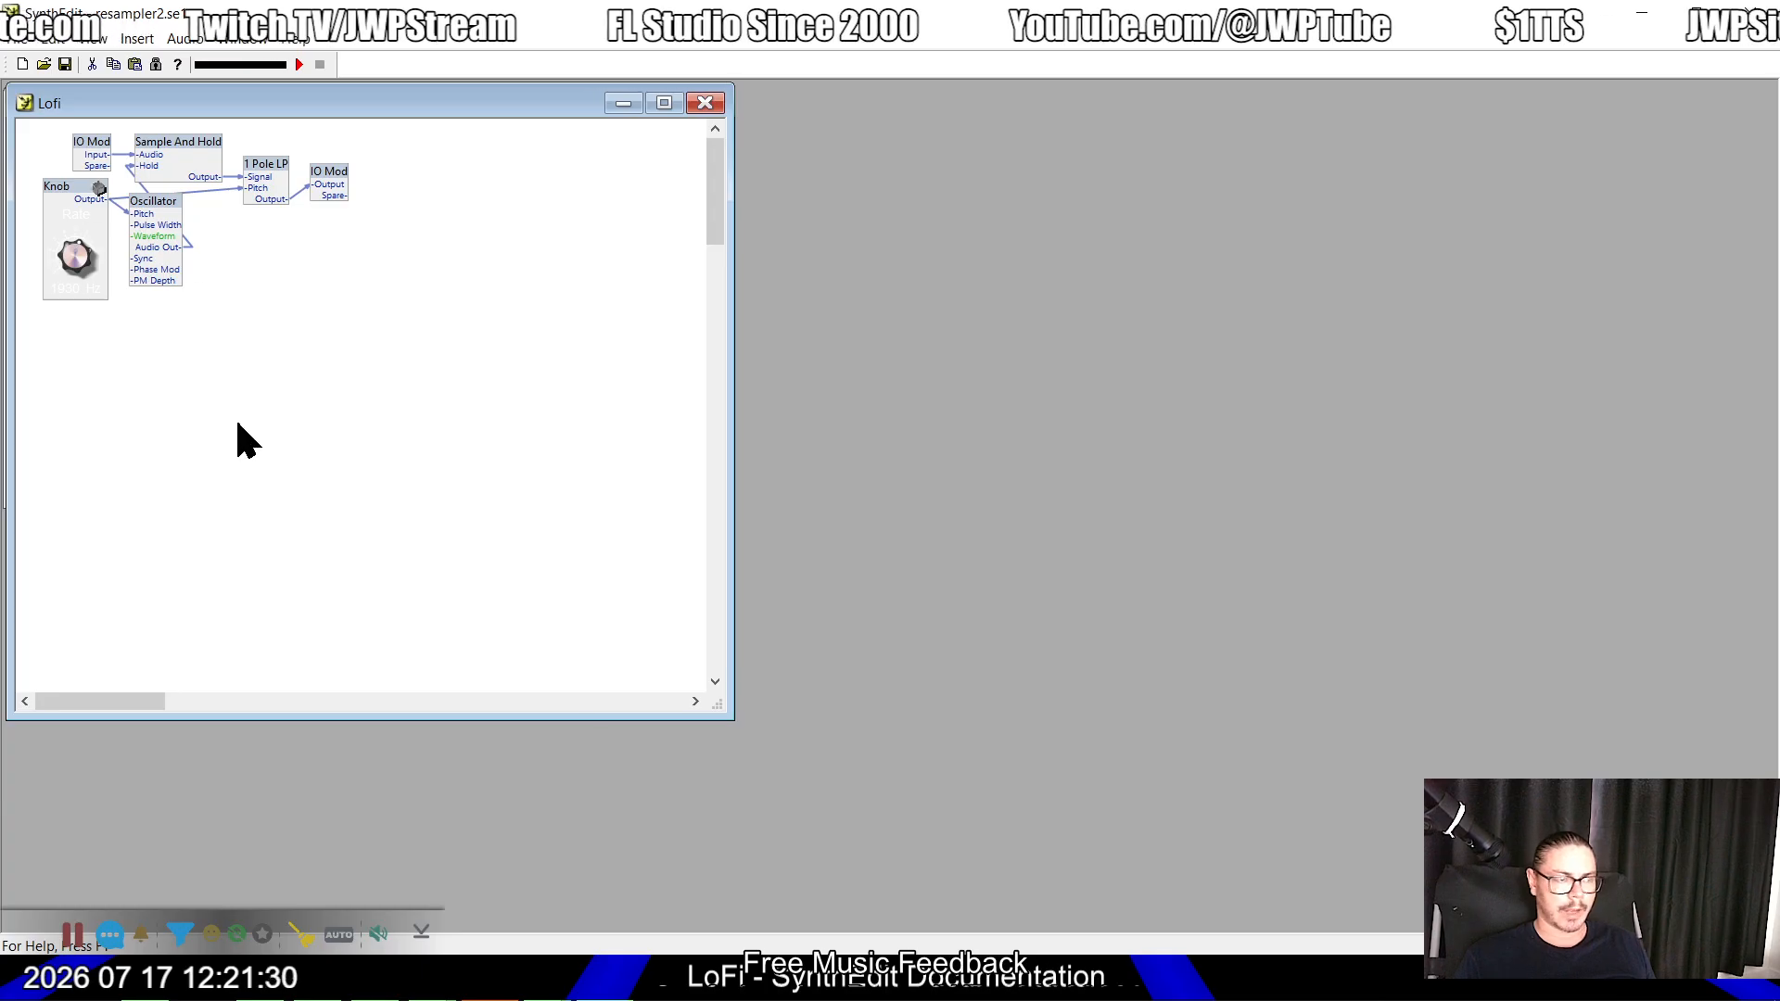
Step: Launch SynthEdit 1.4 and create a new project
key("super")
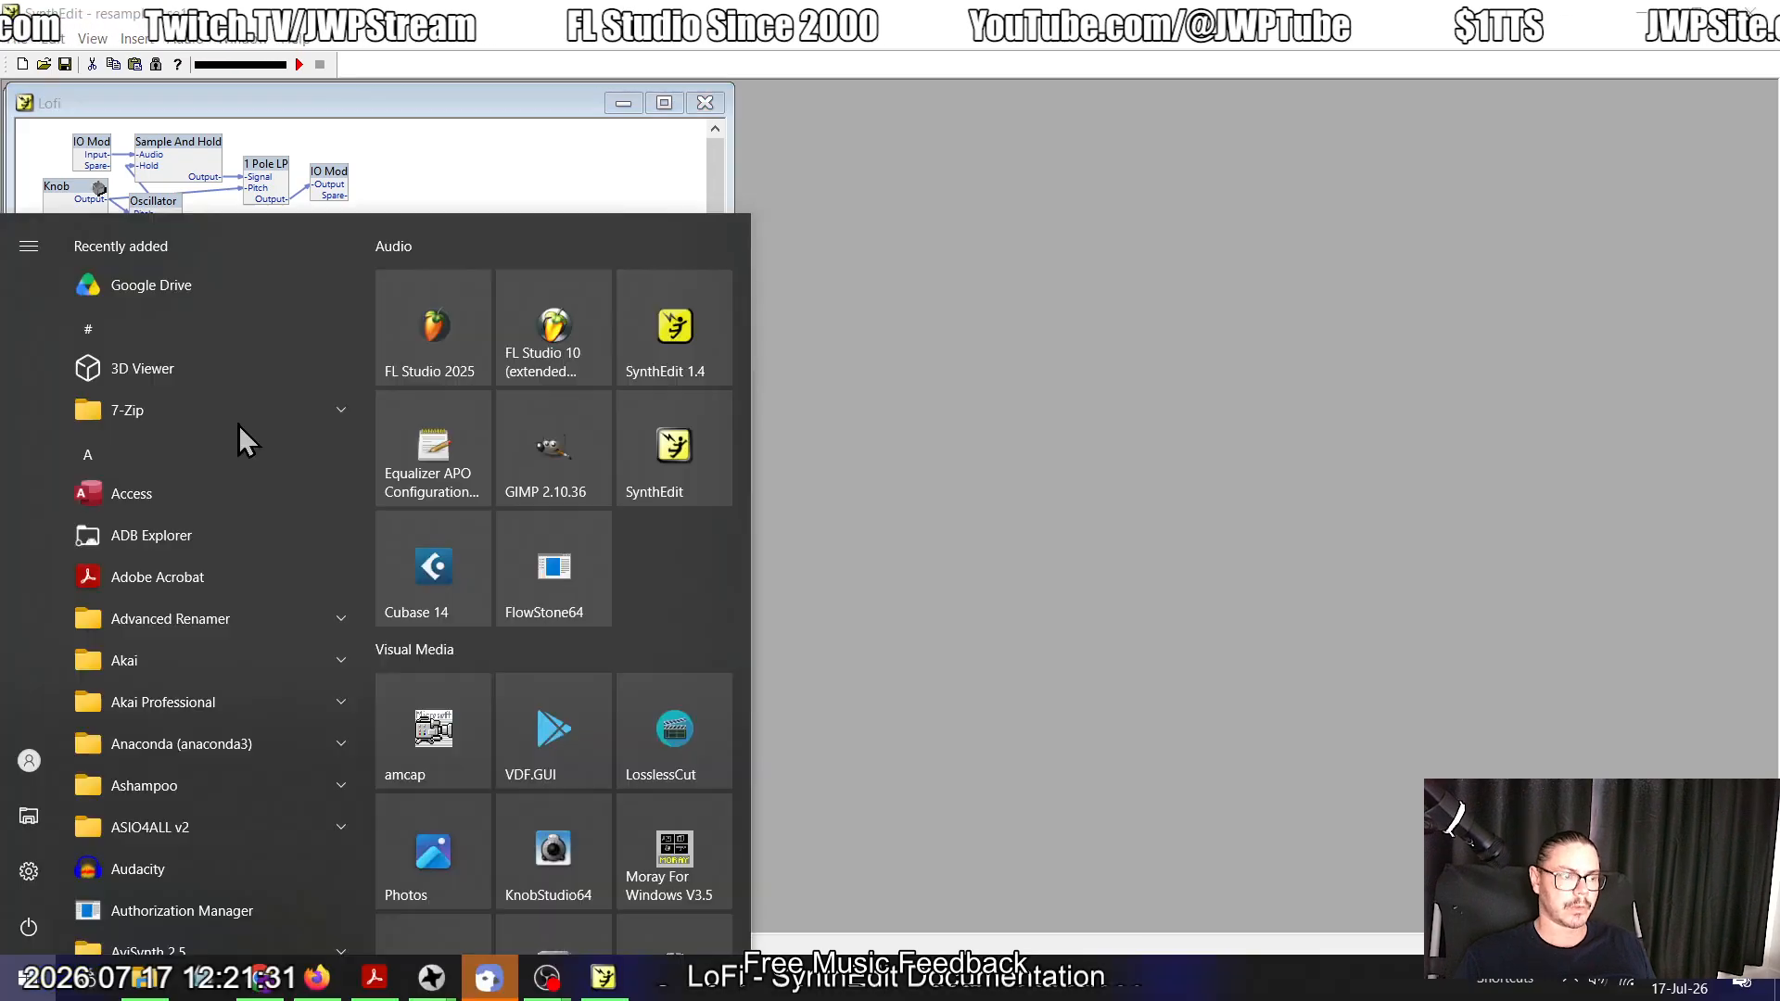
left_click(682, 322)
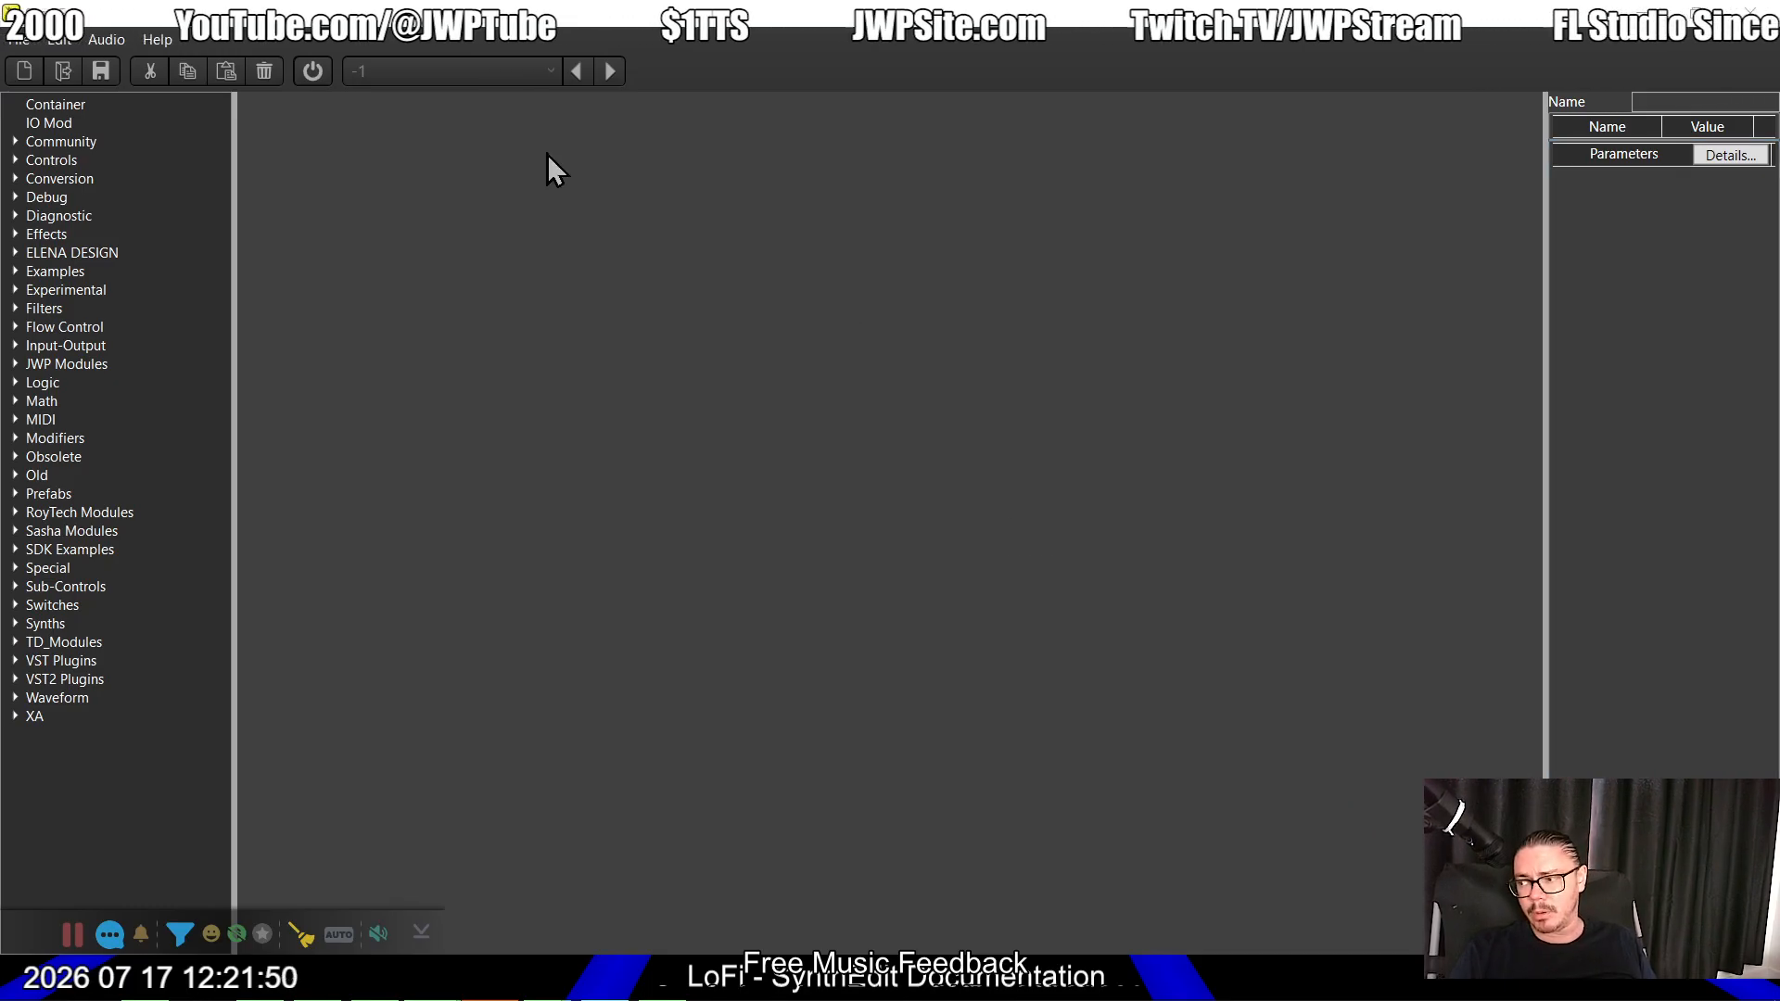
left_click(18, 41)
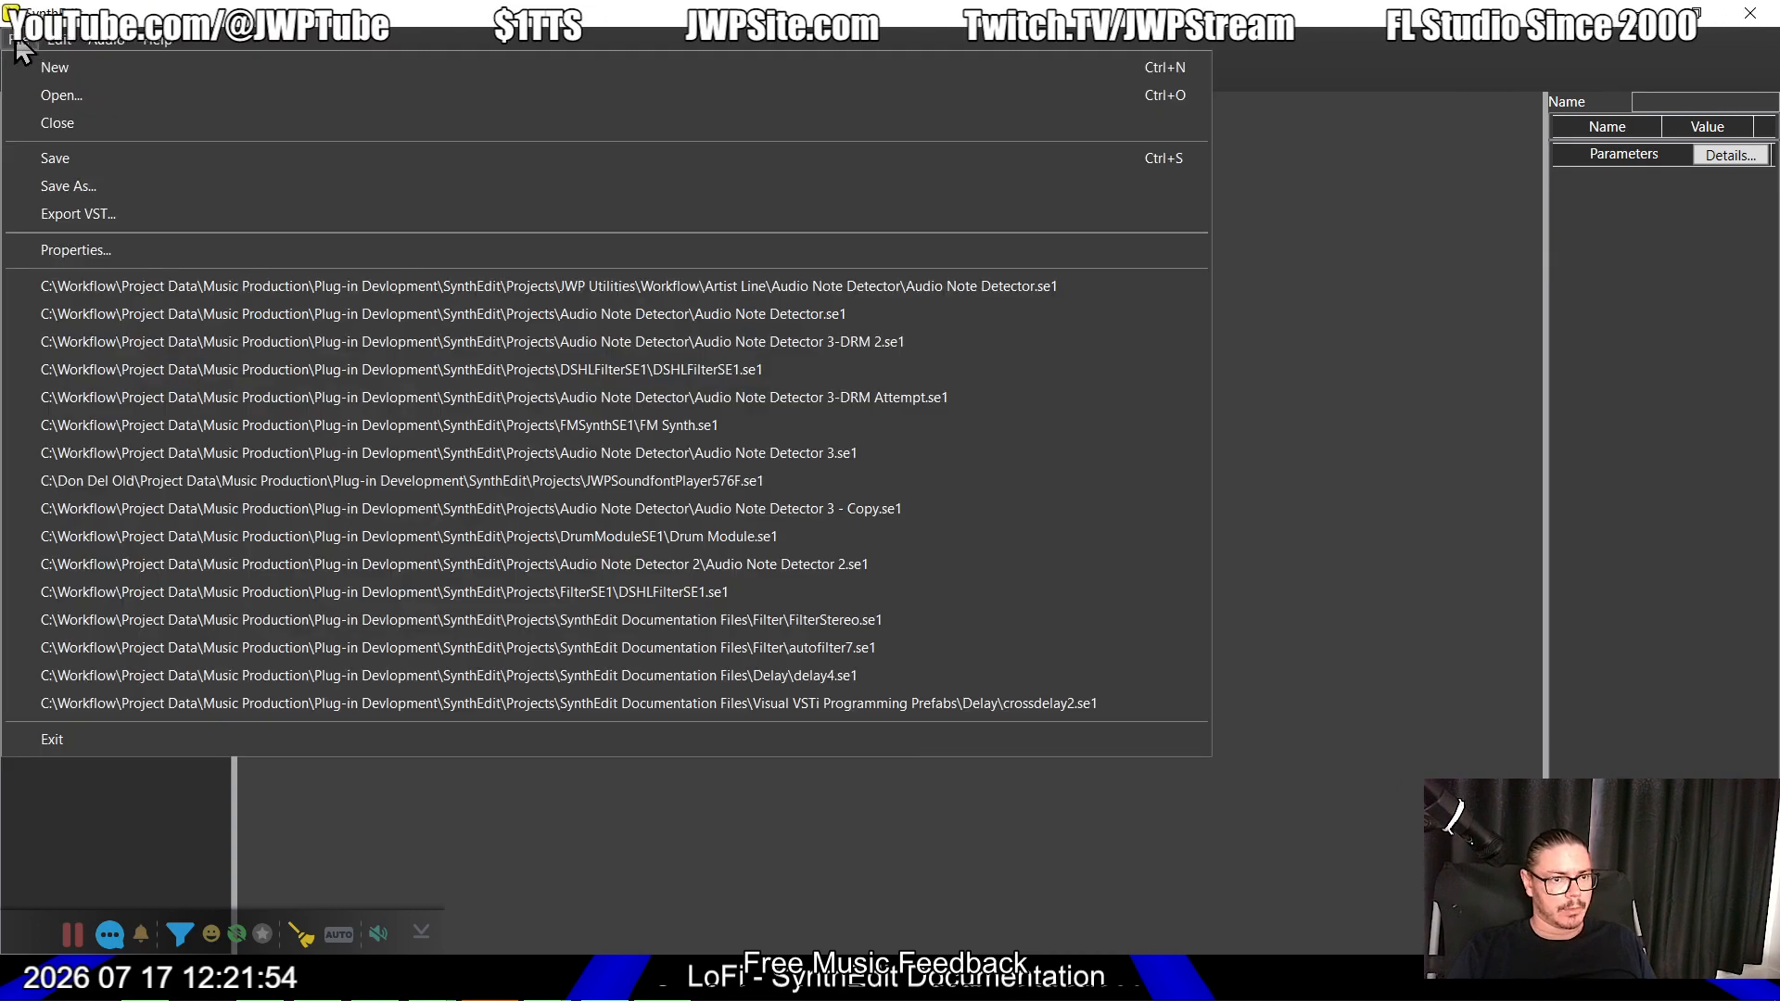
left_click(33, 63)
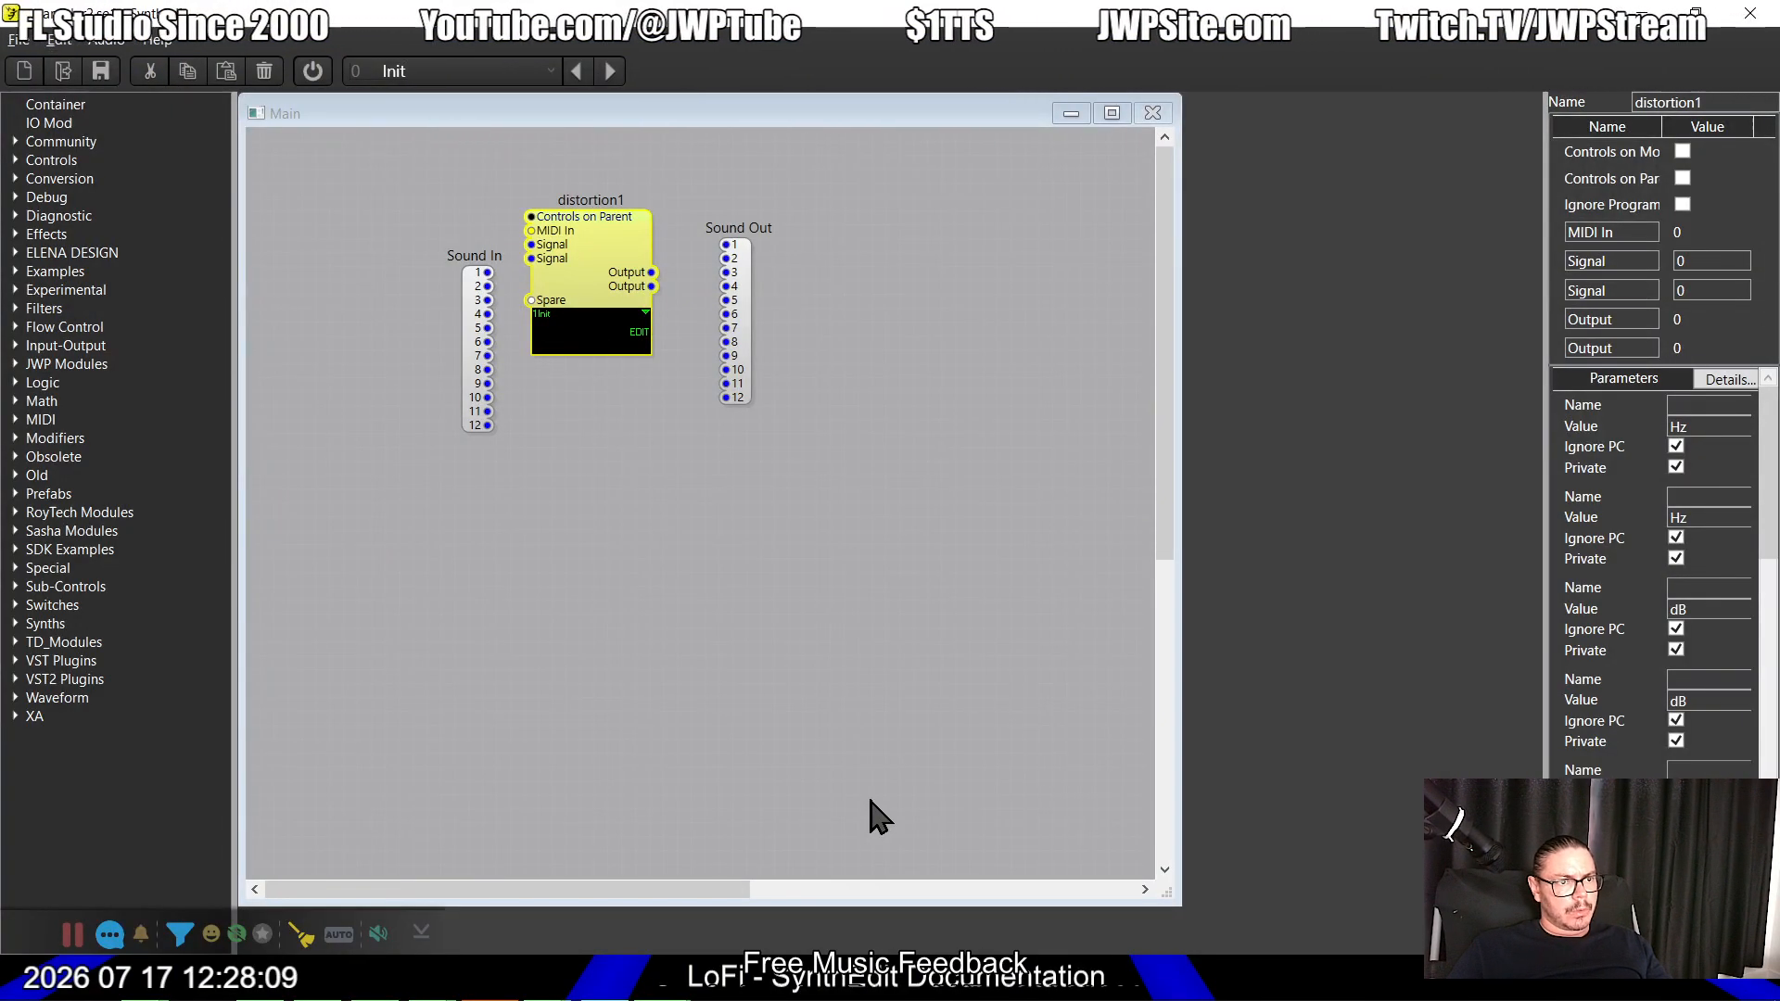
Step: Rename the distortion1 container as resampler2
double_click(1722, 103)
type("resampler2")
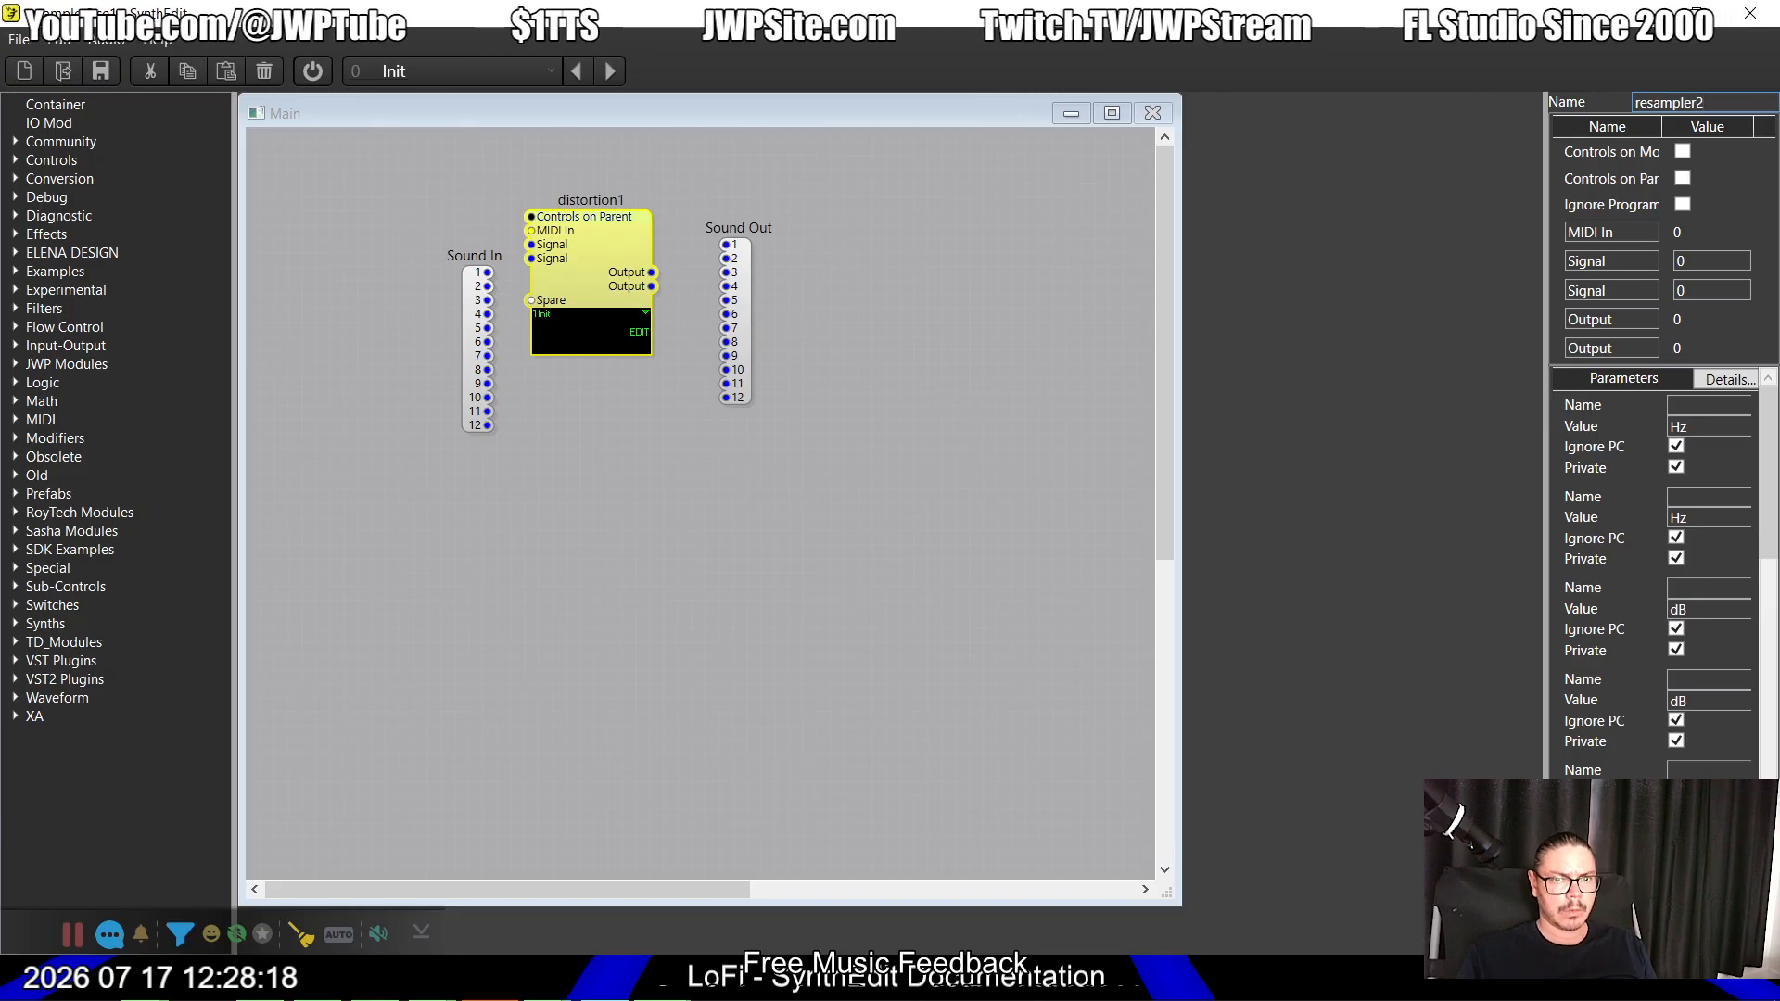
key("Tab")
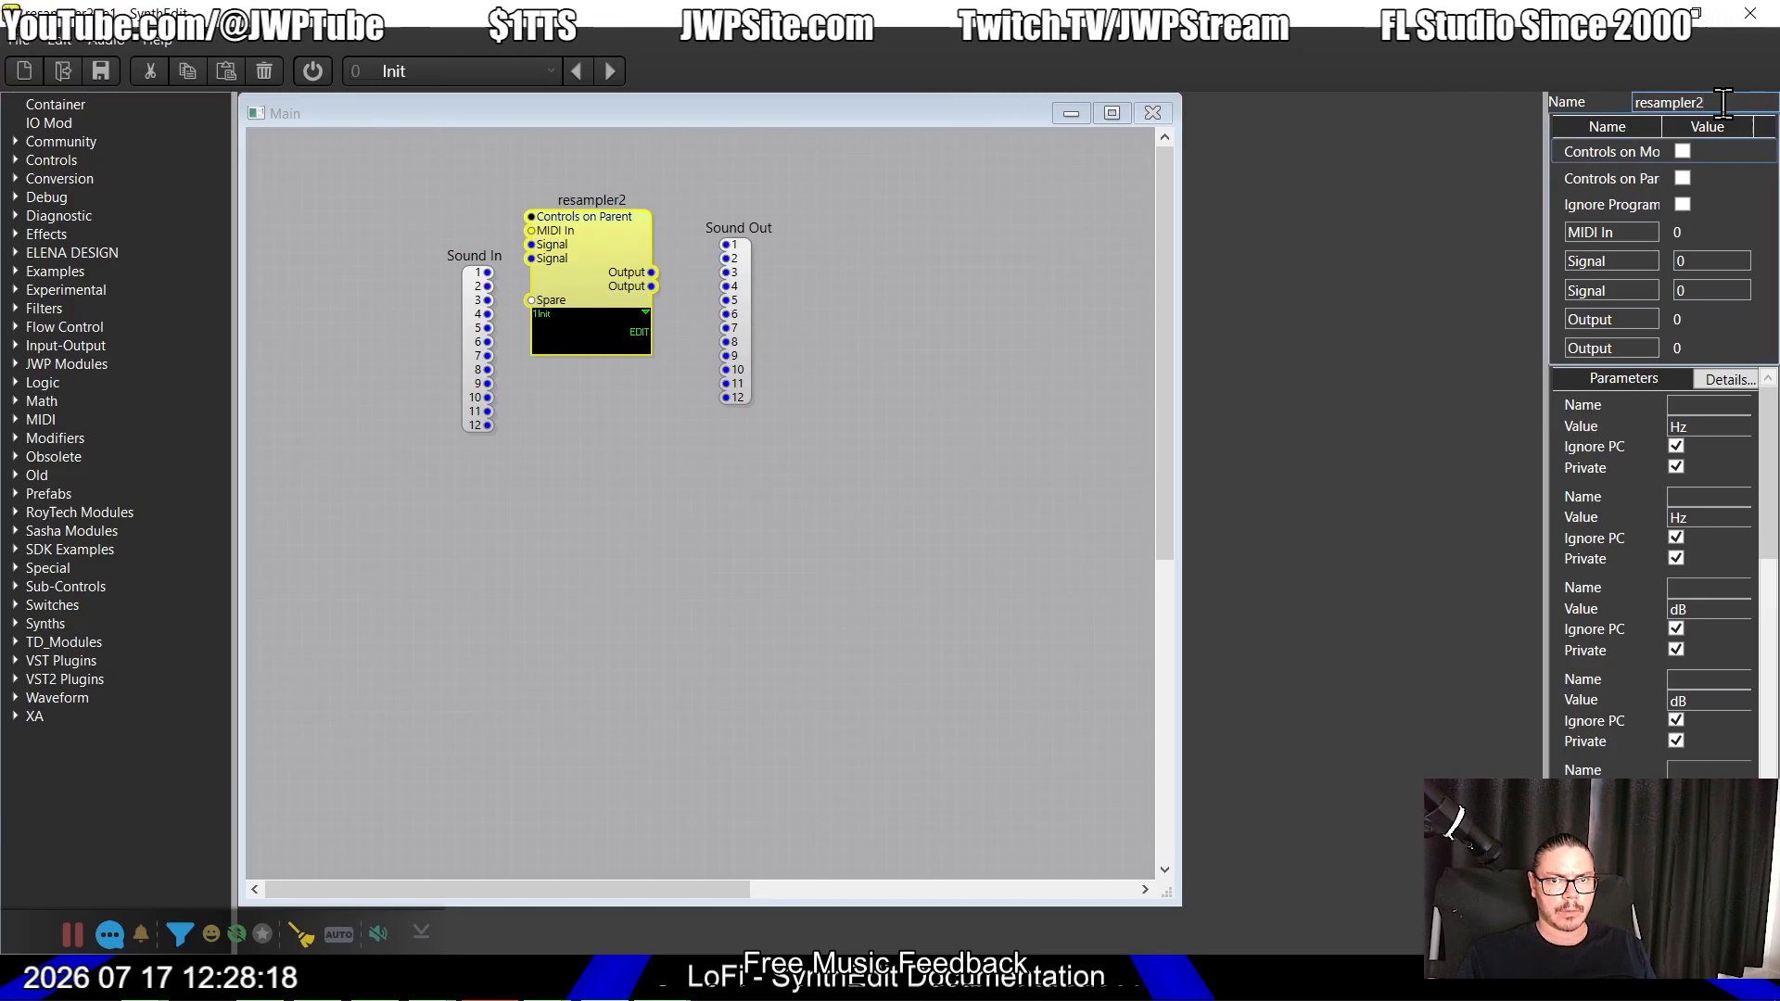
Step: View the resampler2 container's control panel, close it, and open the container's structure
right_click(617, 279)
left_click(767, 493)
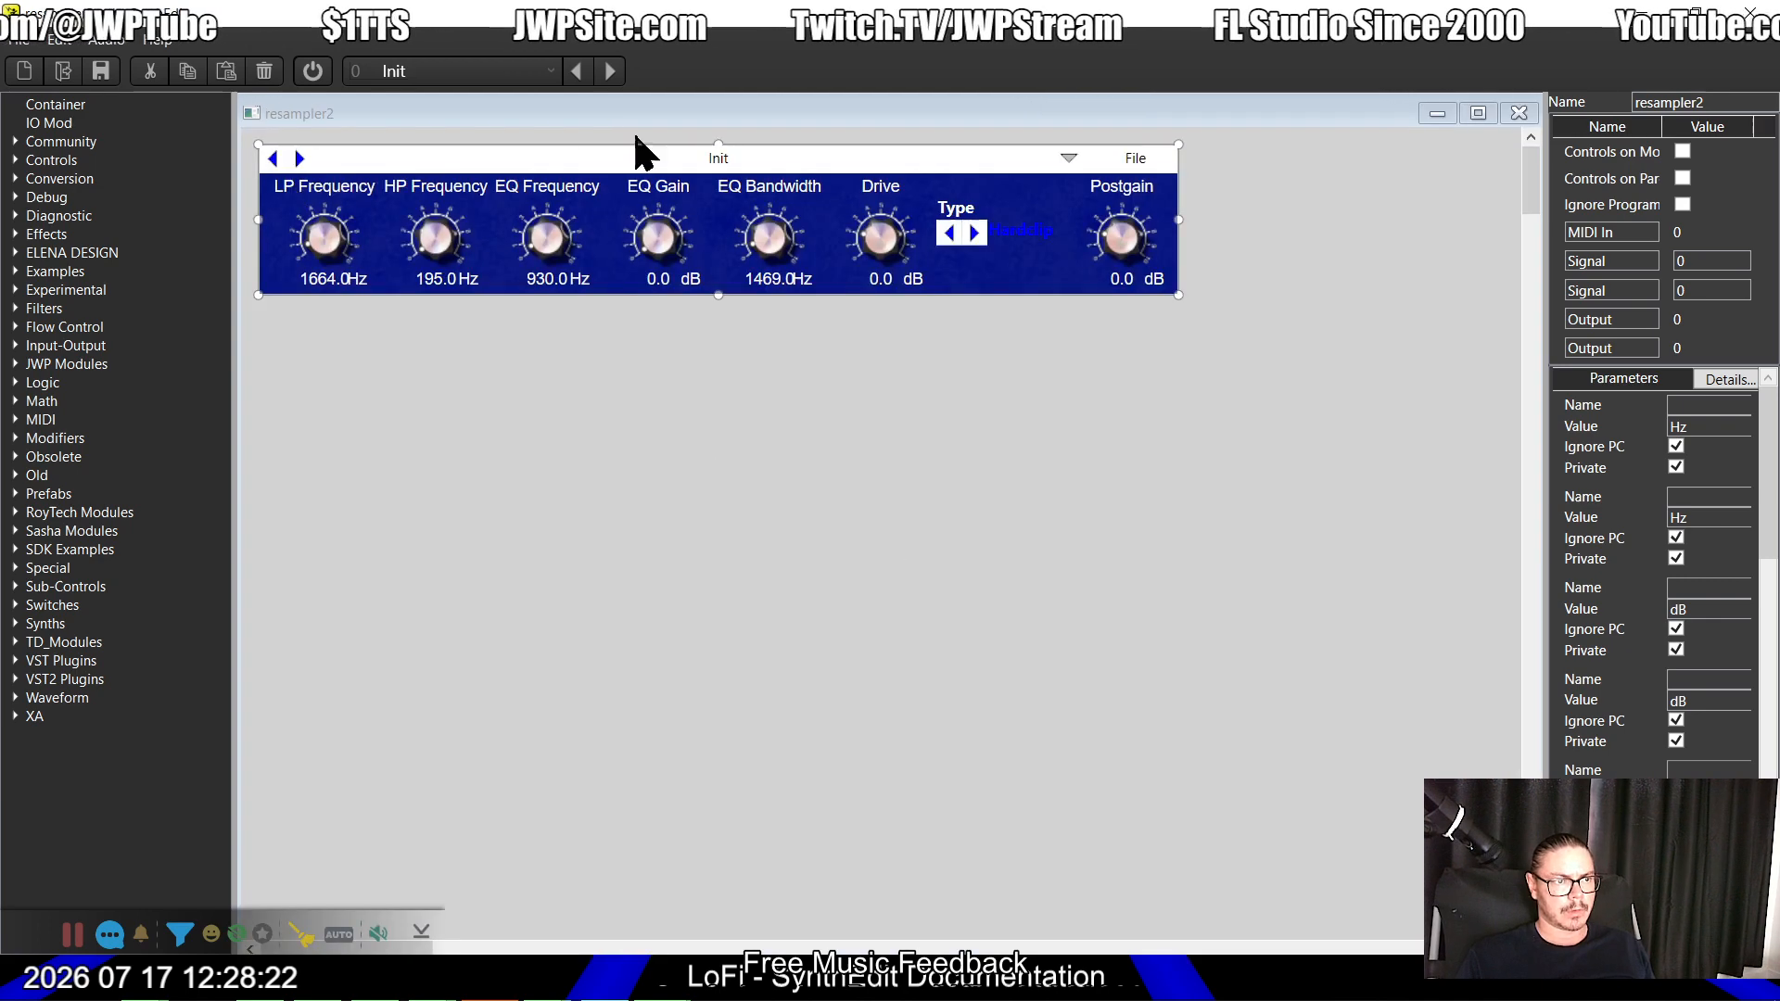
left_click(1519, 114)
double_click(628, 283)
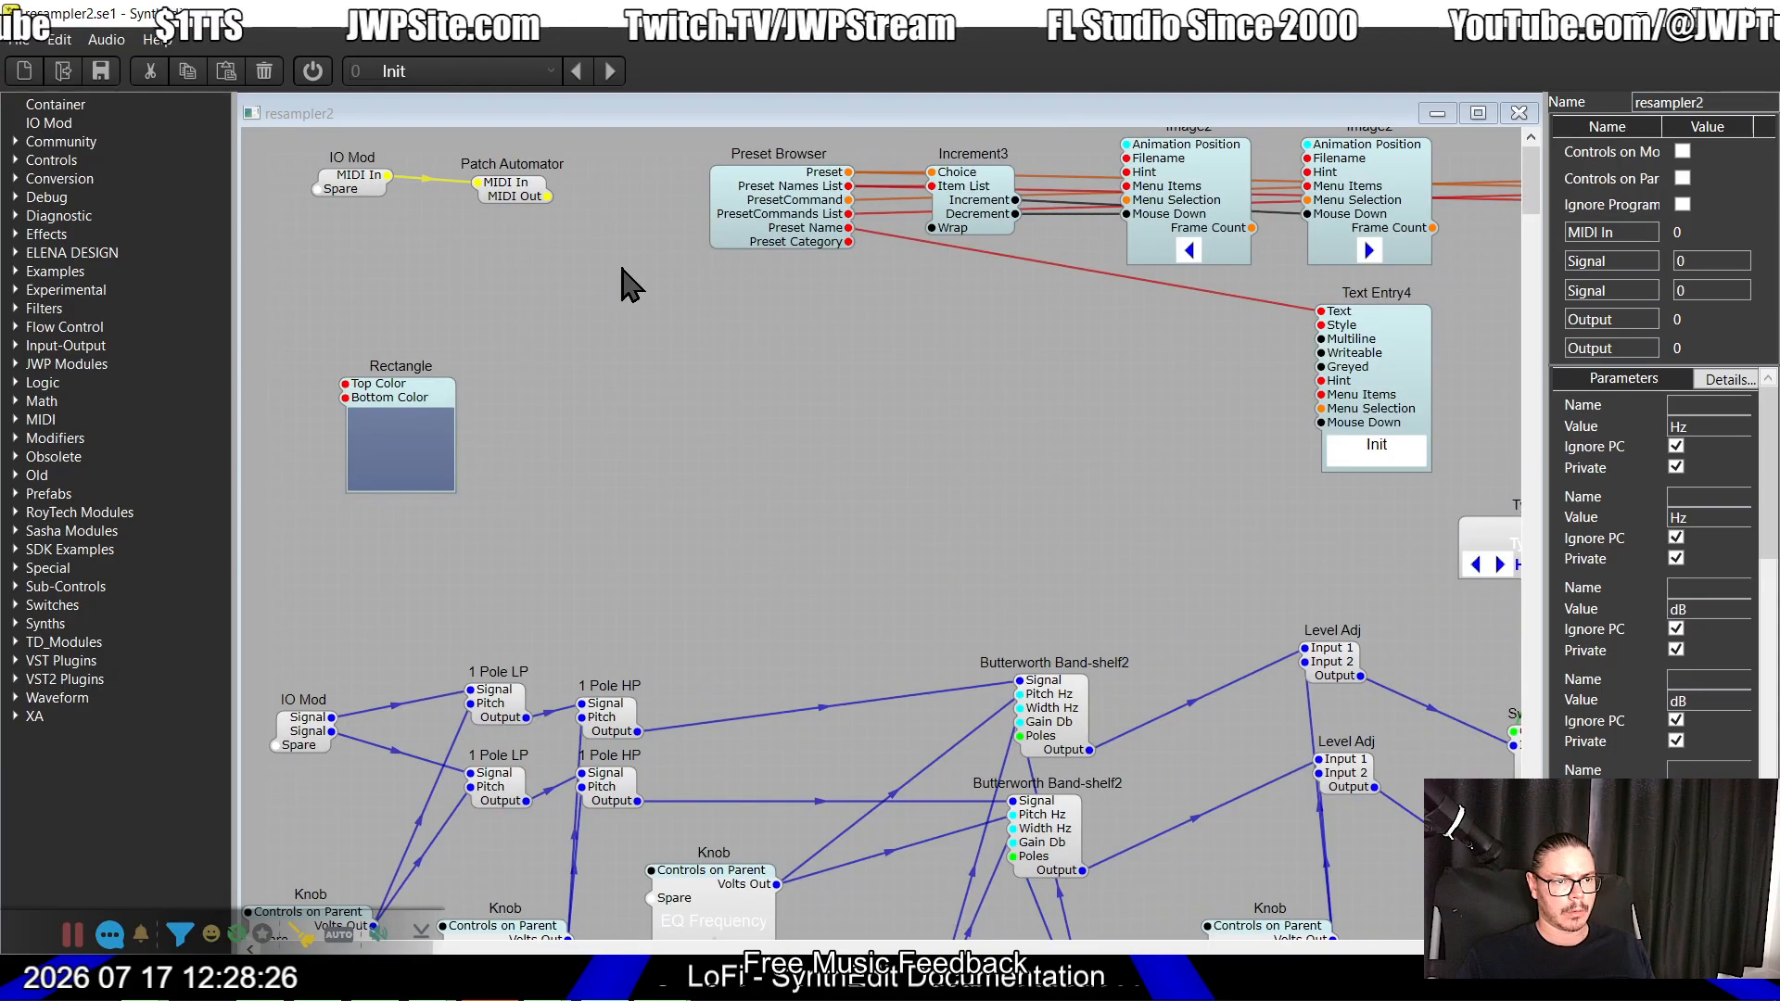
Step: Switch to the older SynthEdit, open the Lofi container's panel, and enlarge and place its window beside the structure
key("alt+Tab")
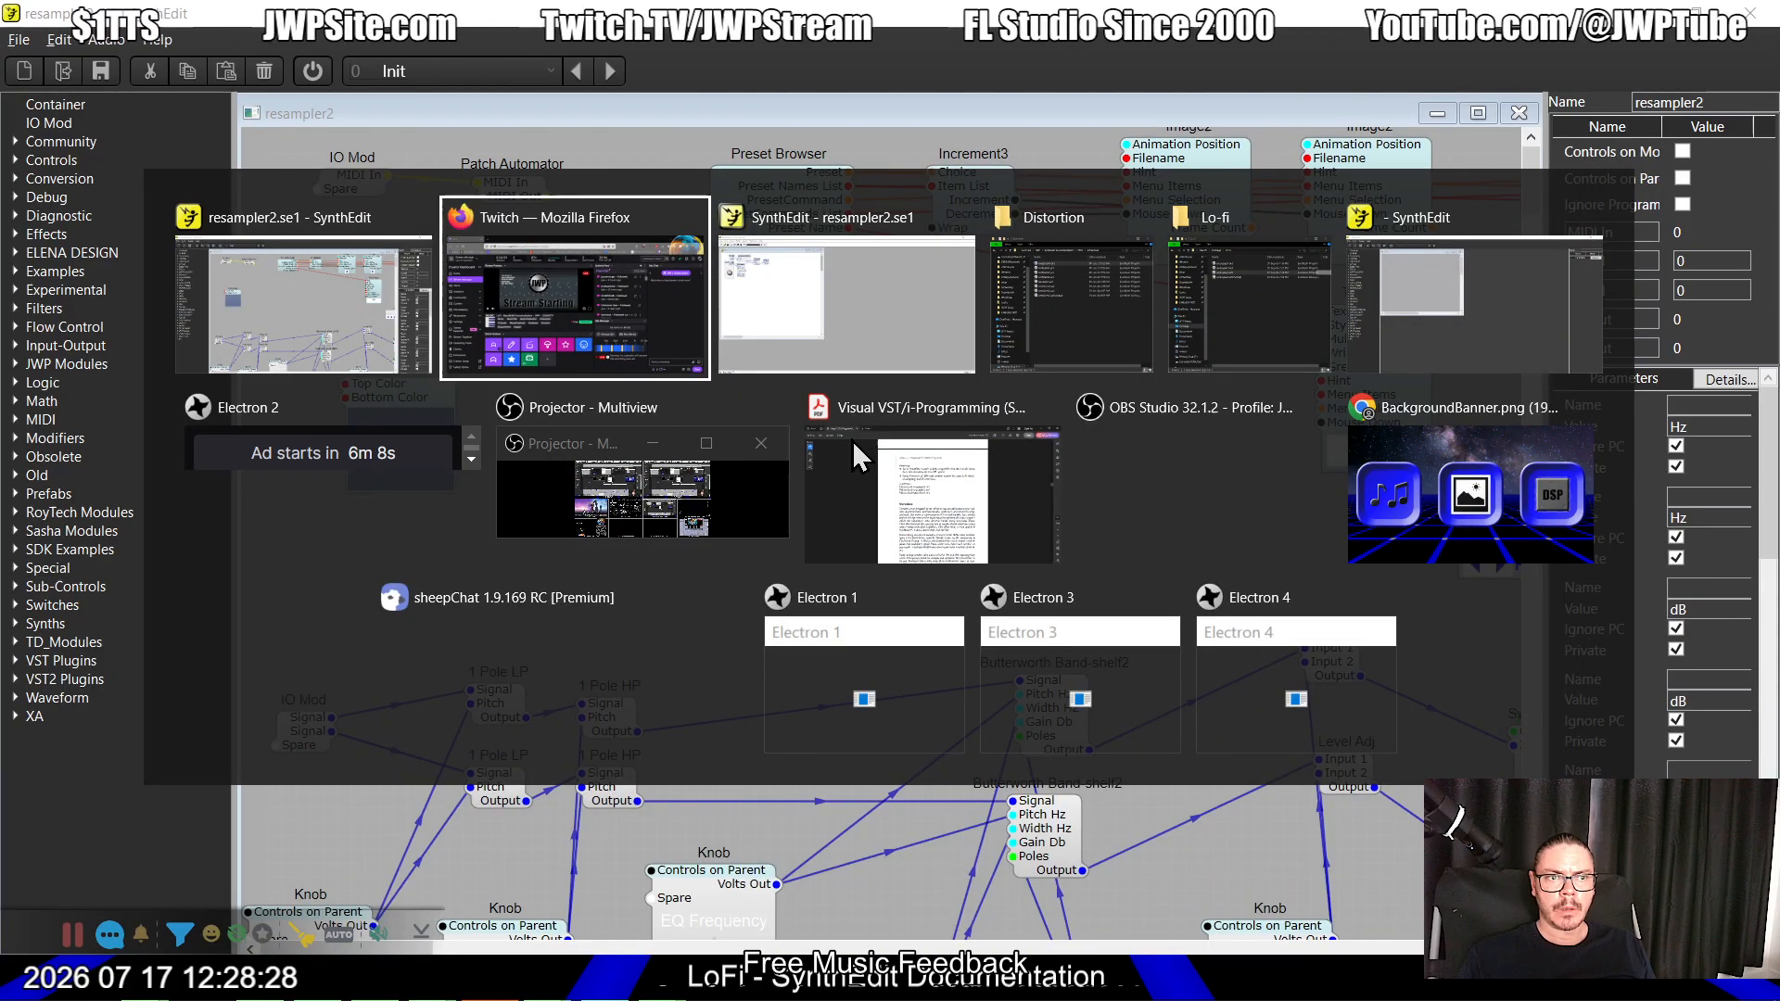
key("alt+Tab")
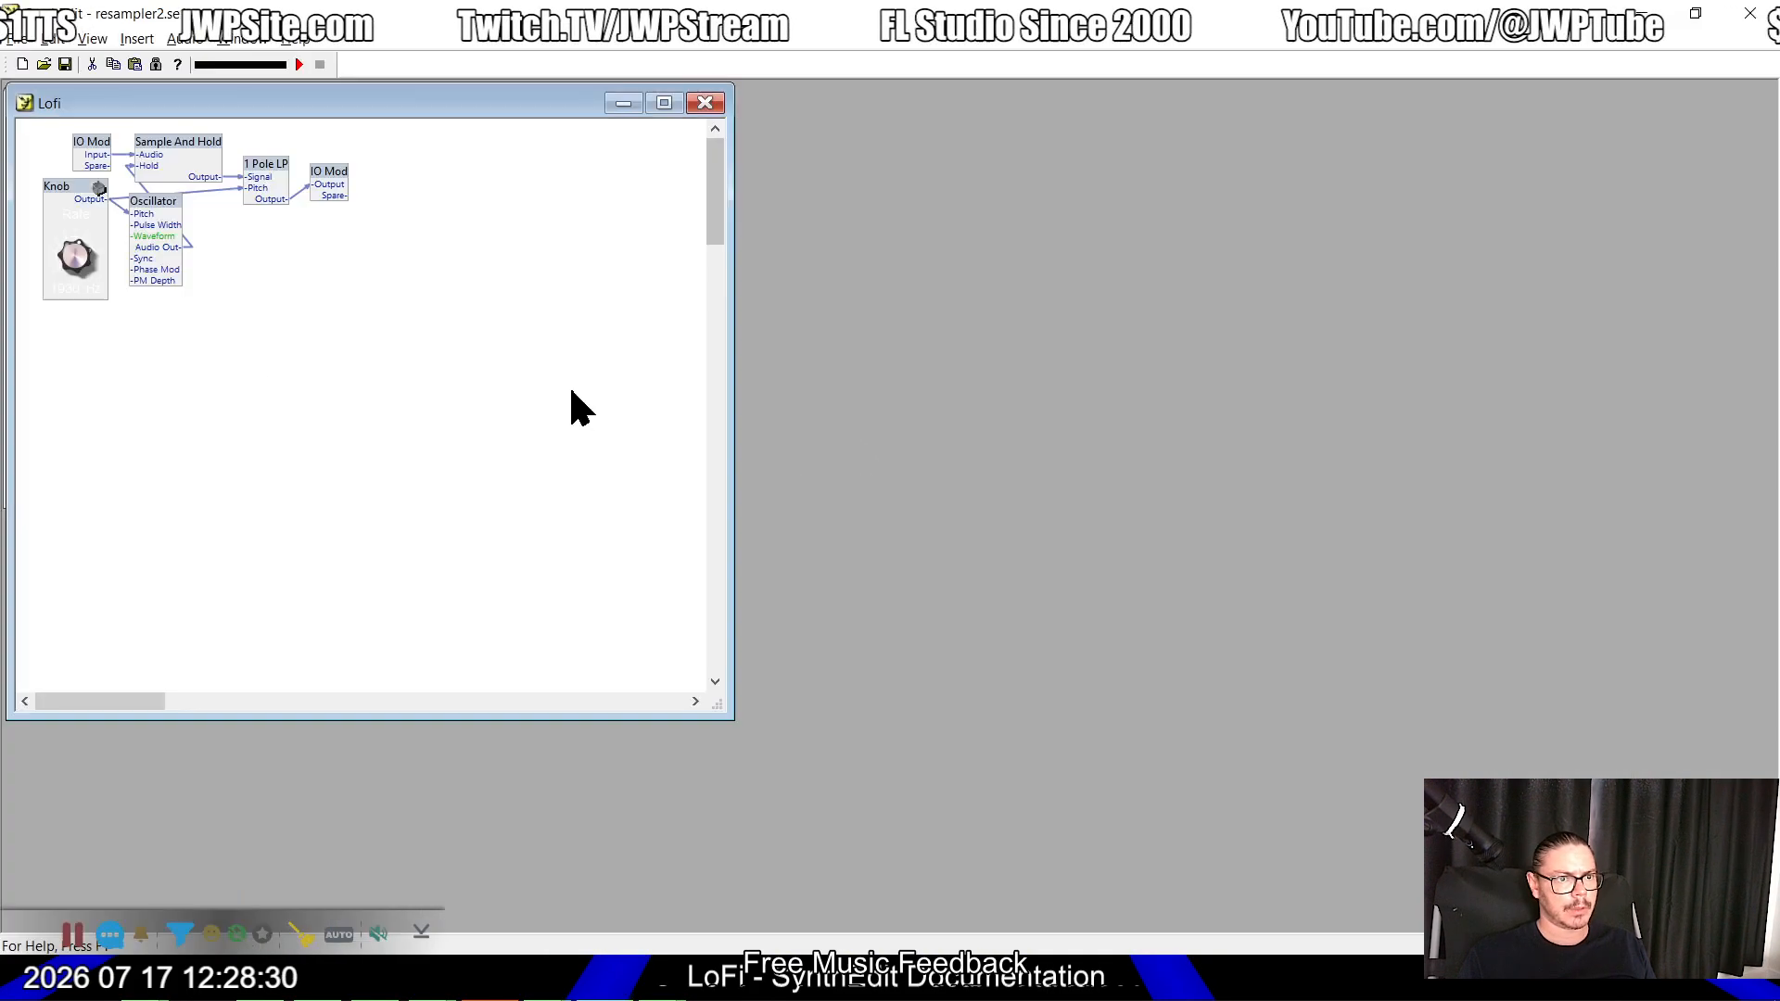
right_click(456, 366)
left_click(522, 554)
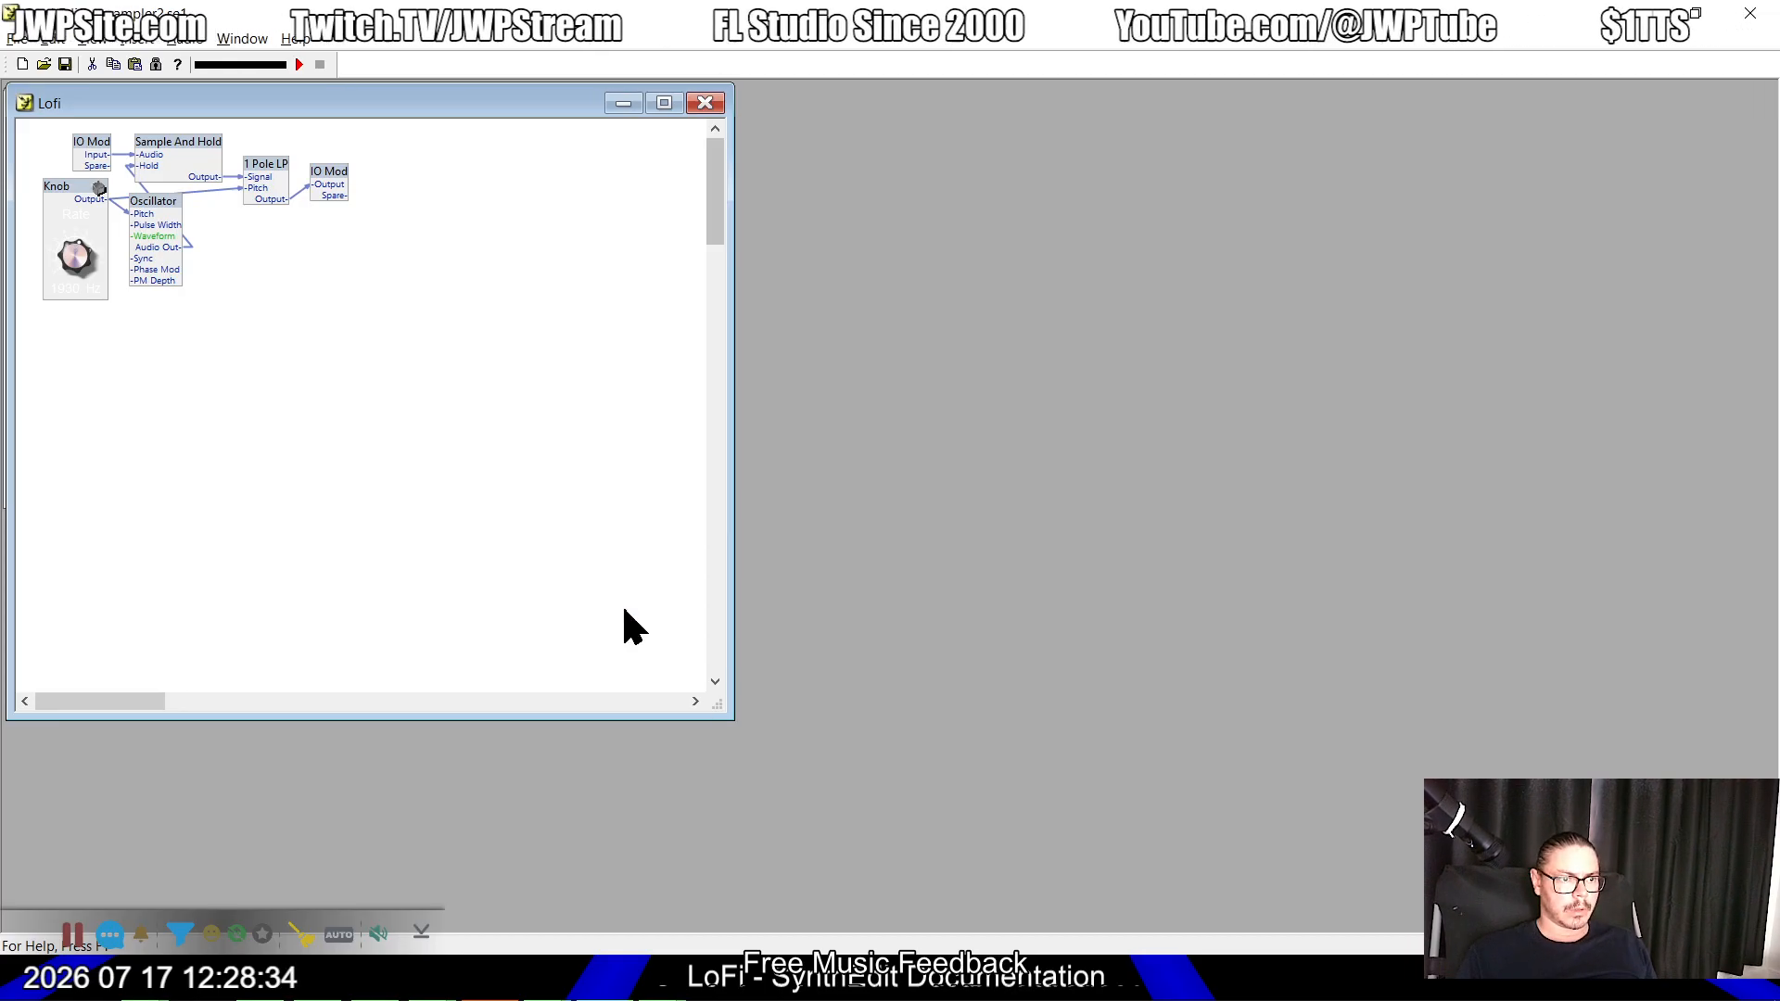
left_click_drag(273, 137, 975, 398)
left_click_drag(1202, 688, 1377, 802)
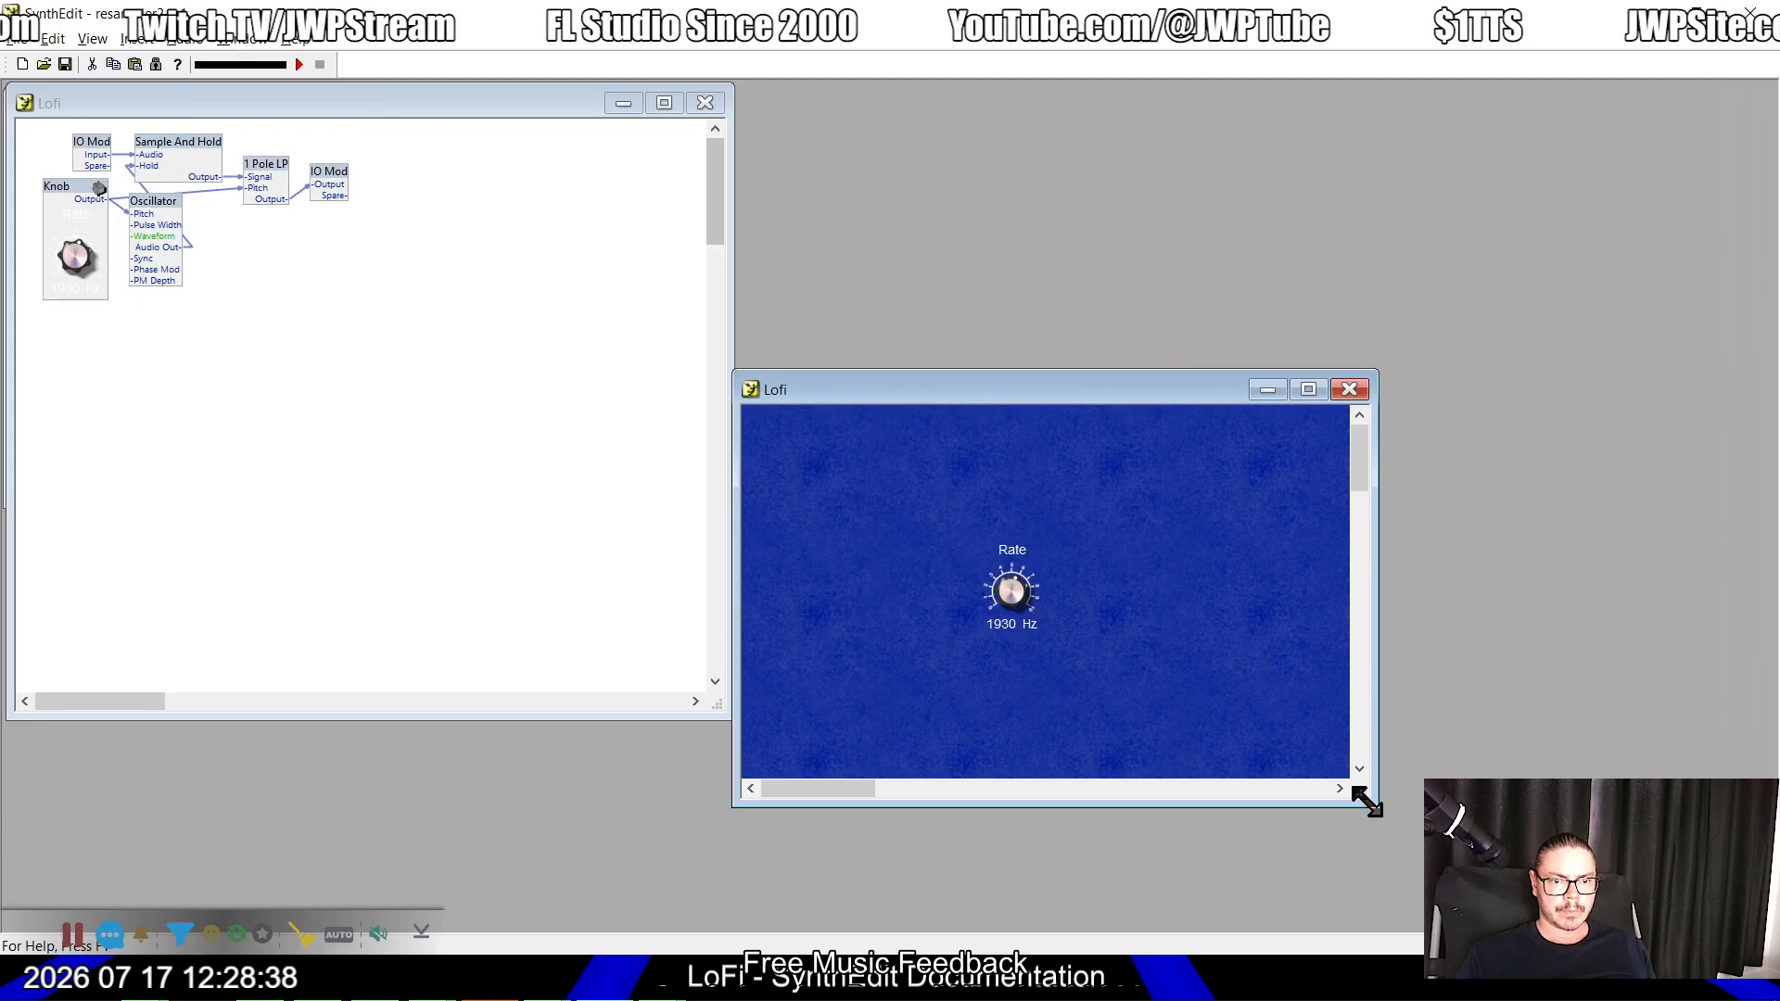
left_click_drag(1092, 393, 1096, 256)
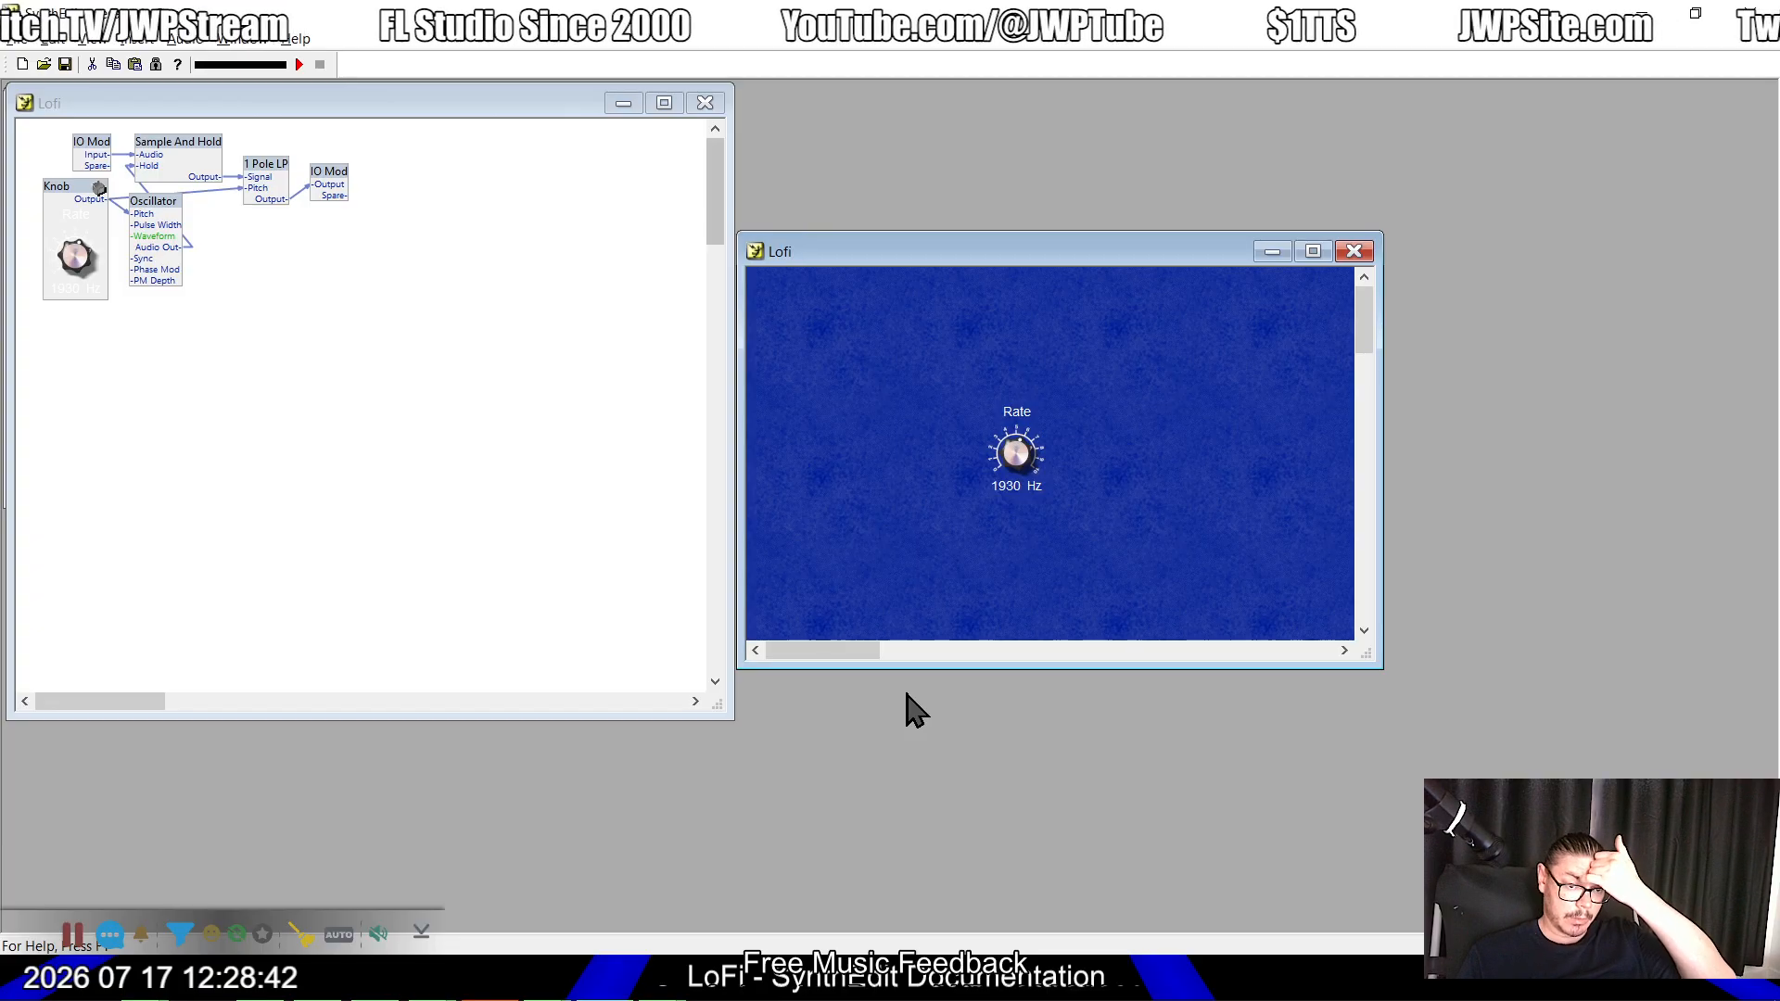
Step: Switch back to SynthEdit 1.4 and examine the distortion modules and knobs inside the resampler2 container
key("alt+Tab")
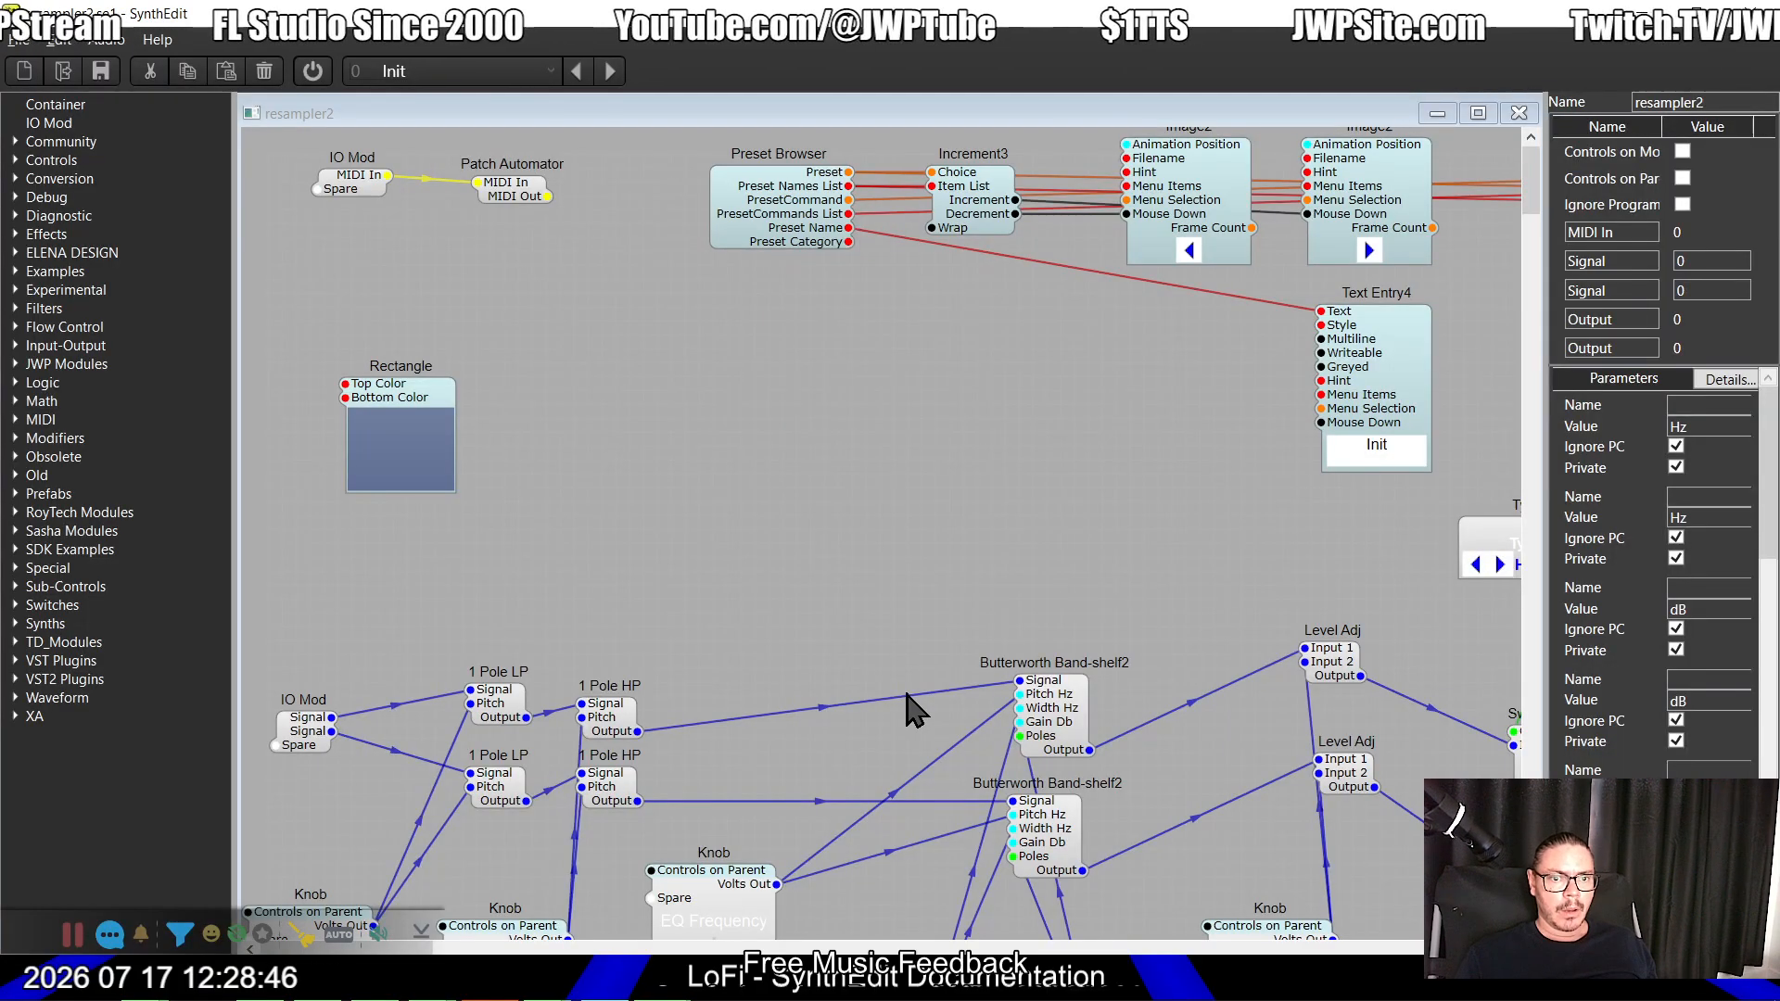
scroll(906, 709, "down", 2)
scroll(907, 697, "down", 1)
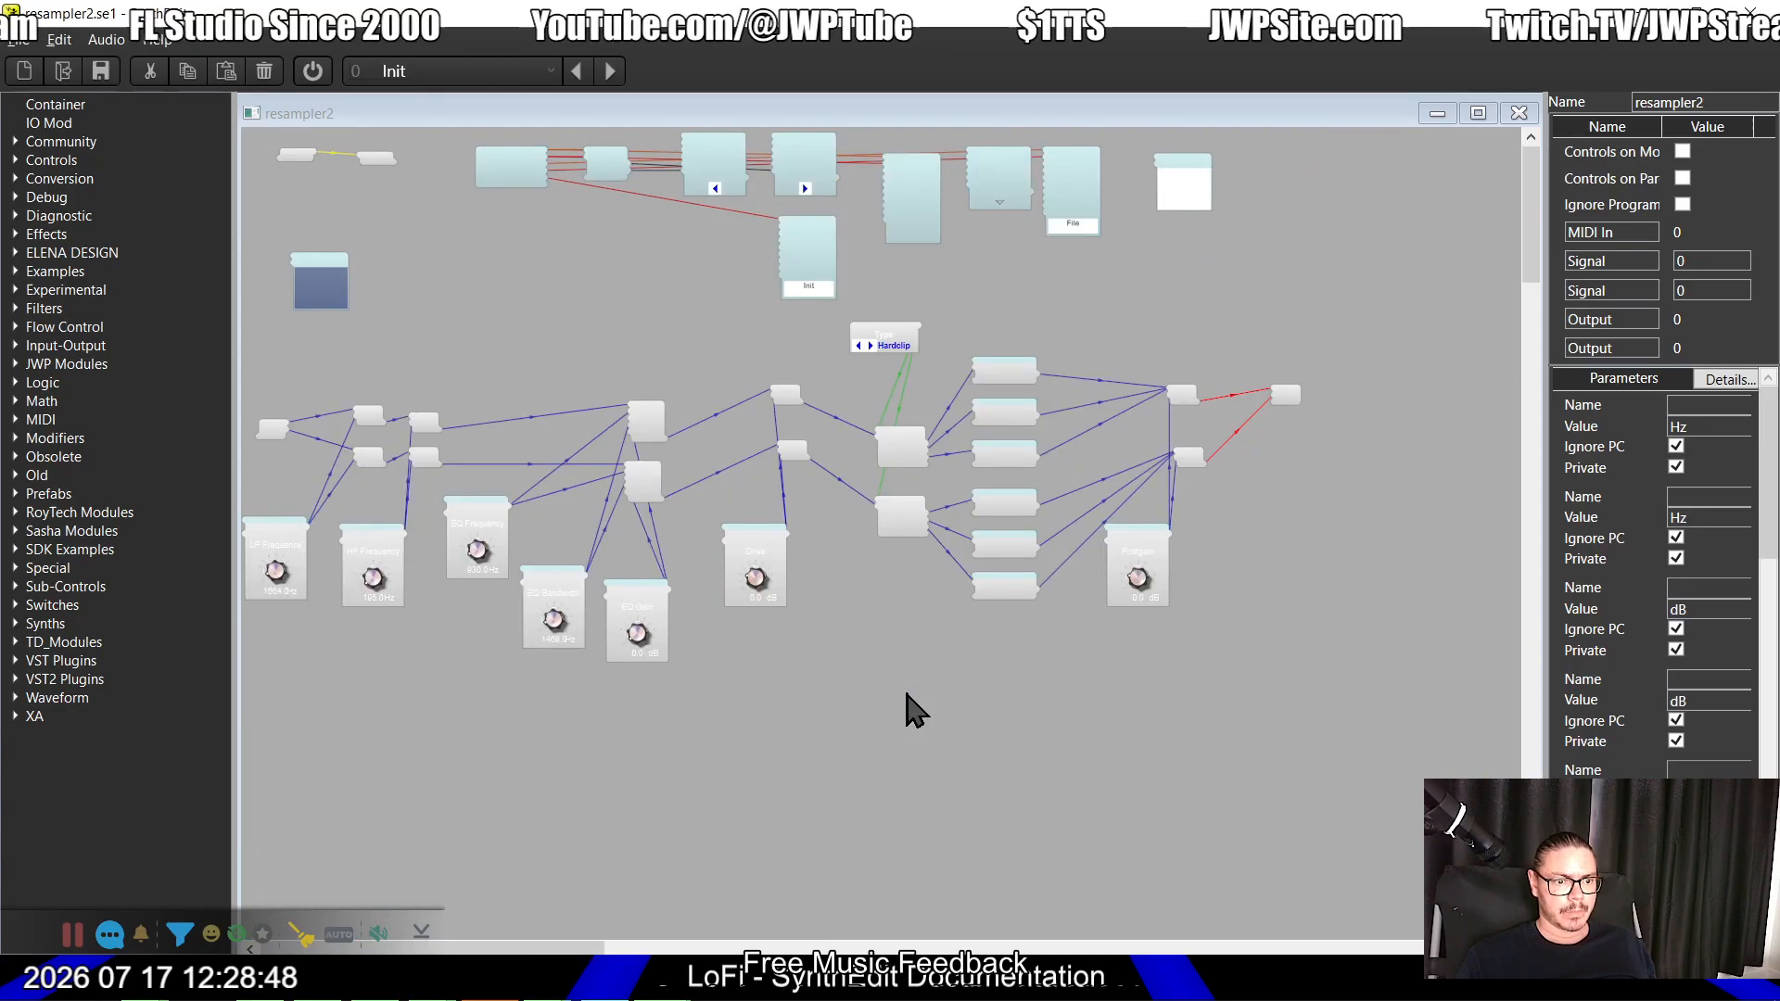
scroll(623, 664, "up", 3)
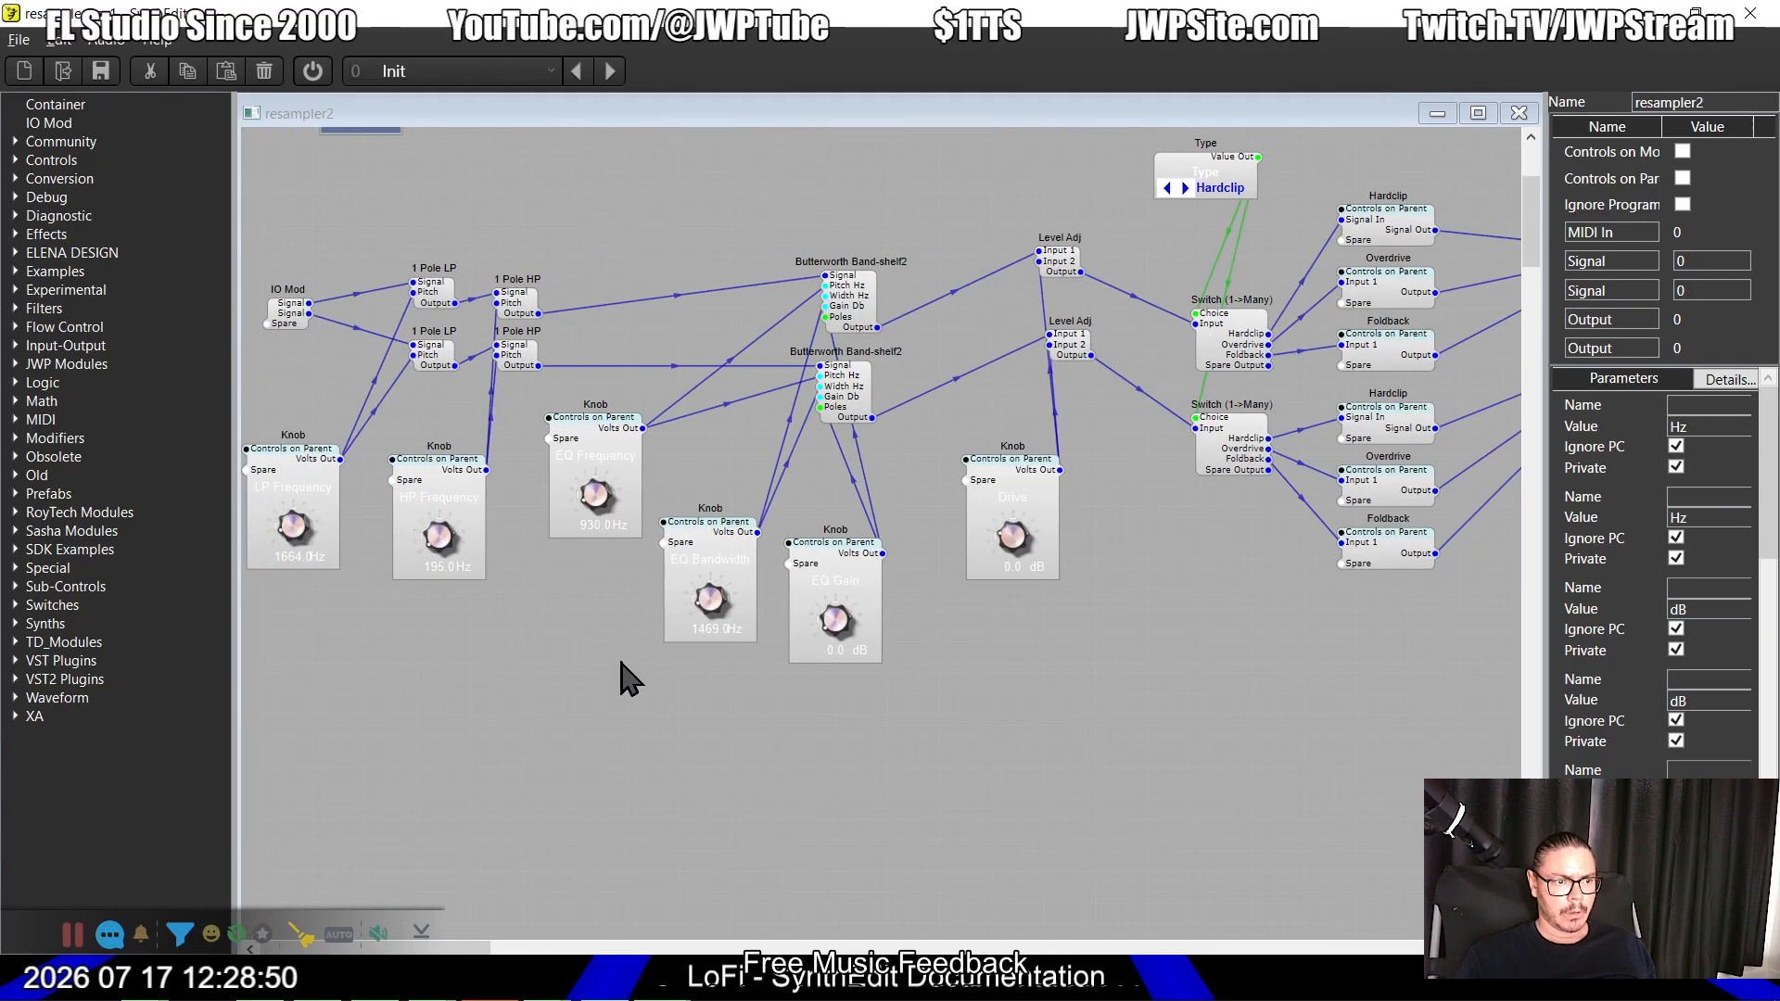
Step: Return to the older SynthEdit, unlock the Lofi container's Rate knob, and open the knob's structure
key("alt+Tab")
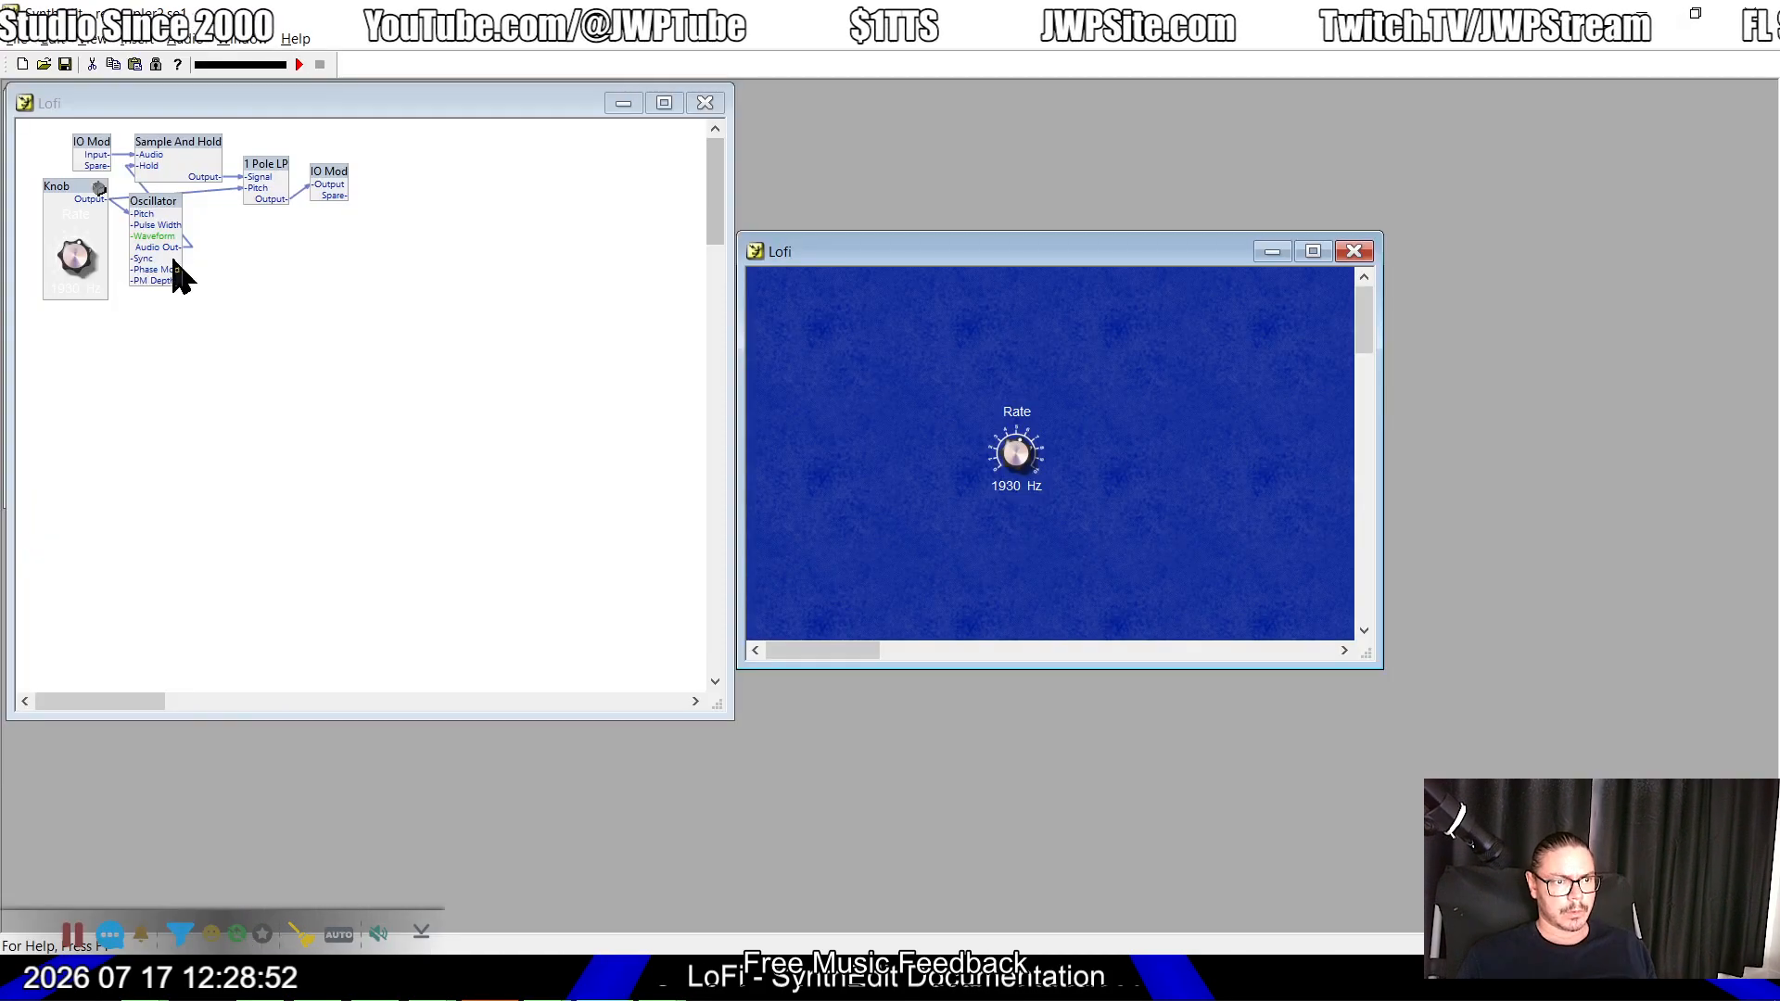
left_click(74, 192)
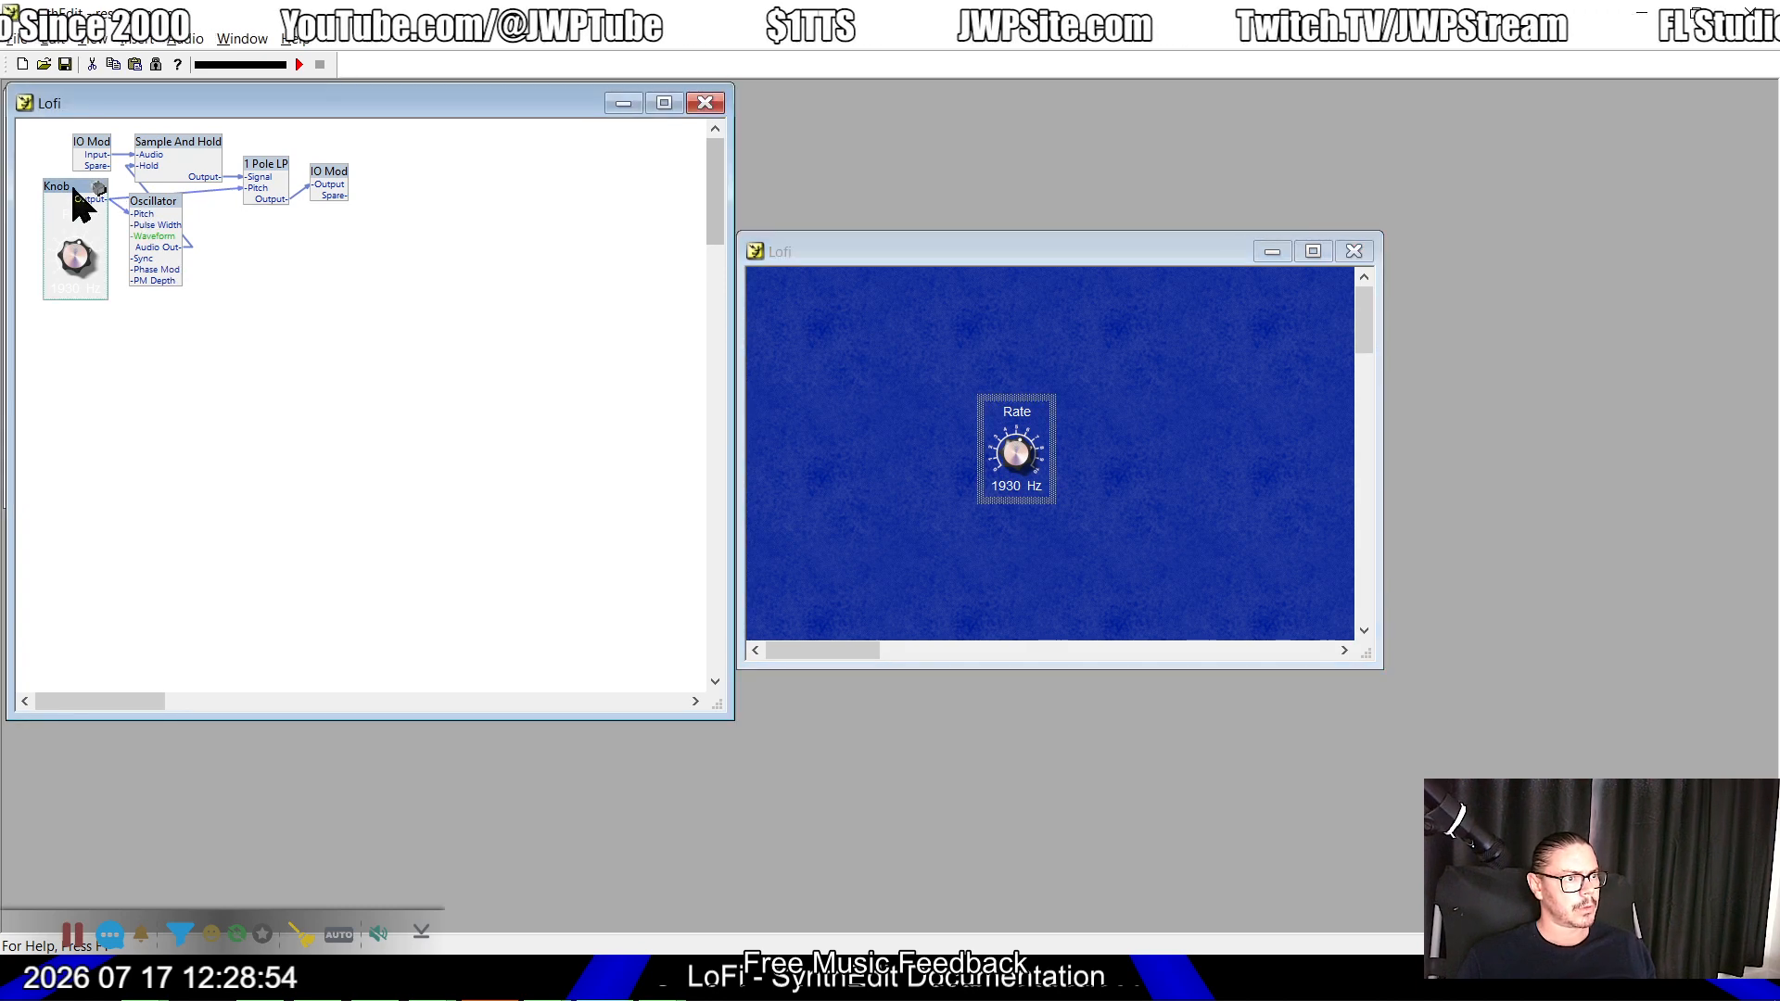
right_click(72, 191)
left_click(178, 560)
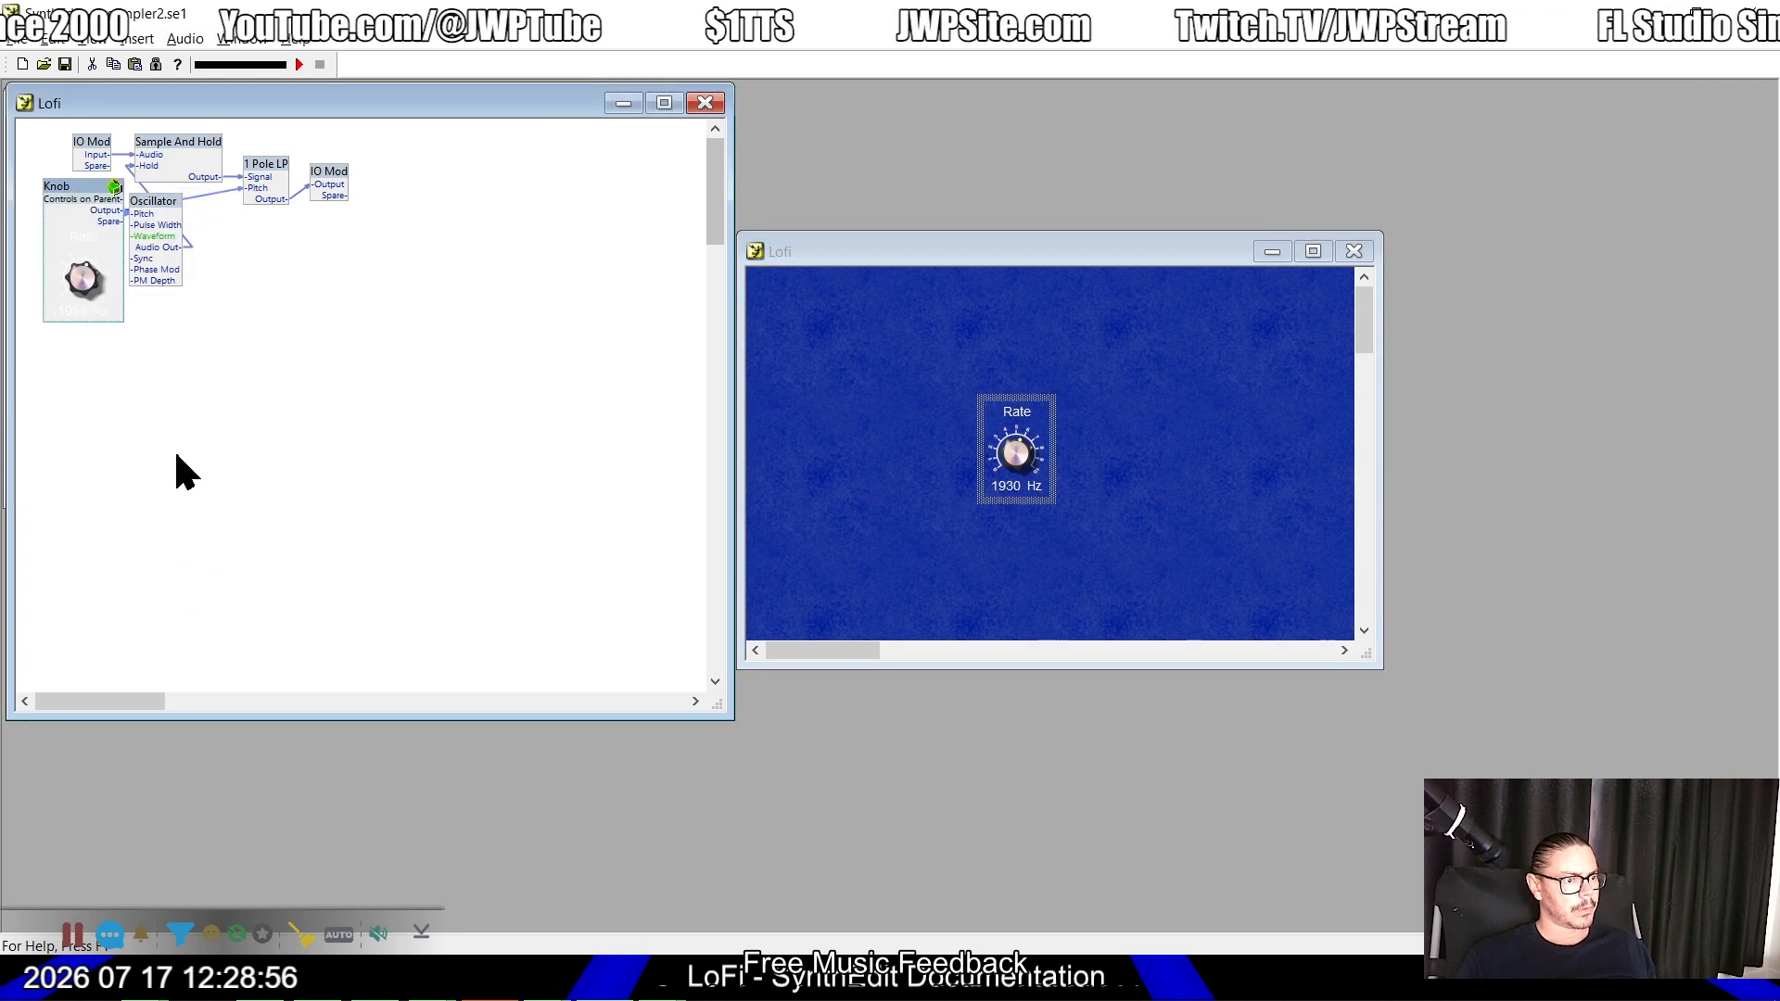
double_click(75, 184)
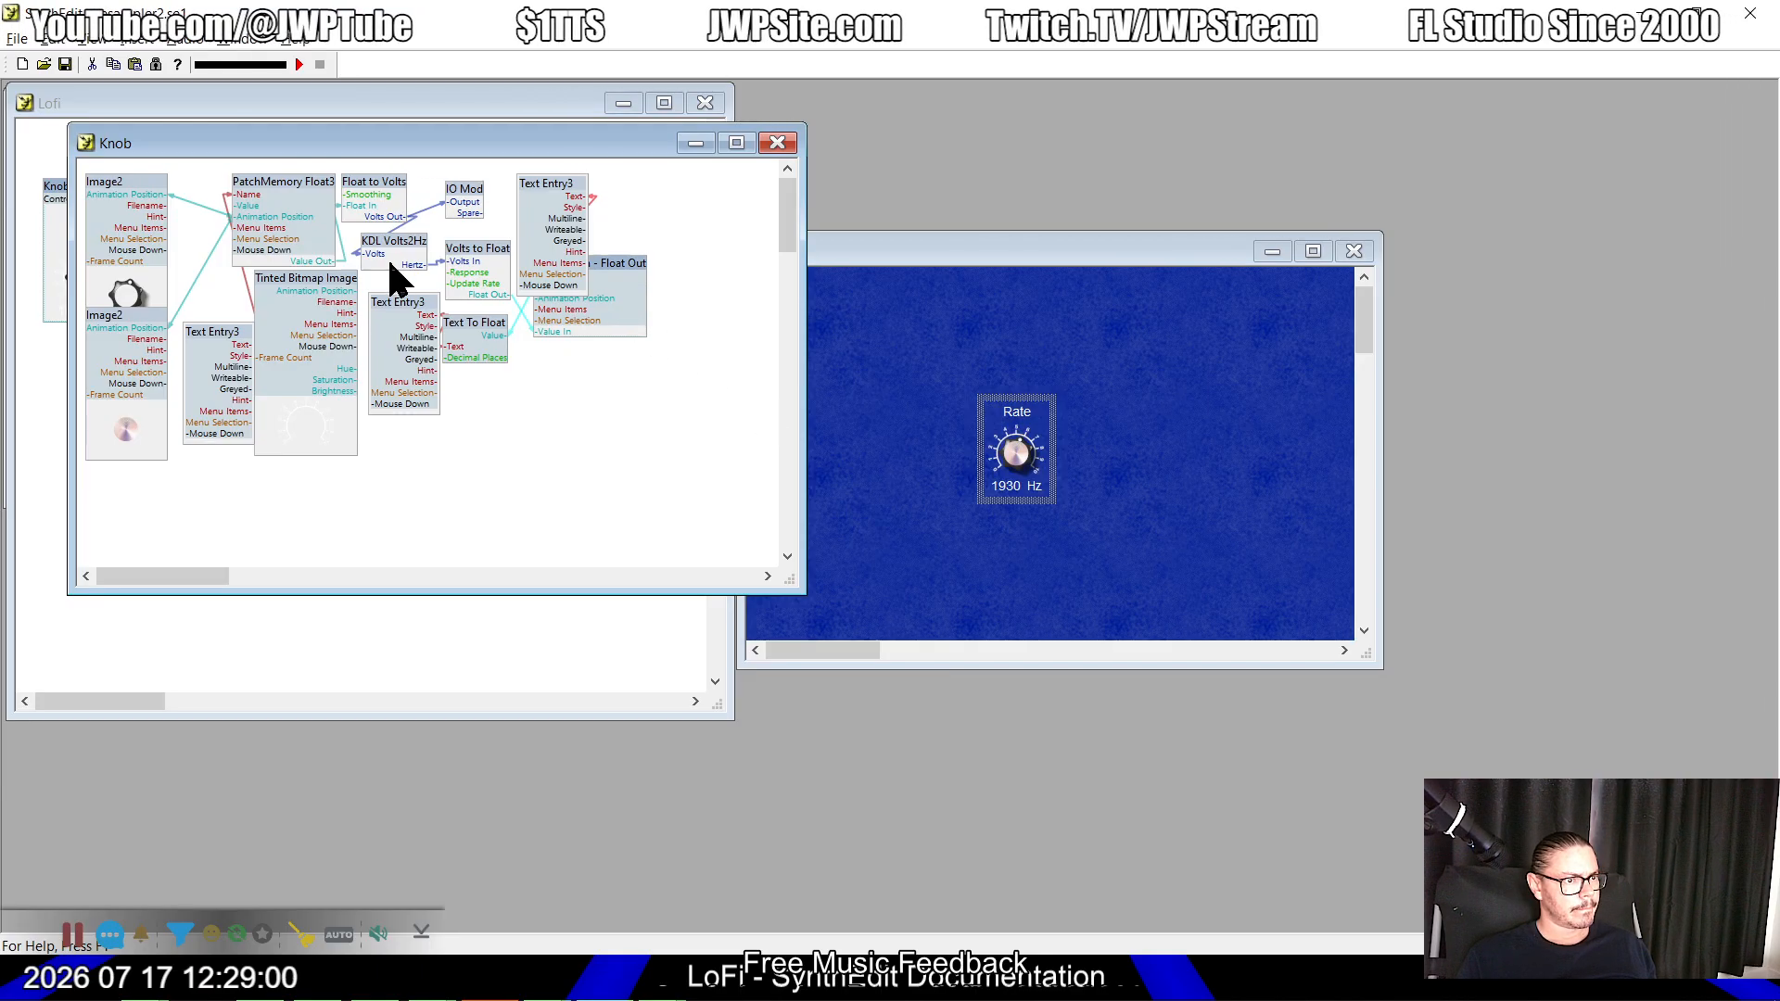
Step: Spread out the KDL Volts2Hz, Patch Mem - Float Out, Text To Float and lower Text Entry3 modules to expose their connections
mouse_move(401, 244)
left_mouse_down()
mouse_move(370, 229)
mouse_move(429, 238)
mouse_move(406, 254)
left_mouse_up()
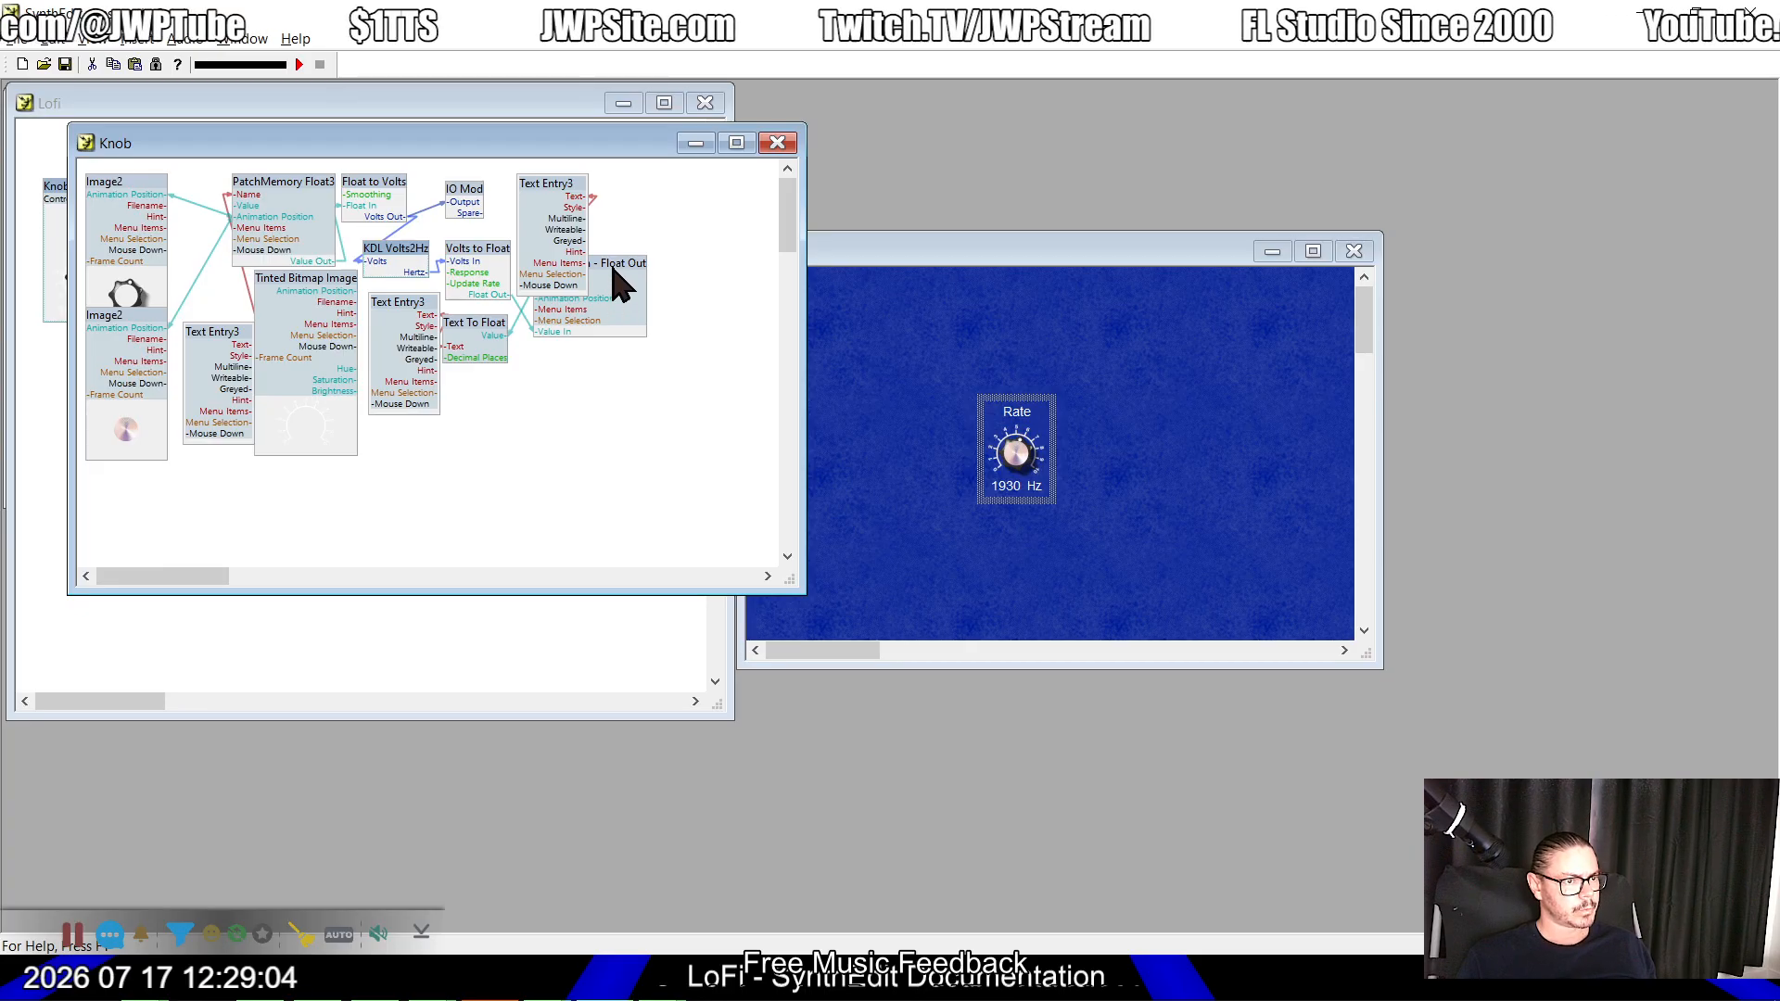
left_click_drag(609, 269, 749, 269)
left_click_drag(478, 343, 568, 445)
left_click_drag(414, 314, 448, 374)
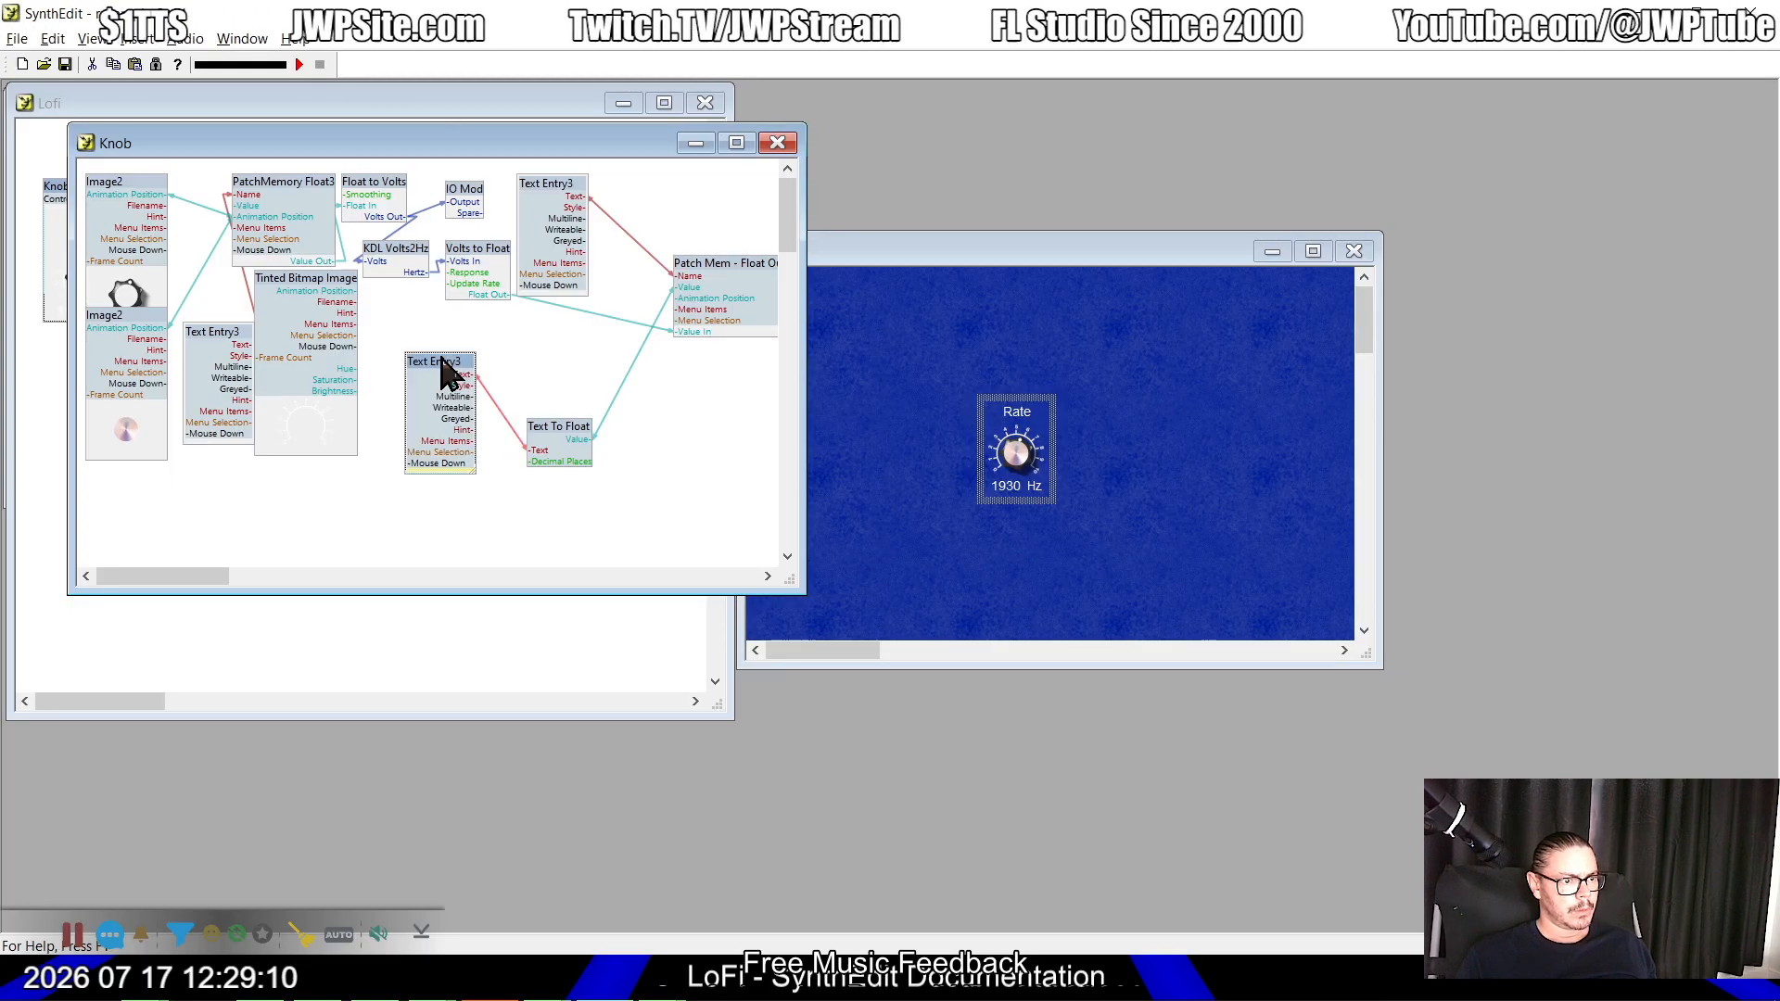
key("alt+Tab")
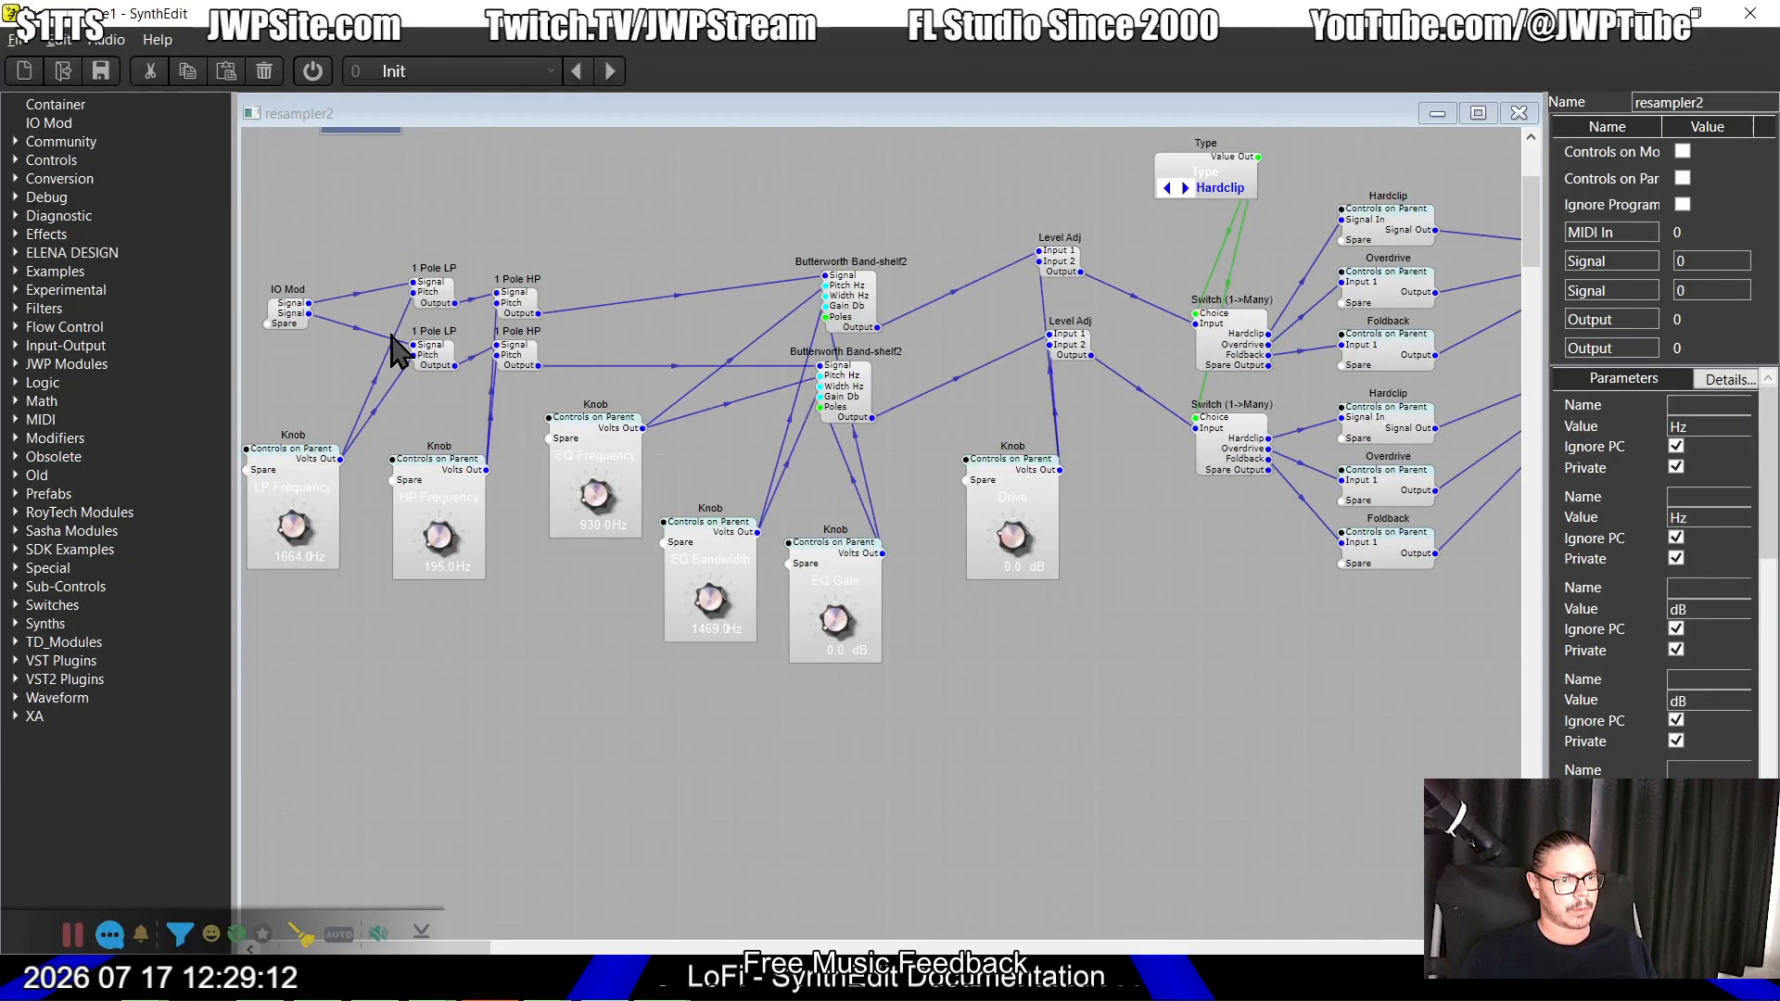
key("alt+Tab")
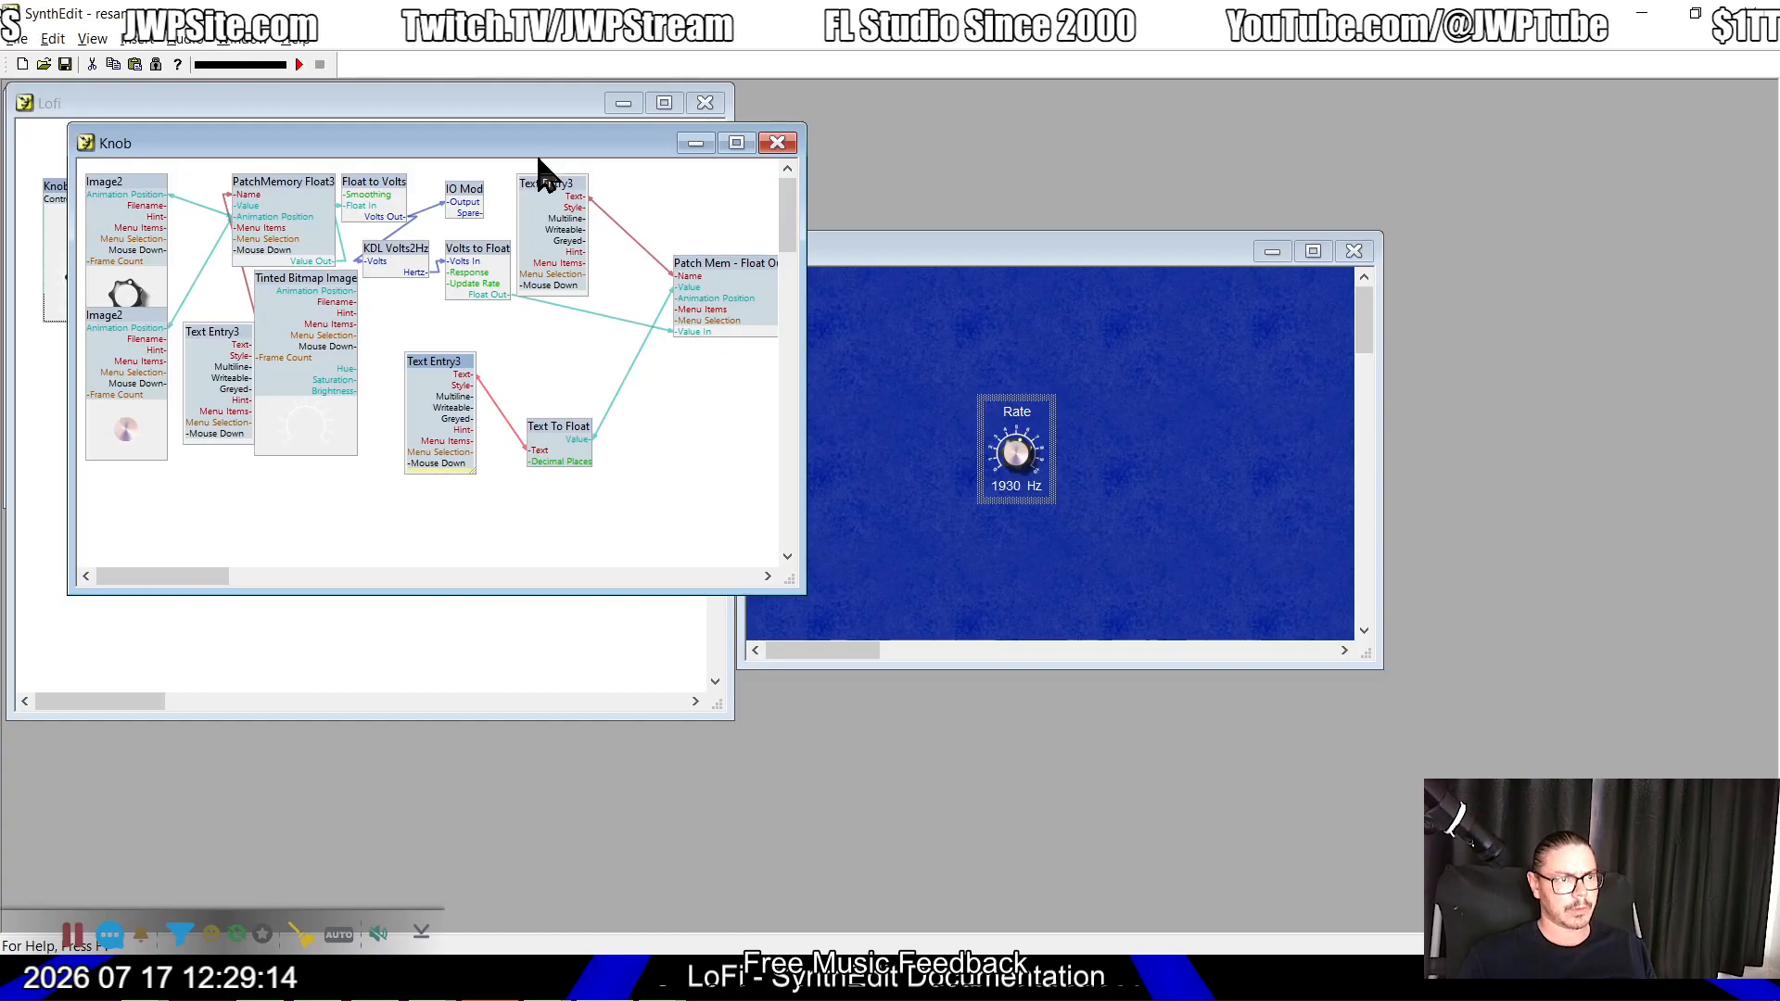
Step: Bring the Lofi structure forward and inspect the properties of its 1 Pole LP module
left_click(498, 111)
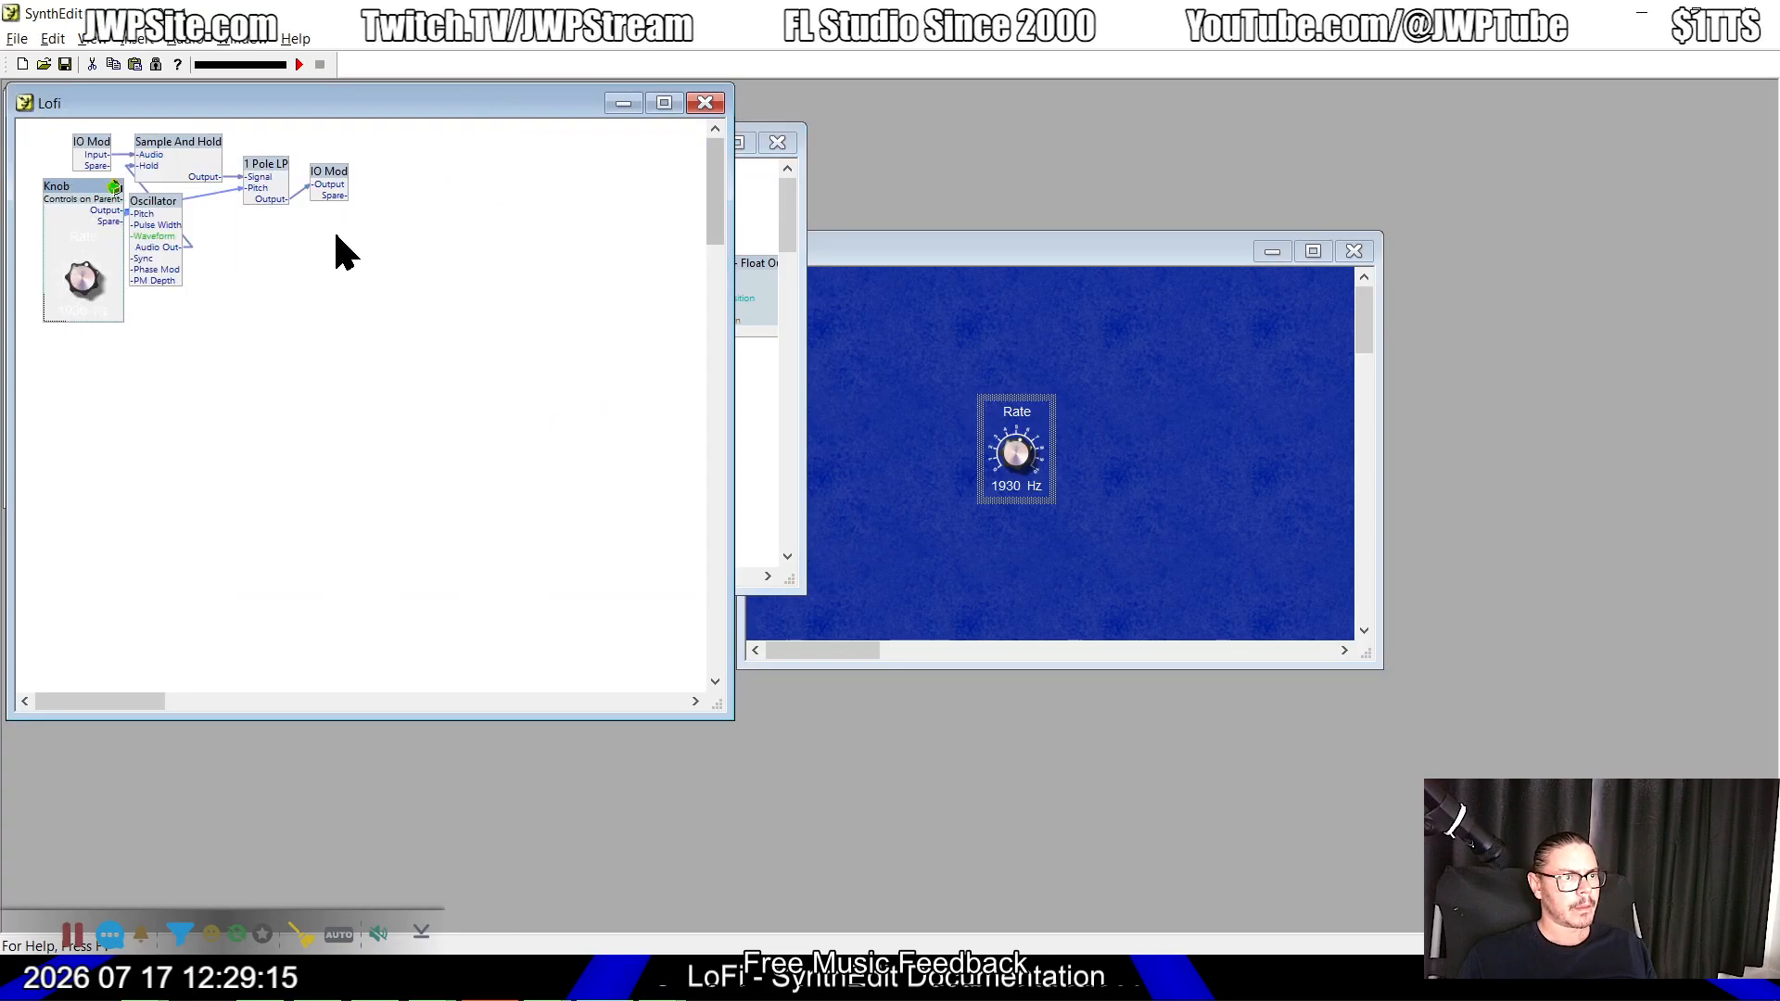
right_click(274, 165)
left_click(343, 515)
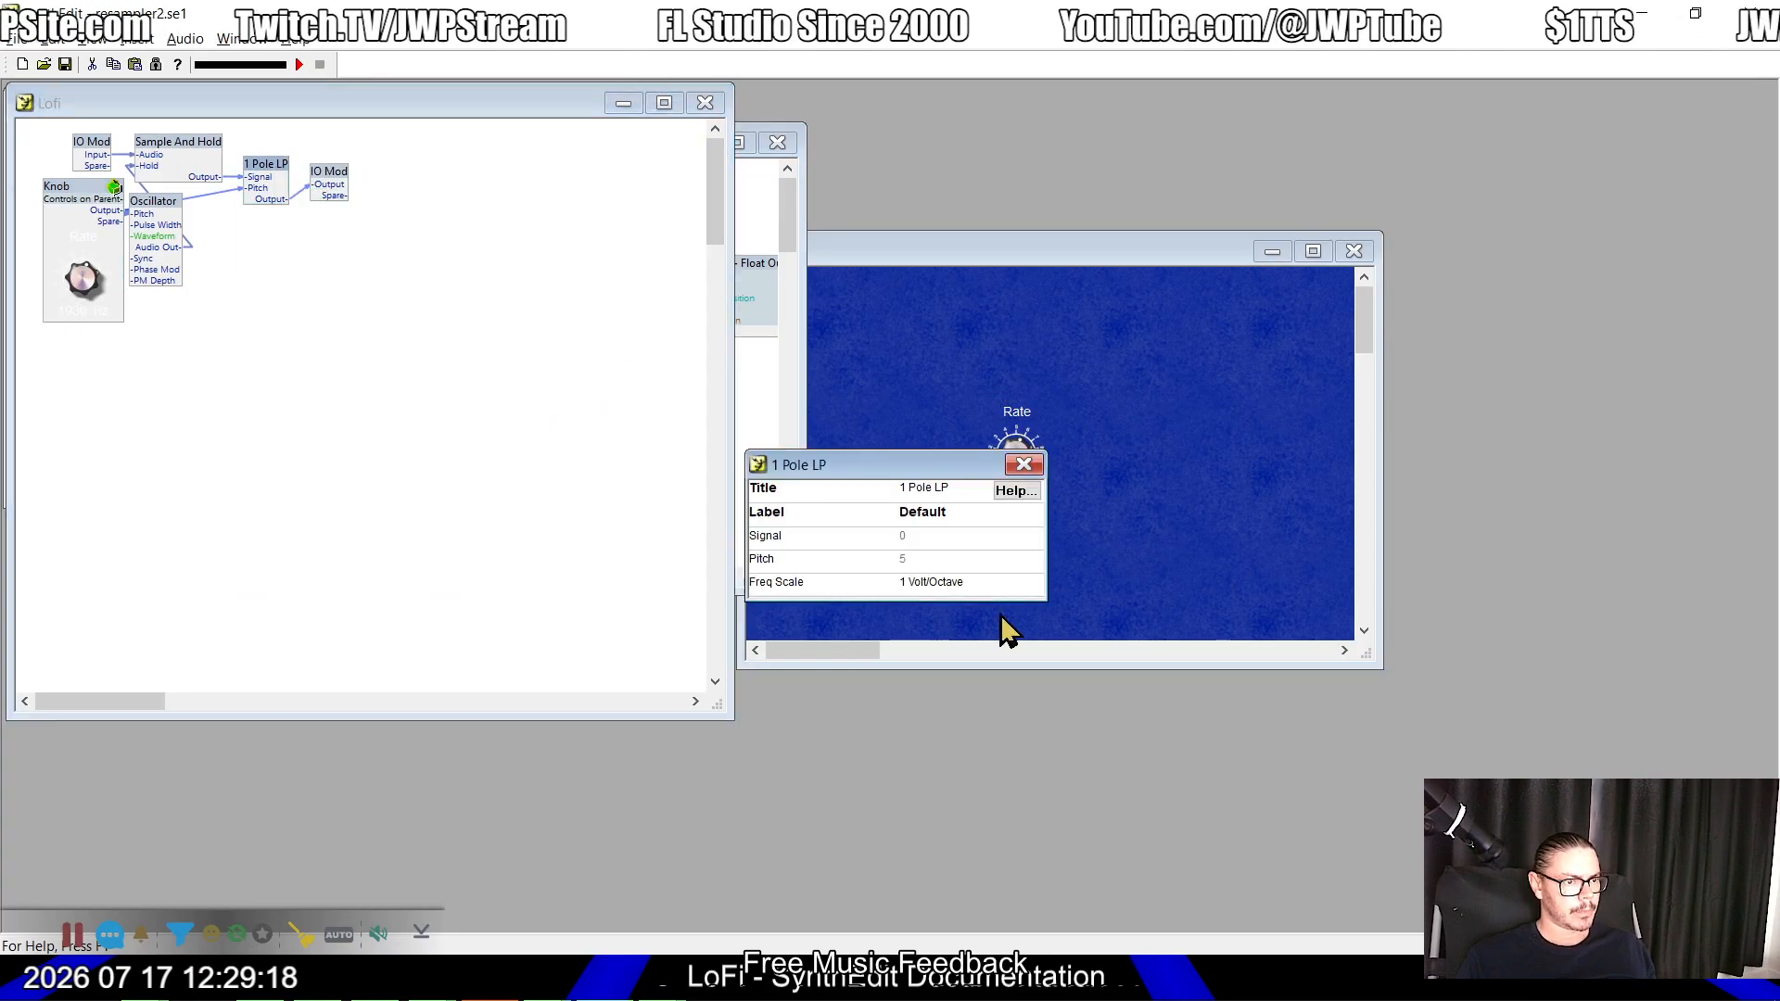
left_click(1024, 464)
Step: Switch to SynthEdit 1.4 and compare the 1 Pole LP and 1 Pole HP filters in resampler2 with the older Lofi structure
key("alt+Tab")
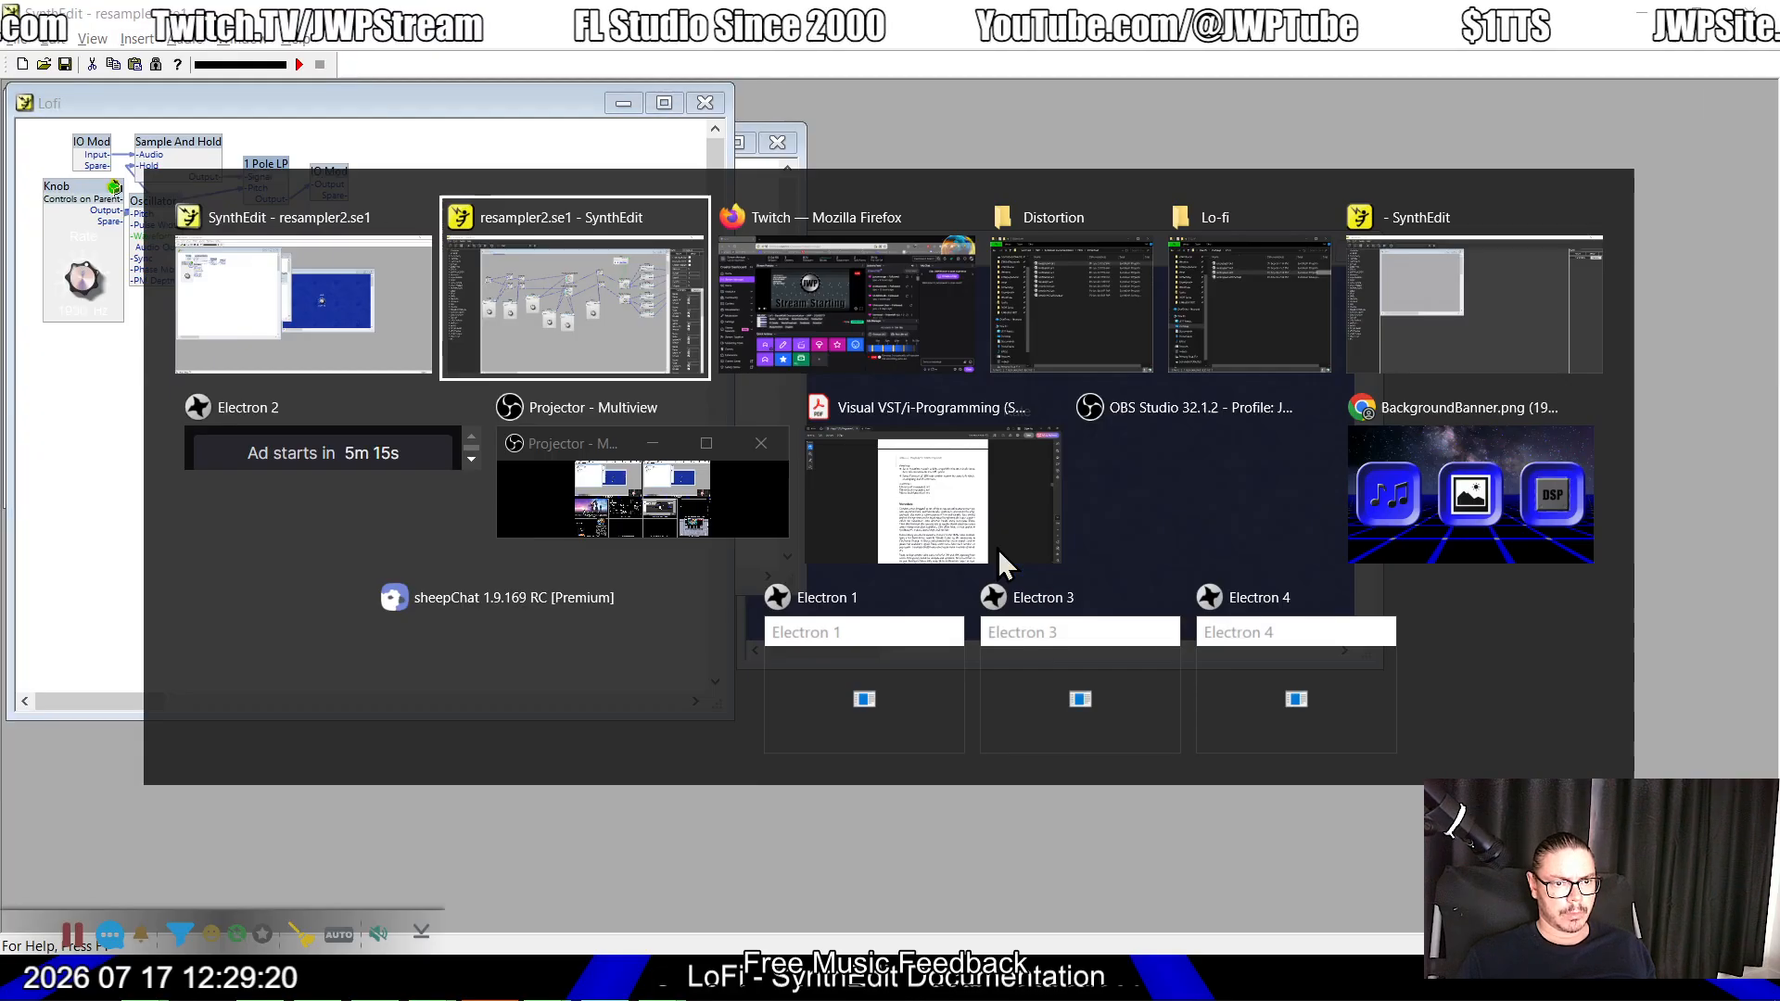
scroll(458, 468, "up", 3)
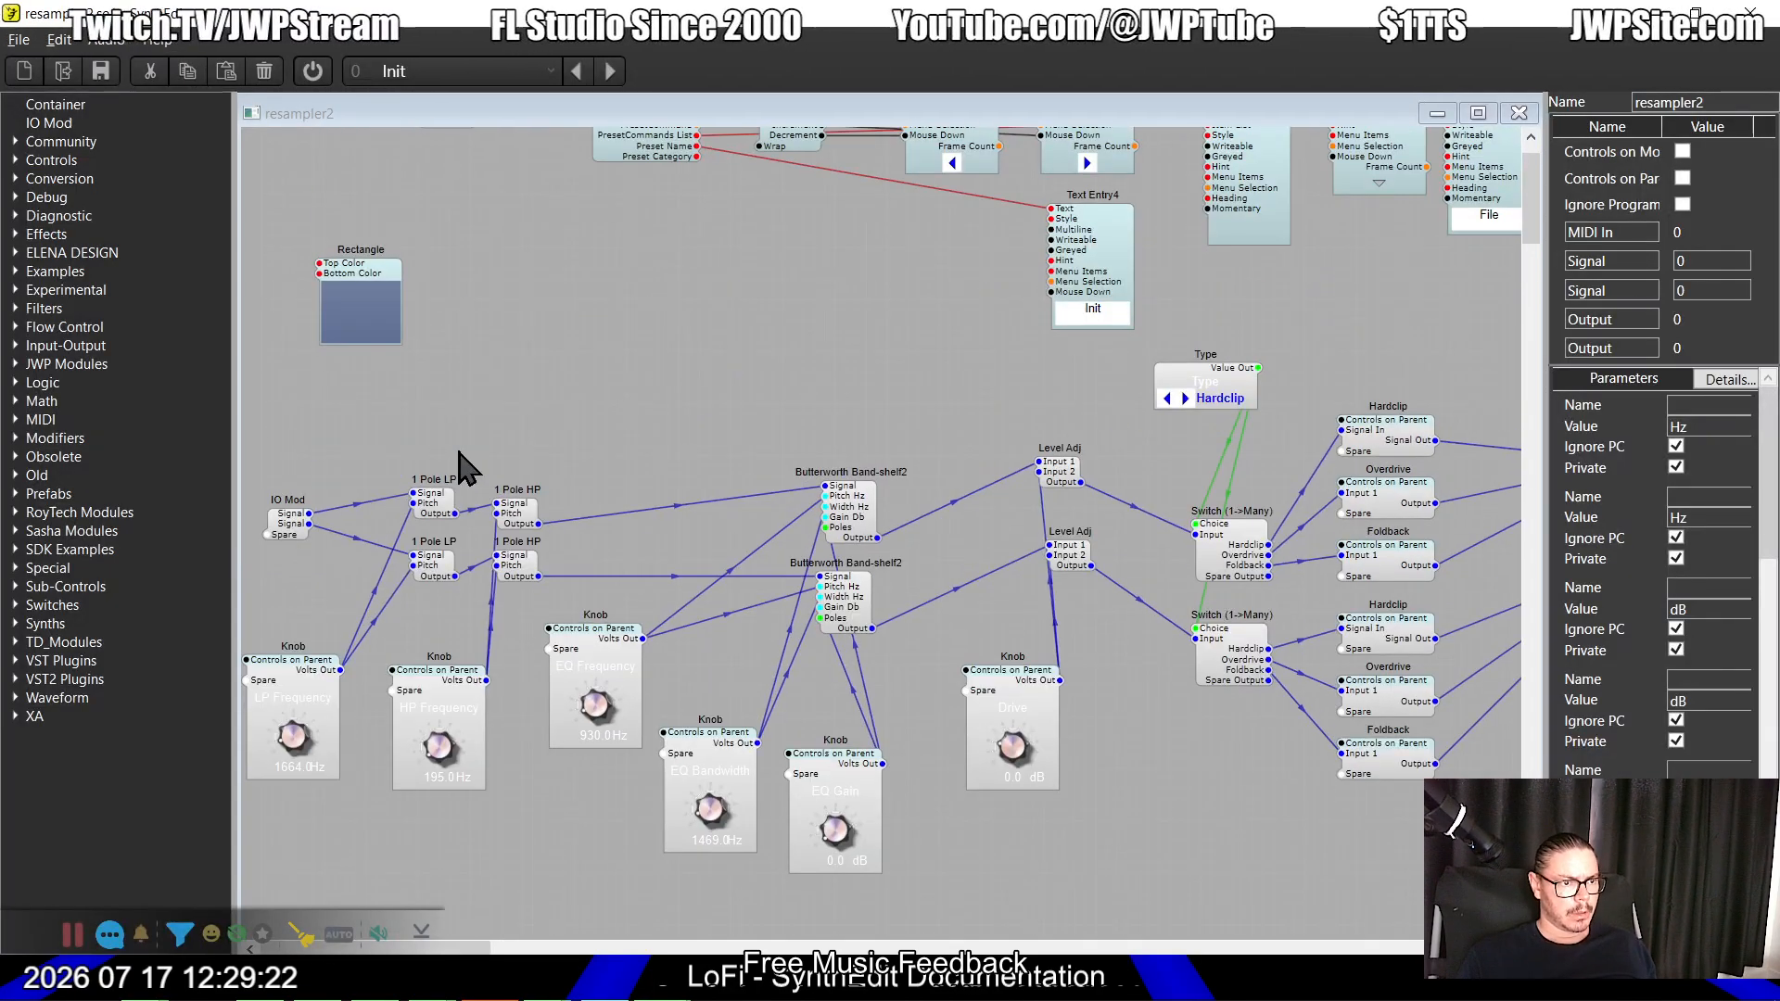
scroll(567, 297, "down", 5)
scroll(567, 297, "up", 5)
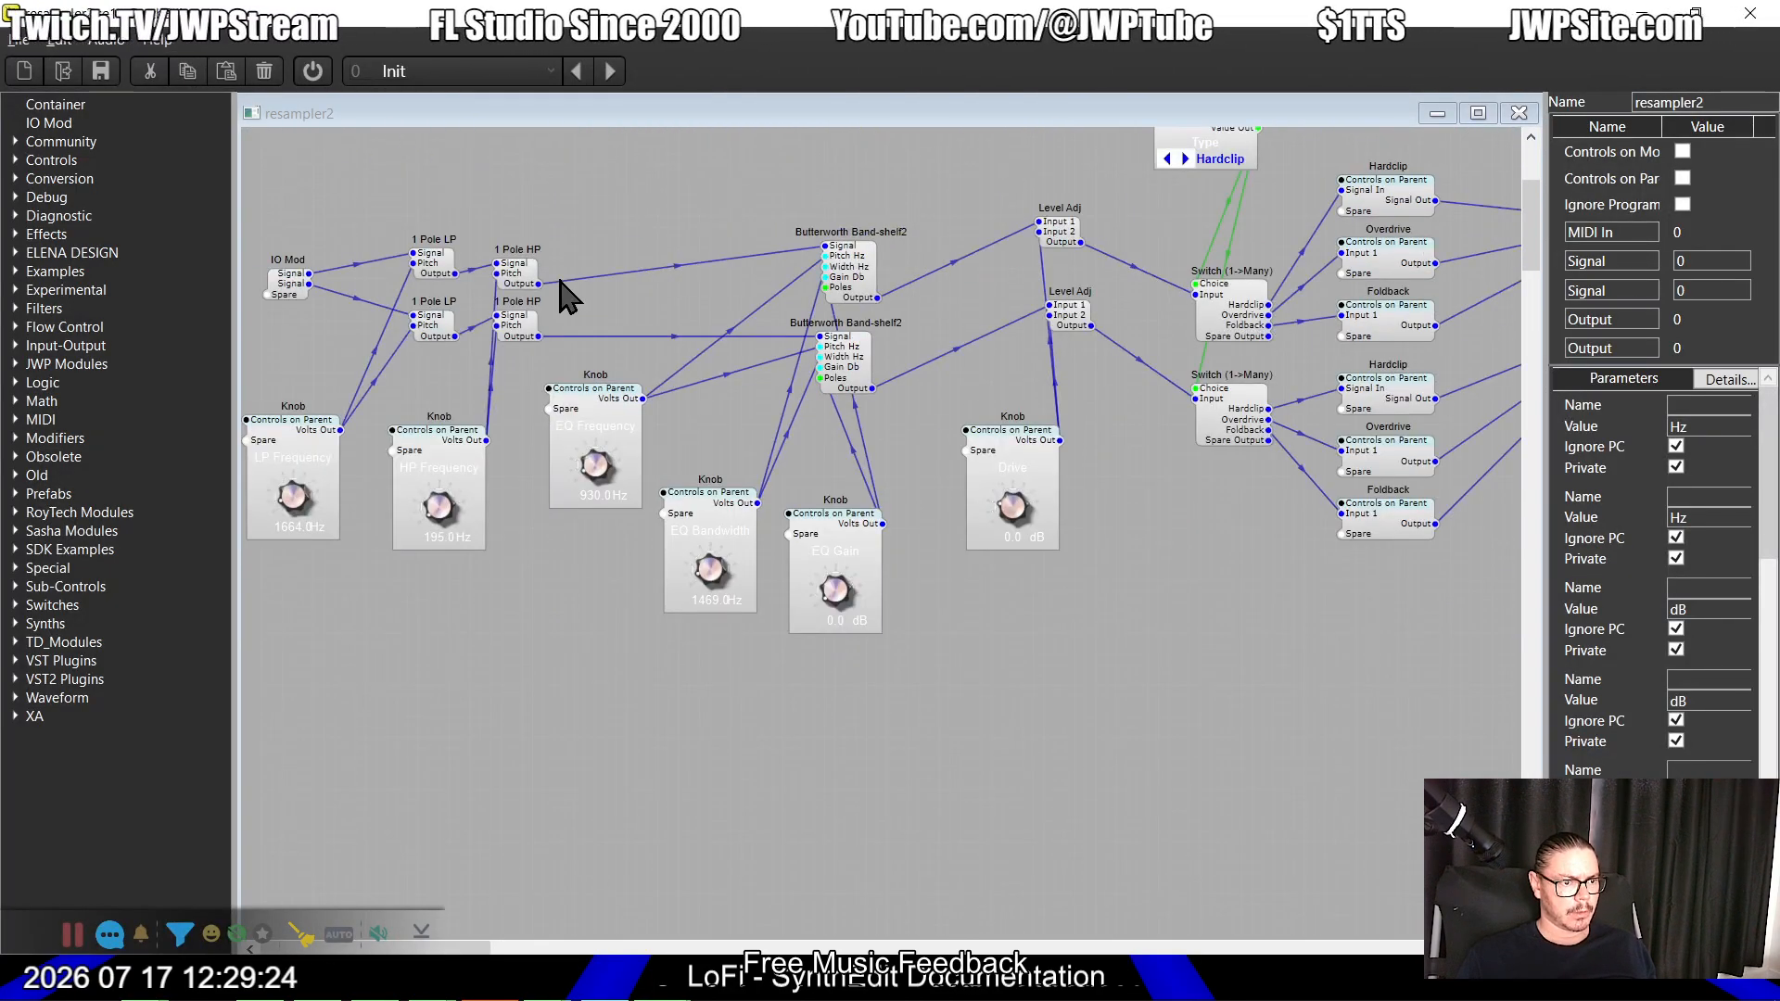
left_click(526, 343)
right_click(529, 348)
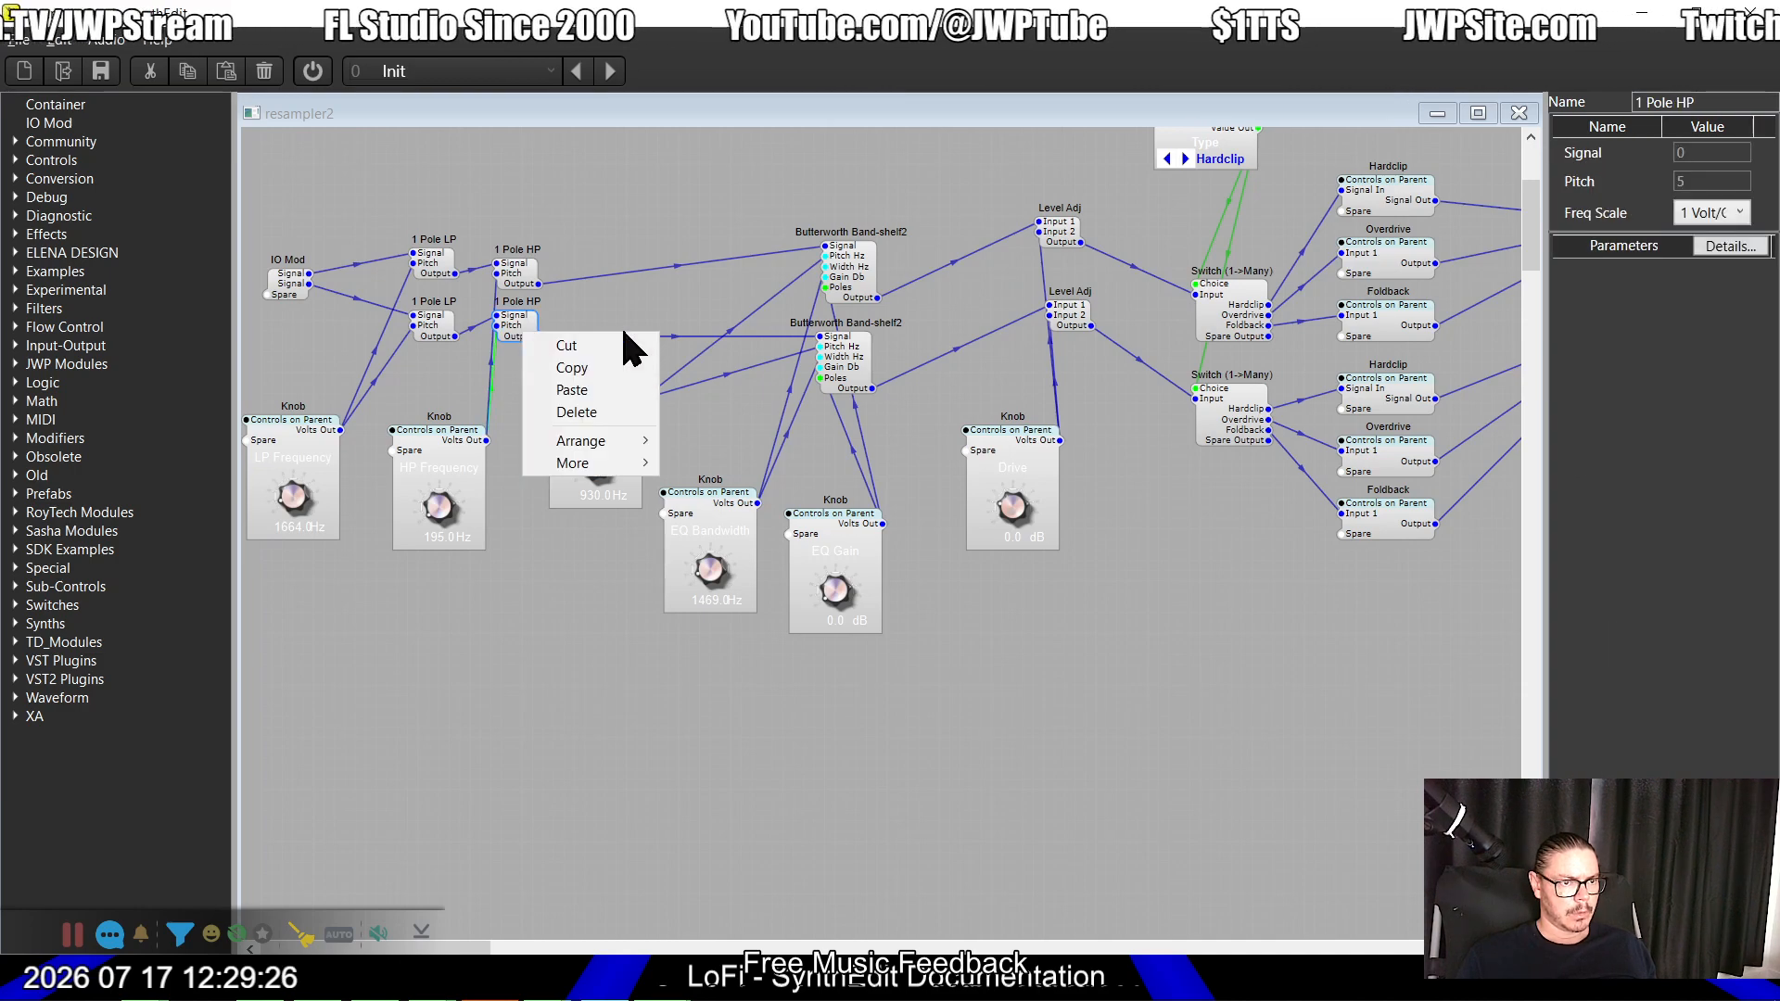
key("alt+Tab")
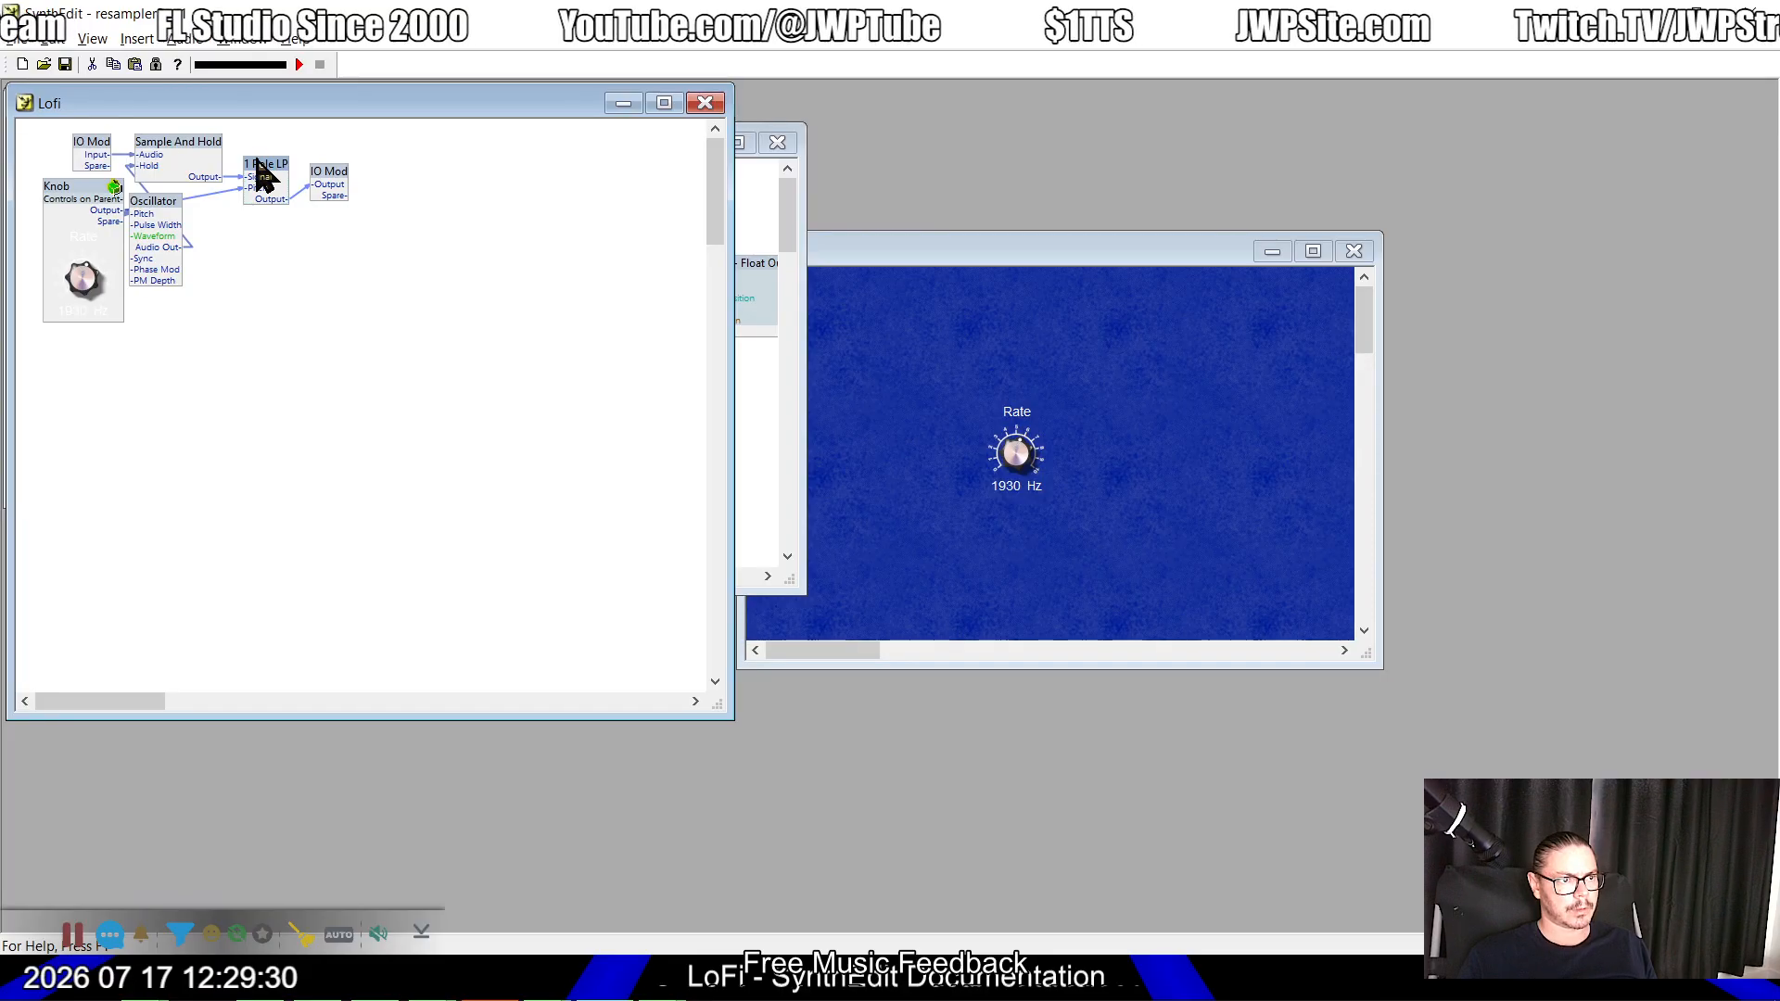
key("alt+Tab")
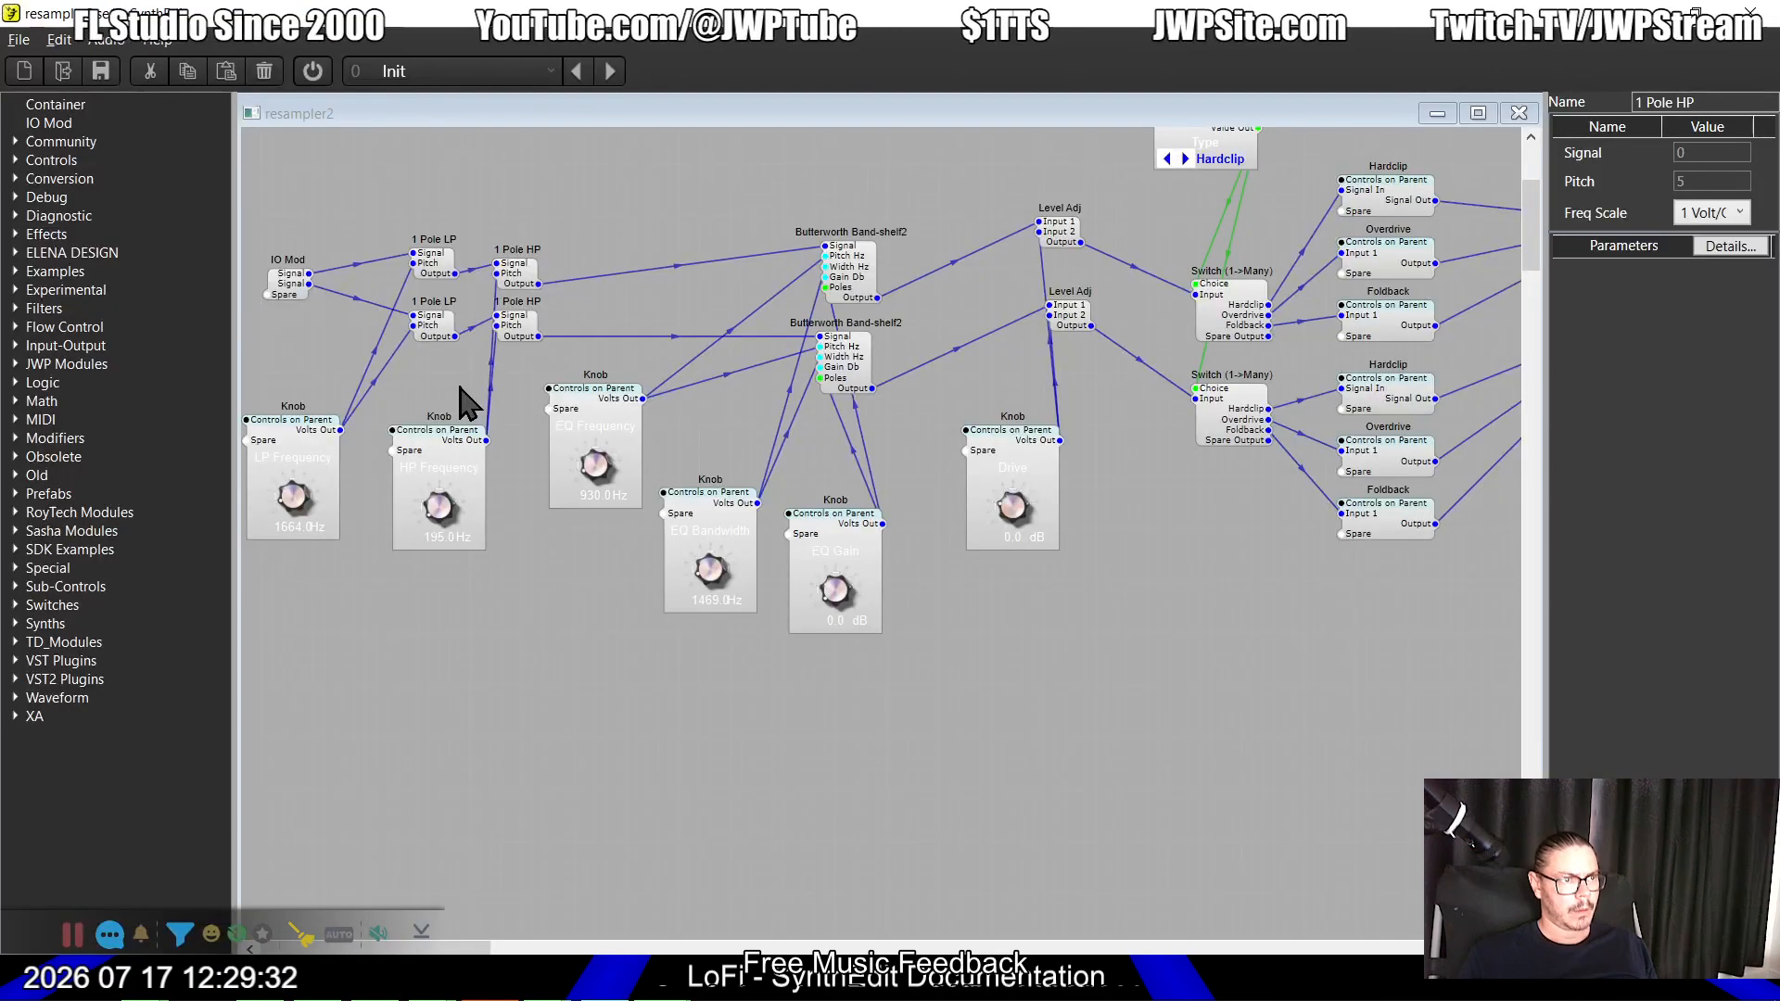
Step: Delete the 1 Pole HP, Butterworth Band-shelf2, Level Adj, Switch, Type and distortion modules with their knobs, keeping the 1 Pole LP section and IO Mods
left_click_drag(597, 223, 484, 377)
left_click(443, 444)
left_click(574, 428)
left_click(726, 518)
left_click(820, 547)
left_click(1020, 425)
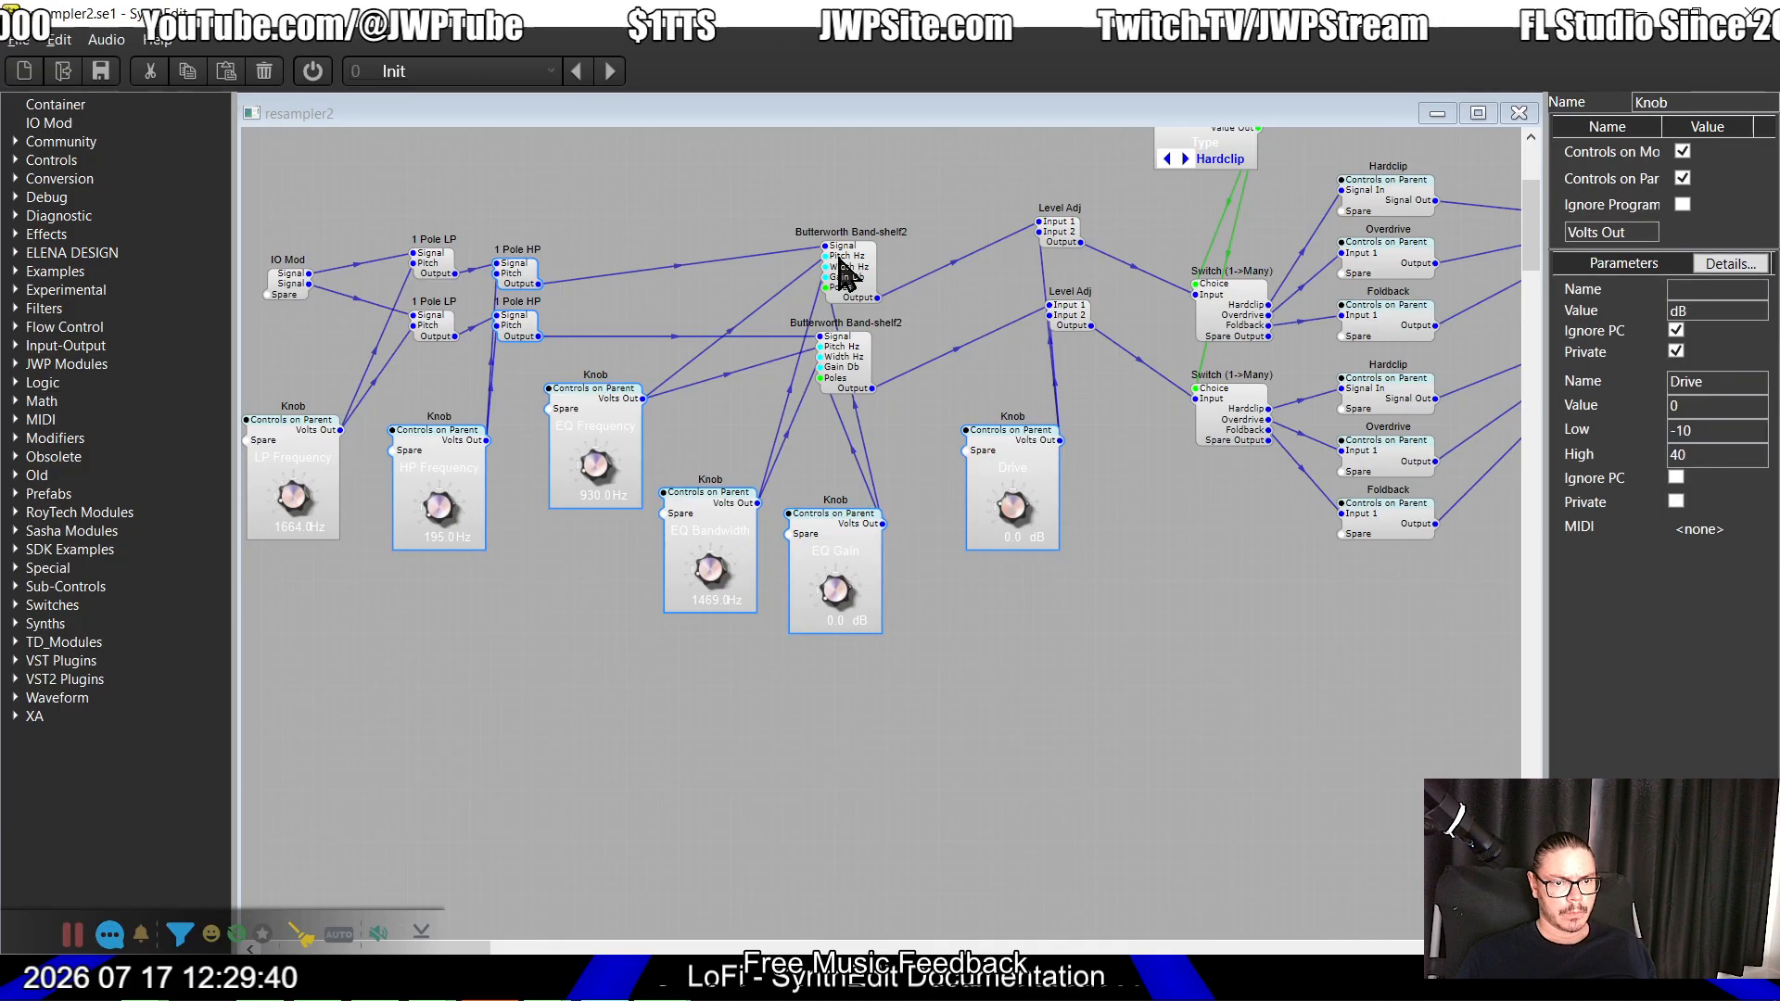
left_click(846, 265)
left_click(845, 371)
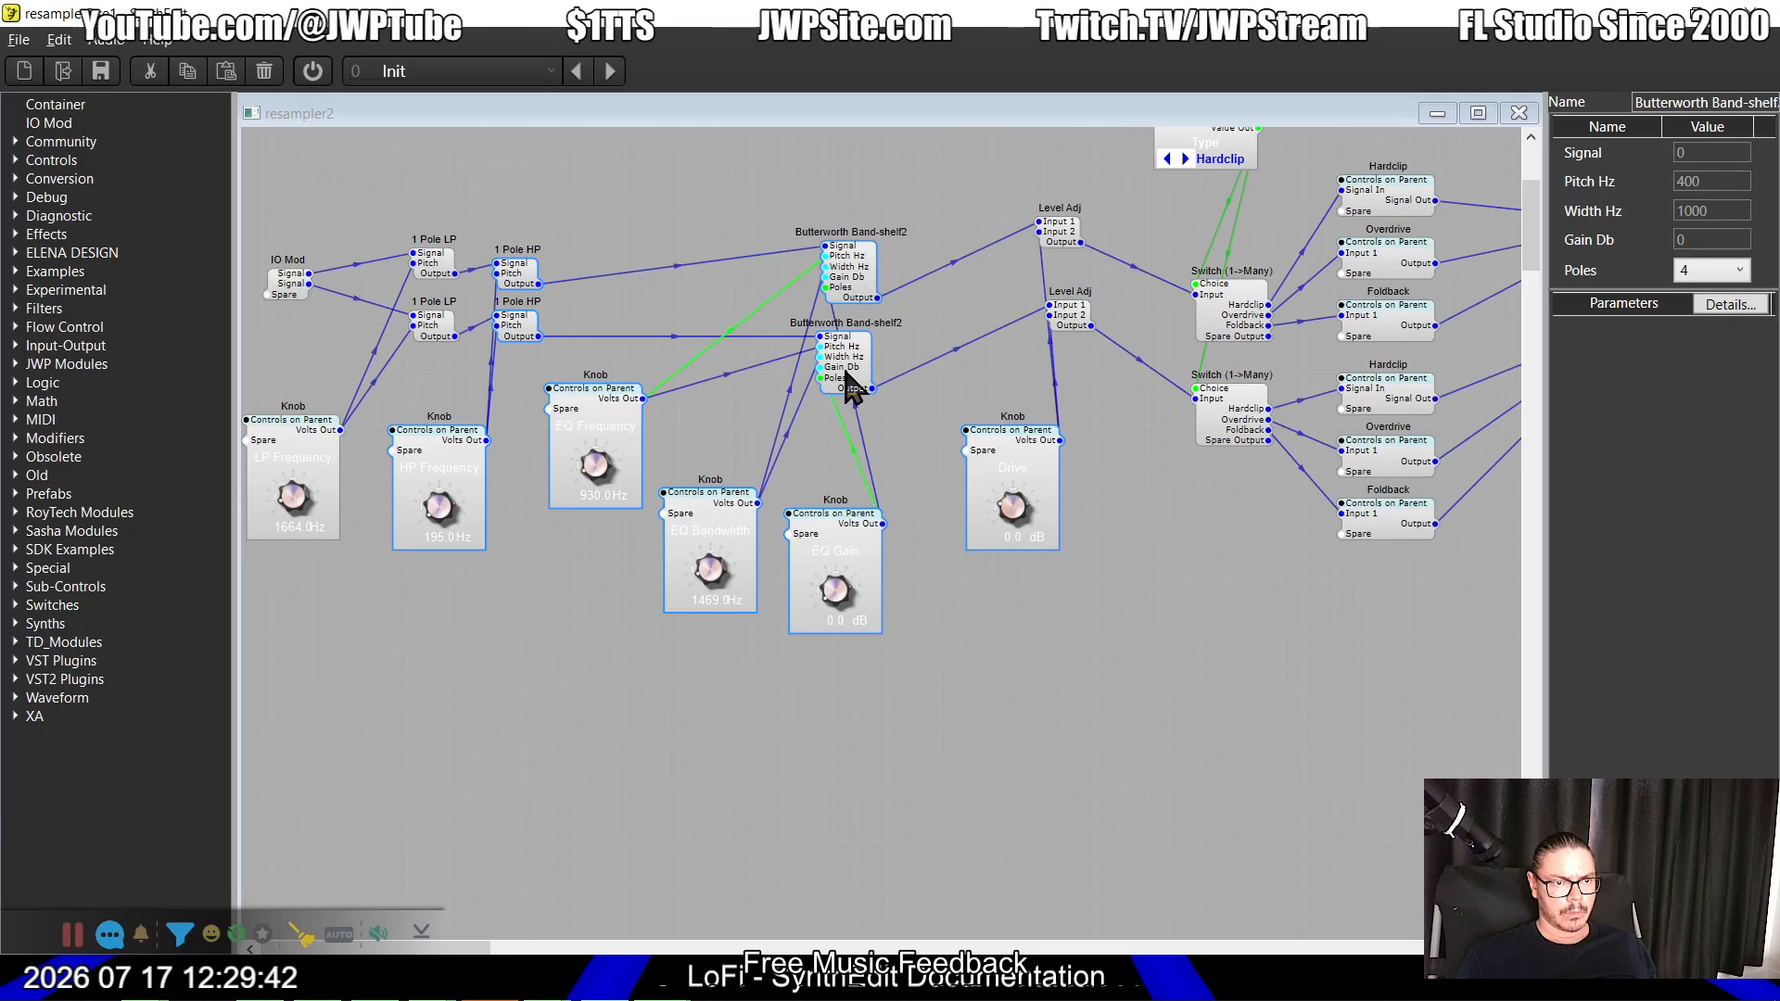
left_click(1073, 320)
left_click(1065, 232)
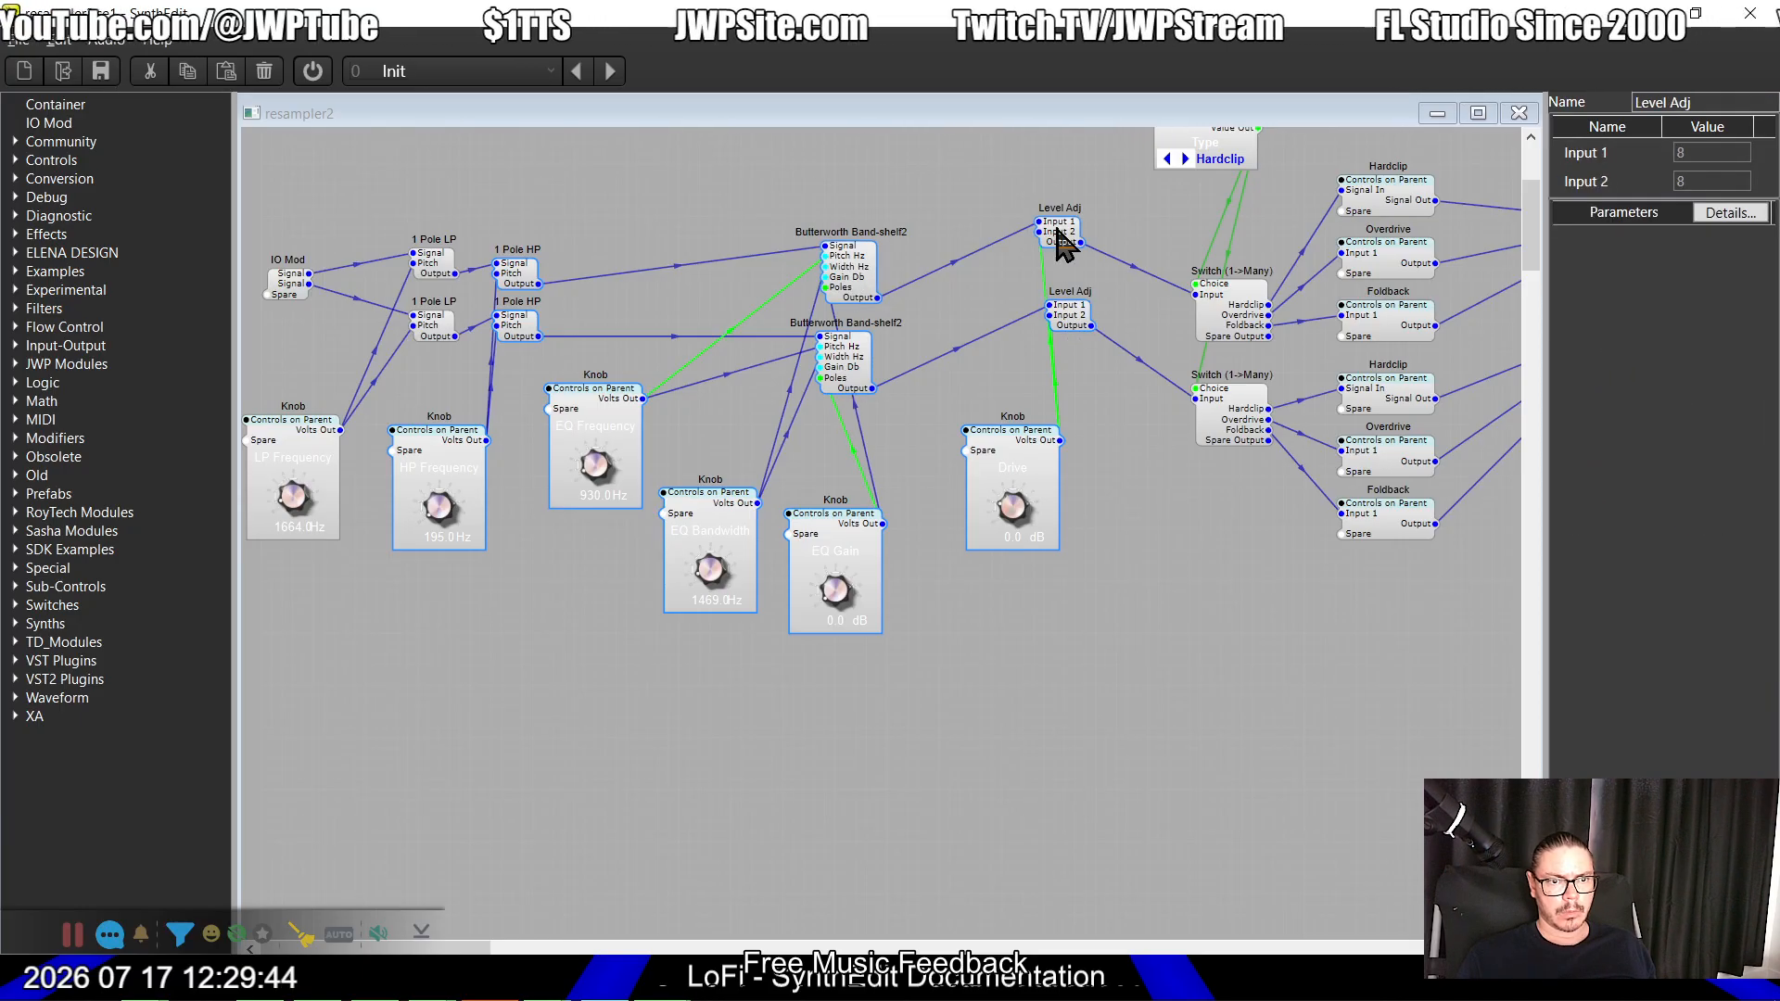
left_click(1243, 339)
scroll(1231, 395, "right", 3)
scroll(1231, 394, "up", 4)
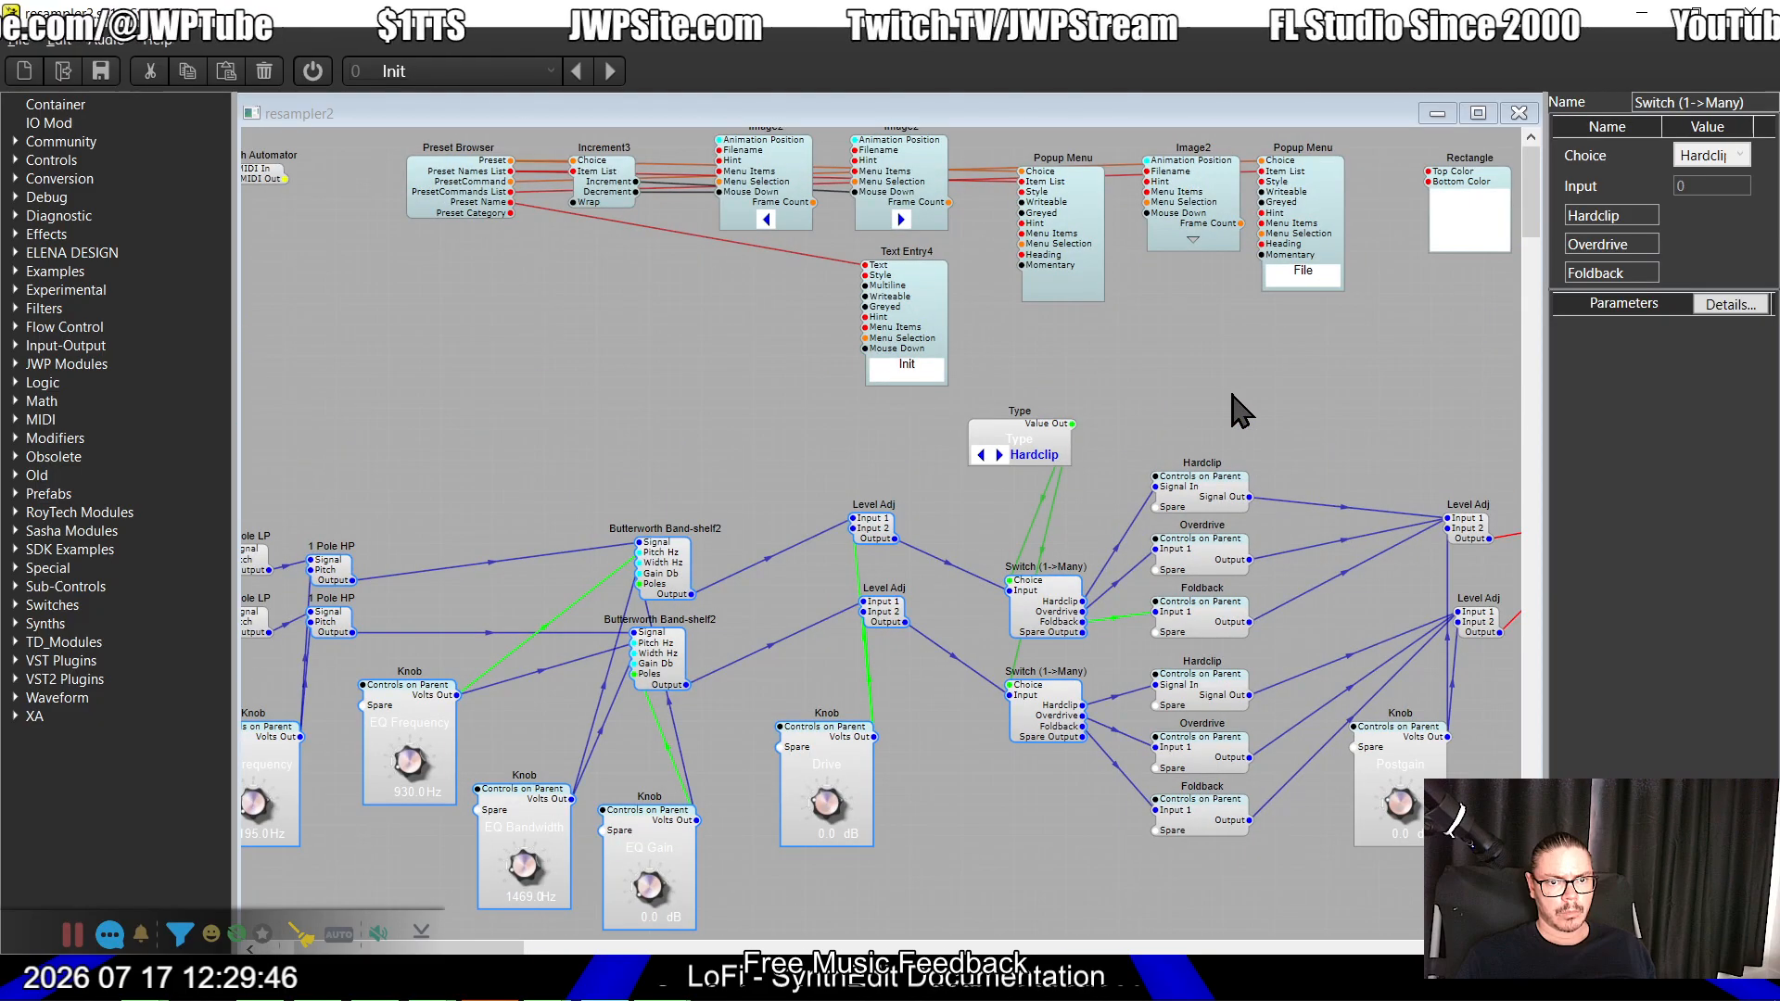
scroll(1231, 394, "right", 1)
left_click(968, 455)
left_click_drag(1283, 431, 1011, 892)
left_click(1347, 737)
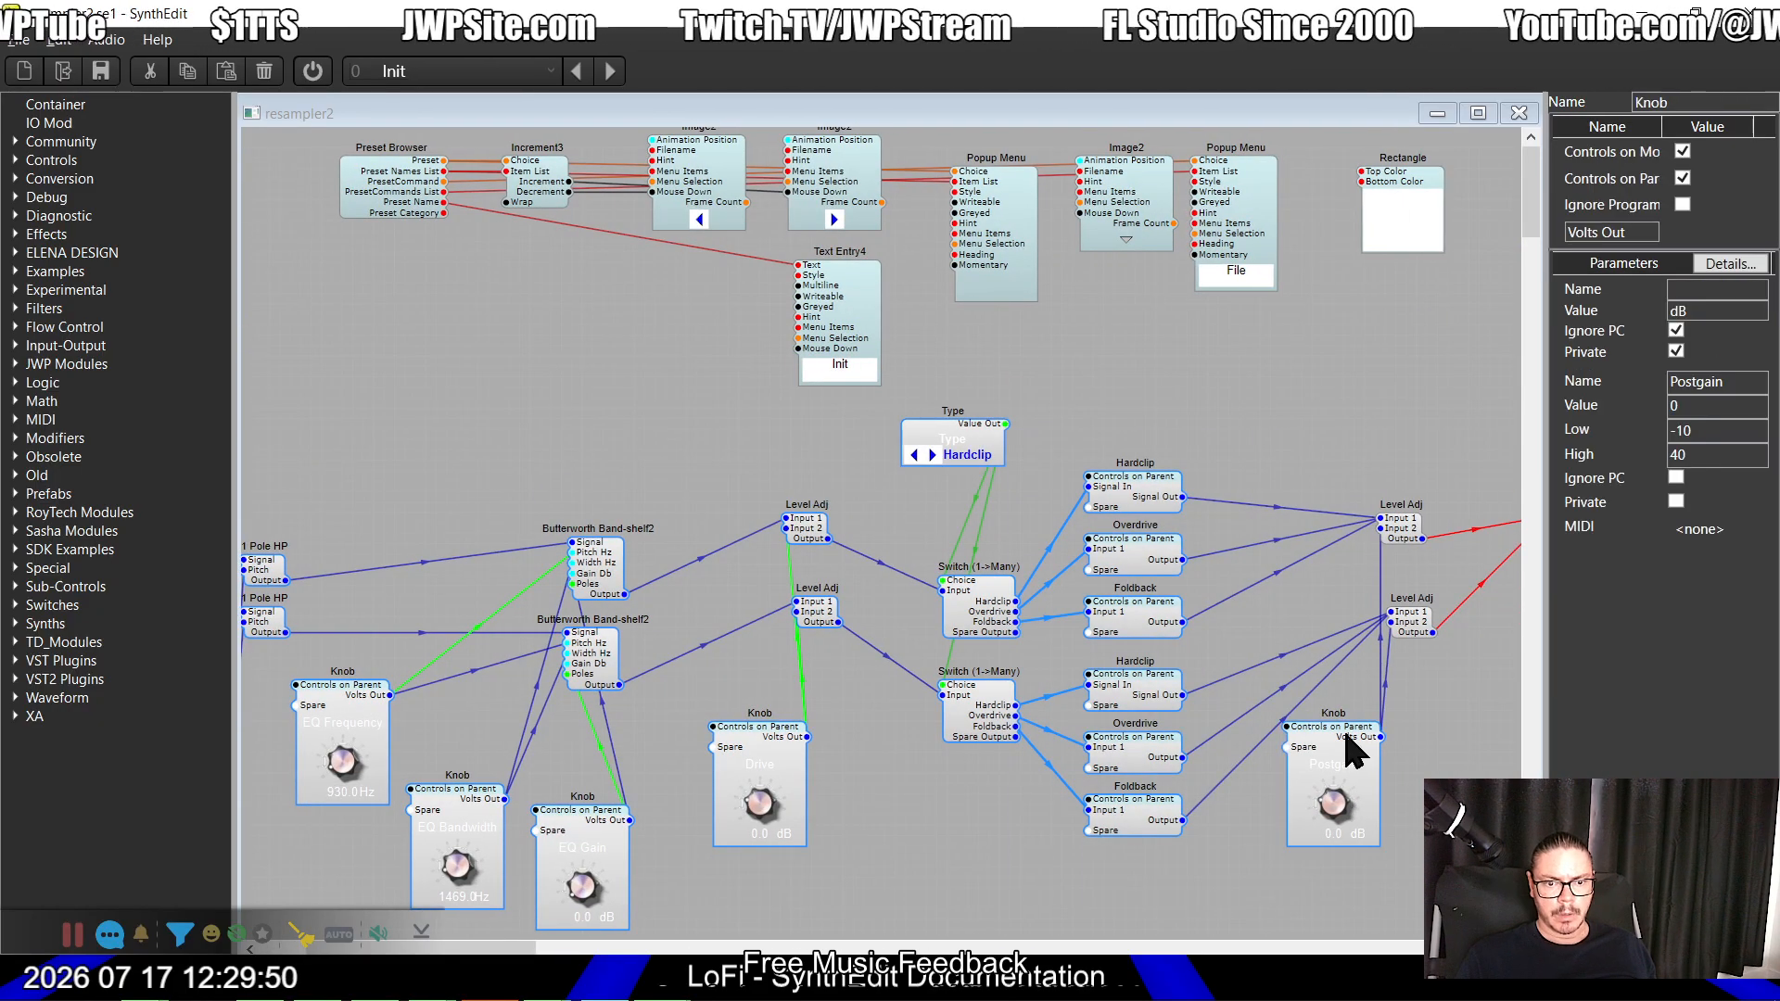
scroll(1372, 704, "right", 5)
mouse_move(1282, 676)
left_mouse_down()
mouse_move(1149, 429)
mouse_move(1280, 702)
left_mouse_up()
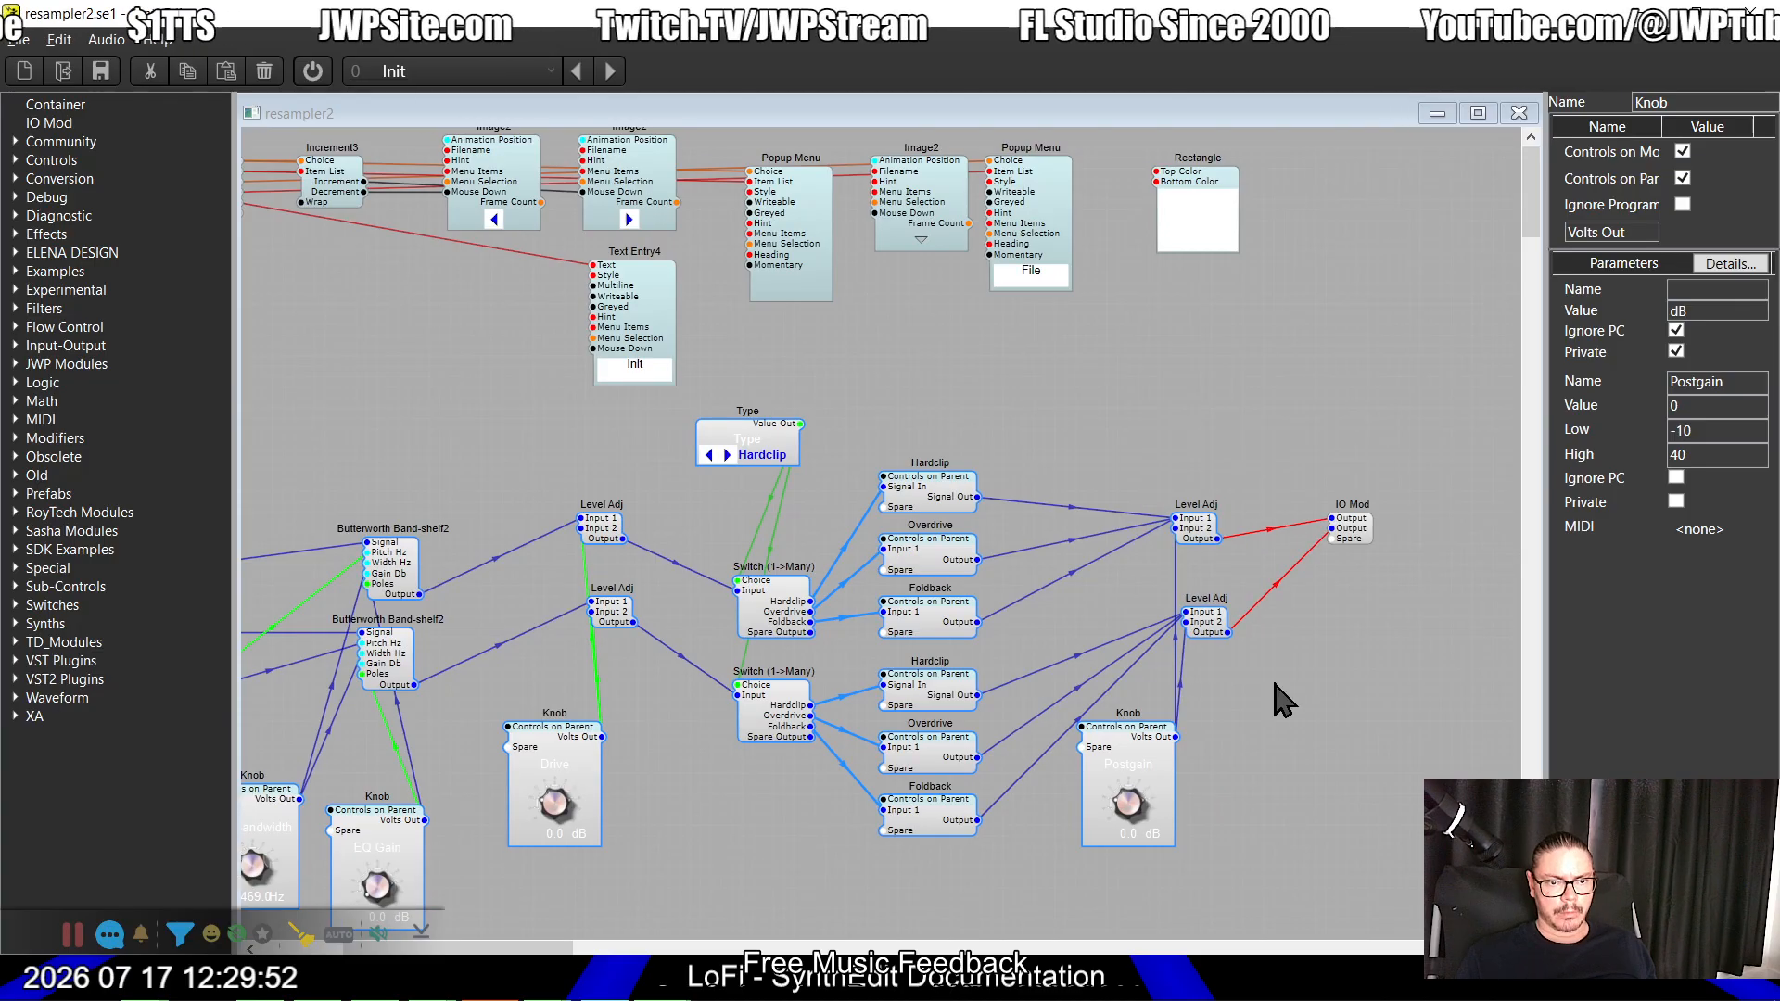
key("Delete")
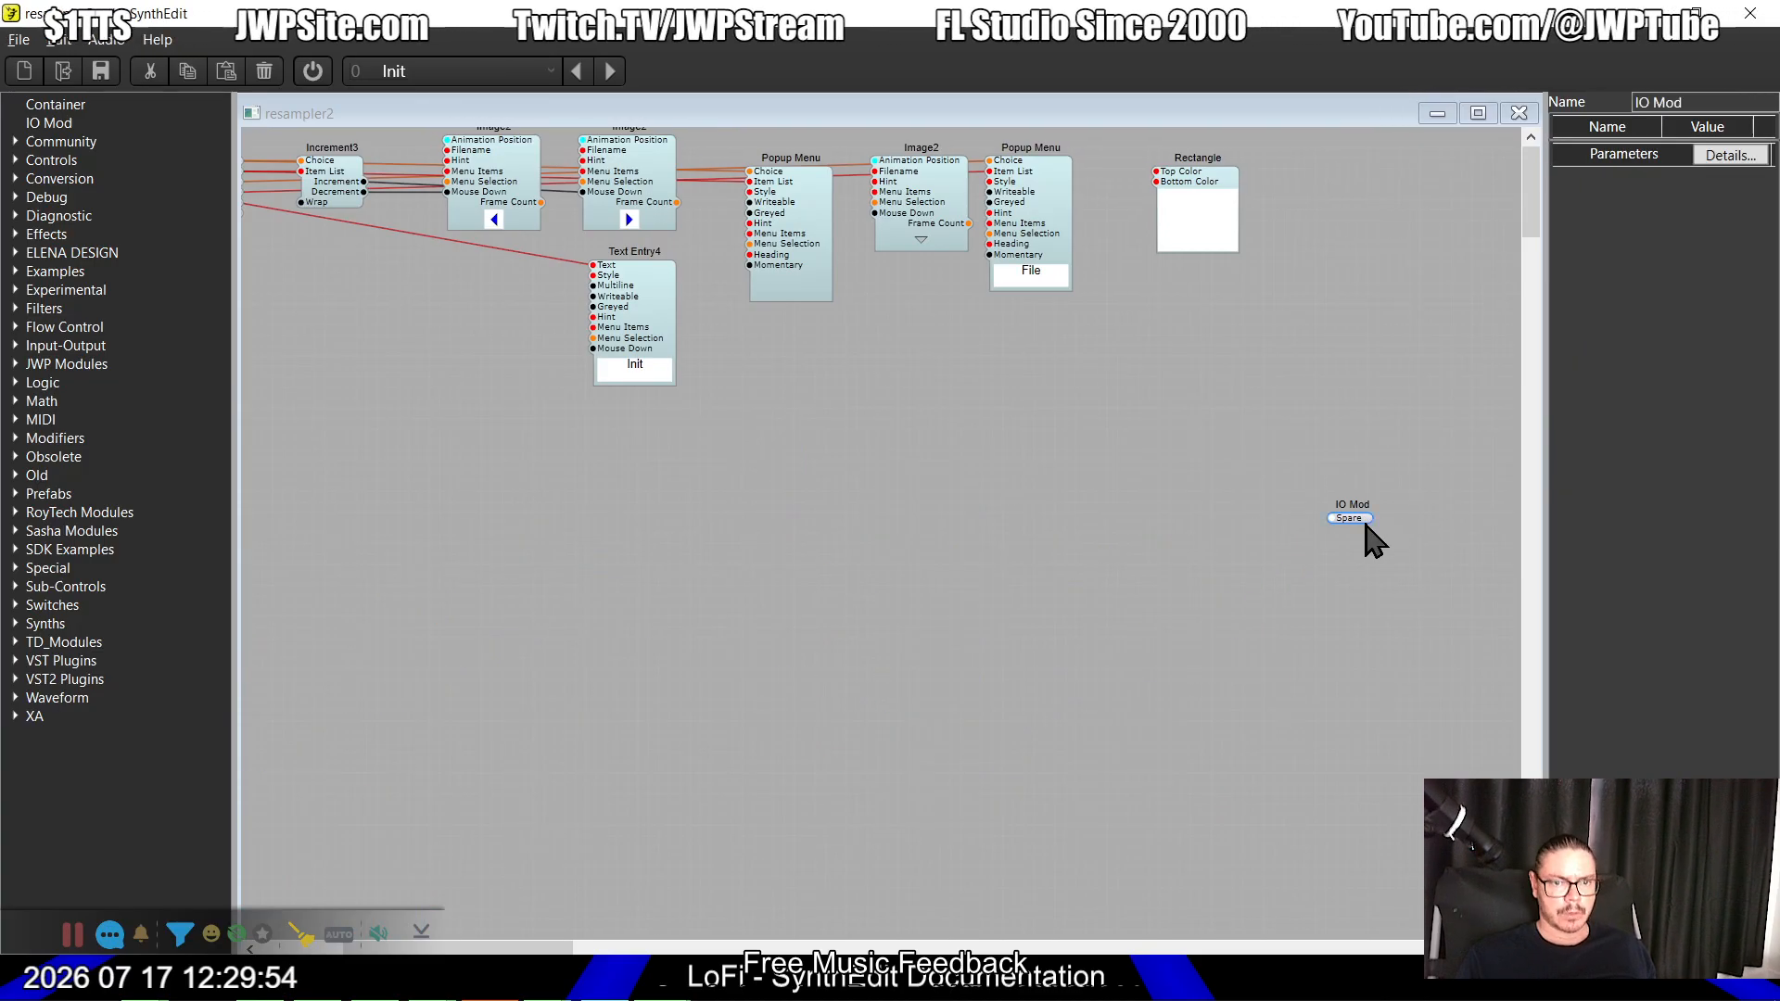
Step: Move the input IO Mod, both 1 Pole LP modules and the LP Frequency knob closer to the output IO Mod
scroll(612, 635, "left", 10)
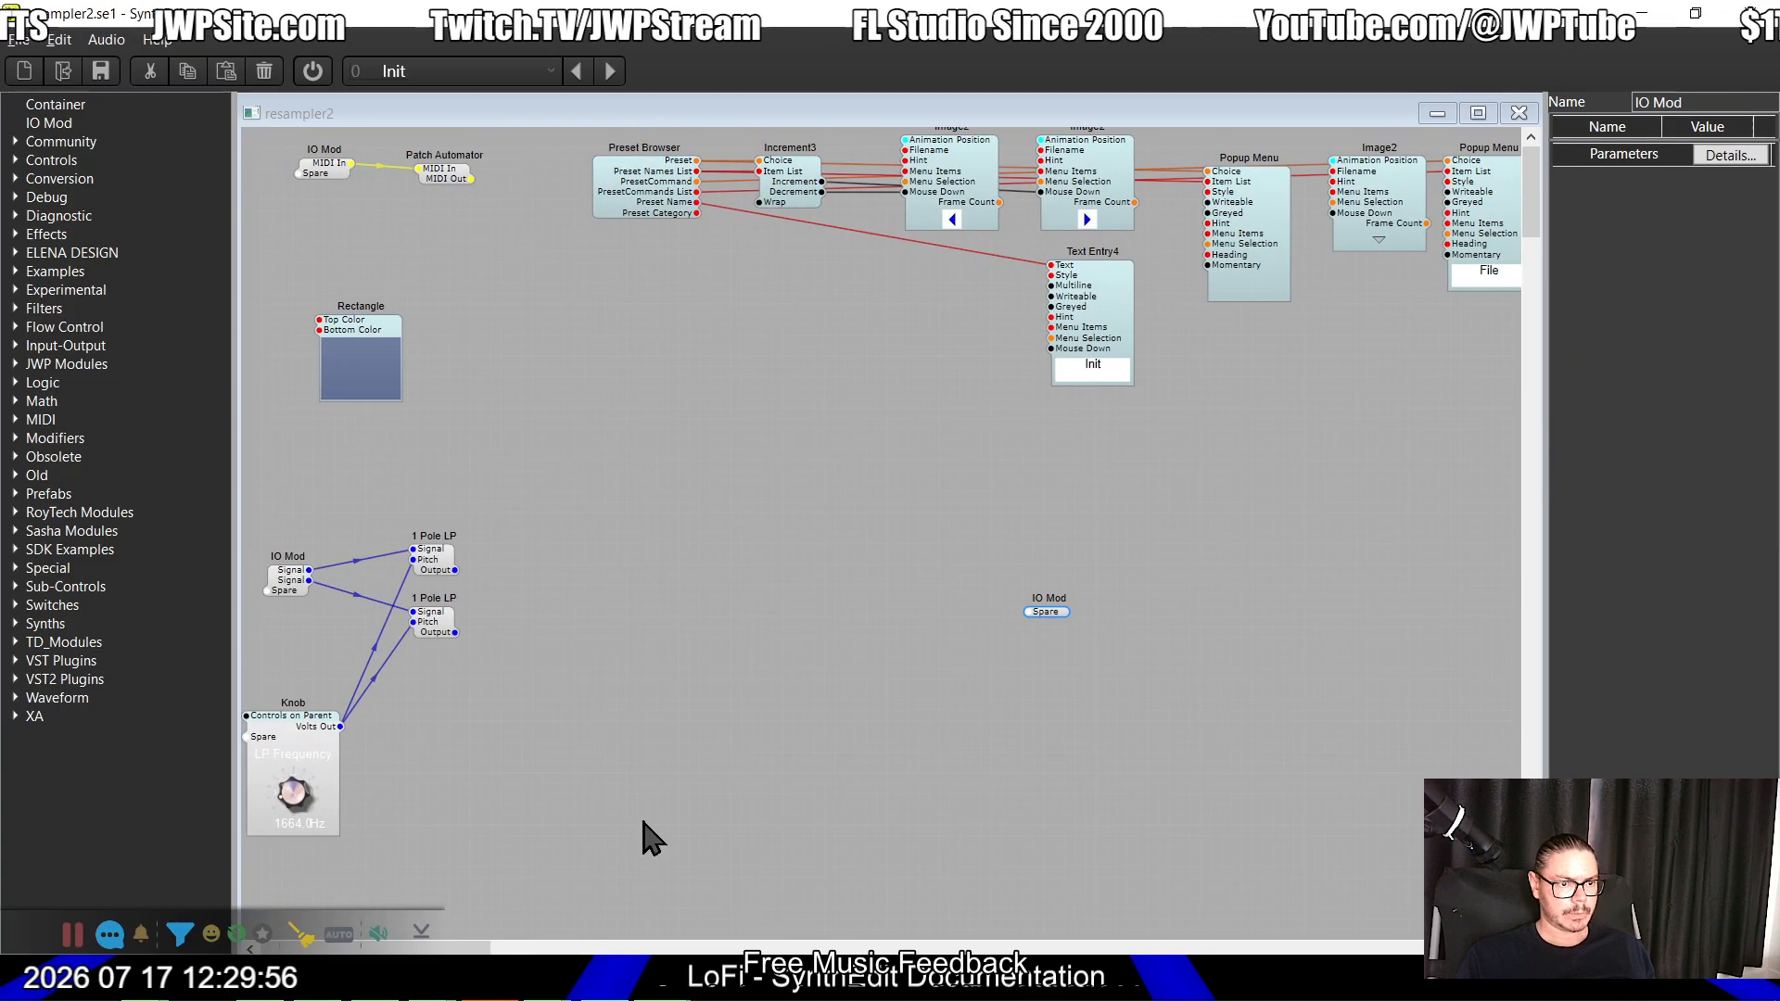
left_click_drag(653, 872, 111, 501)
left_click_drag(297, 598, 683, 581)
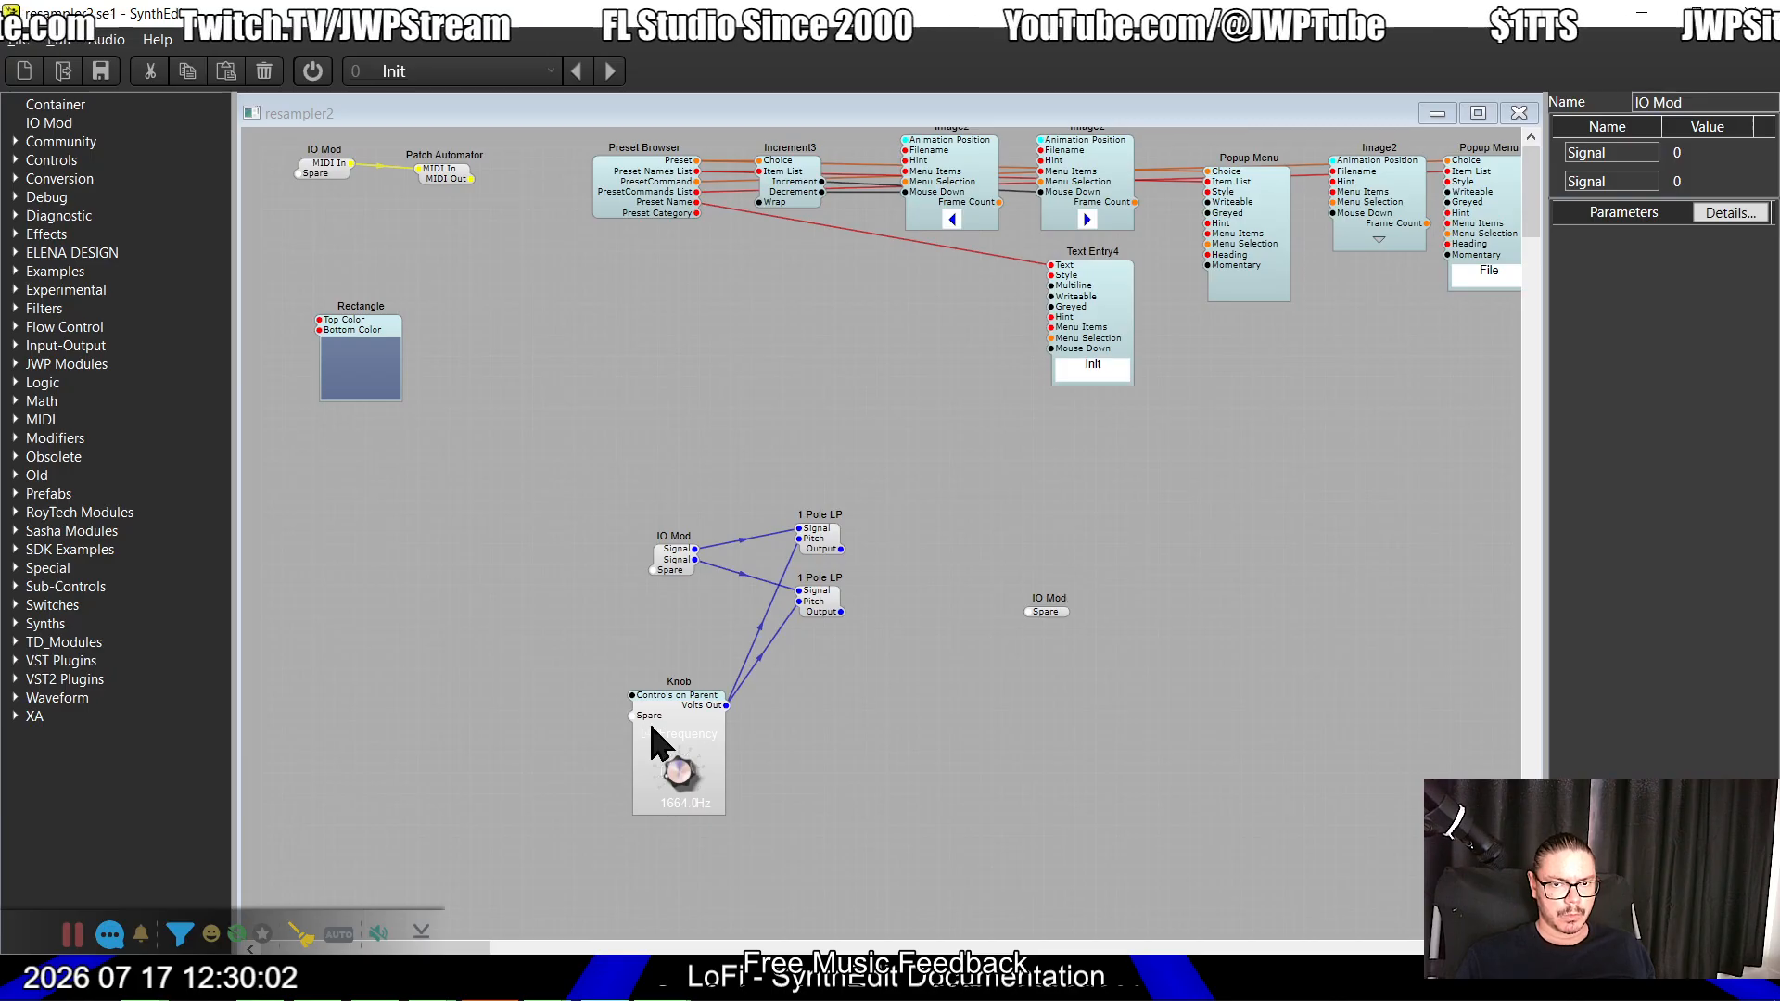
Step: Open the LP Frequency knob's structure and rename its label as Frequency
double_click(675, 703)
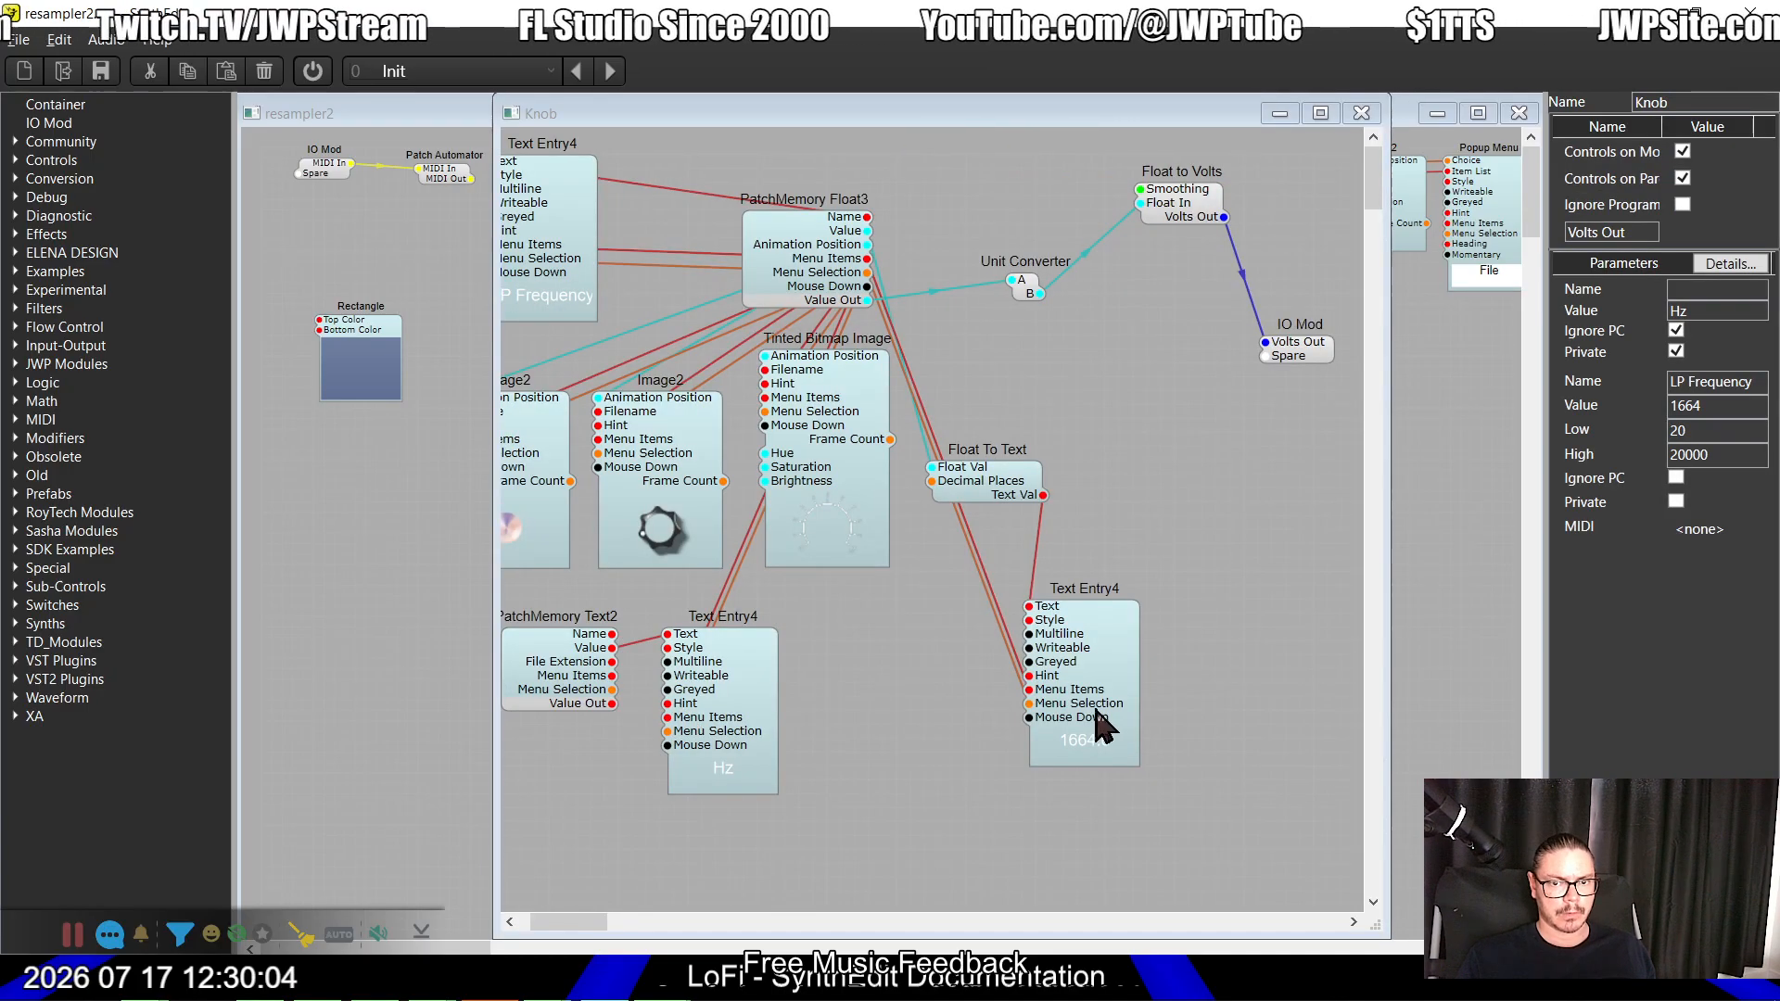
left_click(1361, 113)
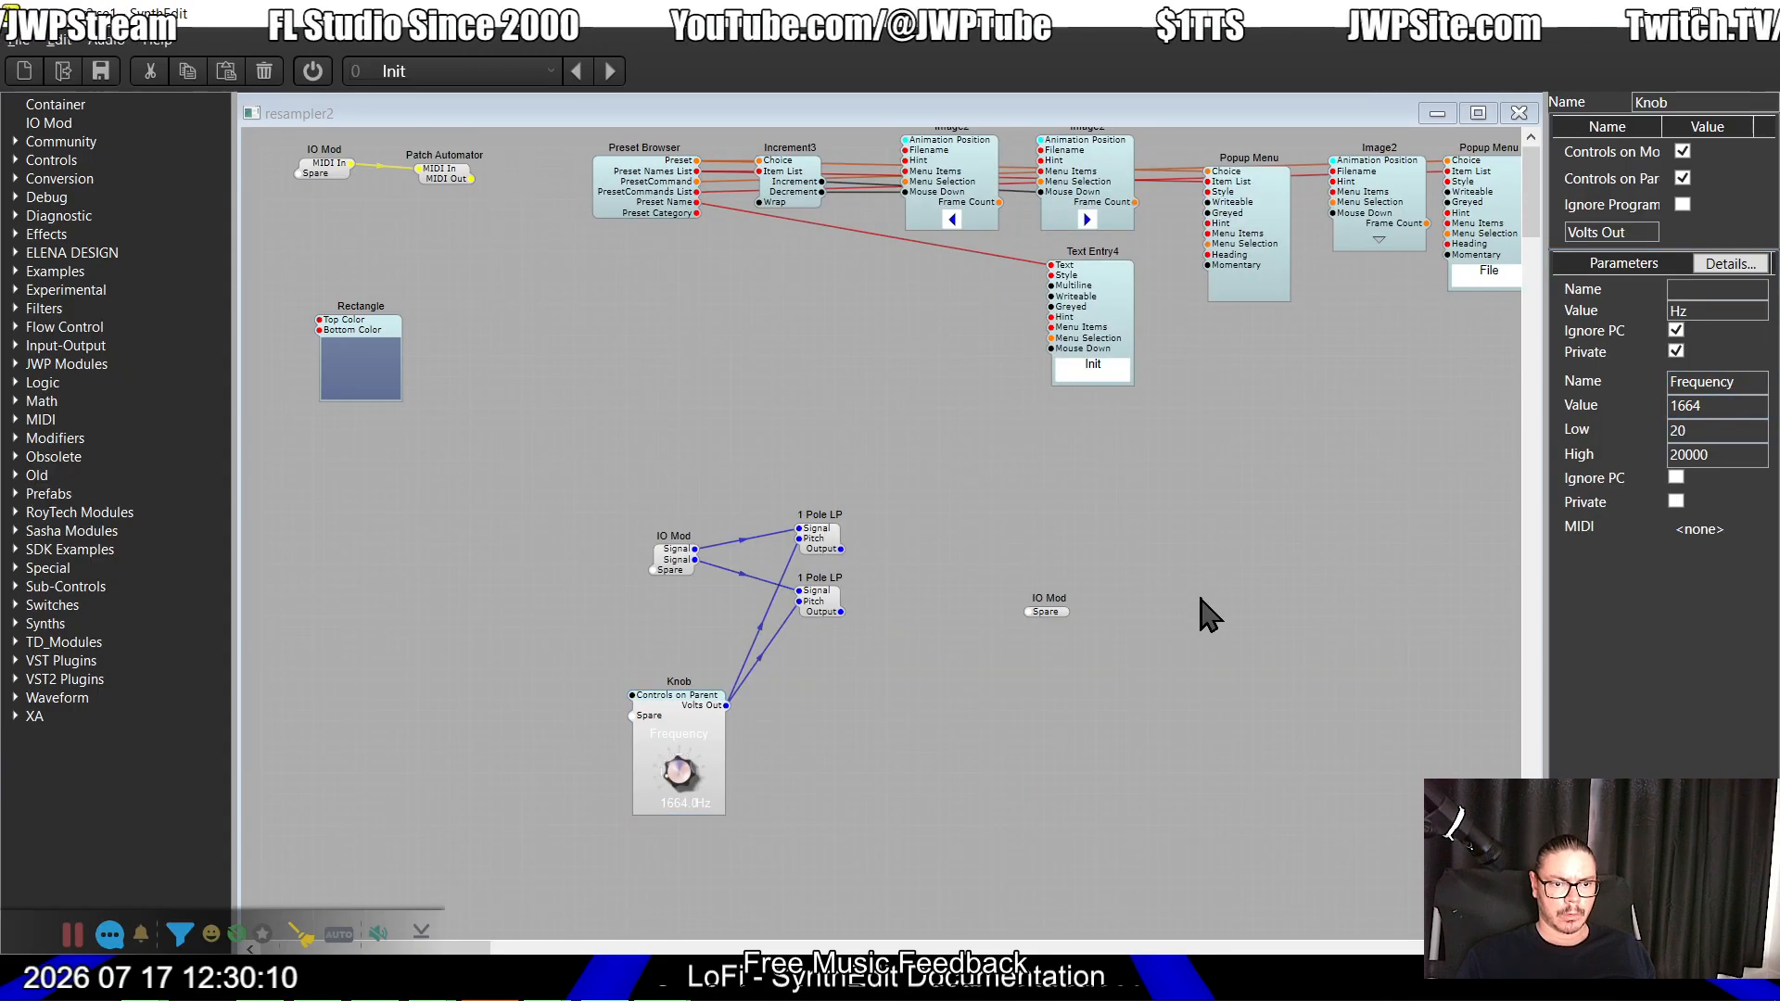
key("alt+Tab")
key("alt+Tab")
Step: Open the resampler2 panel and move the preset name field beside the previous and next preset arrows
right_click(948, 466)
left_click(1011, 613)
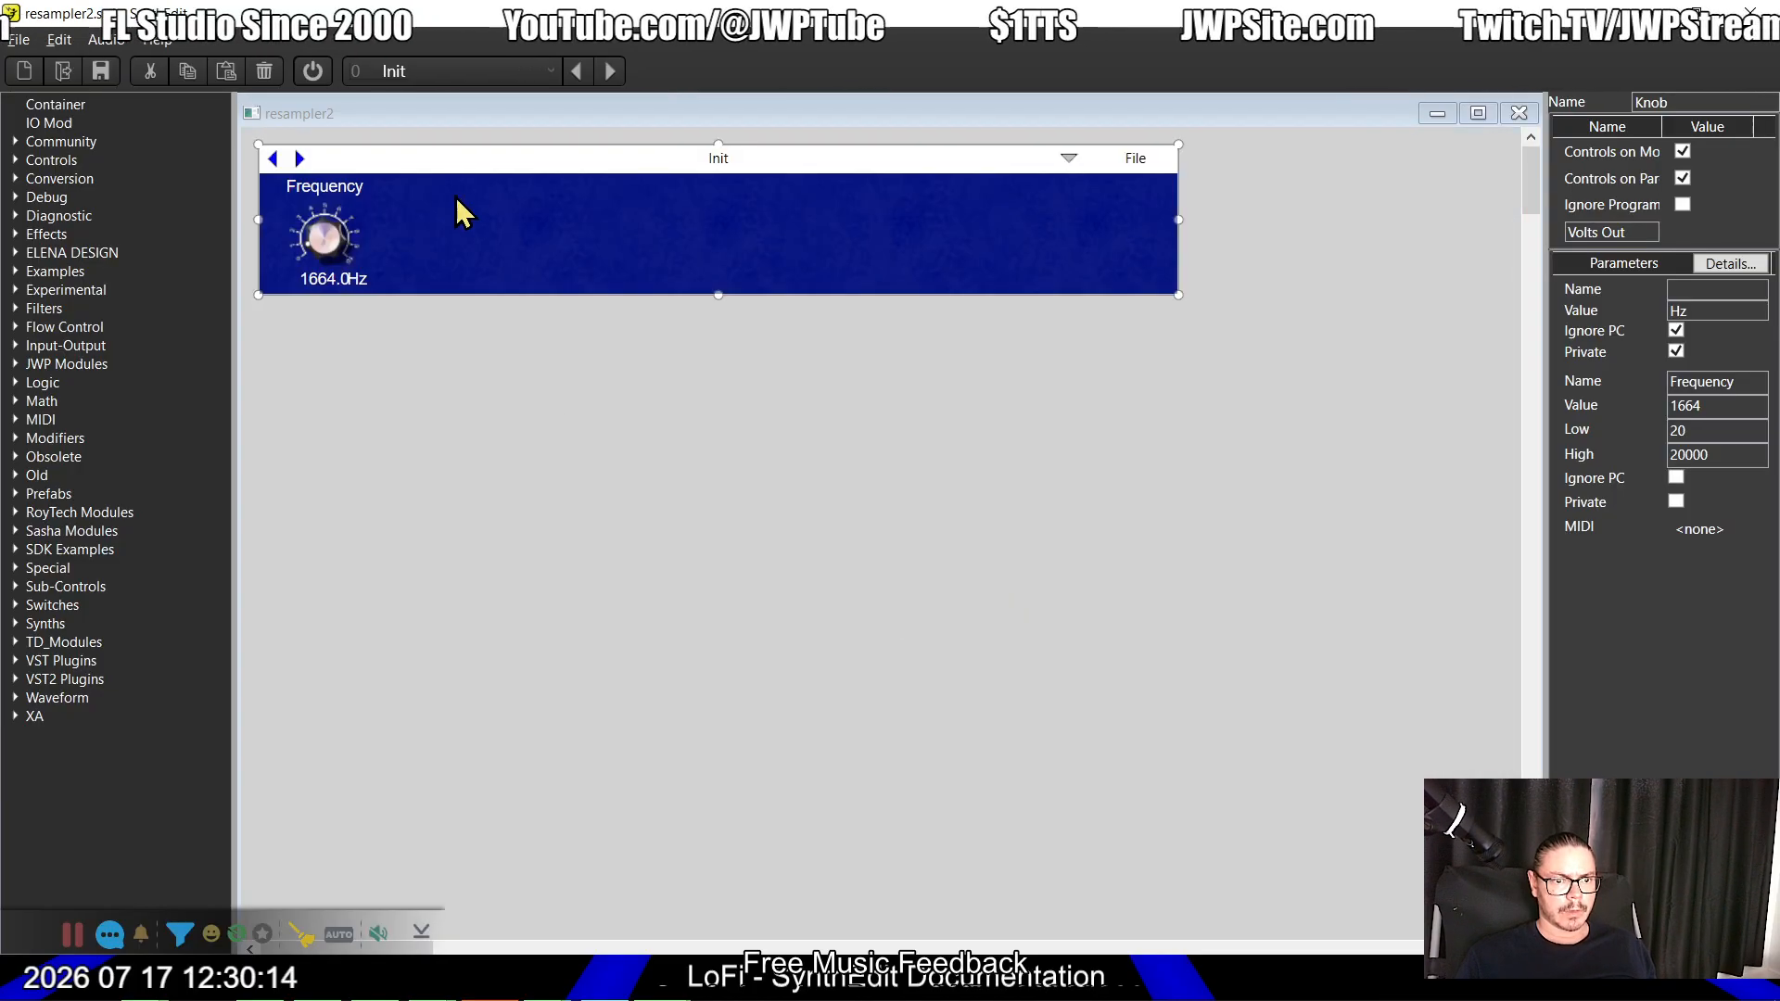
left_click_drag(1285, 243, 1011, 139)
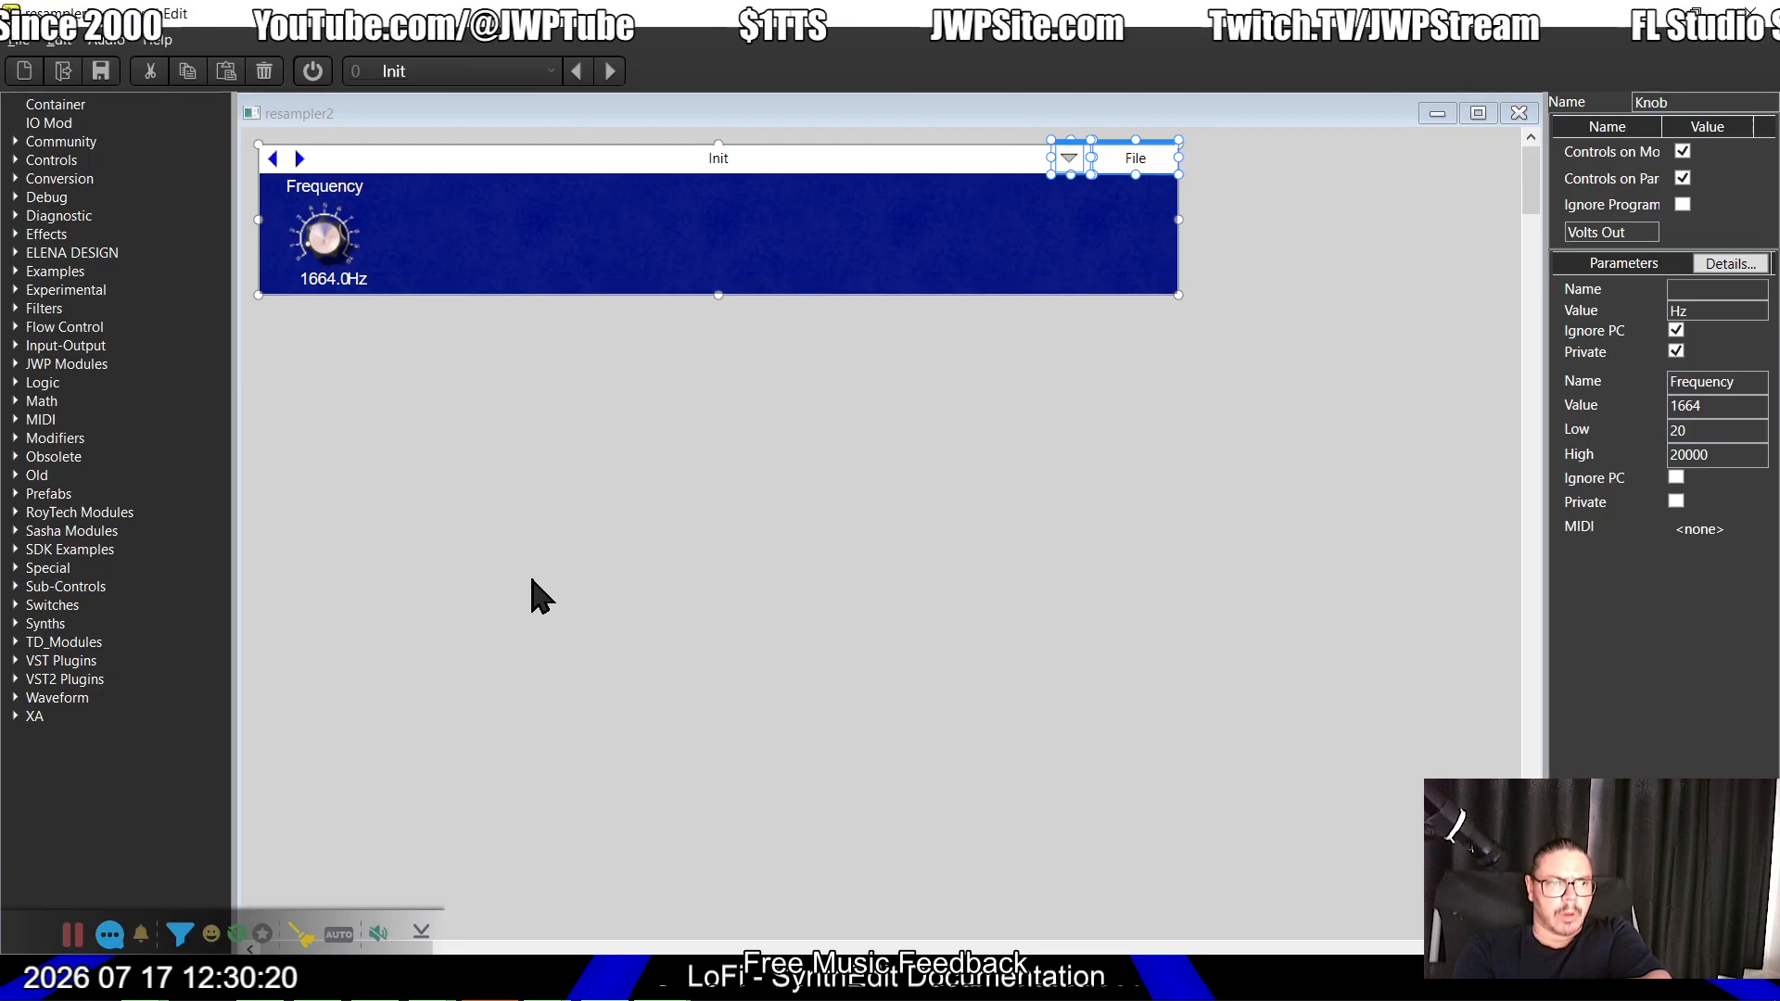
left_click(719, 157)
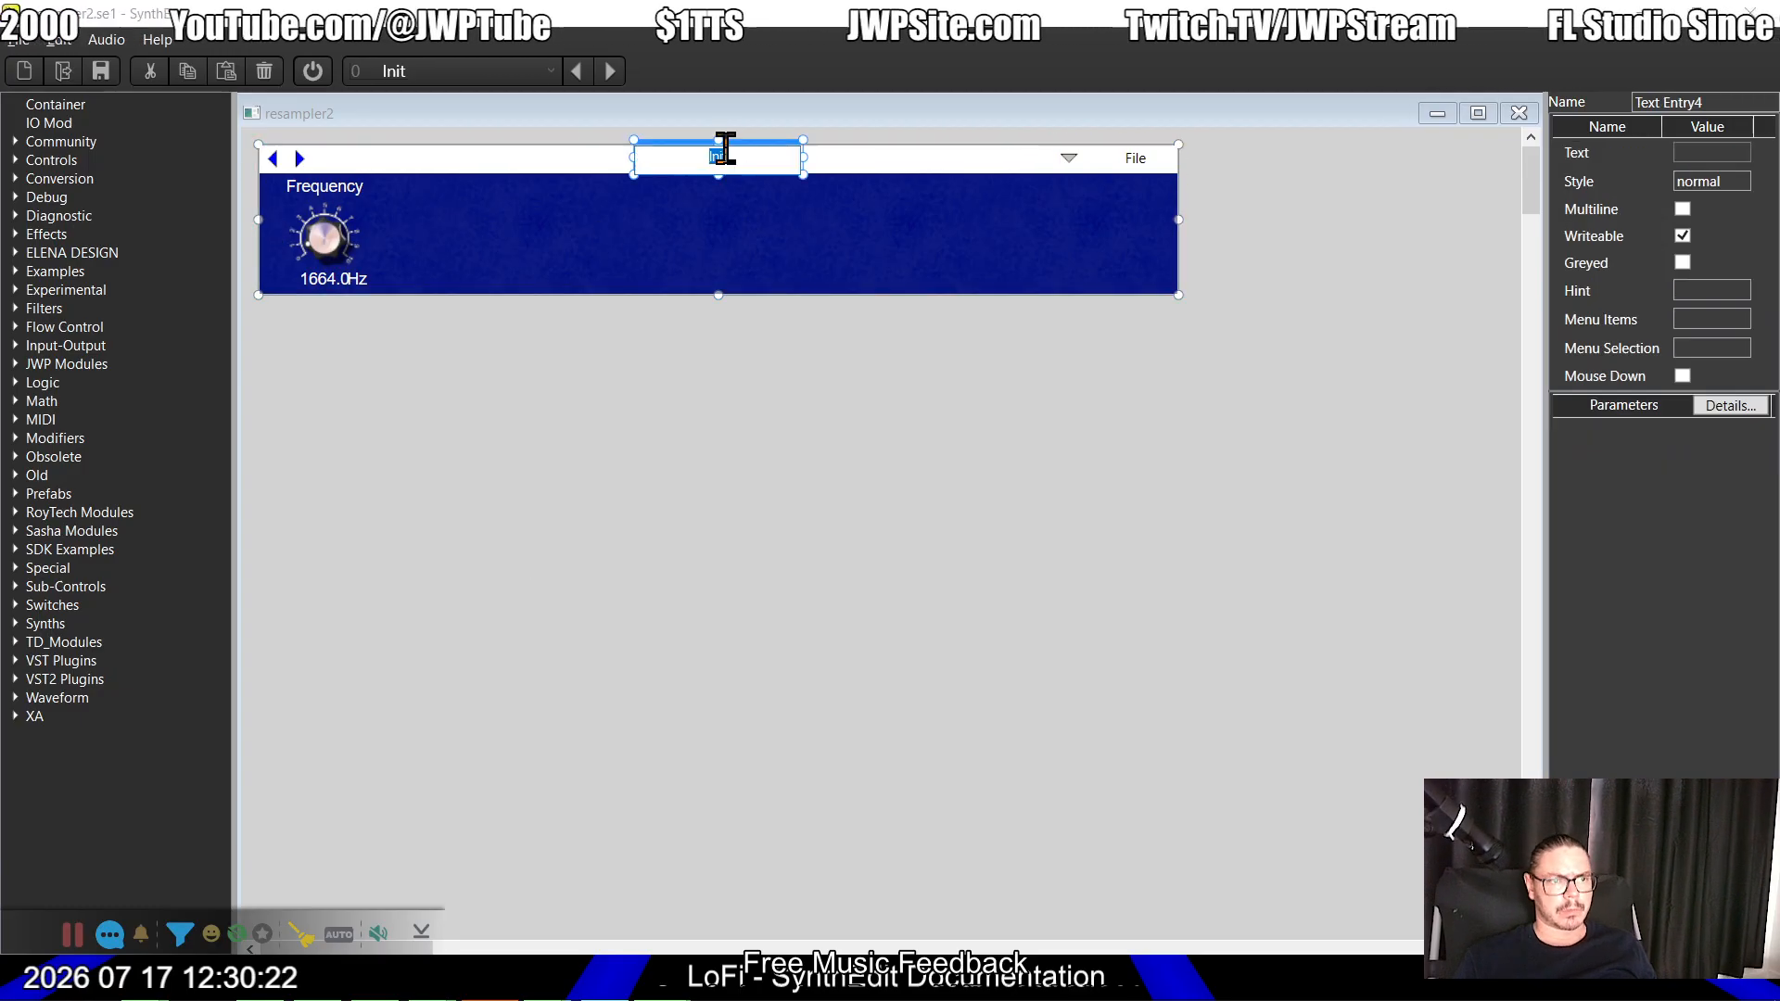
left_click(853, 118)
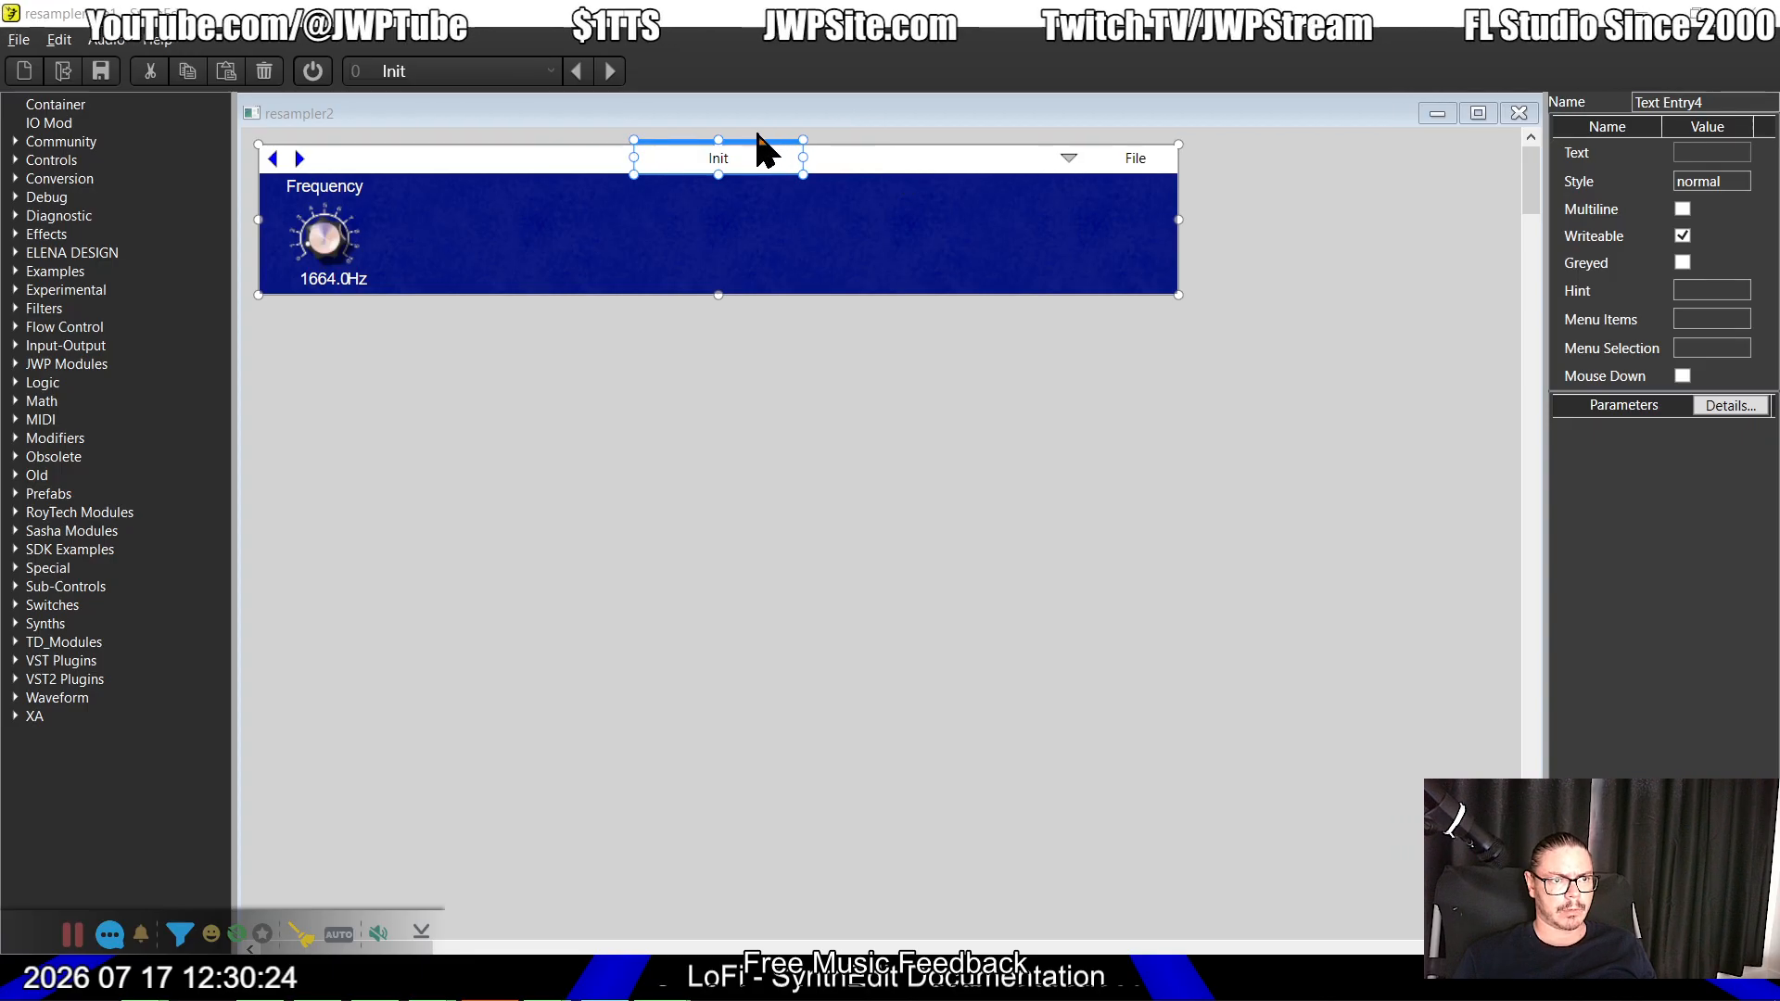
left_click_drag(756, 141, 443, 139)
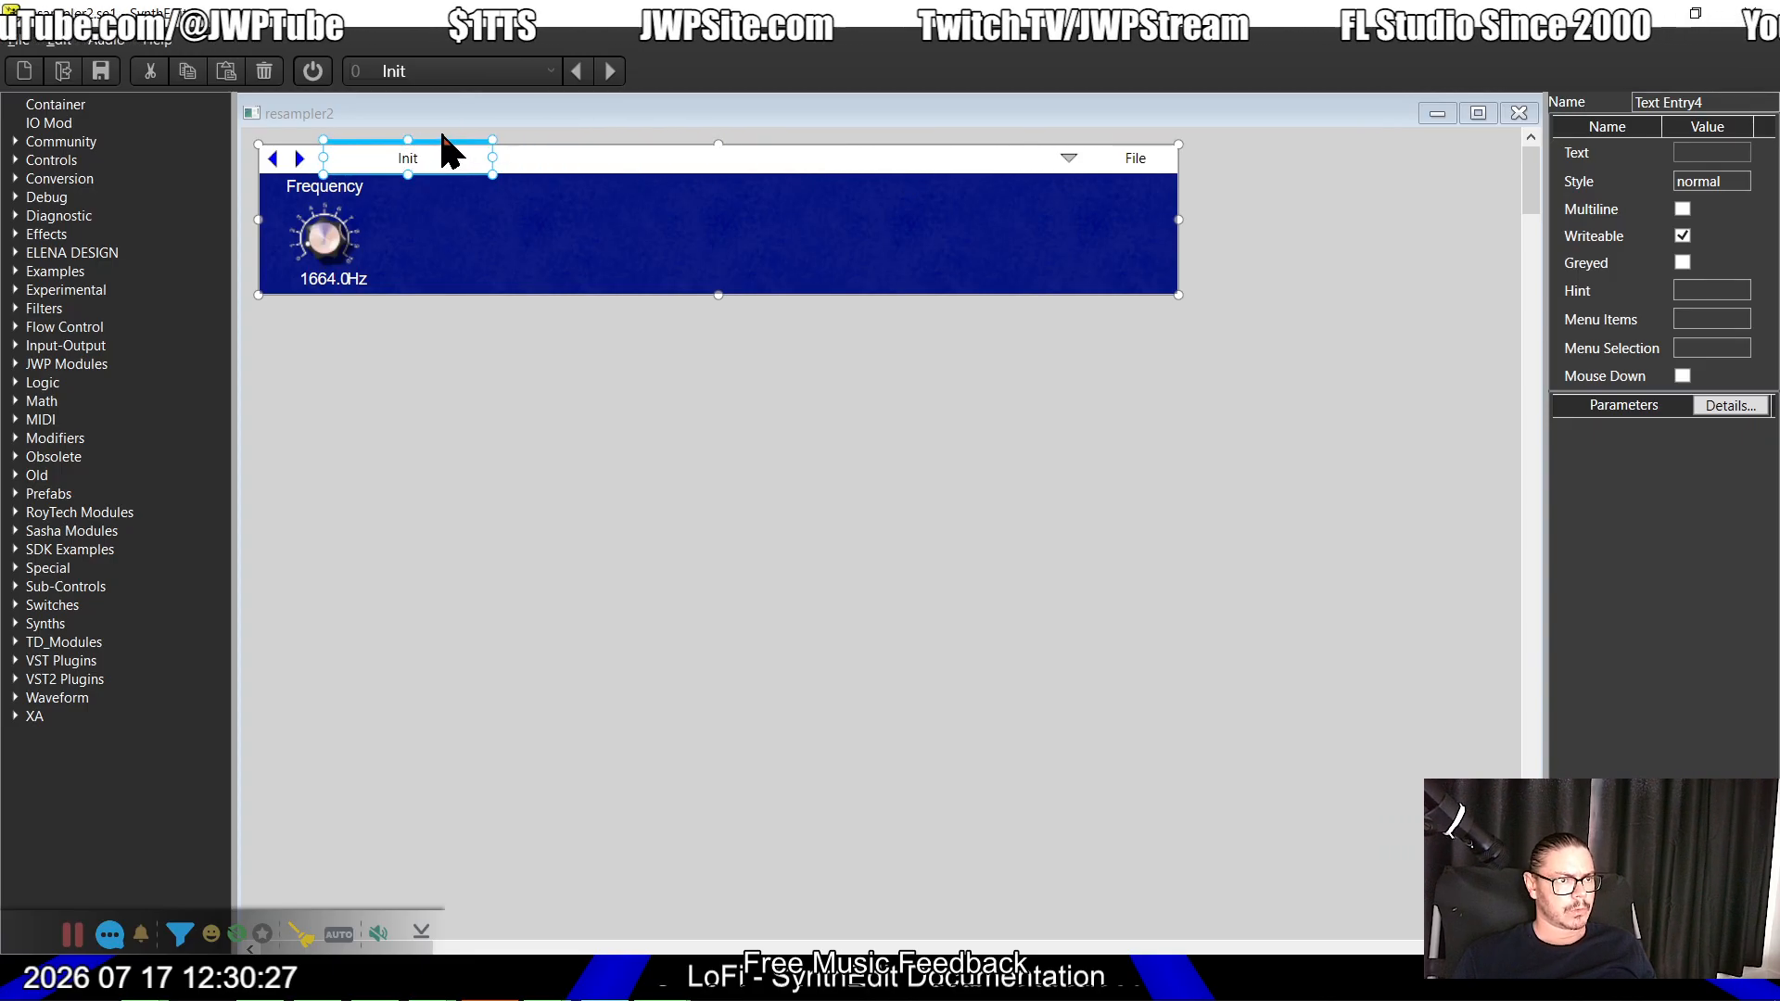
left_click(300, 160)
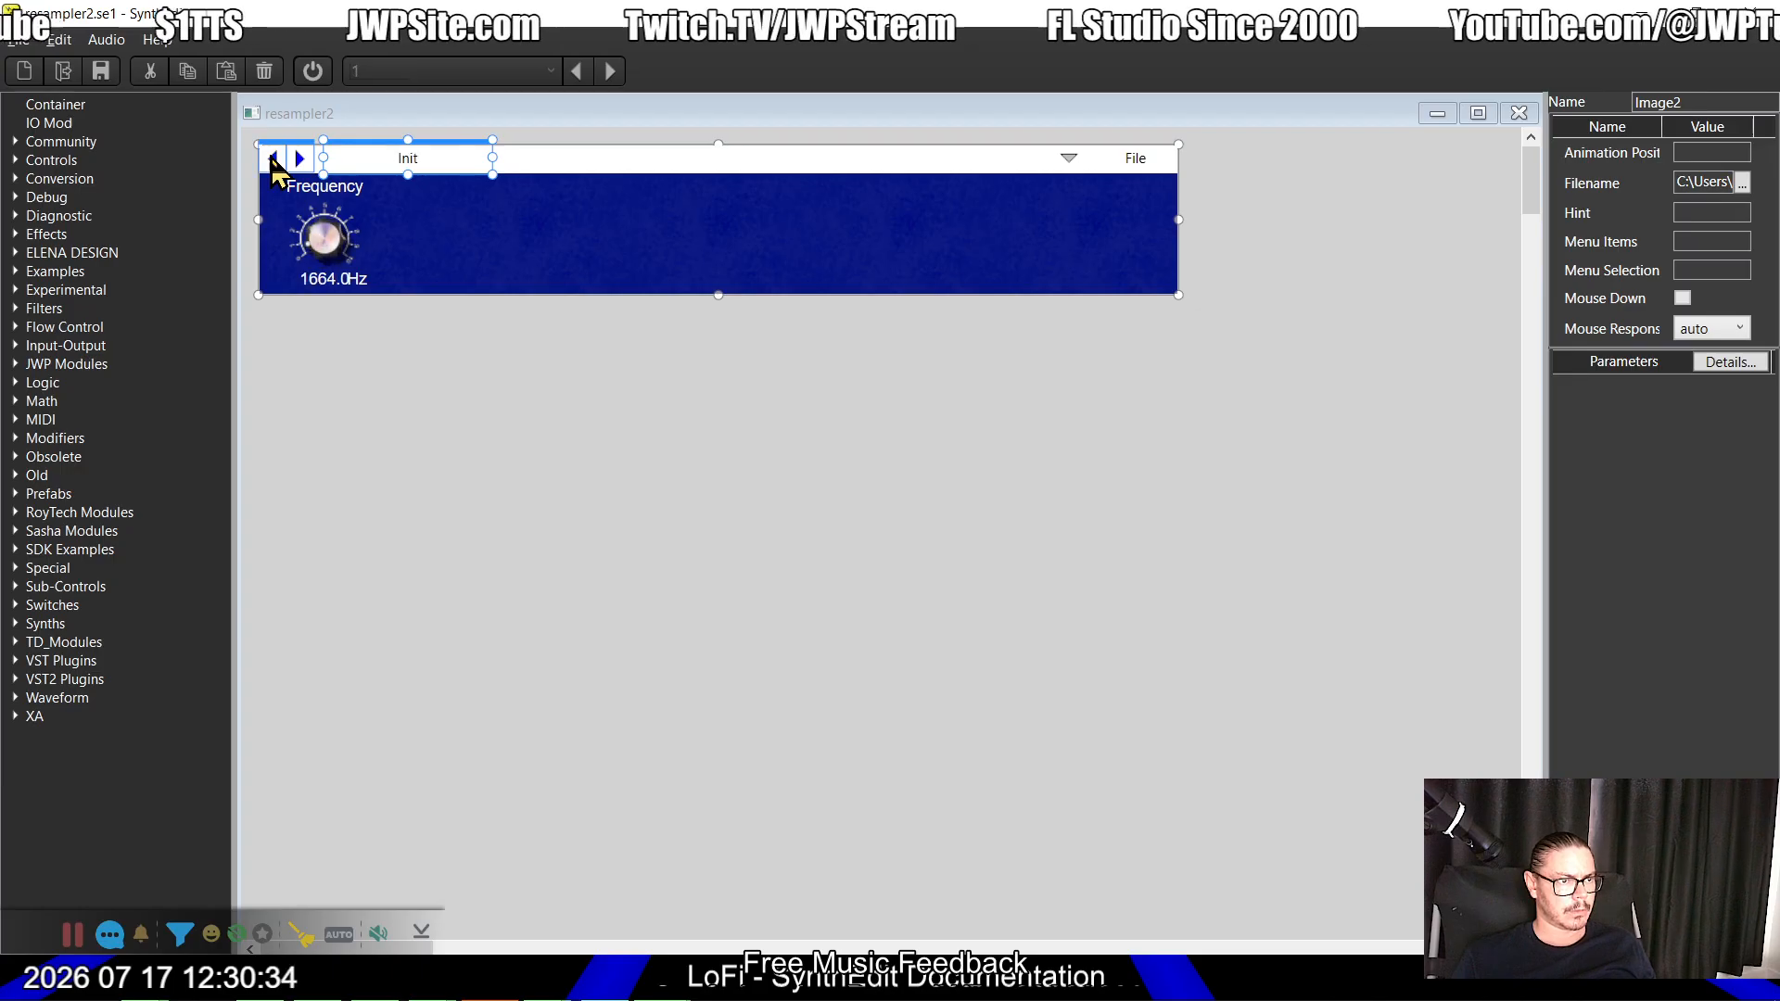
left_click(453, 159)
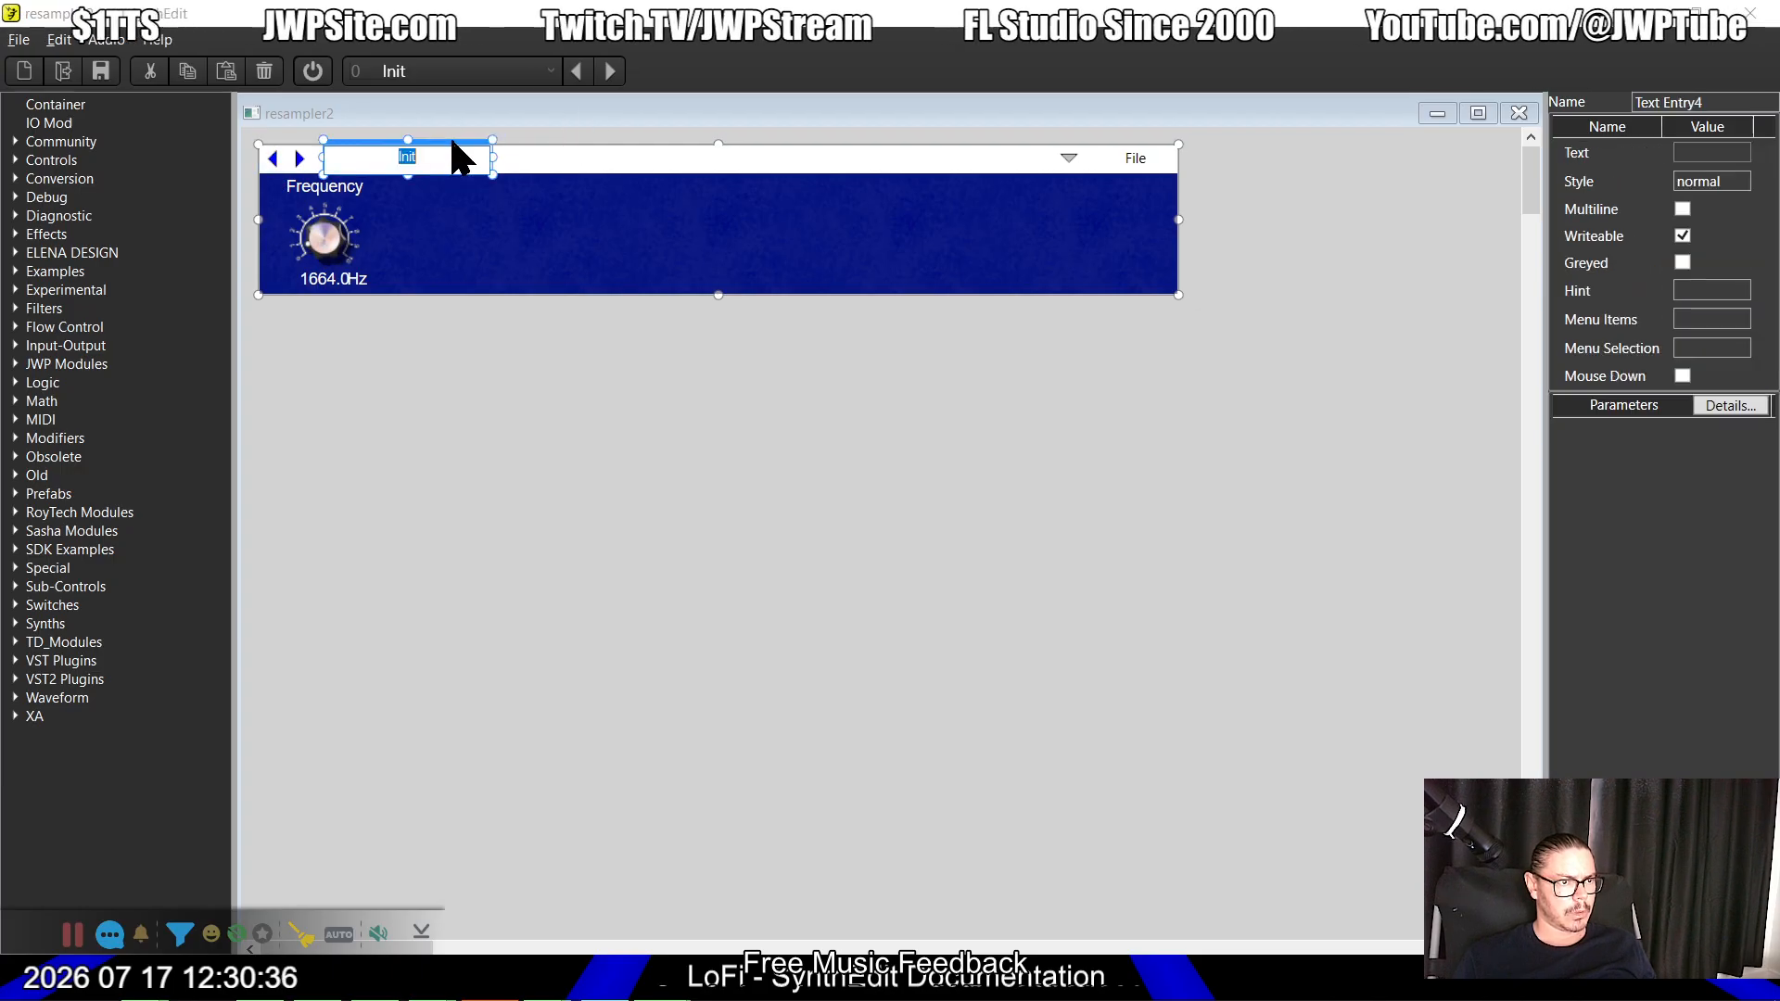
Step: Move the preset dropdown arrow and the File entry together to sit directly beside the preset name field
left_click_drag(1322, 320, 937, 61)
left_click_drag(1155, 154, 615, 159)
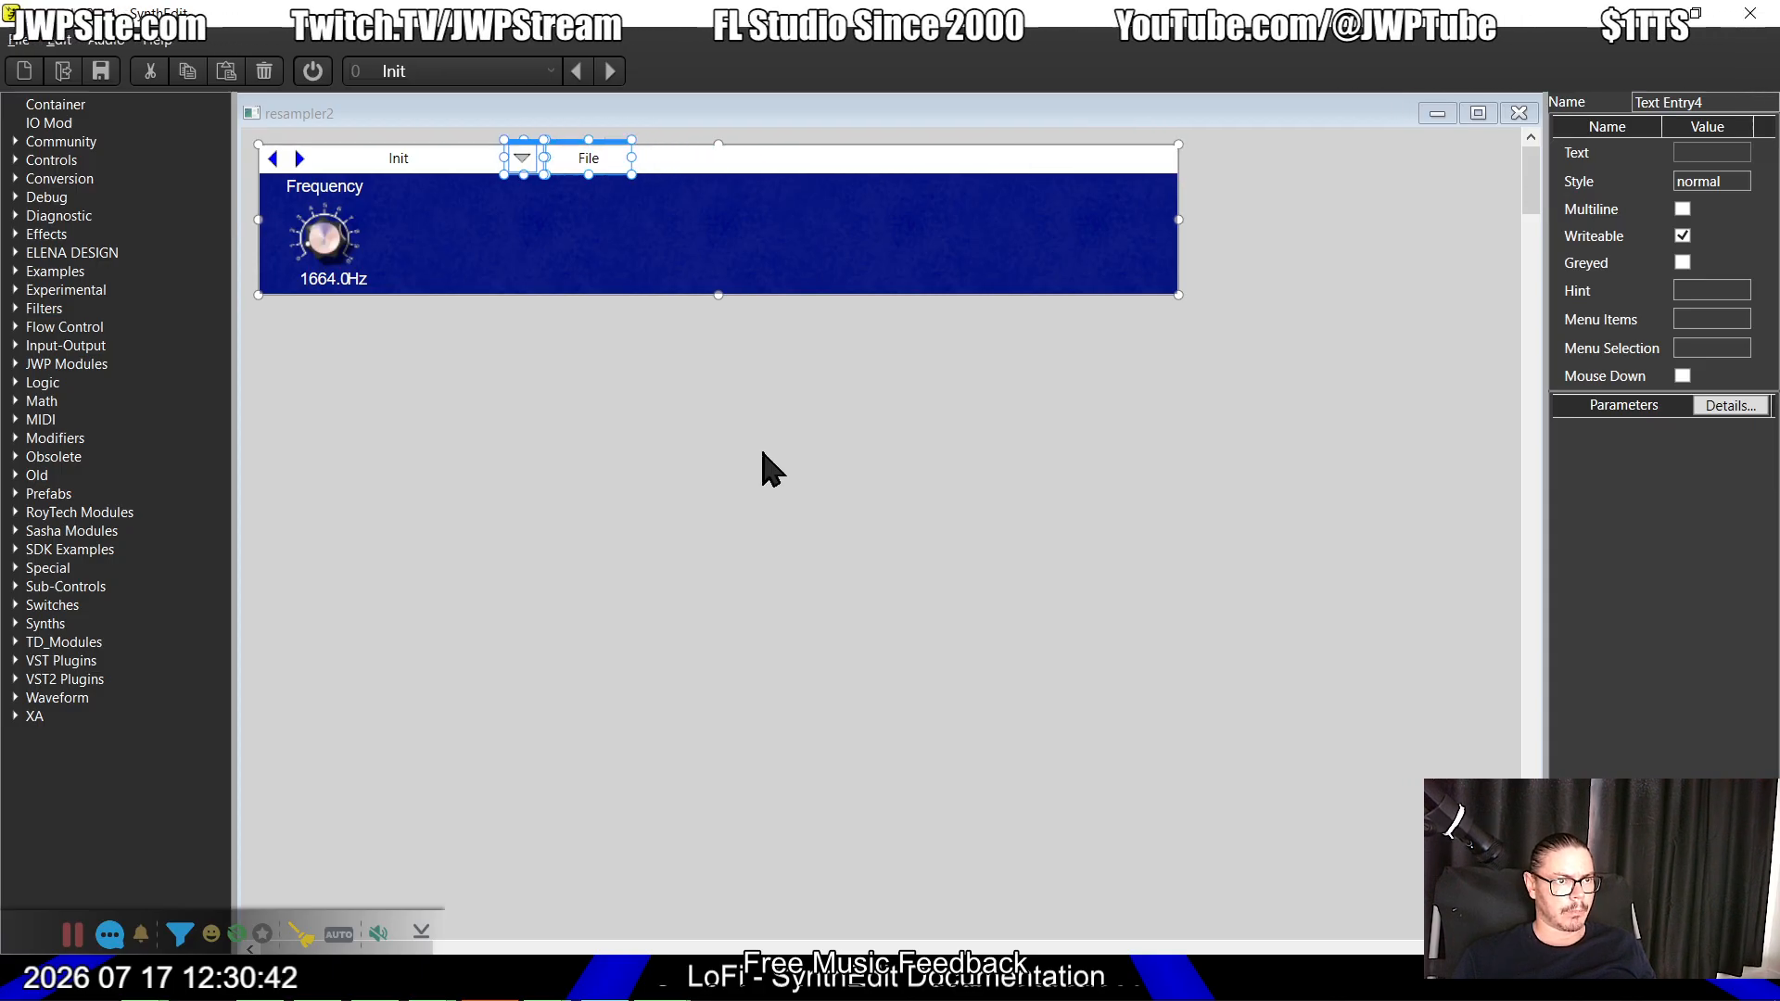
left_click_drag(869, 486, 139, 41)
left_click_drag(767, 444, 477, 53)
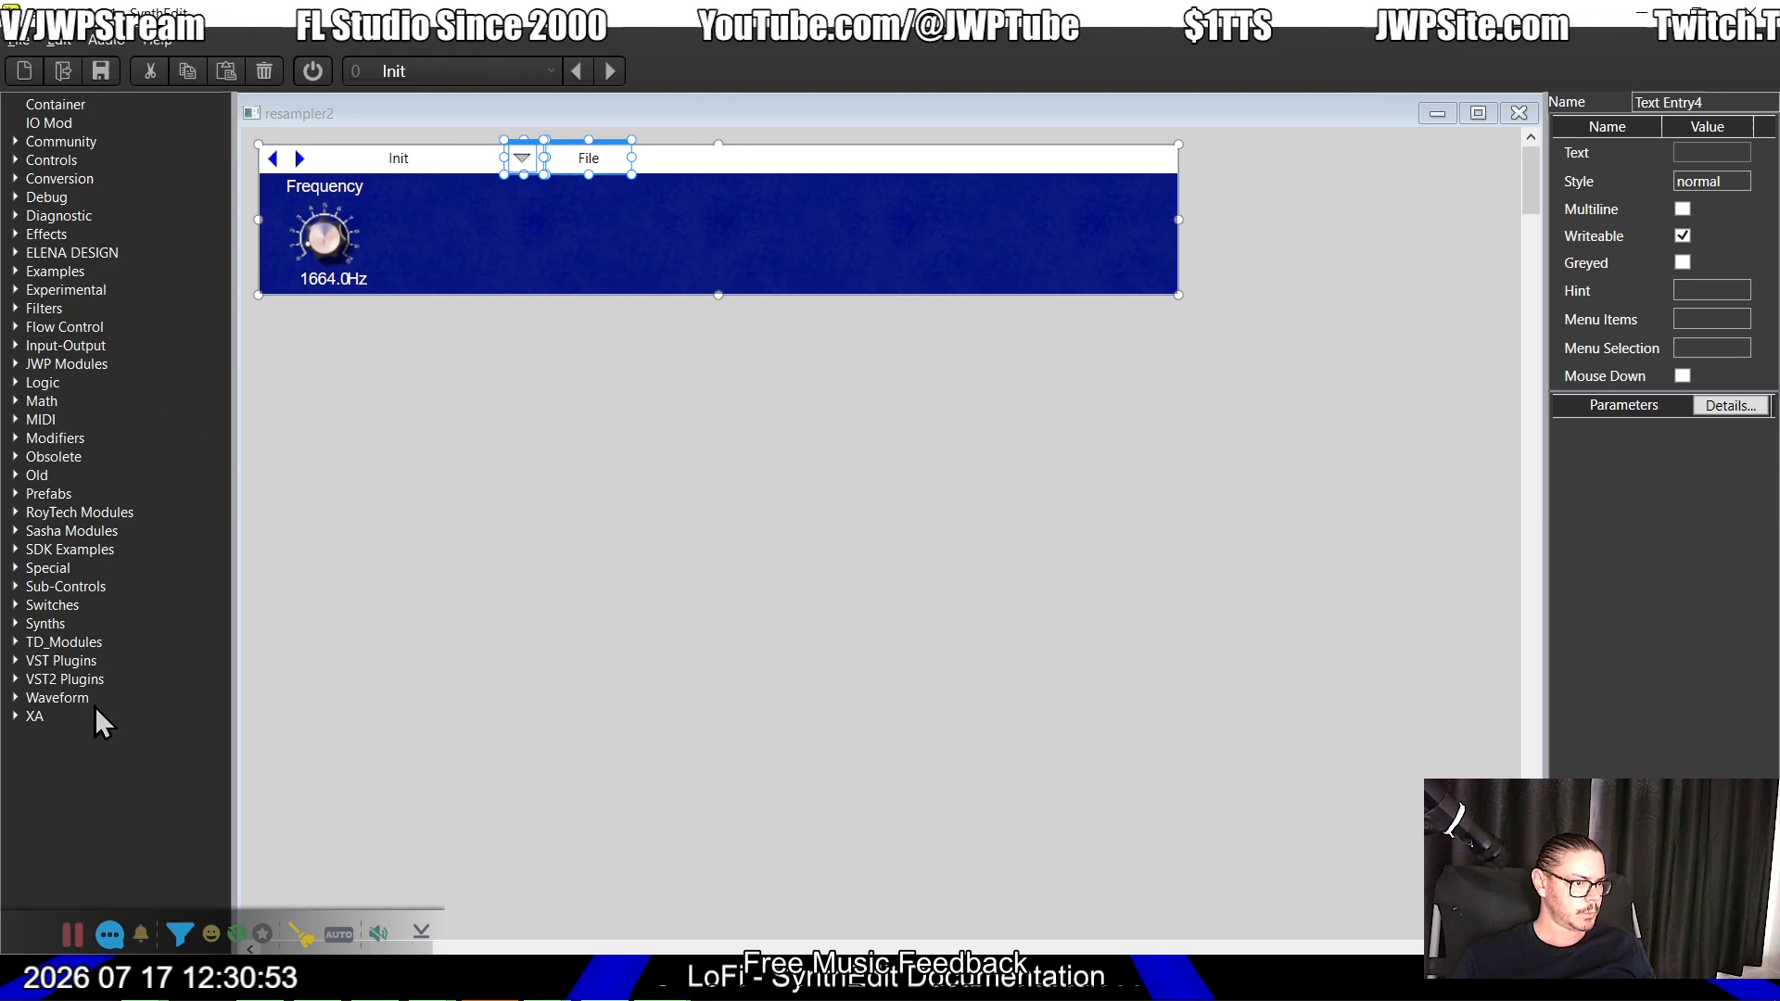
Step: Add a Rectangle sub-control to the blue panel area below the preset dropdown arrow and File entry
left_click(16, 160)
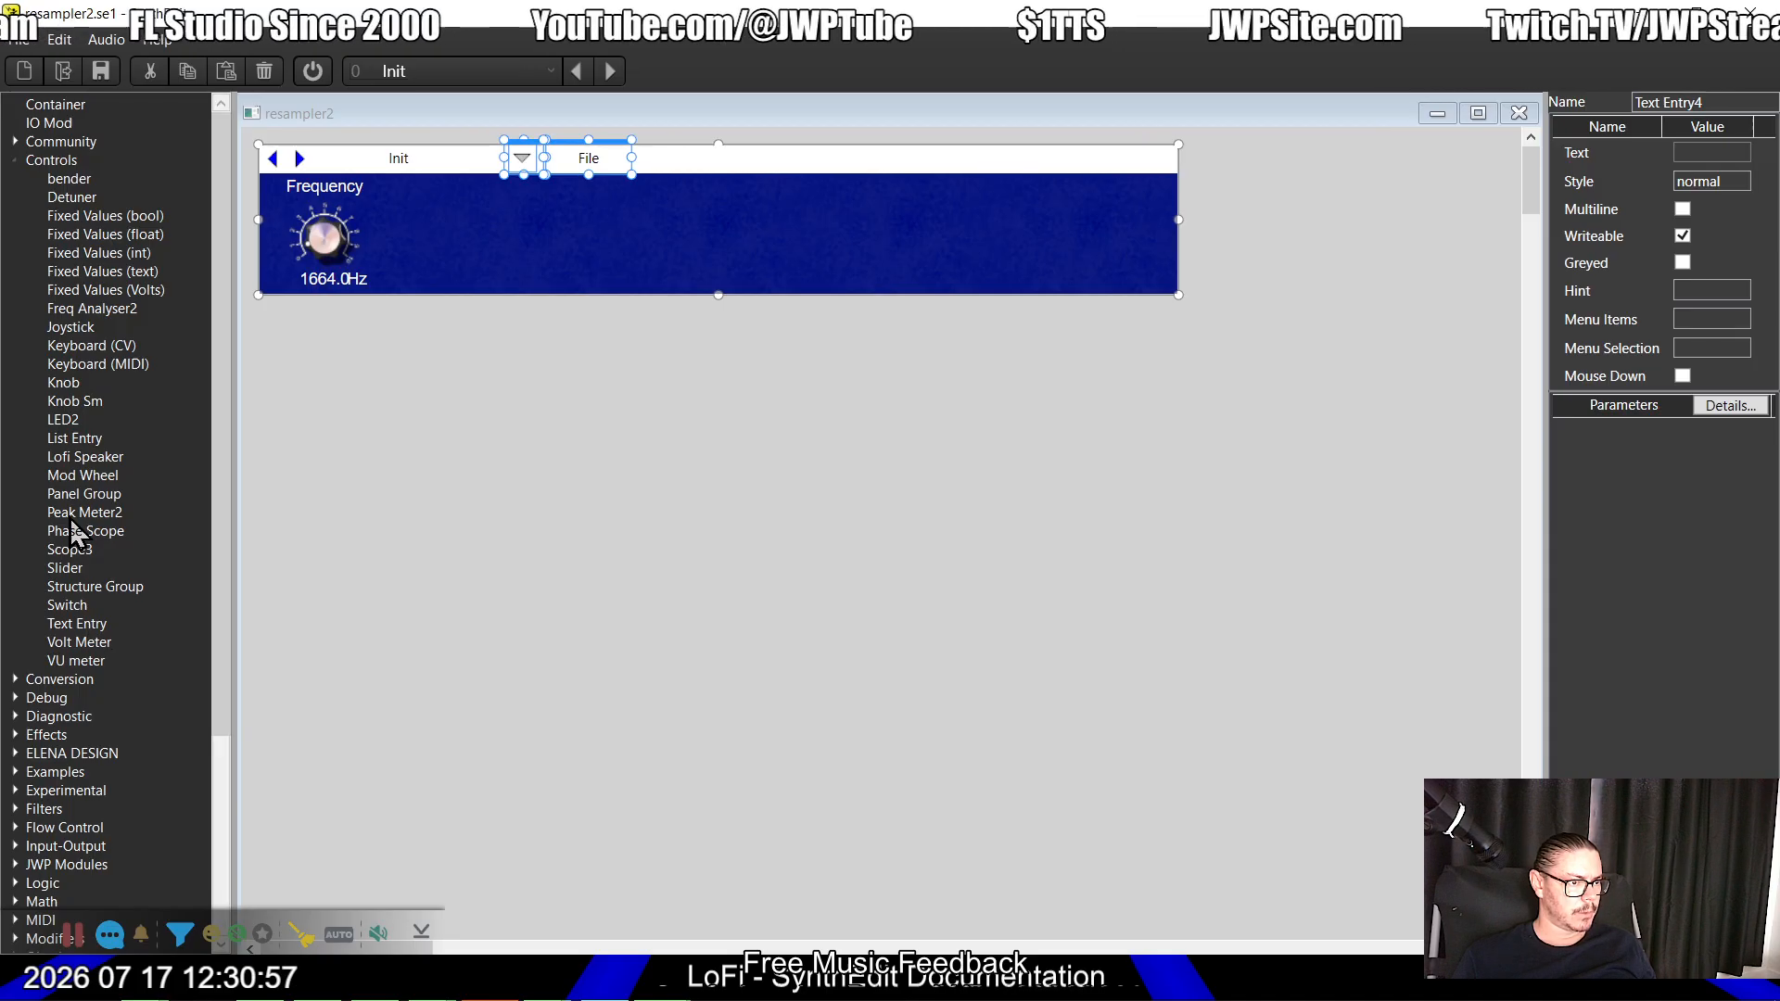
left_click(16, 161)
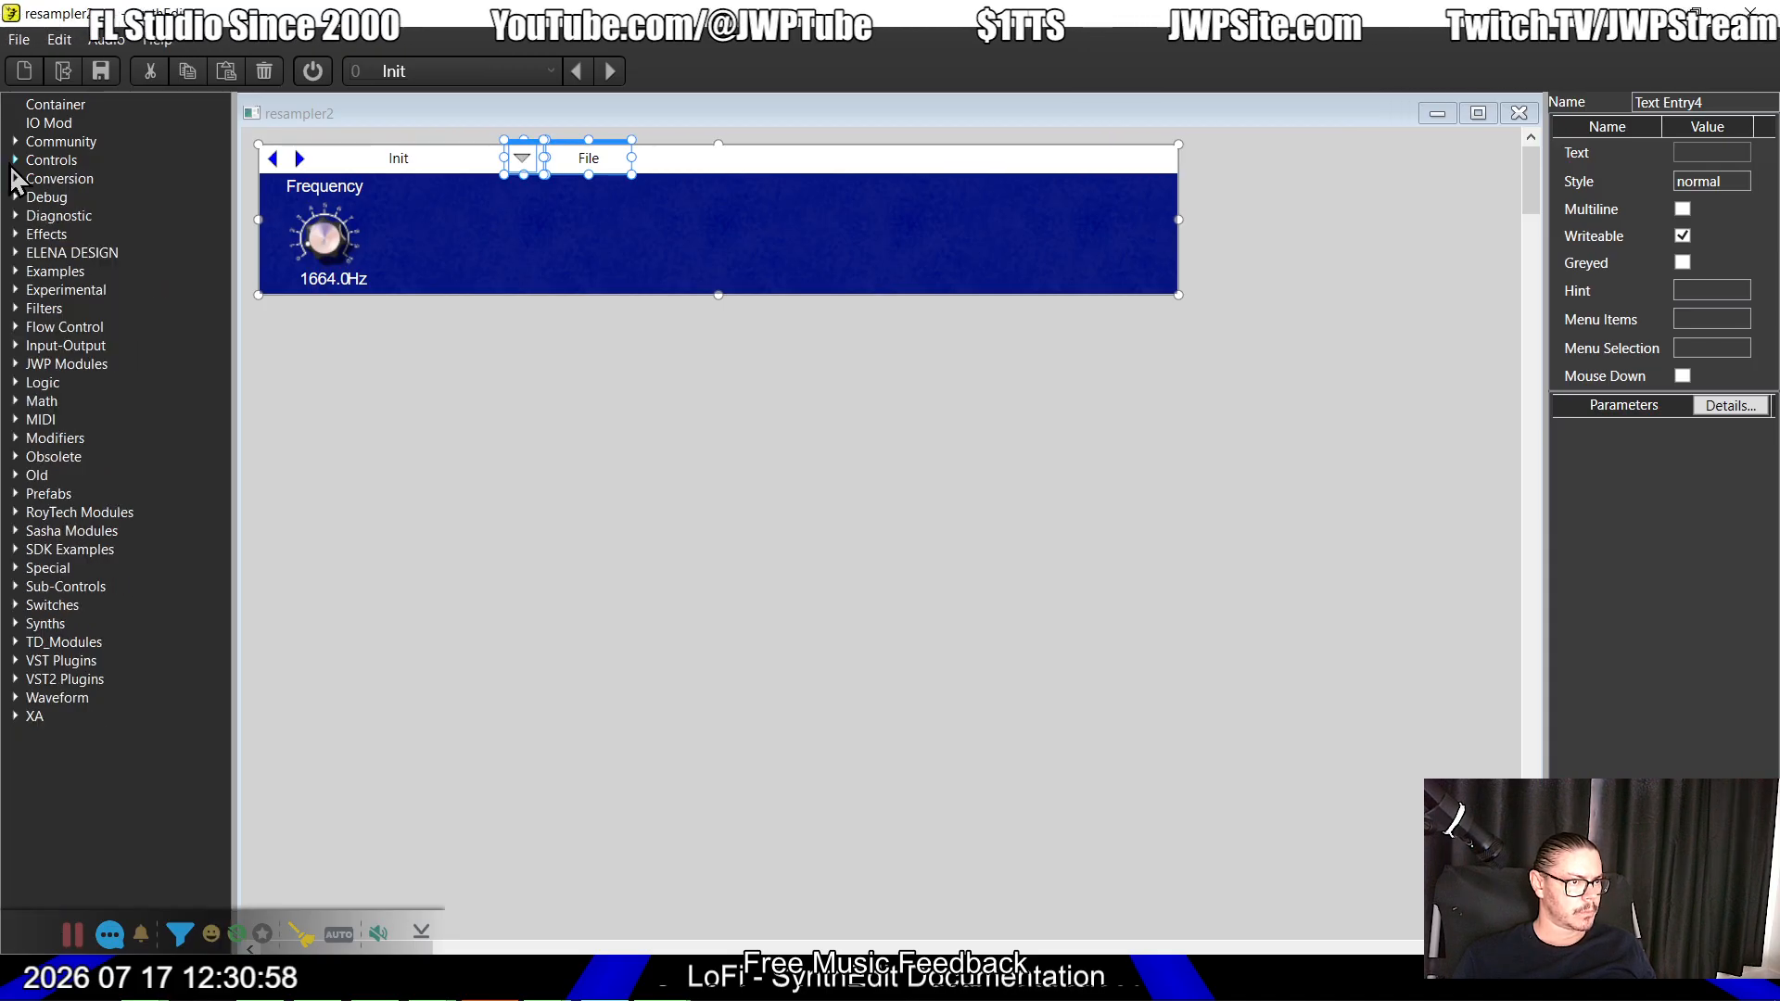
left_click(16, 587)
scroll(159, 684, "down", 8)
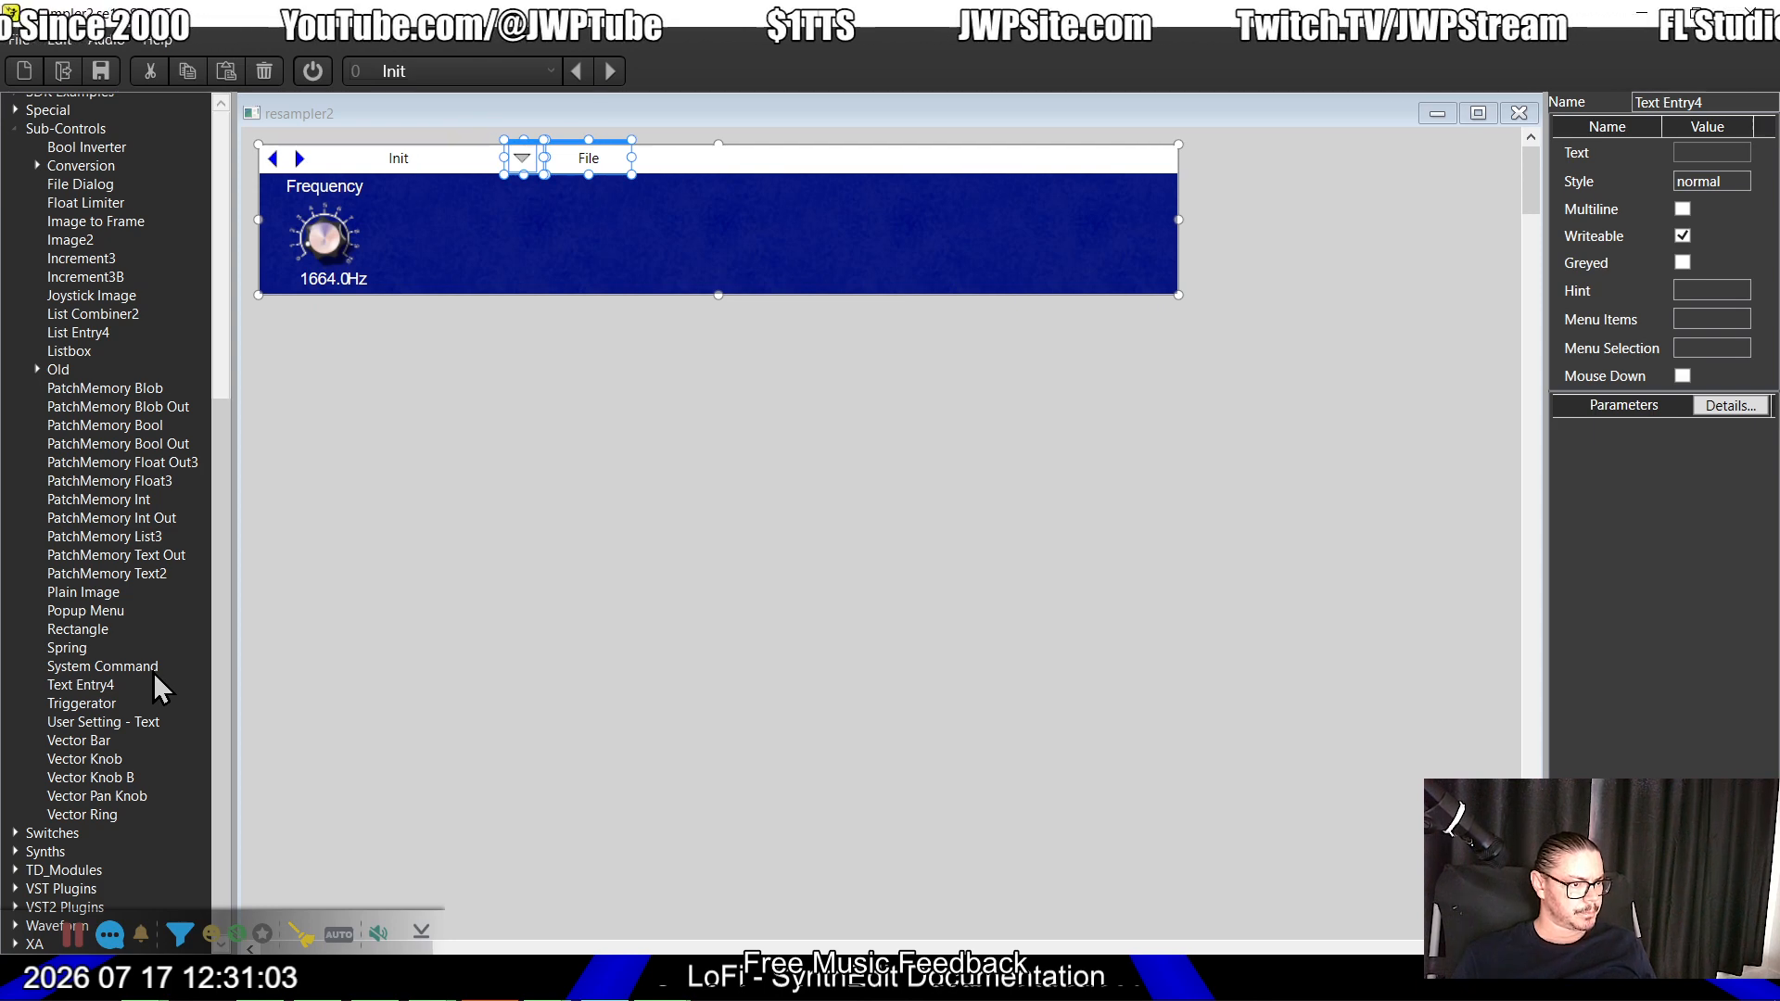
left_click_drag(81, 638, 594, 181)
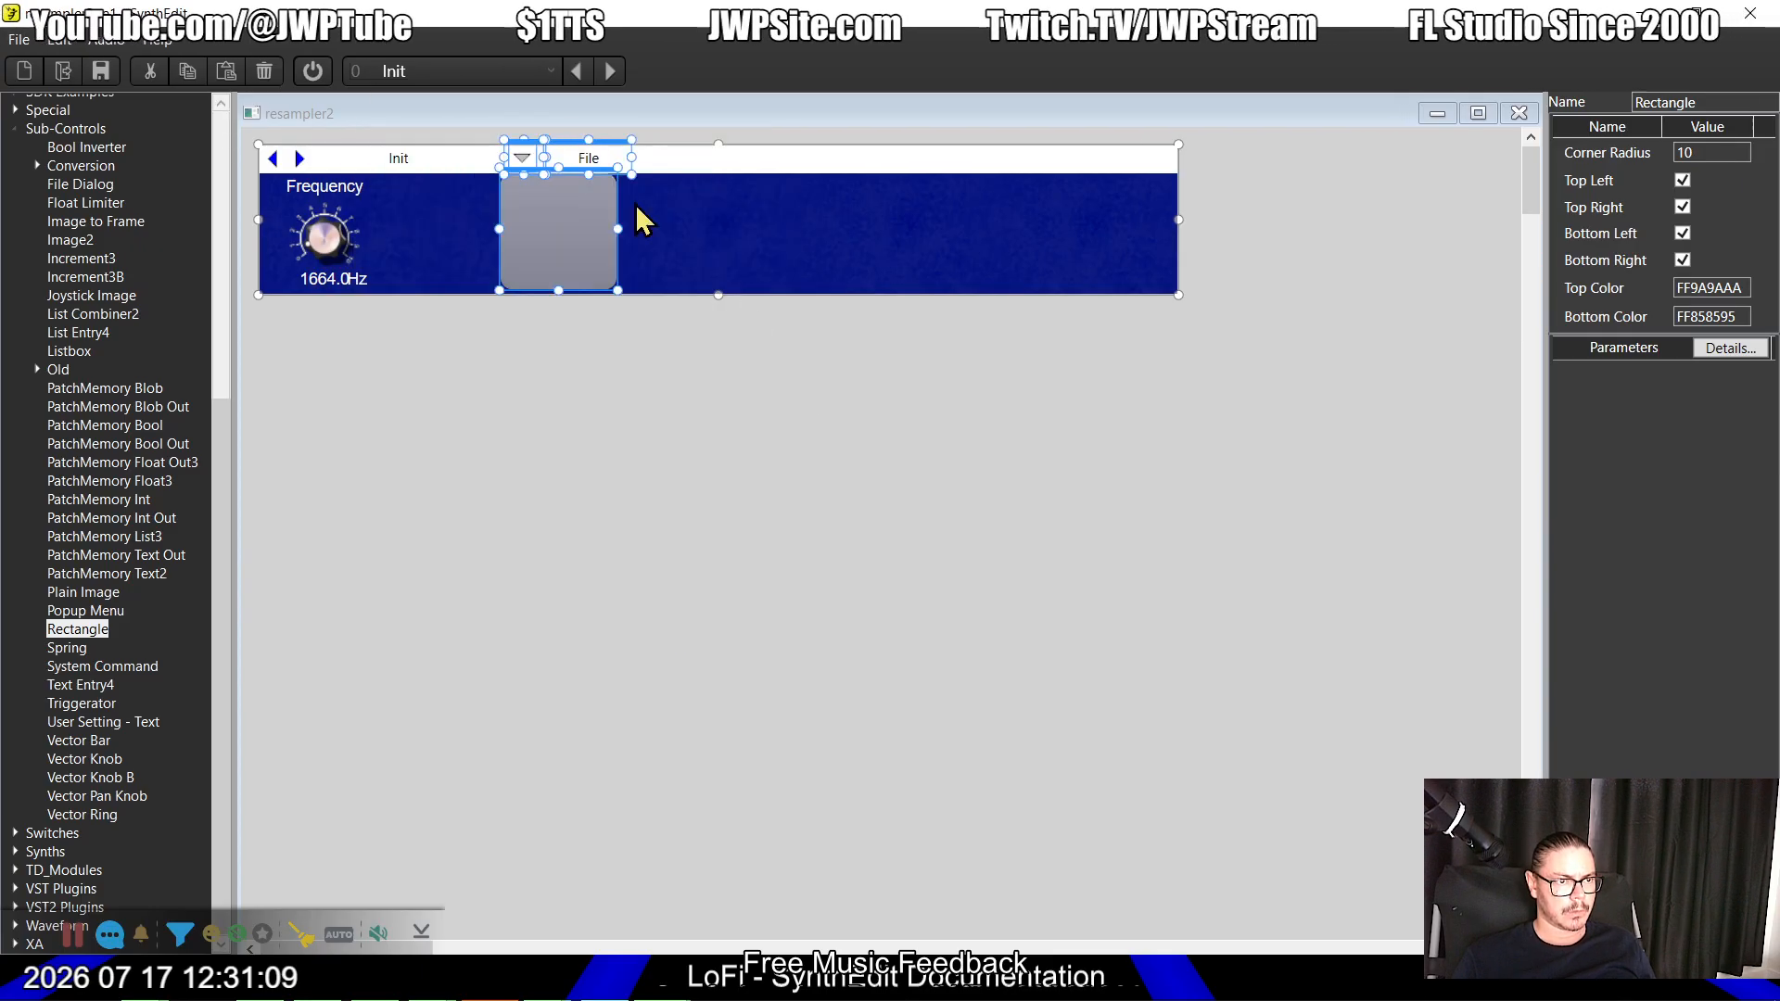
left_click(638, 340)
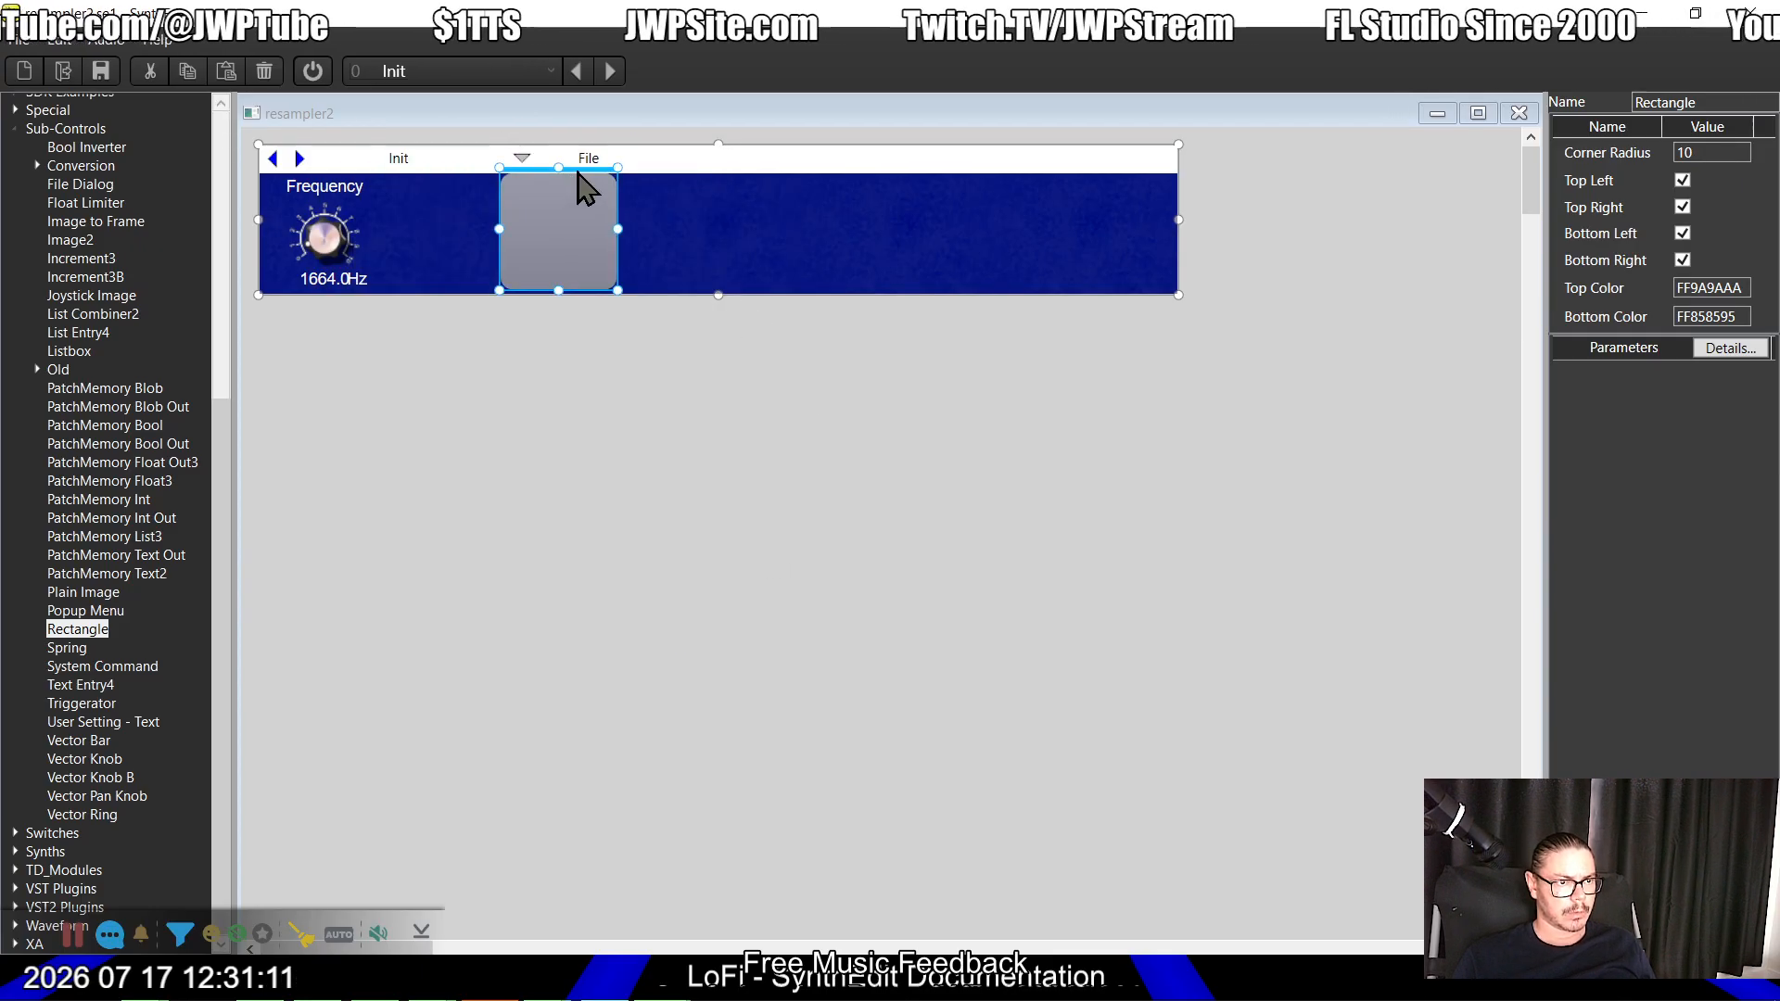
Step: Position the grey rectangle beneath the preset dropdown arrow and File entry, and widen it on both sides to span them
left_click_drag(581, 174, 592, 173)
left_click_drag(730, 422, 484, 131)
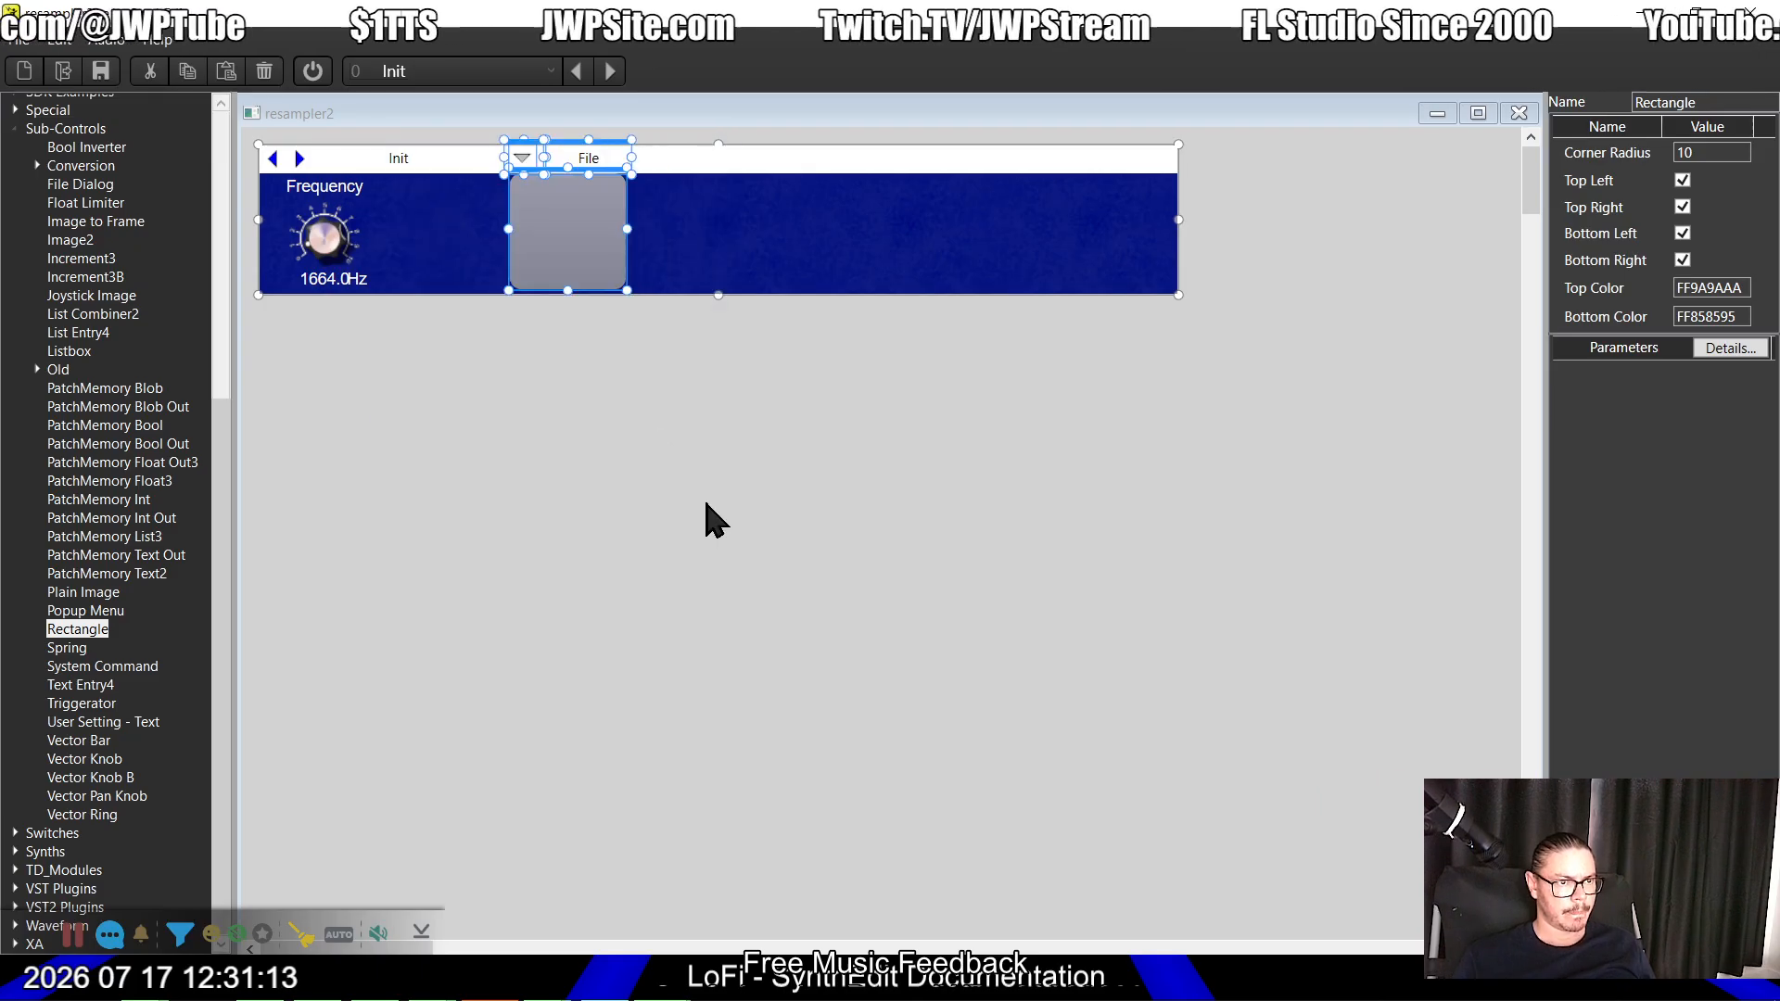
scroll(504, 226, "up", 3)
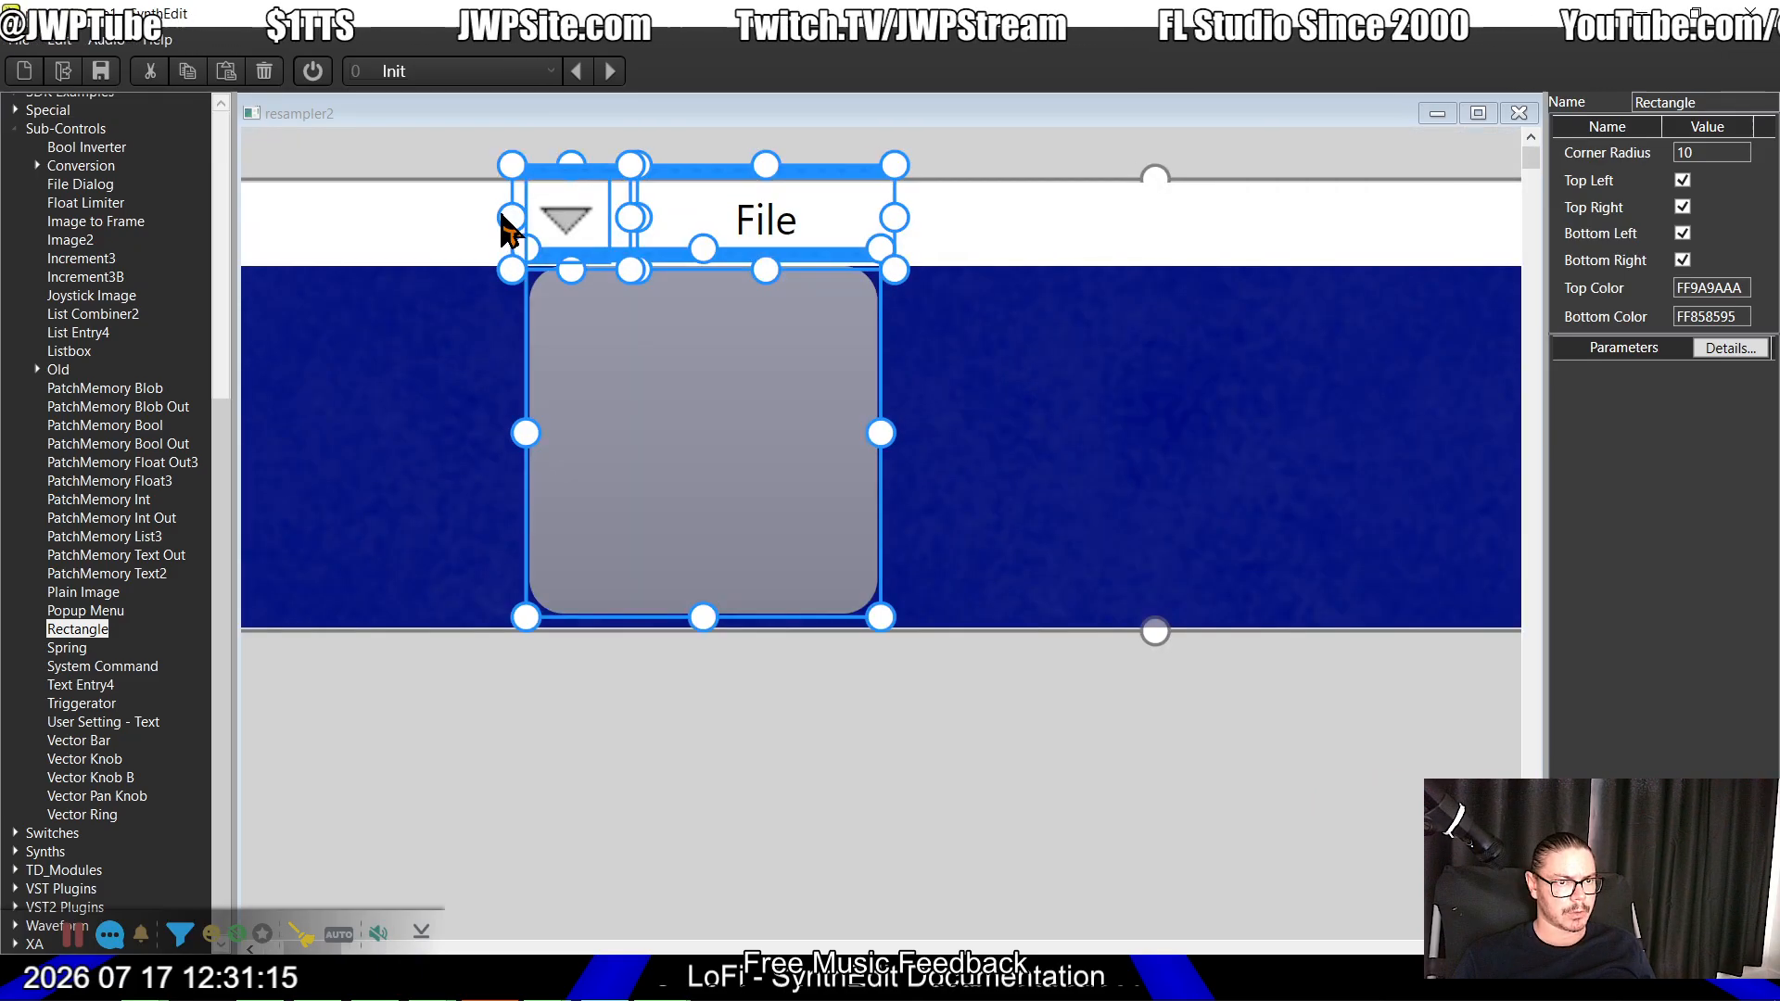
left_click(781, 769)
left_click(755, 515)
left_click_drag(525, 433, 511, 433)
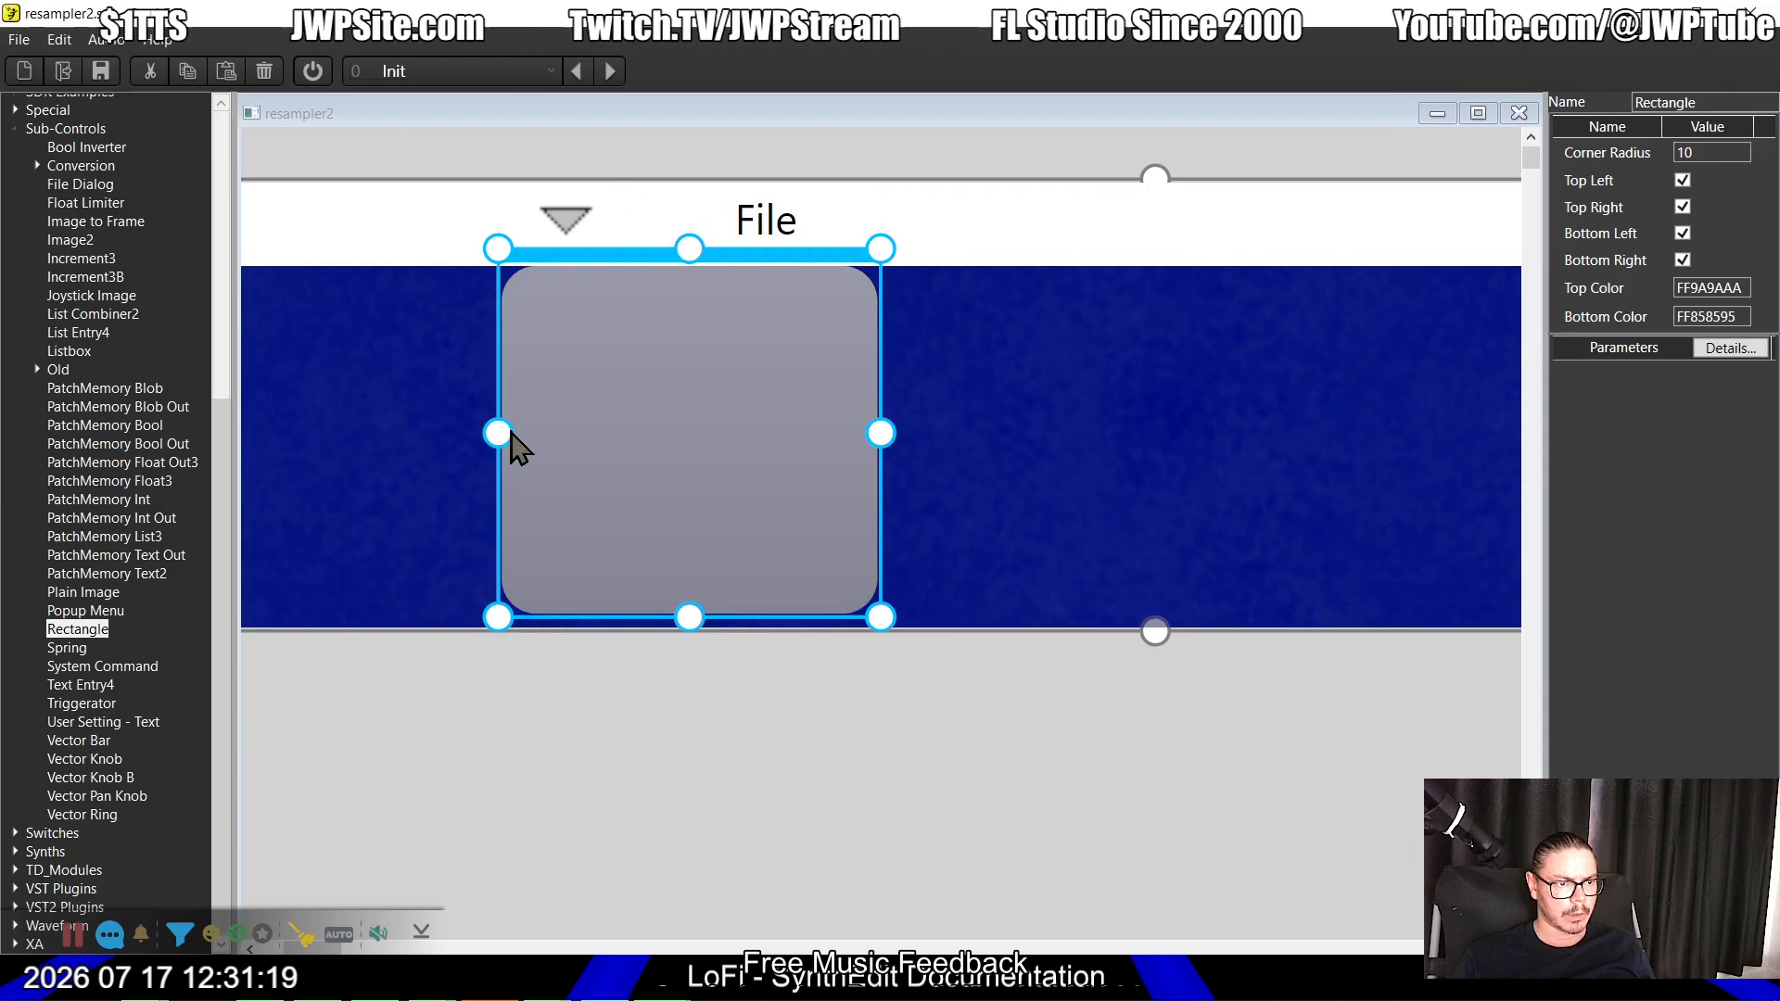
left_click_drag(899, 449, 916, 454)
left_click(984, 770)
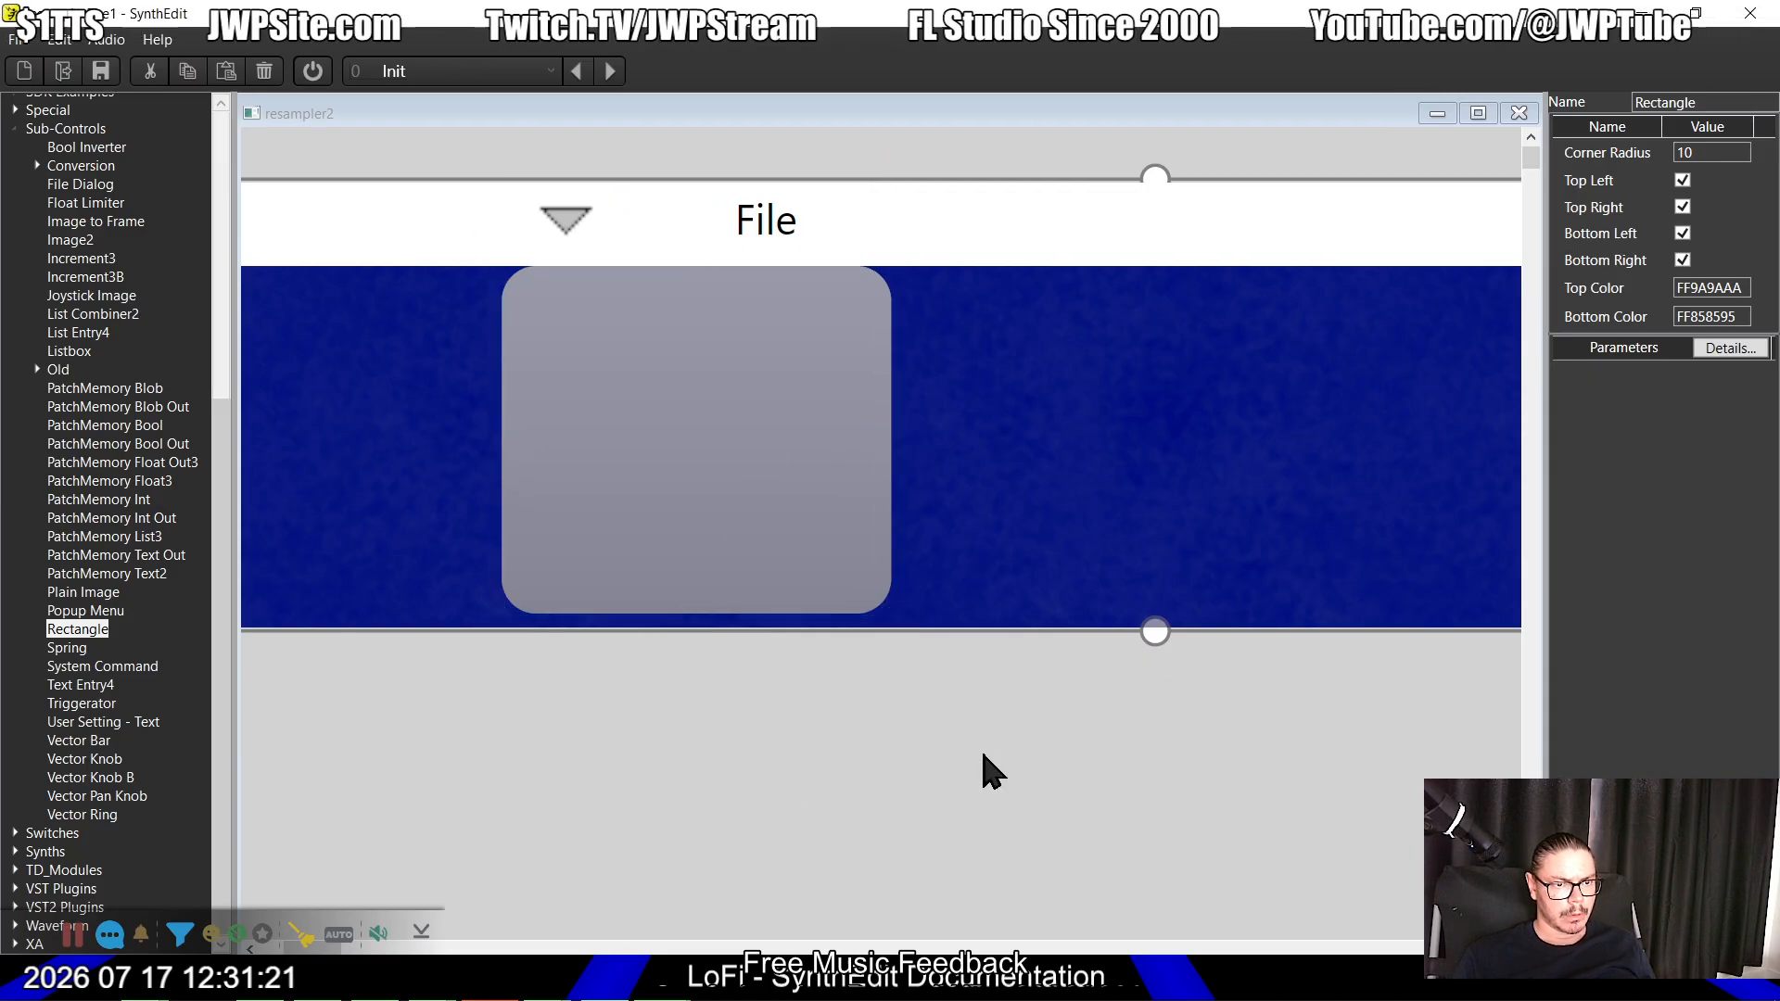
Step: Pull in the grey rectangle's left edge, checking its width against the dropdown arrow and File entry
left_click_drag(983, 756, 507, 5)
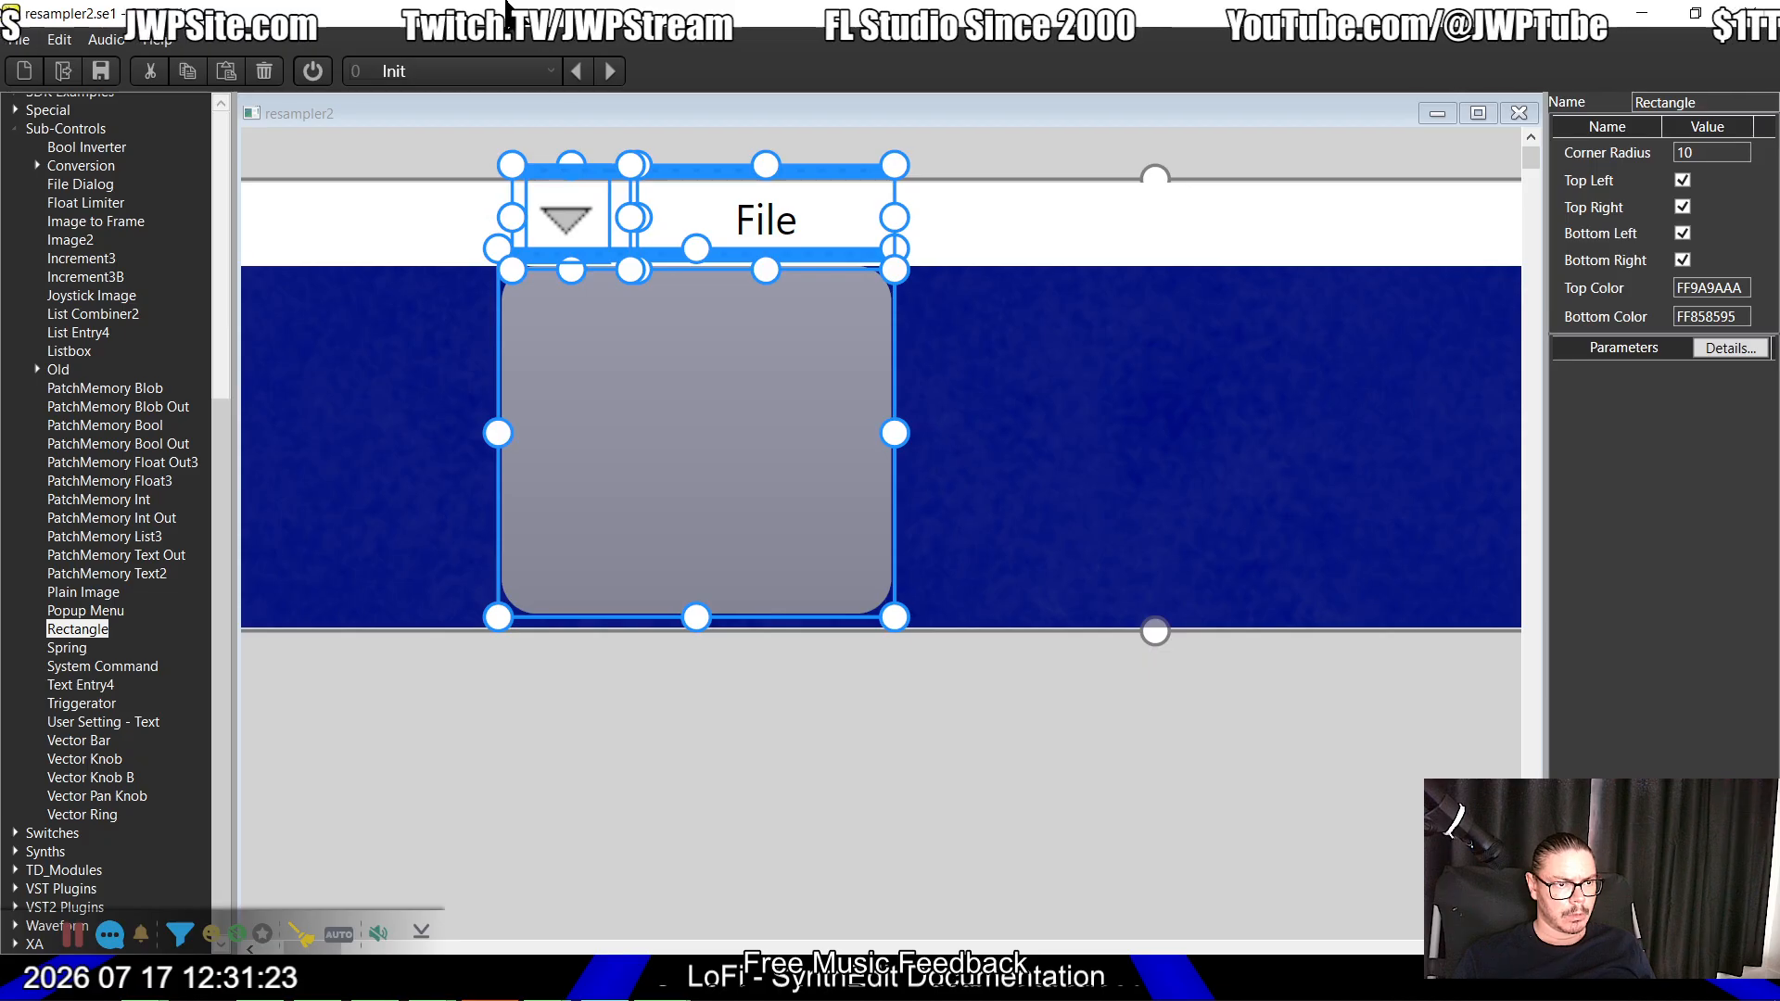
left_click(575, 816)
left_click(612, 464)
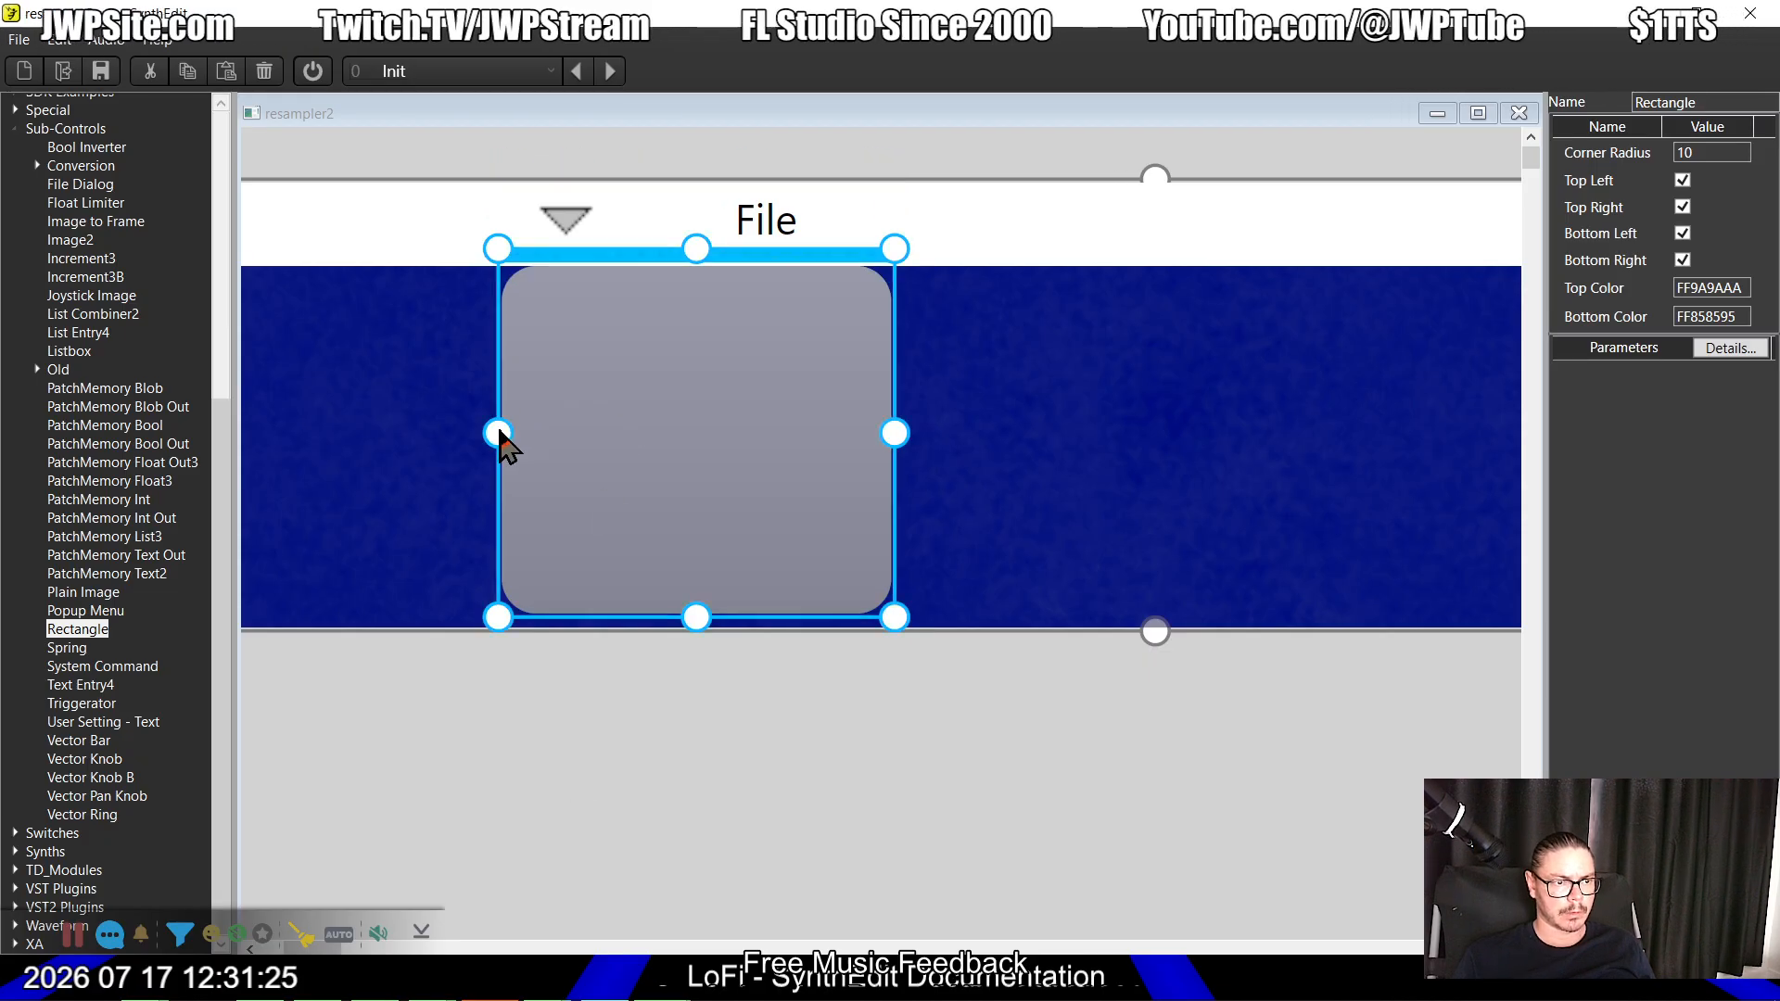
left_click_drag(498, 433, 518, 438)
left_click(970, 816)
left_click_drag(970, 816, 368, 5)
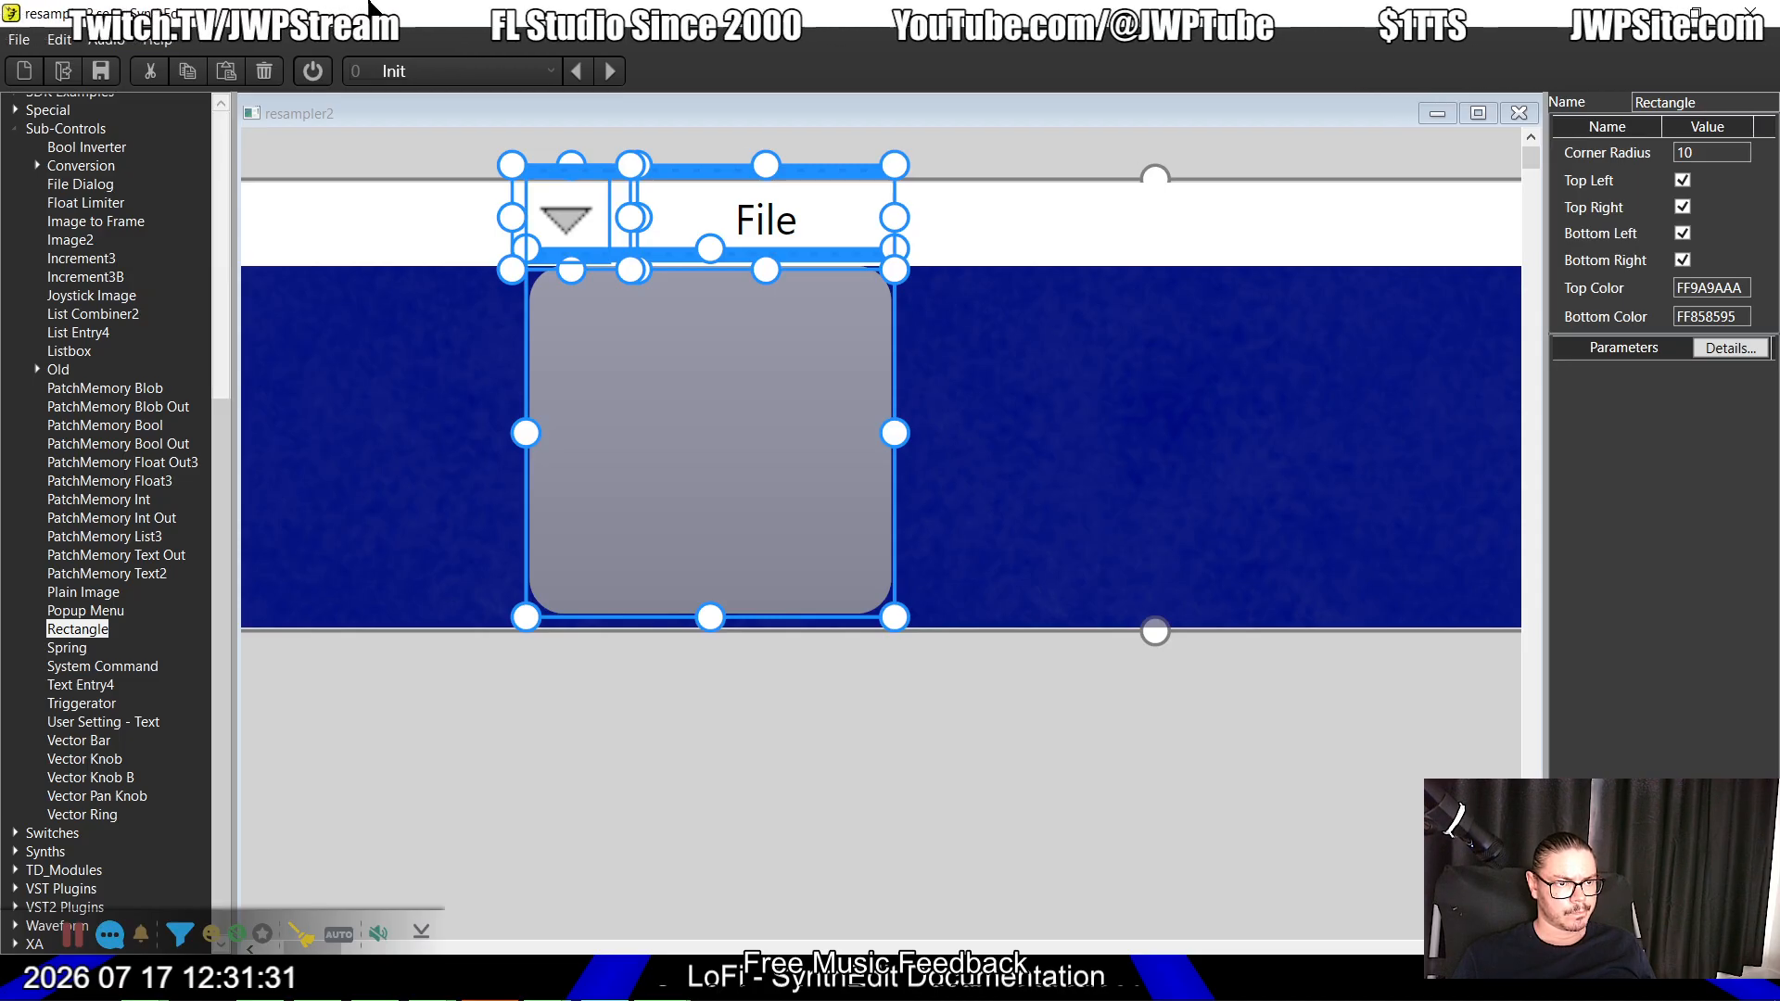
left_click(746, 738)
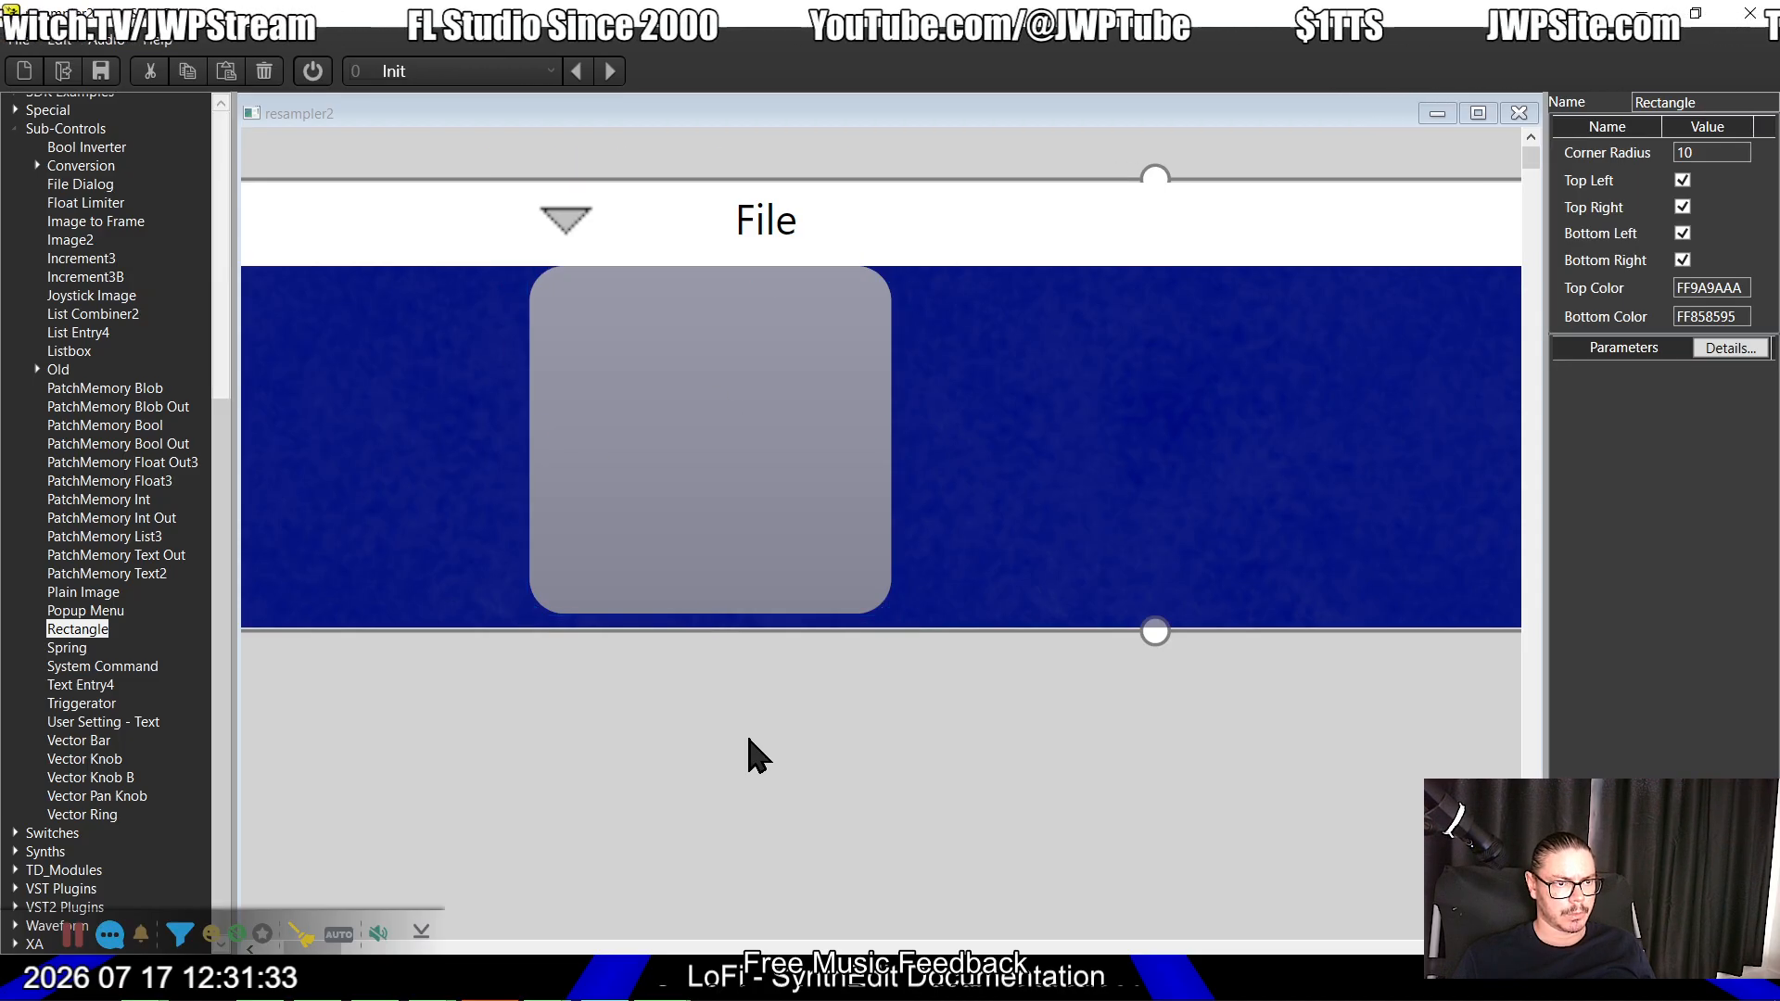
scroll(747, 738, "down", 5)
Step: Place the grey rectangle at the panel's left edge as a spacer and move the preset name field to start at its right edge
left_click(608, 229)
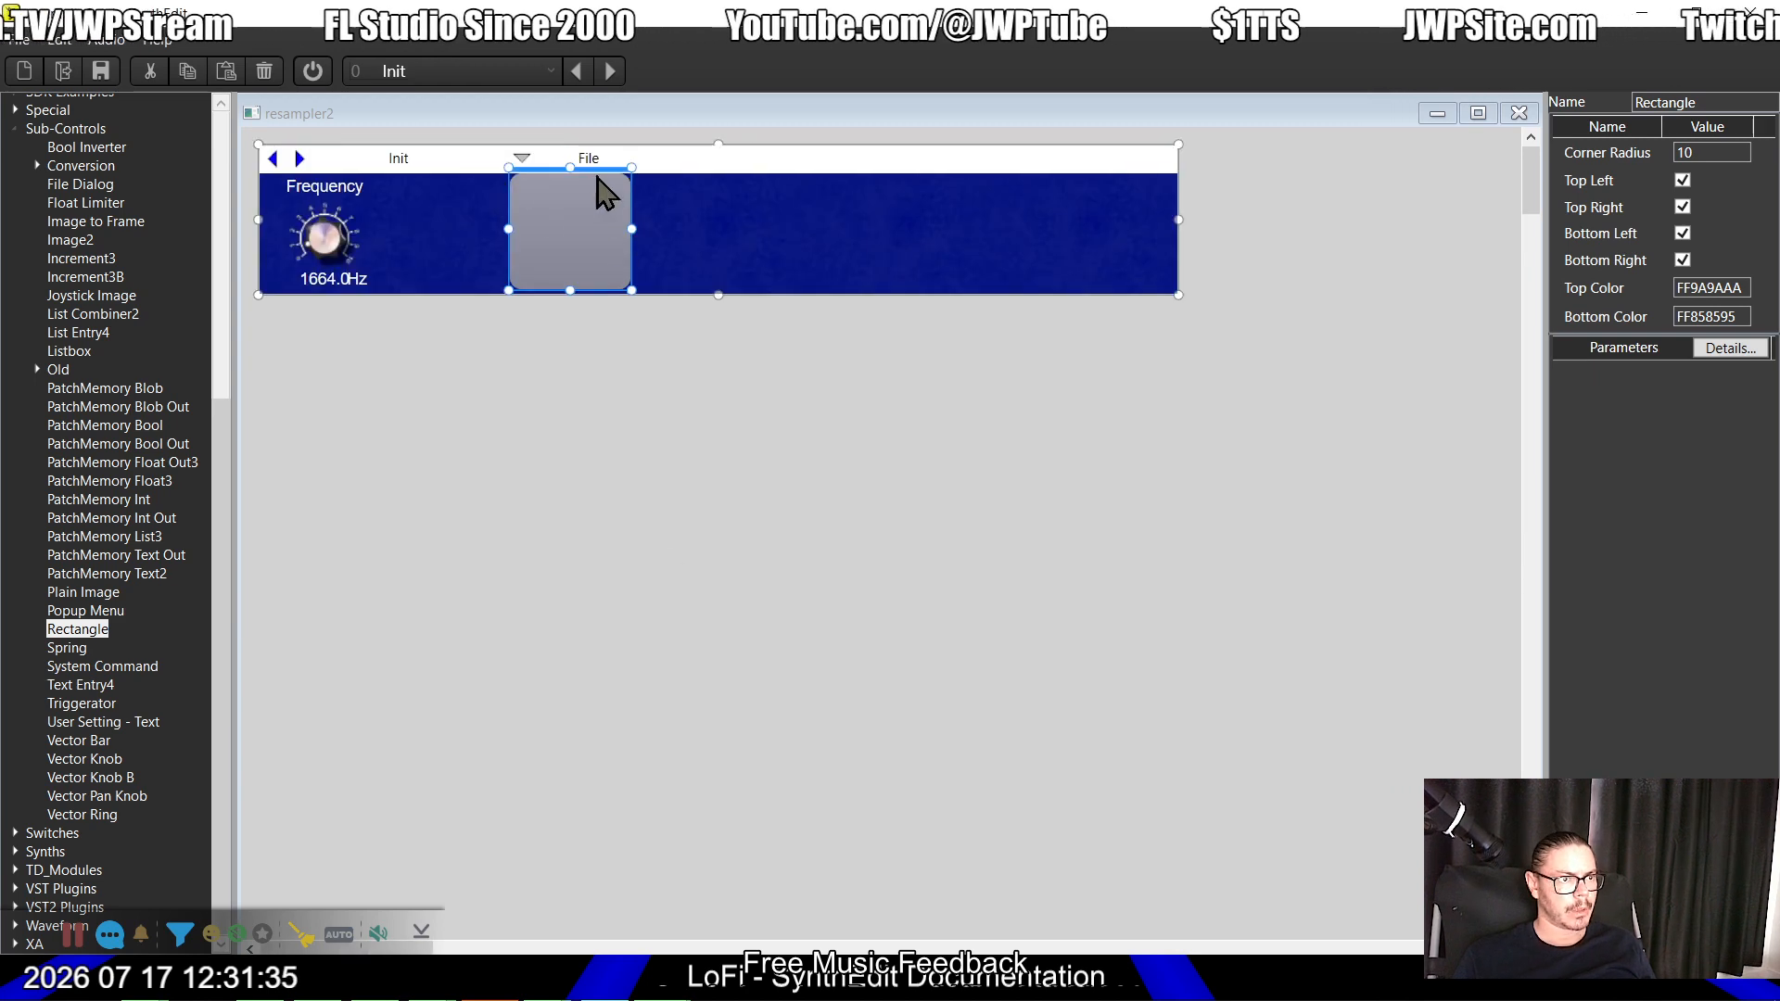
left_click_drag(596, 178, 340, 169)
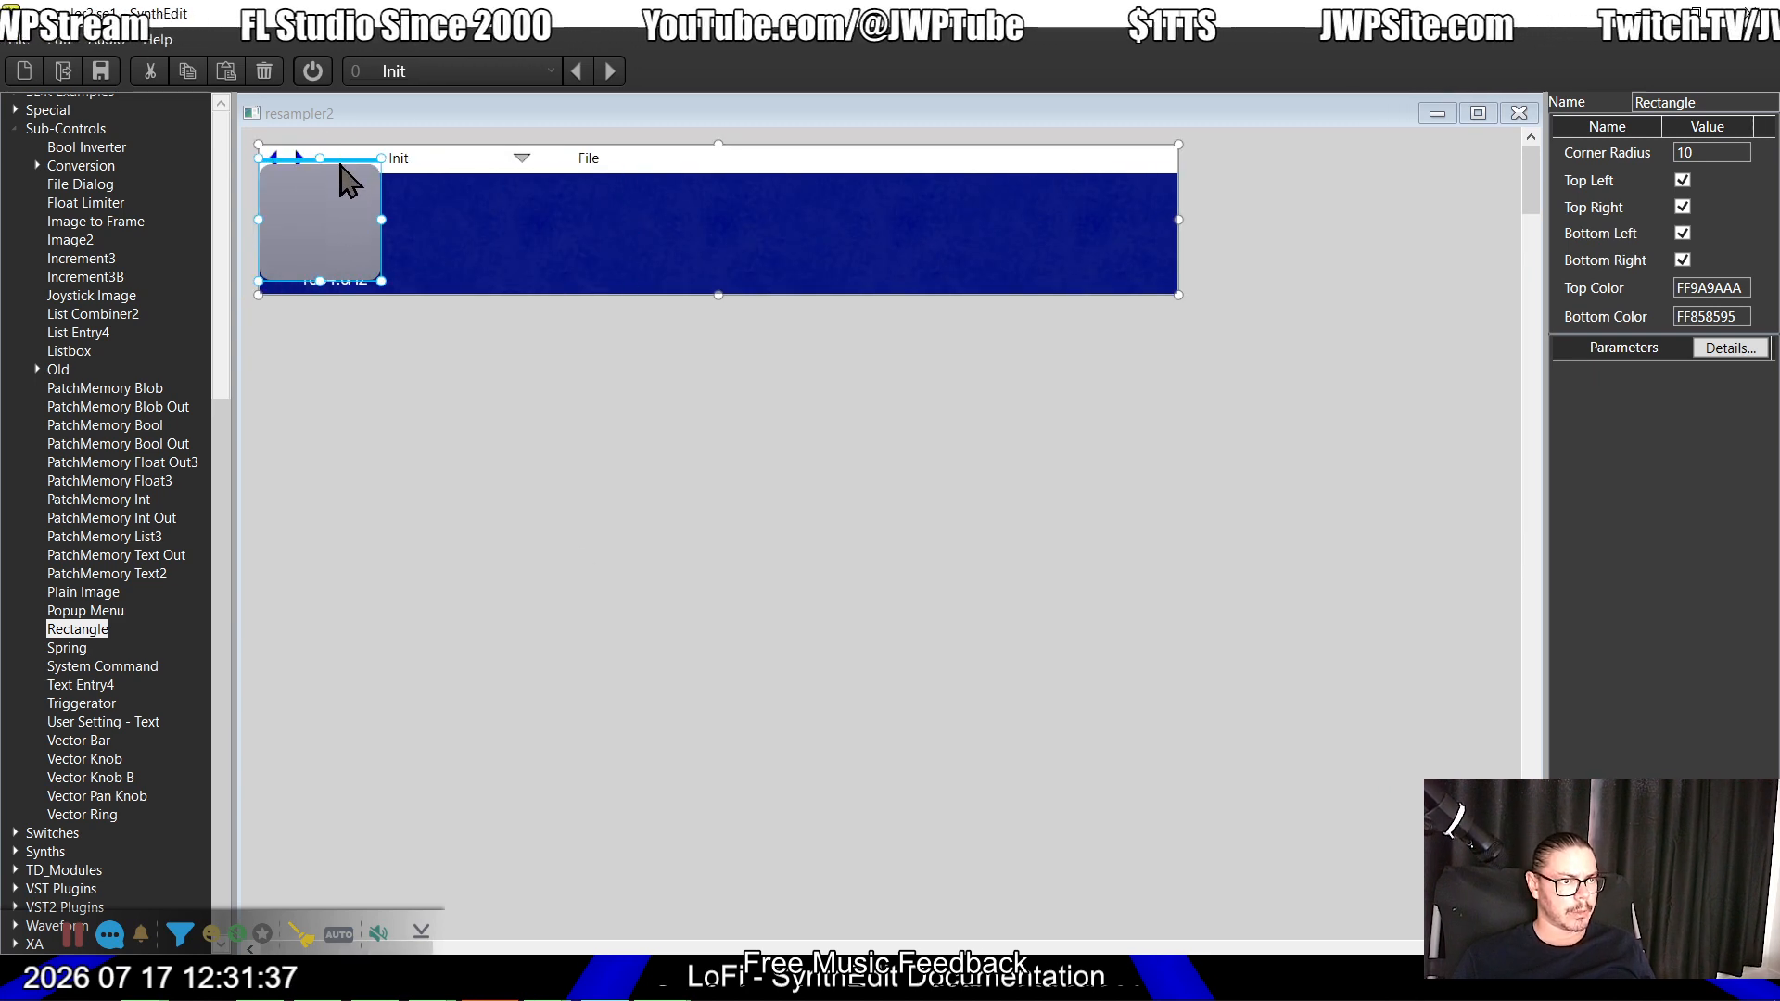
left_click(408, 161)
left_click_drag(433, 141, 492, 141)
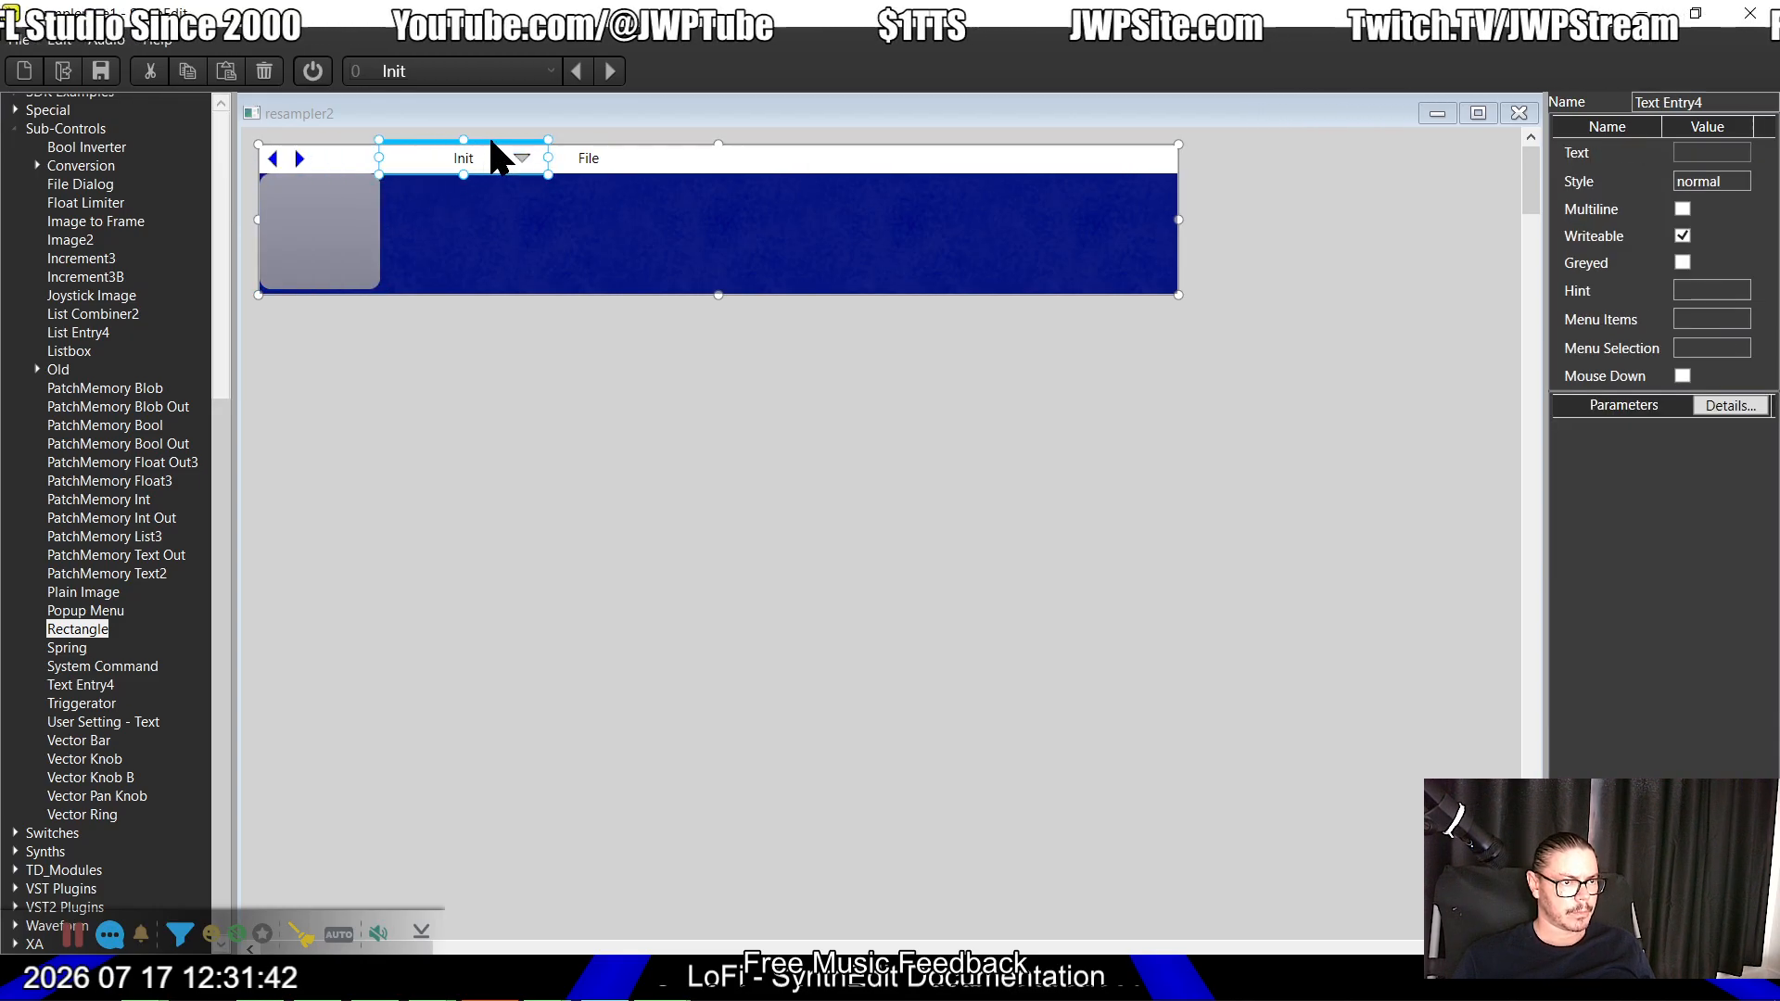
Step: Move the preset dropdown arrow and File entry together to follow the repositioned preset name field
left_click_drag(795, 477, 428, 132)
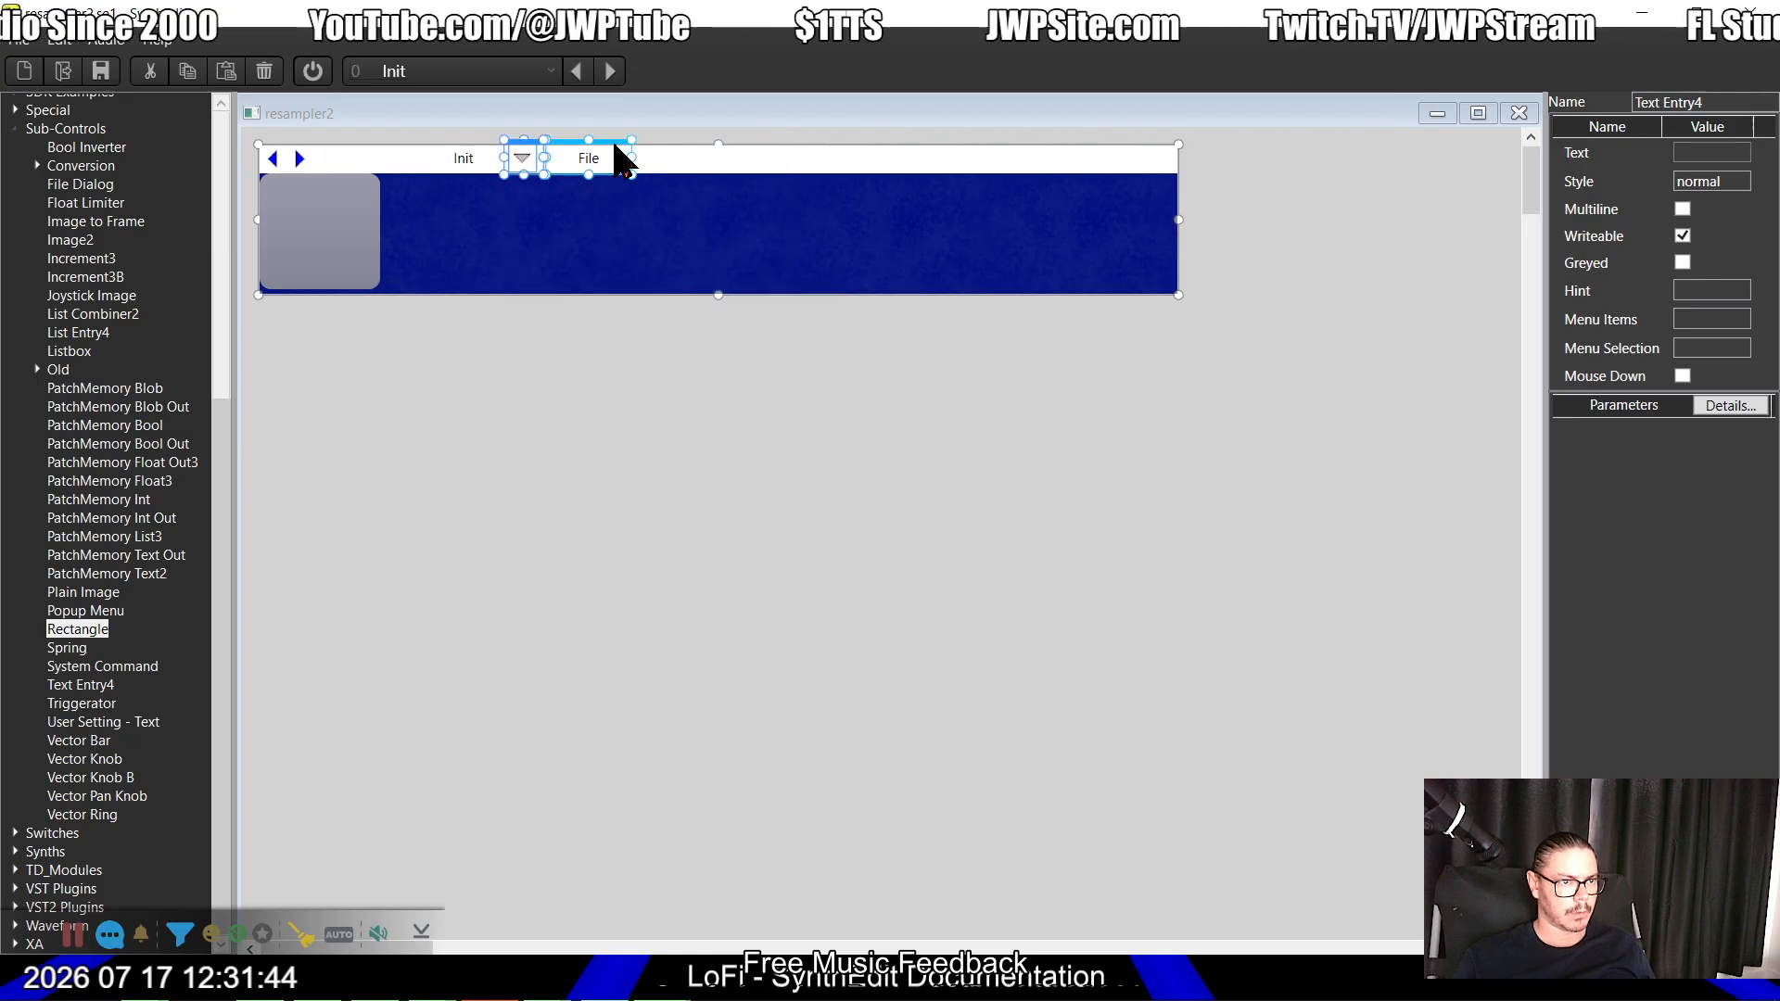
left_click_drag(619, 158, 697, 157)
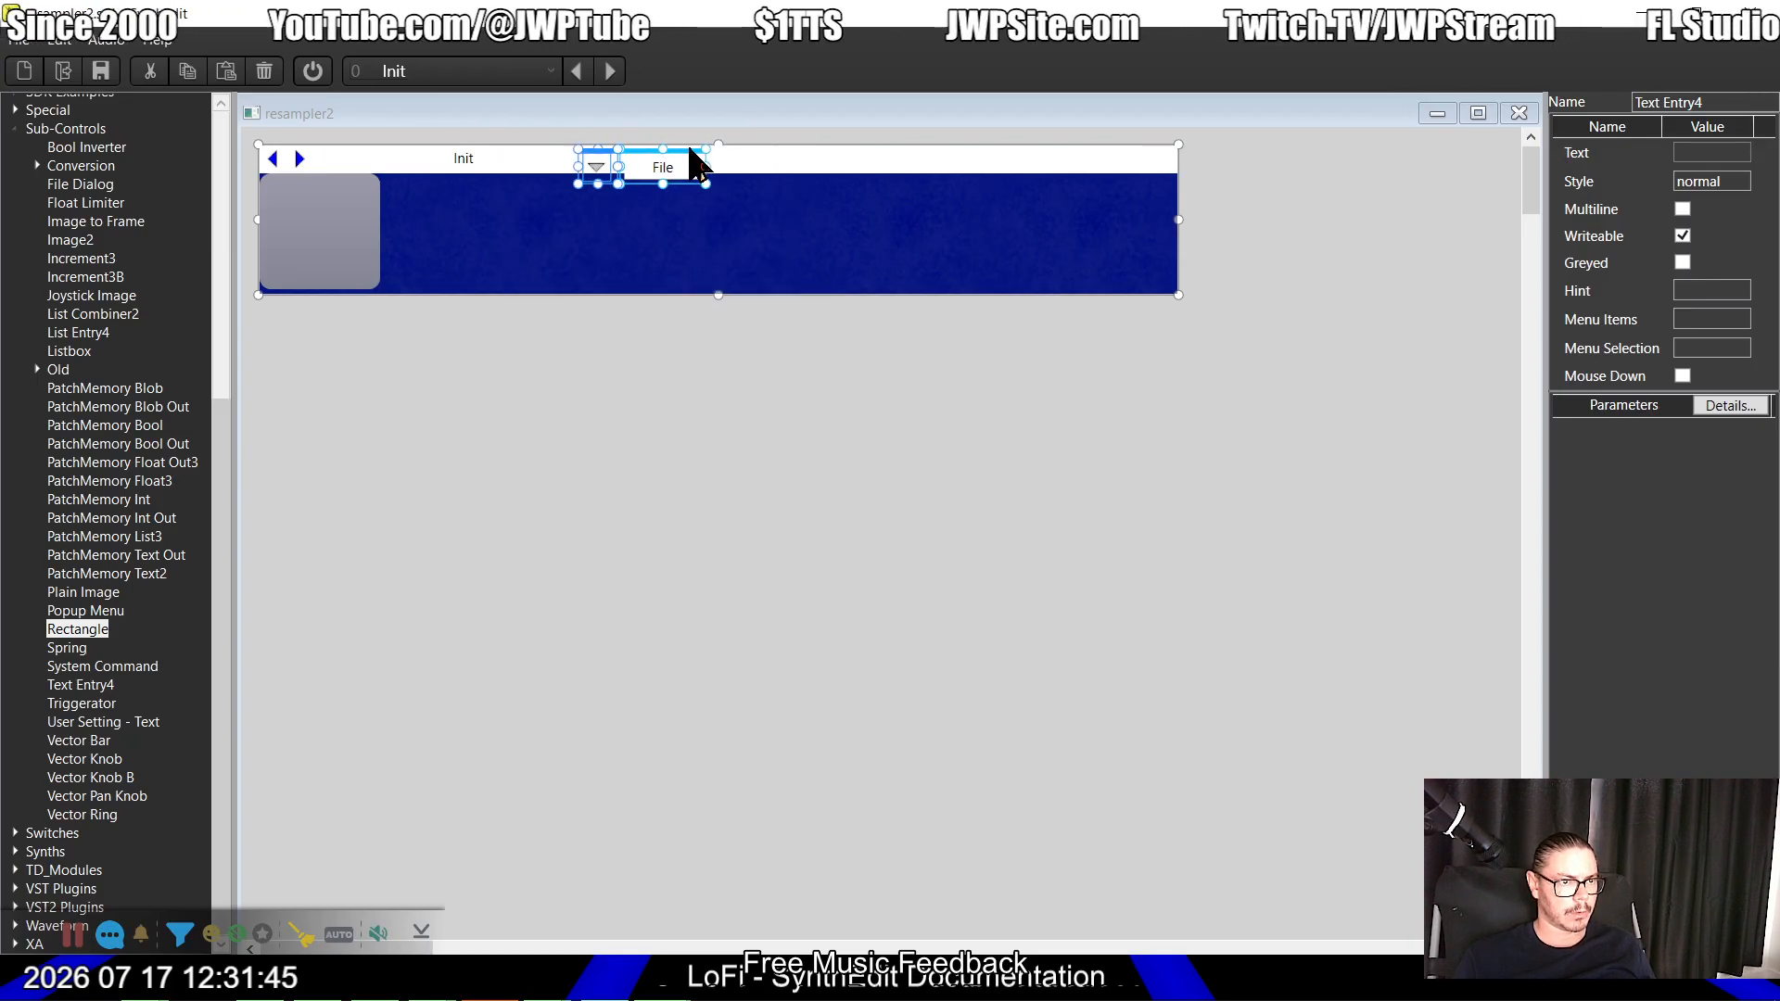
left_click(482, 161)
left_click(592, 114)
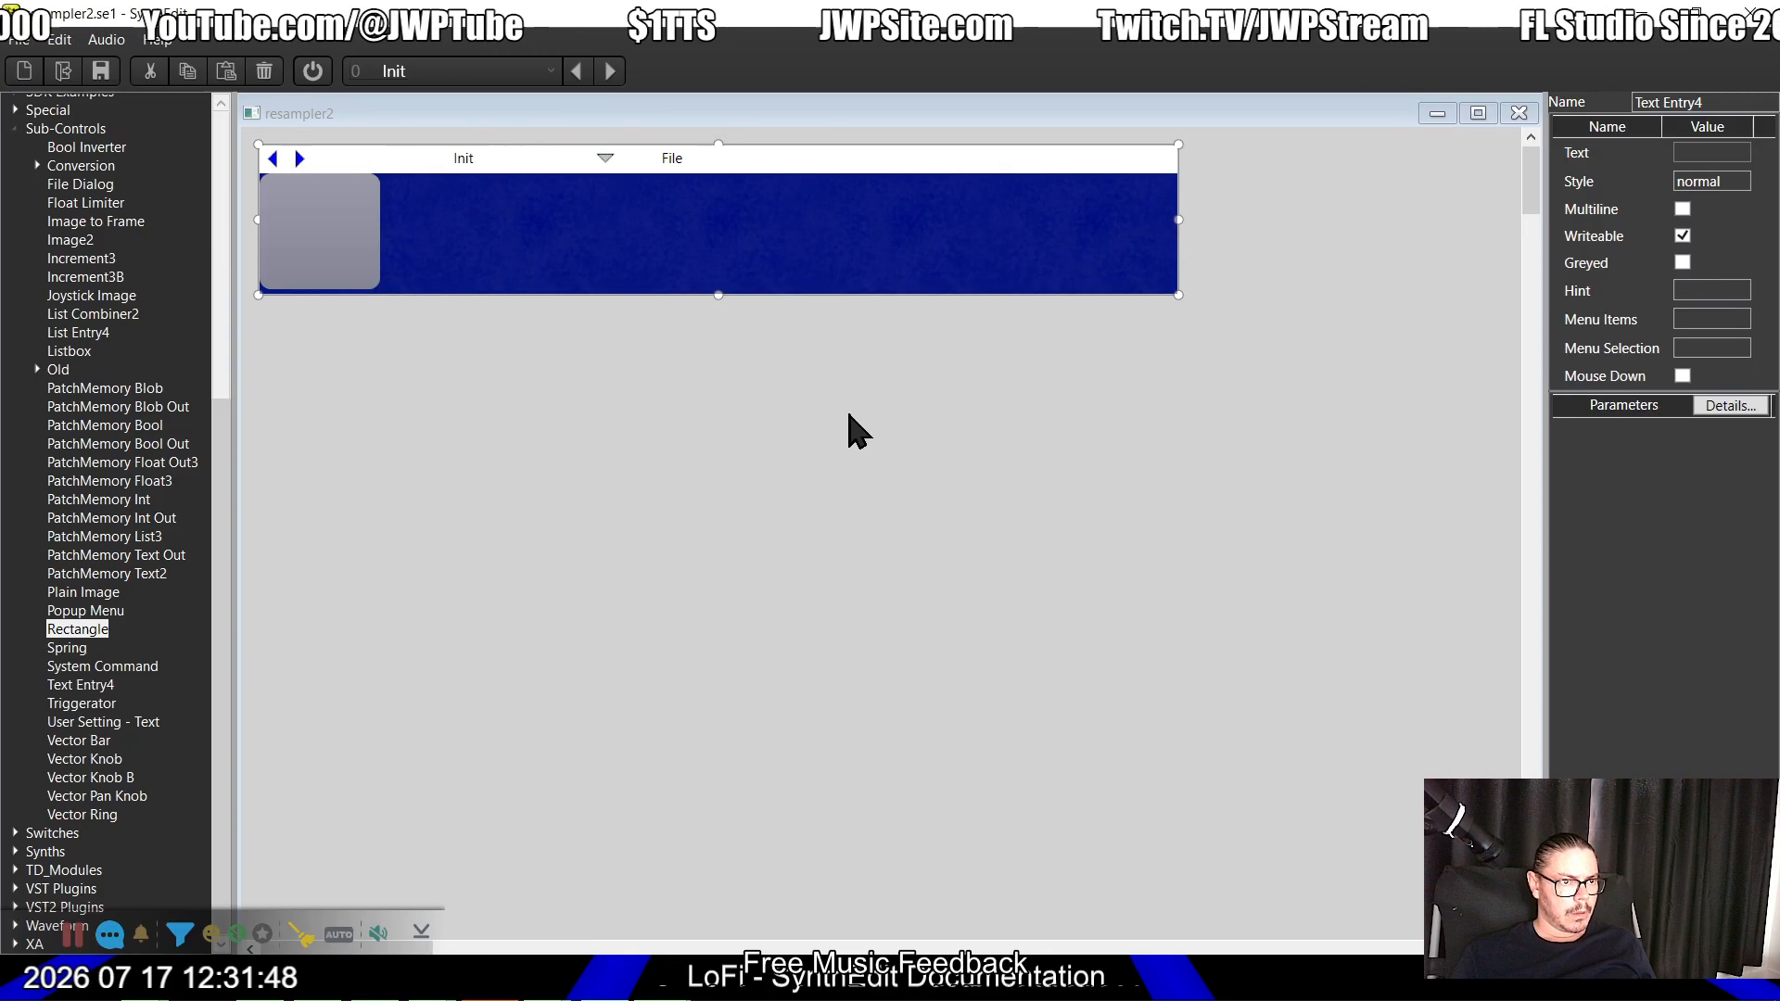
left_click_drag(739, 454, 552, 139)
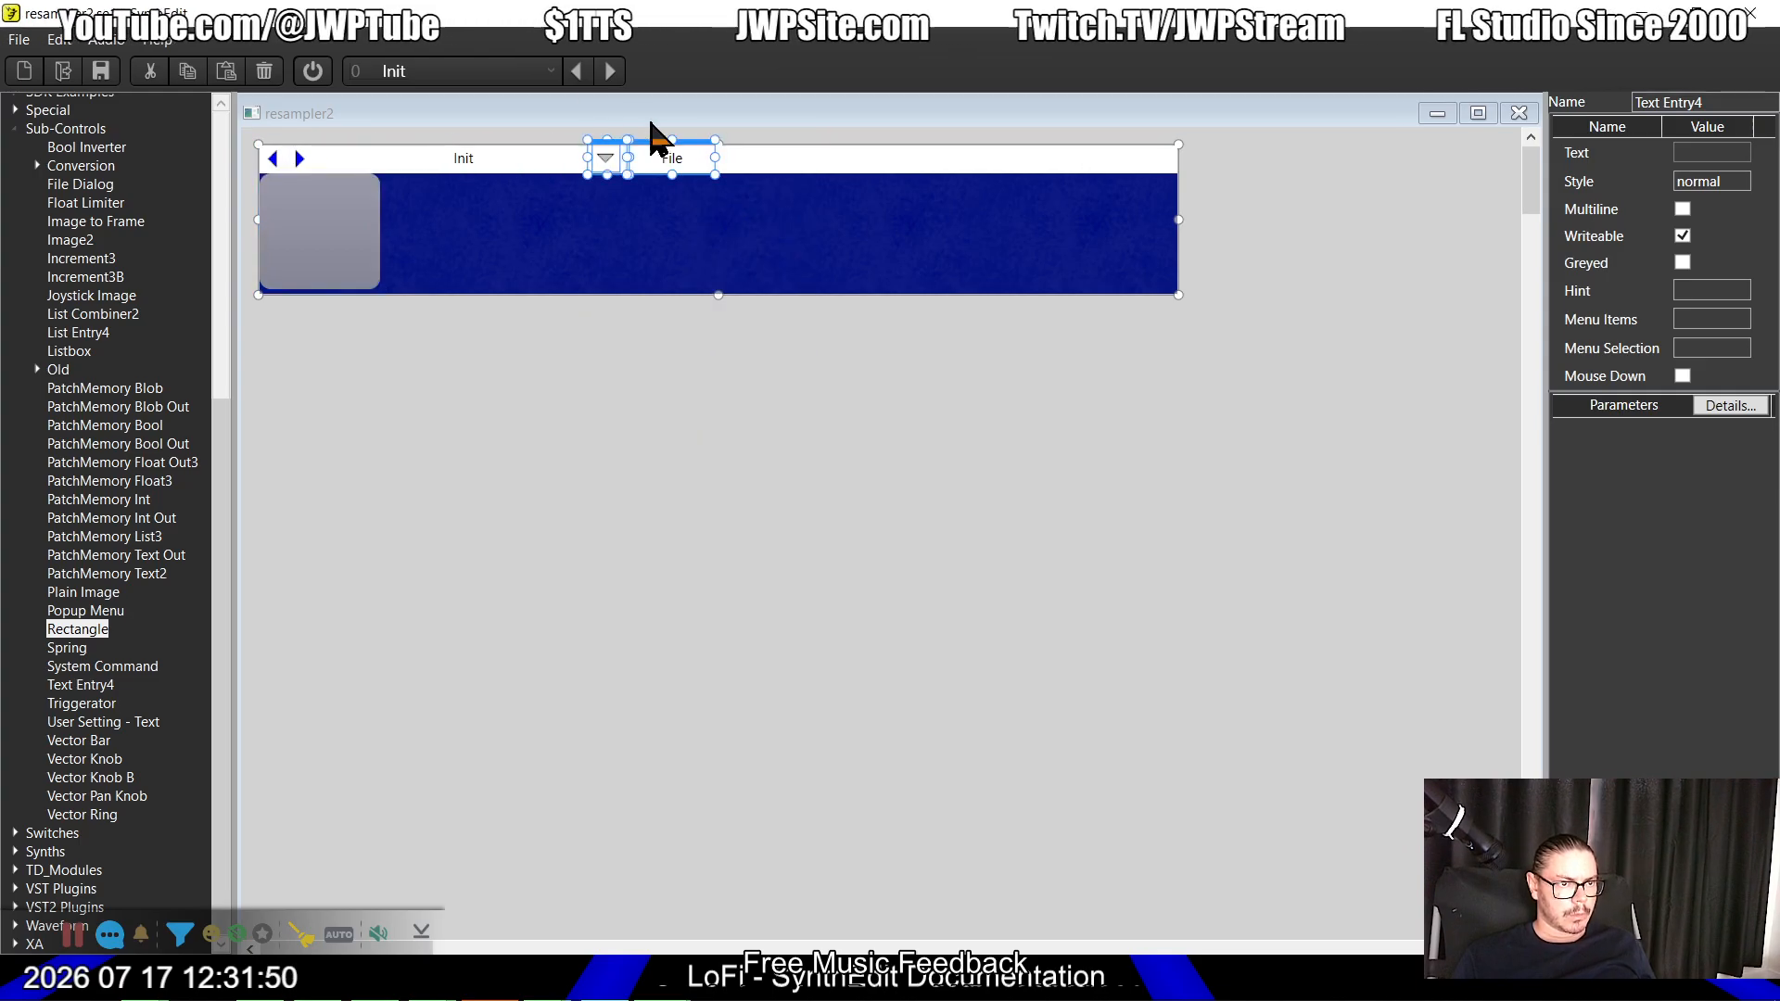
left_click_drag(695, 159, 649, 159)
left_click(779, 381)
Step: Fine-tune the dropdown arrow and File entry so they sit flush against the preset name field's right edge
key("ctrl+a")
left_click(700, 400)
scroll(544, 92, "up", 2)
left_click_drag(988, 549, 577, 130)
left_click_drag(748, 159, 766, 159)
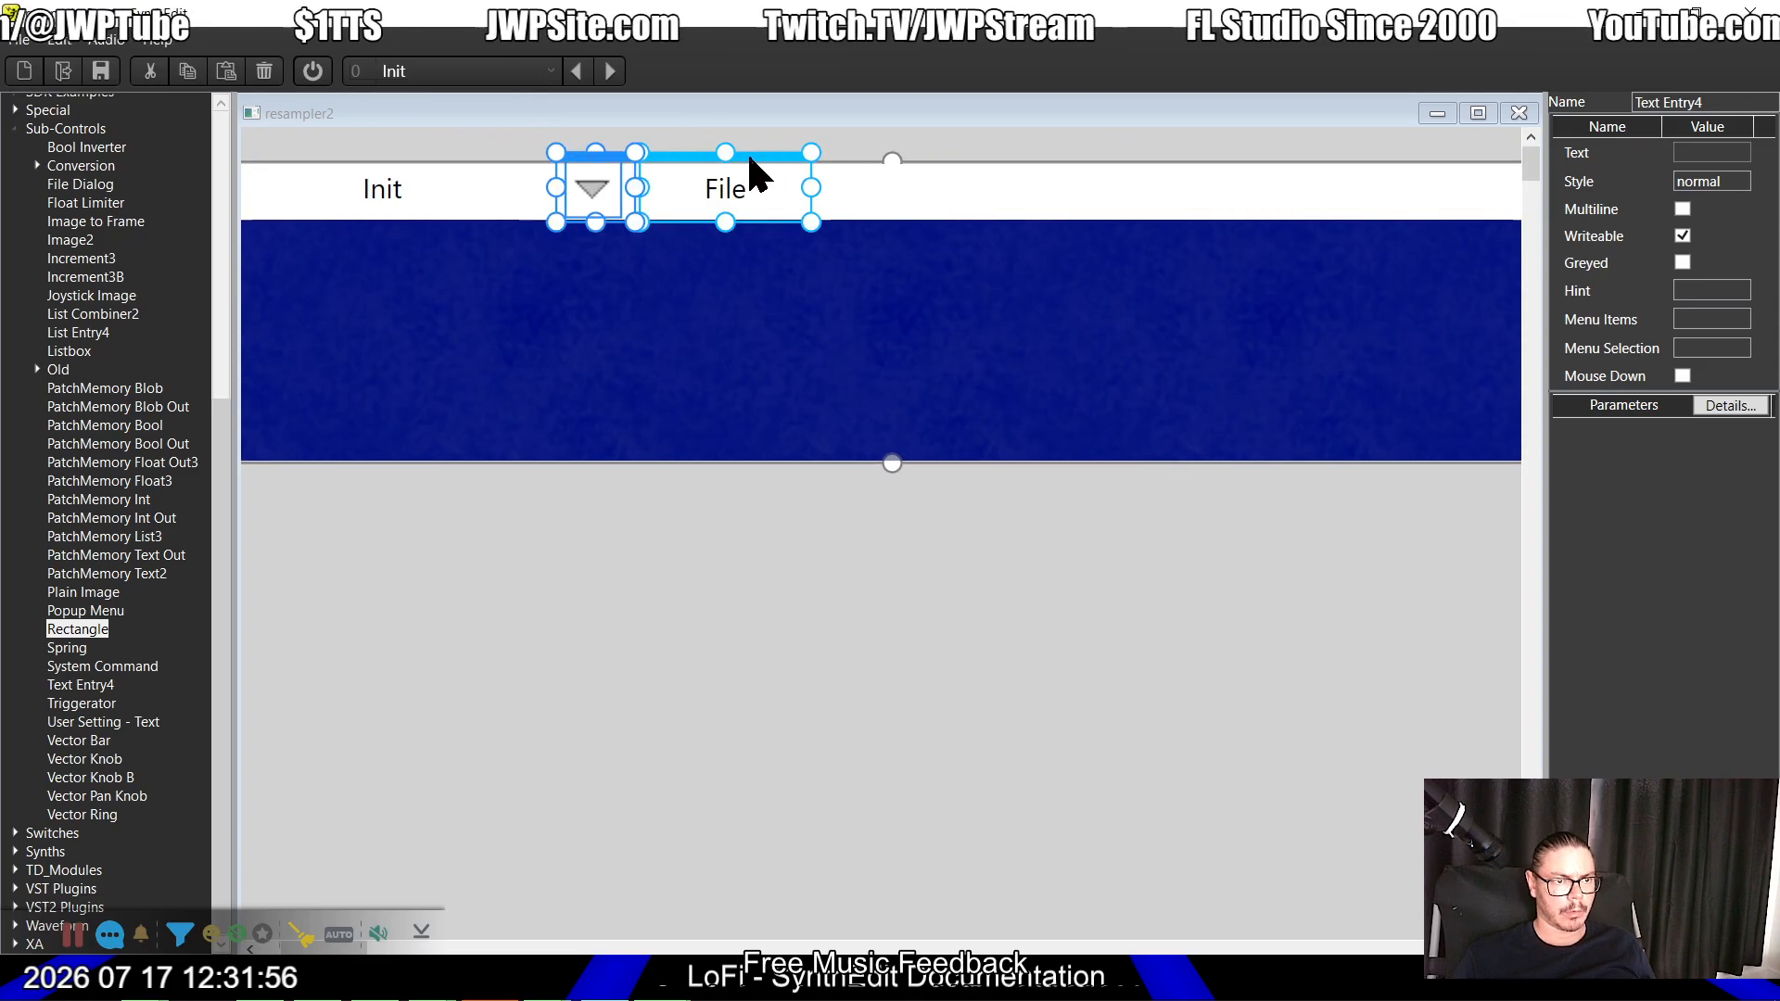
left_click(828, 642)
left_click_drag(1014, 618, 158, 70)
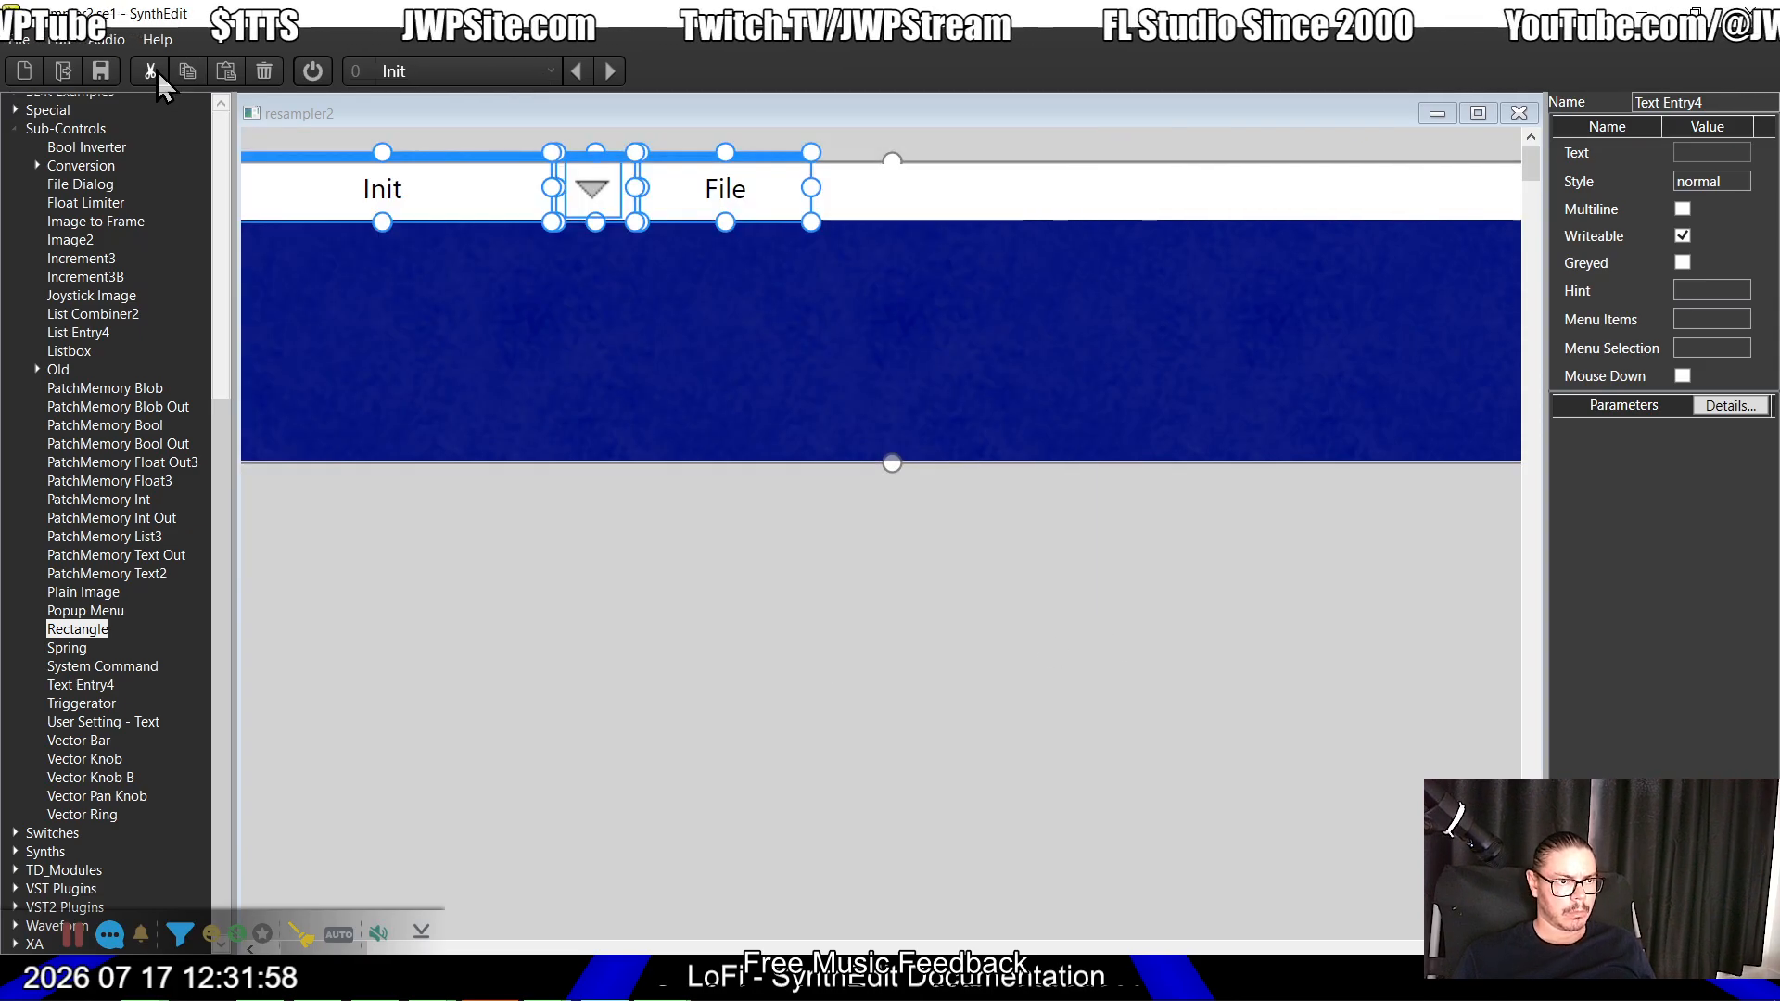
left_click(690, 561)
scroll(690, 561, "down", 2)
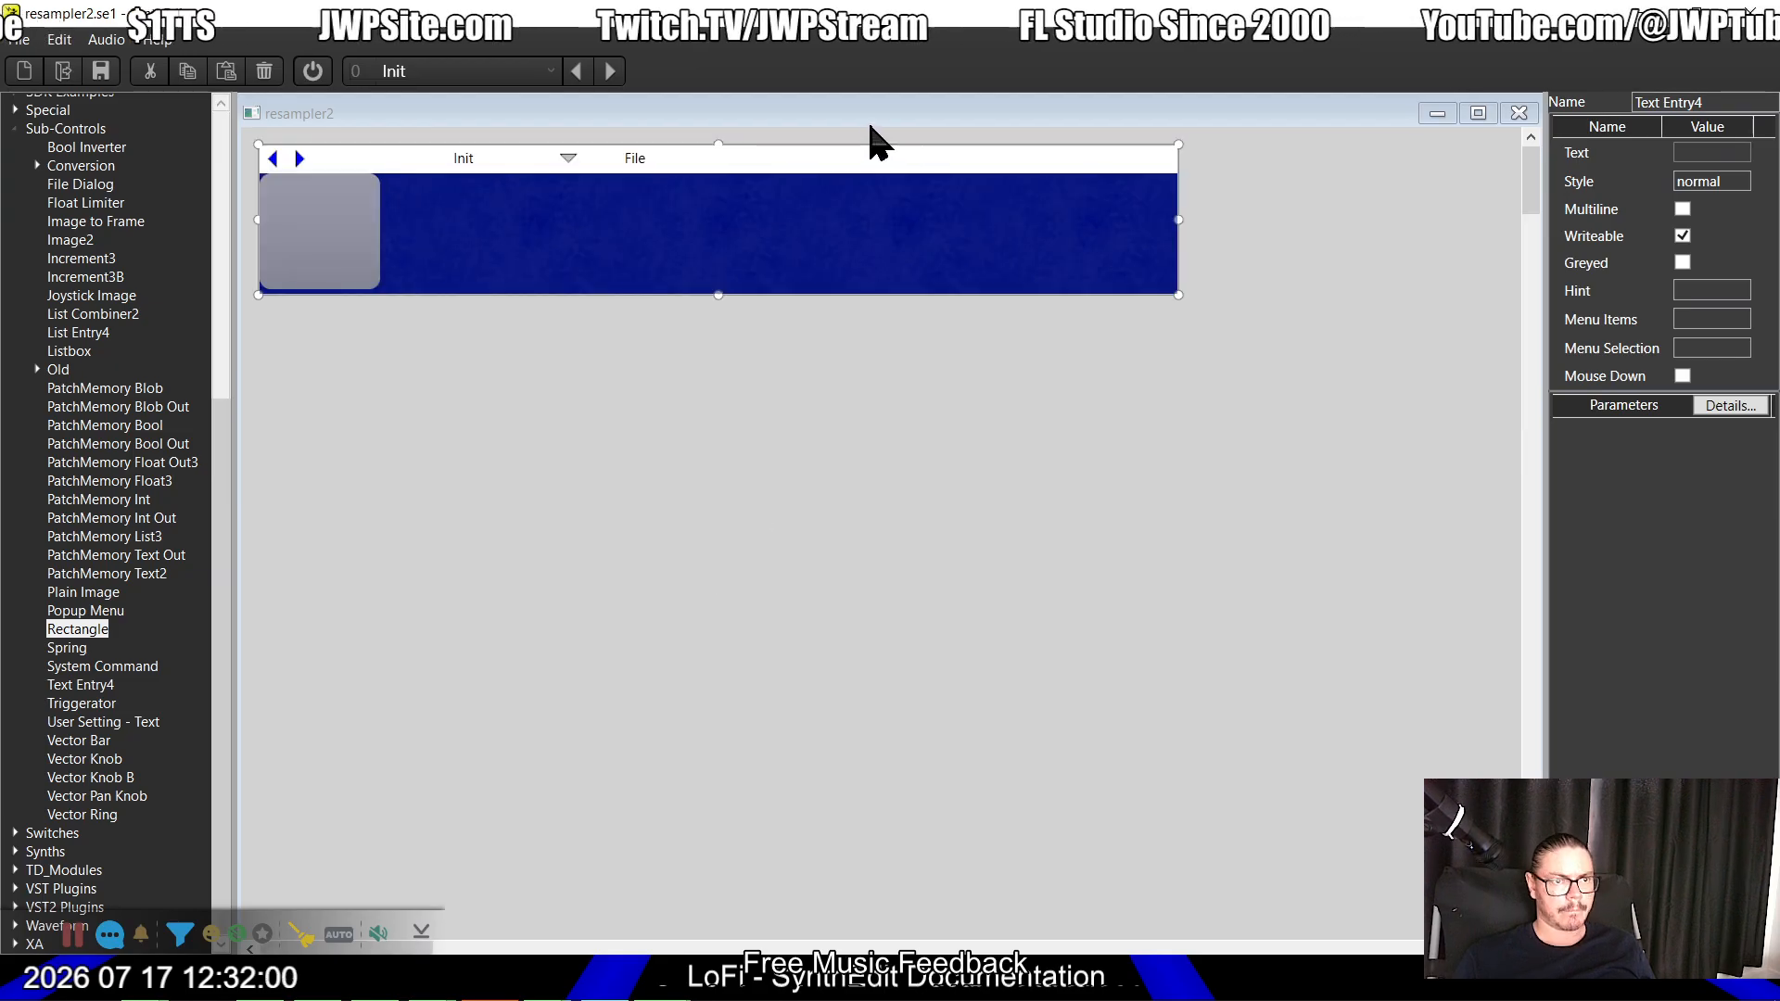
Step: Shorten the white header rectangle so its right edge ends close to the File entry
left_click(872, 151)
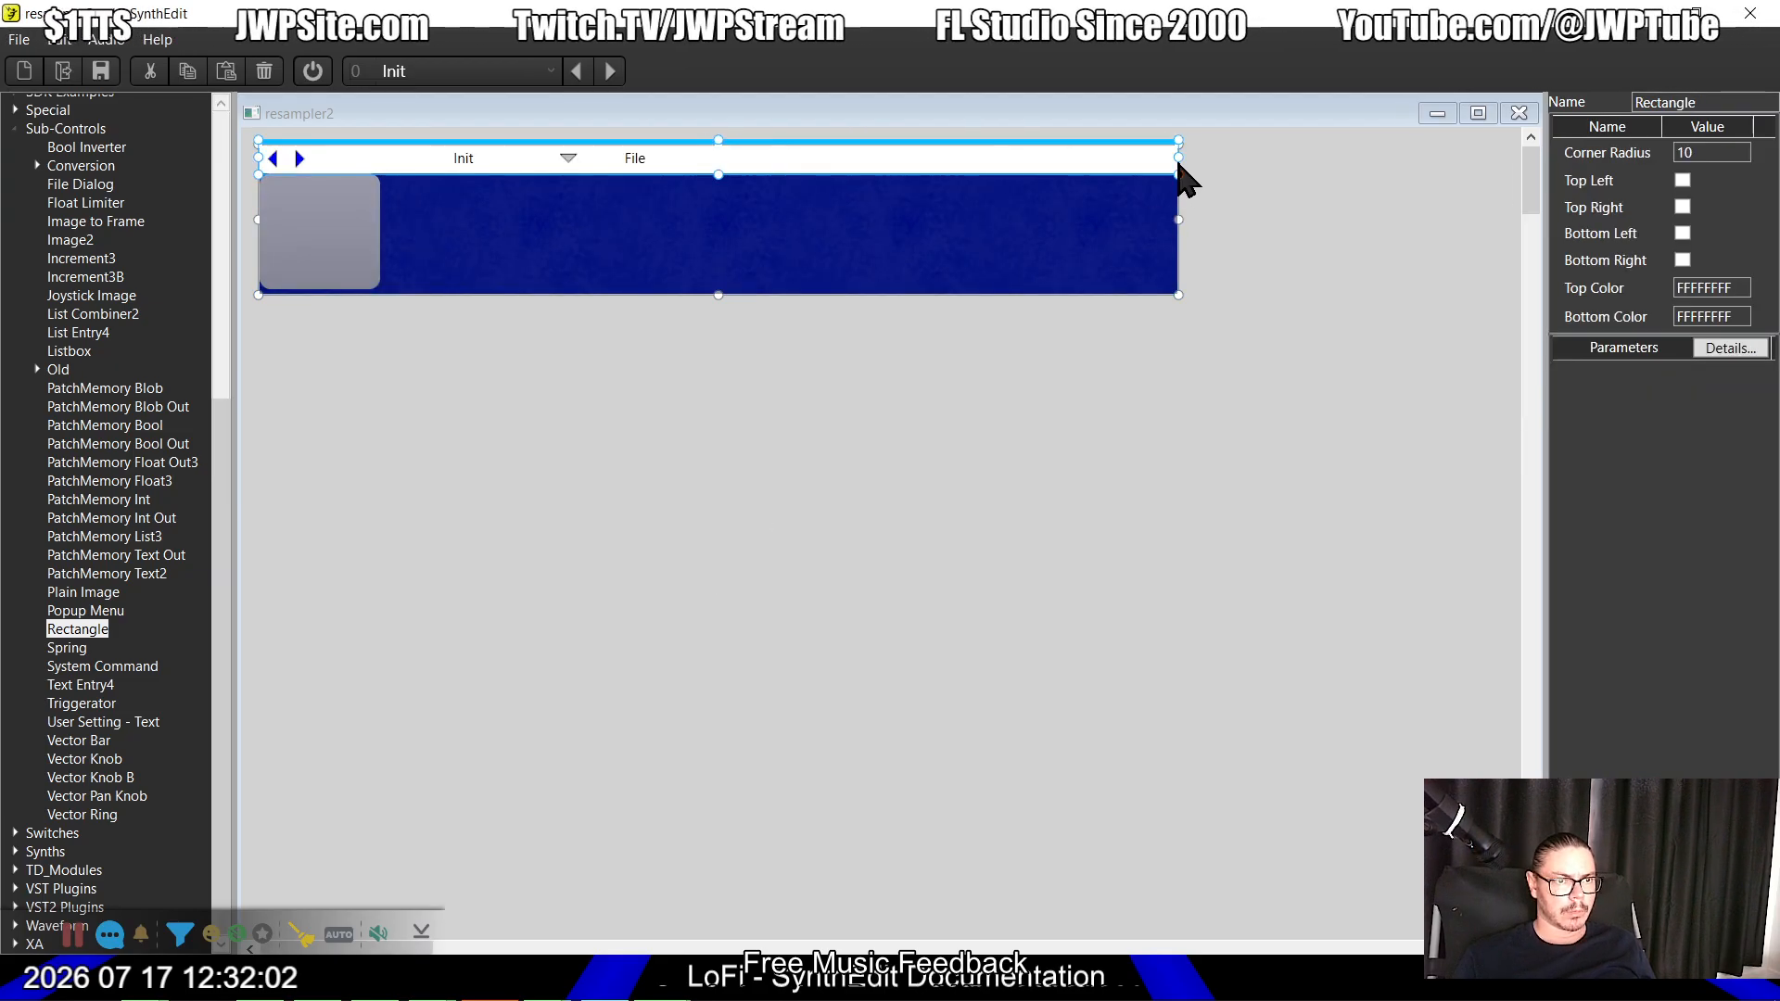
left_click_drag(1179, 172, 697, 175)
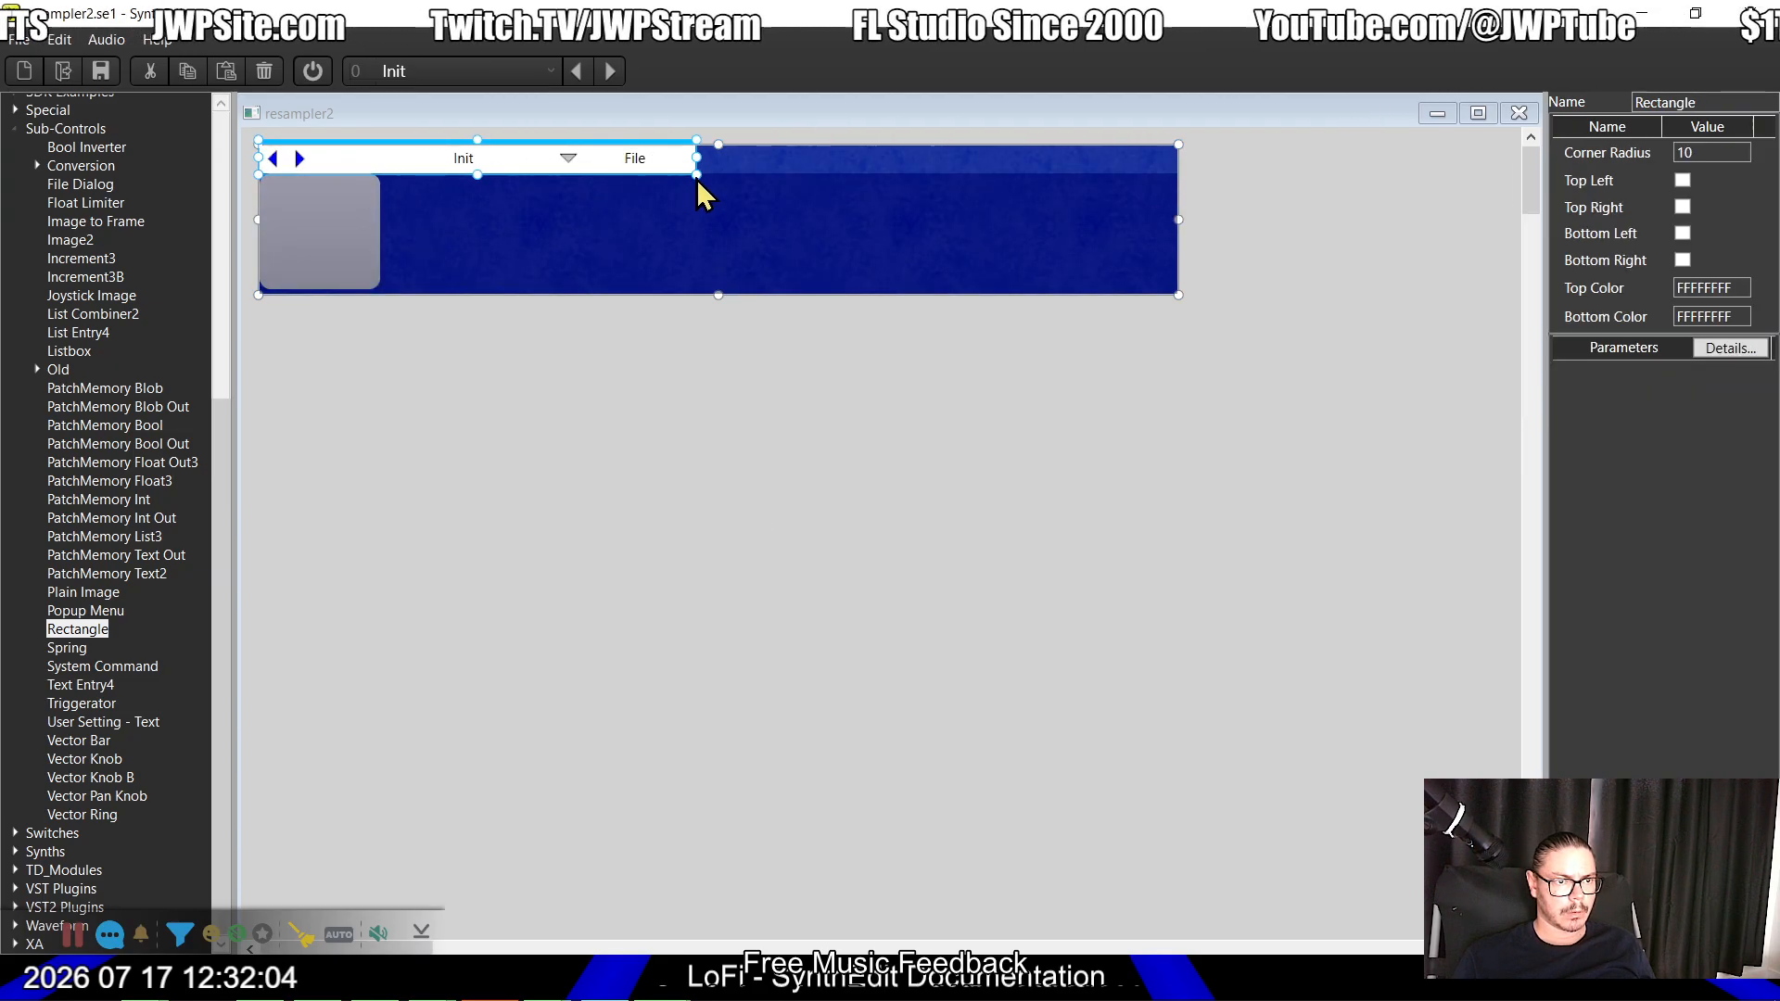
left_click_drag(801, 406, 16, 46)
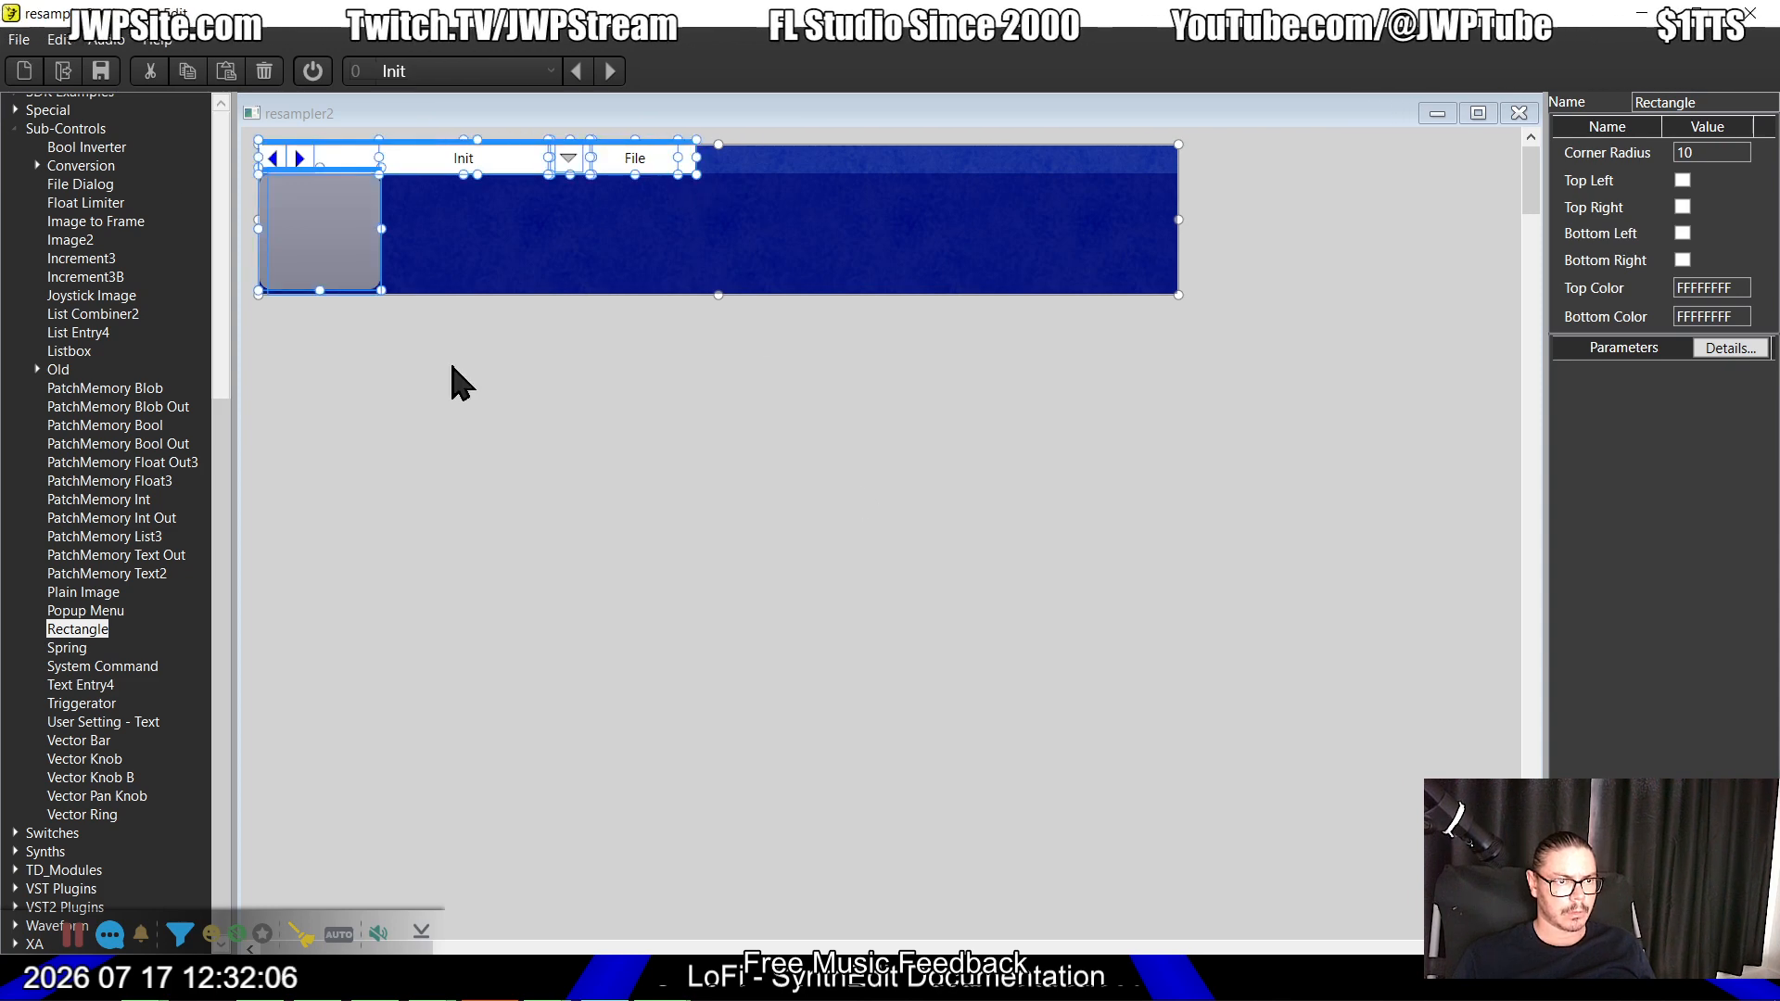
scroll(451, 366, "up", 1)
scroll(879, 568, "up", 1)
left_click(879, 569)
left_click(753, 176)
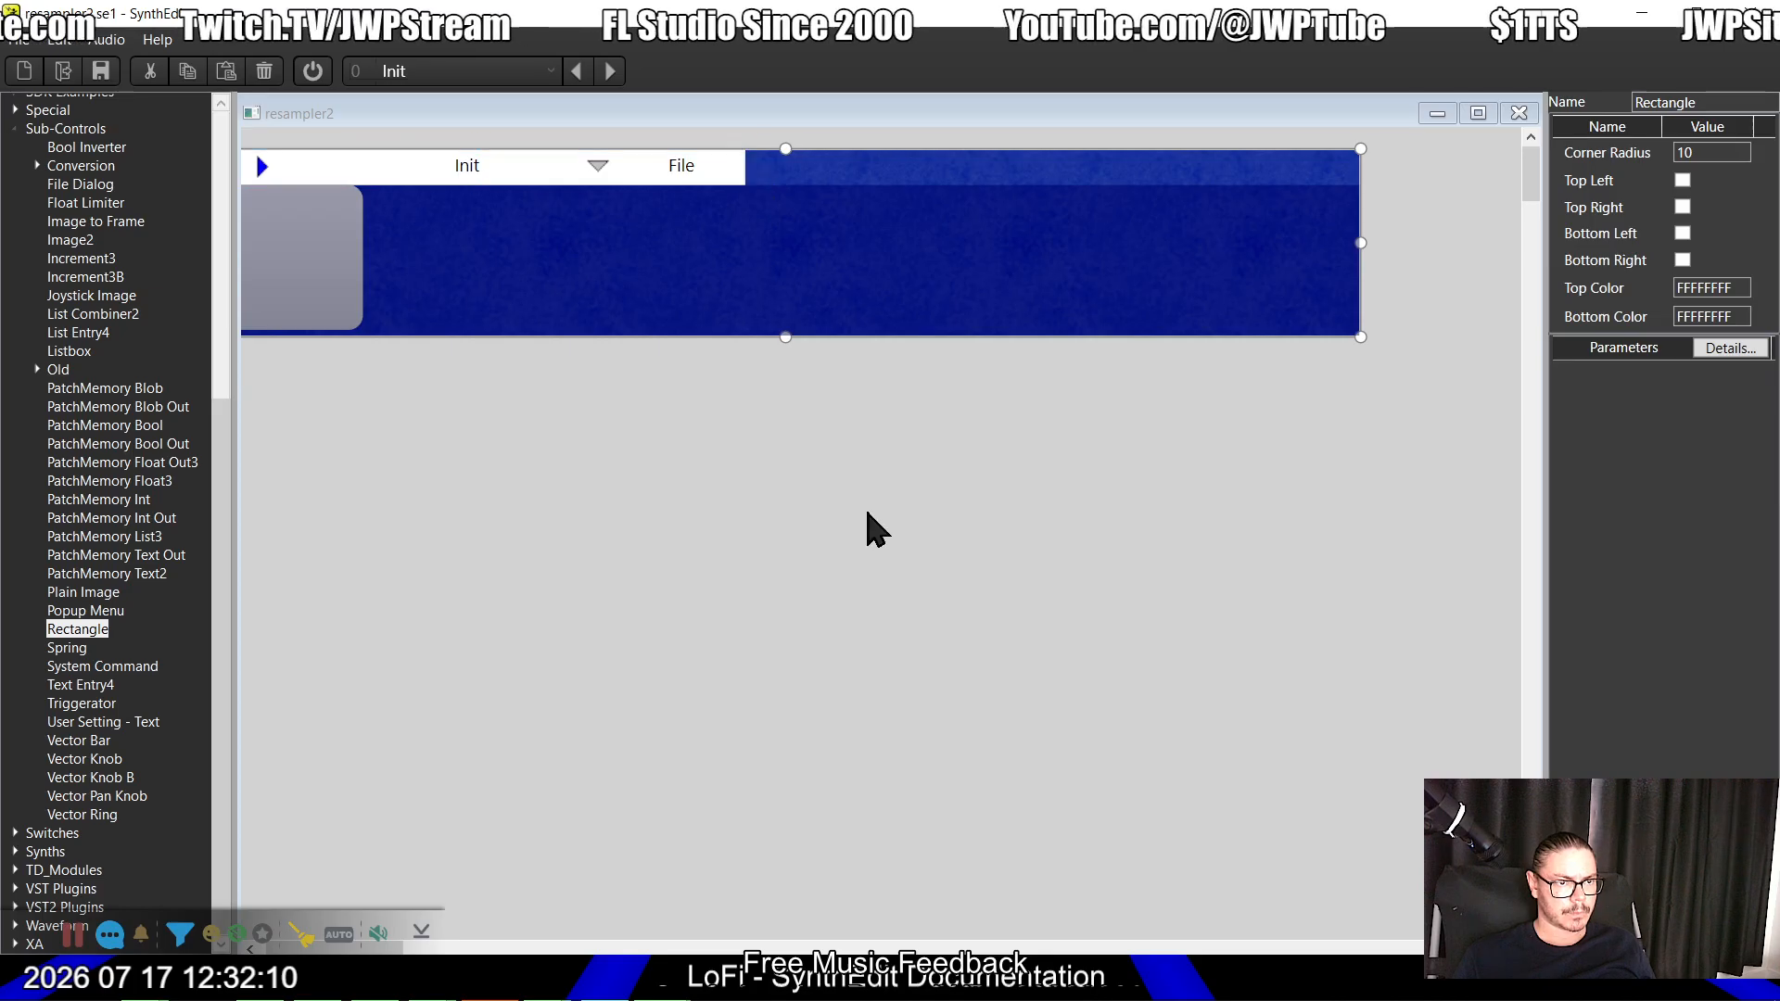
left_click(409, 248)
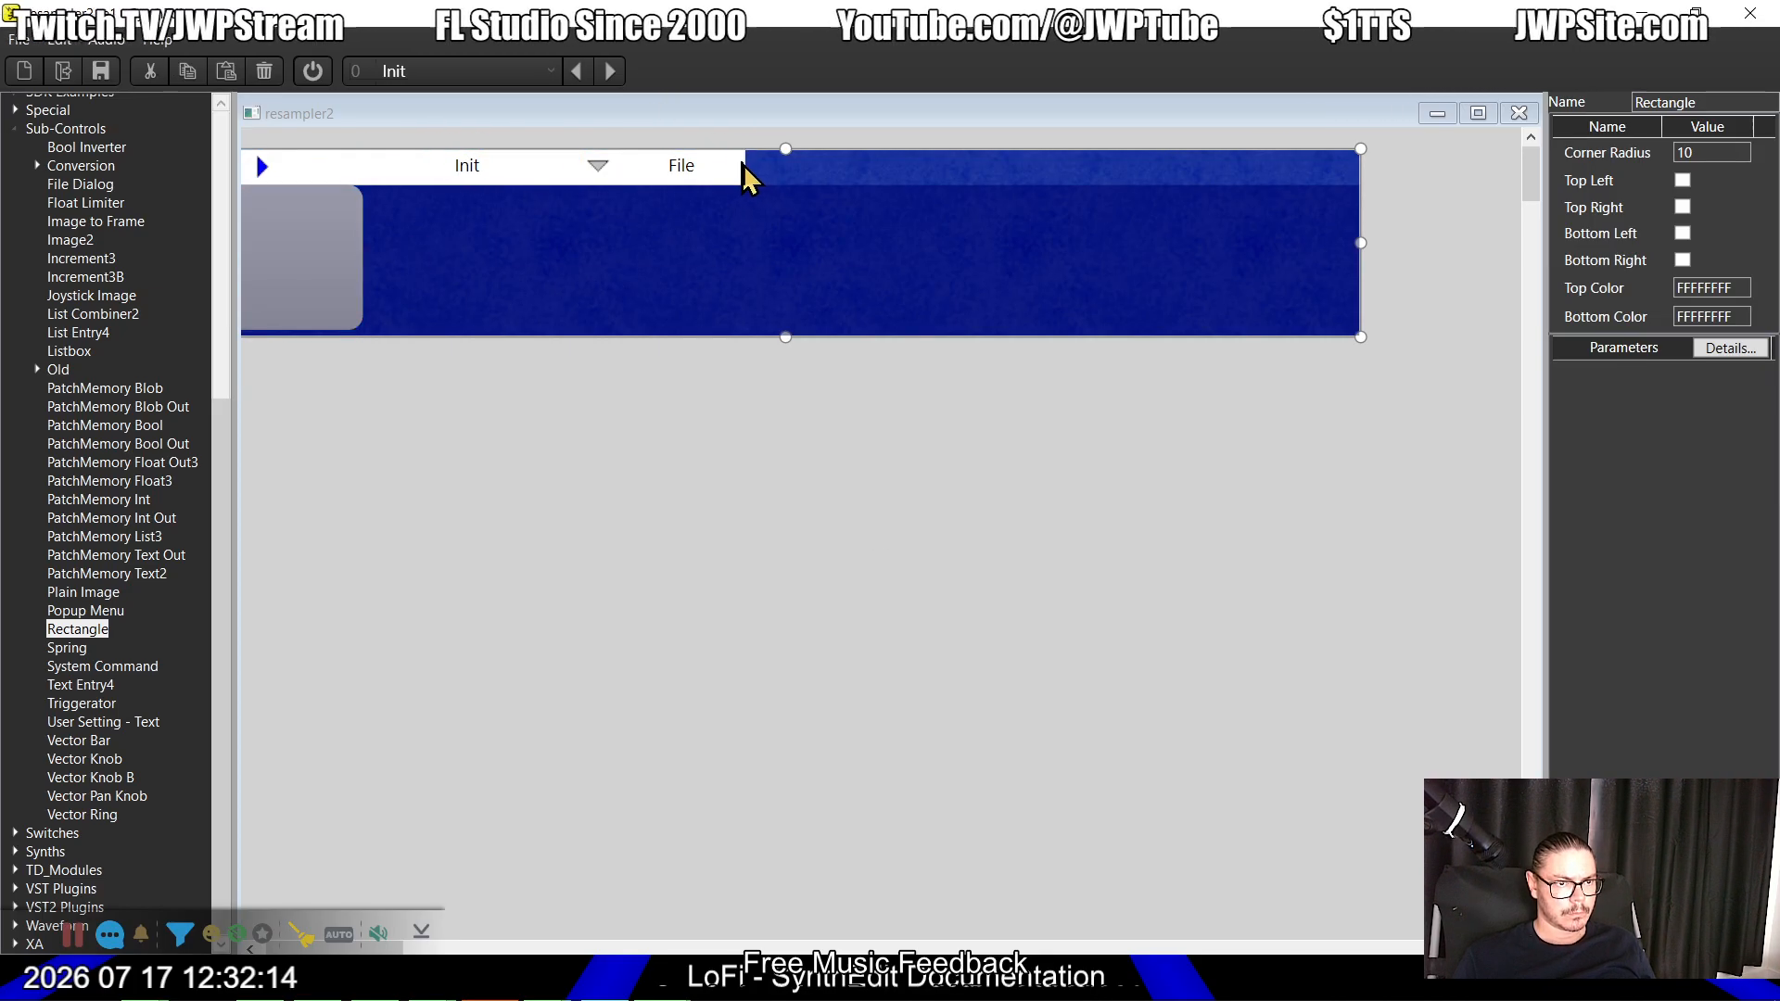
left_click_drag(967, 527, 259, 4)
left_click(793, 638)
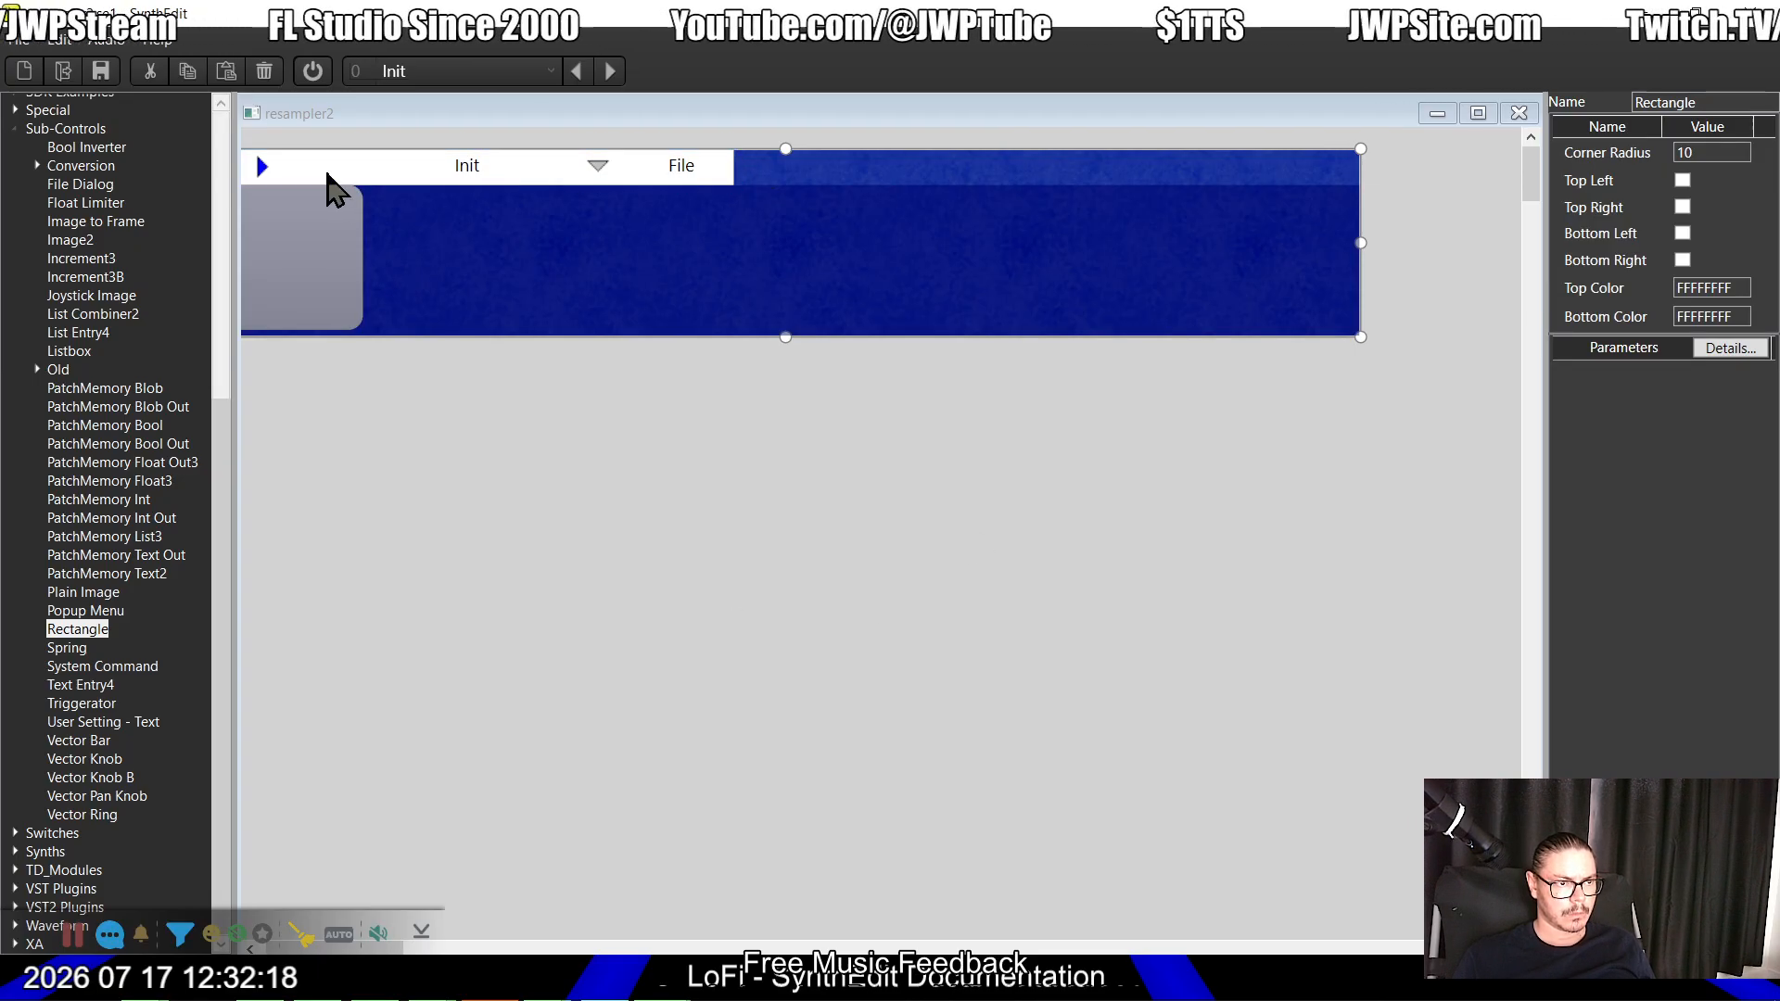
Step: Shorten the dark blue rectangle and the textured background to the same width as the white header
left_click(1045, 259)
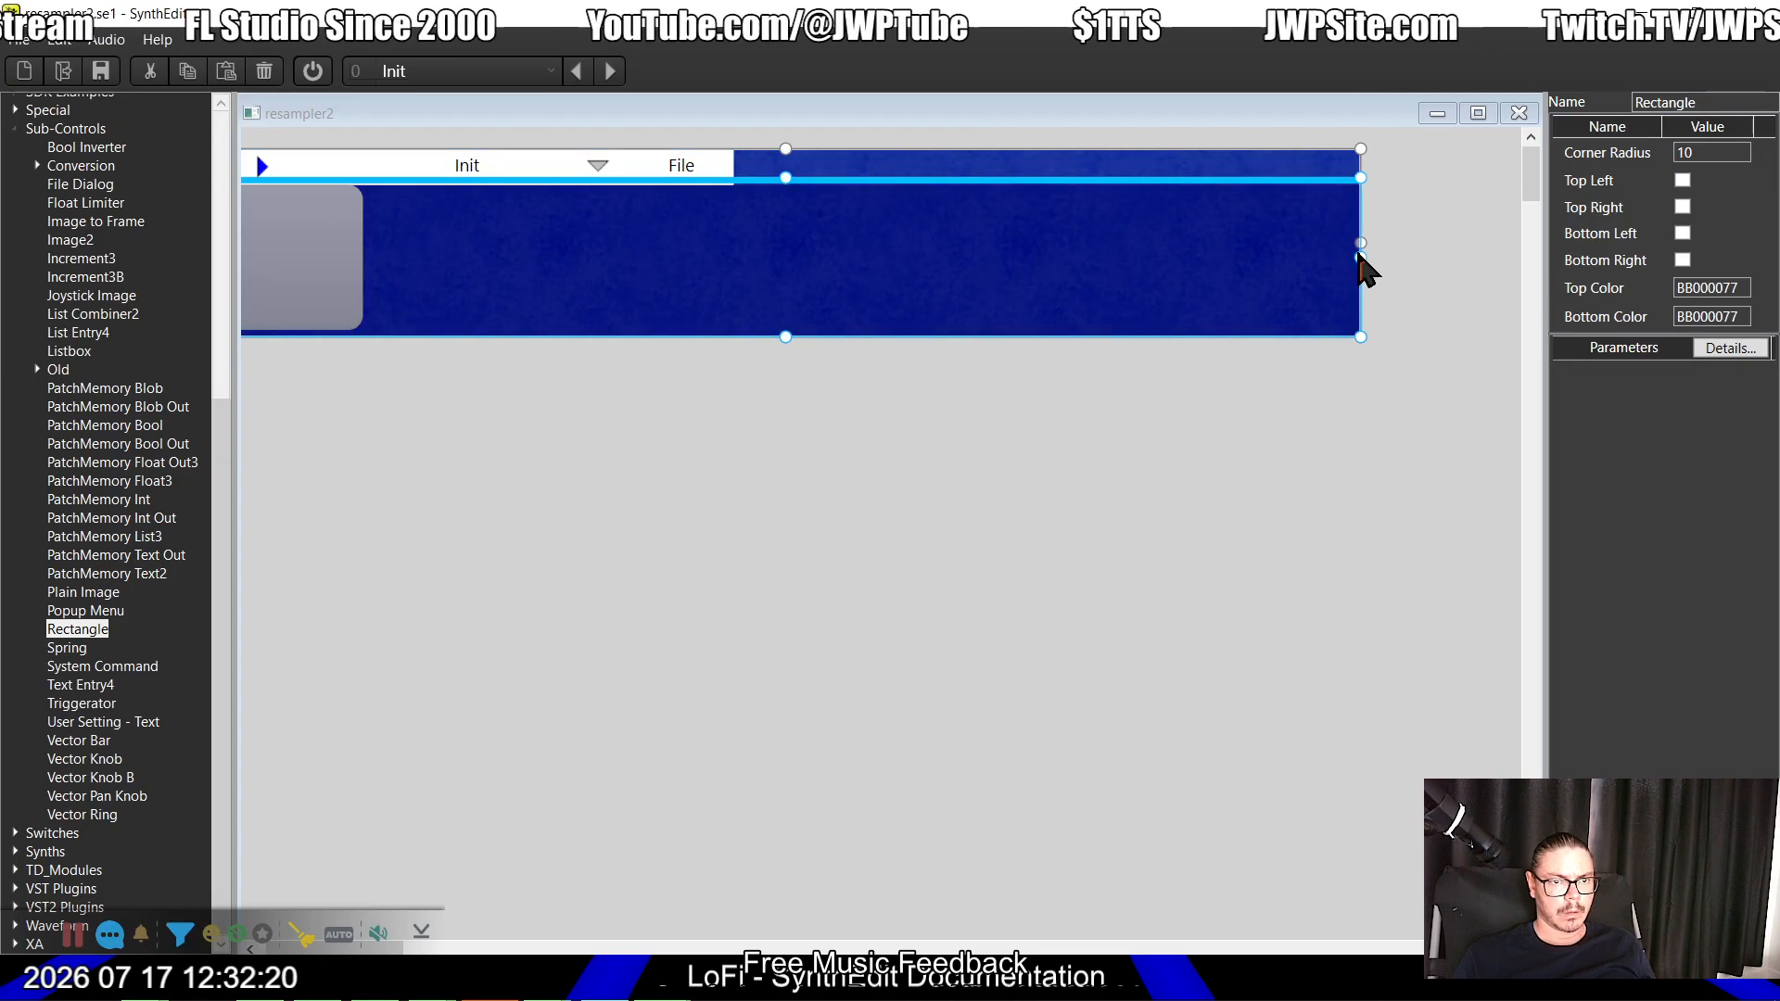
left_click_drag(1363, 256, 740, 248)
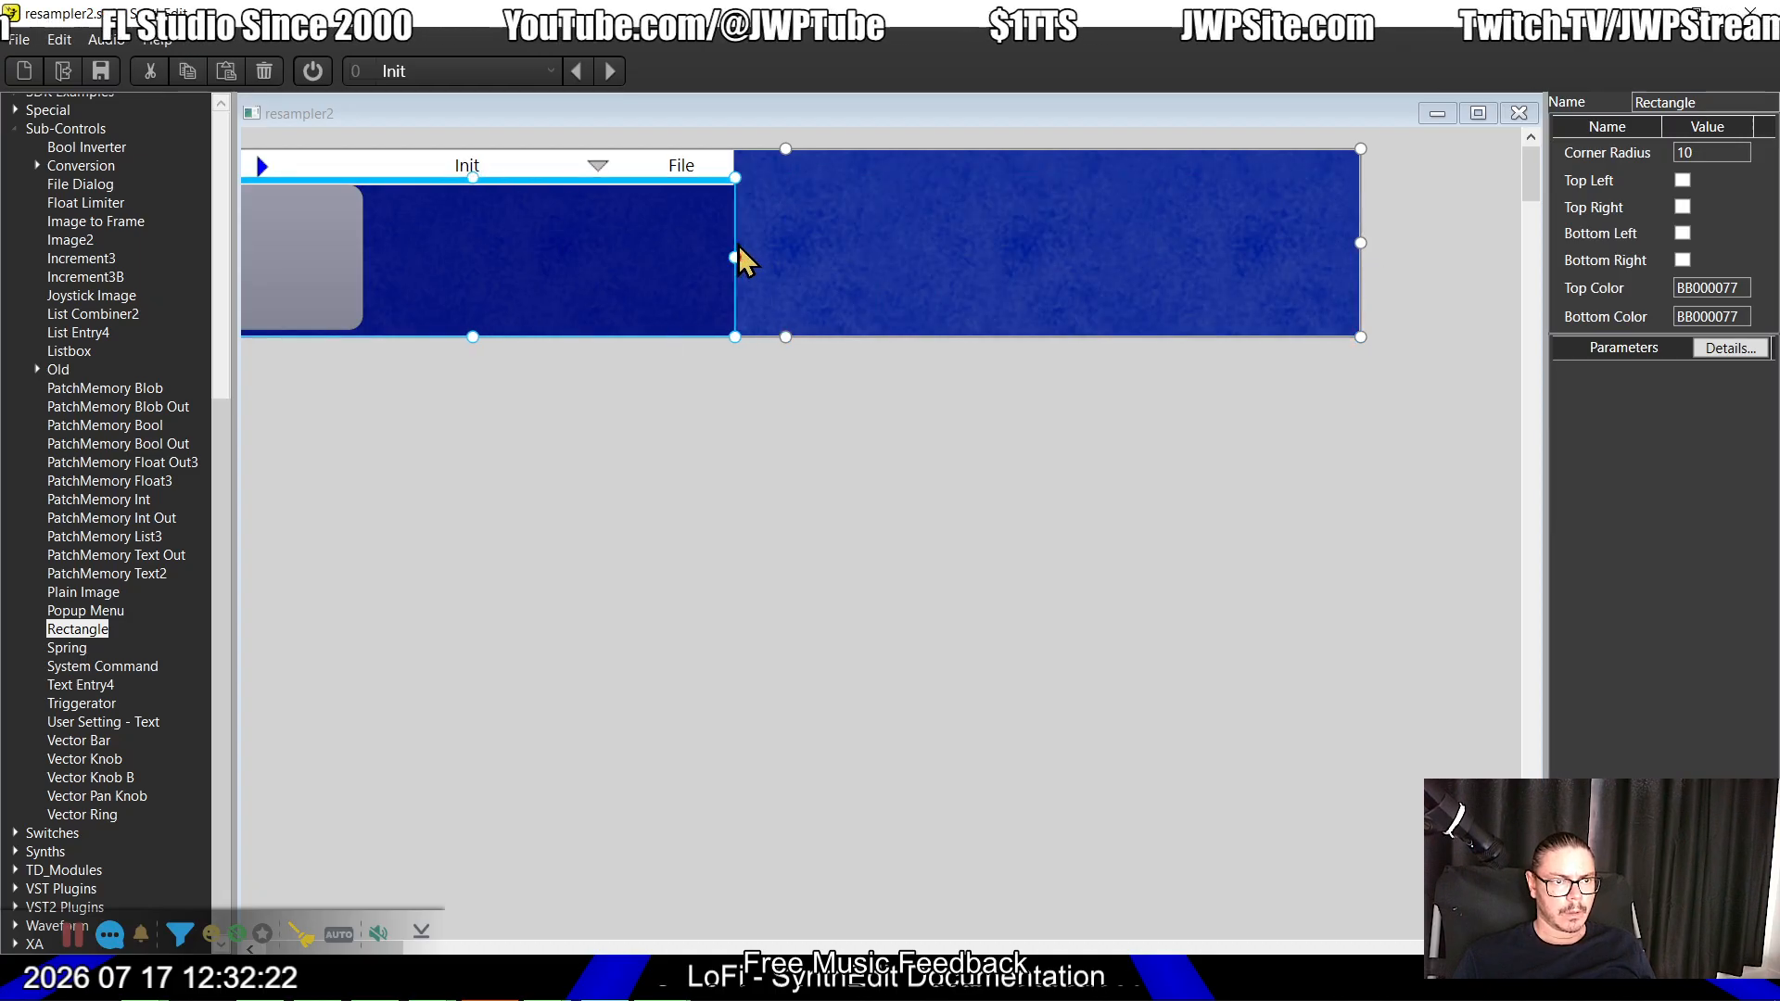
left_click_drag(1363, 258, 736, 251)
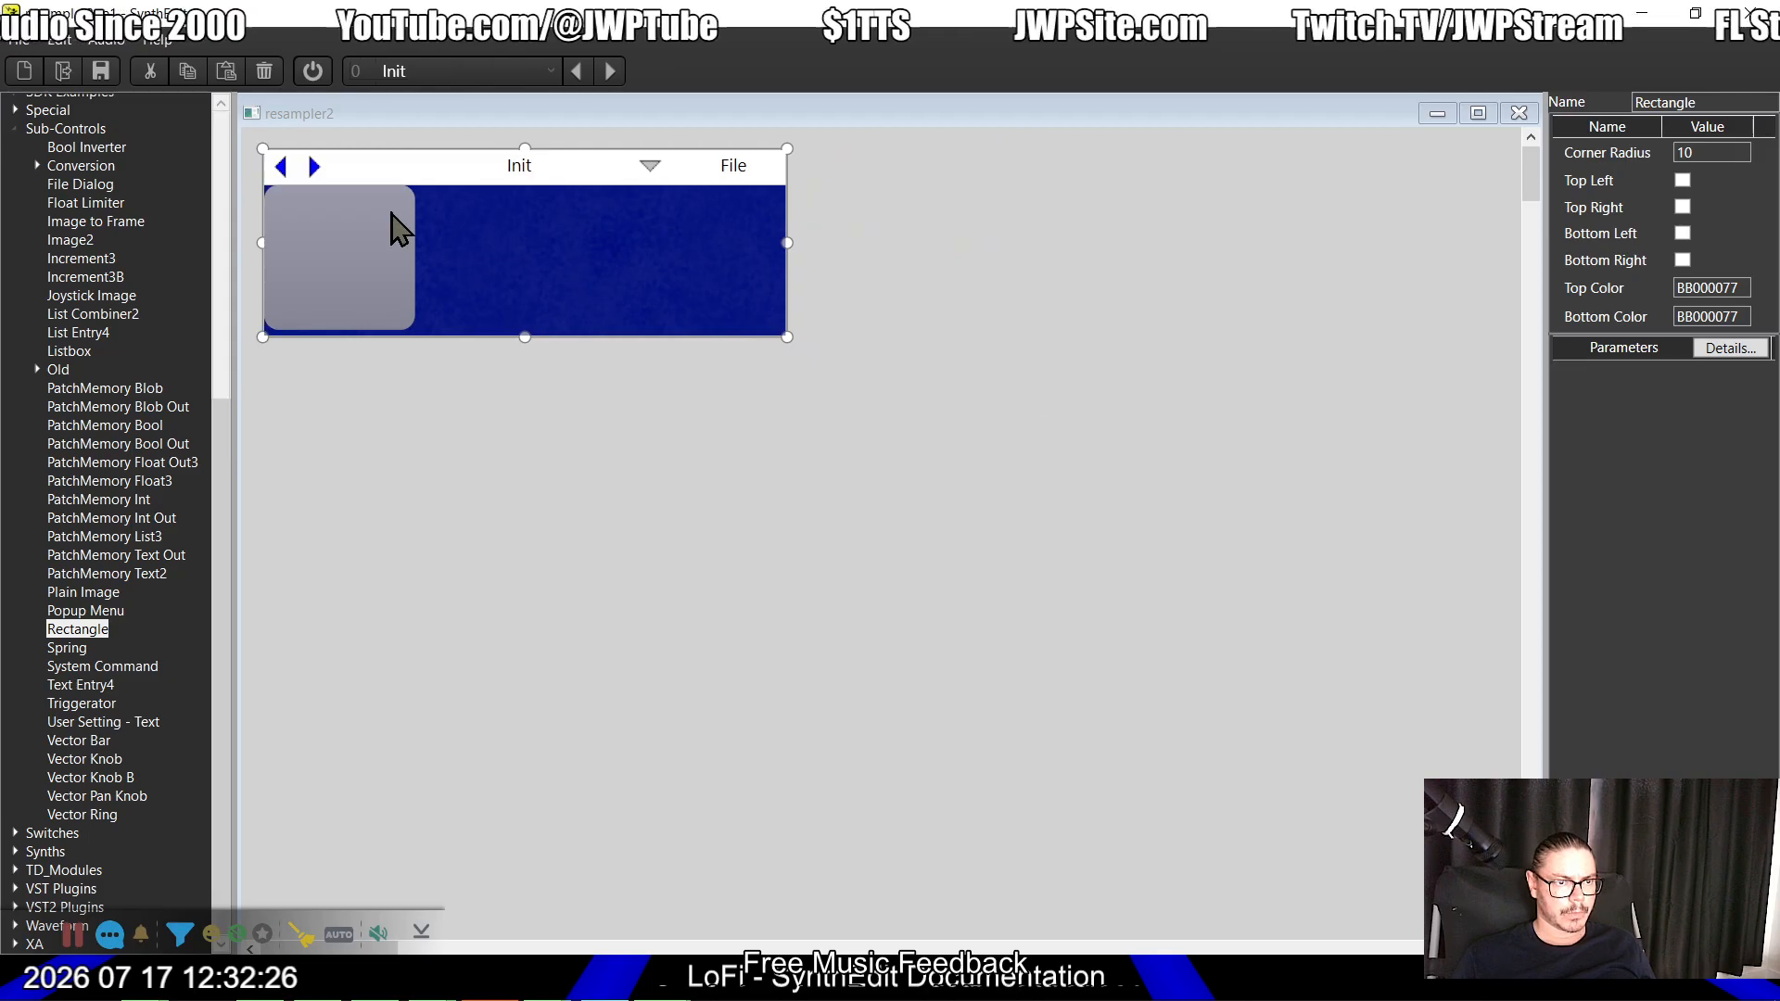
Step: Delete the grey spacer rectangle and centre the Frequency knob in the blue area beneath the preset name
left_click(364, 255)
key("Delete")
left_click_drag(554, 481, 248, 141)
left_click(414, 230)
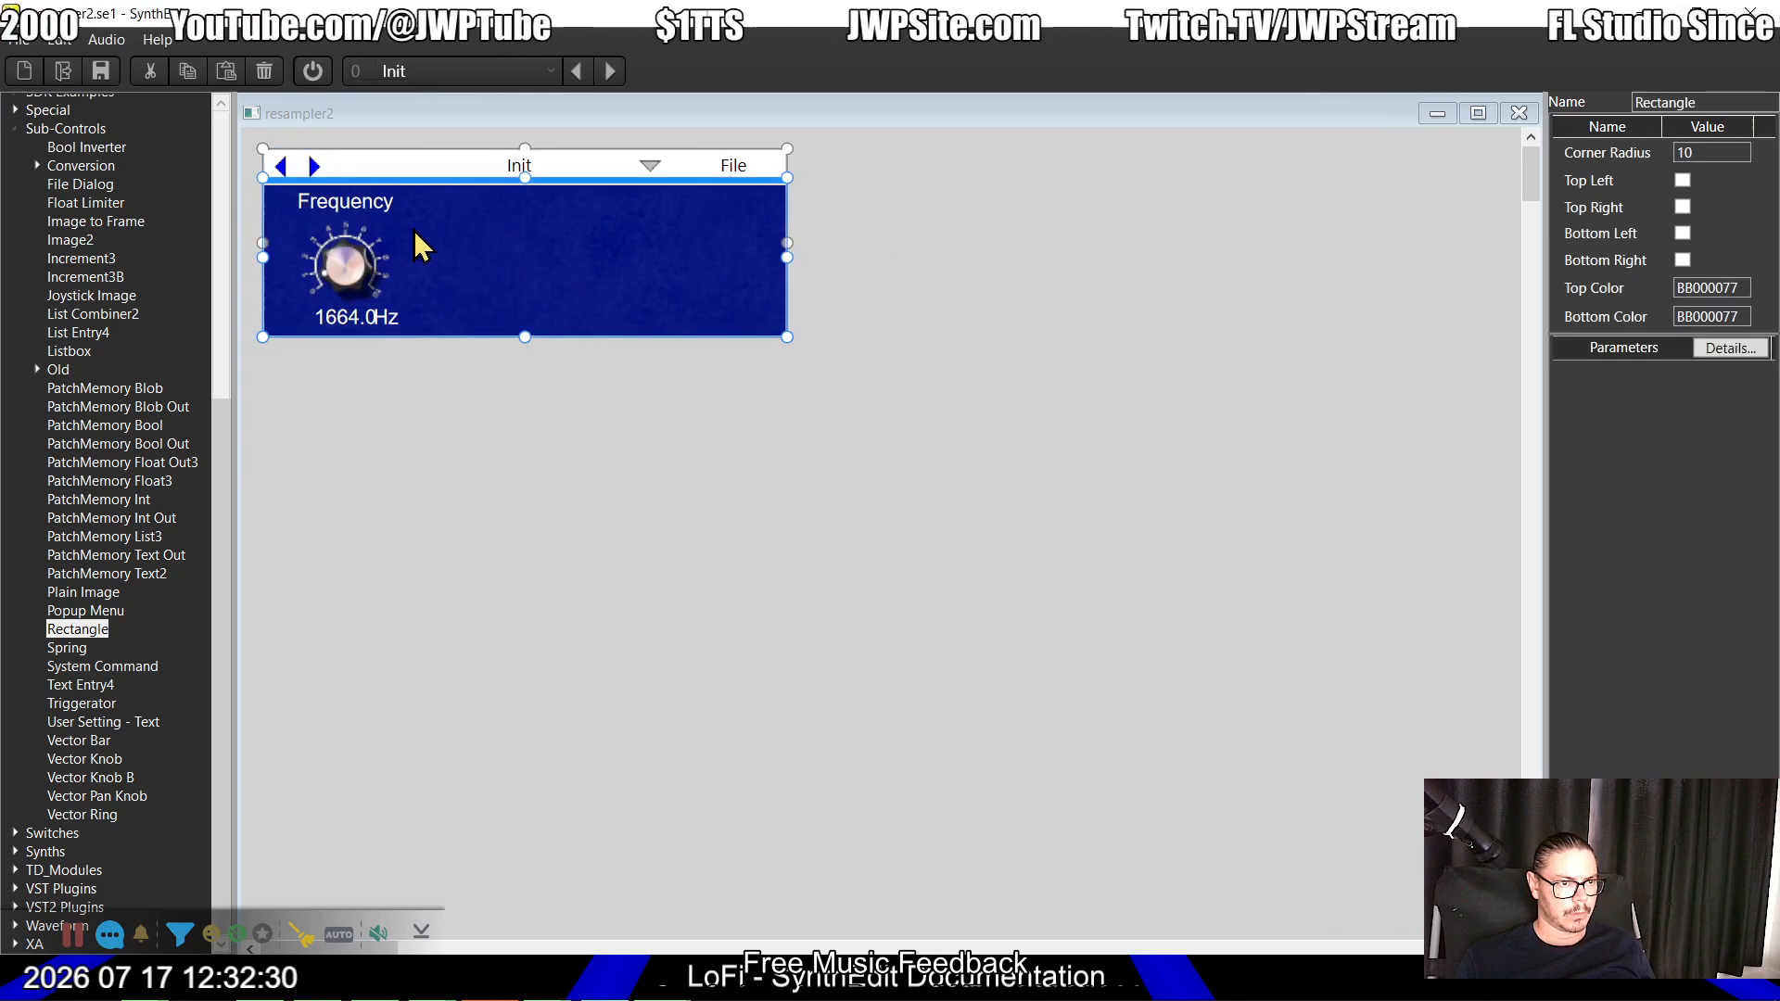
left_click(371, 188)
left_click_drag(366, 183, 544, 180)
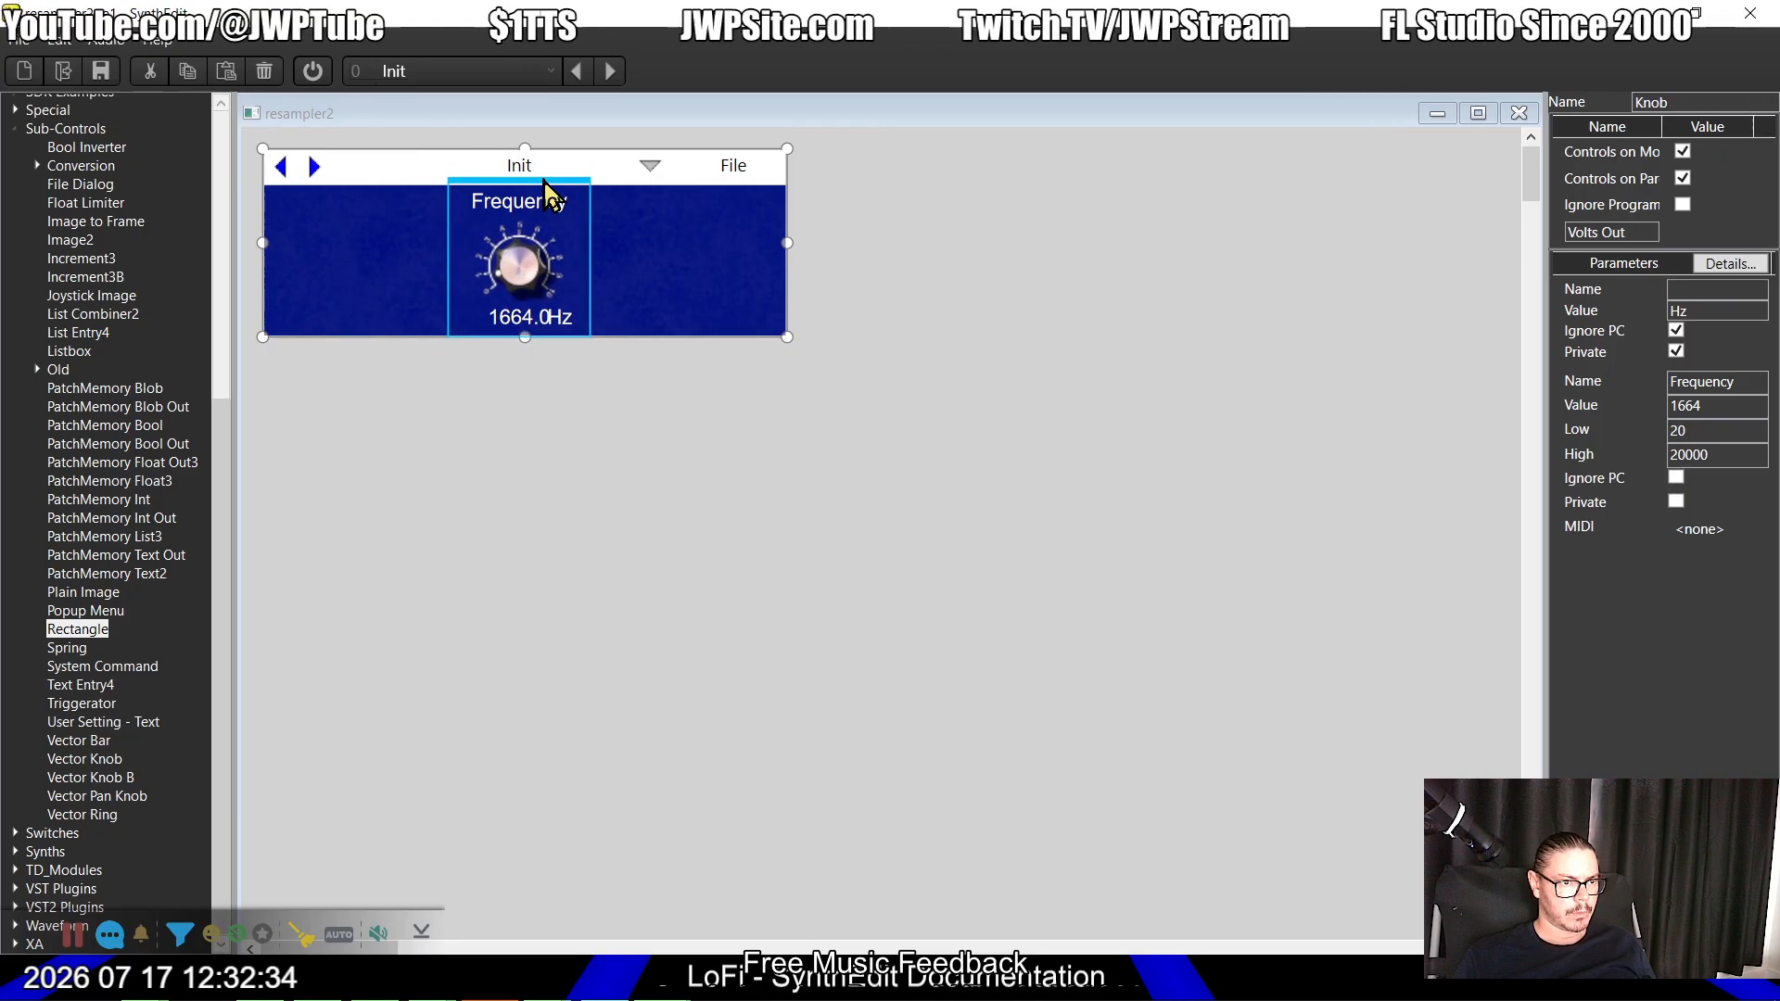
scroll(690, 481, "down", 1)
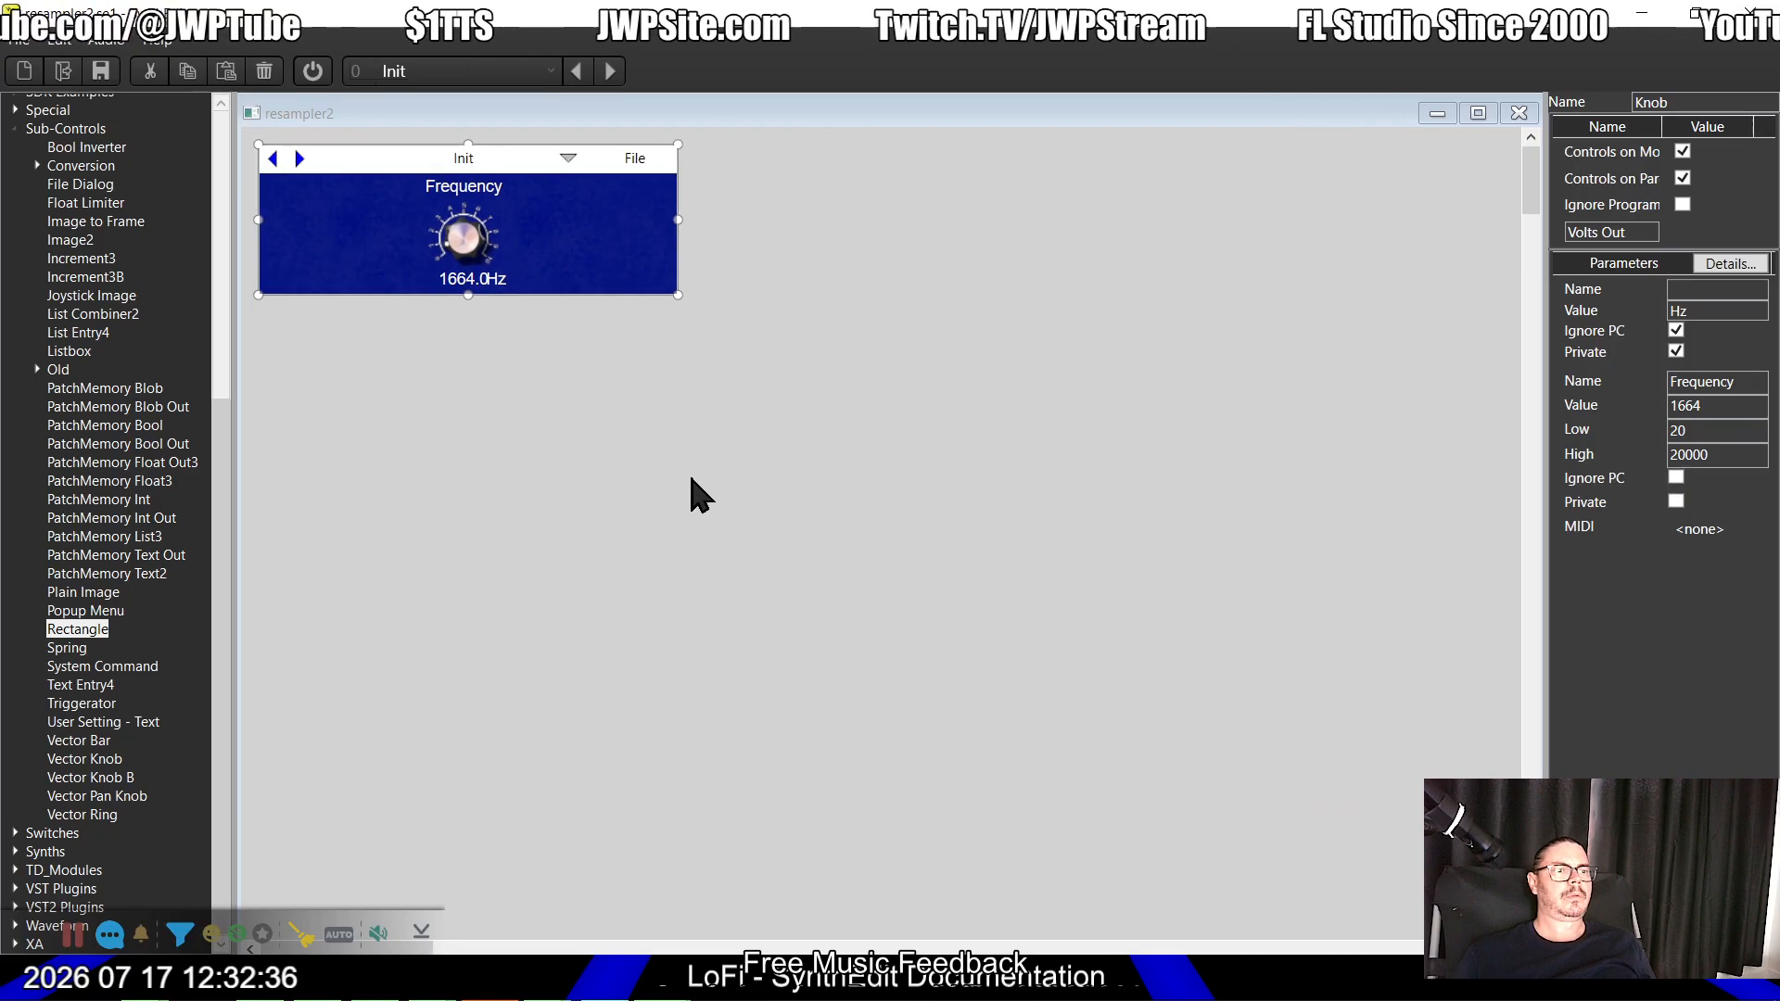
Step: Turn the Frequency knob up and down through its range to test it, leaving it at 20 Hz
scroll(691, 479, "down", 3)
scroll(327, 197, "up", 3)
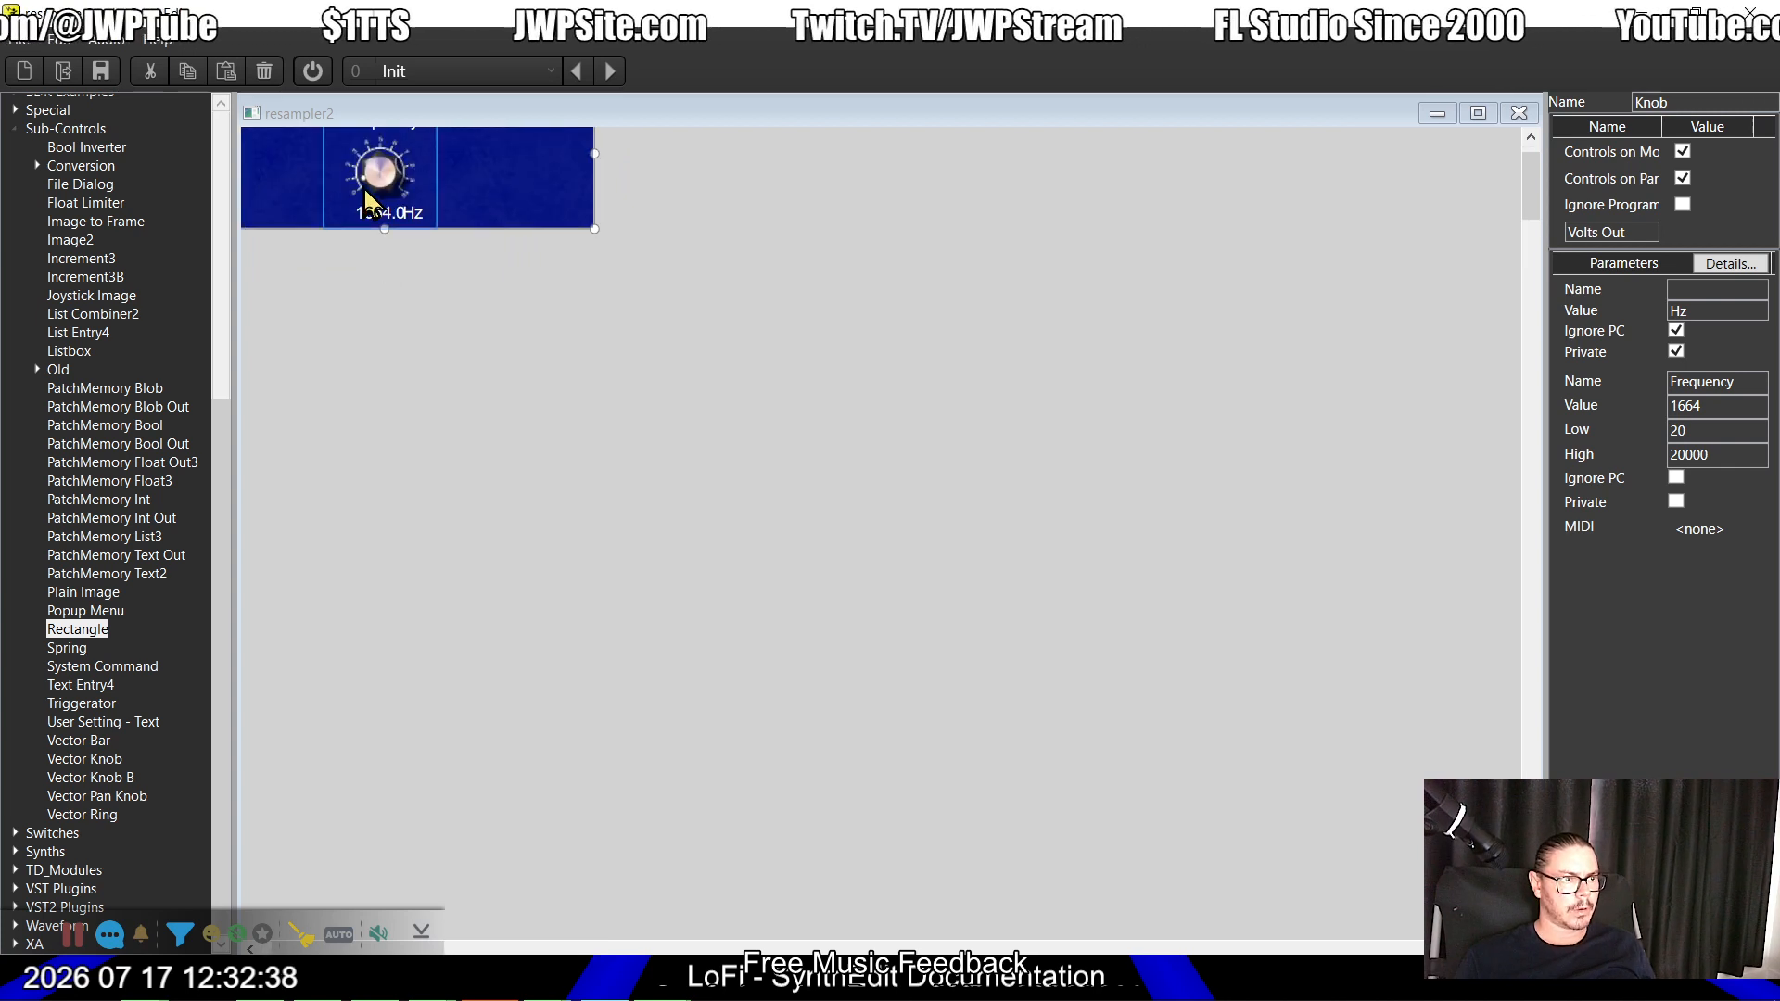
left_click_drag(381, 191, 438, 9)
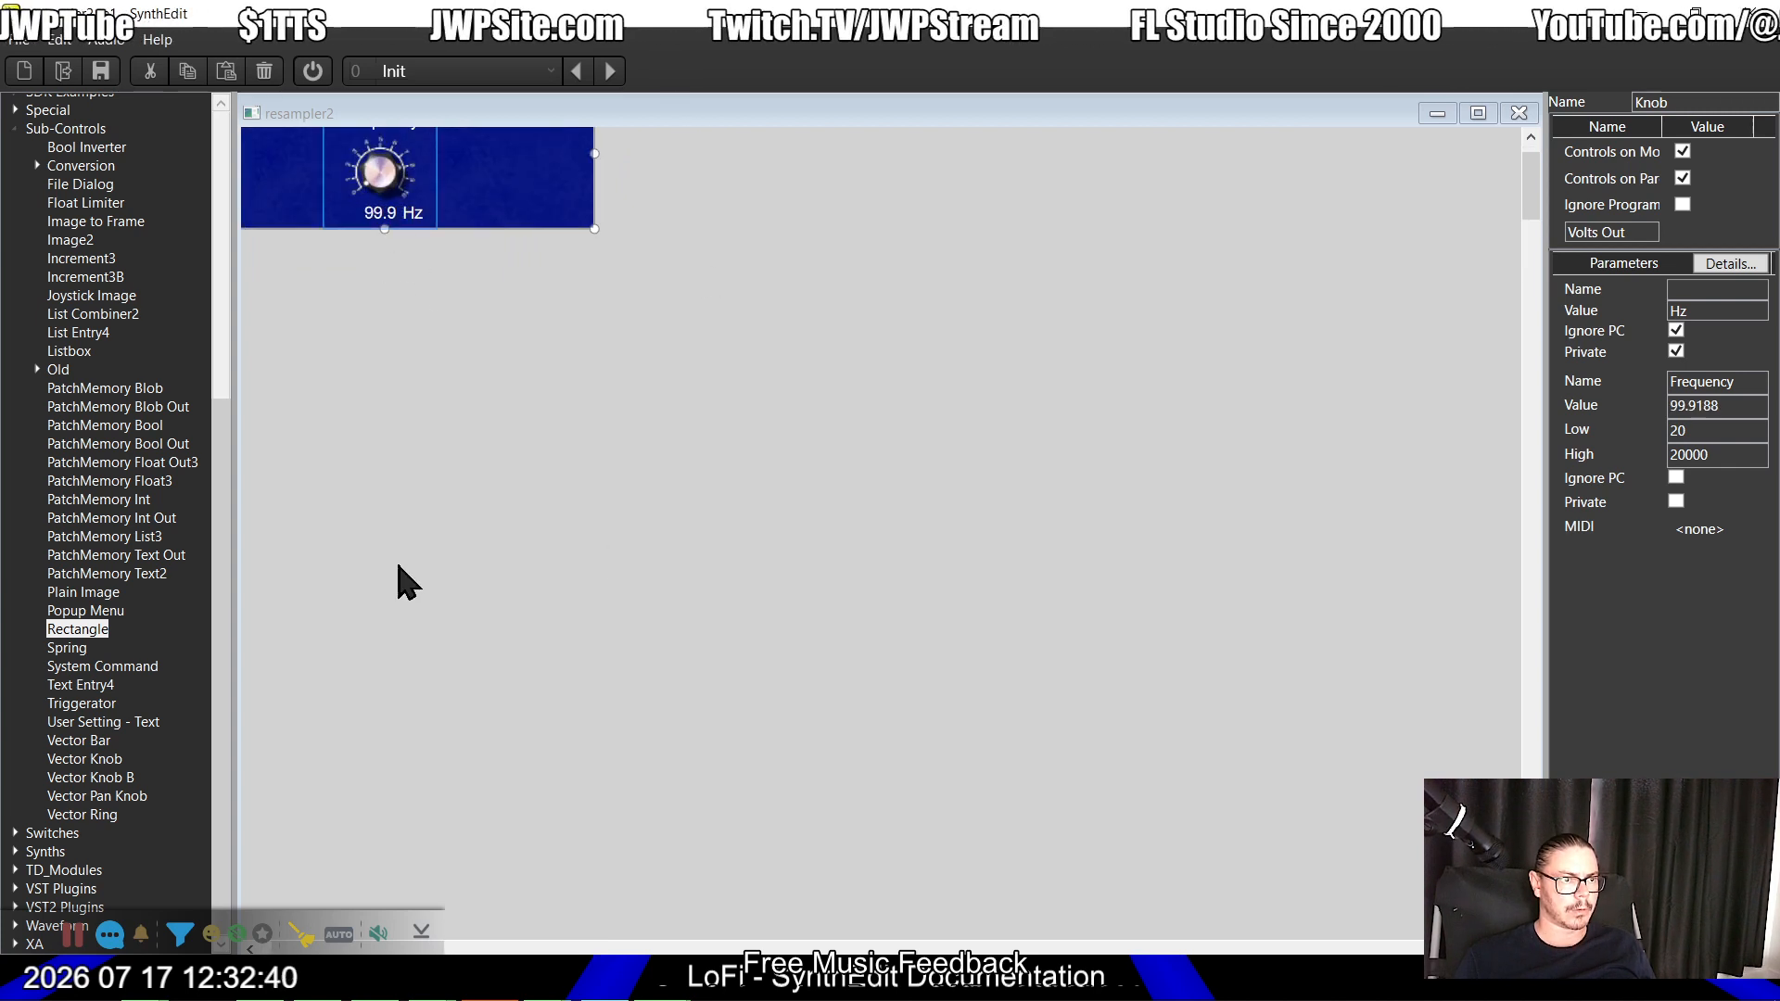
scroll(678, 332, "up", 2)
scroll(678, 332, "left", 2)
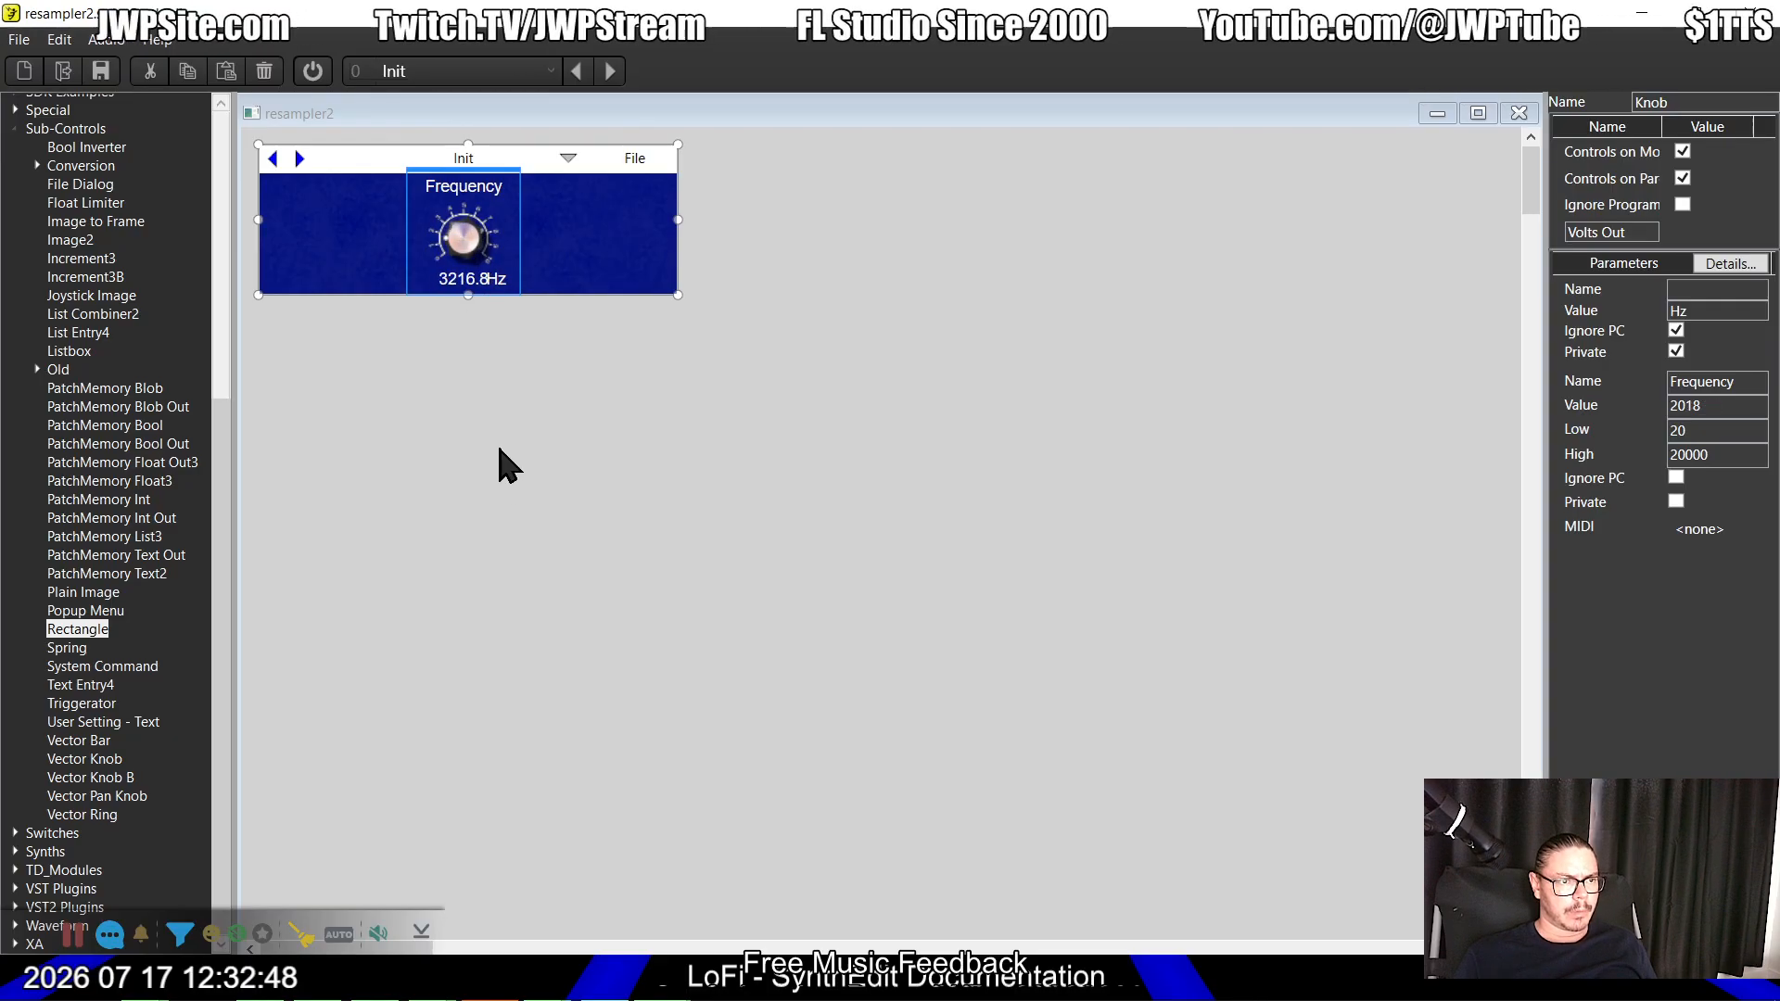
Step: Set the decimal places of the Float To Text module inside the Frequency knob to 0
left_click(1520, 115)
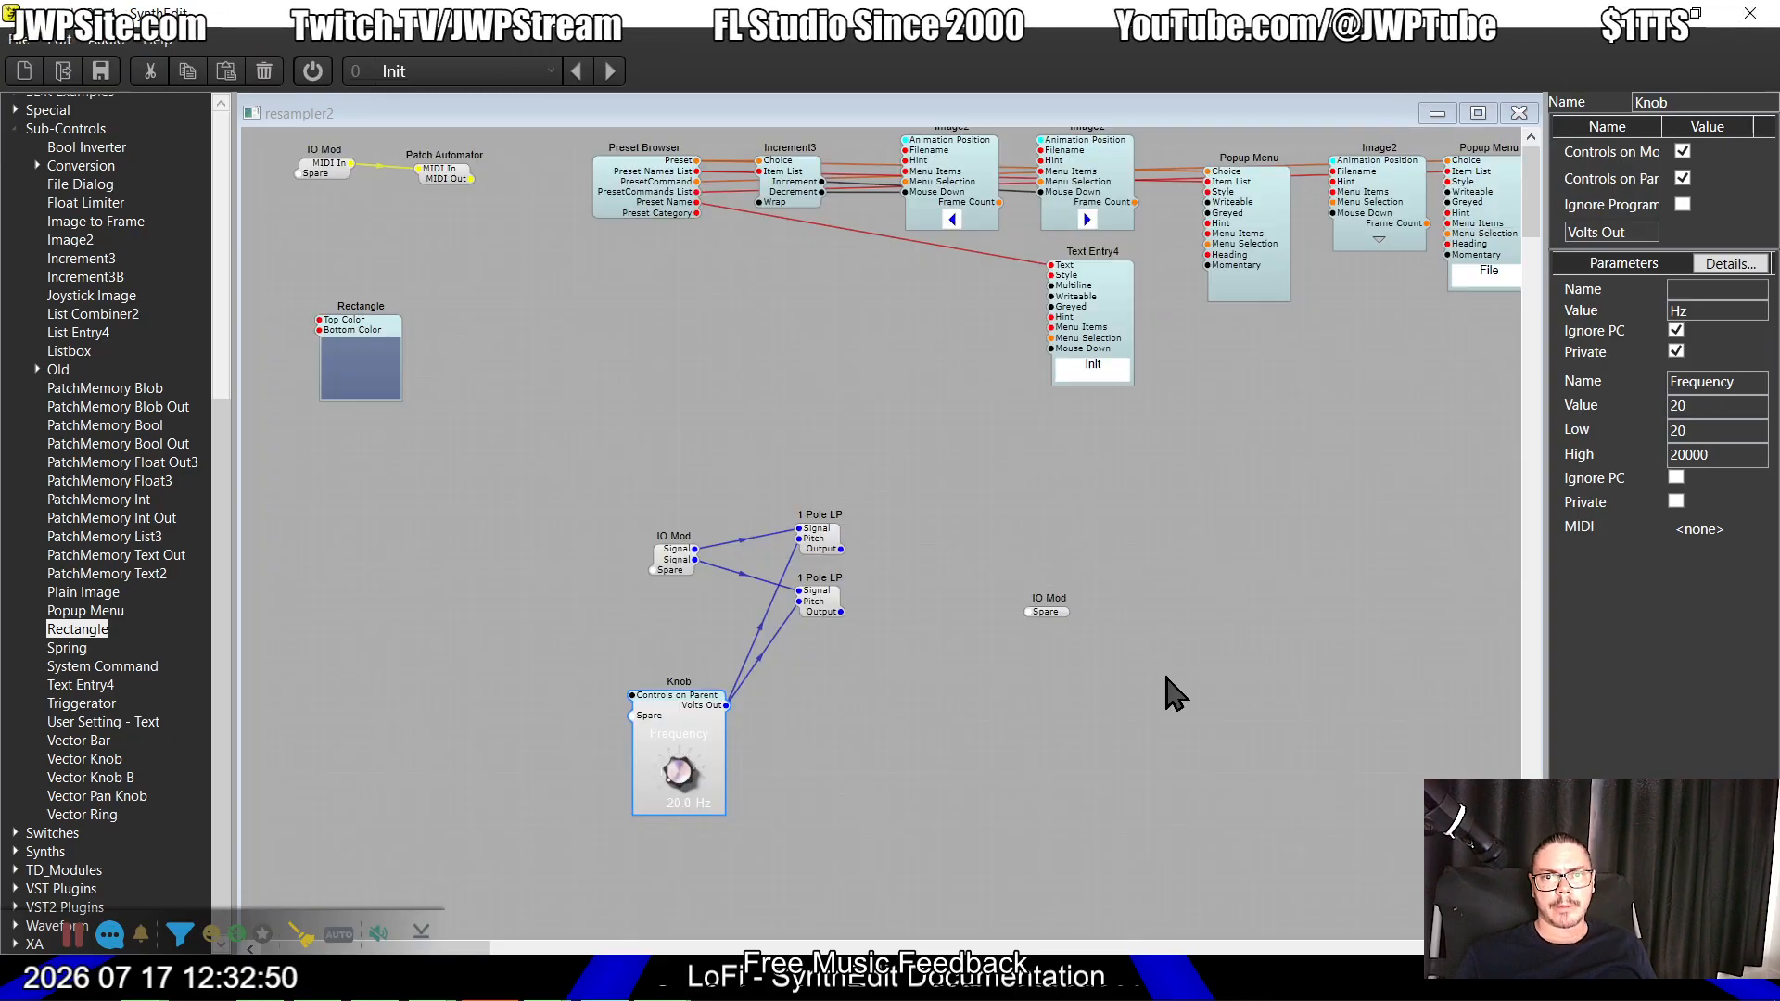
double_click(691, 721)
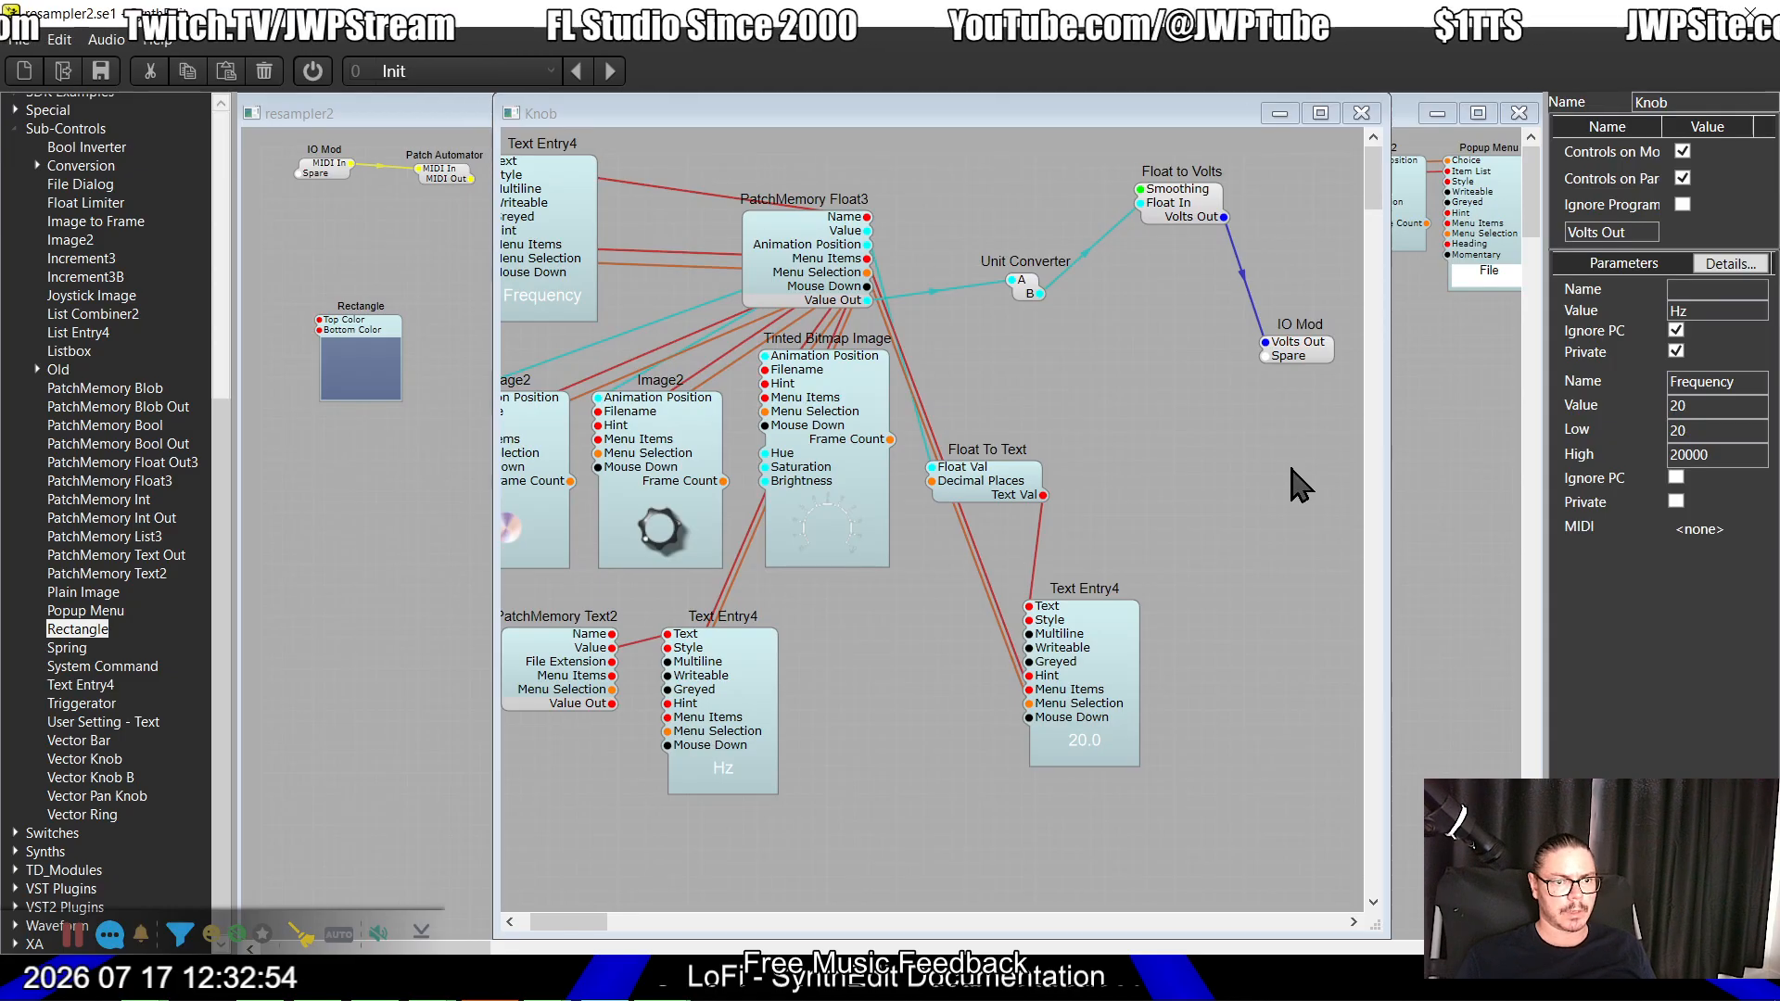
scroll(1000, 378, "left", 2)
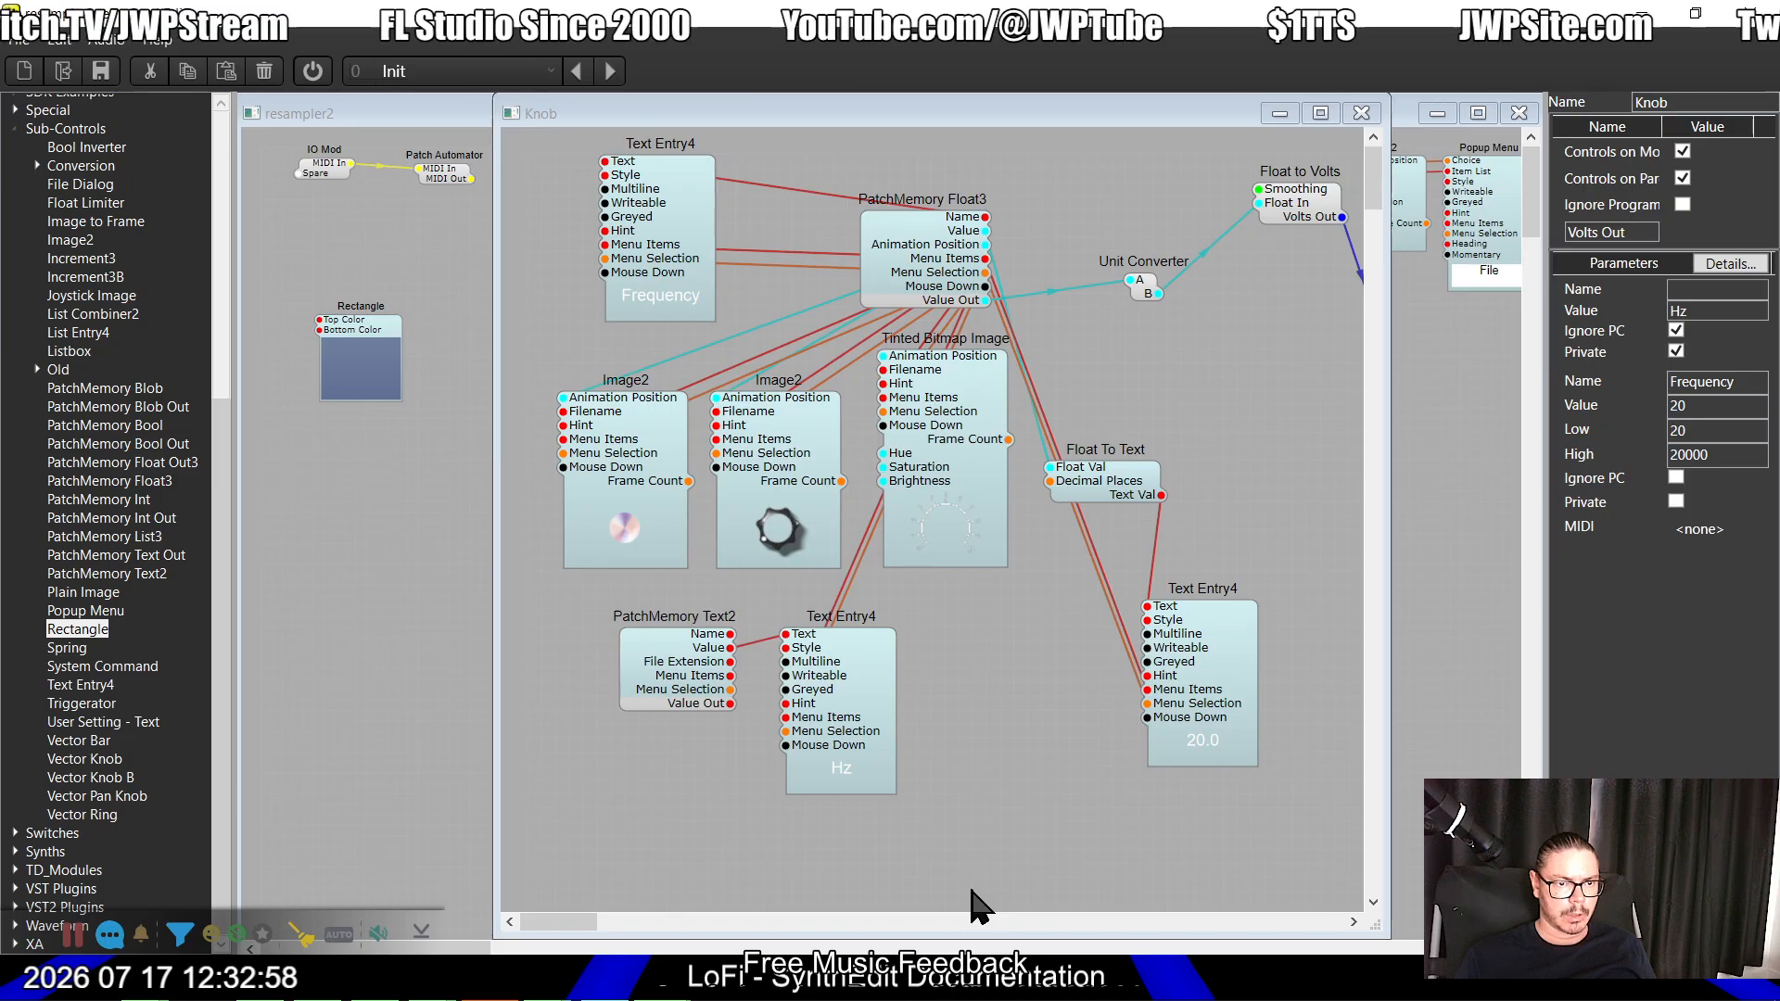
left_click(1148, 490)
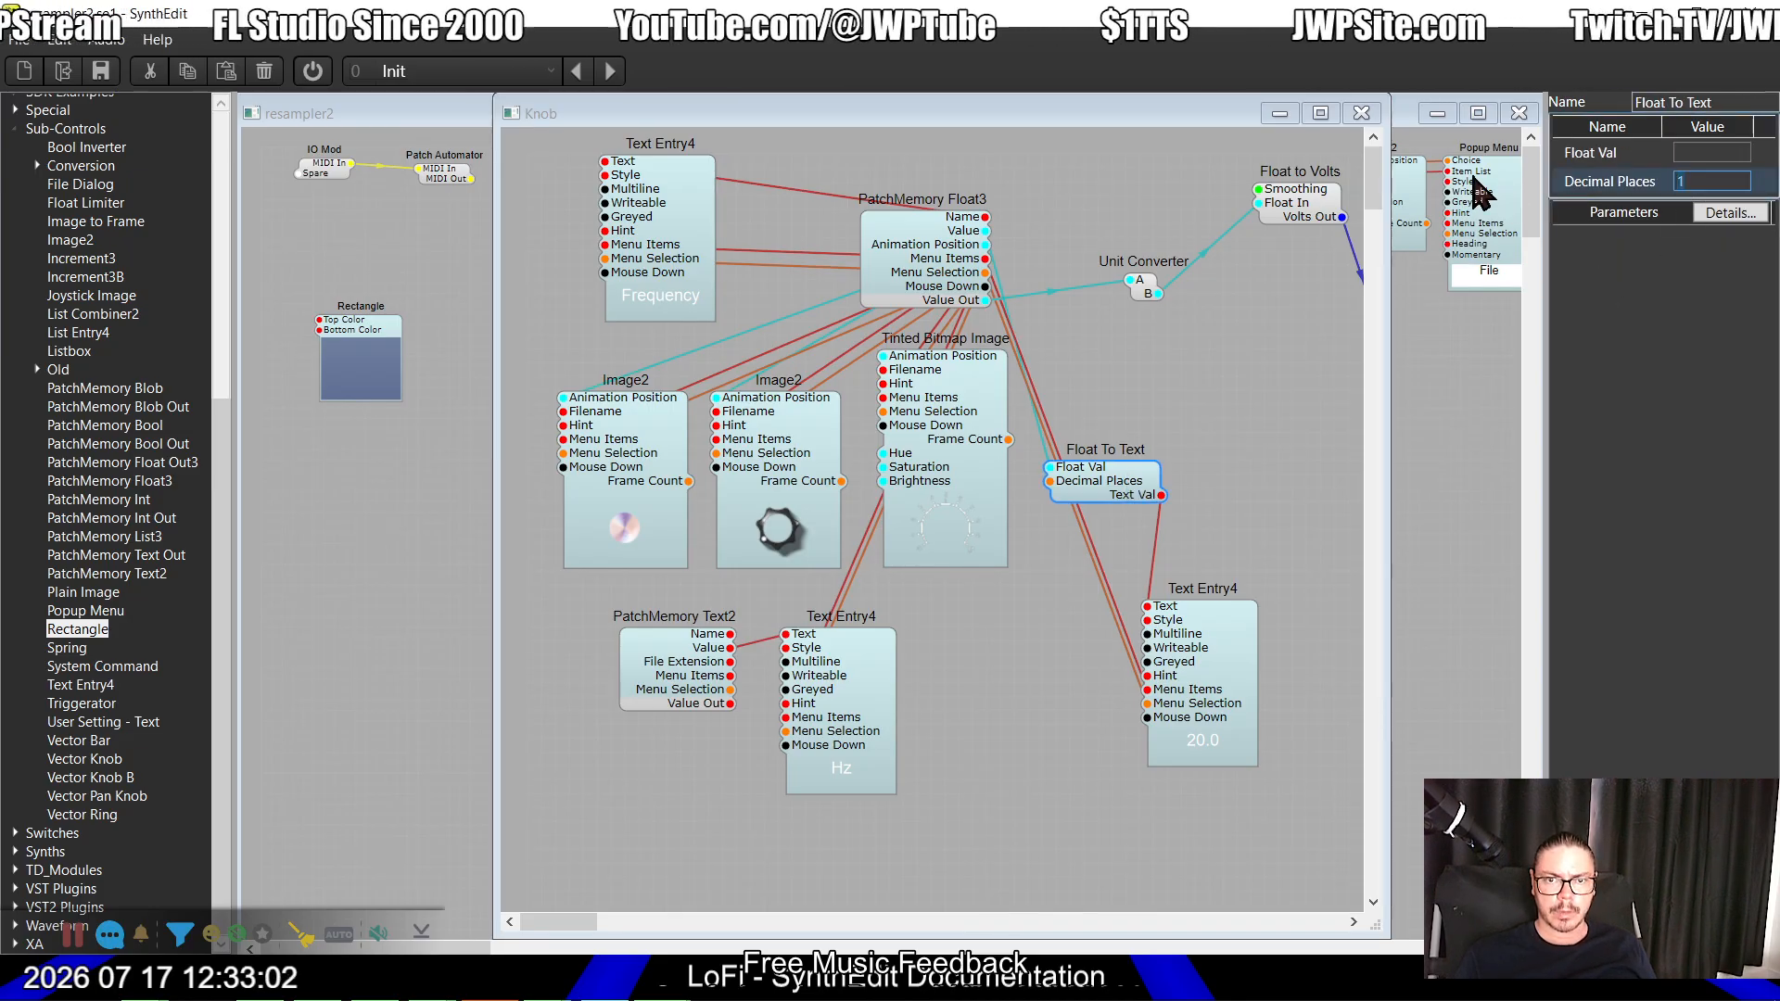
key("Tab")
left_click(1367, 113)
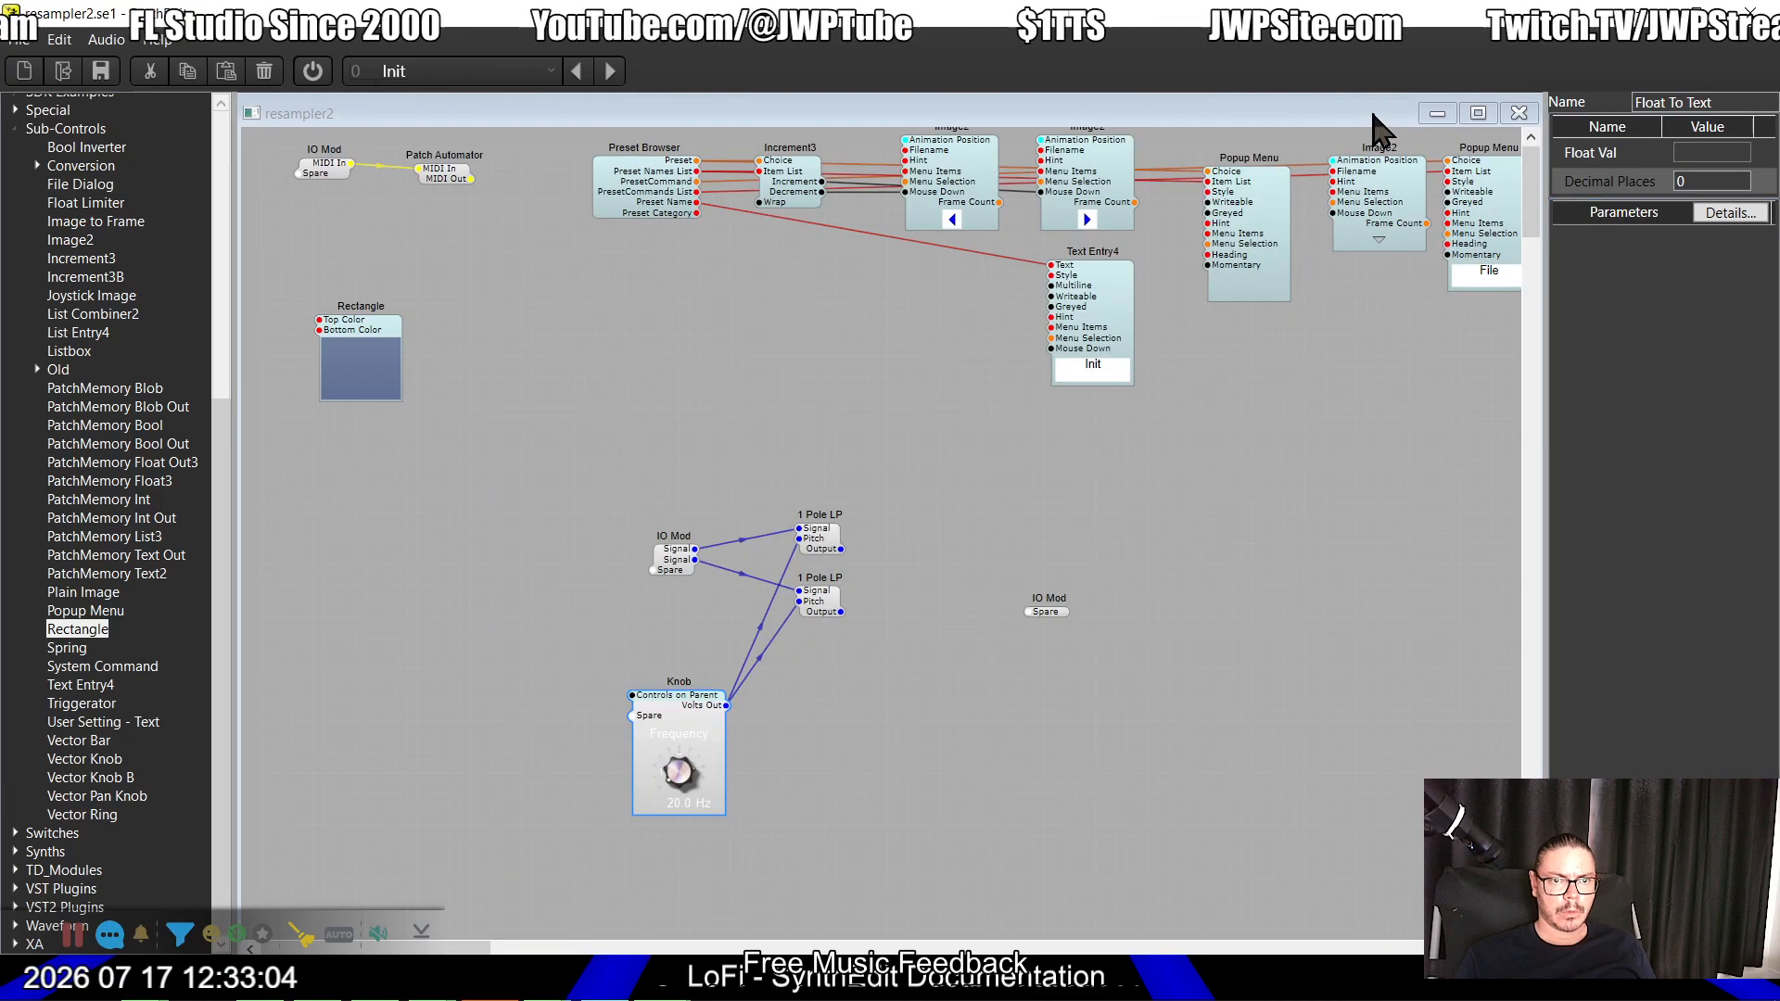
Step: Test the Frequency knob on the panel by turning it, entering 20 Hz as its value and turning it up to 20000 Hz
right_click(1005, 477)
left_click(1059, 614)
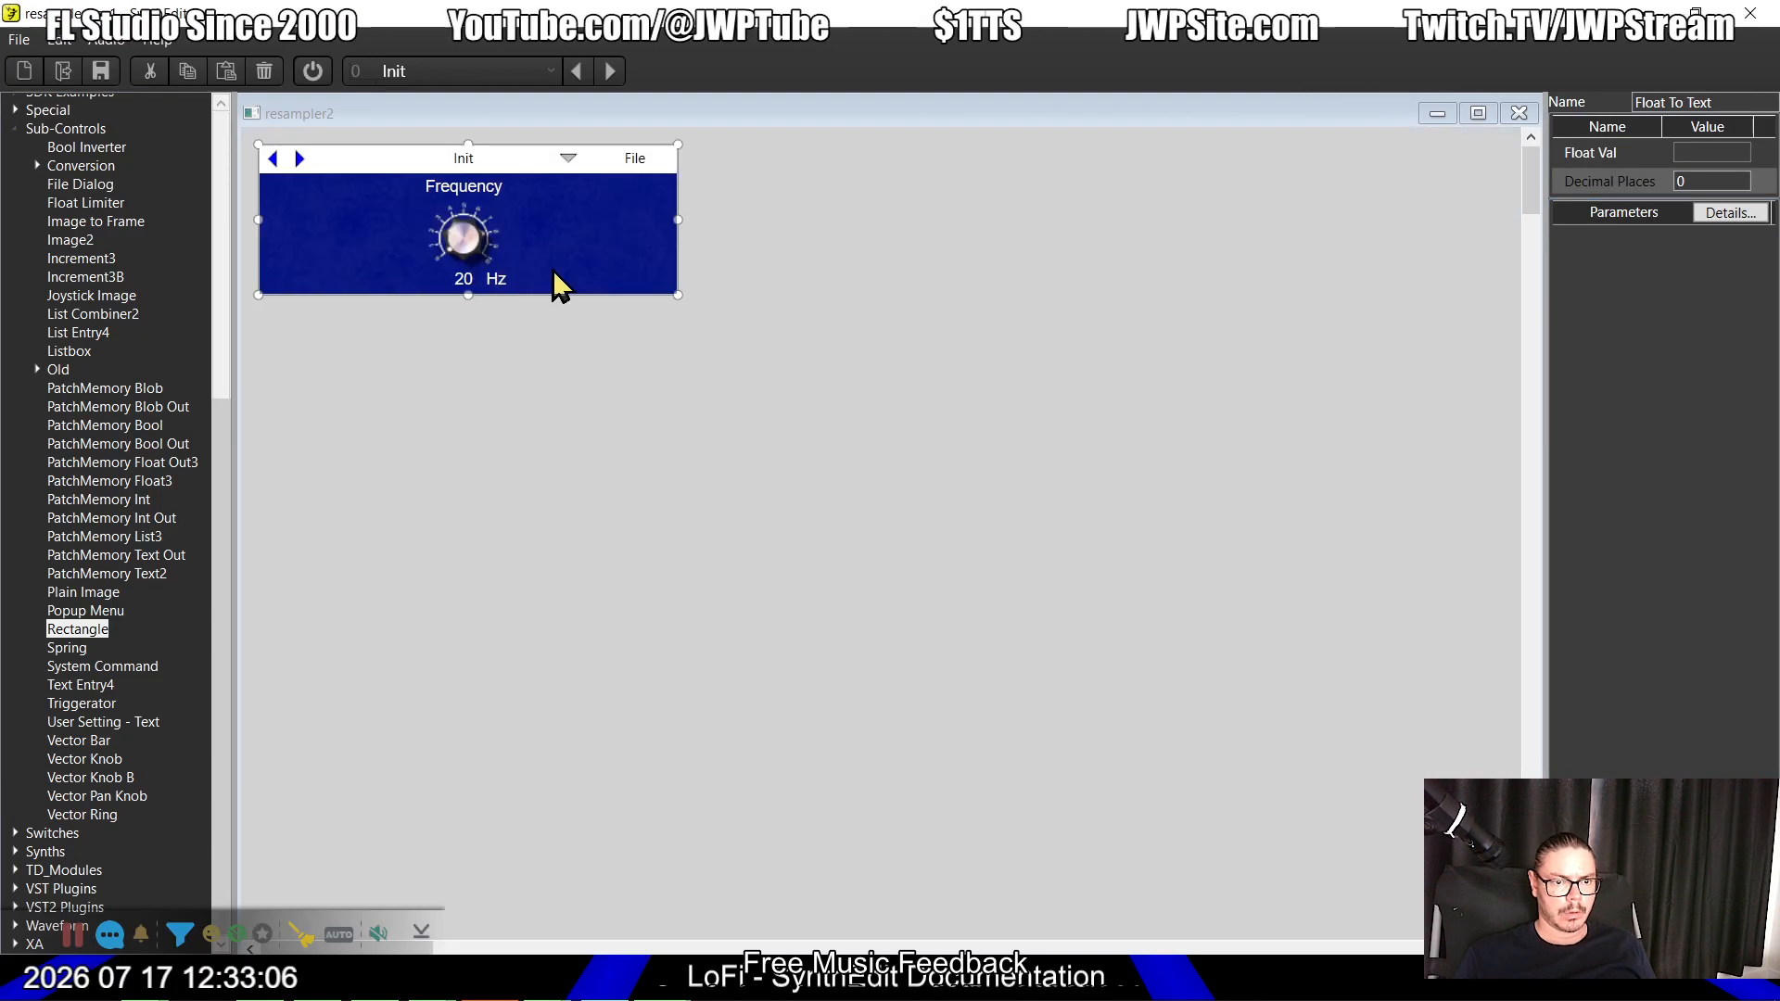
left_click(463, 247)
left_click_drag(366, 249, 509, 230)
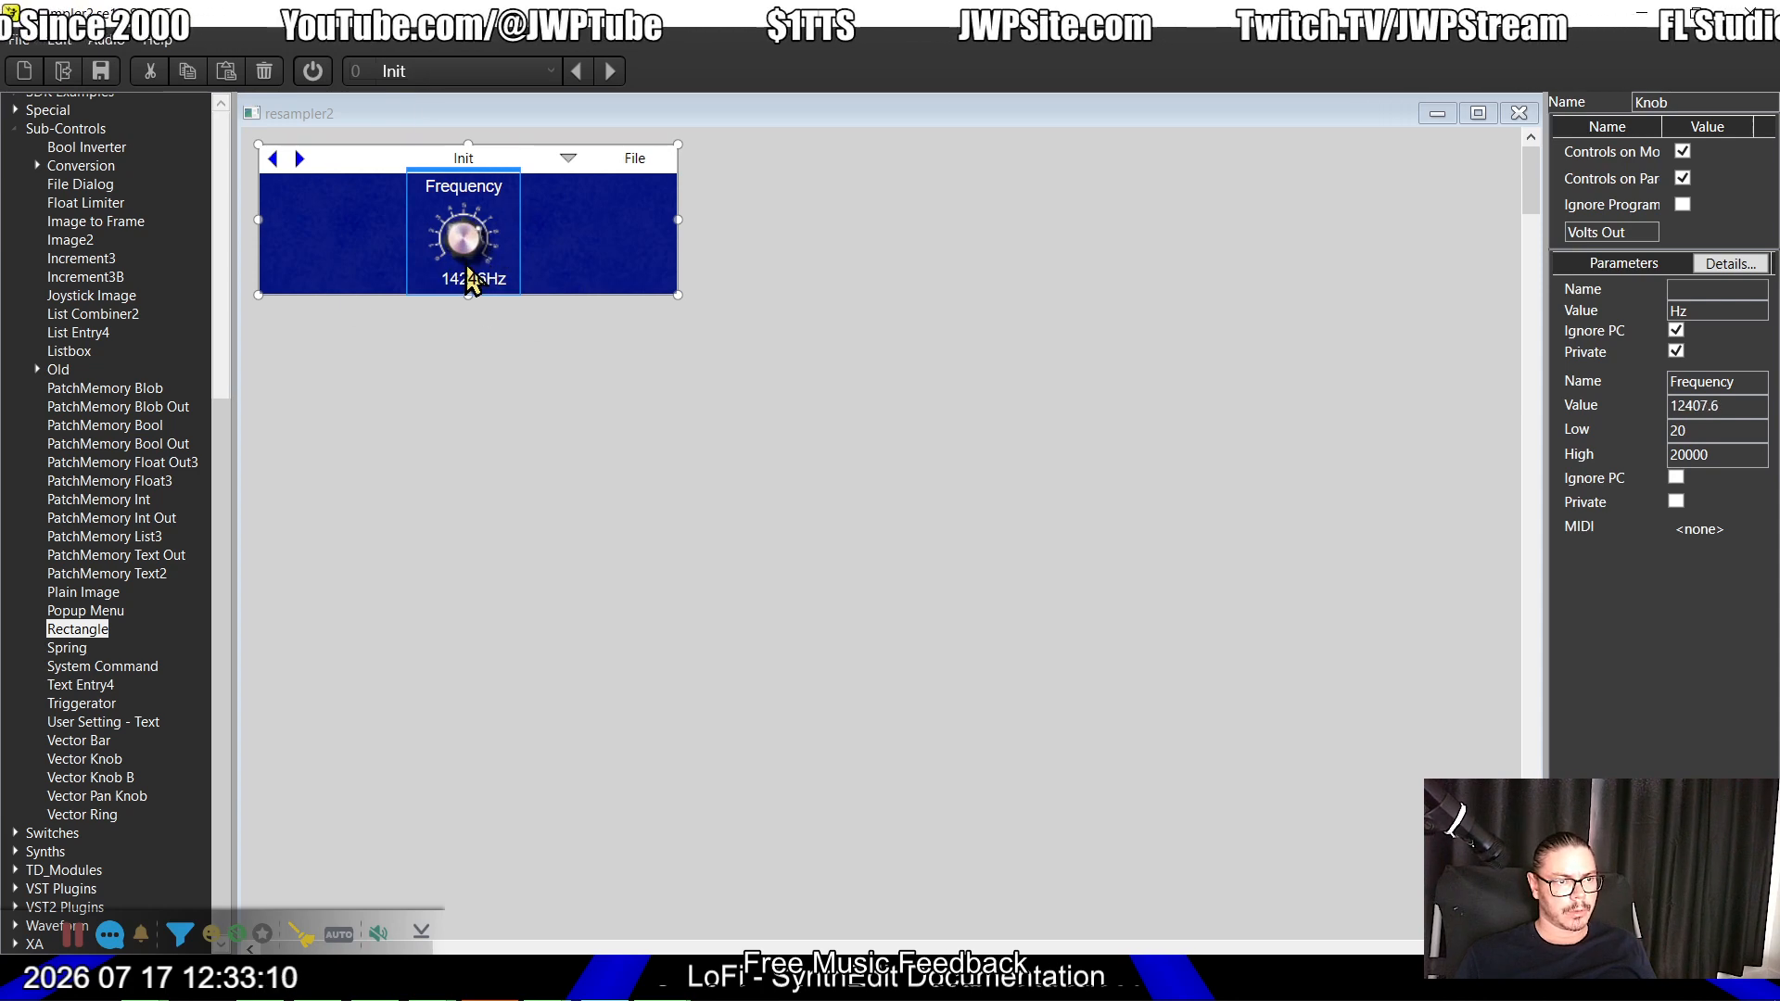
double_click(476, 283)
type("20")
key("Return")
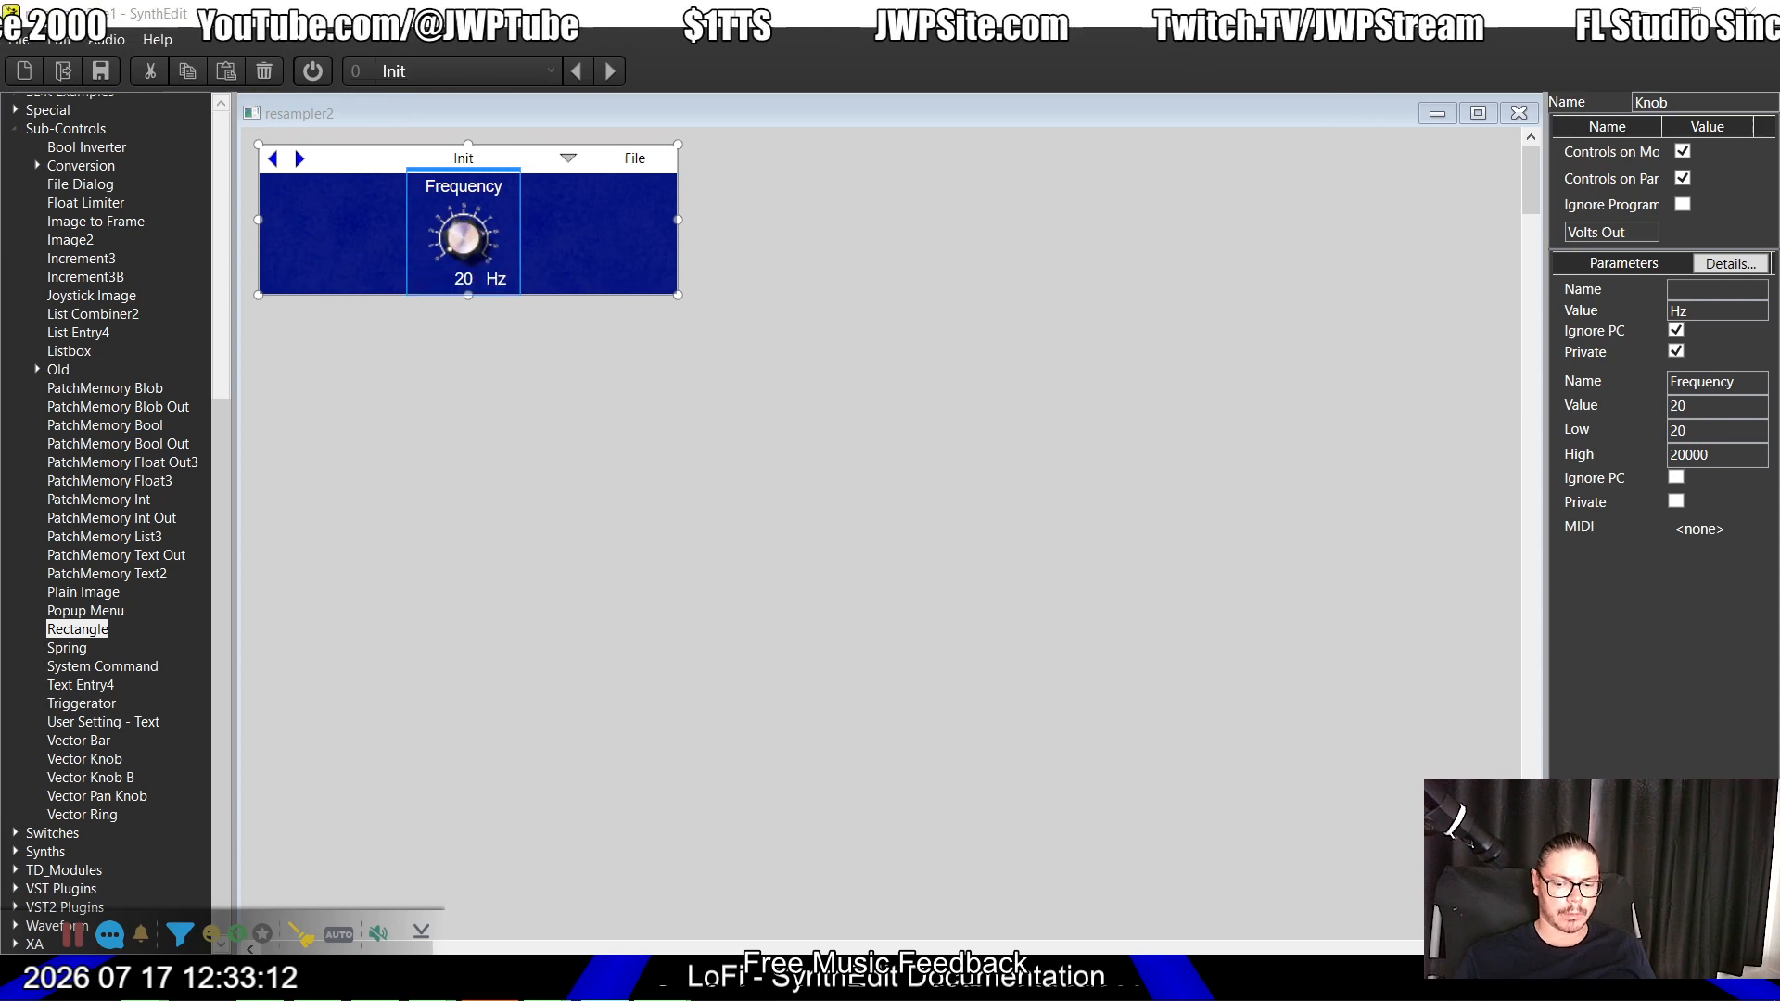
left_click_drag(462, 243, 576, 2)
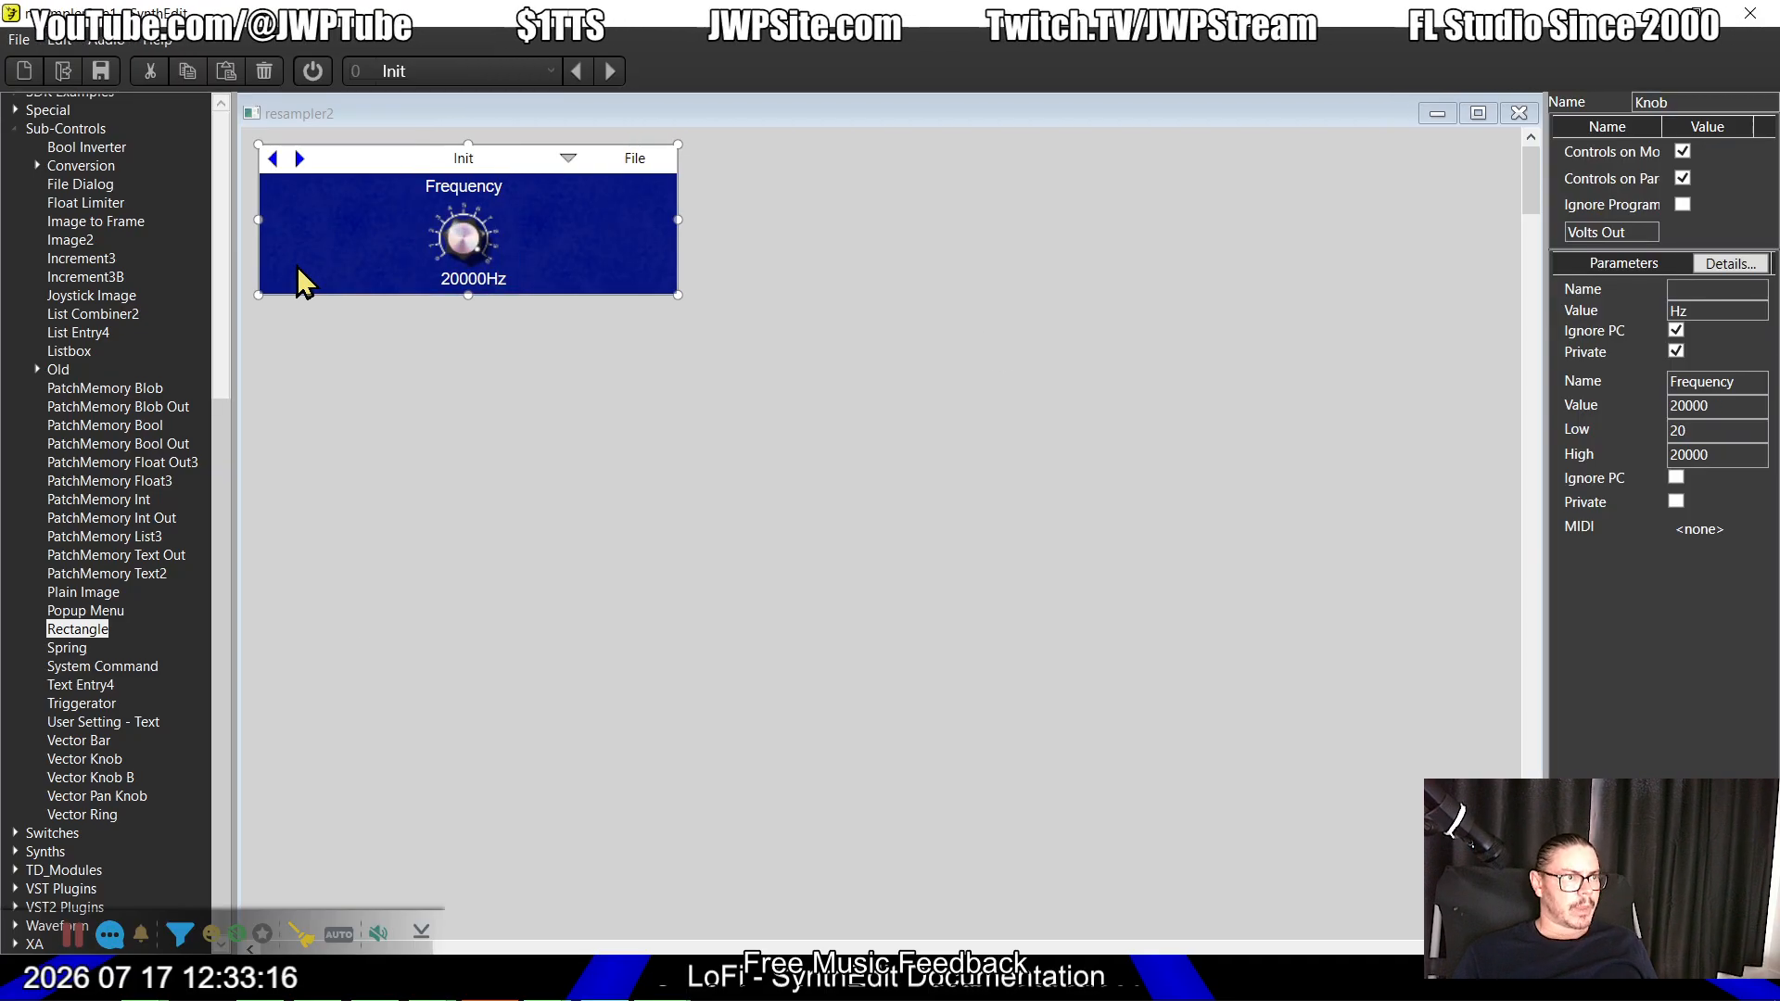
left_click(1521, 115)
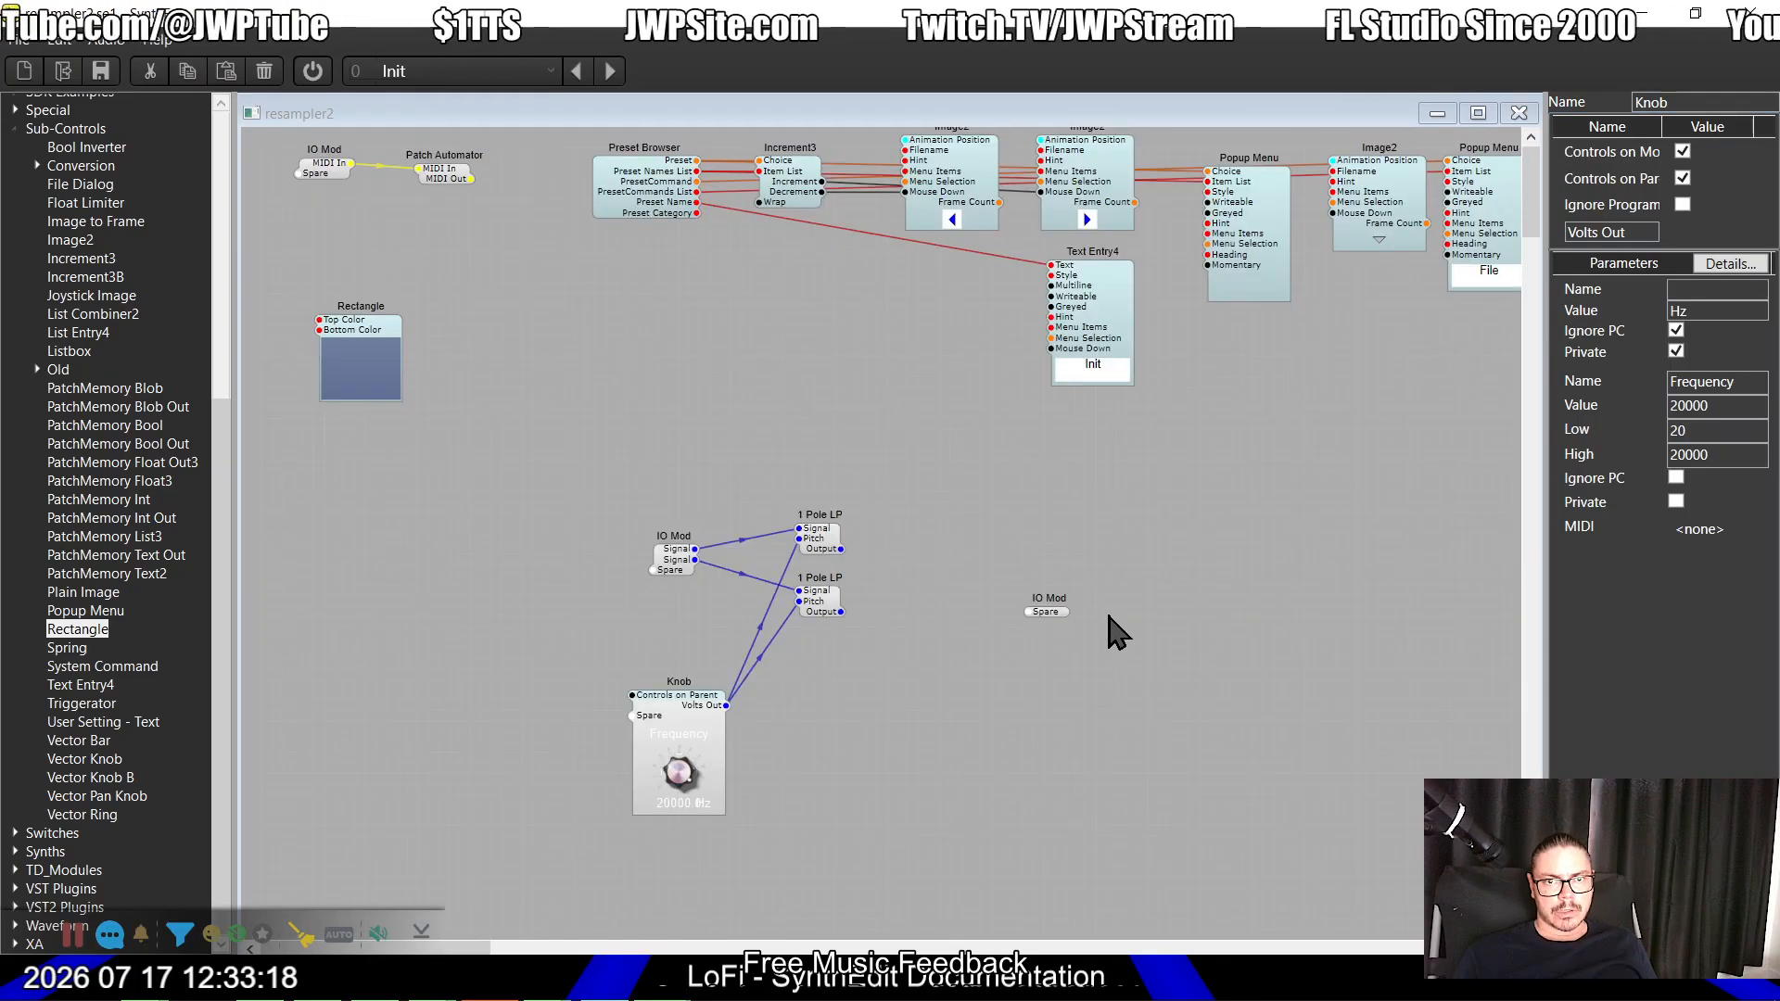
Step: Switch to the older SynthEdit's Lofi patch, move its Oscillator clear of the other modules and examine its wiring and properties
key("alt+Tab")
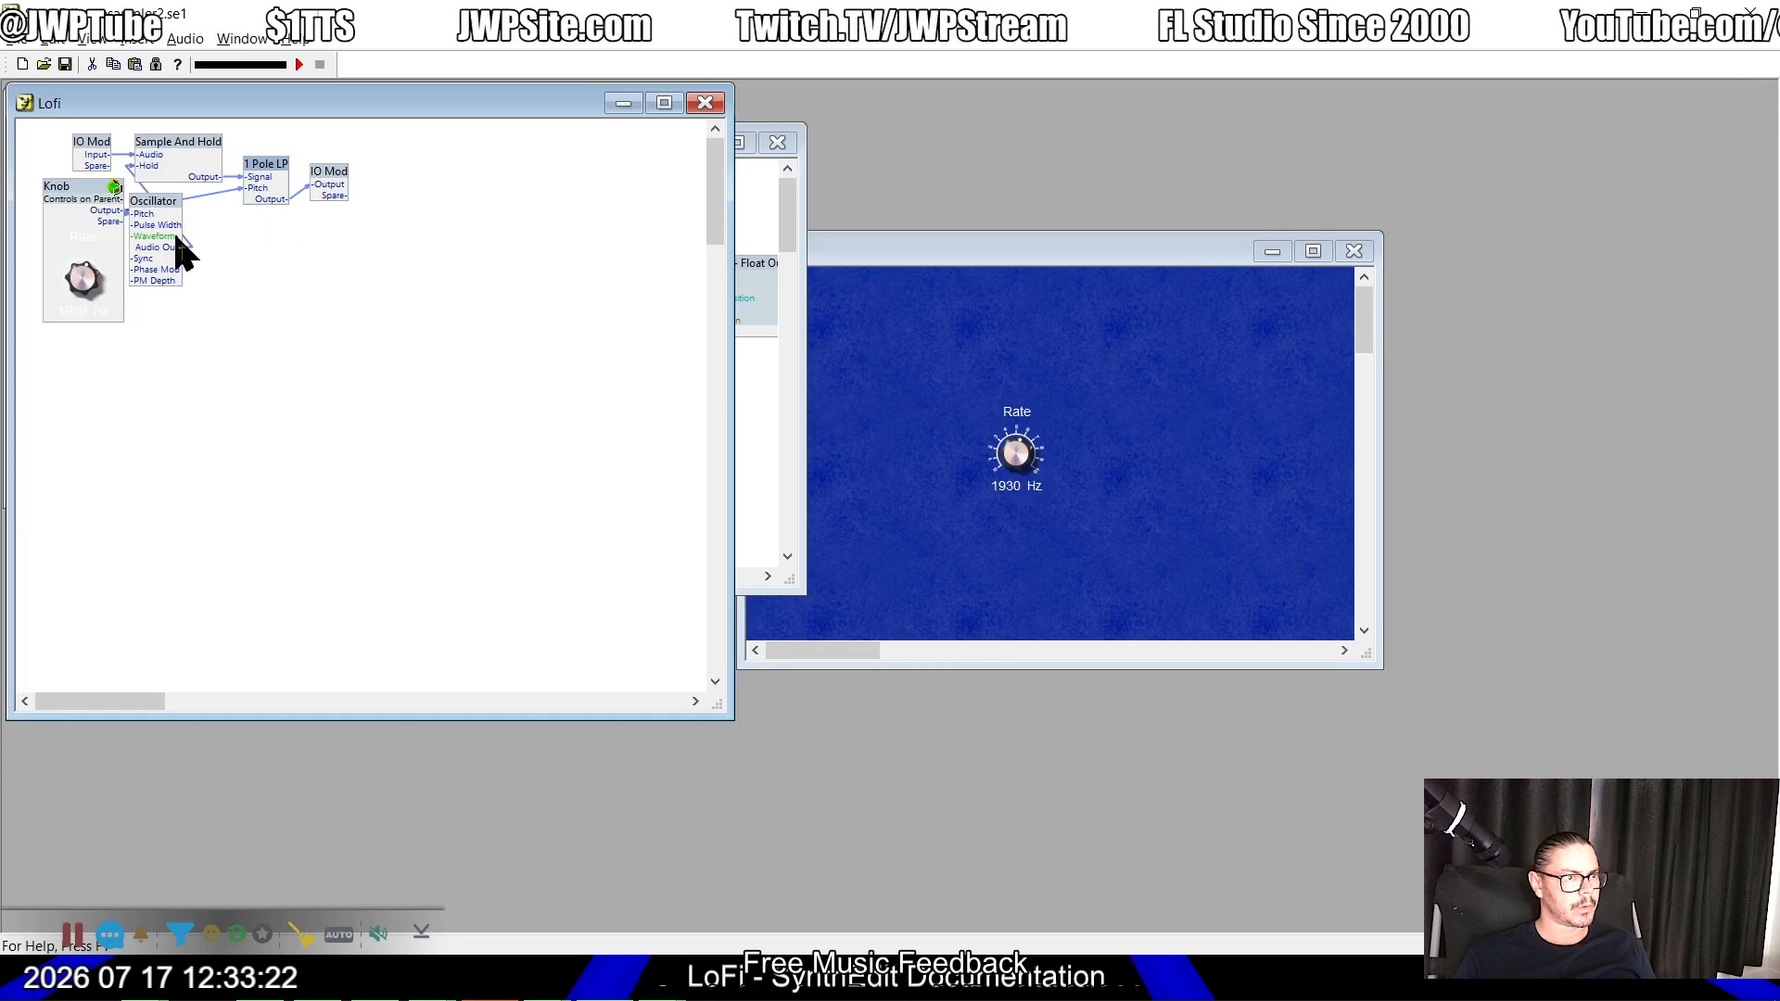
key("alt+Tab")
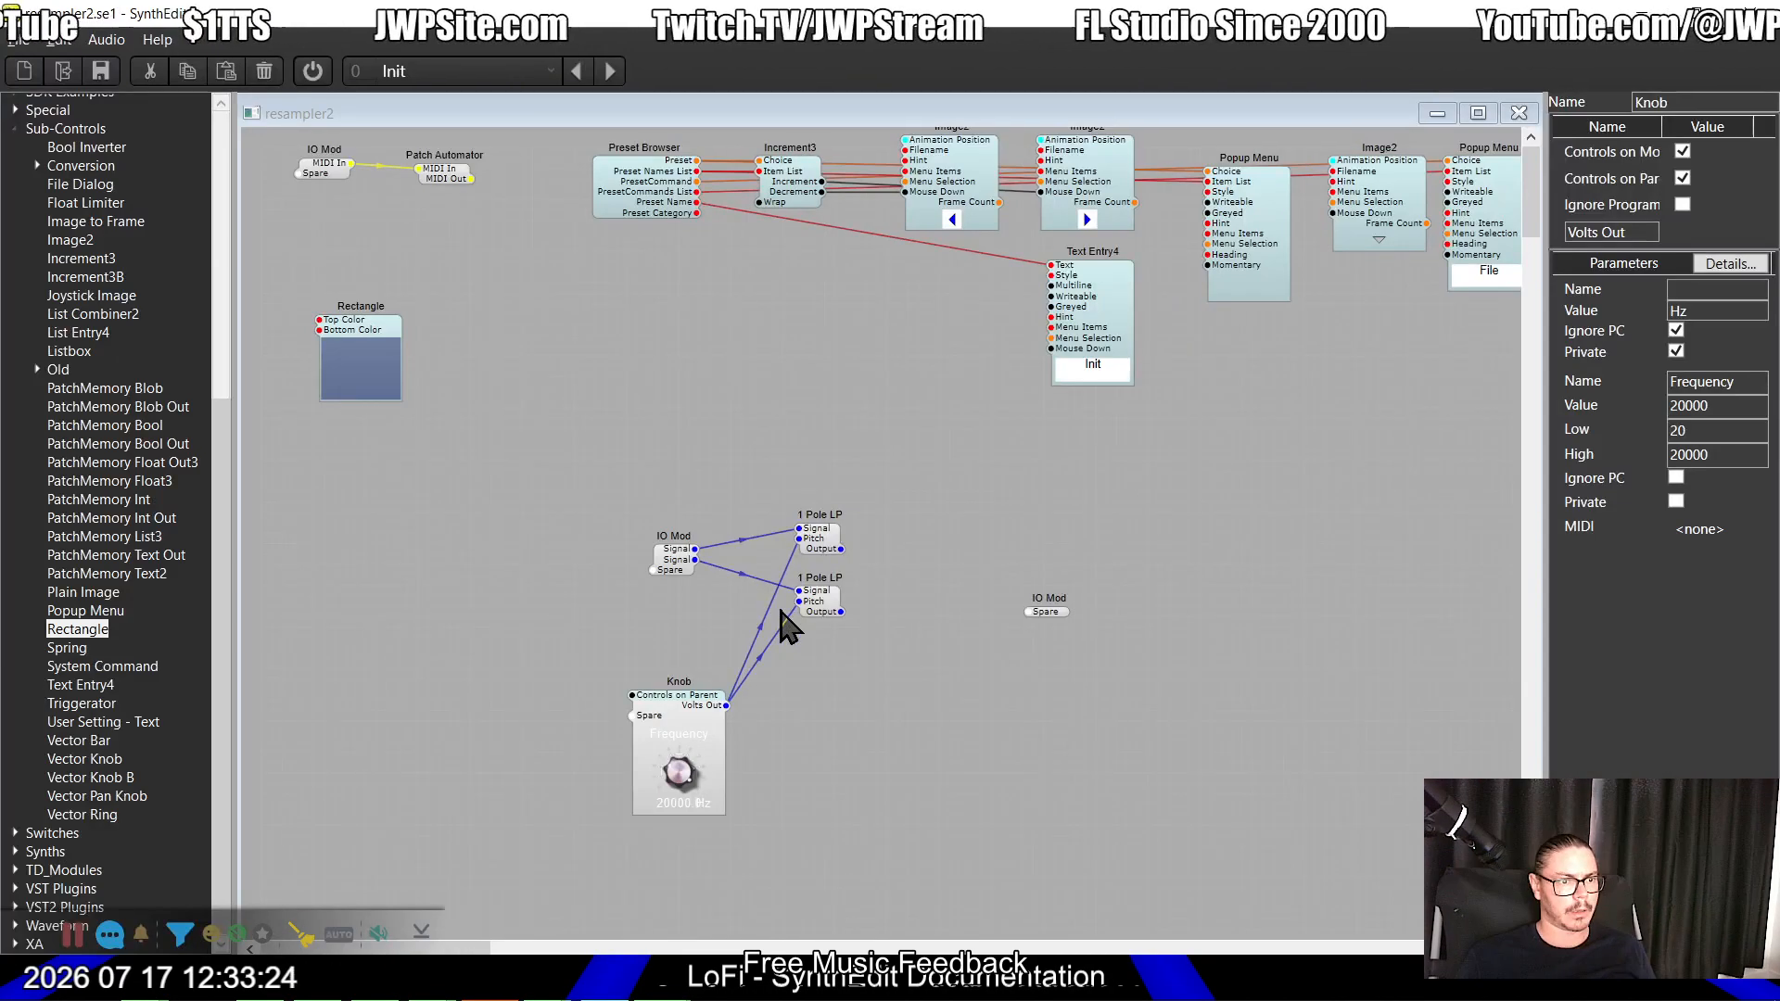
key("alt+Tab")
left_click_drag(147, 207, 240, 353)
right_click(243, 352)
left_click(320, 710)
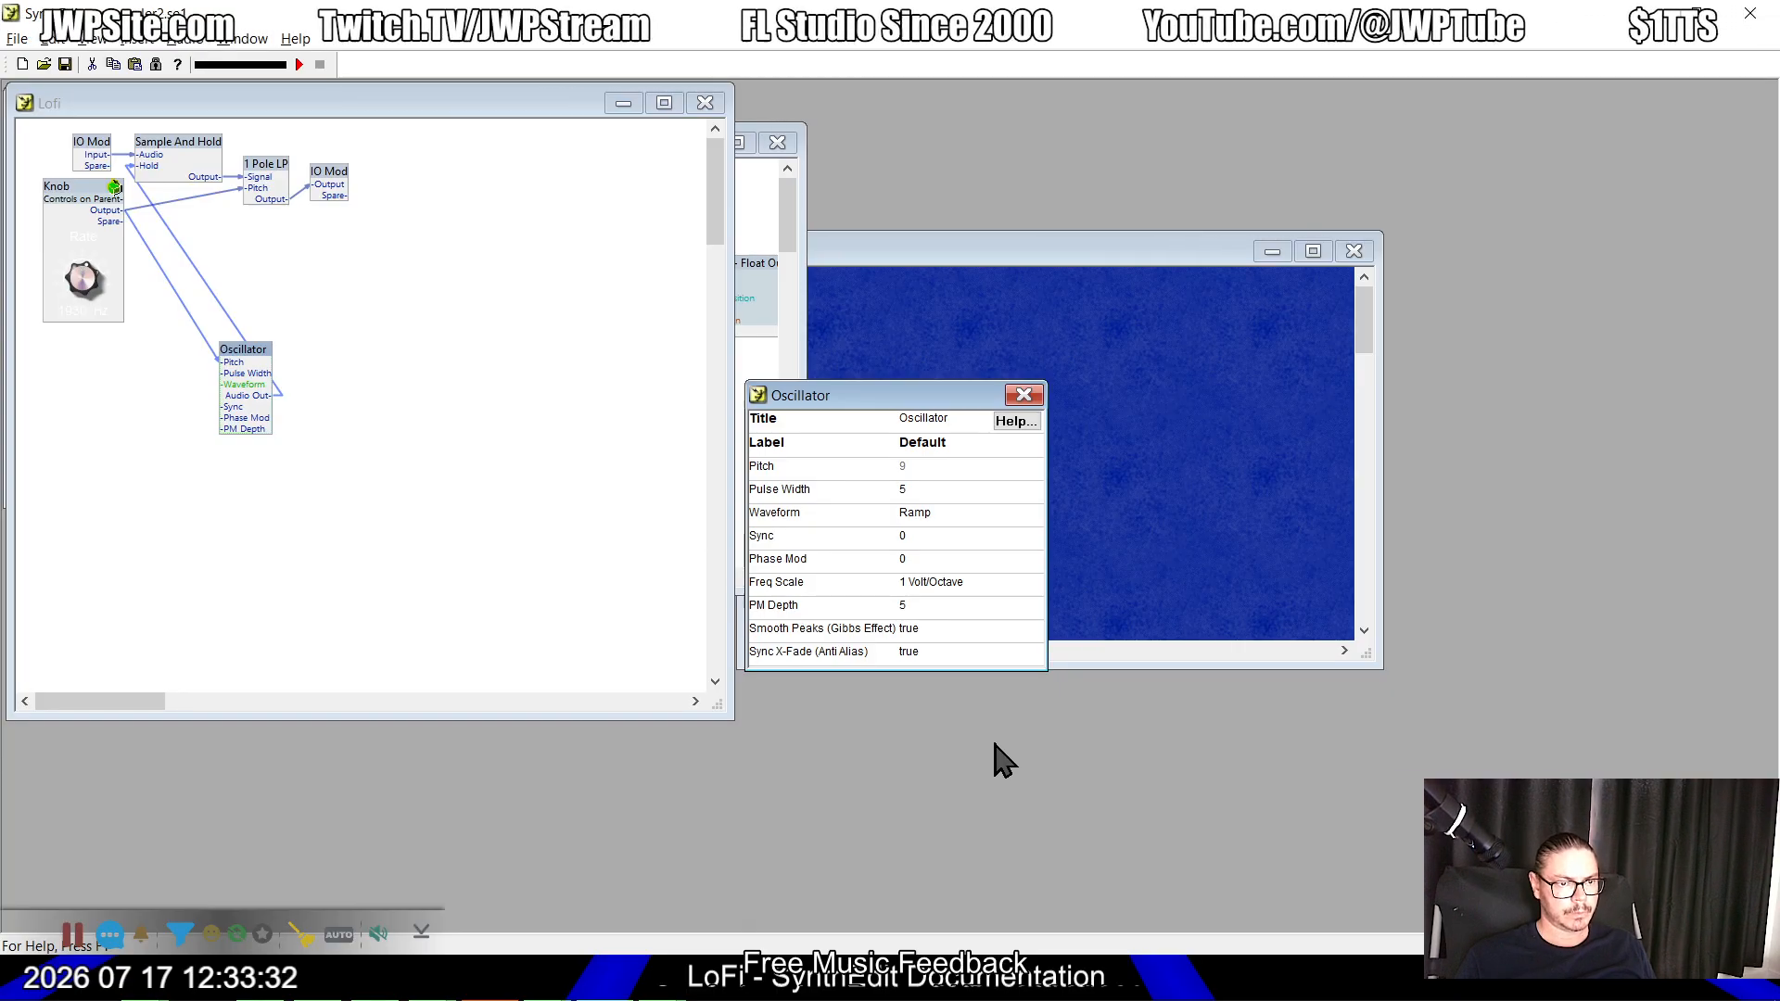
key("alt+Tab")
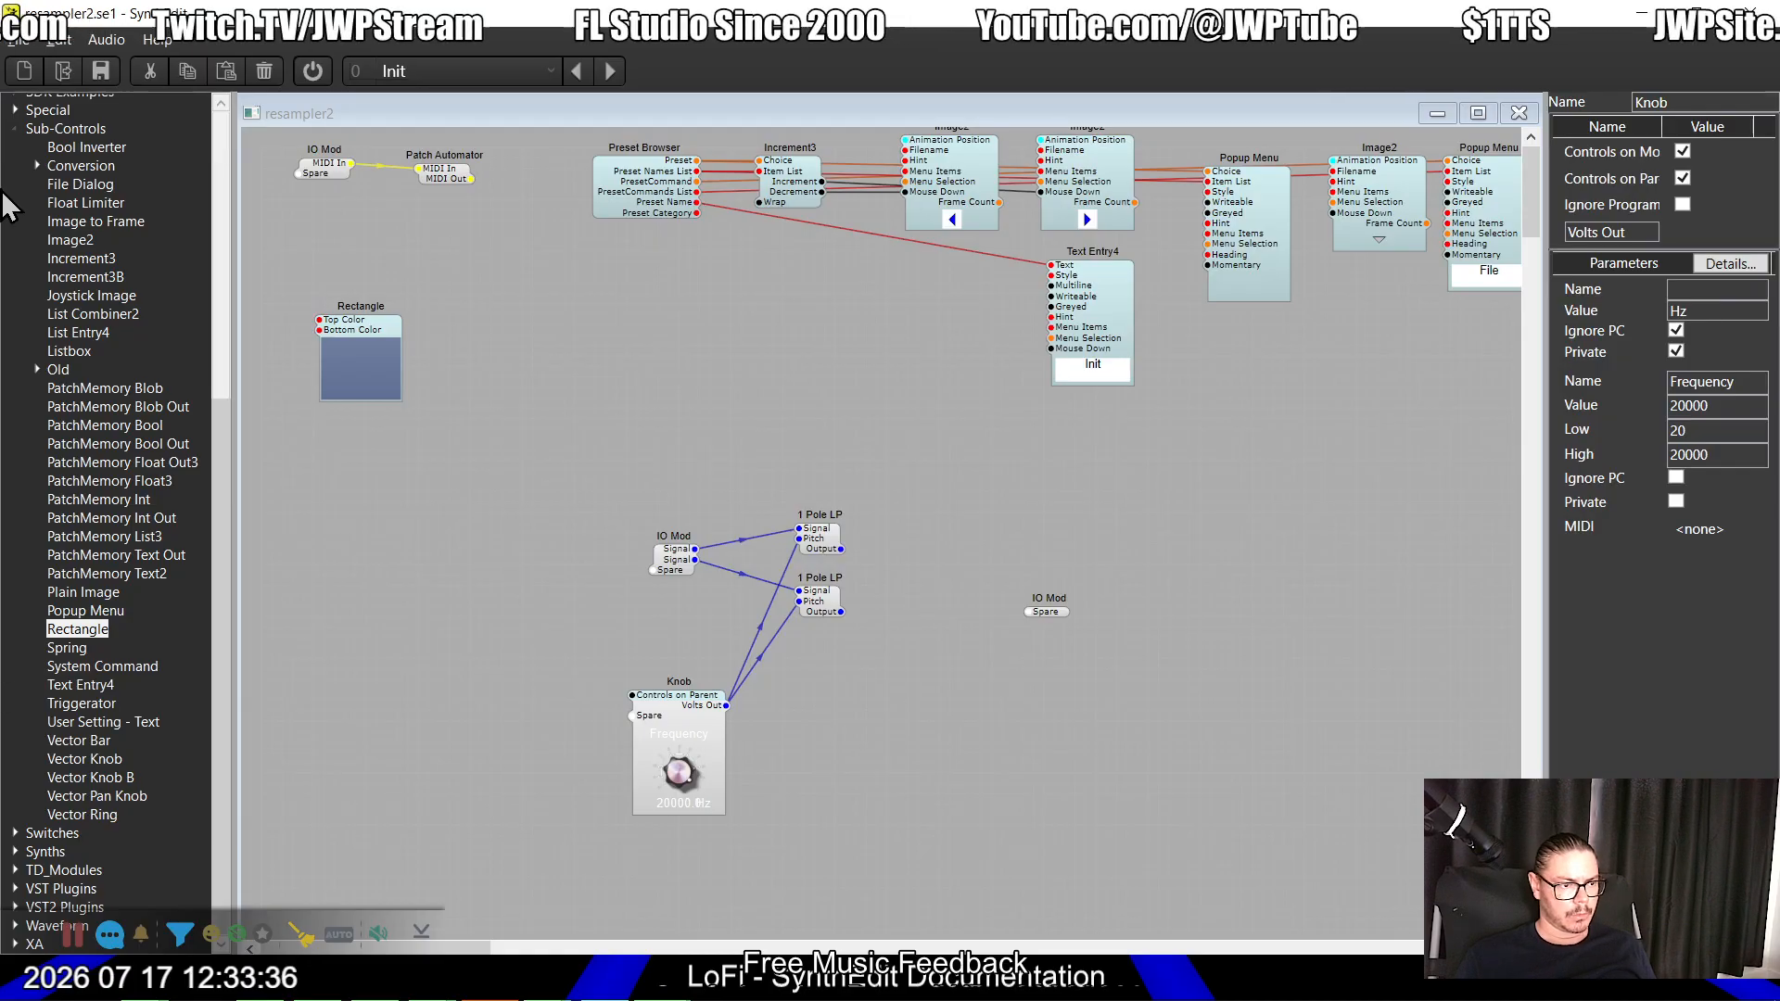
Step: Back in resampler2, add an Oscillator from the Waveform modules and connect the Knob's Volts Out to its Pitch
left_click(14, 132)
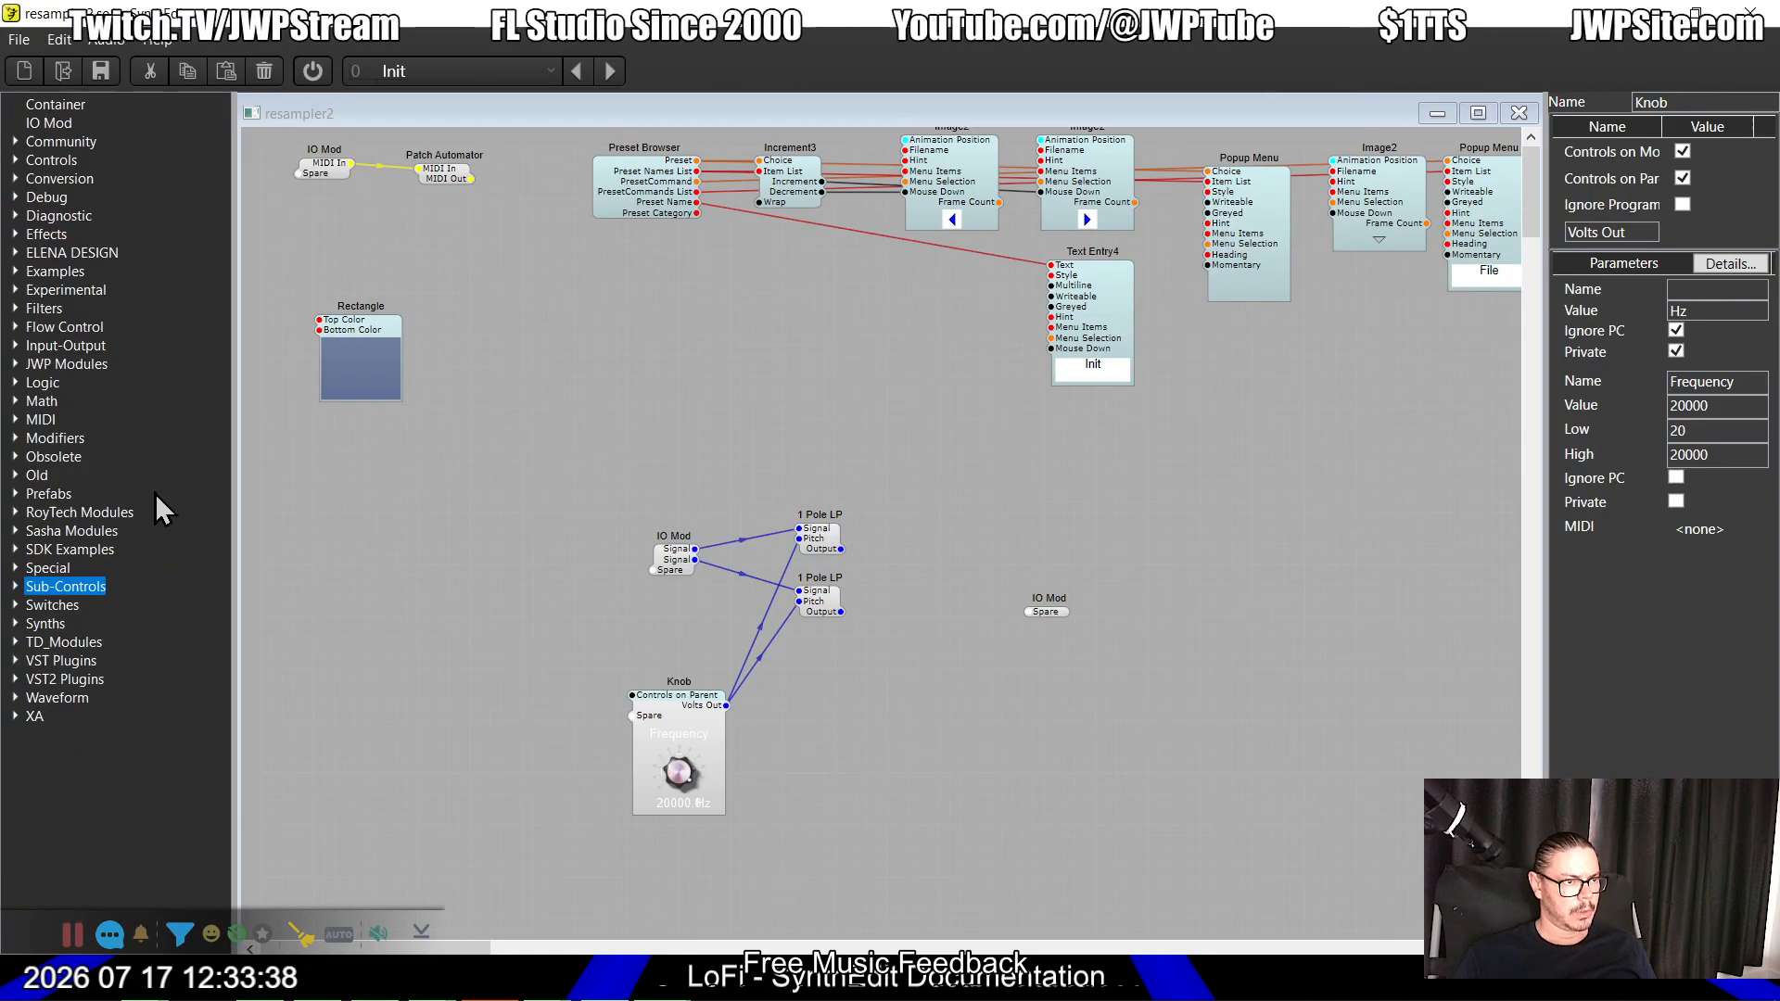
left_click(14, 697)
left_click_drag(76, 735, 728, 706)
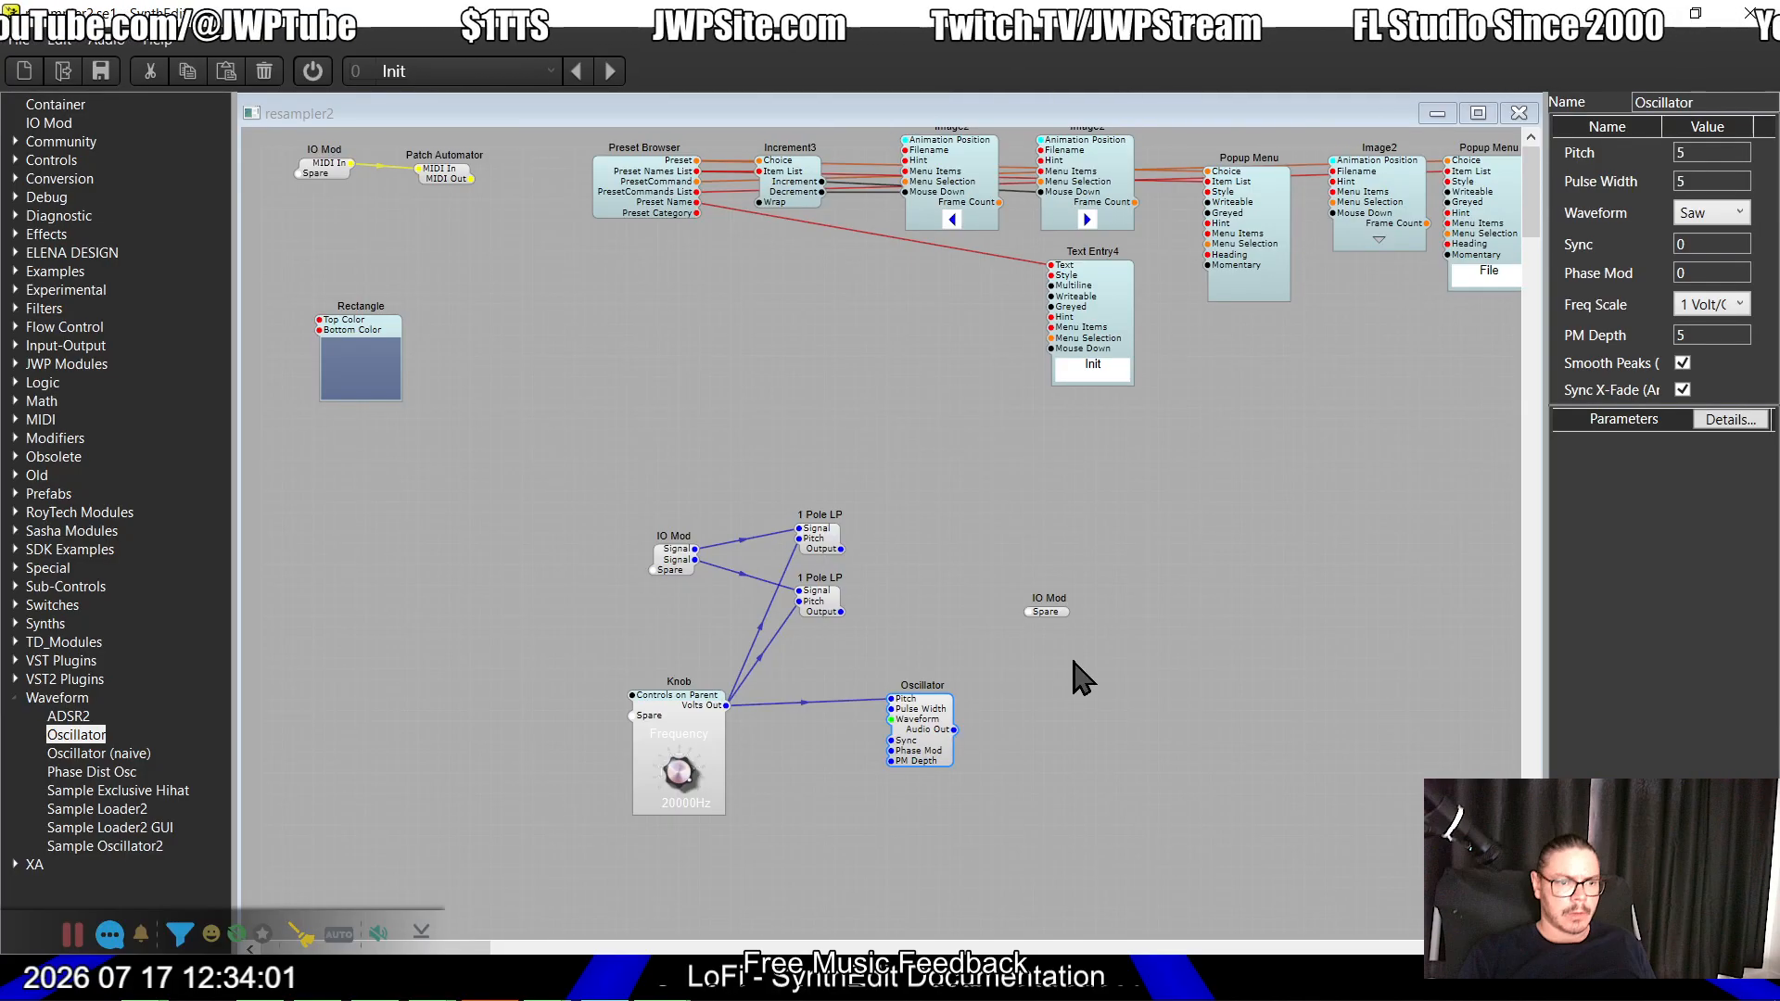
Step: Move both 1 Pole LP filters and the output IO Mod further right to make room in the signal path
left_click_drag(937, 639, 683, 417)
left_click_drag(827, 556, 969, 533)
left_click_drag(1047, 610, 1256, 601)
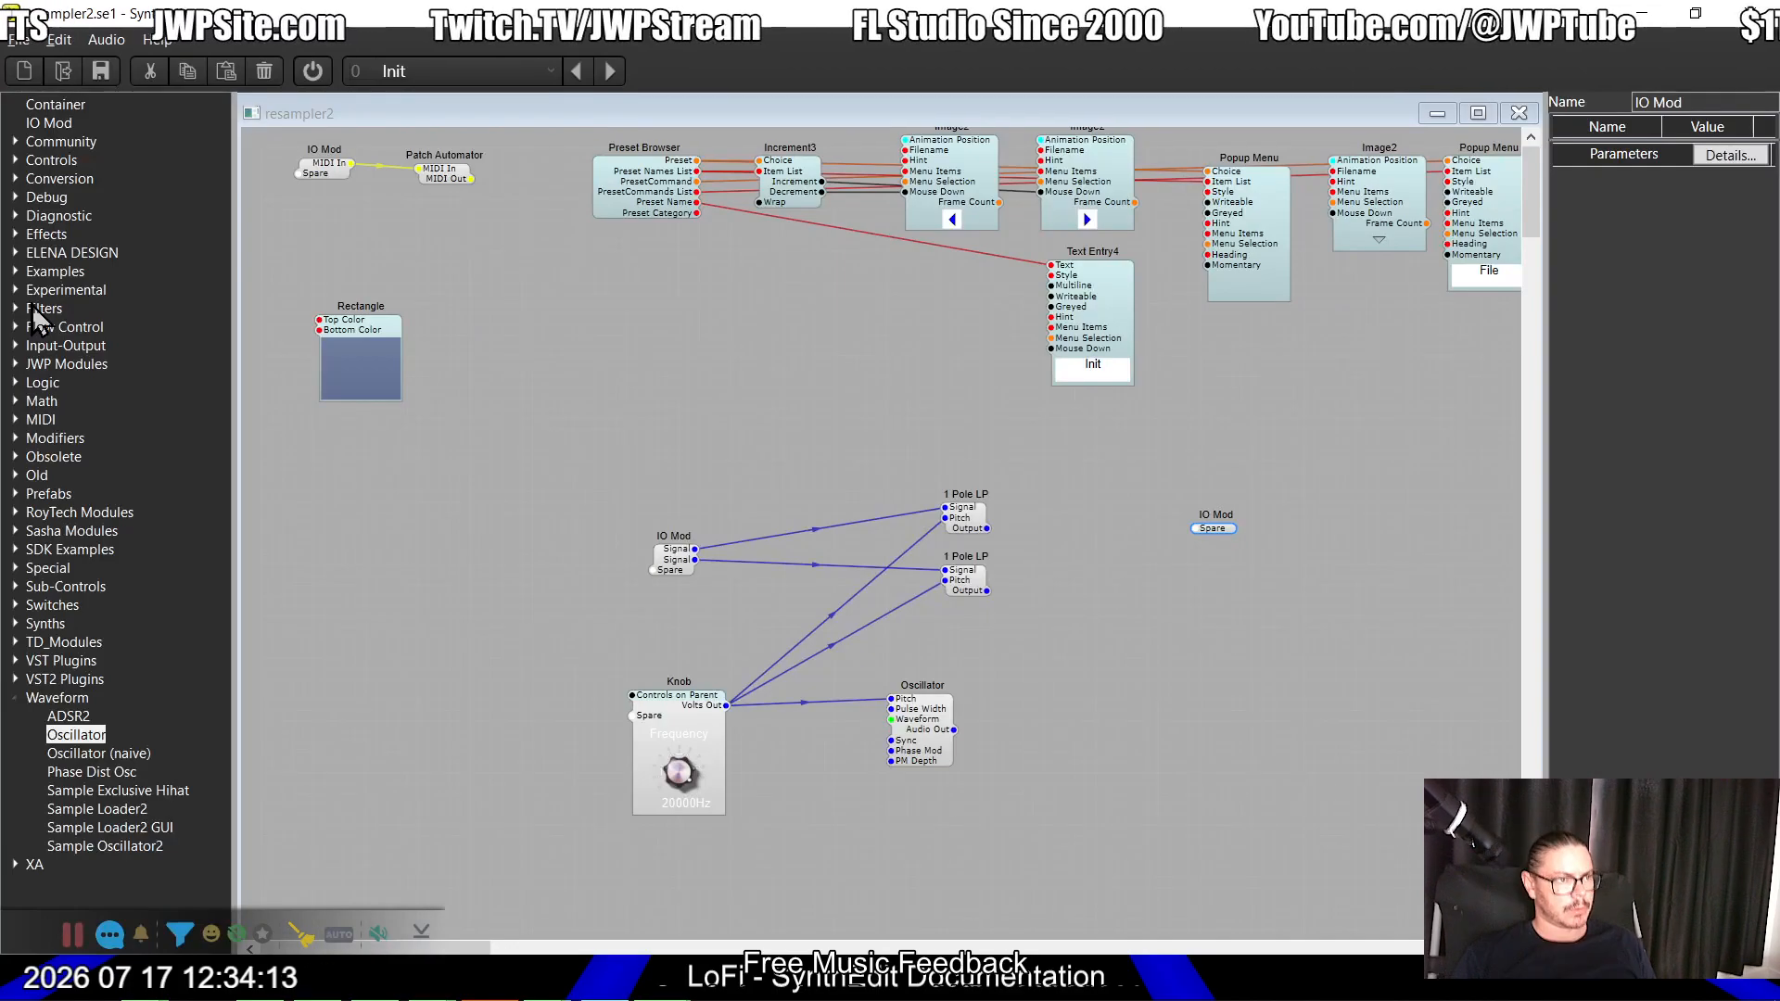
Step: Add a Sample And Hold module before the 1 Pole LP filters and remove both direct wires from the input IO Mod to the filters
left_click(14, 438)
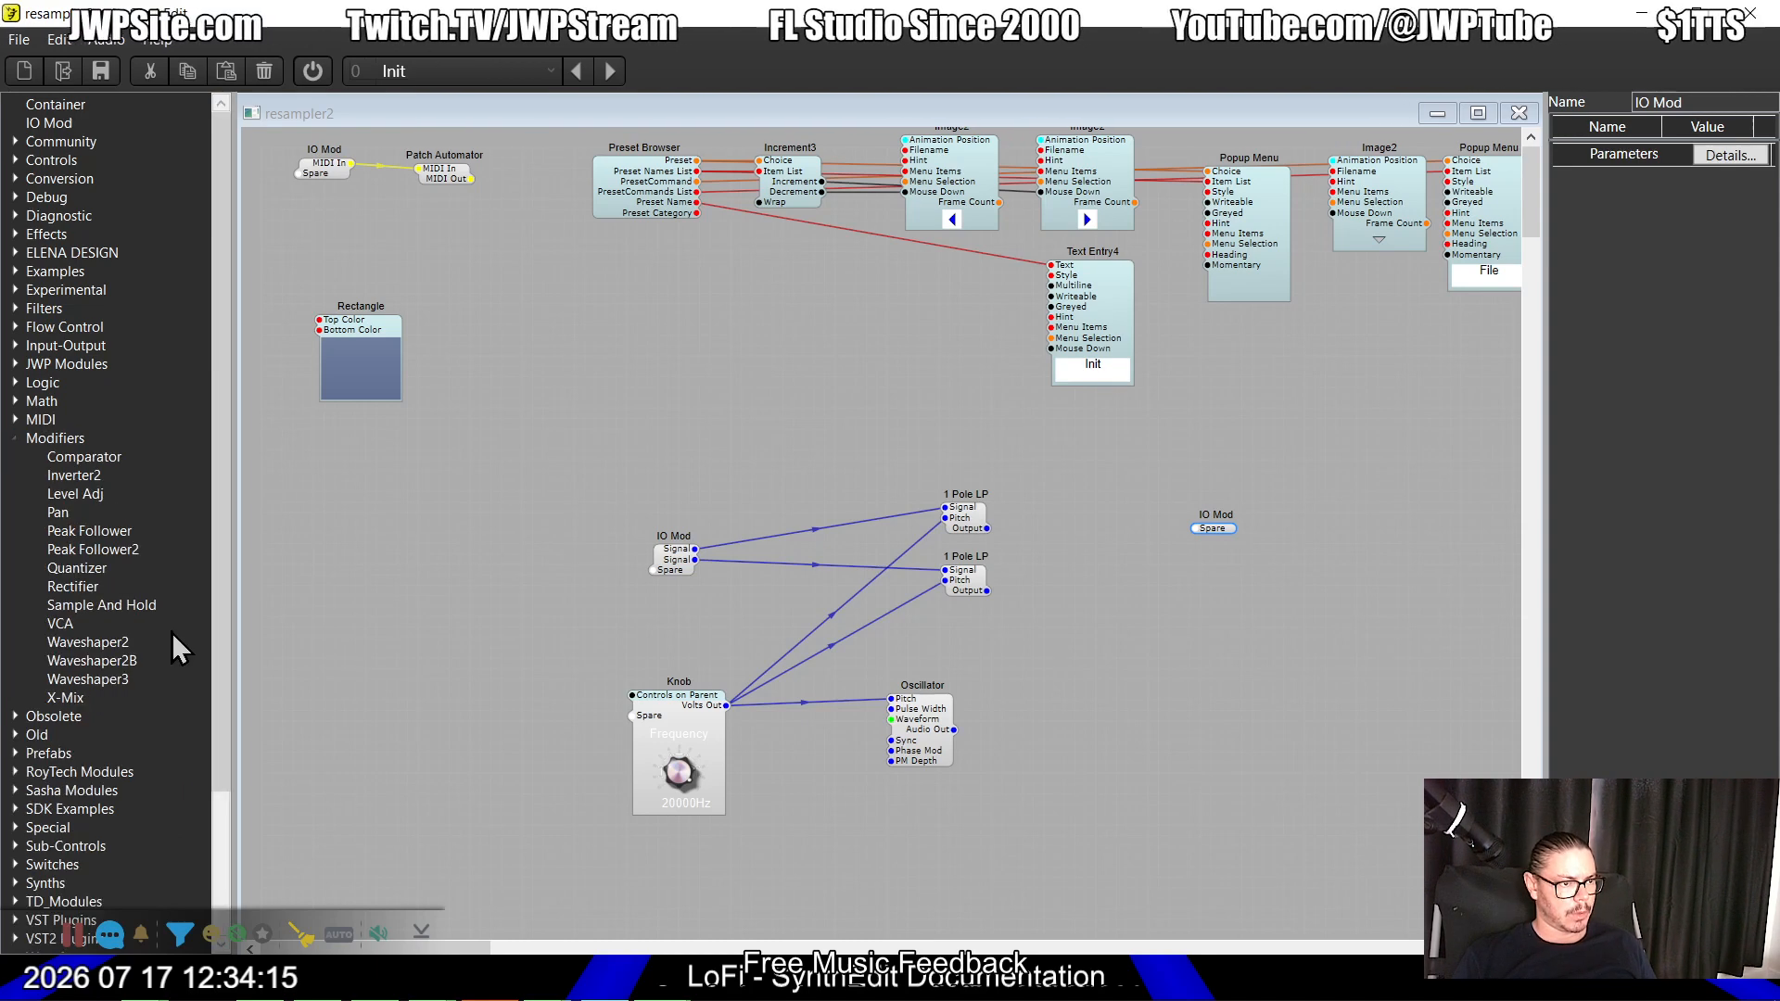
left_click(115, 608)
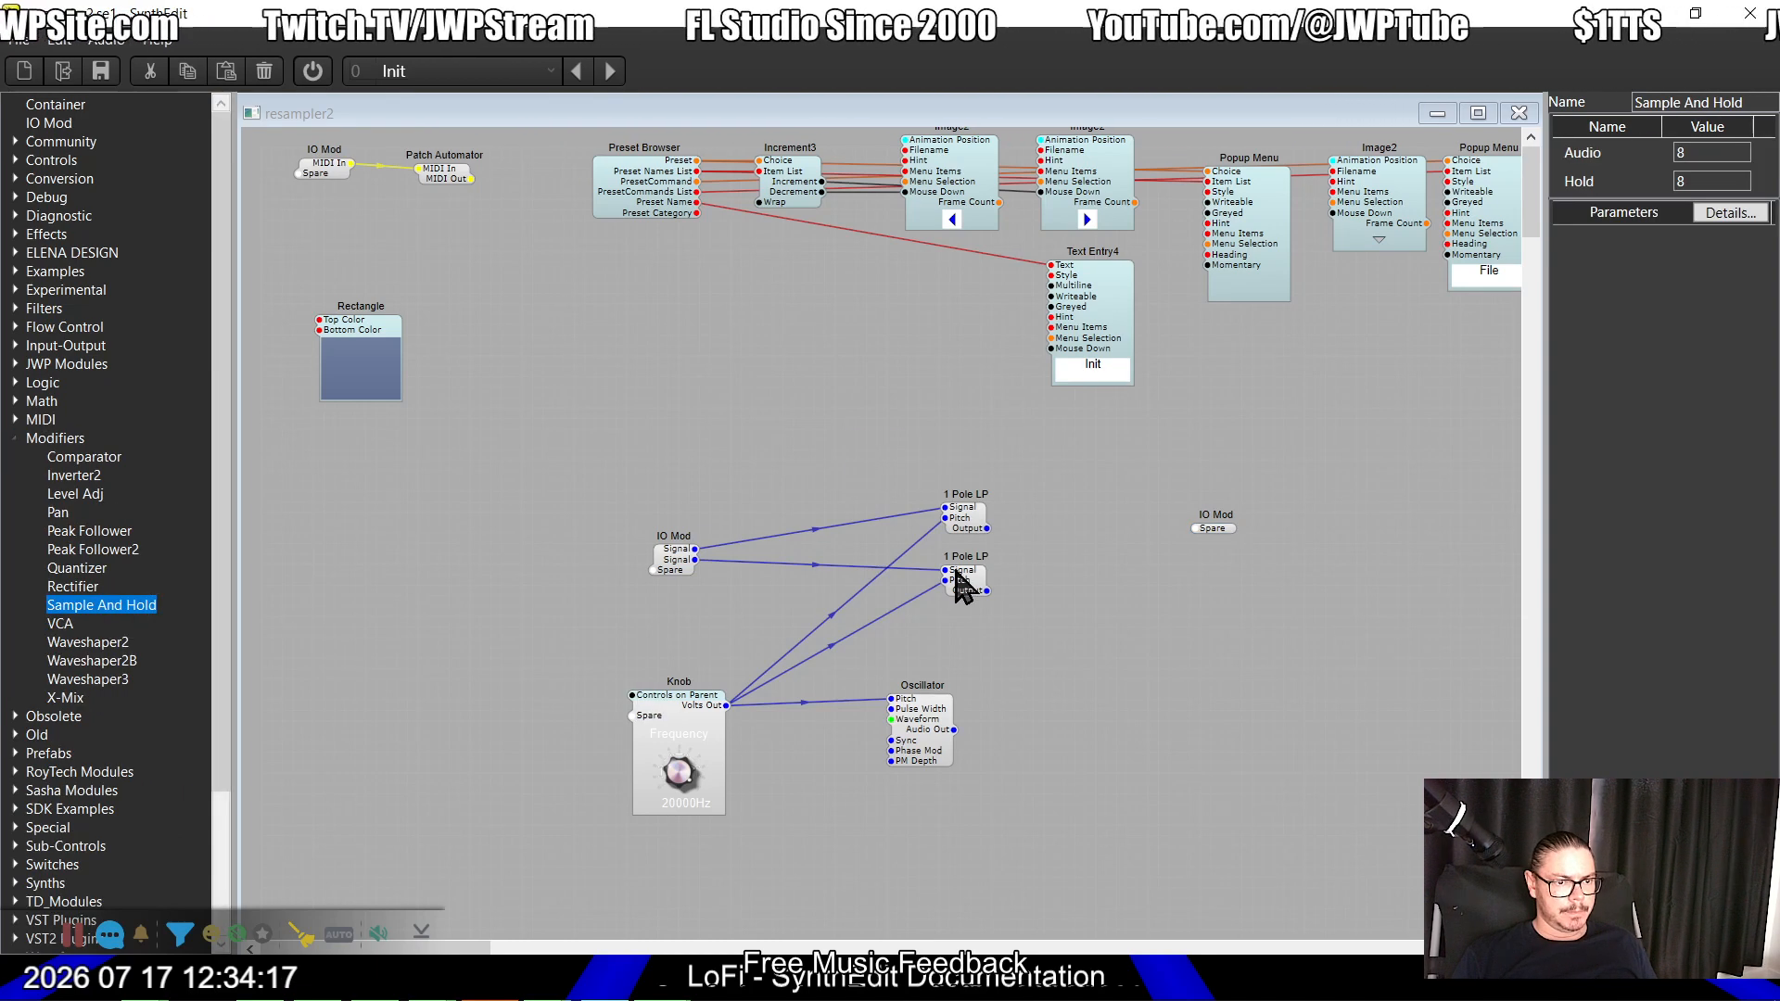
left_click_drag(1081, 654, 921, 448)
left_click_drag(962, 530, 1089, 511)
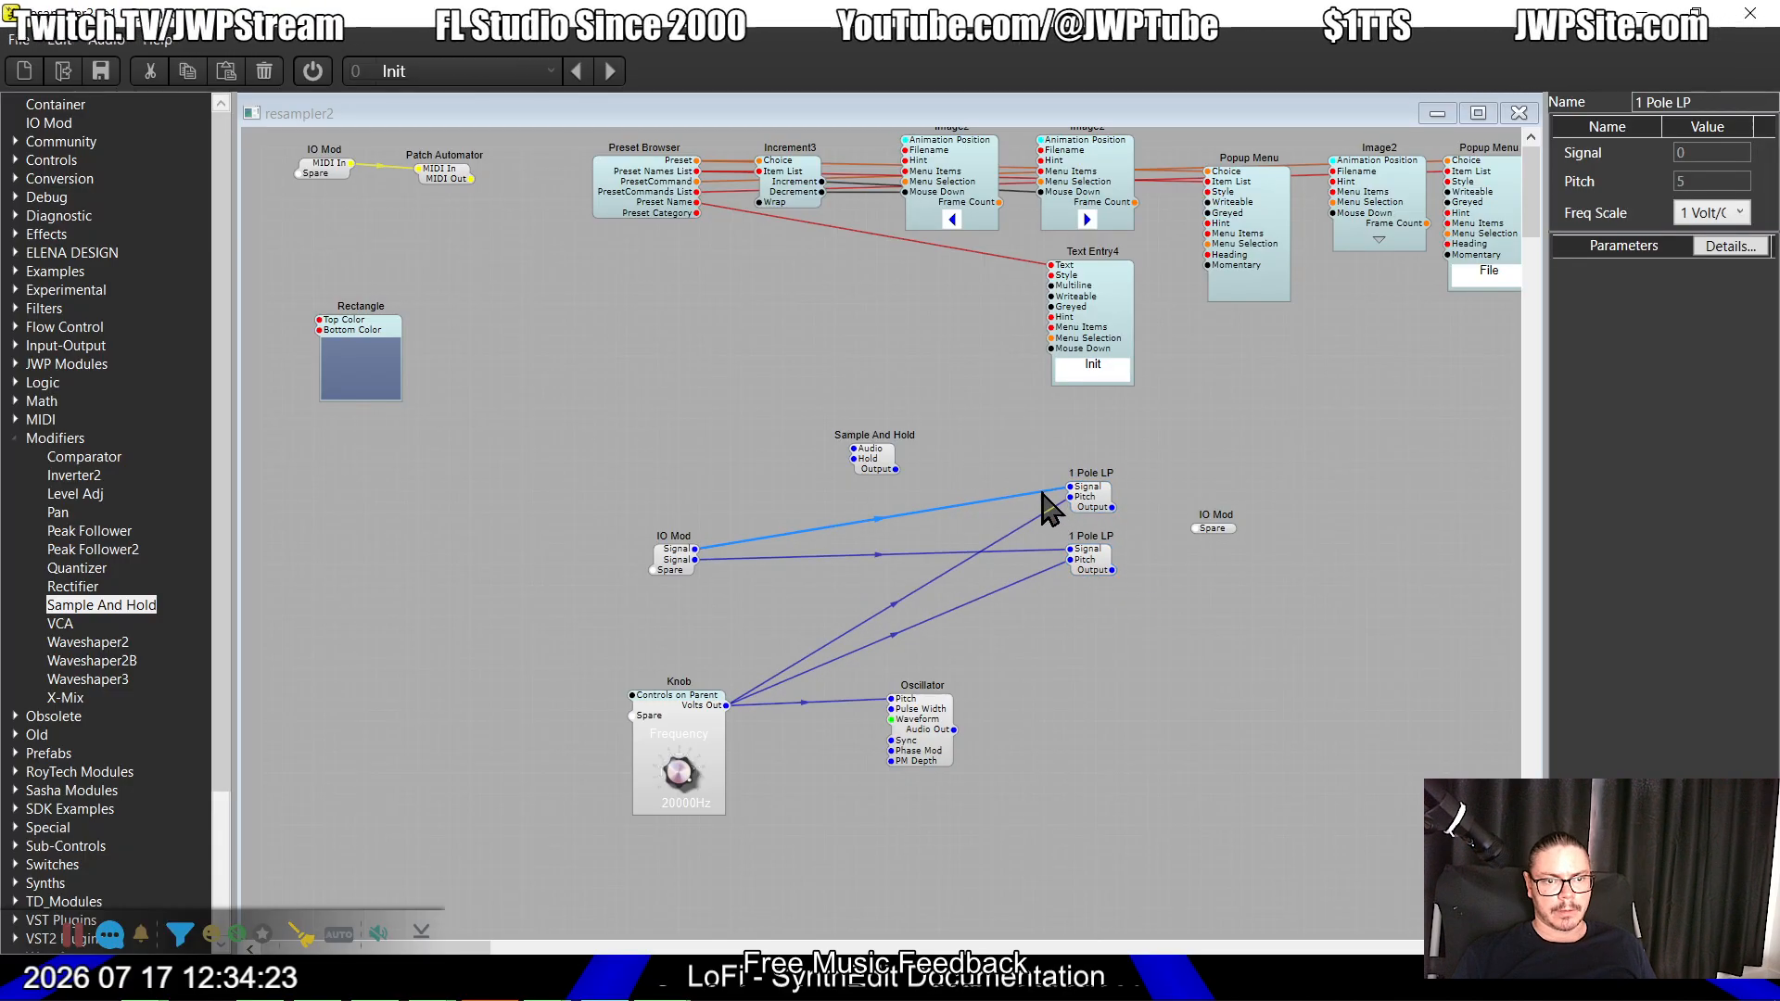
key("Delete")
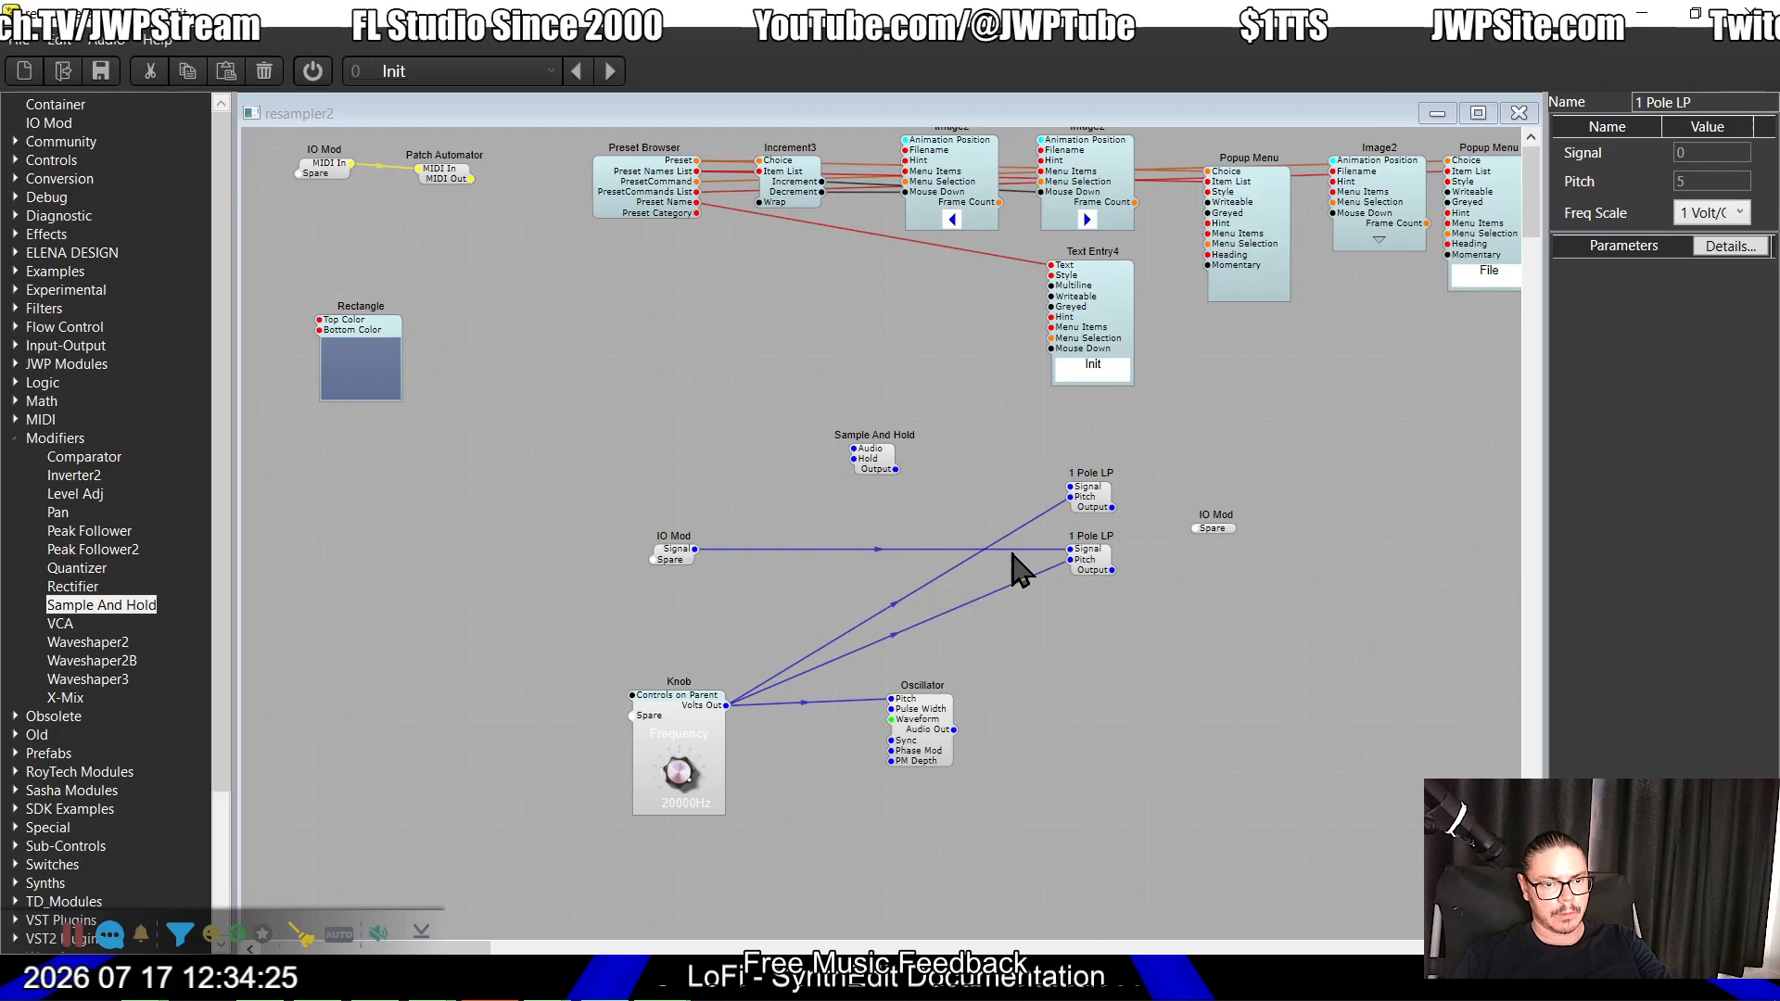
Step: Place a copy of the Sample And Hold beneath the first and wire the input IO Mod to both Audio inputs
left_click(871, 466)
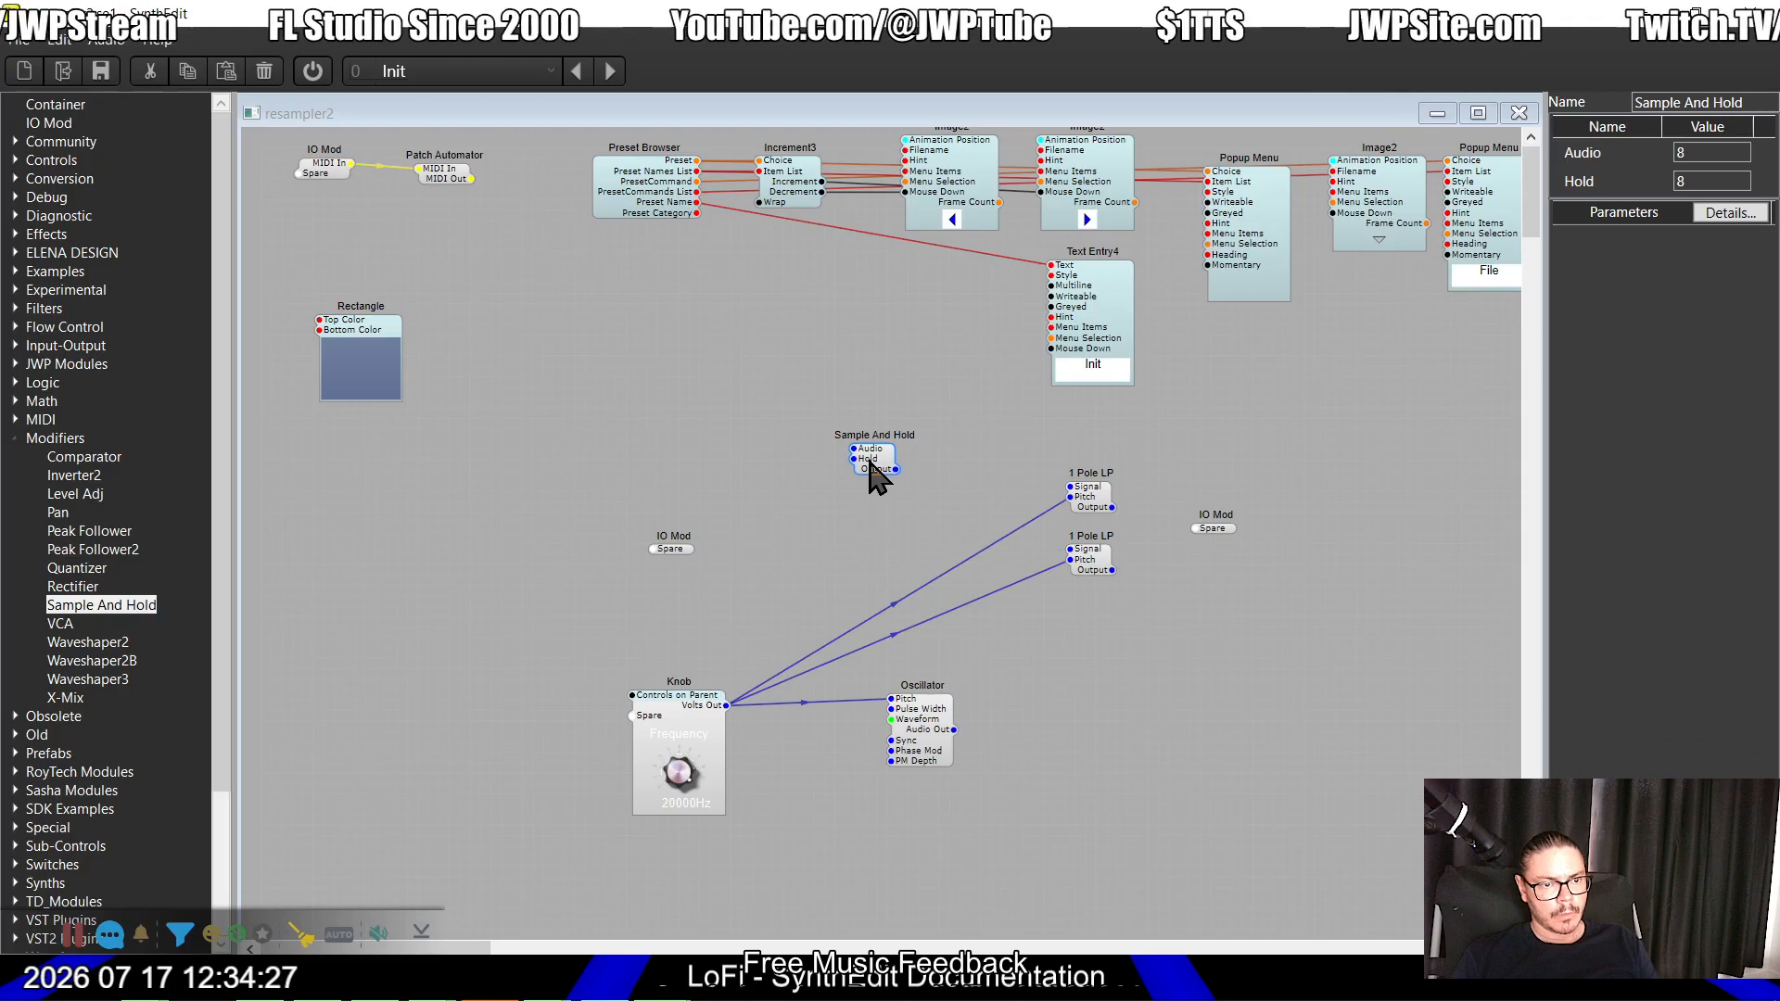
right_click(879, 517)
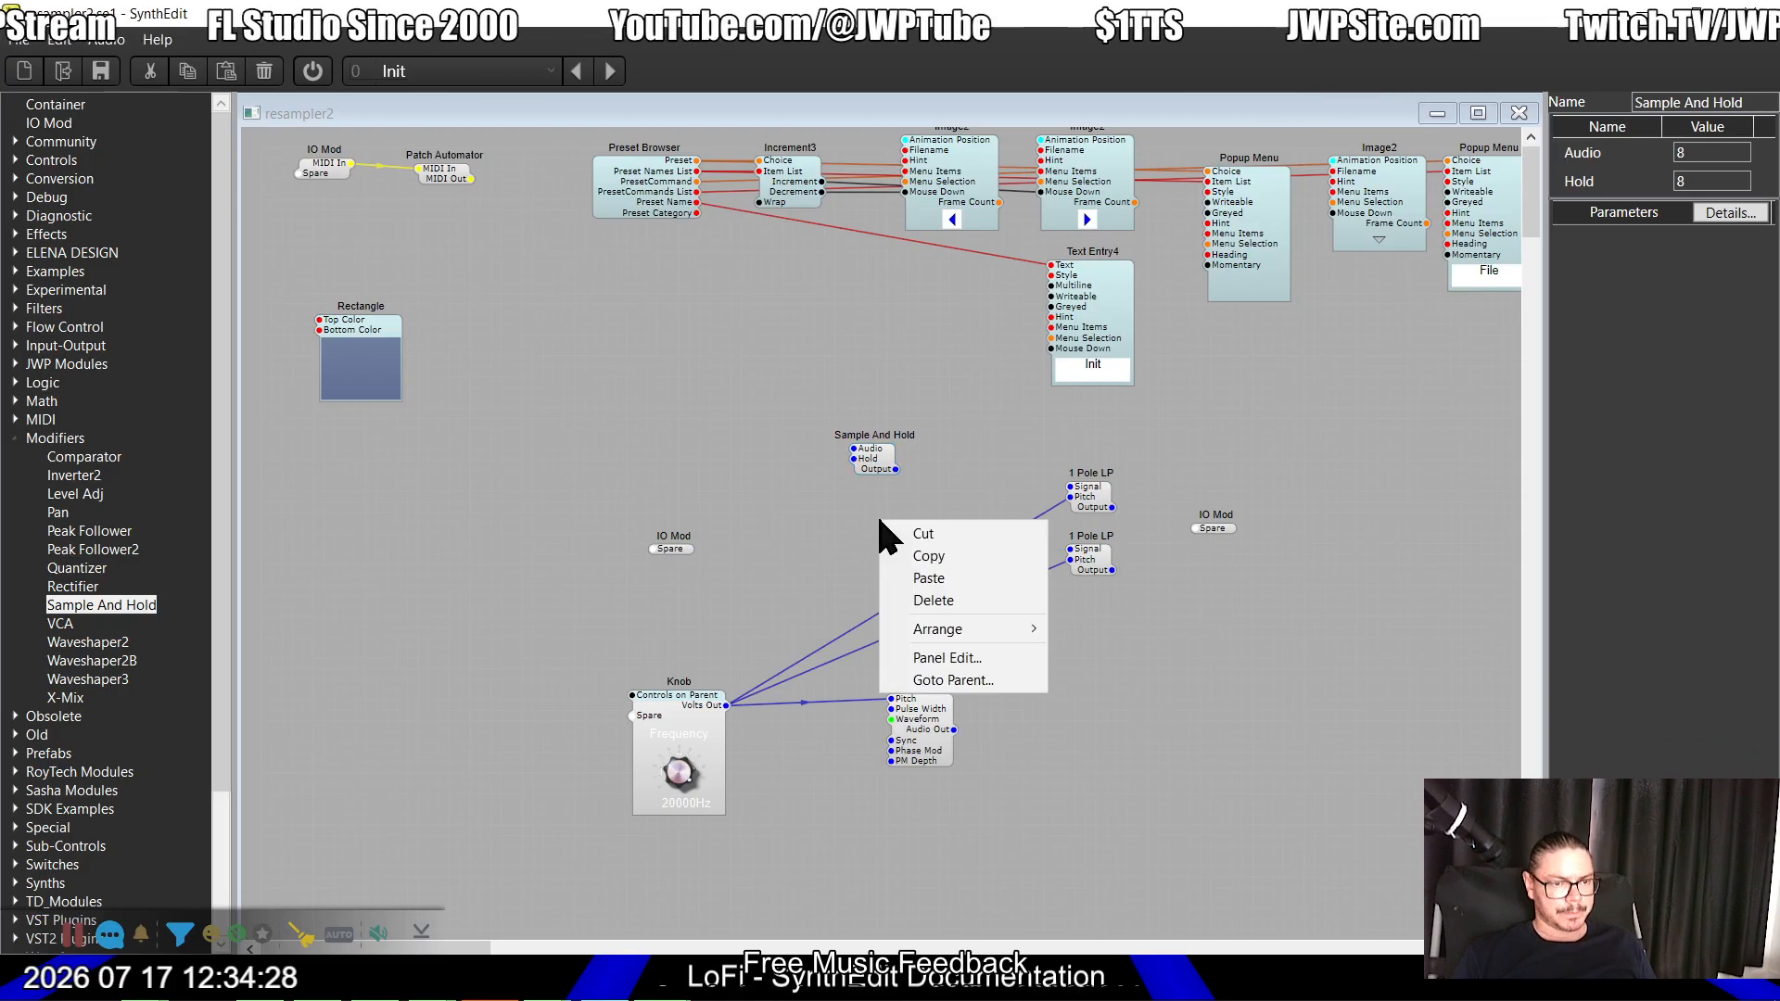
left_click(921, 581)
left_click_drag(899, 546, 867, 531)
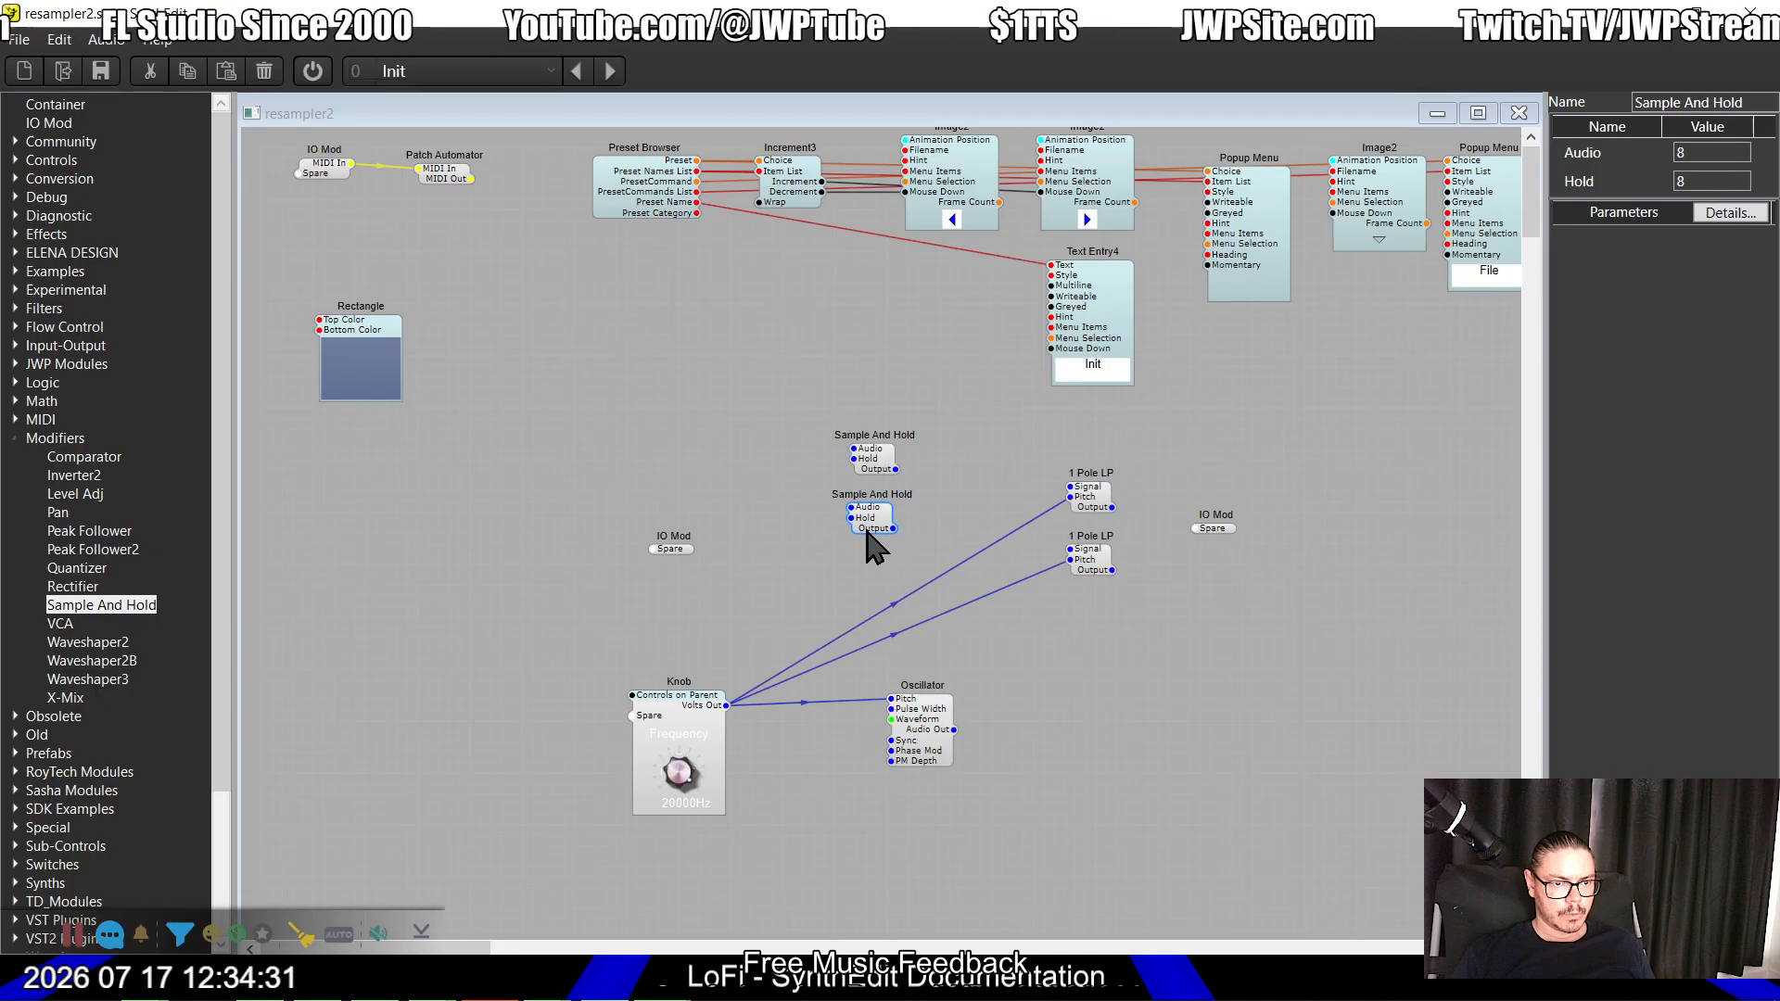
left_click(655, 550)
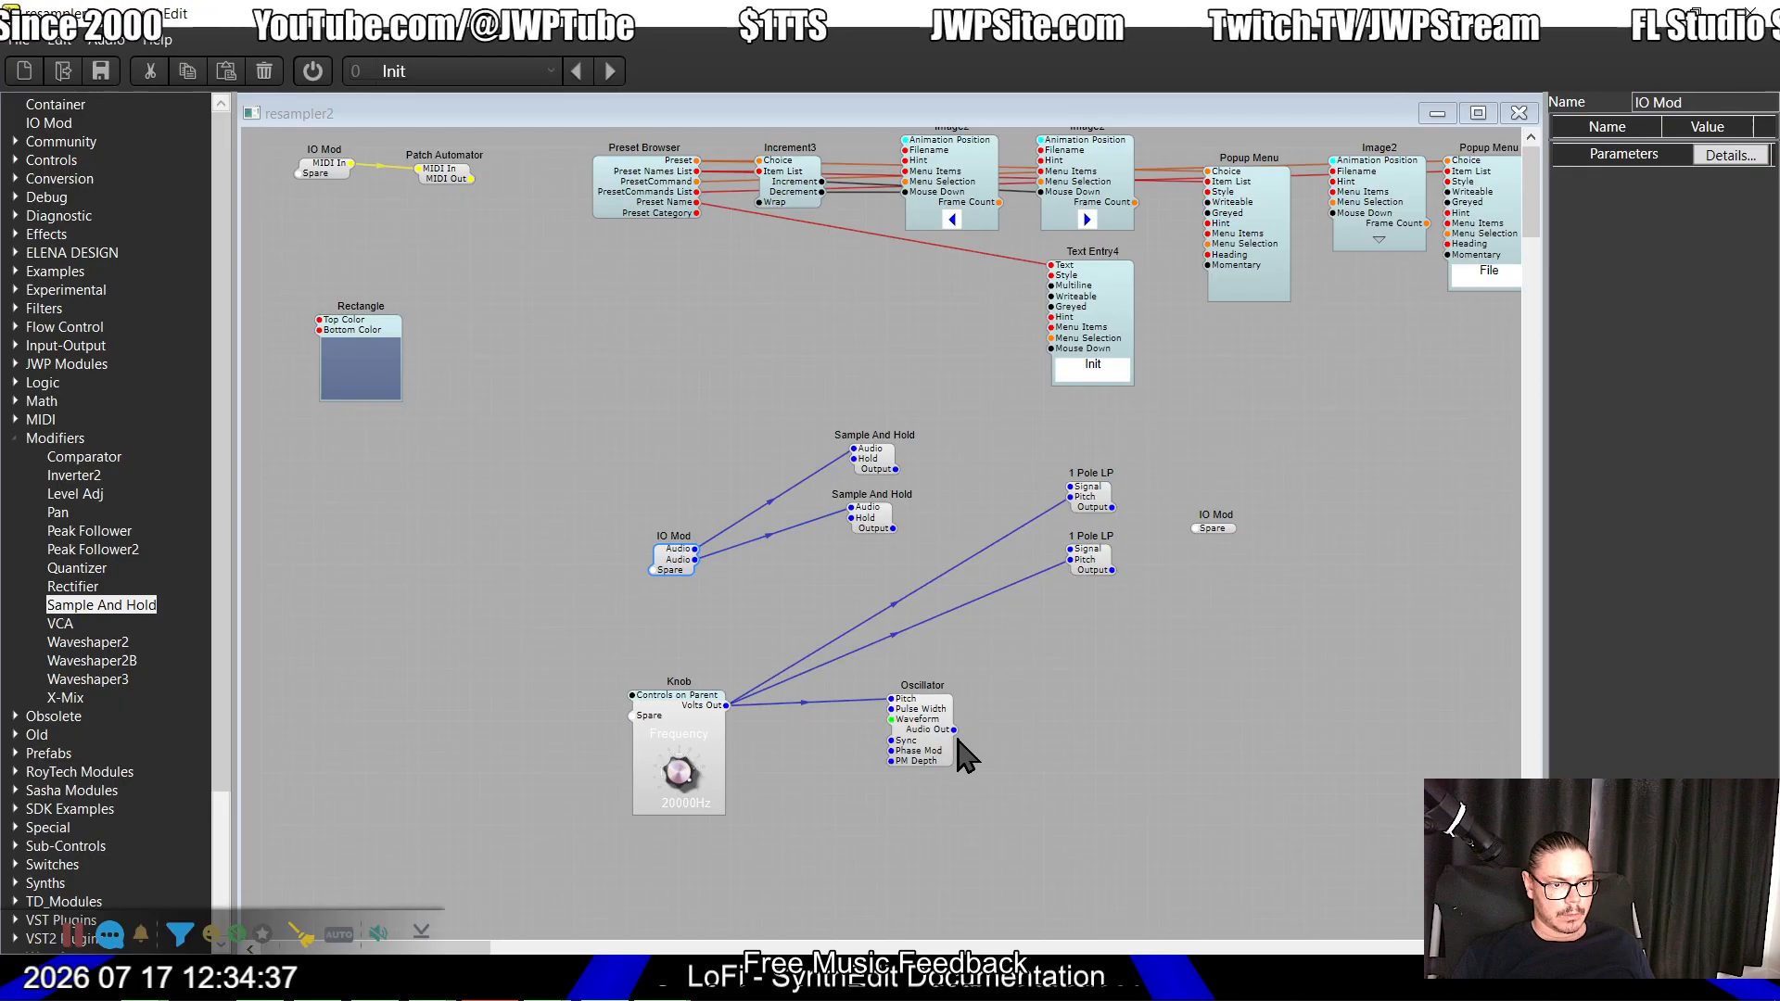
Step: Connect the Oscillator's Audio Out to the Hold inputs of both Sample And Hold modules and shift the Oscillator closer to the Knob
left_click_drag(952, 729, 941, 524)
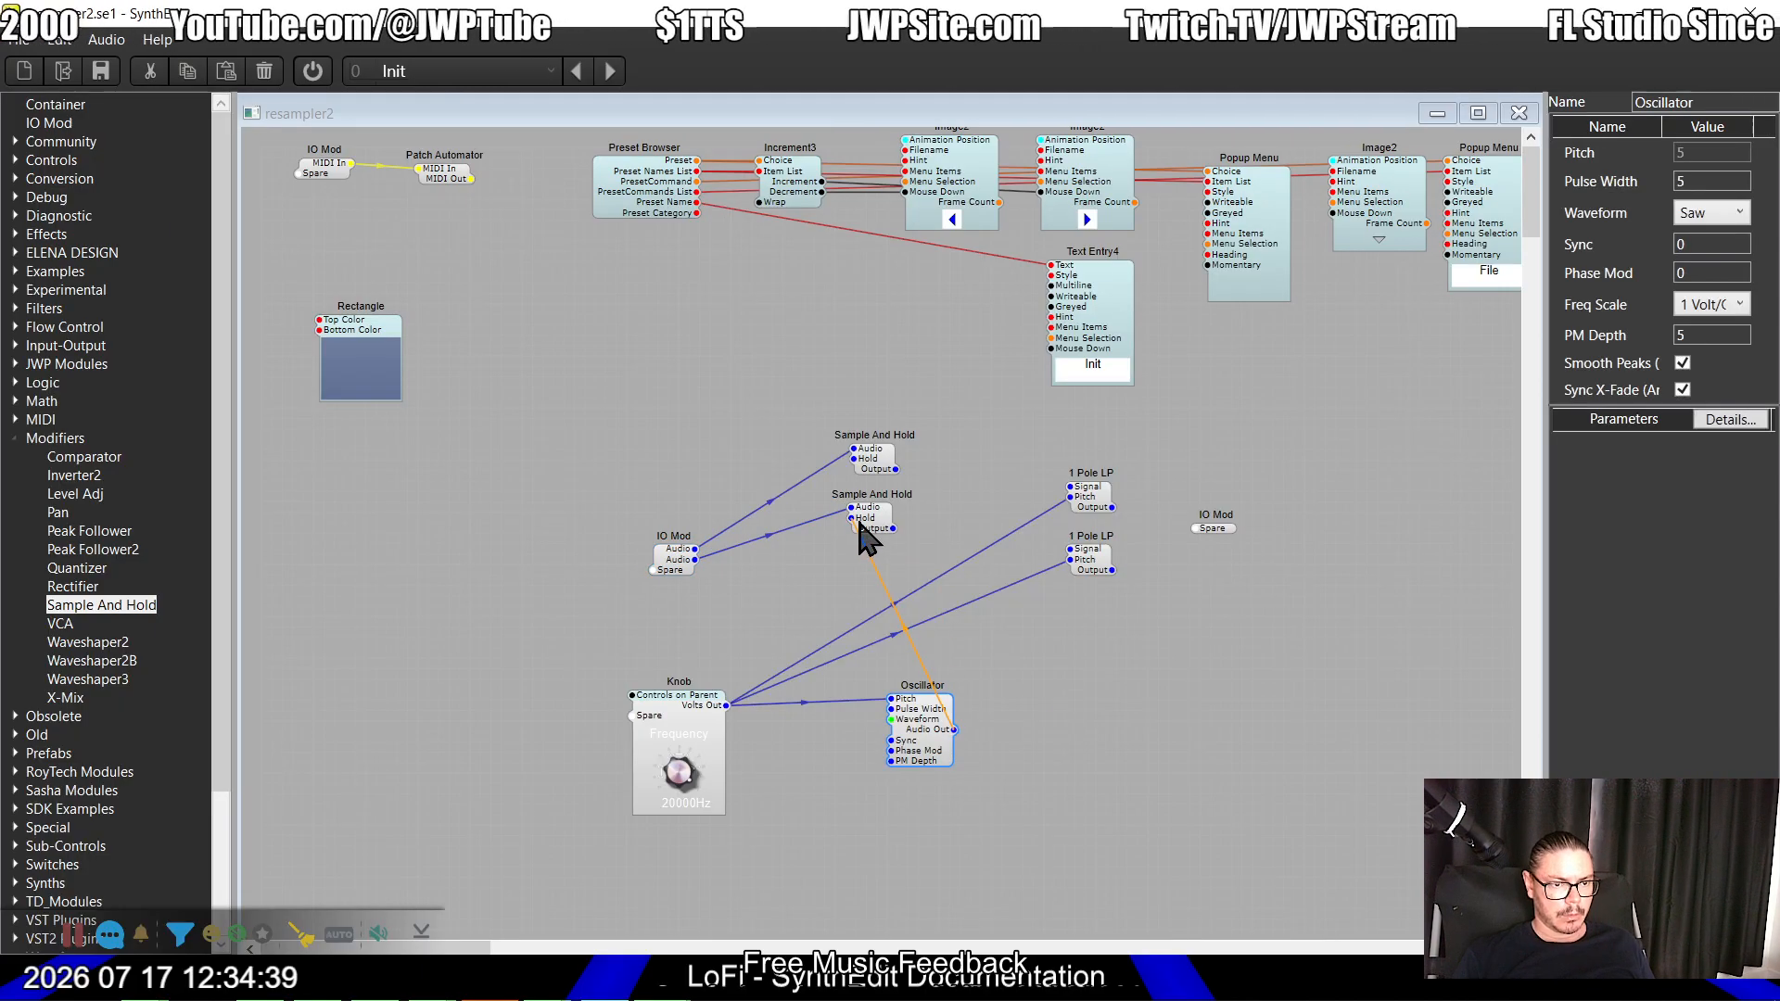
left_click_drag(854, 460, 863, 726)
left_click(913, 732)
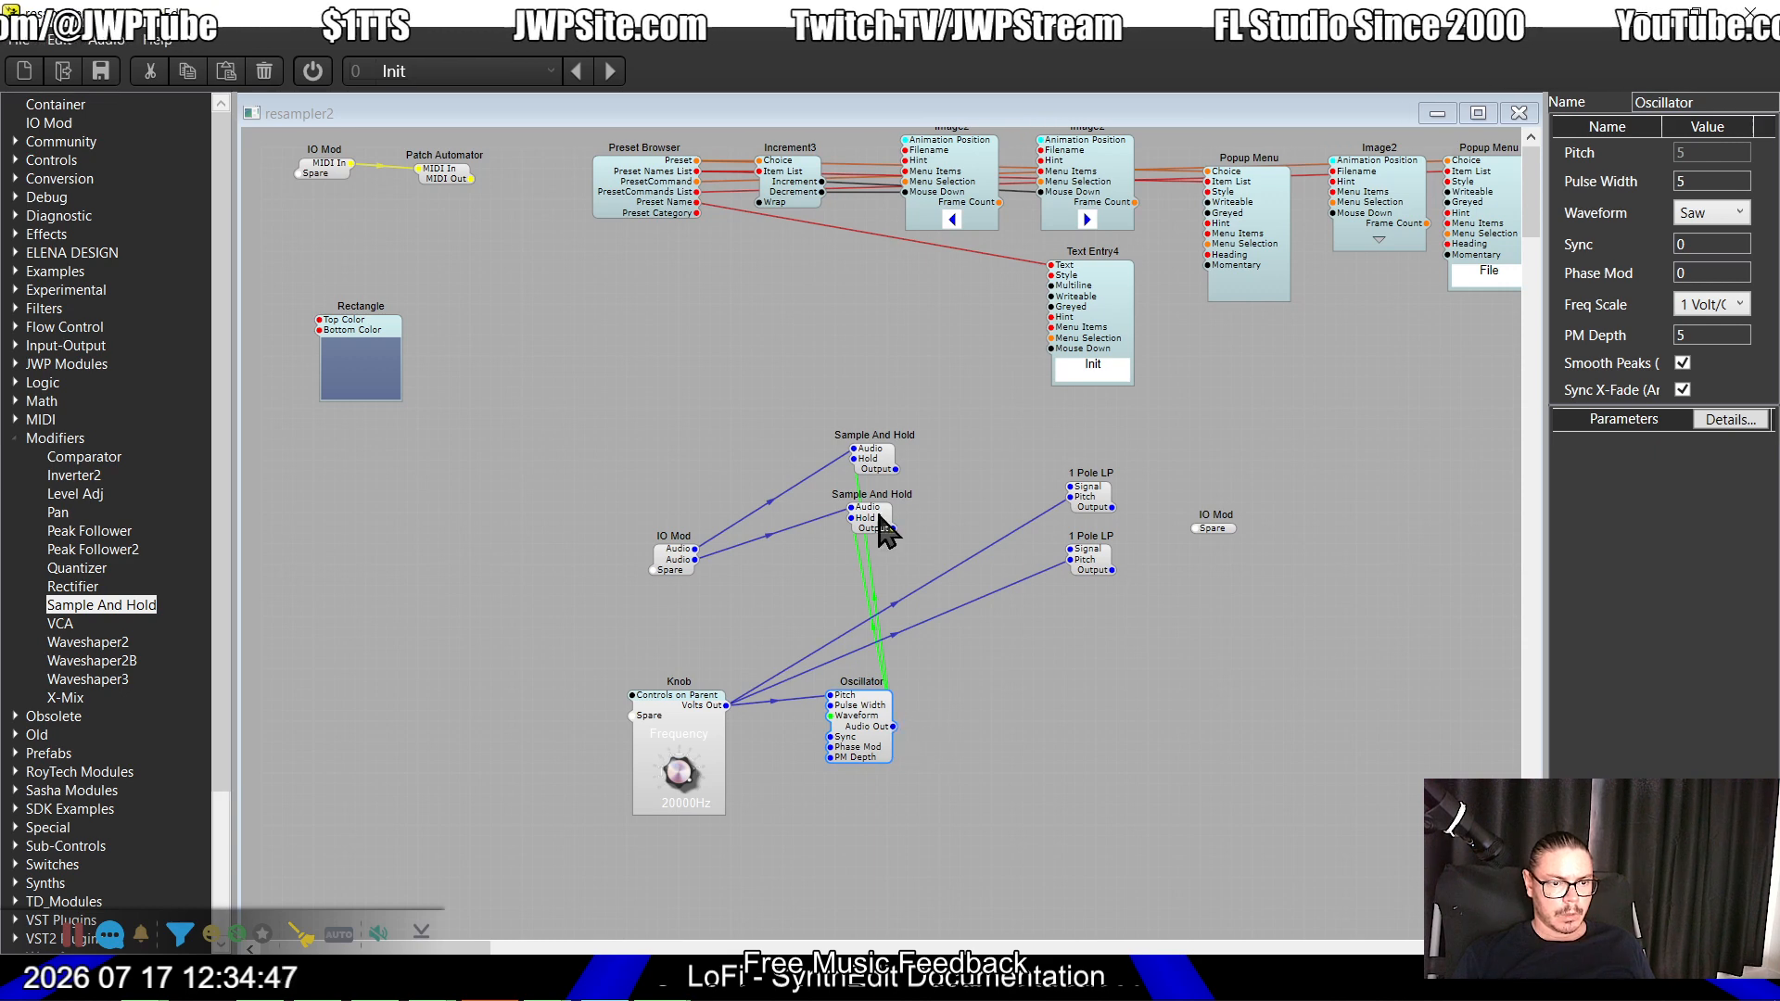
Step: Wire each Sample And Hold output to its 1 Pole LP Signal input and both filter outputs to the output IO Mod
left_click_drag(895, 470, 1063, 492)
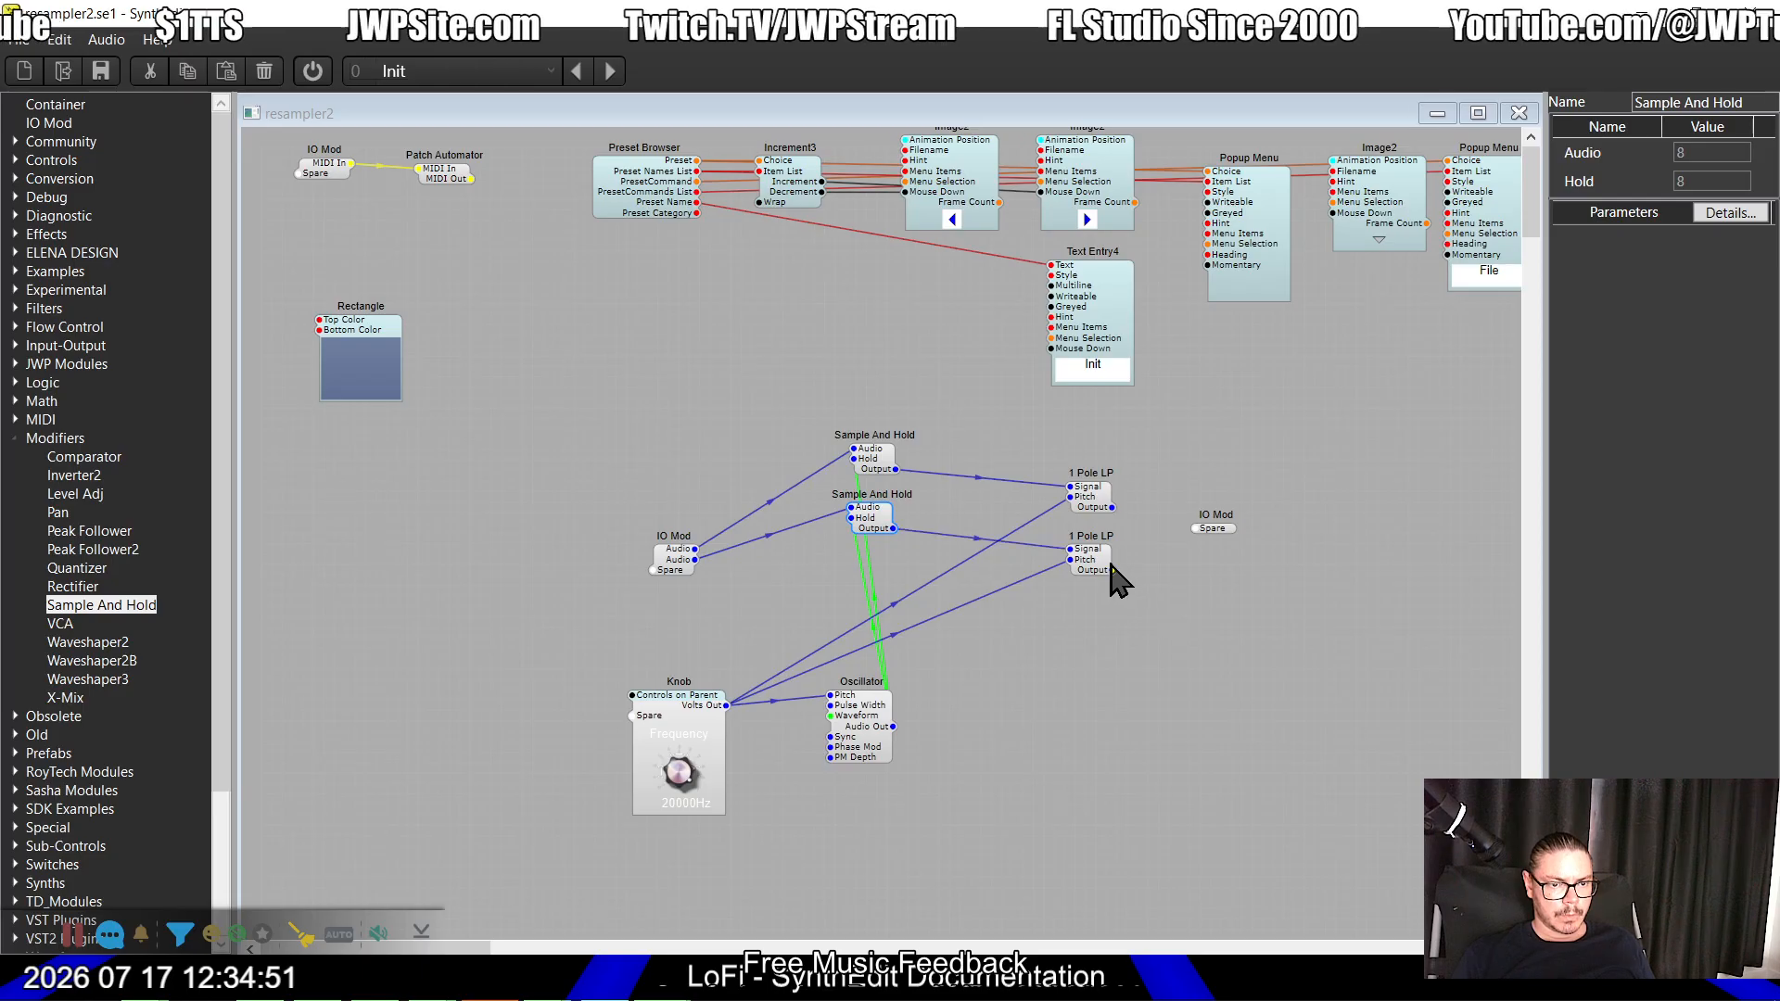
left_click_drag(1111, 509, 1147, 527)
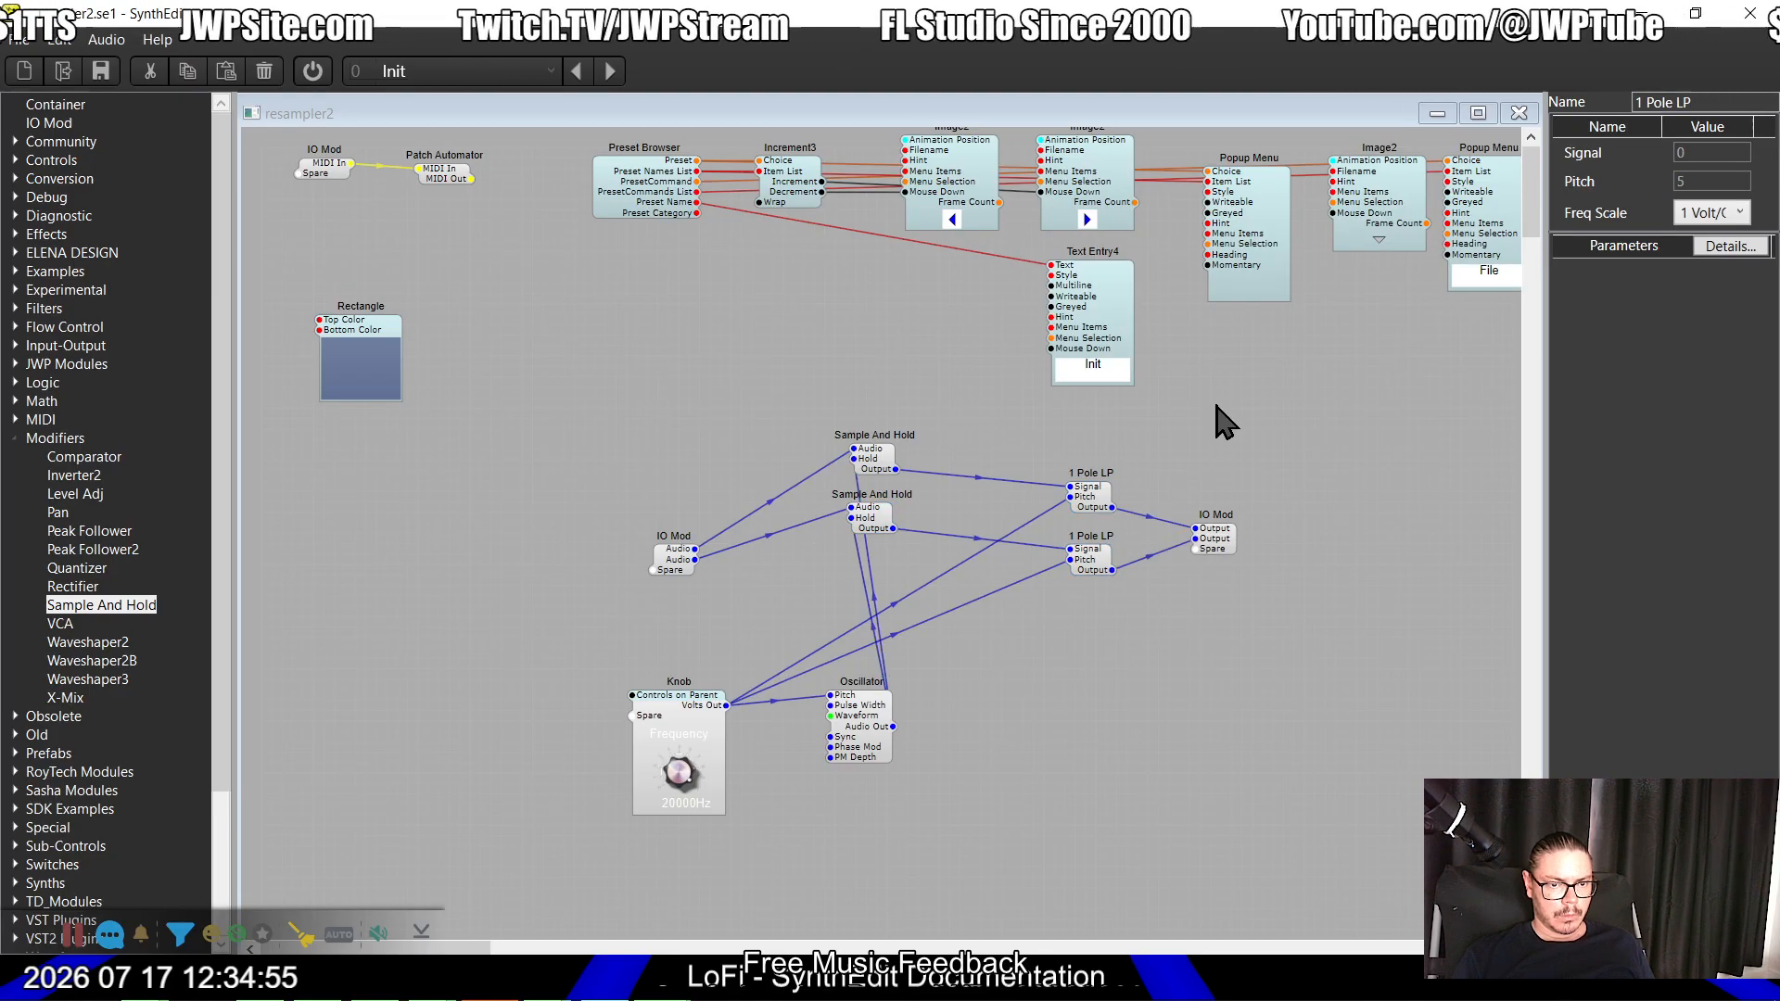
Step: Set the Oscillator's waveform to Ramp, as in the older Lofi patch
key("alt+Tab")
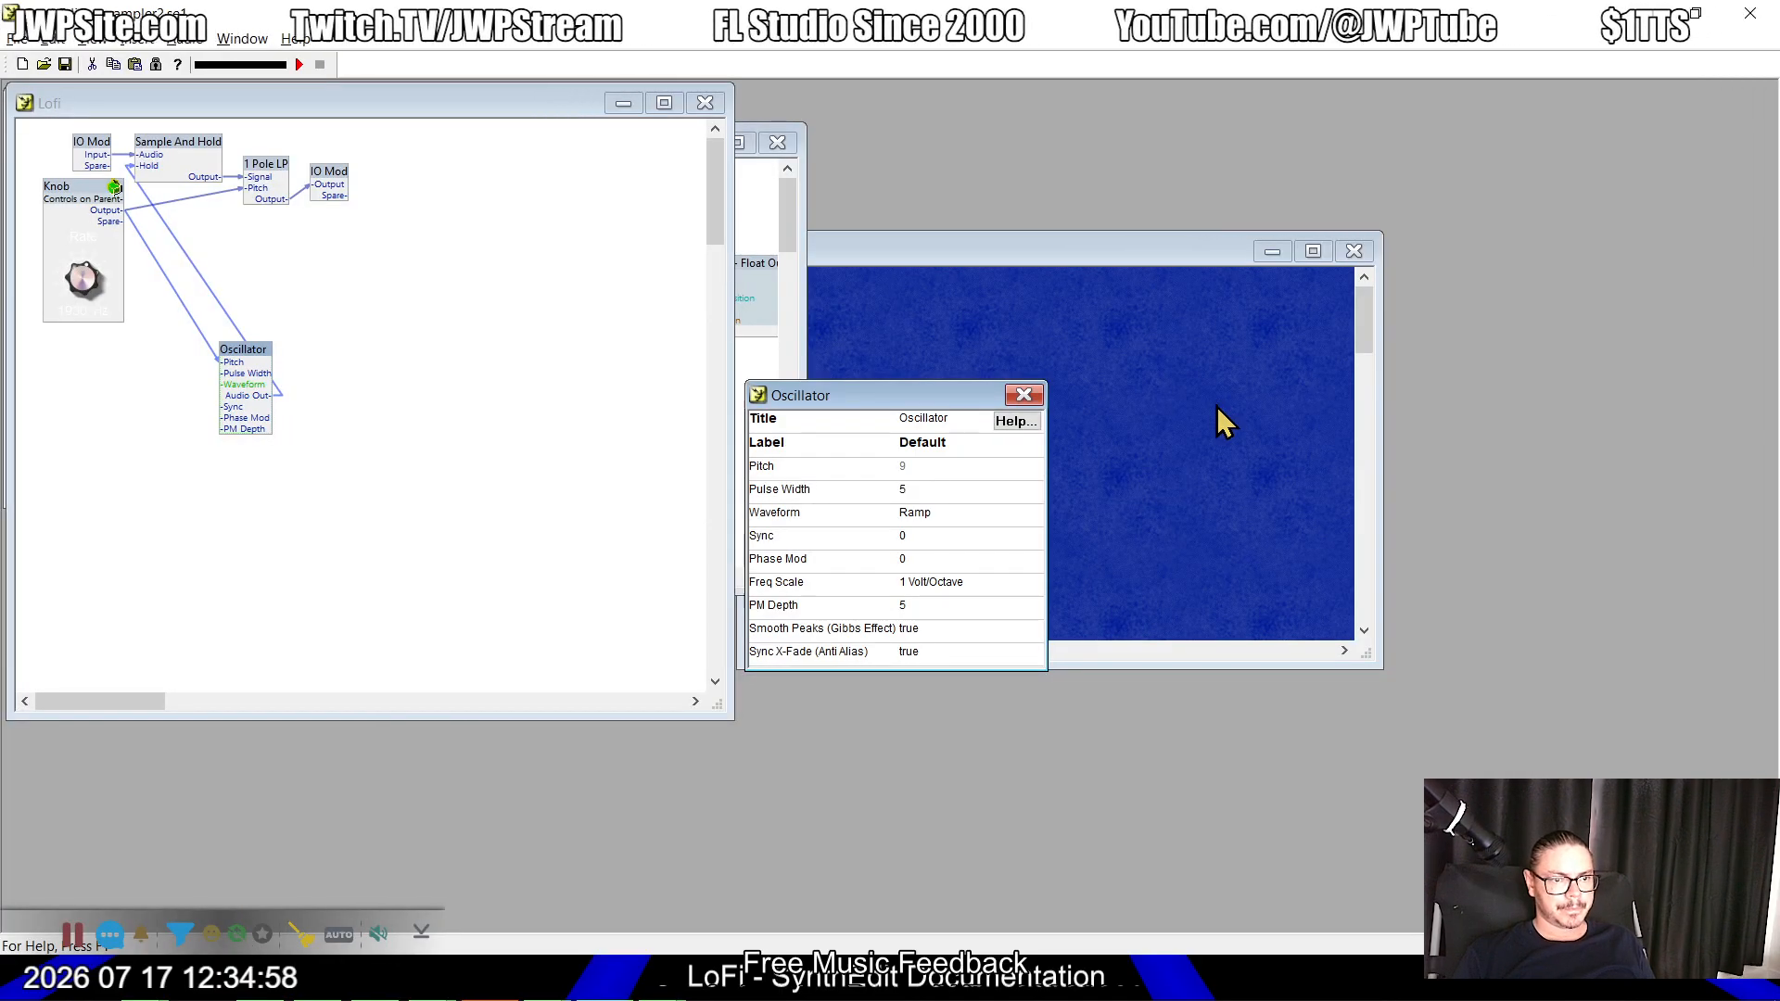
key("alt+Tab")
left_click(872, 731)
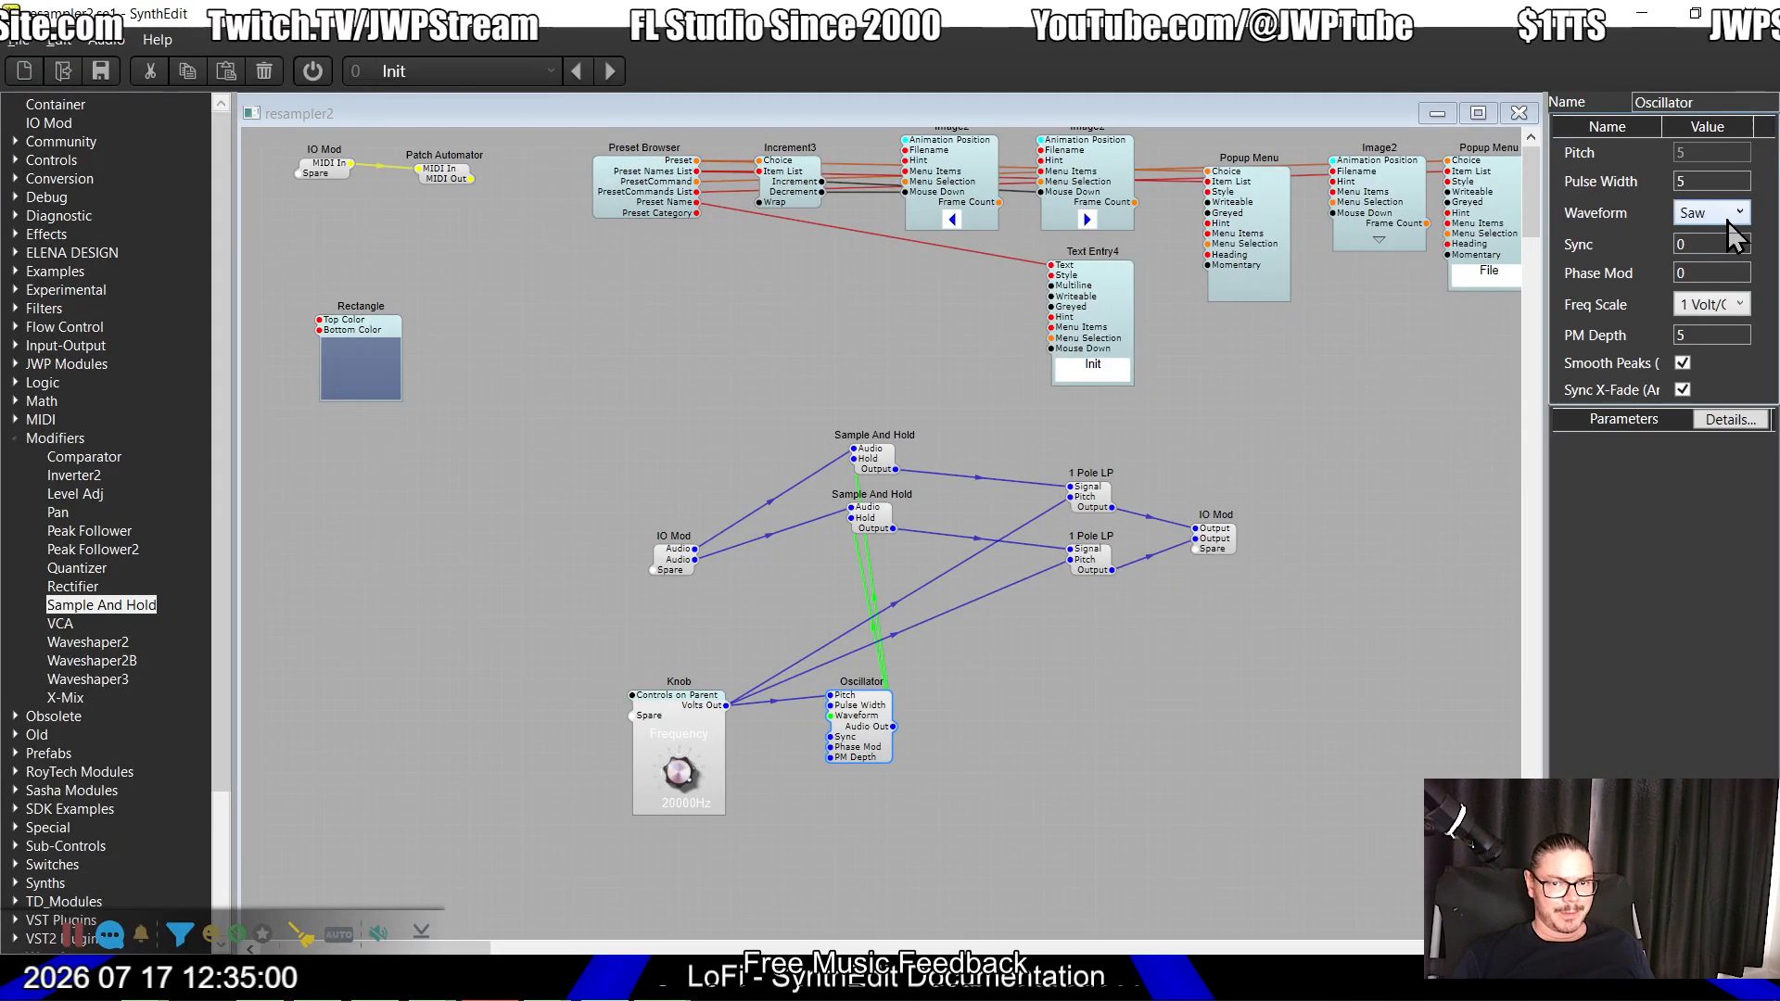
left_click(1723, 219)
left_click(1714, 286)
left_click(1357, 626)
Step: Compare the Oscillator's settings and the module wiring with the older Lofi patch
key("alt+Tab")
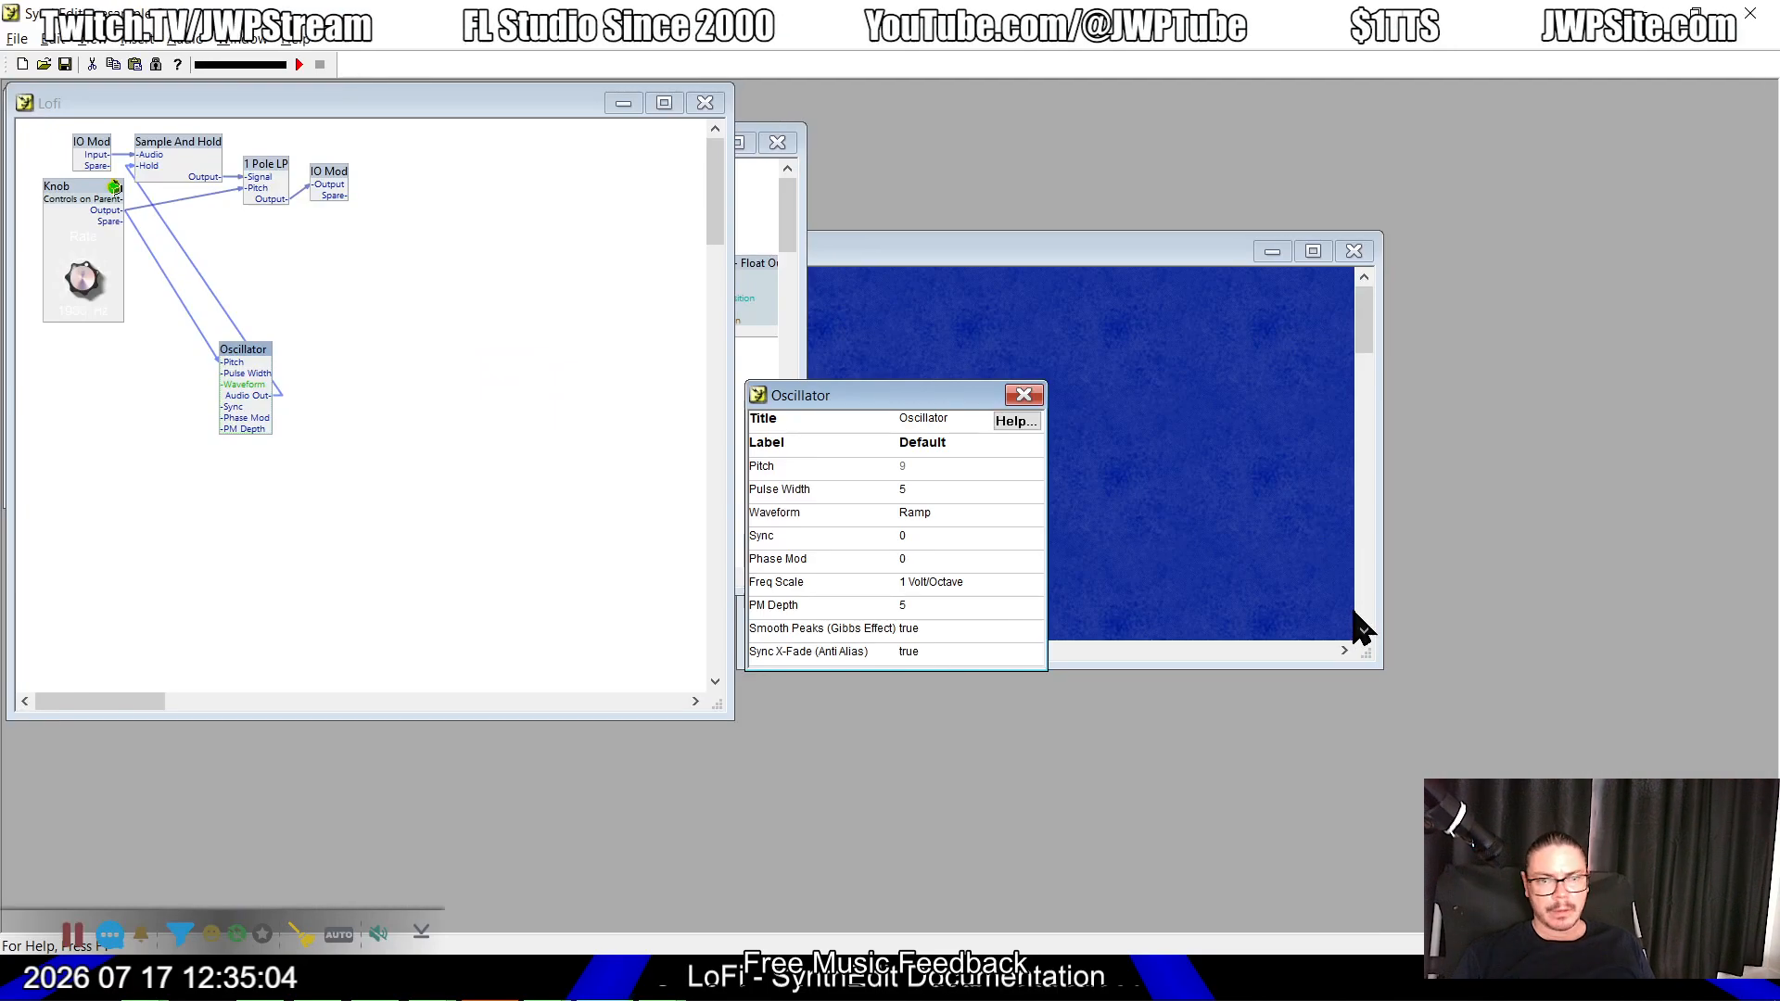
key("alt+Tab")
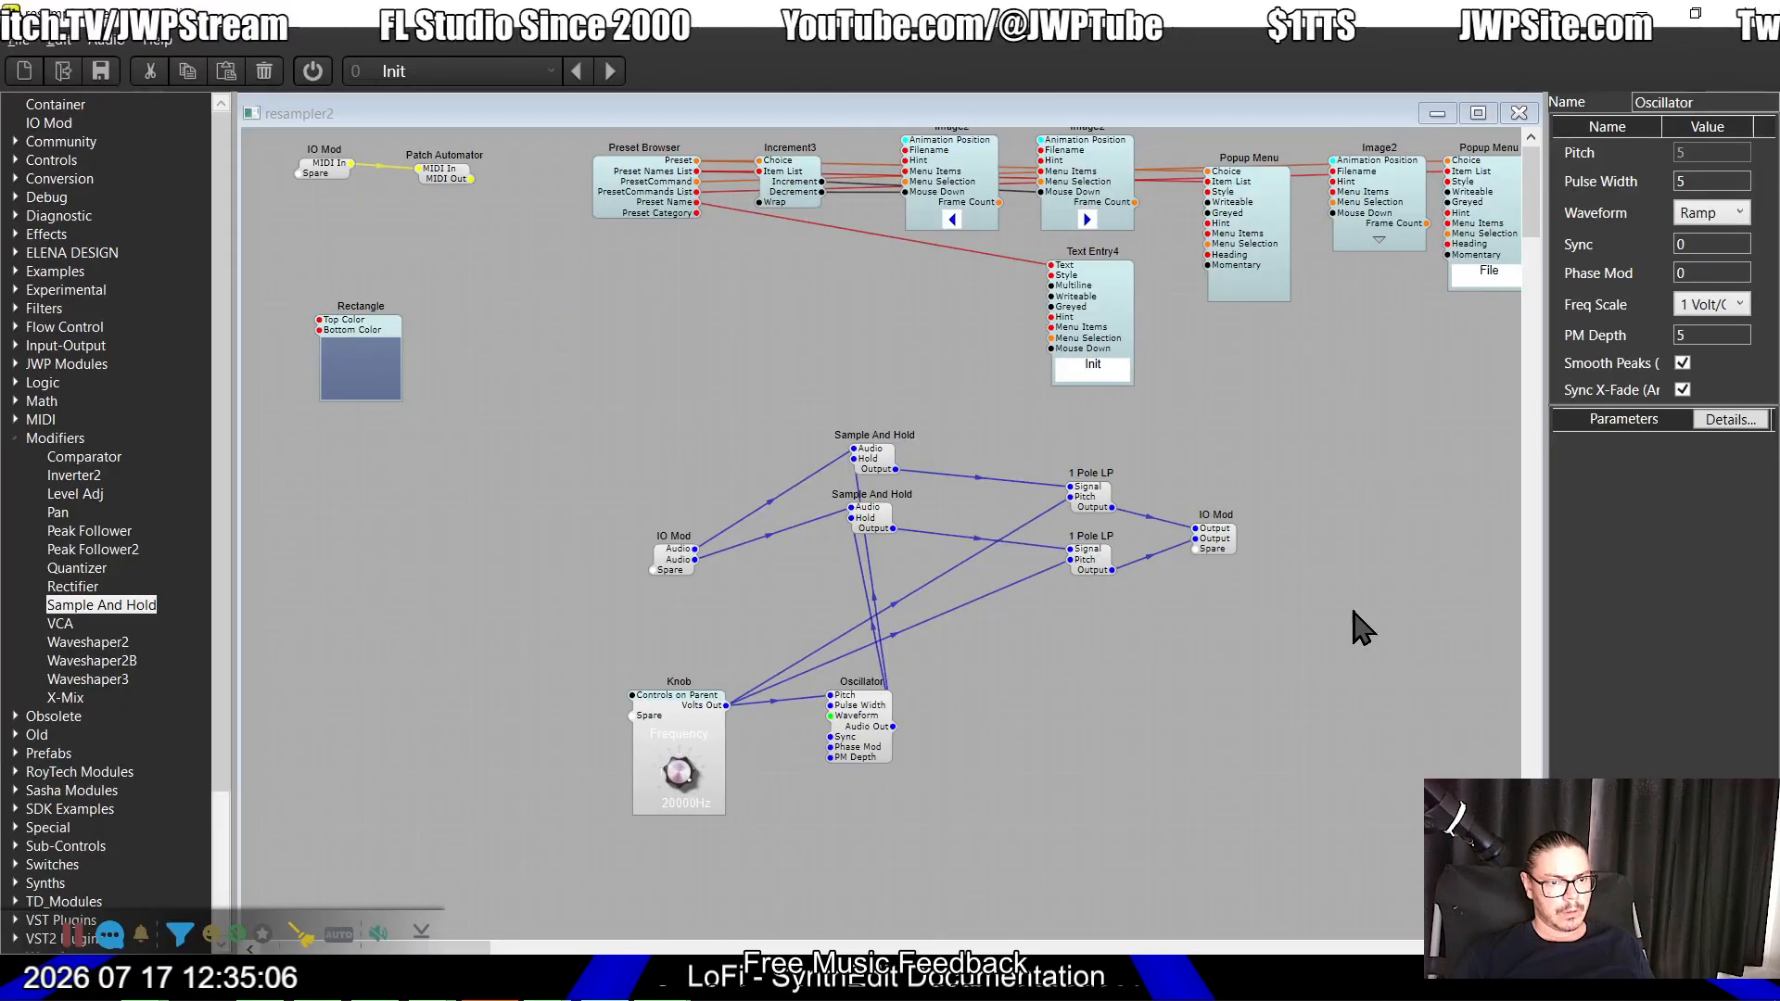
key("alt+Tab")
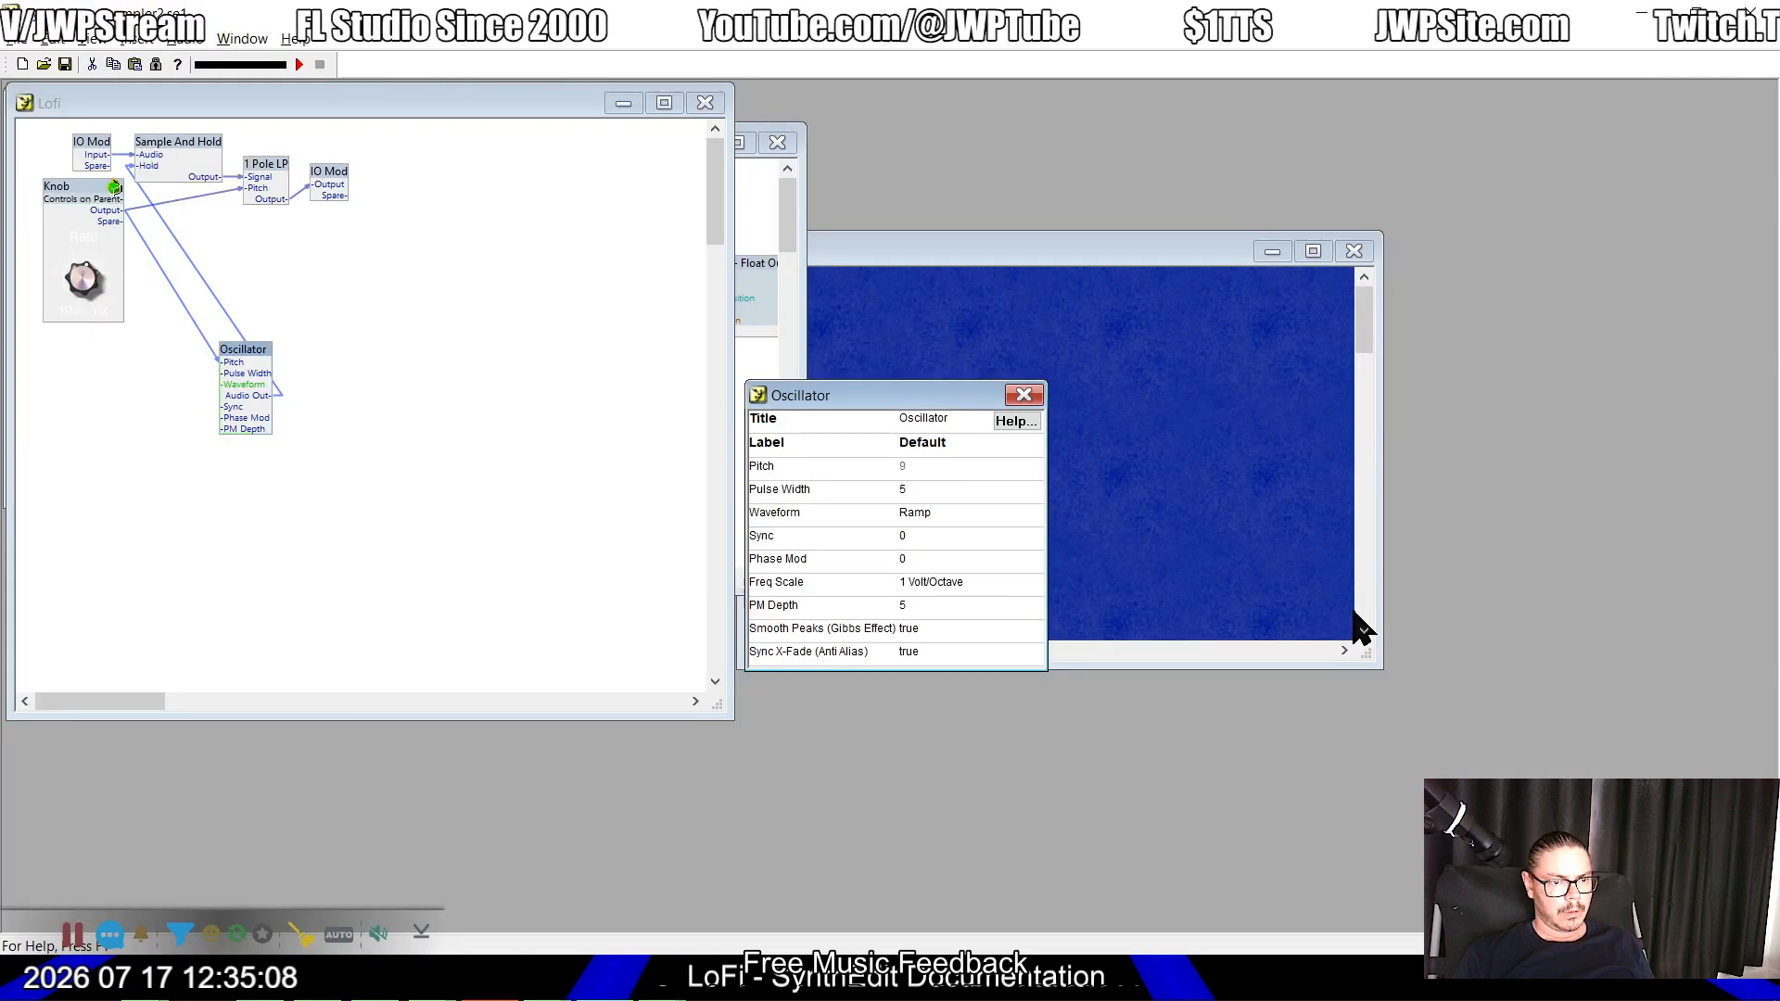
key("alt+Tab")
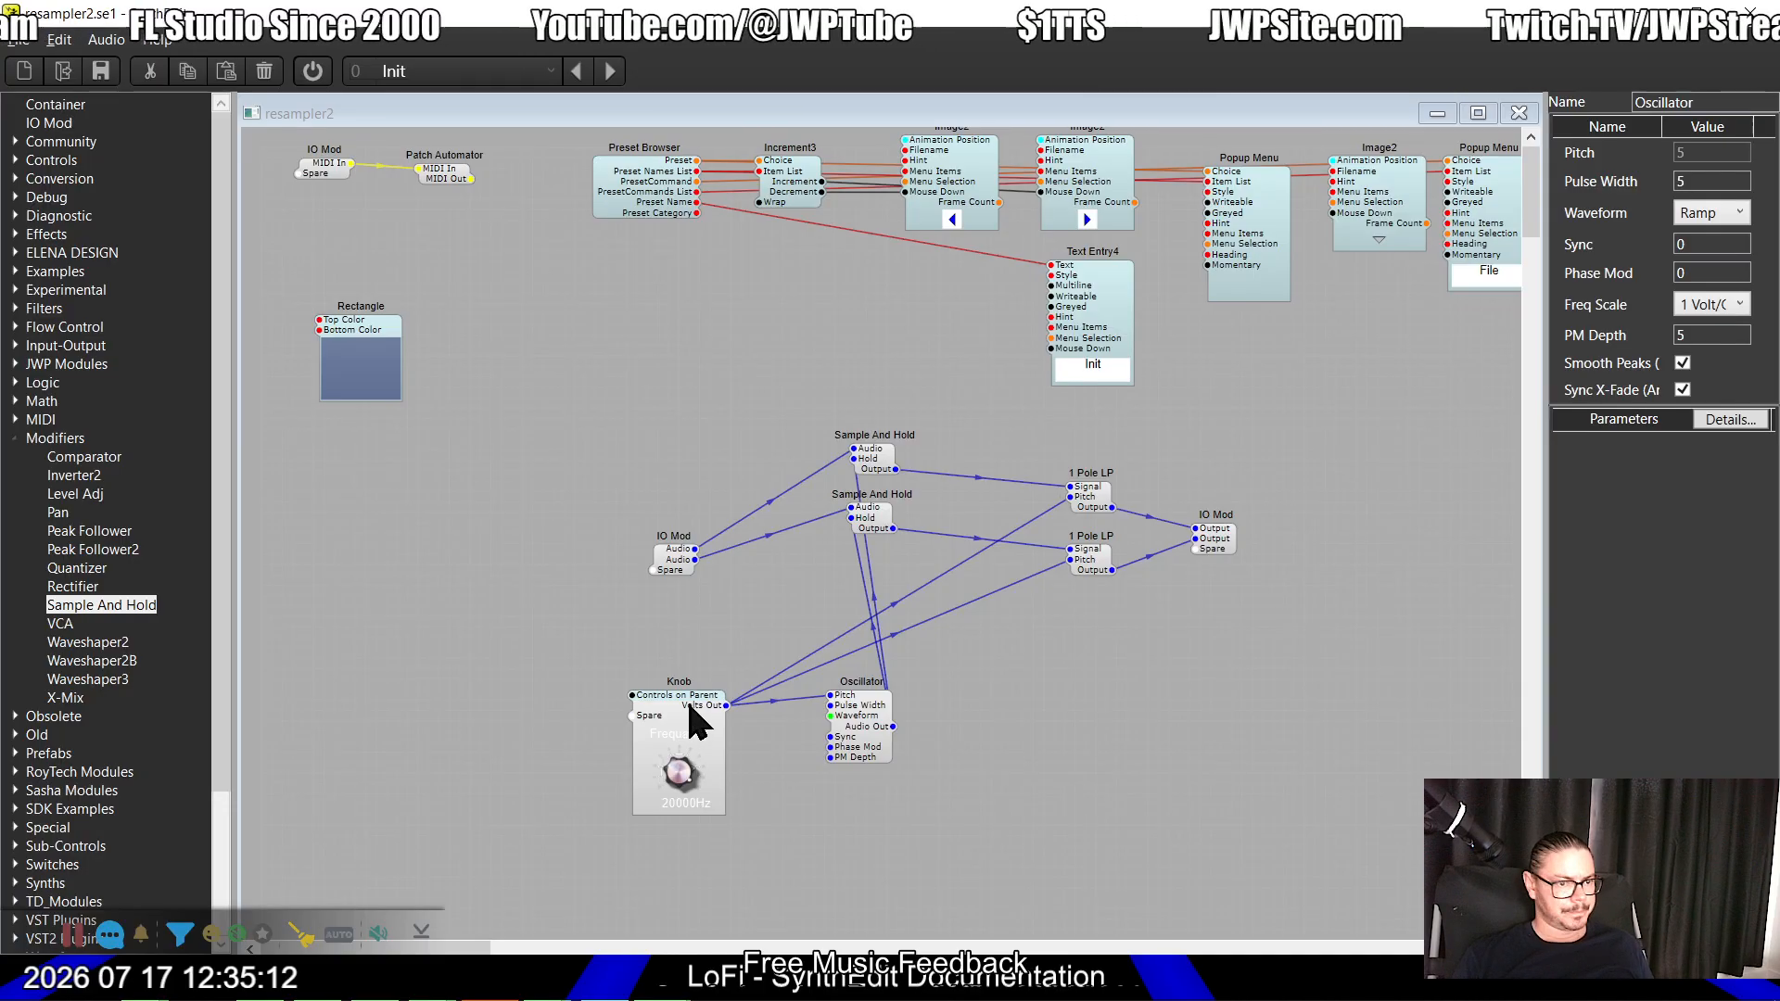
Step: Move the Frequency Knob and the Oscillator farther away from the 1 Pole LP filters
left_click_drag(687, 699, 555, 700)
left_click_drag(869, 746, 797, 753)
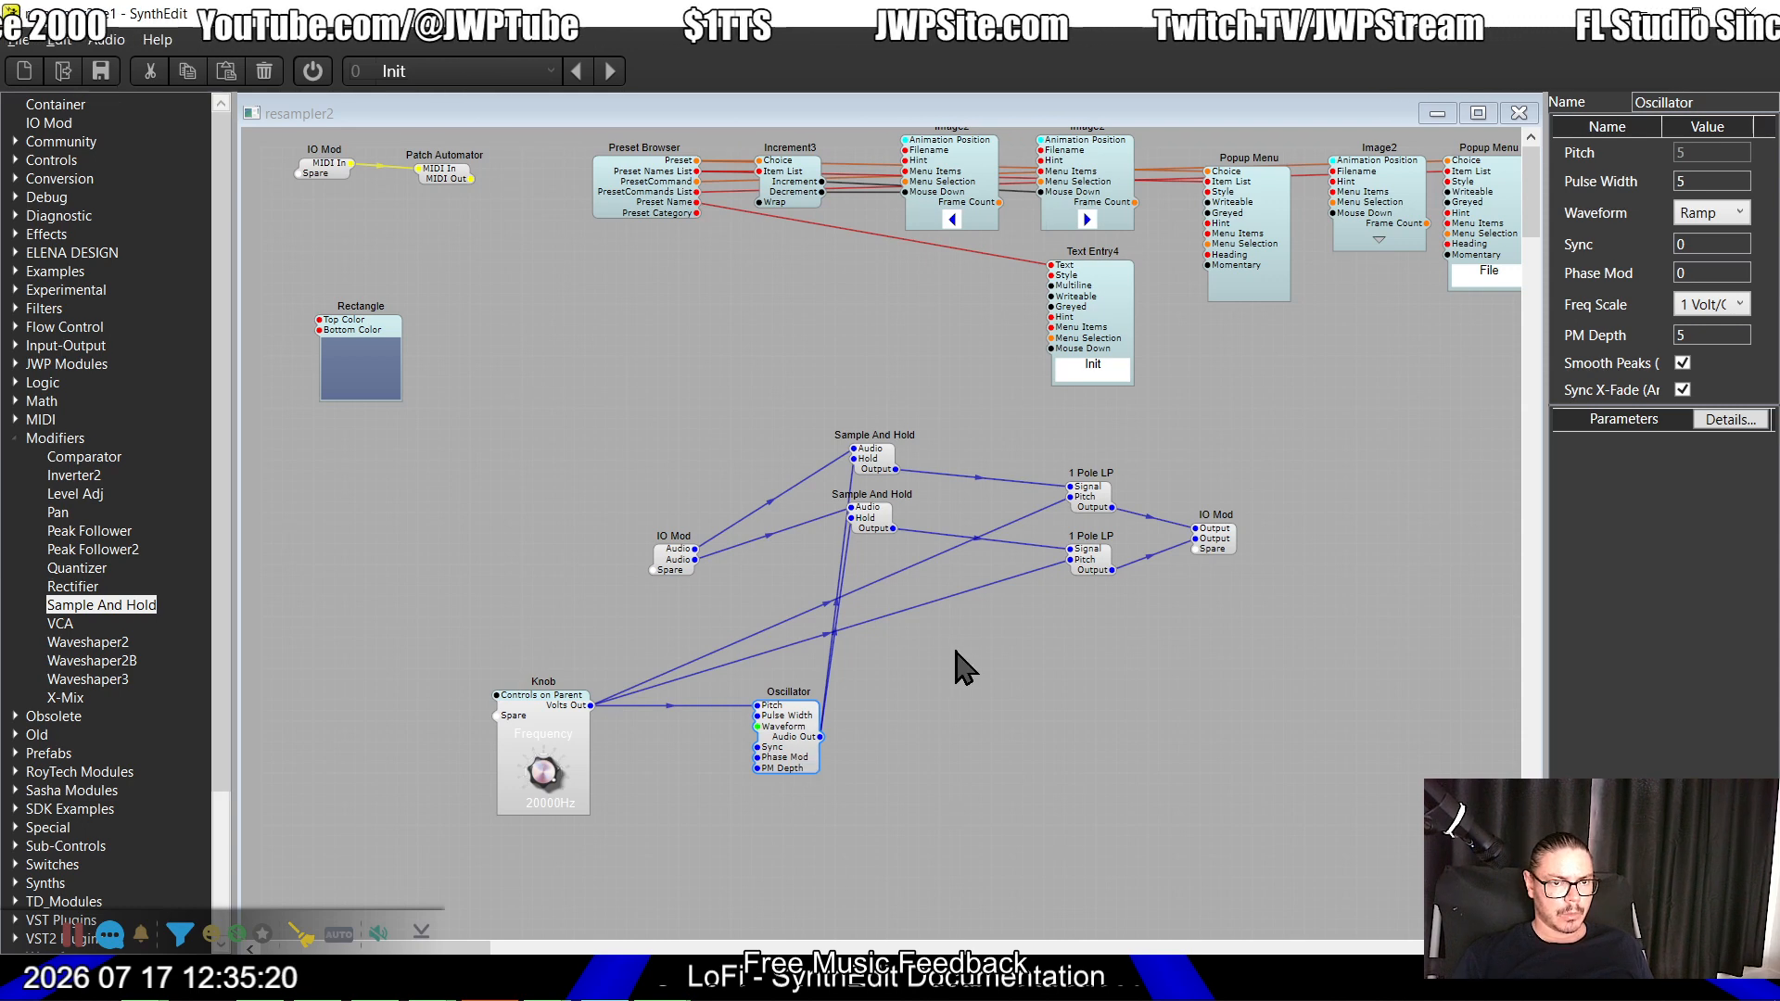
Step: Open the earlier project distortion1.se1 from the Distortion documentation folder in a second SynthEdit window
key("super")
key("Escape")
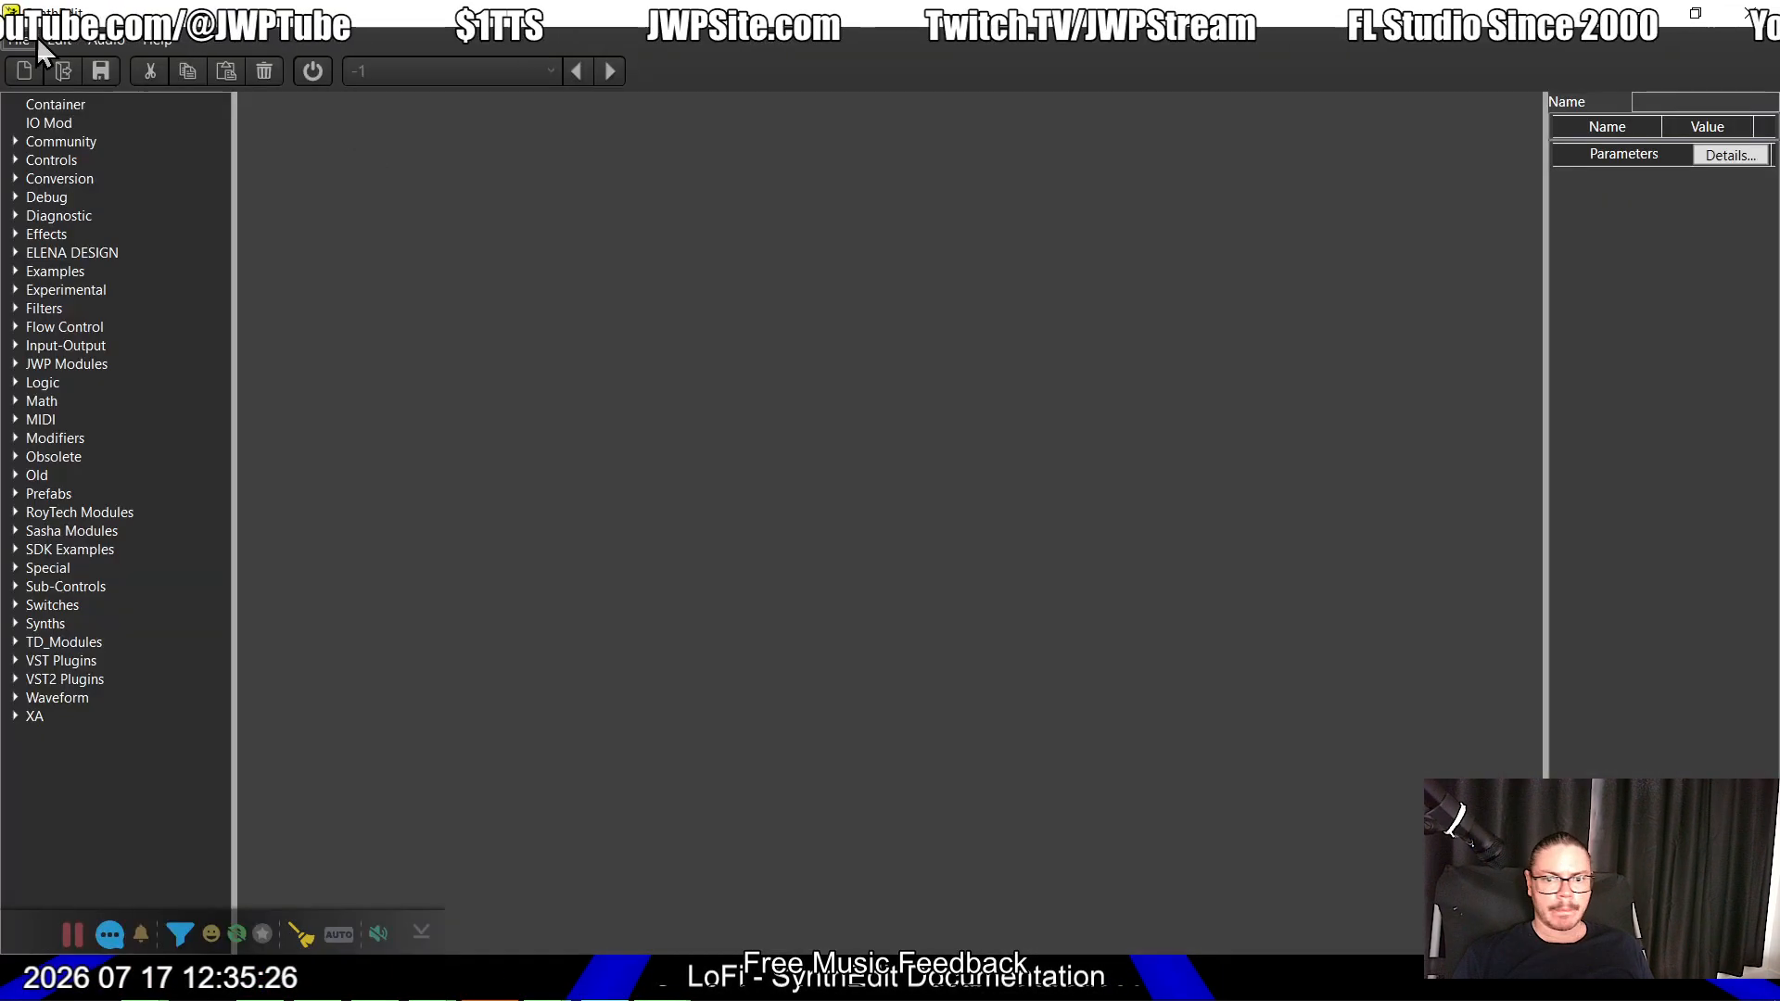
left_click(20, 39)
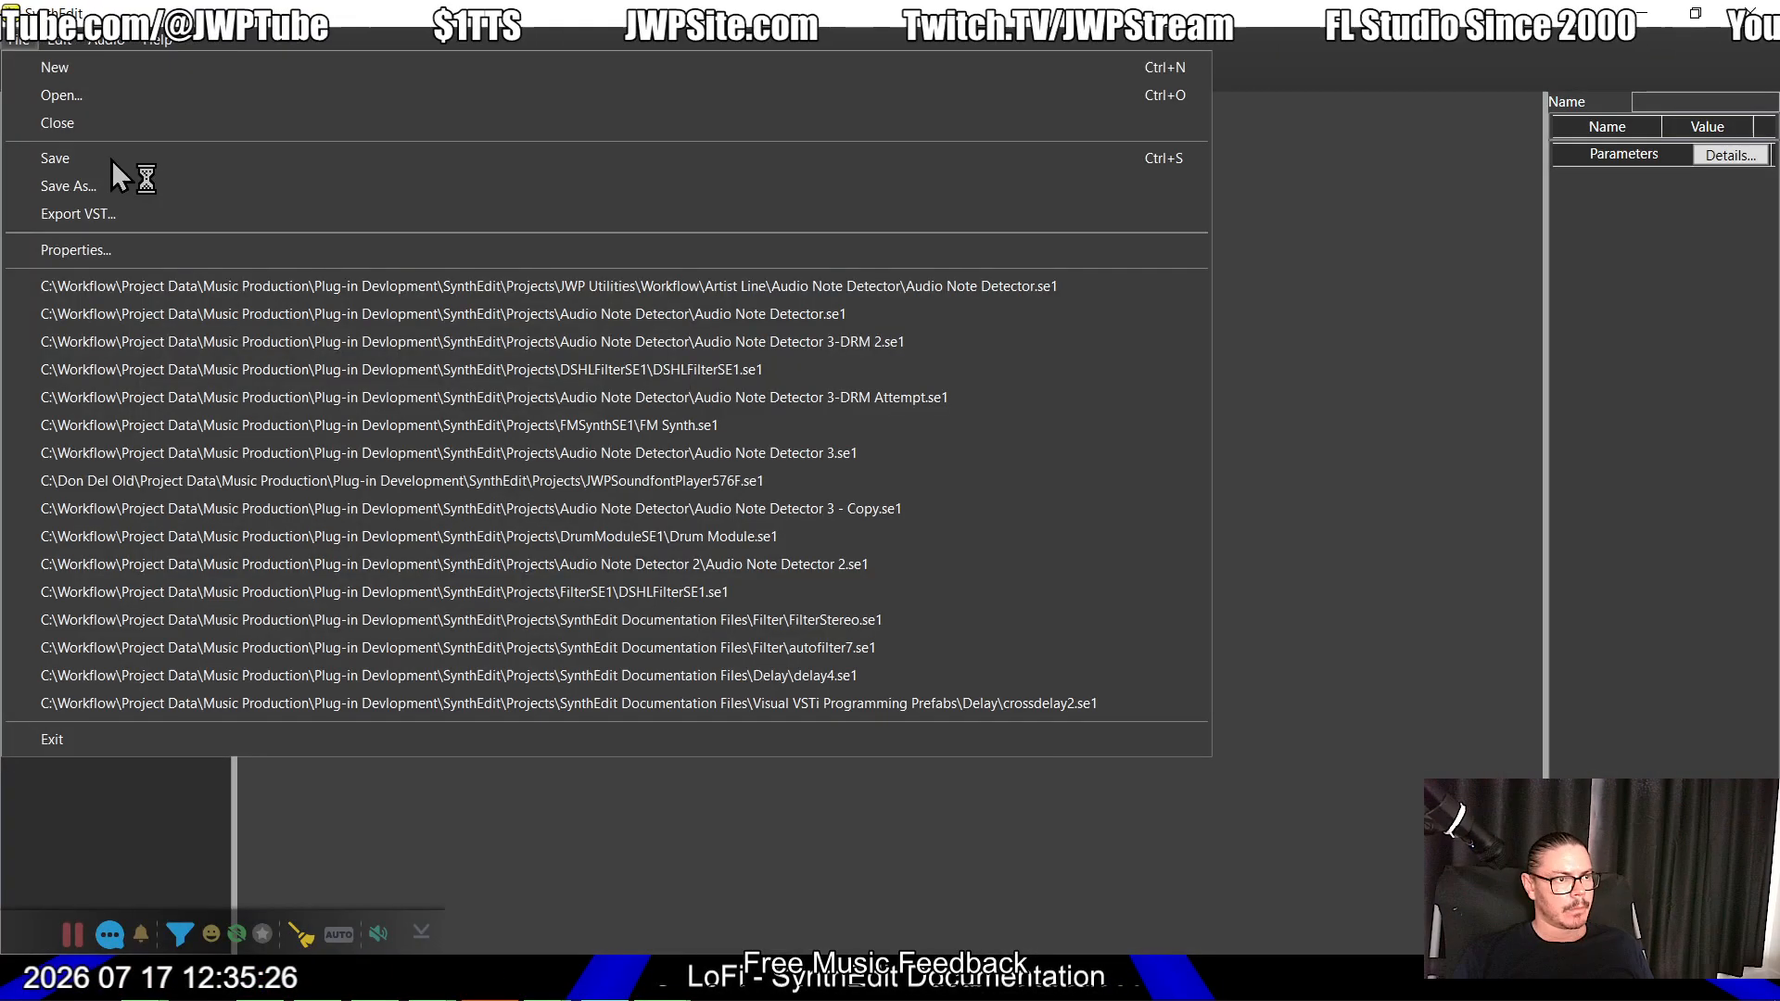
left_click(93, 96)
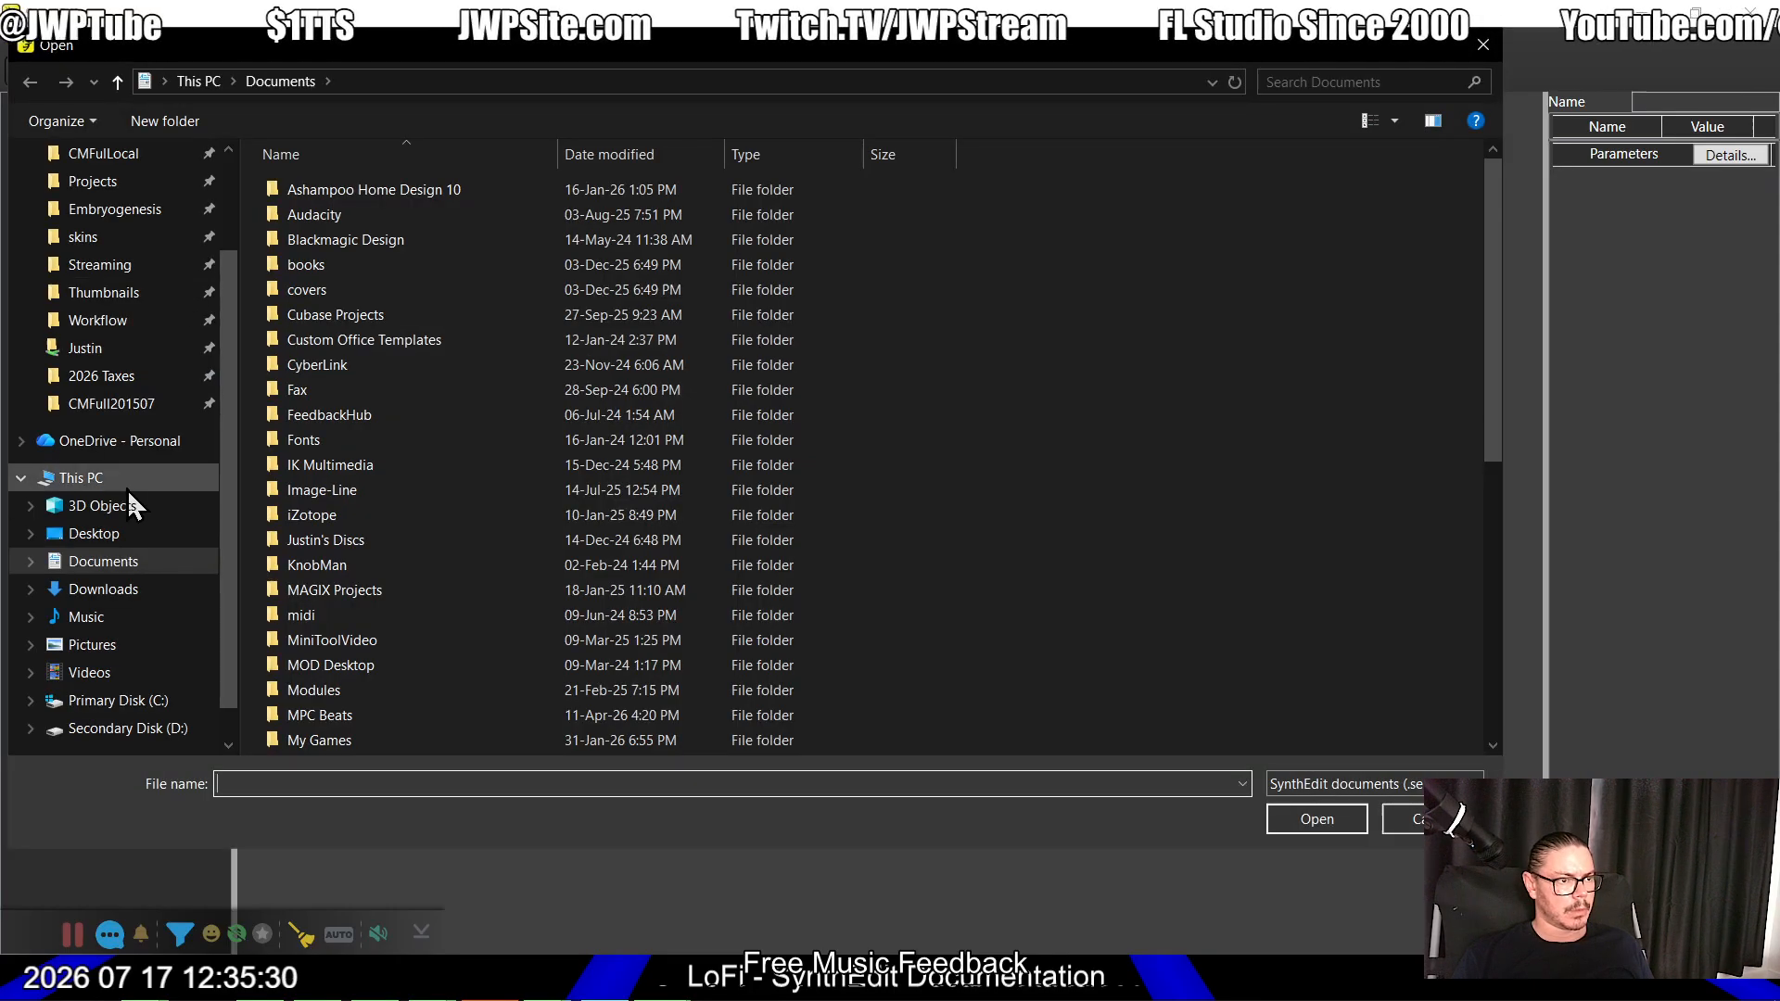
left_click(100, 536)
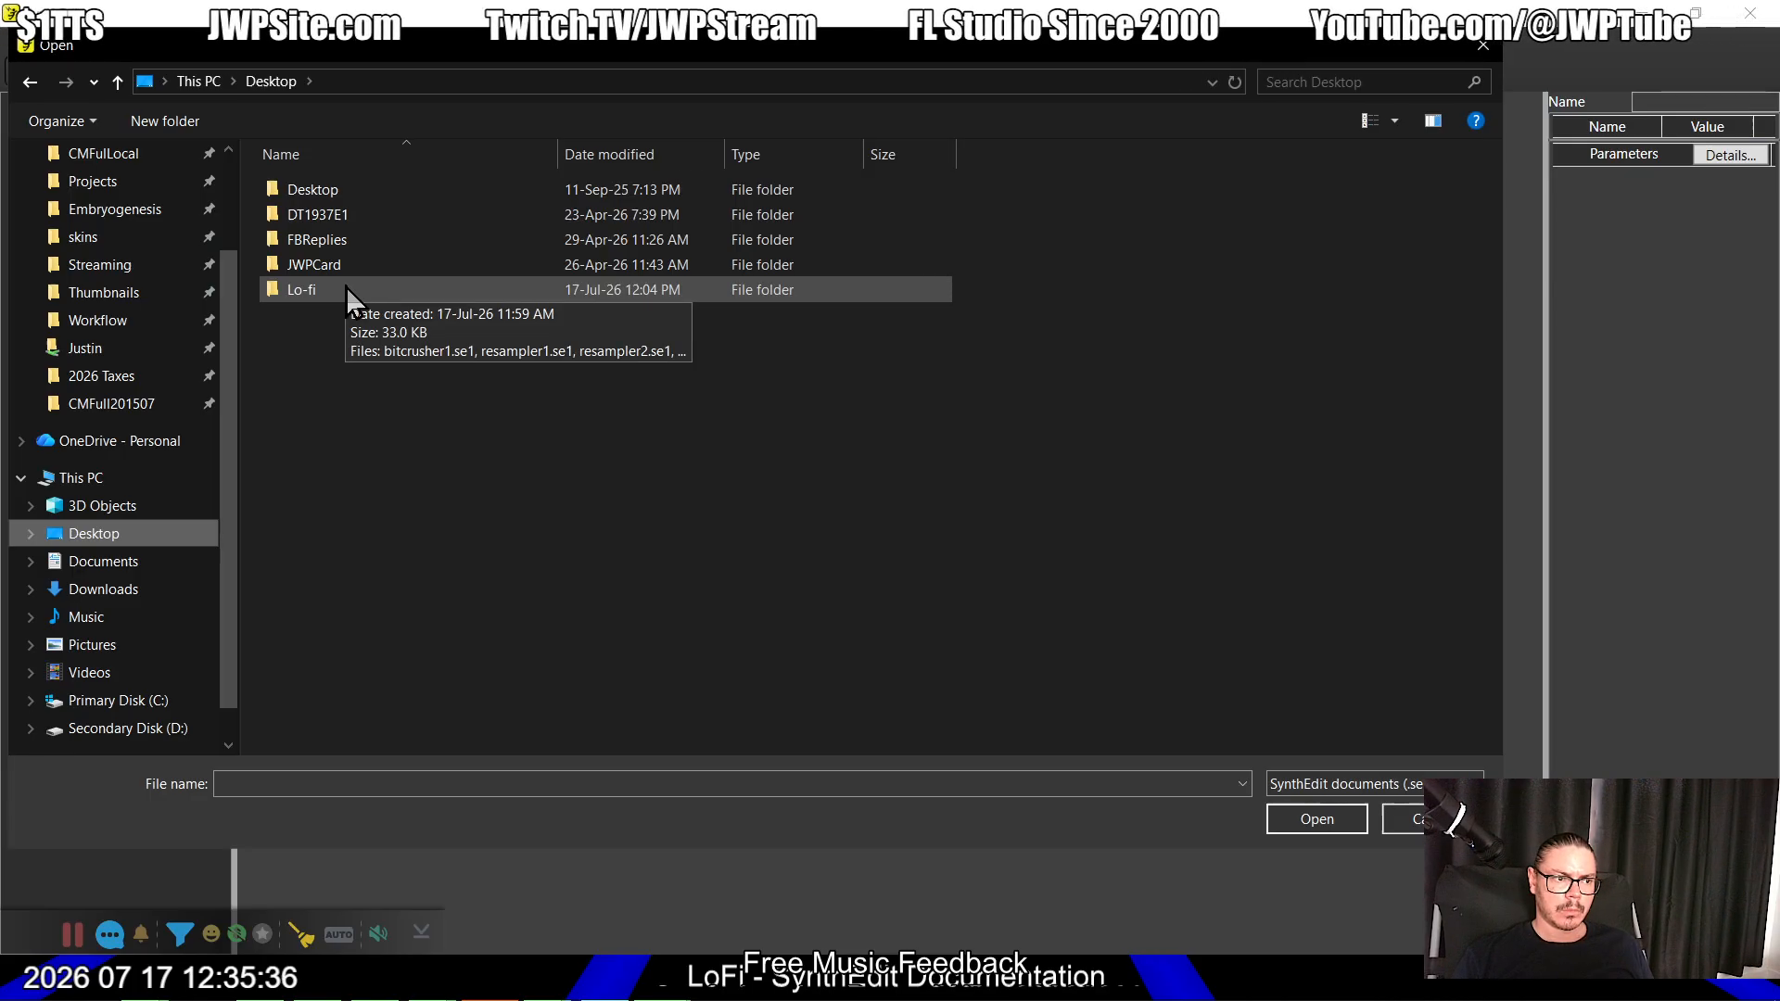
left_click(436, 82)
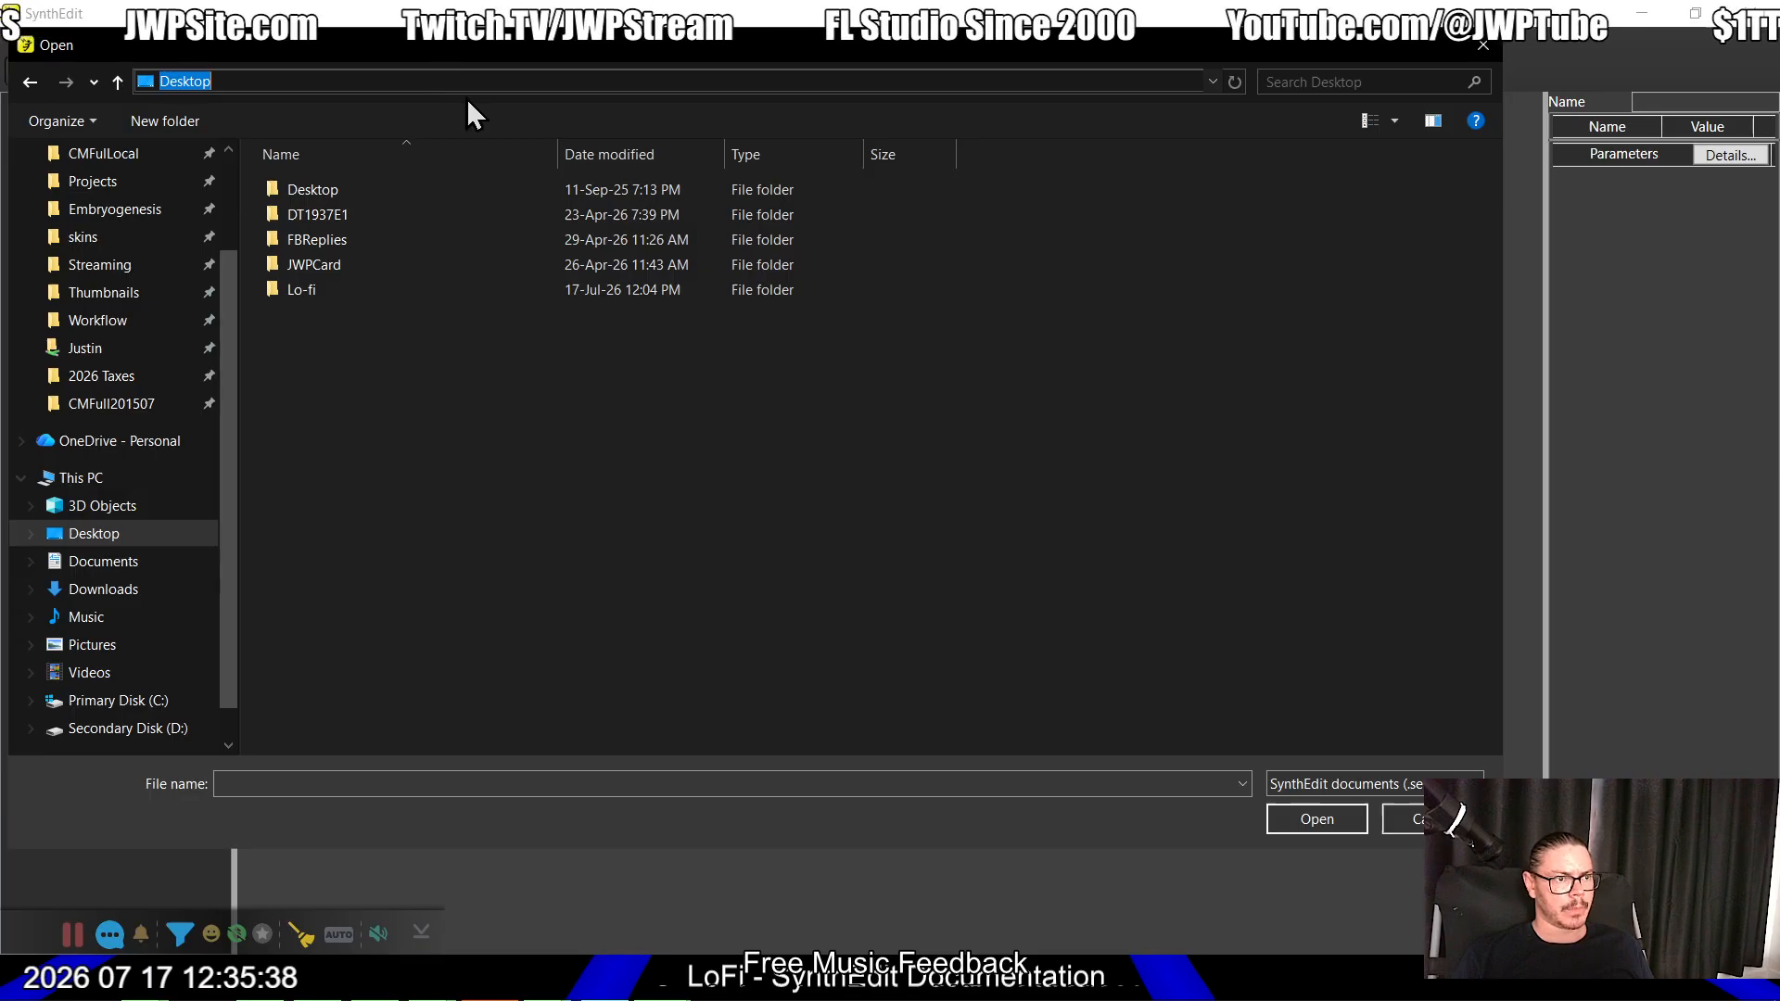
key("super+v")
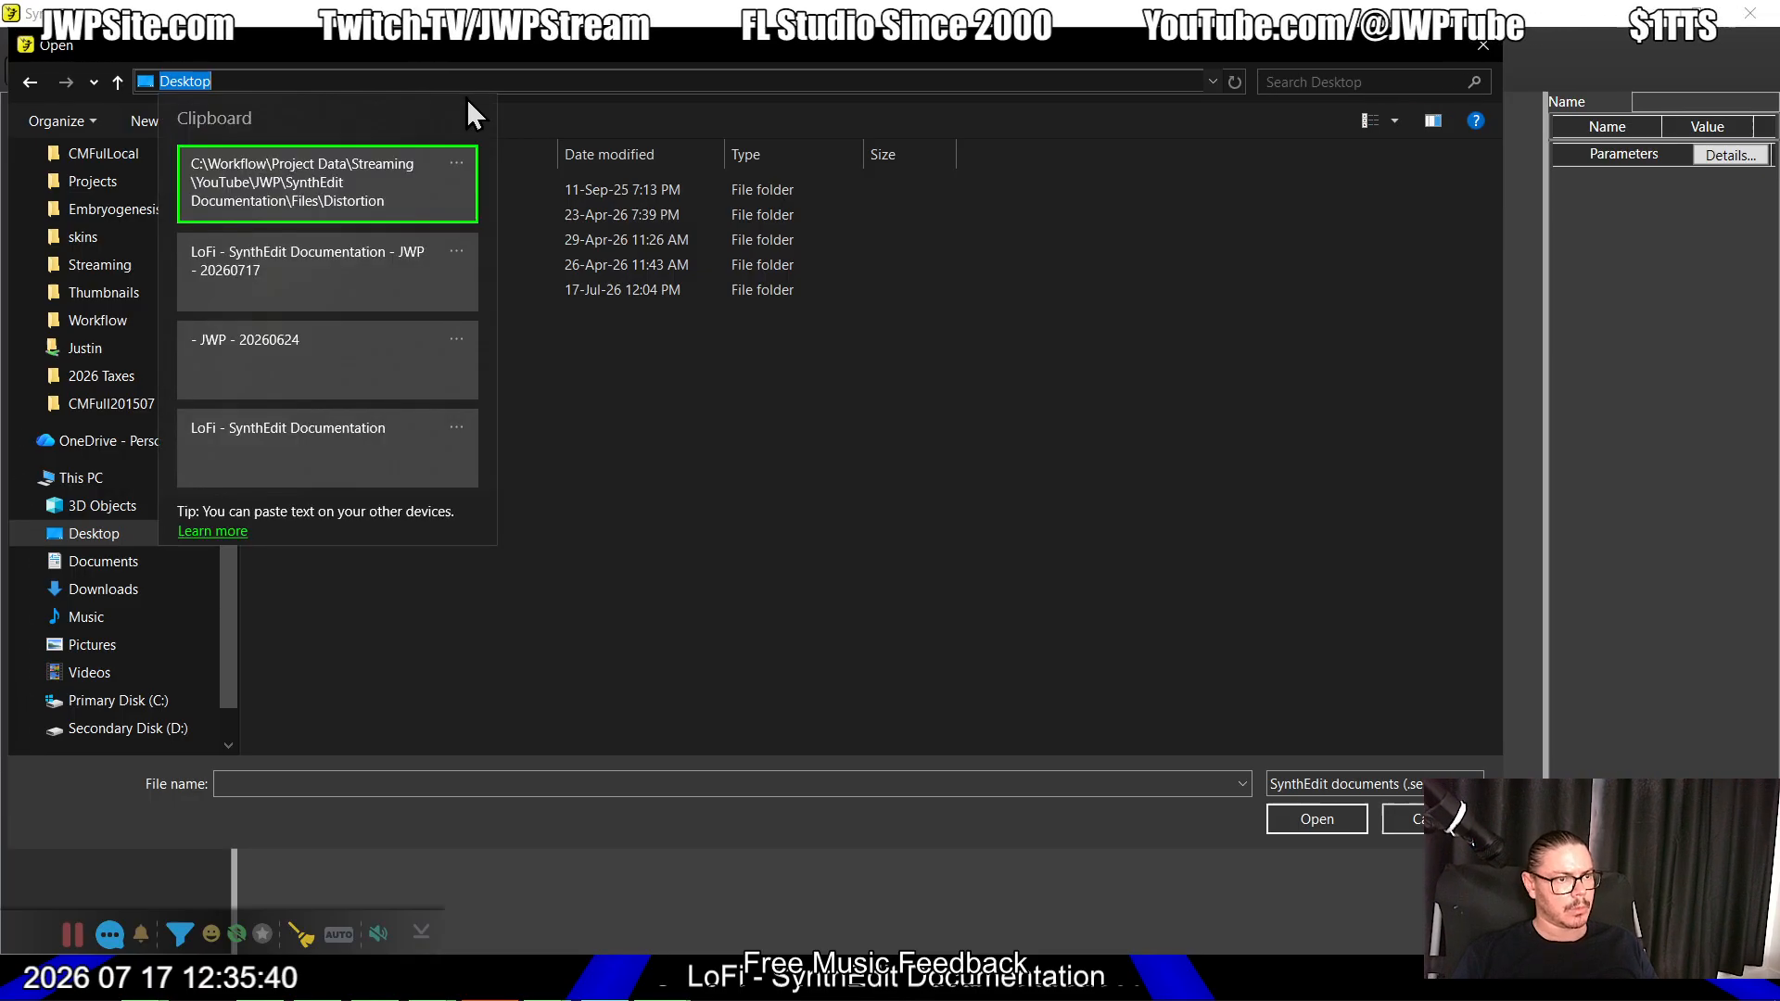
left_click(332, 182)
key("Return")
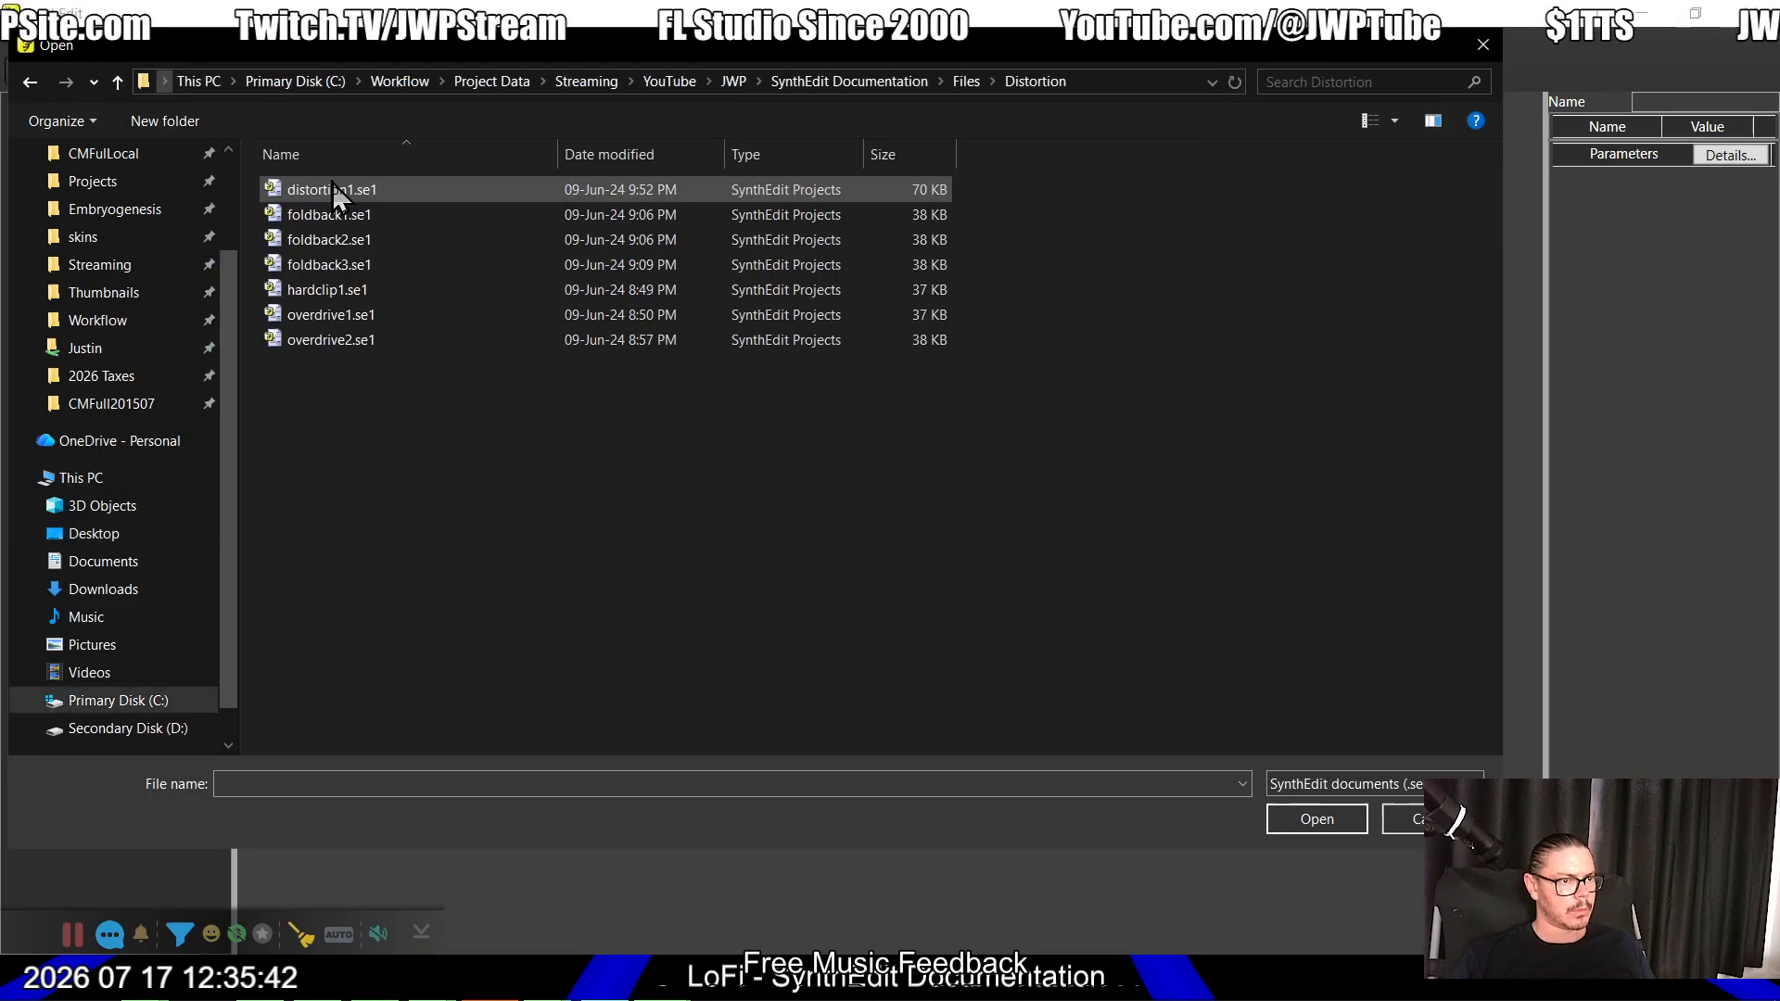
left_click(342, 189)
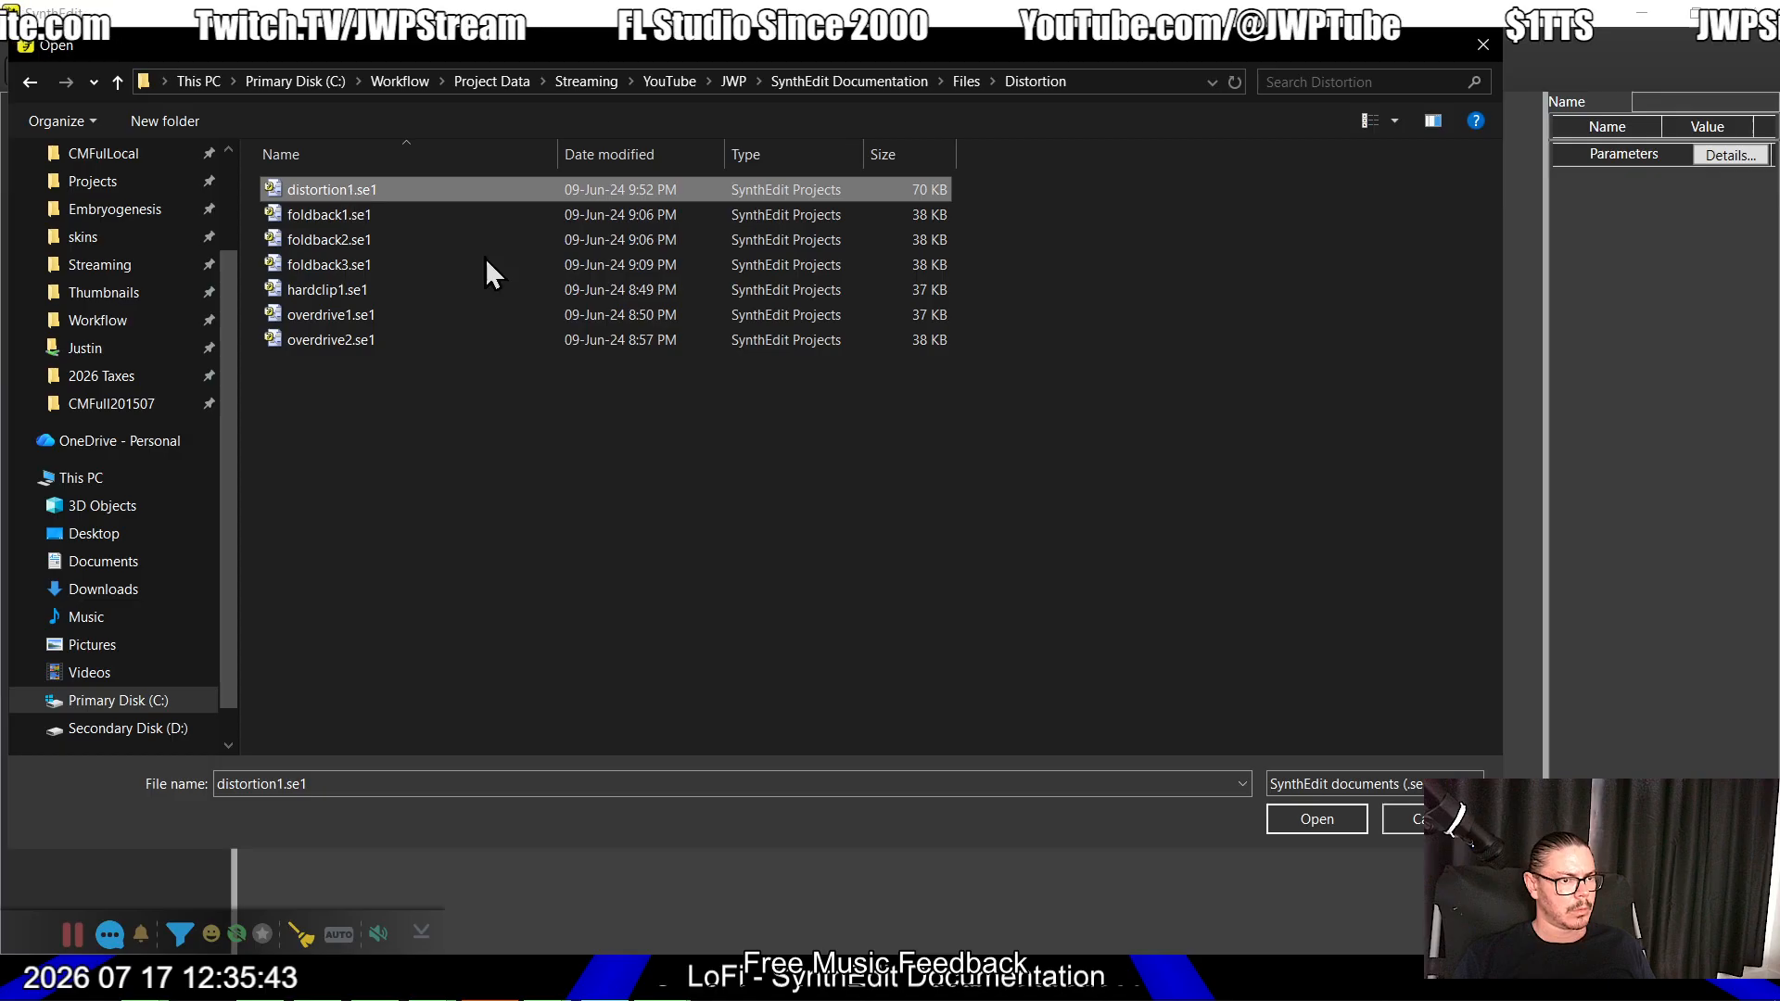
left_click(1317, 819)
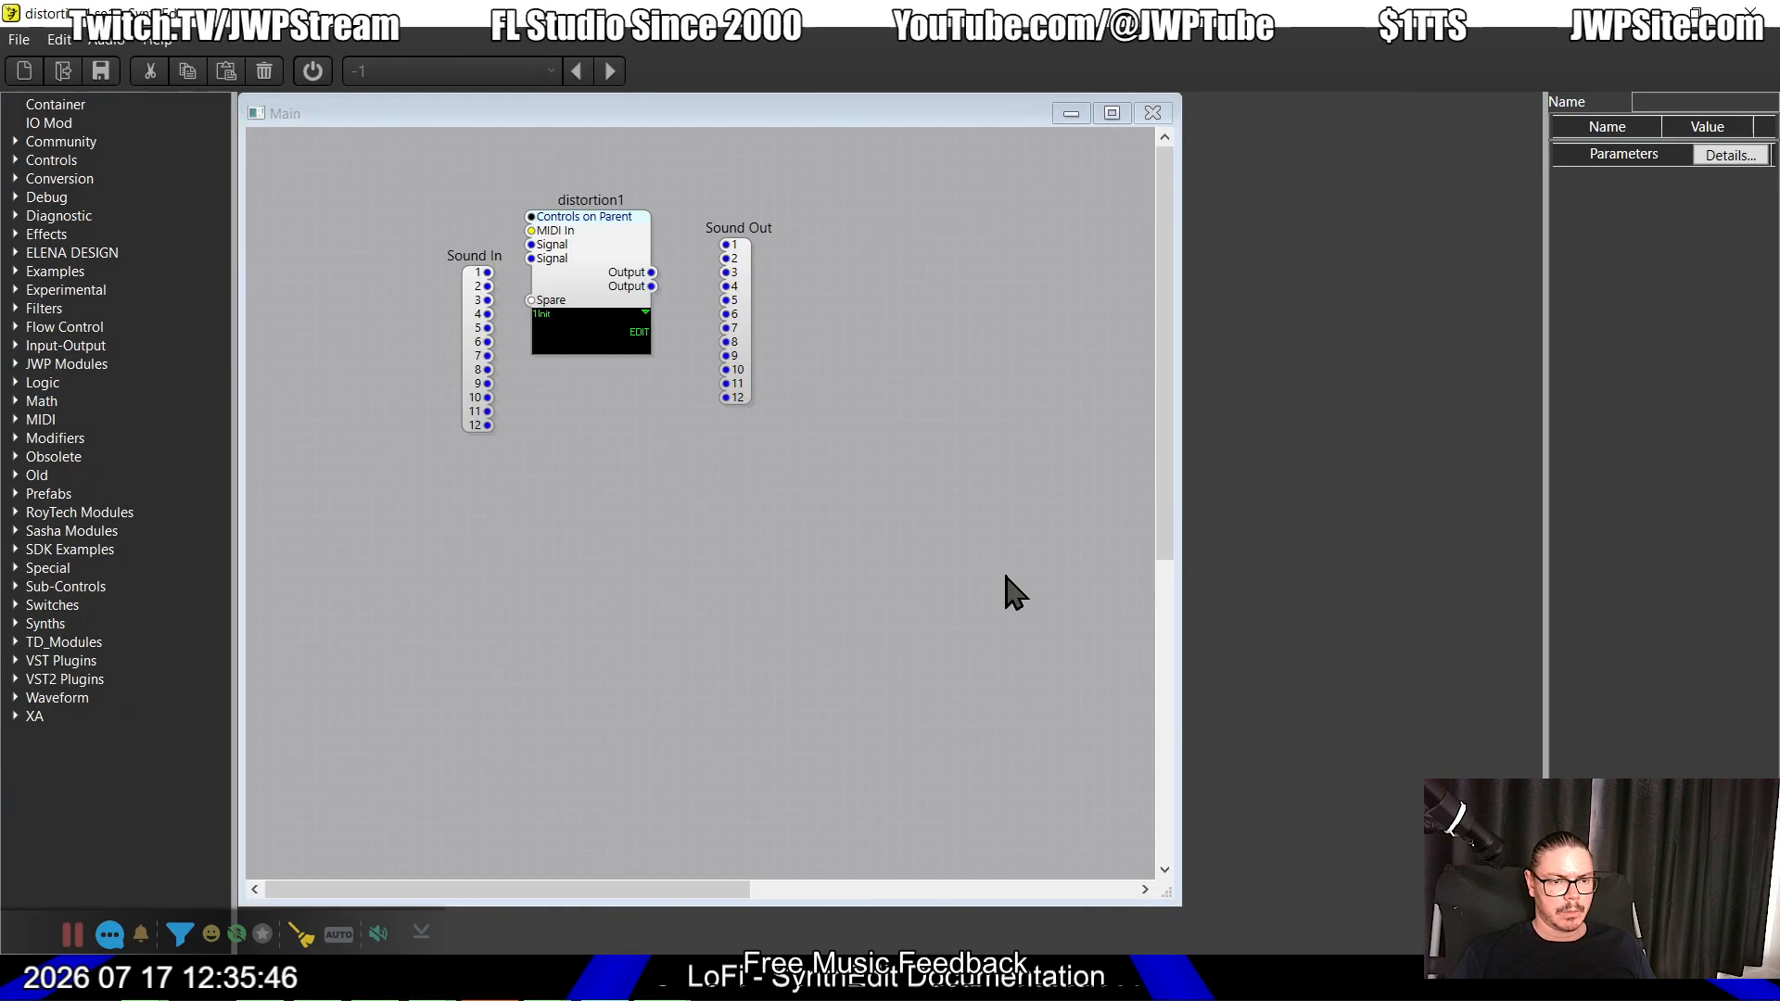
Step: Examine the module structure inside the distortion1 container and close that project without saving
double_click(598, 260)
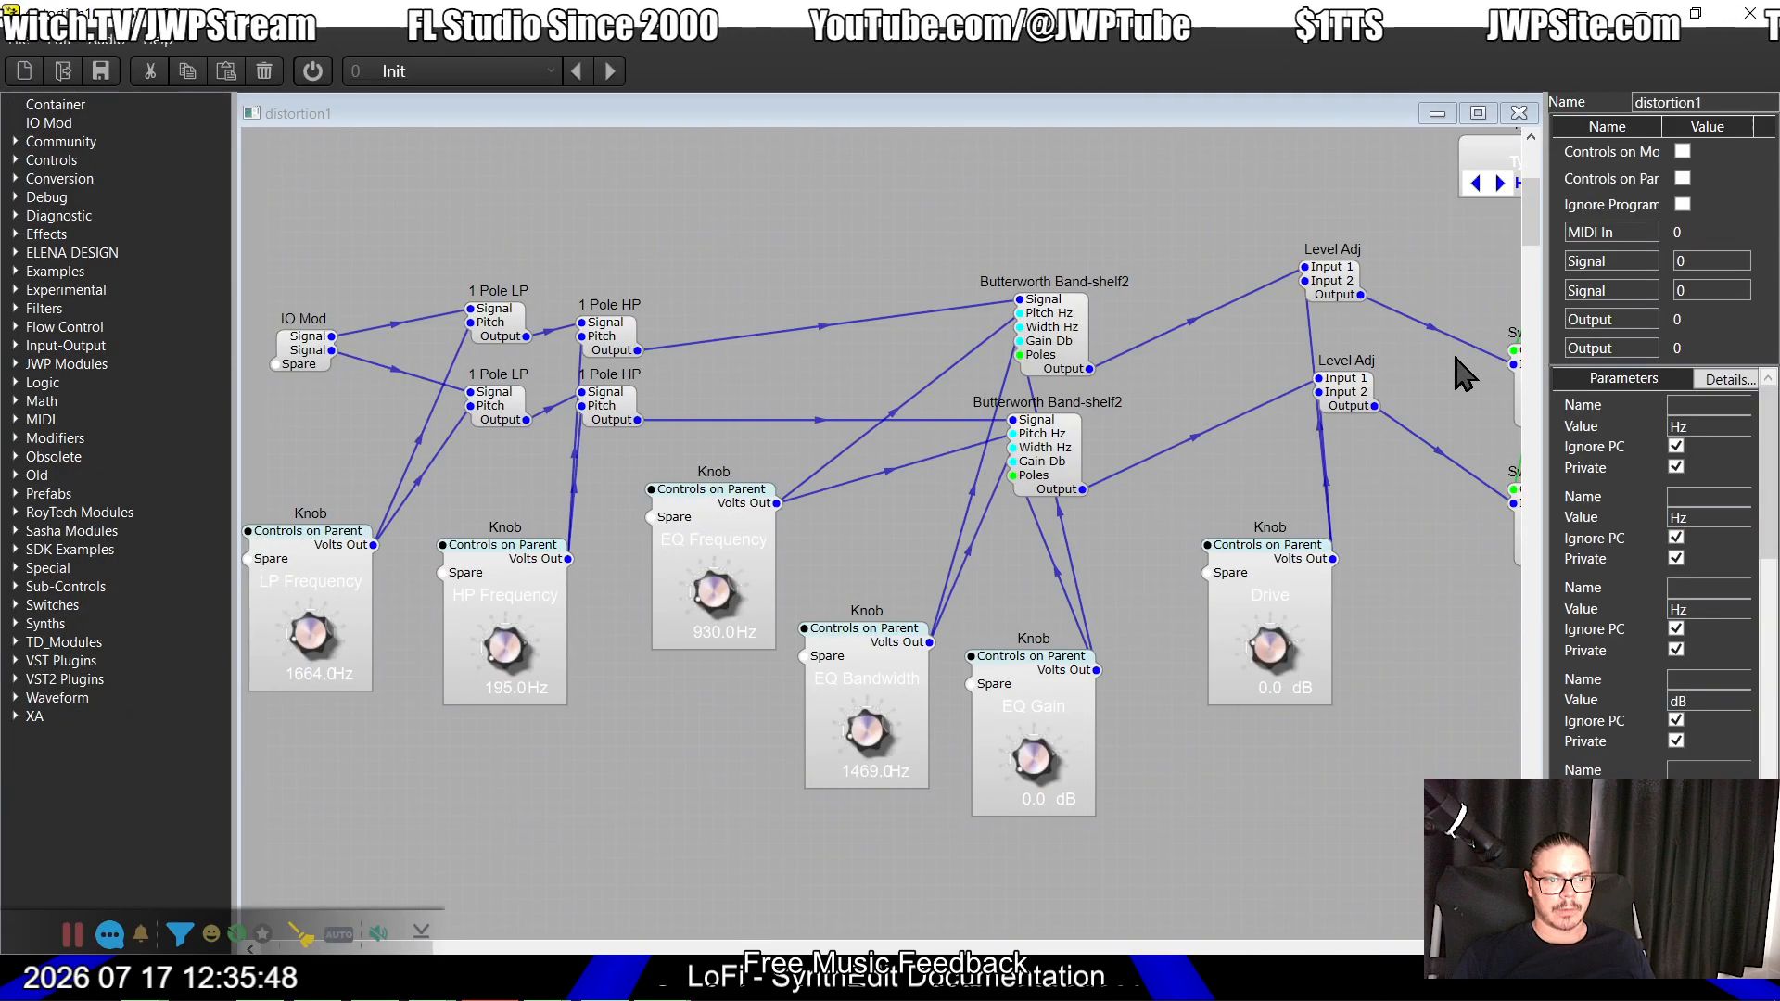
left_click(1752, 13)
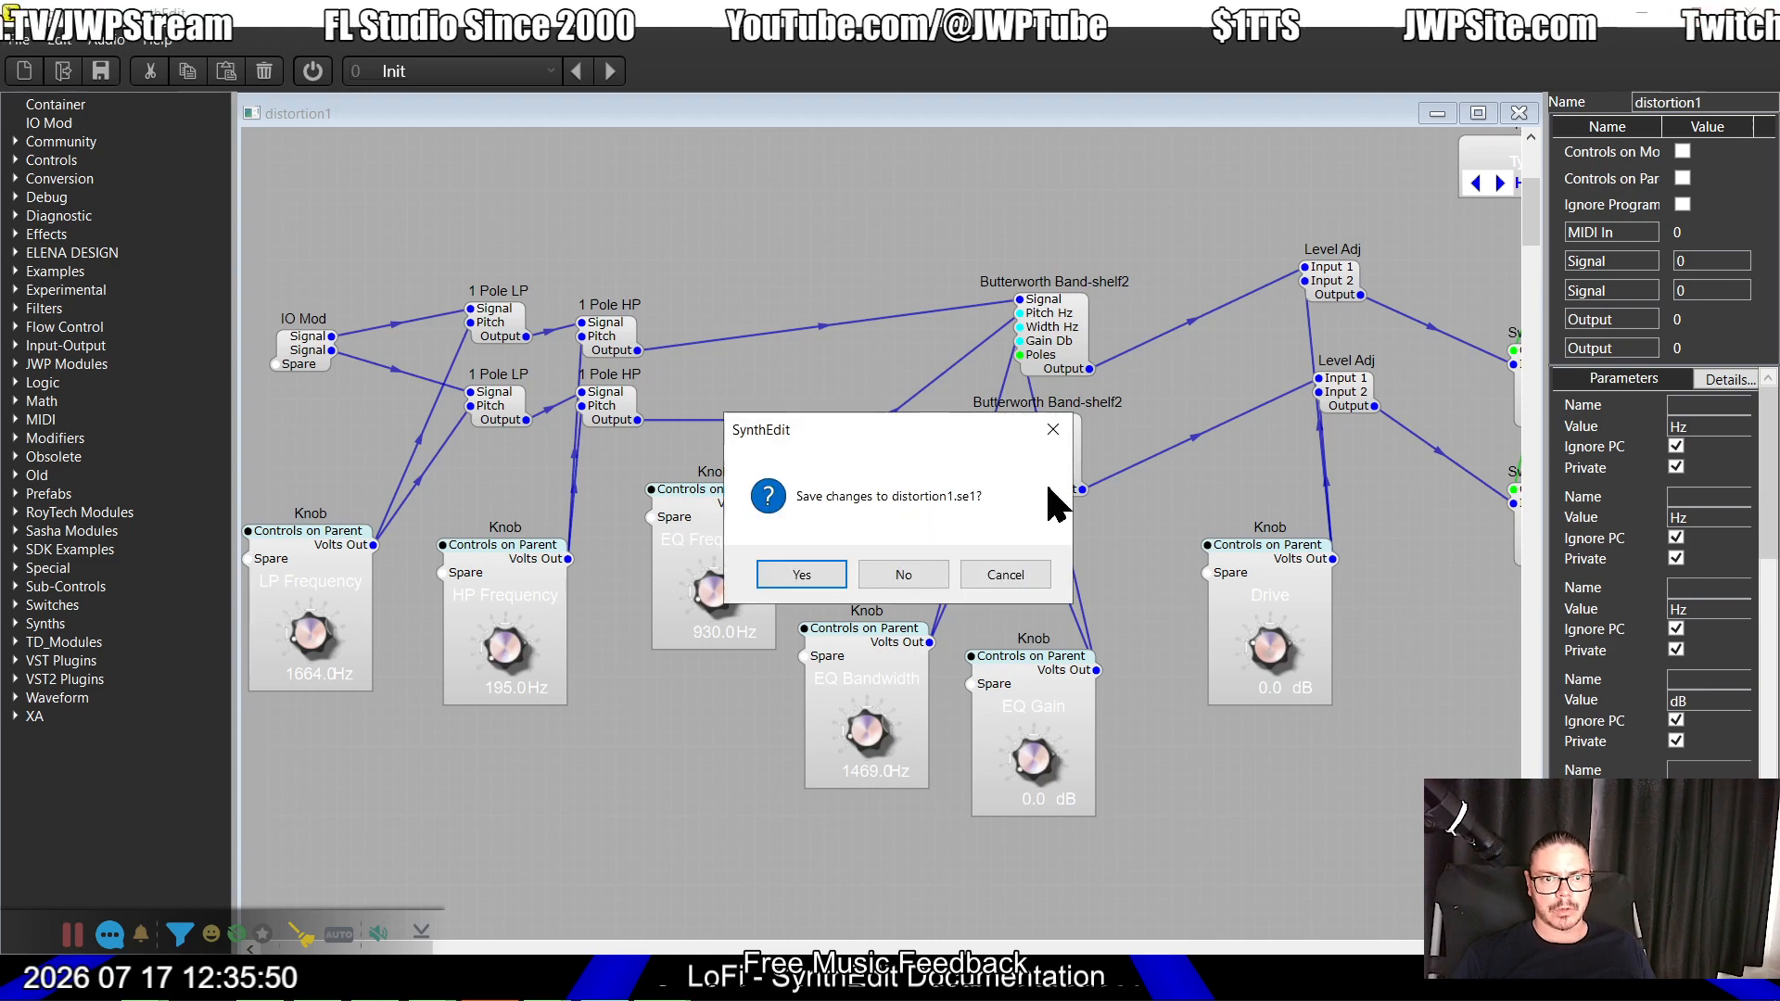
left_click(921, 575)
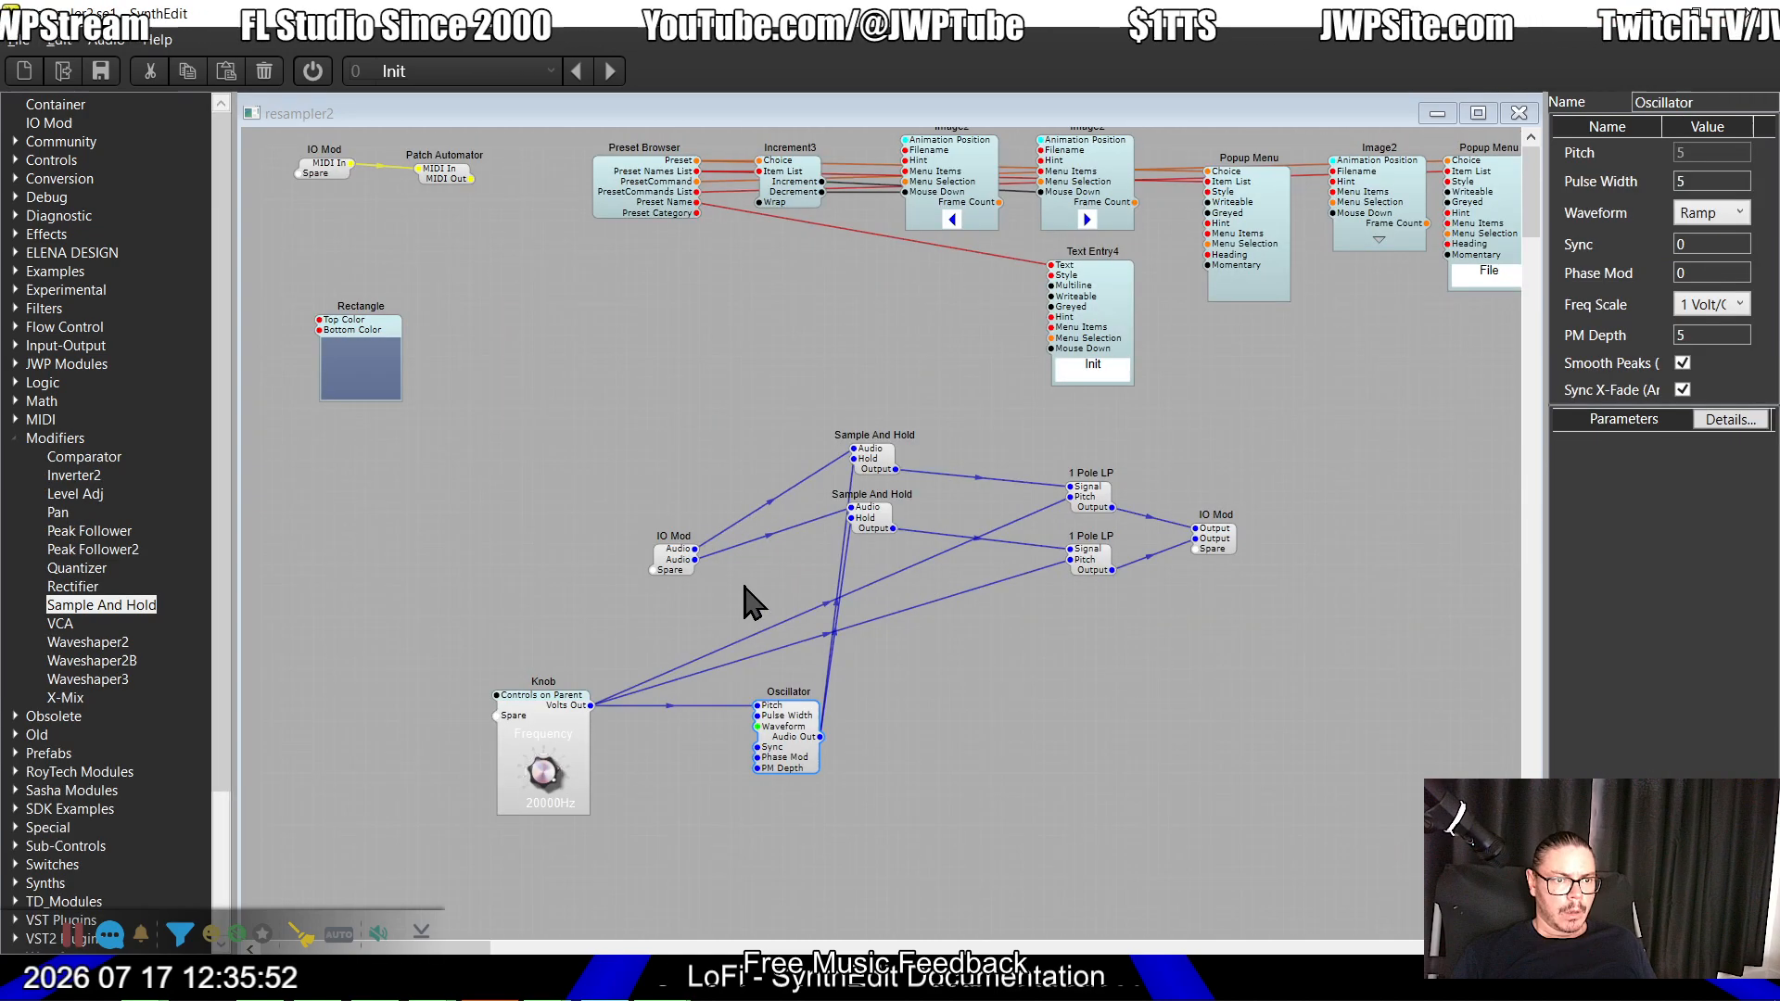
Step: Rename both Audio pins of the input IO Mod to Input, as in the older Lofi patch
key("alt+Tab")
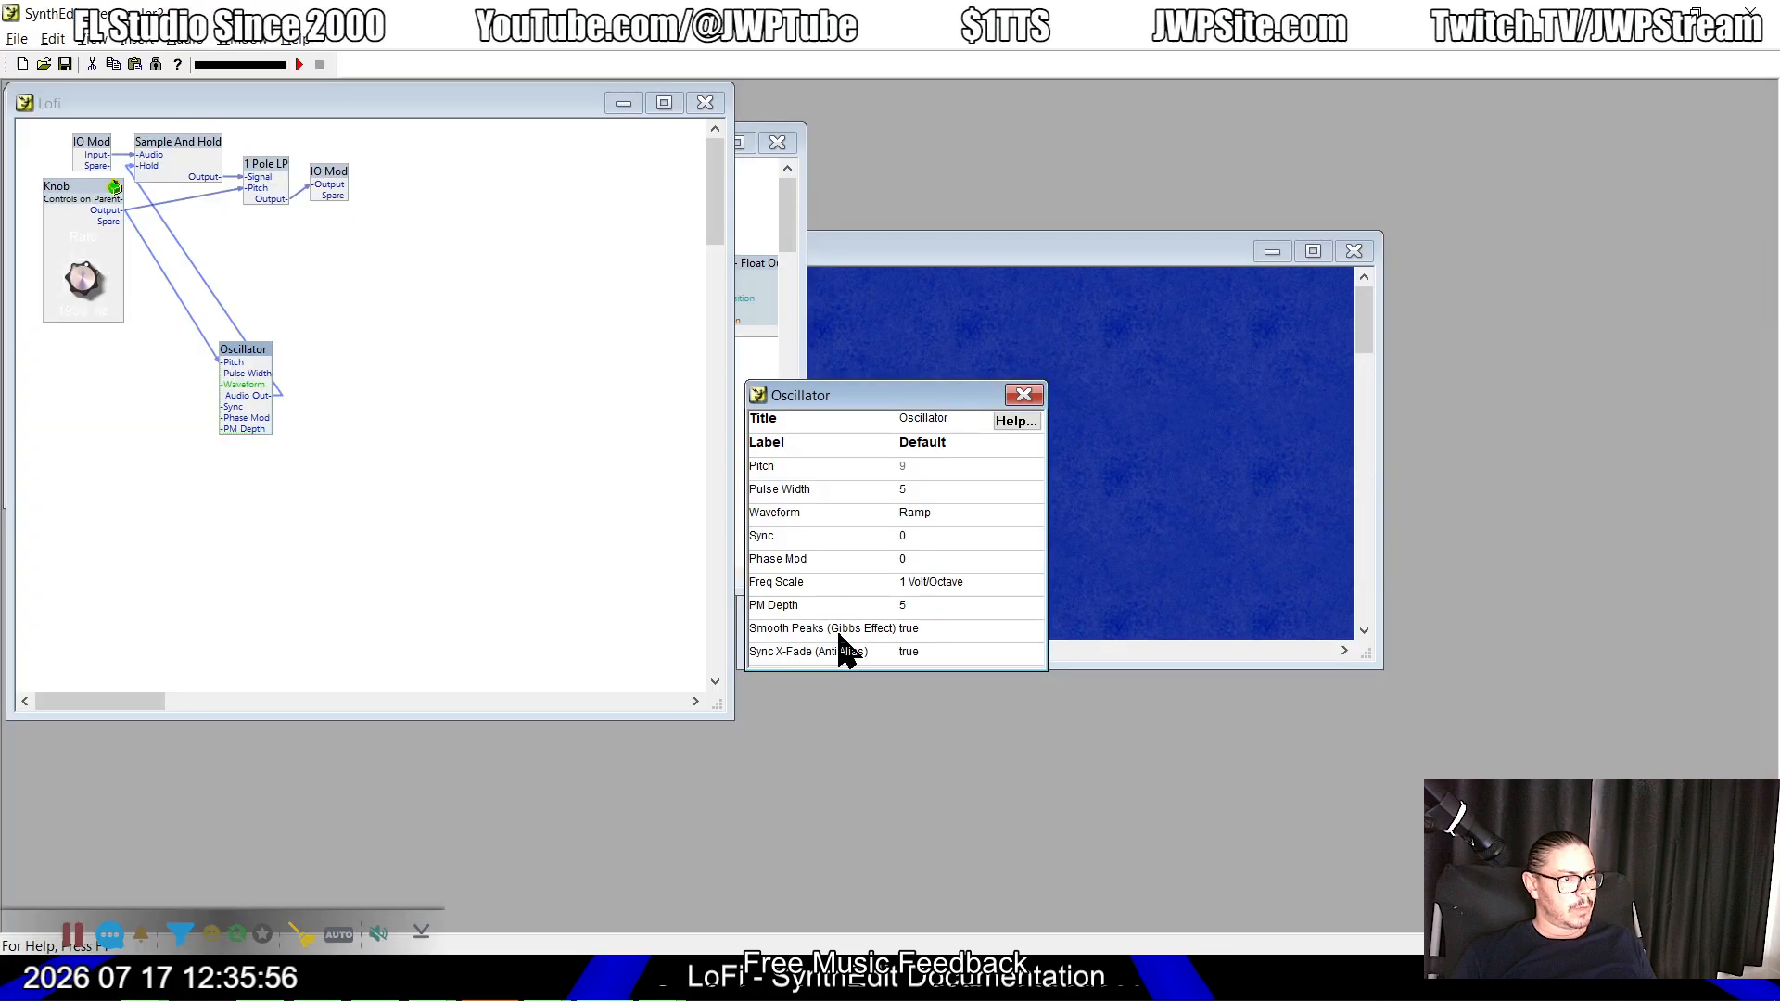
key("alt+Tab")
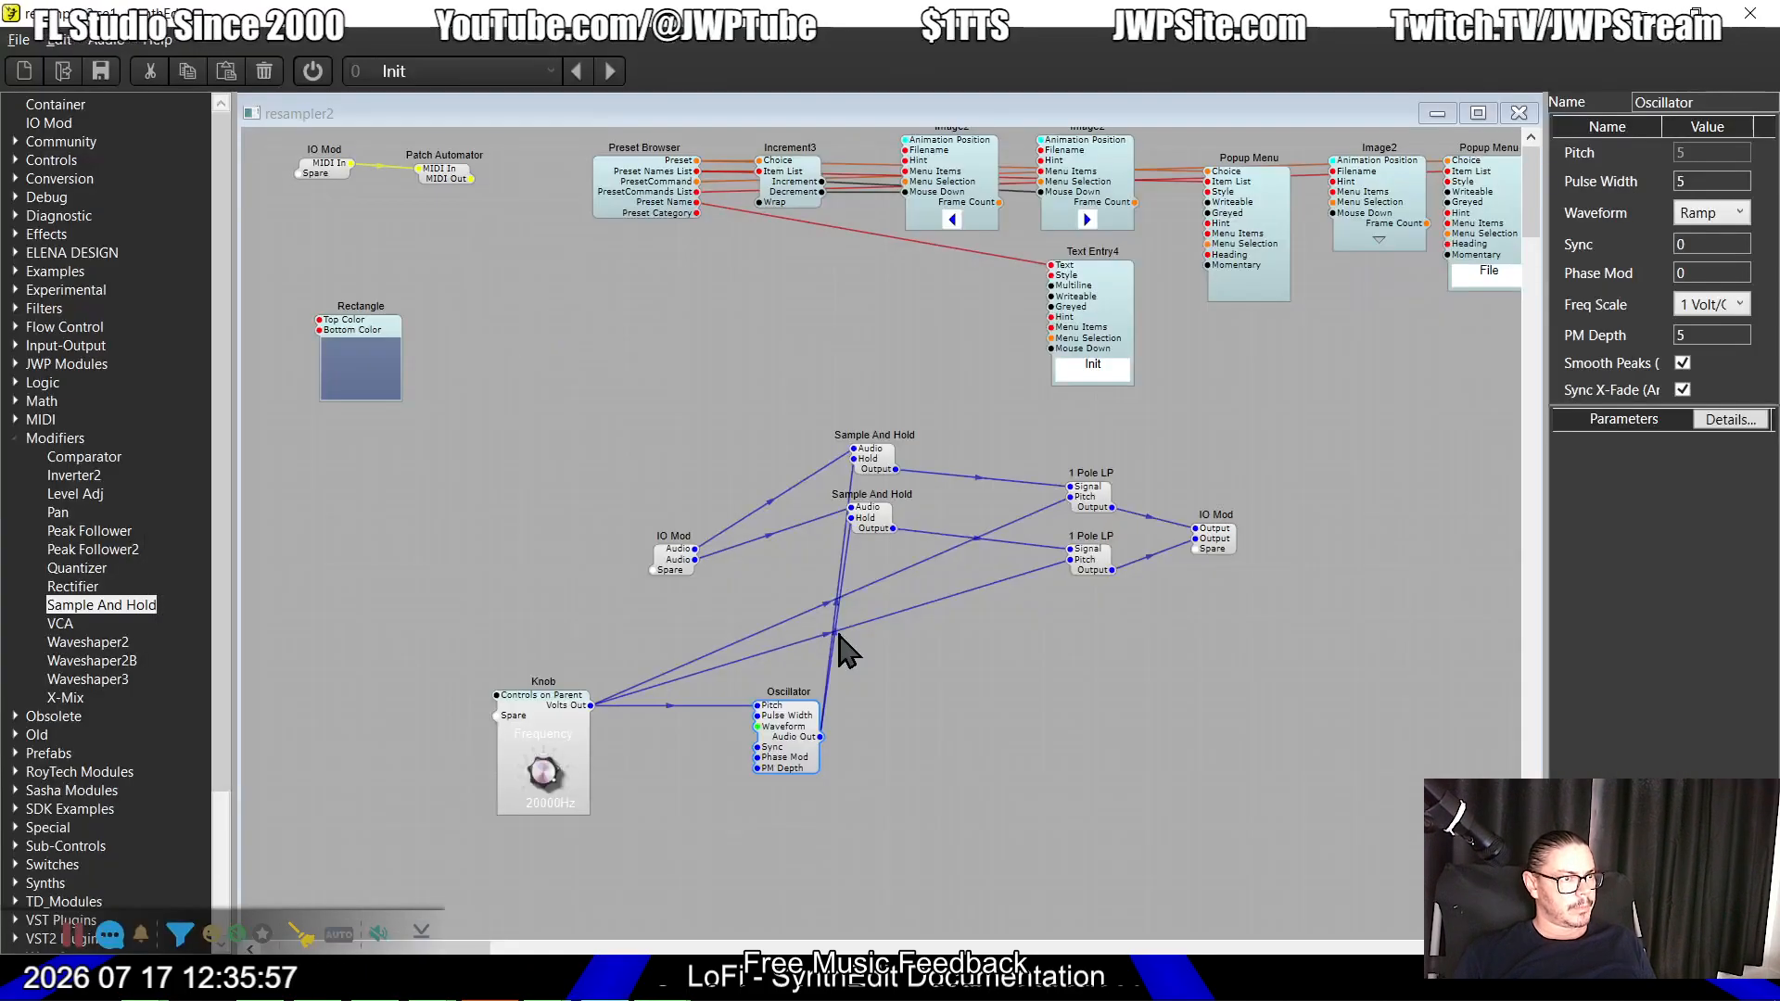
left_click(675, 568)
left_click(1605, 153)
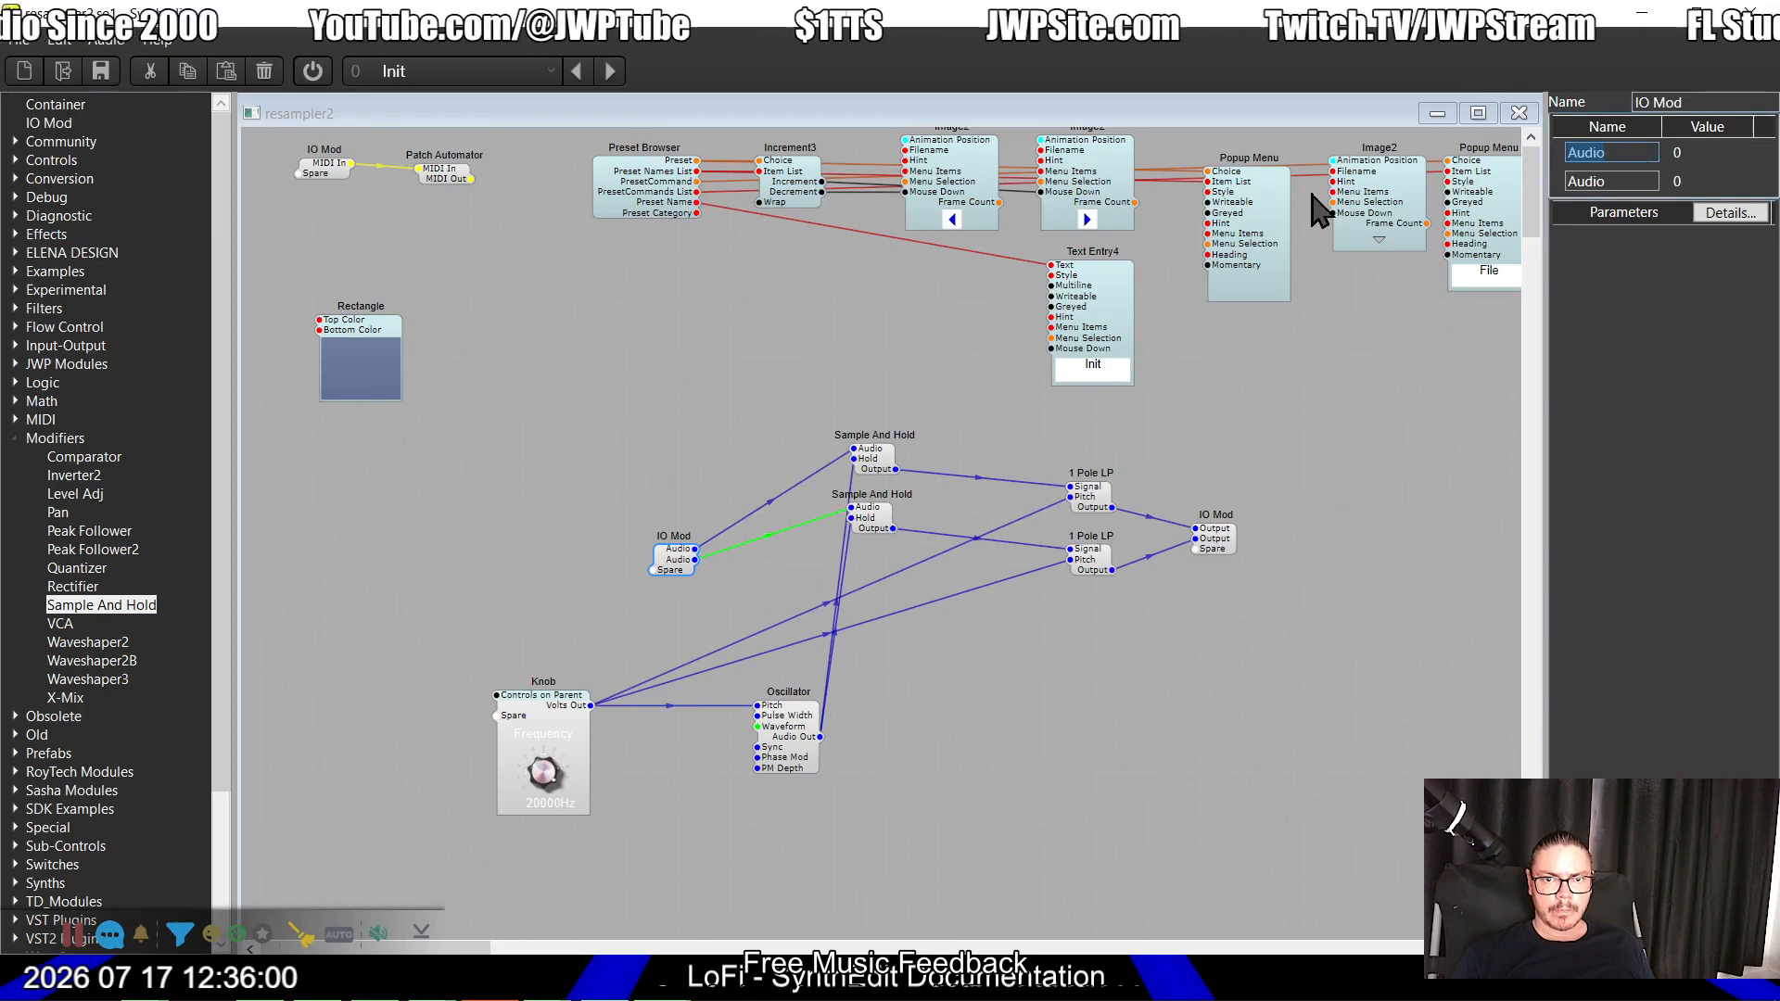
type("Input")
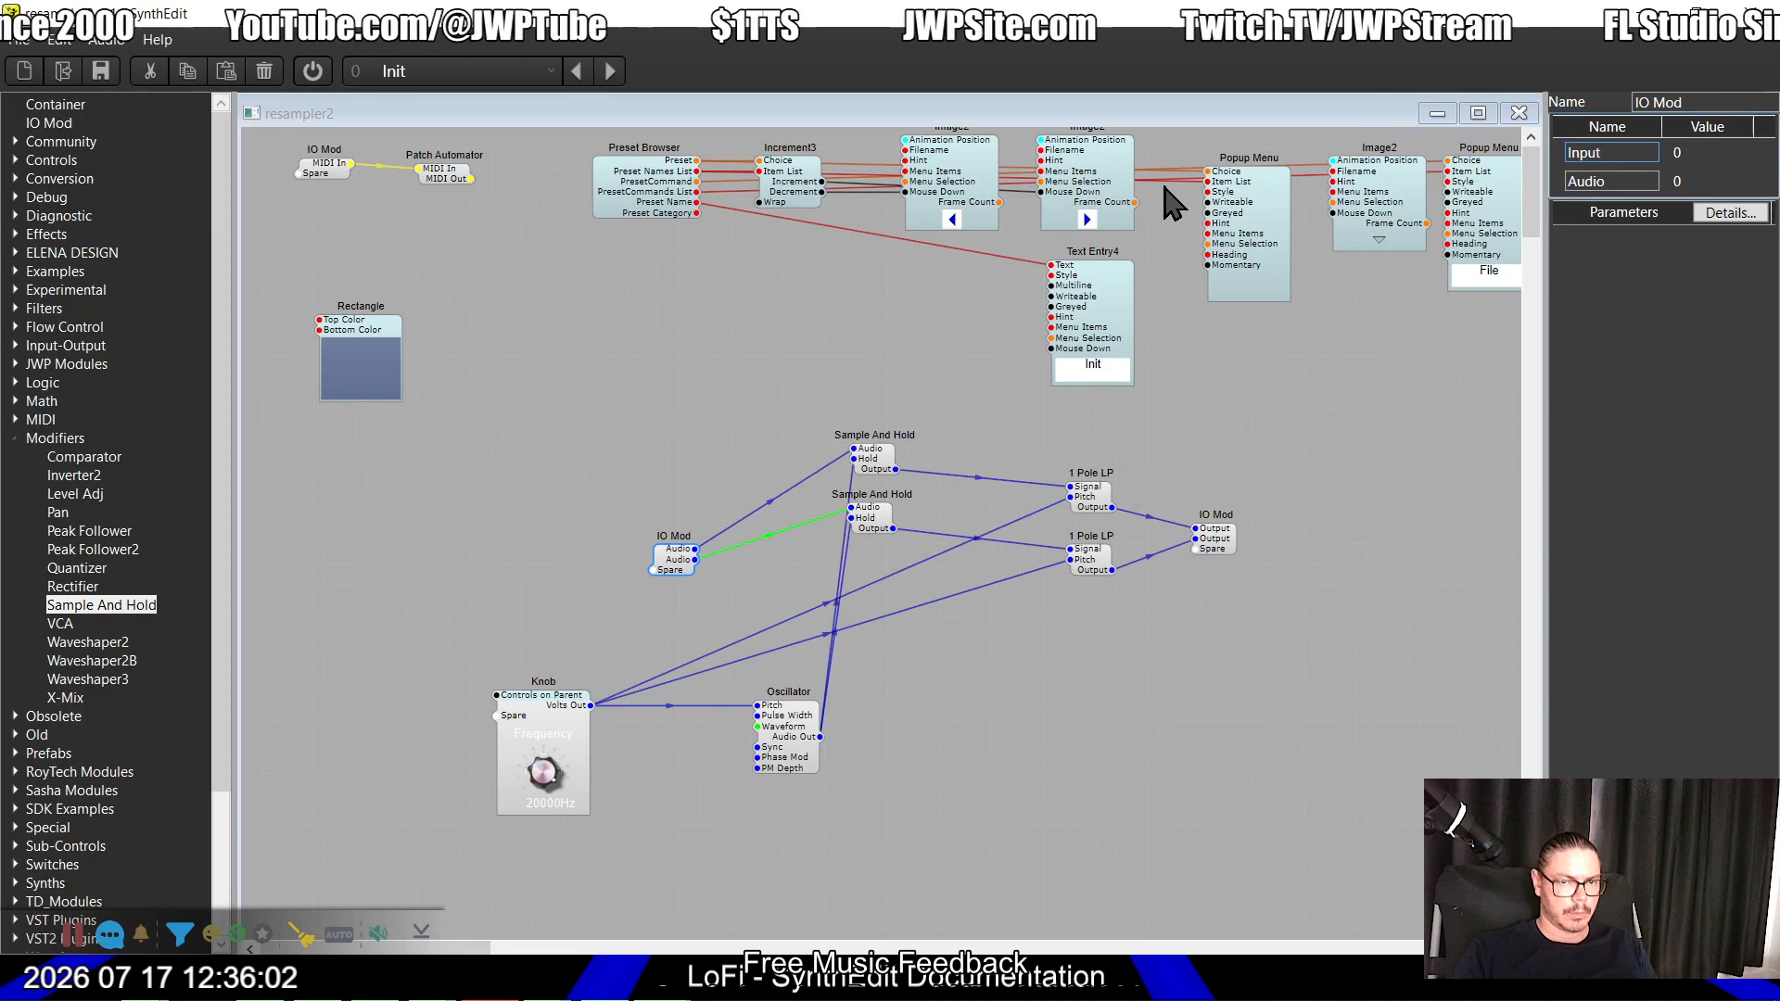
key("Return")
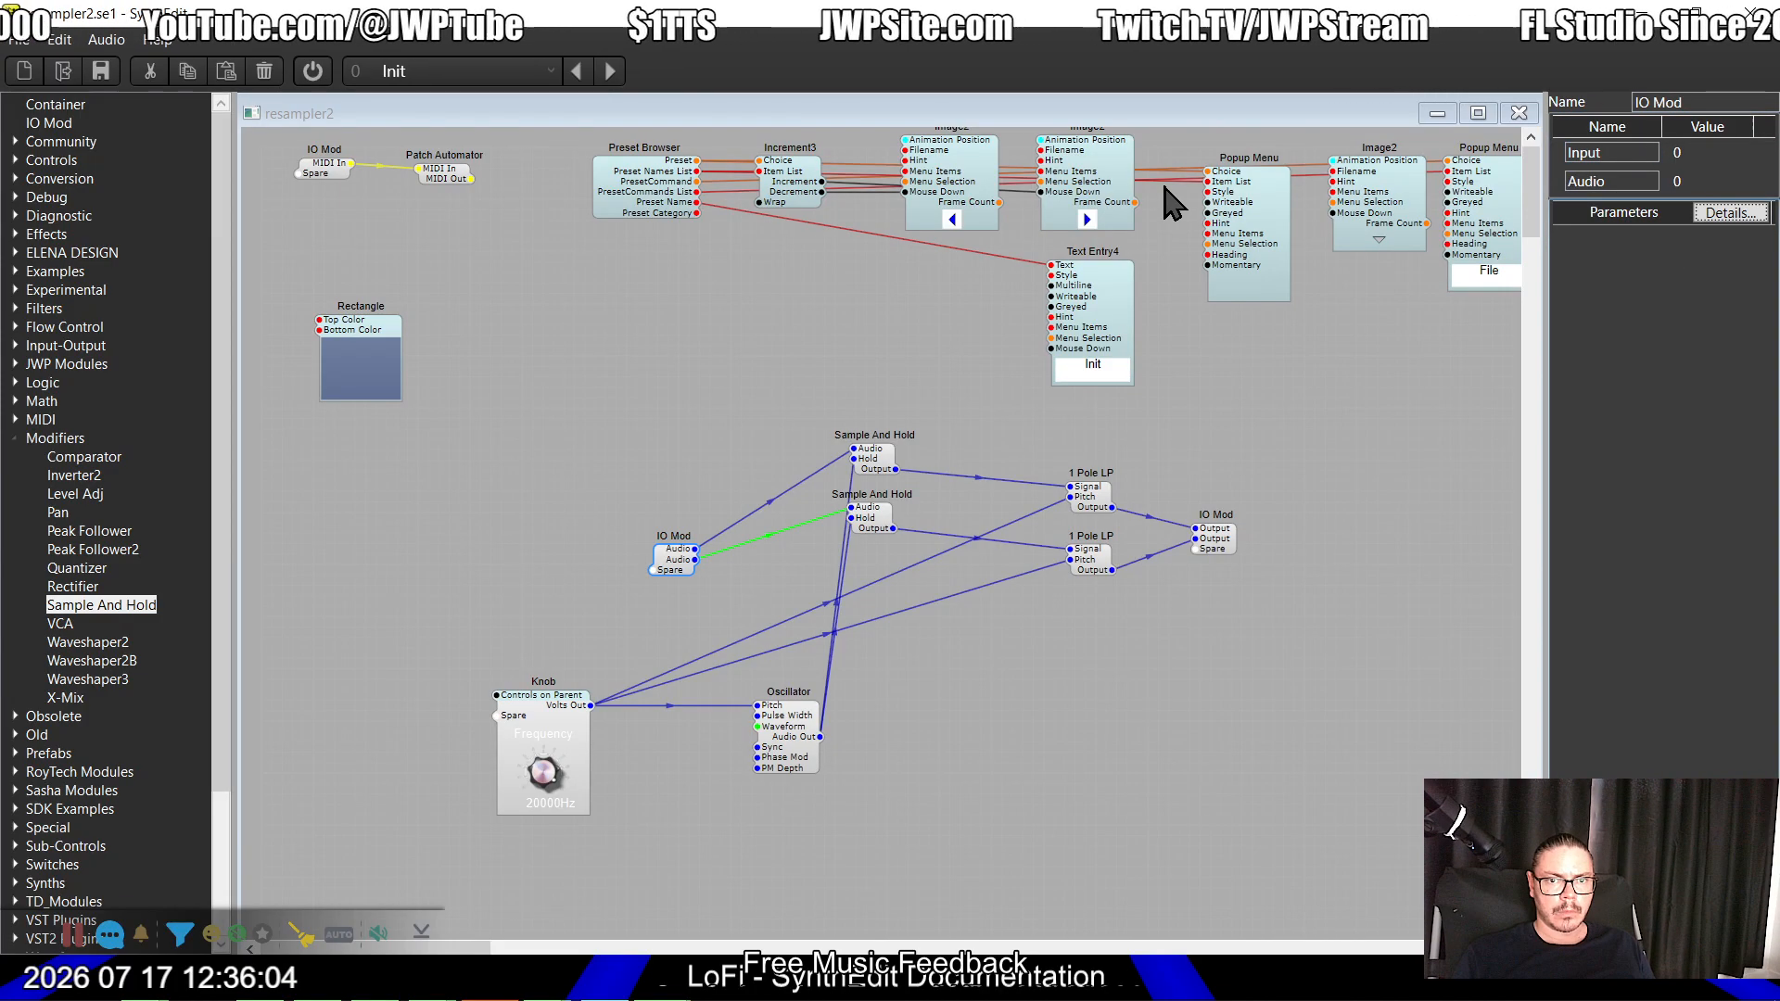
left_click_drag(1606, 183, 1393, 166)
type("Input")
type("\\")
key("Return")
left_click(1624, 186)
key("BackSpace")
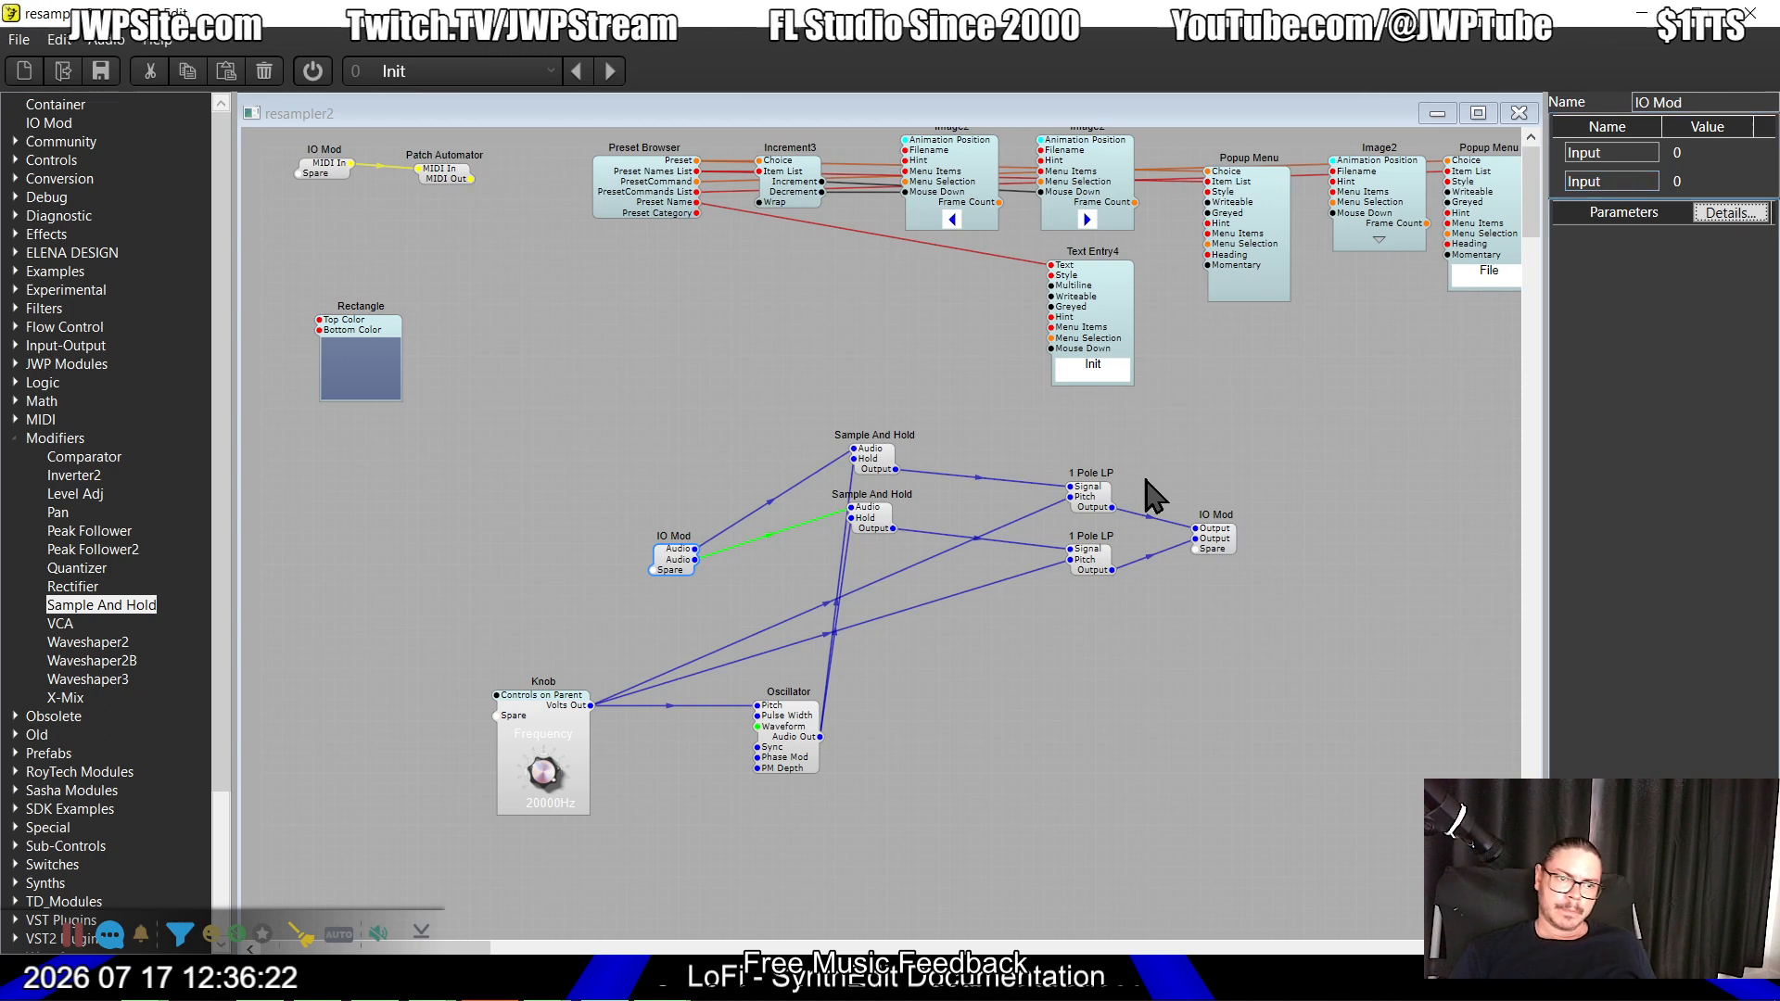
Step: Rearrange the patch by moving the input IO Mod up and placing the Oscillator beneath it, beside the Sample And Hold modules
left_click_drag(677, 557, 624, 464)
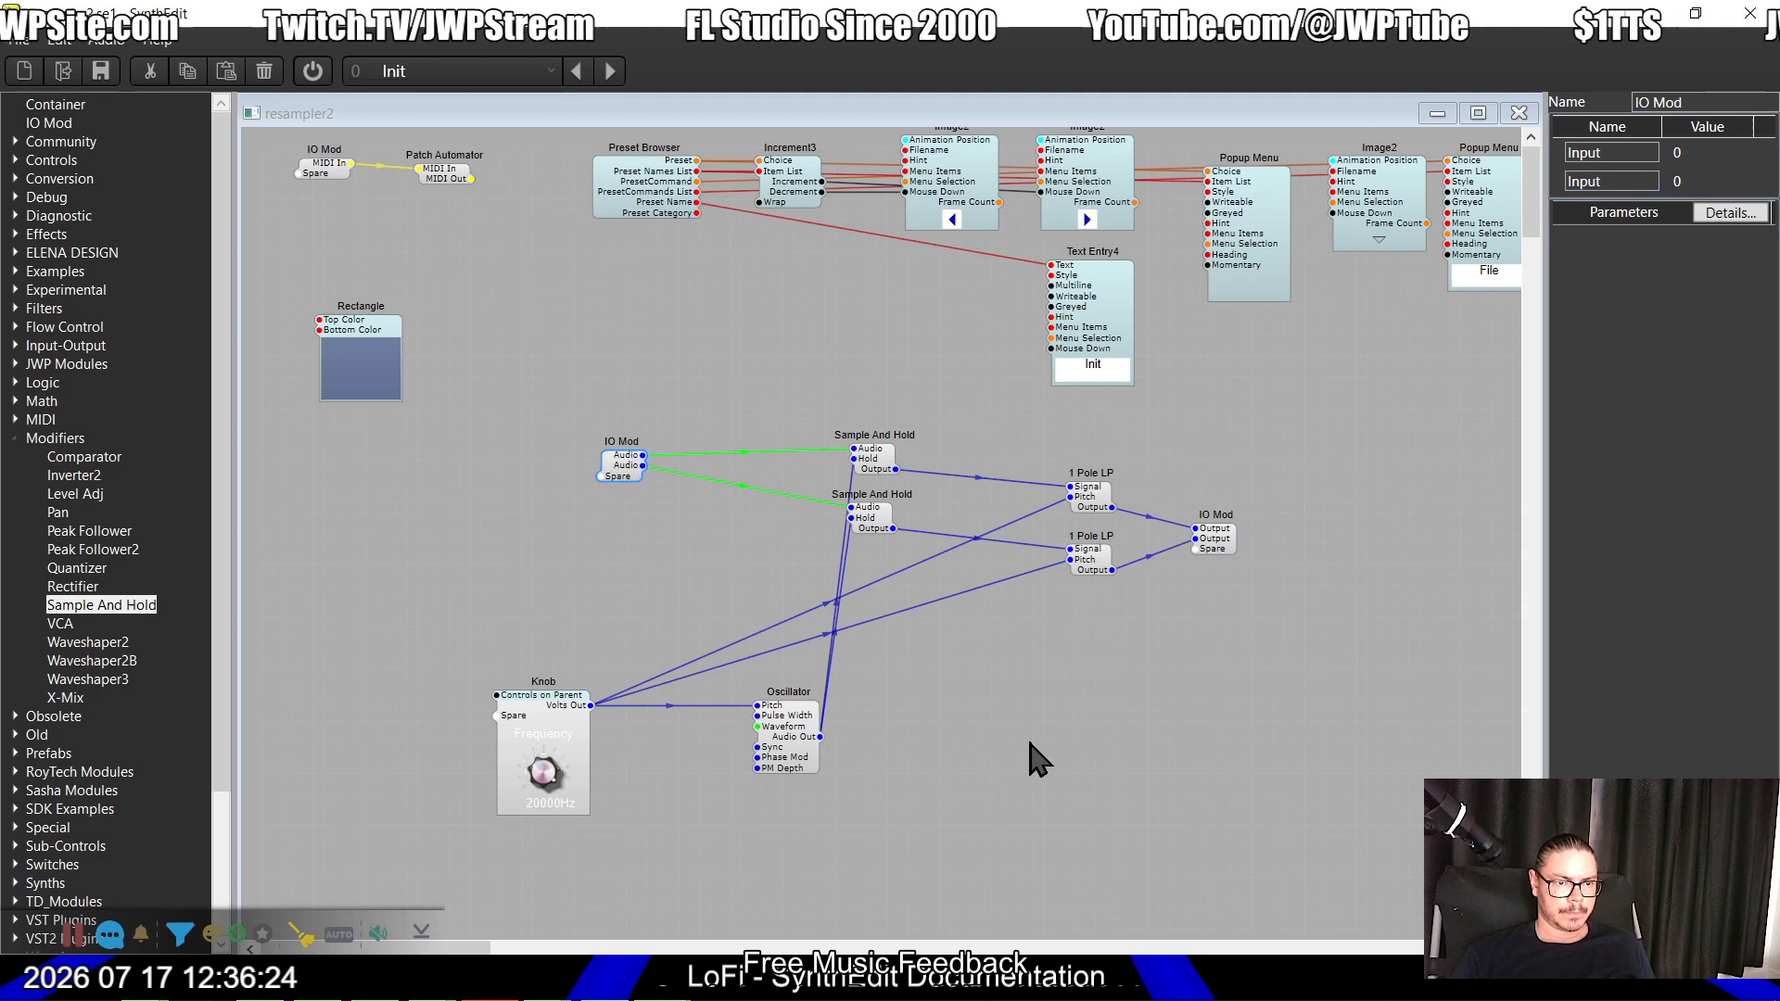
left_click(791, 741)
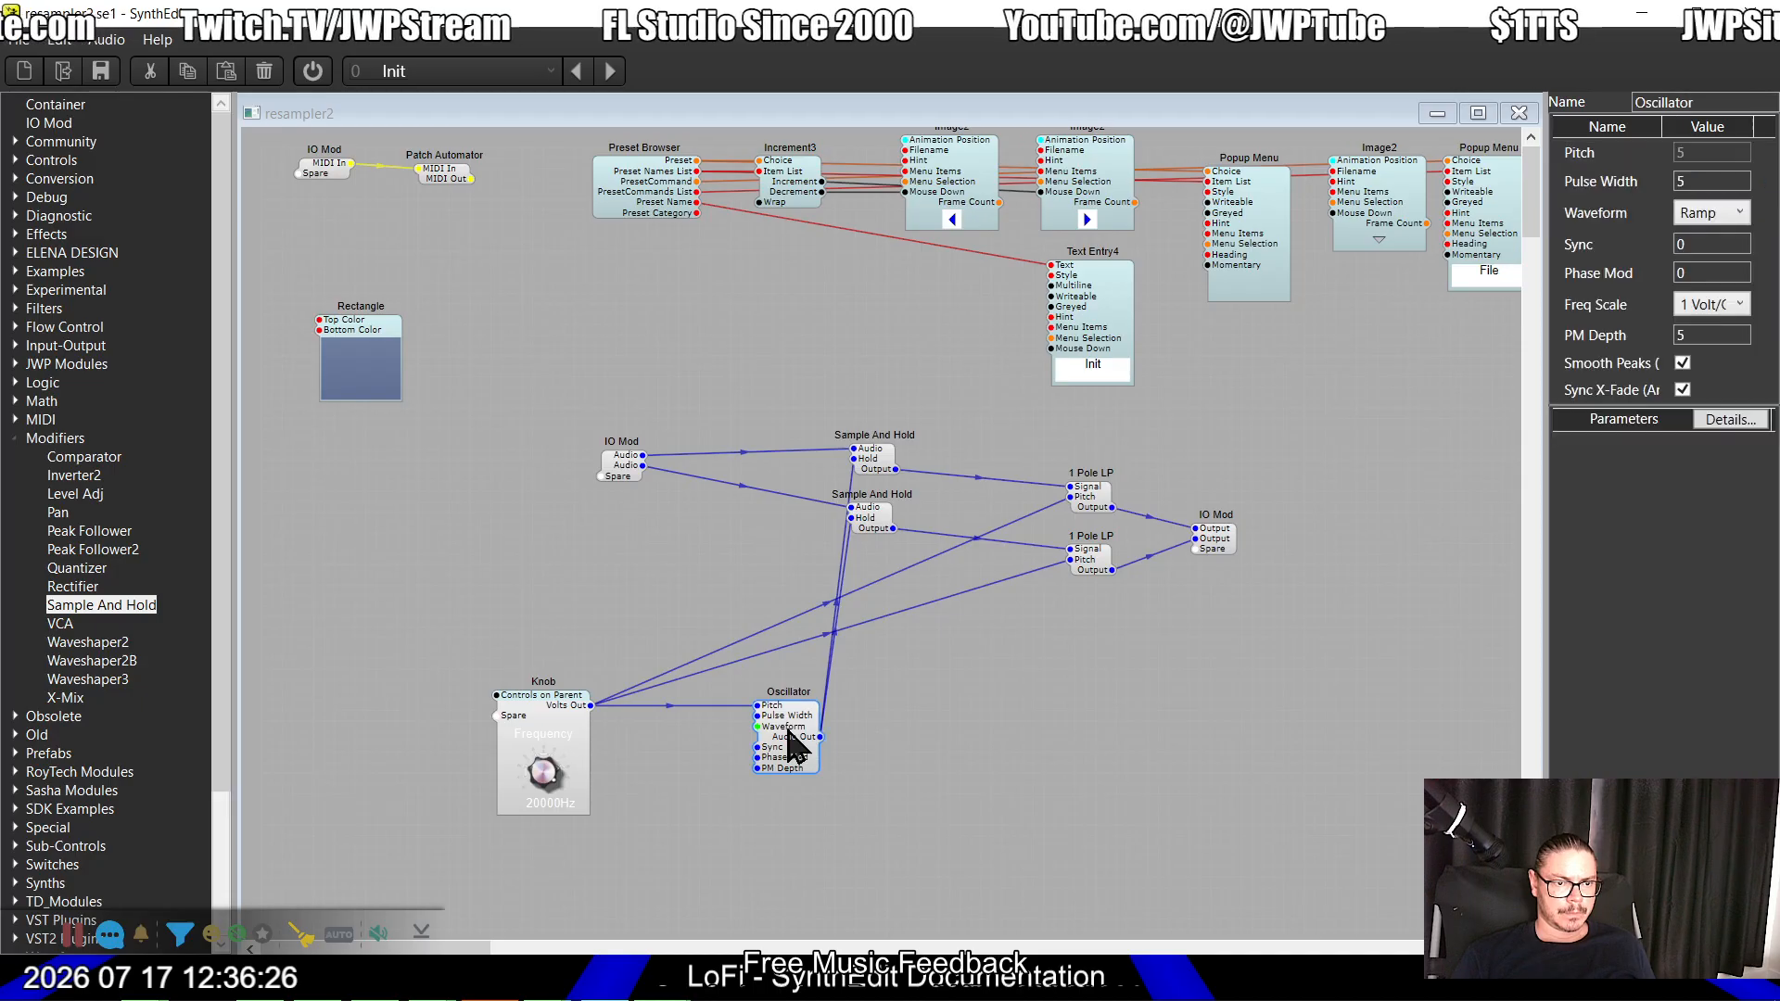
left_click_drag(791, 742, 687, 554)
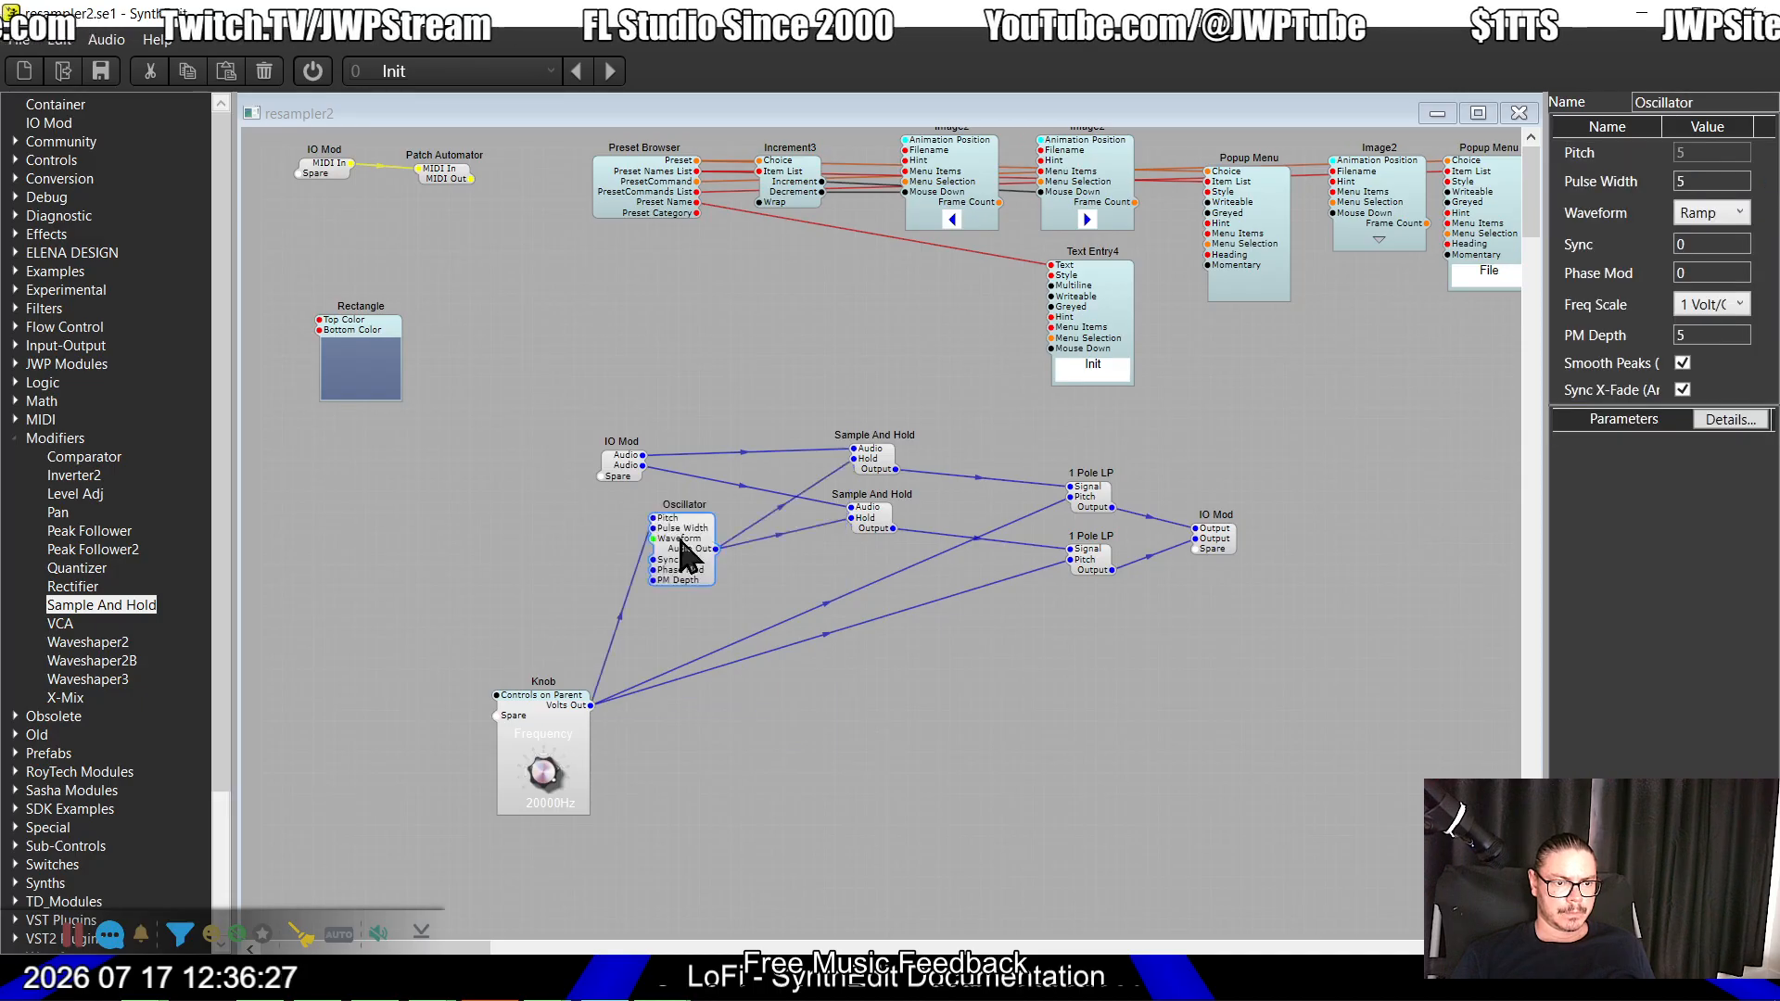
Step: Check the resampler2 panel layout with its Frequency knob and save the project
right_click(1036, 778)
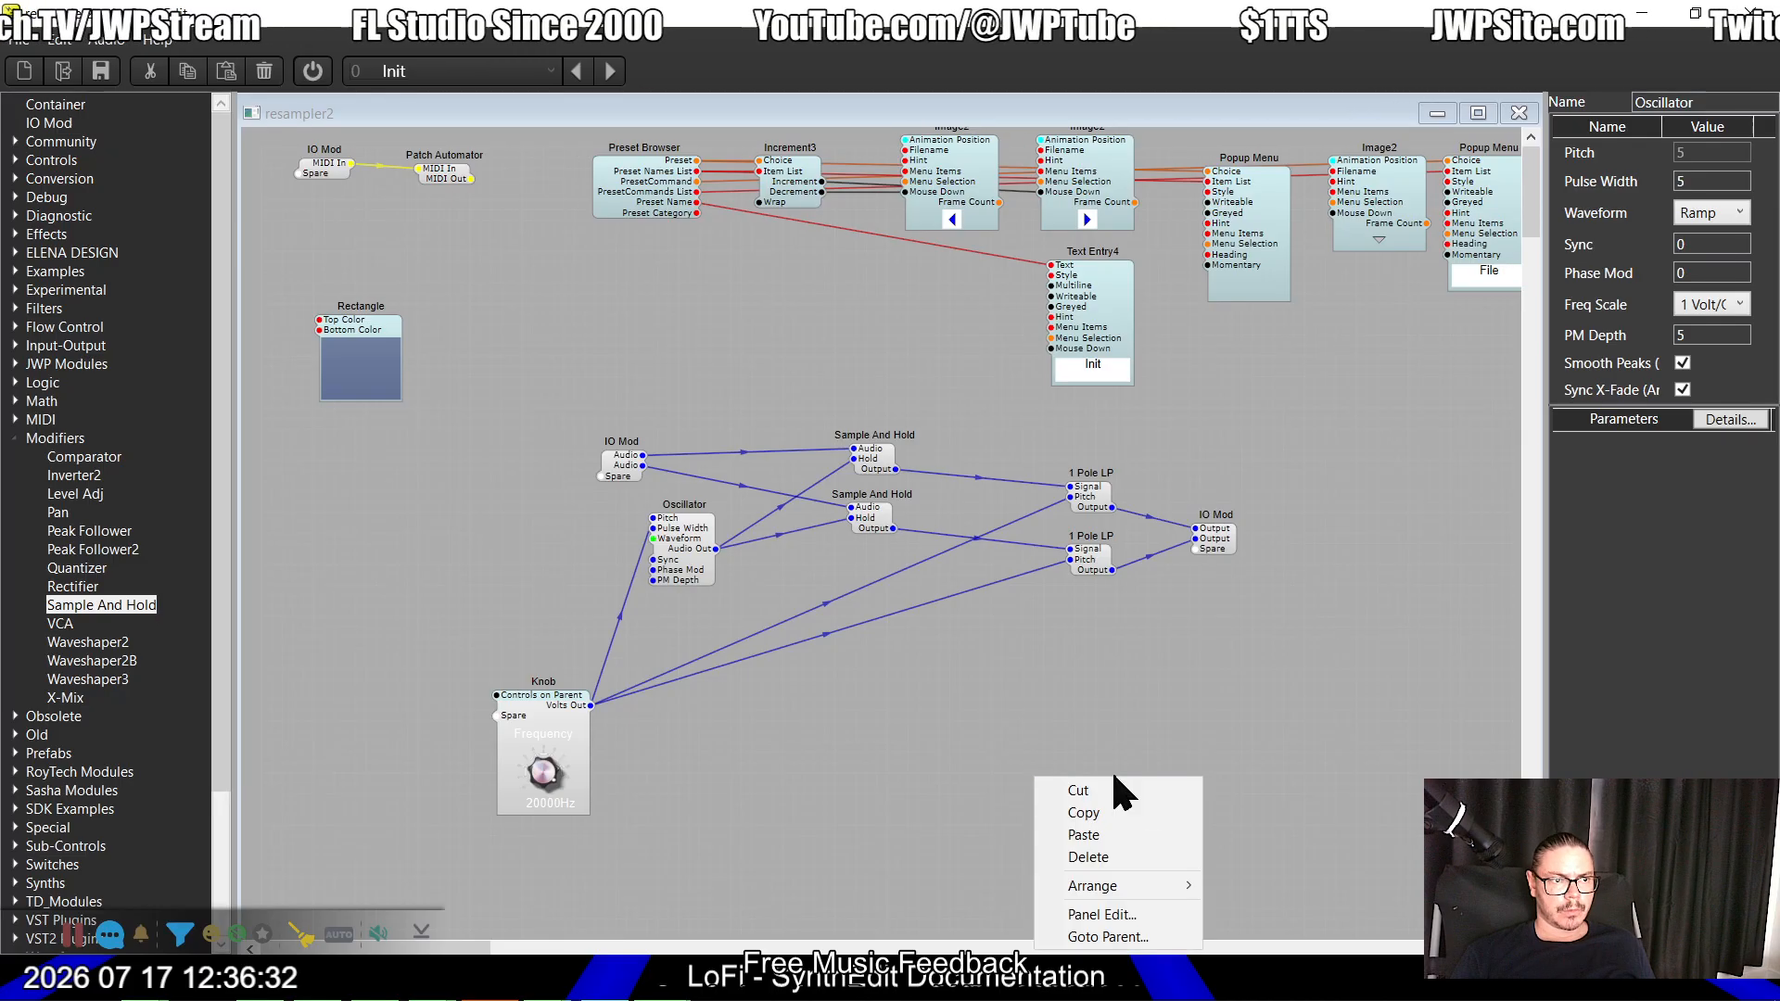
left_click(1117, 910)
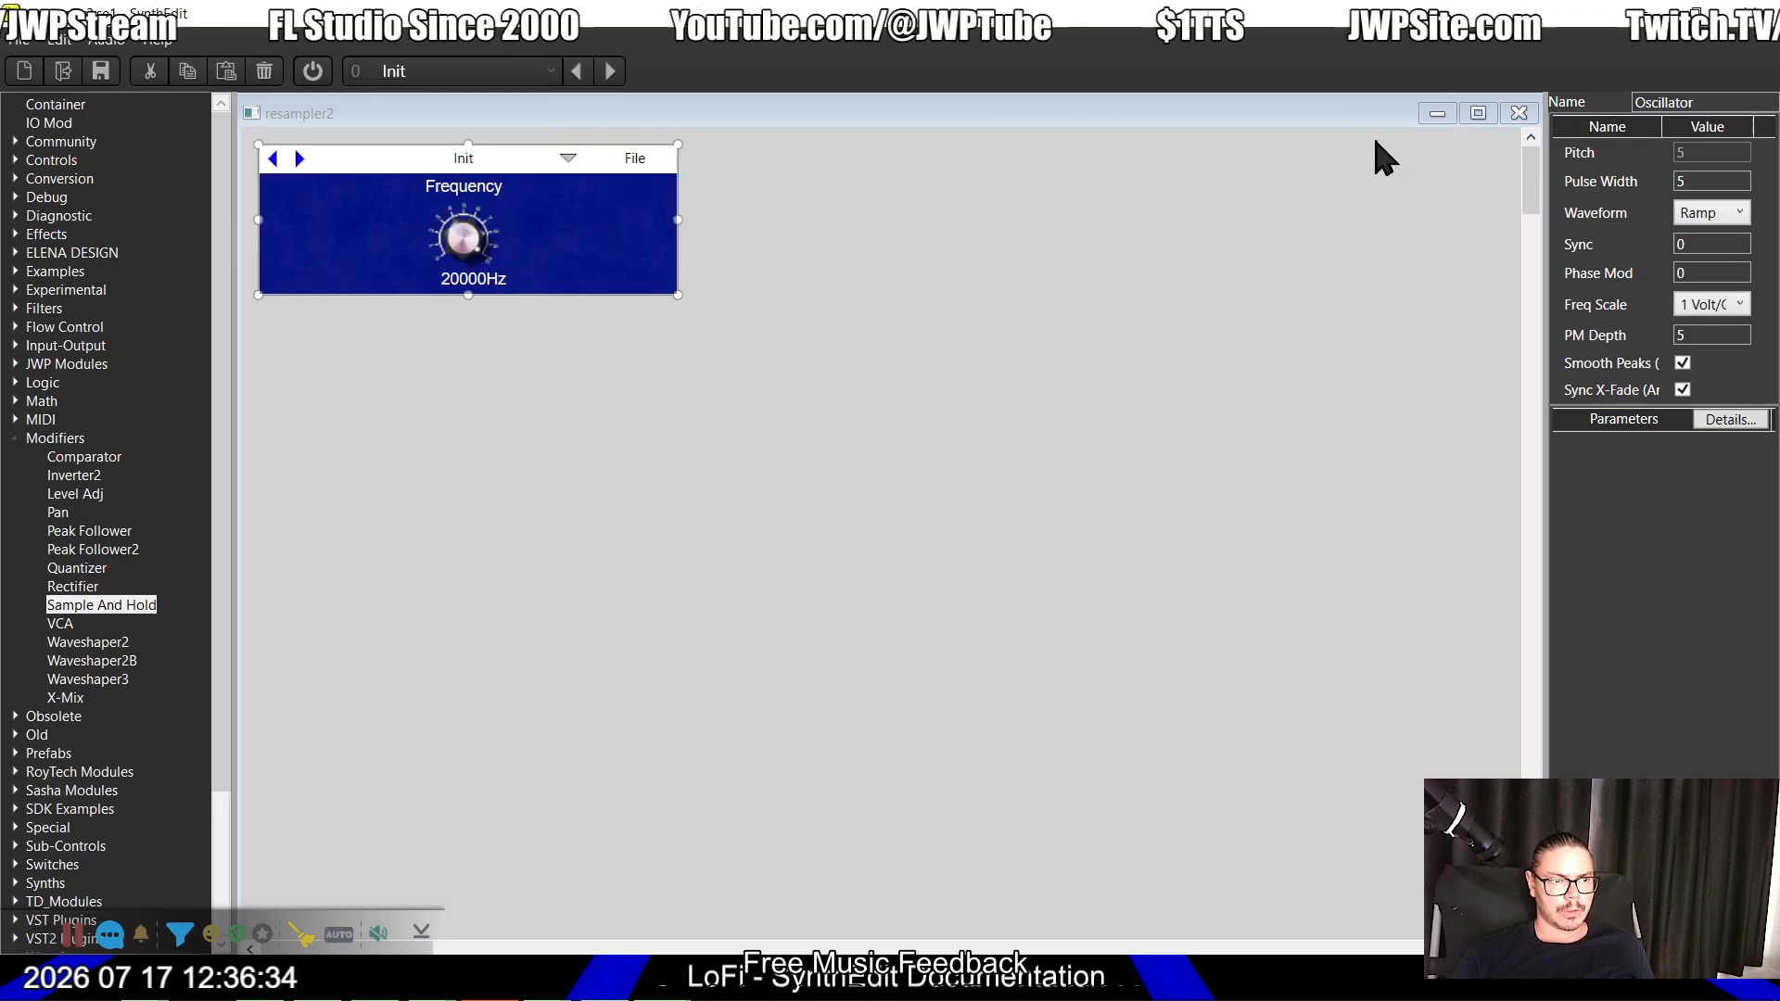
left_click(1519, 113)
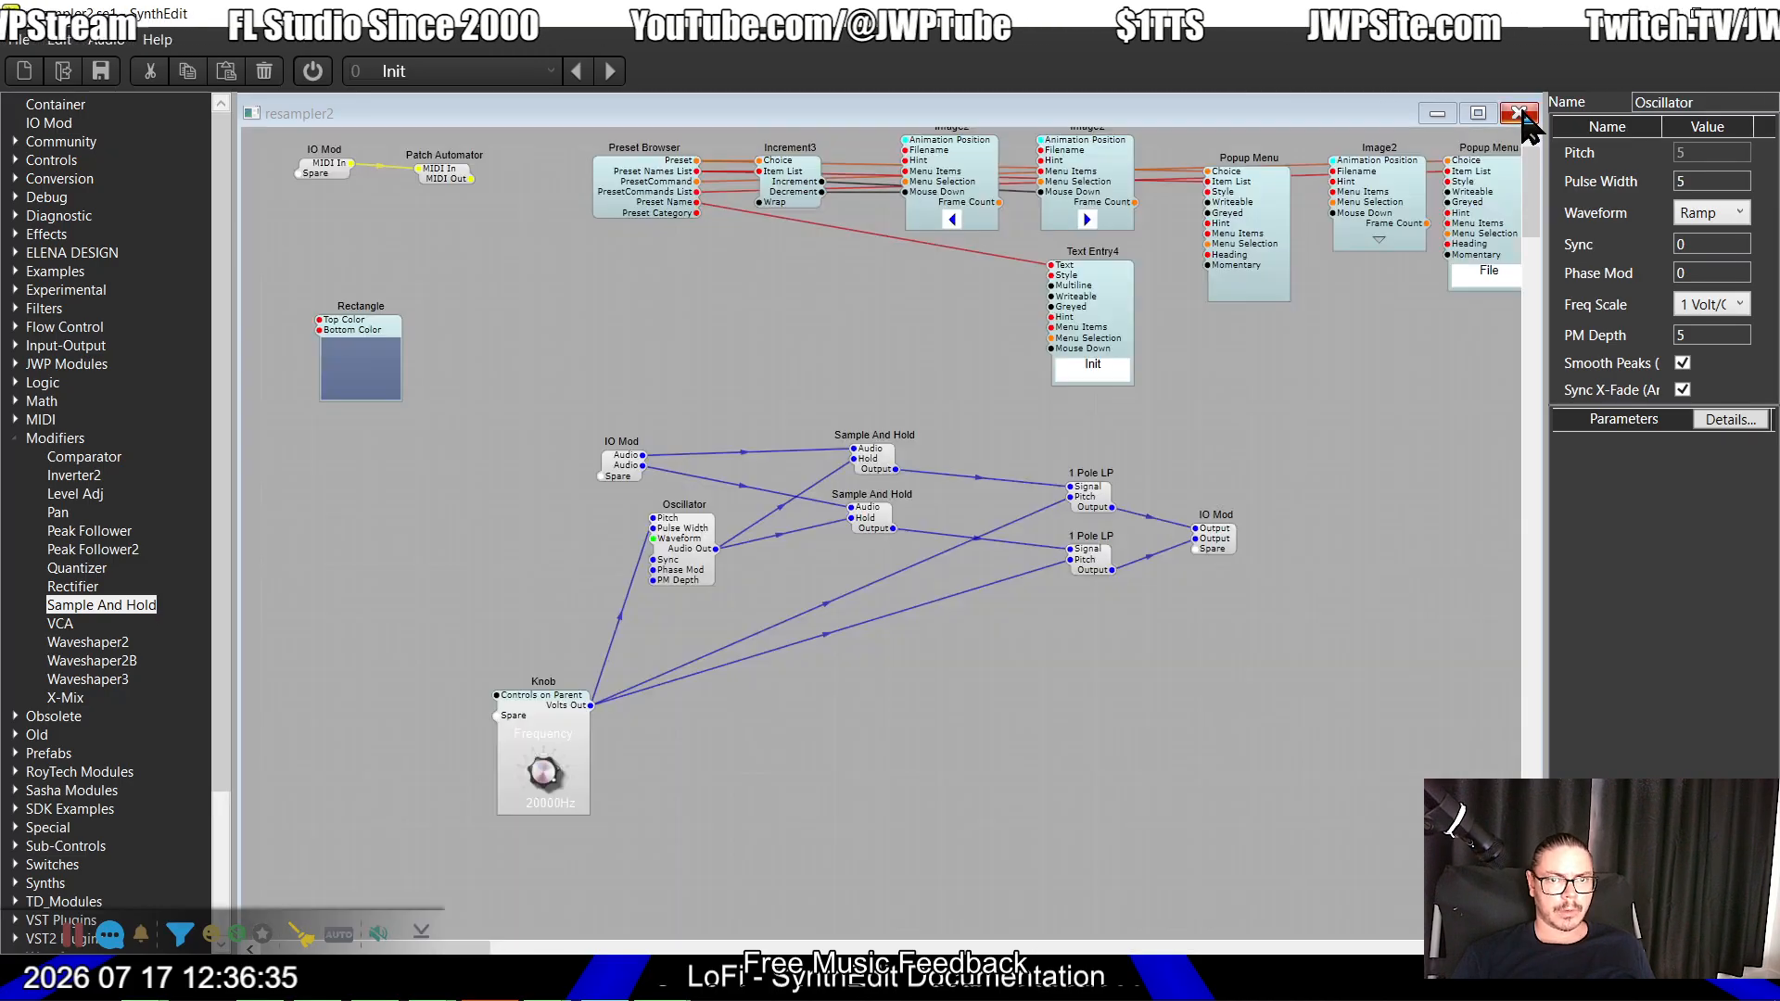
left_click(18, 39)
left_click(67, 165)
Step: Open the VST export settings and set the Plugin ID to SER2
left_click(20, 39)
left_click(82, 217)
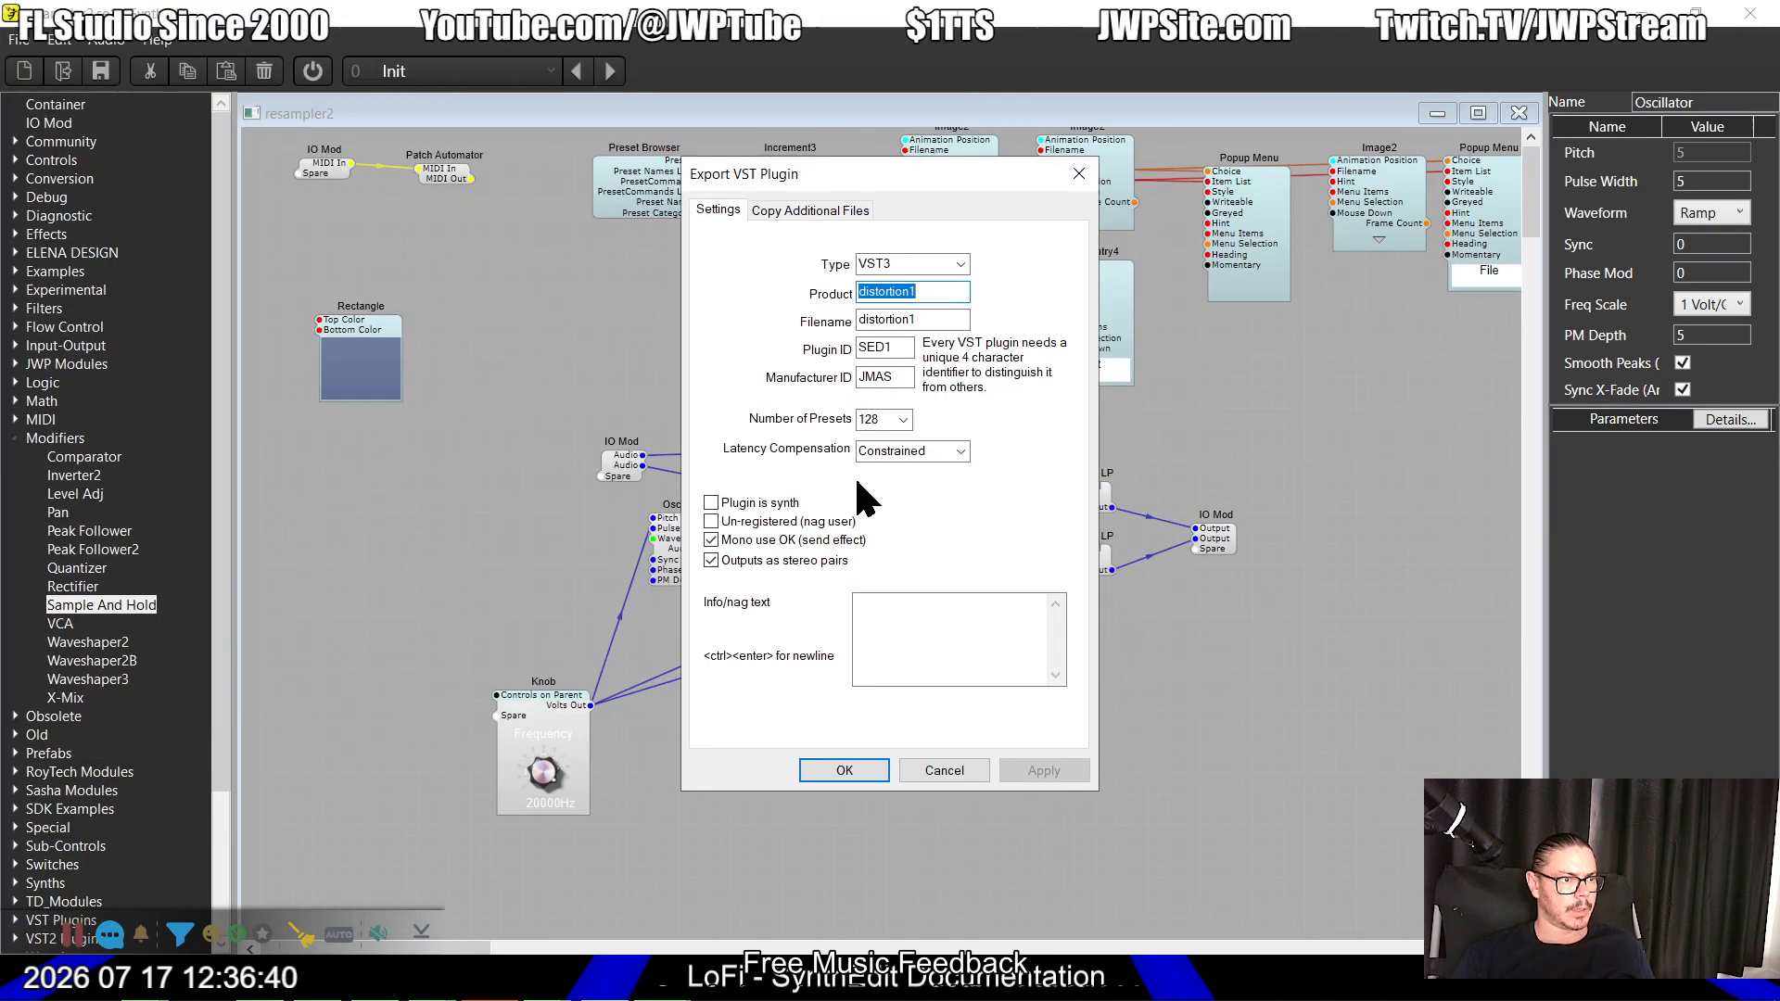
left_click(900, 350)
key("BackSpace")
key("BackSpace")
type("L1")
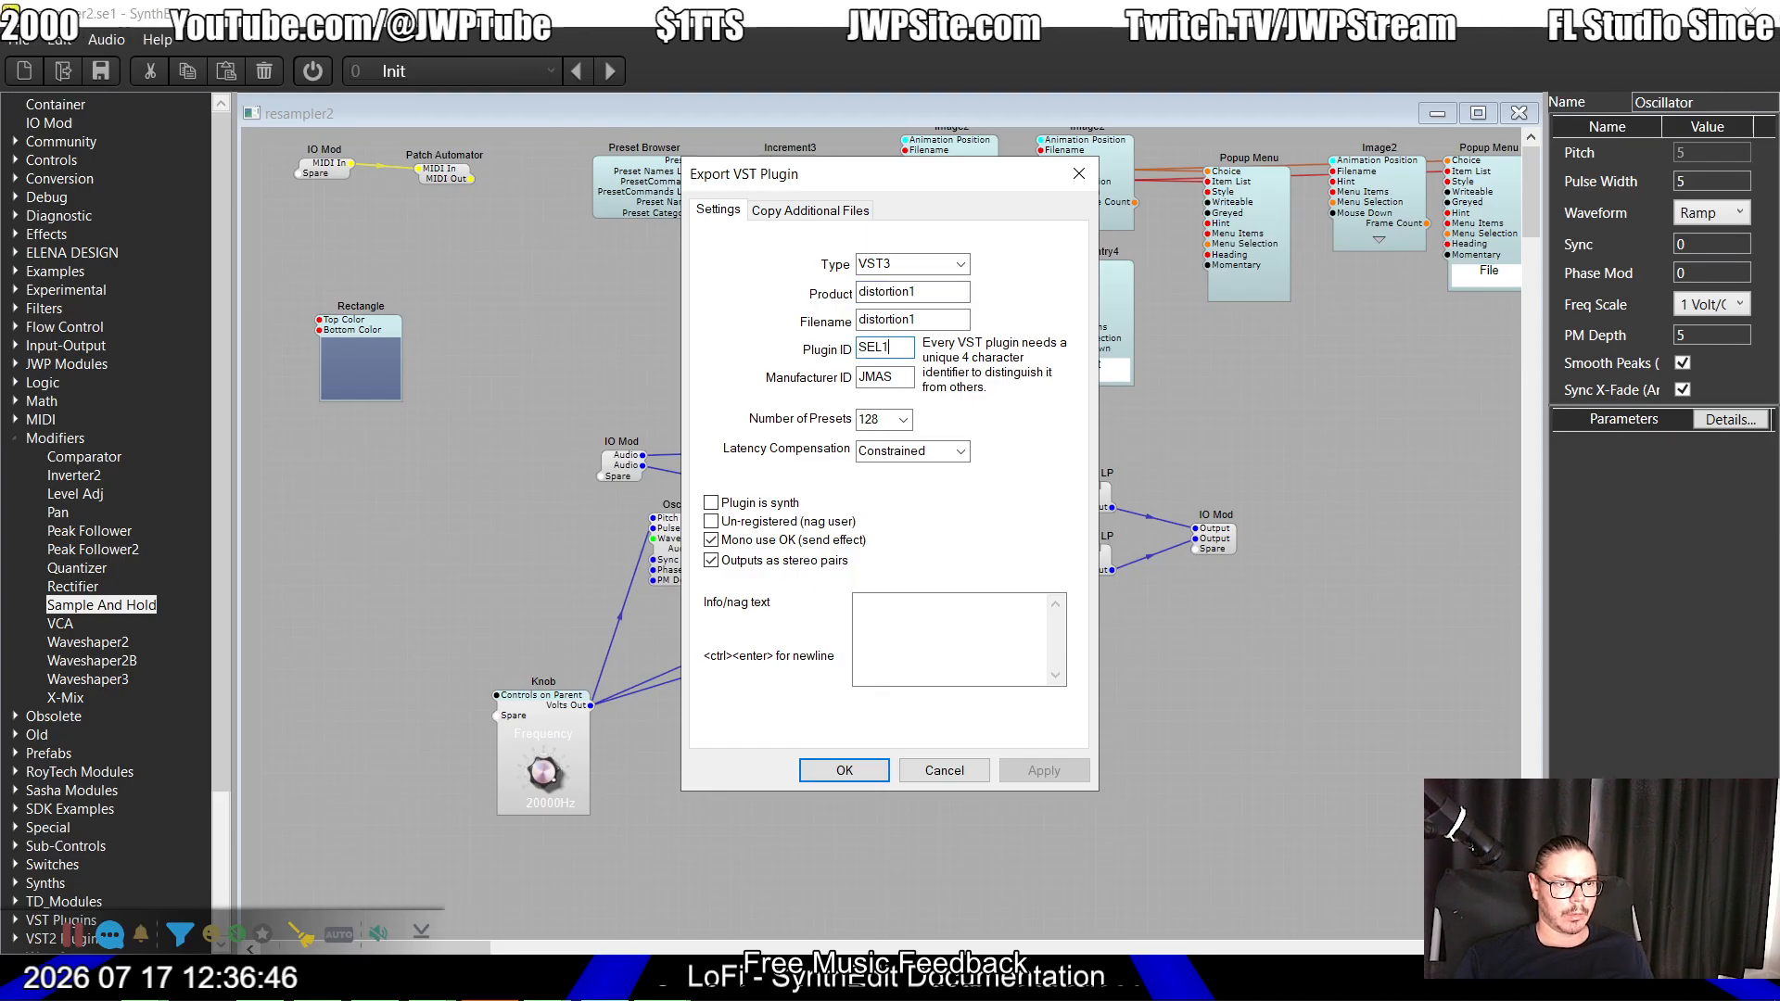
key("BackSpace")
type("R")
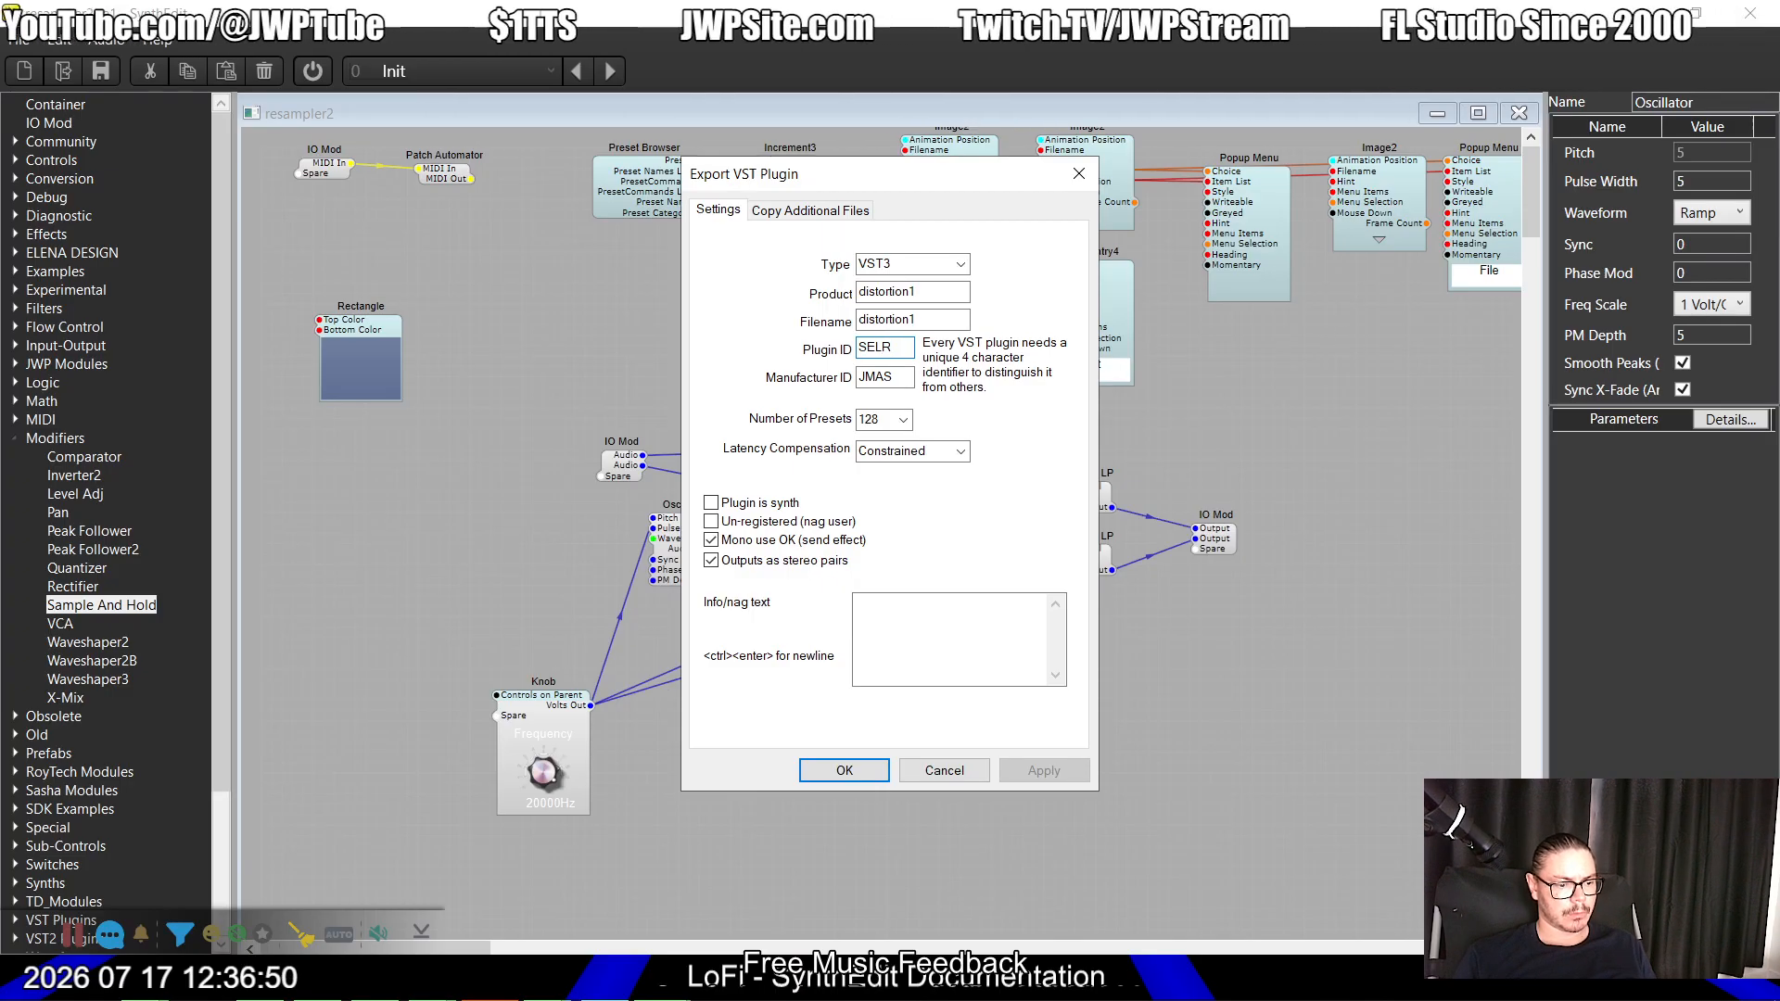
key("BackSpace")
key("BackSpace")
type("R2")
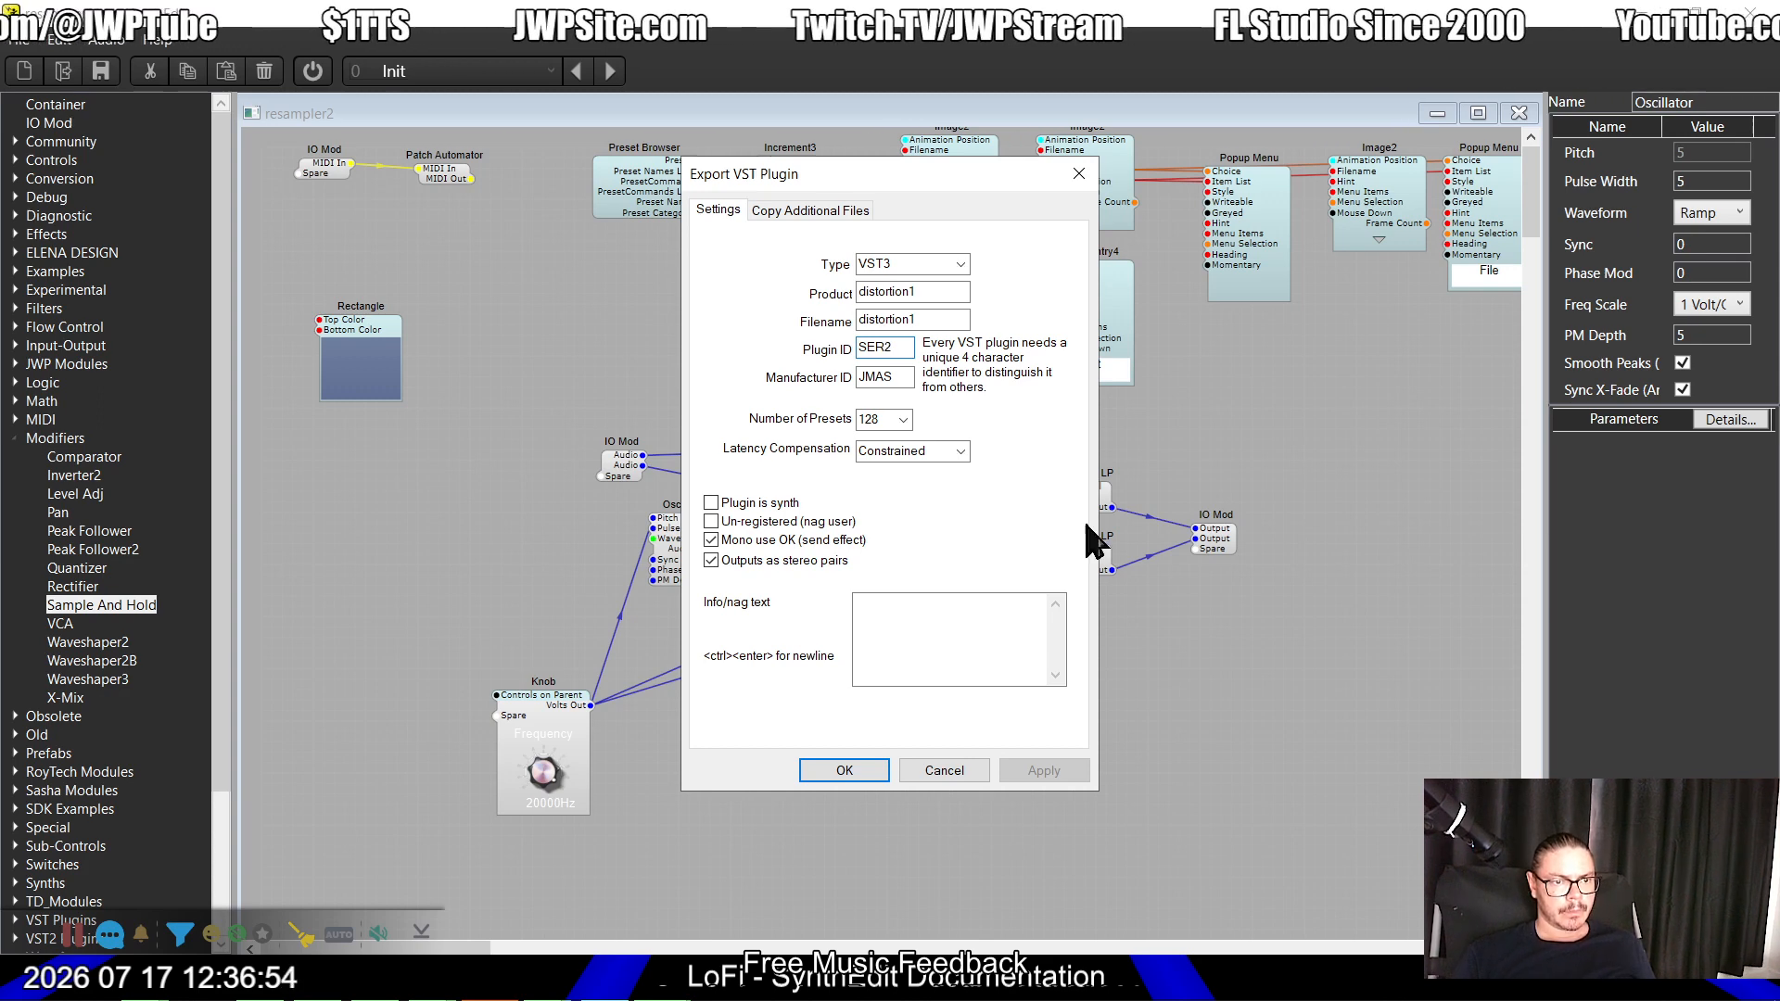
Step: Set both the product name and the filename to resampler2 and export the VST3 plugin
left_click(946, 293)
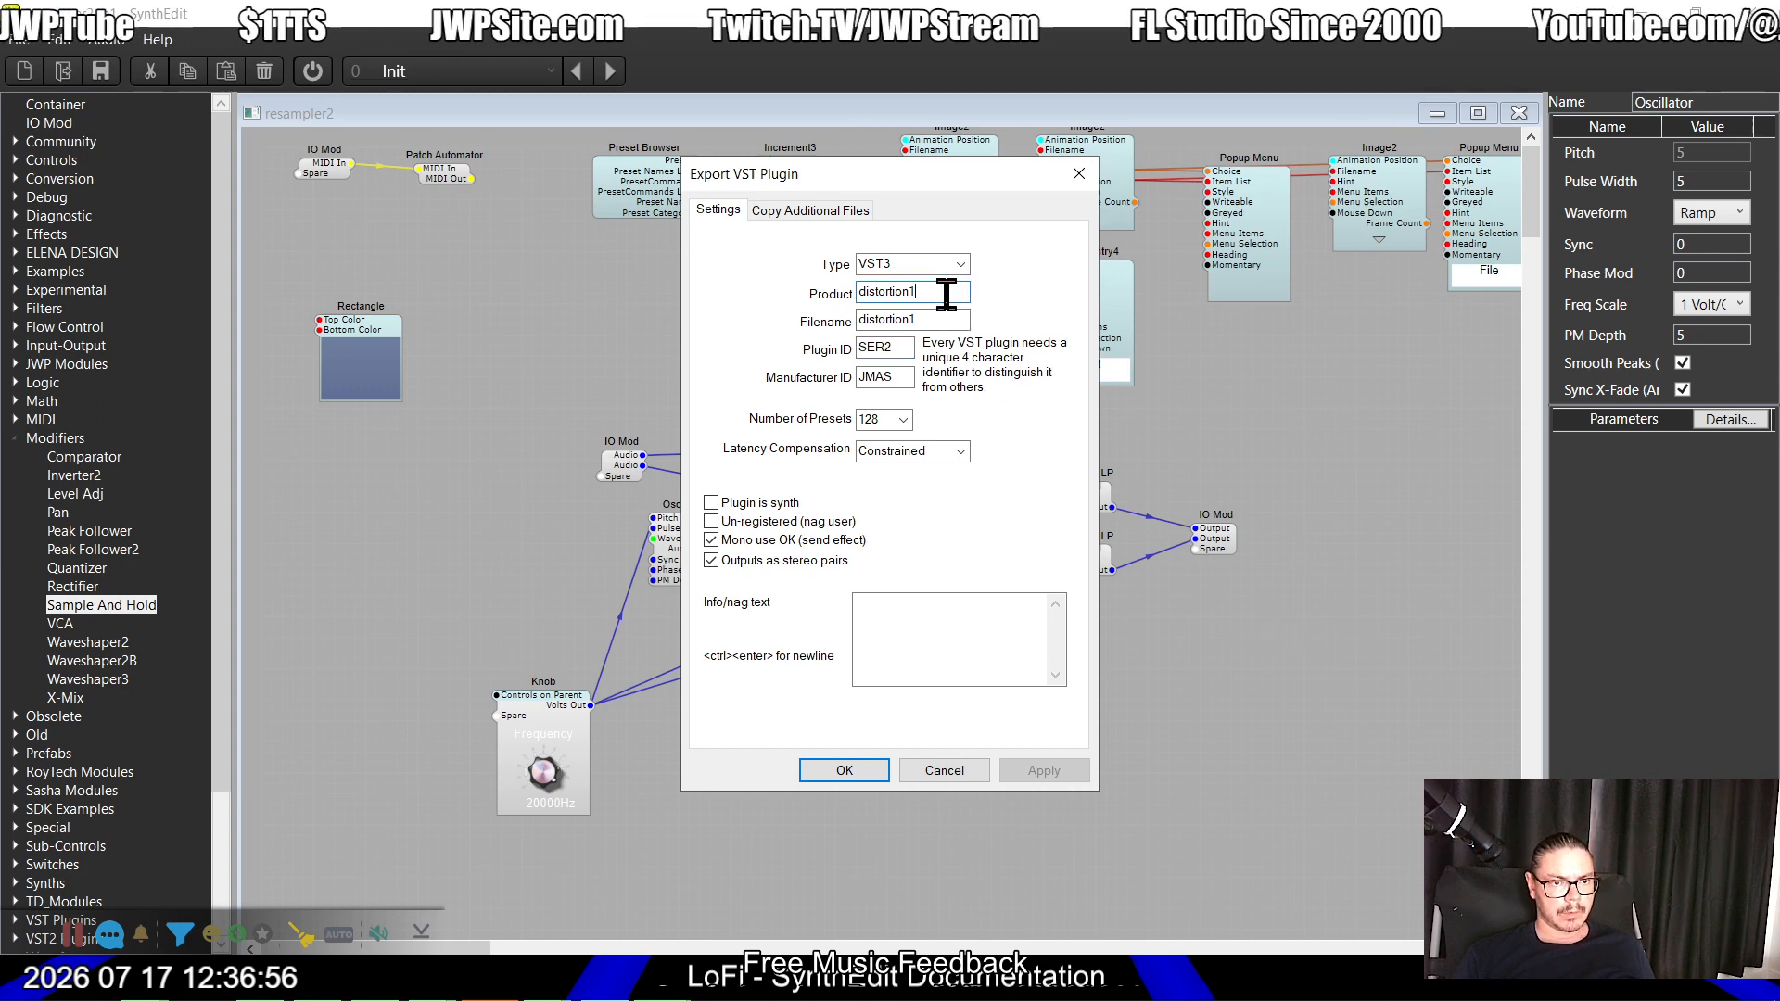
key("shift+Home")
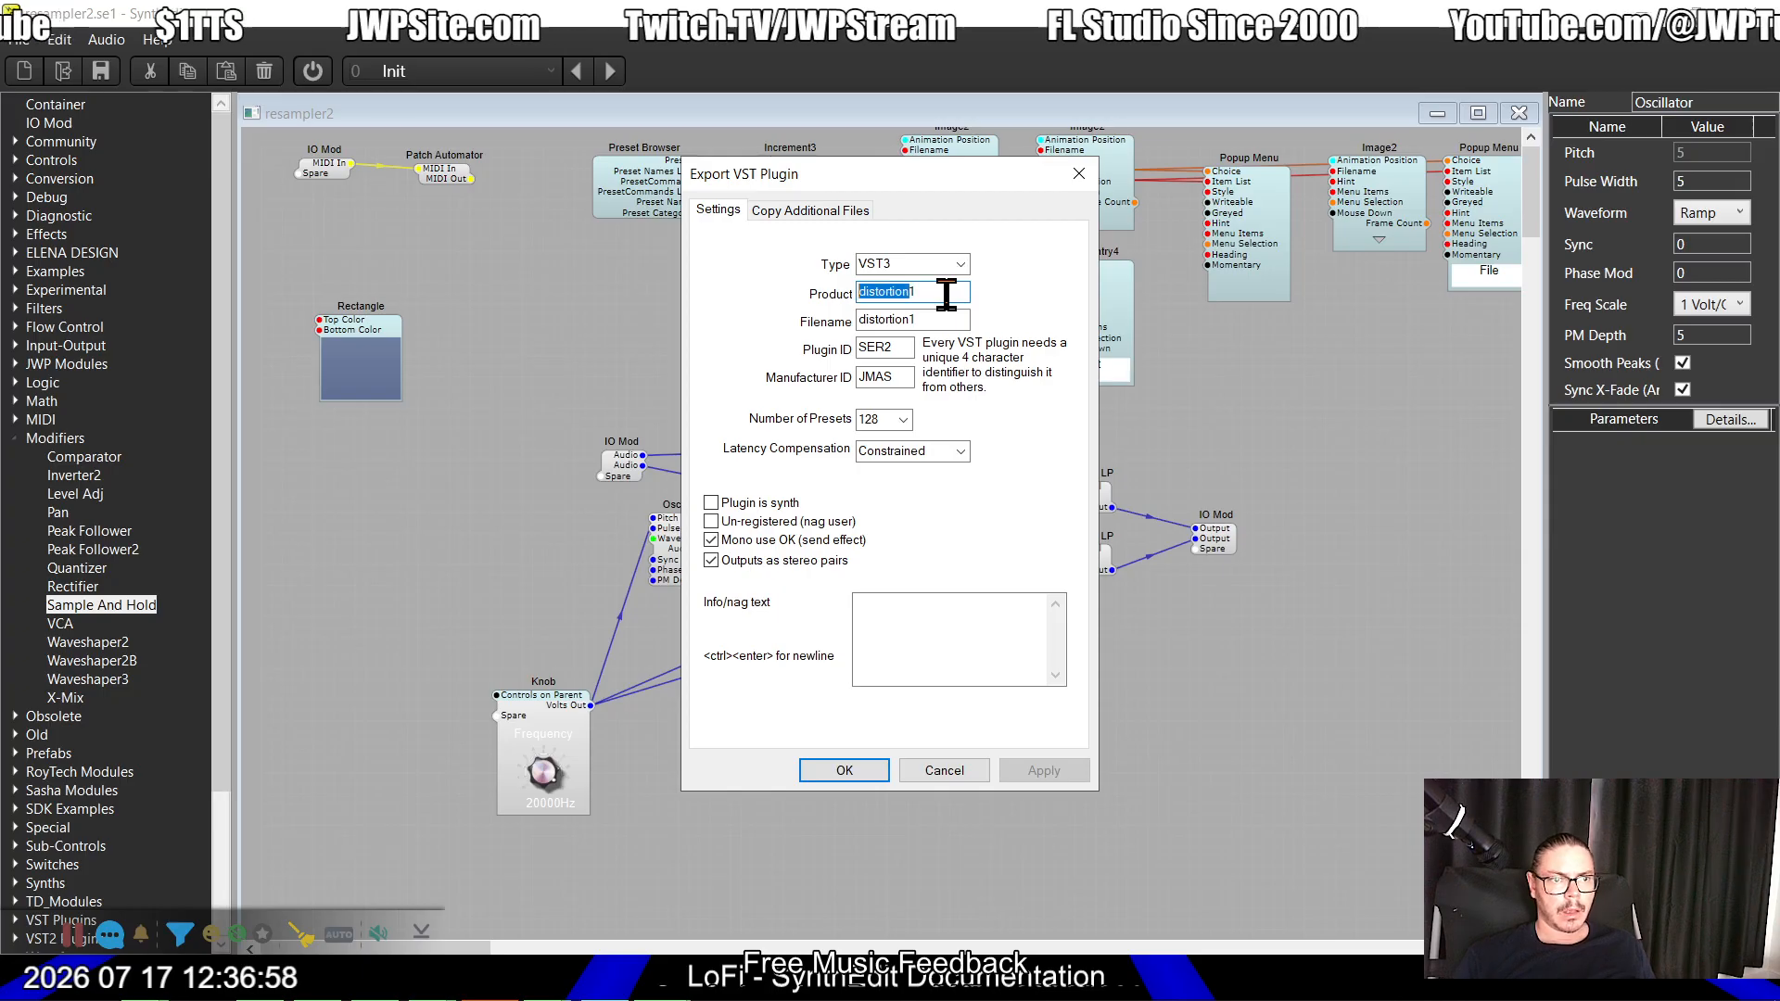
double_click(946, 293)
type("resampler2")
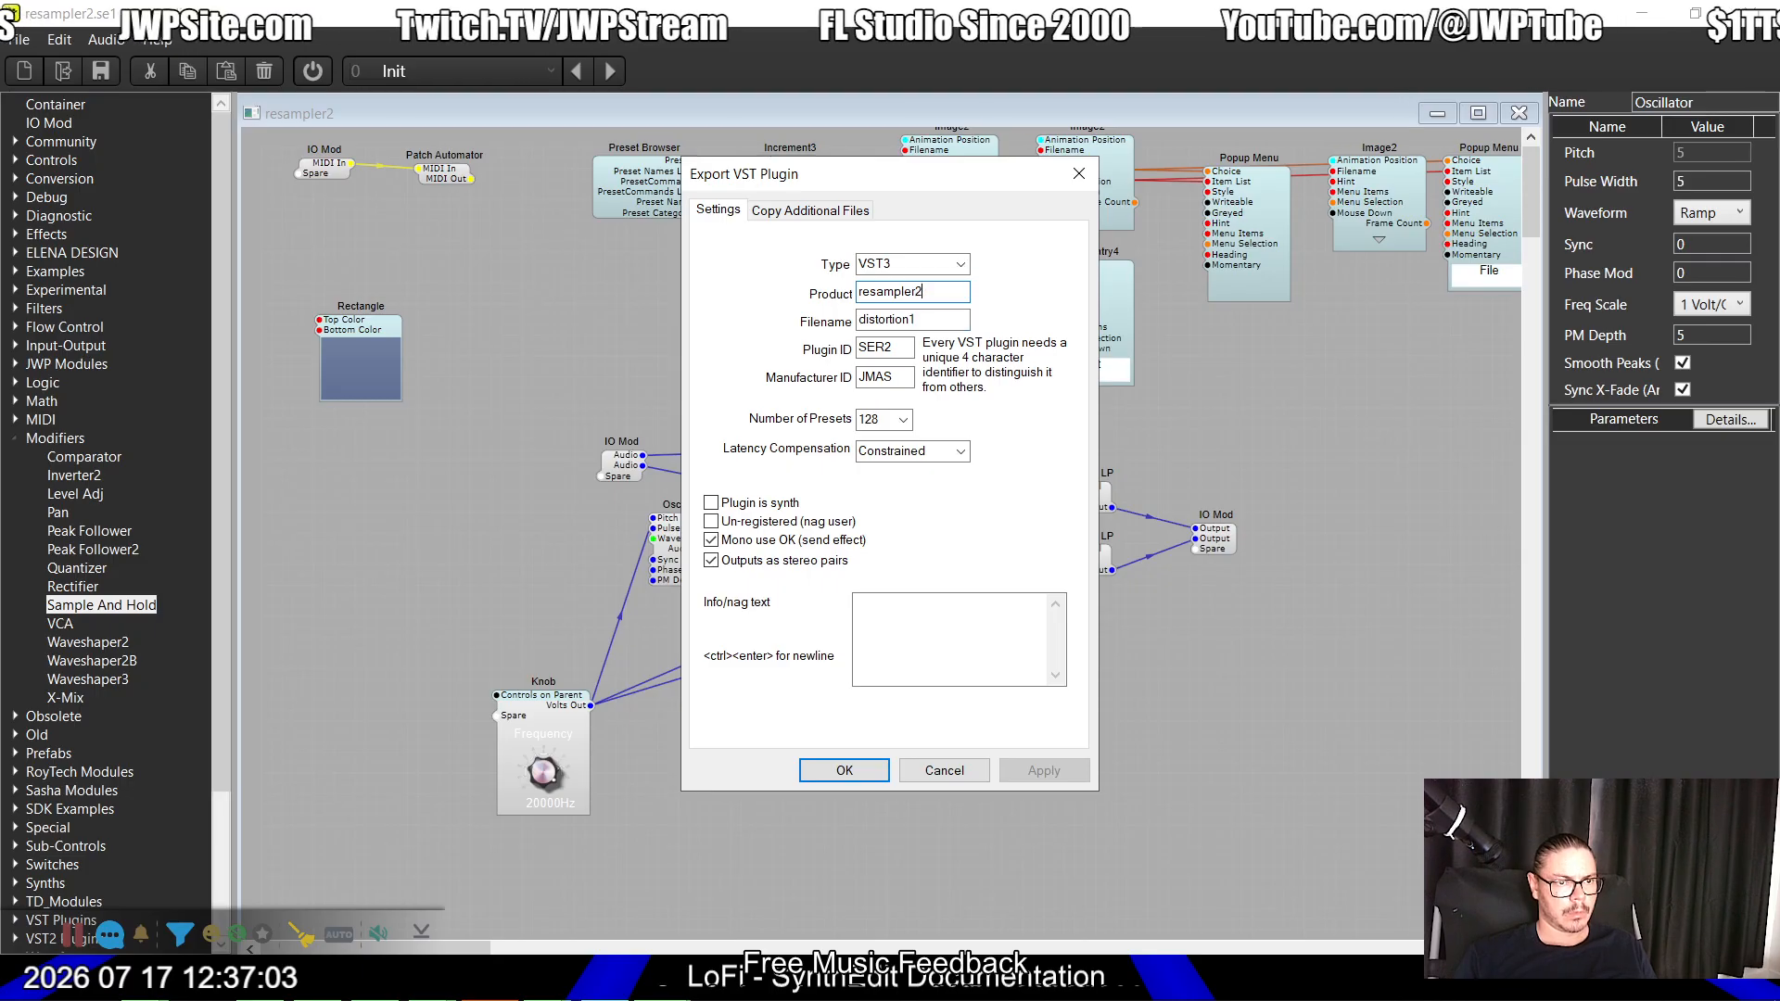
key("Tab")
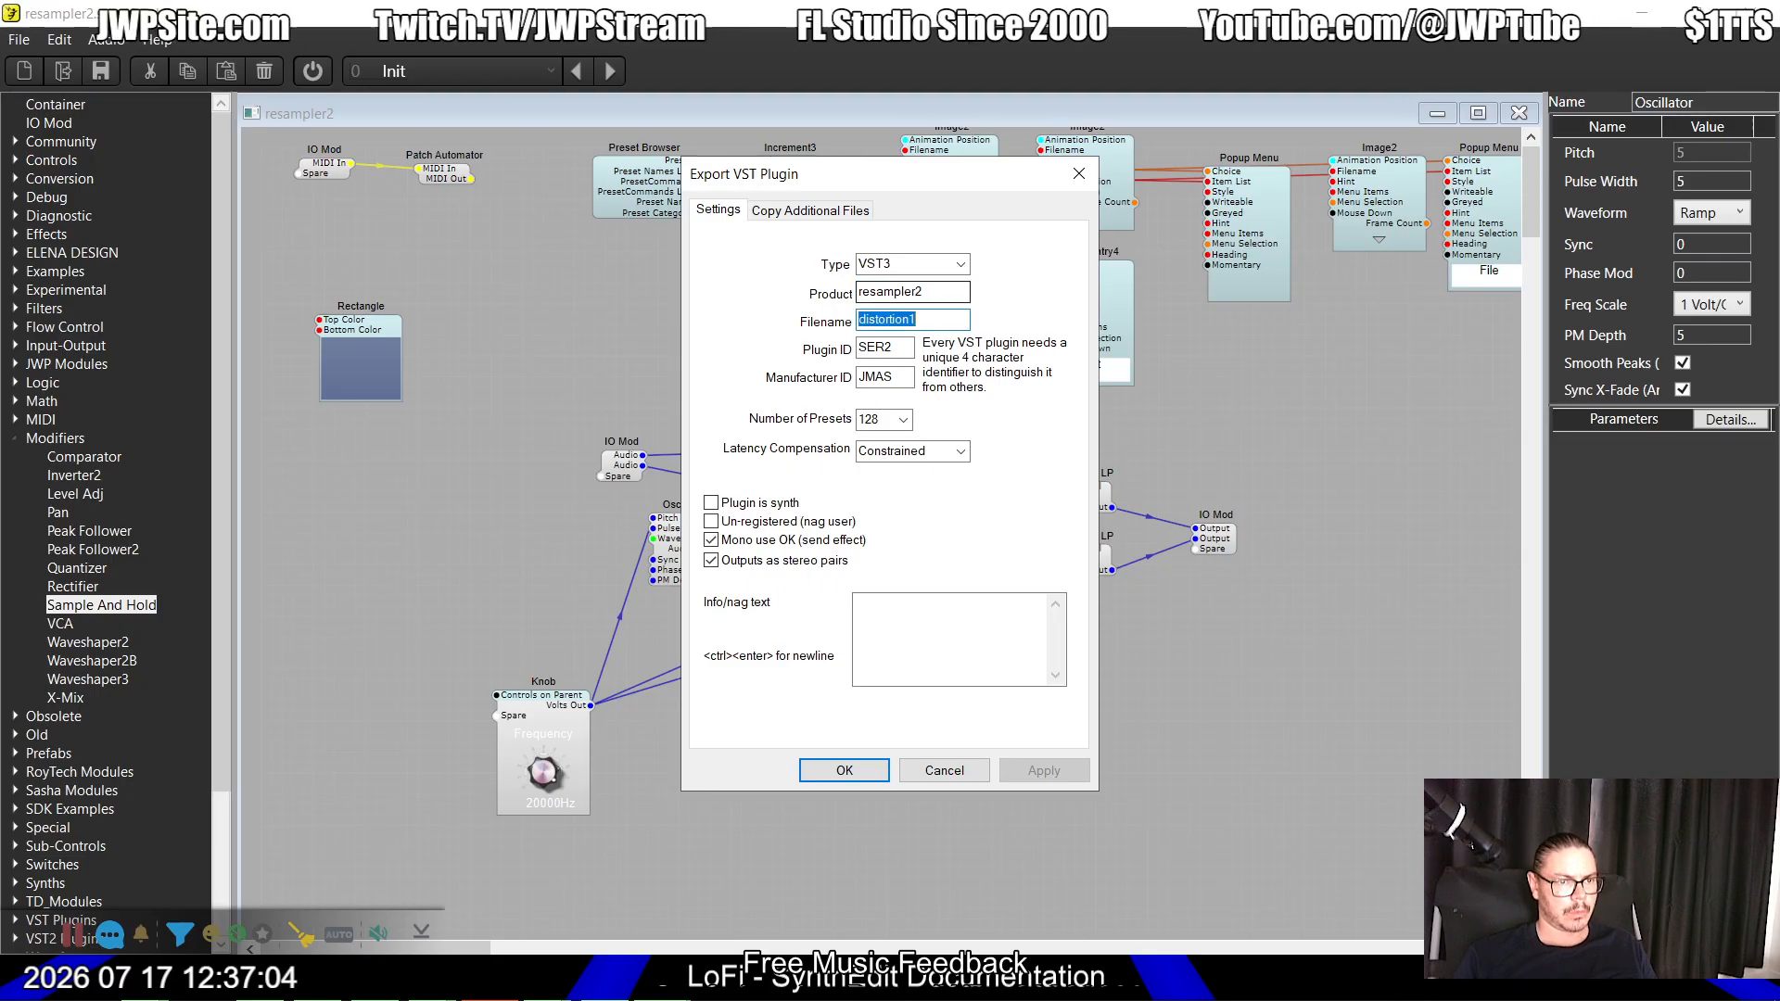
type("resampler2")
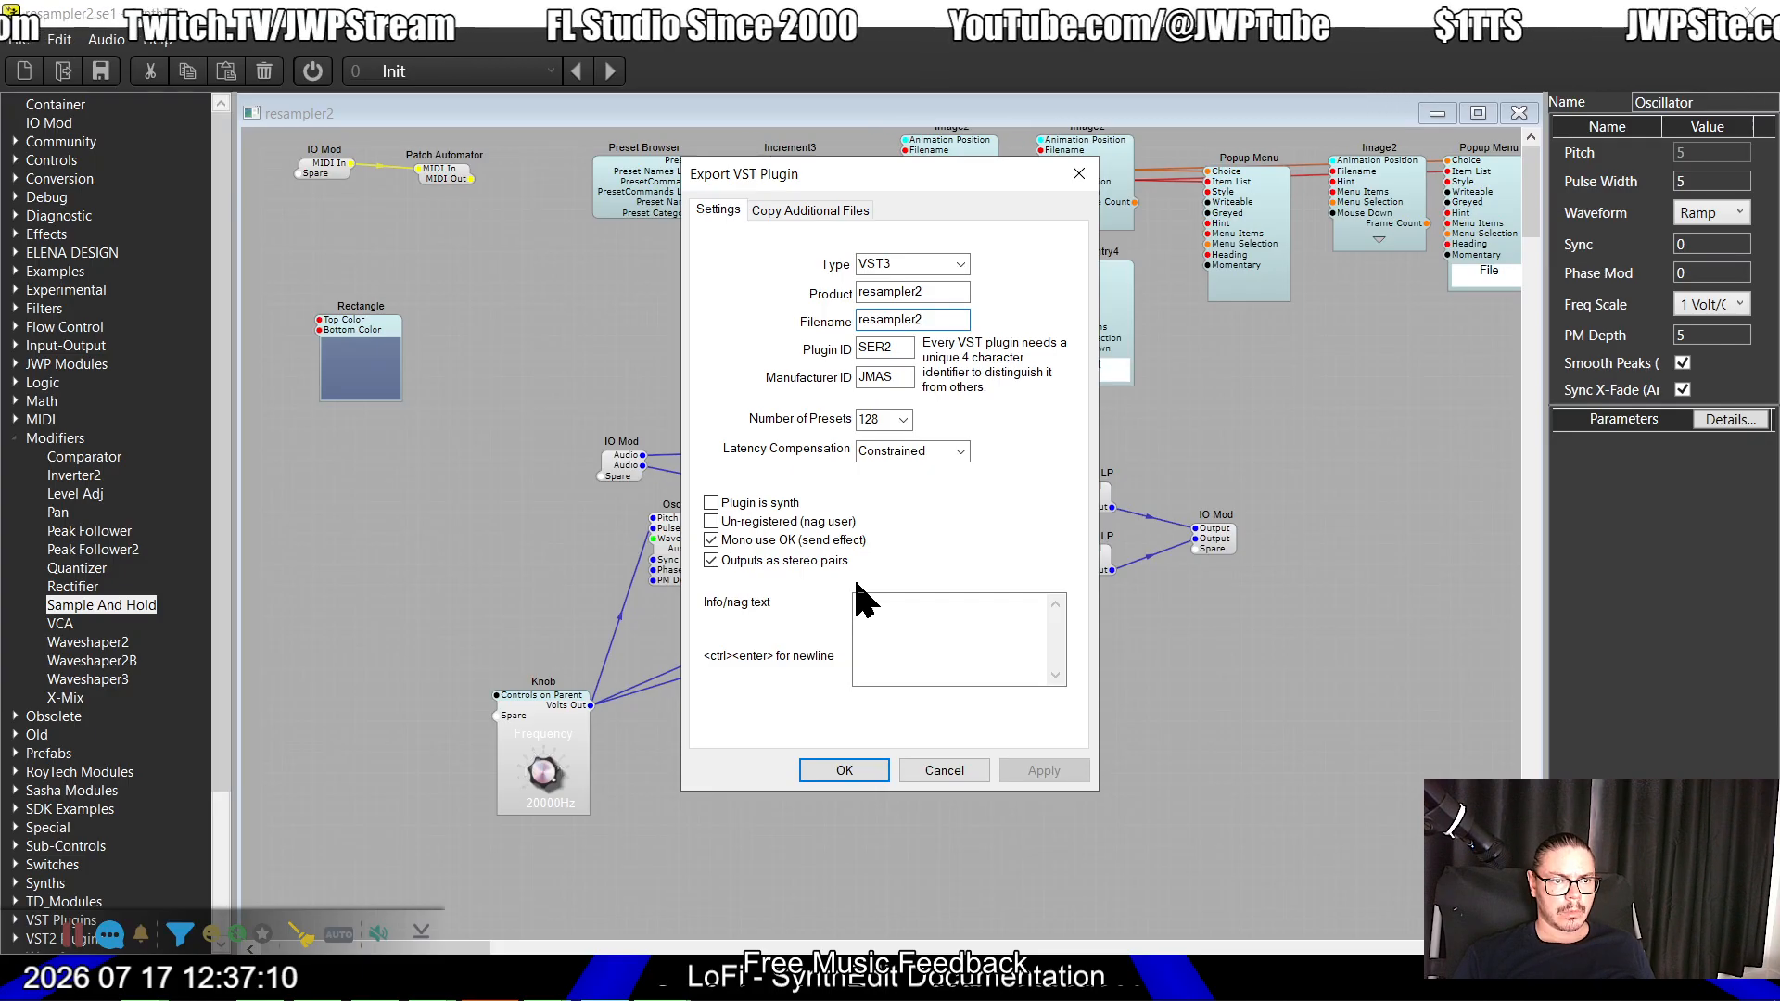
left_click(839, 773)
left_click(788, 580)
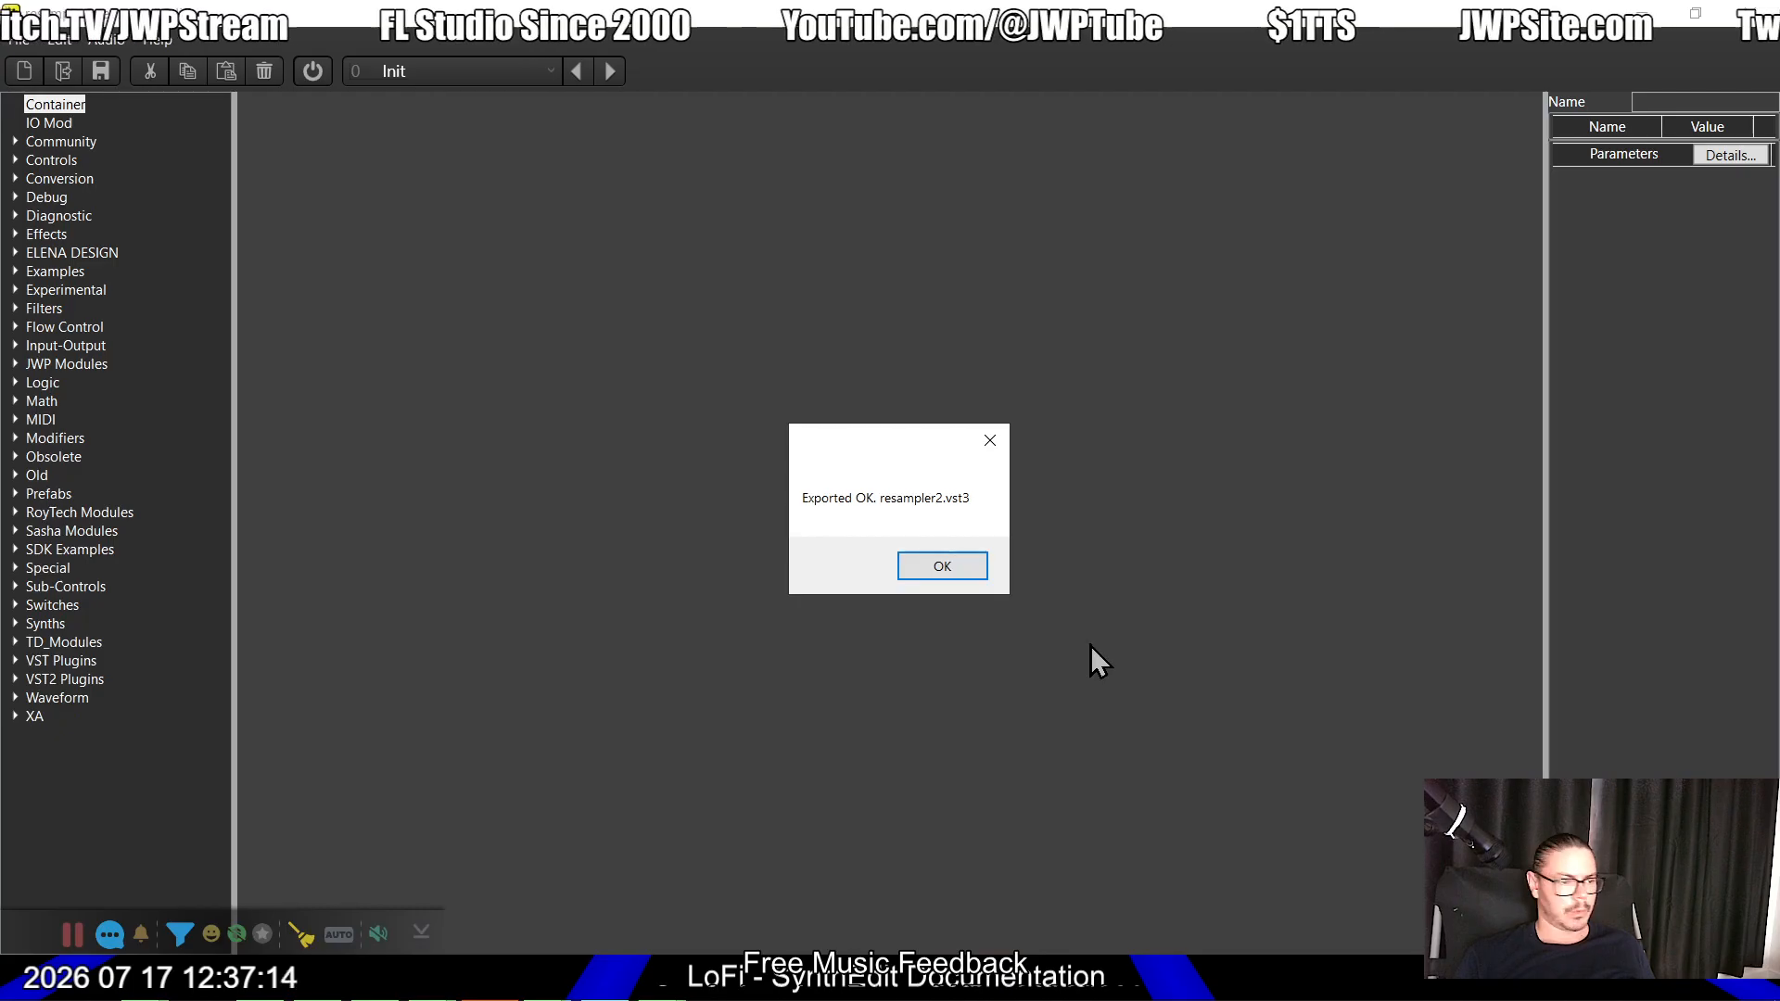
Step: Launch FL Studio 2025 and dismiss the plugin export message in SynthEdit
key("super")
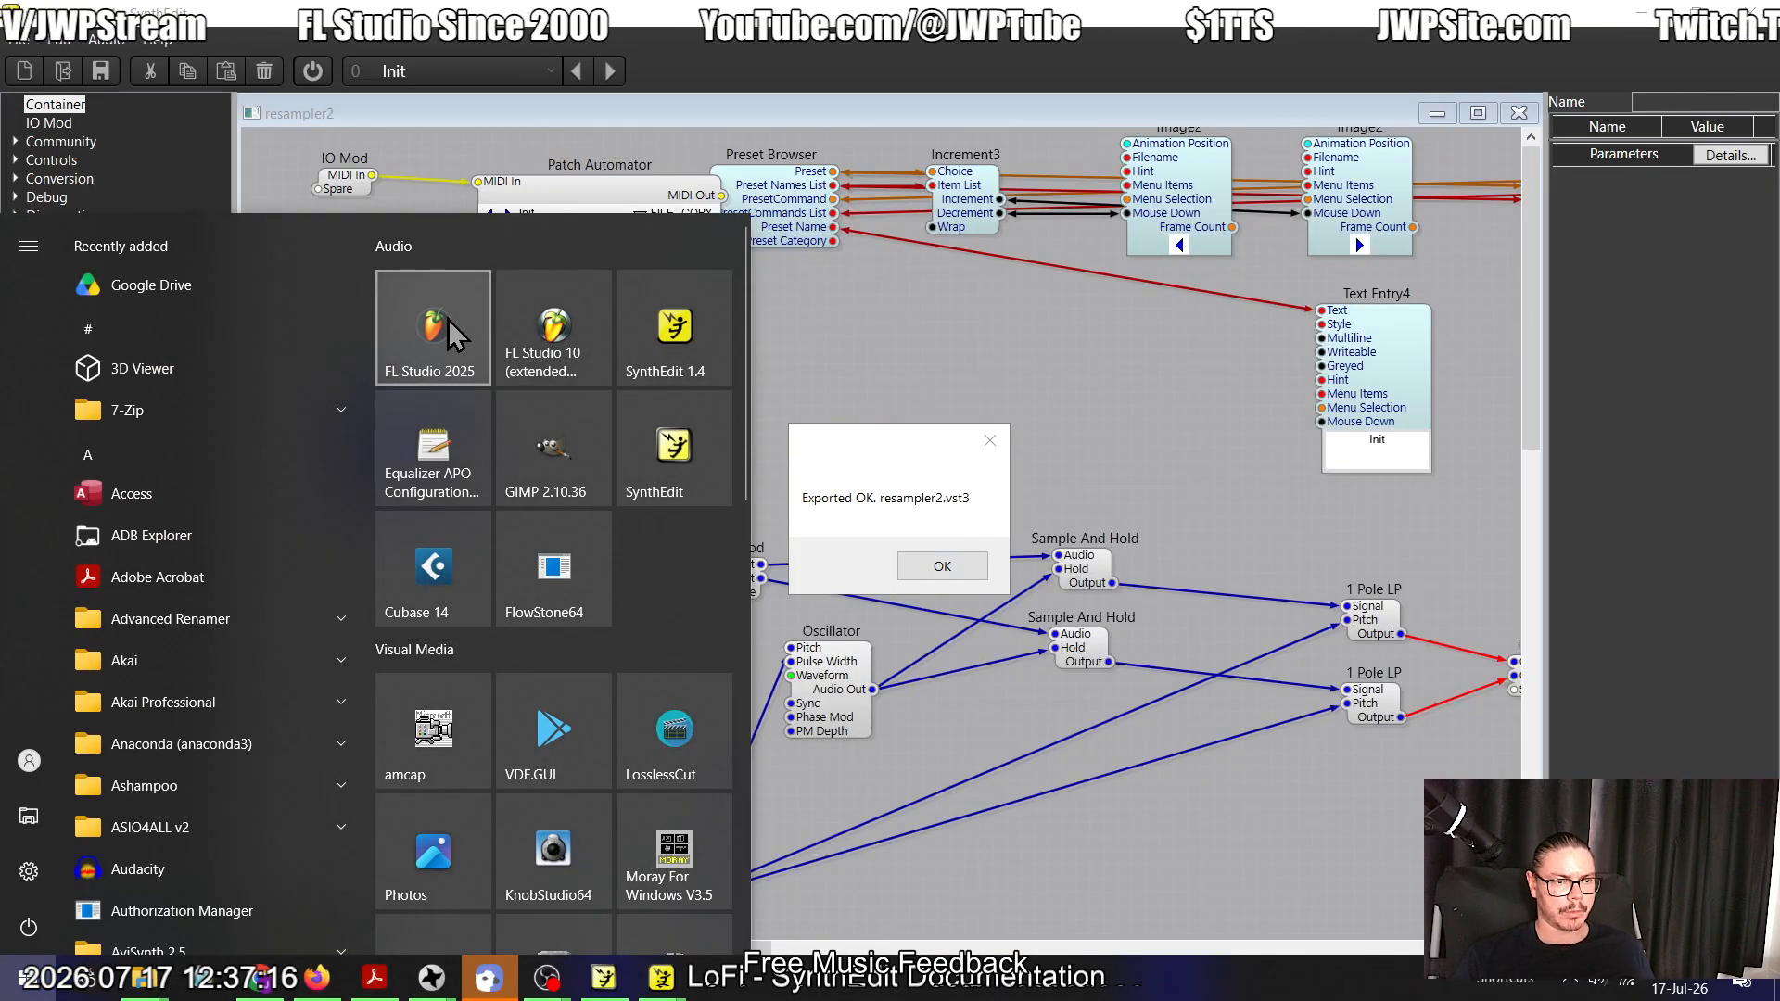
left_click(455, 332)
key("Return")
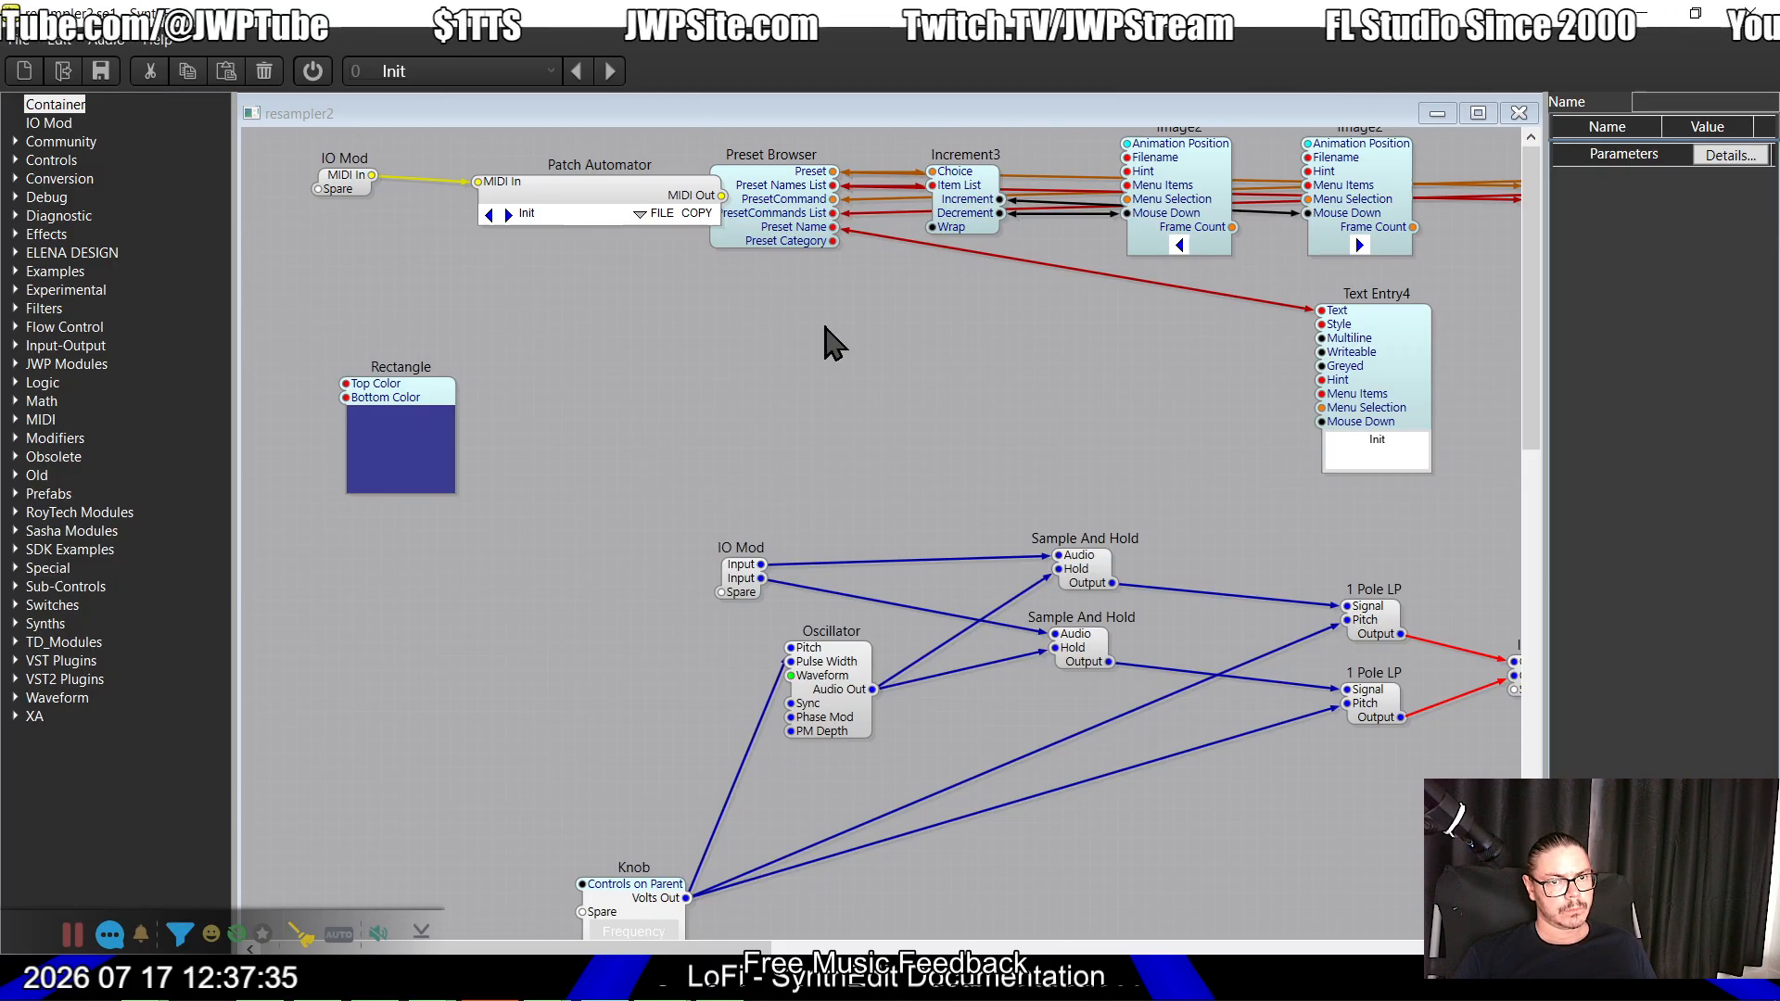
Step: Switch to FL Studio 2025 and refresh the plugin list with a fast scan of the installed effects
key("alt+Tab")
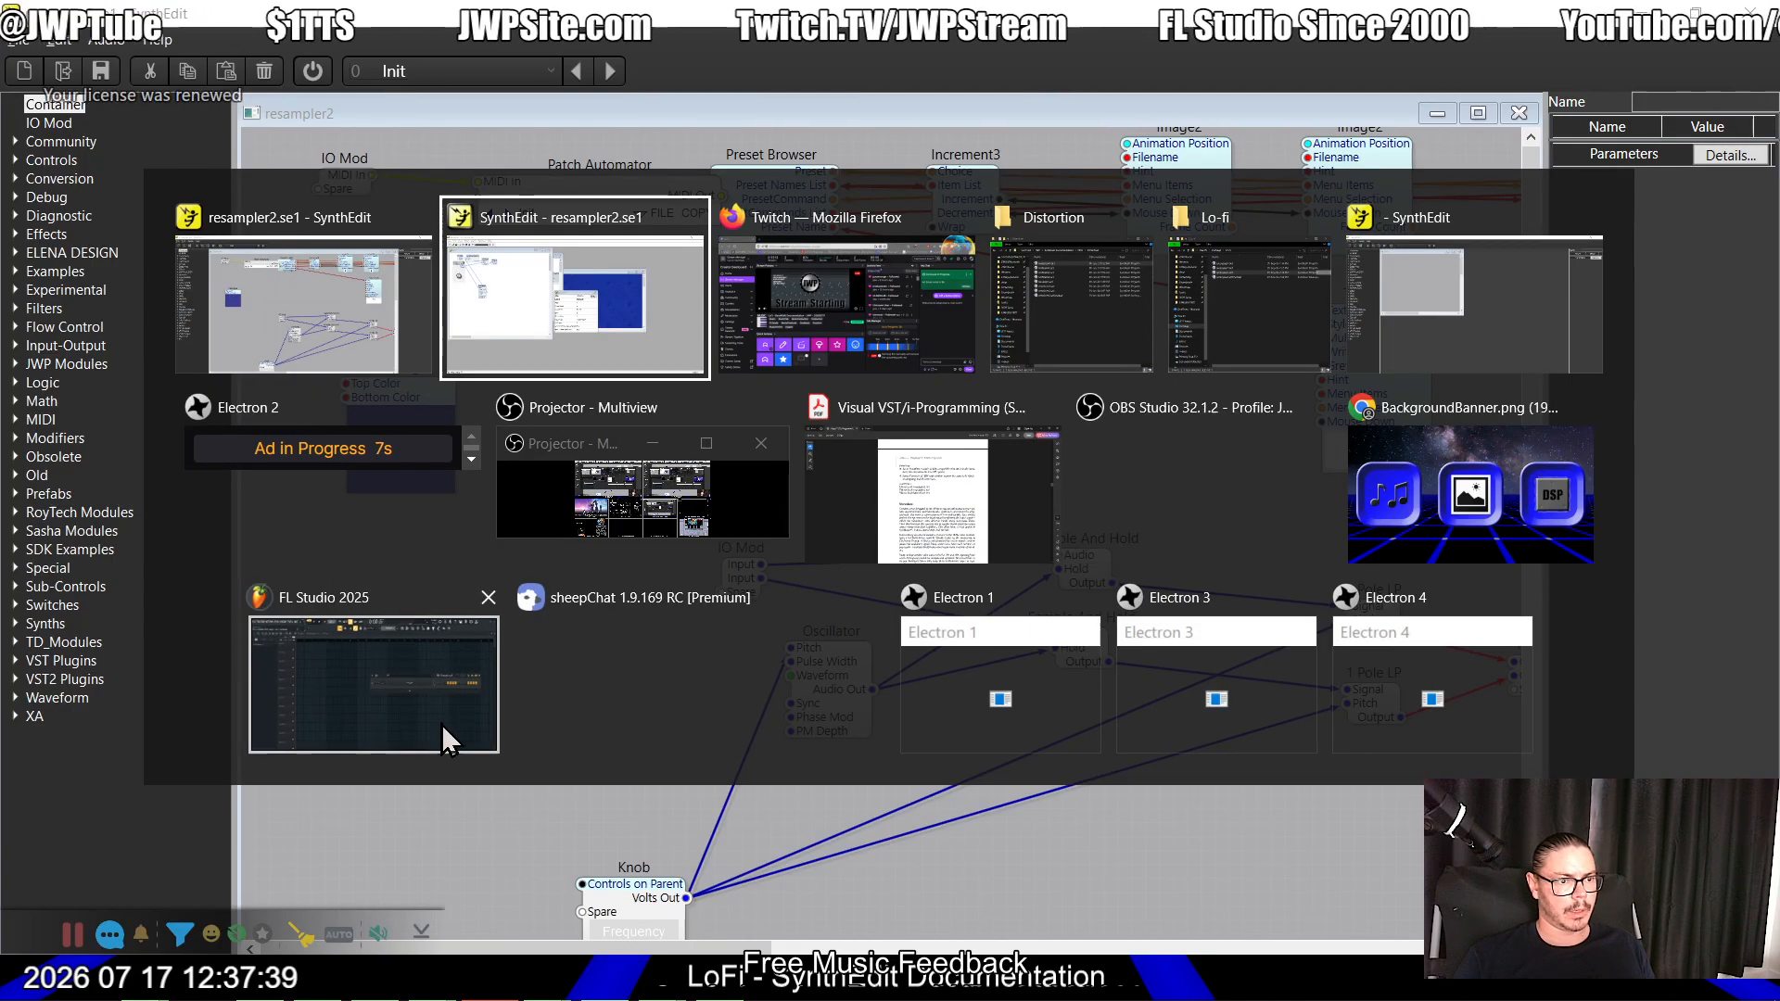
left_click(686, 357)
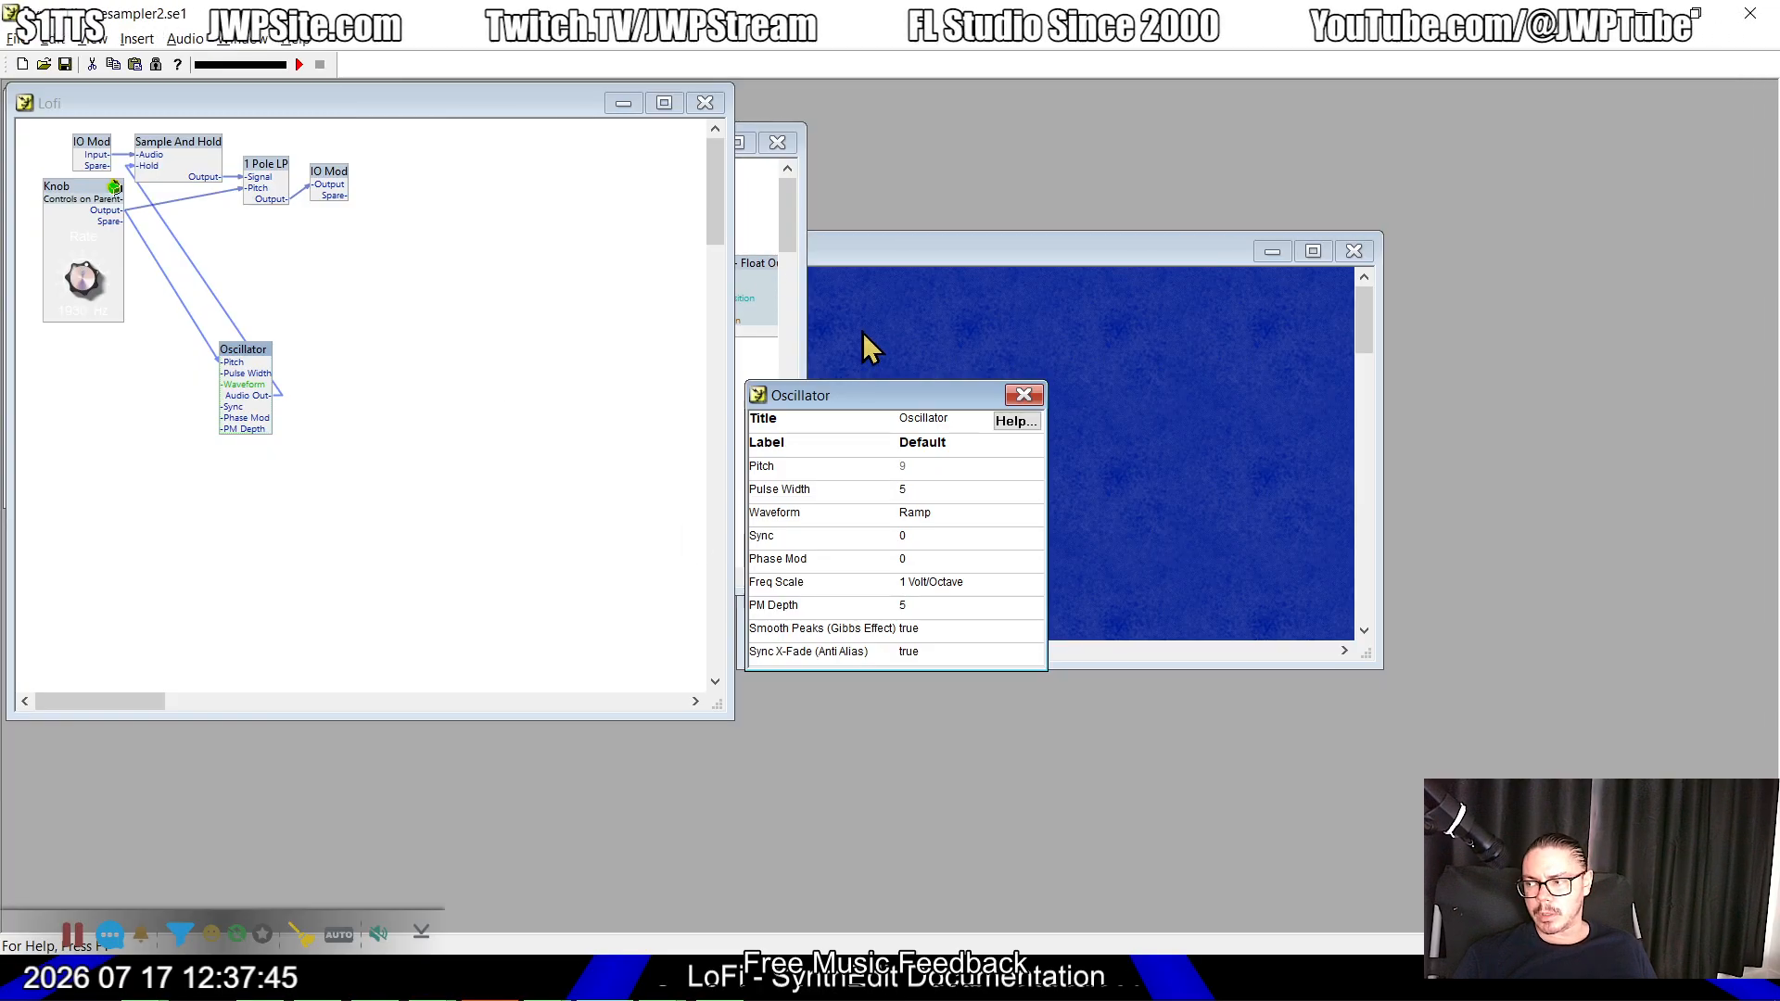
key("alt+Tab")
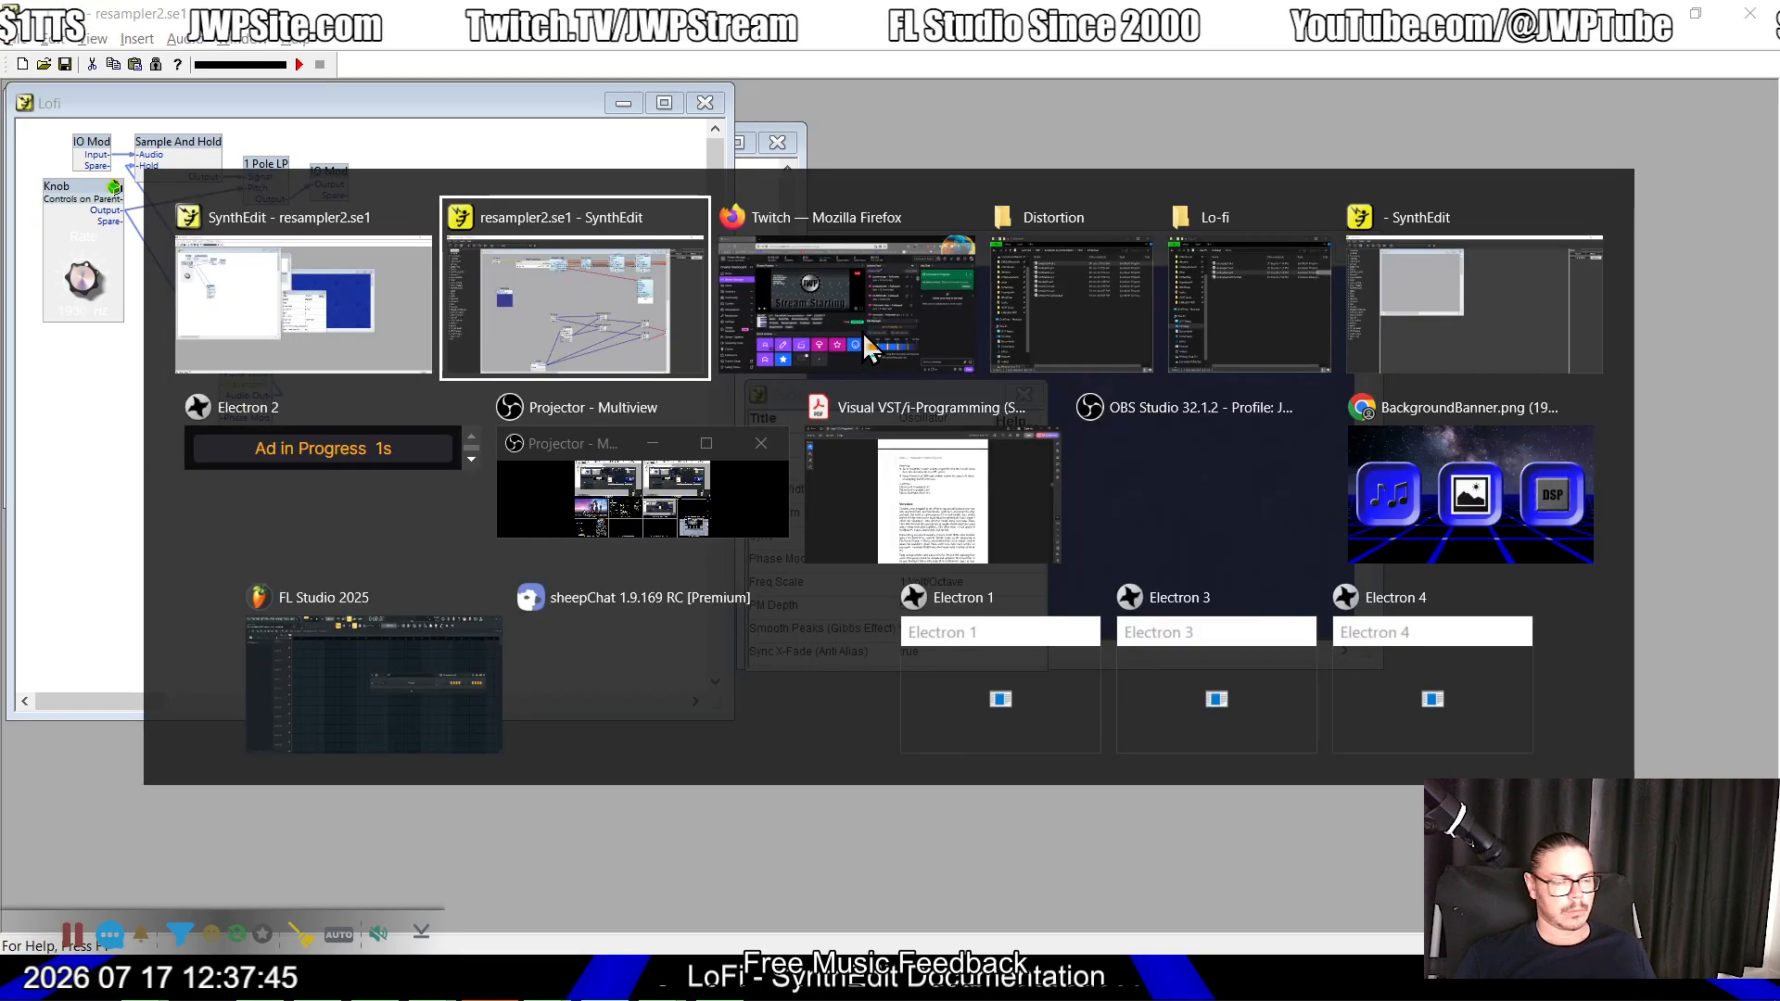
left_click(415, 702)
mouse_move(6, 336)
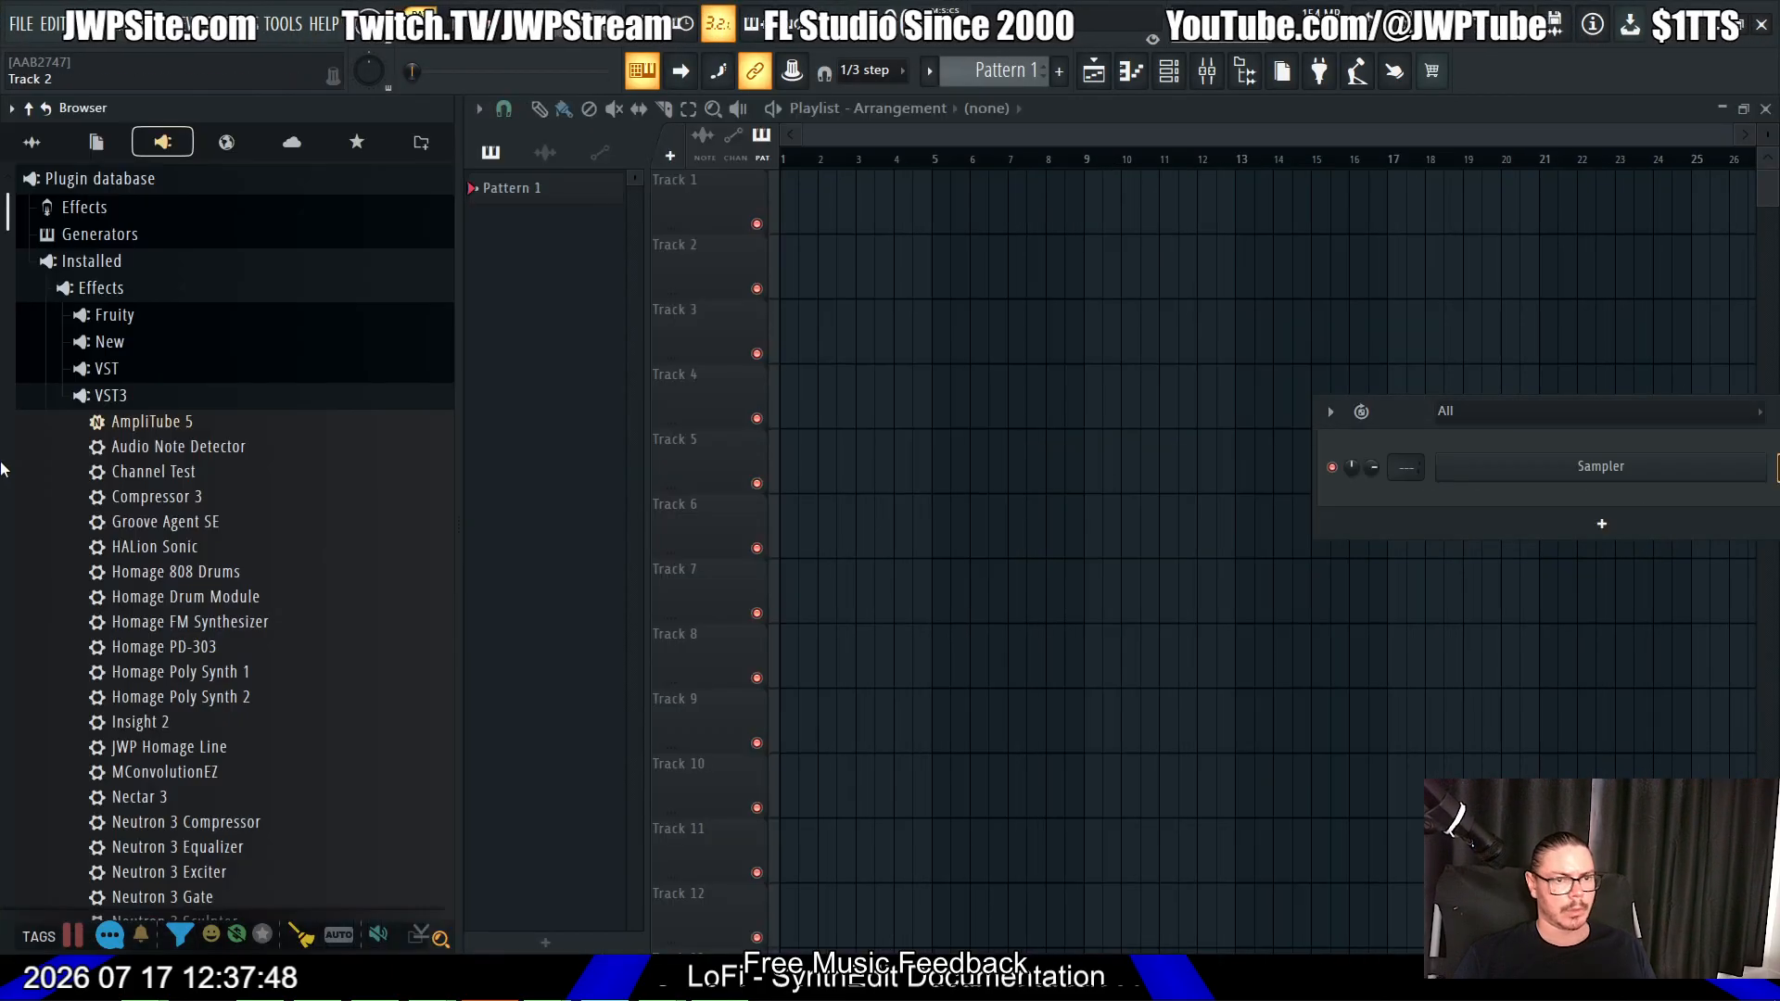
right_click(208, 291)
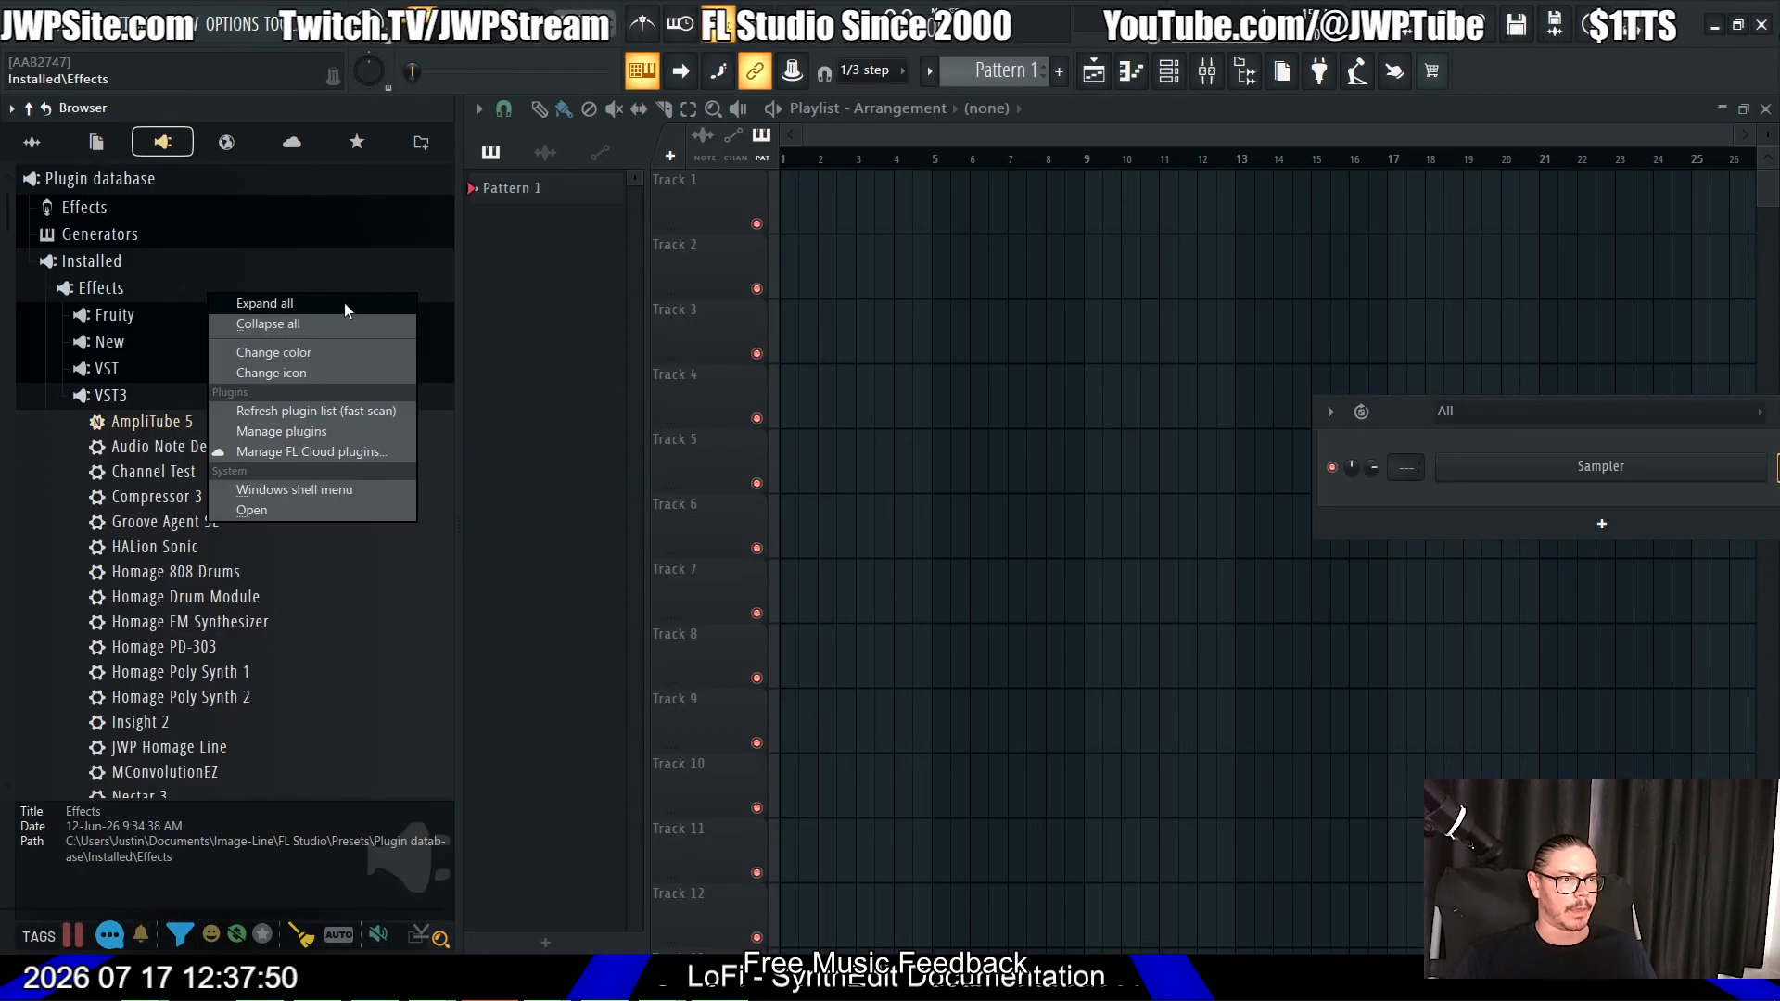
left_click(315, 406)
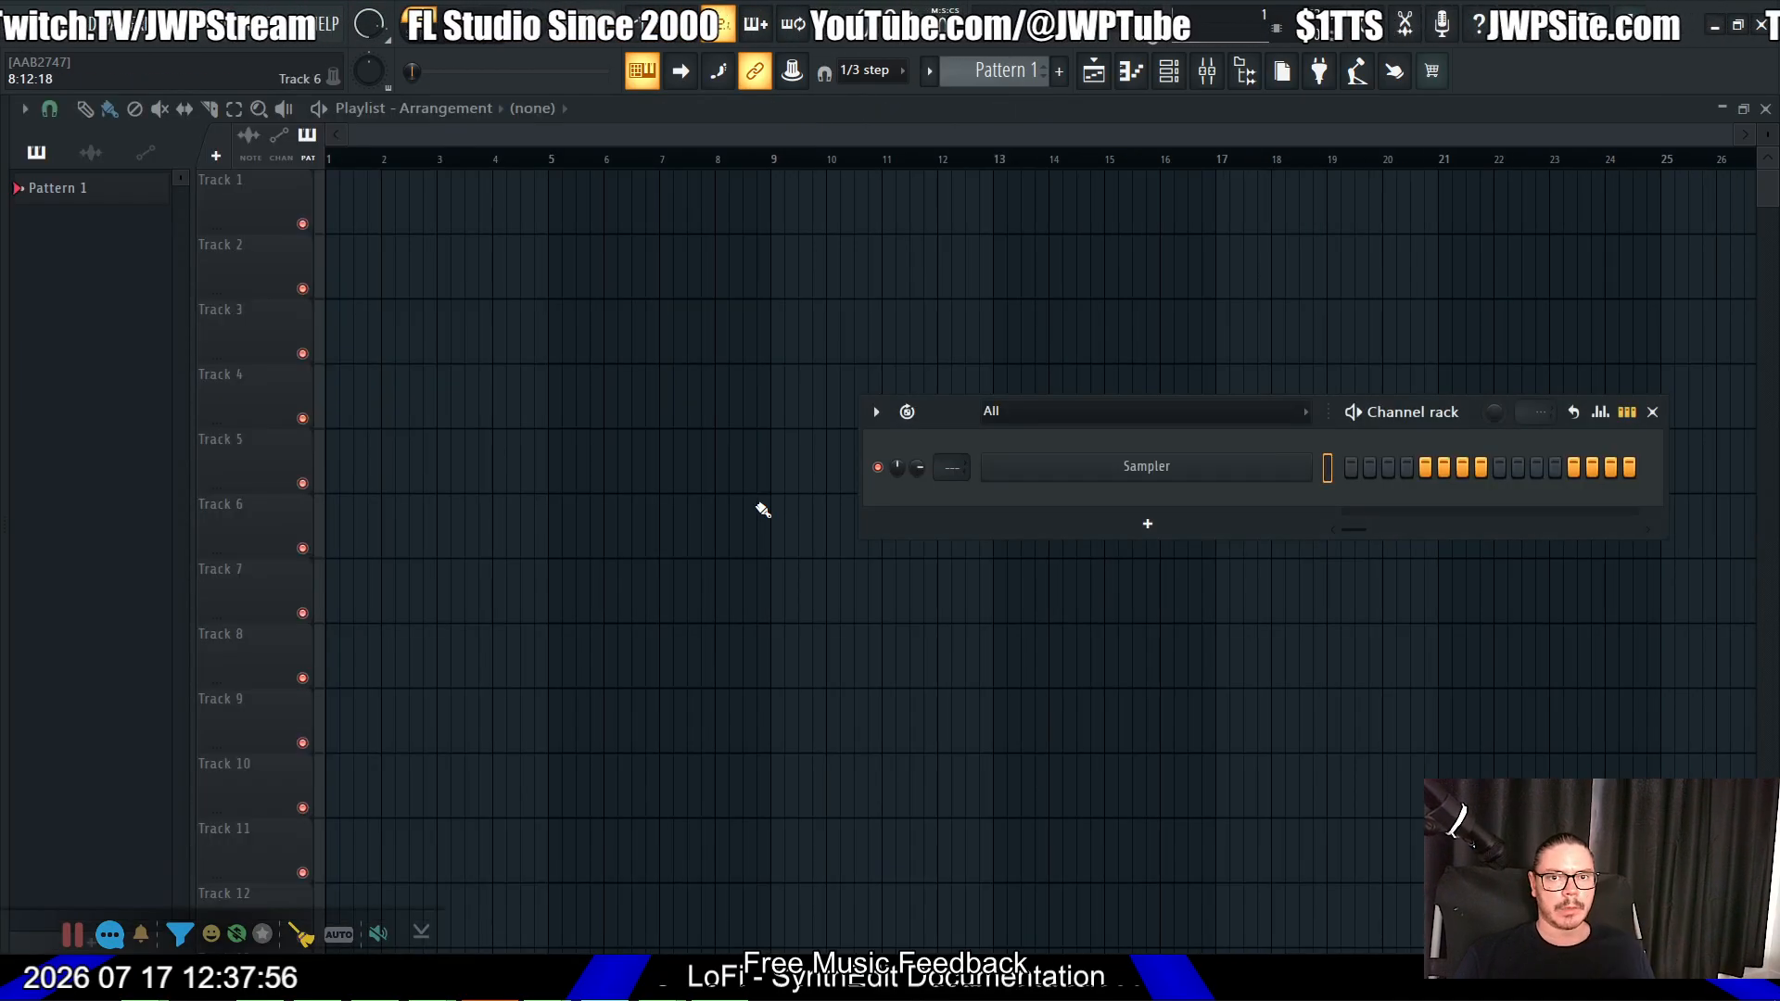
Step: Replace the Sampler channel with Toxic Biohazard and move the synth's window up so its whole interface fits on screen
right_click(1065, 474)
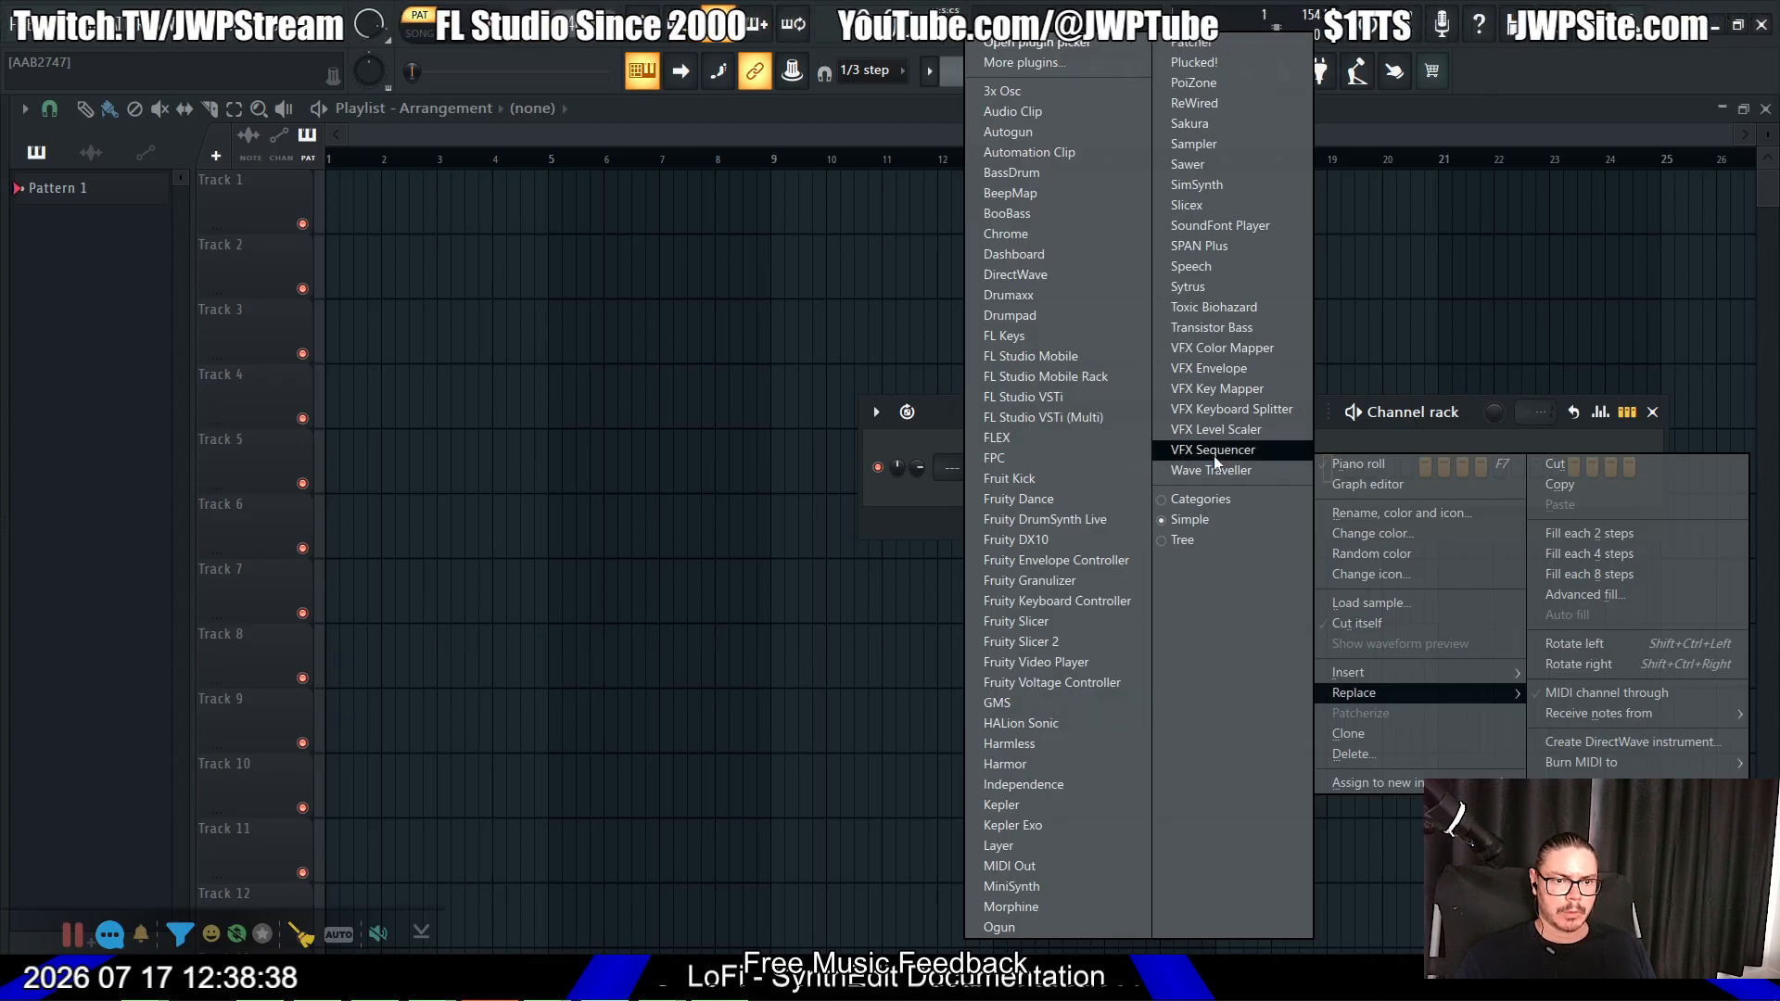
left_click(1215, 307)
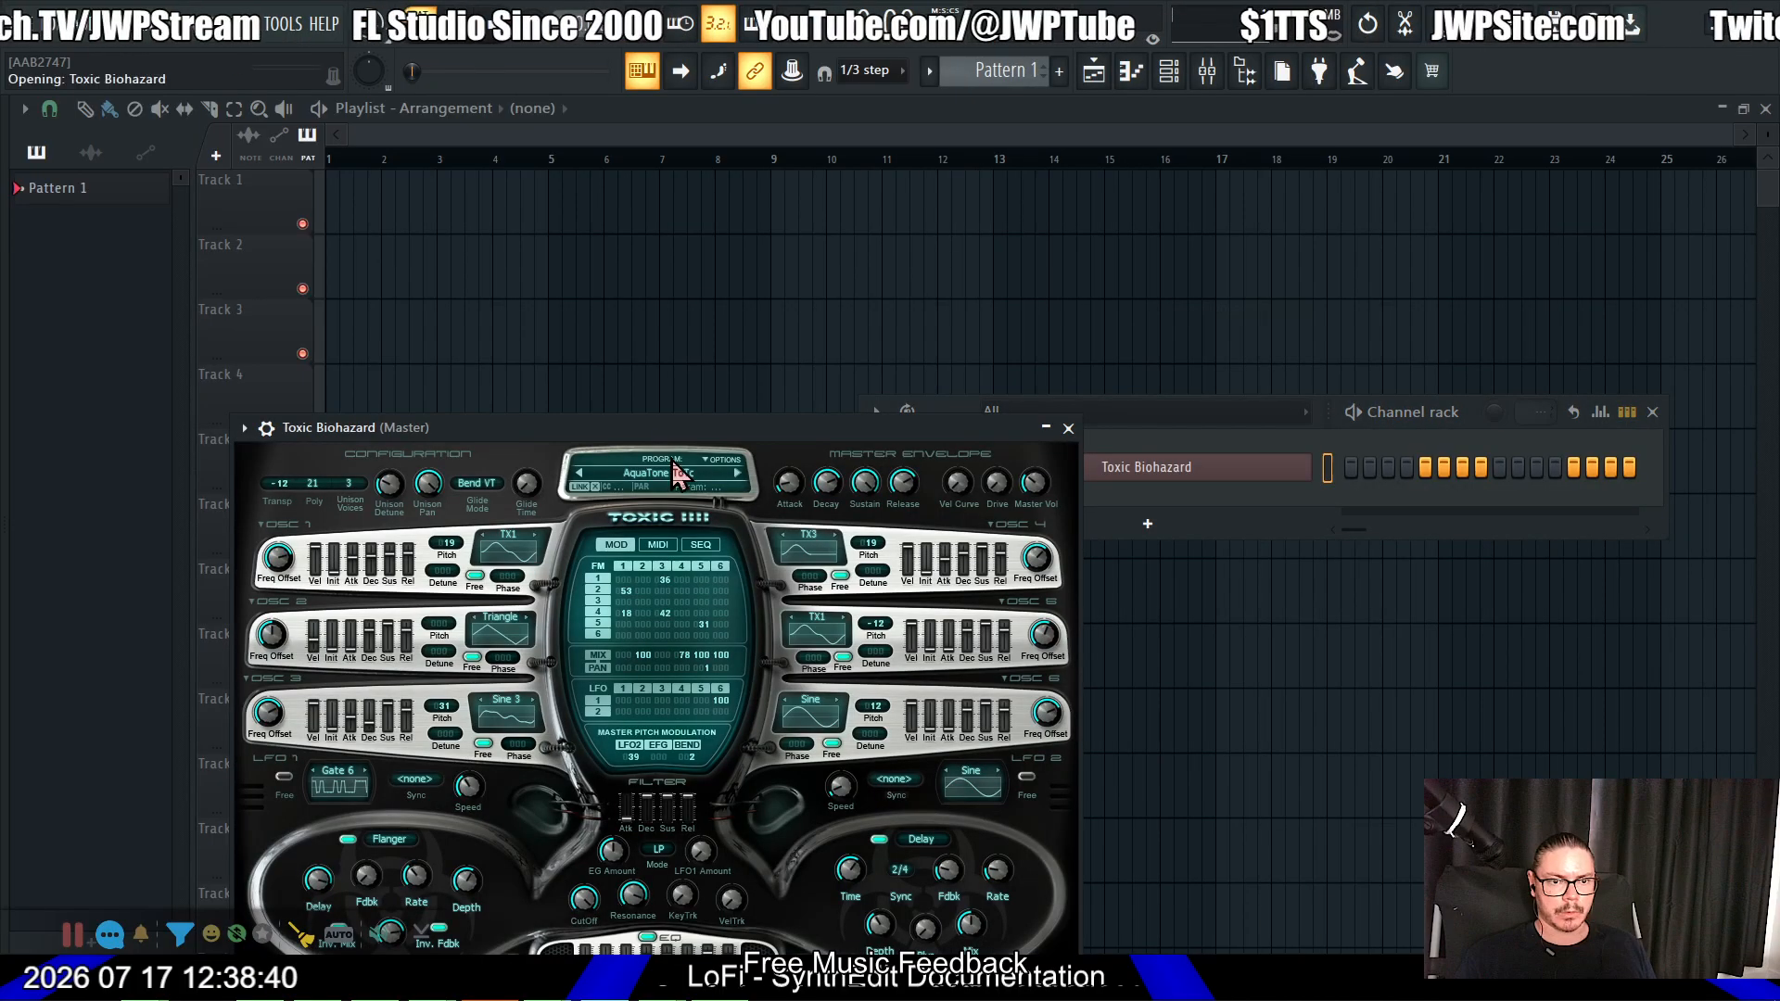
left_click_drag(647, 422, 800, 218)
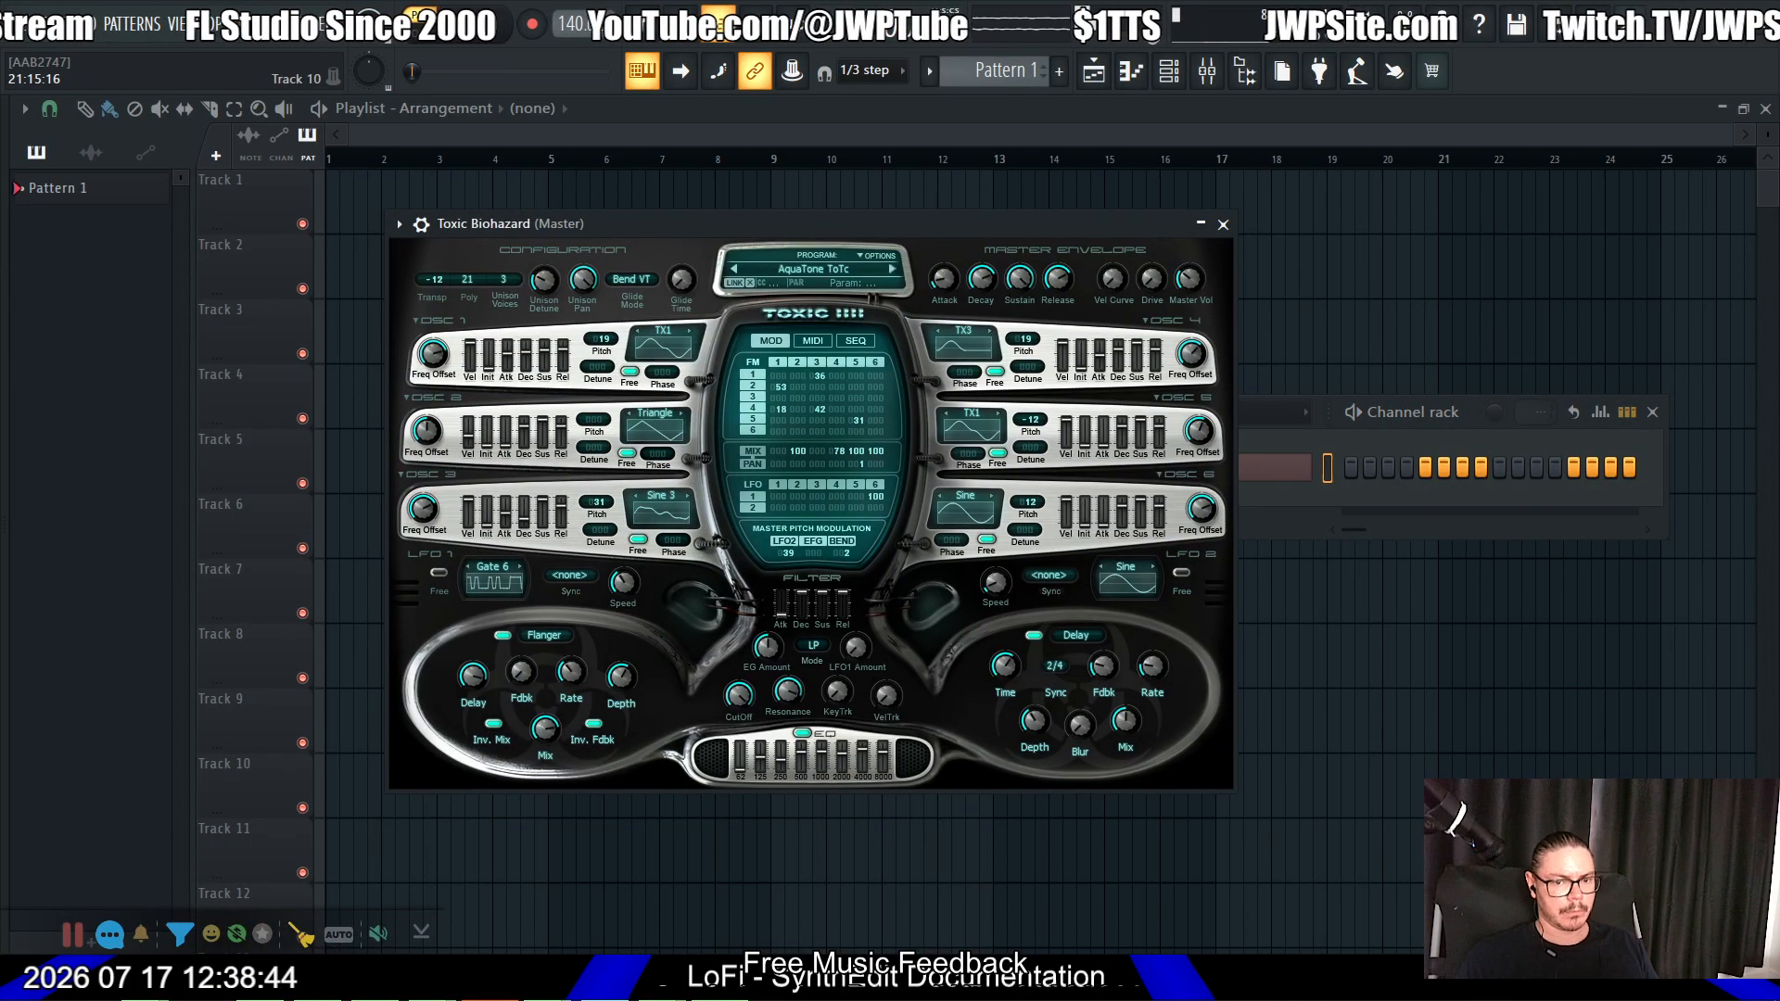
Step: Switch the Windows playback device to the headphones and return to the Toxic Biohazard window
key("super")
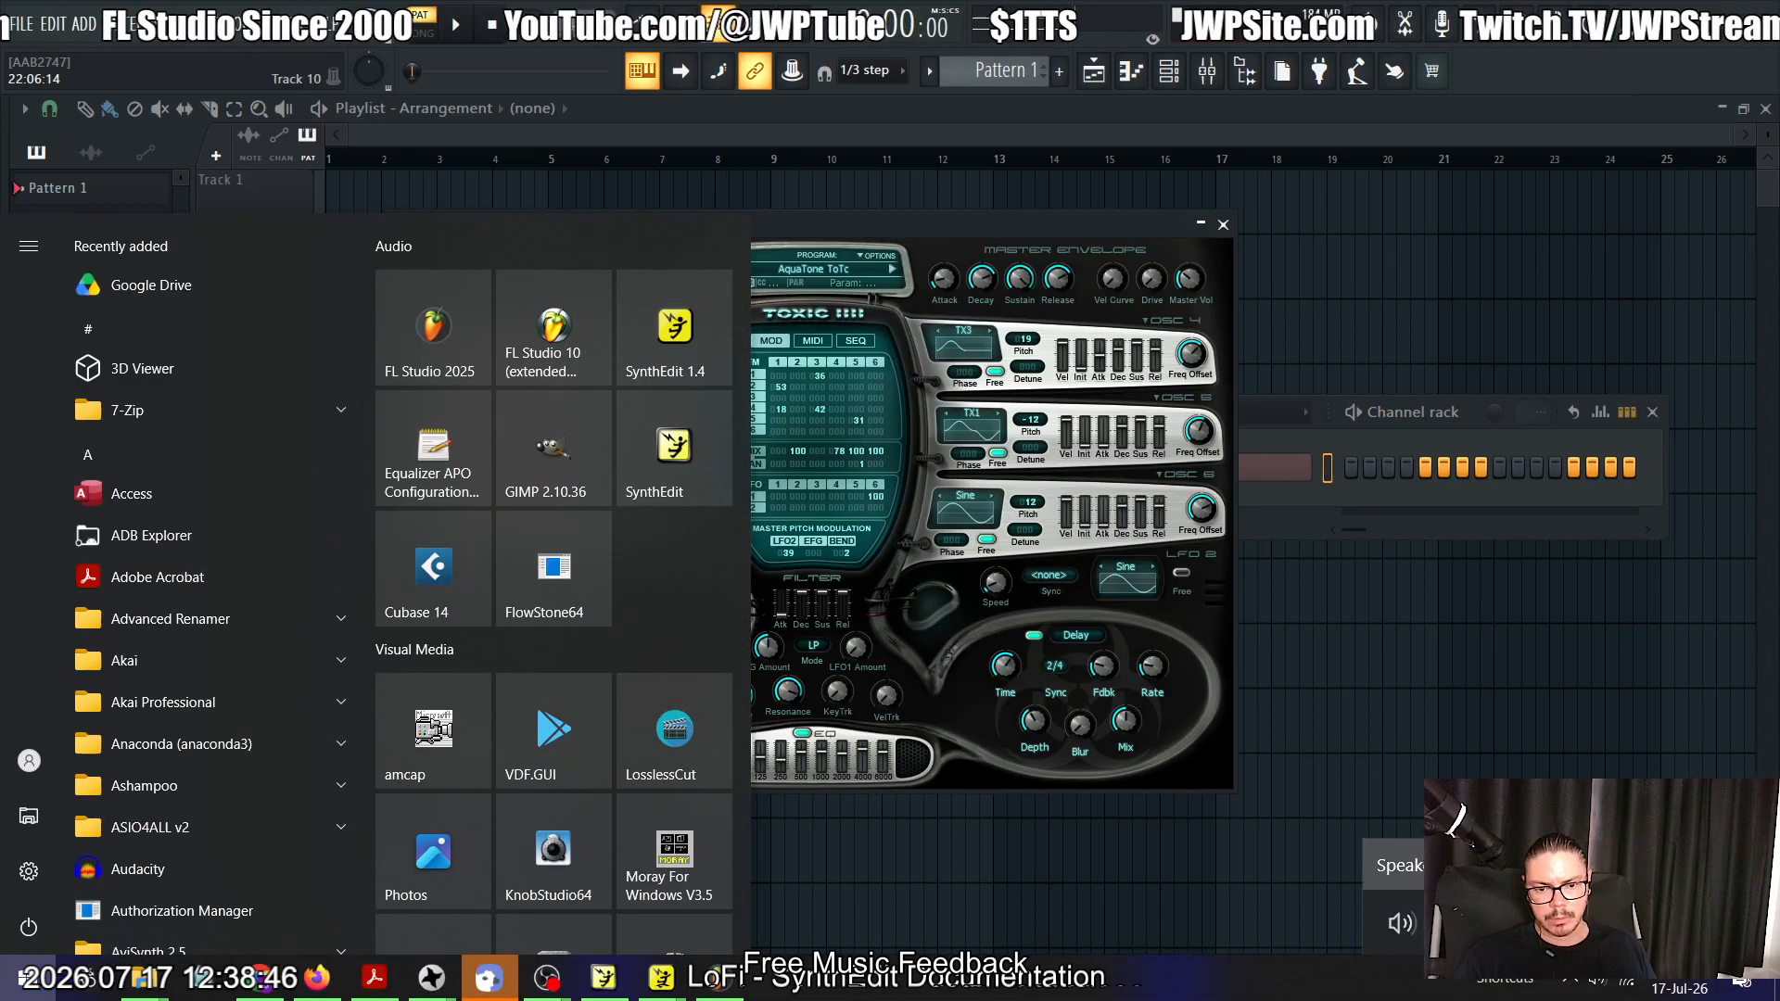
left_click(1521, 865)
scroll(1488, 787, "down", 2)
left_click(1478, 744)
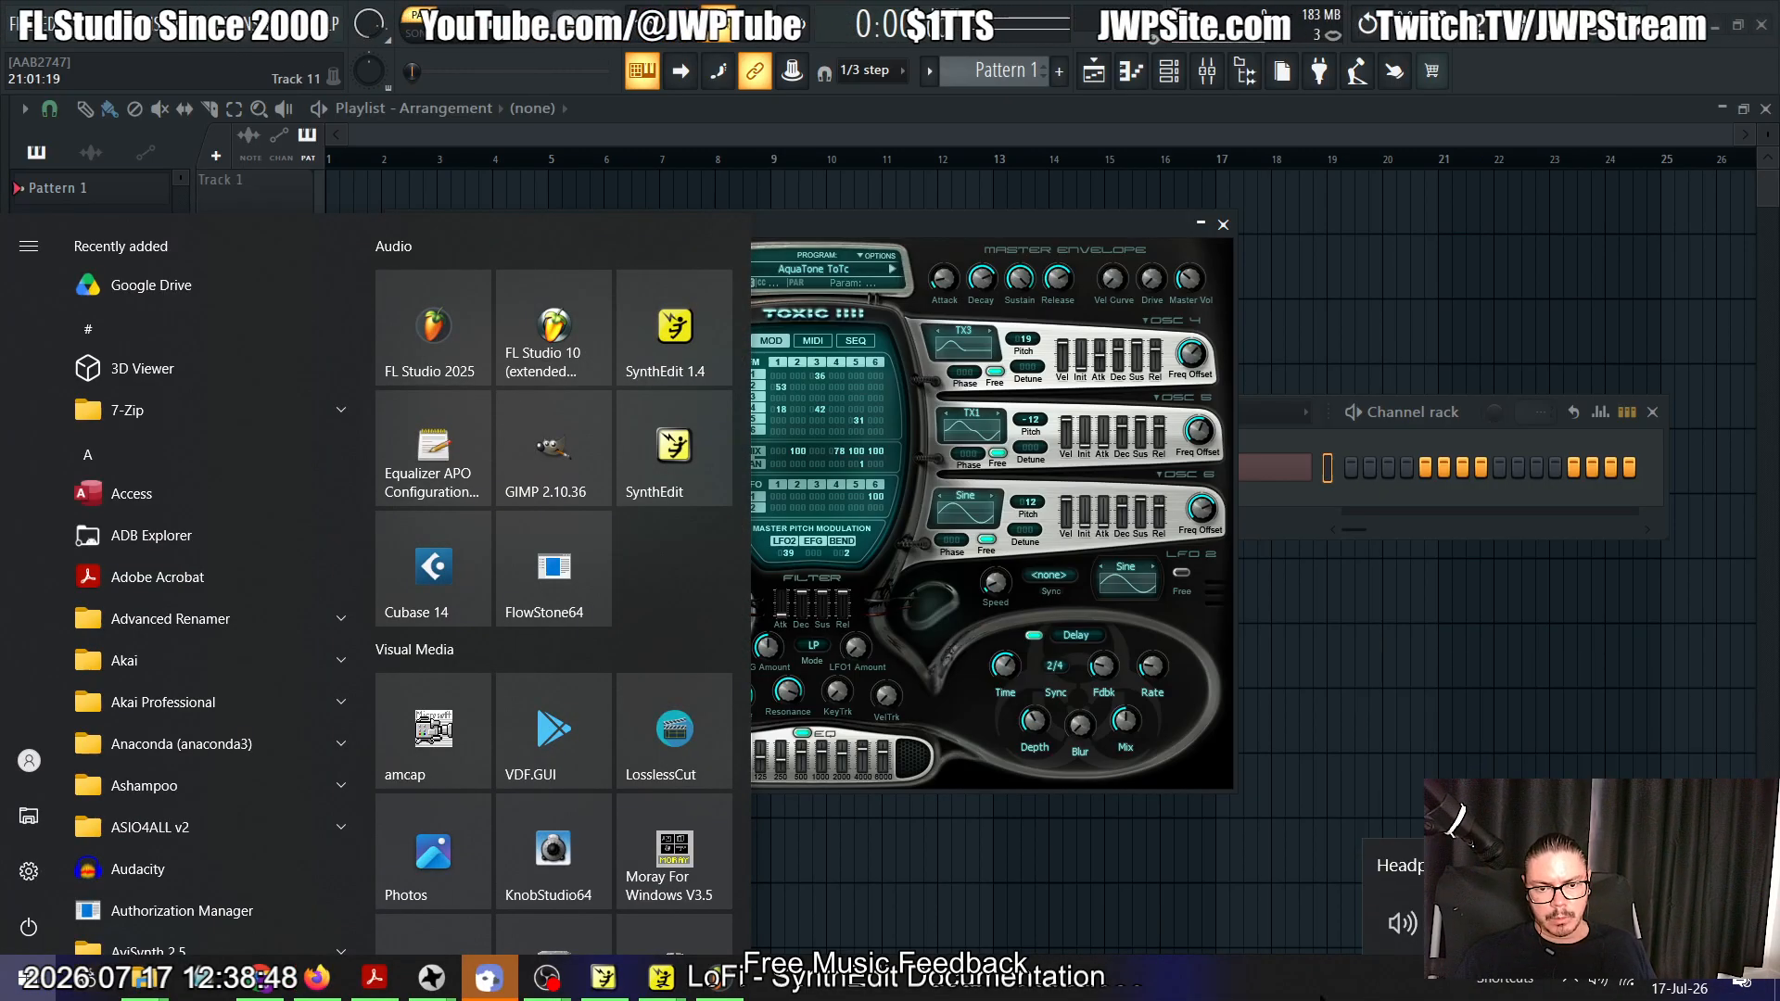
left_click(1050, 227)
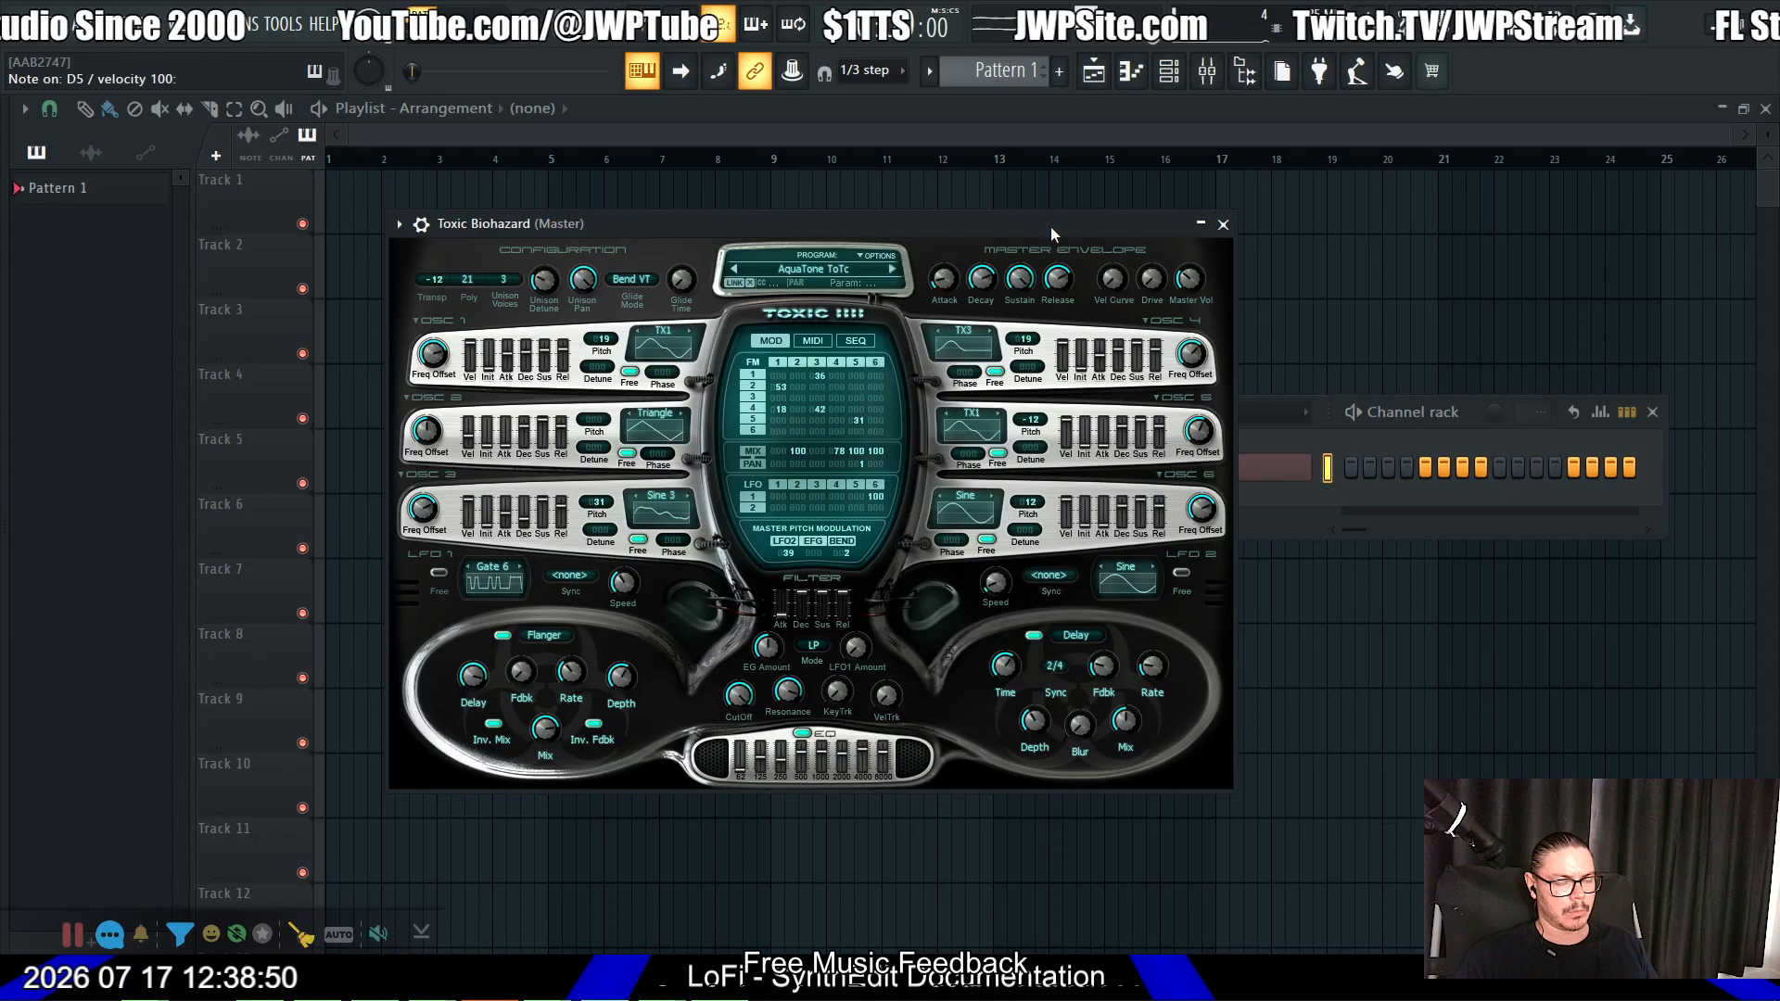
key("alt+Tab")
key("alt+Tab")
key("alt+Tab")
key("alt+Tab")
key("alt+Tab")
key("alt+Tab")
key("alt+Tab")
key("alt+Tab")
key("alt+Tab")
key("alt+Tab")
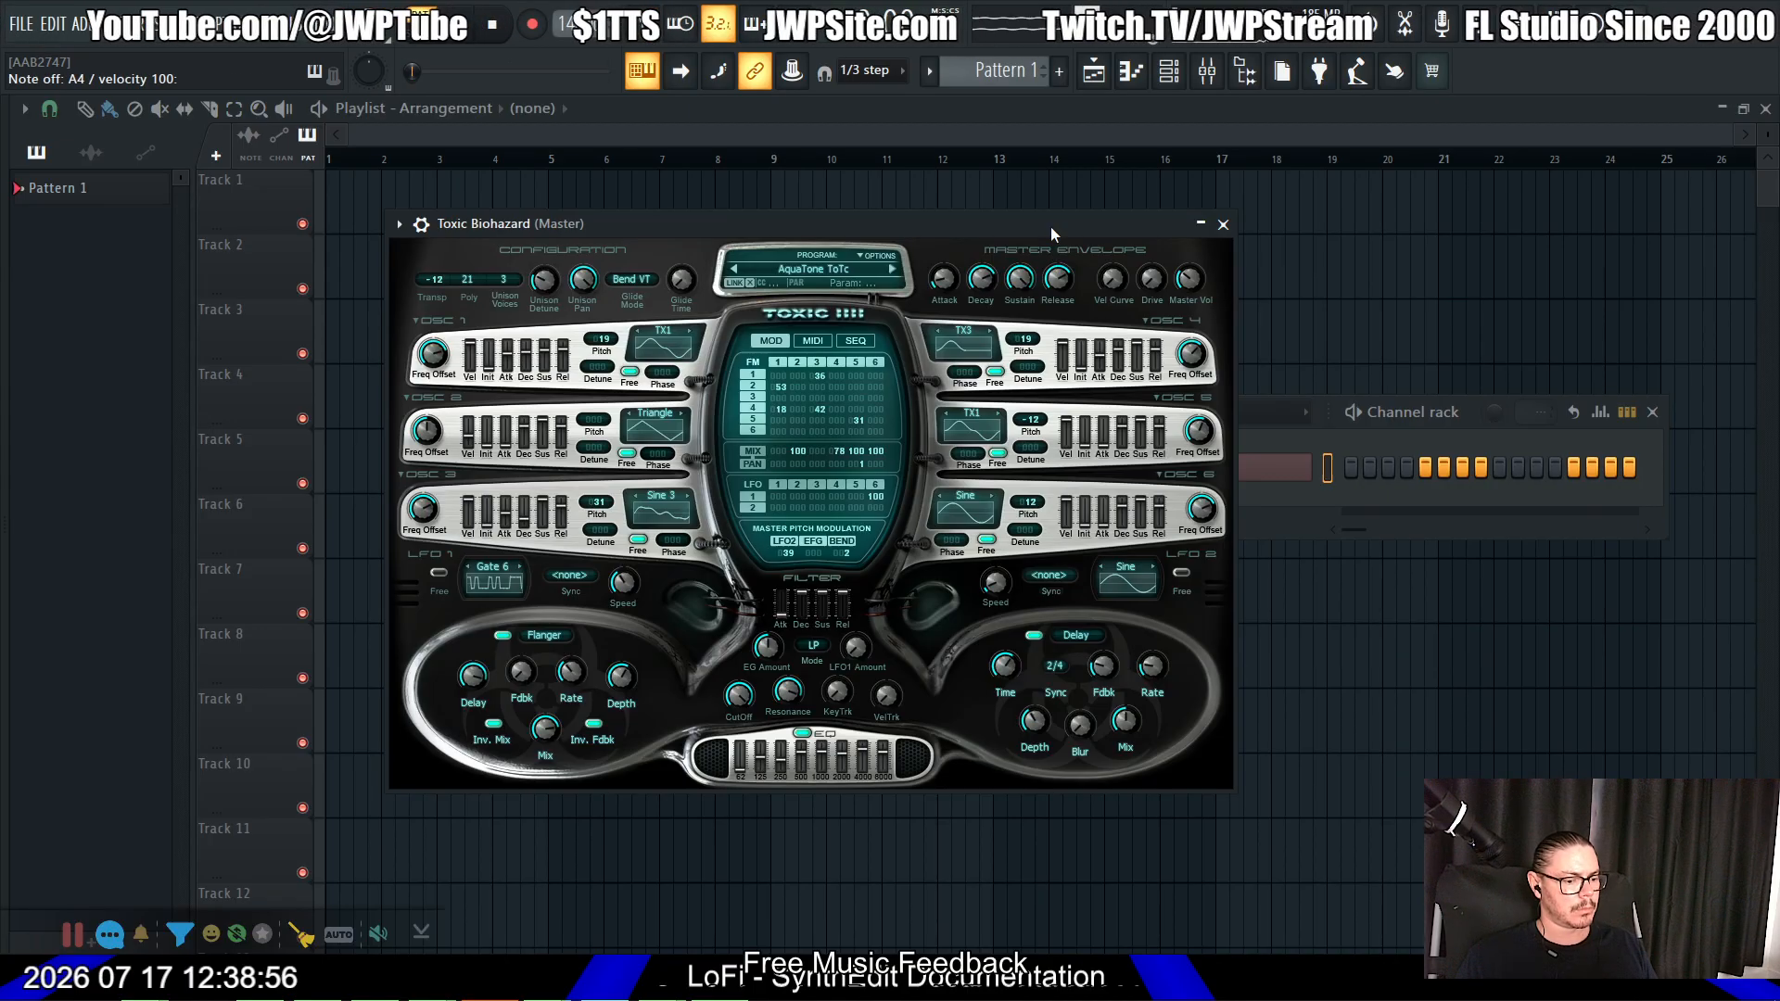
key("alt+Tab")
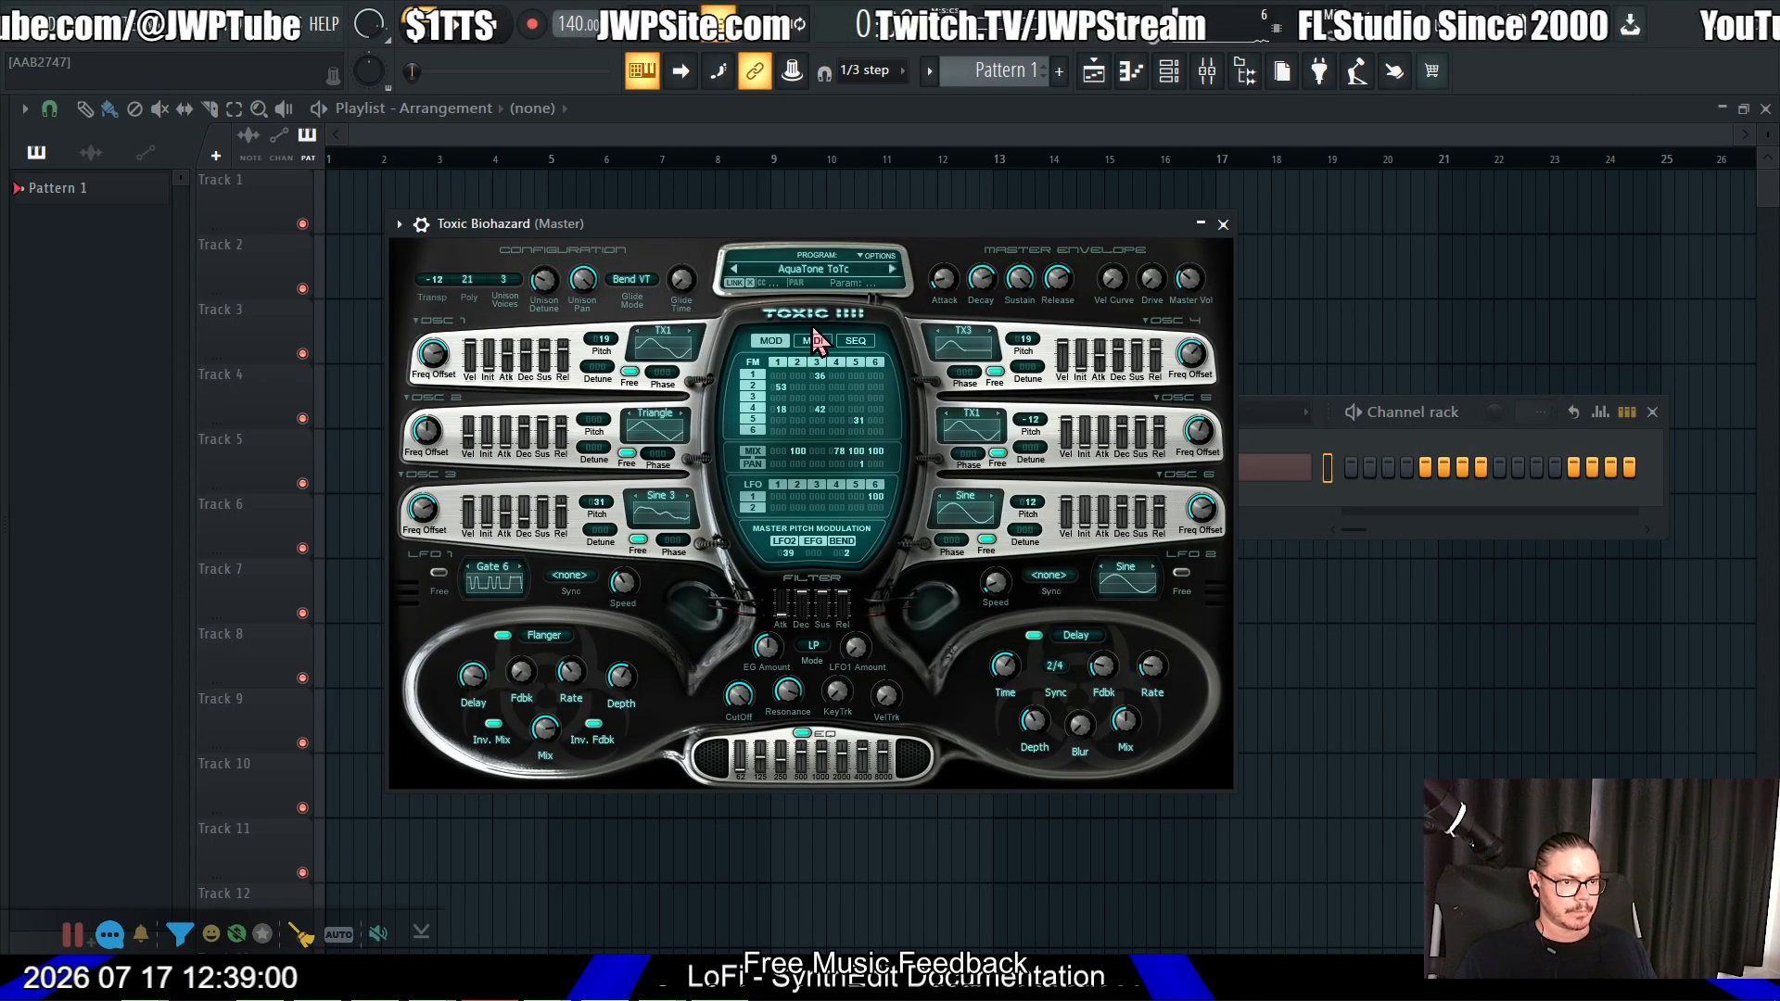
Step: Load the DirtyTexture program from Toxic Biohazard's Sequences bank, audition a note, and briefly open and close the piano roll
left_click(813, 271)
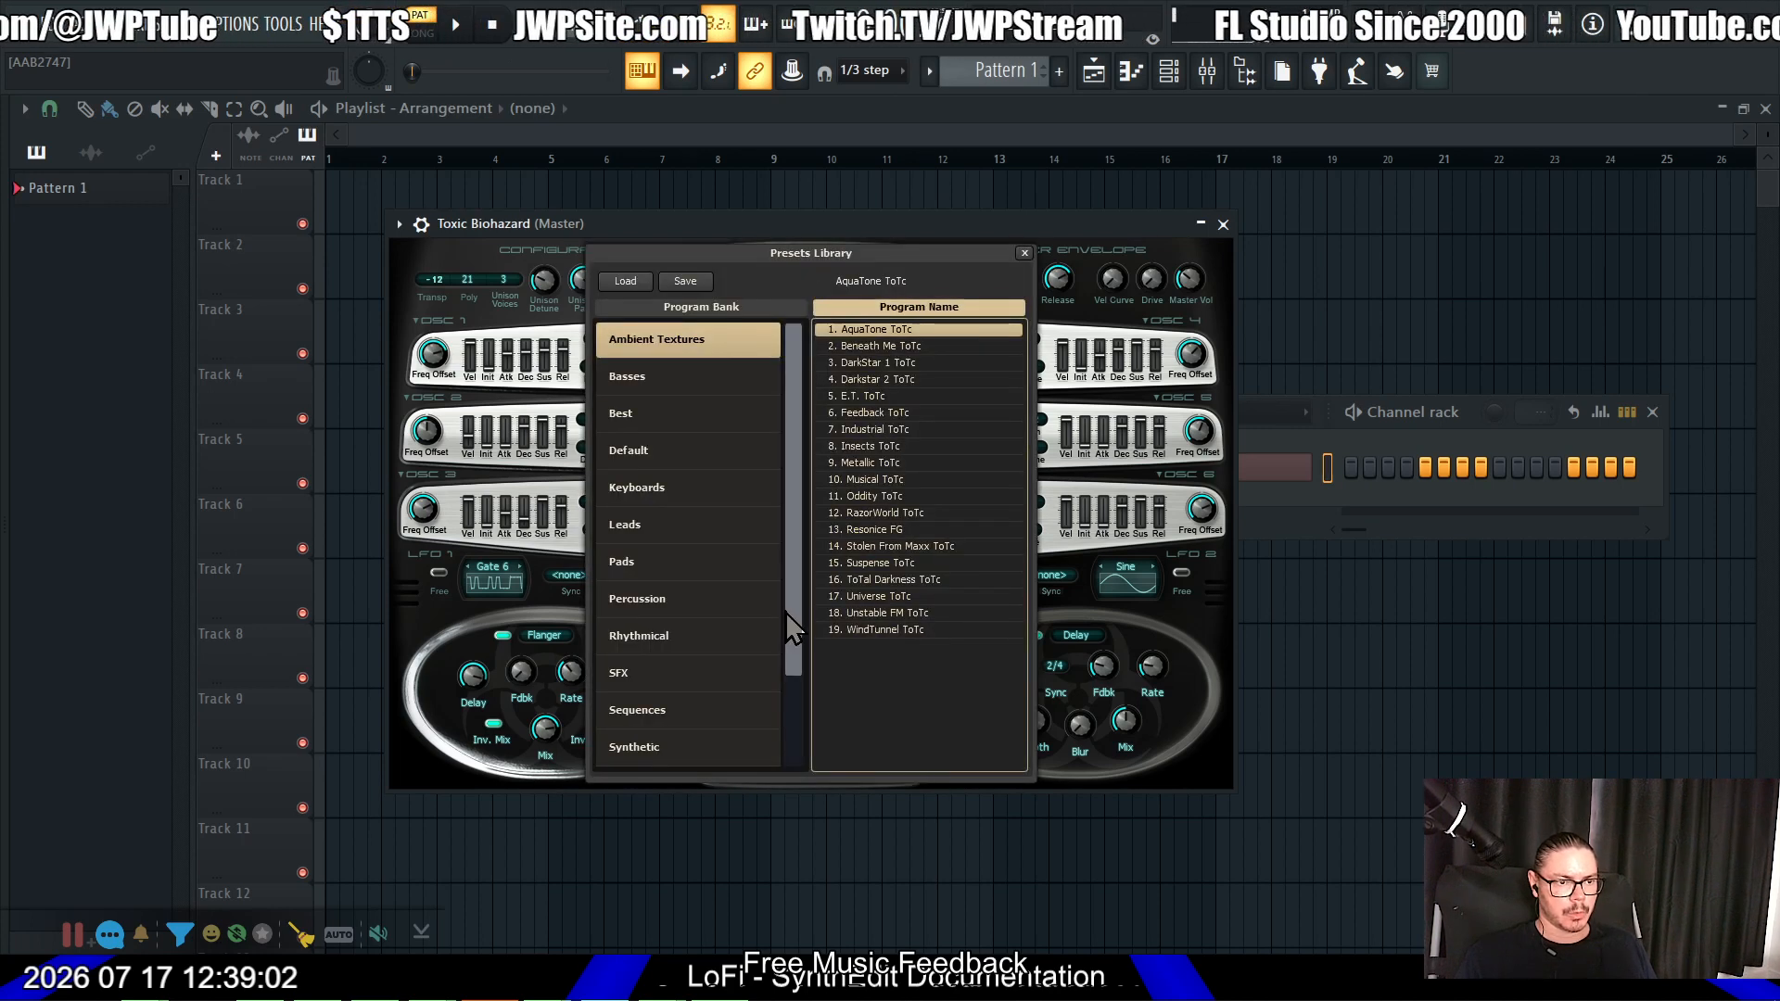
left_click_drag(794, 620, 795, 677)
left_click(691, 638)
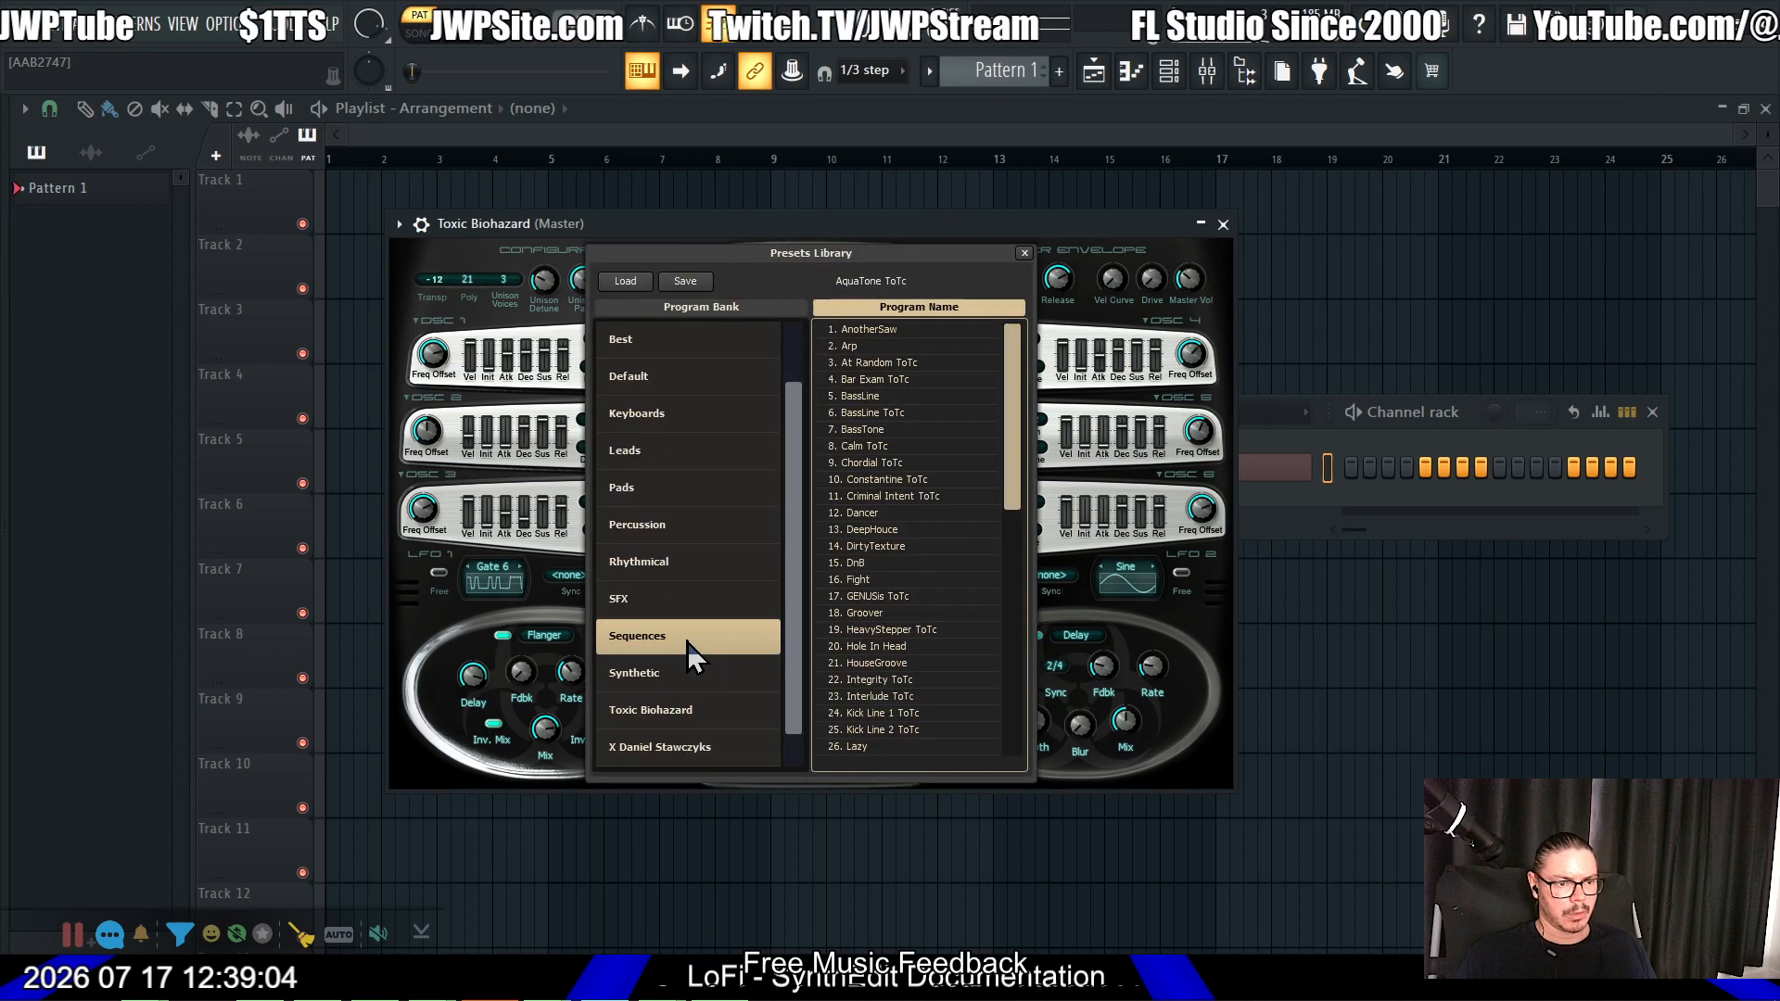
double_click(915, 552)
key("c")
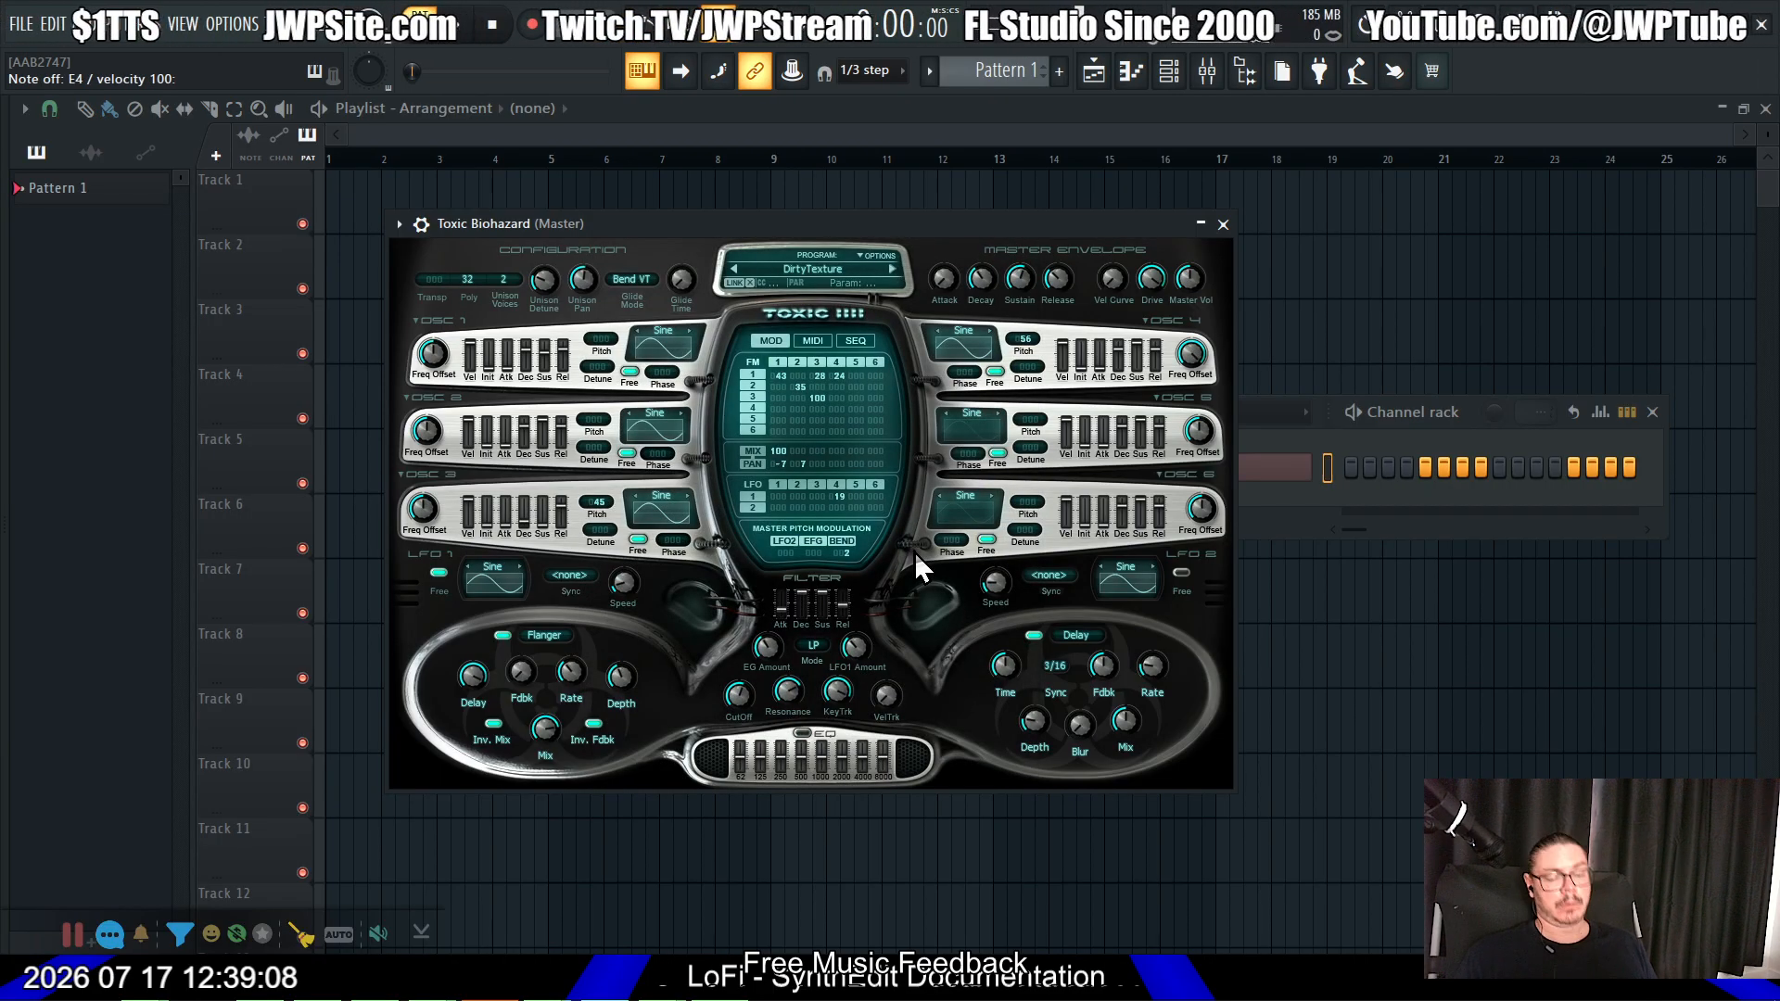
key("F7")
key("F7")
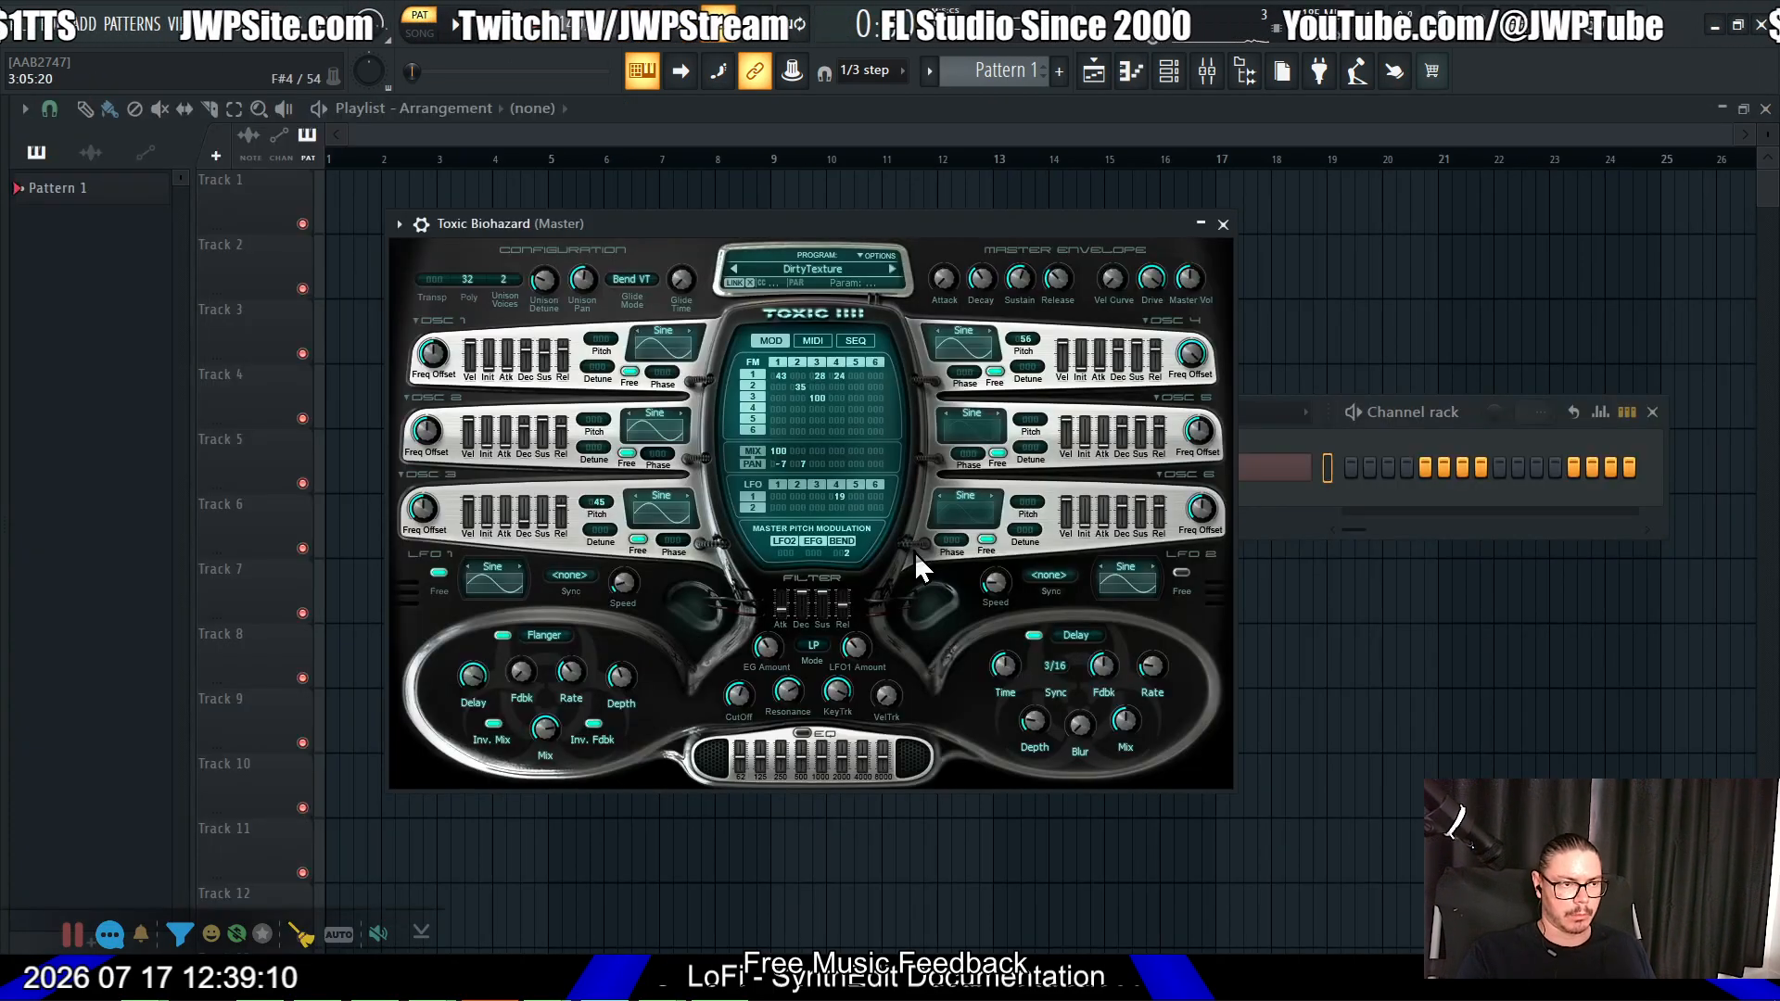
Step: Lower the system volume to 26 while playing test notes on Toxic Biohazard
key("XF86AudioLowerVolume")
key("XF86AudioLowerVolume")
key("XF86AudioLowerVolume")
key("XF86AudioLowerVolume")
key("XF86AudioLowerVolume")
key("XF86AudioLowerVolume")
key("XF86AudioLowerVolume")
key("XF86AudioLowerVolume")
key("XF86AudioLowerVolume")
key("XF86AudioLowerVolume")
key("XF86AudioLowerVolume")
key("XF86AudioLowerVolume")
key("XF86AudioLowerVolume")
key("XF86AudioLowerVolume")
key("c")
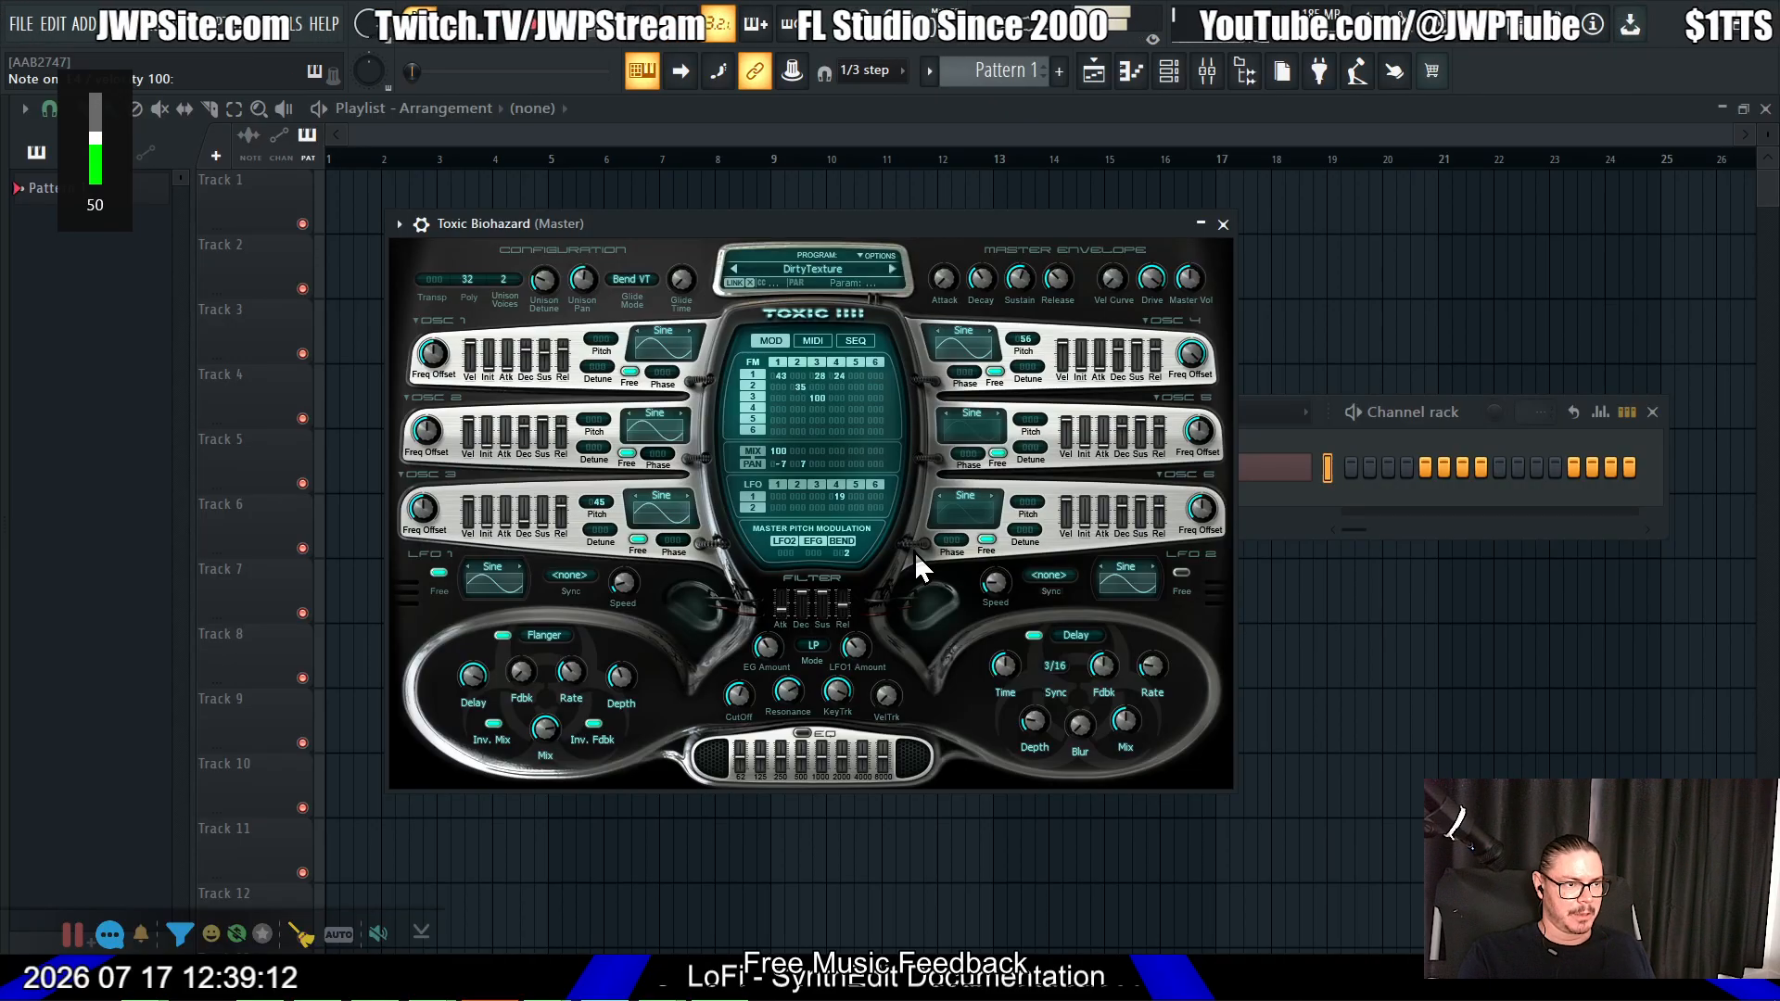
key("XF86AudioLowerVolume")
key("XF86AudioLowerVolume")
key("XF86AudioLowerVolume")
key("XF86AudioLowerVolume")
key("XF86AudioLowerVolume")
key("XF86AudioLowerVolume")
key("XF86AudioLowerVolume")
key("XF86AudioLowerVolume")
key("XF86AudioLowerVolume")
key("XF86AudioLowerVolume")
key("XF86AudioLowerVolume")
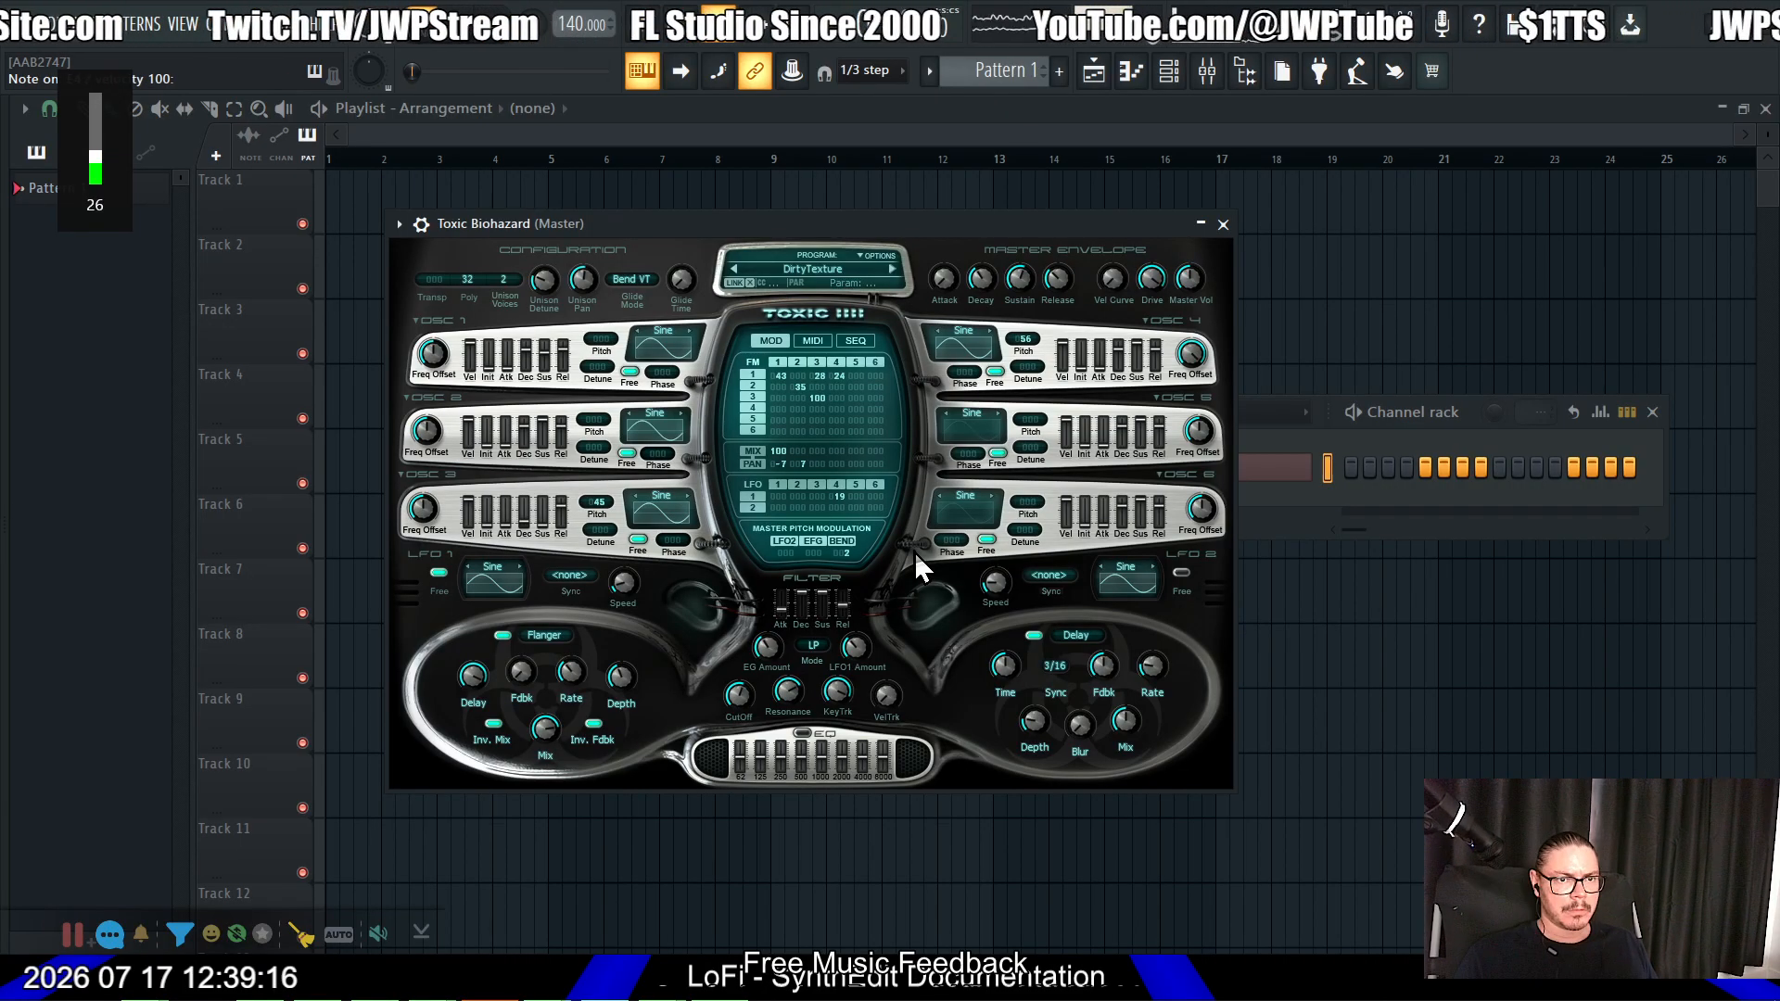
Step: Enable the first step of the Toxic Biohazard channel in Pattern 1 and set the tempo to 100
left_click(1354, 471)
right_click(579, 22)
left_click(818, 114)
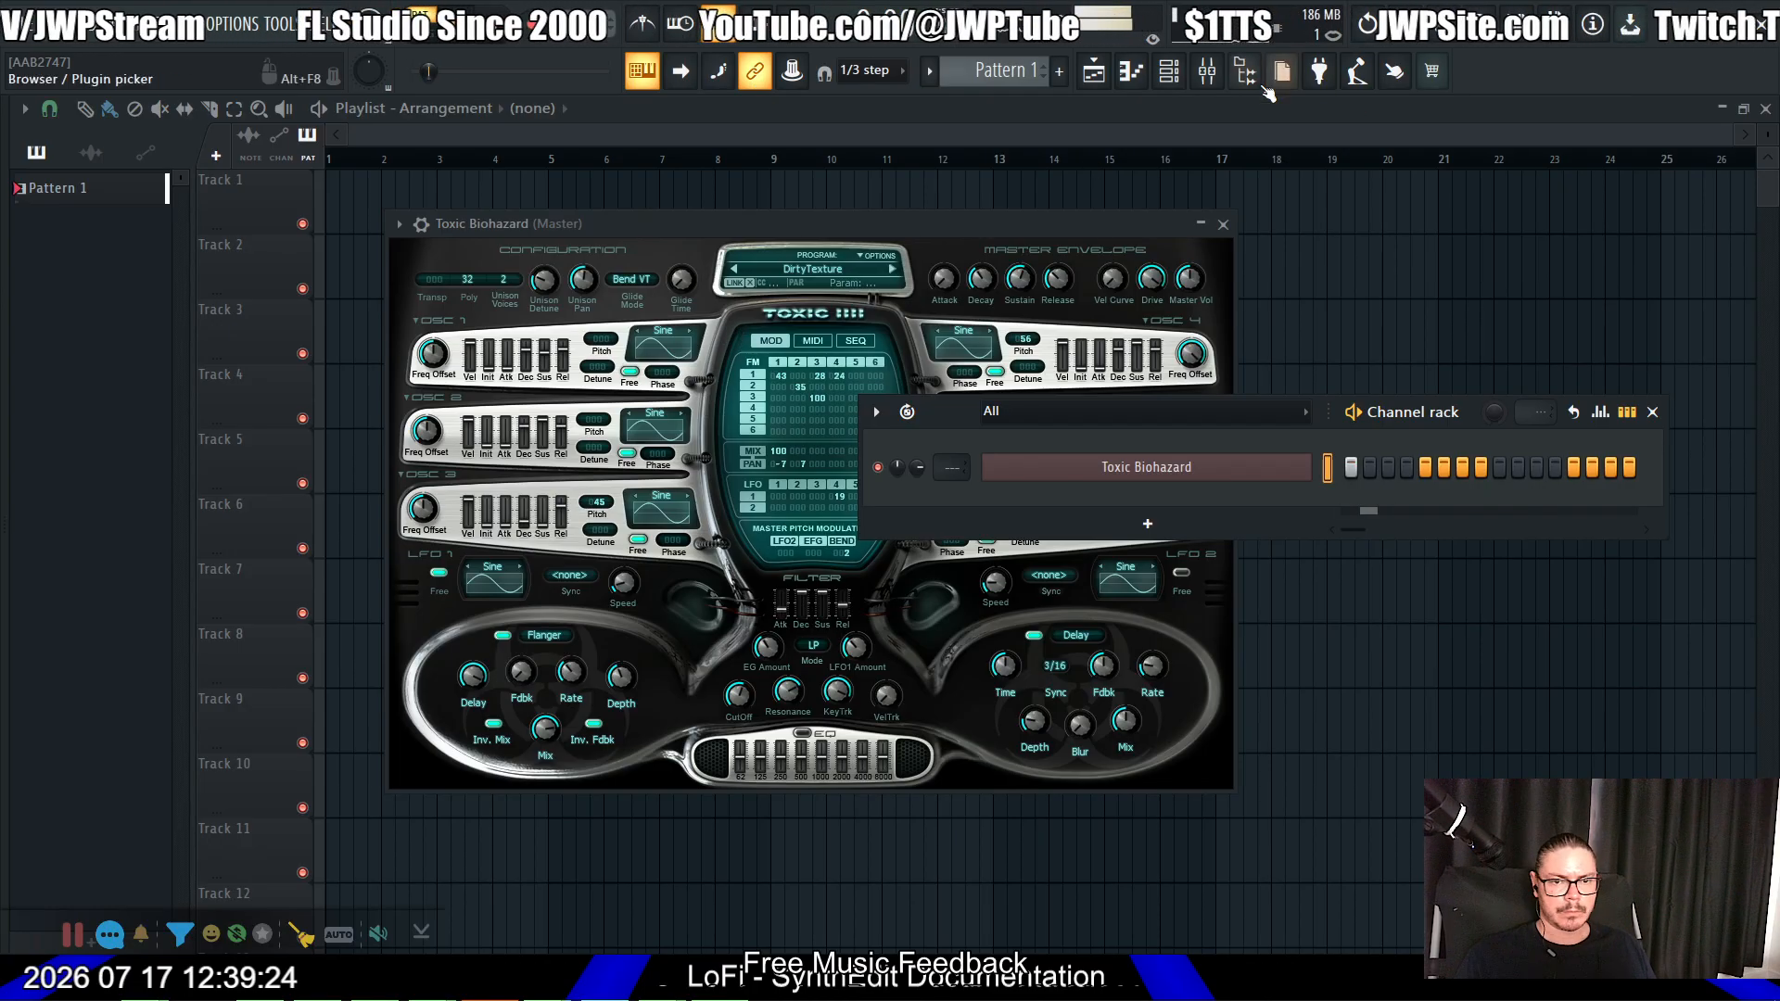
Step: Open the mixer, switch off Toxic Biohazard's Delay effect, and audition the dry sound with a note
left_click(1207, 74)
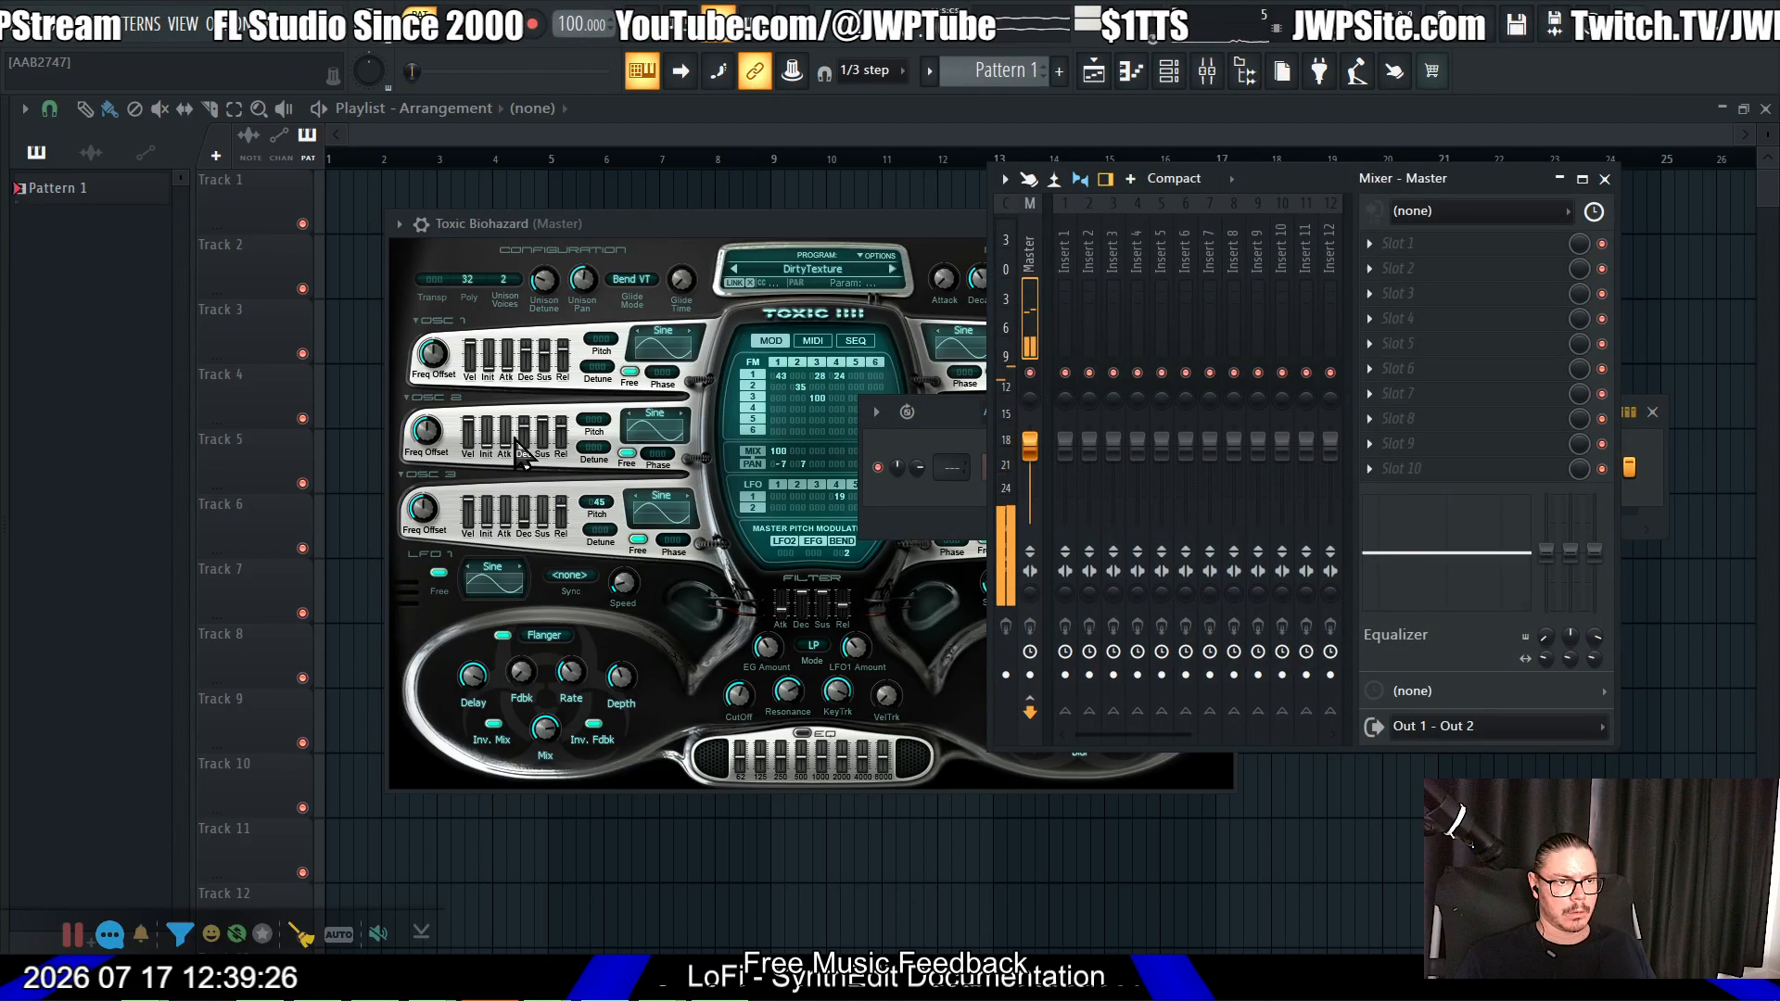
mouse_move(3, 299)
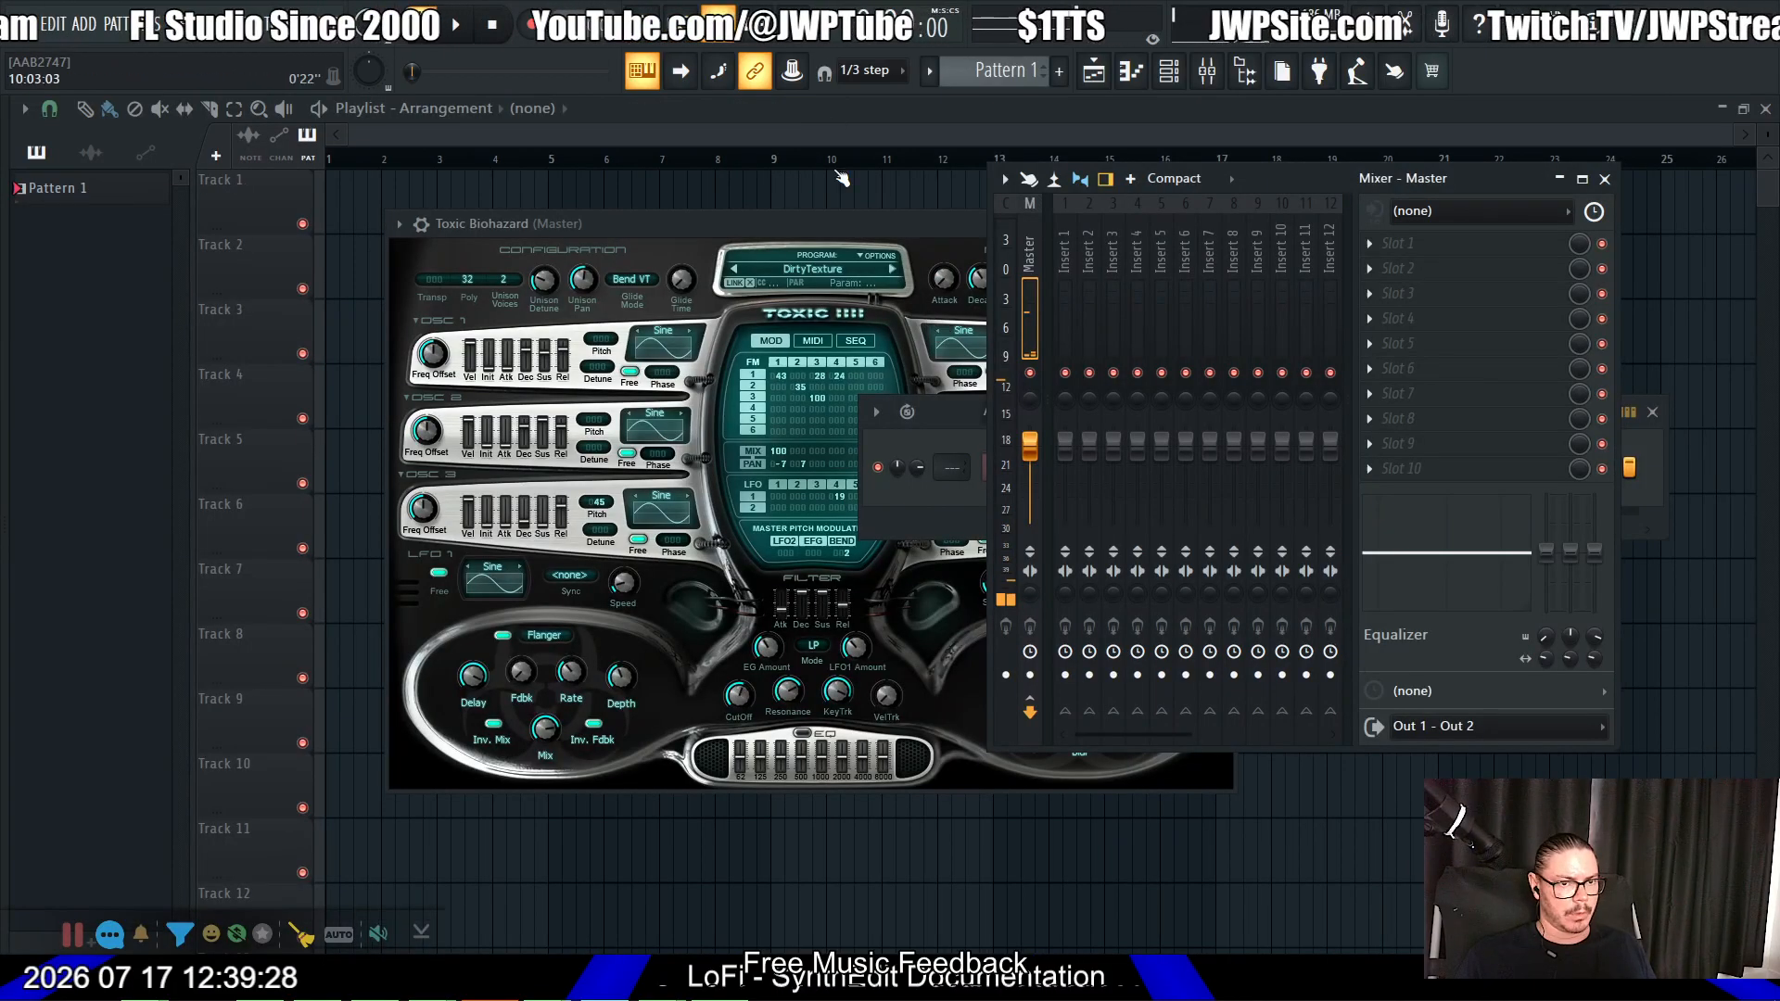
left_click(790, 228)
left_click(1034, 635)
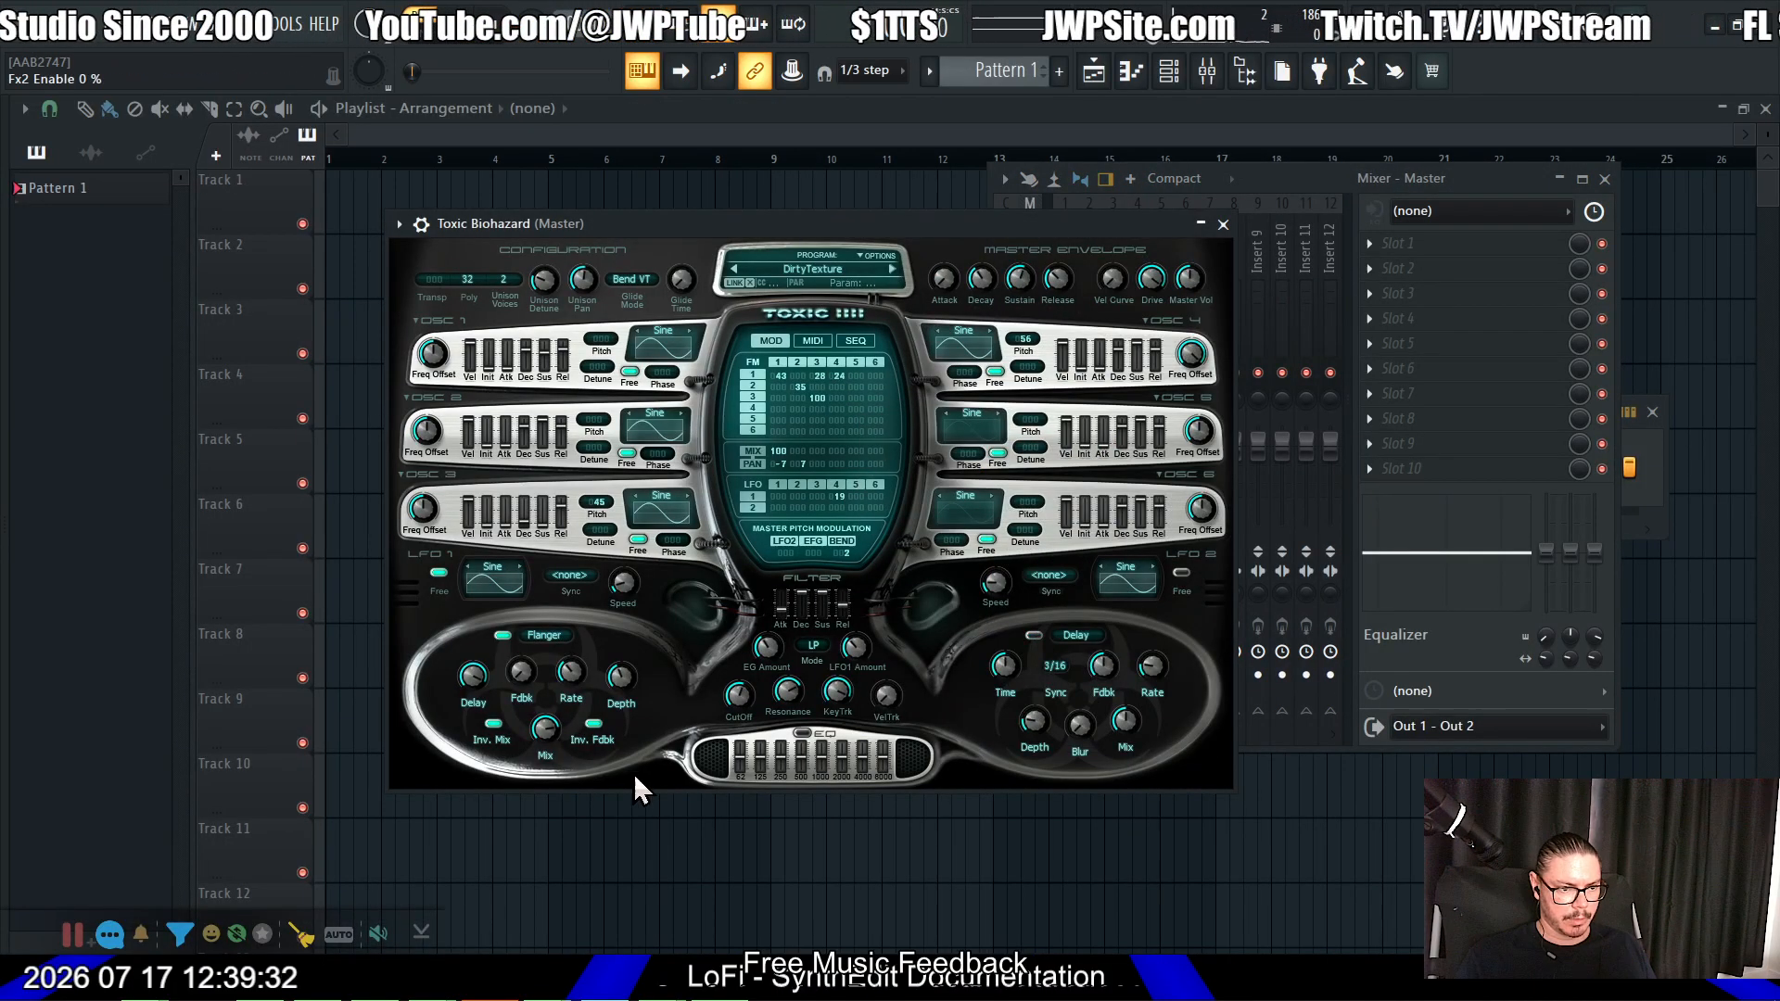
key("g")
Step: Find resampler2 among the installed VST3 effects and load it into the first effect slot of mixer track Insert 1
key("alt+F8")
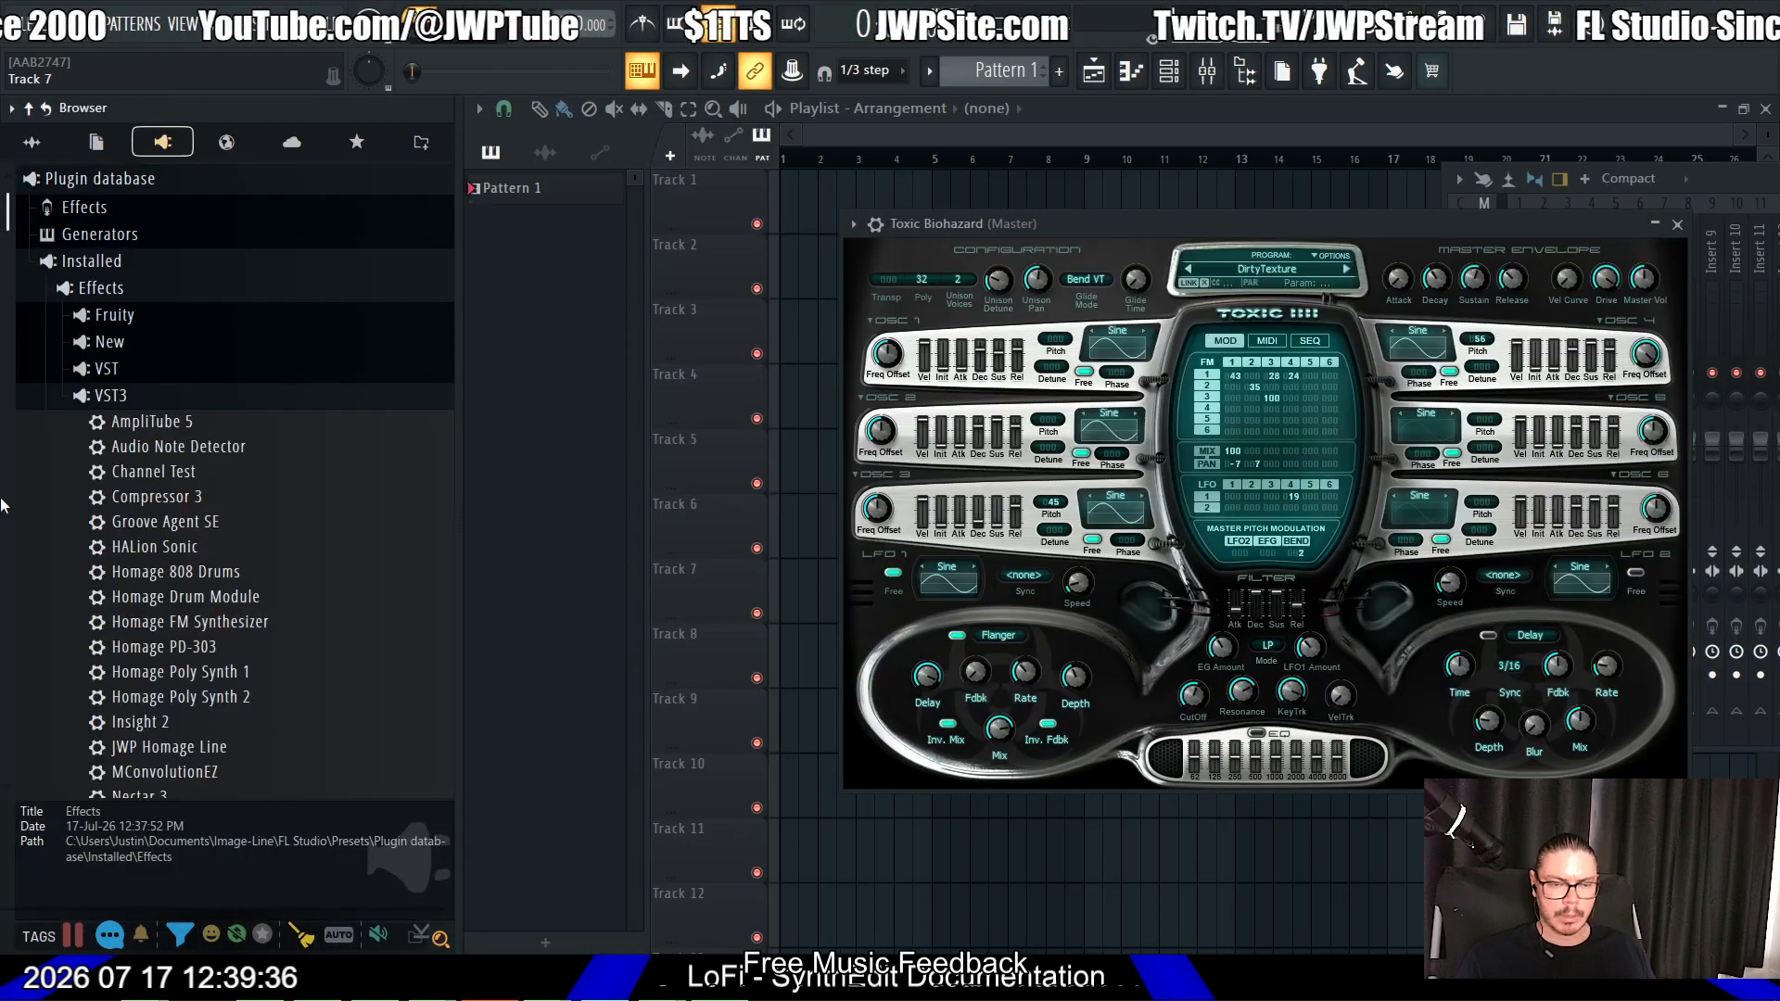
scroll(159, 495, "down", 15)
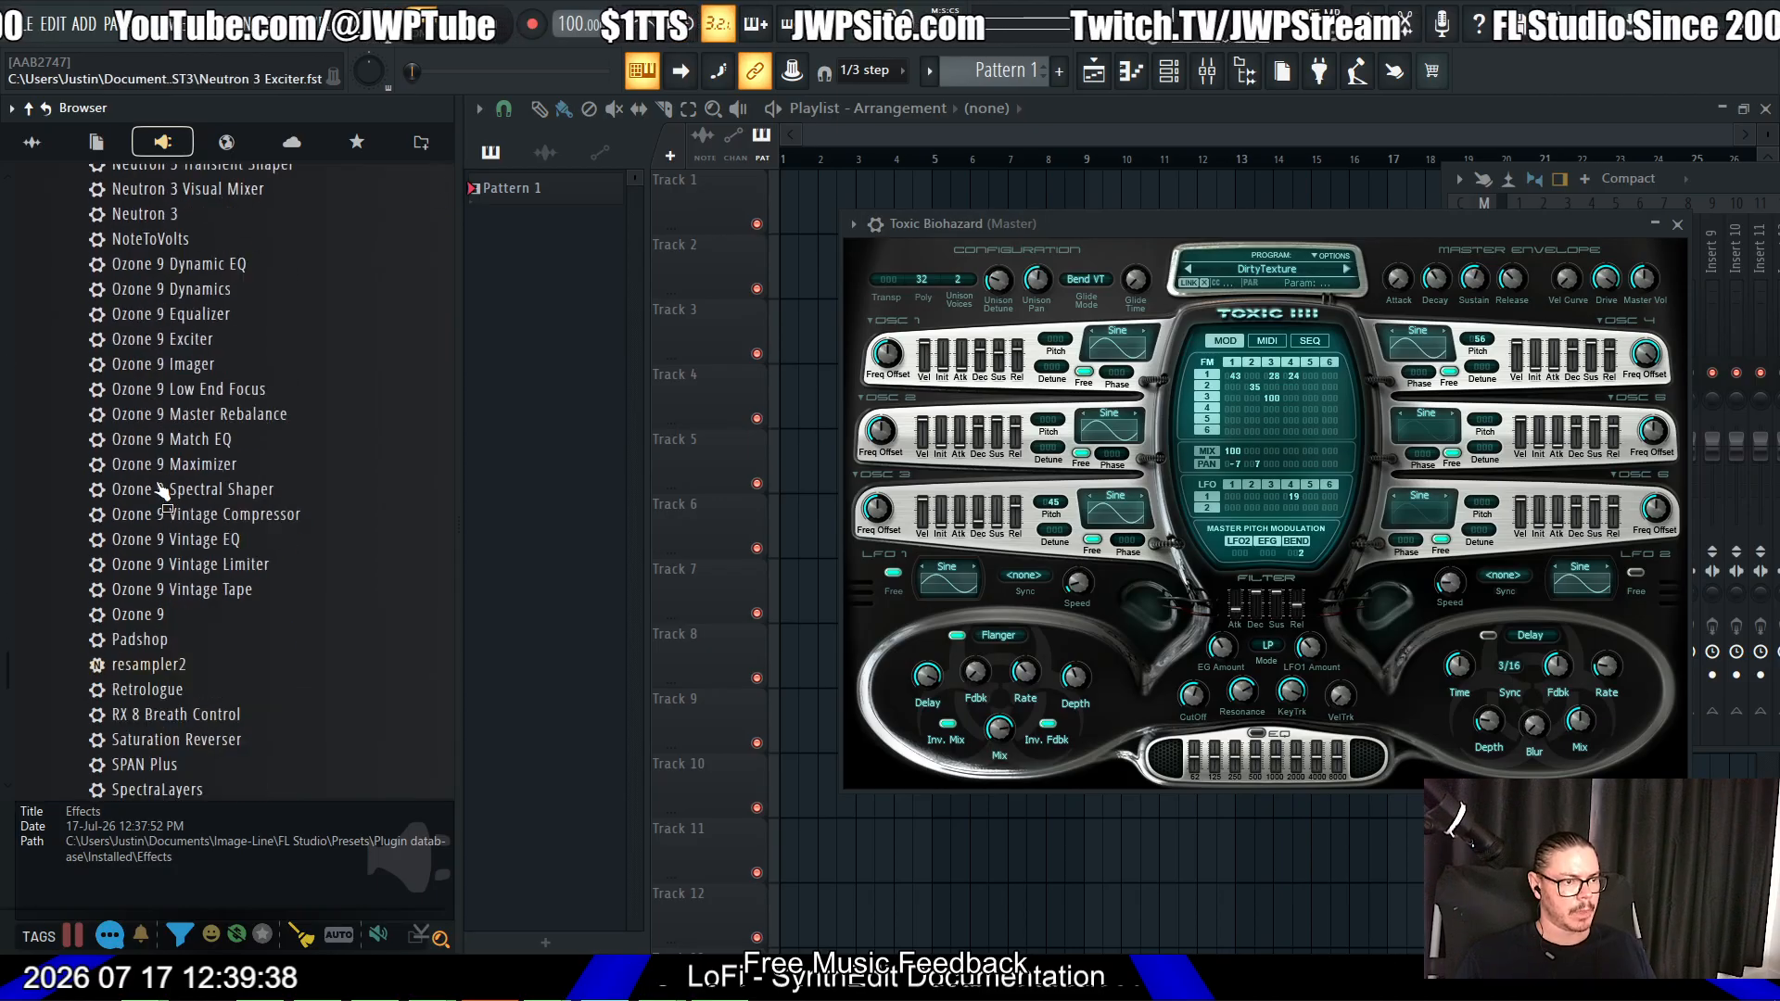
left_click_drag(158, 307, 383, 328)
left_click(1628, 183)
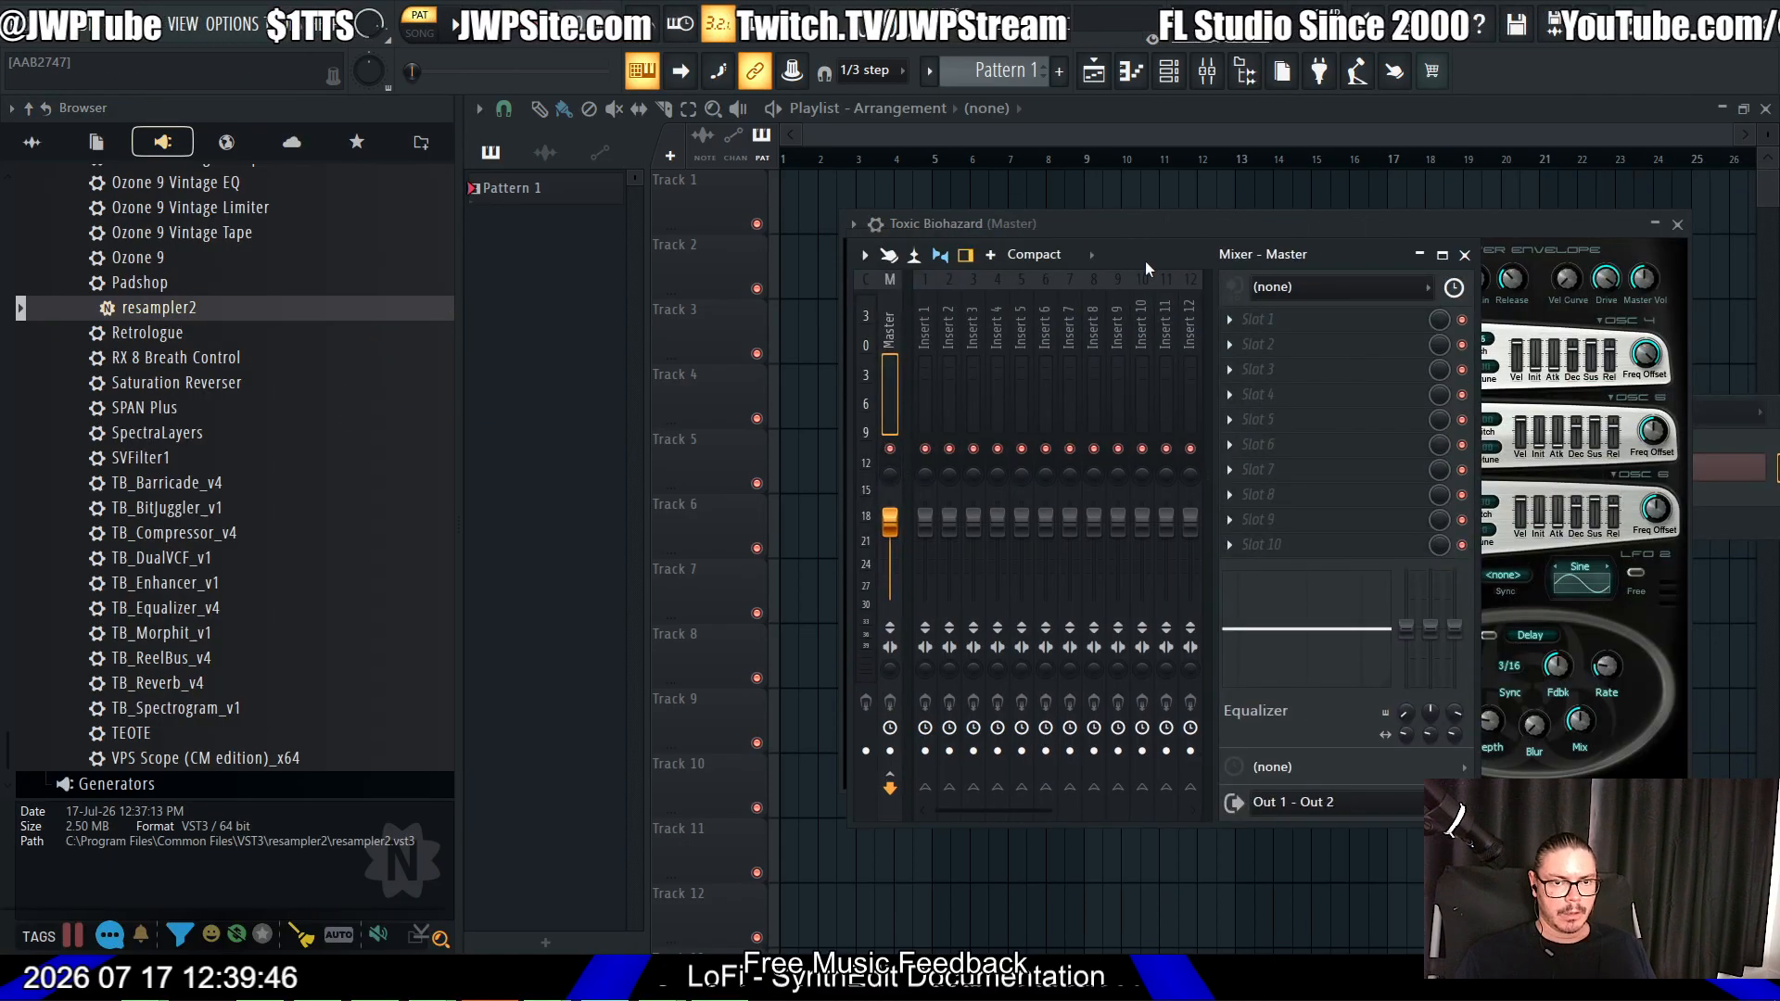
left_click_drag(1145, 252, 1376, 408)
left_click_drag(232, 320, 1156, 470)
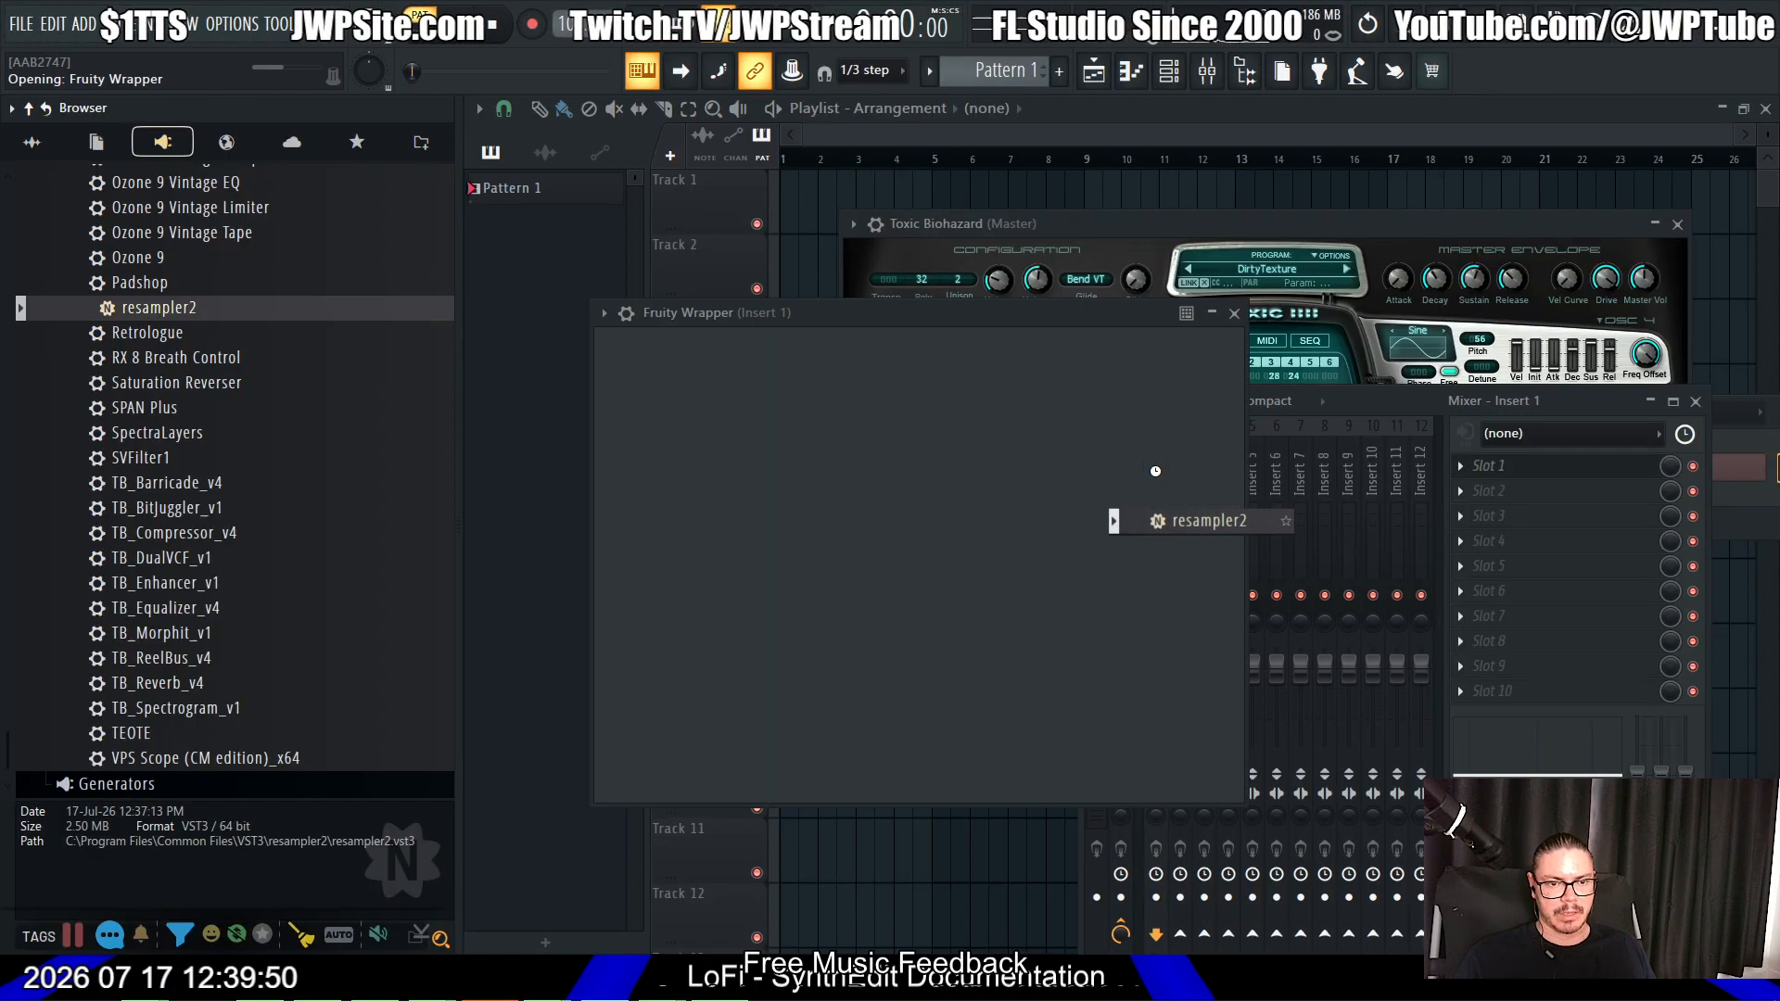
Step: Route Toxic Biohazard to mixer track 1, close its window, and move the mixer up into full view
left_click(468, 255)
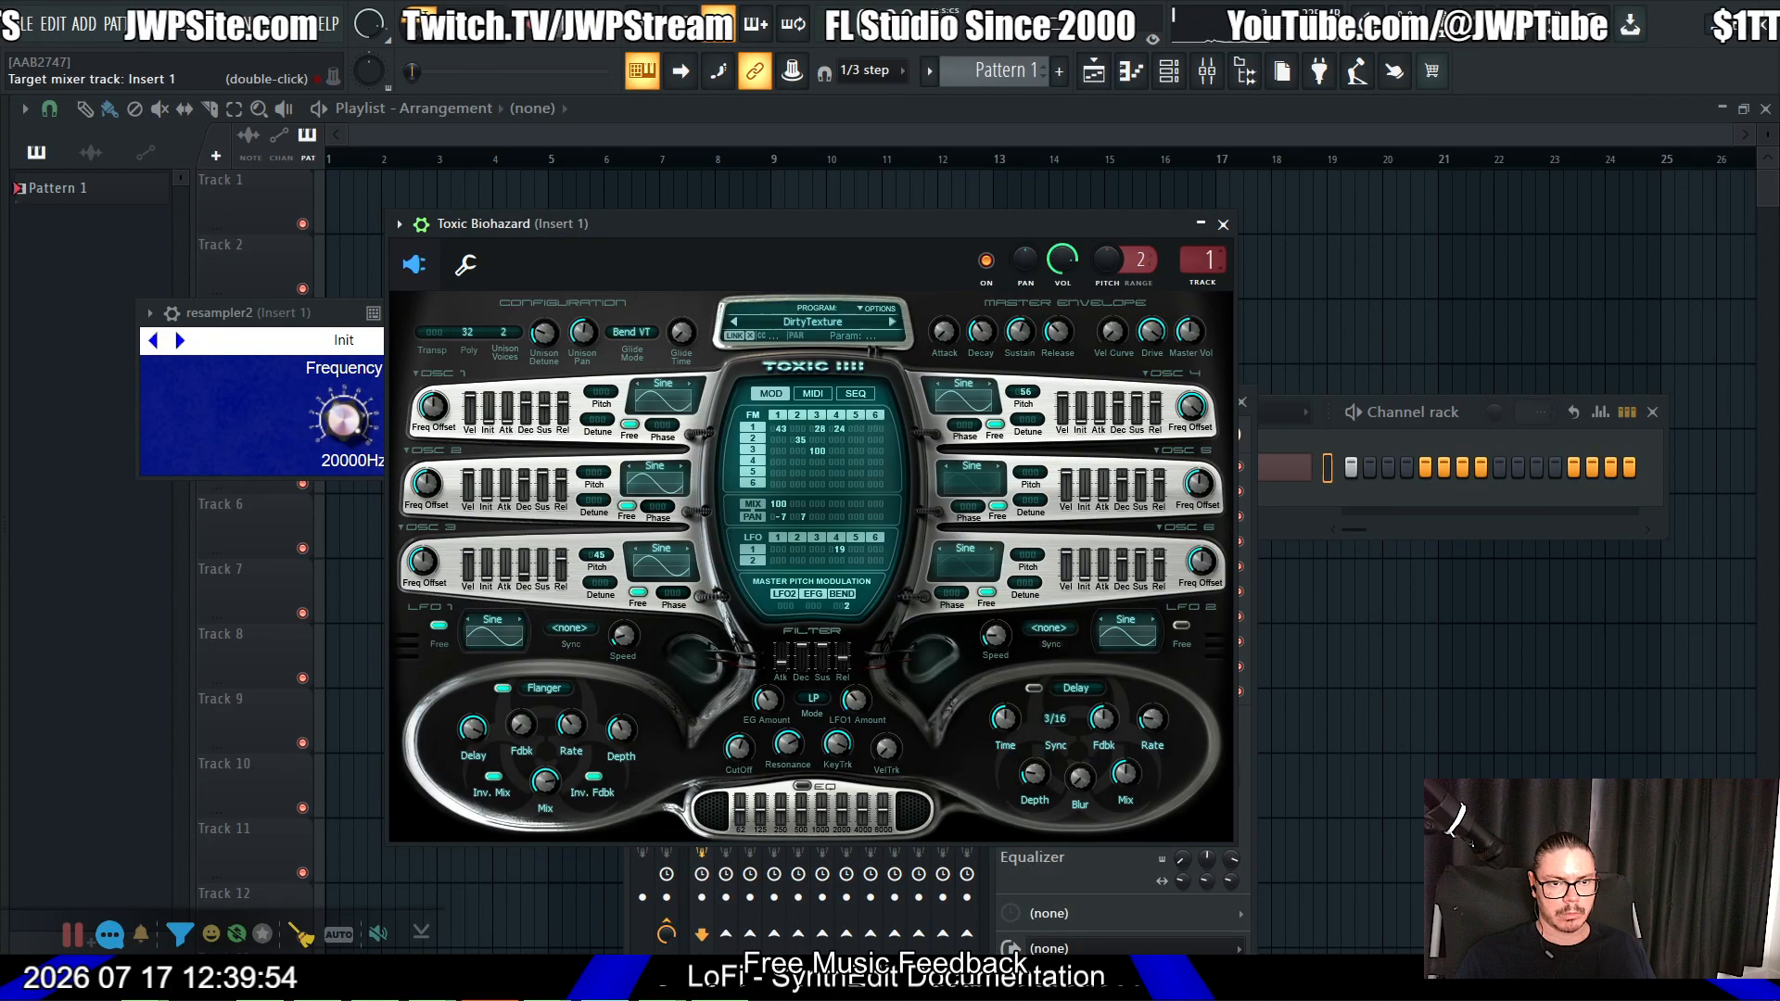
left_click(1223, 225)
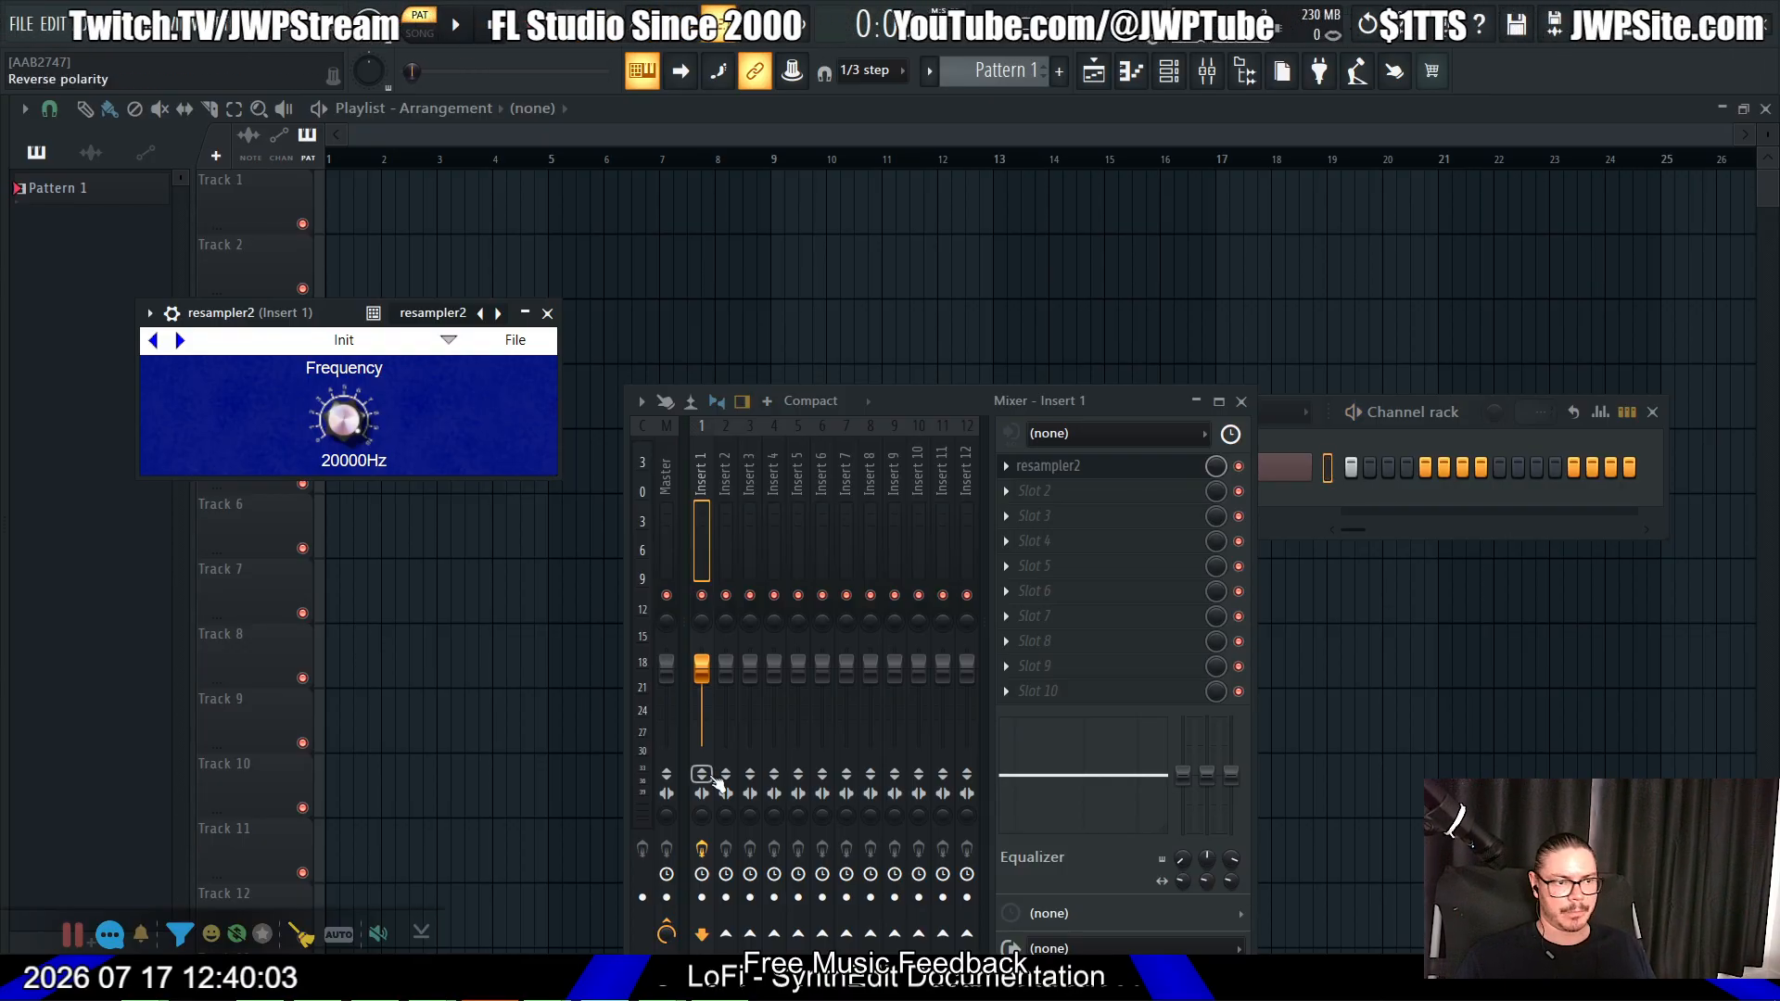
left_click_drag(960, 396, 980, 195)
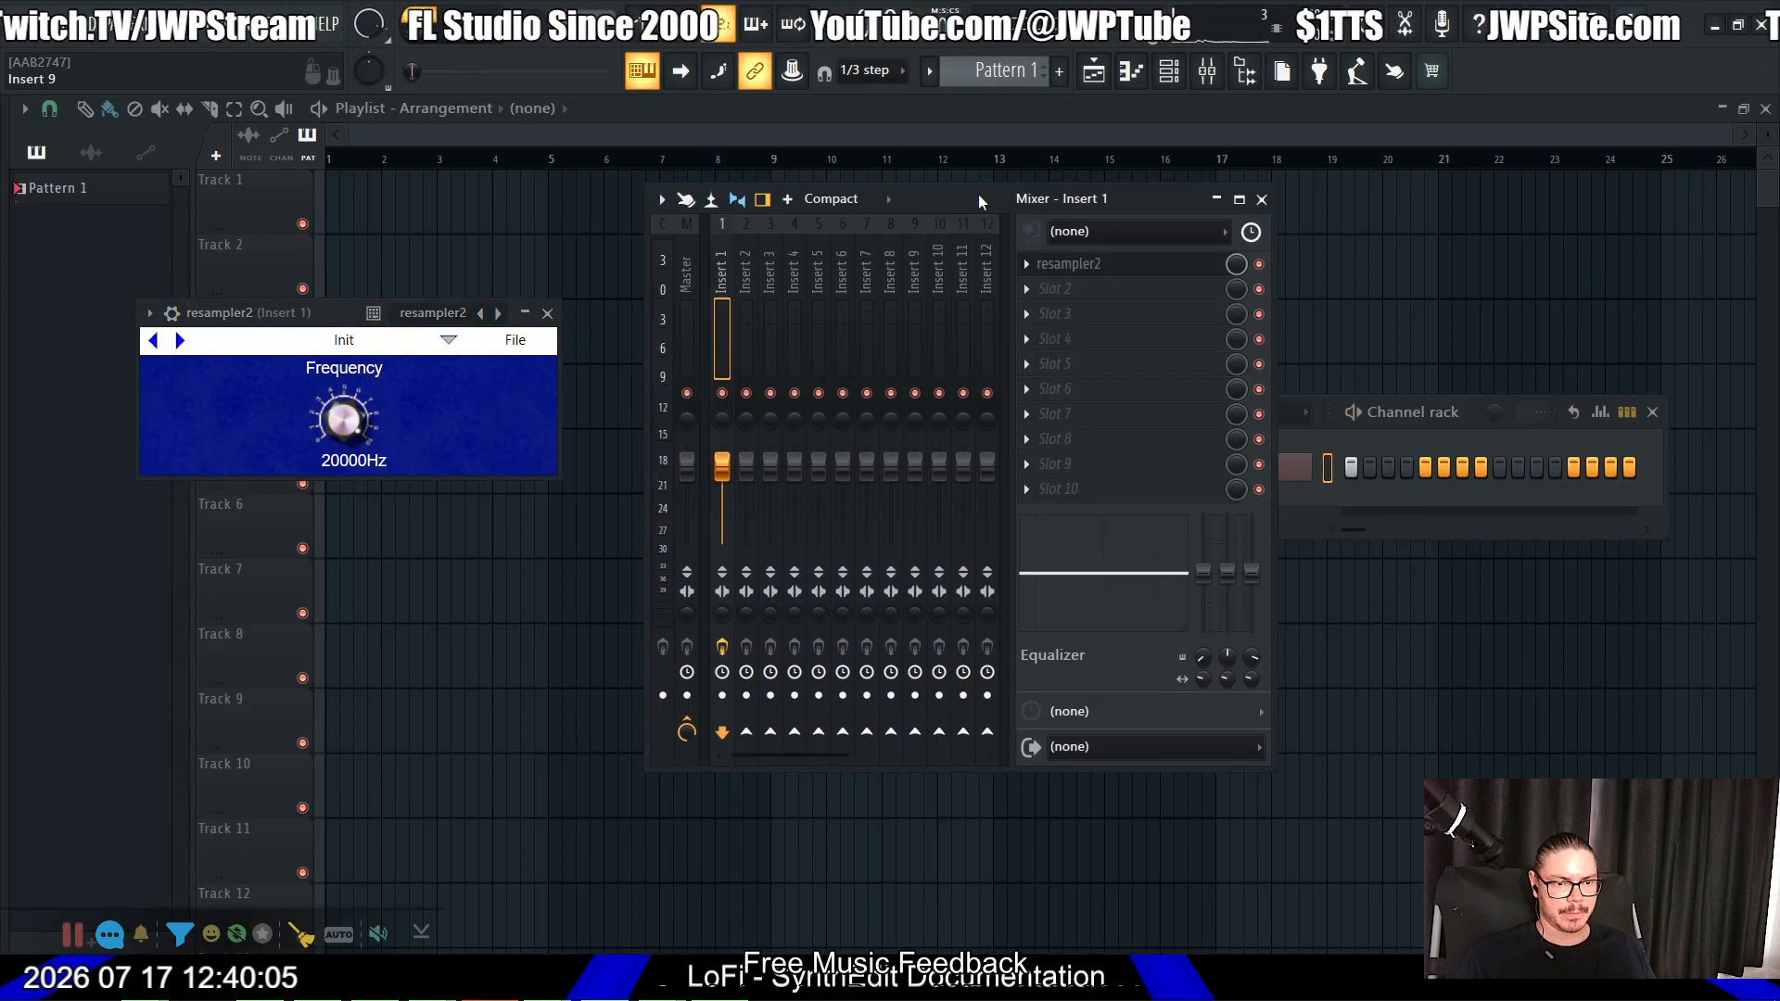
Step: Turn resampler2's Frequency down to 19361 Hz and delete the plugin from the first effect slot of Insert 1
mouse_move(342, 434)
left_mouse_down()
mouse_move(343, 471)
mouse_move(355, 392)
mouse_move(359, 434)
mouse_move(362, 411)
left_mouse_up()
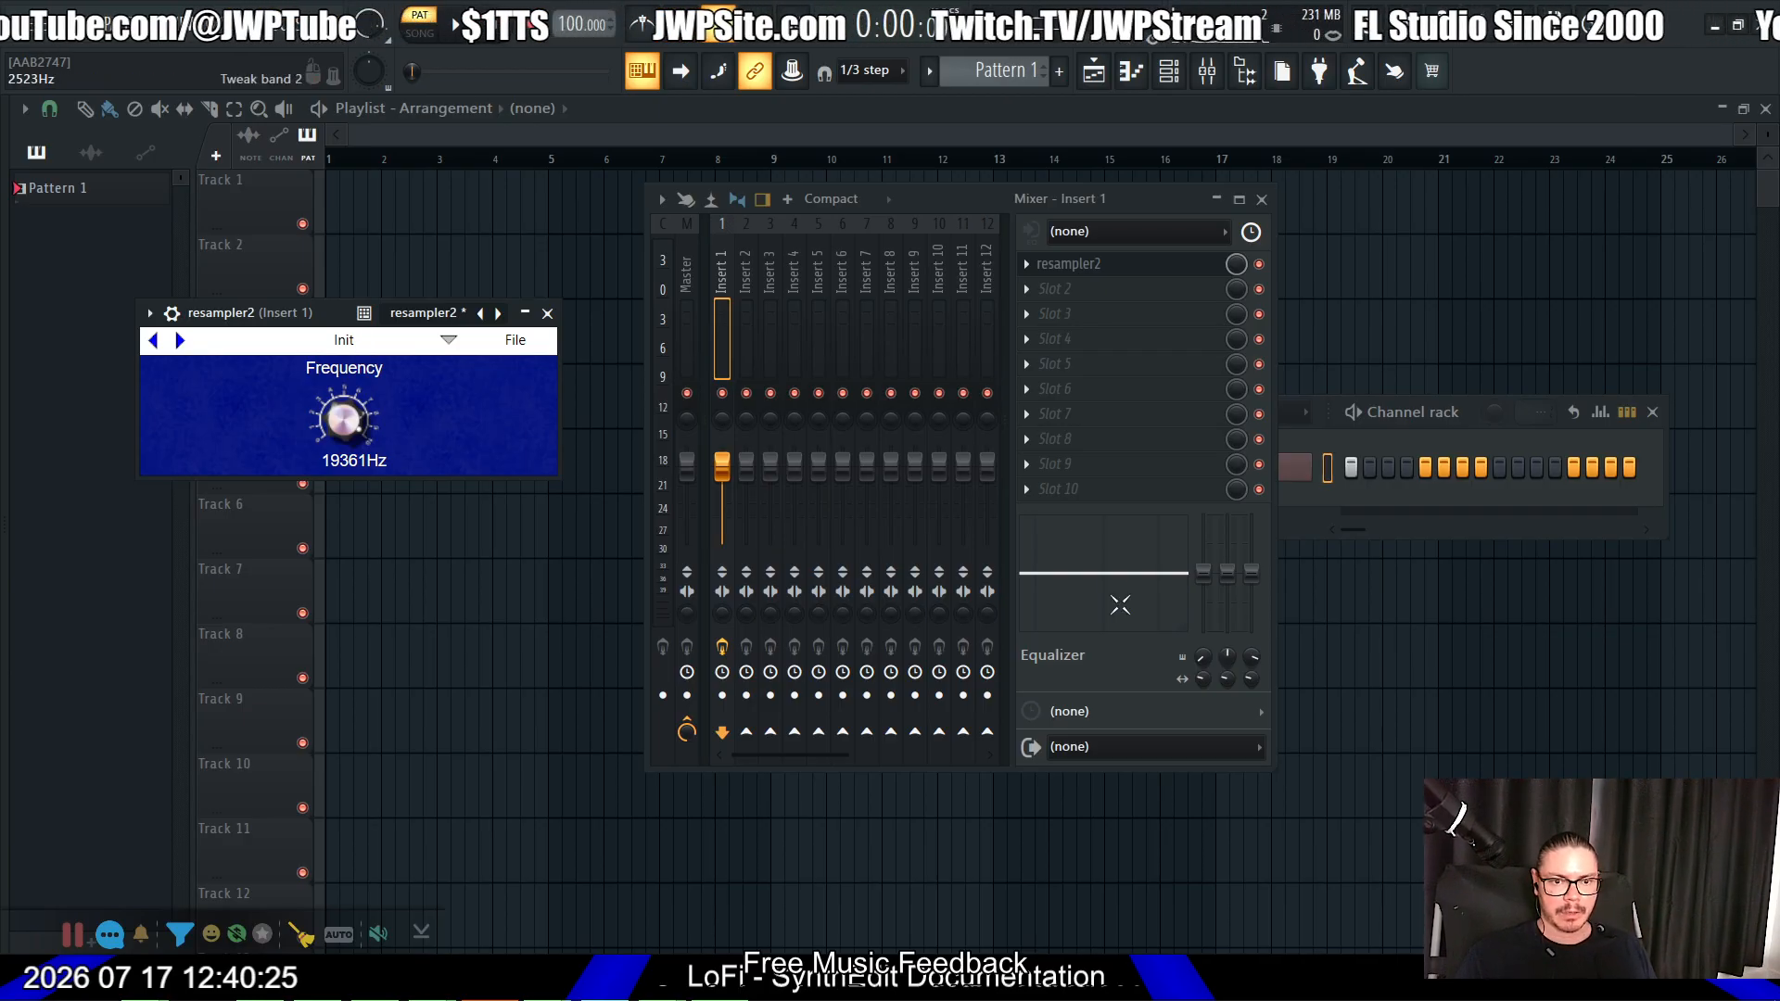
left_click(1027, 265)
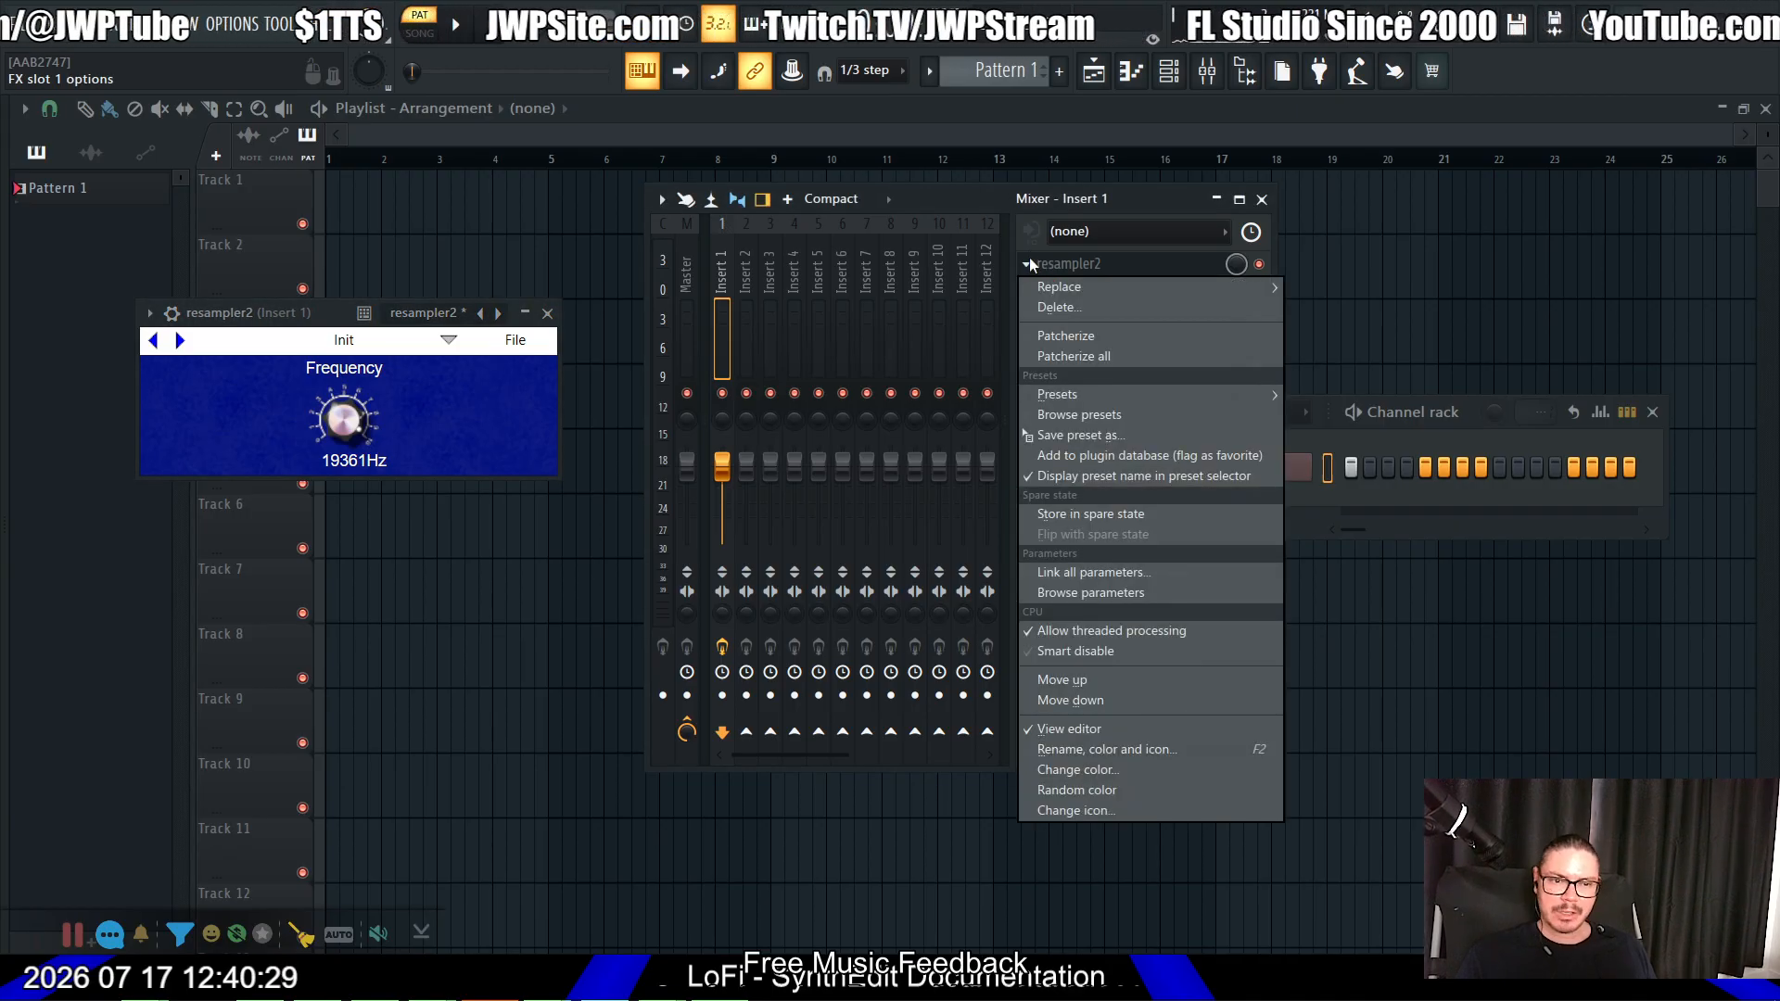
left_click(1047, 306)
left_click(961, 566)
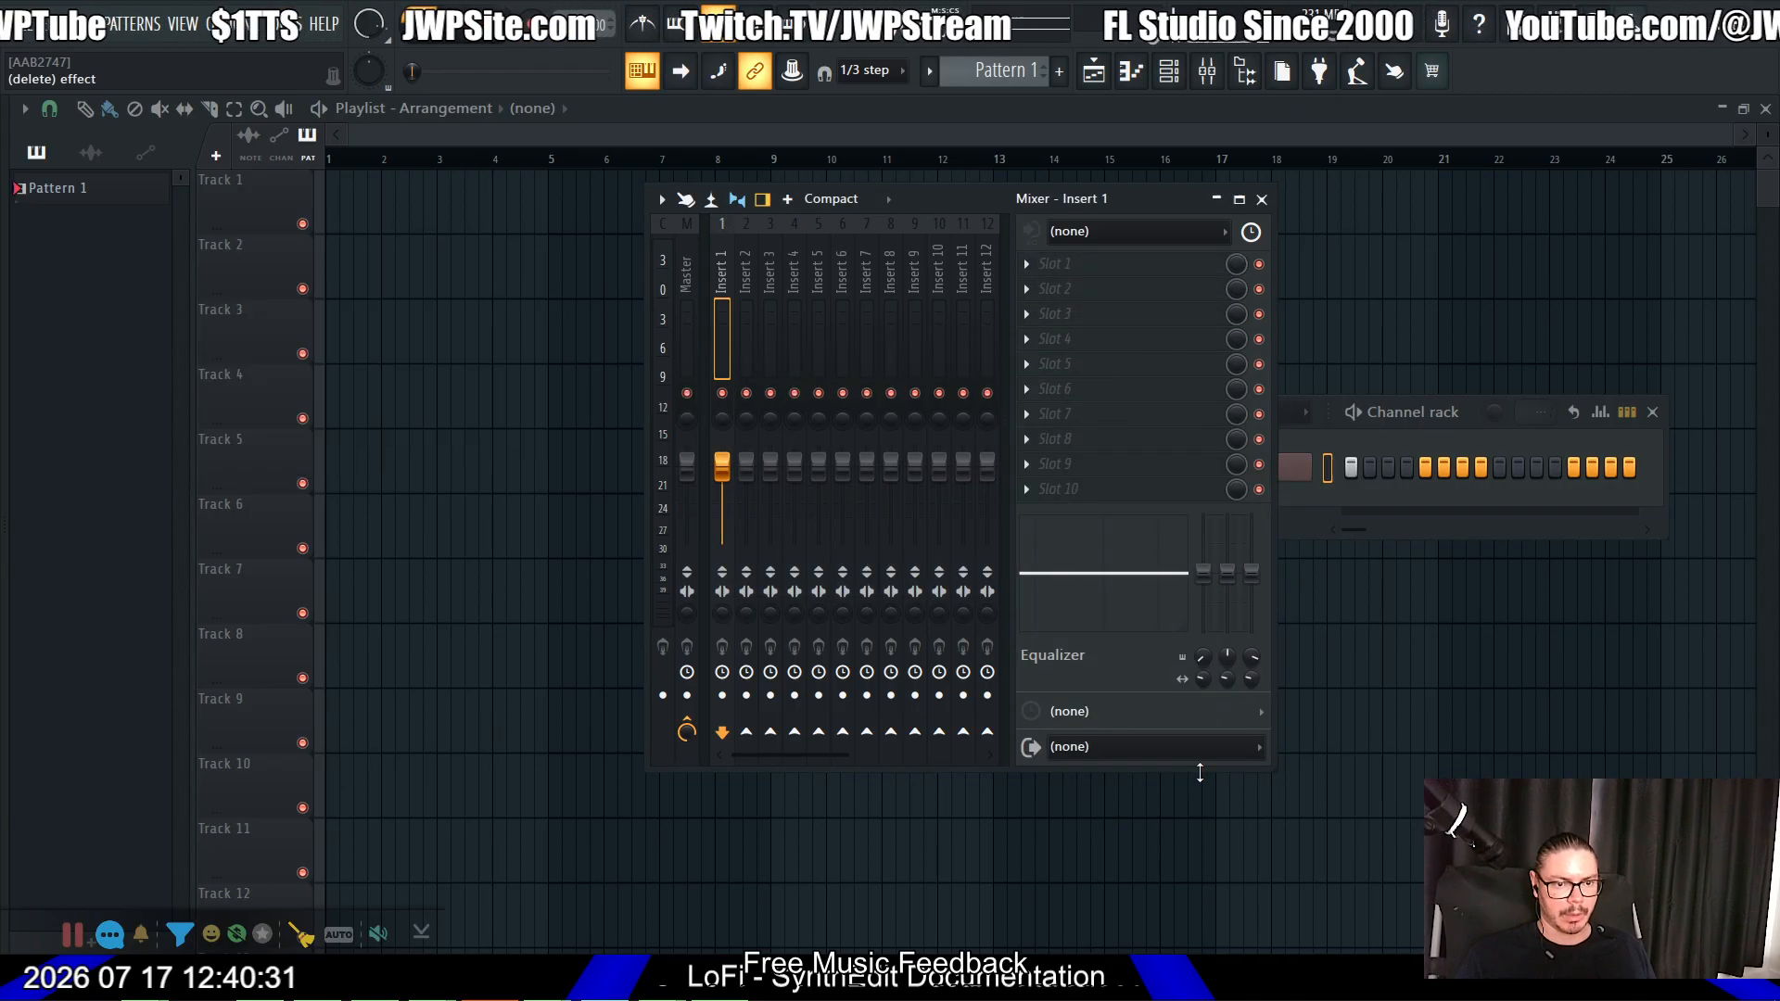
Step: Switch to SynthEdit and inspect the Knob's inner modules in the older patch and the upper 1 Pole LP in the resampler2 patch
key("alt+Tab")
key("alt+Tab")
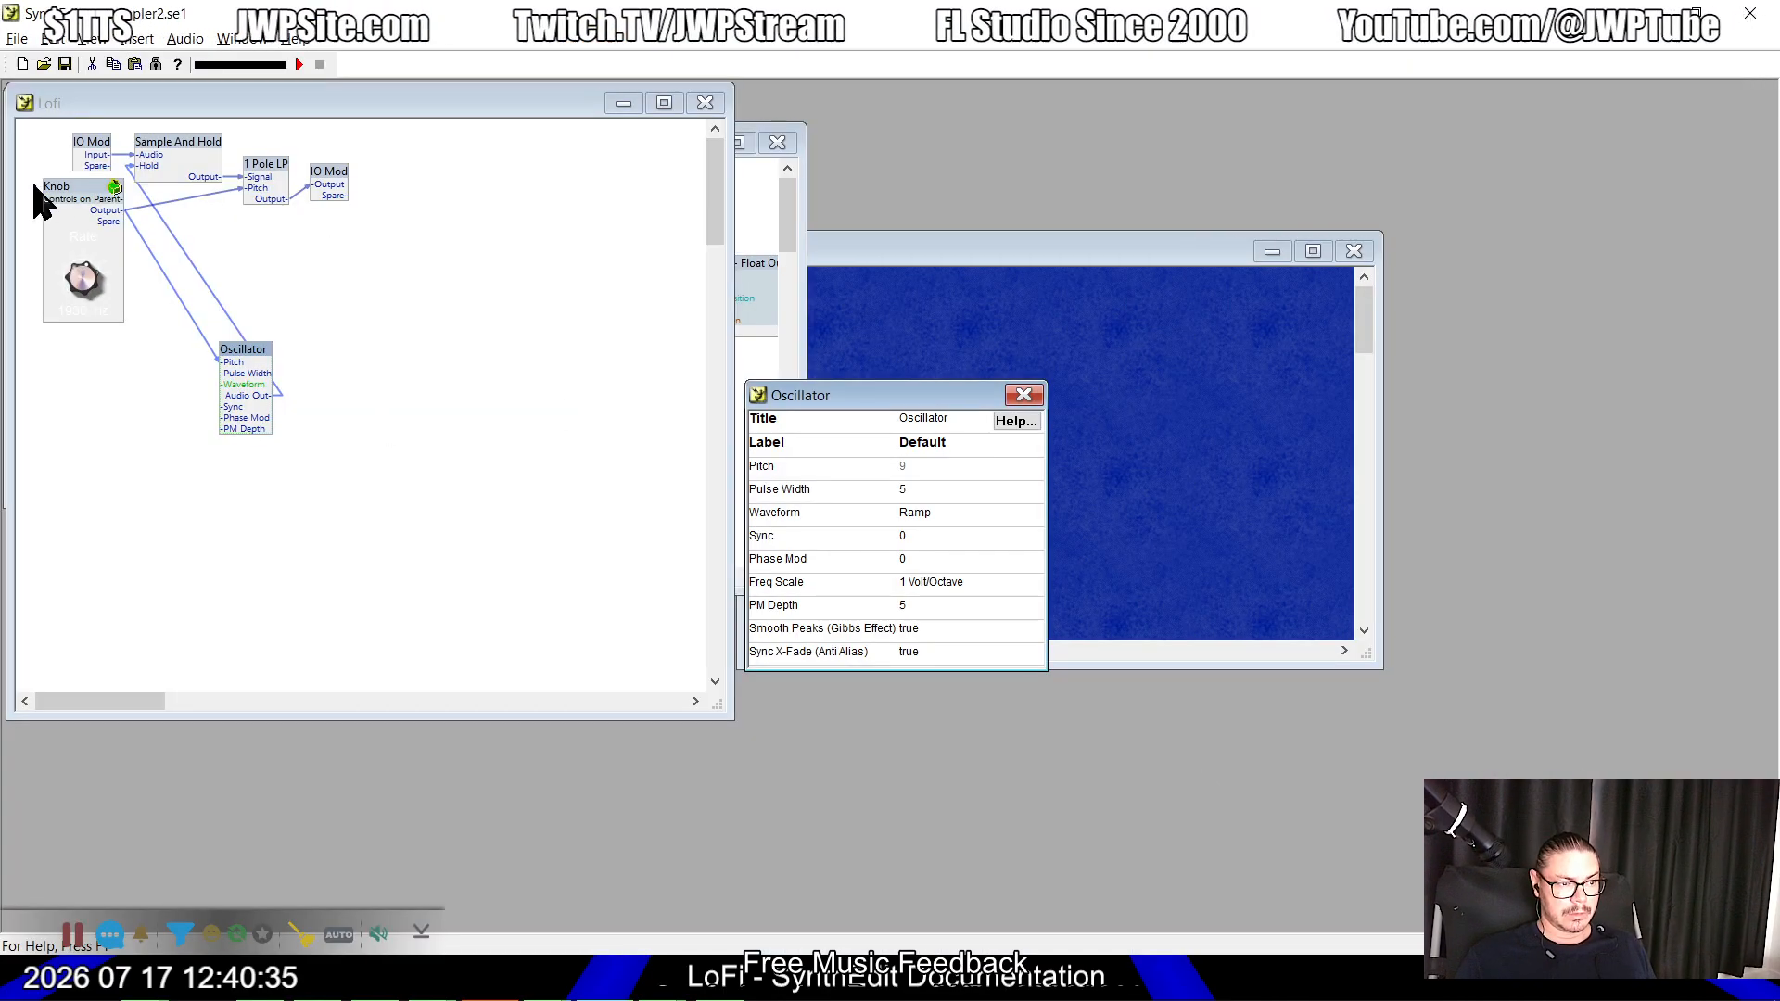
double_click(67, 198)
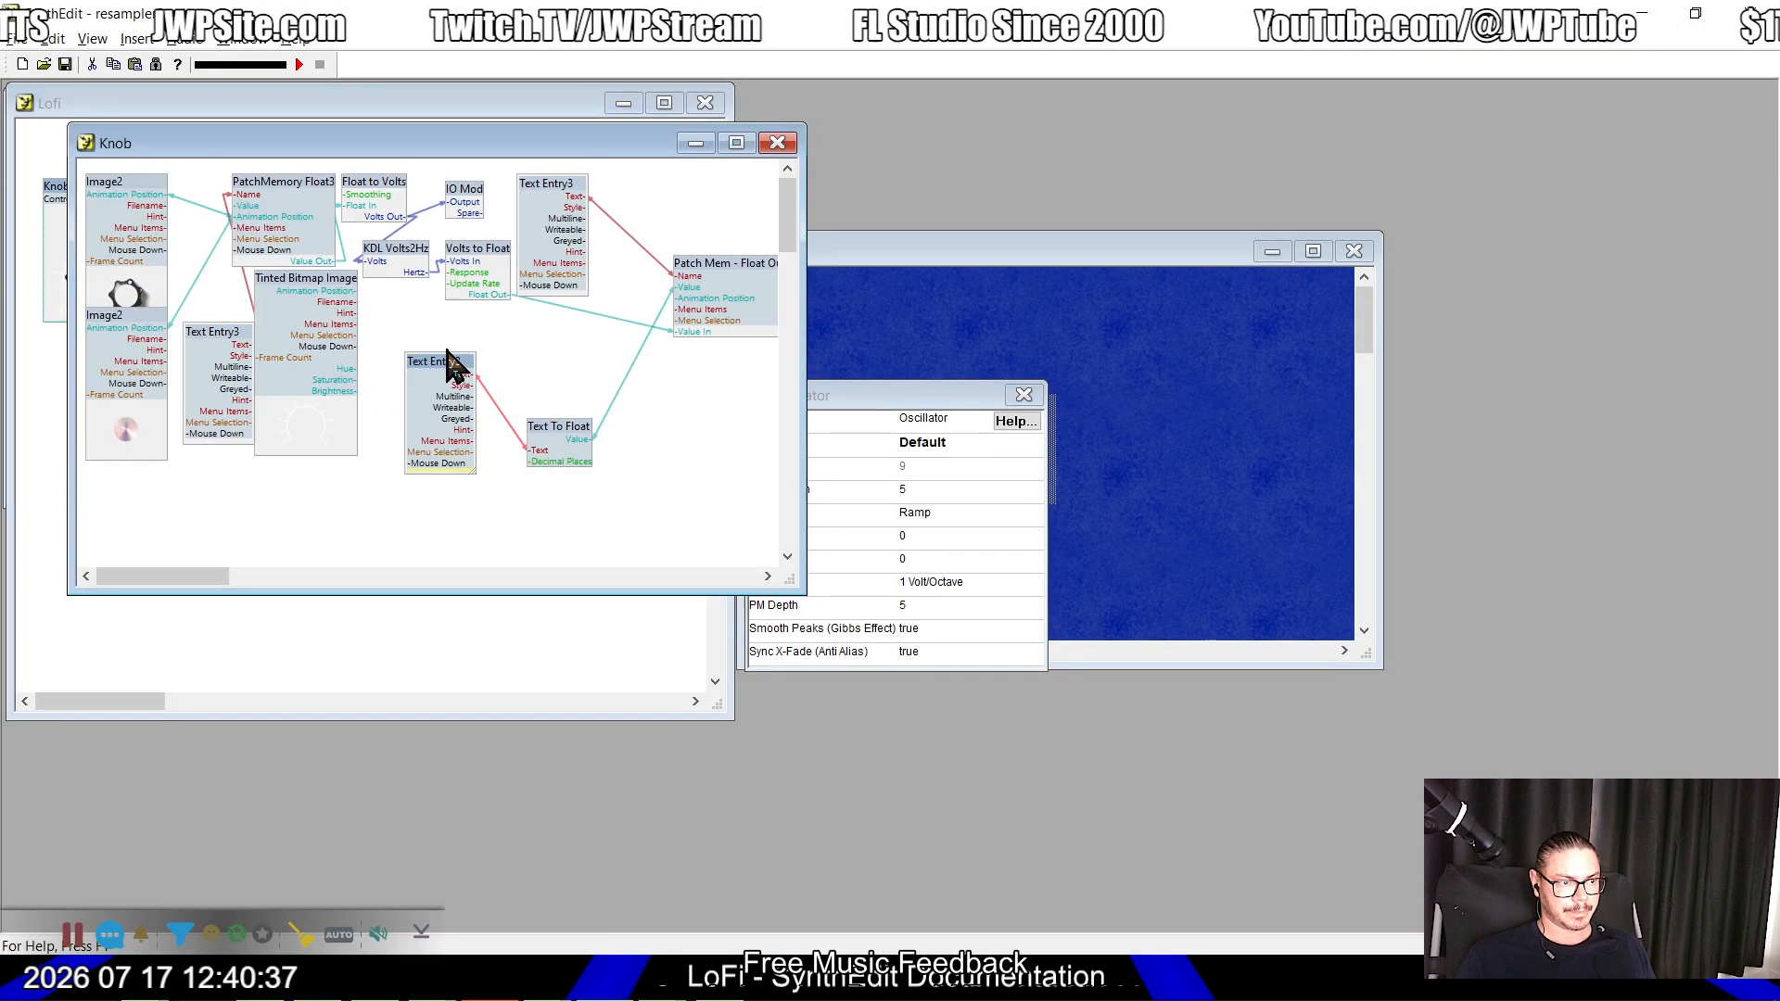
left_click(784, 146)
key("alt+Tab")
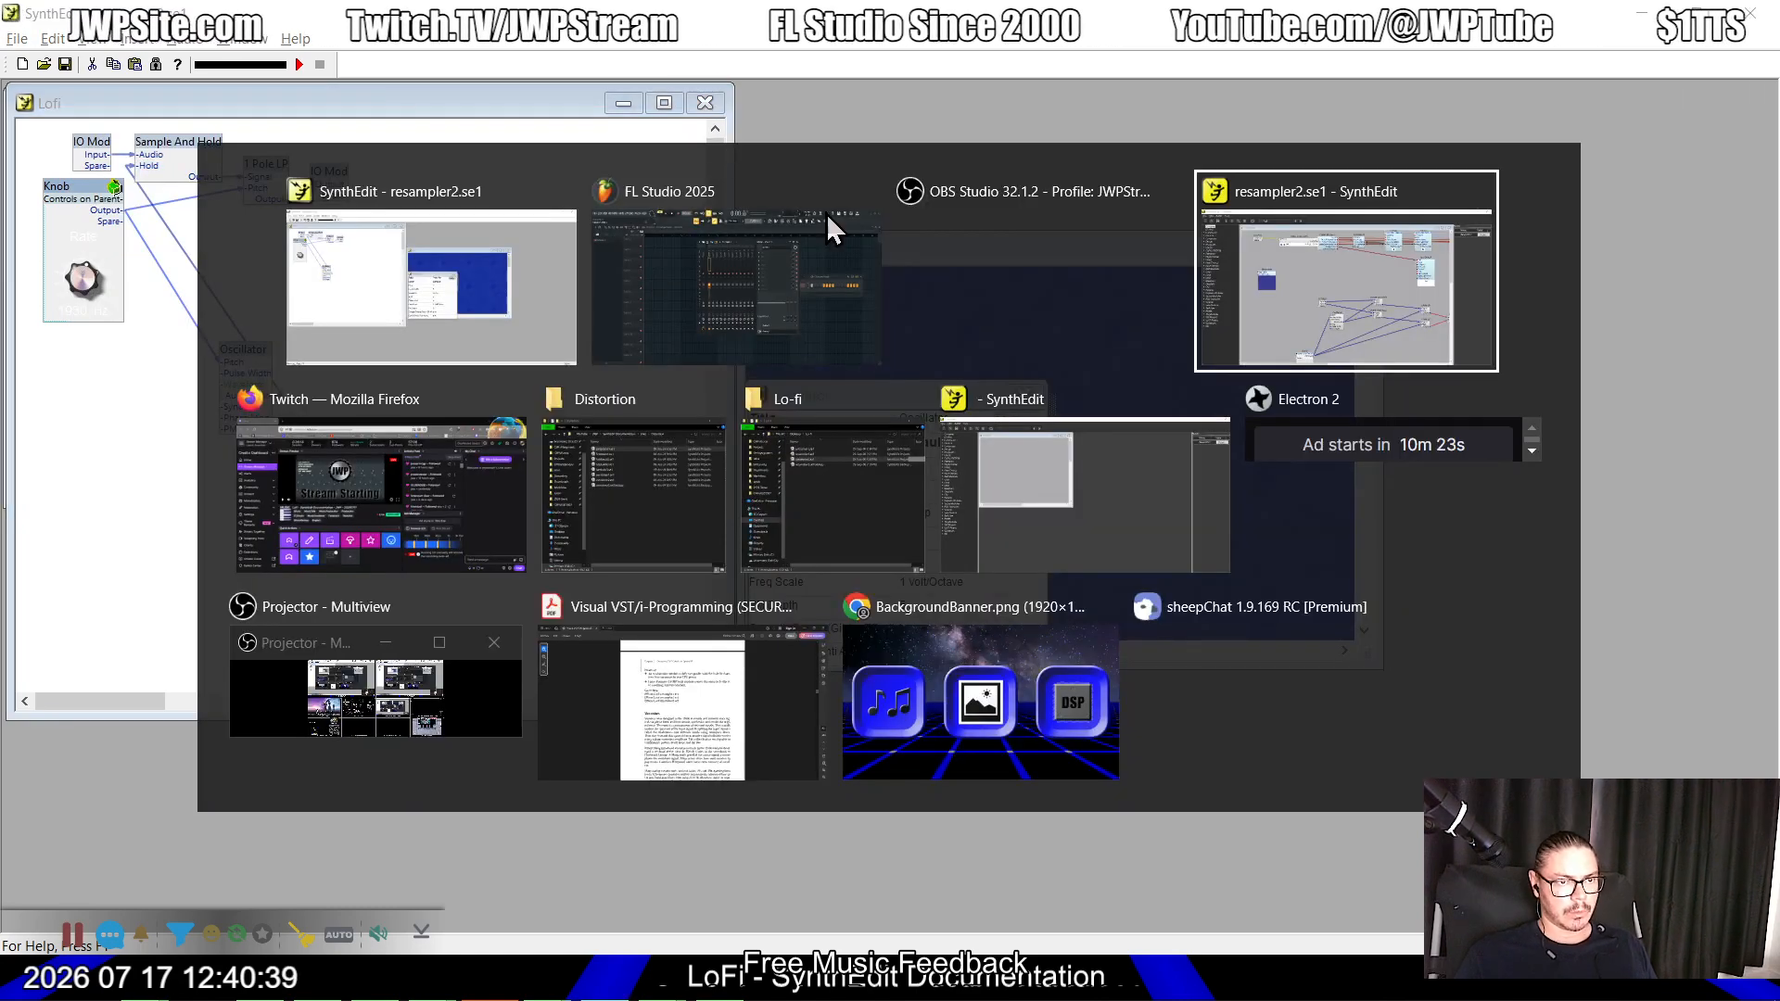
scroll(1127, 598, "down", 6)
scroll(1206, 366, "up", 3)
left_click(1375, 315)
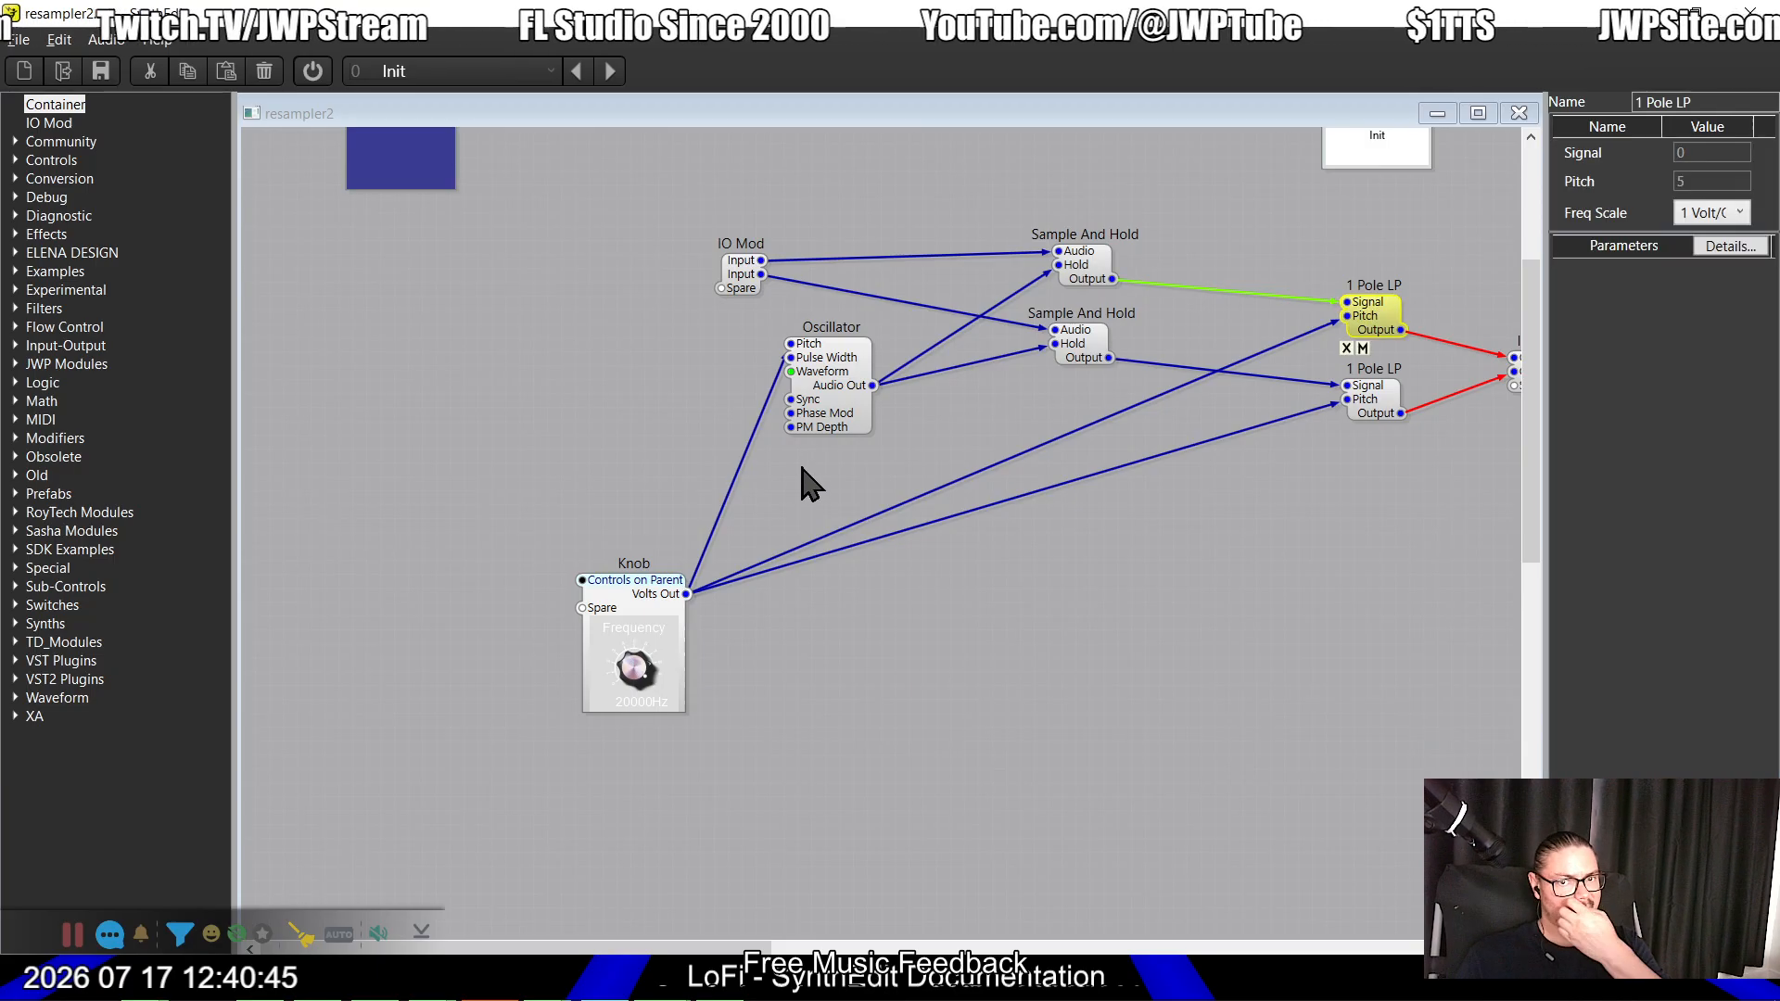
Step: Set the upper limit of the Knob module's Frequency parameter to 19000
left_click(619, 601)
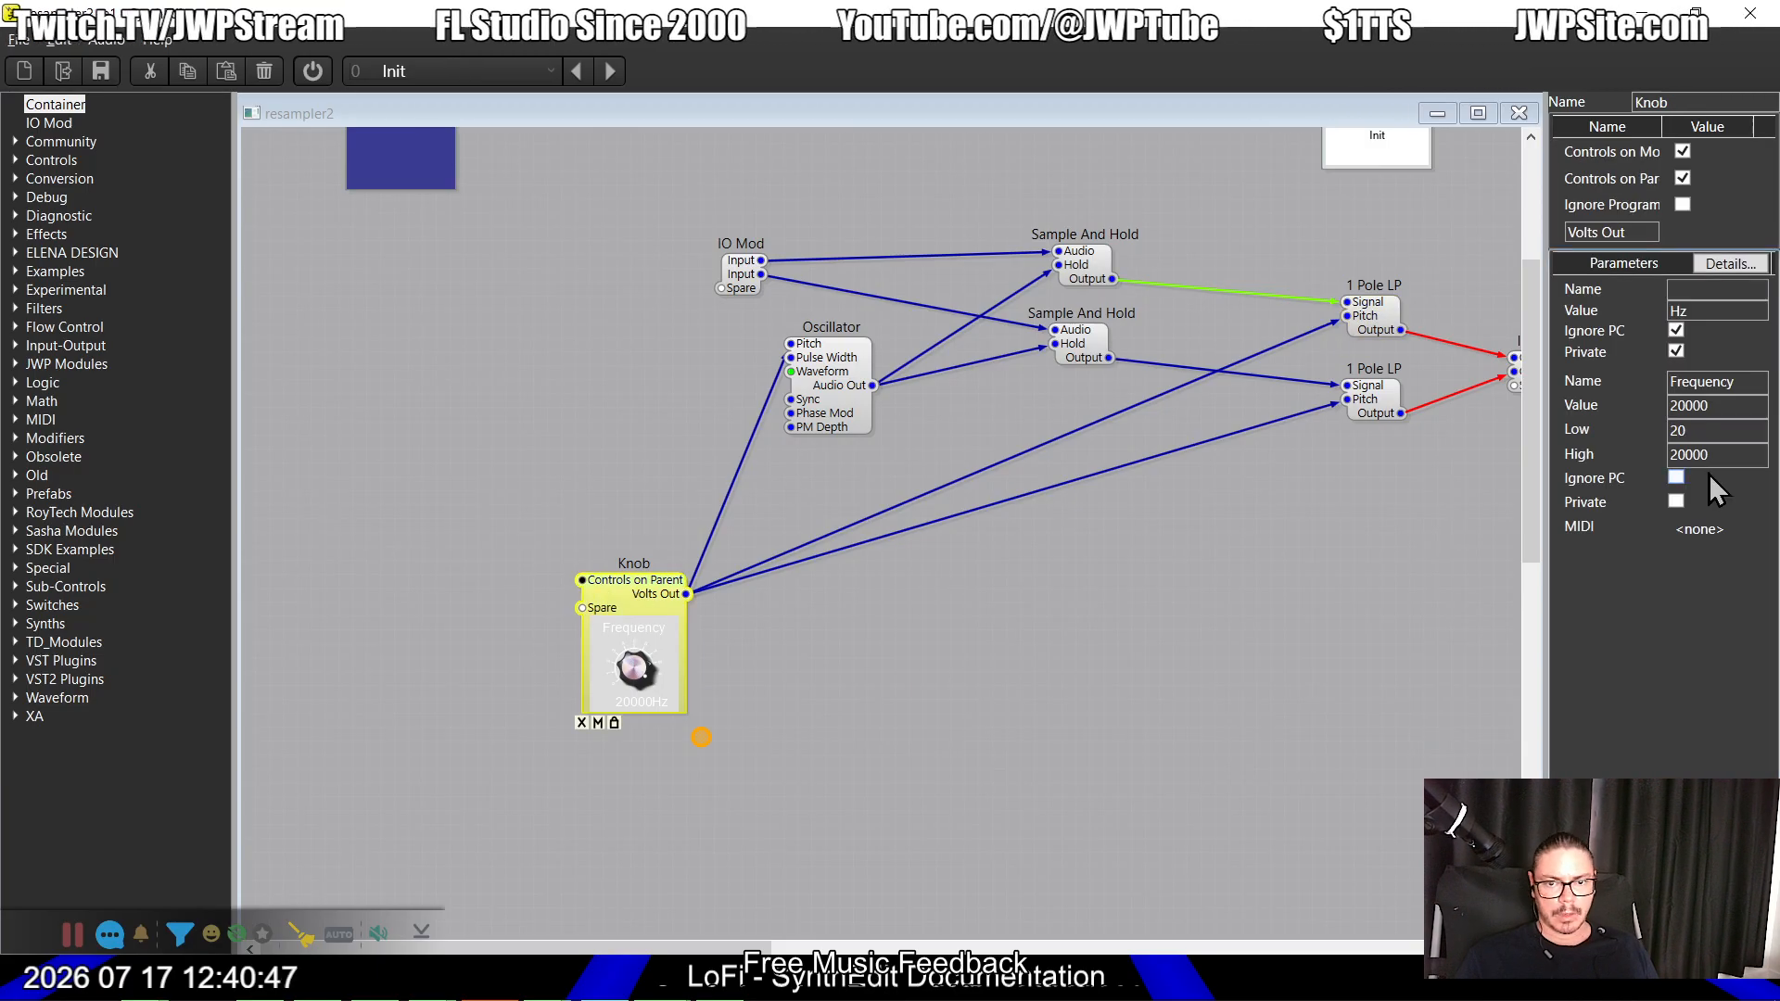
left_click(1726, 450)
key("BackSpace")
key("BackSpace")
key("BackSpace")
key("BackSpace")
key("BackSpace")
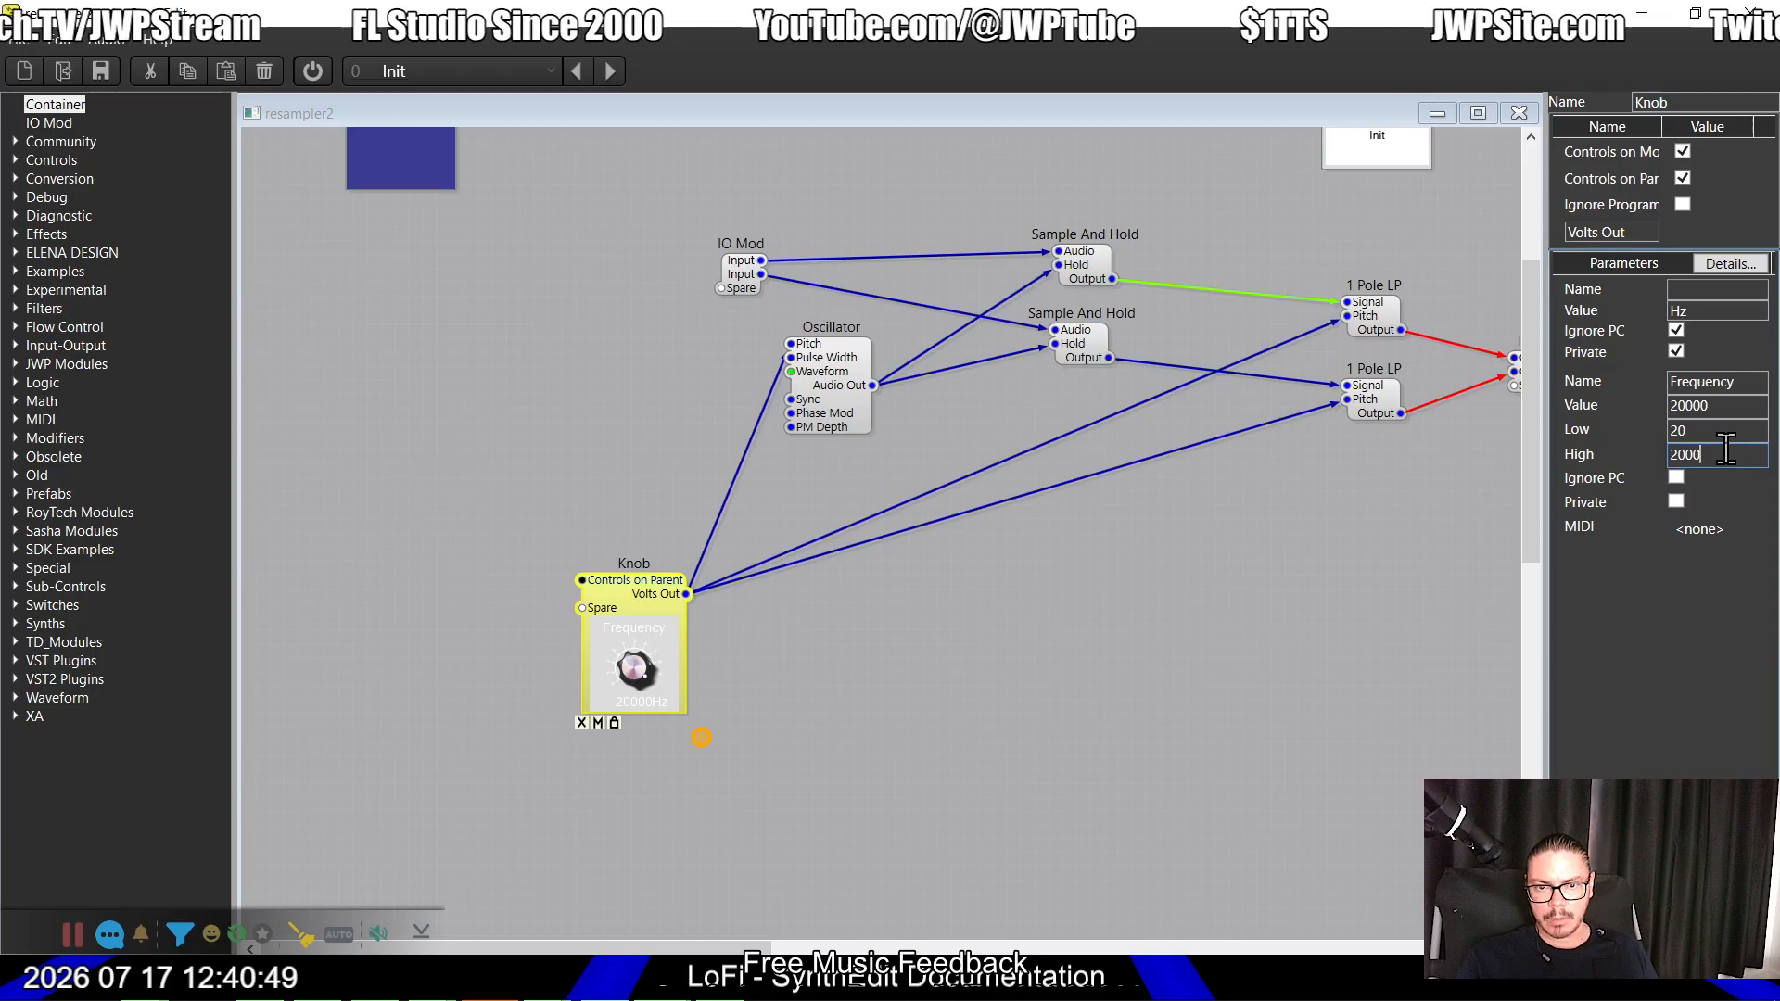
type("19000")
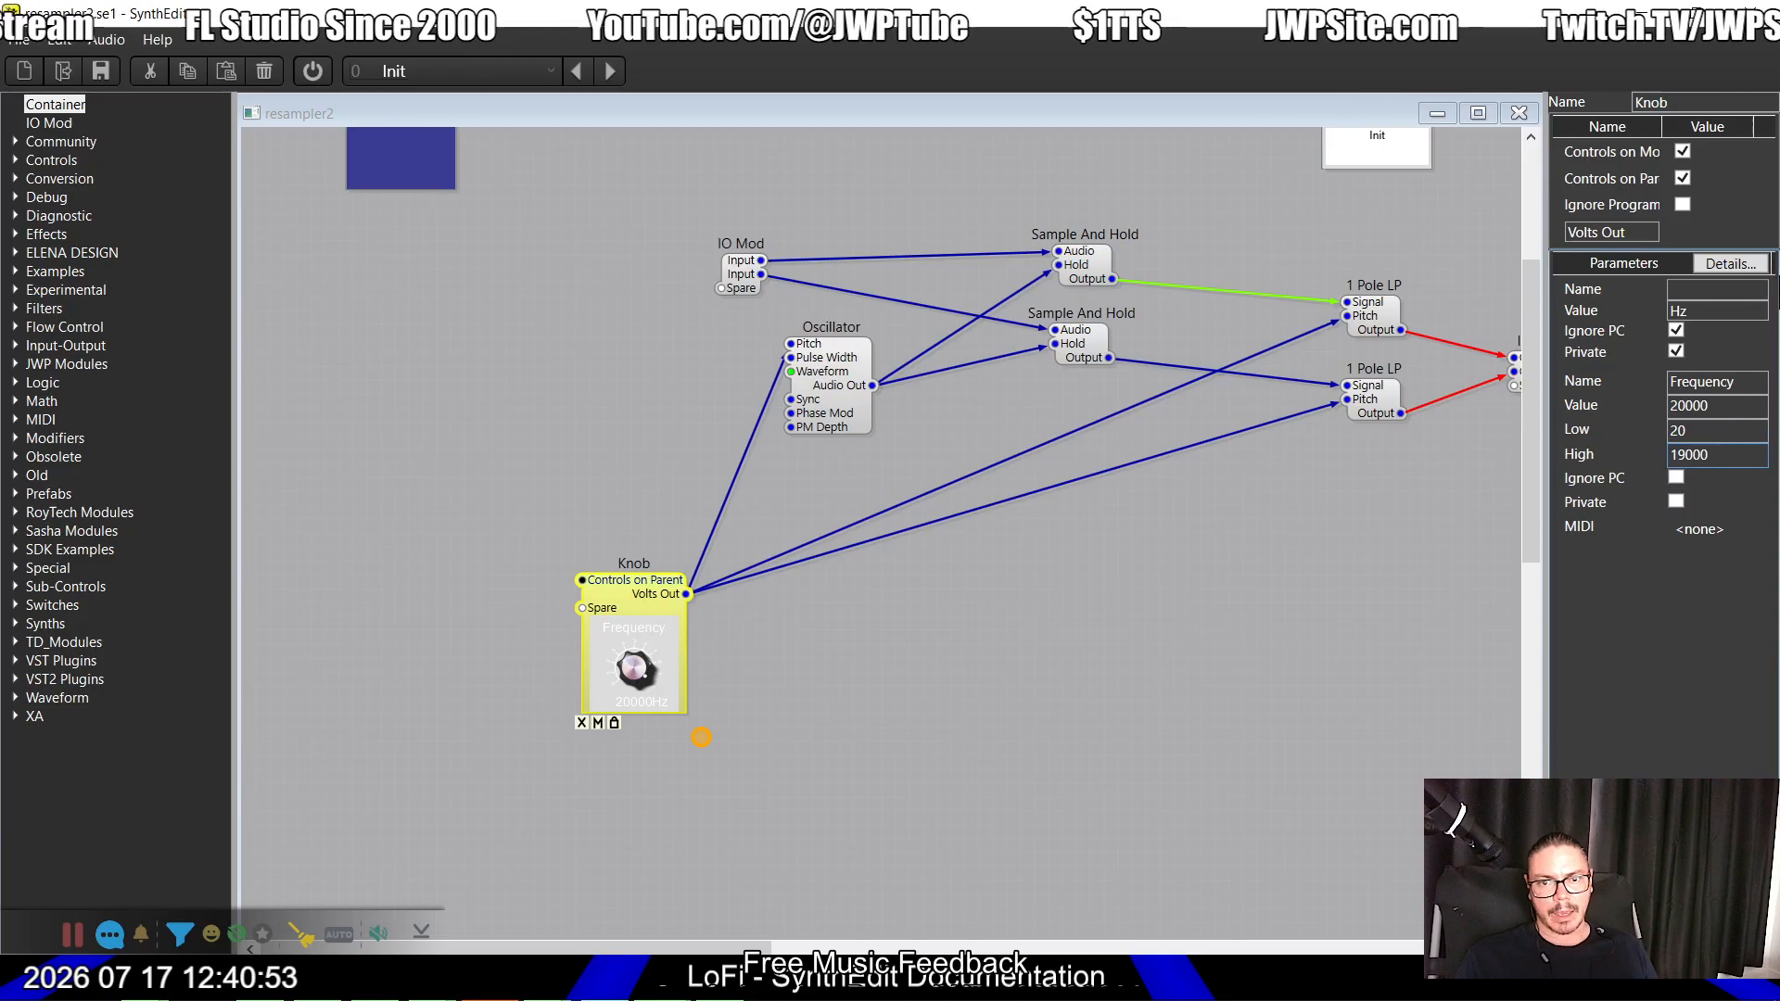
Step: Apply the new limit and turn the Knob's Frequency up to 19000 Hz
left_click(635, 668)
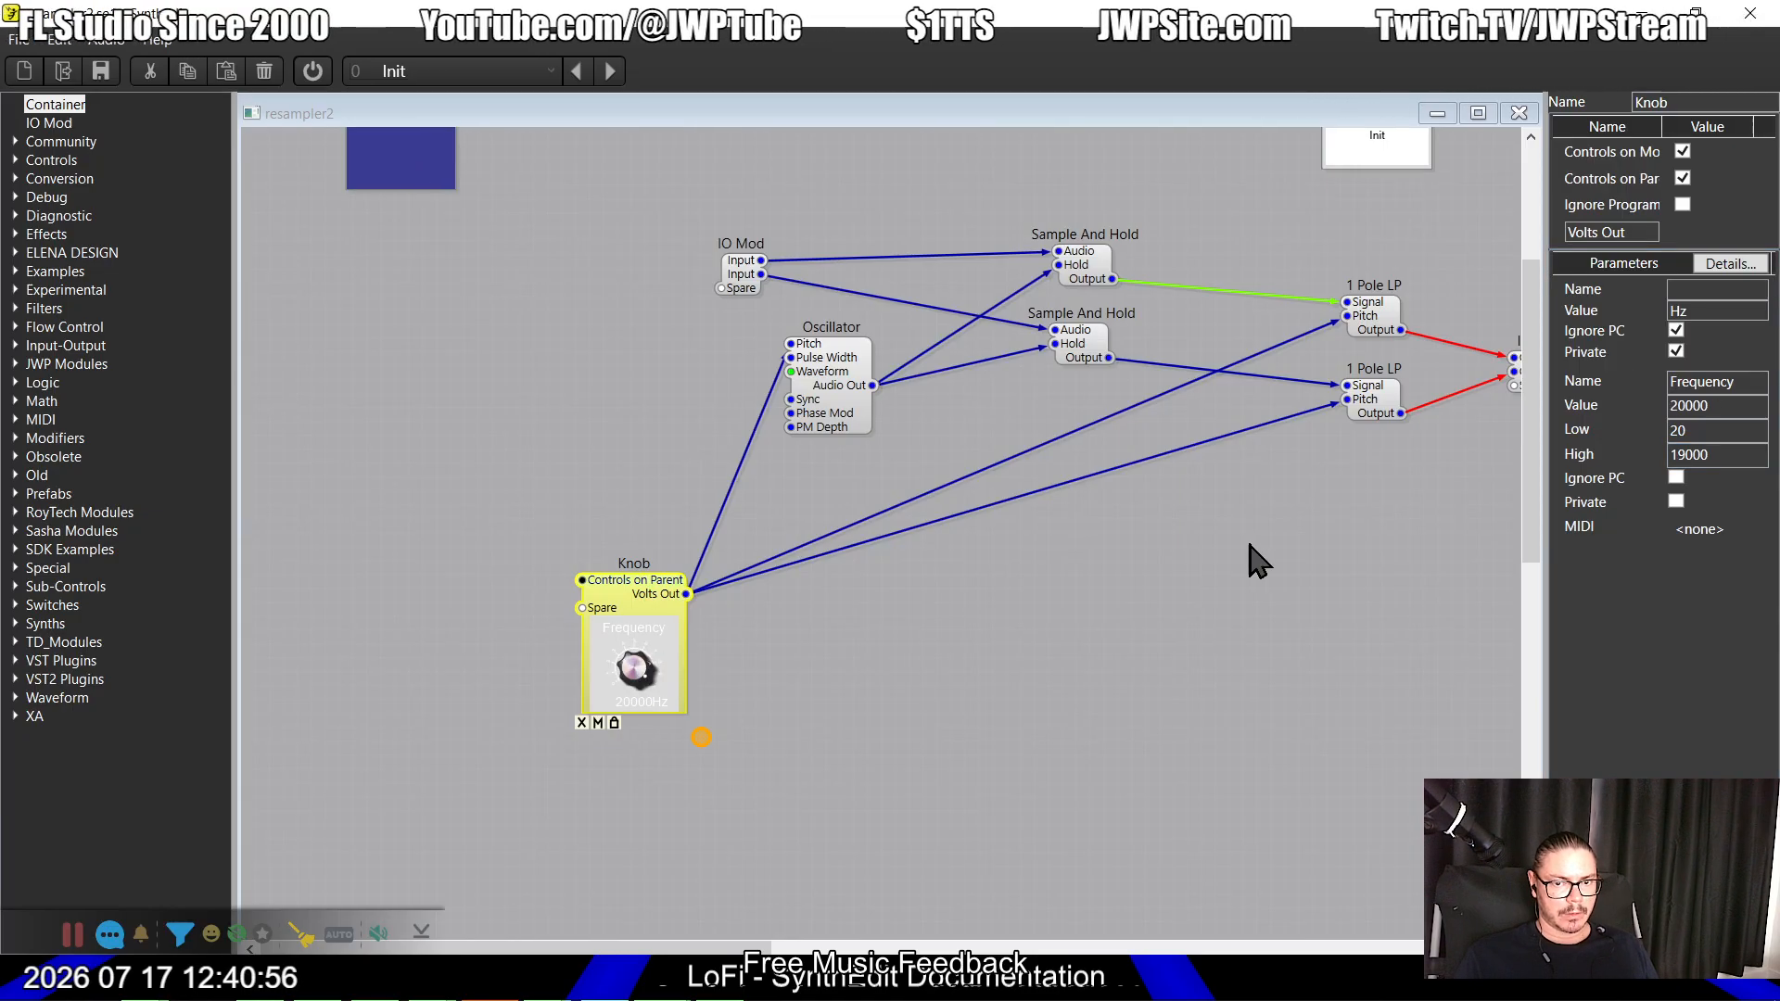
left_click(1738, 457)
key("Tab")
left_click(729, 619)
left_click(641, 669)
left_click_drag(638, 682, 637, 666)
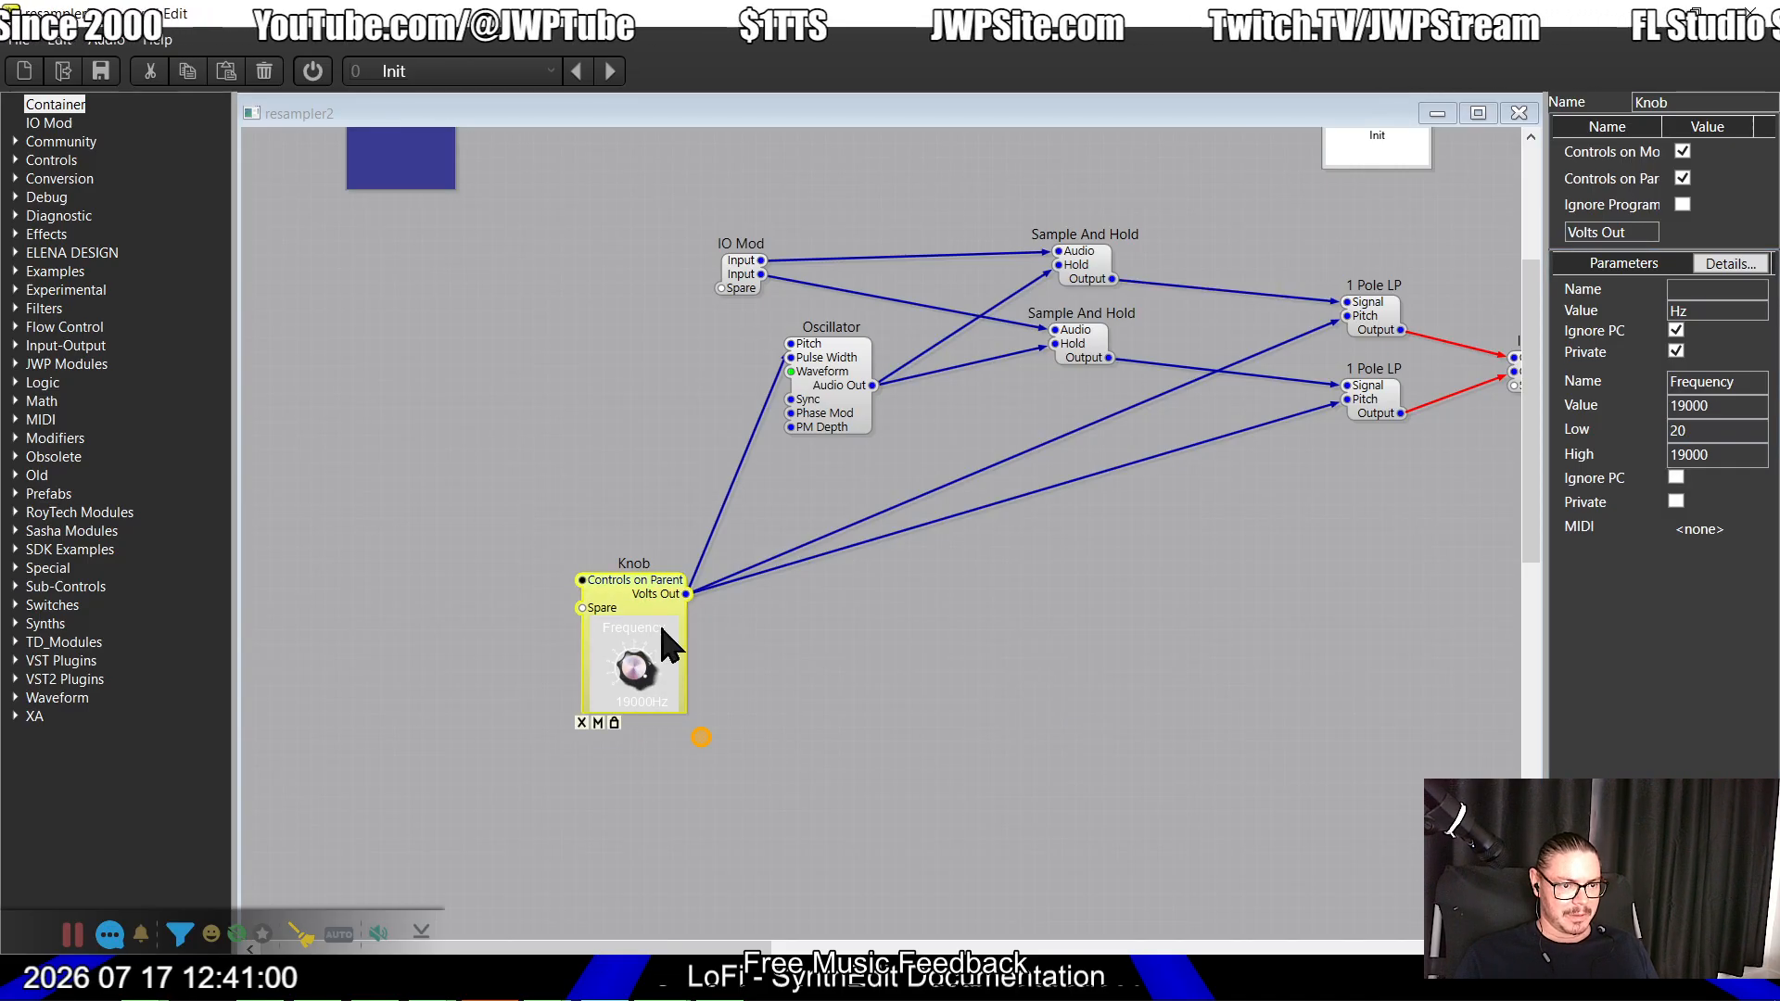
Step: Export the resampler2 patch as a VST plugin again, replacing the previous build
left_click(20, 39)
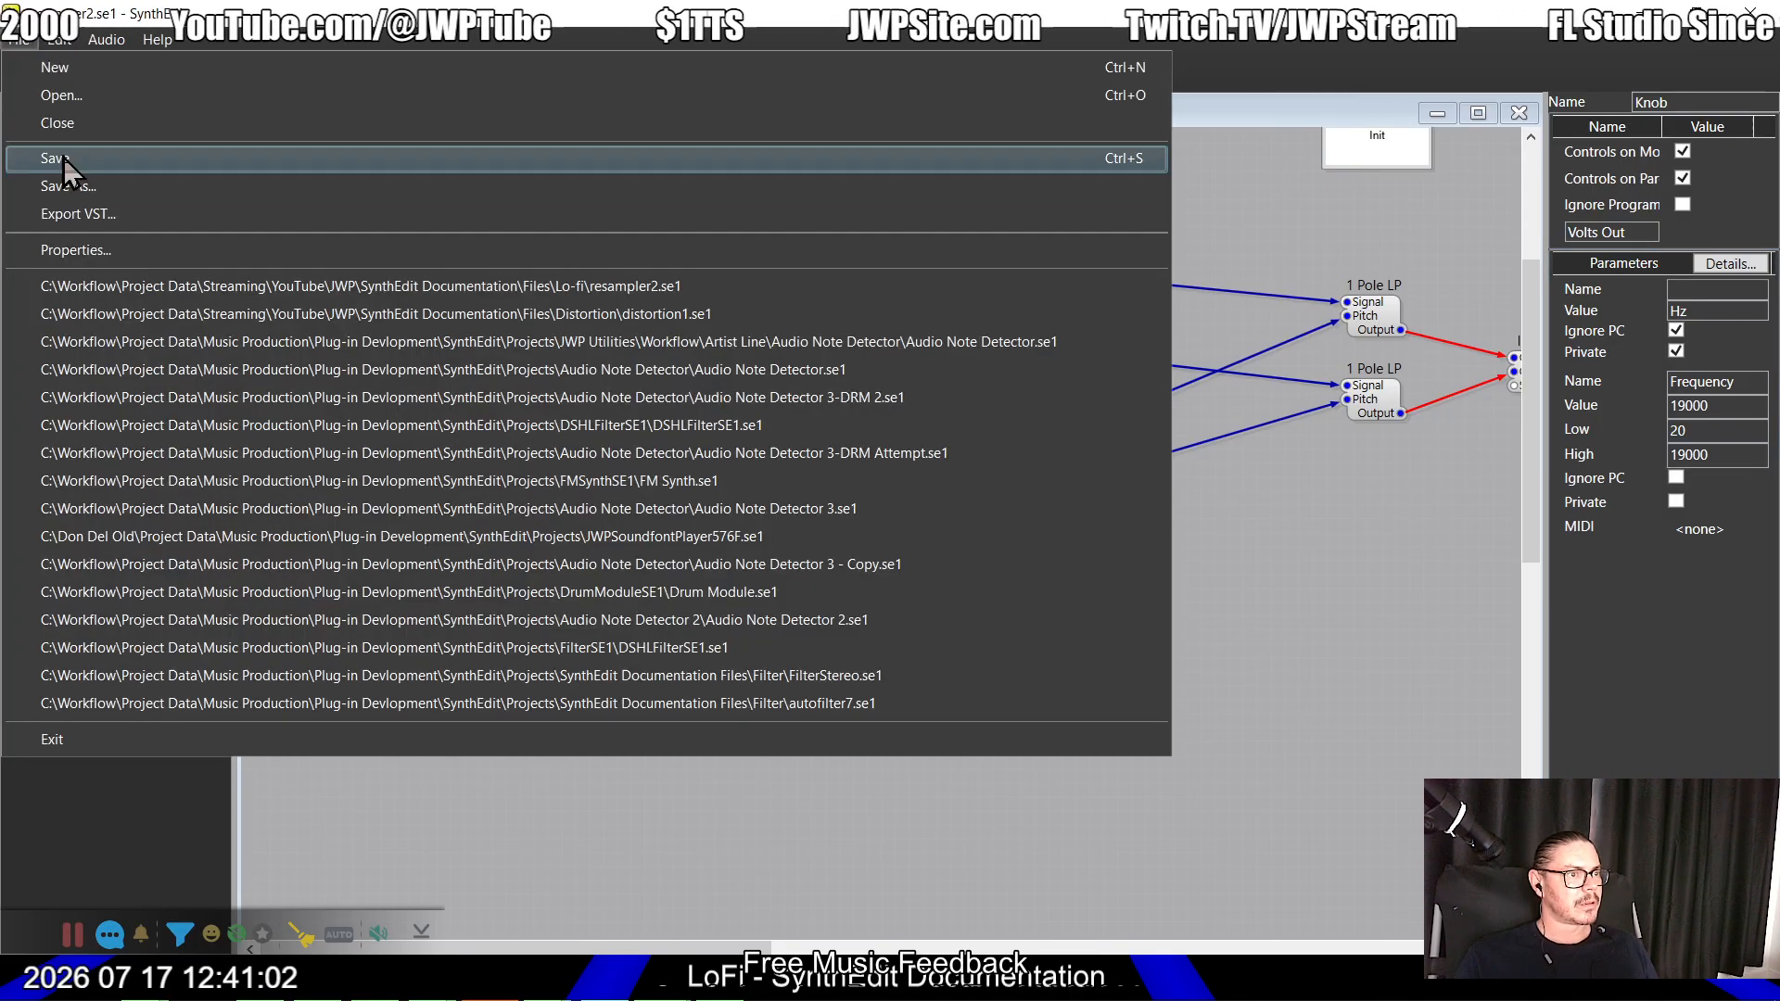
left_click(65, 208)
left_click(865, 776)
left_click(902, 577)
Step: Switch to FL Studio and load the re-exported resampler2 into the first effect slot of mixer track Insert 1
key("alt+Tab")
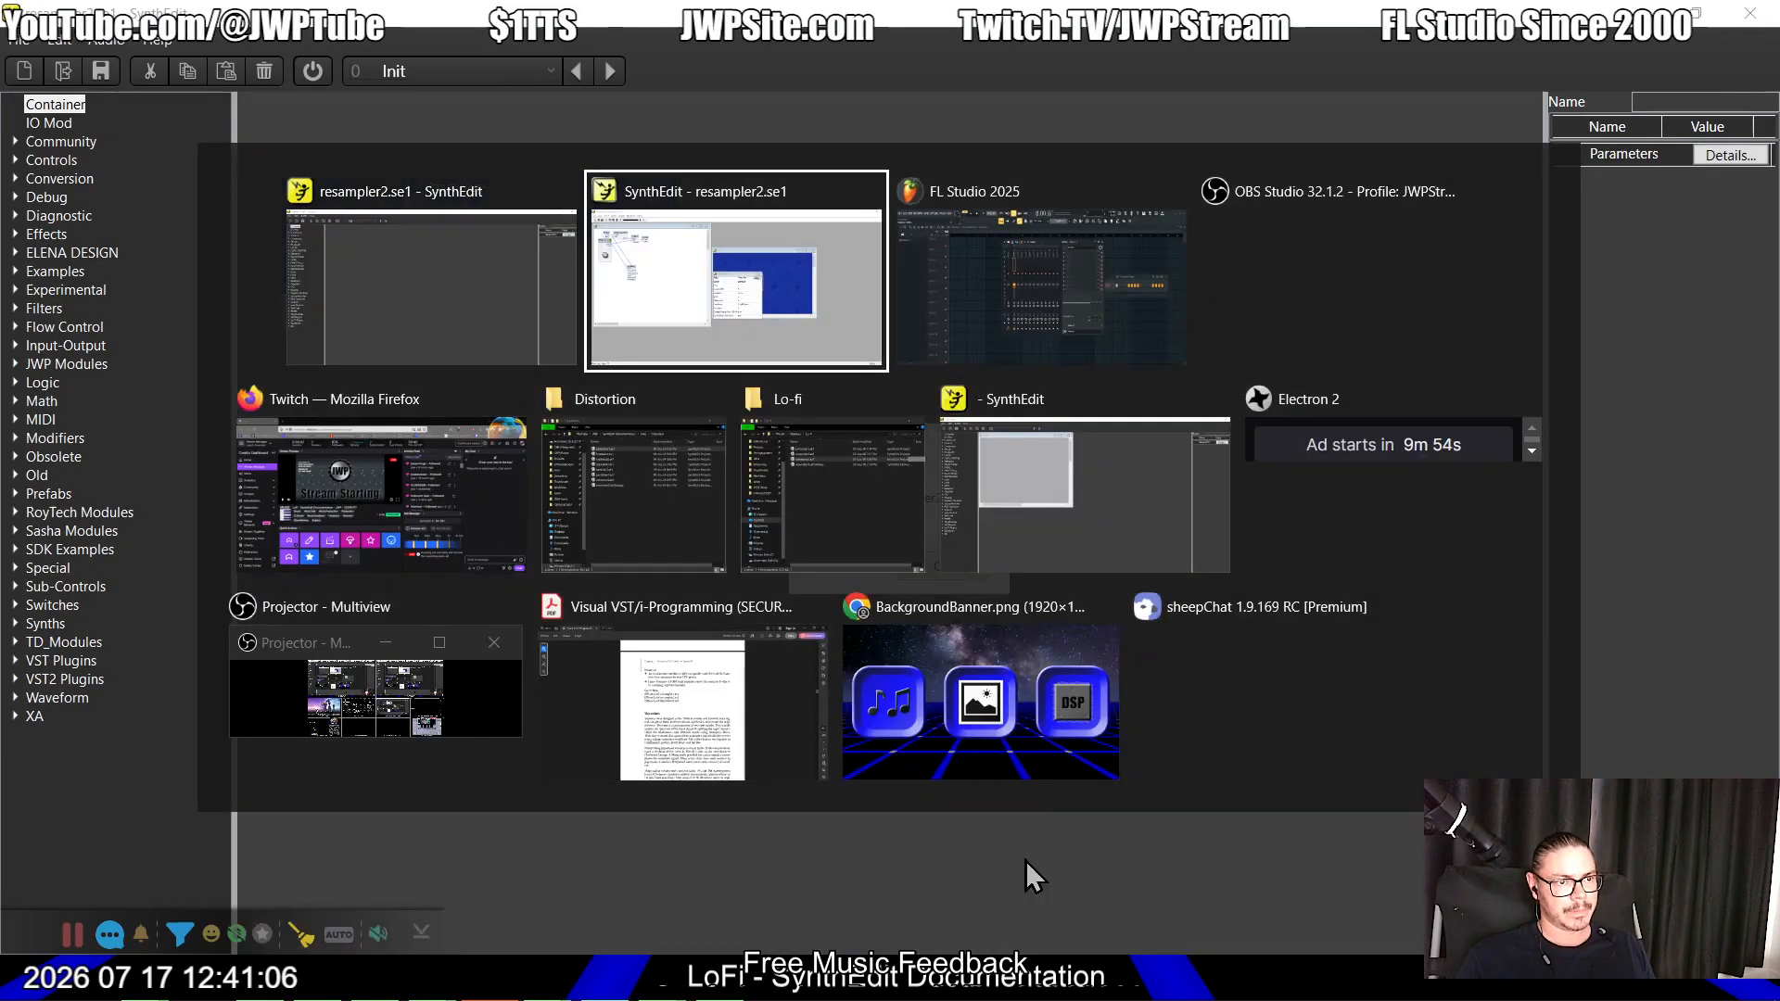
key("alt+Tab")
key("alt+Tab")
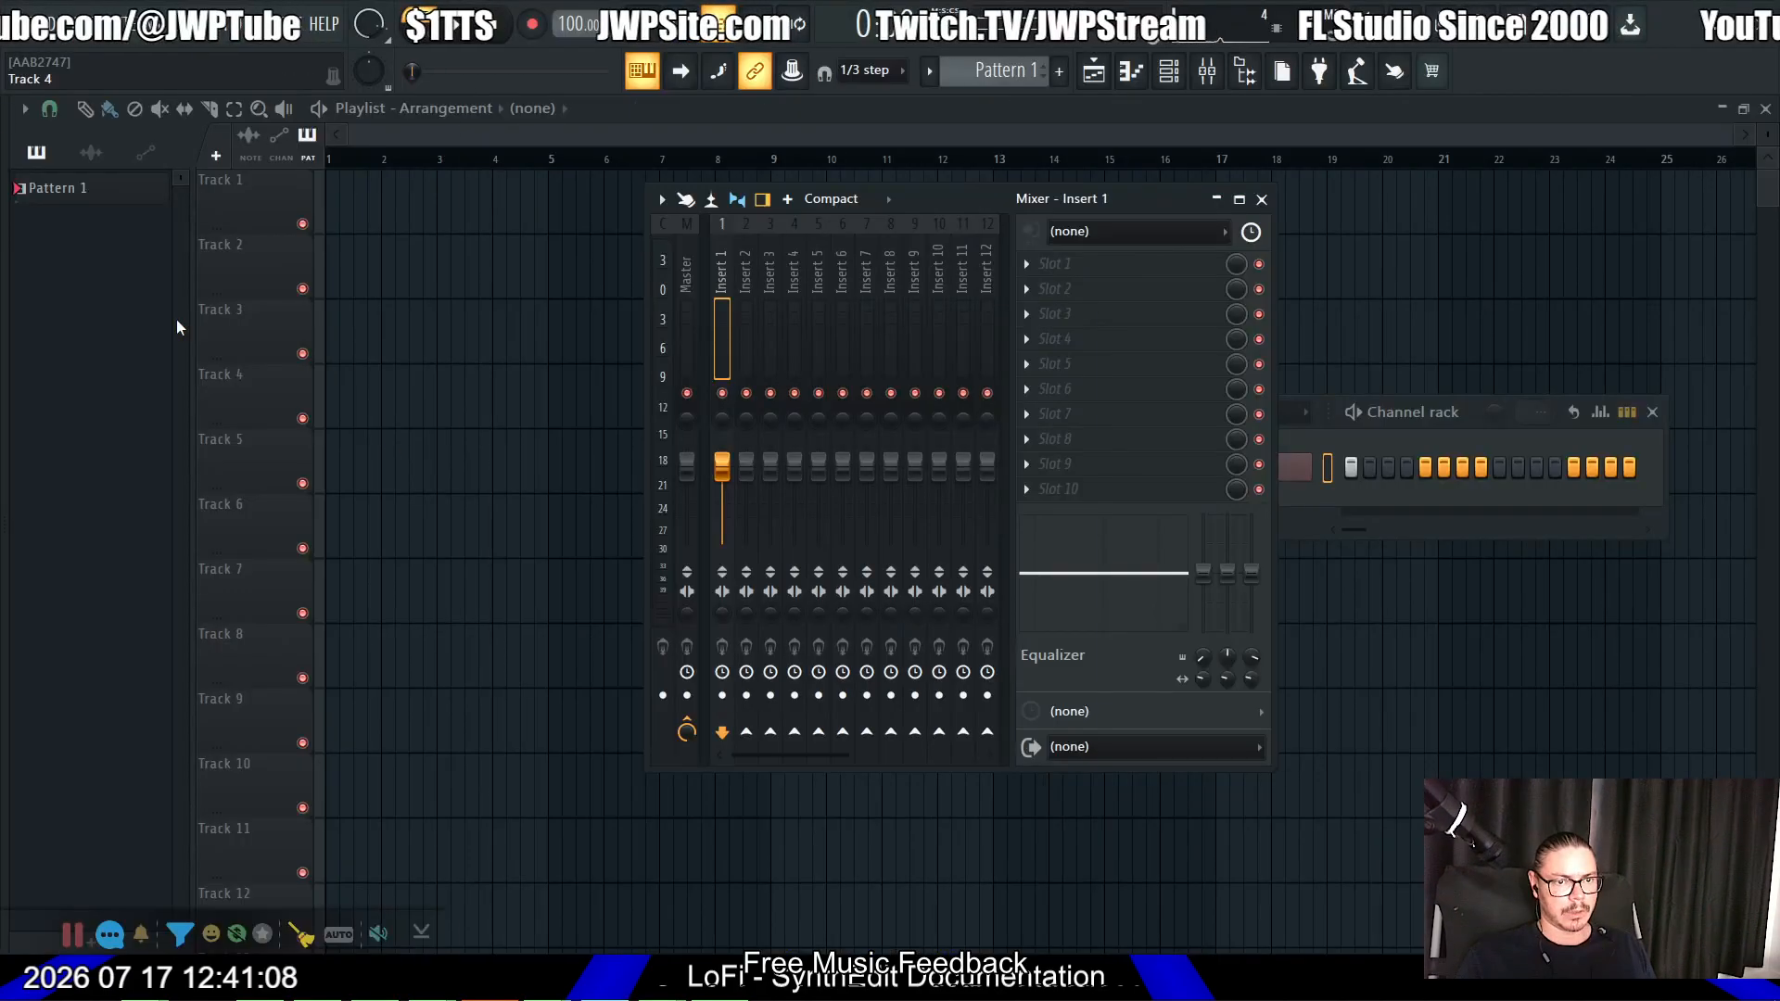
mouse_move(2, 390)
left_click_drag(117, 306, 1048, 264)
Step: Remove the stray Pattern 1 clip from Track 5 and close the playlist
left_click(567, 469)
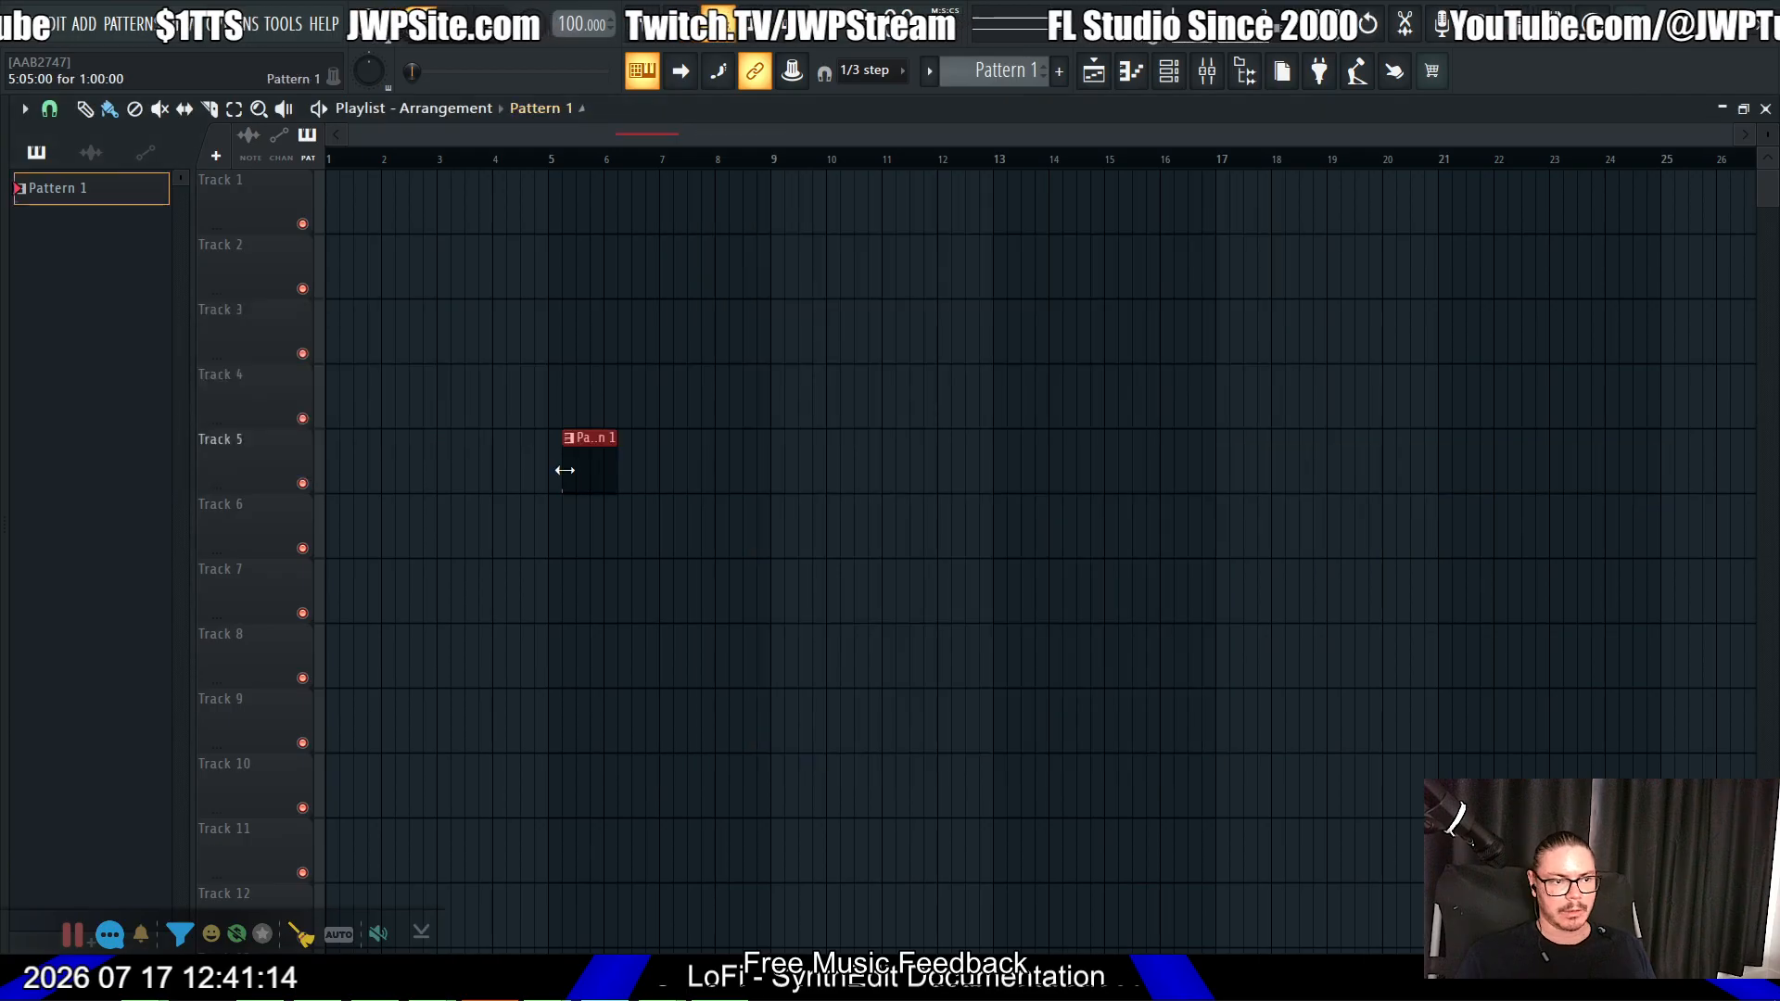
right_click(604, 469)
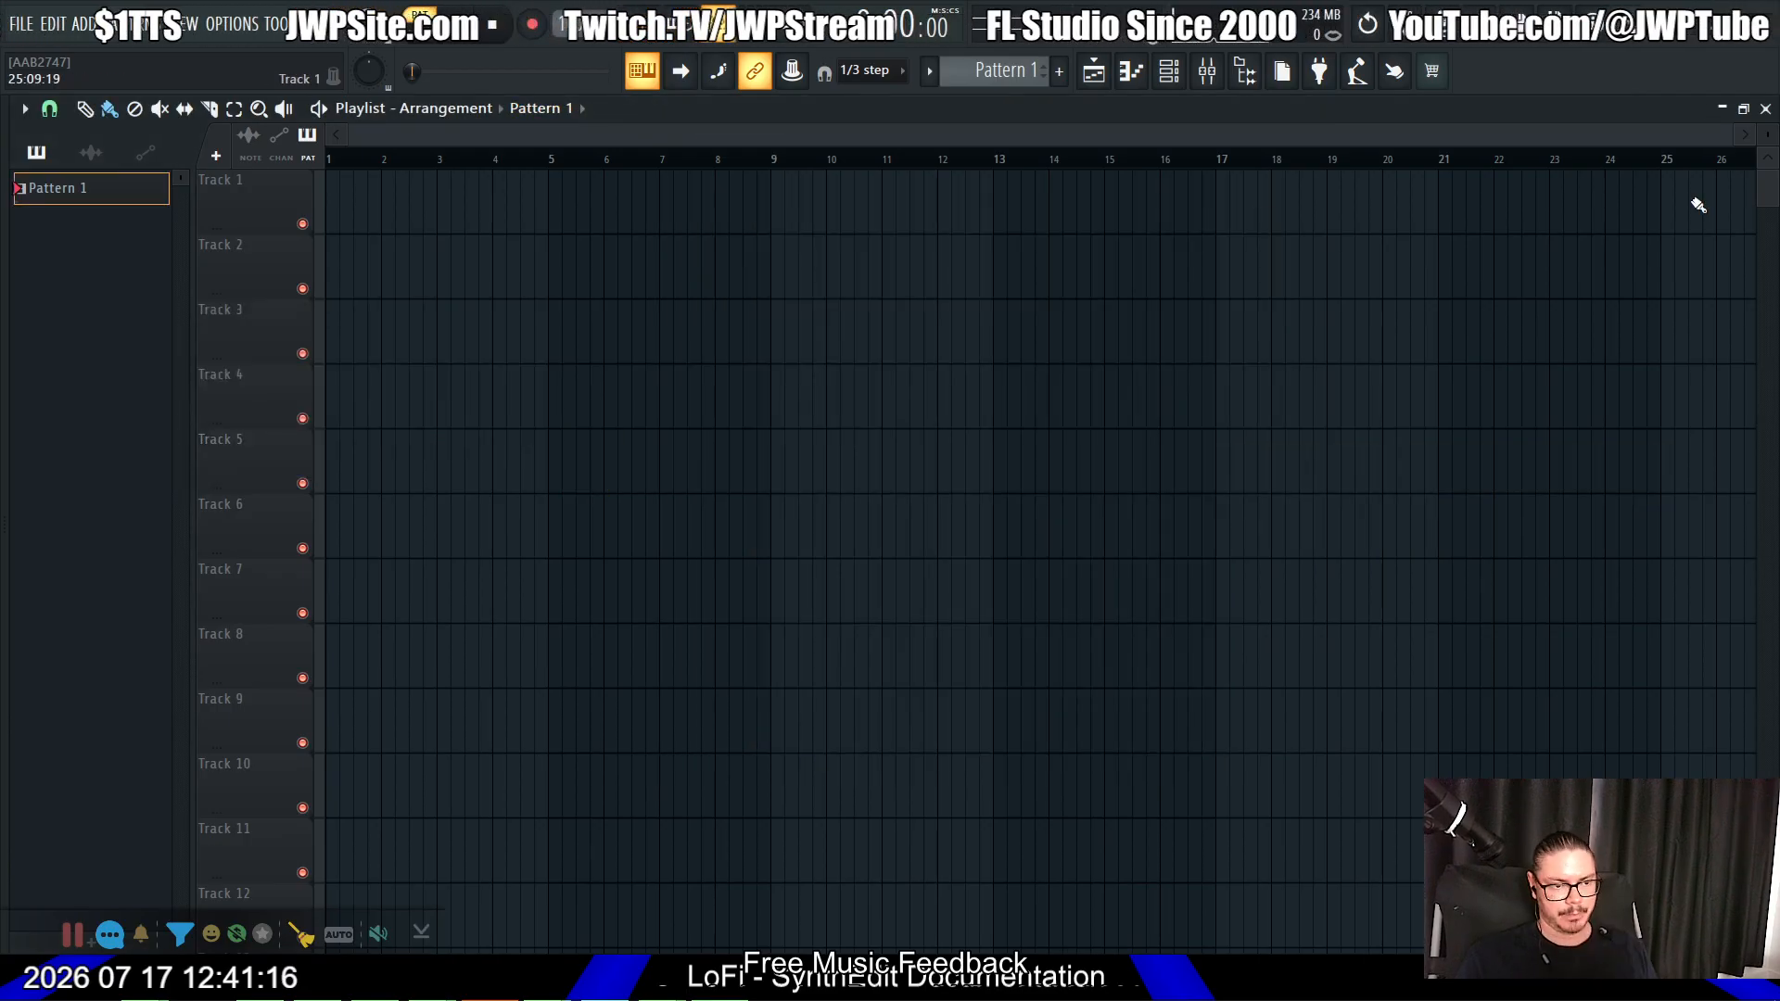
left_click(1766, 109)
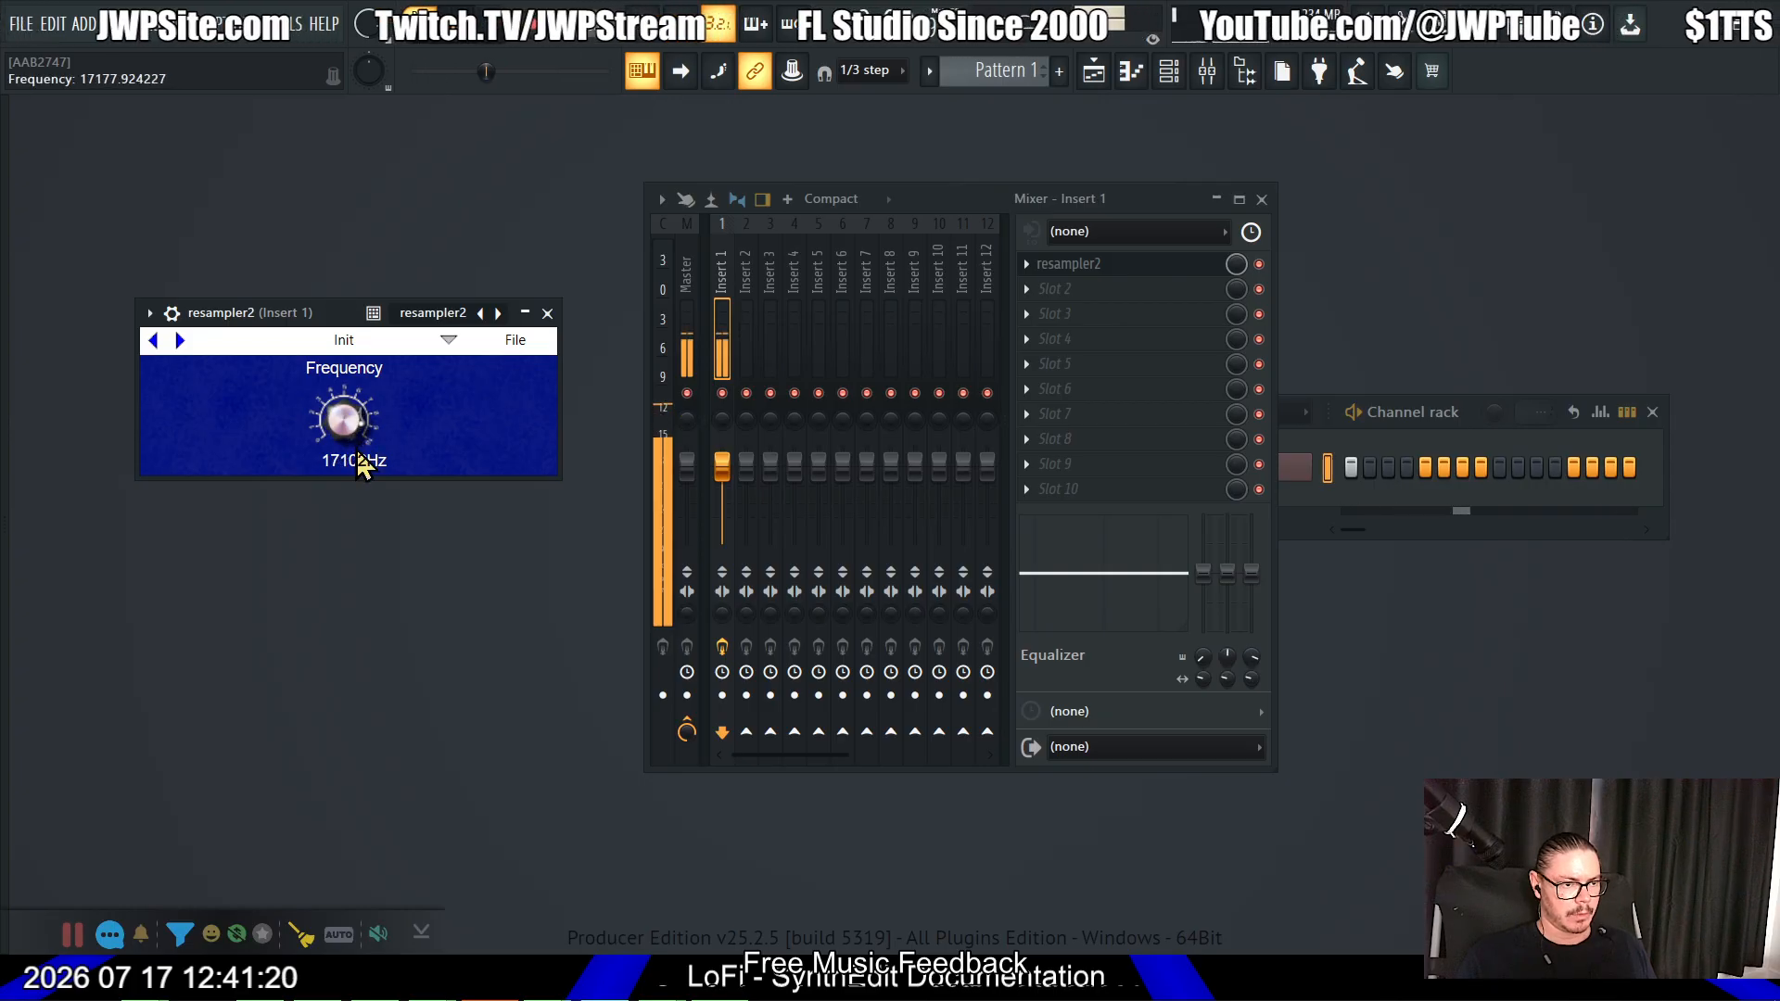
Step: Lower resampler2's Frequency to 1538 Hz while the pattern plays, and stop playback
left_click_drag(358, 464, 391, 638)
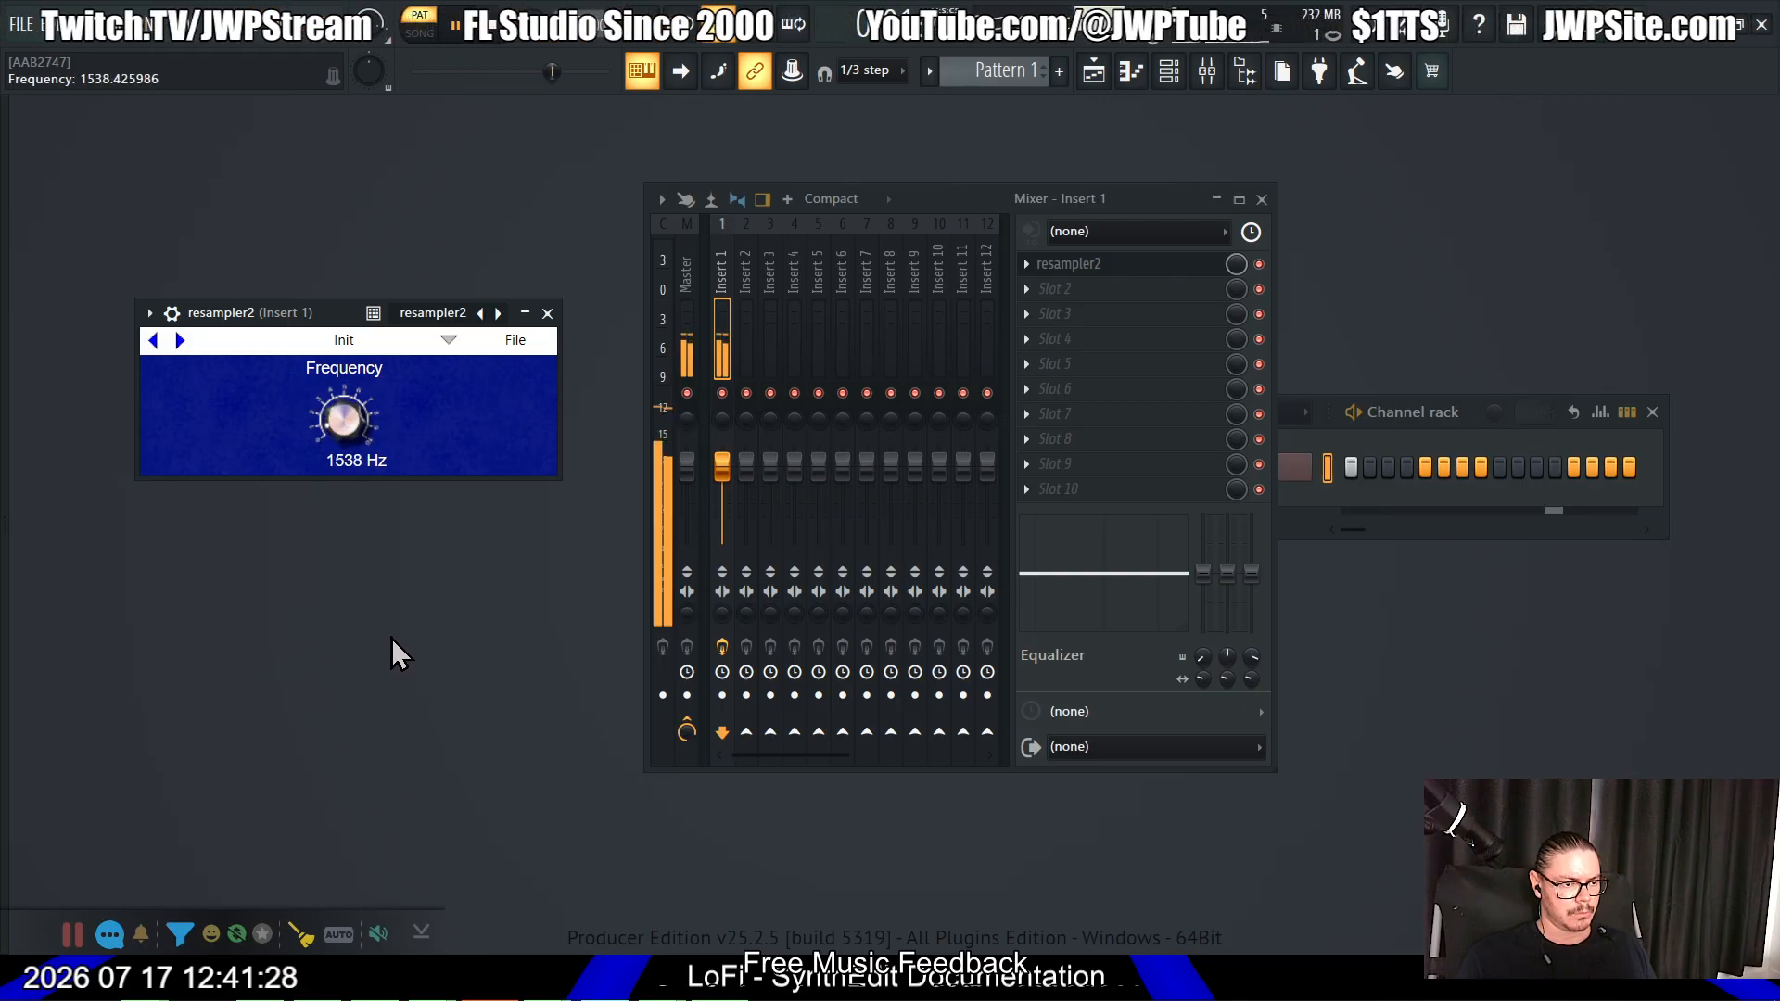
left_click(503, 28)
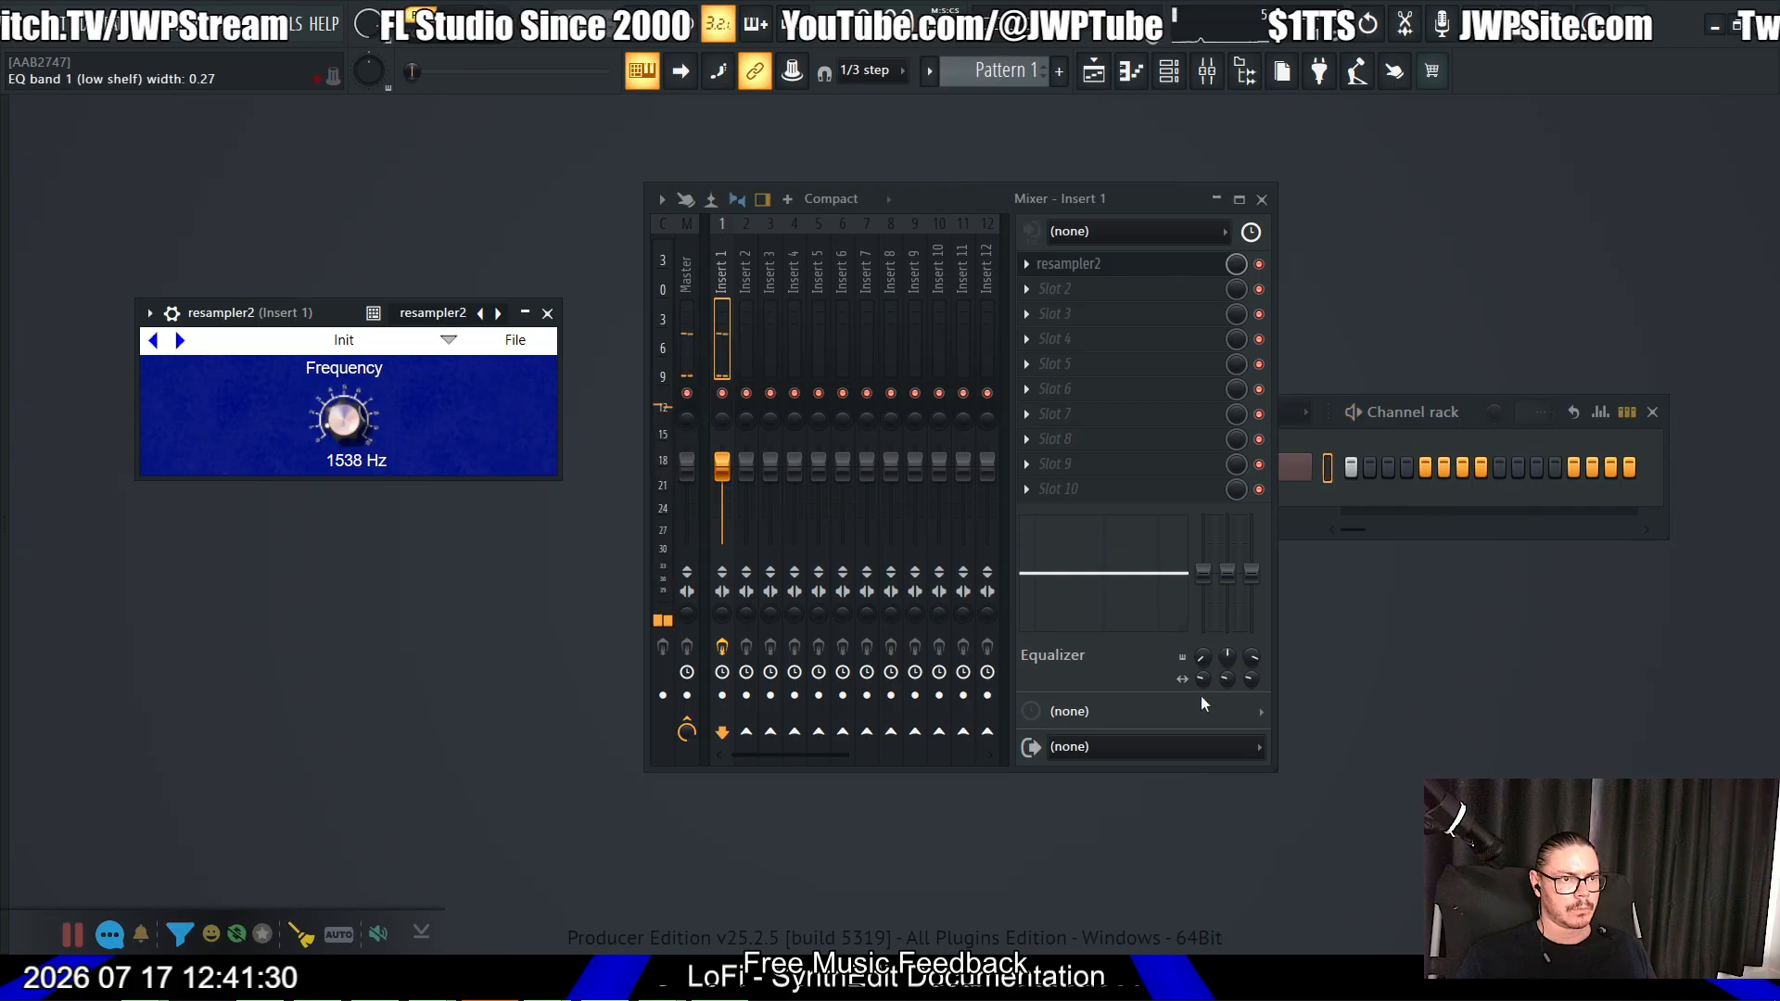
Step: Switch off the first step of the Toxic Biohazard channel and set the instrument's root note to C6
left_click(1359, 469)
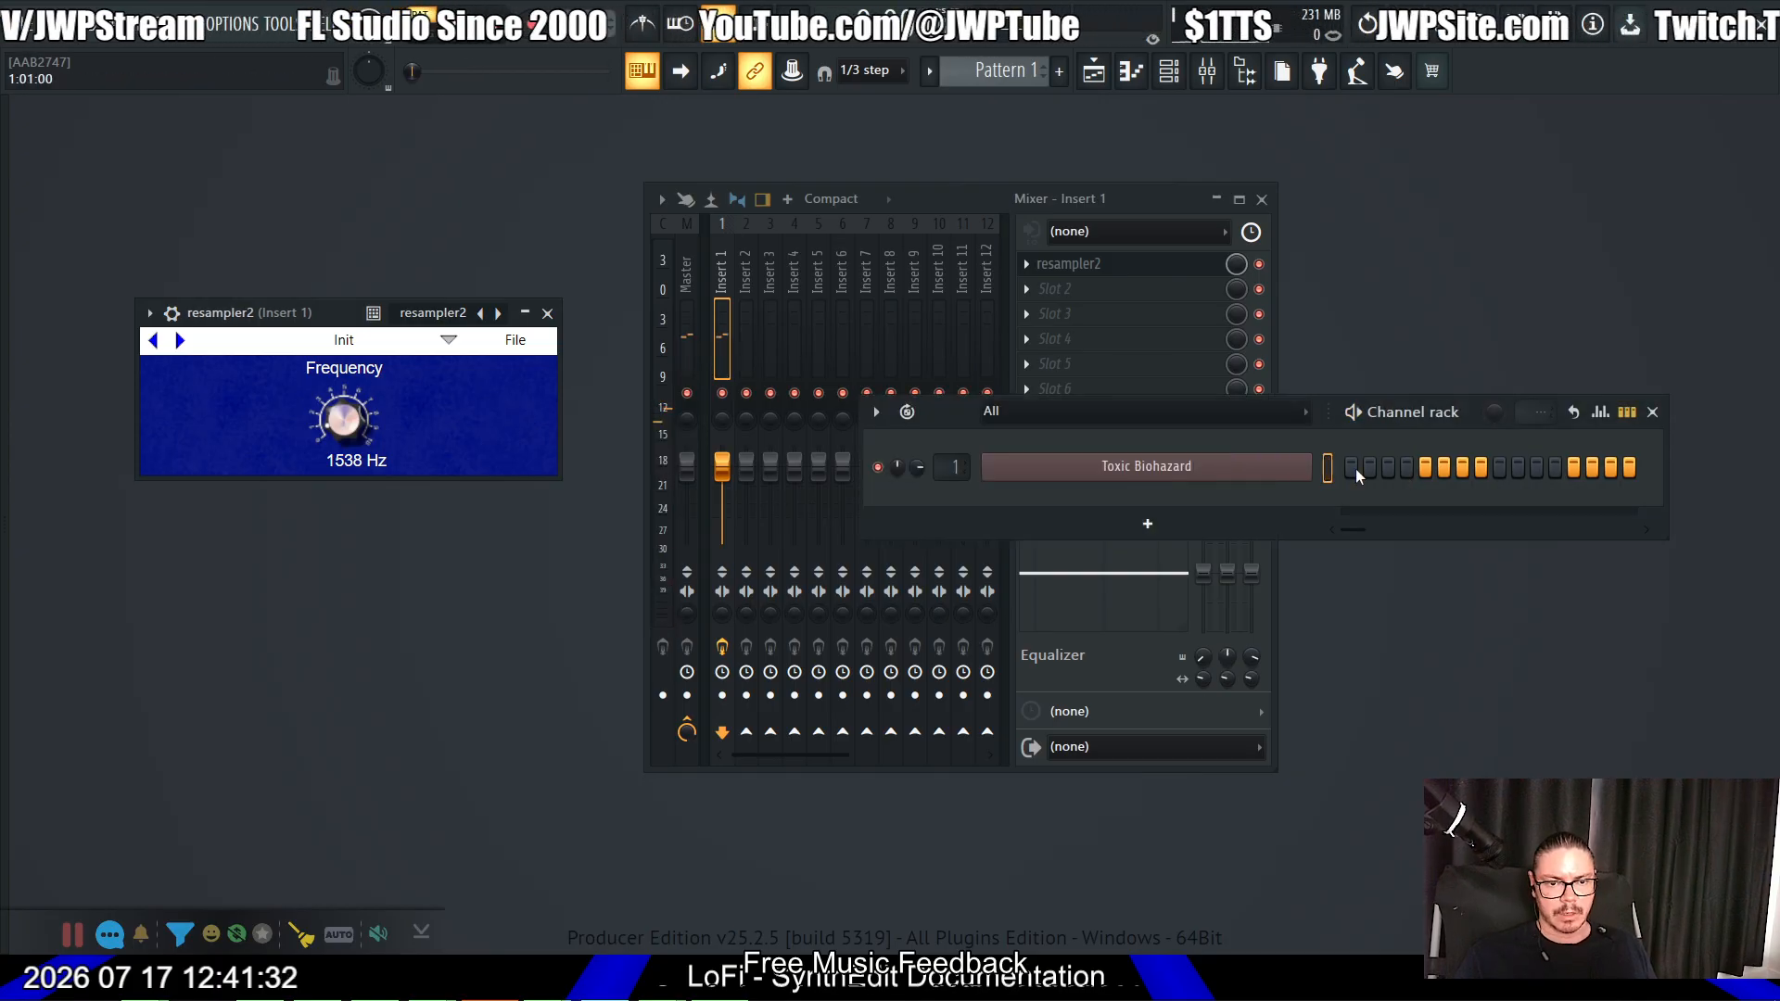
left_click(1221, 474)
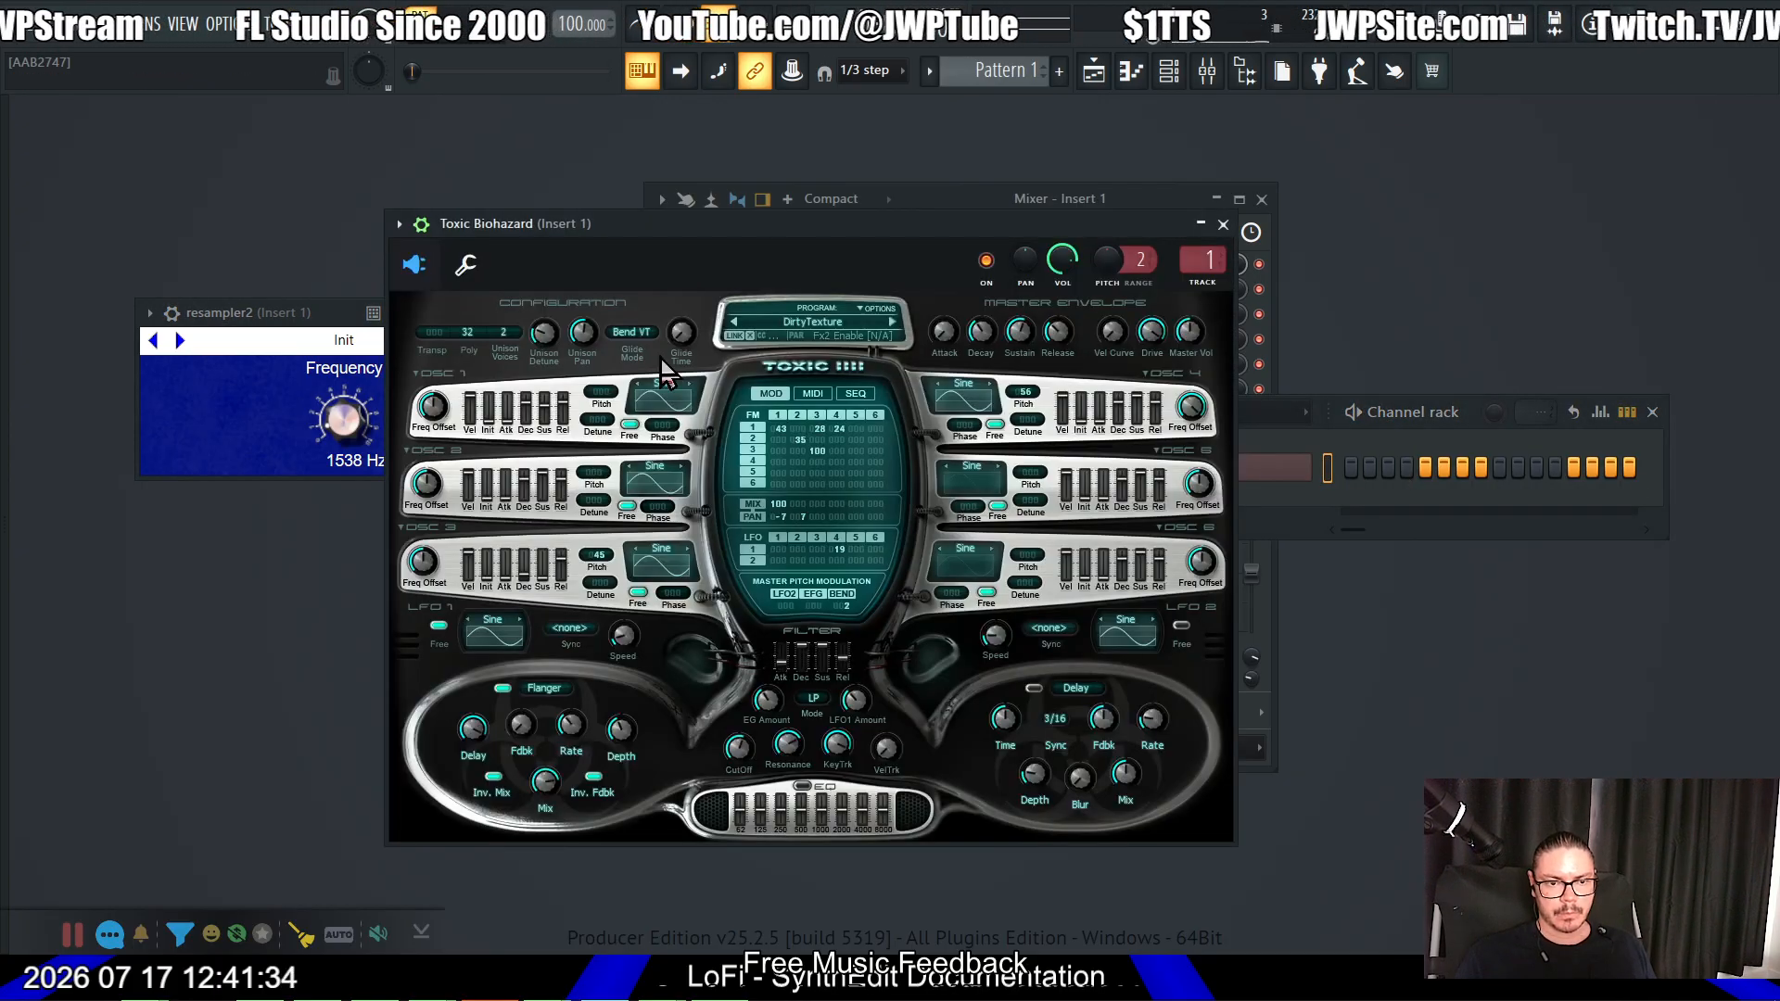
left_click(471, 258)
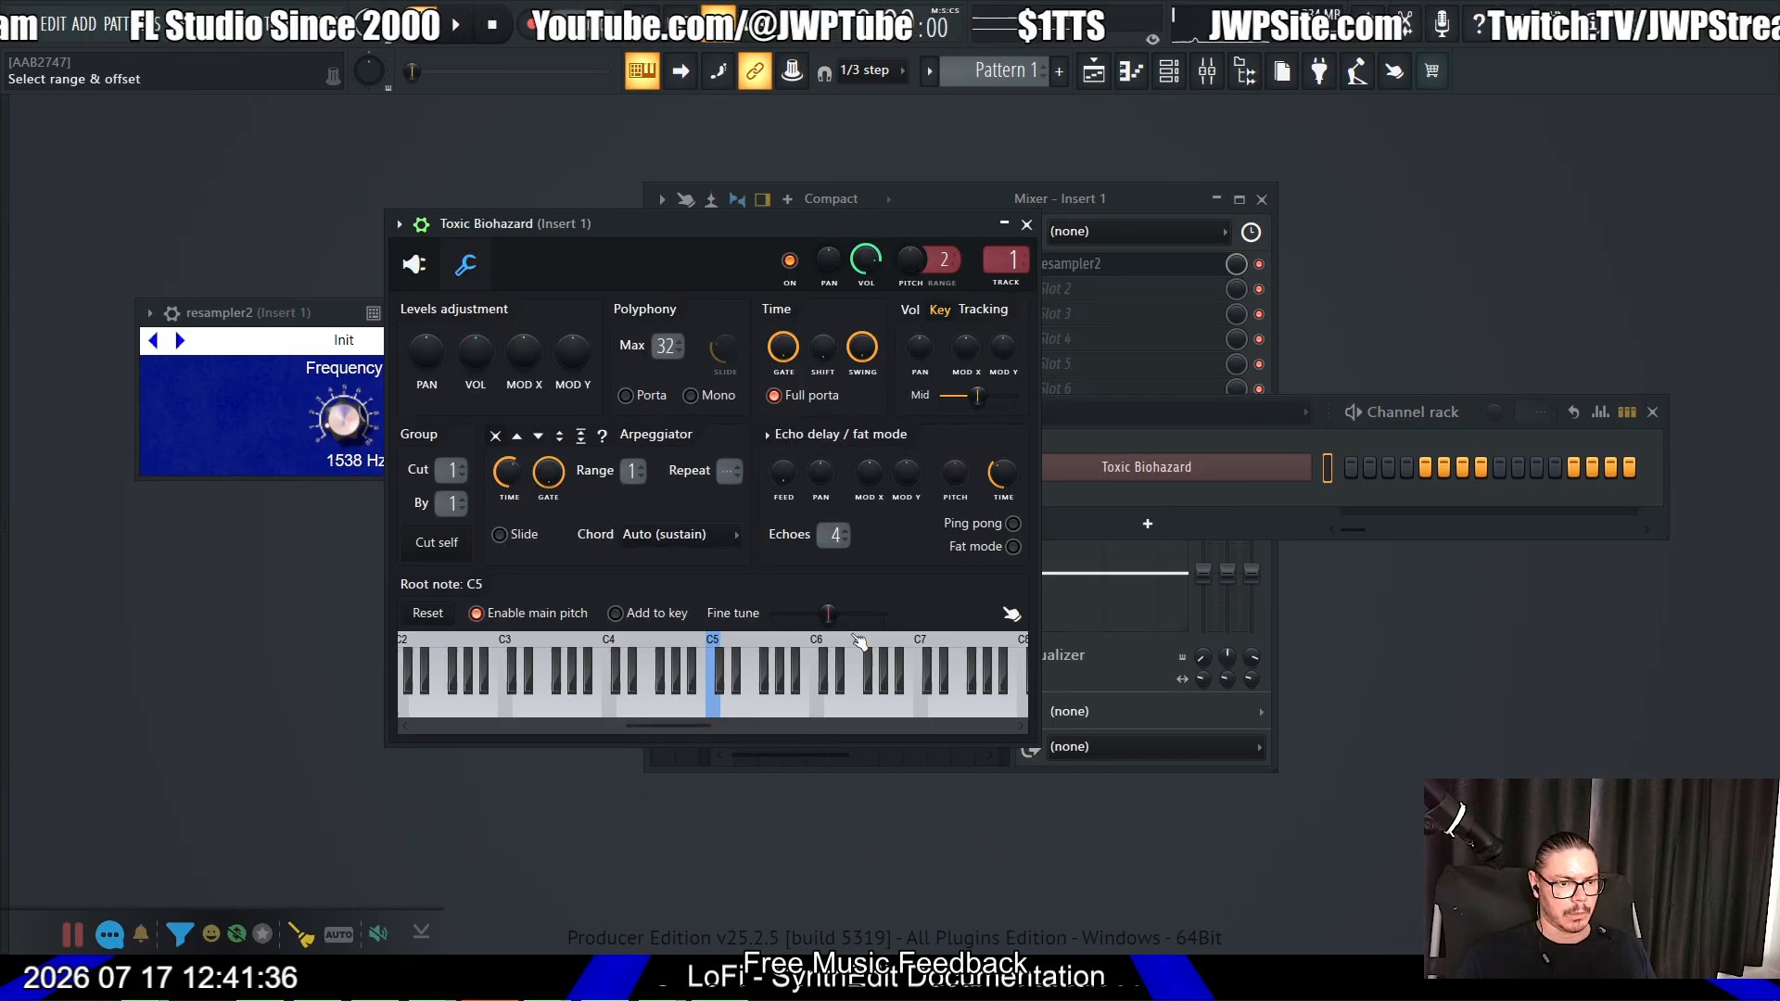
right_click(818, 649)
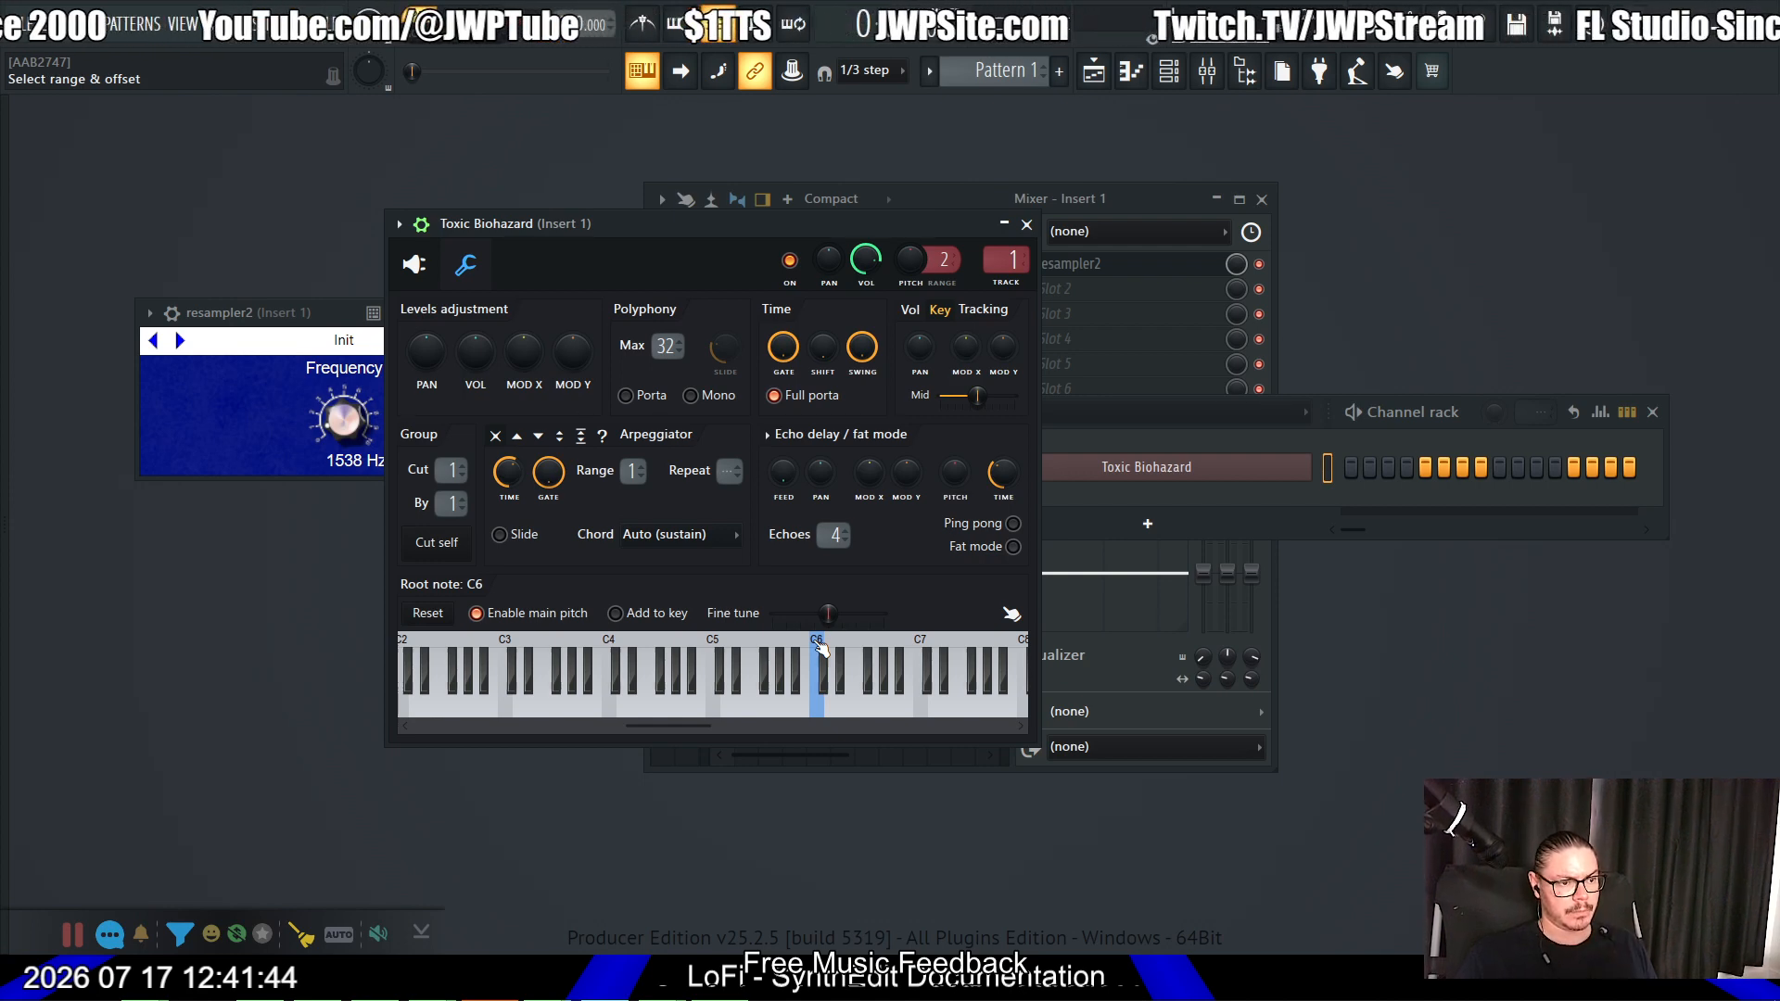
Step: Switch to the resampler2 patch in SynthEdit and examine the upper Sample And Hold module
key("alt+Tab")
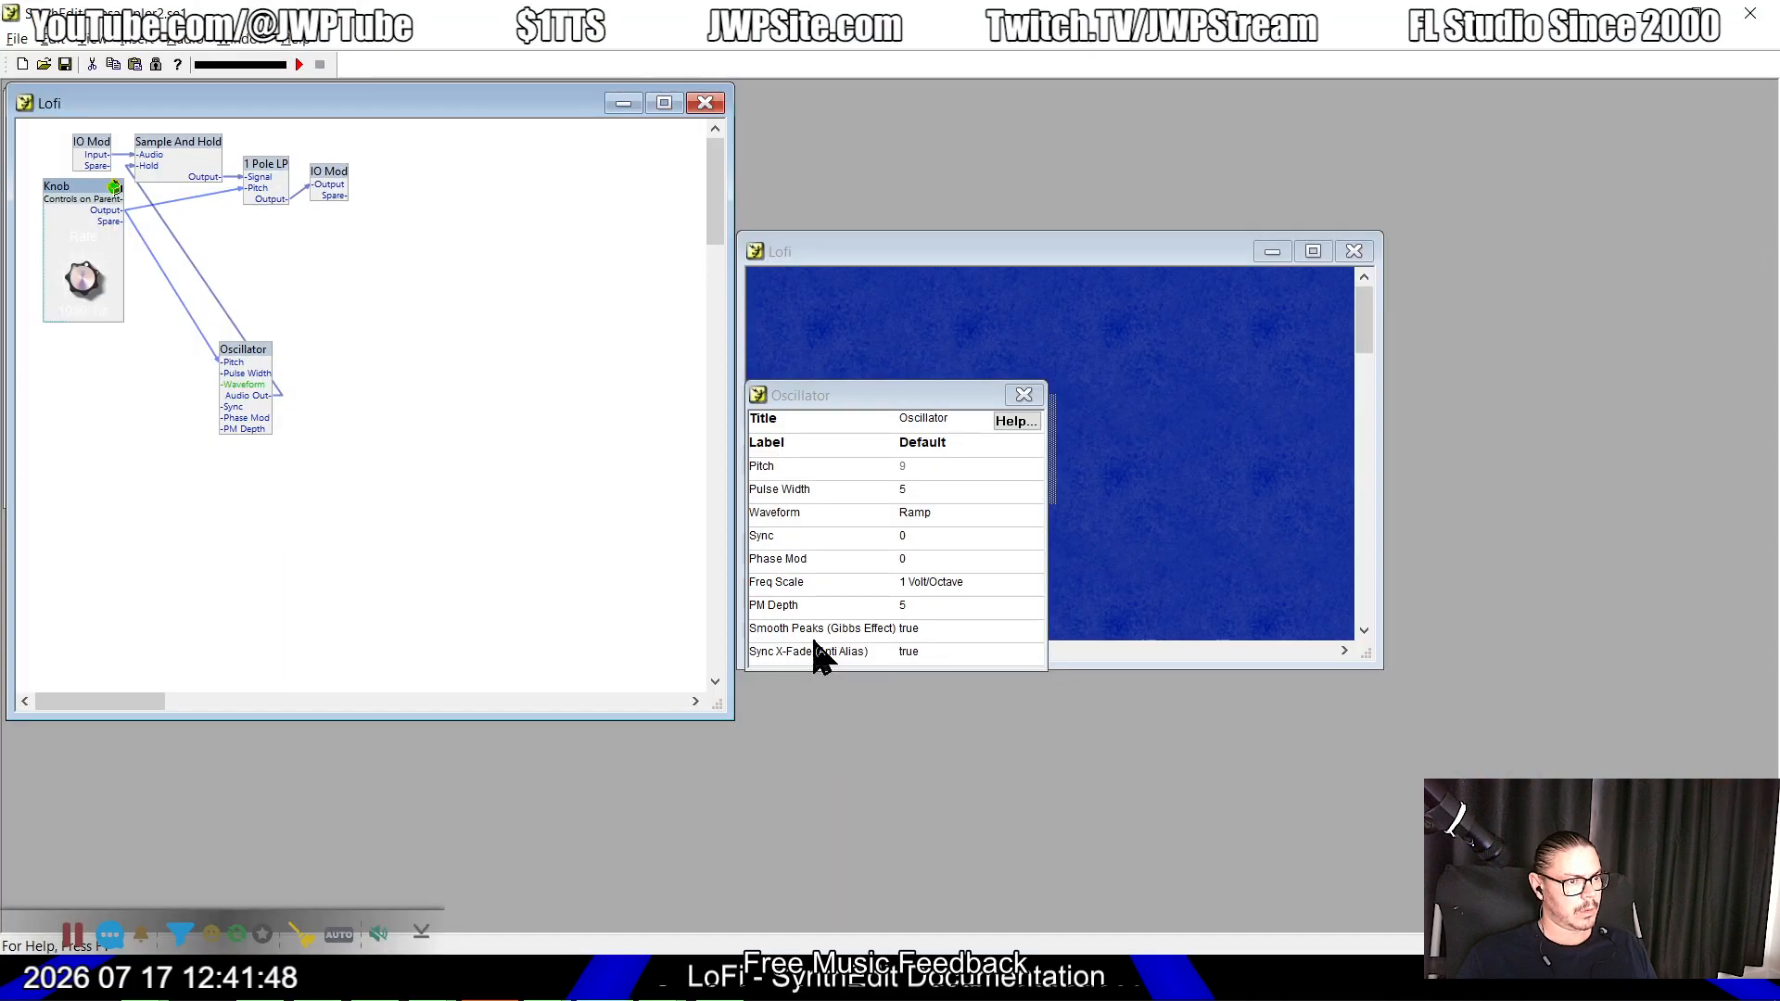
key("alt+Tab")
key("Tab")
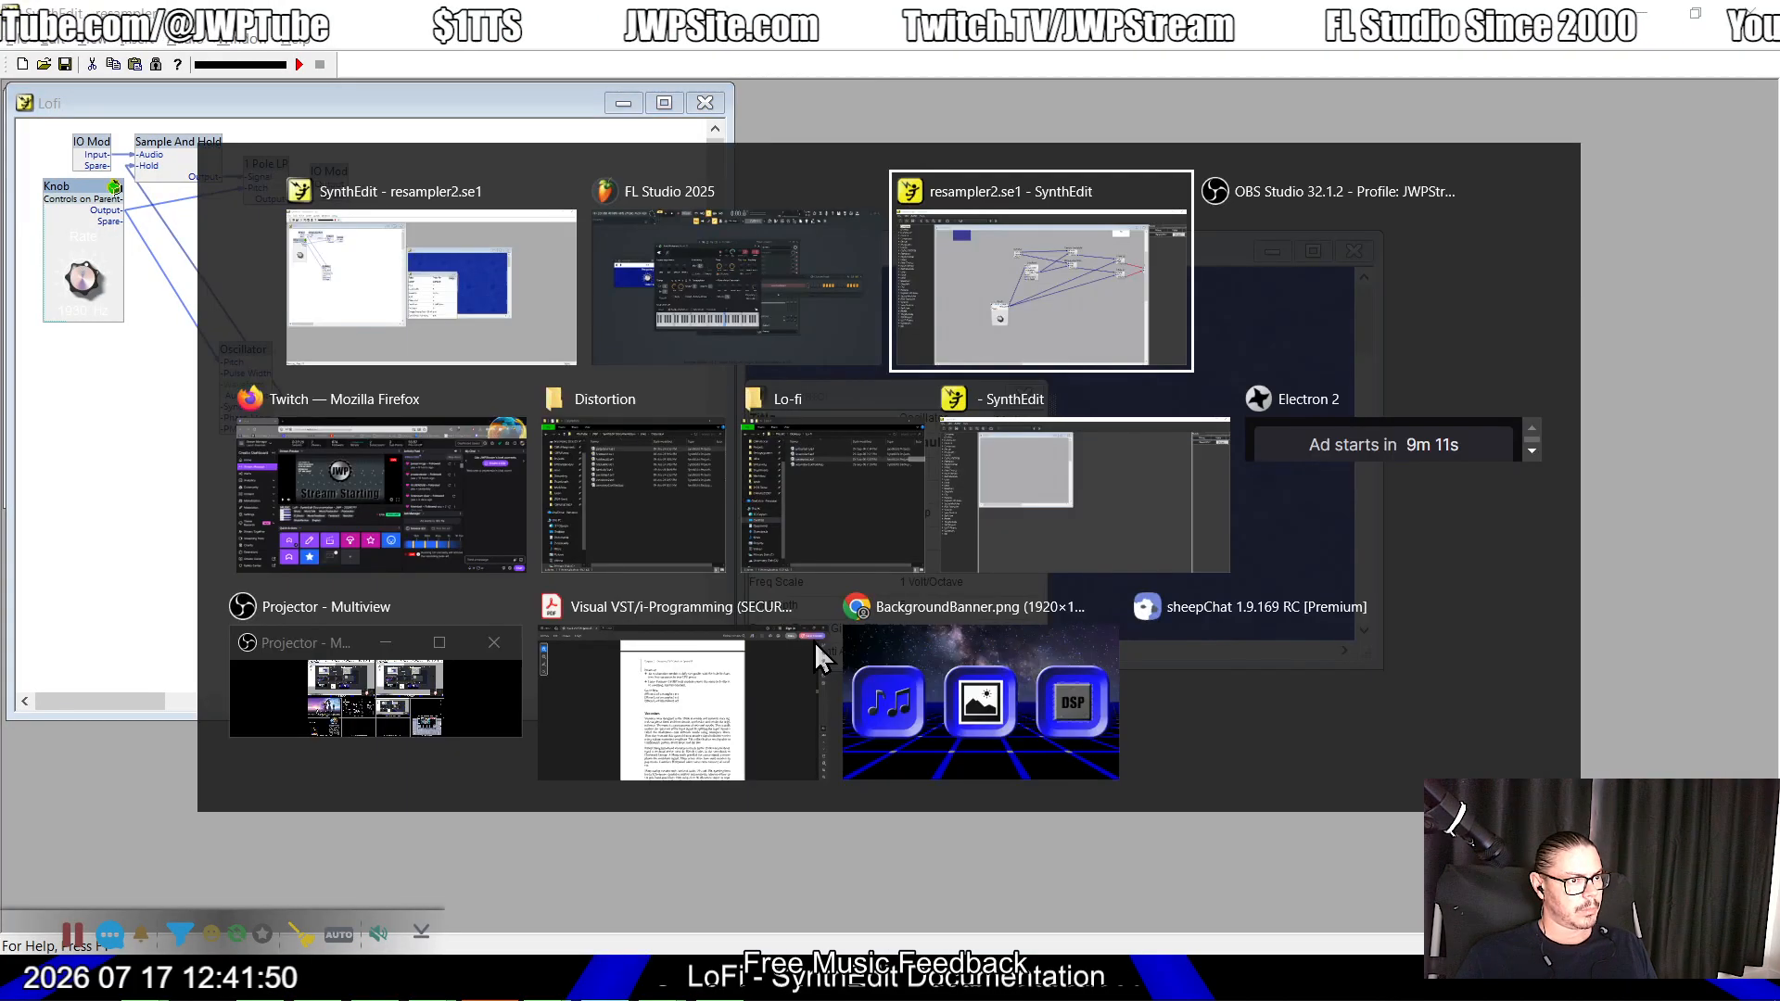
left_click(951, 569)
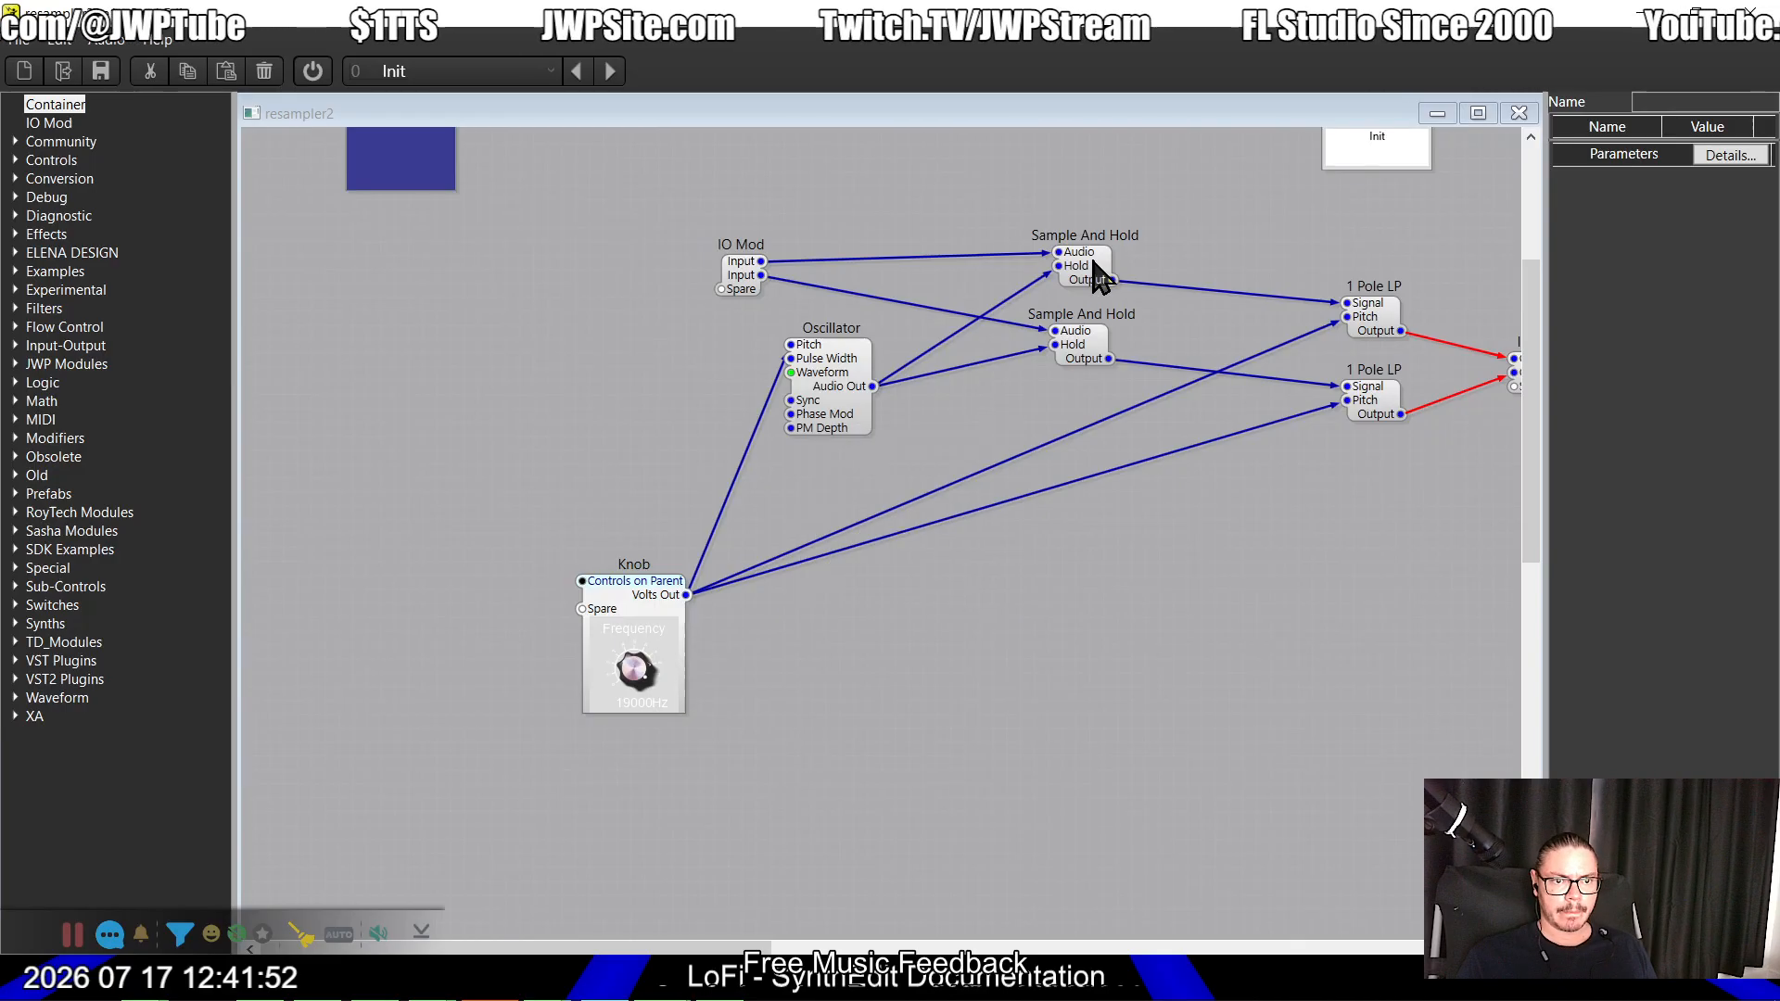
left_click(1085, 271)
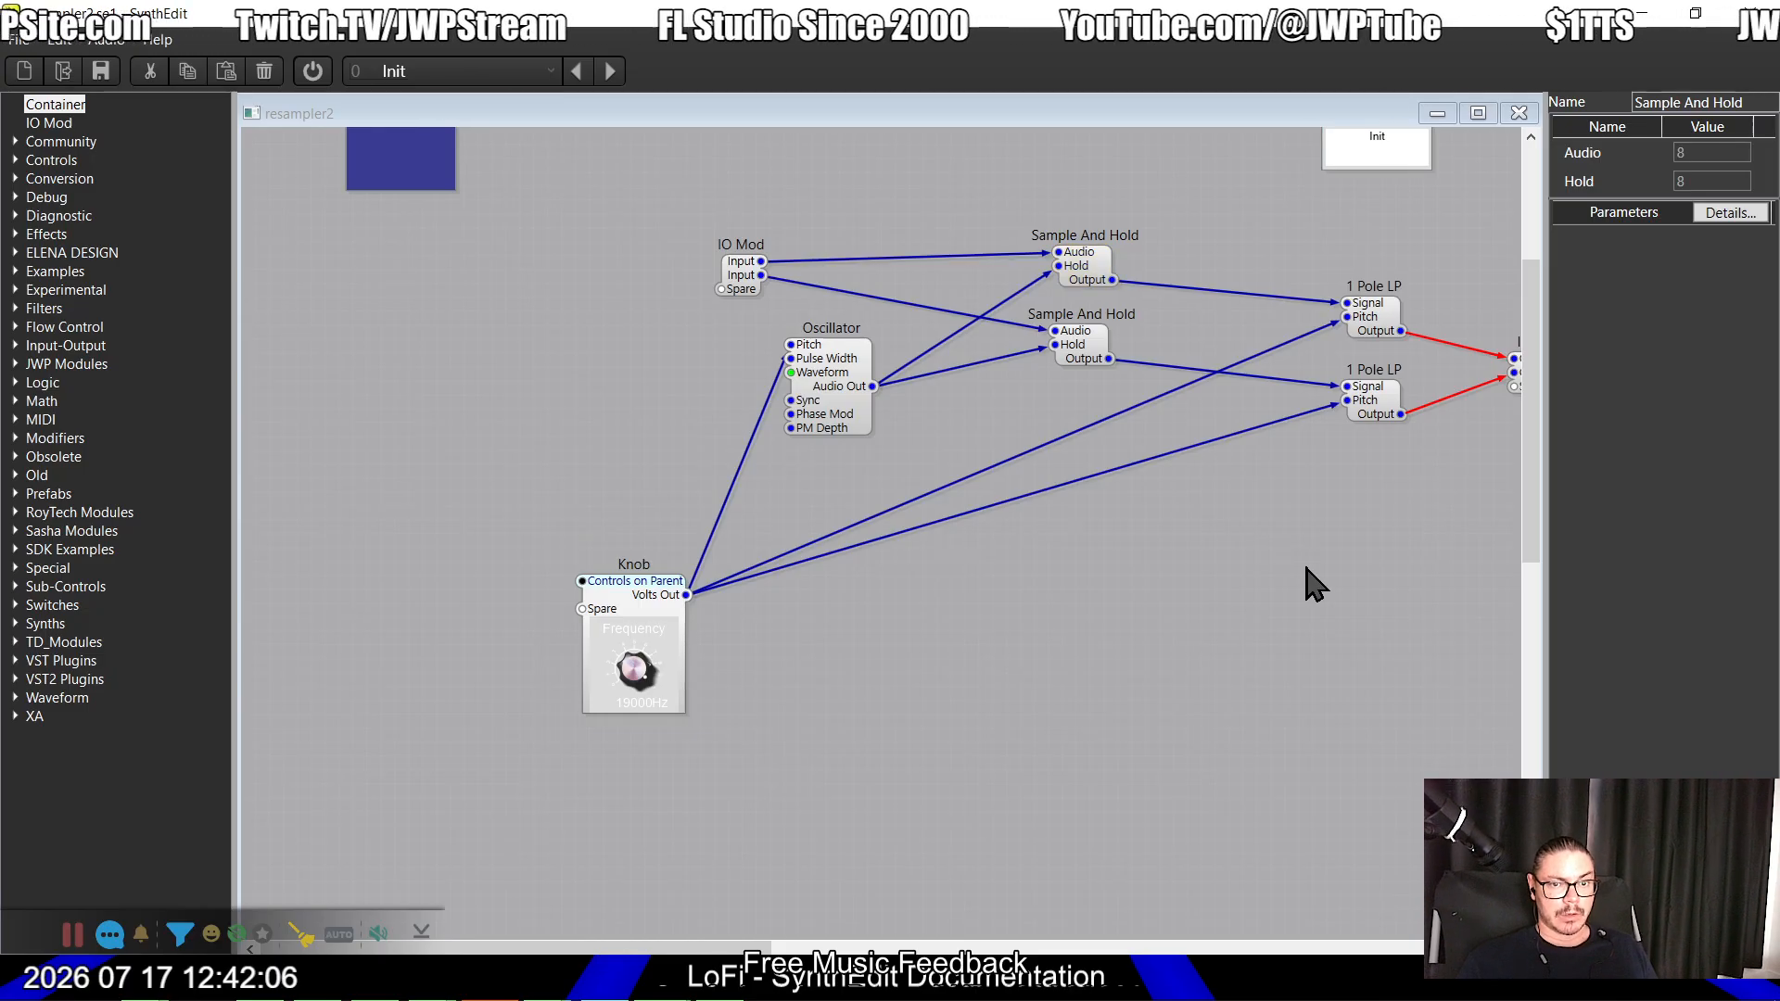
Step: Return to FL Studio, enable Toxic Biohazard's first step, and raise resampler2's Frequency to 4575 Hz during playback
key("alt+Tab")
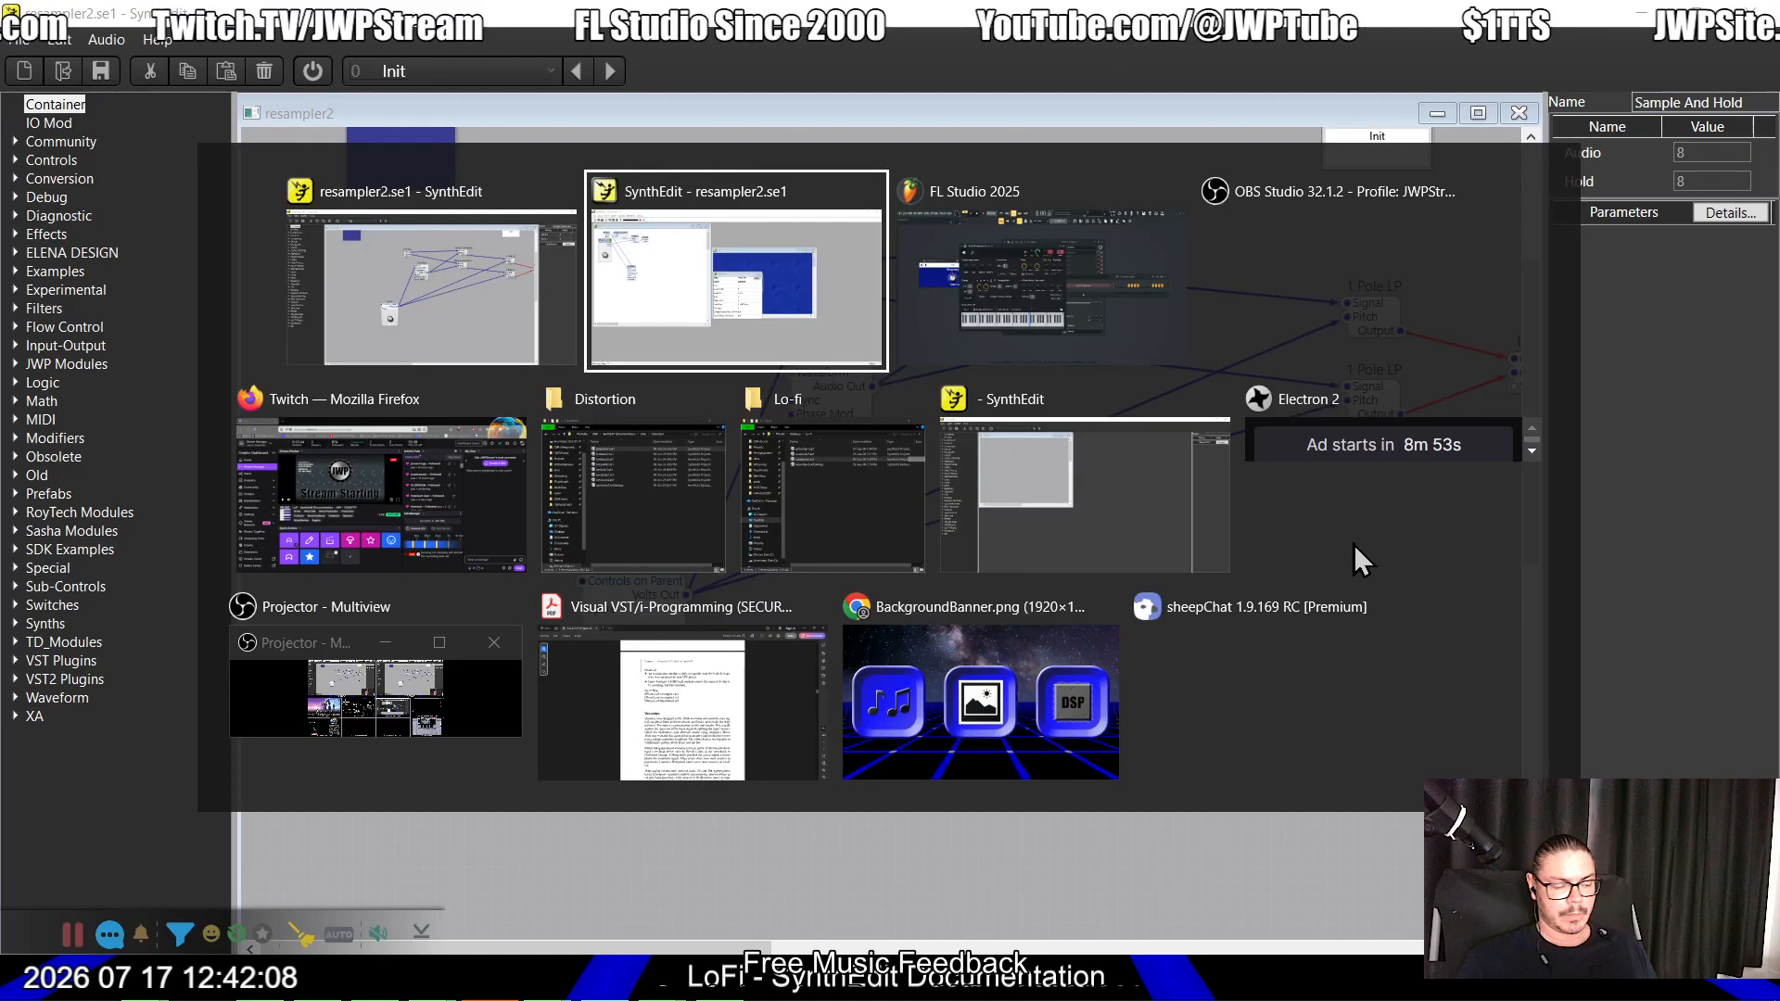
key("alt+Tab")
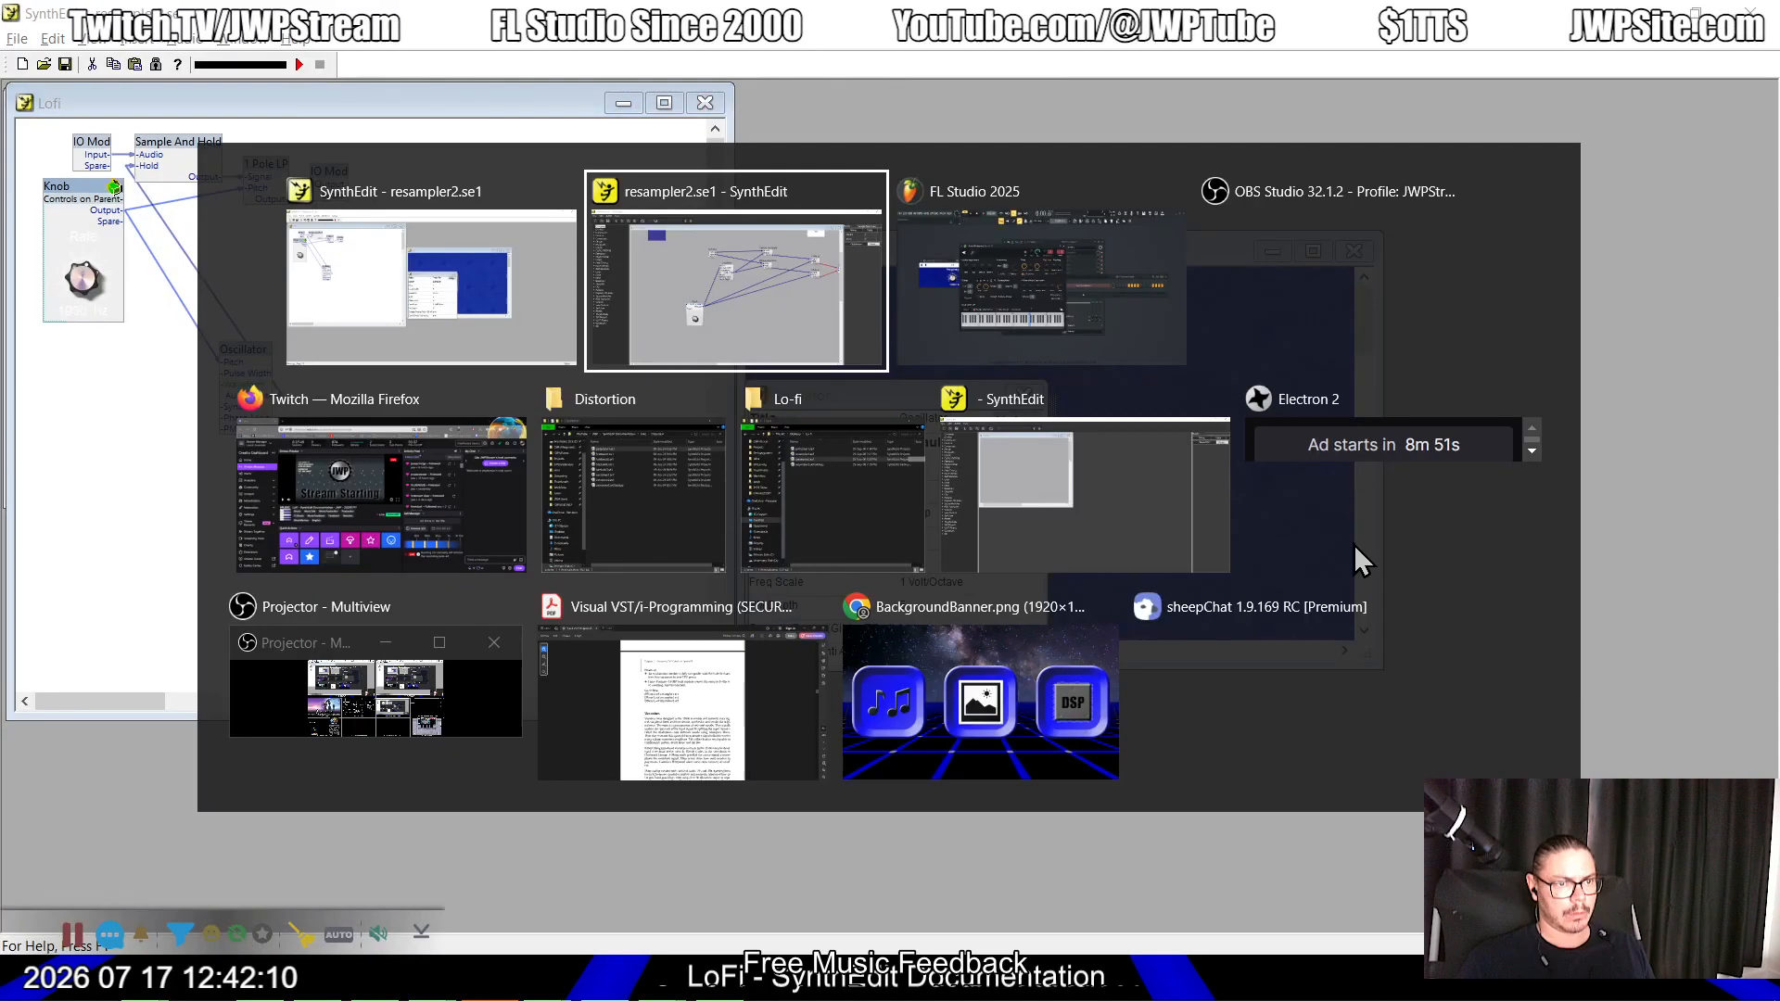
key("alt+Tab")
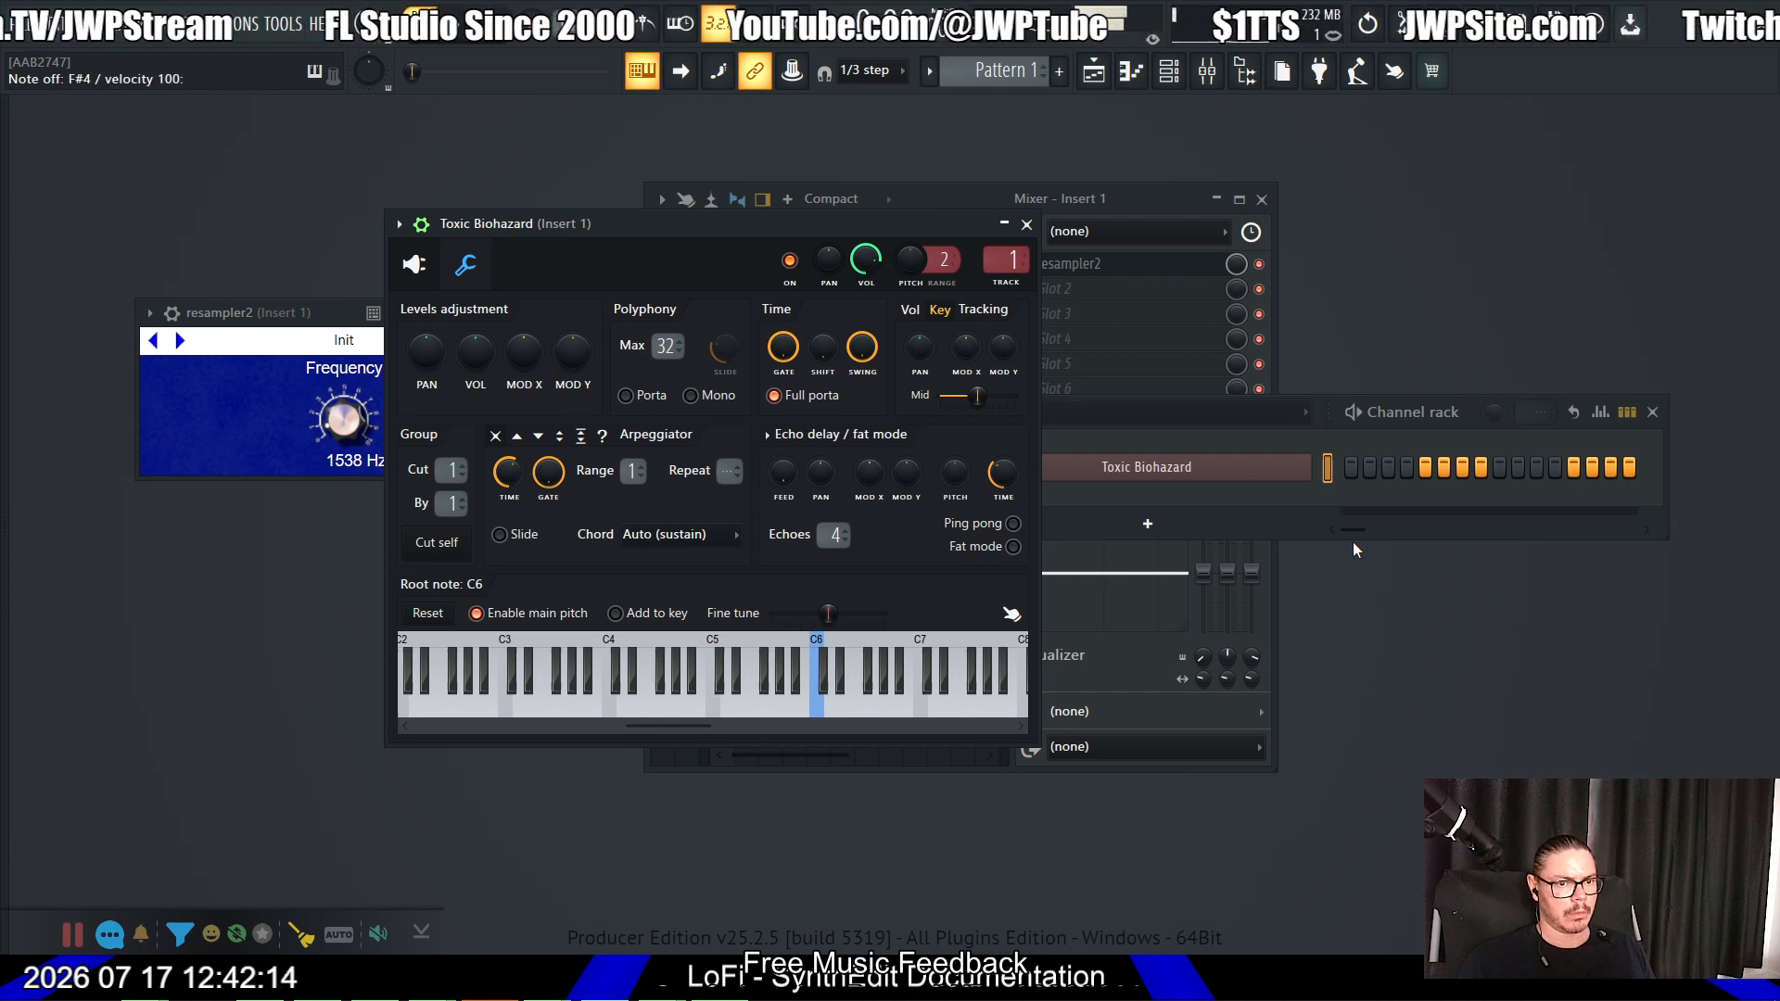
left_click(1349, 467)
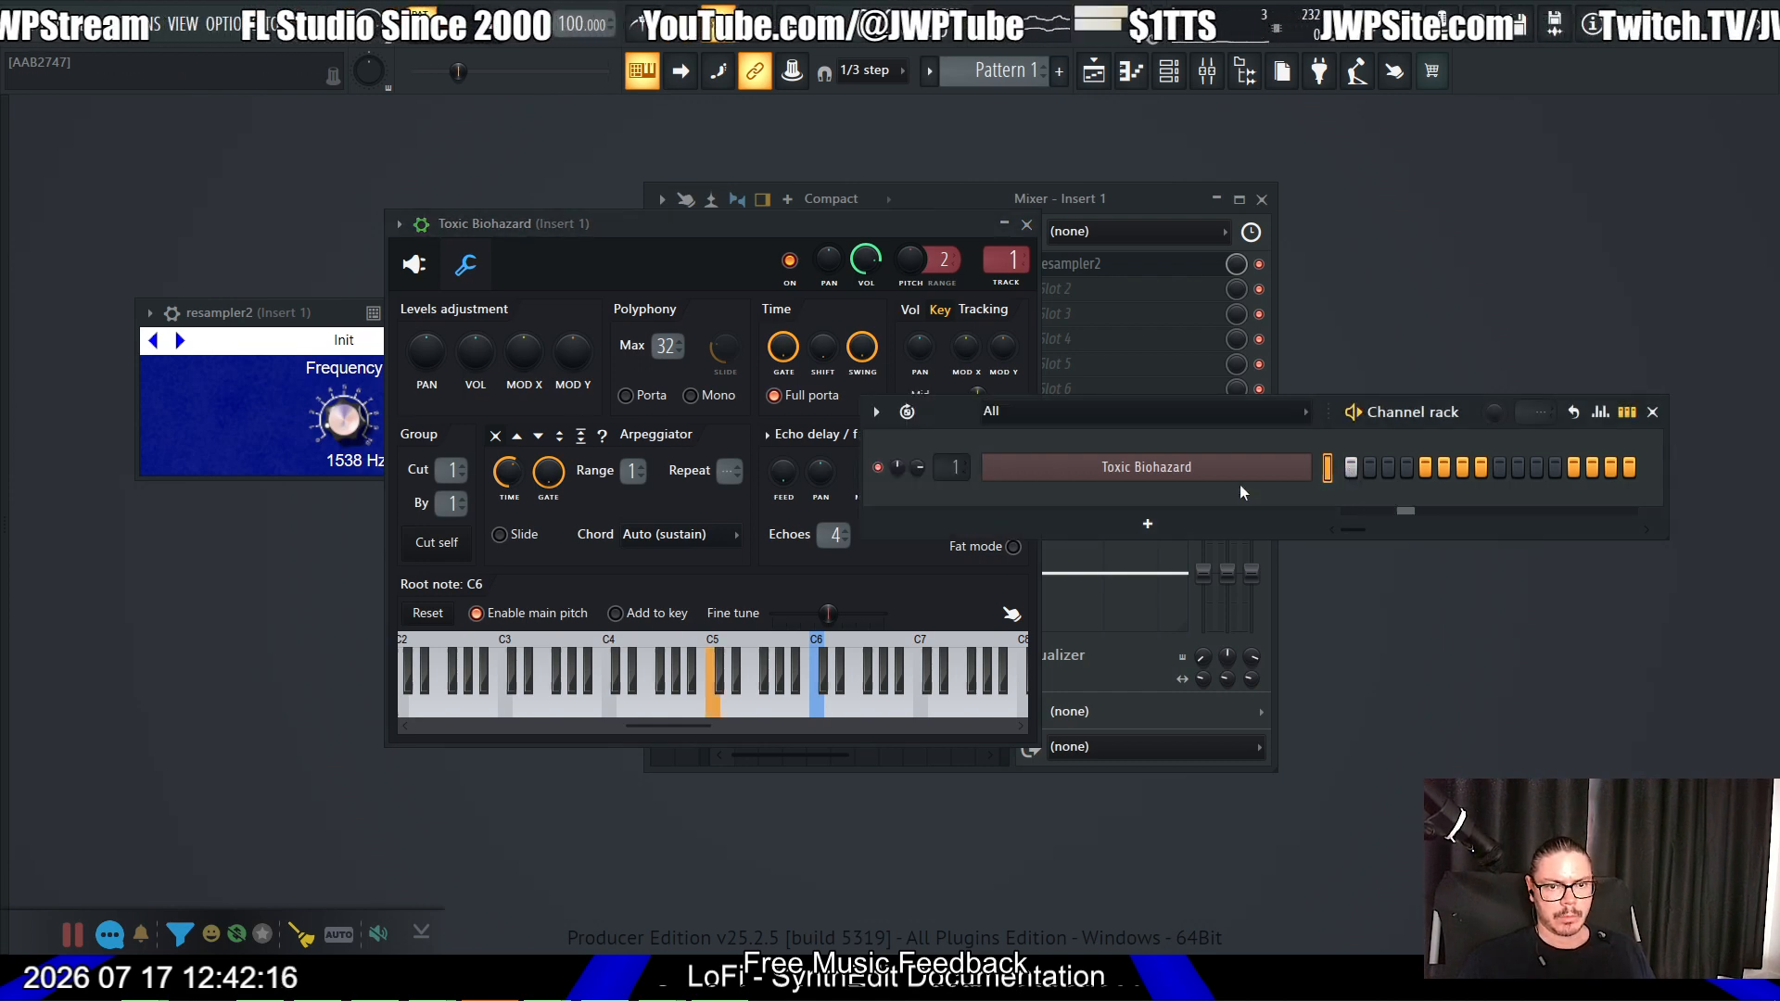
left_click_drag(346, 431, 346, 394)
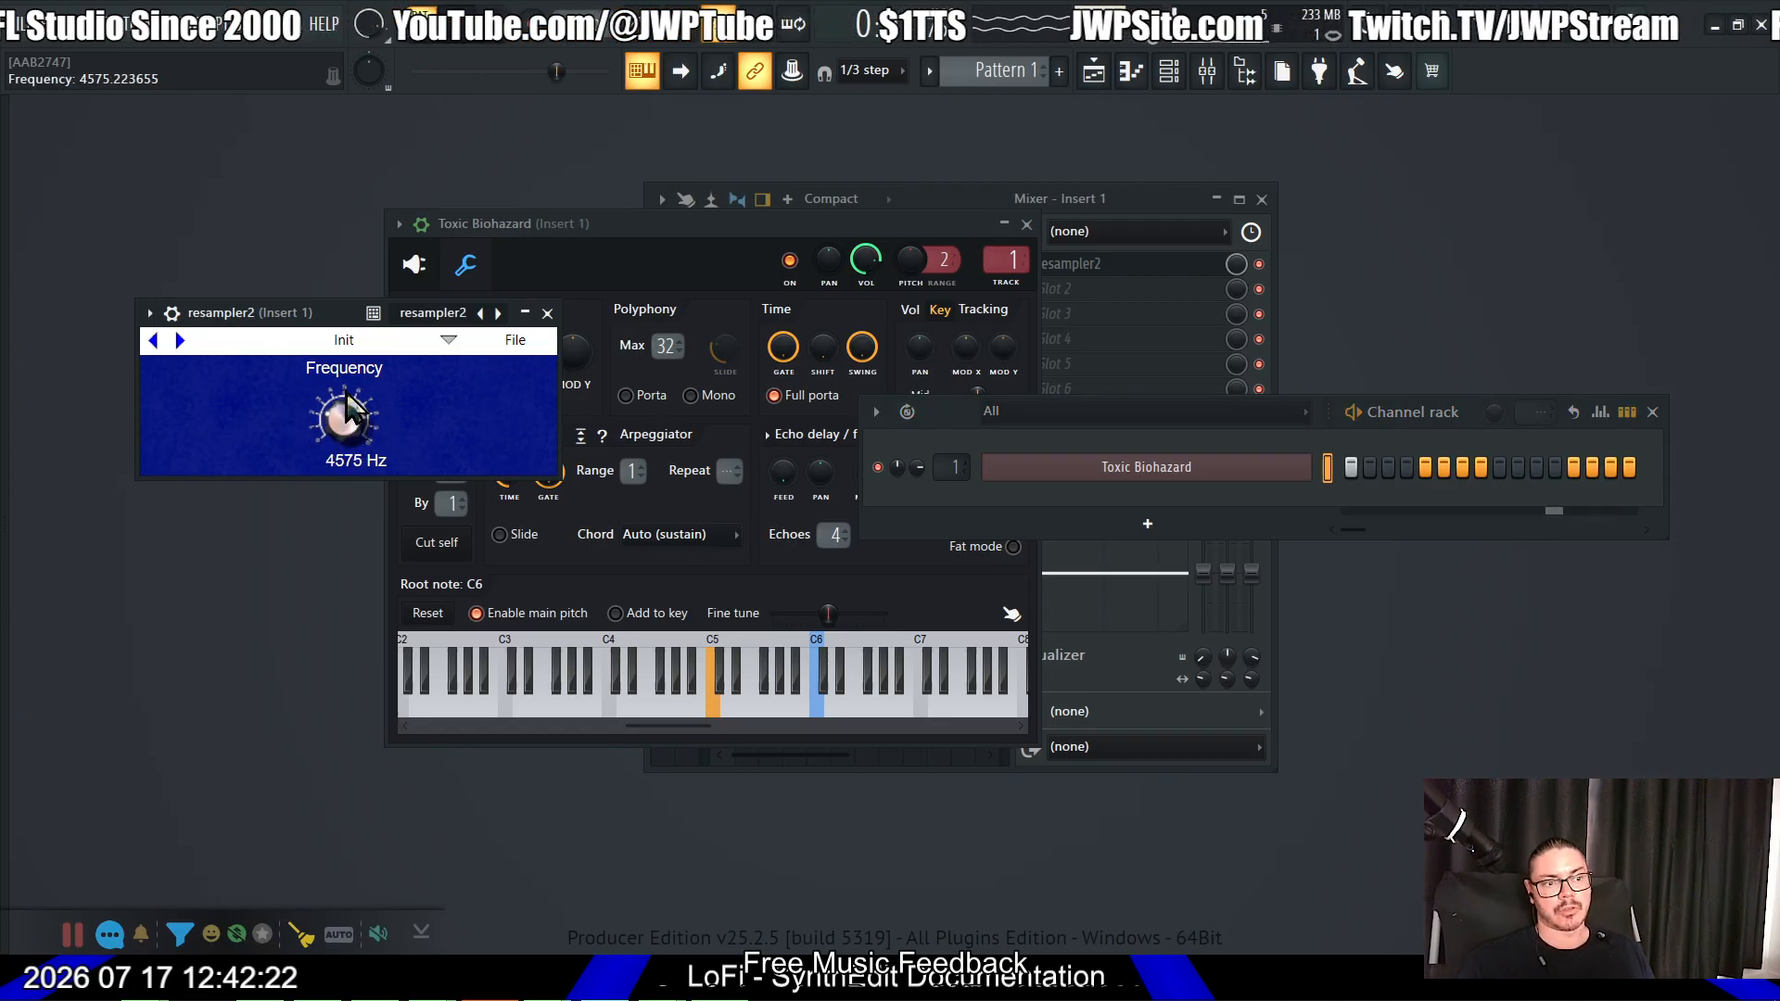
Step: Add Wave Candy to mixer Insert 1's second effect slot, load its Spectrum preset, and close its settings window
left_click(1207, 71)
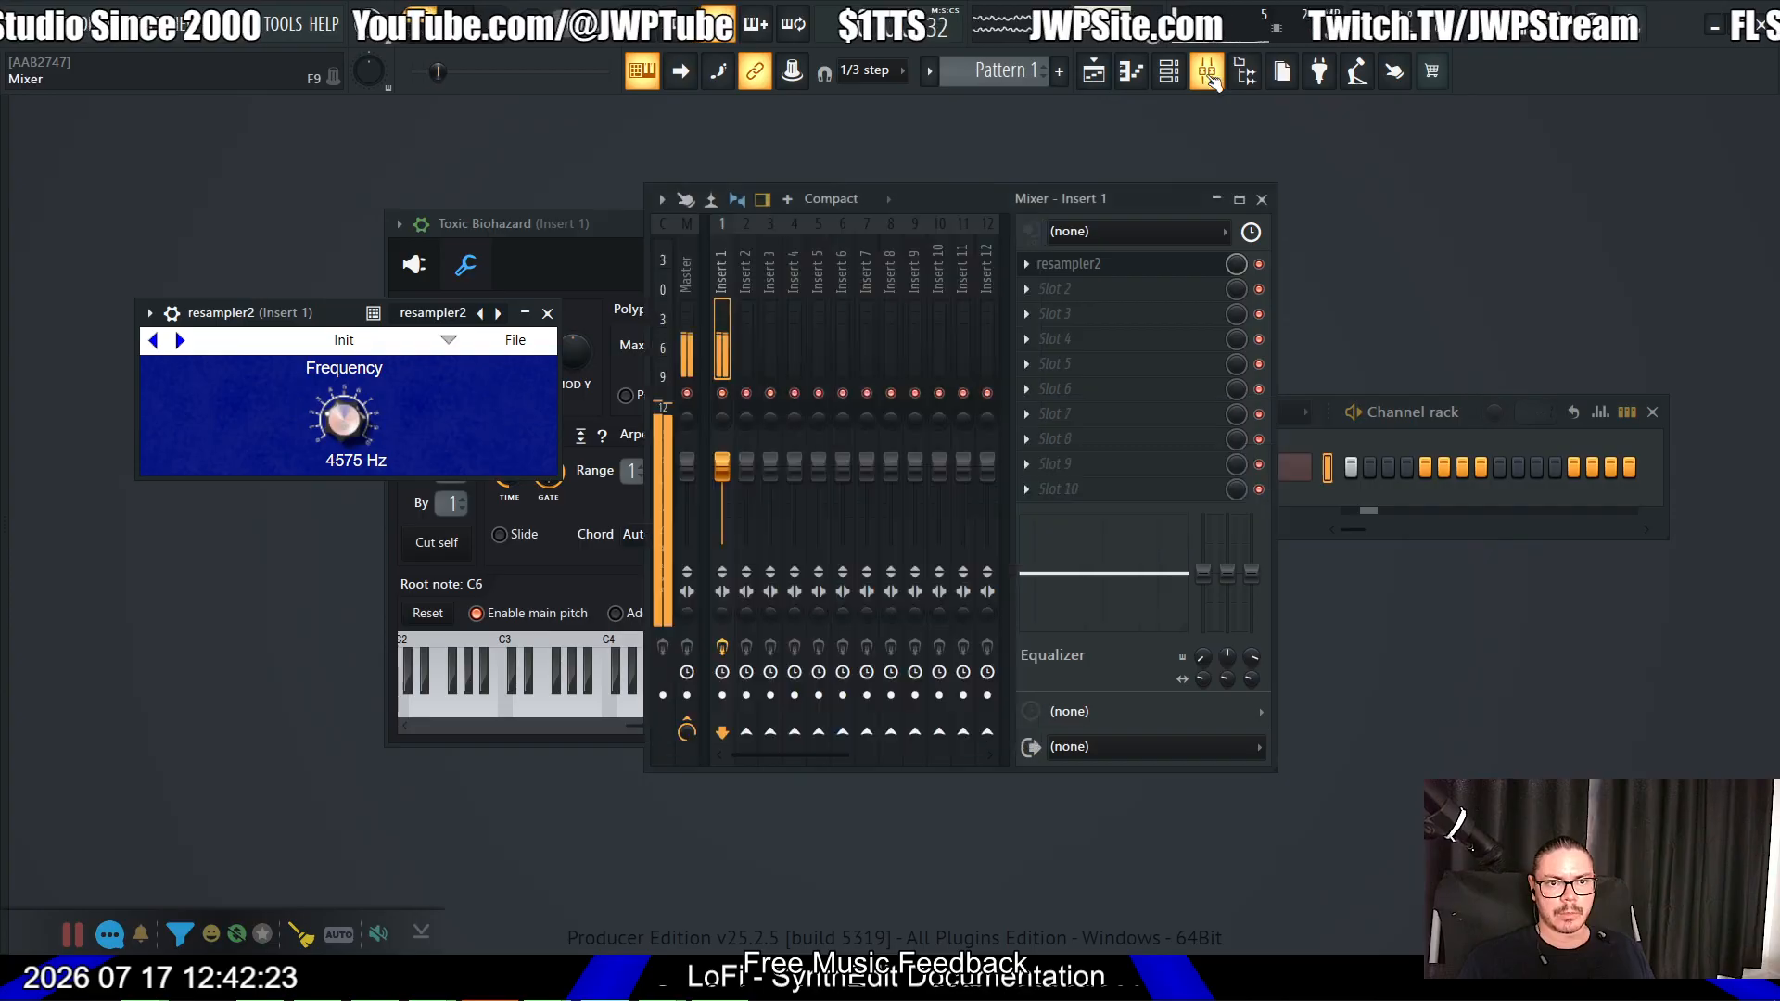
left_click(1041, 288)
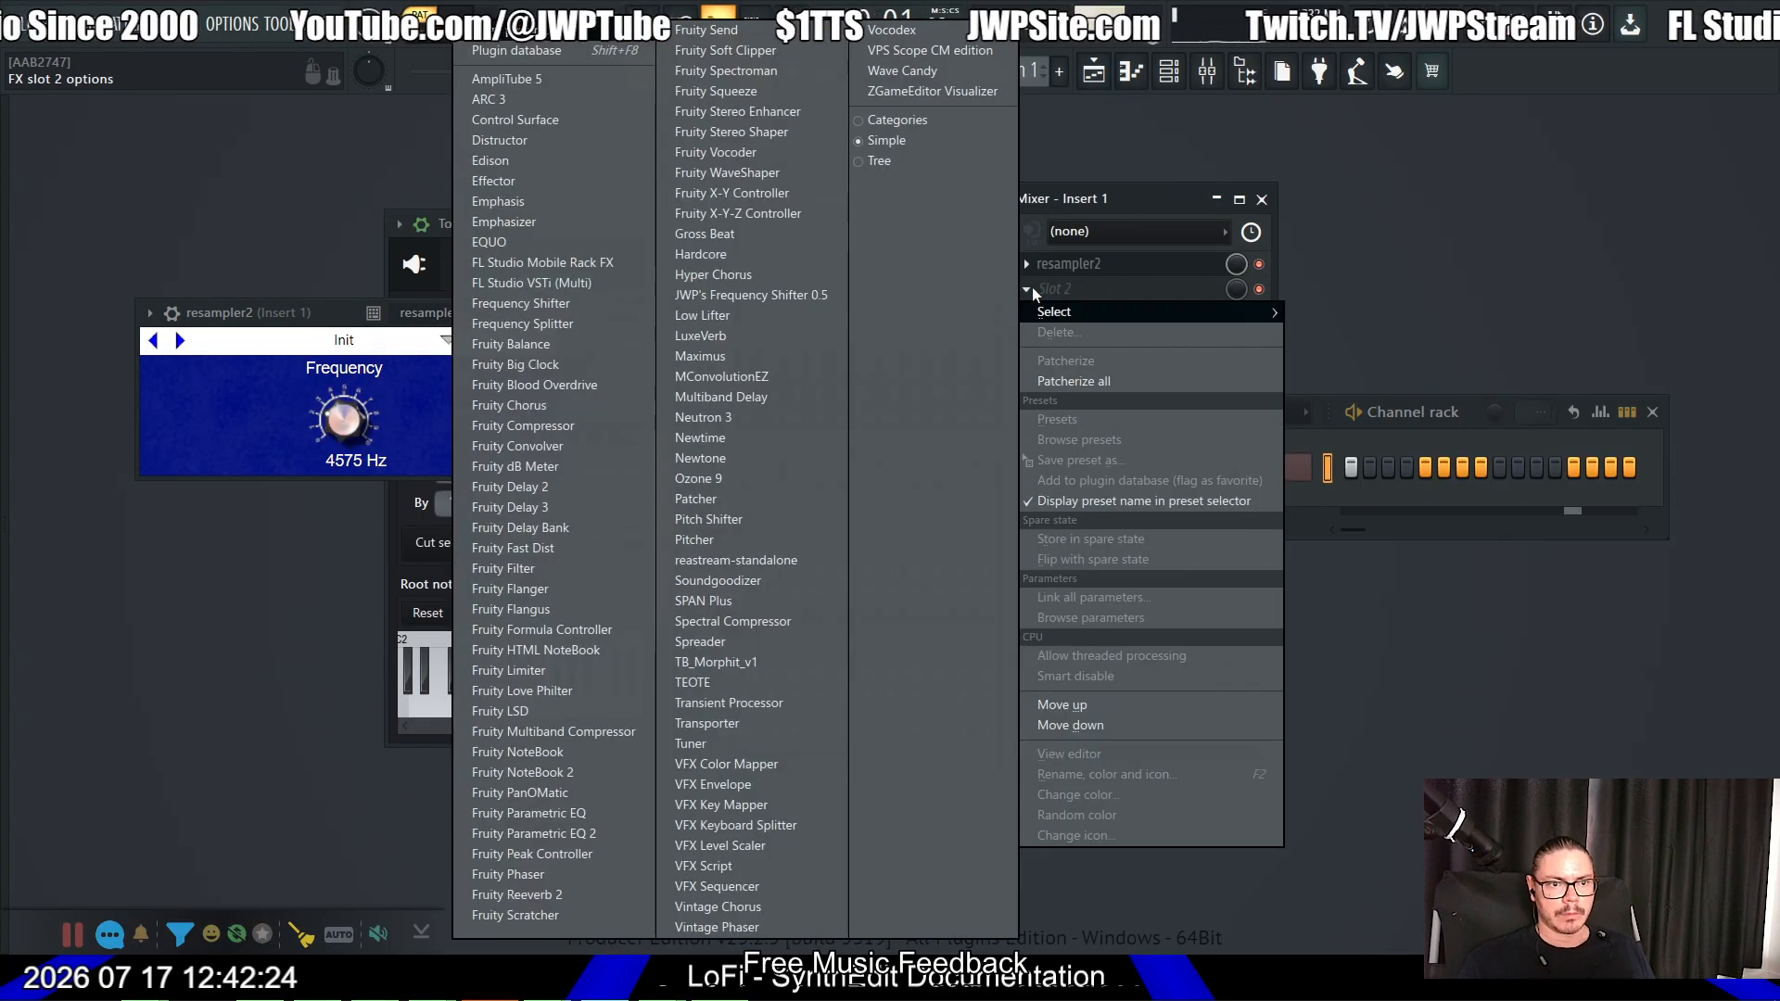
left_click(898, 71)
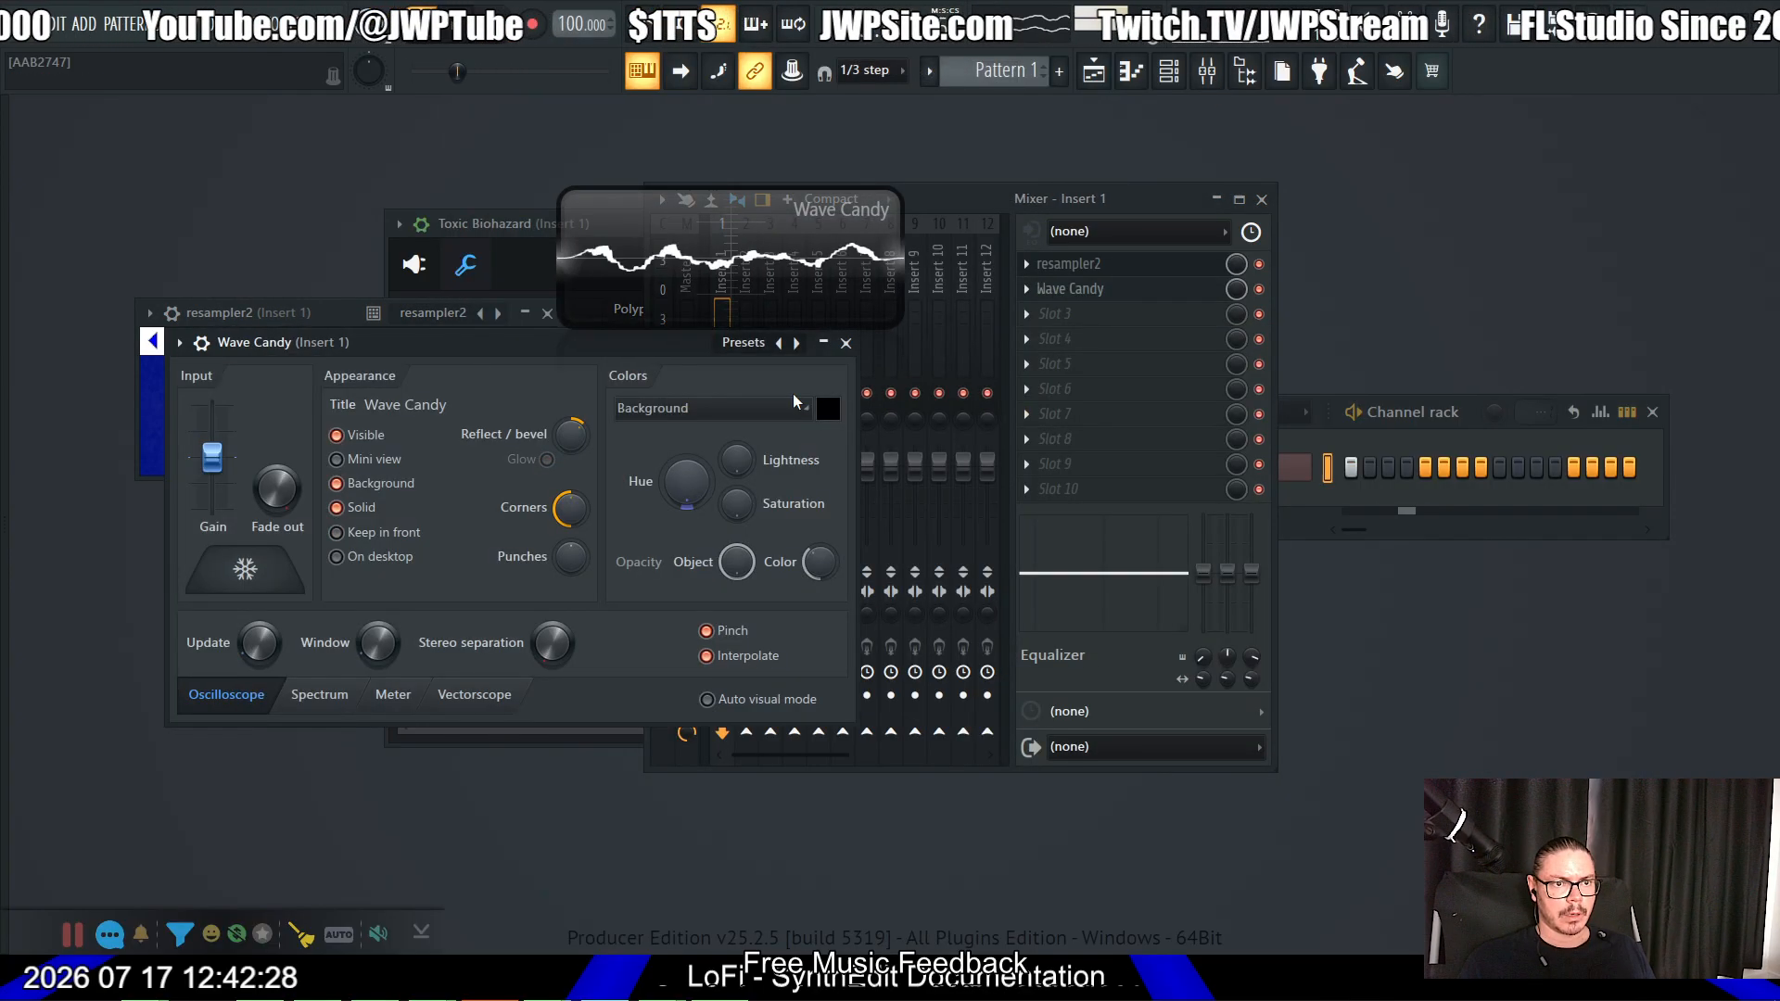
left_click(794, 348)
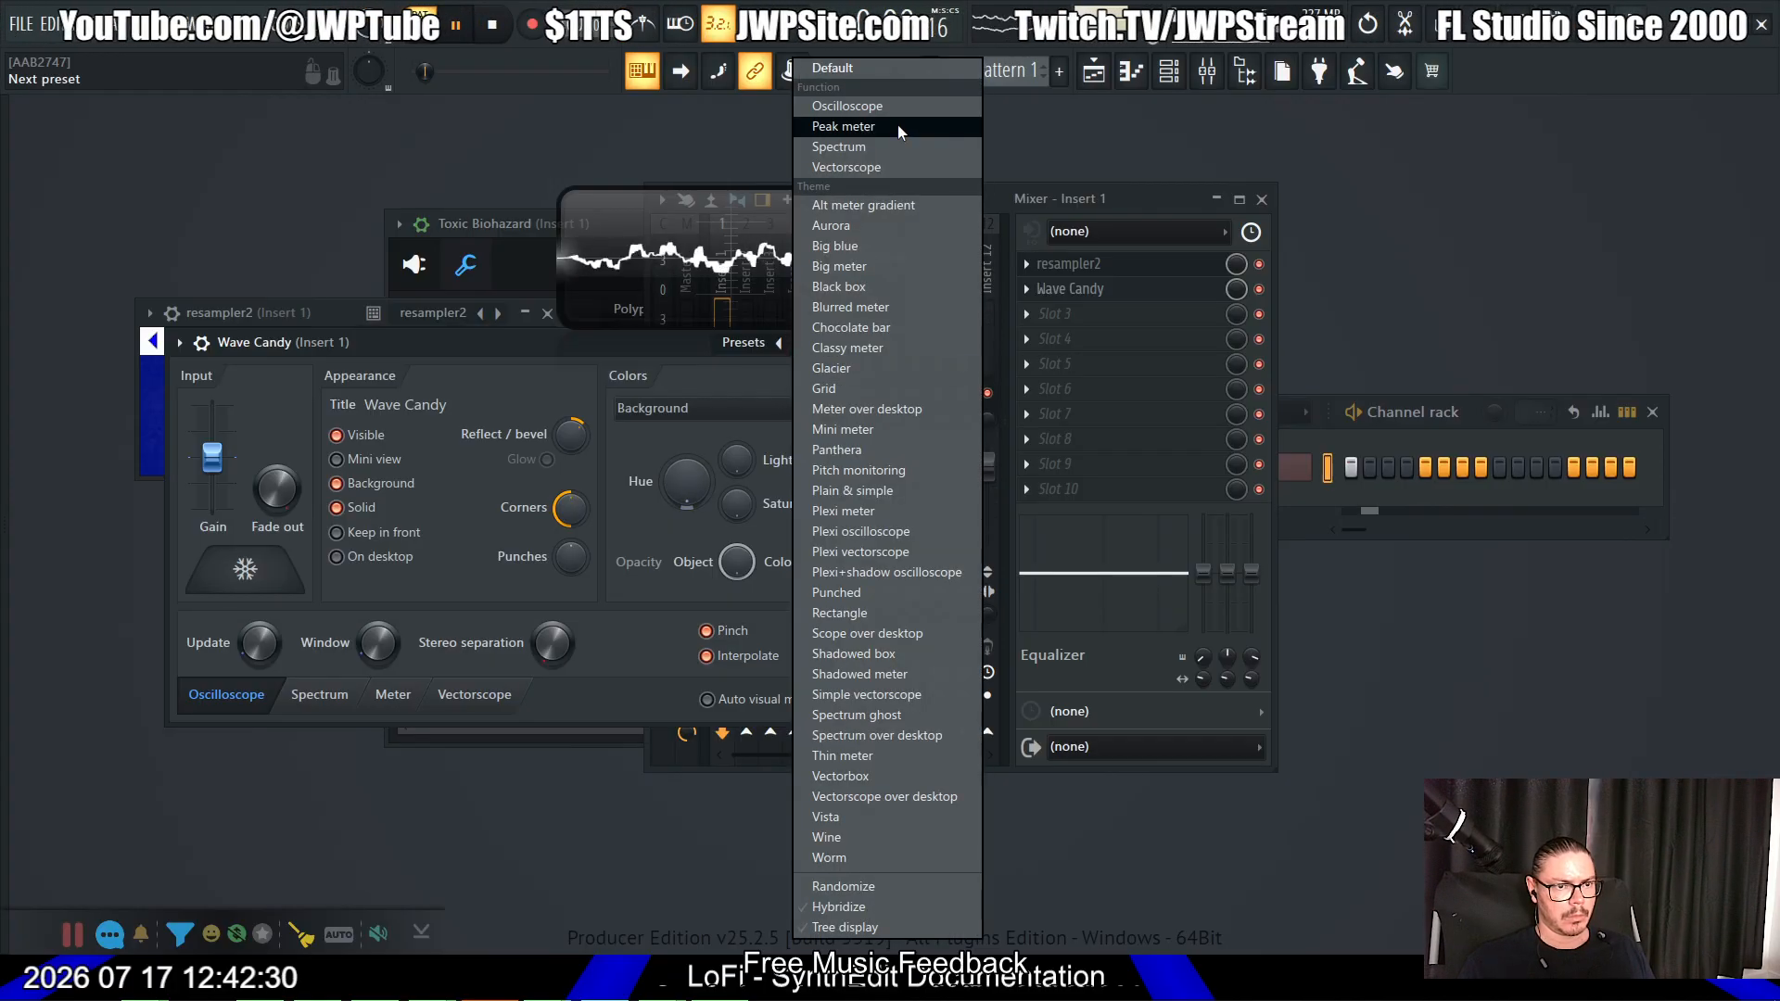
left_click(886, 154)
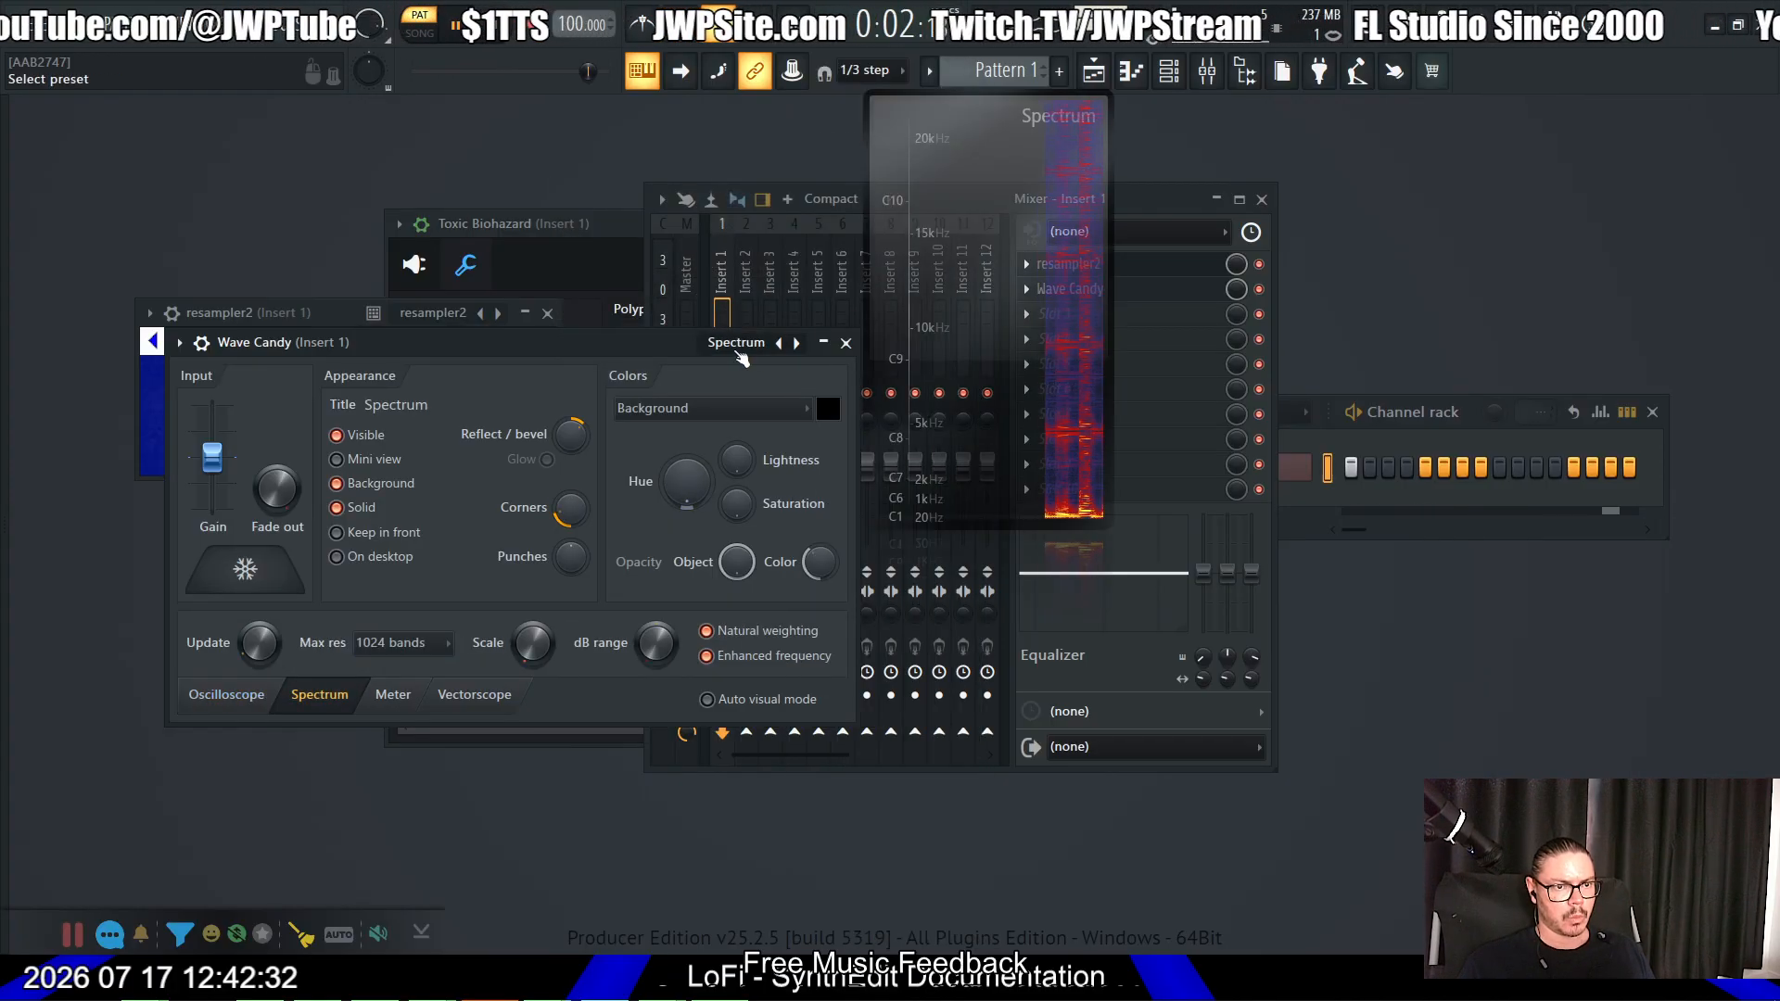
left_click(843, 345)
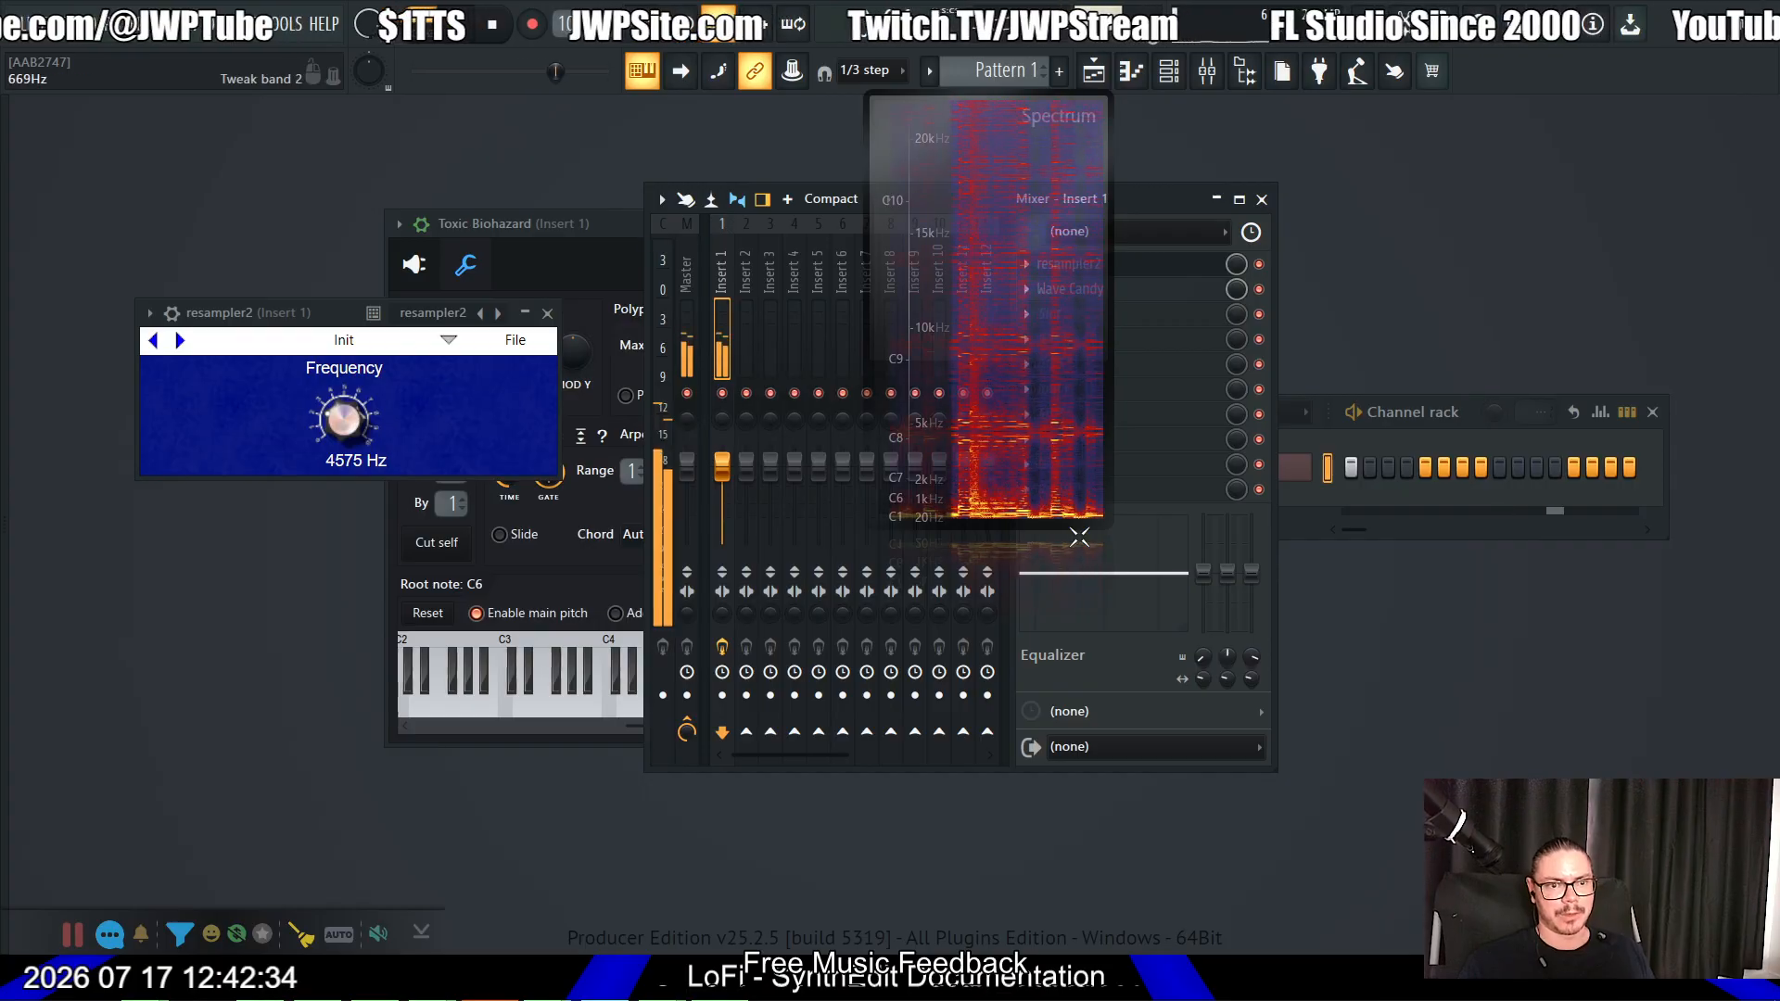
Step: Sweep resampler2's Frequency up to 19000 Hz and back down to 4651 Hz during playback
left_click_drag(371, 441, 408, 154)
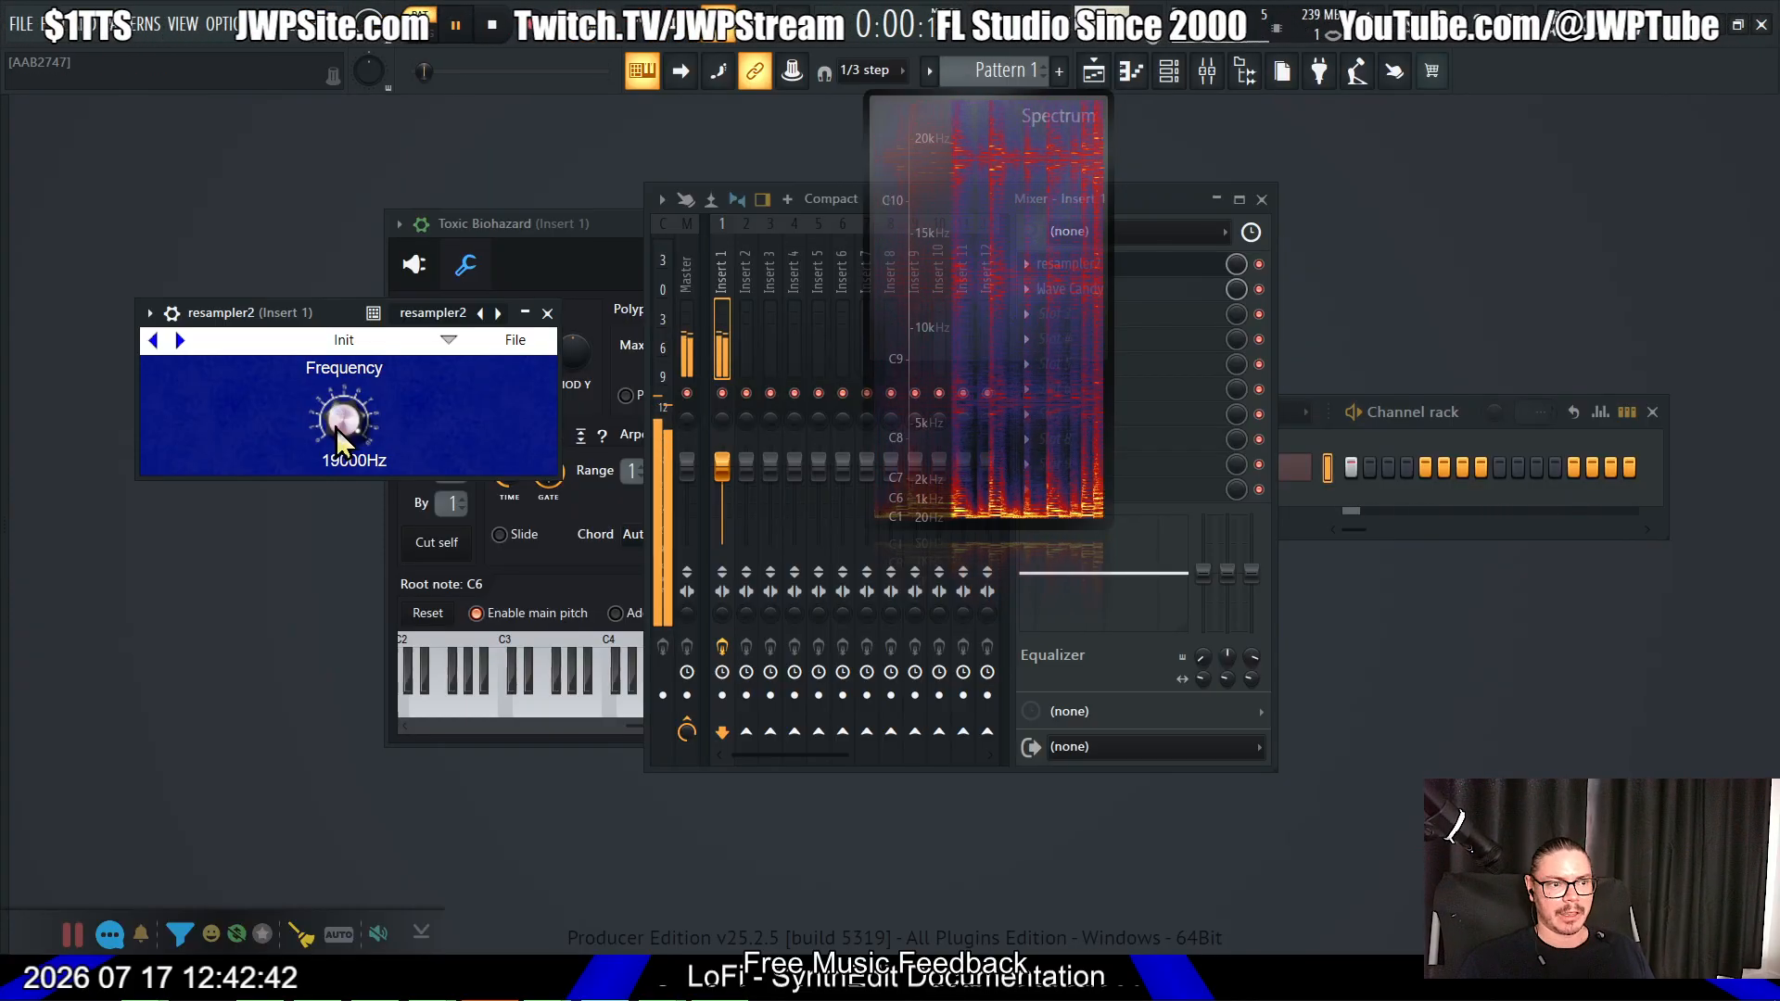
left_click_drag(342, 428, 391, 596)
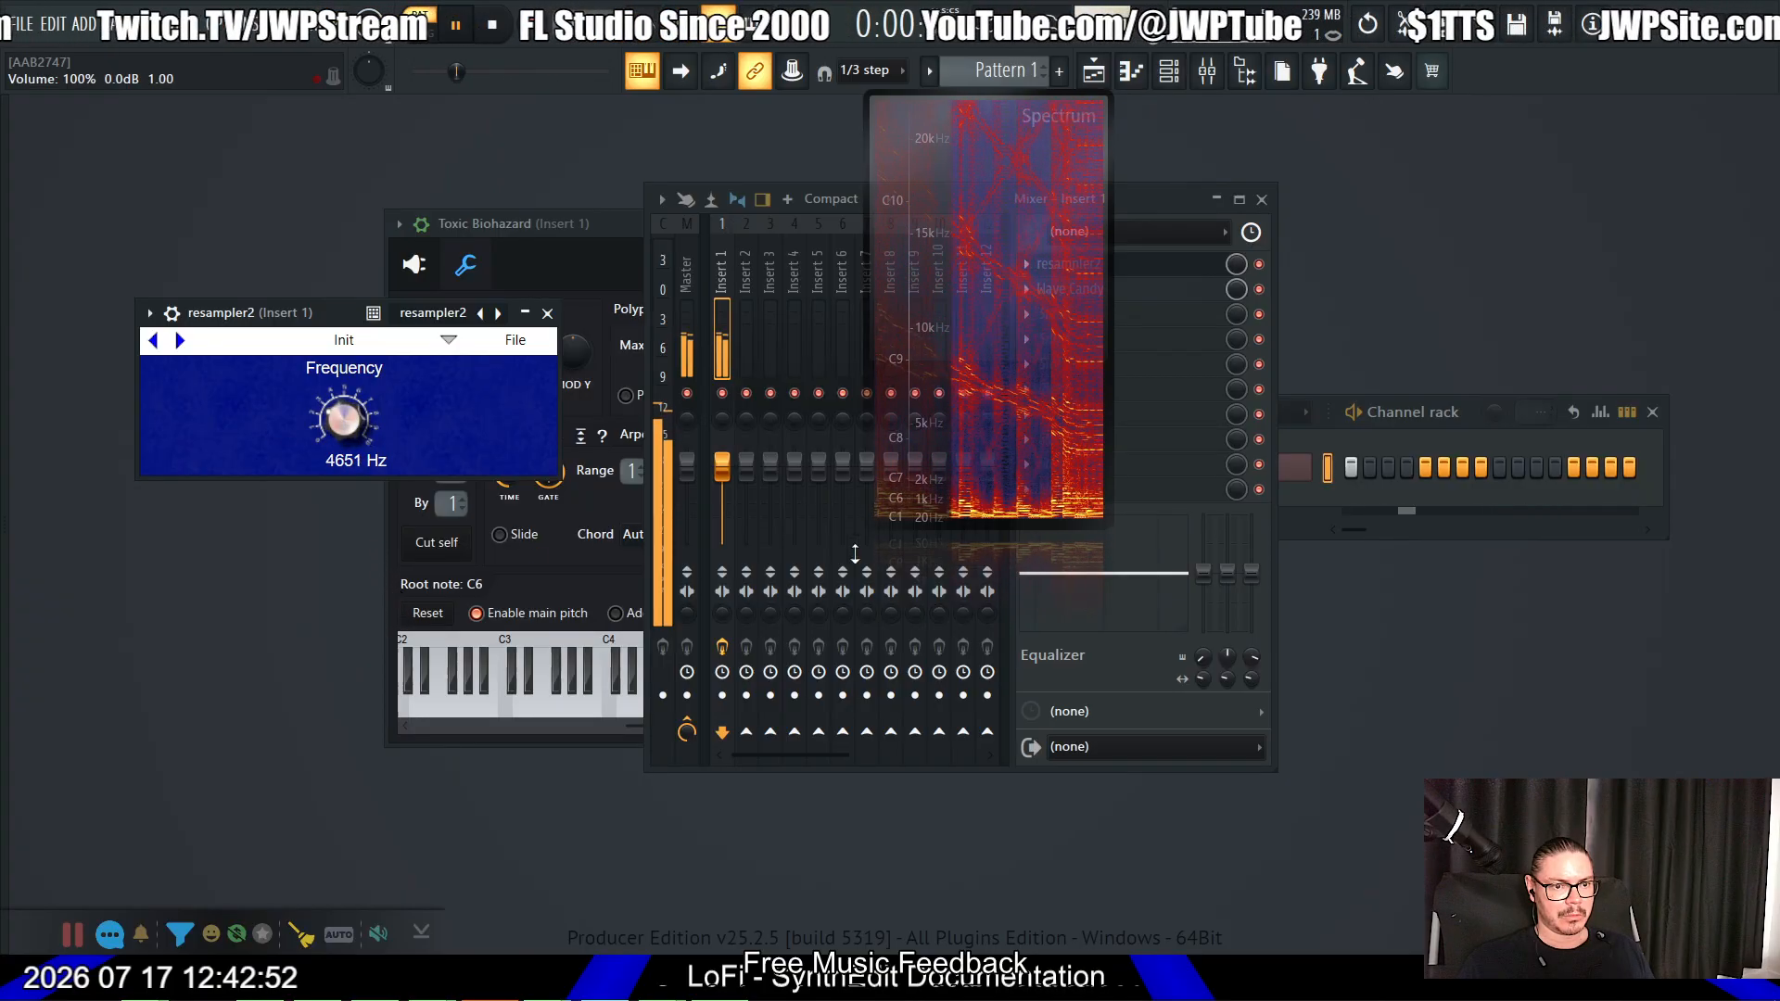
Step: Reopen Wave Candy, raise its Scale, set the maximum resolution to 8192 bands, and reposition the spectrum display over the mixer
left_click(622, 564)
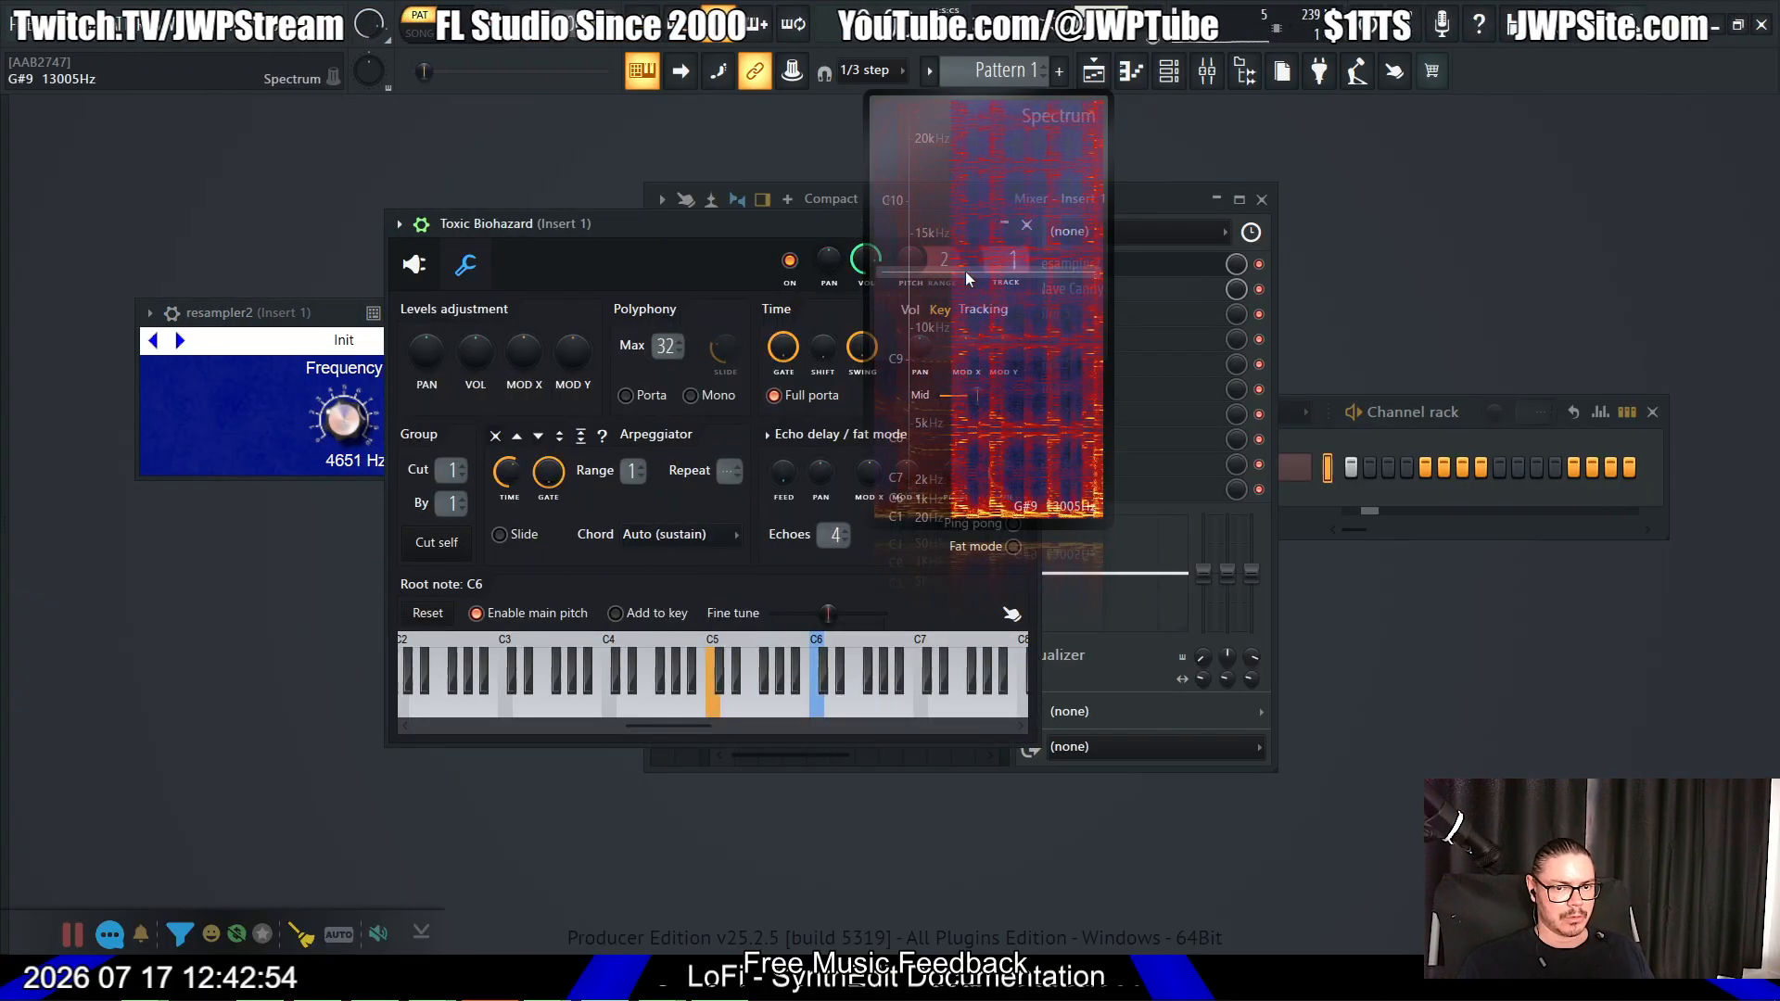
left_click(1169, 217)
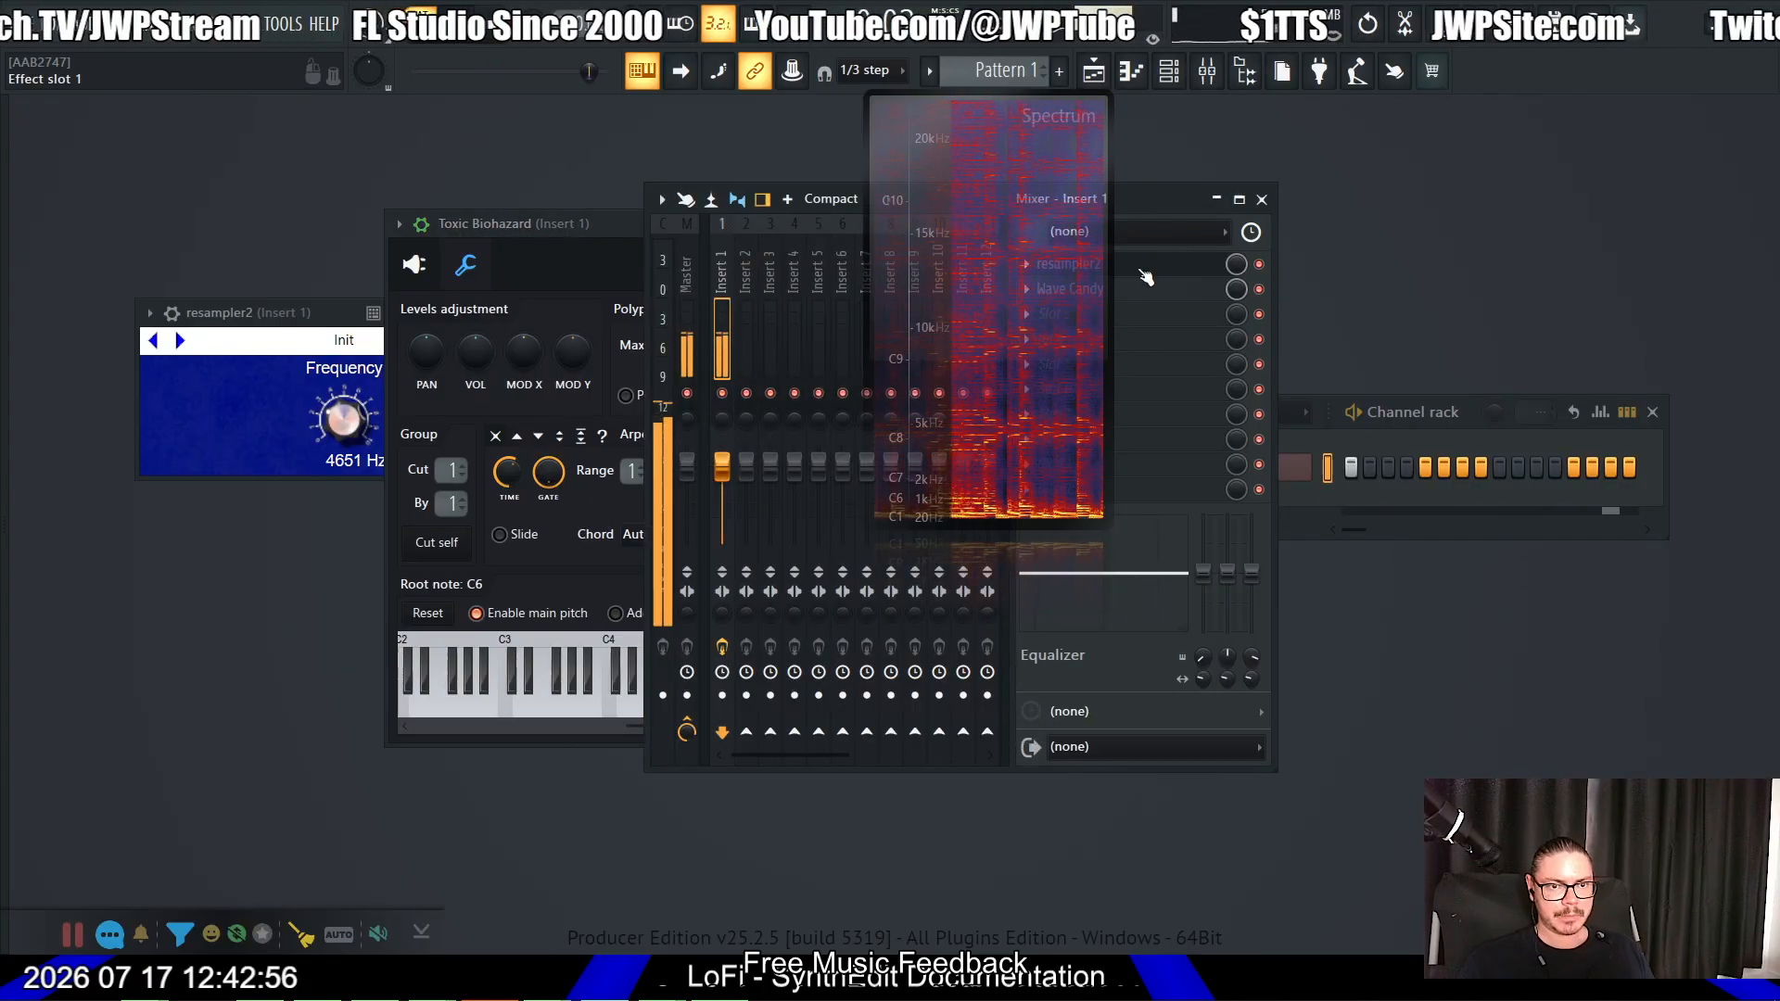
left_click(1146, 303)
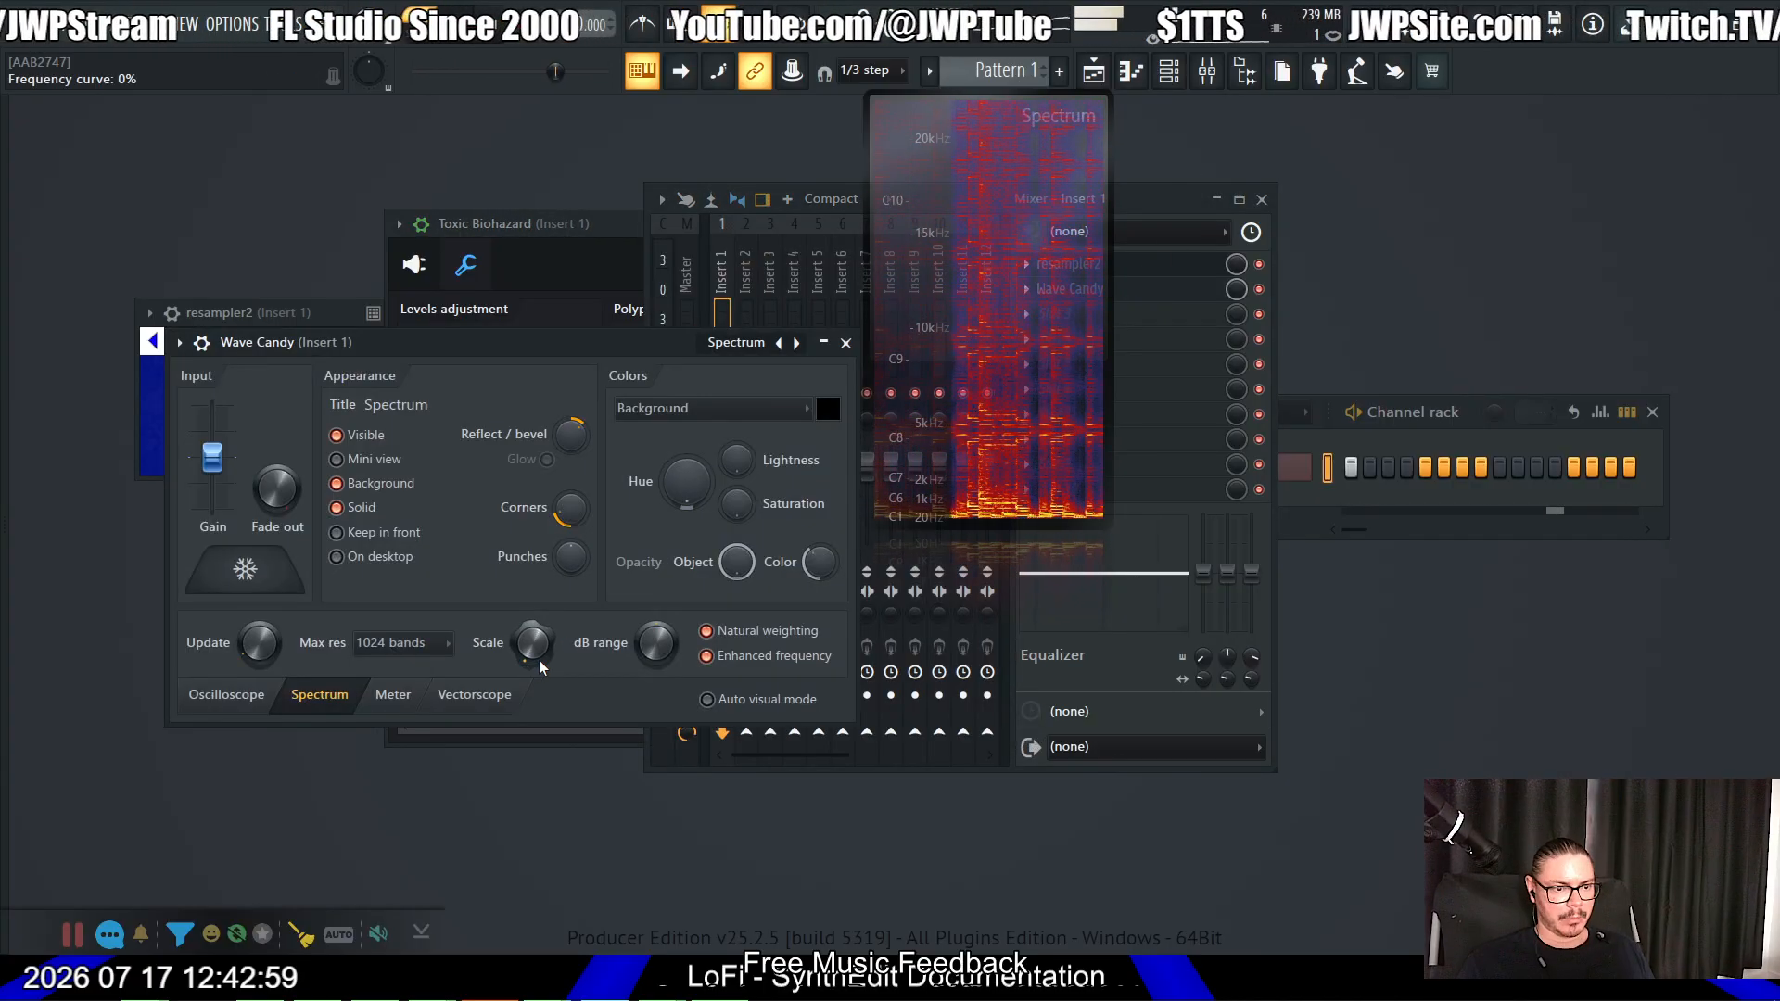
left_click(422, 649)
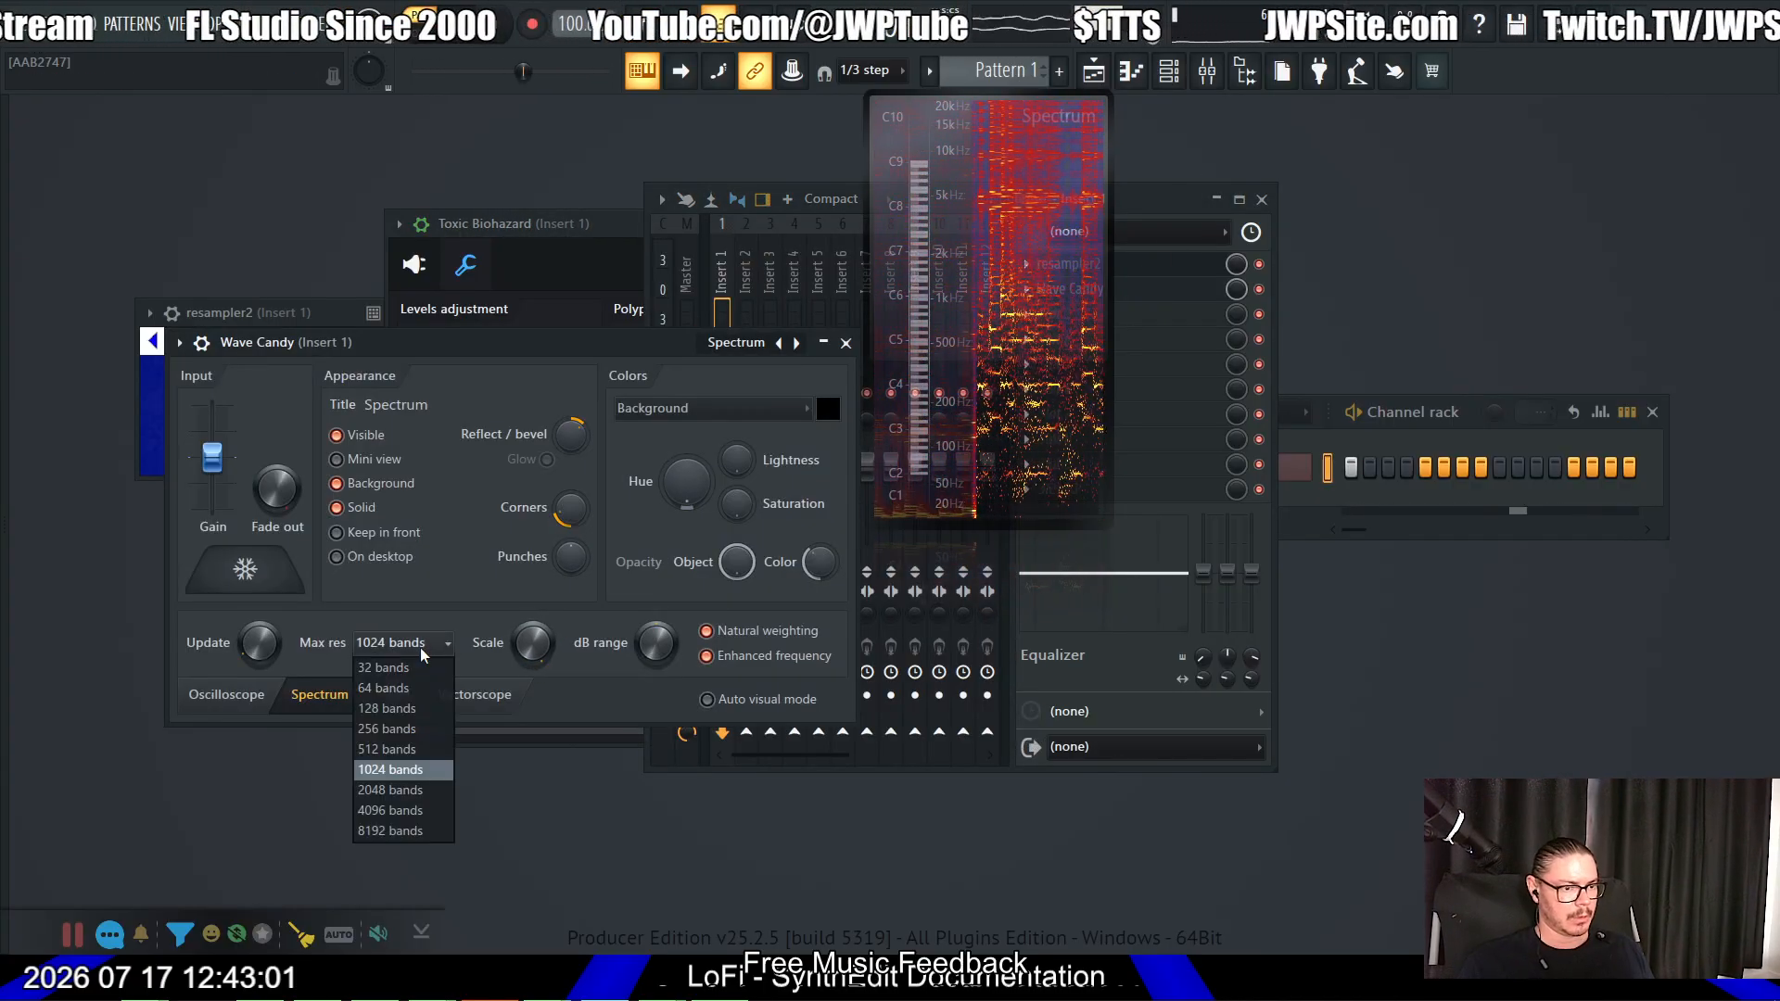
left_click(391, 831)
left_click_drag(1022, 333, 1211, 538)
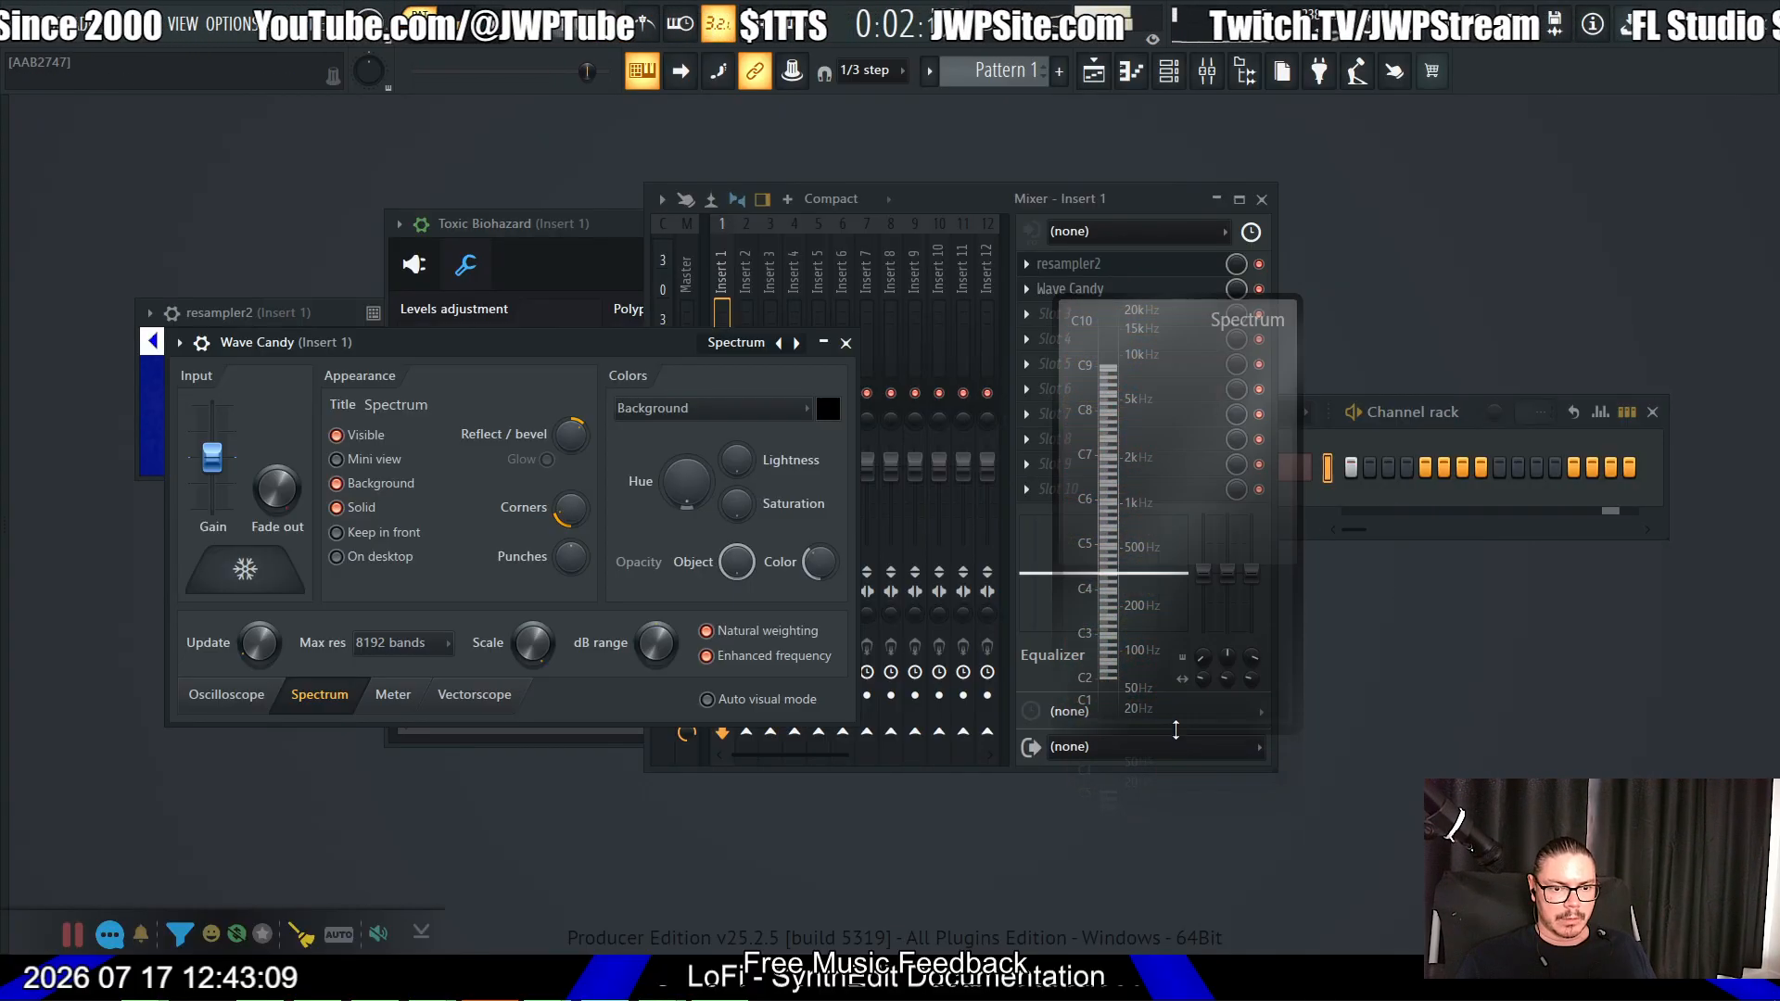
Step: Load Wave Candy's Vectorscope preset and bring its settings window back to the front
left_click(797, 343)
right_click(796, 345)
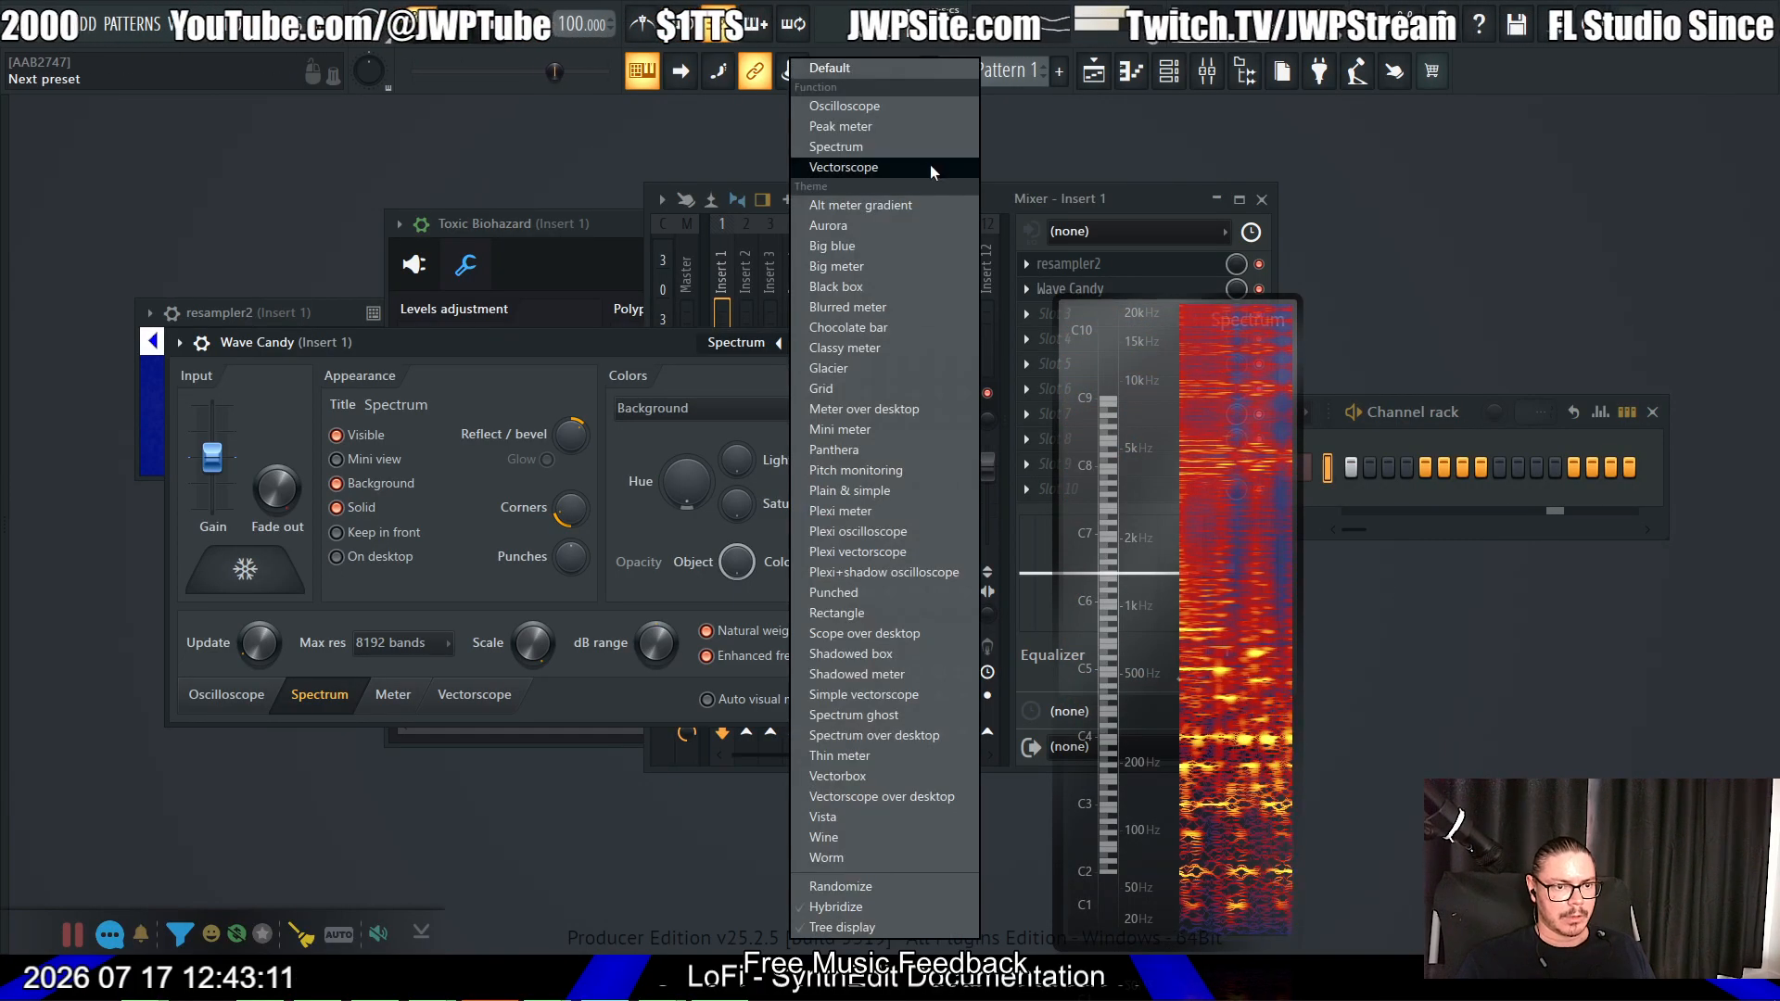
left_click(920, 167)
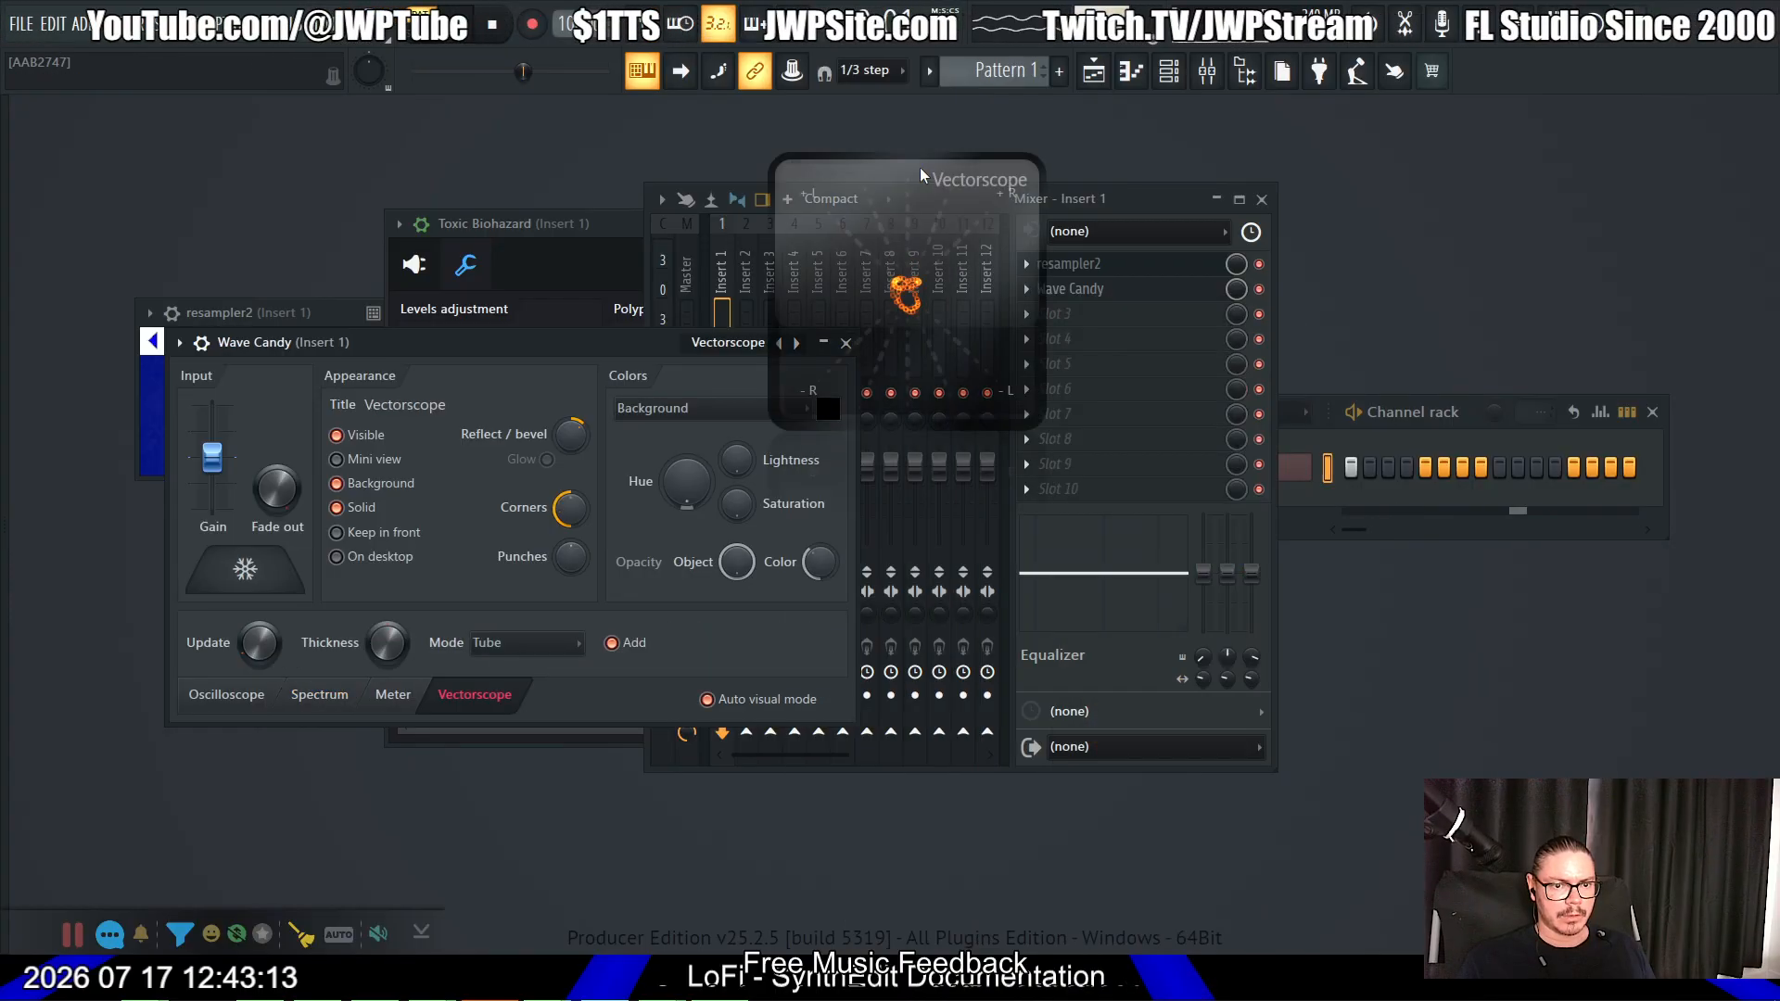
left_click(623, 321)
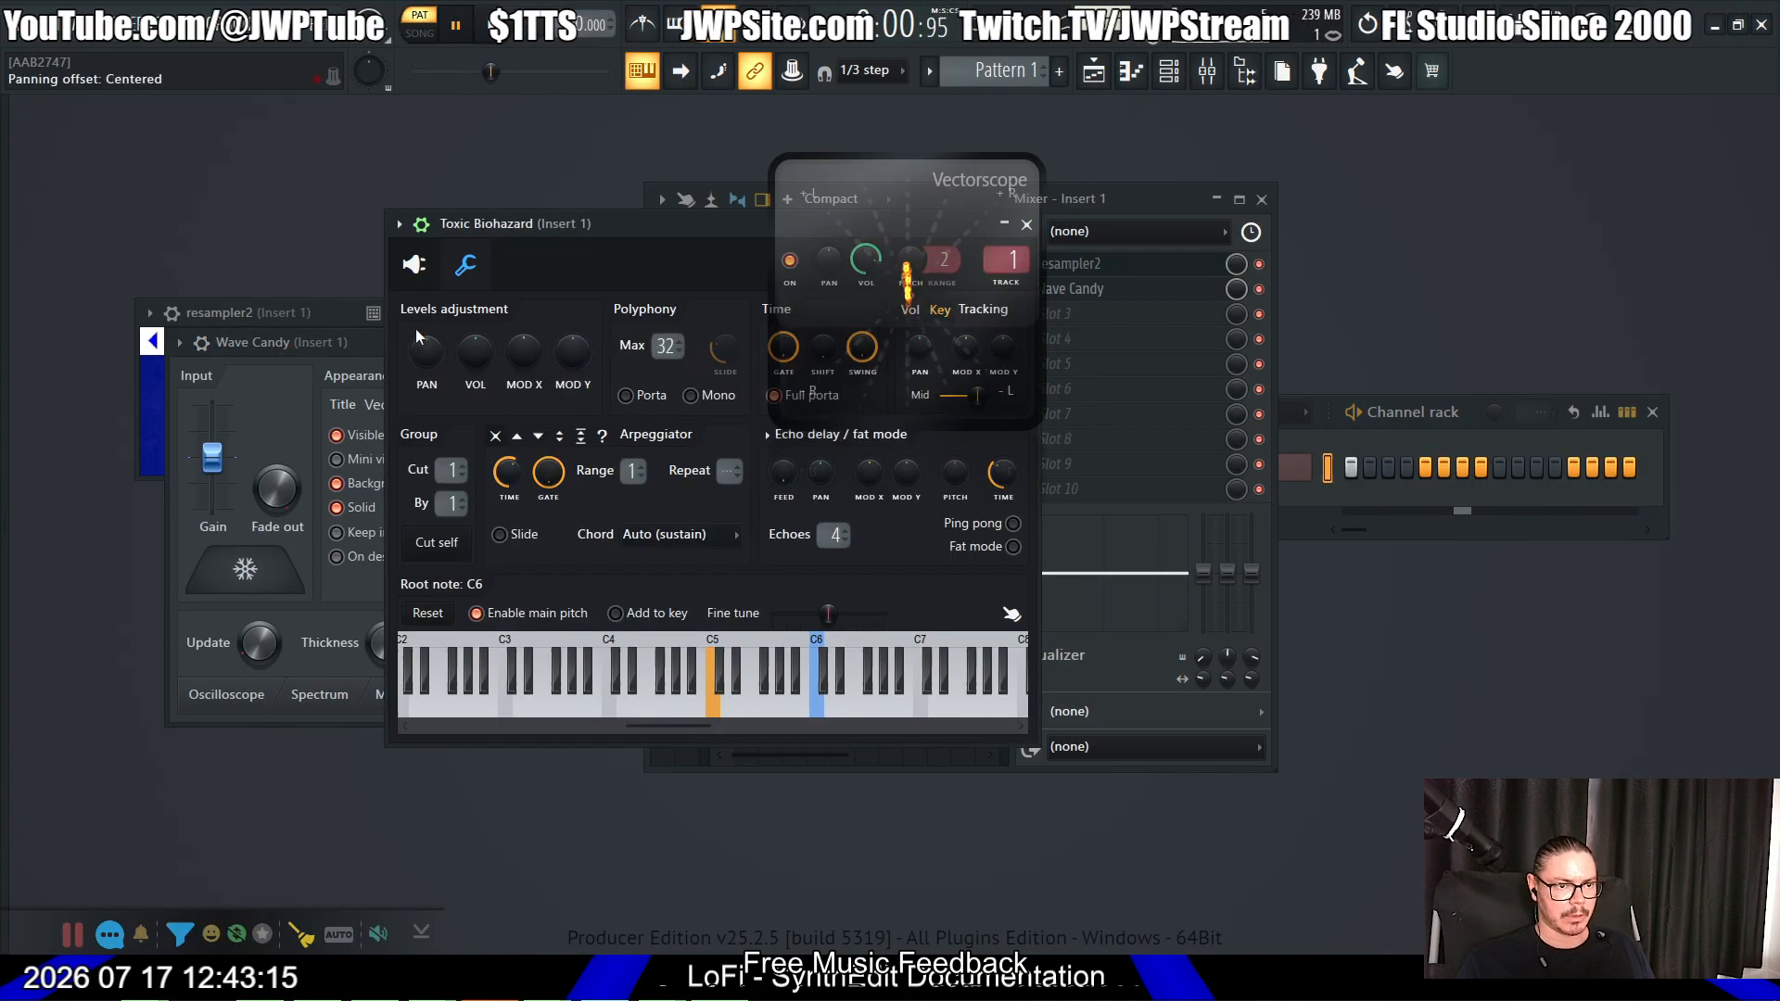
left_click(341, 341)
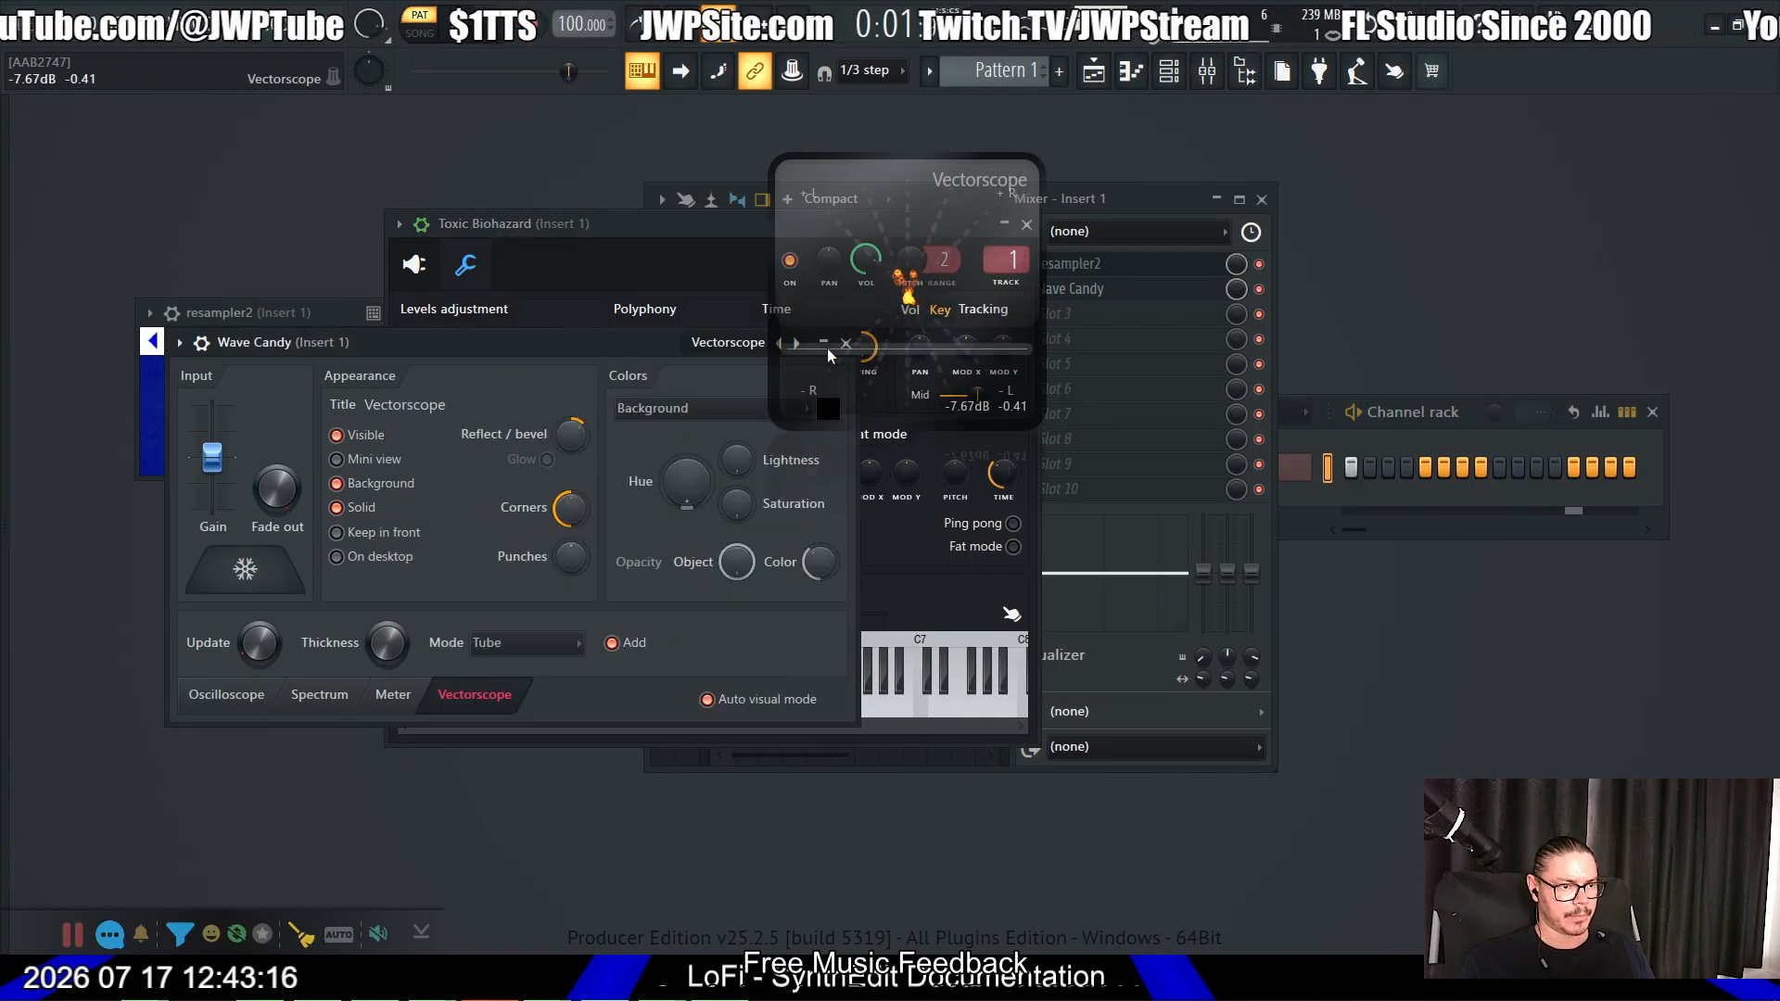
Step: Move the Wave Candy window aside and load the Spectrum preset again
left_click(742, 349)
left_click(222, 531)
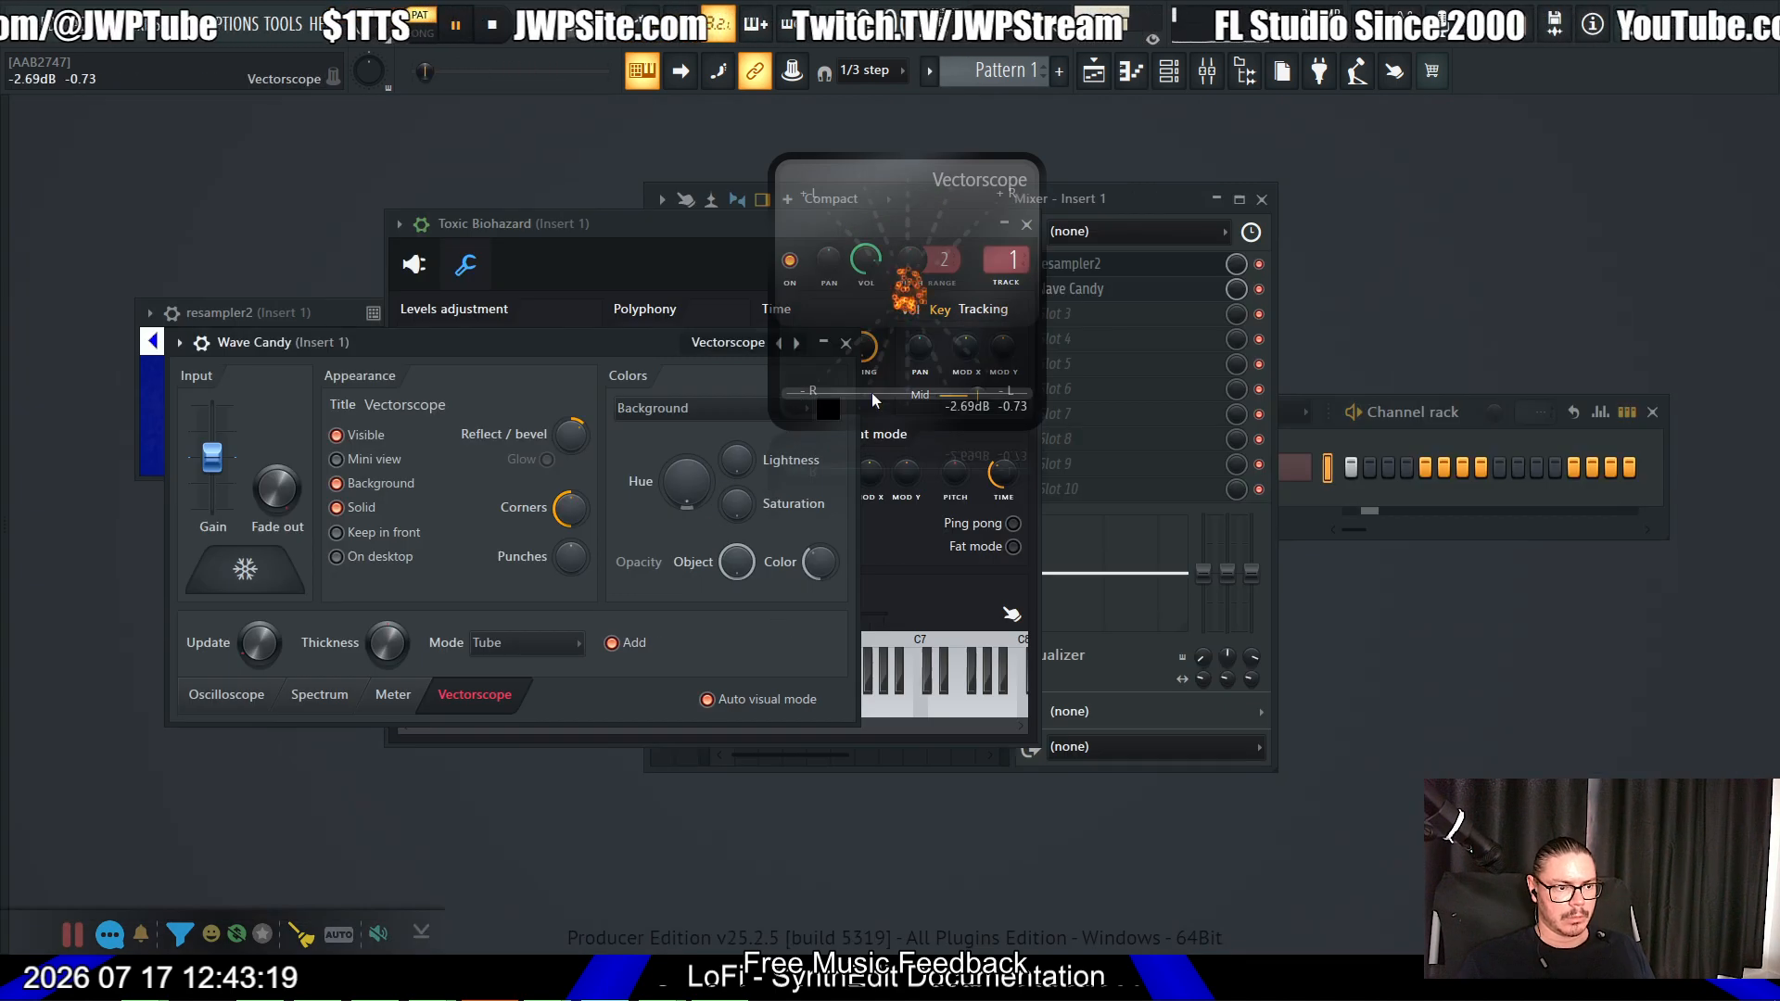
left_click_drag(636, 348, 524, 358)
left_click(710, 353)
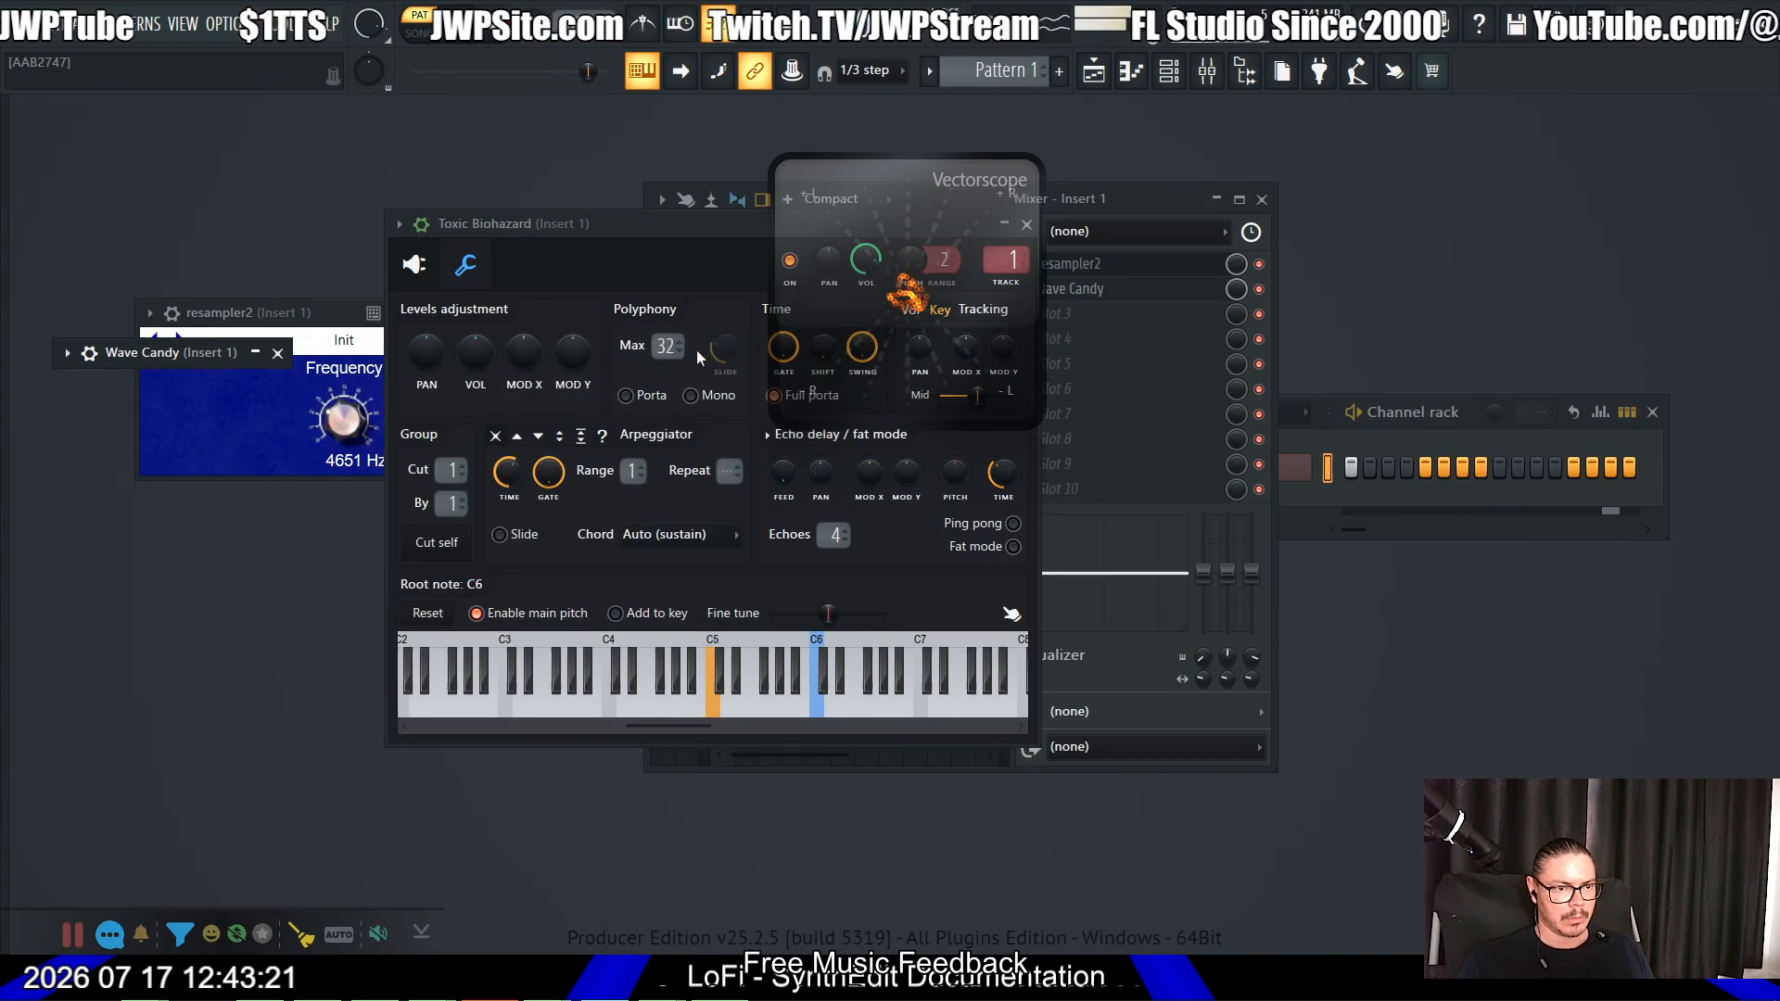
left_click(255, 353)
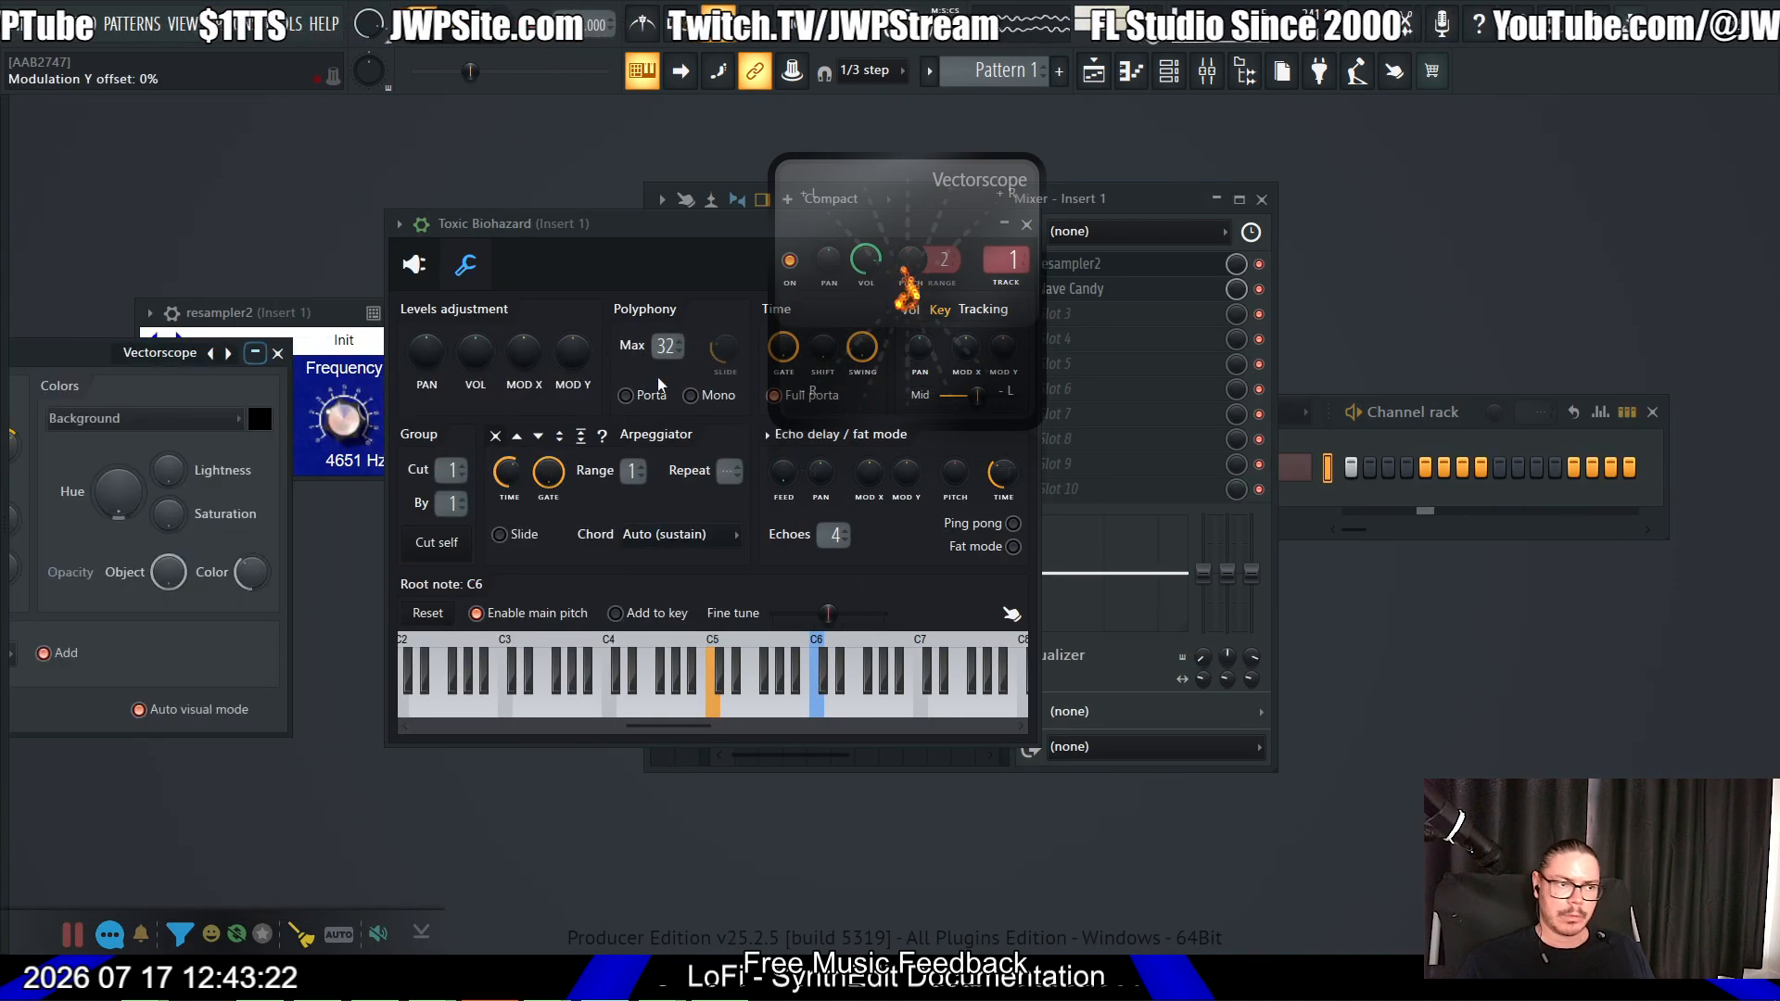
left_click(222, 353)
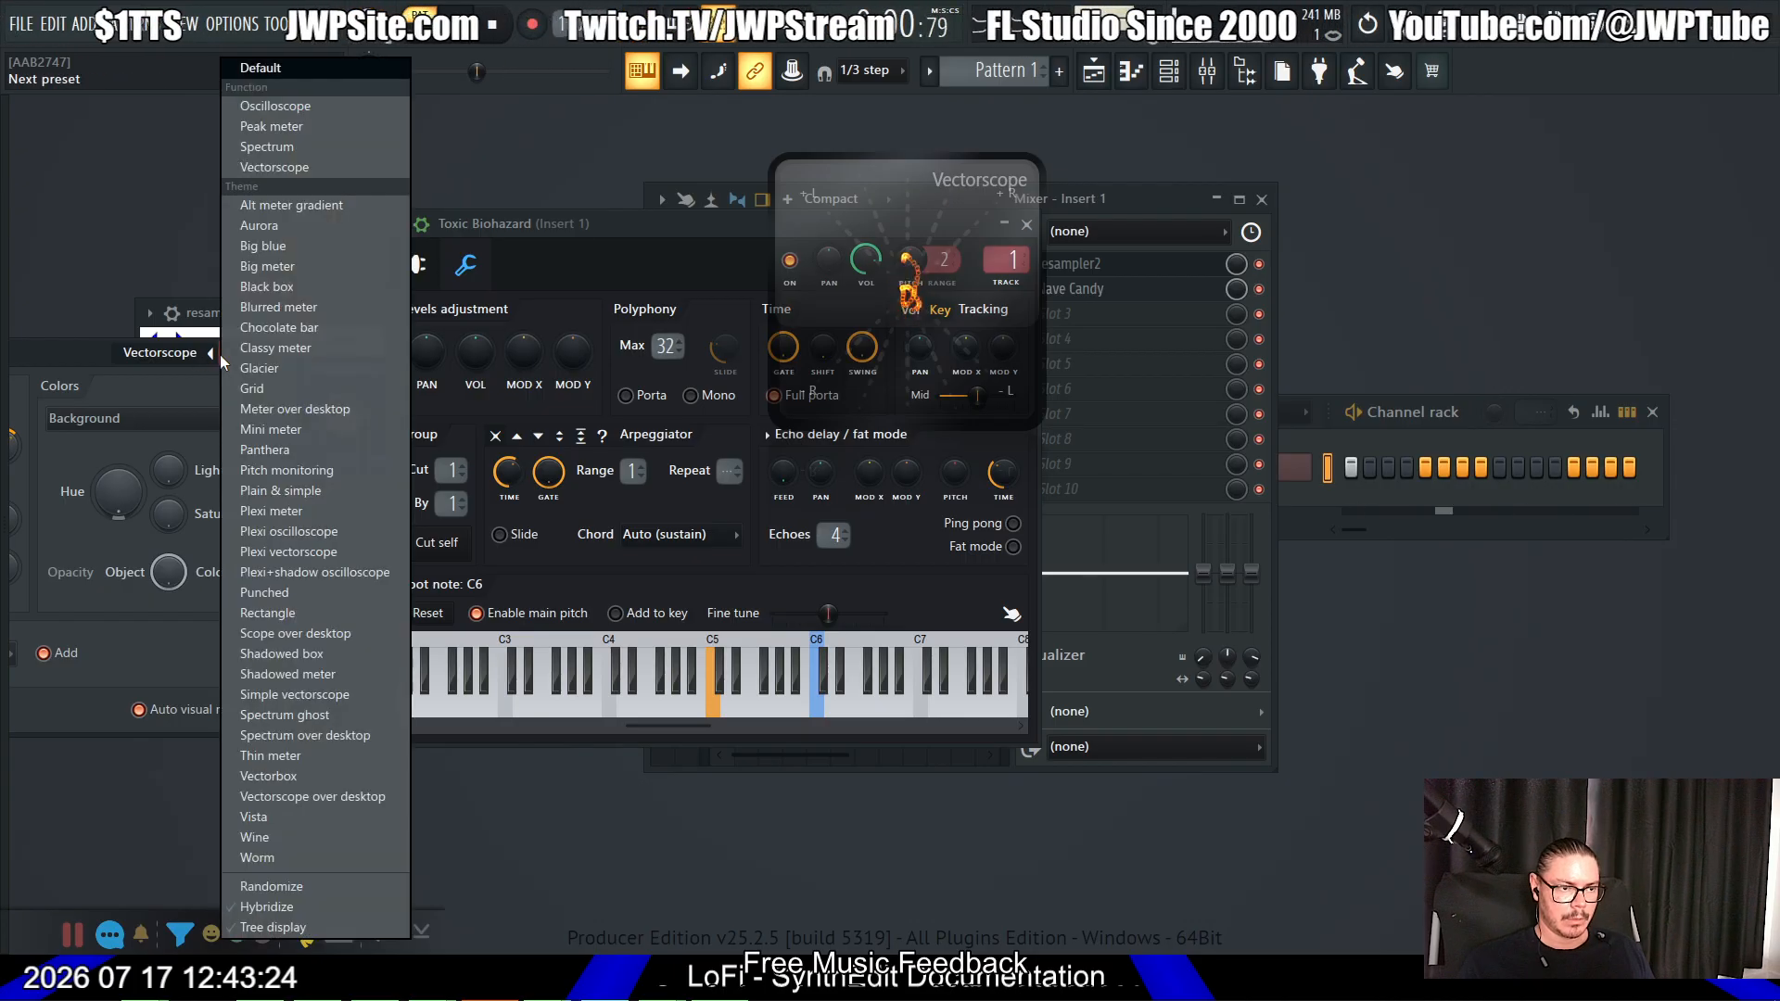
left_click(341, 154)
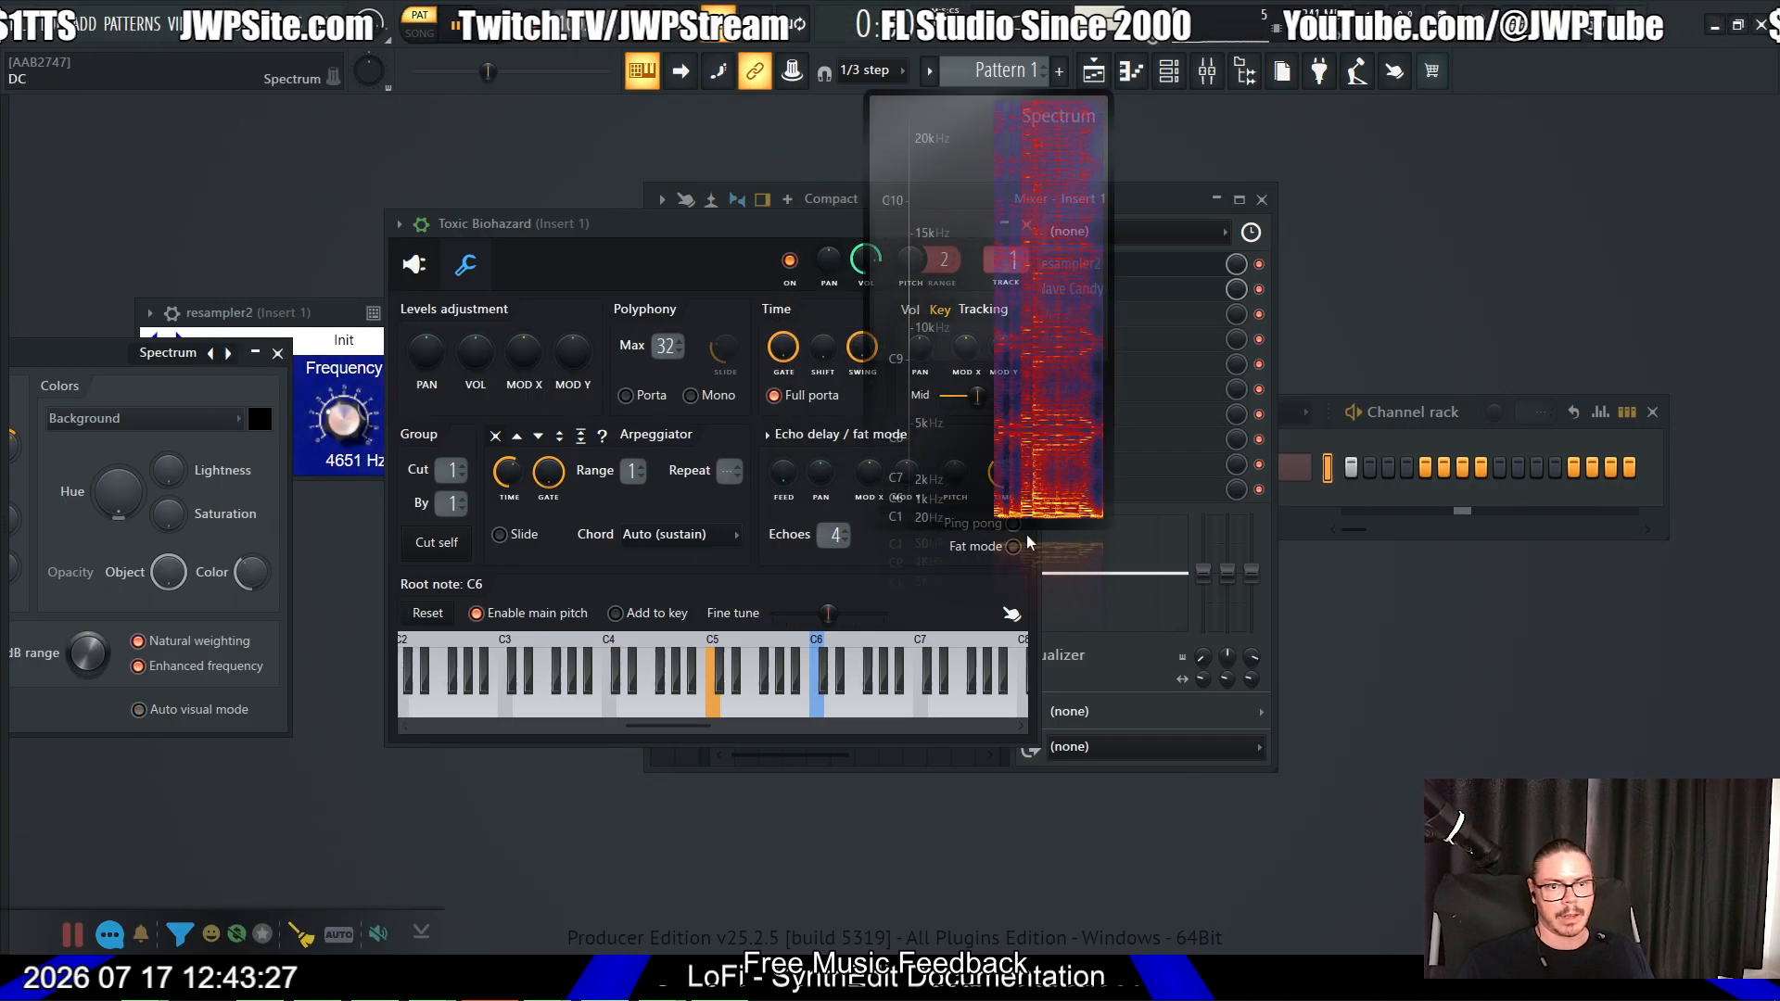
Step: Make the spectrum display taller, place it beside Toxic Biohazard with a raised Scale, and close Wave Candy's settings
left_click_drag(1026, 529, 1026, 998)
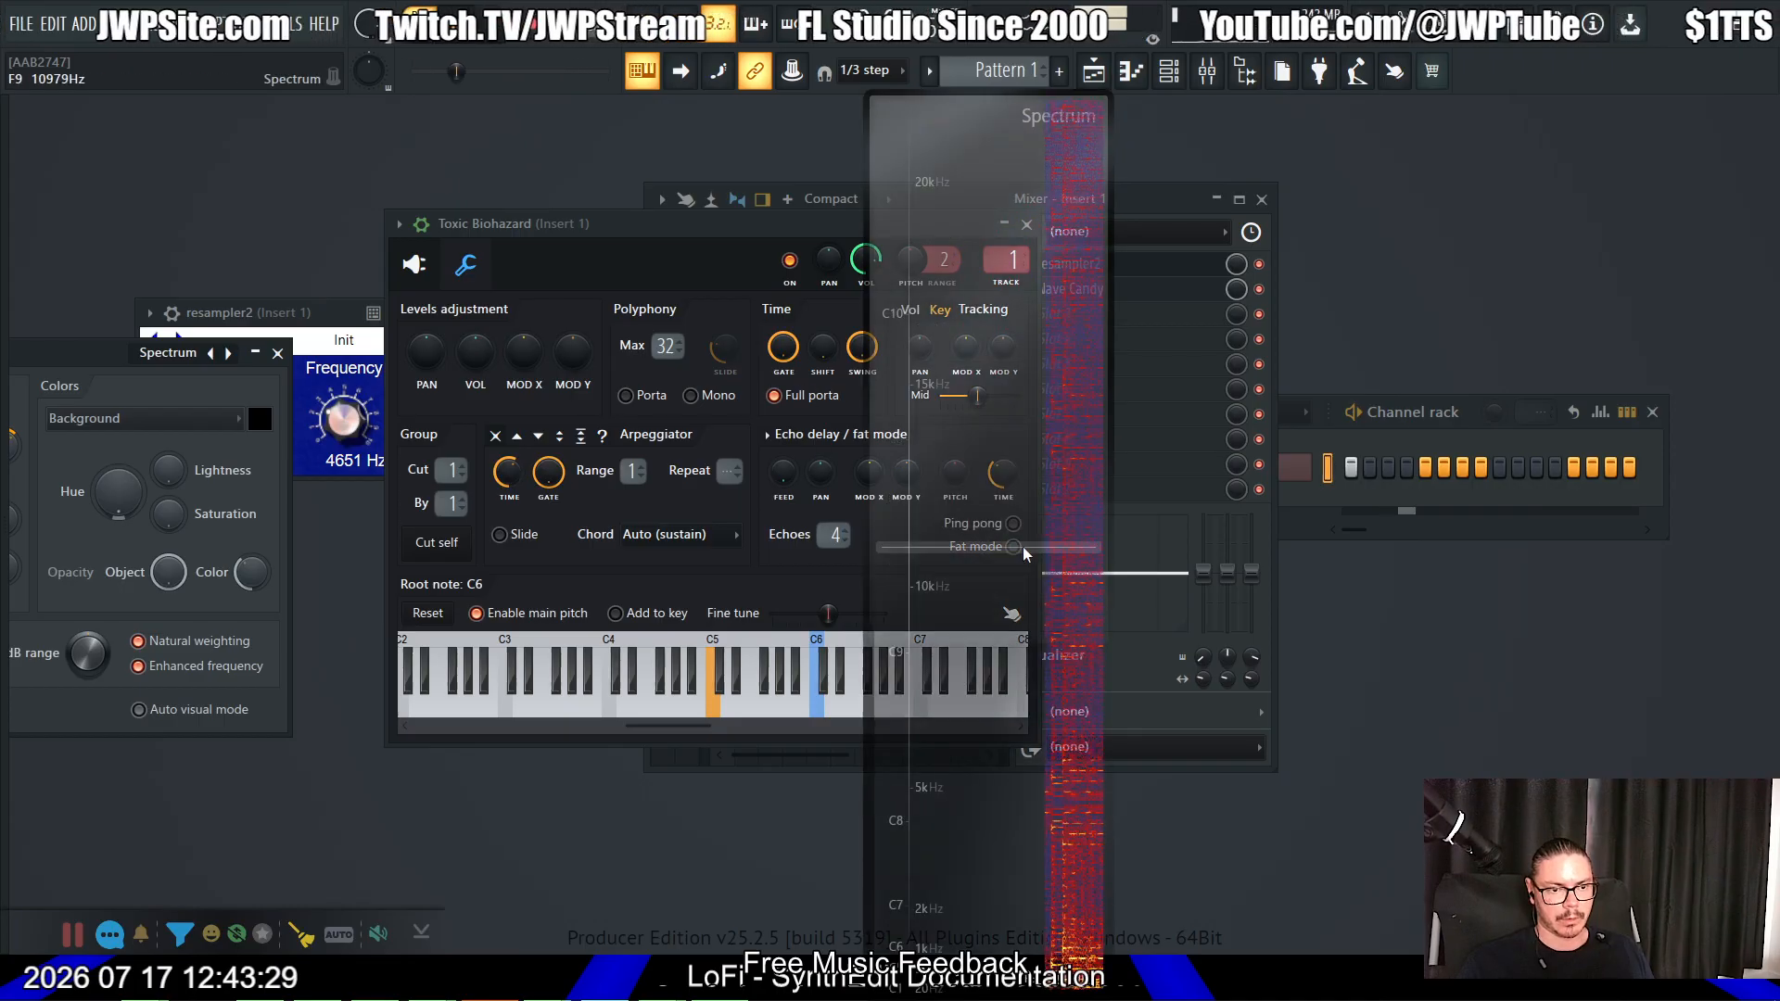
left_click_drag(1024, 549, 1292, 354)
left_click_drag(139, 352, 531, 397)
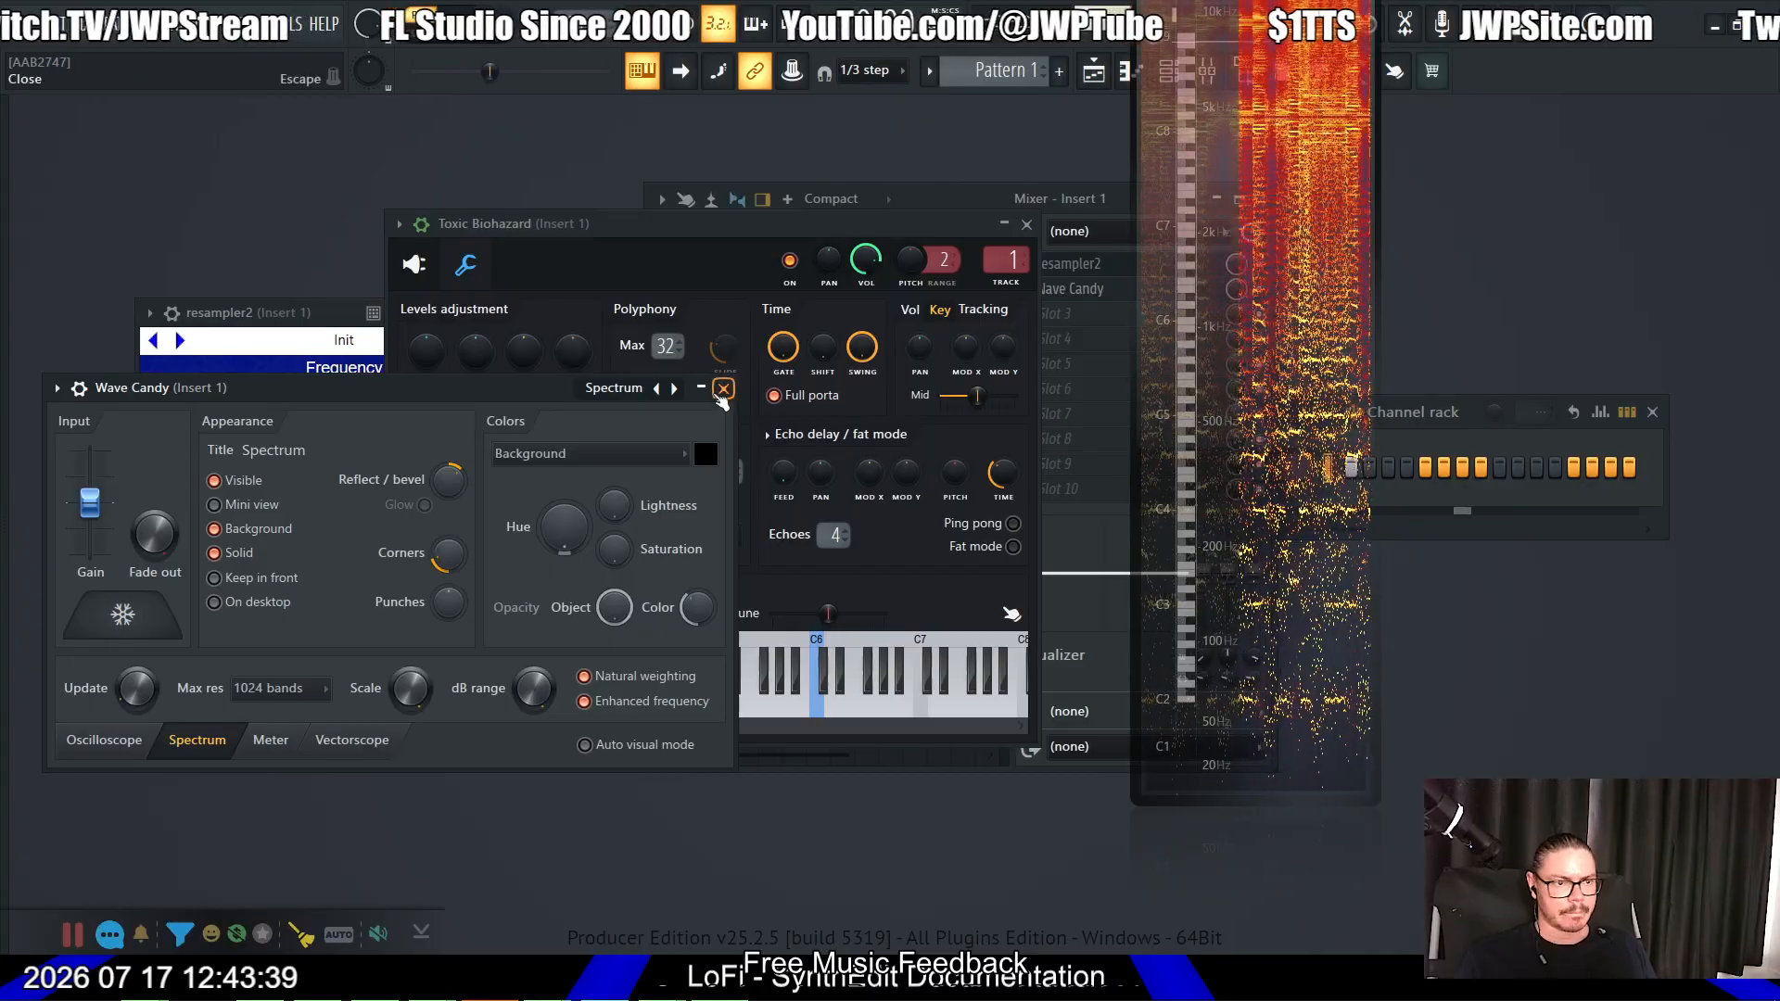
left_click(723, 390)
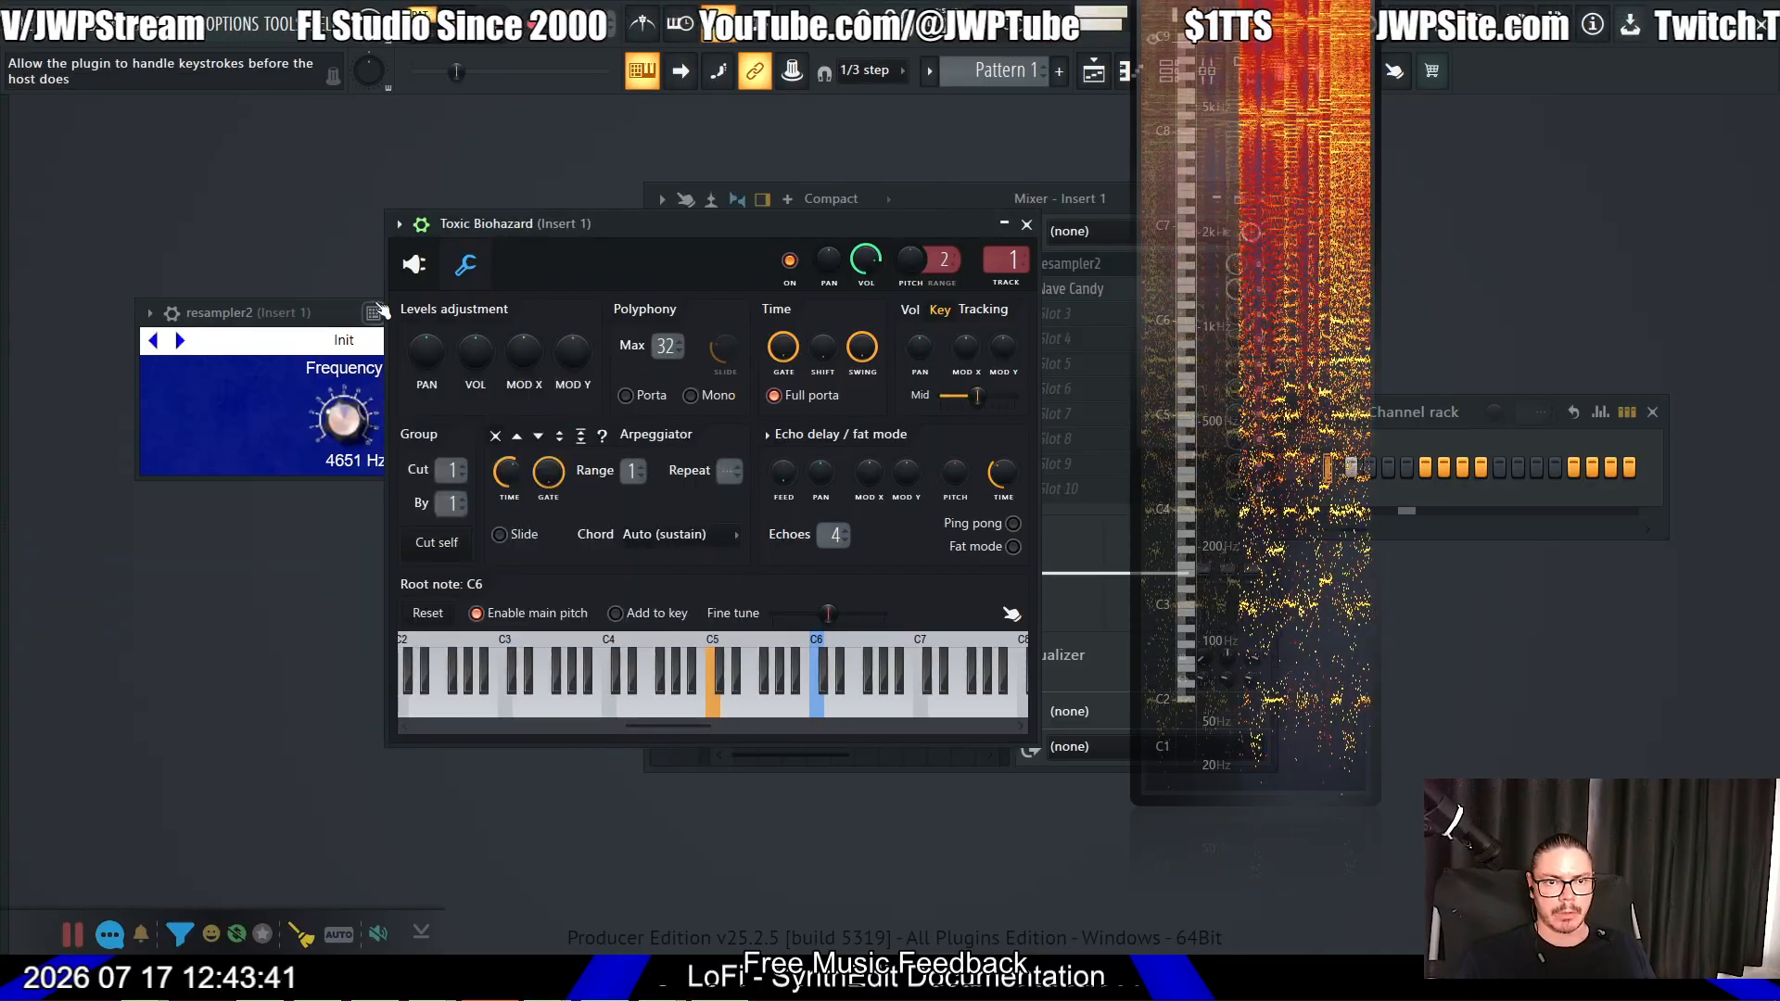
Step: Sweep resampler2's Frequency down to 1918 Hz and up to 5638 Hz during playback to test the aliasing
left_click(310, 316)
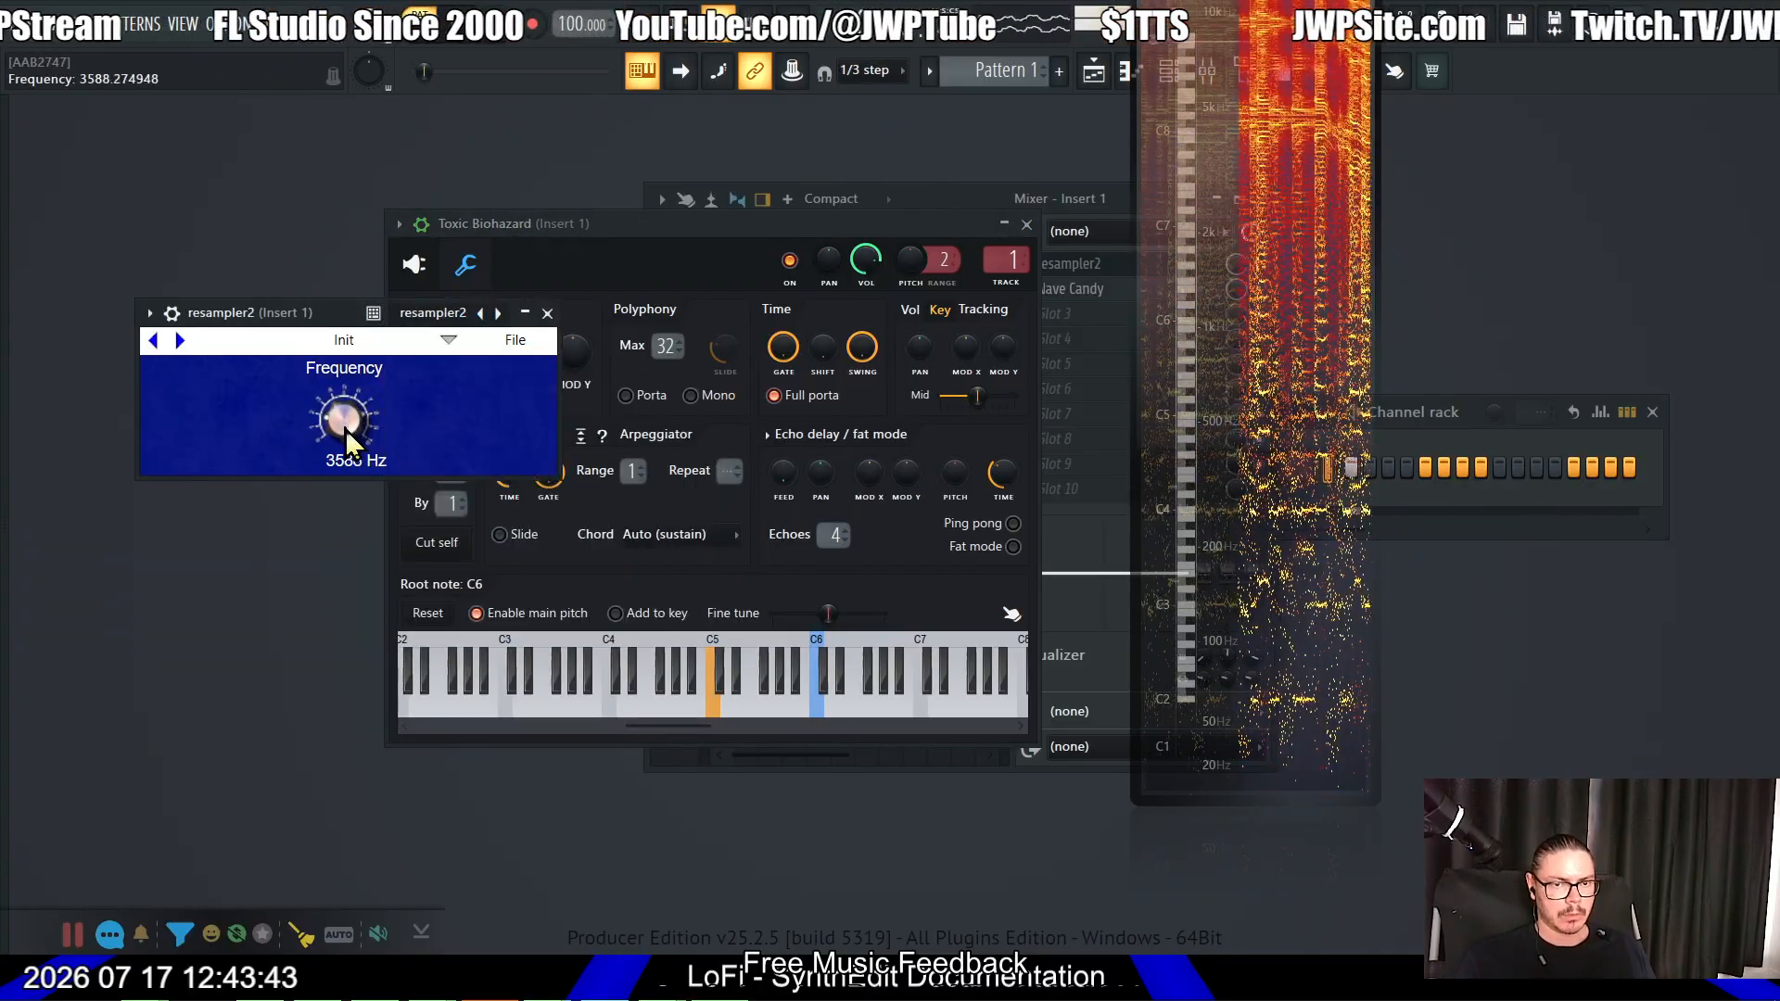
left_click_drag(347, 431, 359, 475)
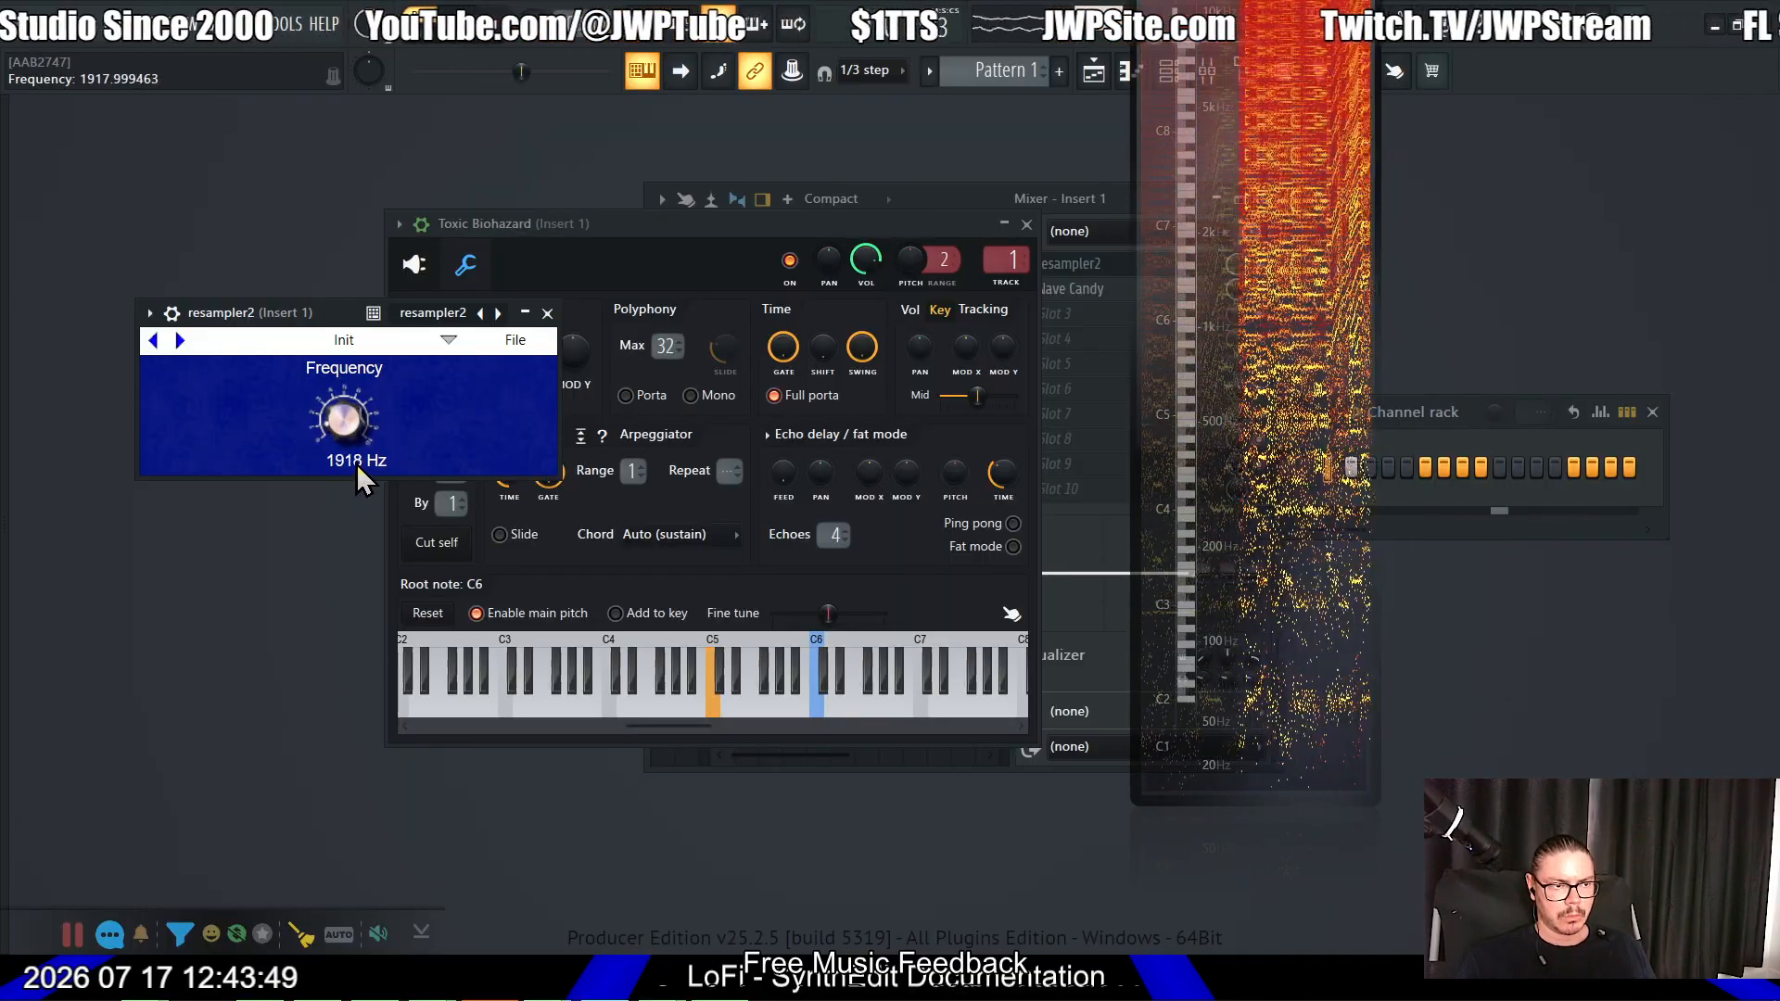
left_click_drag(356, 464, 350, 418)
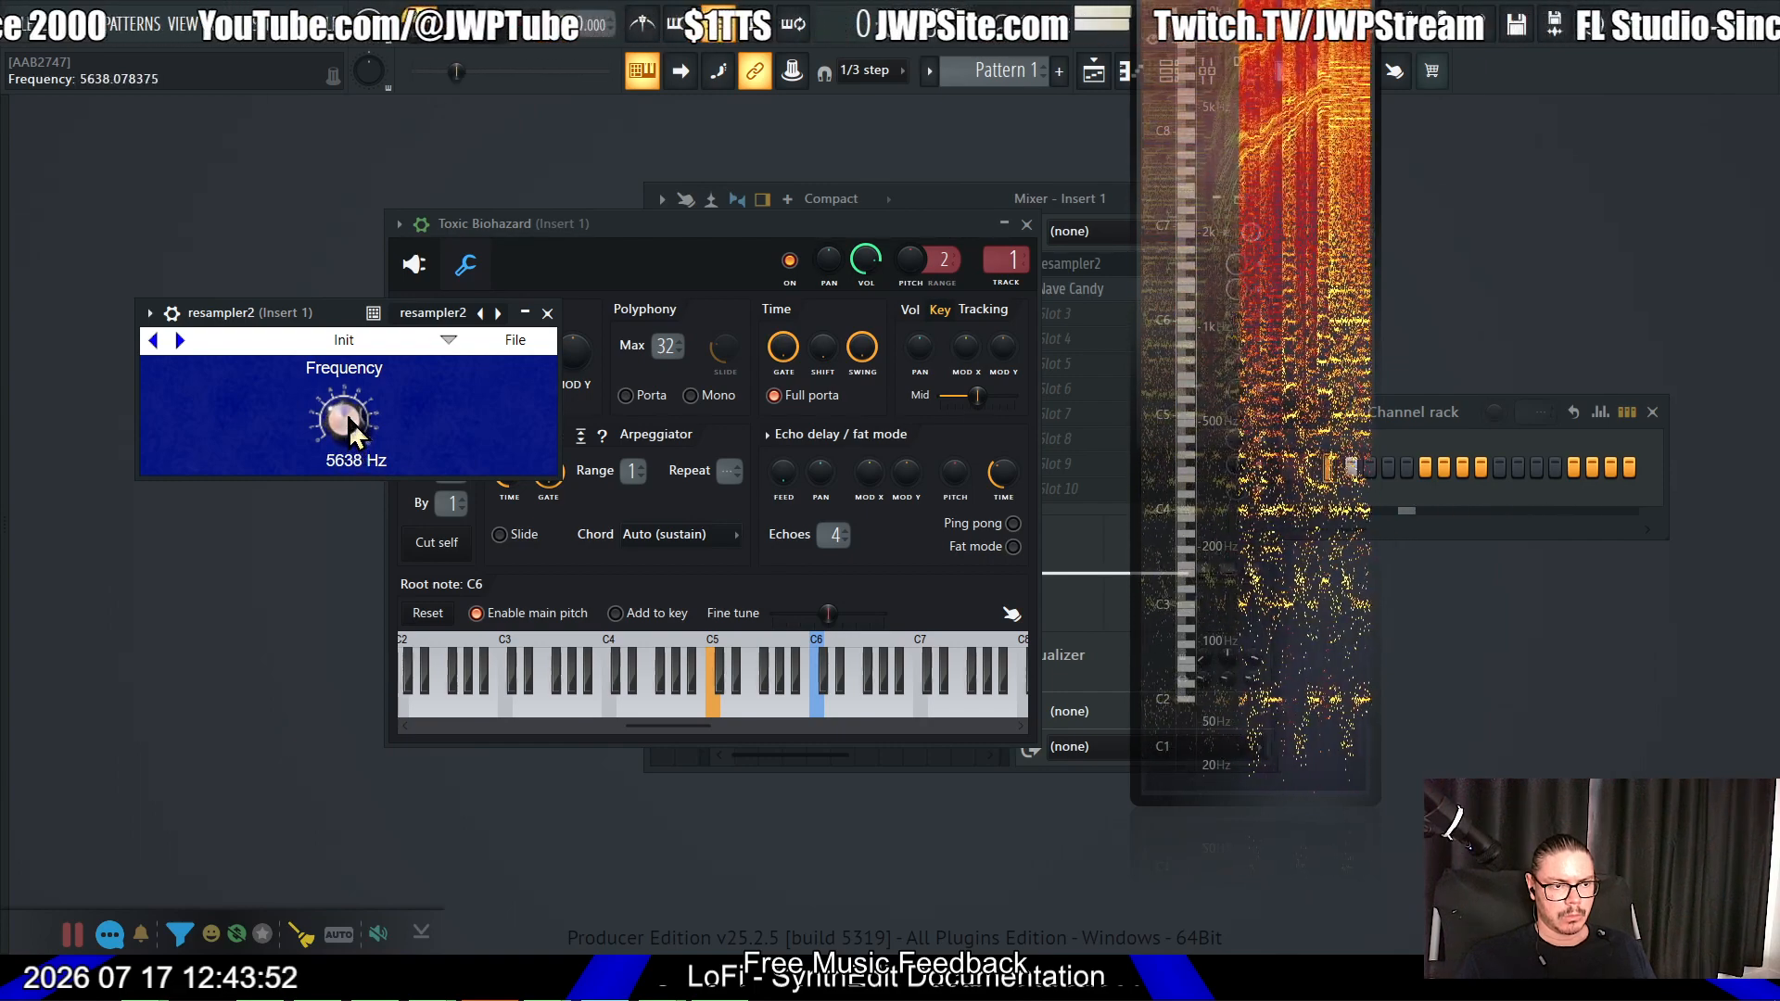
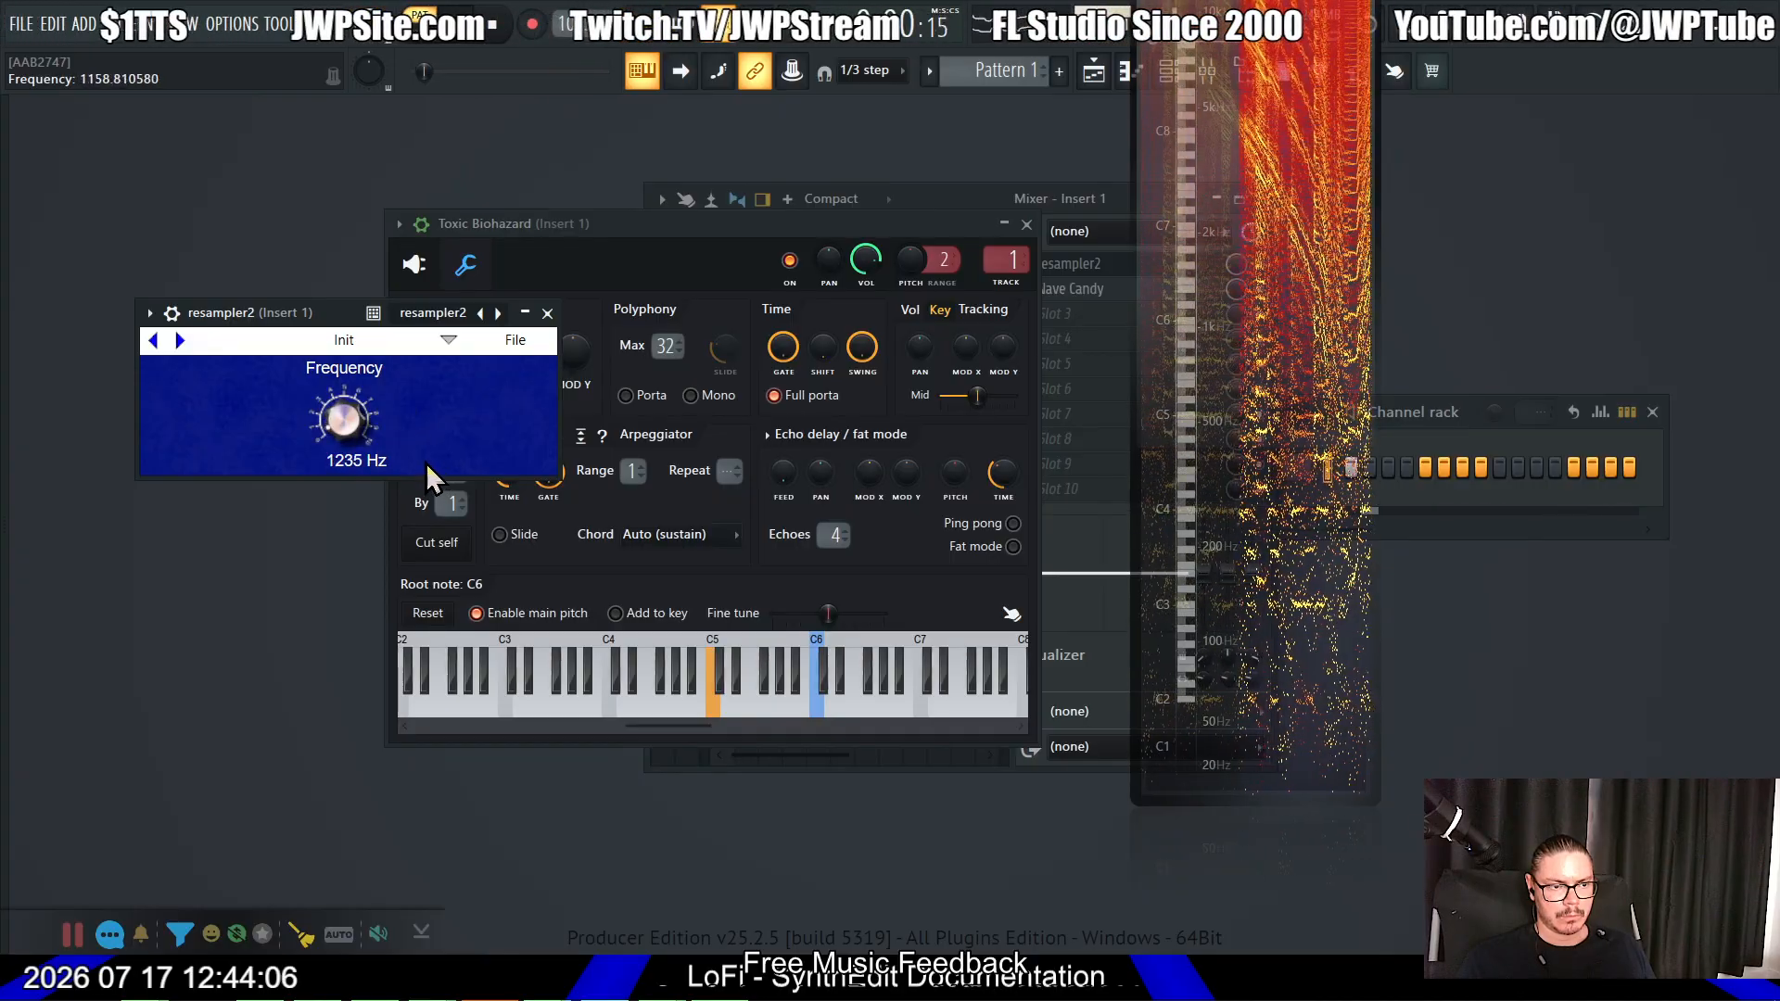
Step: Examine resampler2's wrapper processing, troubleshooting and general settings, and return to its plugin editor
left_click(473, 224)
left_click(195, 324)
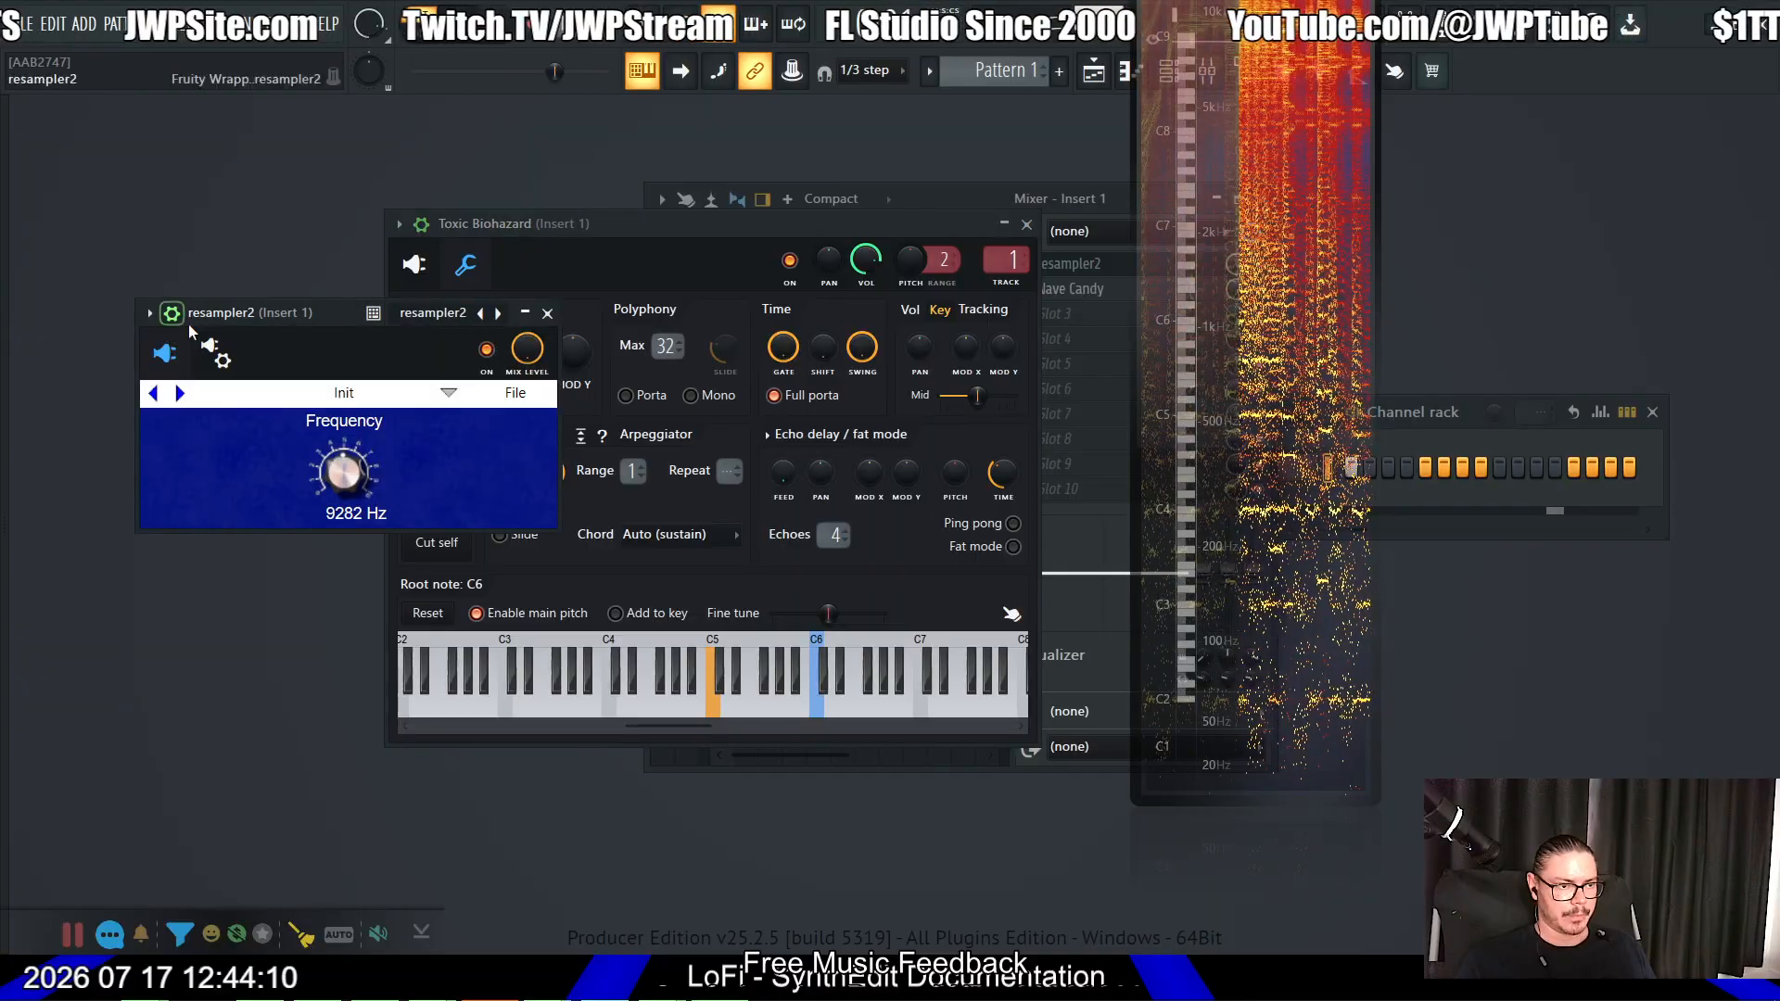
left_click(211, 354)
left_click(248, 400)
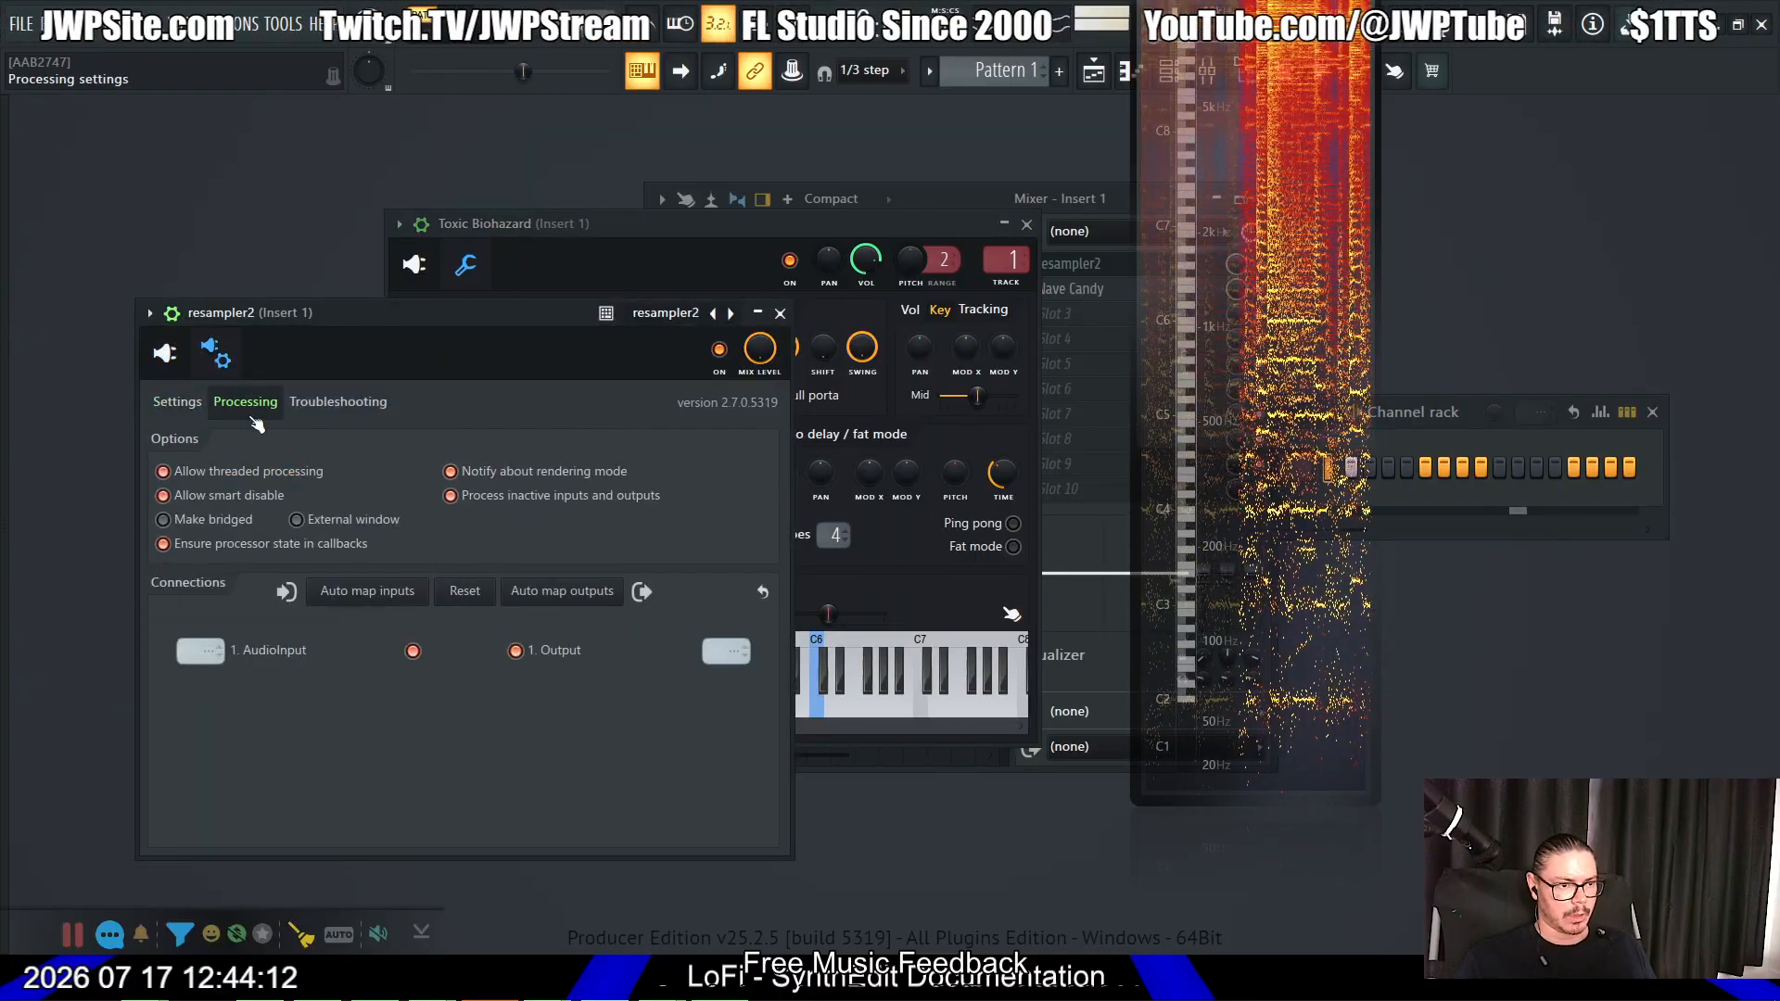
left_click(337, 401)
left_click(174, 403)
left_click(165, 353)
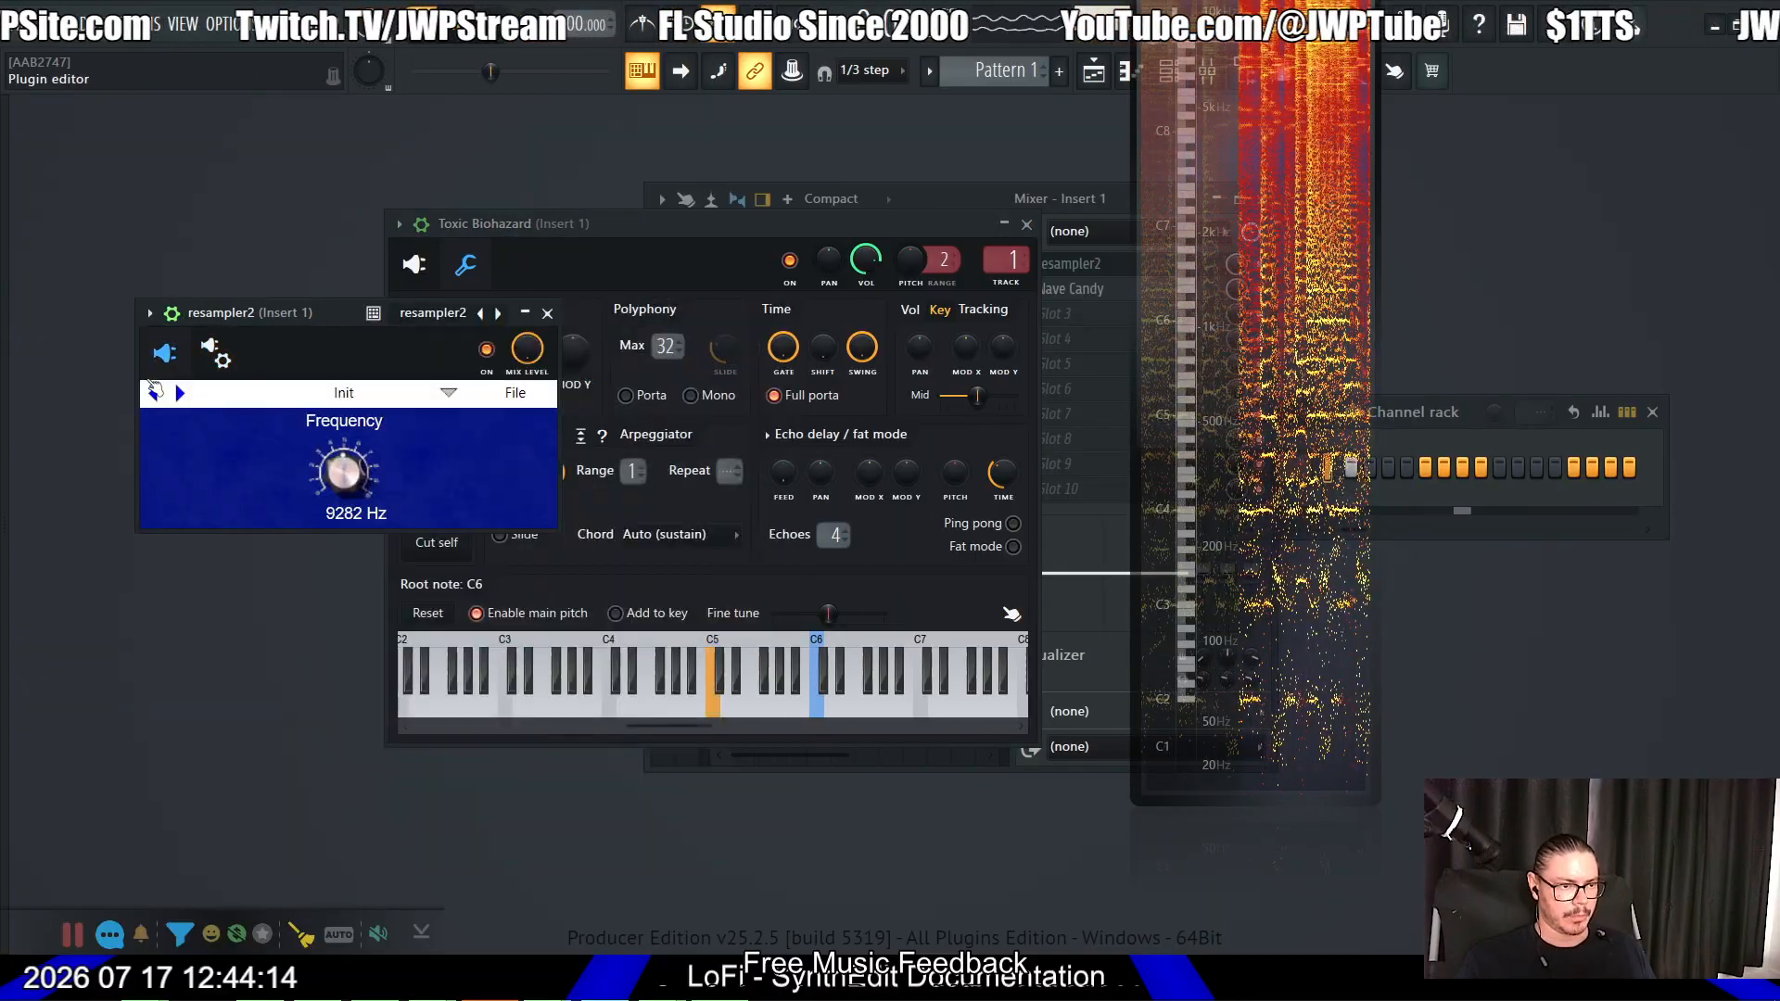
Step: Raise resampler2's Frequency to 19000 Hz and stop playback
left_click_drag(355, 477, 364, 354)
mouse_move(375, 429)
left_mouse_down()
mouse_move(409, 570)
mouse_move(394, 417)
left_mouse_up()
left_click(489, 9)
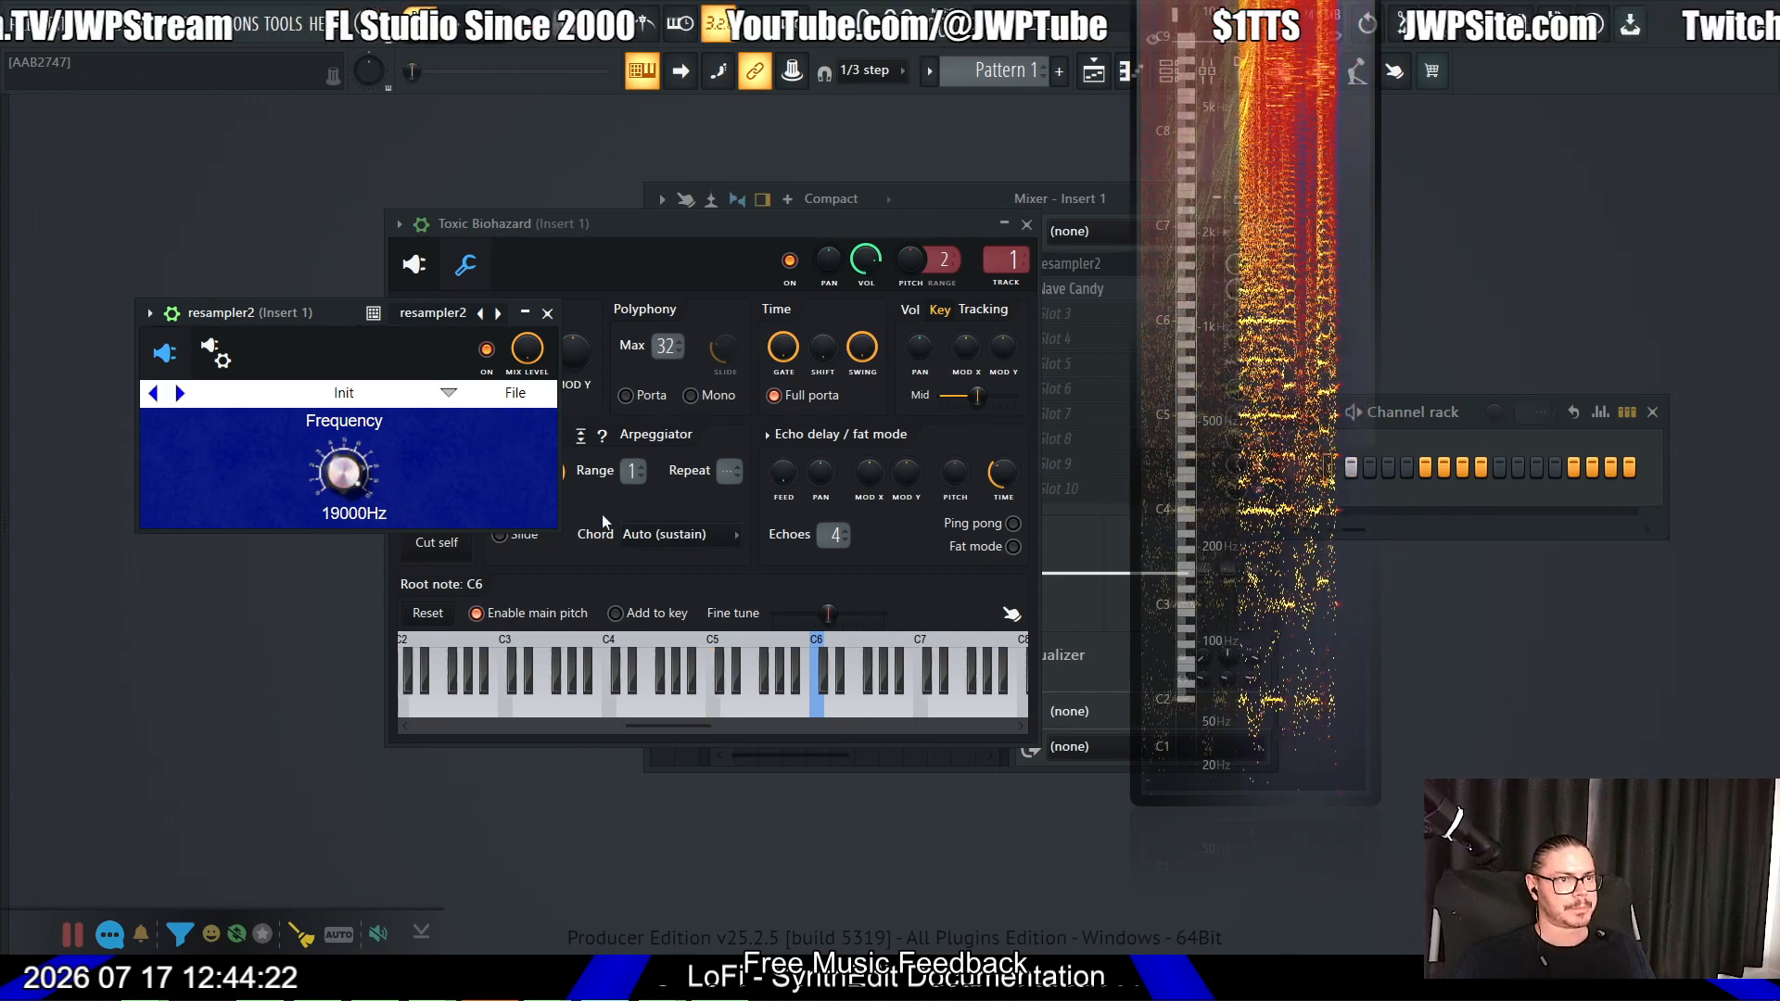
Step: Switch to the resampler2 patch in SynthEdit
key("alt+Tab")
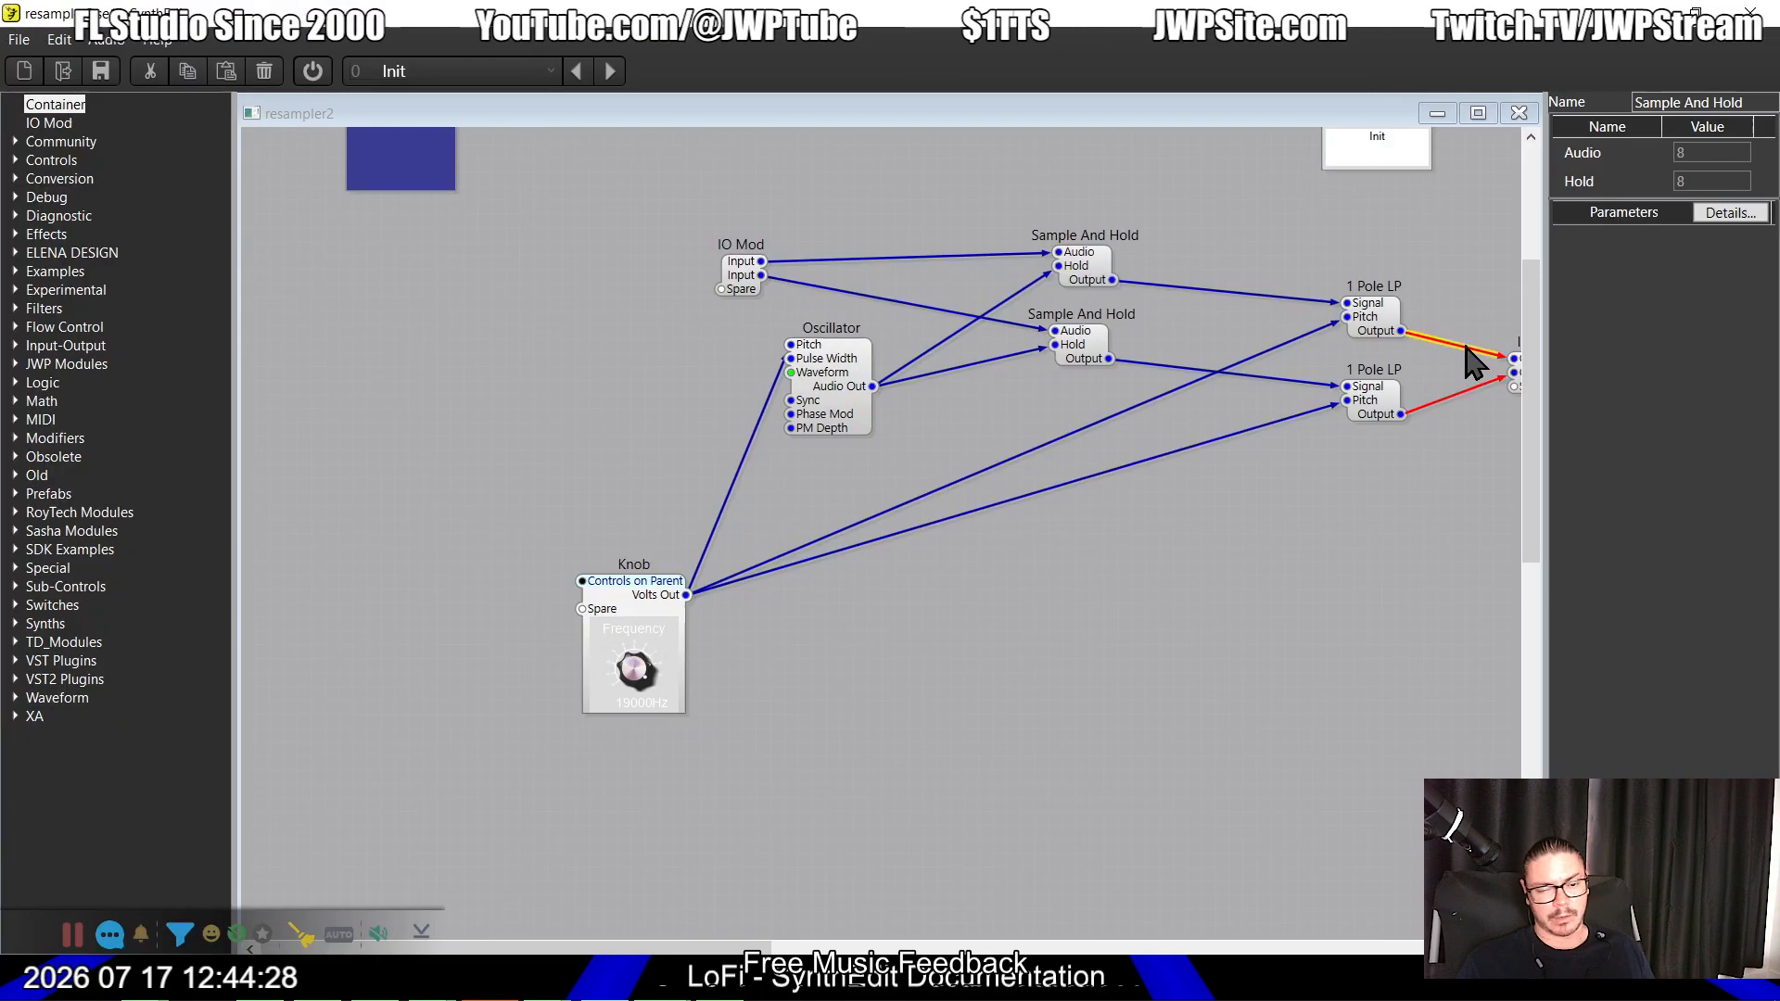
Step: Wire both Sample And Hold outputs directly to the output IO Mod and delete the two 1 Pole LP modules
left_click_drag(1103, 281, 992, 293)
left_click_drag(1400, 369, 1412, 375)
left_click_drag(1007, 359, 1413, 373)
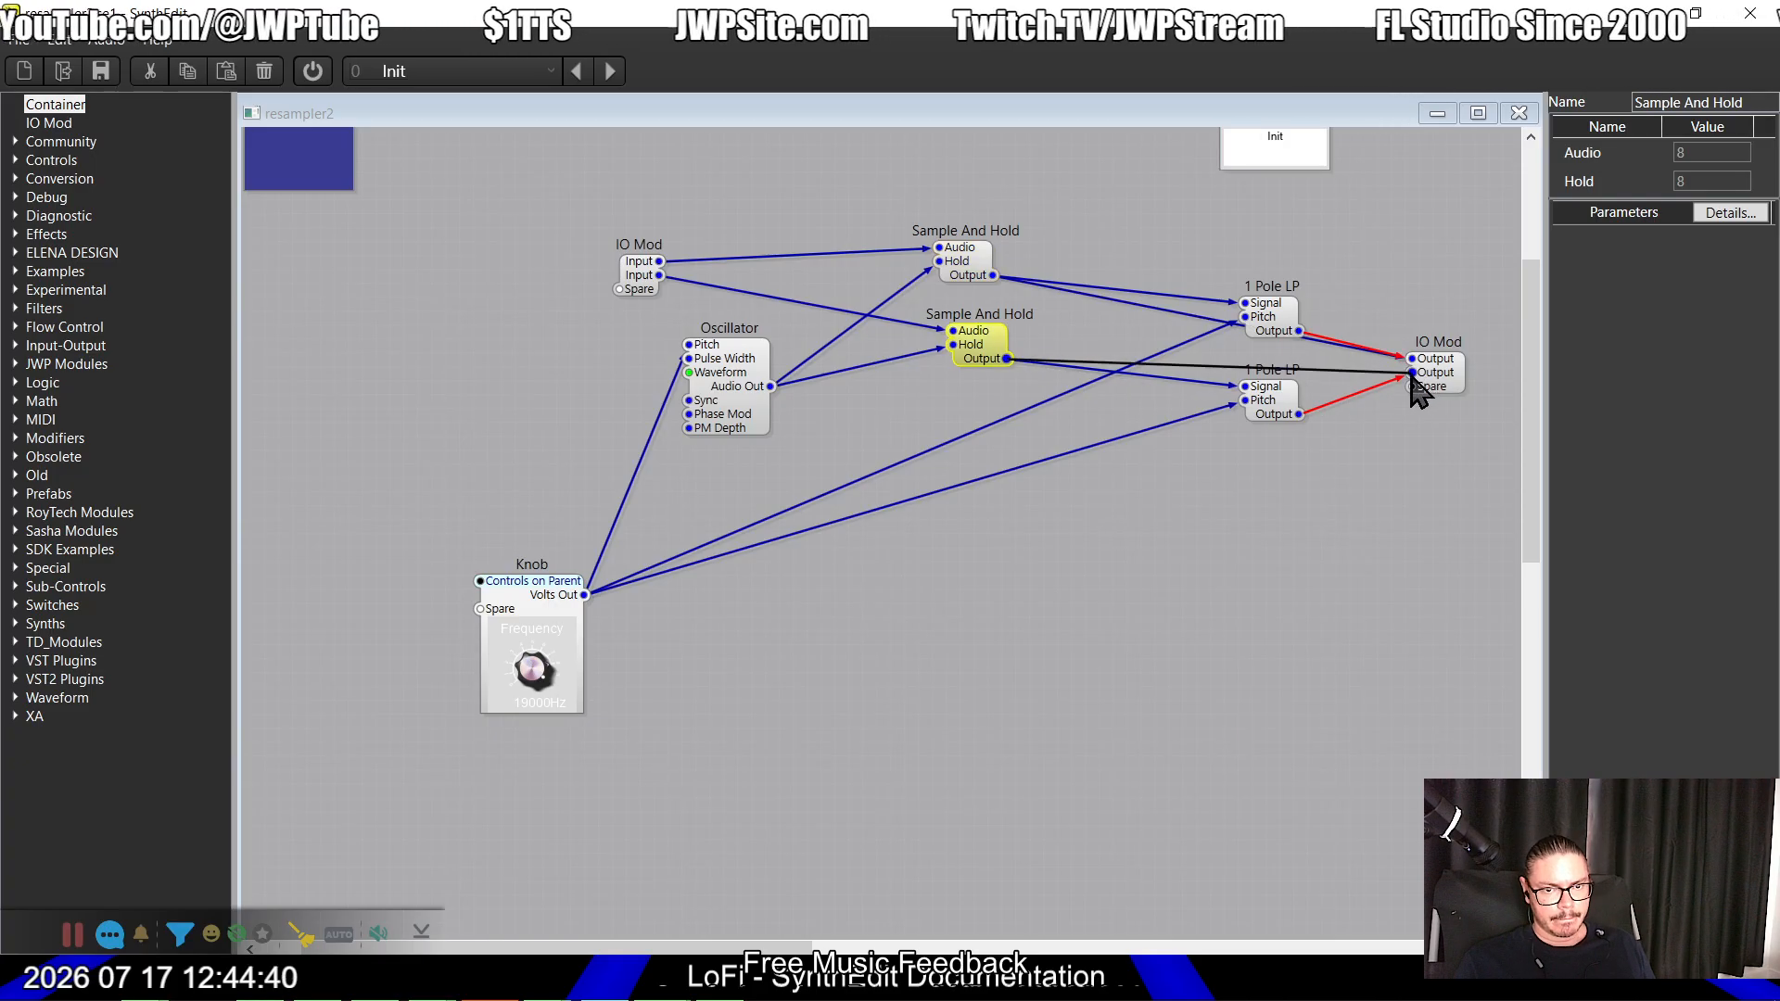
left_click(1284, 323)
key("Delete")
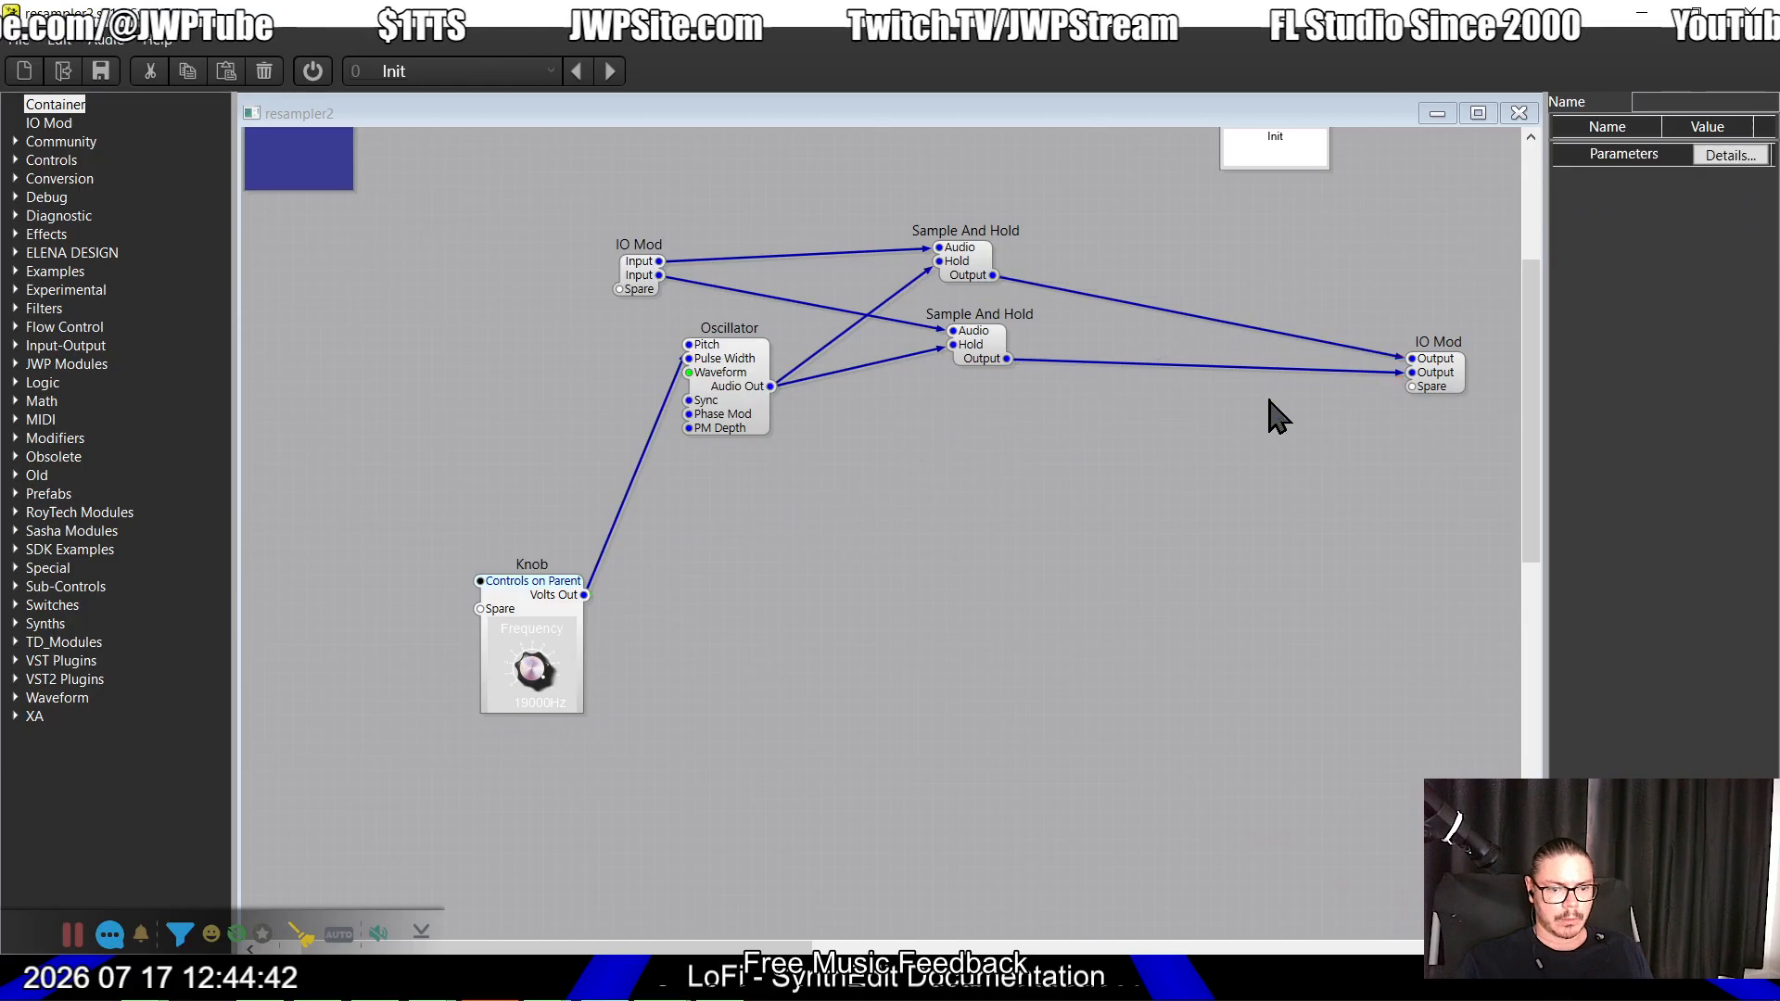
Step: Open the VST export settings for resampler2, and in FL Studio delete the resampler2 plugin from the first effect slot of mixer Insert 1
left_click(22, 39)
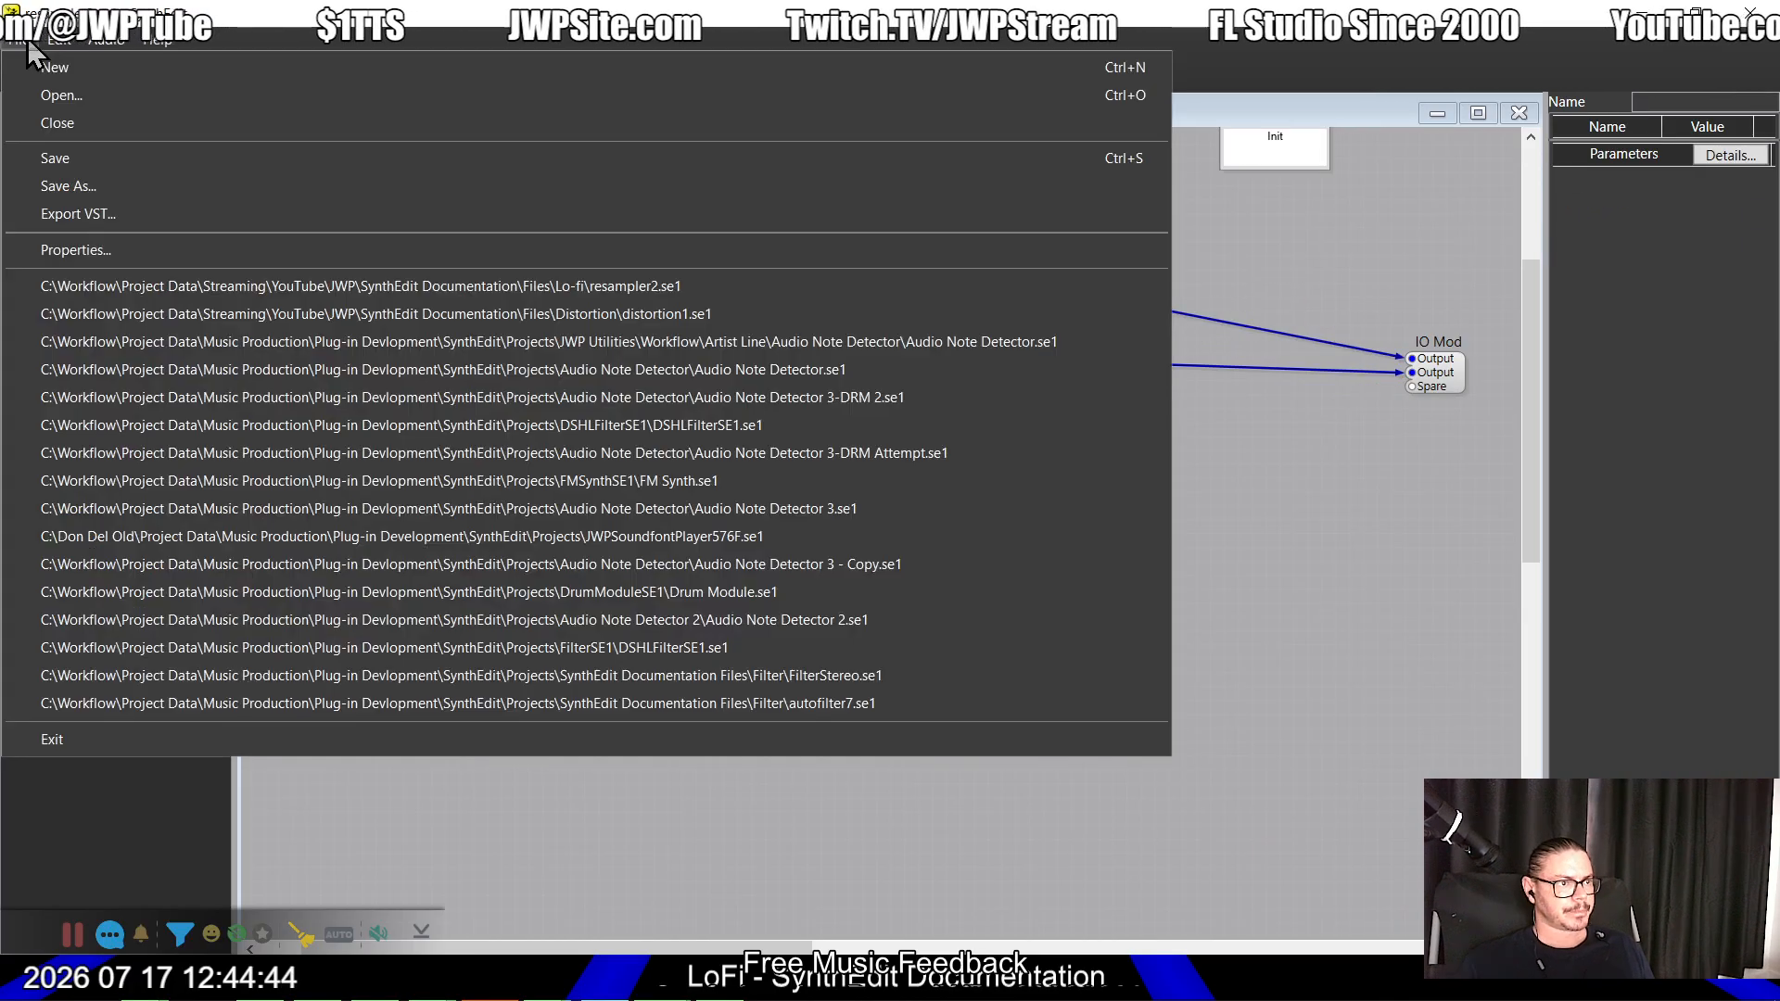
left_click(93, 249)
key("alt+Tab")
key("alt+Tab")
key("alt+Tab")
key("alt+Tab")
key("alt+shift+Tab")
key("alt+shift+Tab")
key("alt+shift+Tab")
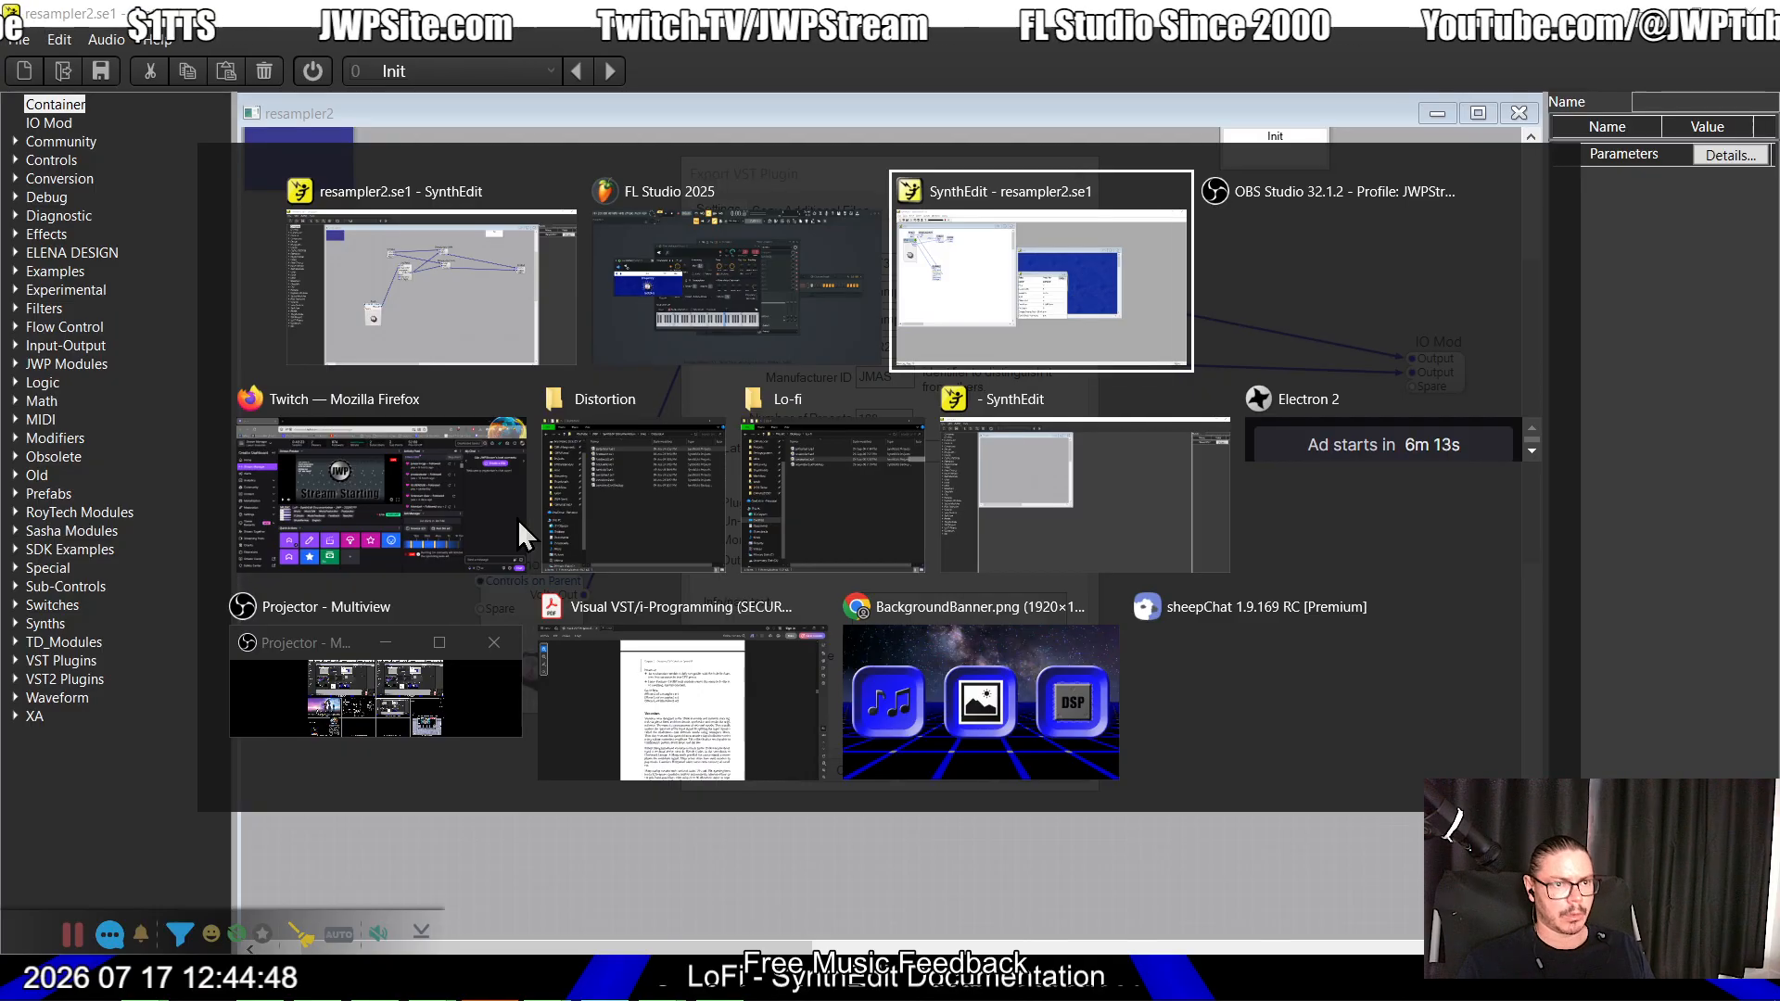
left_click(965, 202)
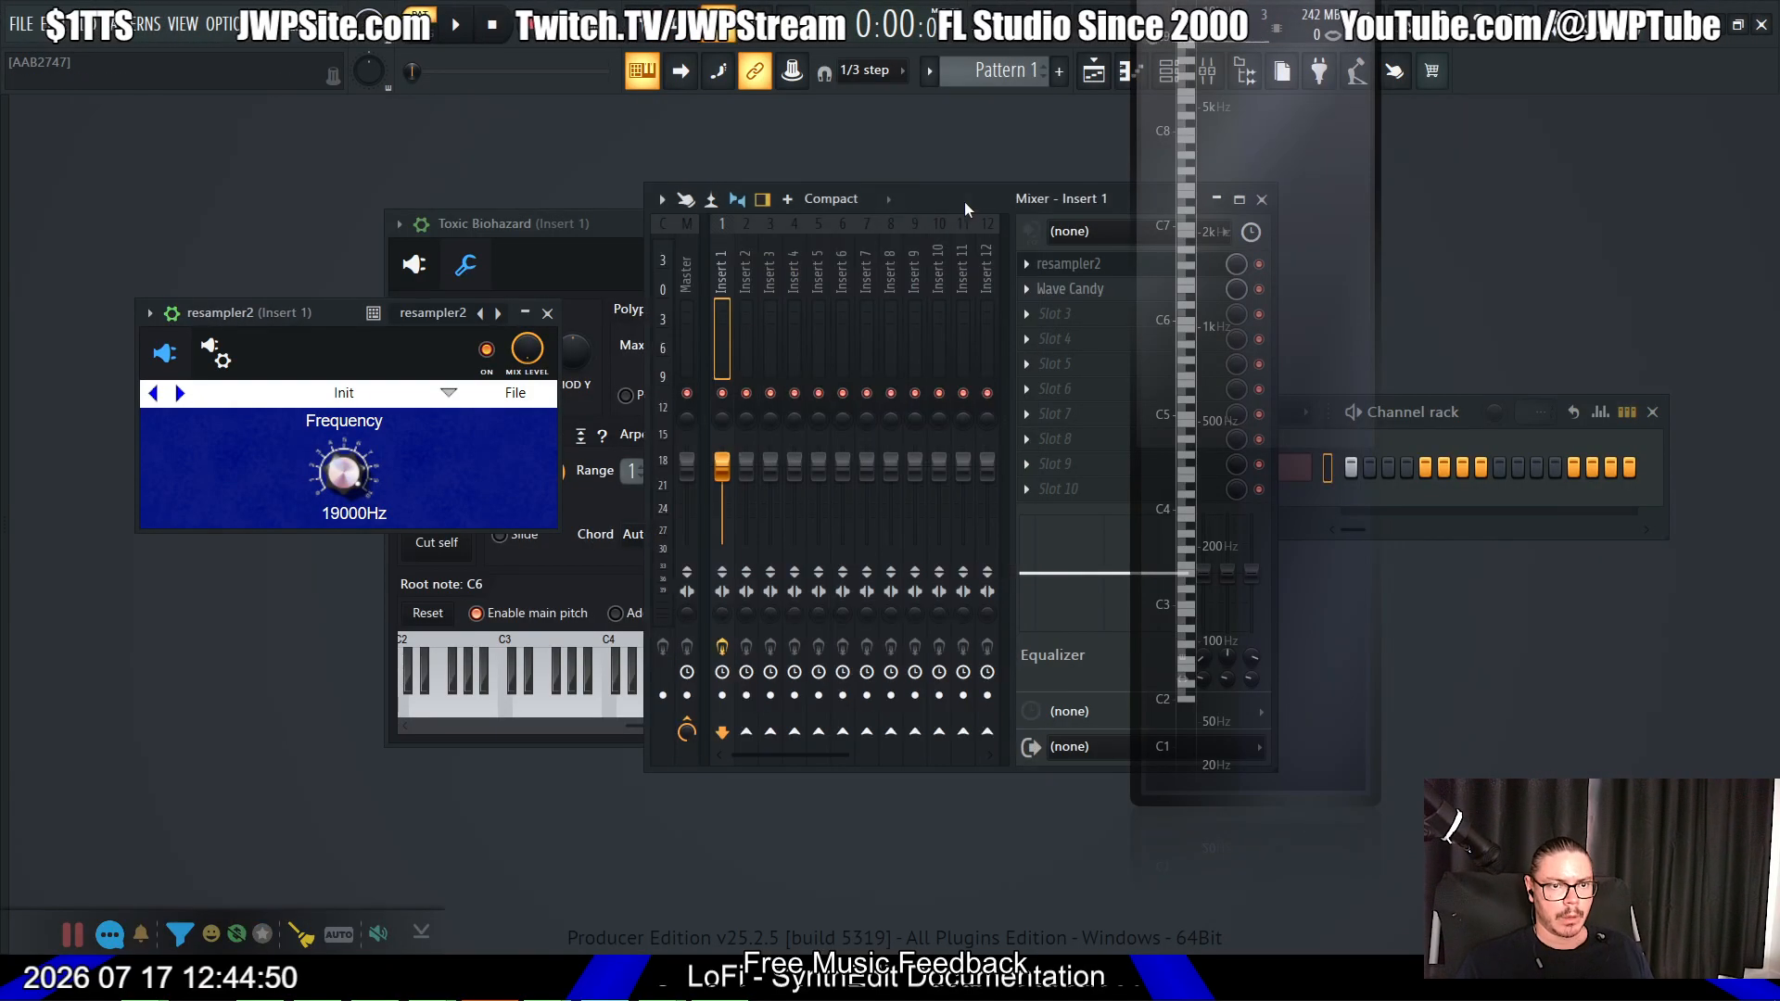
left_click(1030, 264)
left_click(1055, 308)
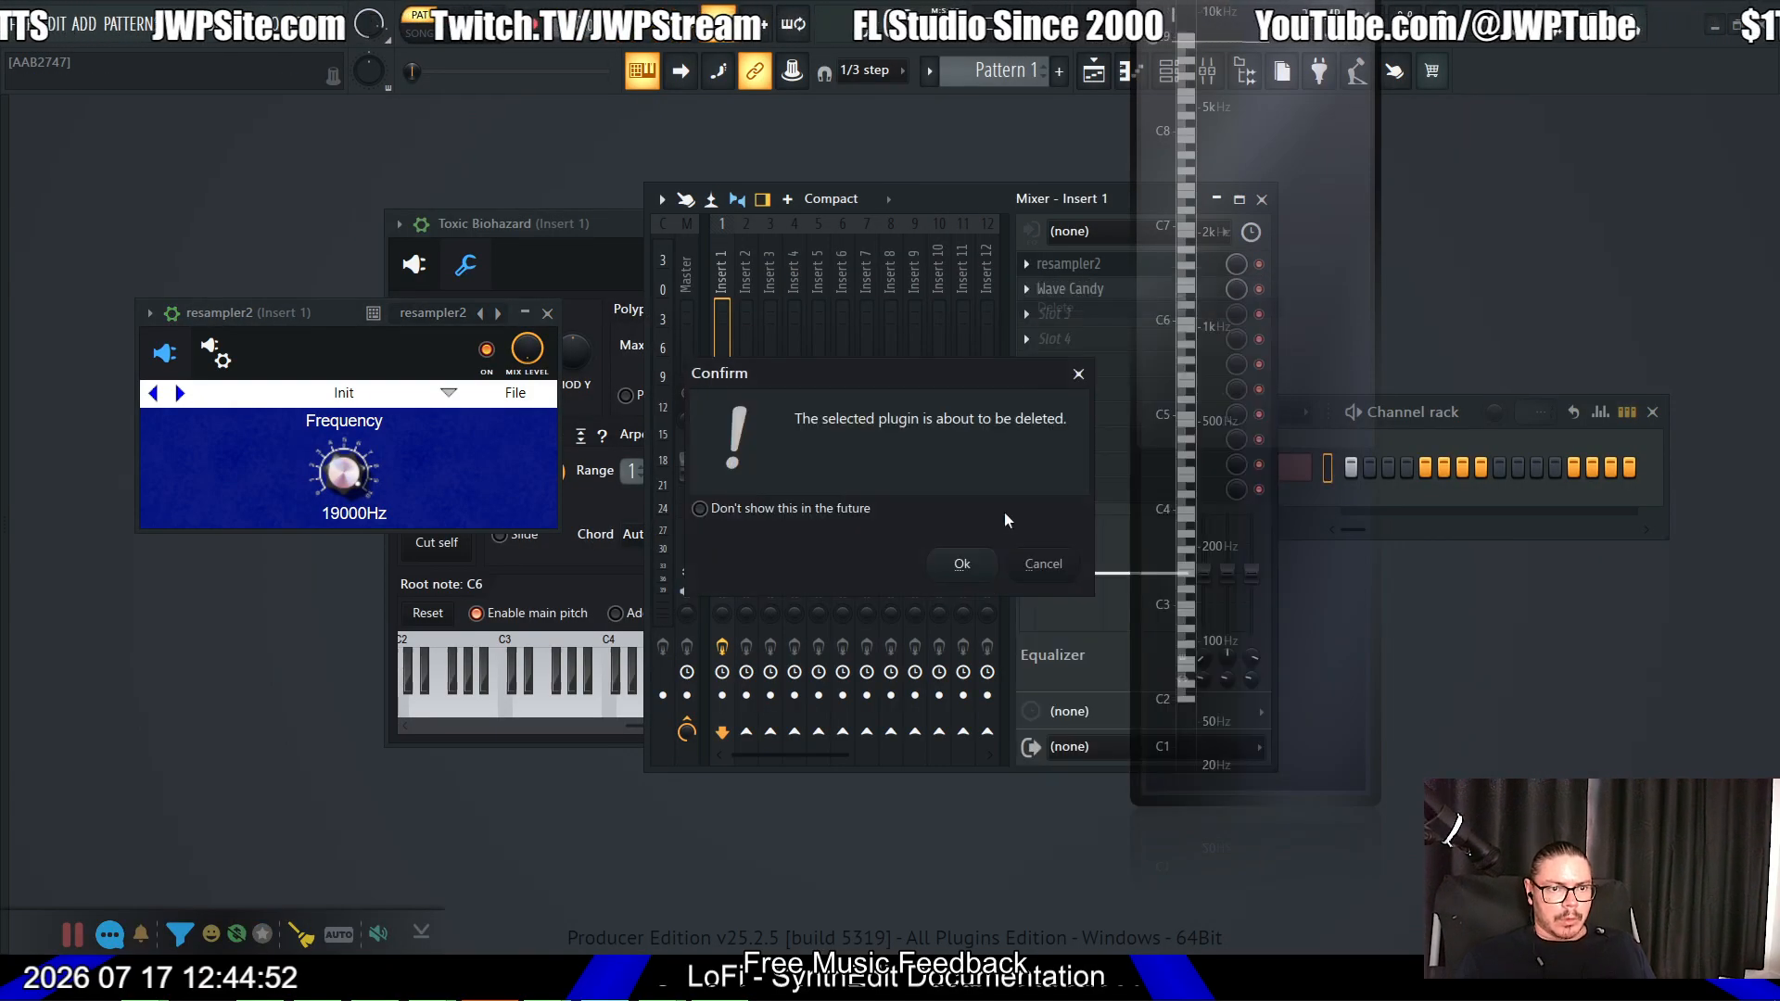
left_click(962, 564)
Step: Switch back to SynthEdit and export resampler2 as a VST3 plugin without saving the project file
key("alt+Tab")
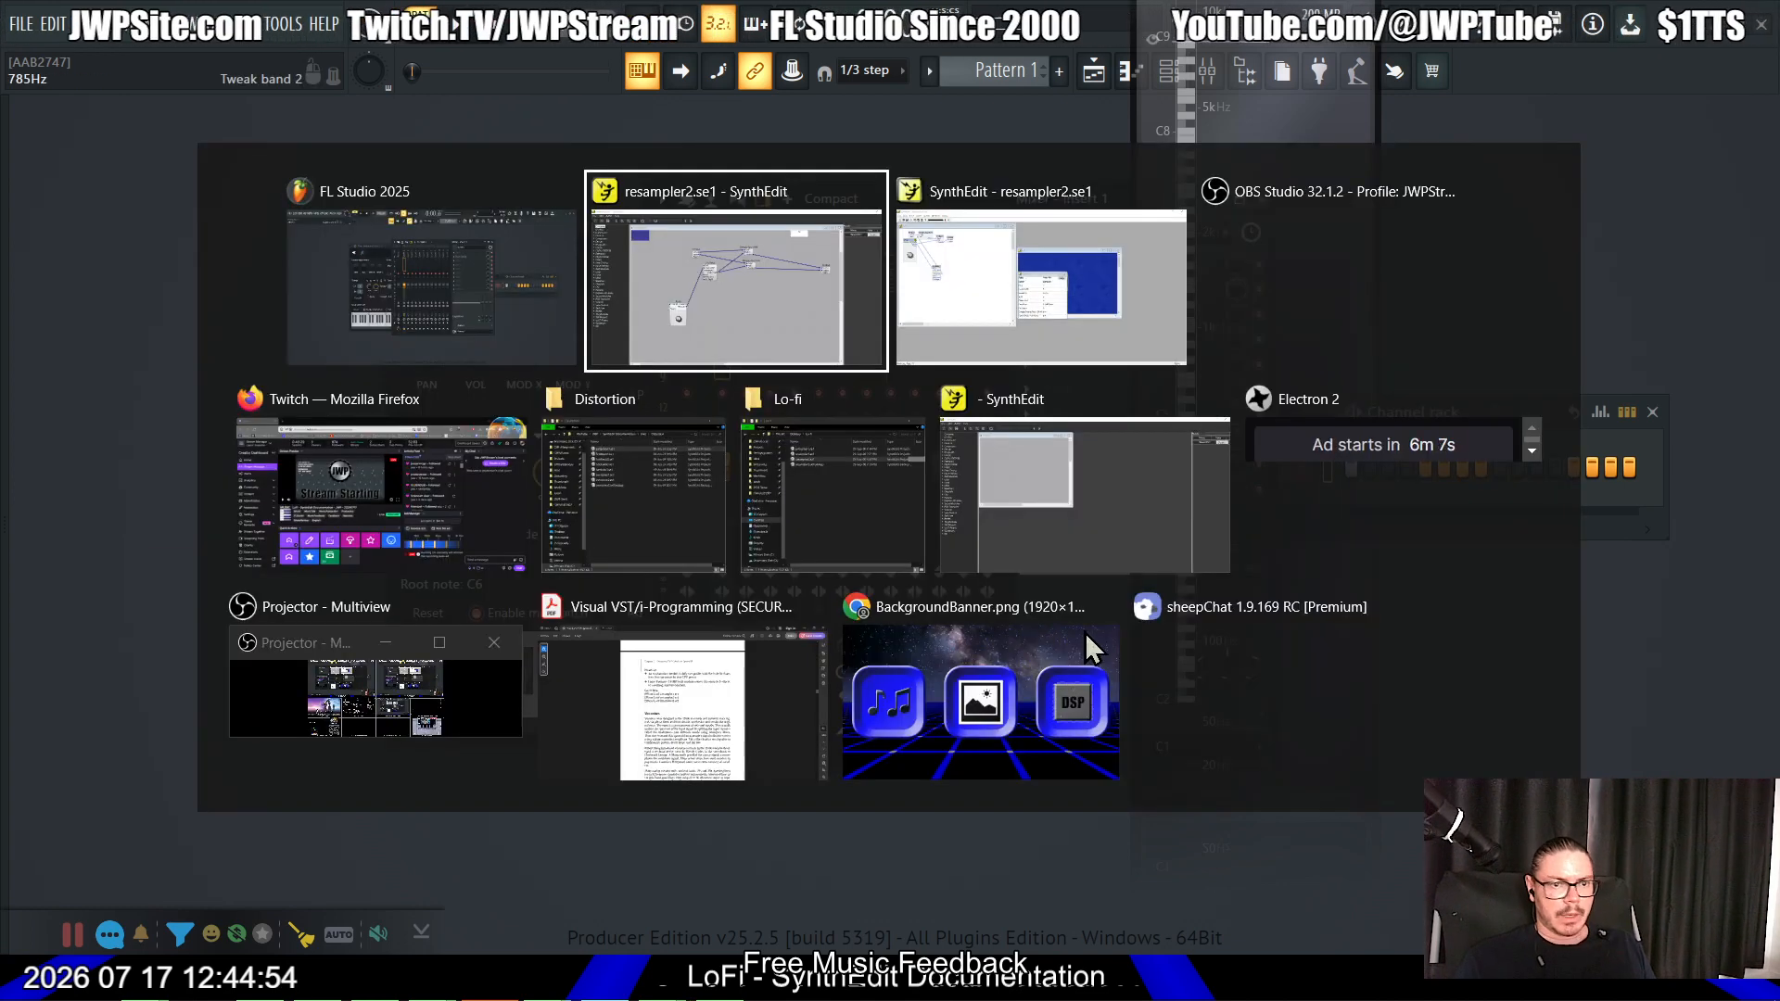
left_click(844, 772)
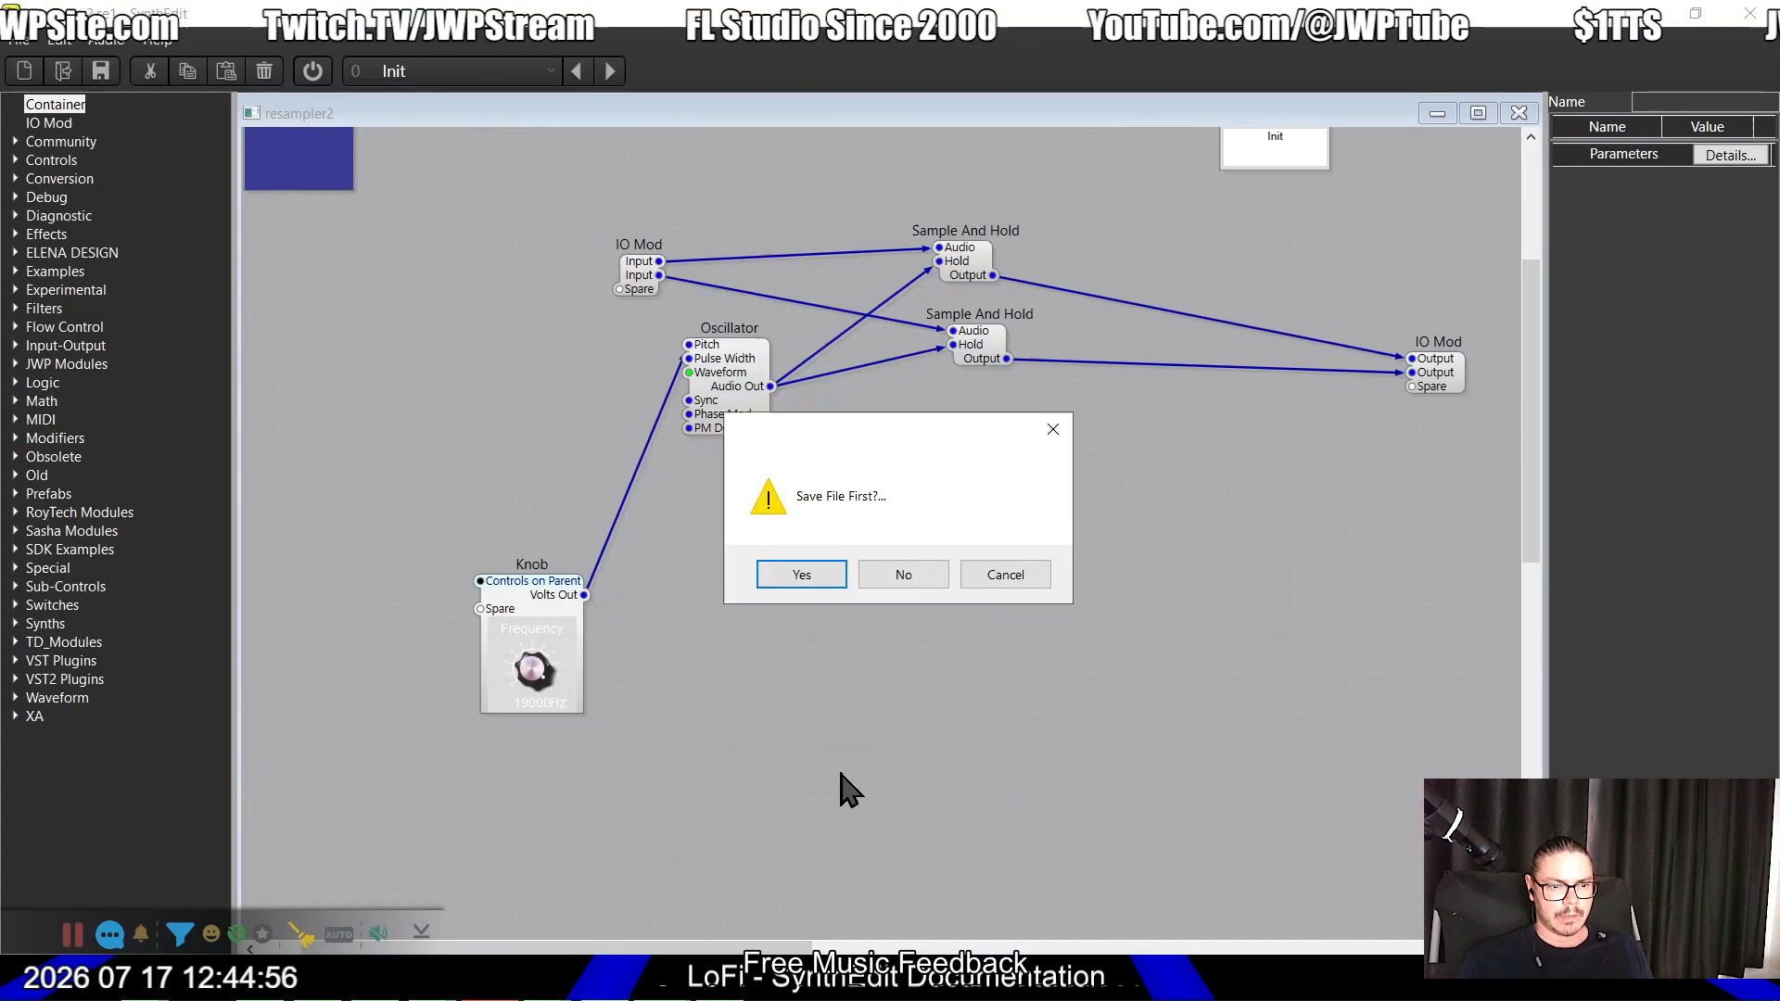
left_click(899, 574)
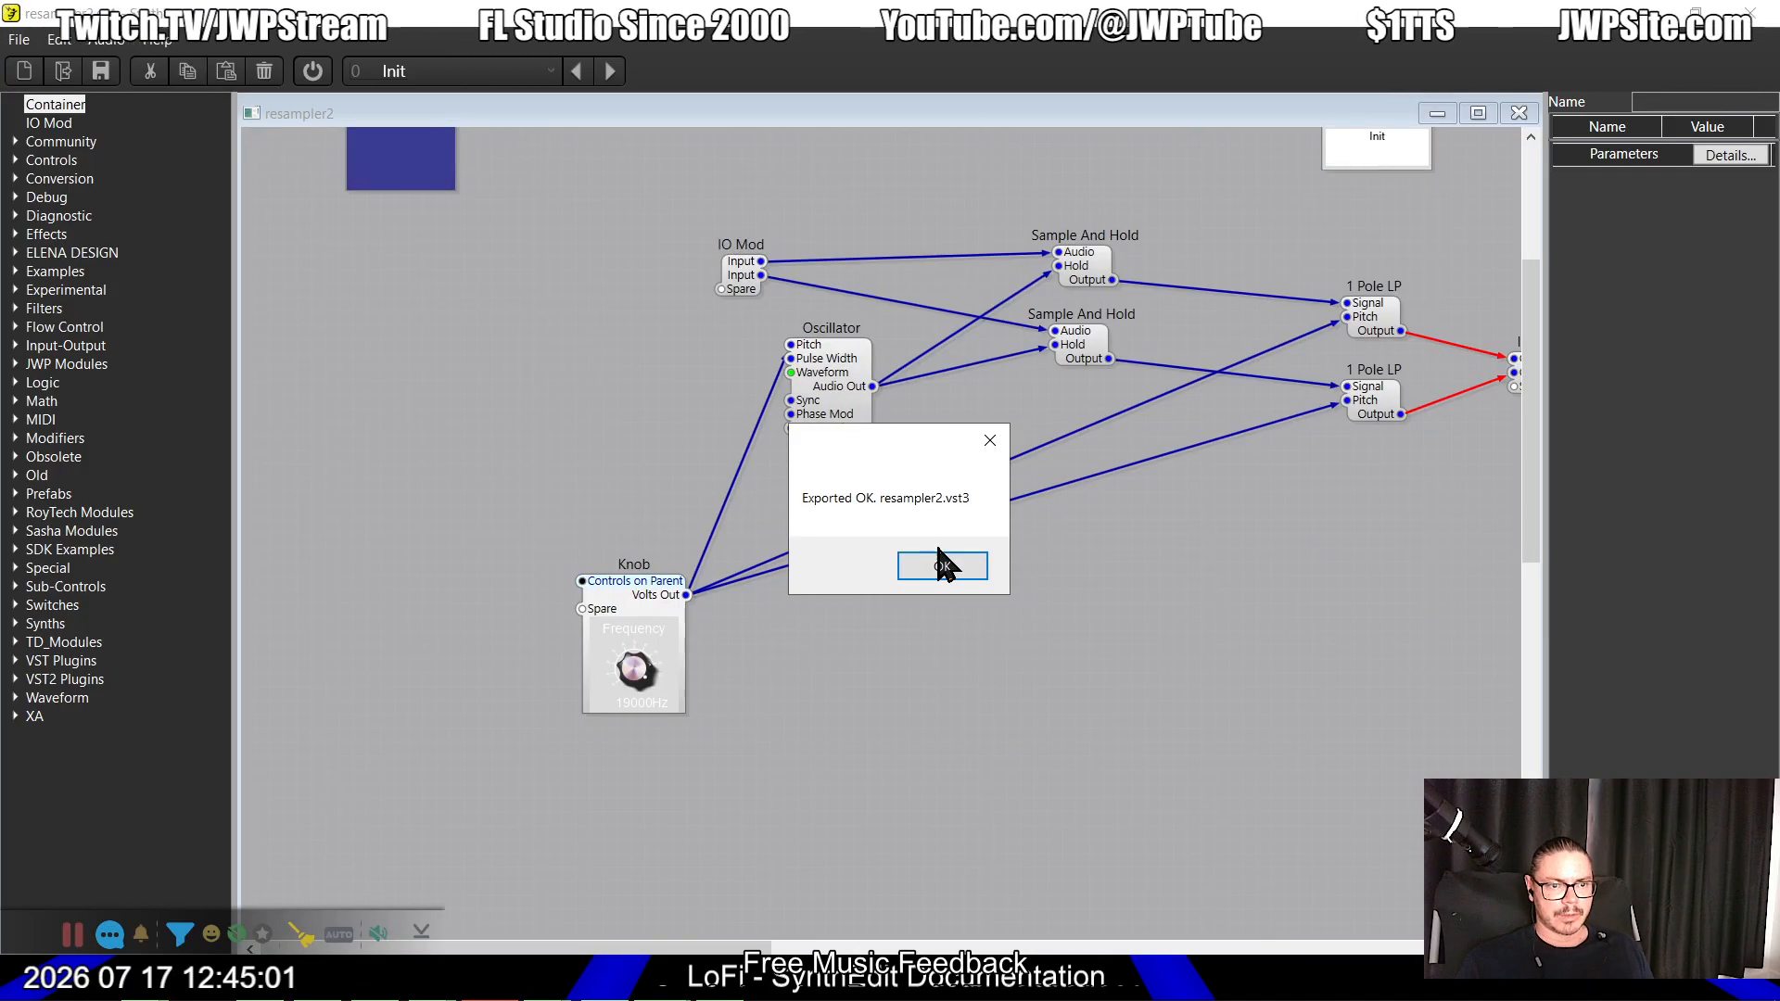
left_click(944, 565)
Step: Switch to FL Studio and load the resampler2 plugin from the browser into the first effect slot of mixer Insert 1
key("alt+Tab")
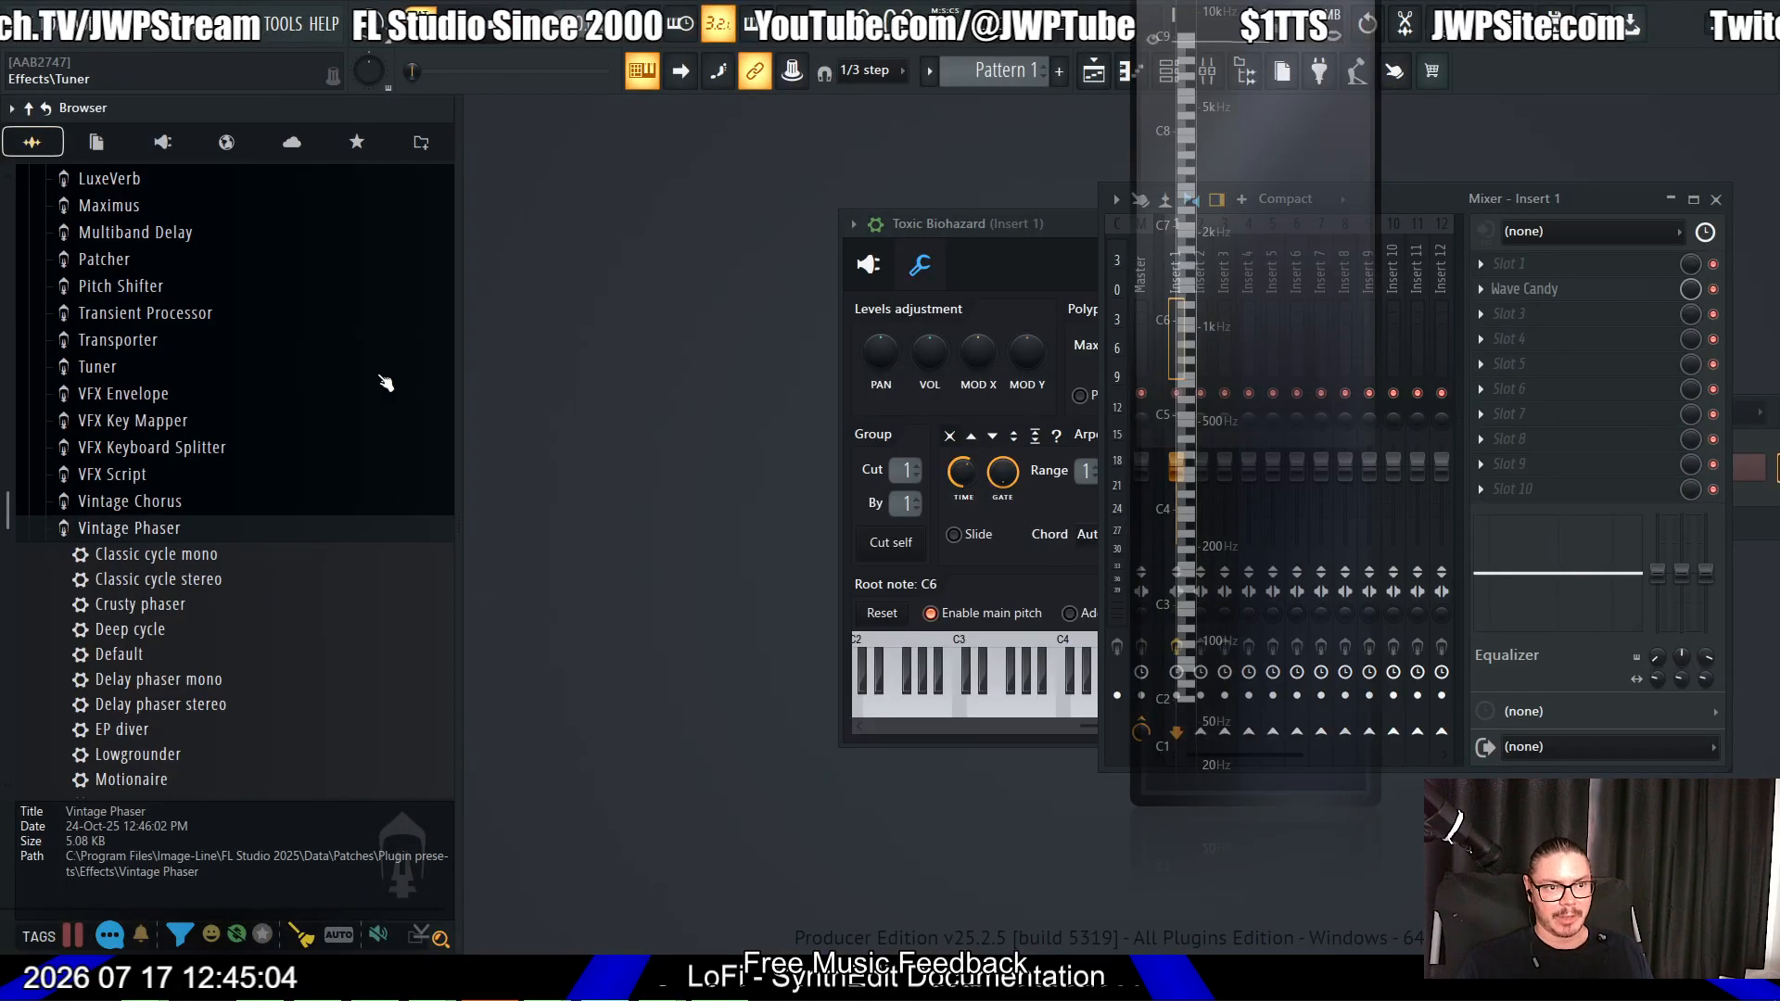
scroll(188, 631, "up", 20)
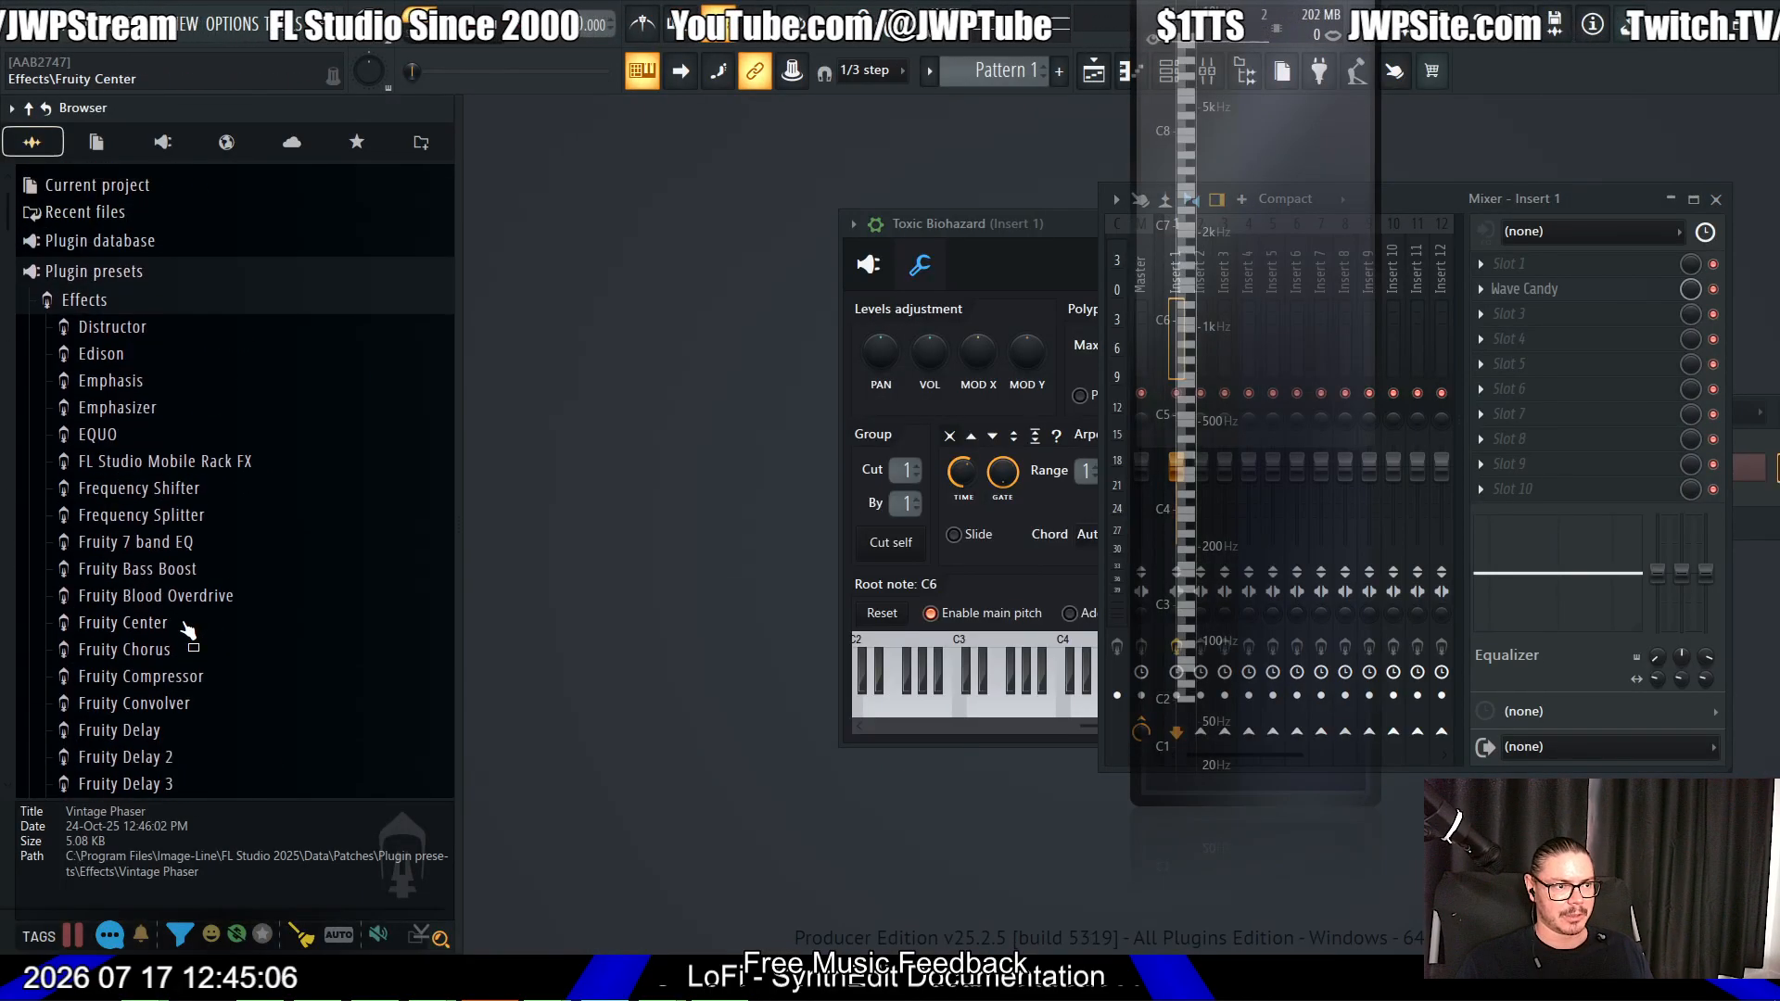
left_click(88, 269)
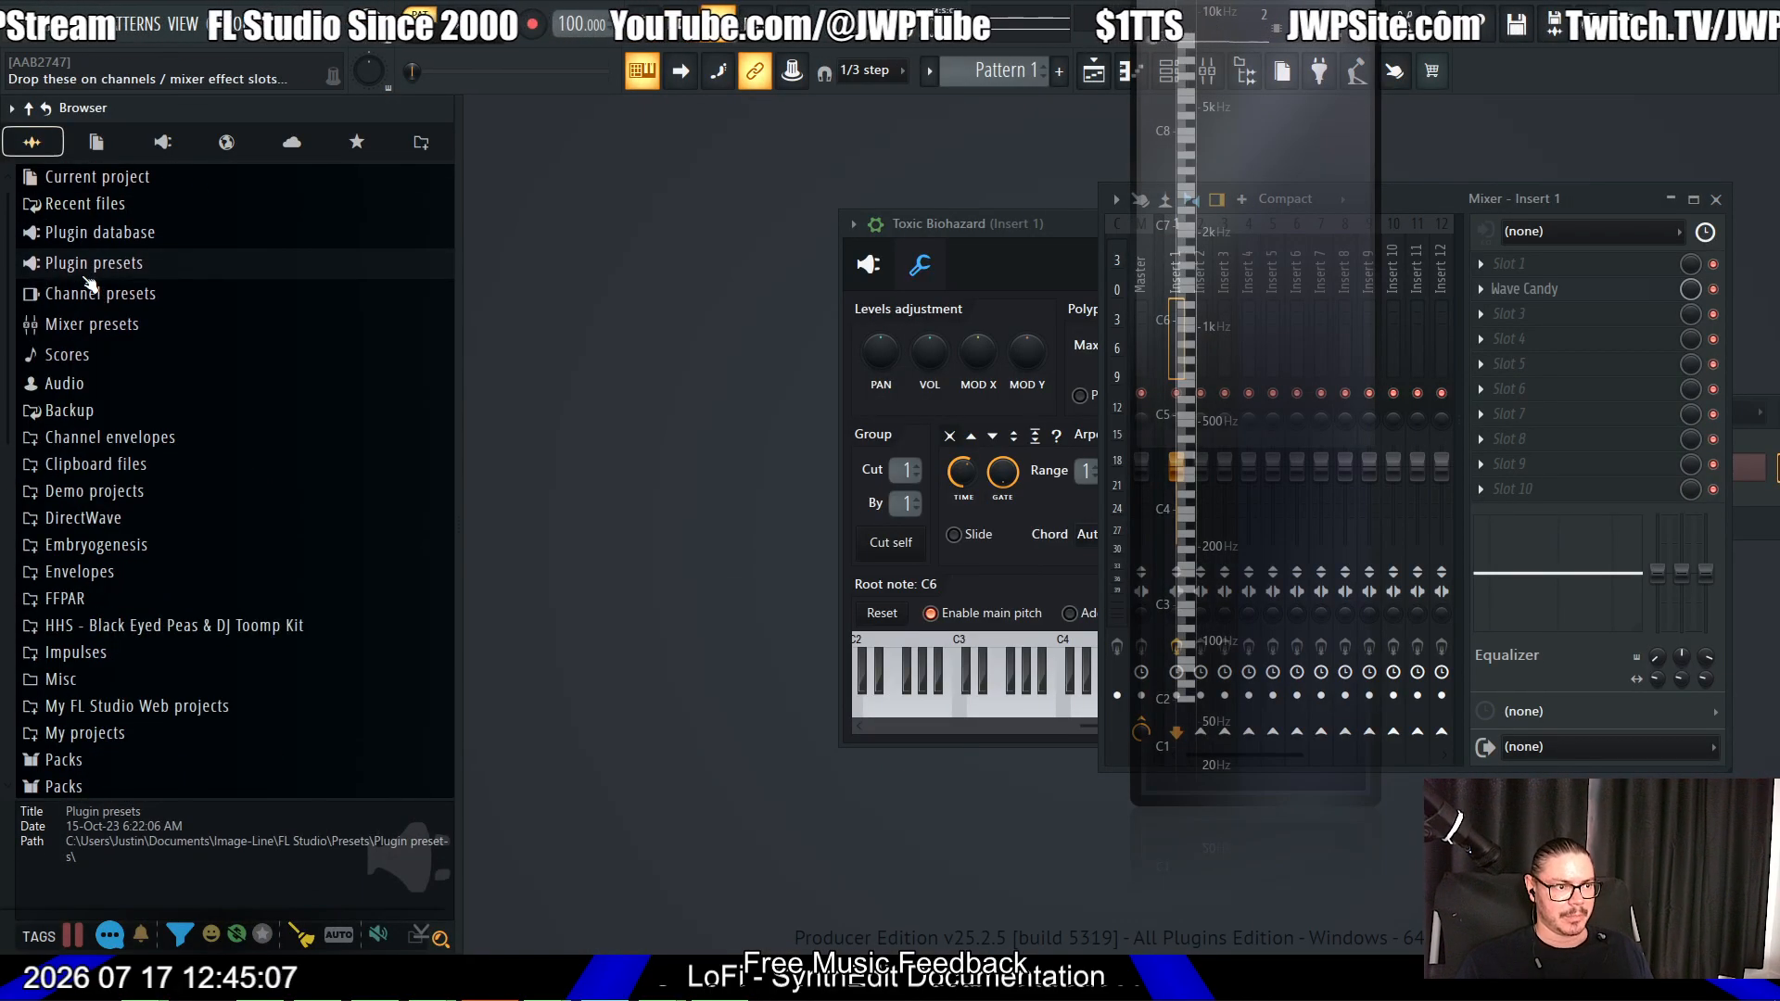
left_click(165, 141)
left_click_drag(189, 336, 1568, 262)
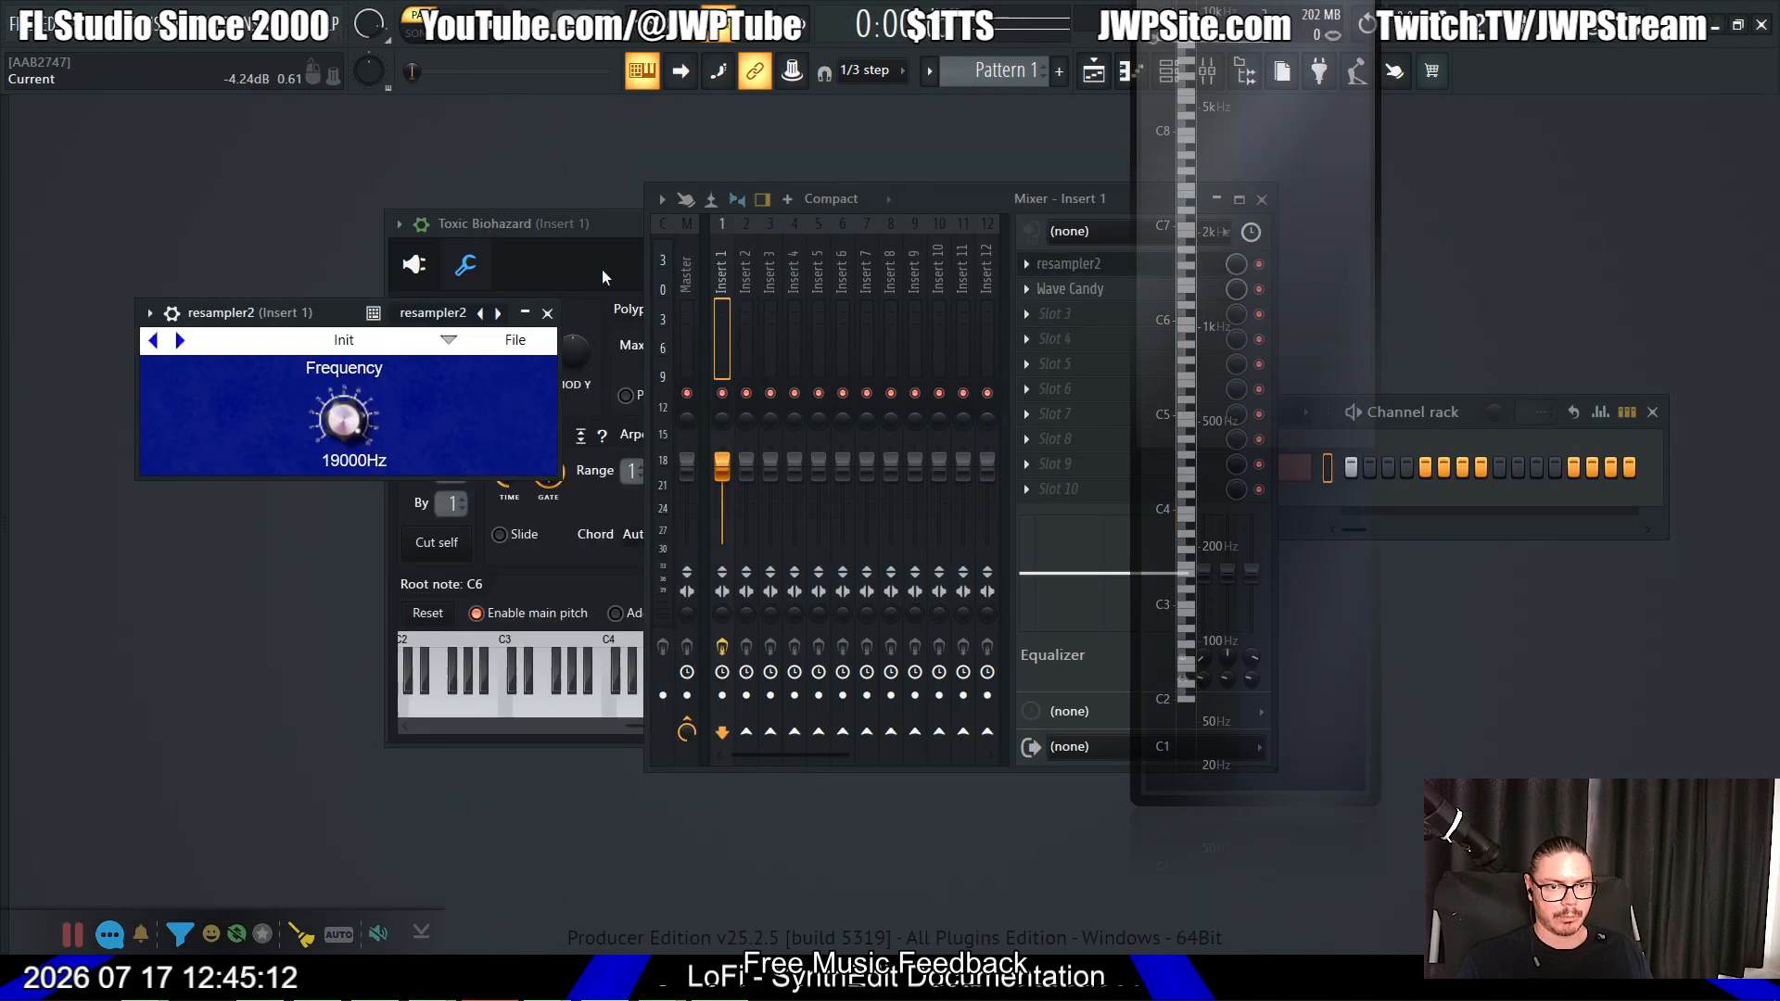
Step: Play the pattern and sweep the resampler2 Frequency down to the low range and back up to 19000 Hz
left_click(473, 18)
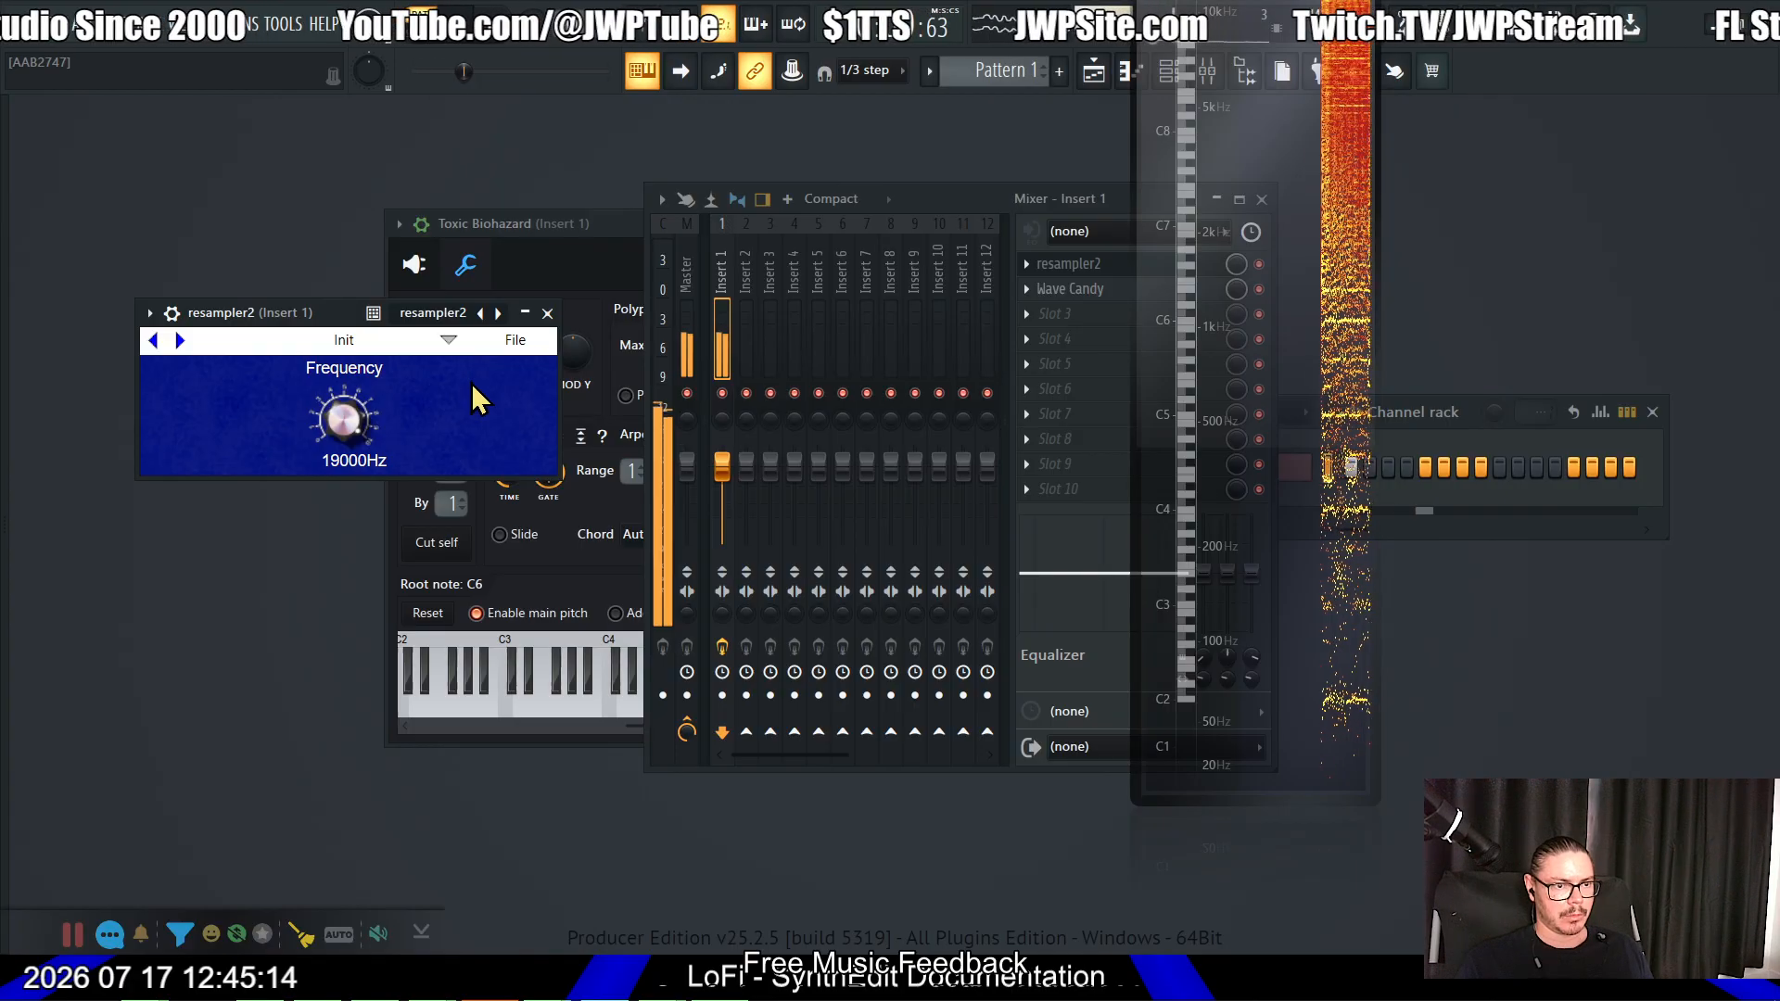
left_click_drag(343, 419, 414, 643)
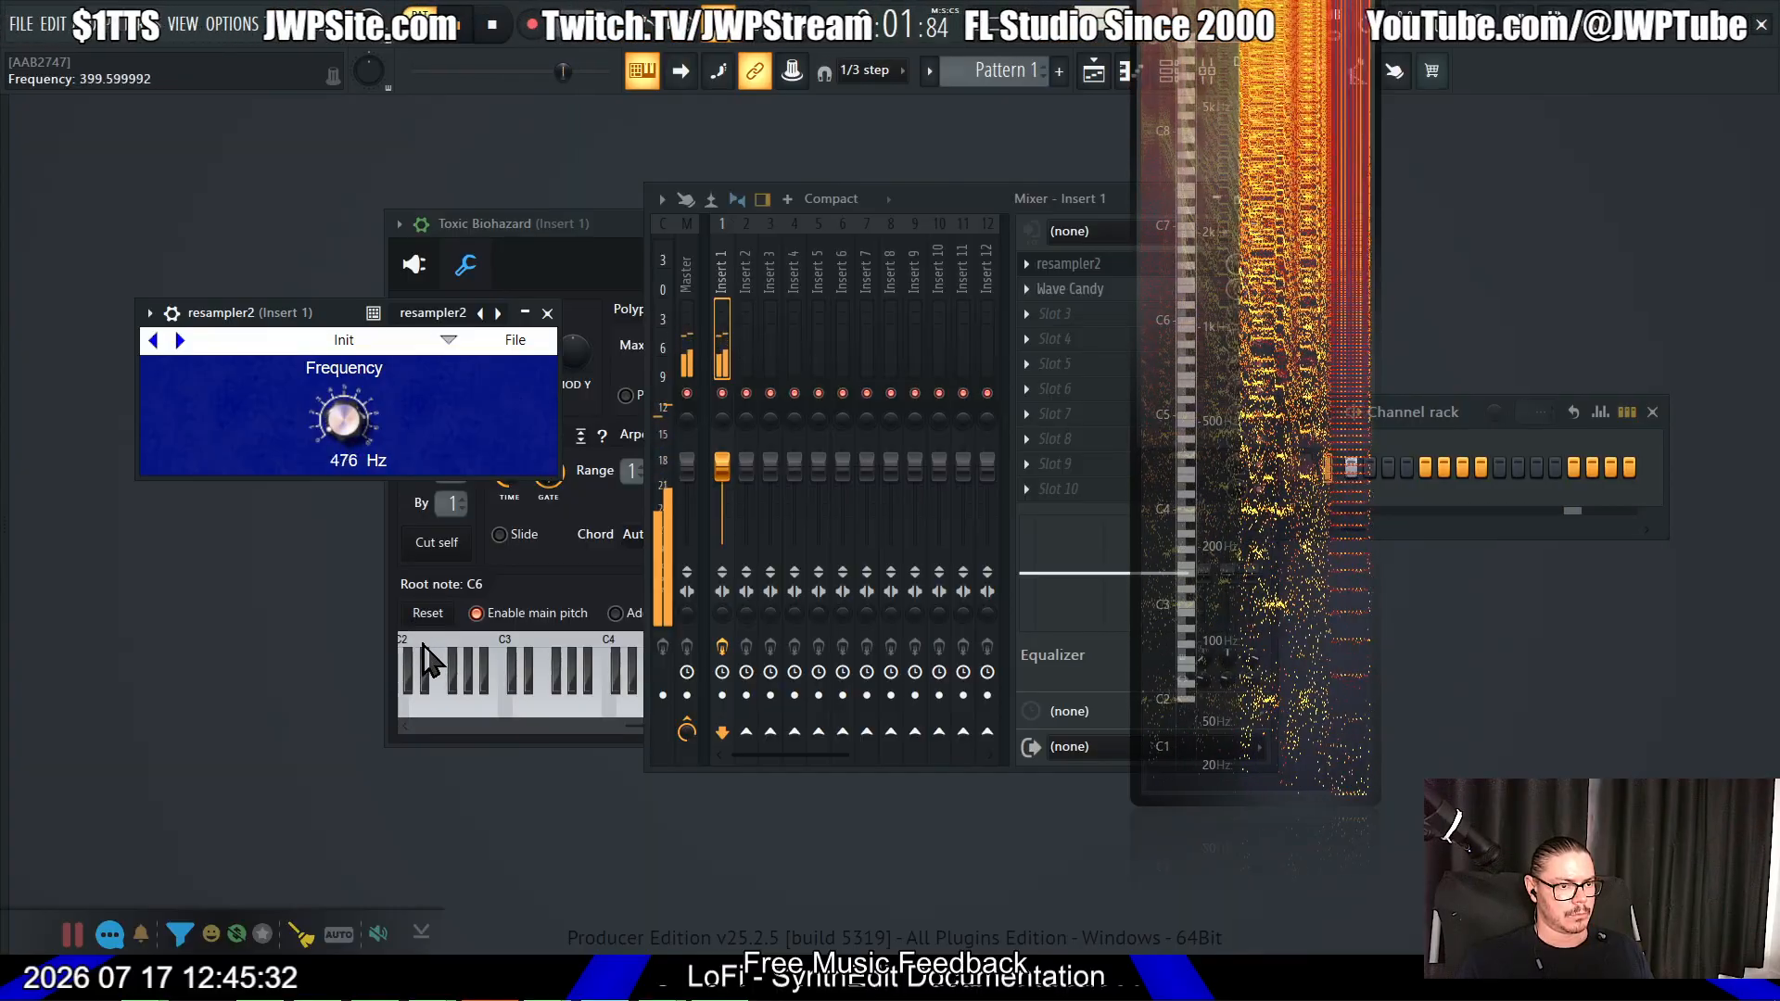
left_click_drag(409, 603, 400, 465)
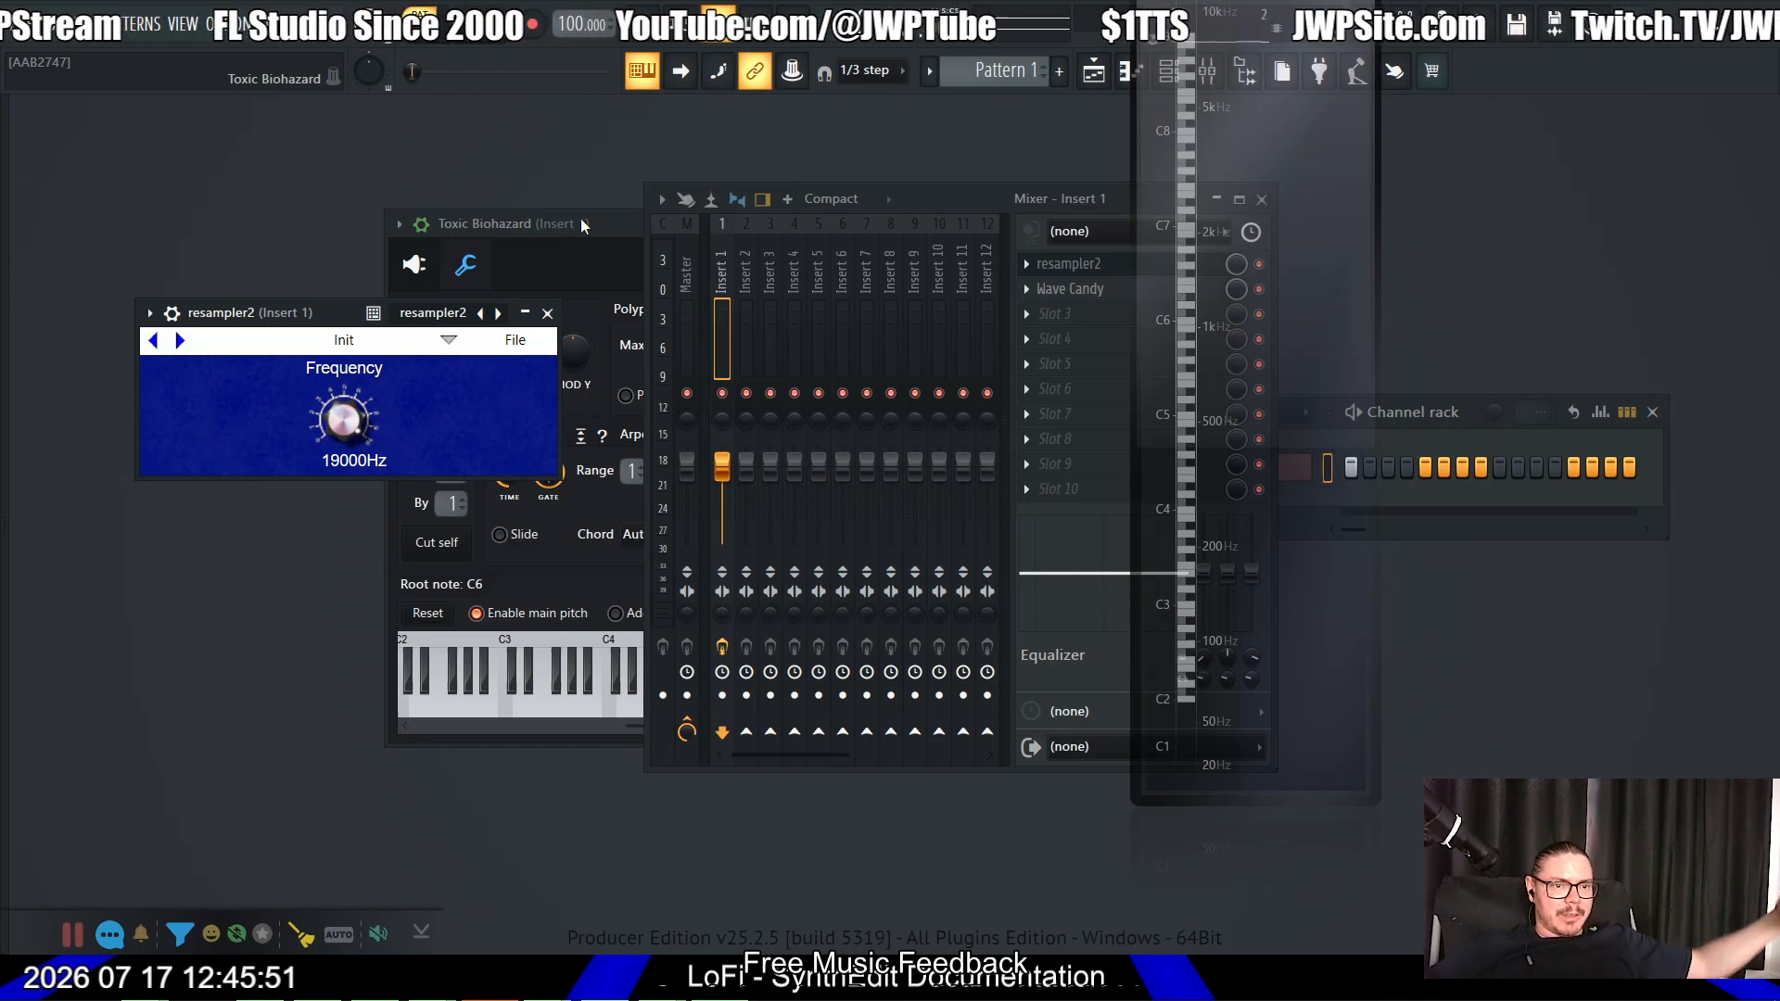
Step: Switch to SynthEdit, close the resampler2 structure window and try to export the project as a VST3 plugin without saving changes
key("alt+Tab")
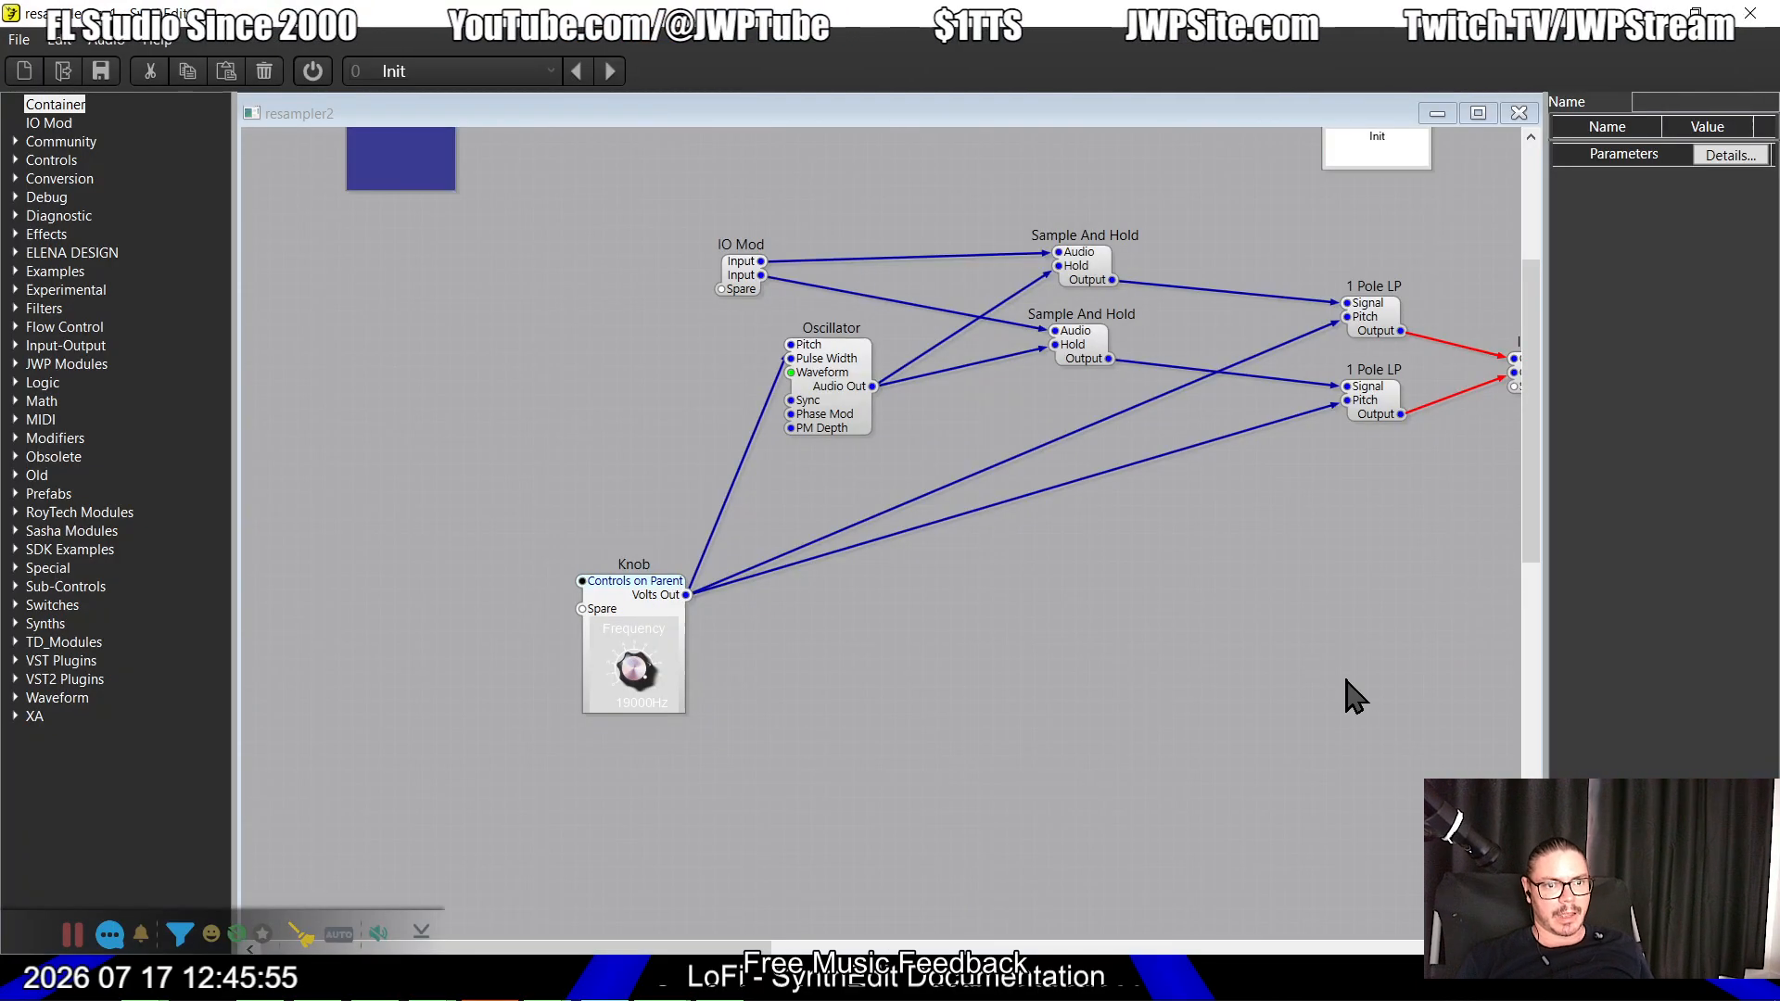
mouse_move(636, 948)
left_mouse_down()
mouse_move(974, 950)
mouse_move(630, 950)
left_mouse_up()
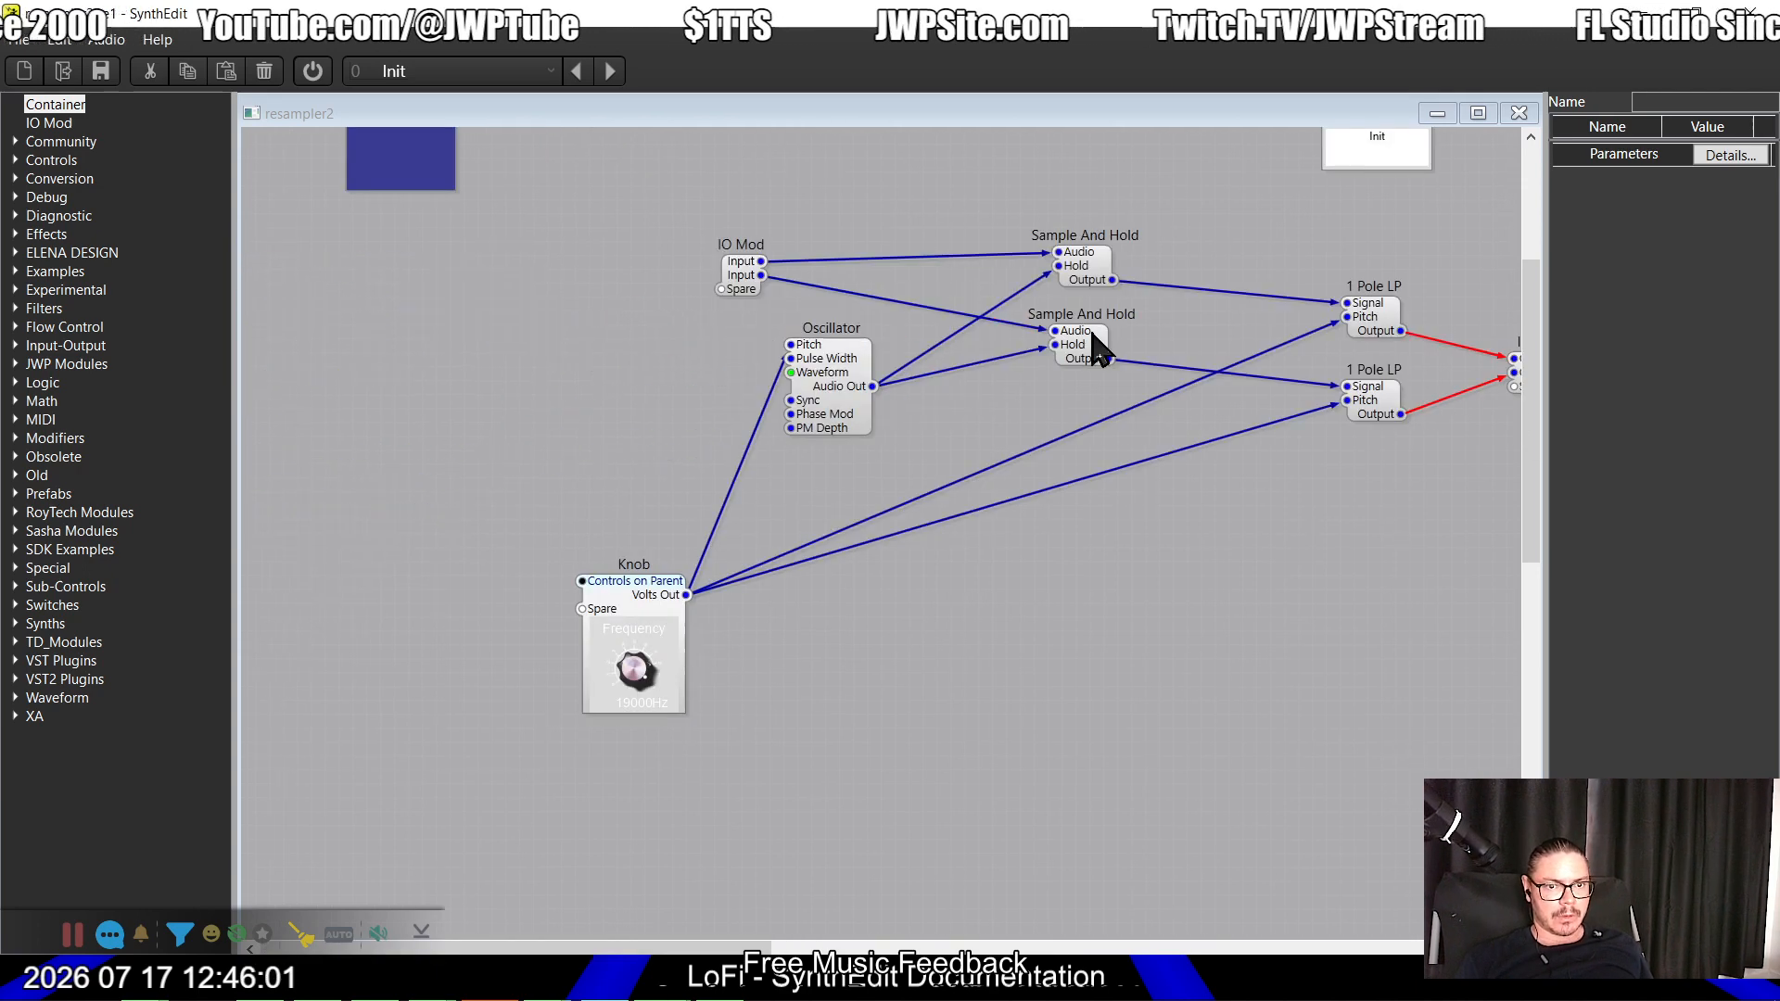
left_click(1518, 113)
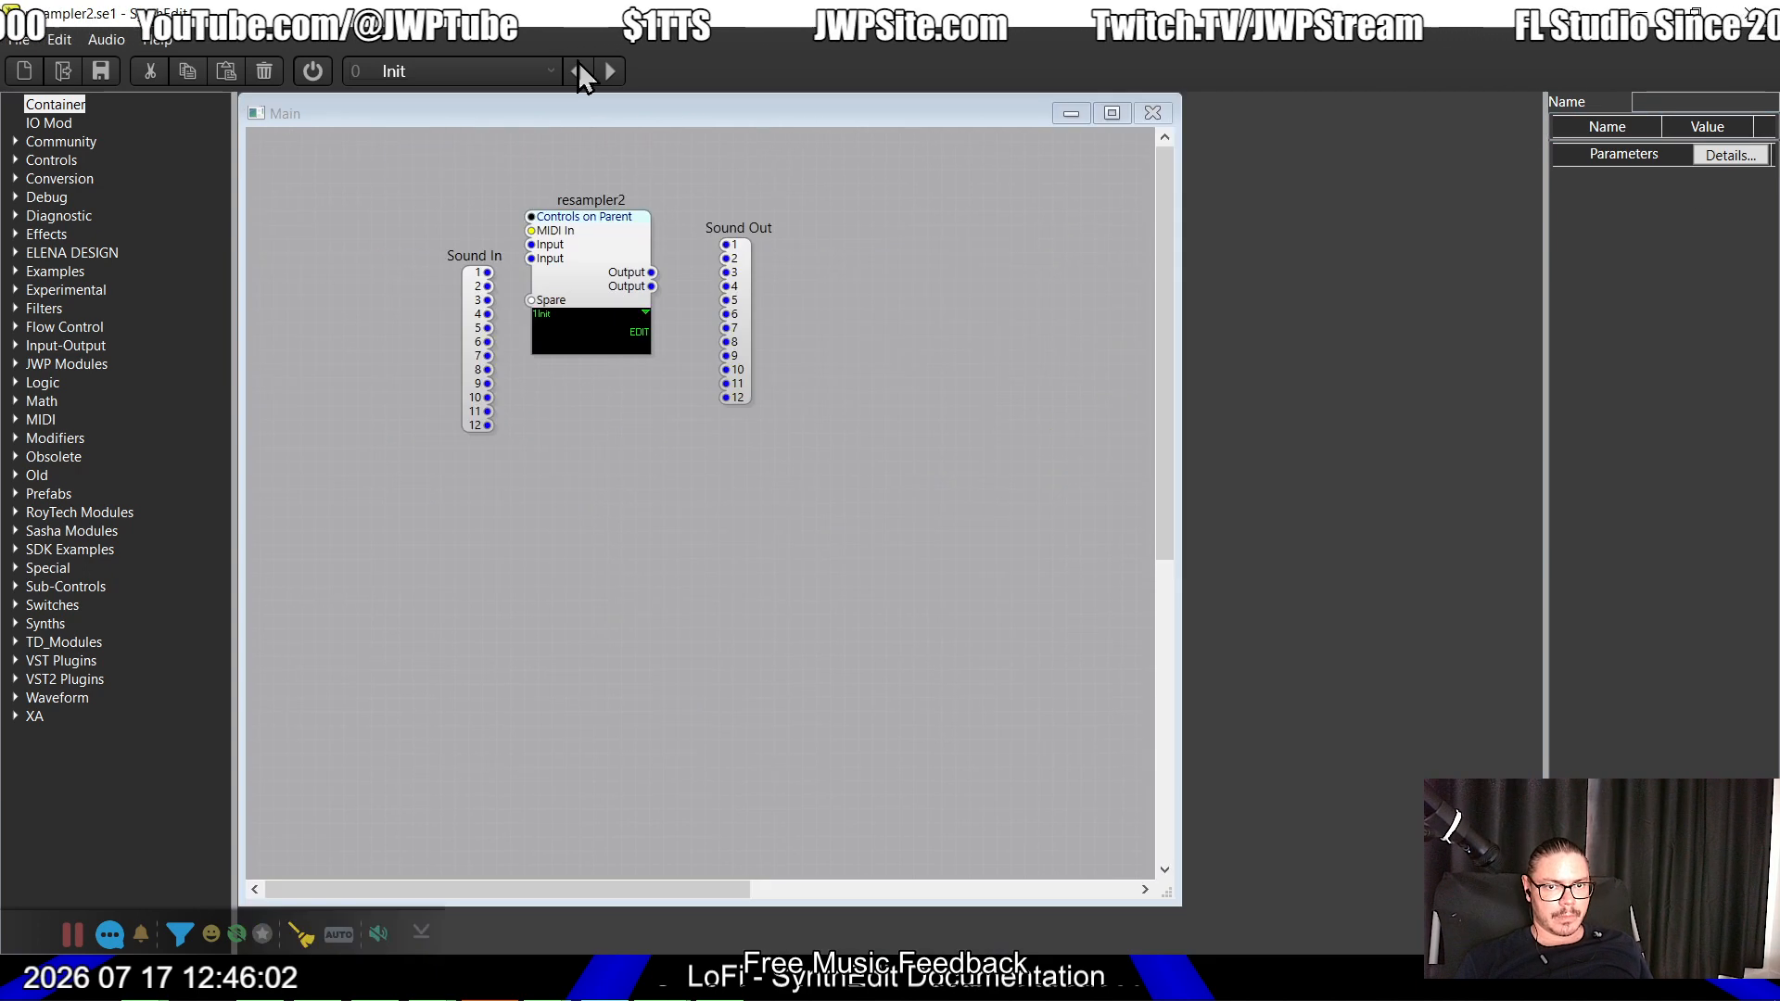
left_click(22, 39)
left_click(67, 213)
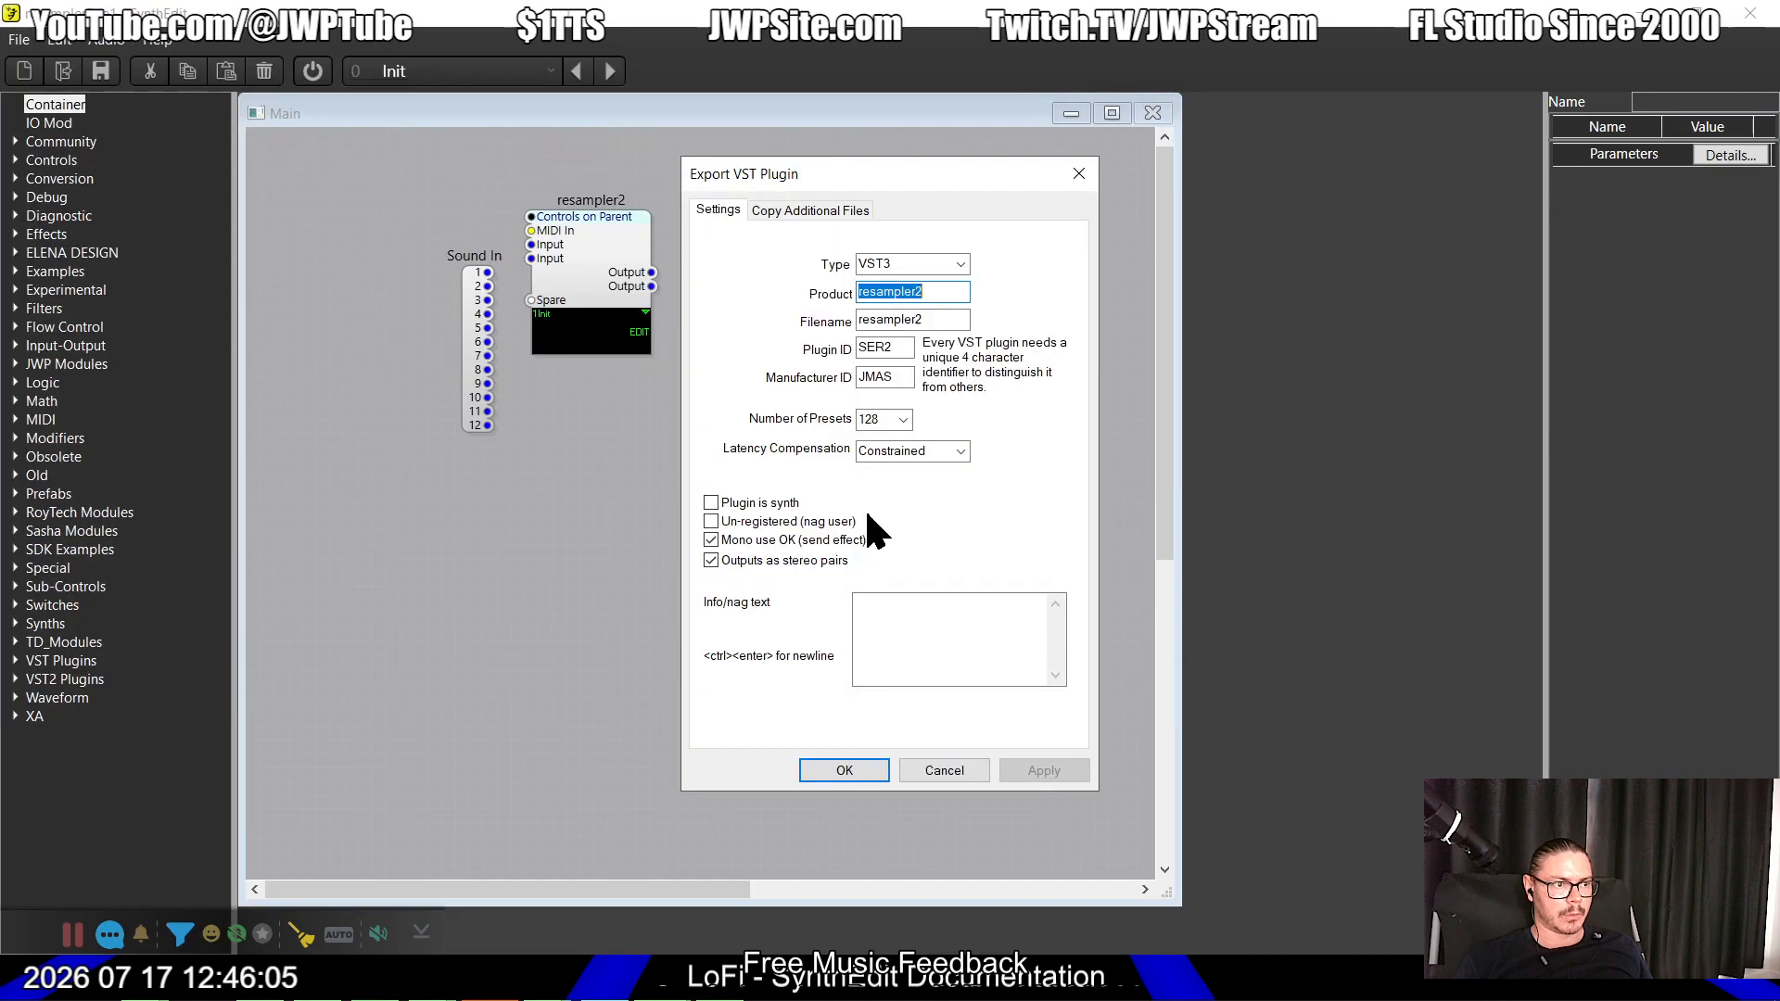
left_click(839, 773)
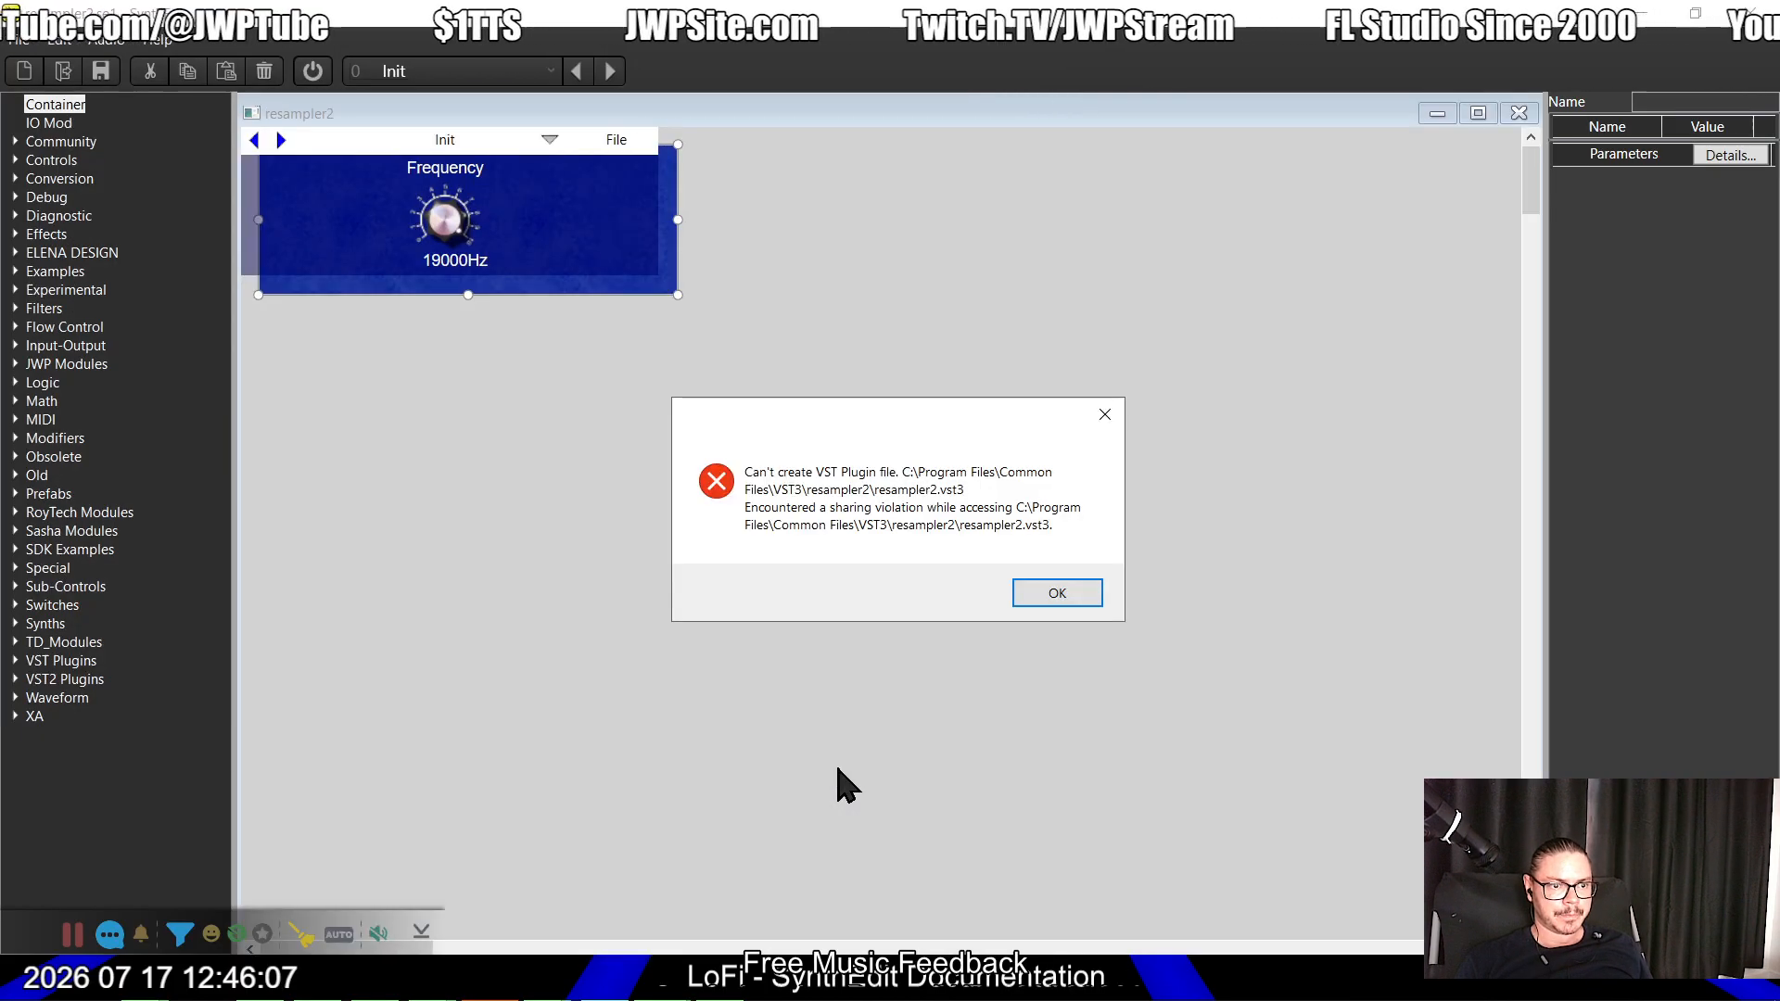
left_click(1065, 592)
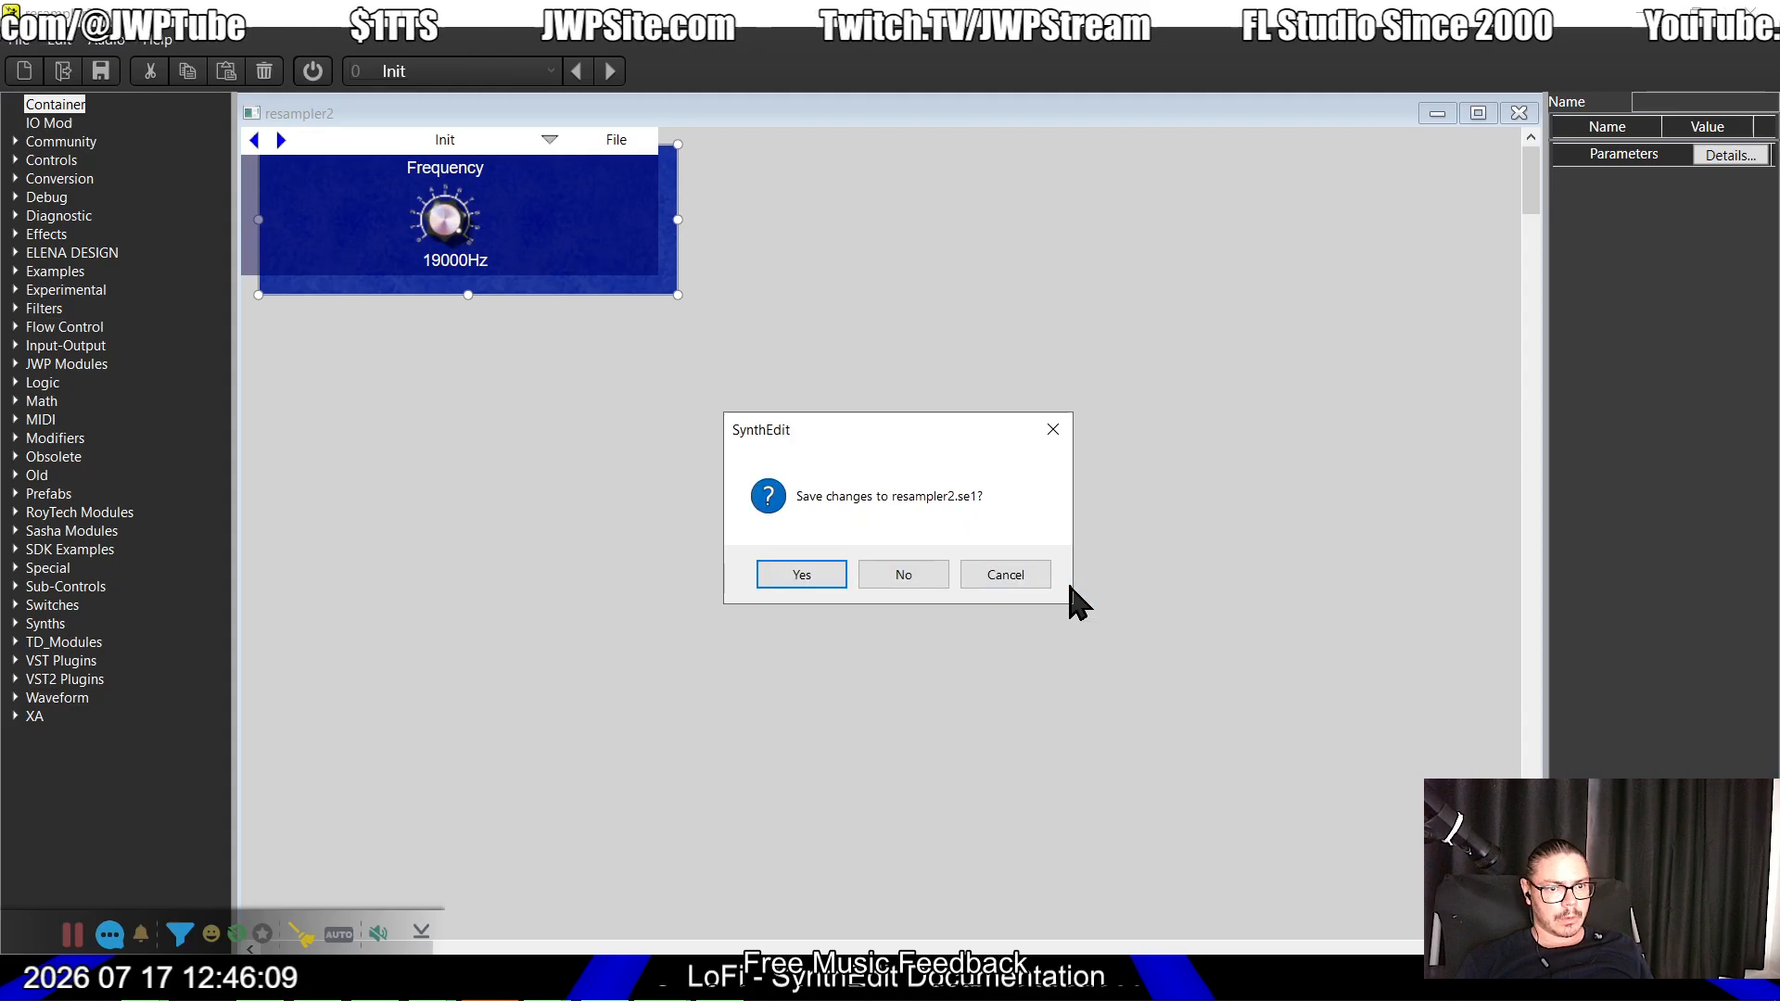
left_click(905, 581)
Step: Switch to FL Studio and remove resampler2 from the first effect slot of mixer Insert 1
key("alt+Tab")
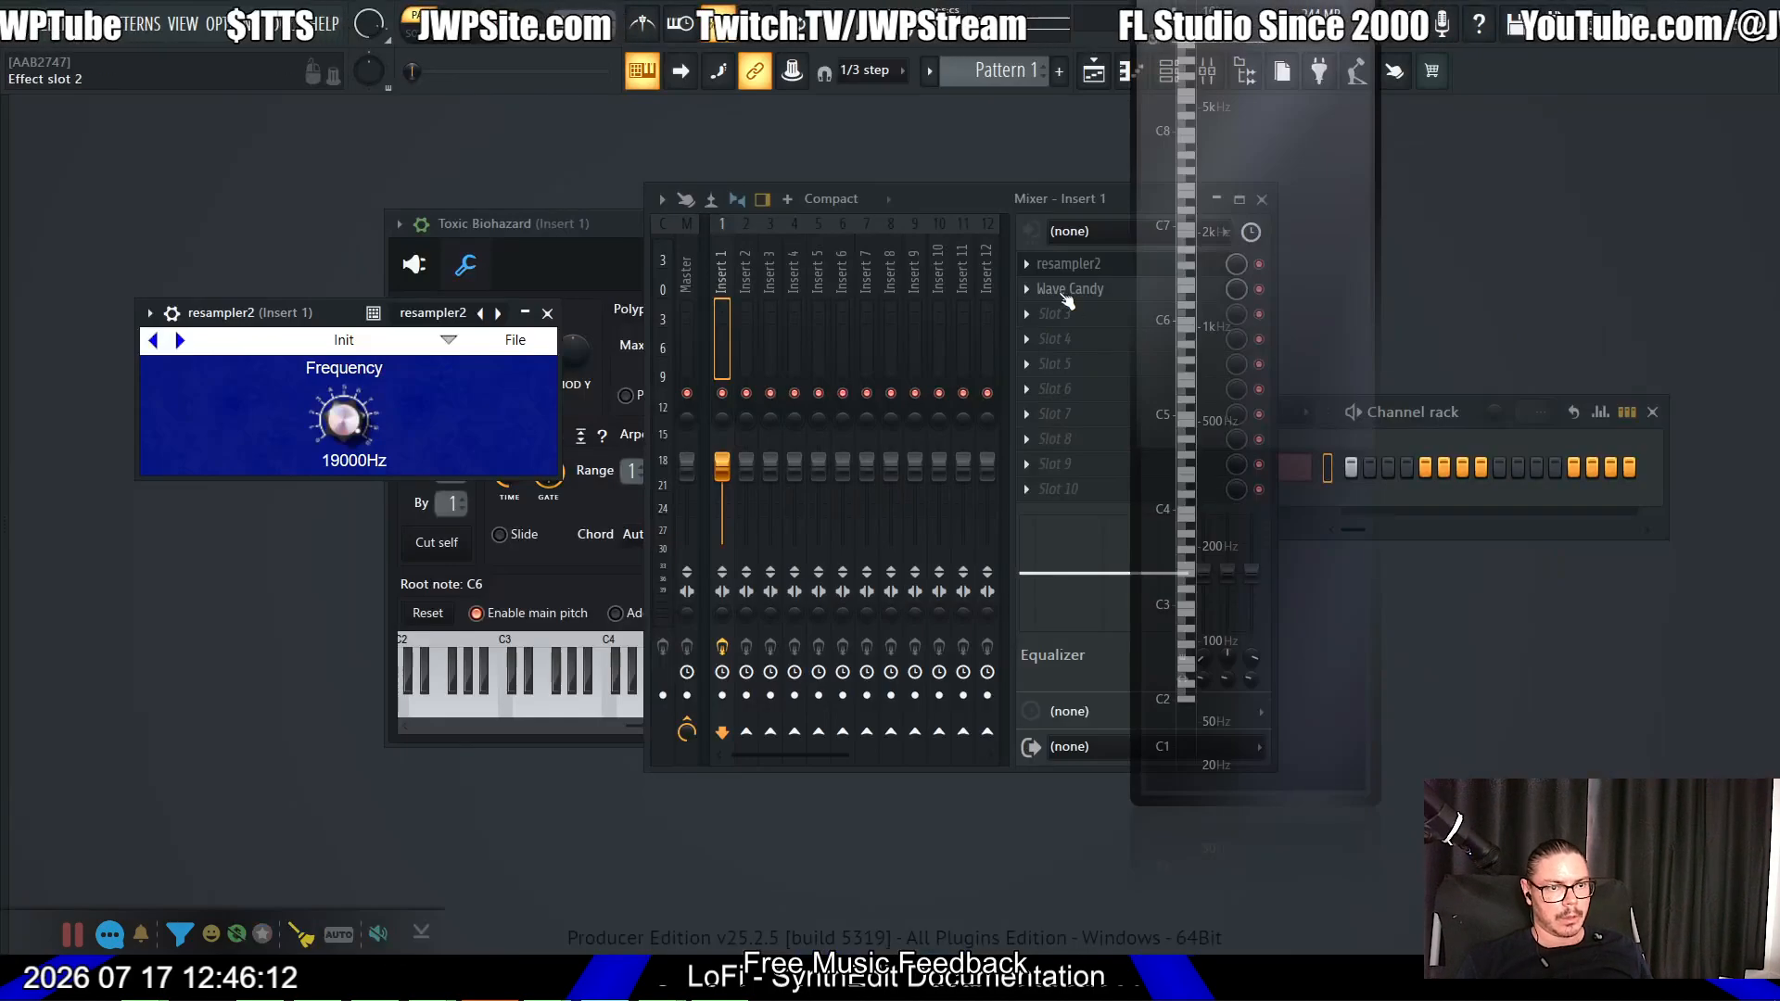
left_click(1028, 264)
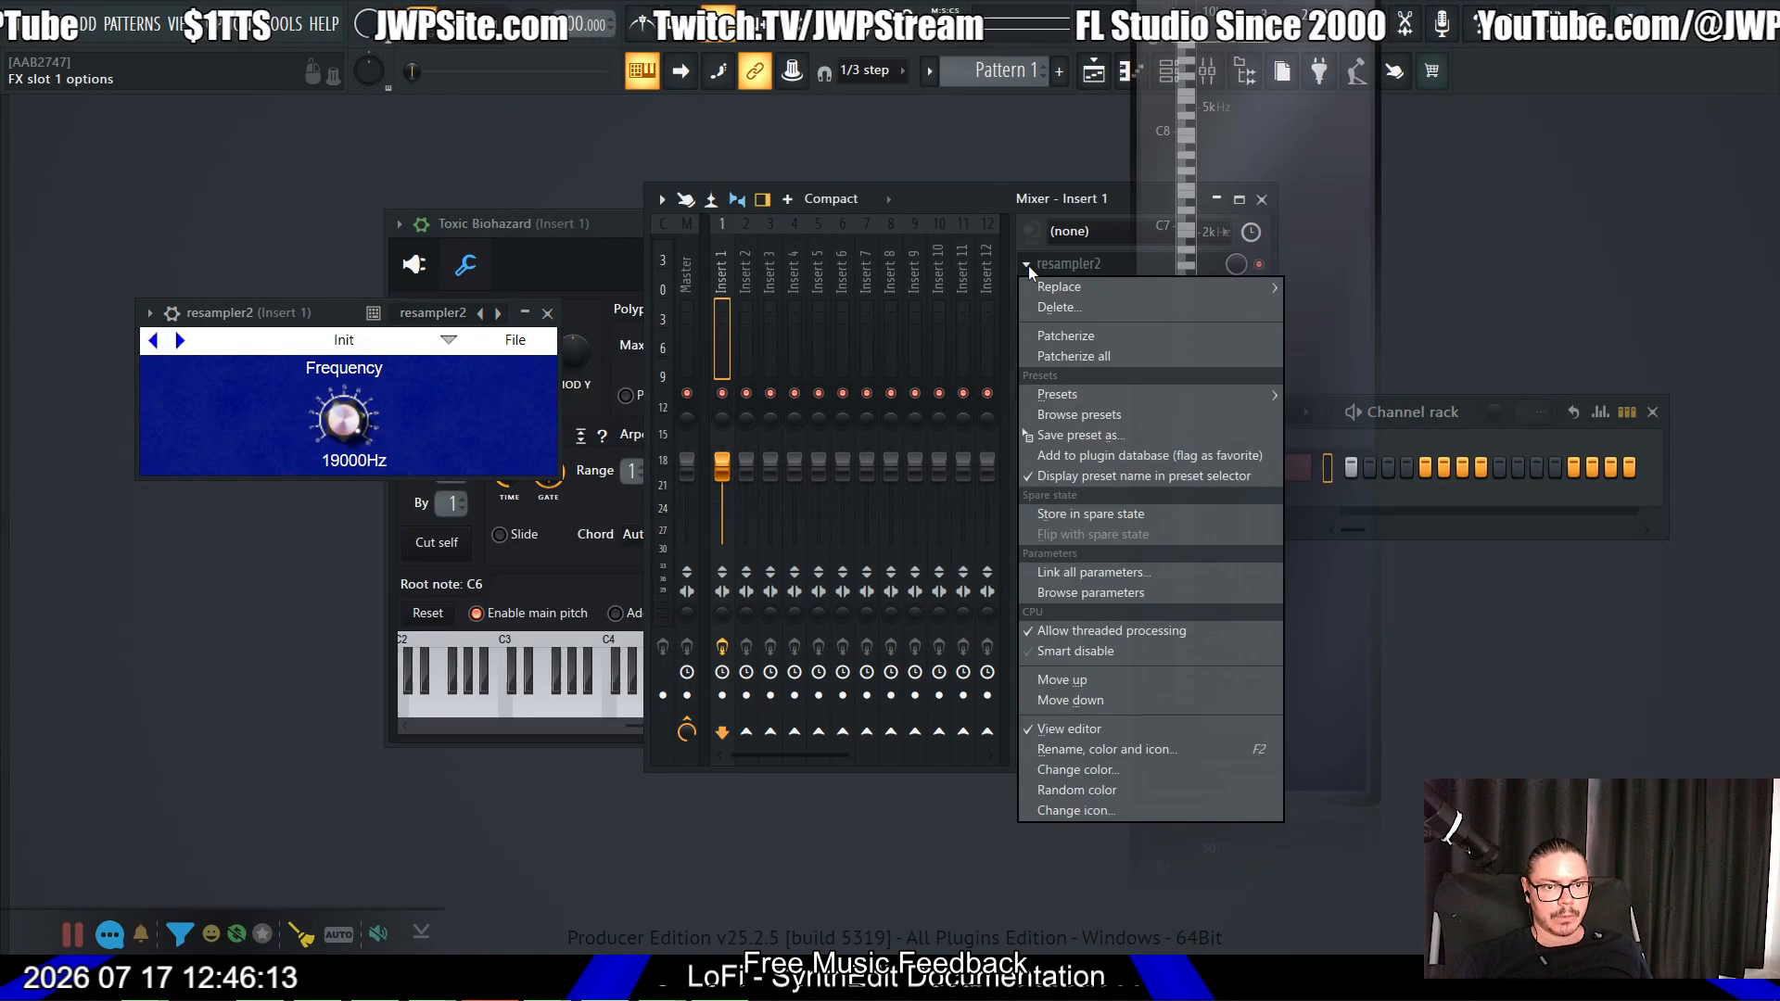
left_click(1054, 308)
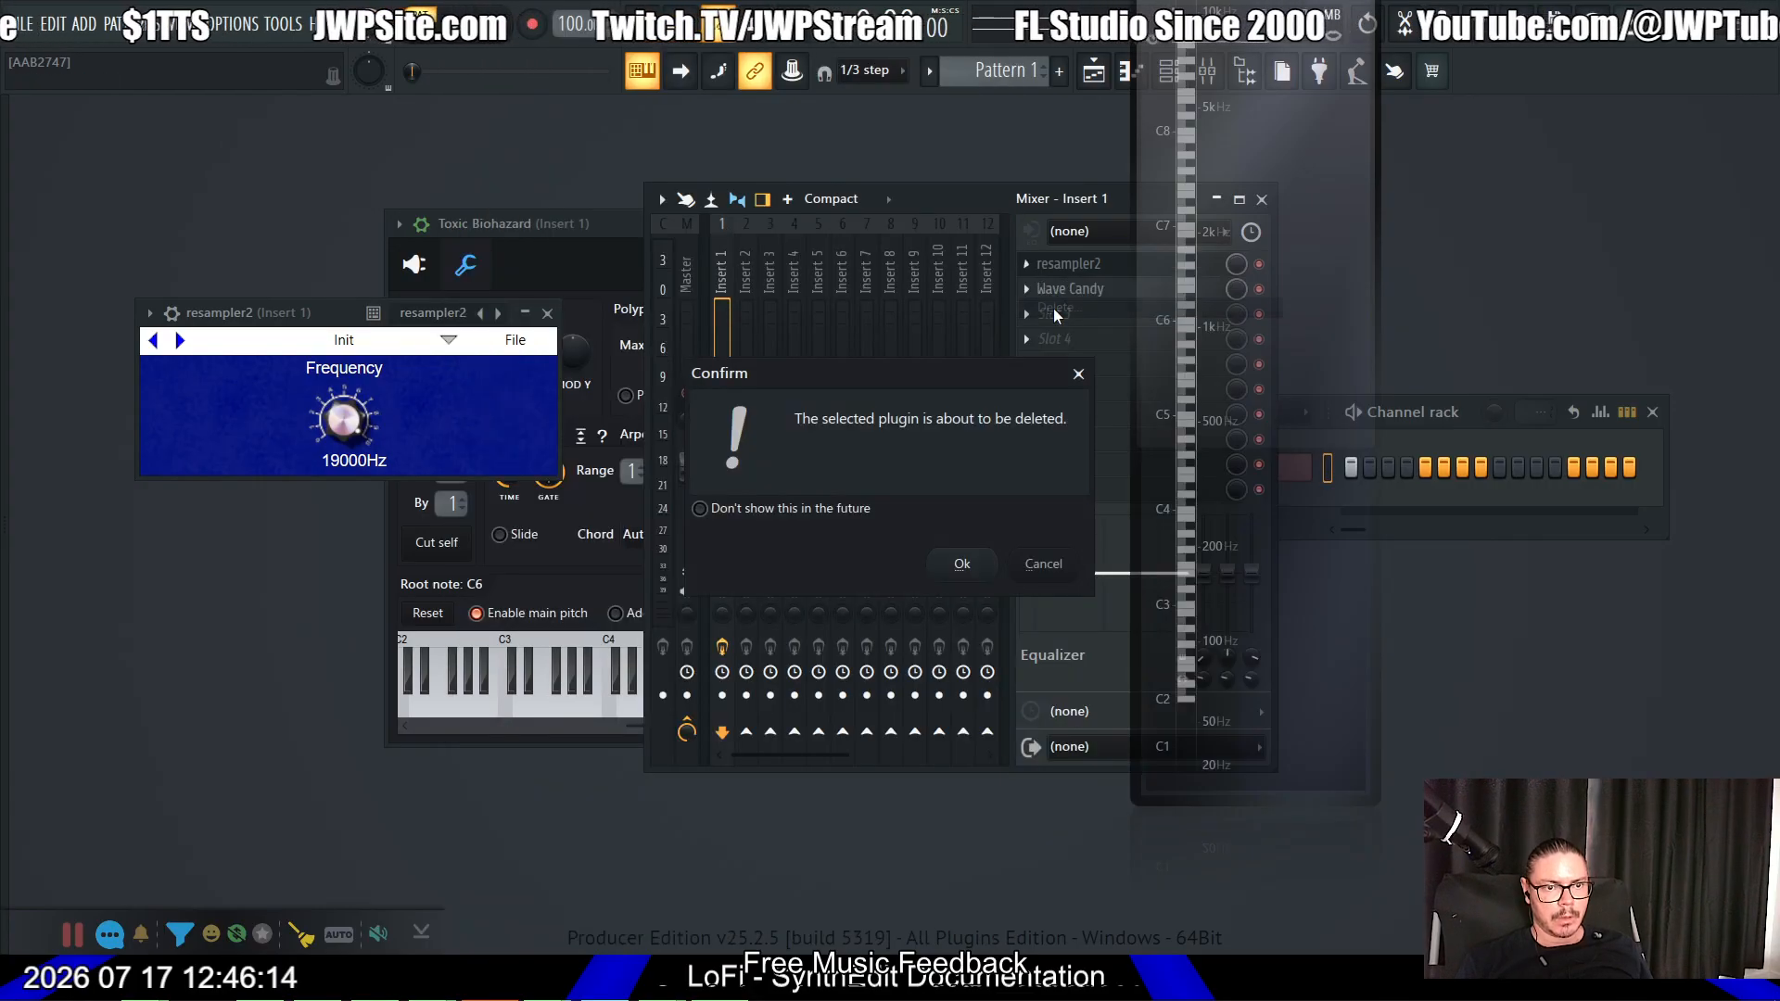
left_click(955, 560)
Step: Switch to the older SynthEdit window and browse for a project to open in the SynthEdit Documentation Files\Lo-fi folder
key("alt+Tab")
key("alt+Tab")
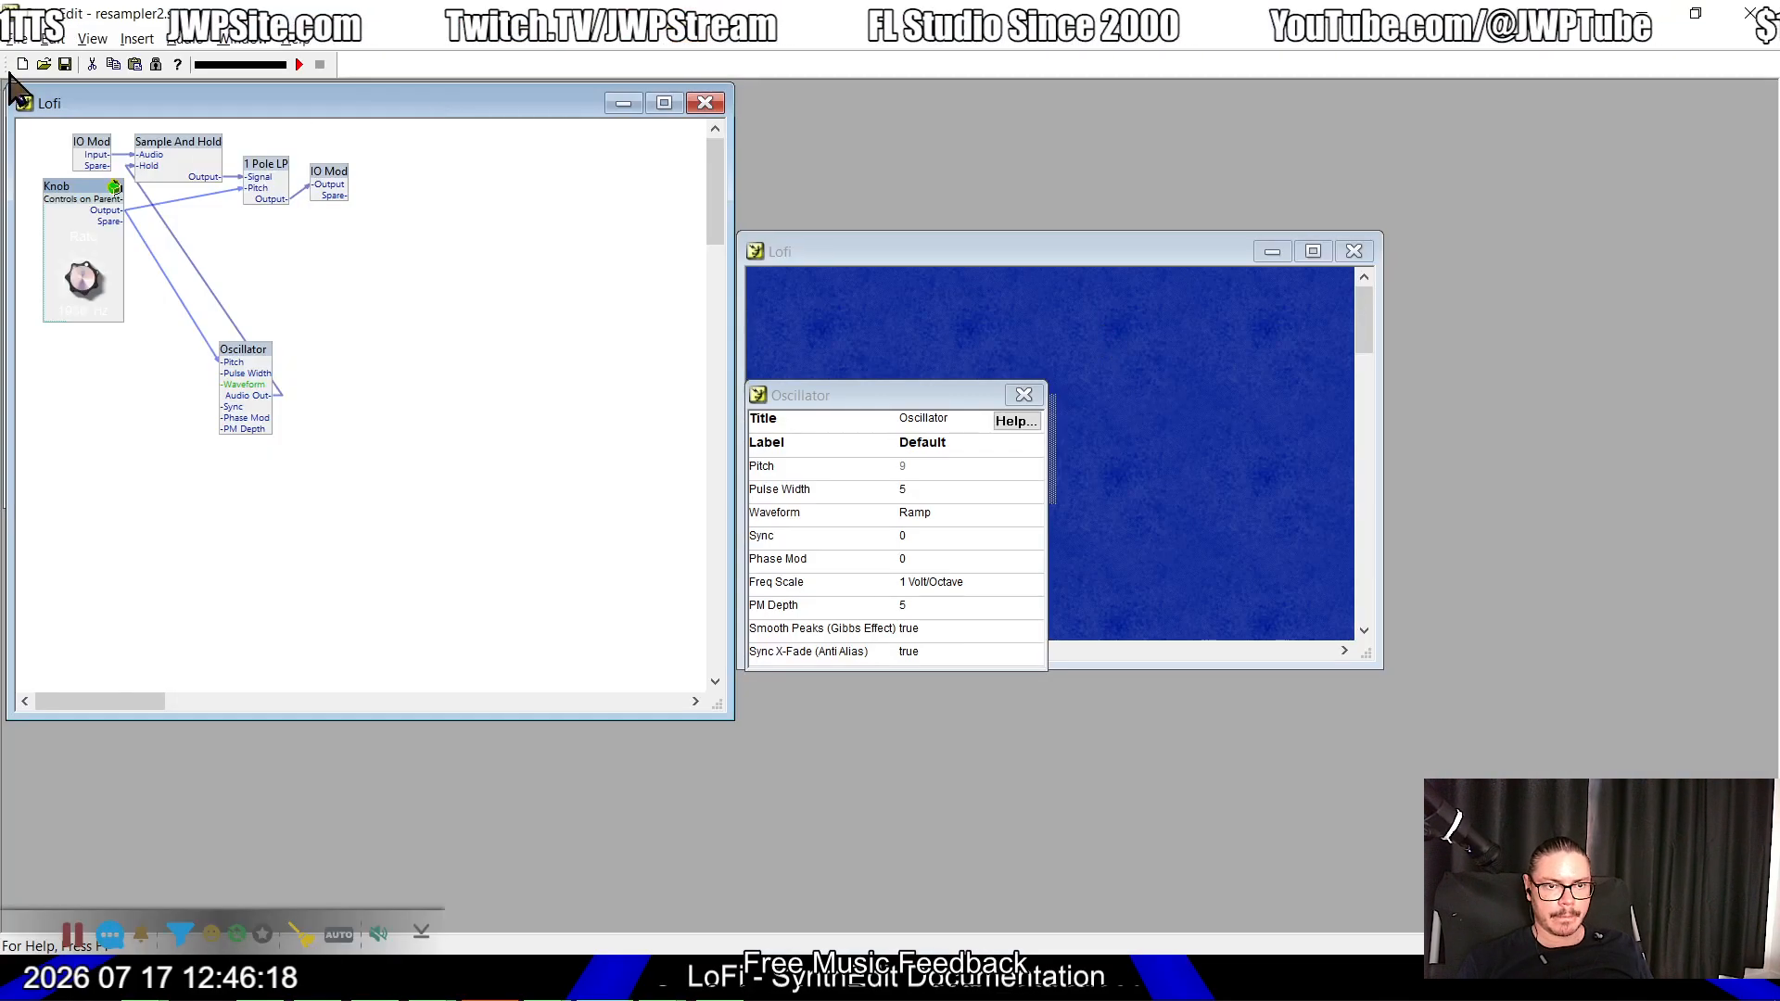
left_click(13, 43)
left_click(17, 81)
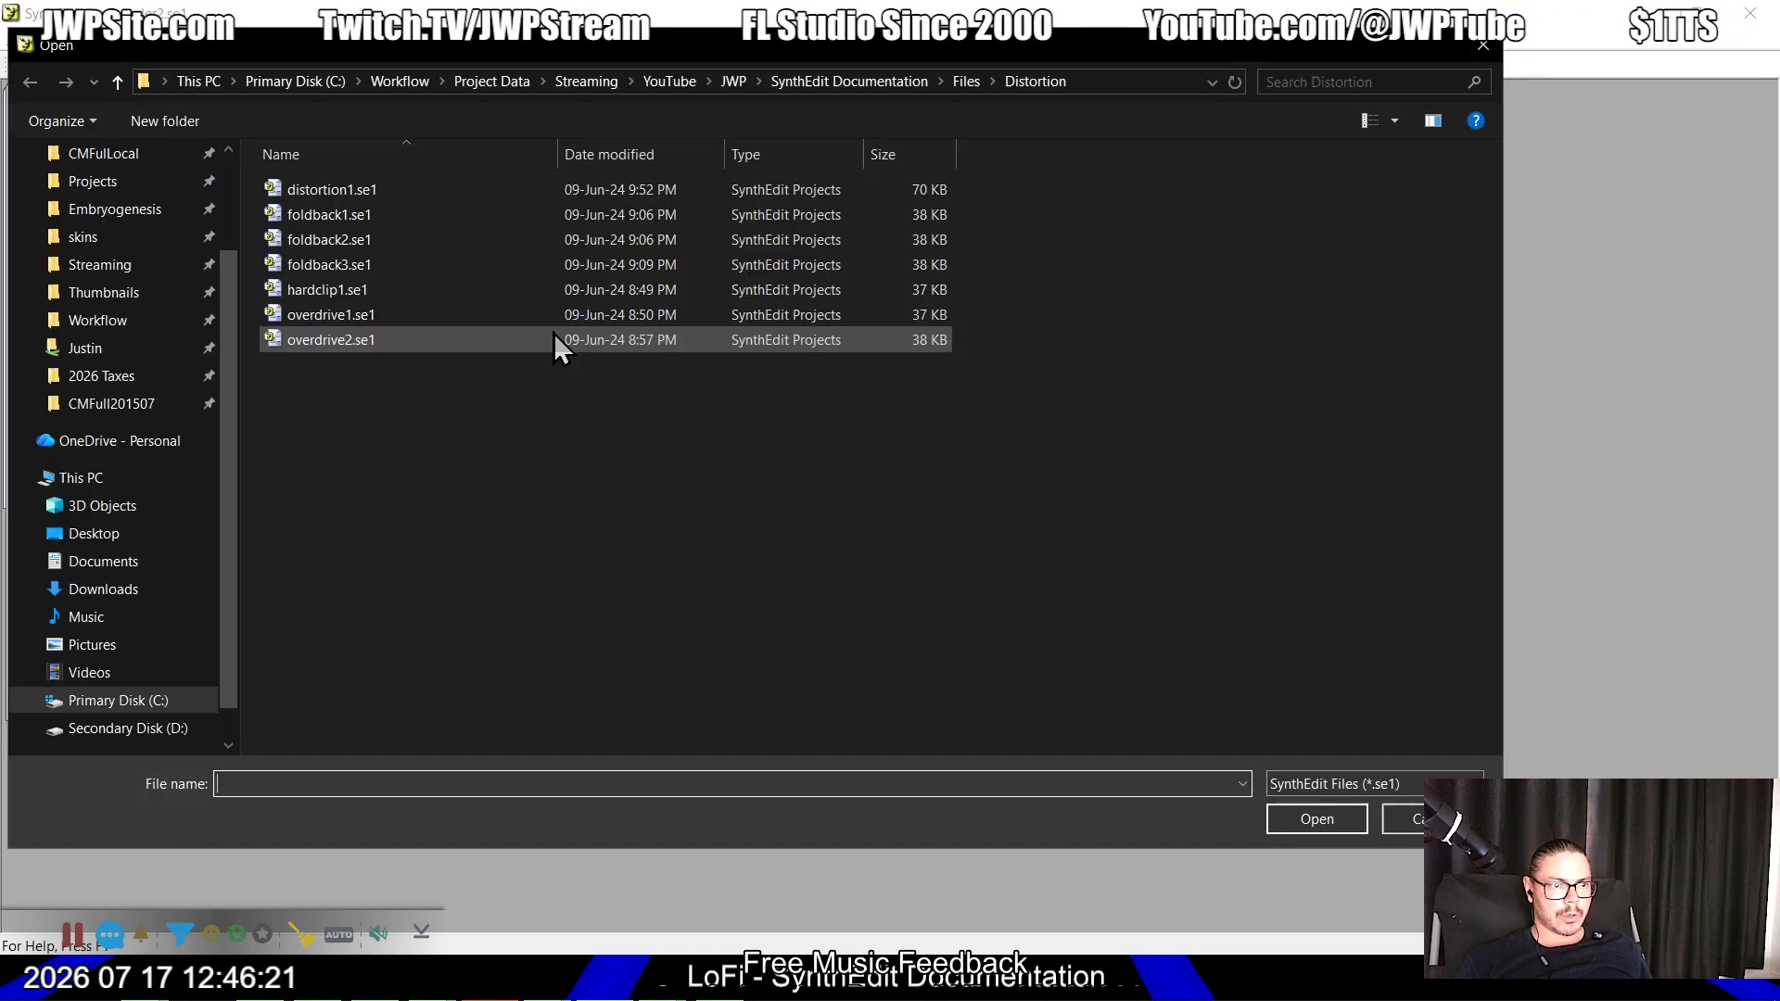
left_click(964, 85)
double_click(302, 265)
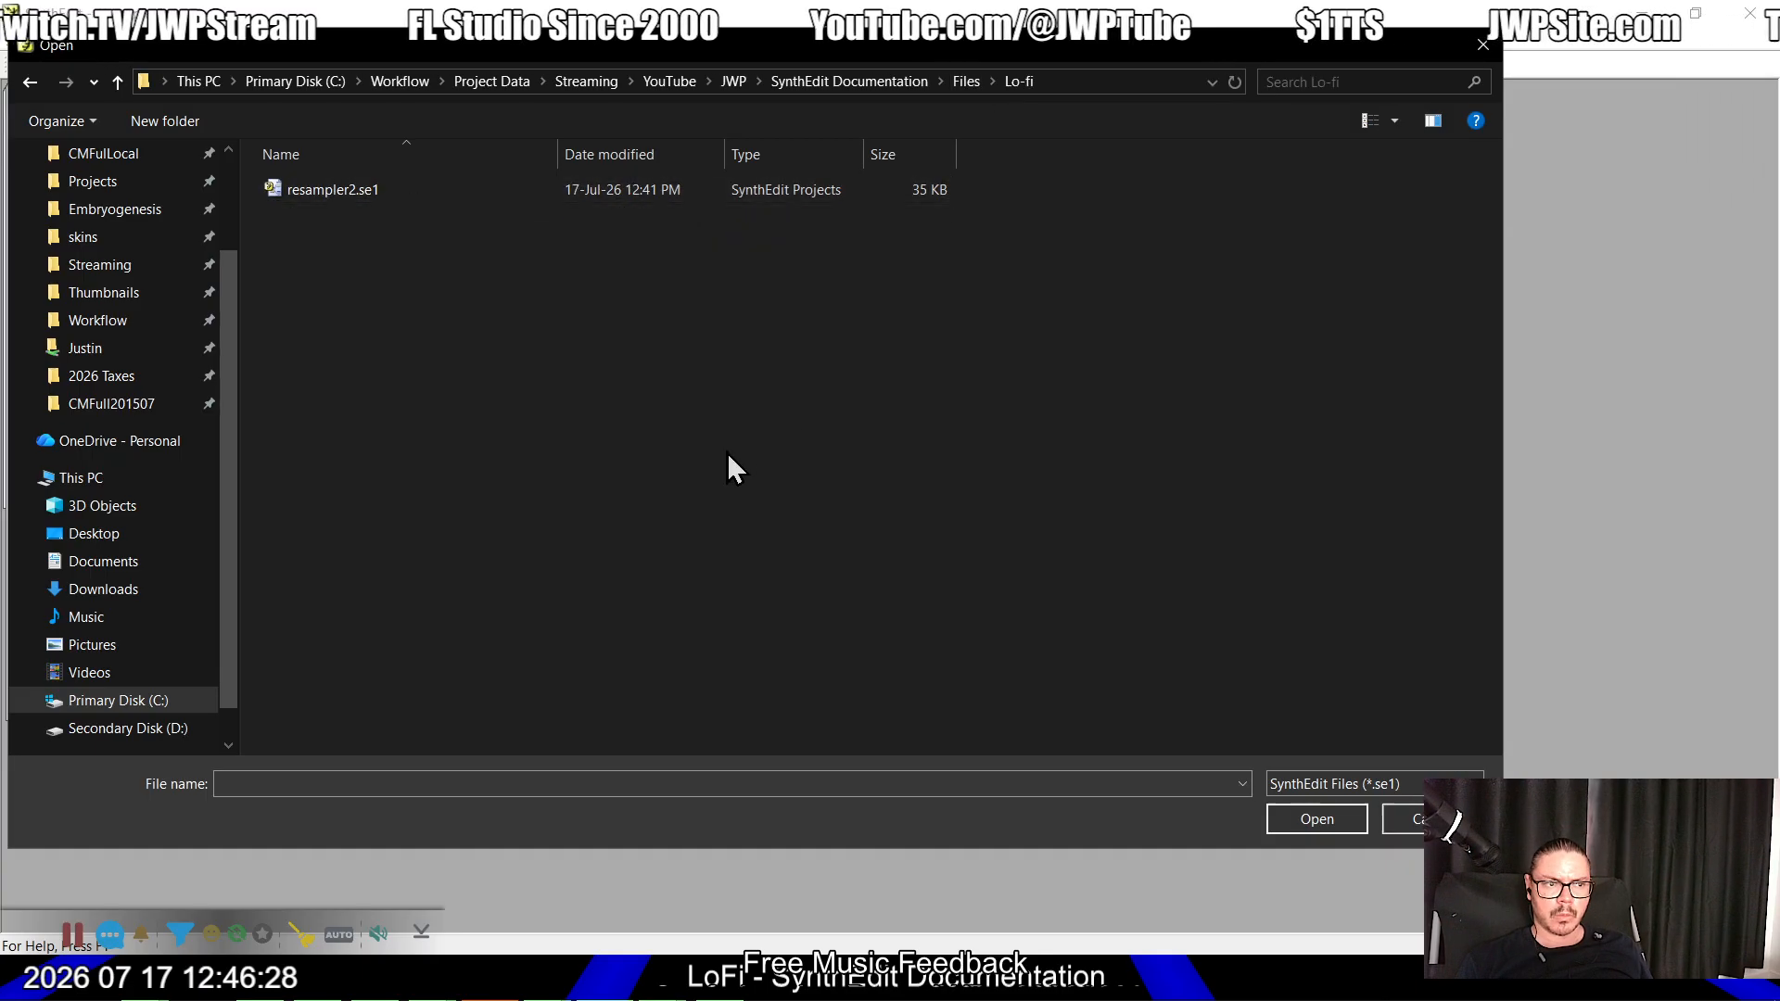
Step: Check the project files in the Desktop's Lo-fi folder in File Explorer, select bitcrusher1.se1 and minimize the window
key("alt+Tab")
key("alt+Tab")
key("alt+Tab")
key("alt+Tab")
key("alt+Tab")
key("alt+Tab")
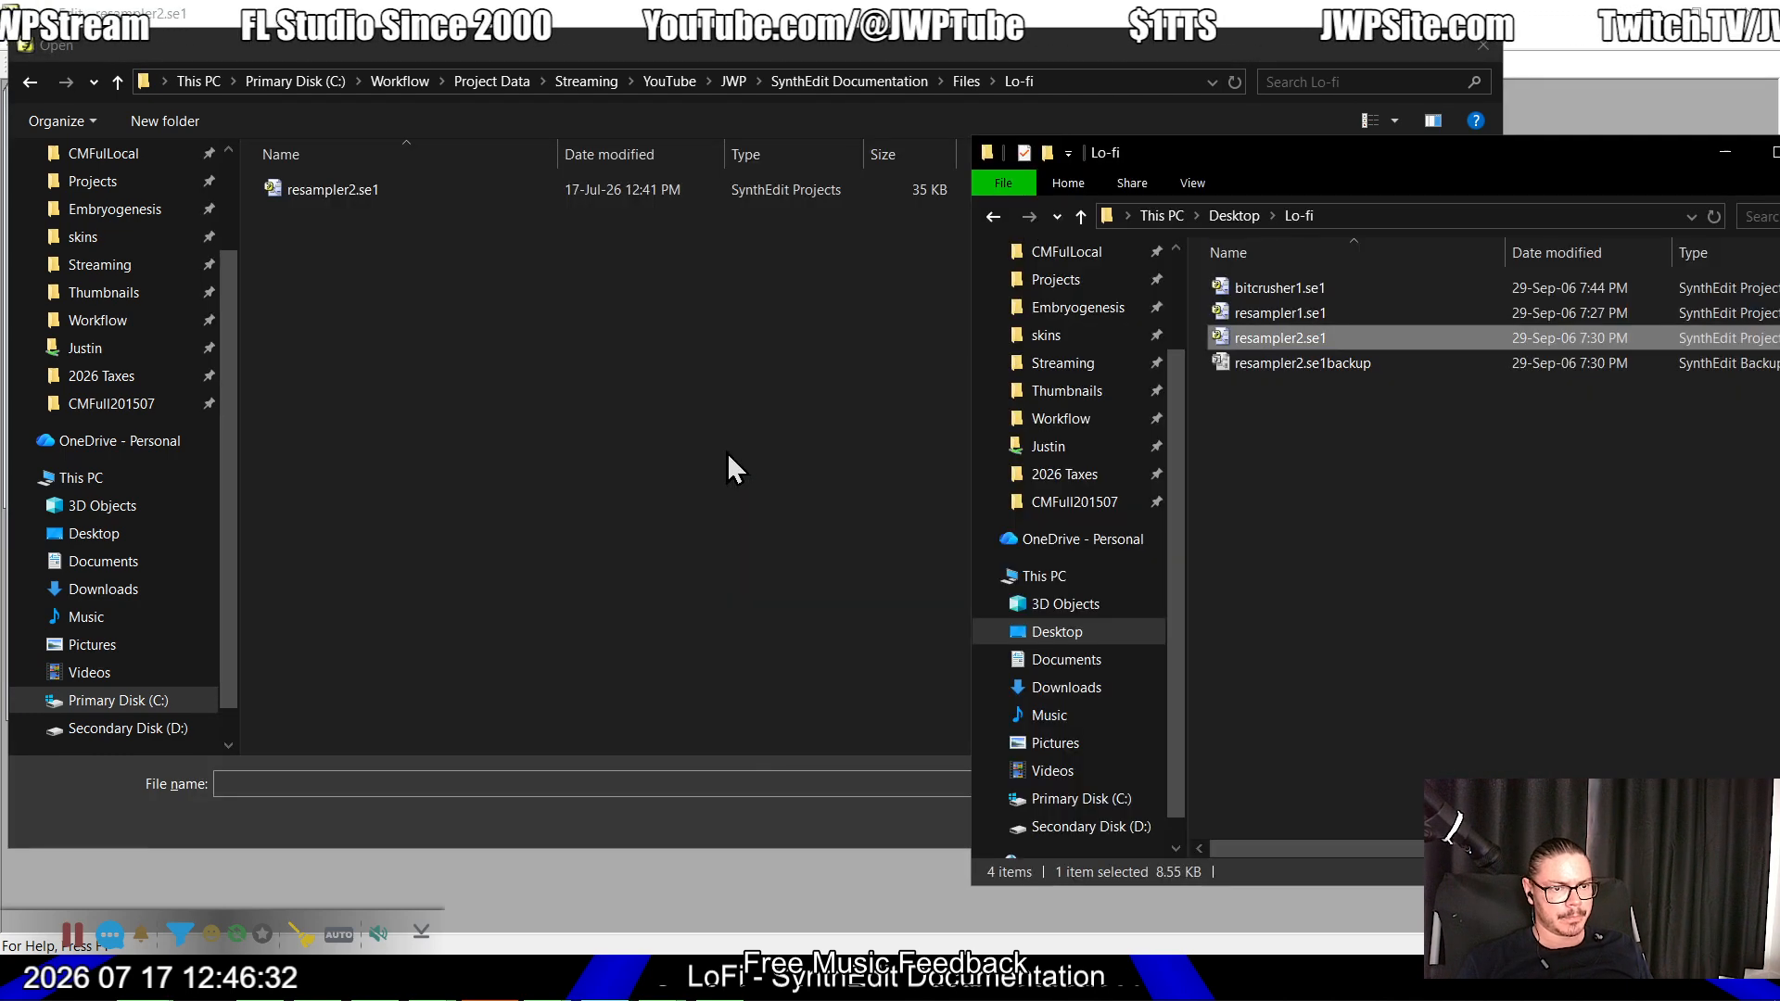
left_click(1259, 295)
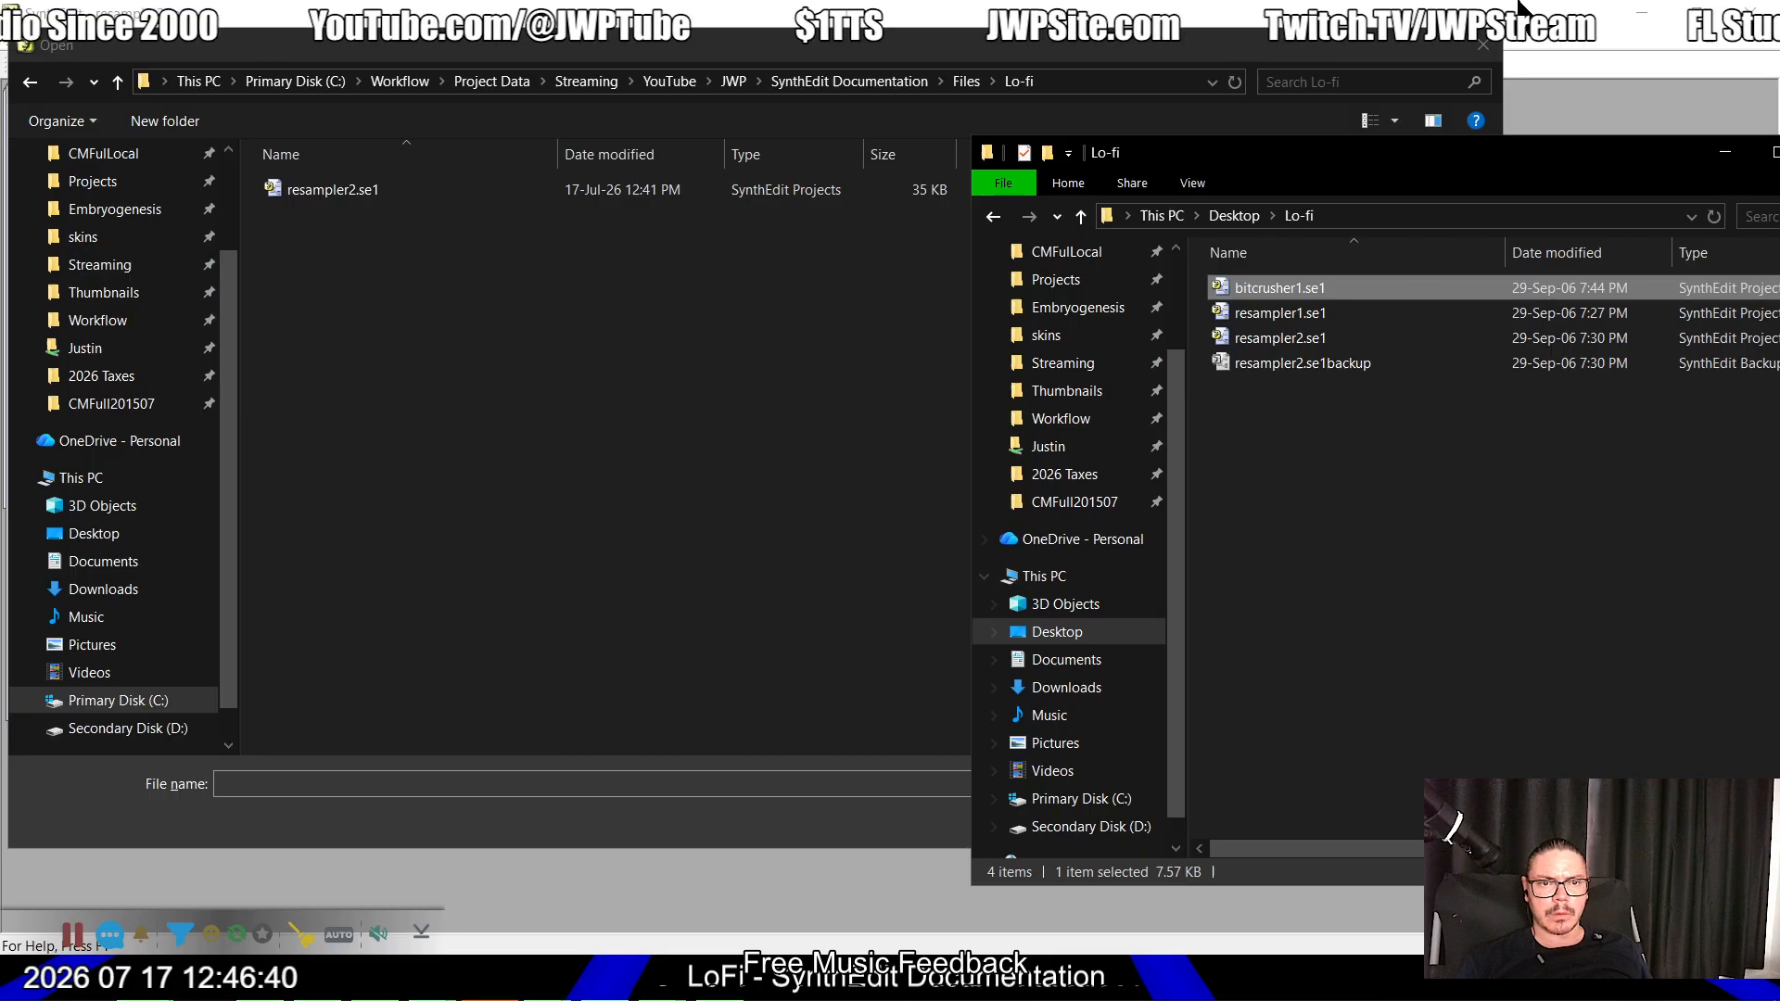
left_click(1726, 152)
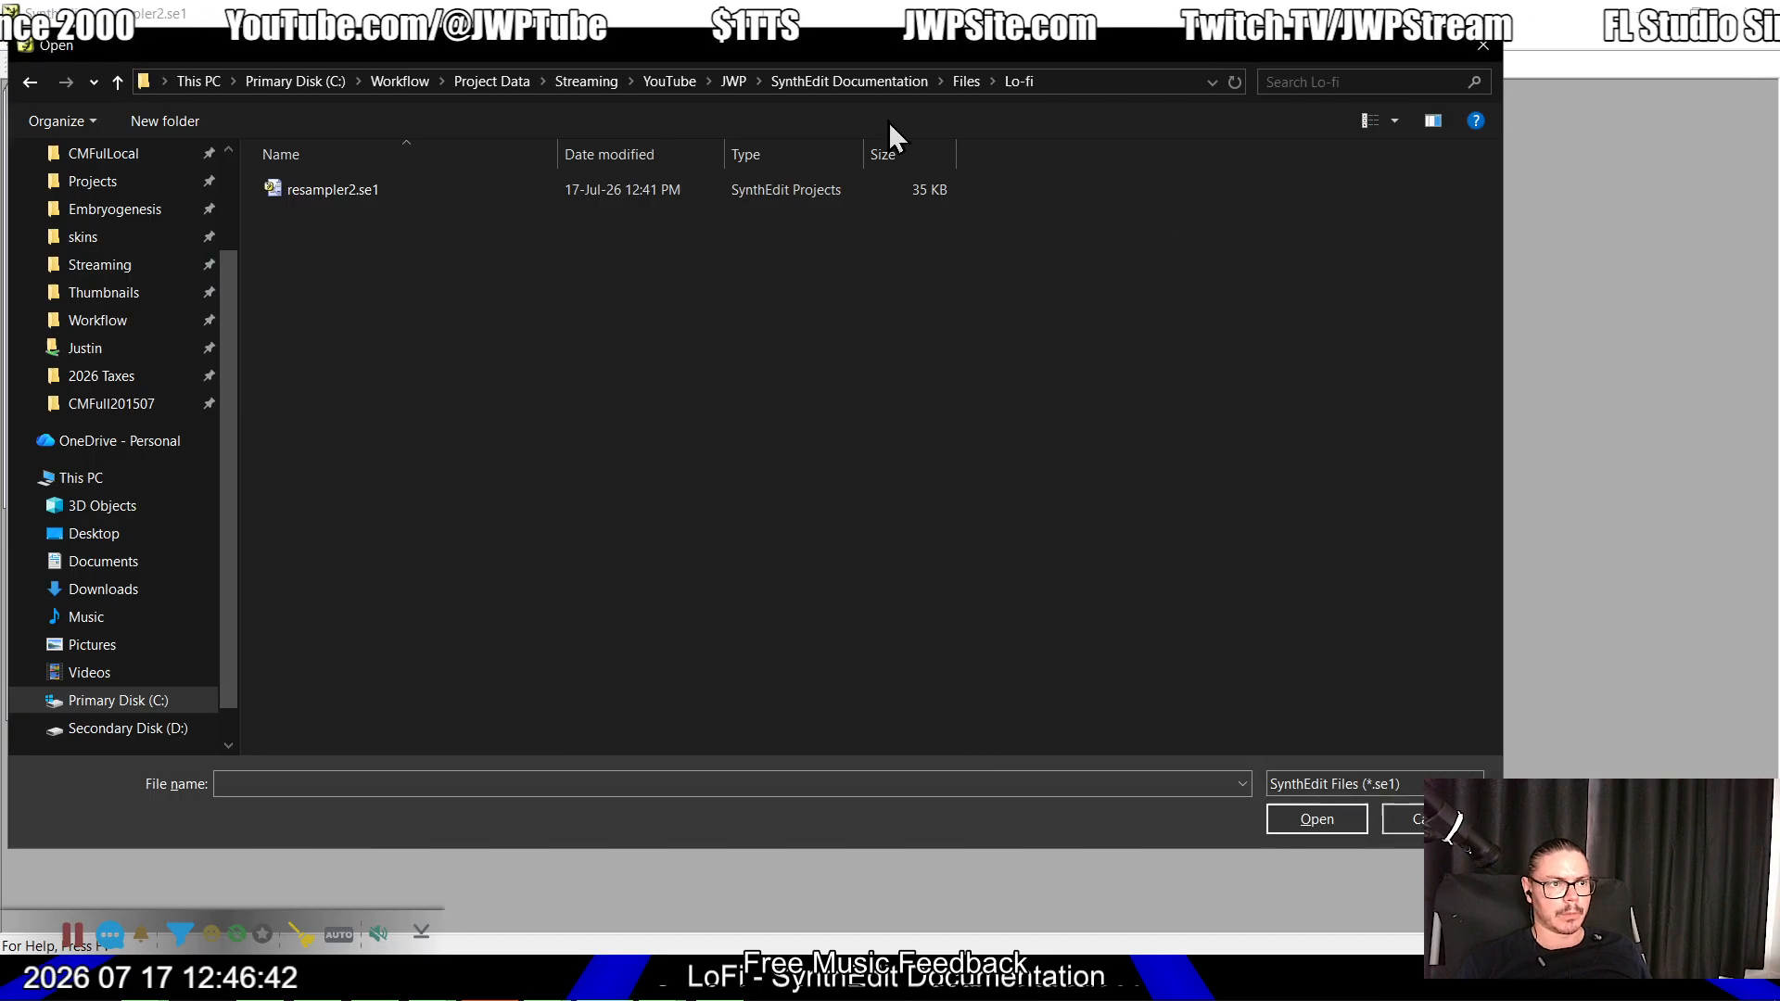
Step: Open bitcrusher1.se1 from the Desktop's Lo-fi folder
left_click(91, 536)
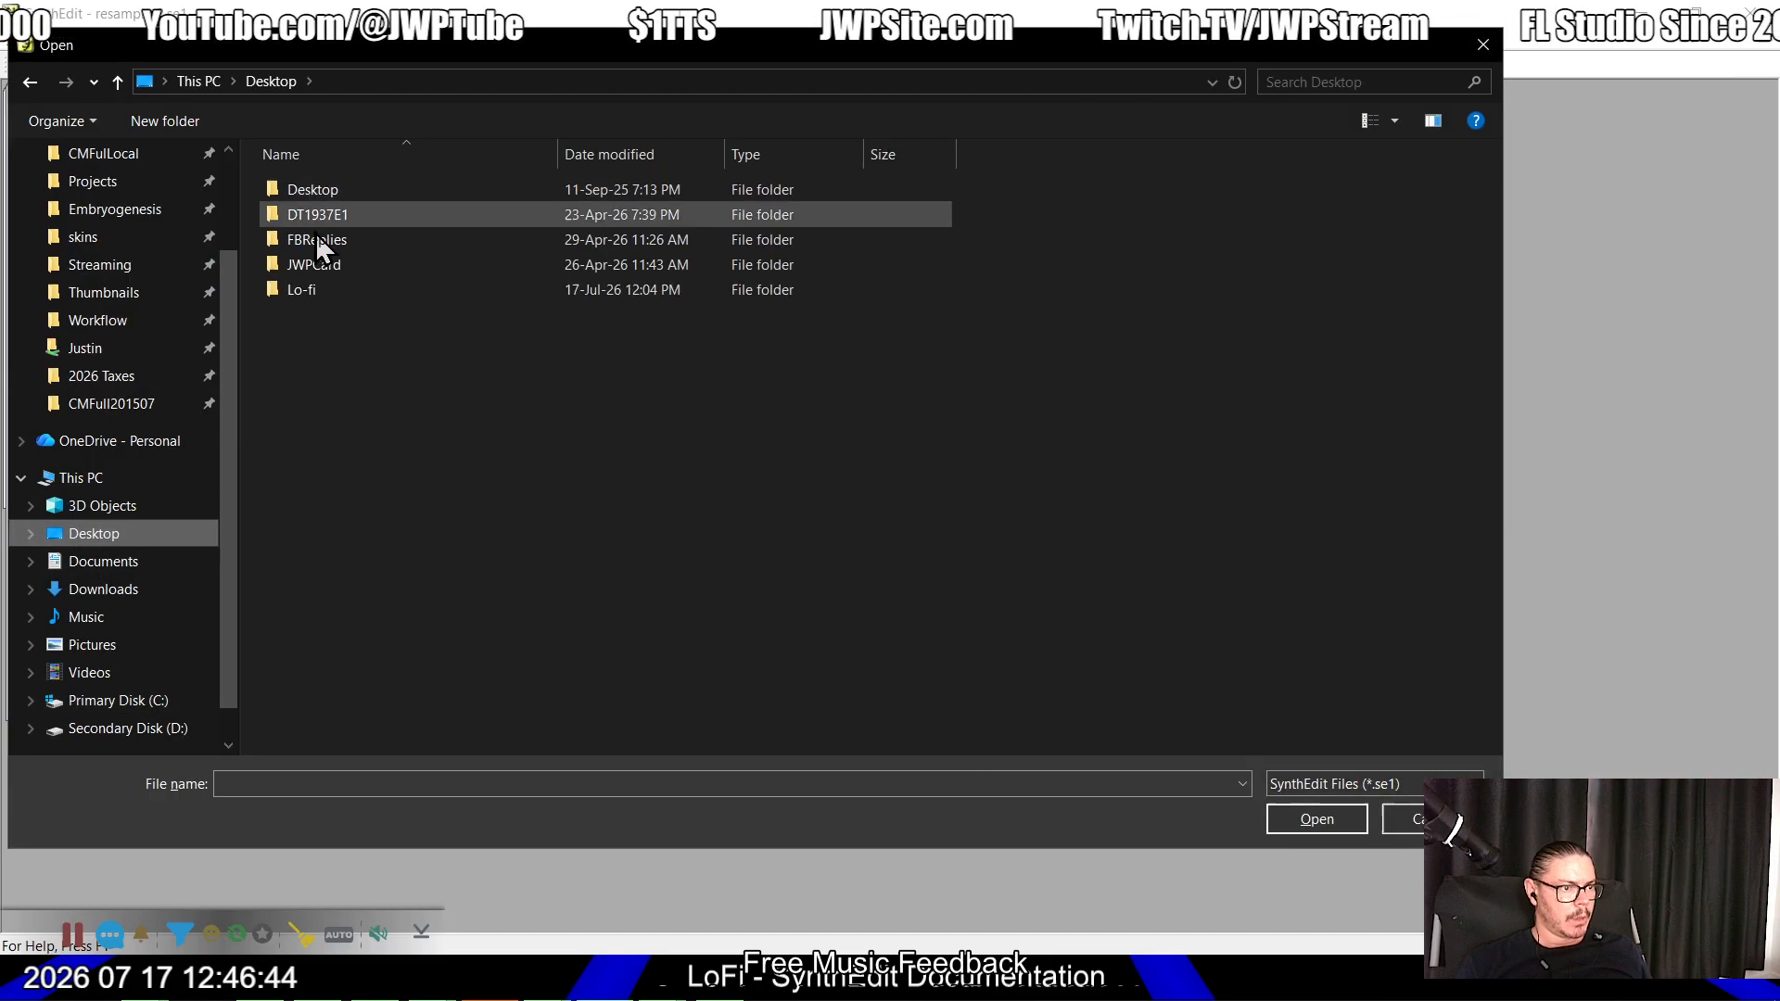
double_click(301, 291)
double_click(356, 195)
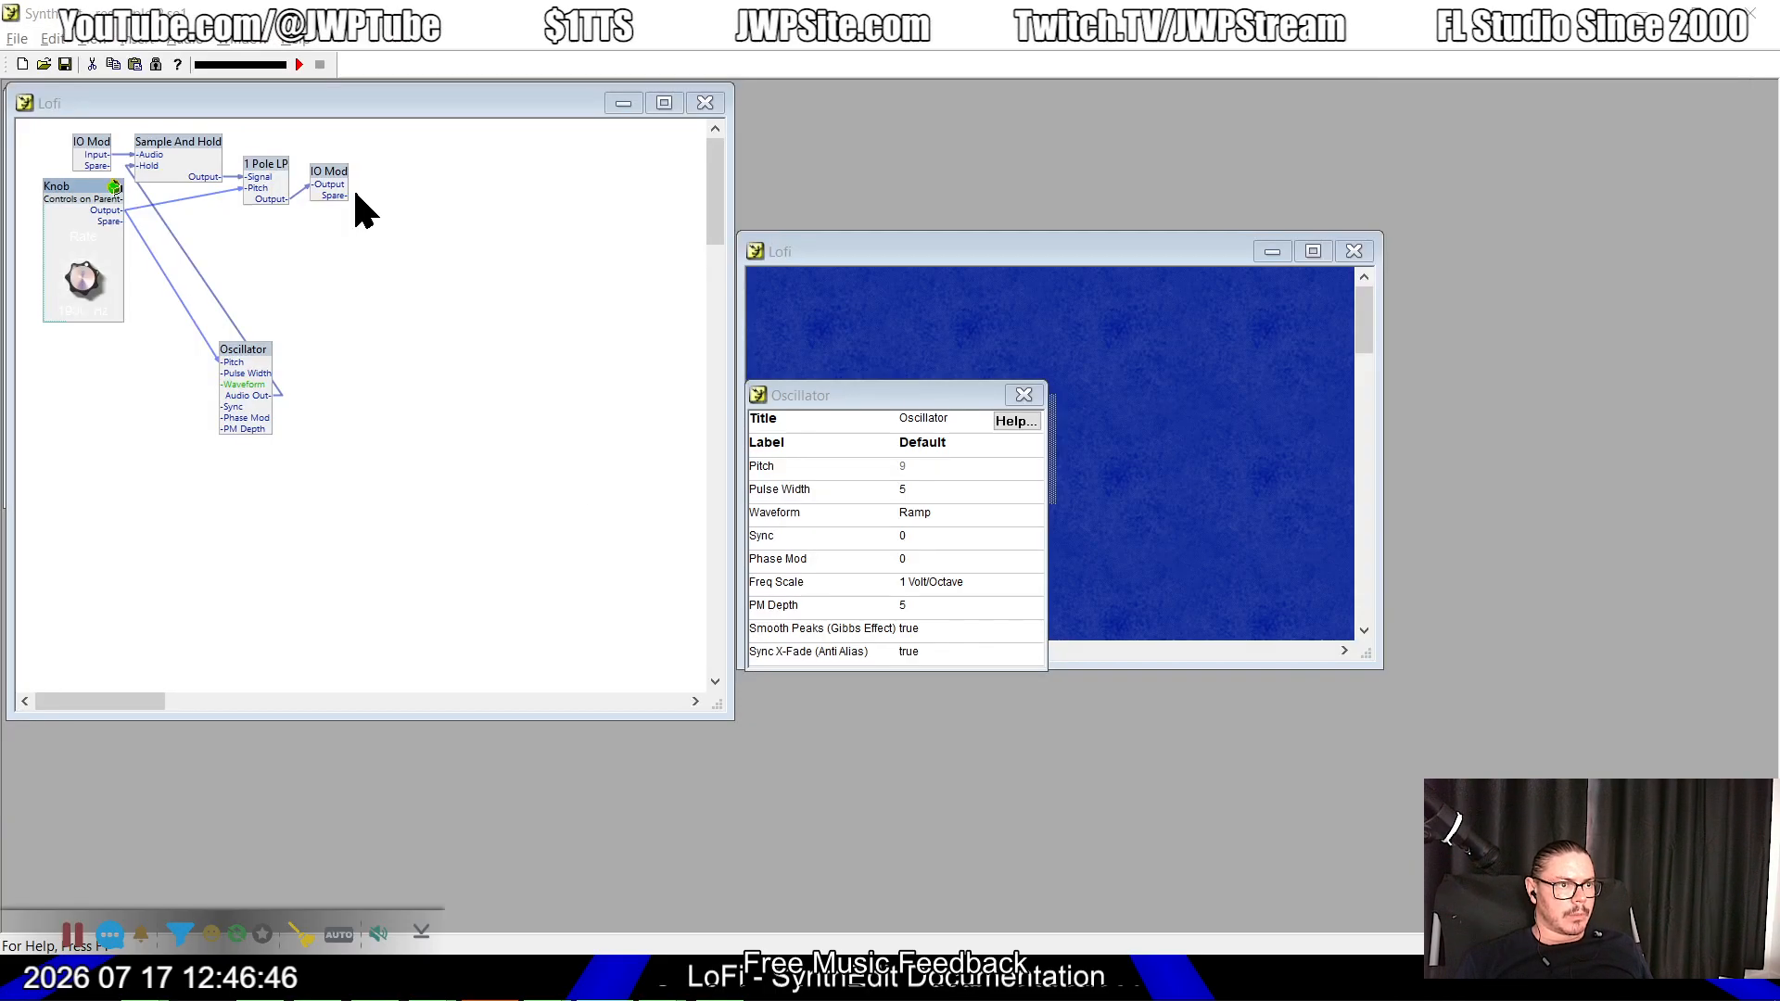
left_click(893, 539)
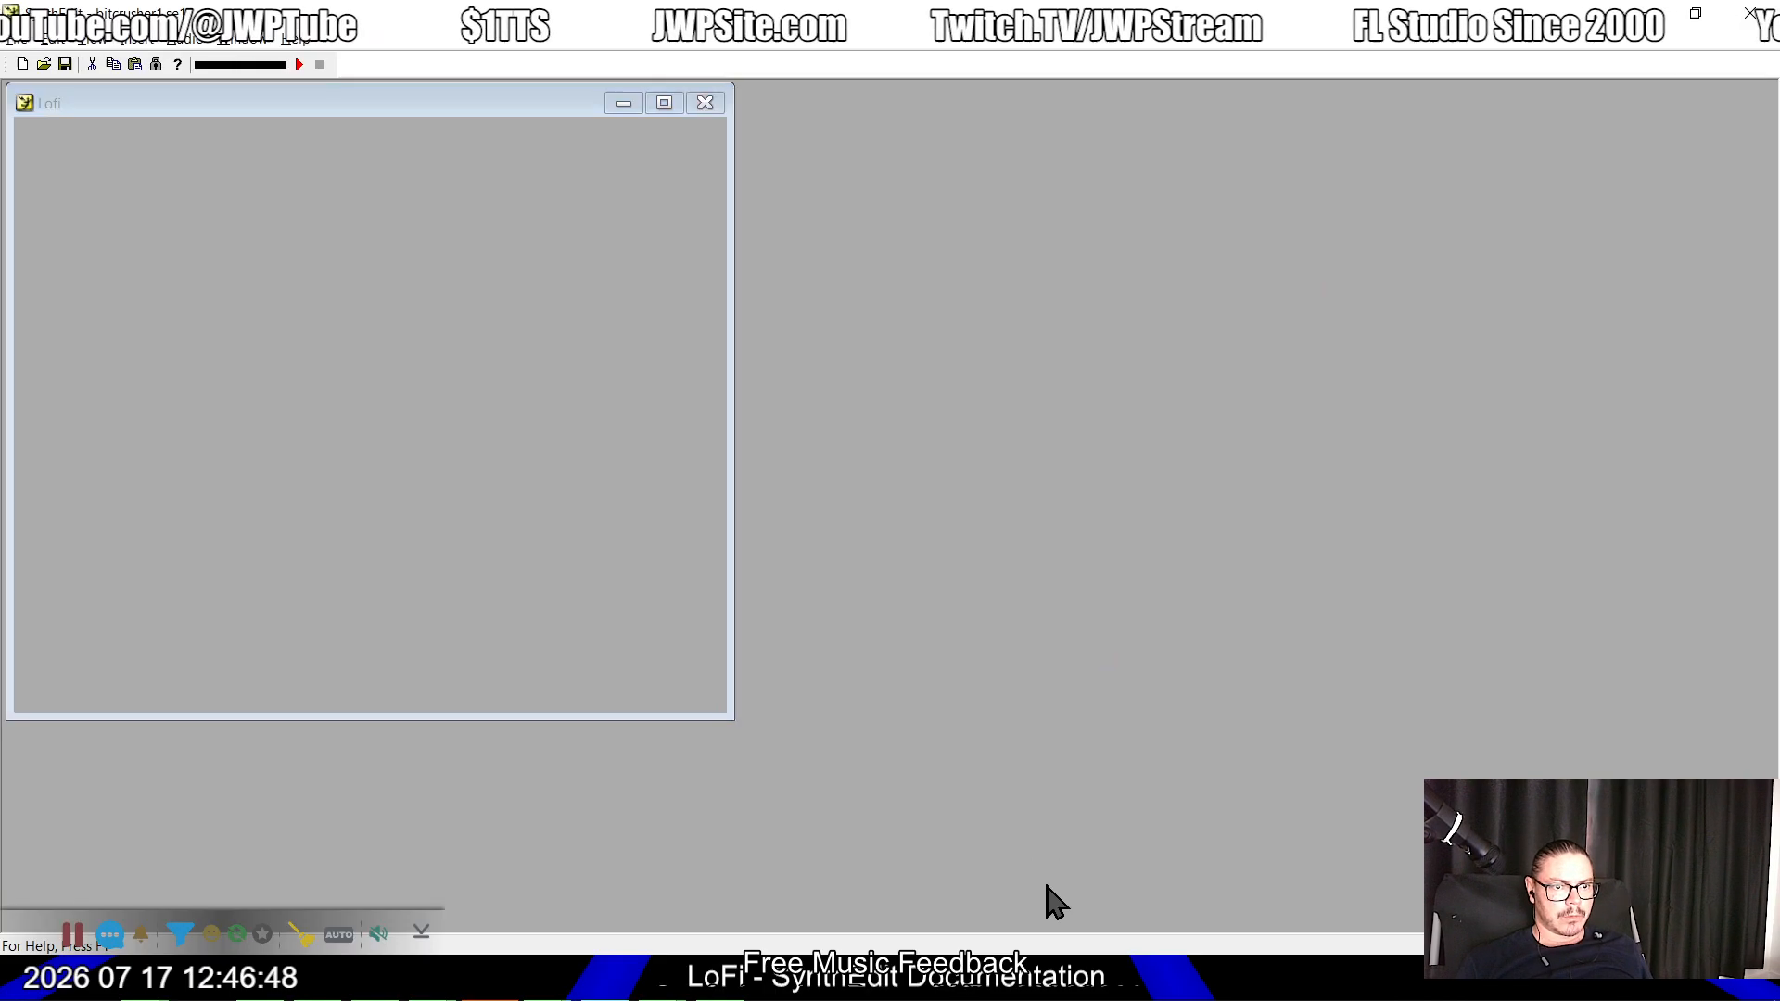
Step: Switch to FL Studio and show resampler2 in the plugin browser
key("alt+Tab")
key("Tab")
key("Tab")
key("Tab")
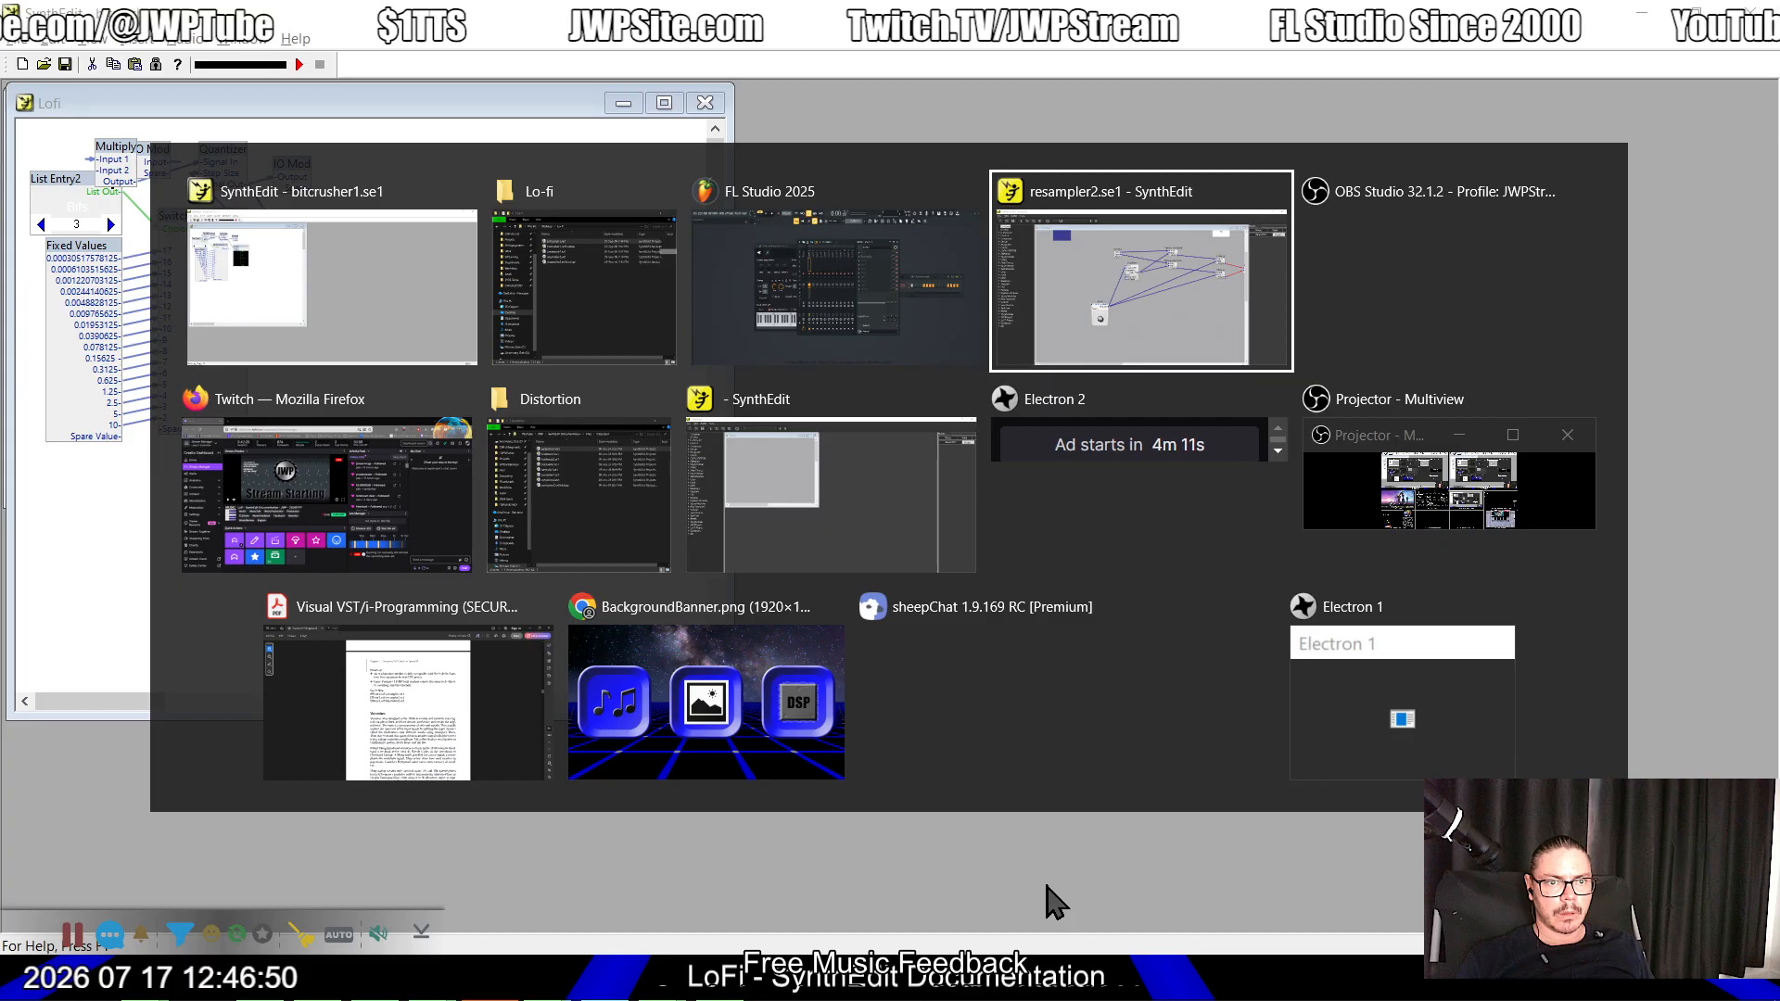
key("shift+Tab")
key("alt+F8")
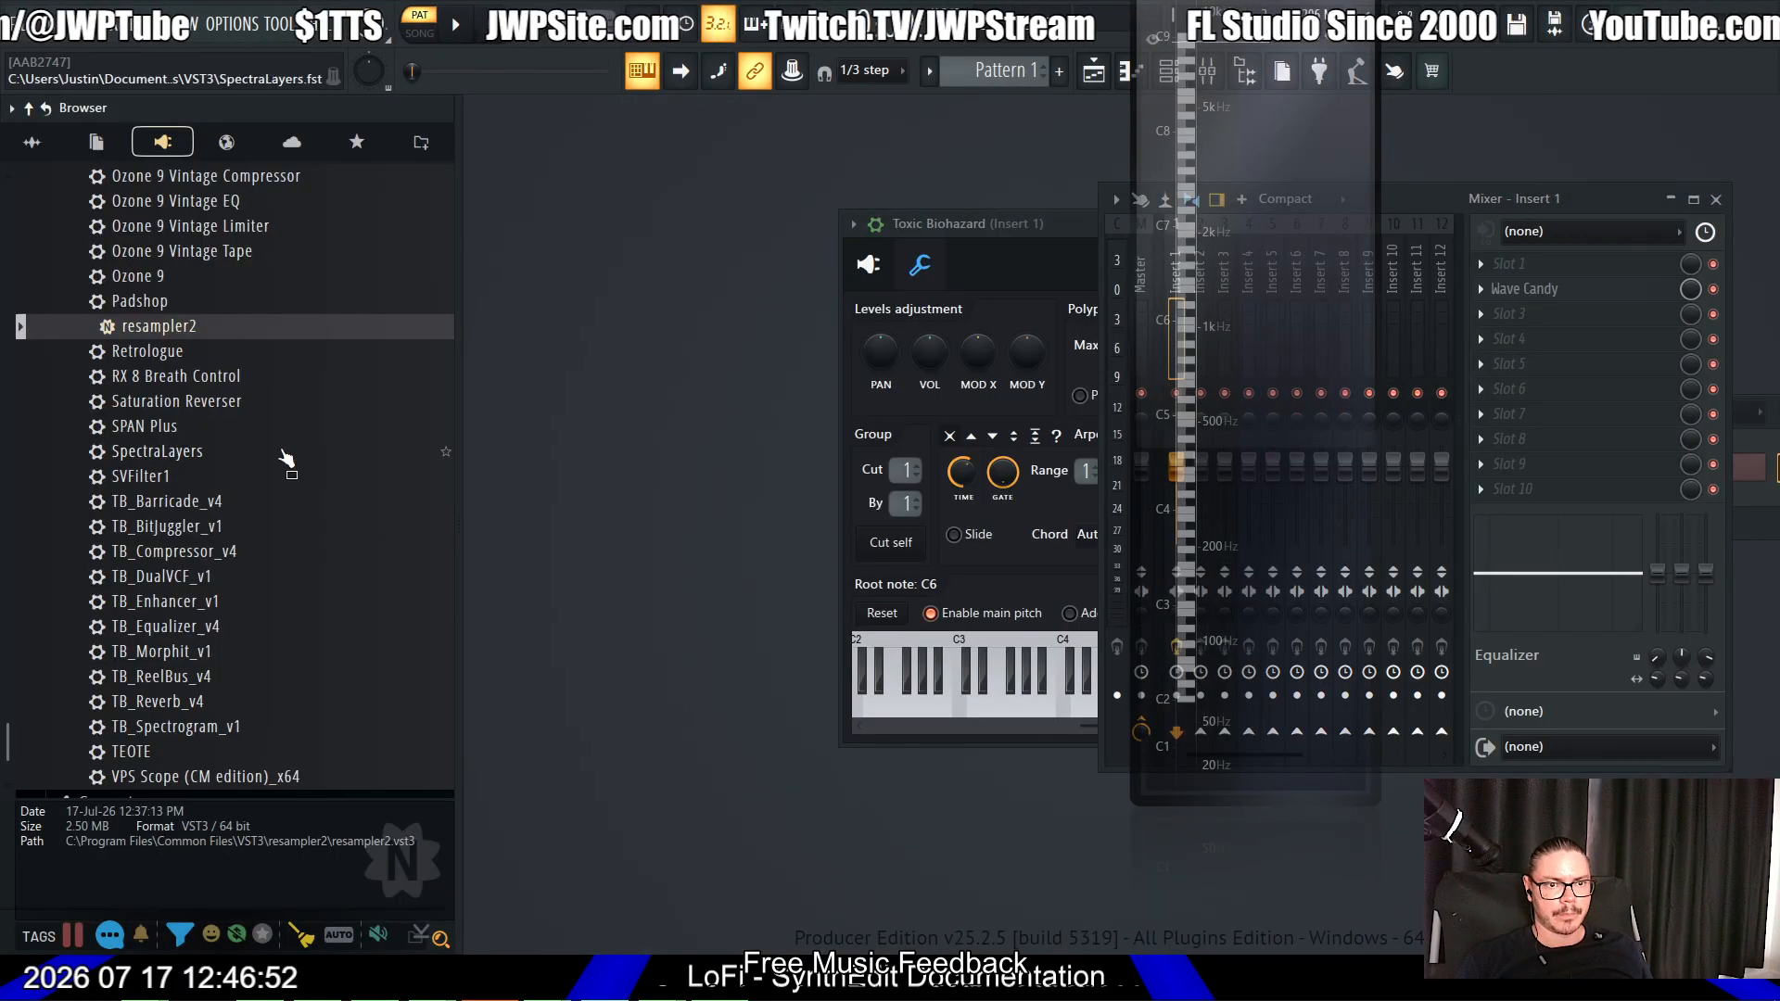
left_click_drag(48, 322, 319, 337)
Step: Switch to the resampler2 project in the newer SynthEdit and export it as a VST3 plug-in
key("alt+Tab")
key("Tab")
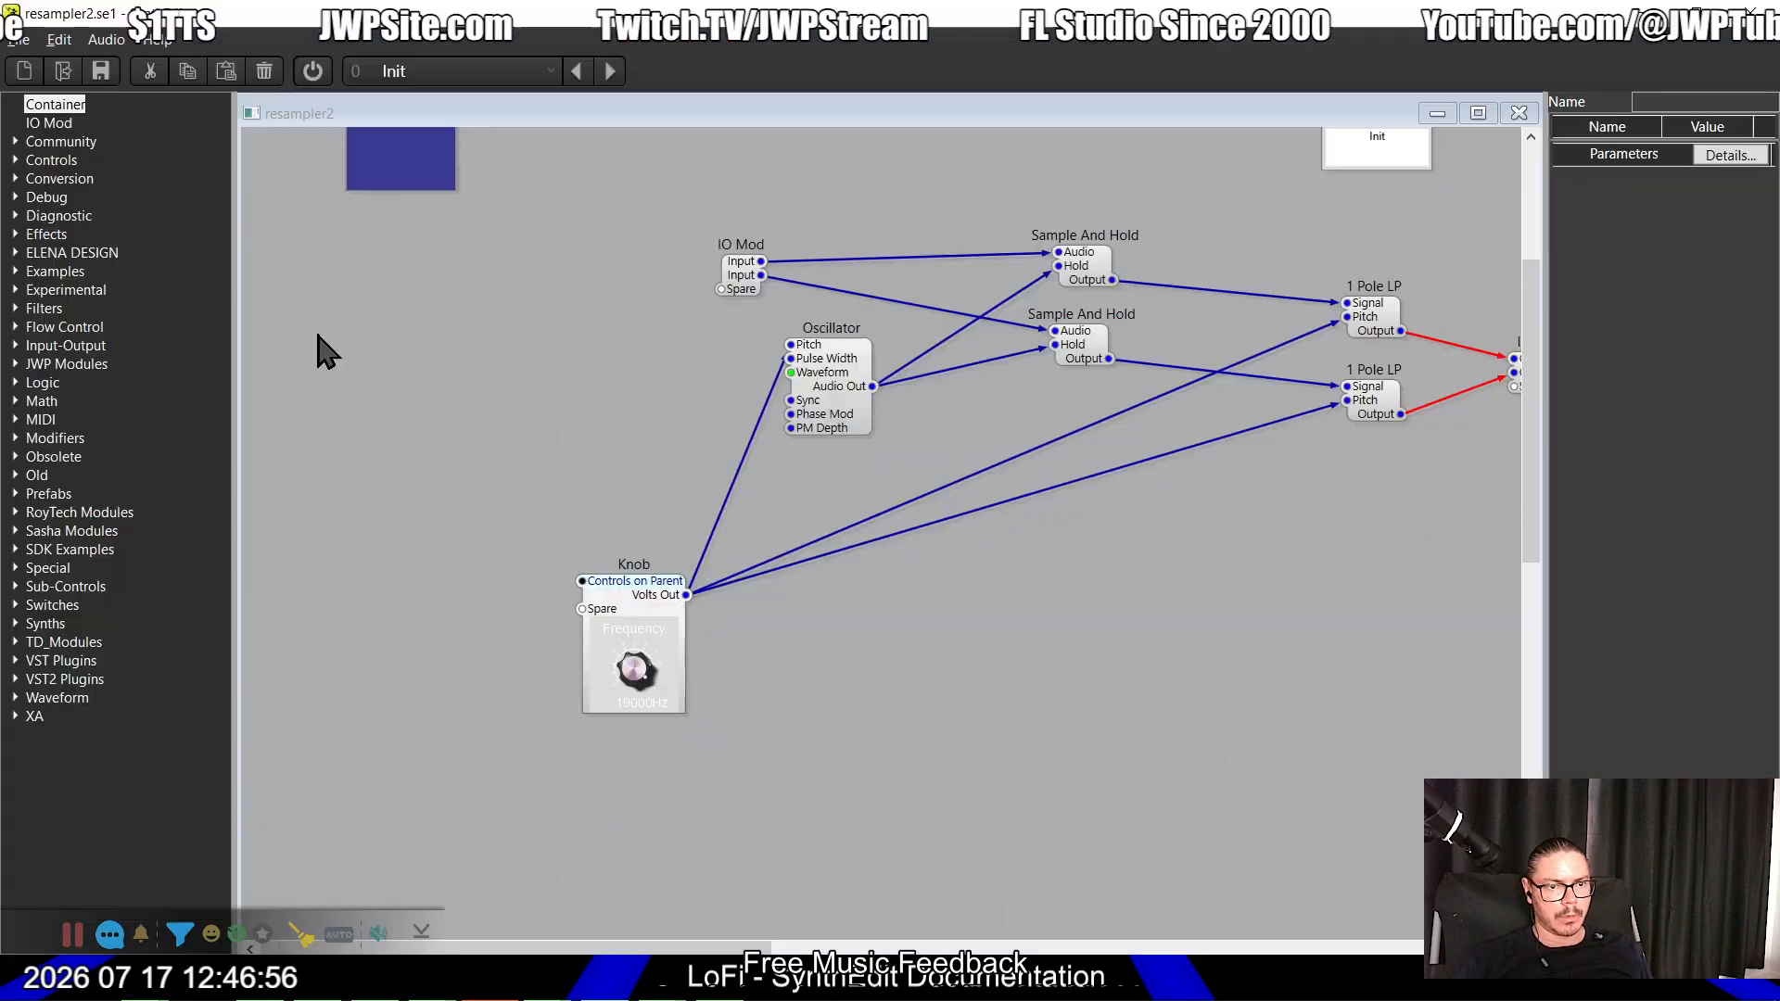
left_click(21, 41)
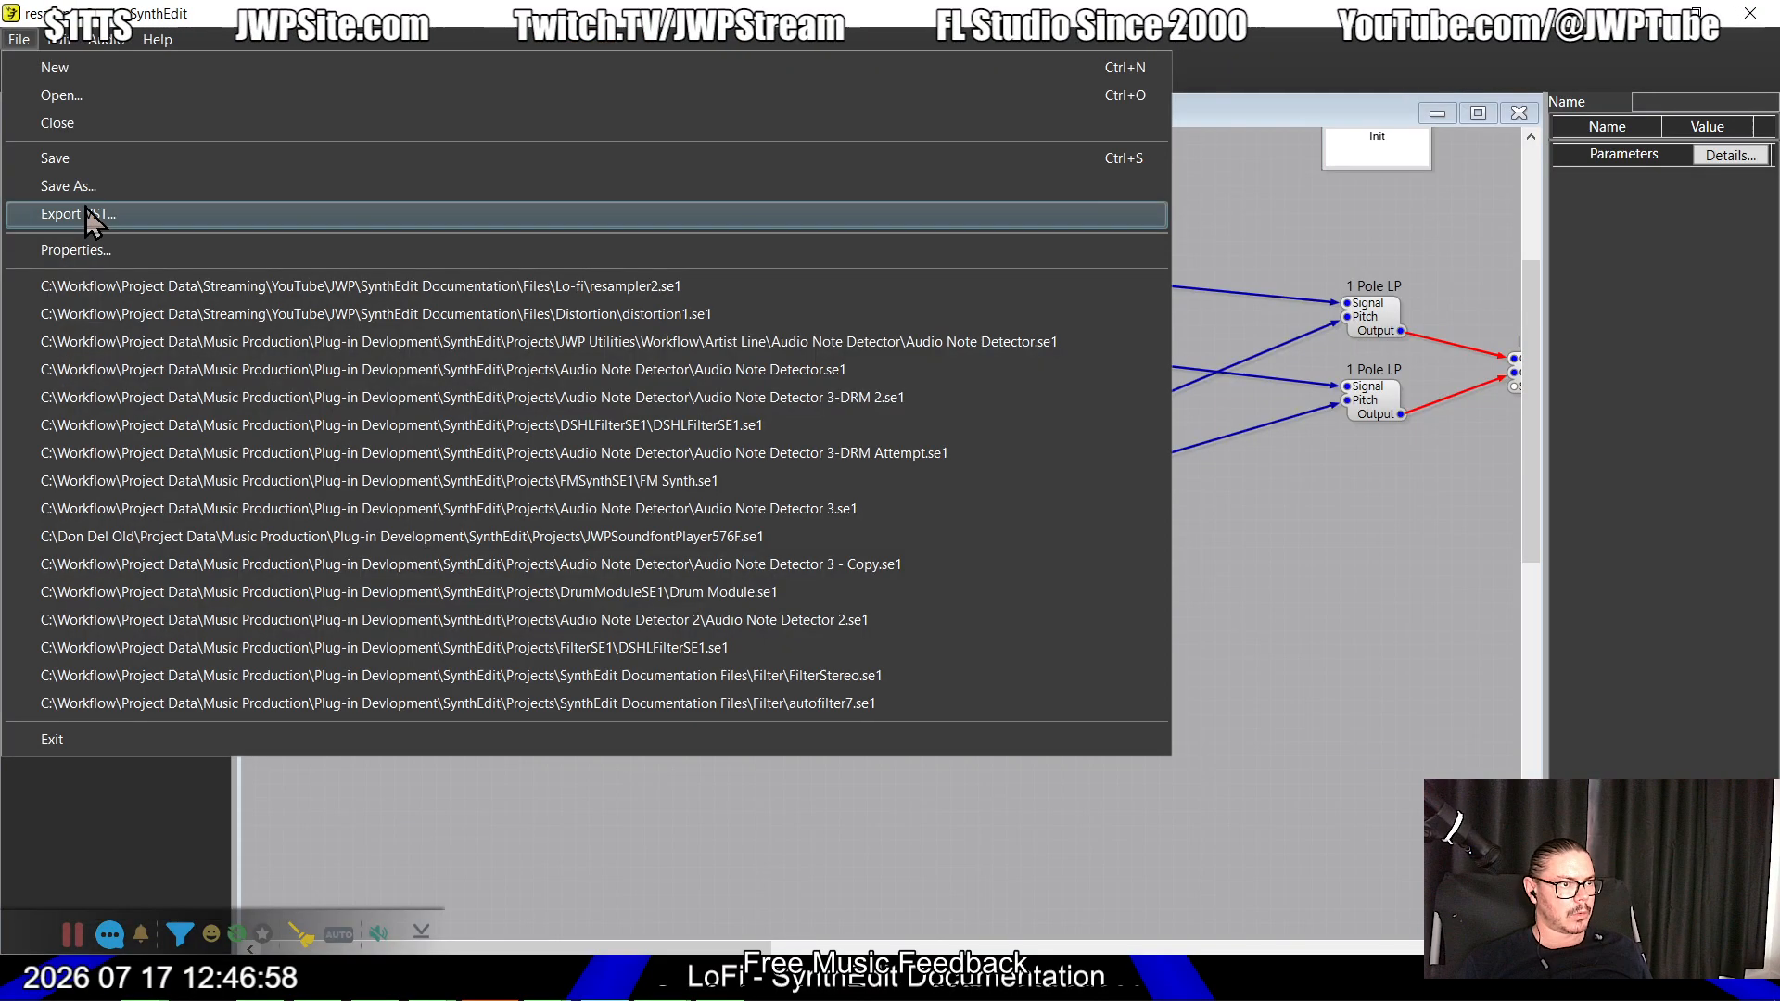
left_click(86, 215)
left_click(842, 772)
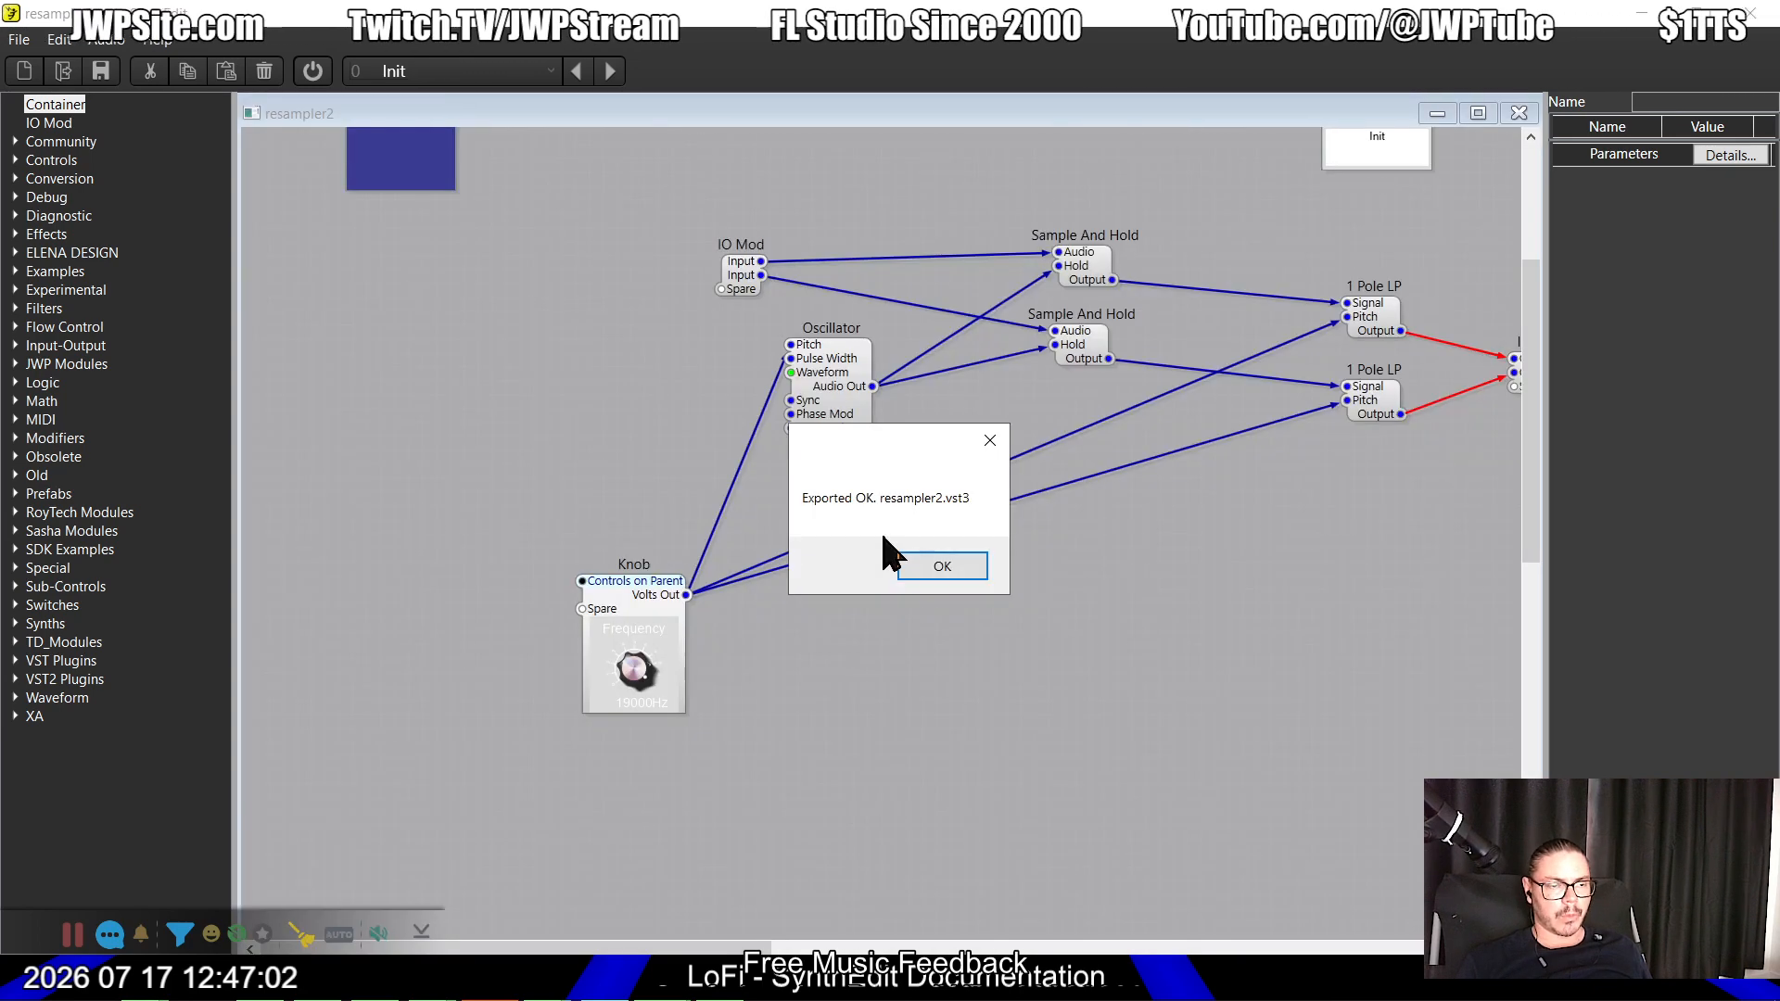
left_click(946, 560)
Step: Return to FL Studio, load resampler2 into the first effect slot of Insert 1 and audition its Frequency knob during playback
key("alt+Tab")
left_click_drag(170, 336, 1567, 306)
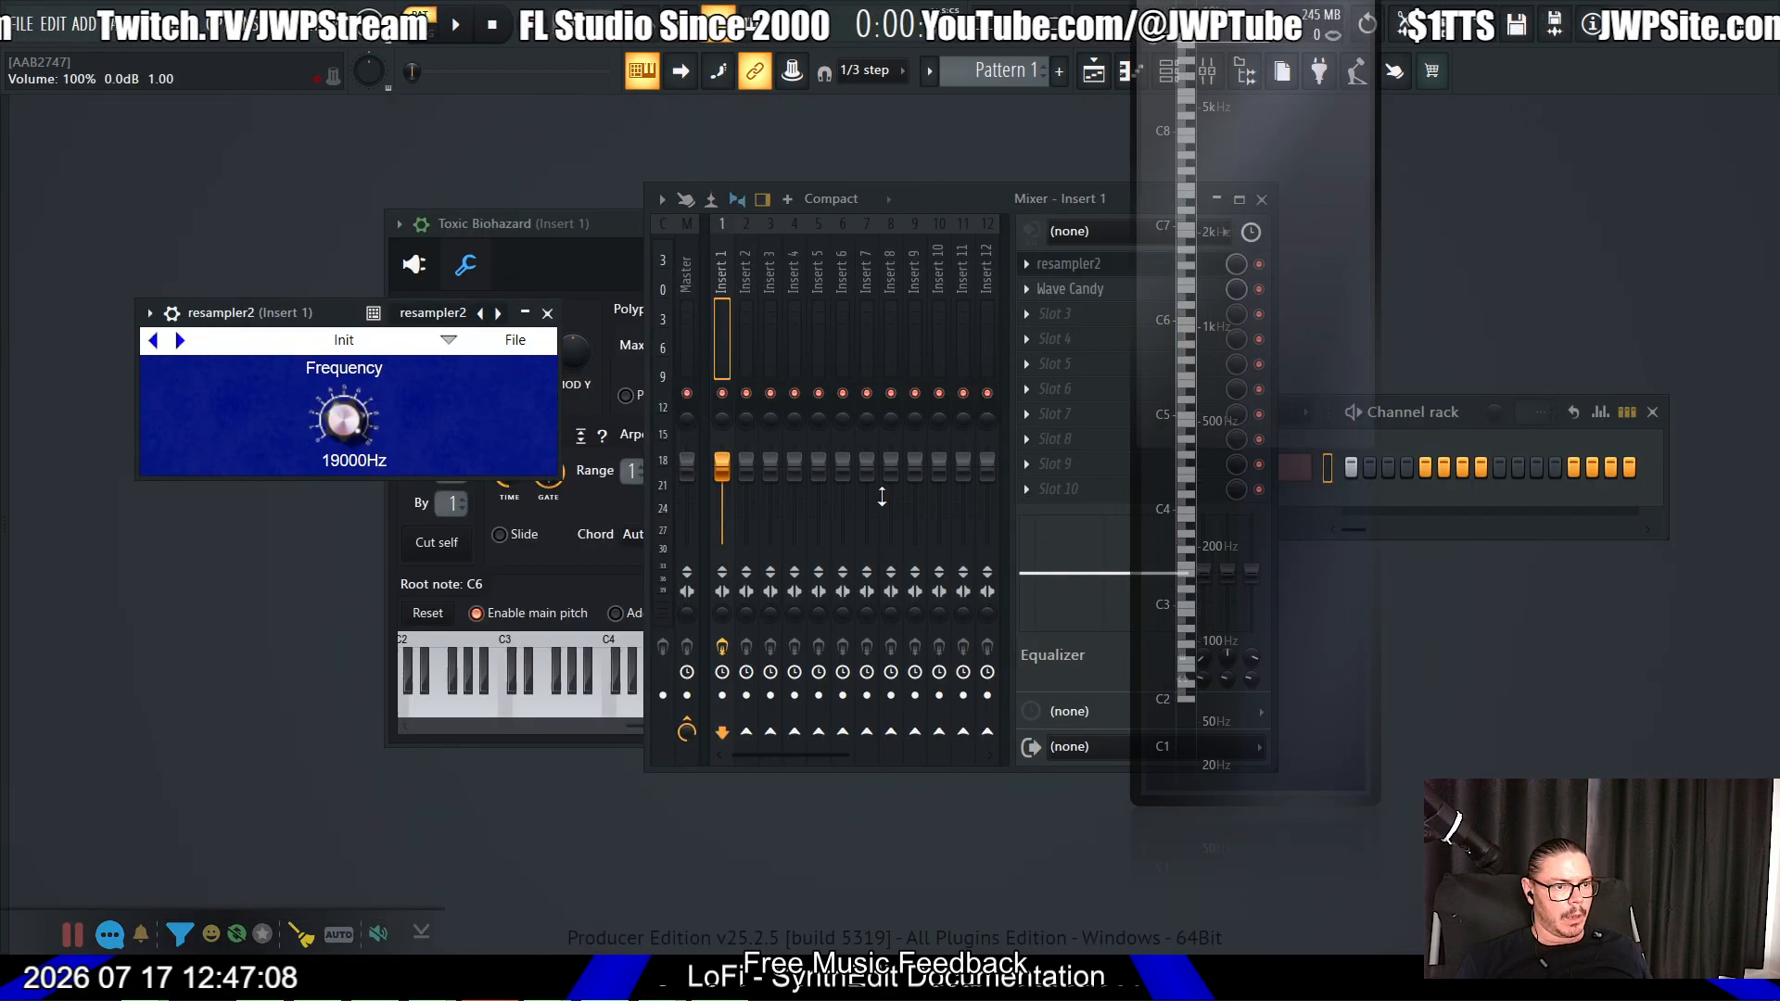
key("space")
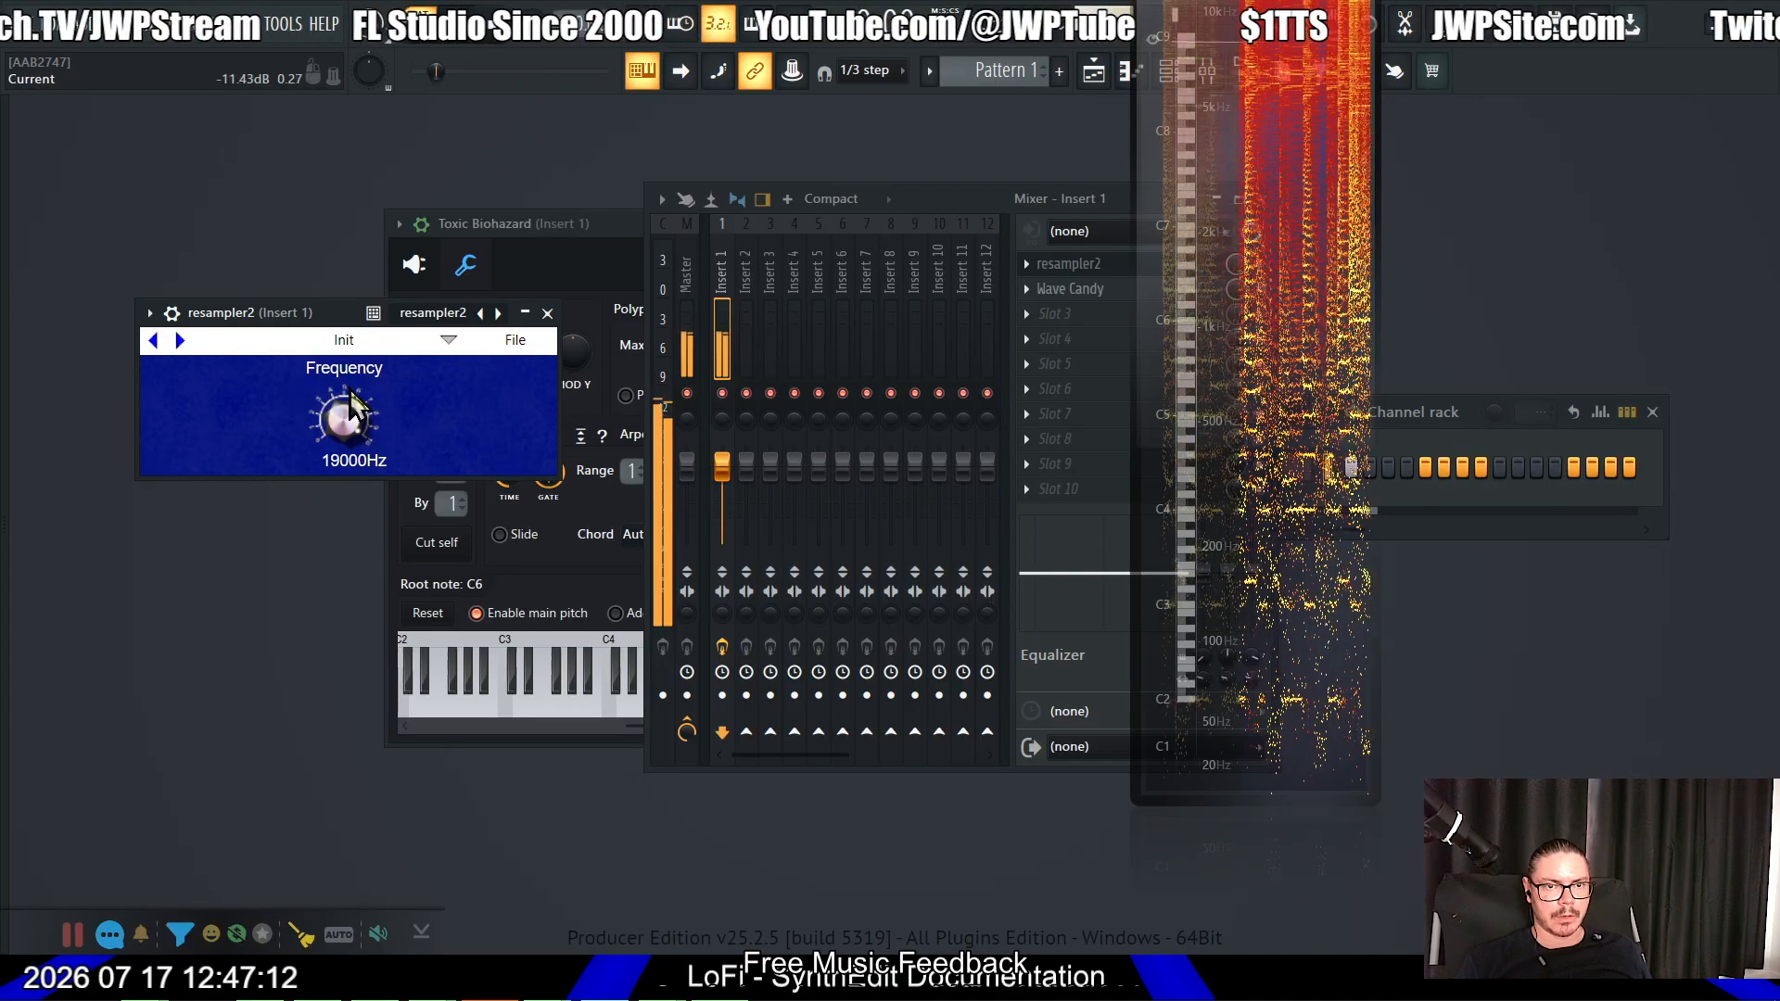
left_click_drag(355, 463, 397, 603)
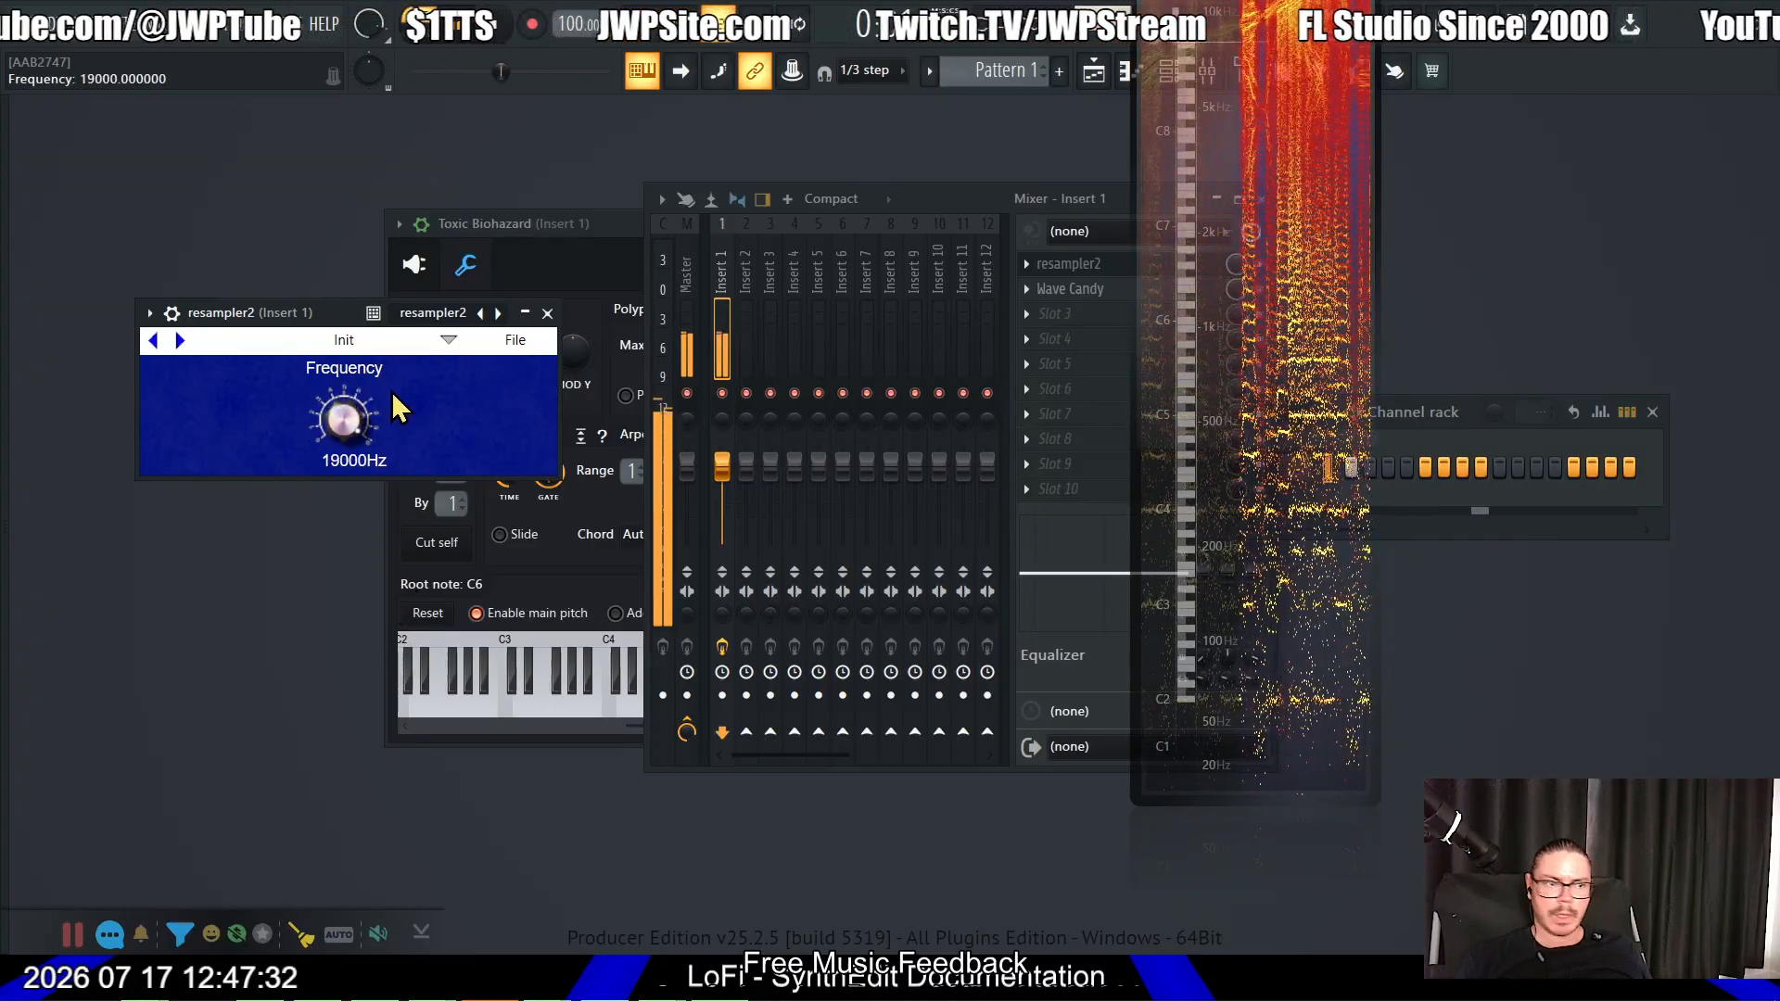
left_click(484, 16)
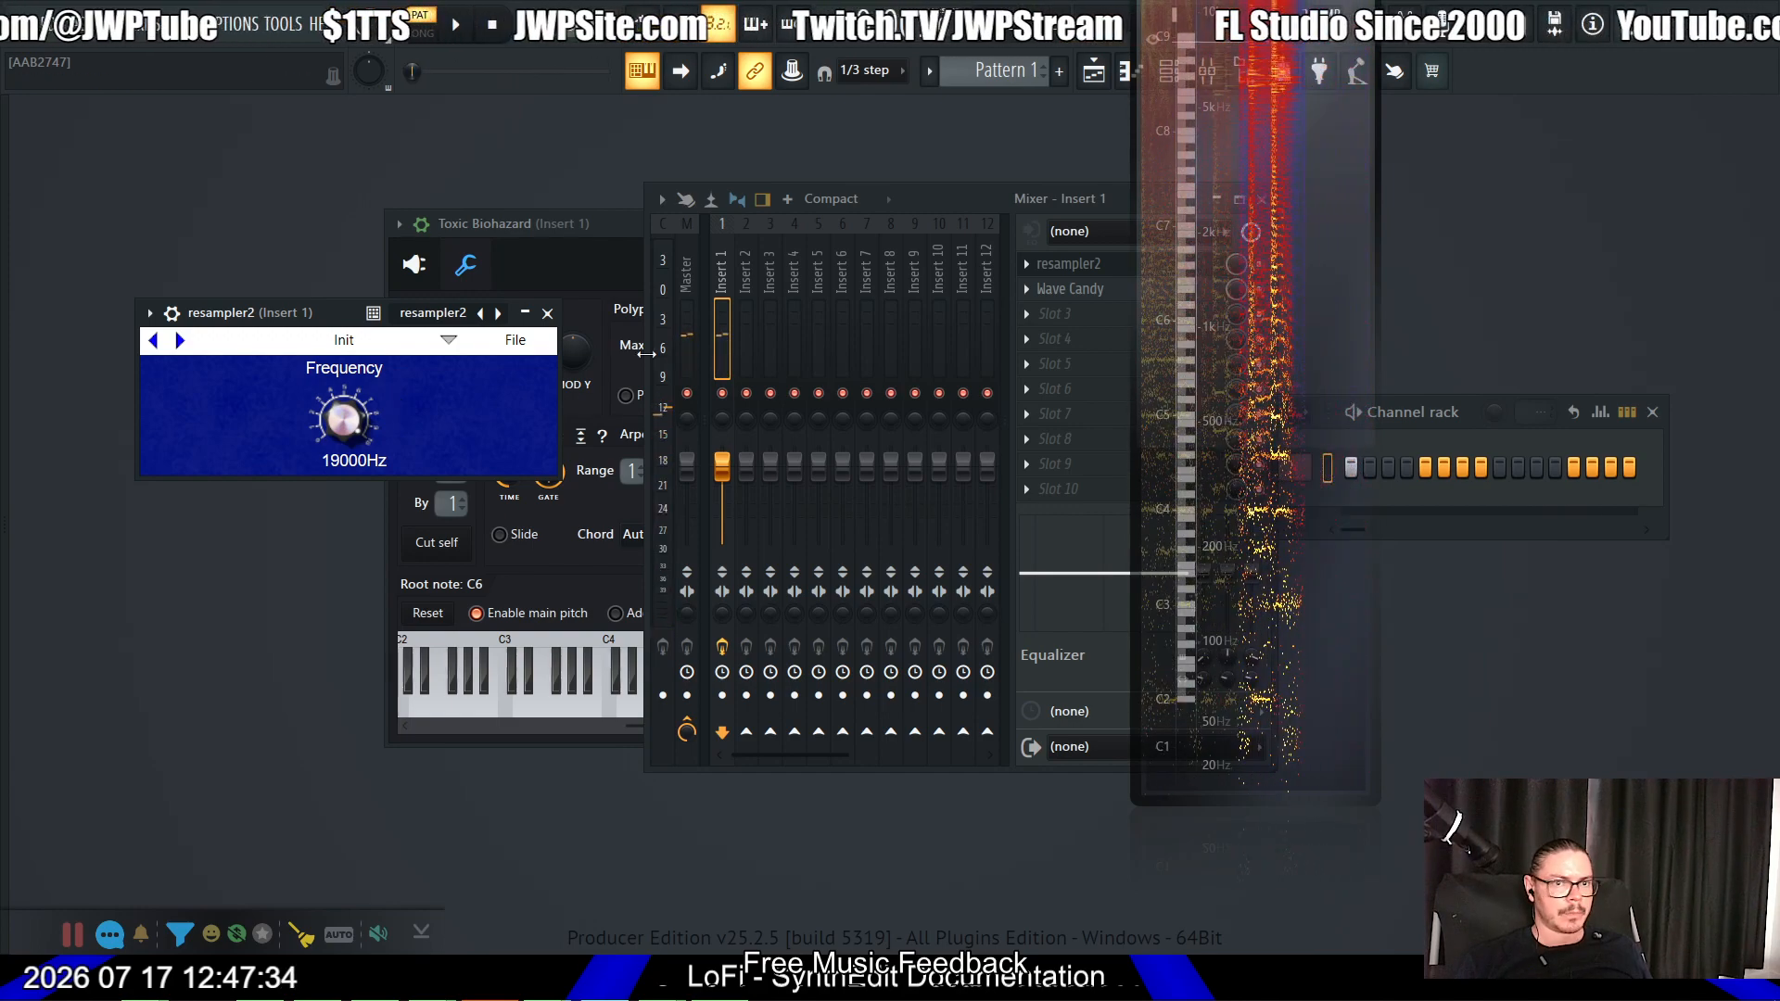
Step: Open the old resampler2.se1 in the older SynthEdit window and compare its wiring with the current resampler2 patch
key("alt+Tab")
left_click(649, 367)
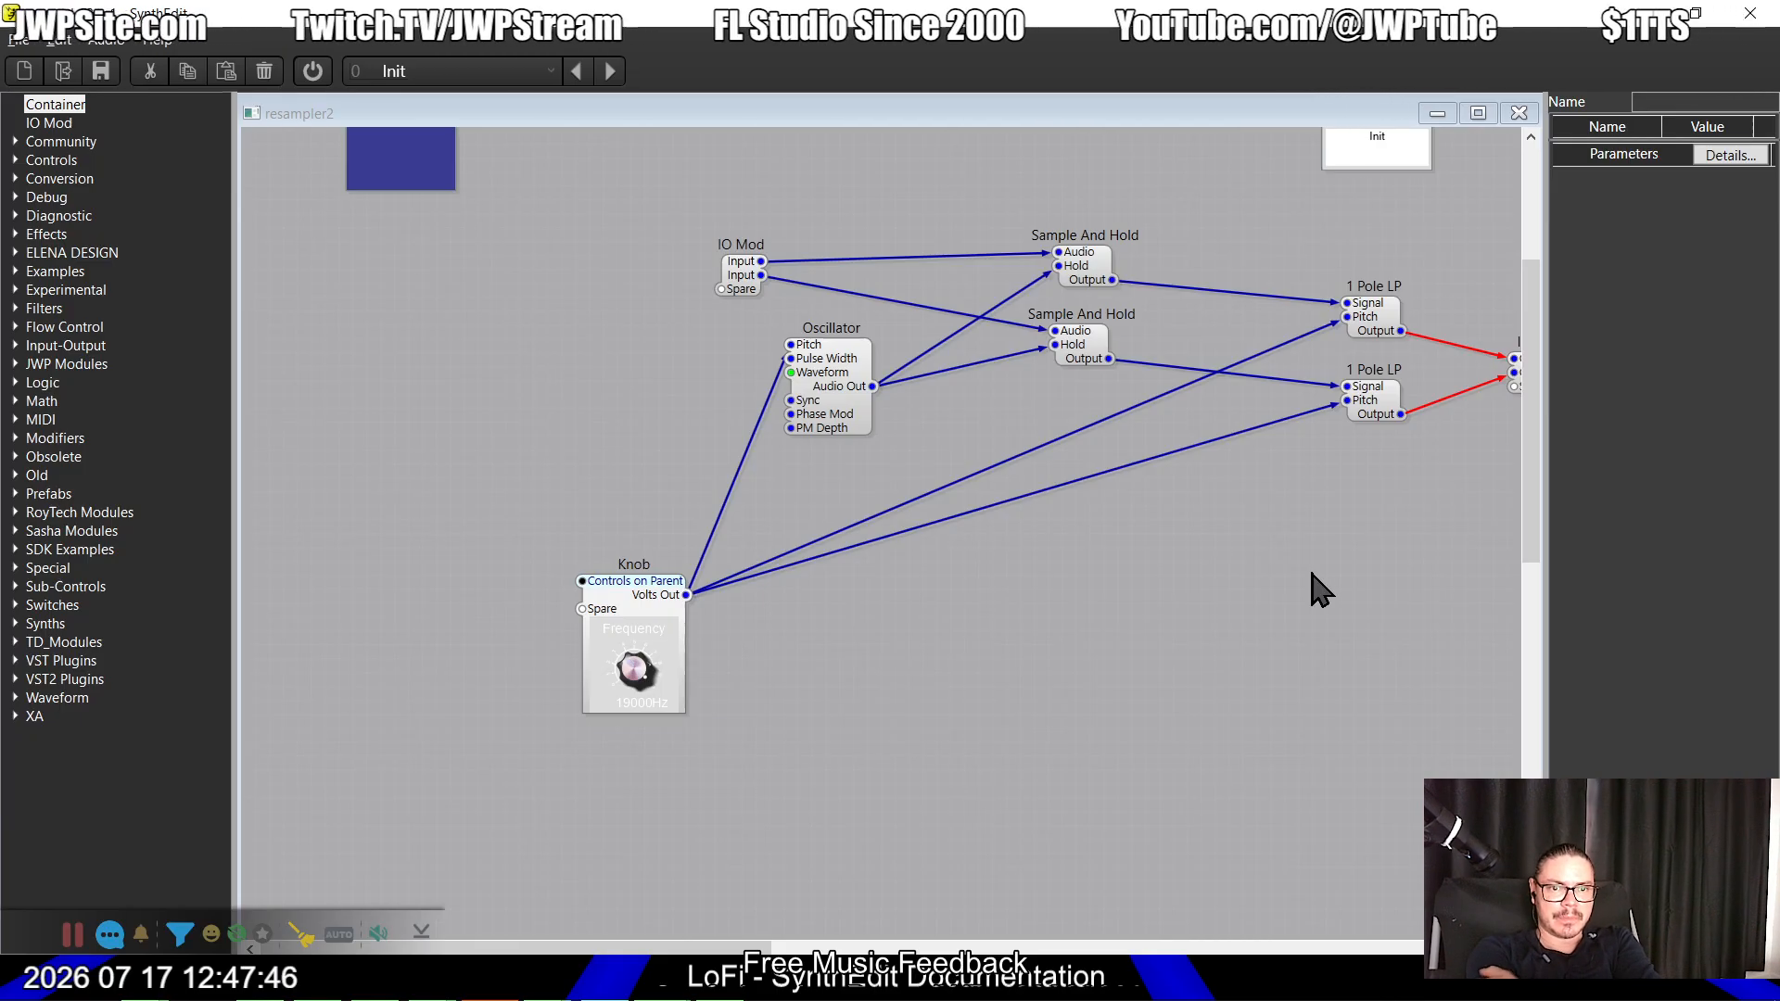
key("alt+Tab")
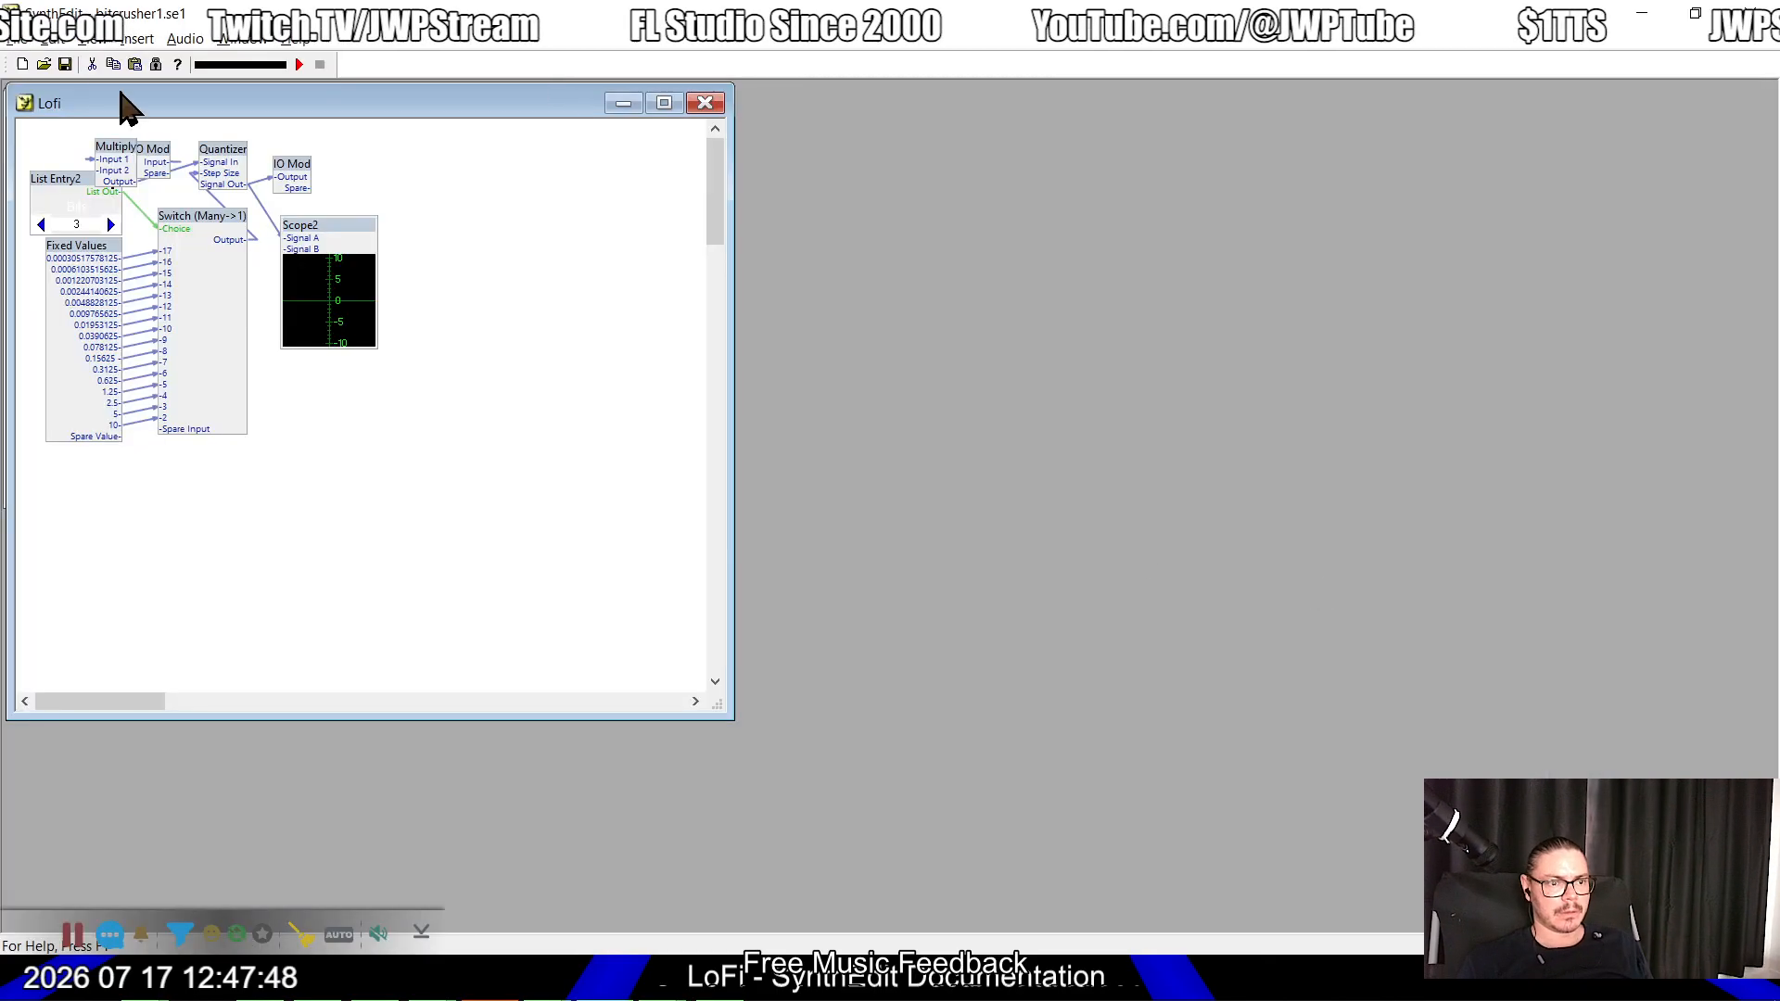
left_click(17, 39)
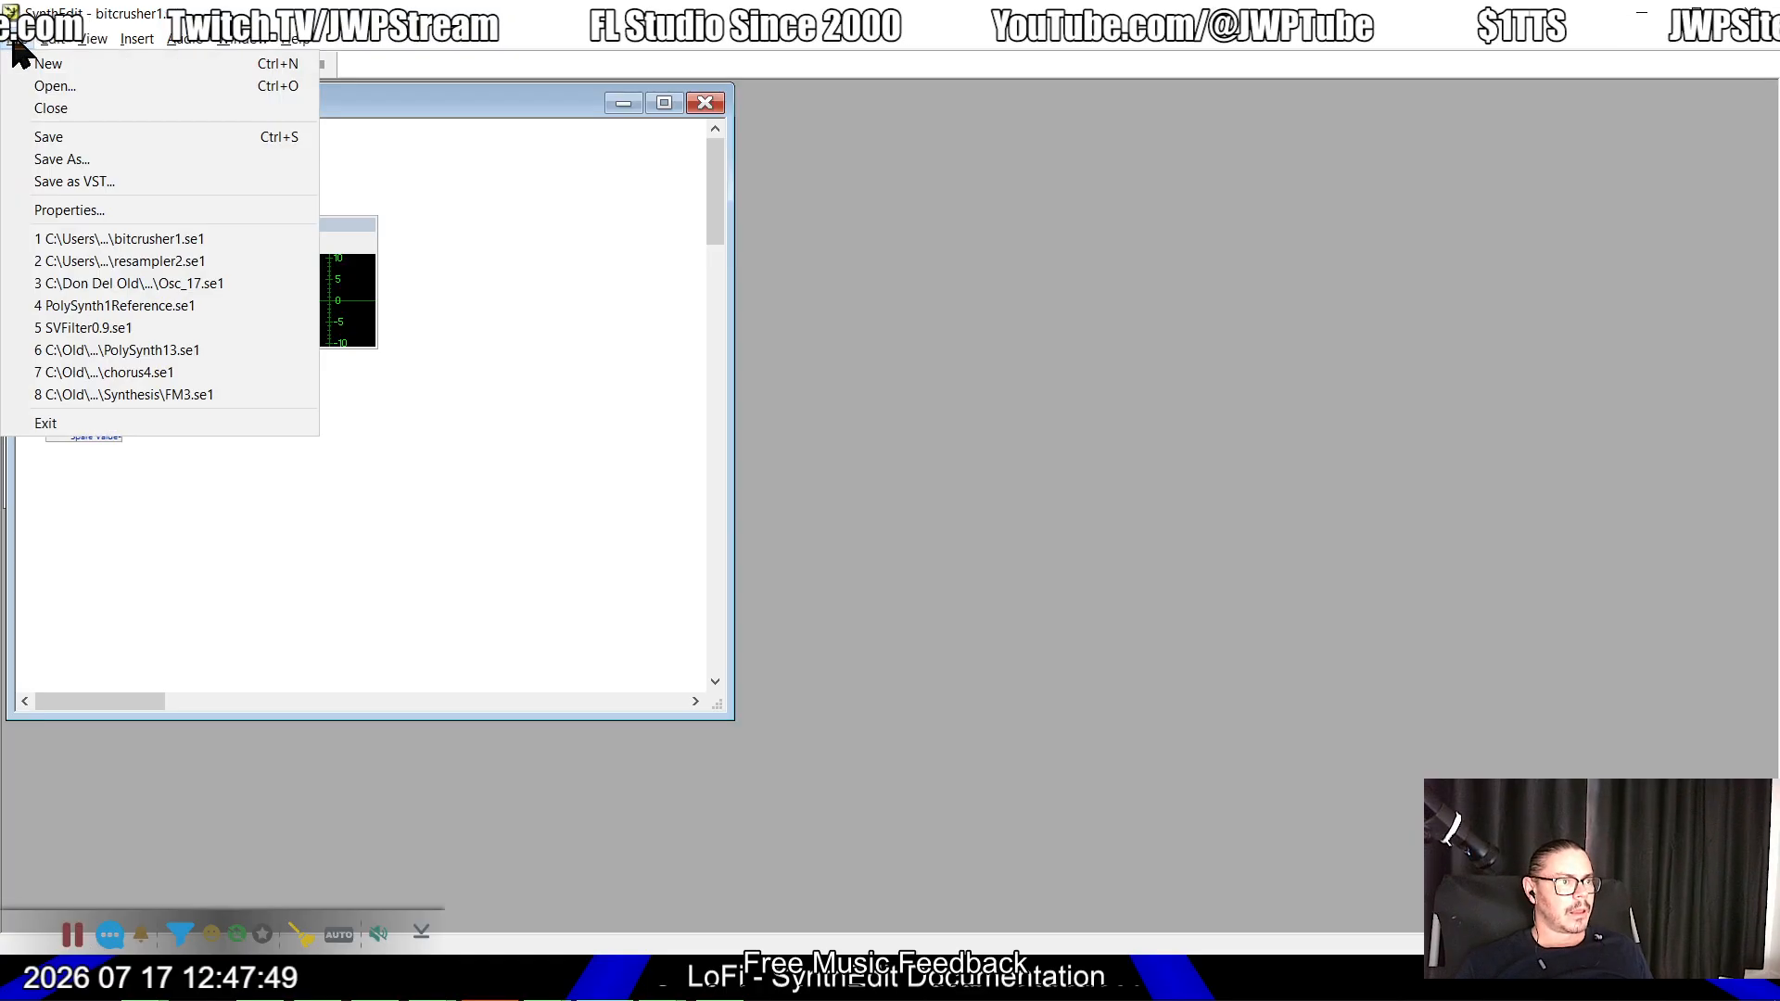
left_click(76, 264)
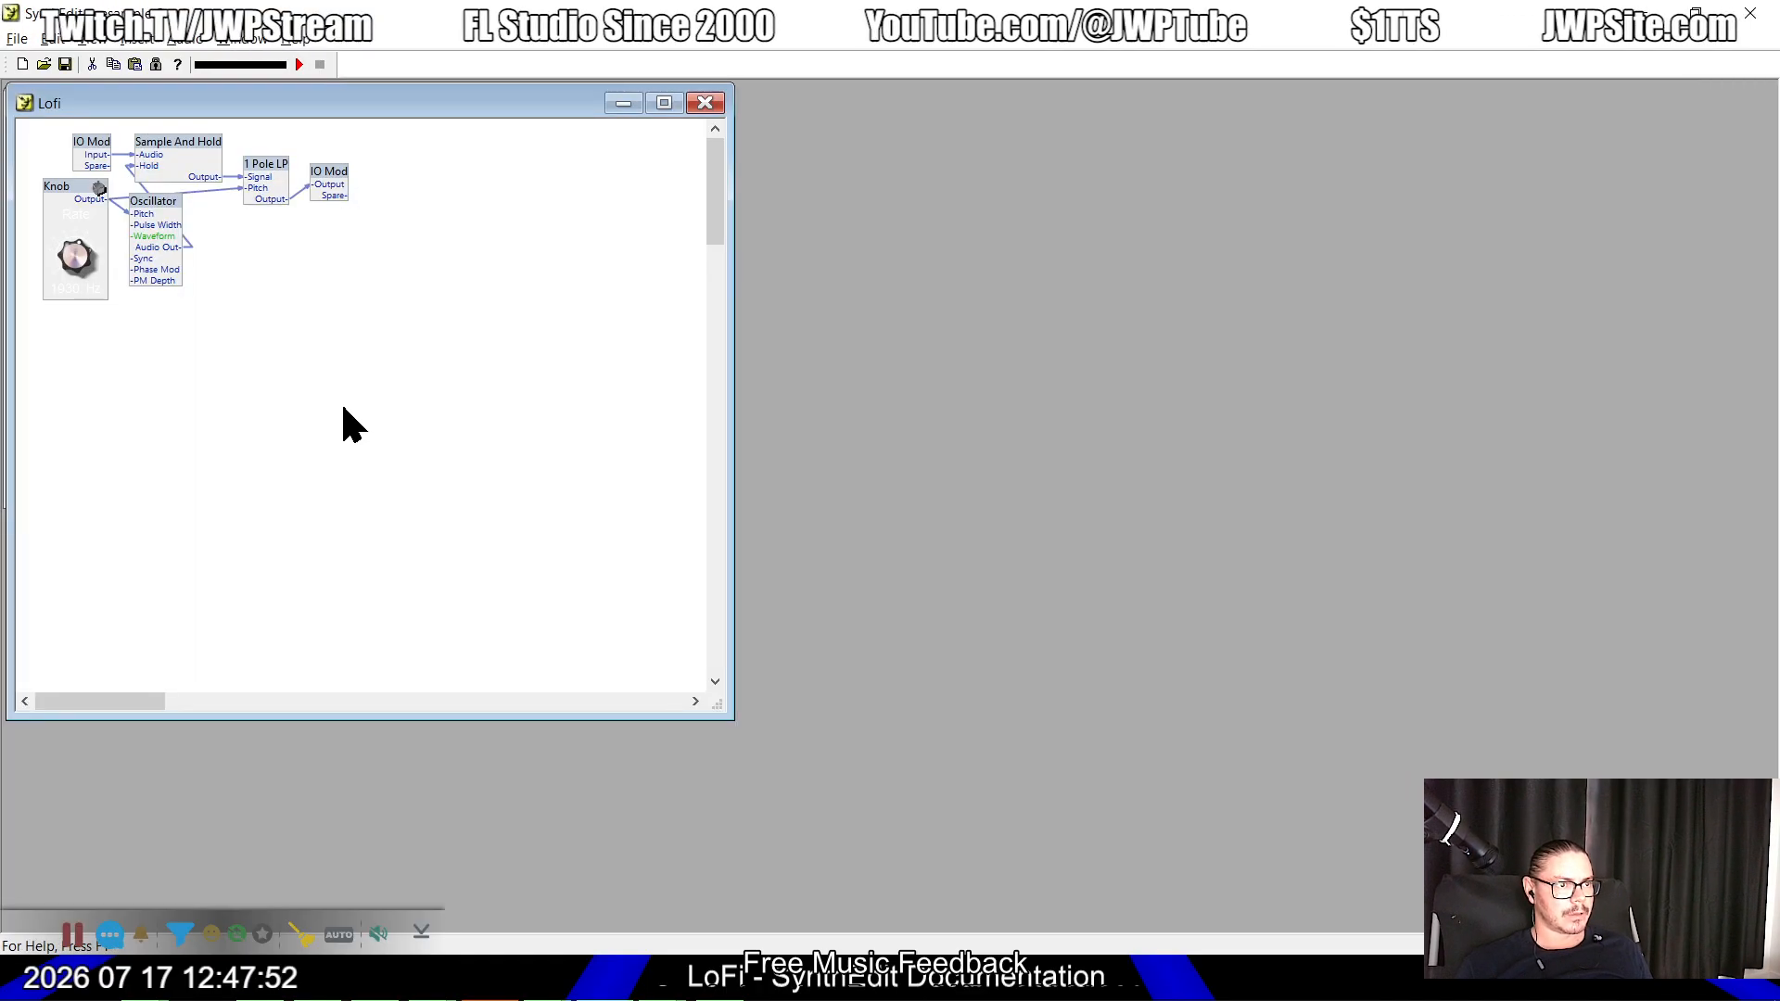
key("alt+Tab")
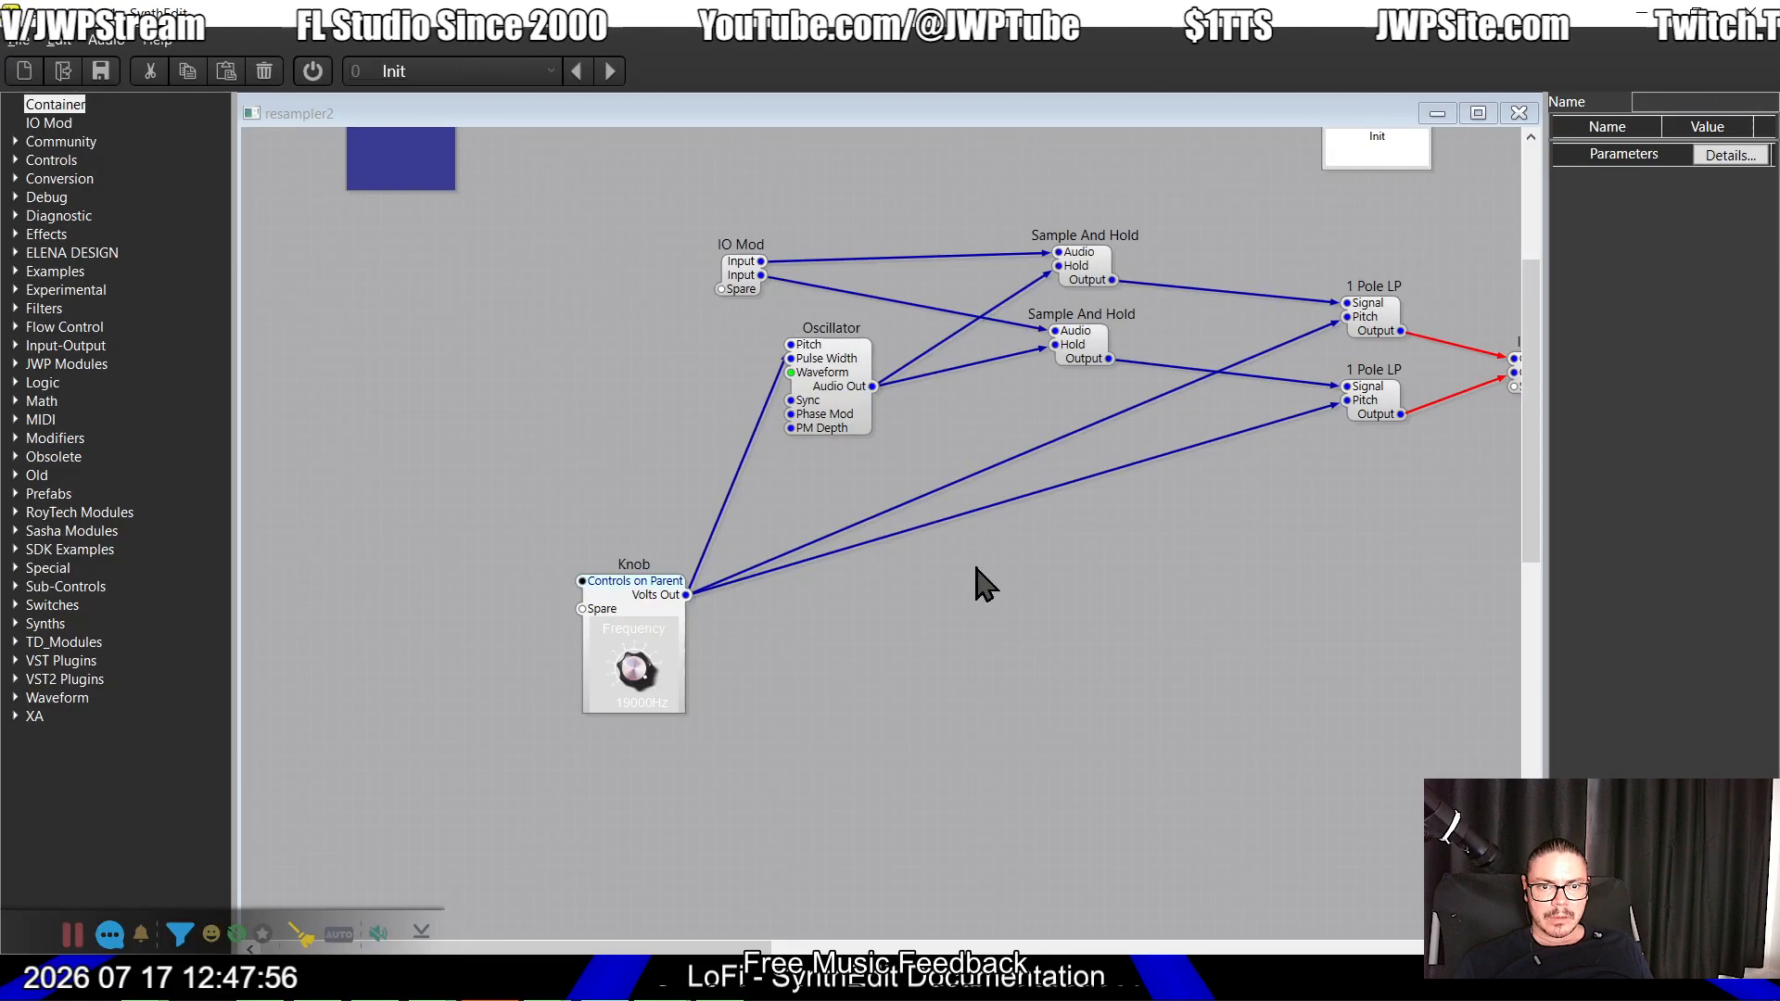
Step: Switch to FL Studio and lower resampler2's Frequency to about 11408 Hz while the pattern plays
key("alt+Tab")
key("Tab")
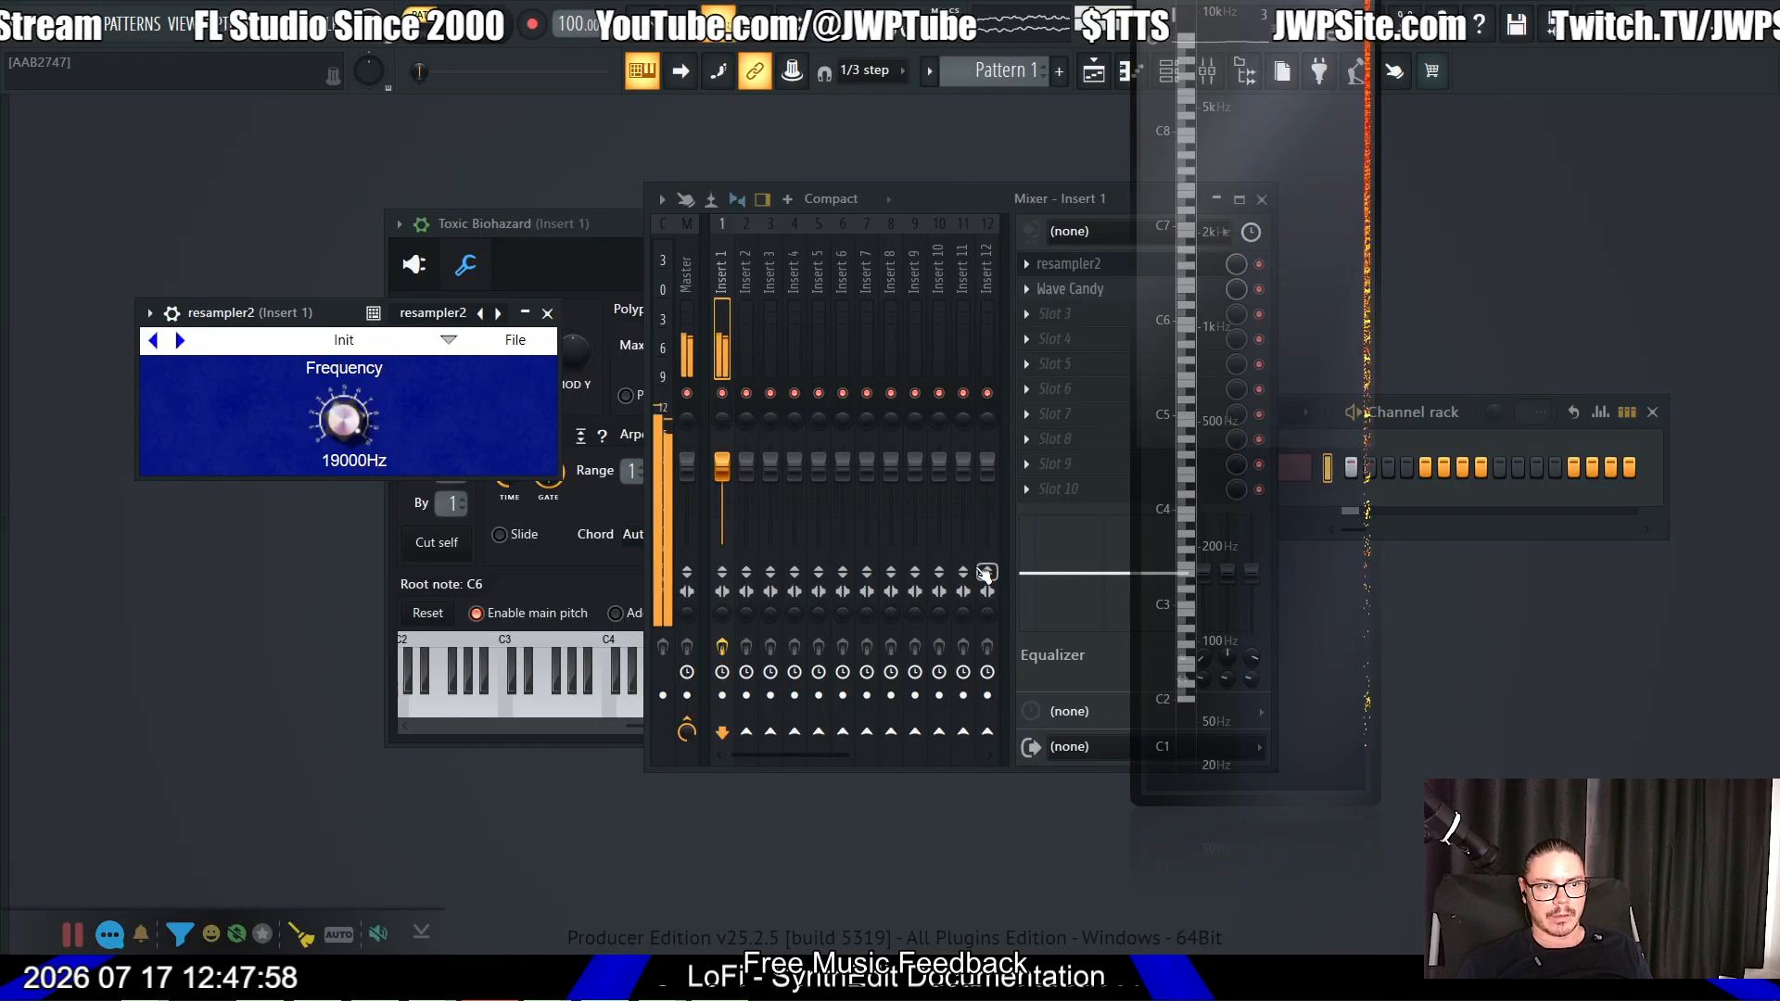
left_click_drag(343, 424, 362, 525)
Step: Switch to the newer SynthEdit and check the upper 1 Pole LP's Freq Scale options, keeping 1 Volt/Octave
key("alt+Tab")
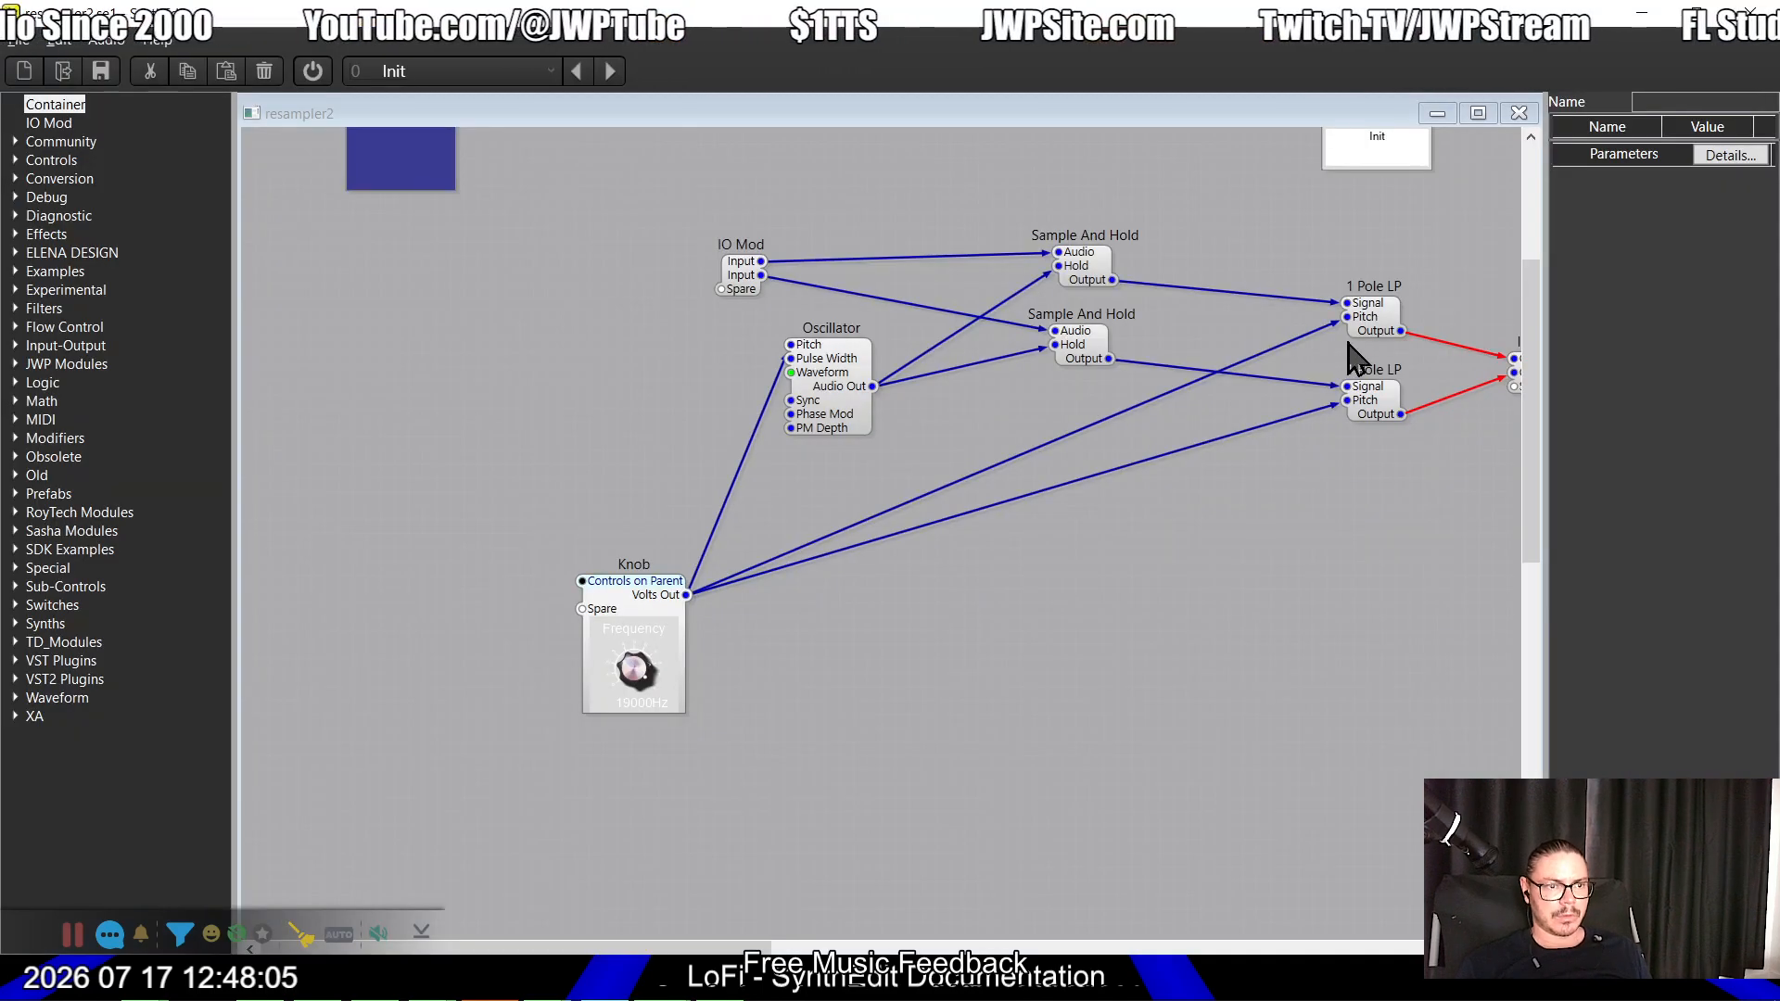
left_click(1365, 336)
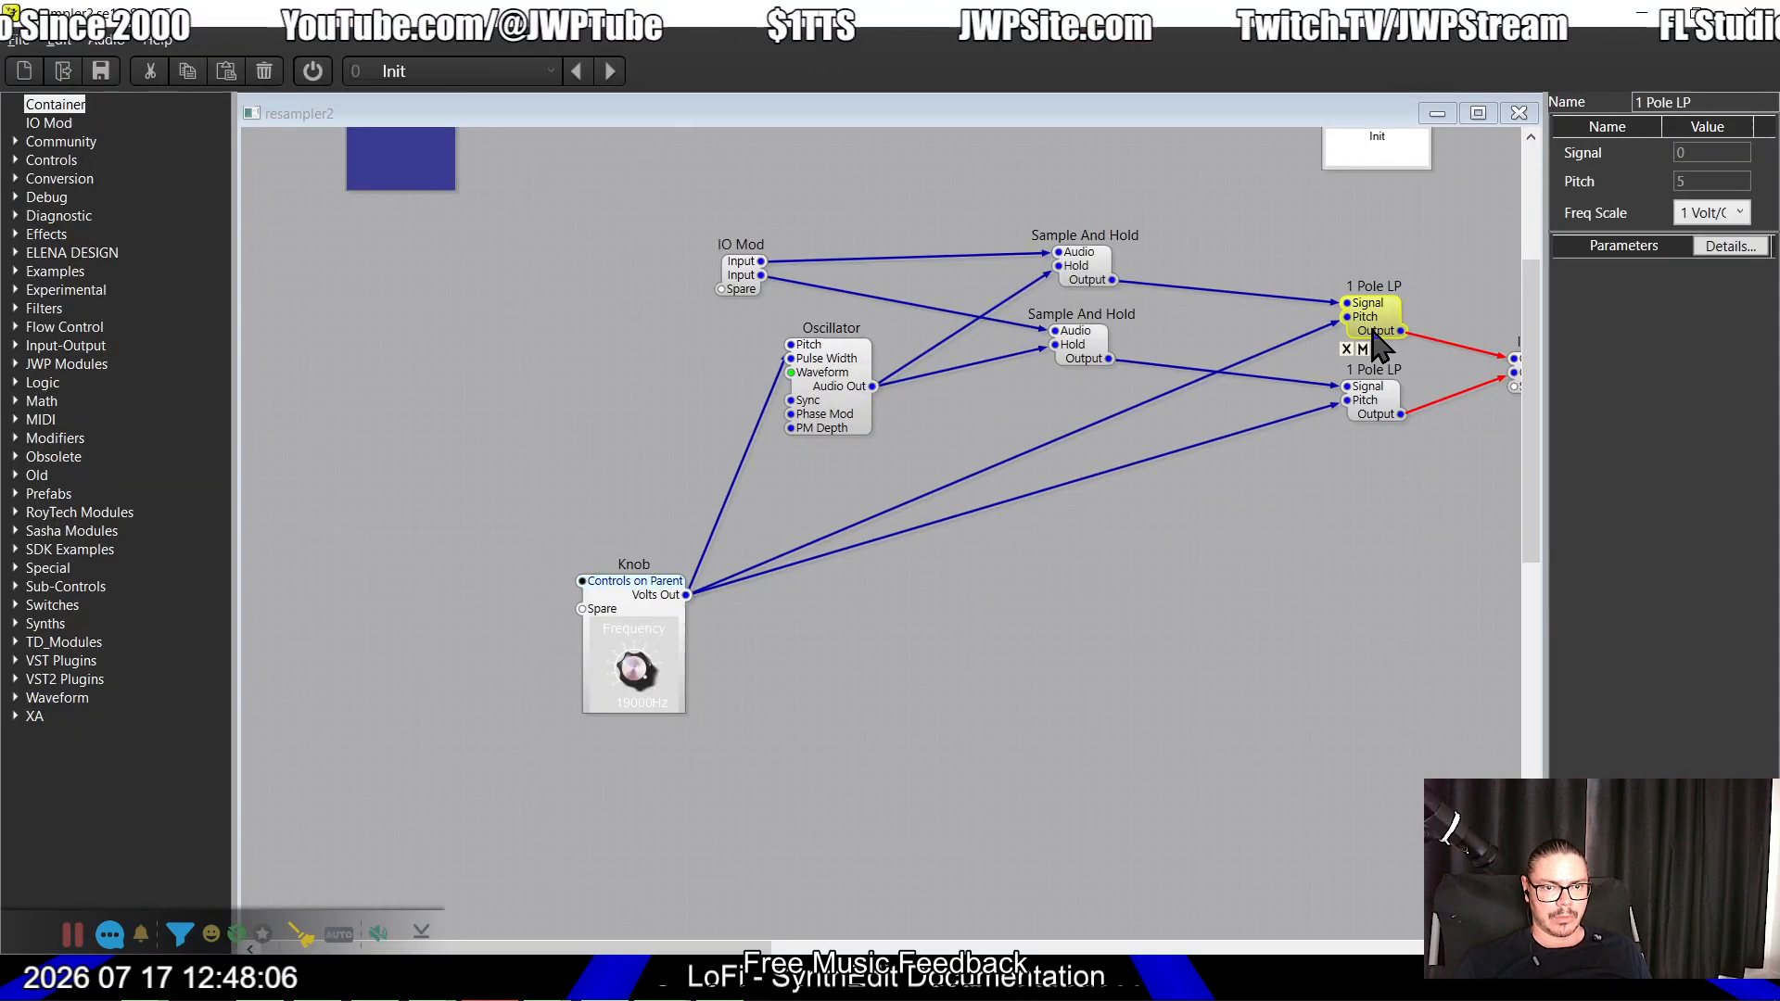
left_click(1734, 216)
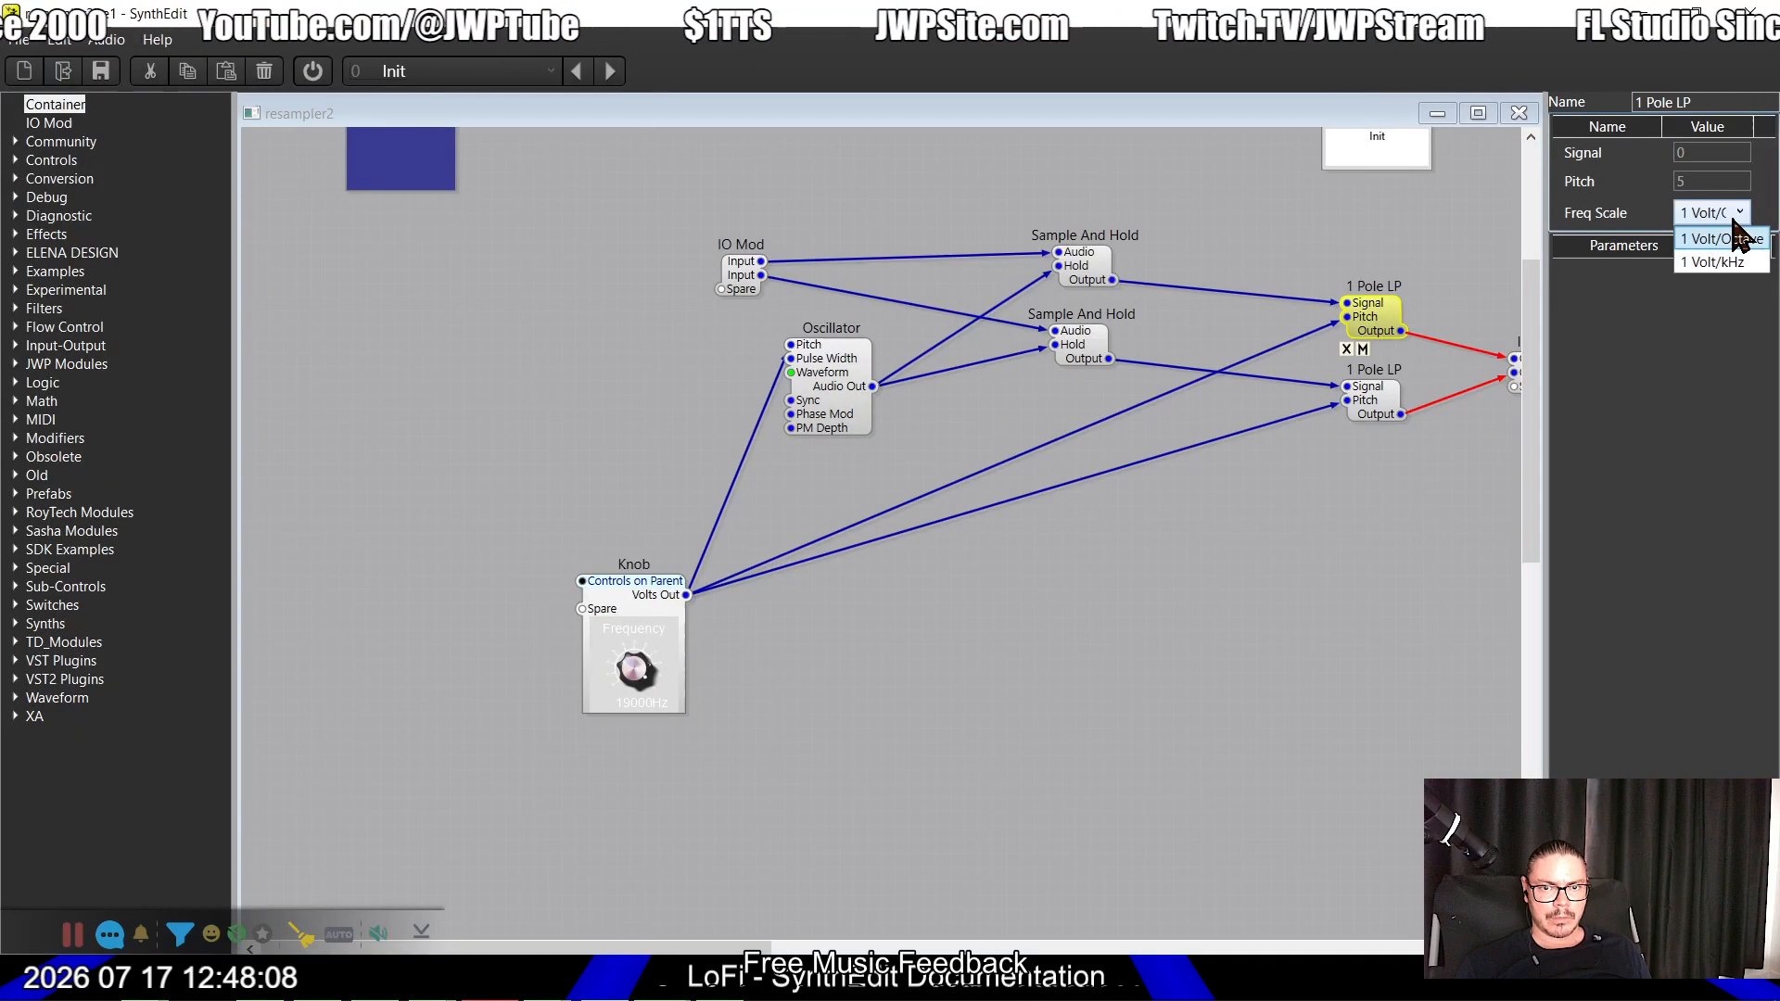
left_click(1737, 238)
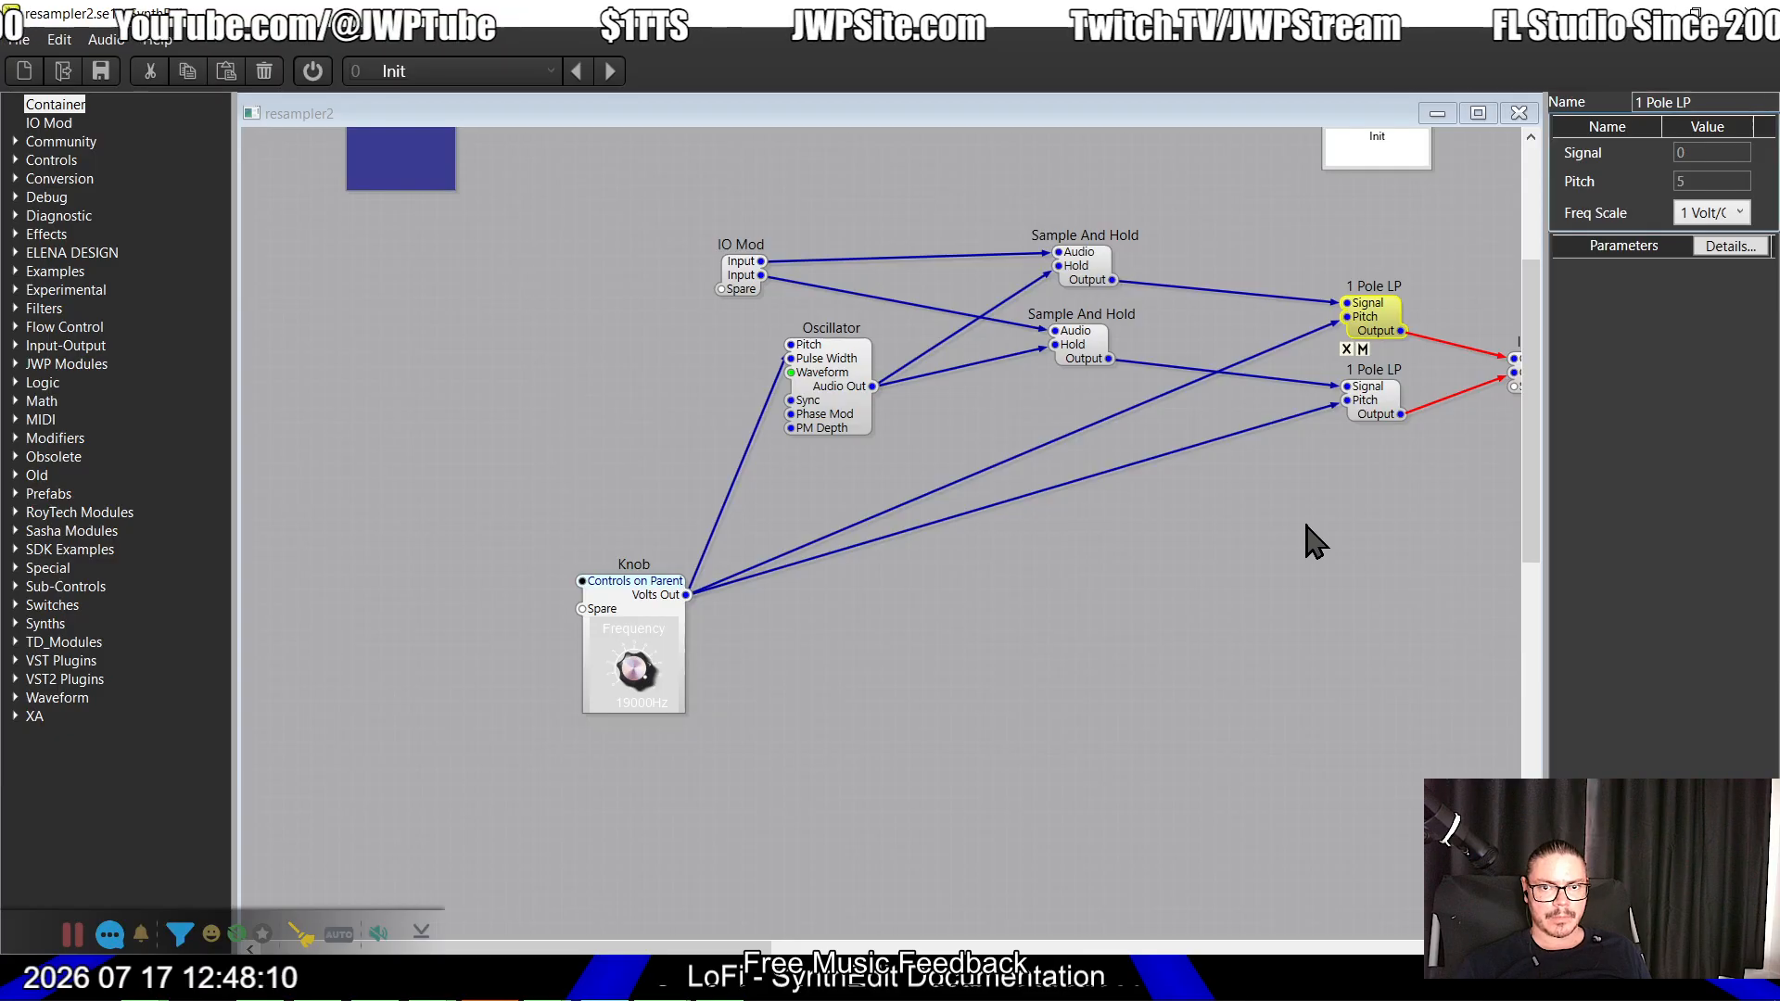
Step: In FL Studio, set resampler2's Frequency to about 7992 Hz and add Fruity Parametric EQ 2 to slot 3 of Insert 1
key("alt+Tab")
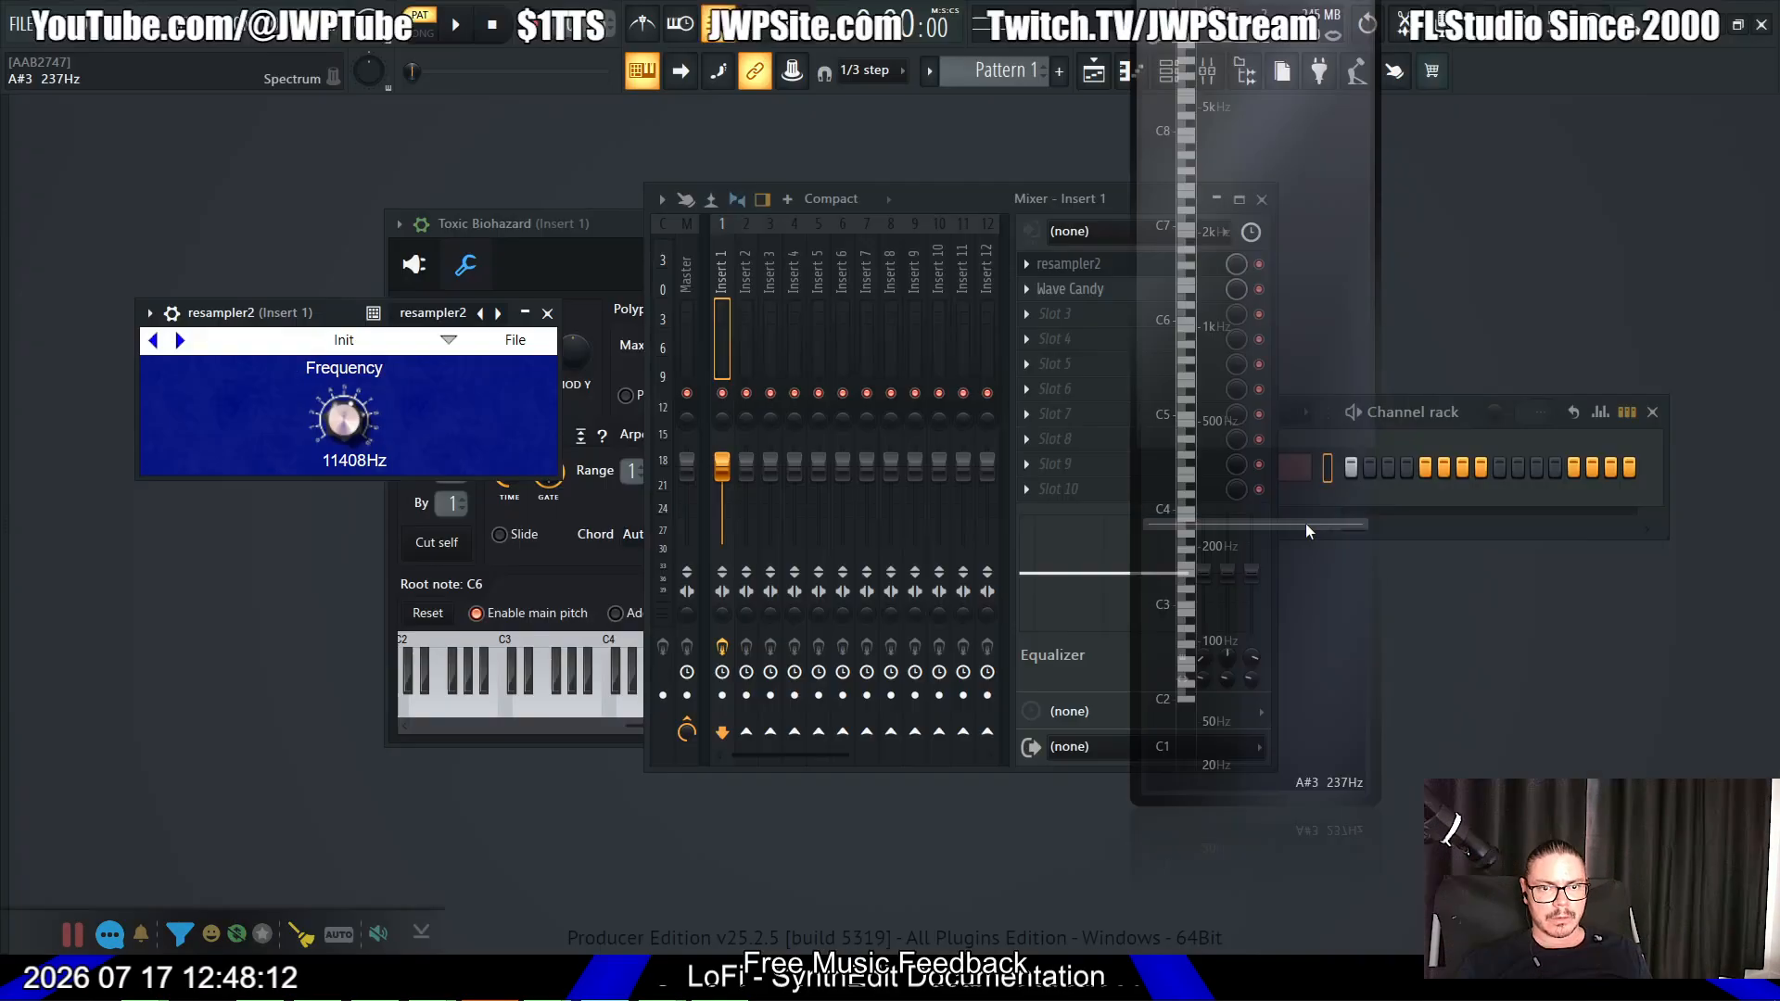
left_click_drag(366, 435, 384, 469)
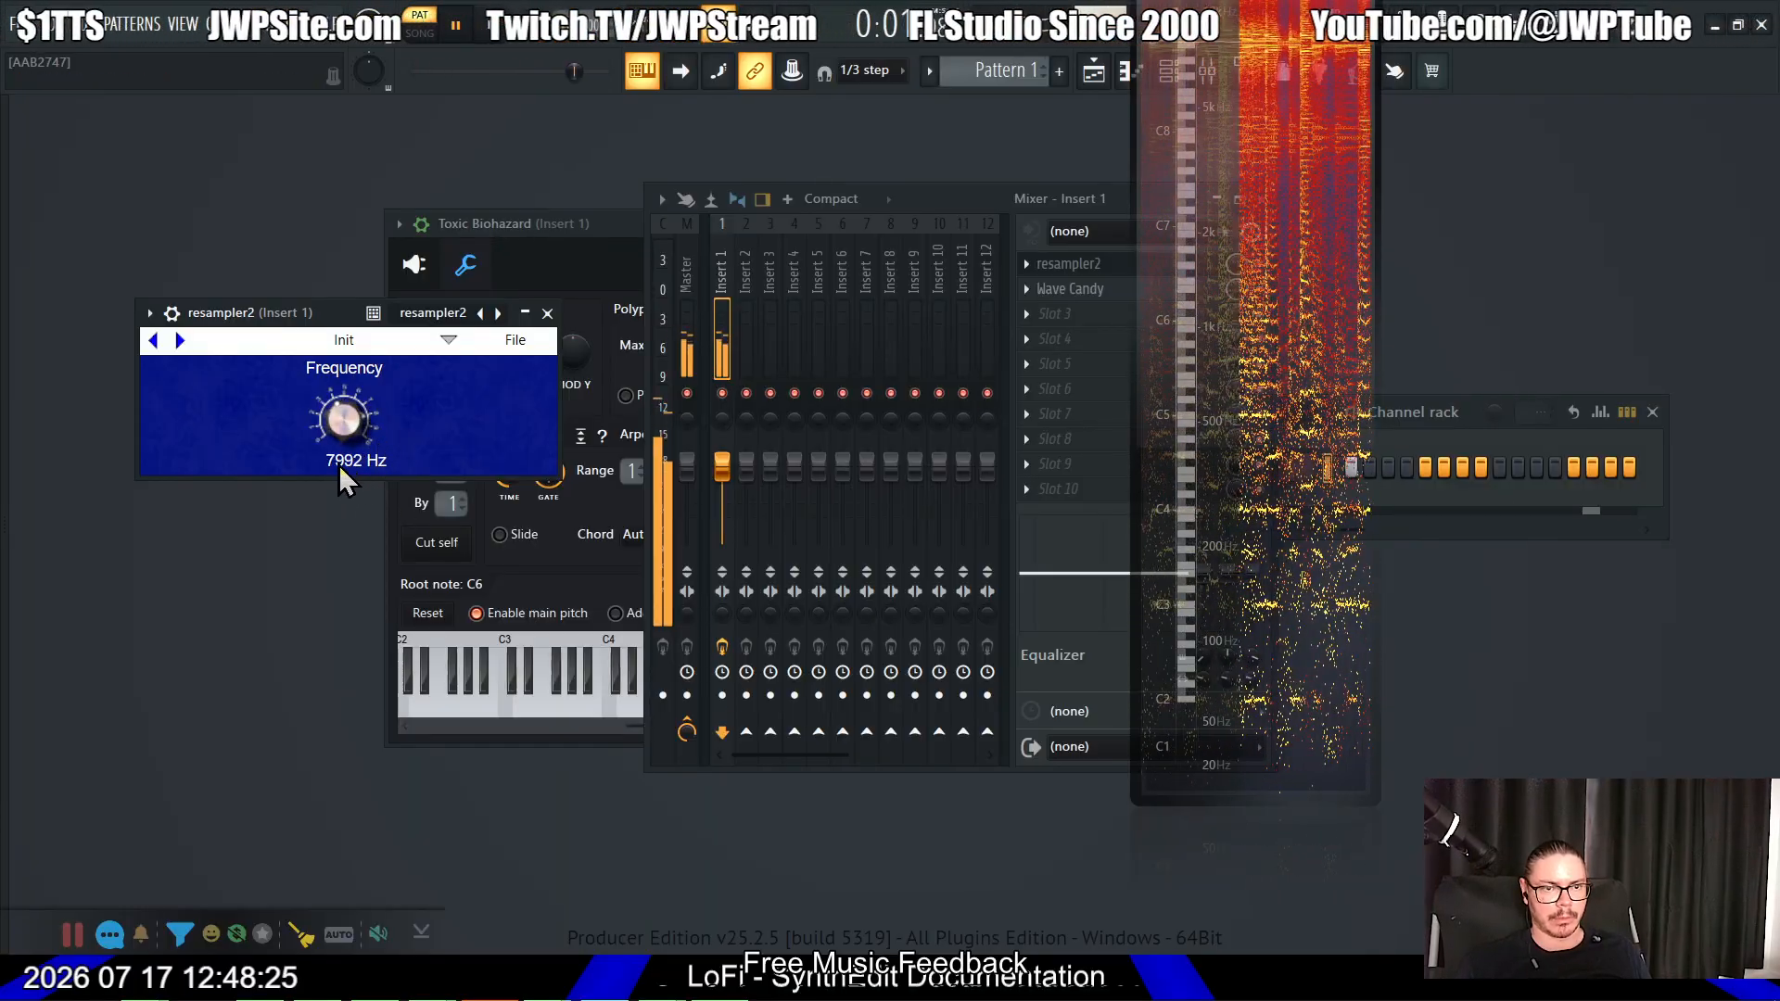
left_click(1027, 316)
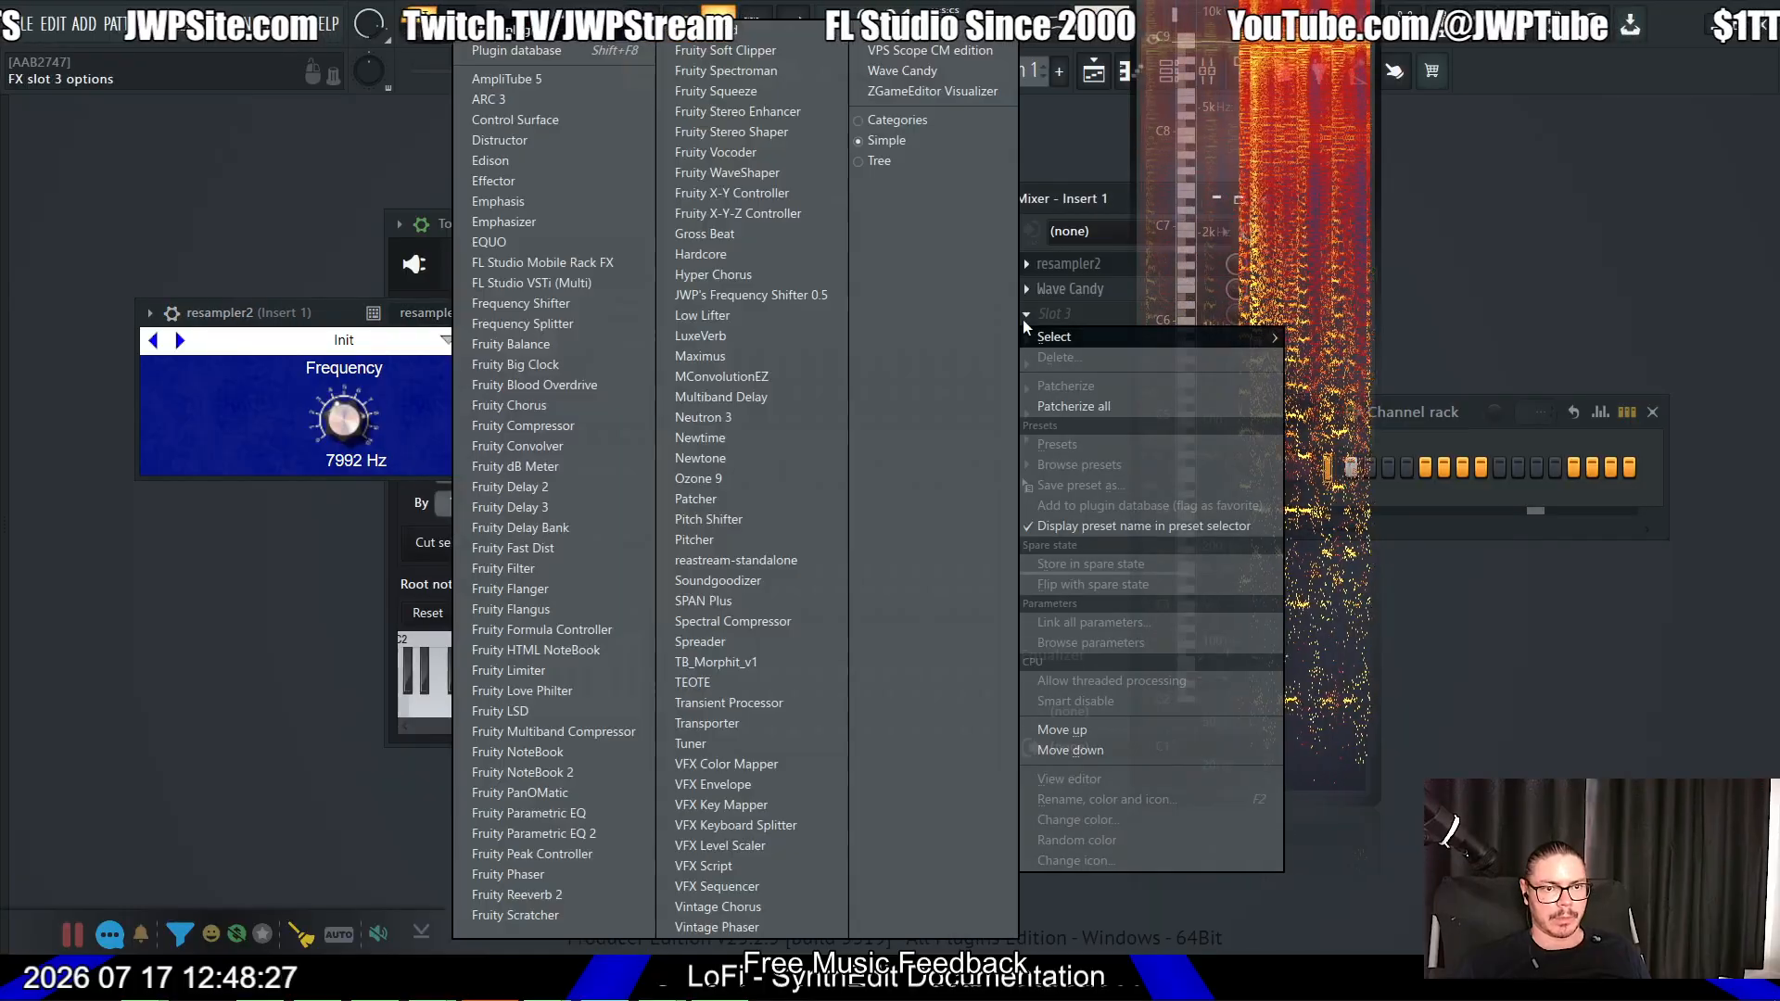
left_click(549, 835)
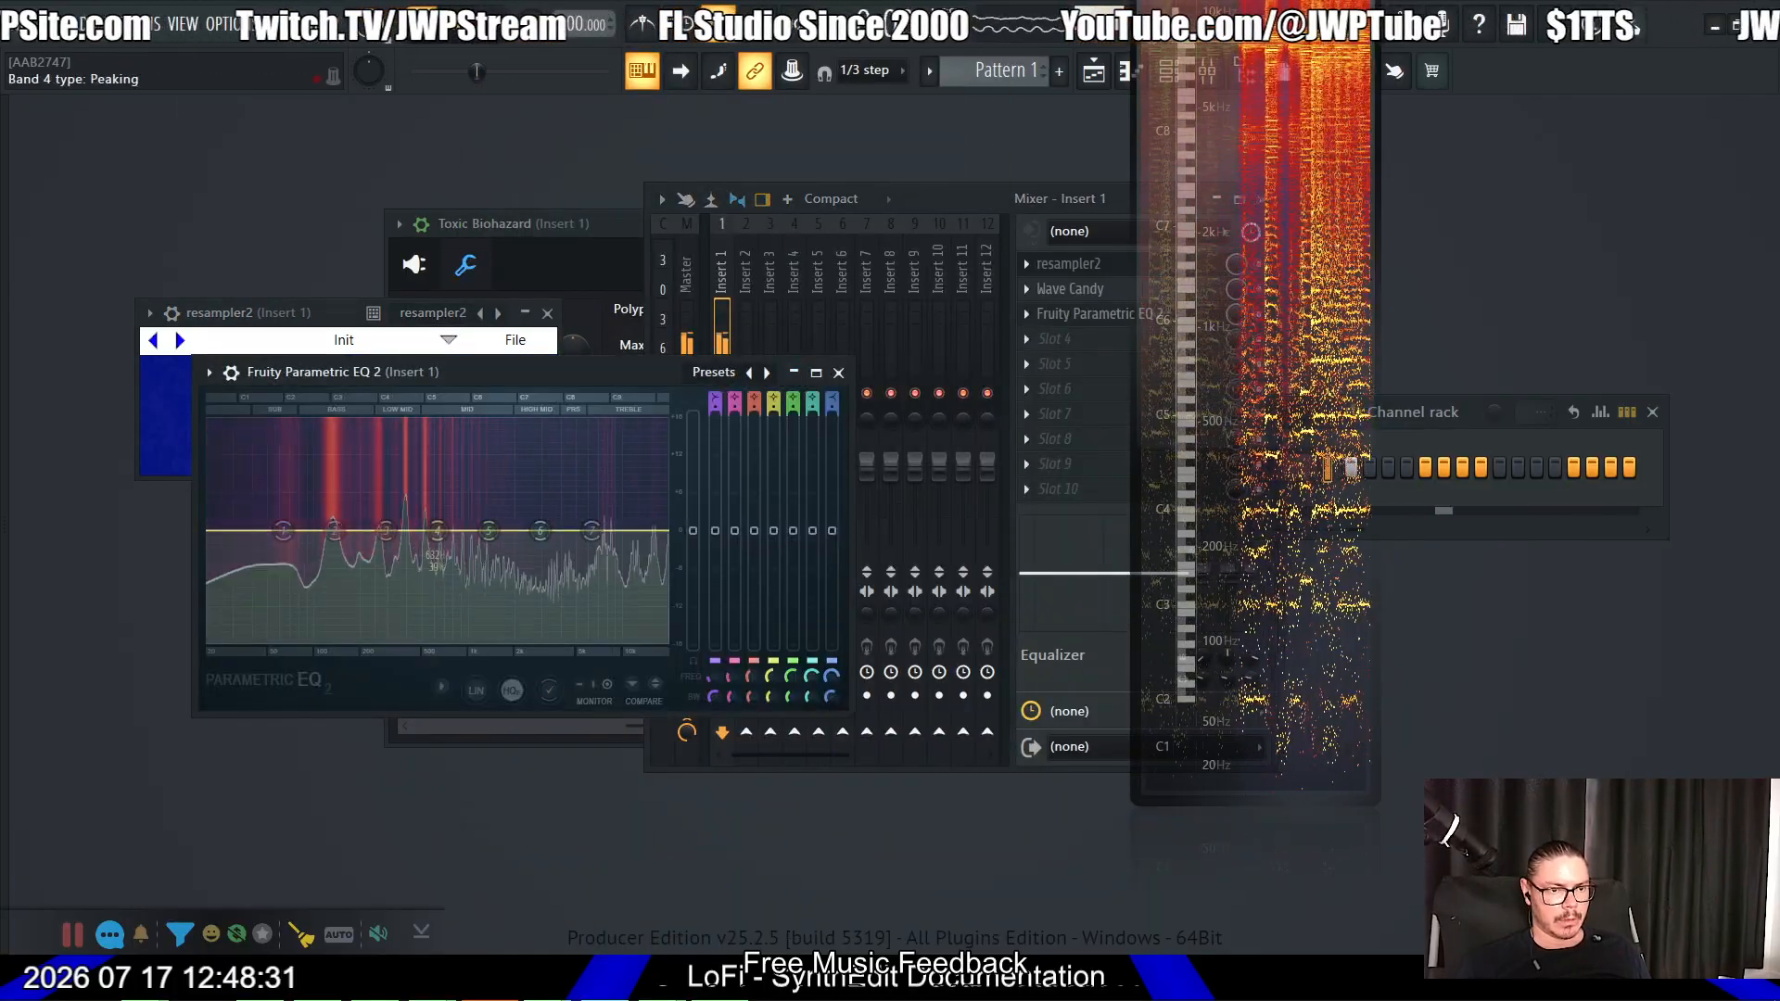
Step: Set band 4 of Fruity Parametric EQ 2 to Low pass, remove its resonance peak and raise its cutoff slightly
left_click_drag(774, 401, 774, 450)
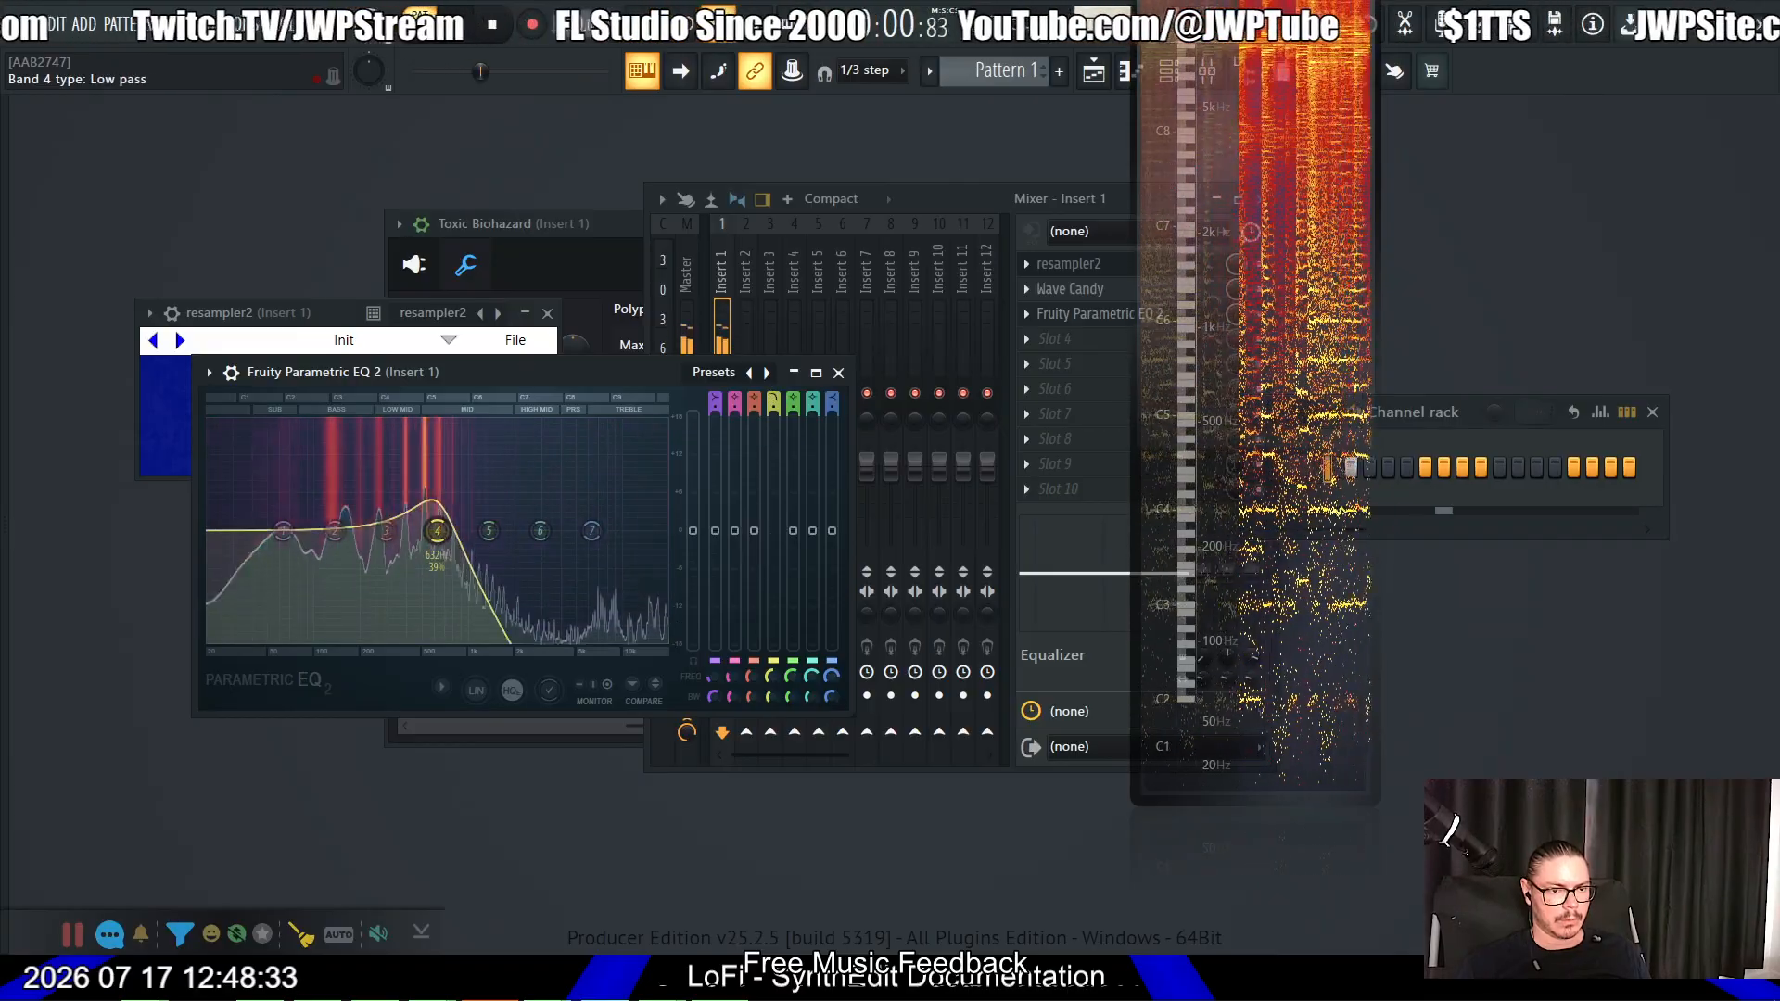
right_click(775, 701)
left_click(816, 602)
left_click_drag(769, 681, 768, 664)
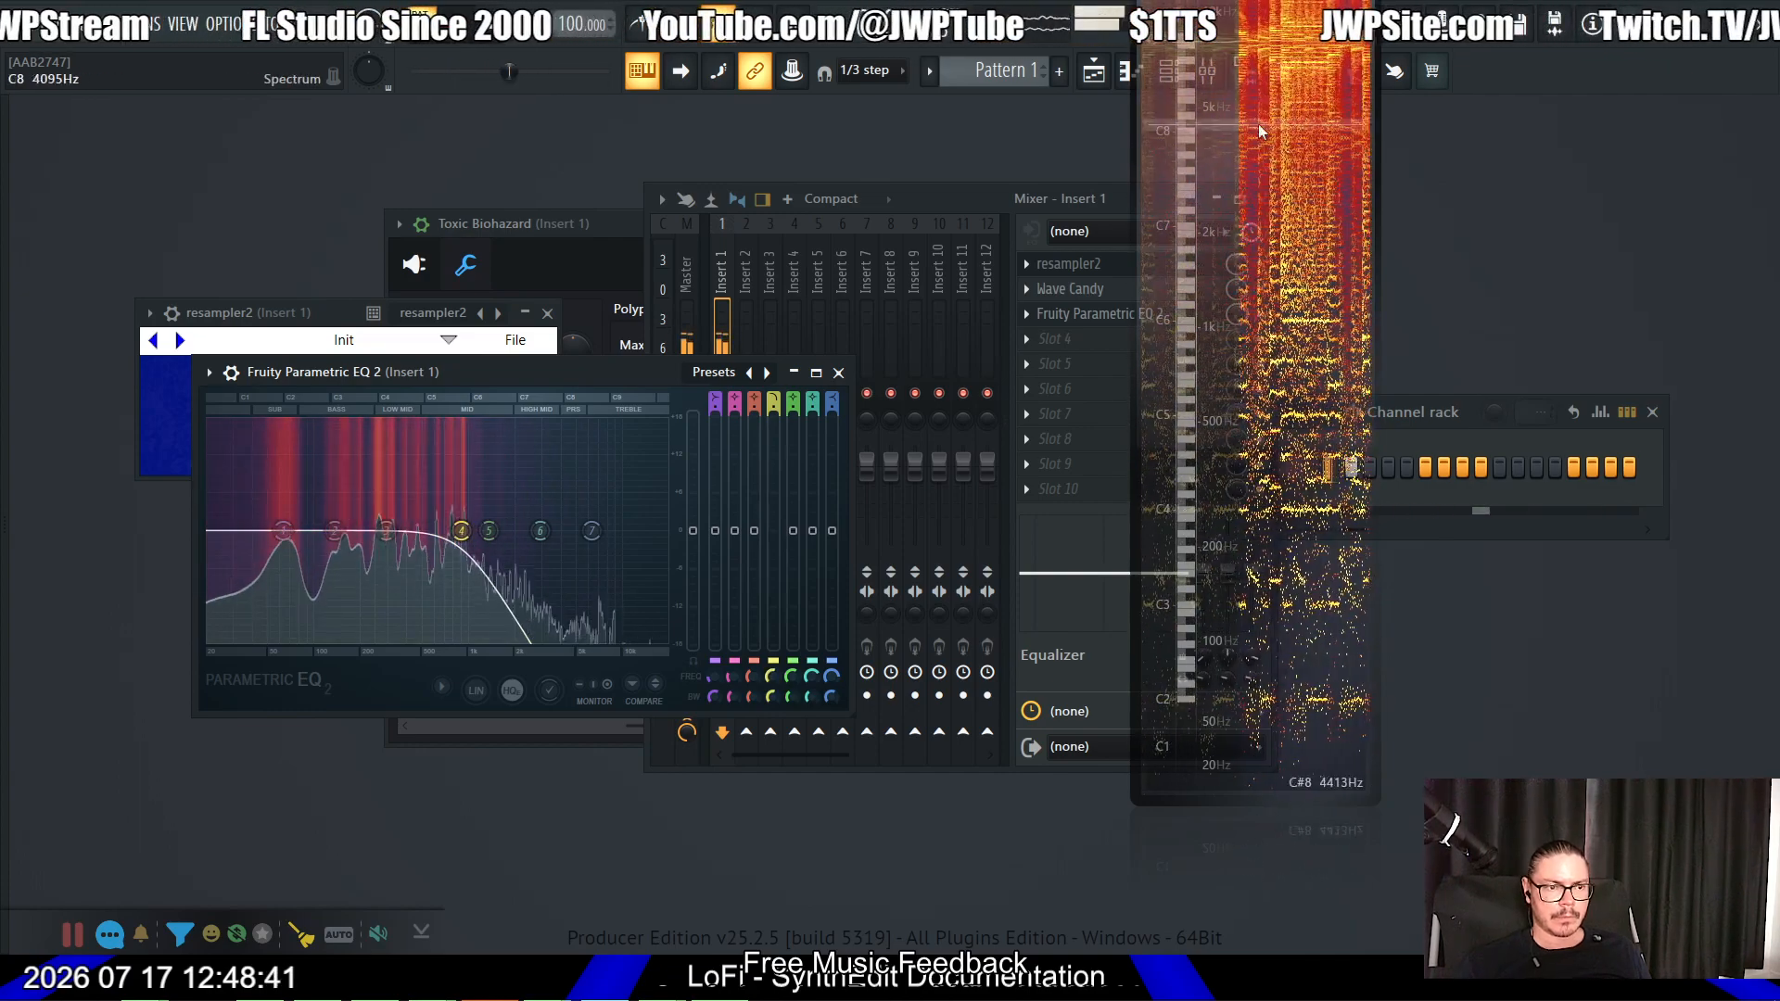
Step: Move Fruity Parametric EQ 2 above Wave Candy in Insert 1, steepen its low-pass slope and close its editor
left_click(1033, 328)
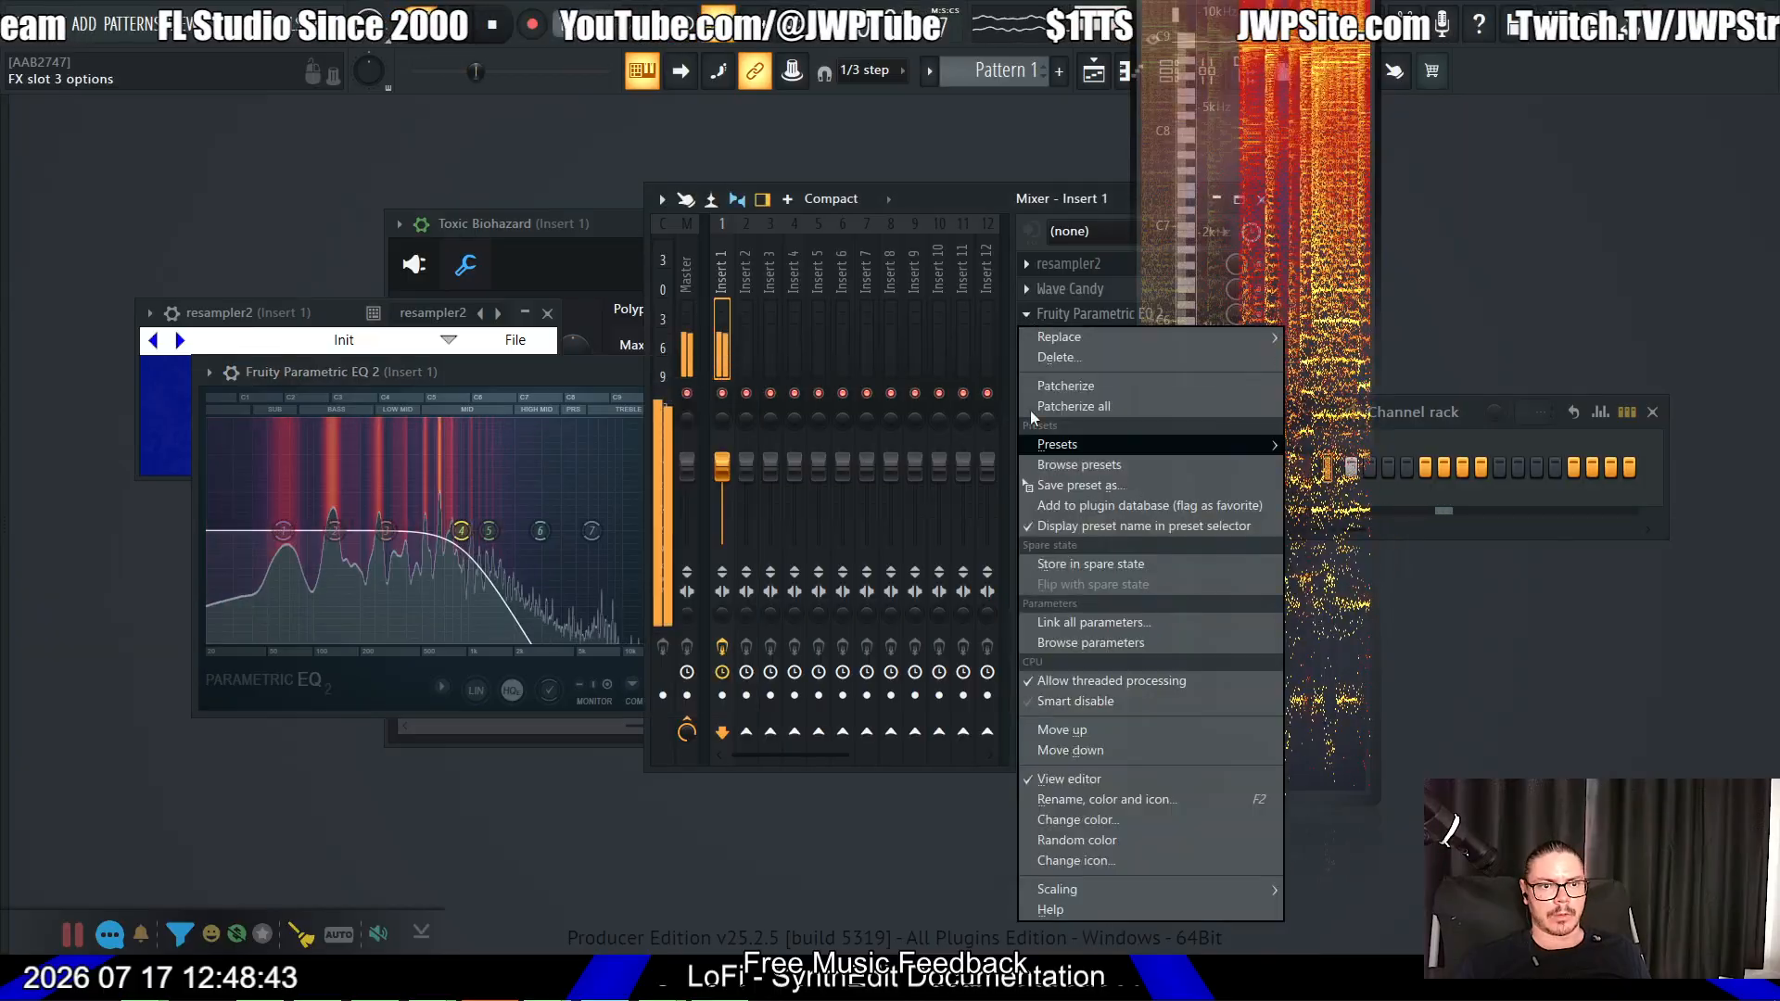
left_click(1064, 737)
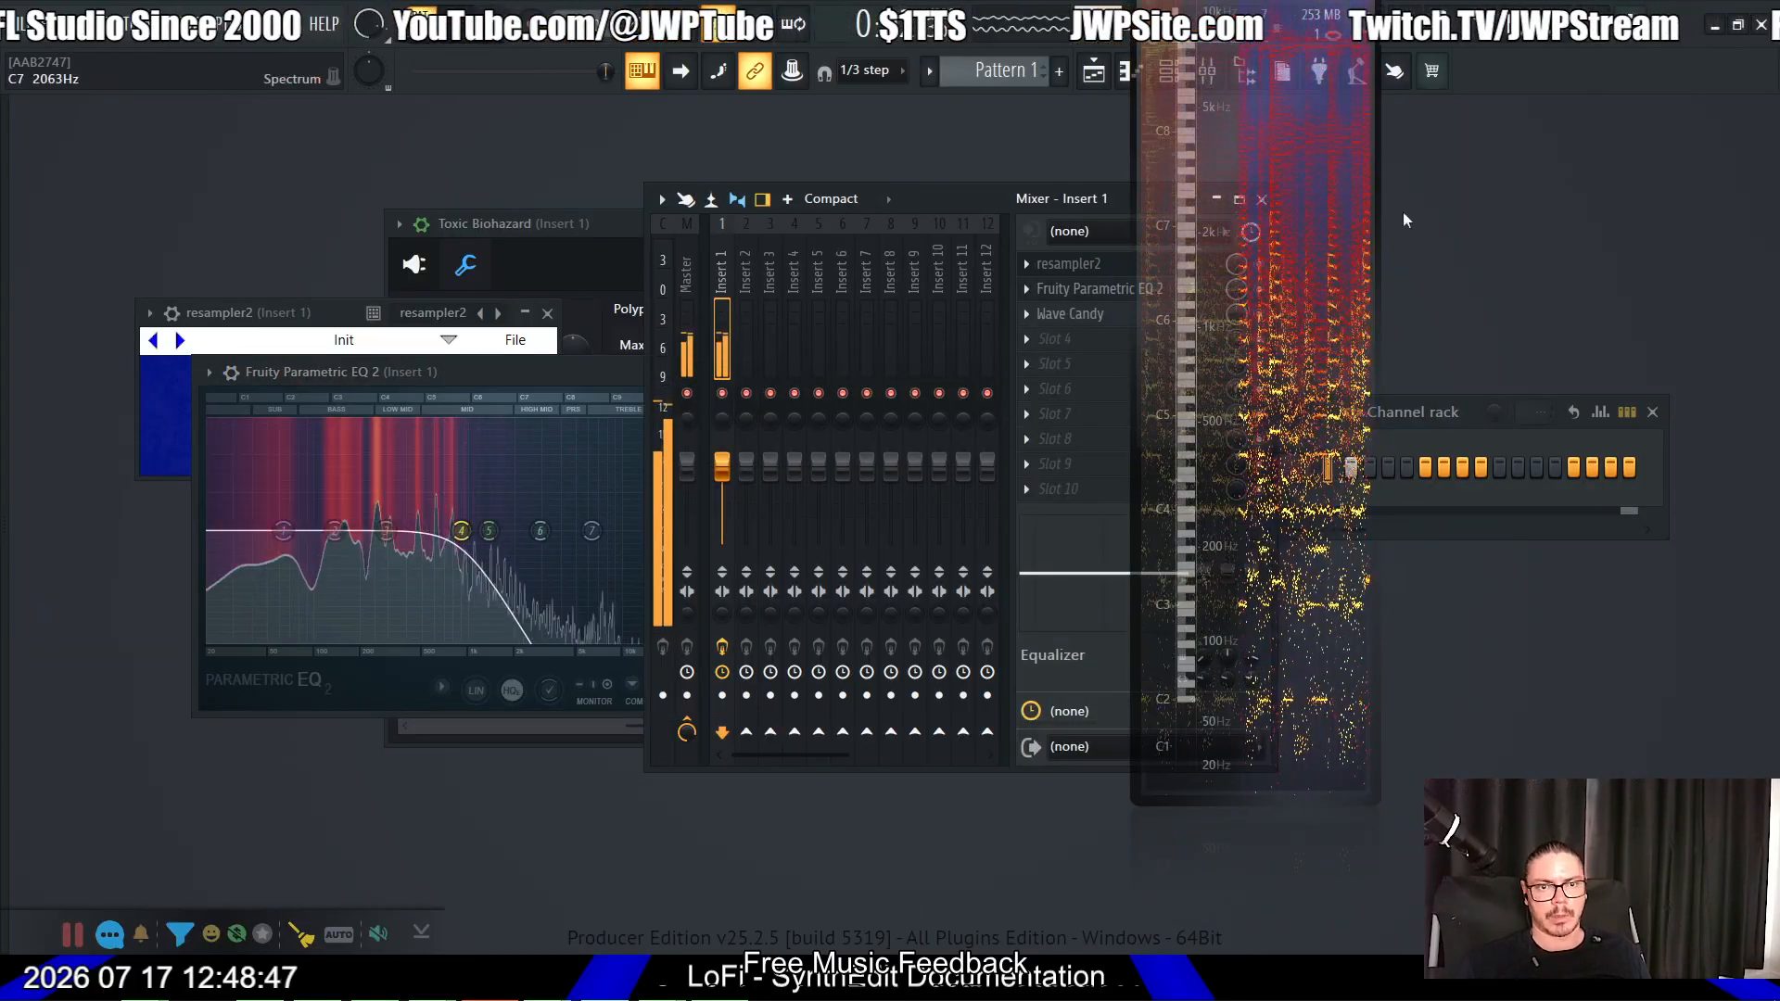
left_click(531, 386)
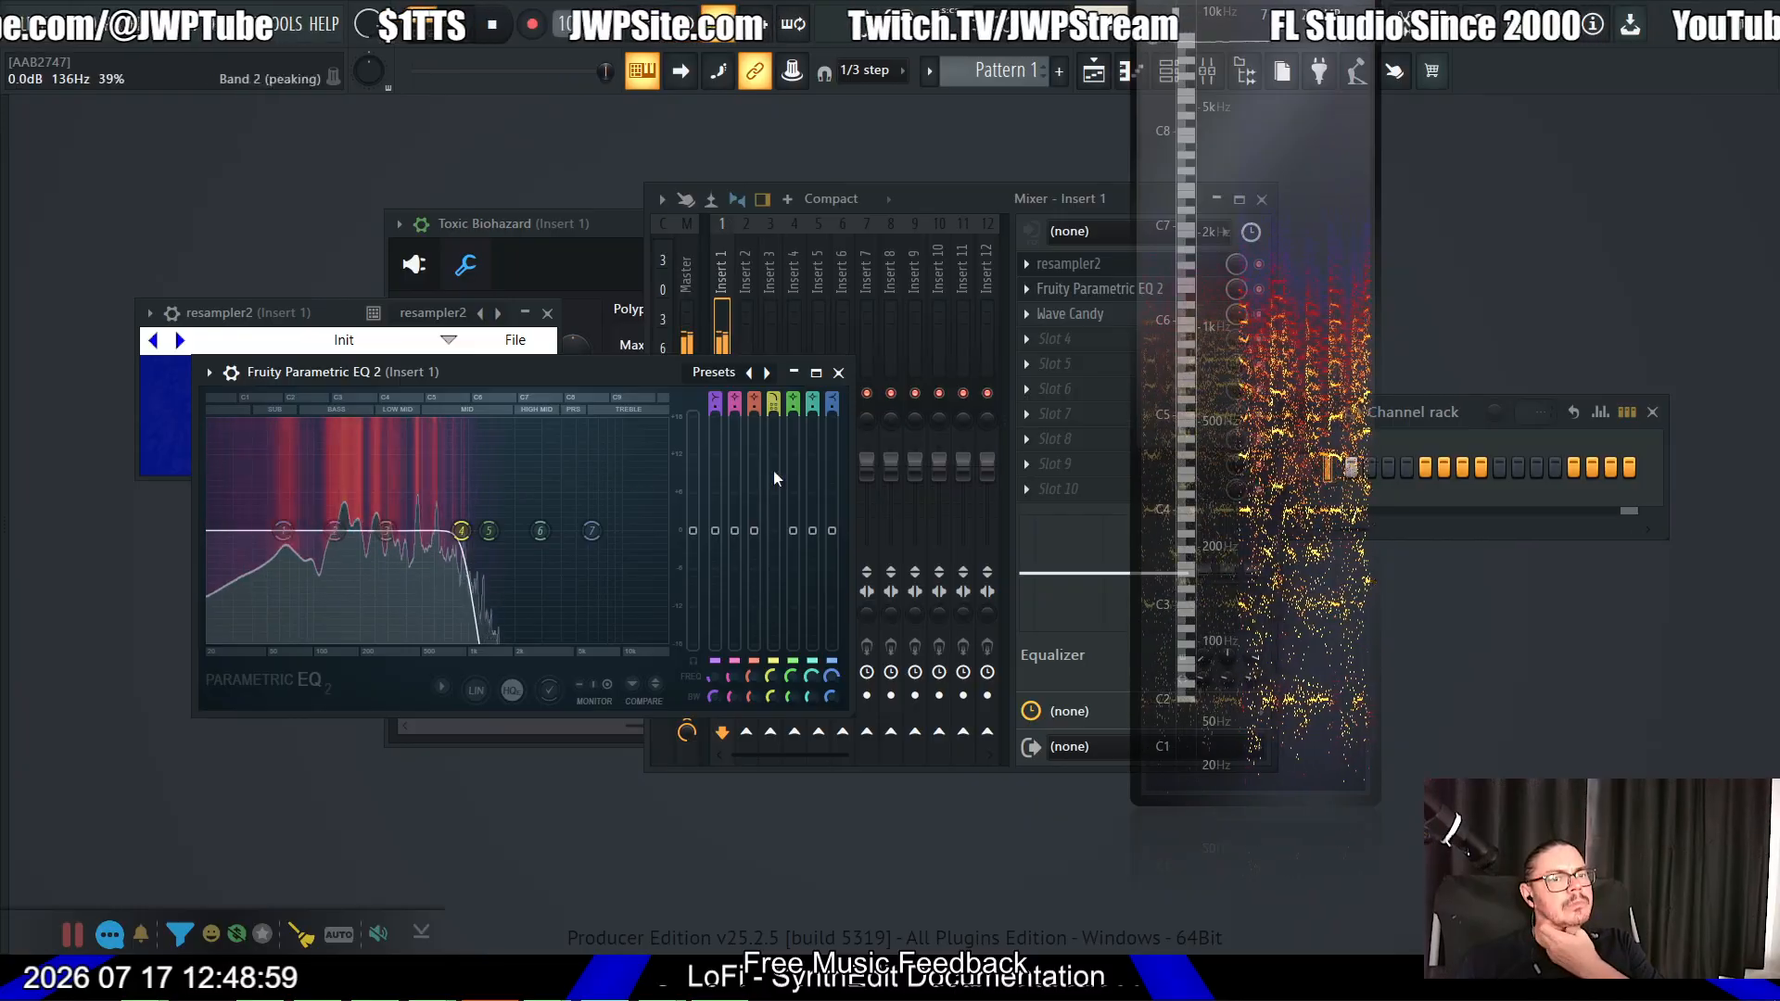
left_click(839, 373)
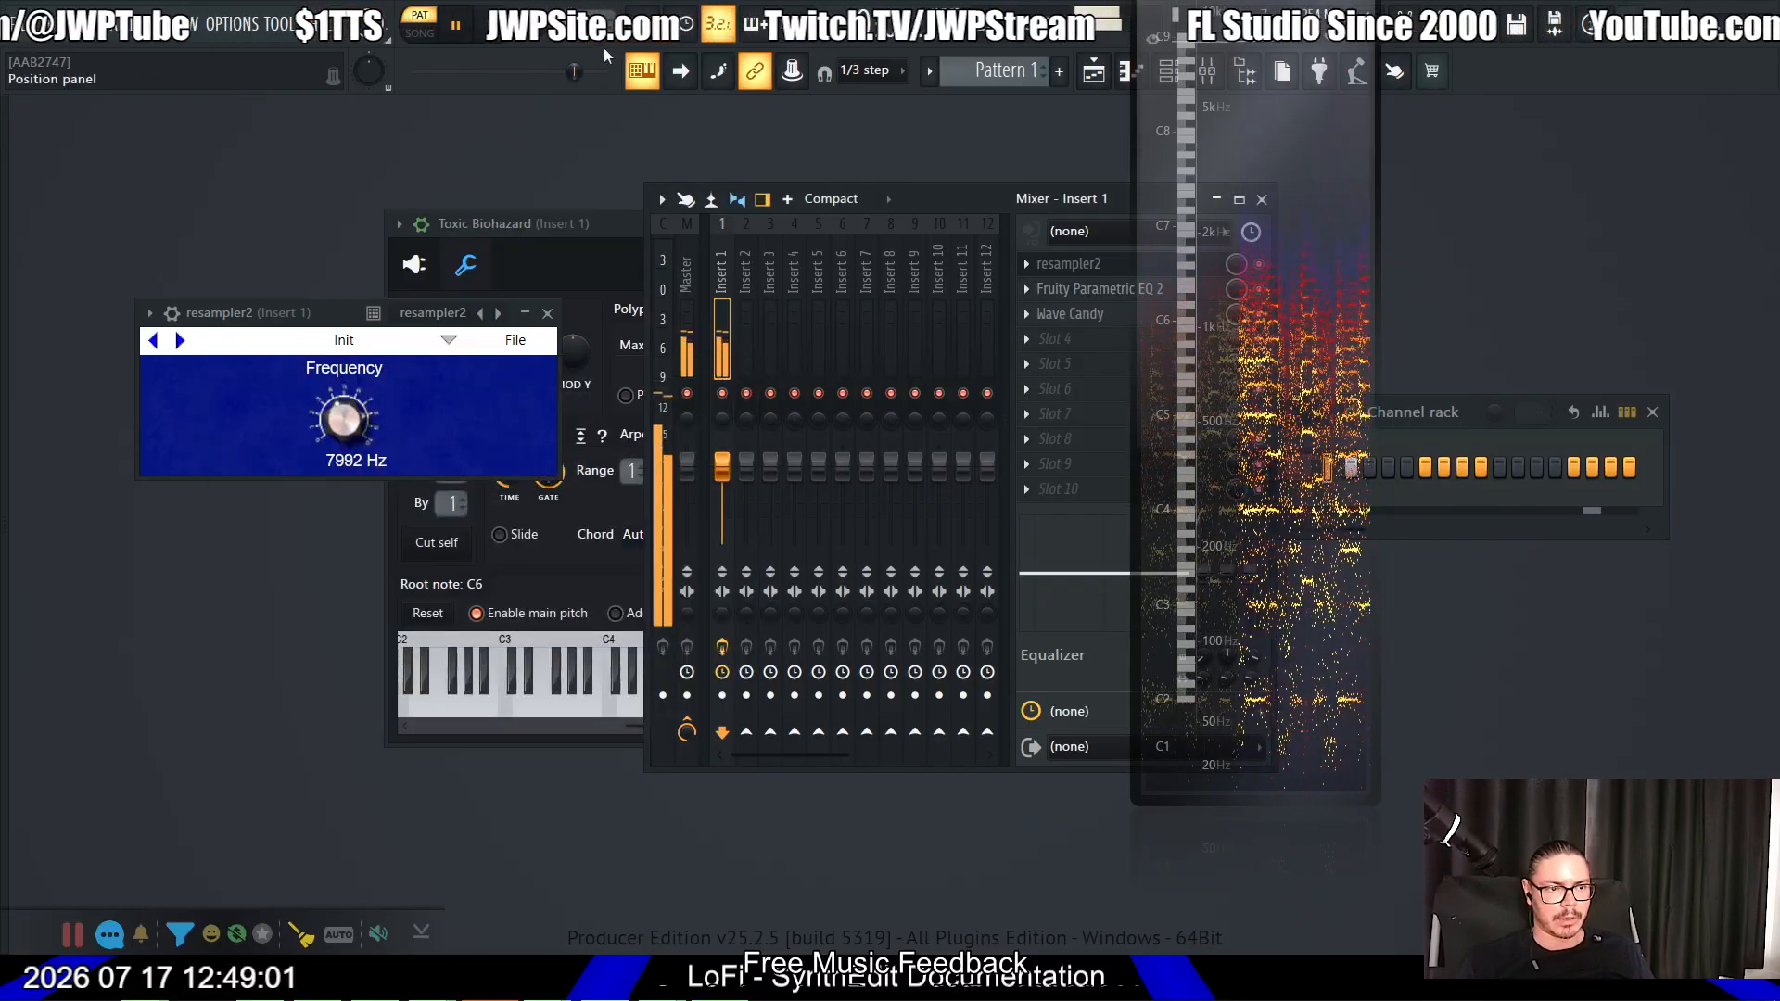
Step: In the newer SynthEdit, delete both Sample And Hold modules and wire IO Mod directly to the two 1 Pole LP Signal inputs
key("alt+Tab")
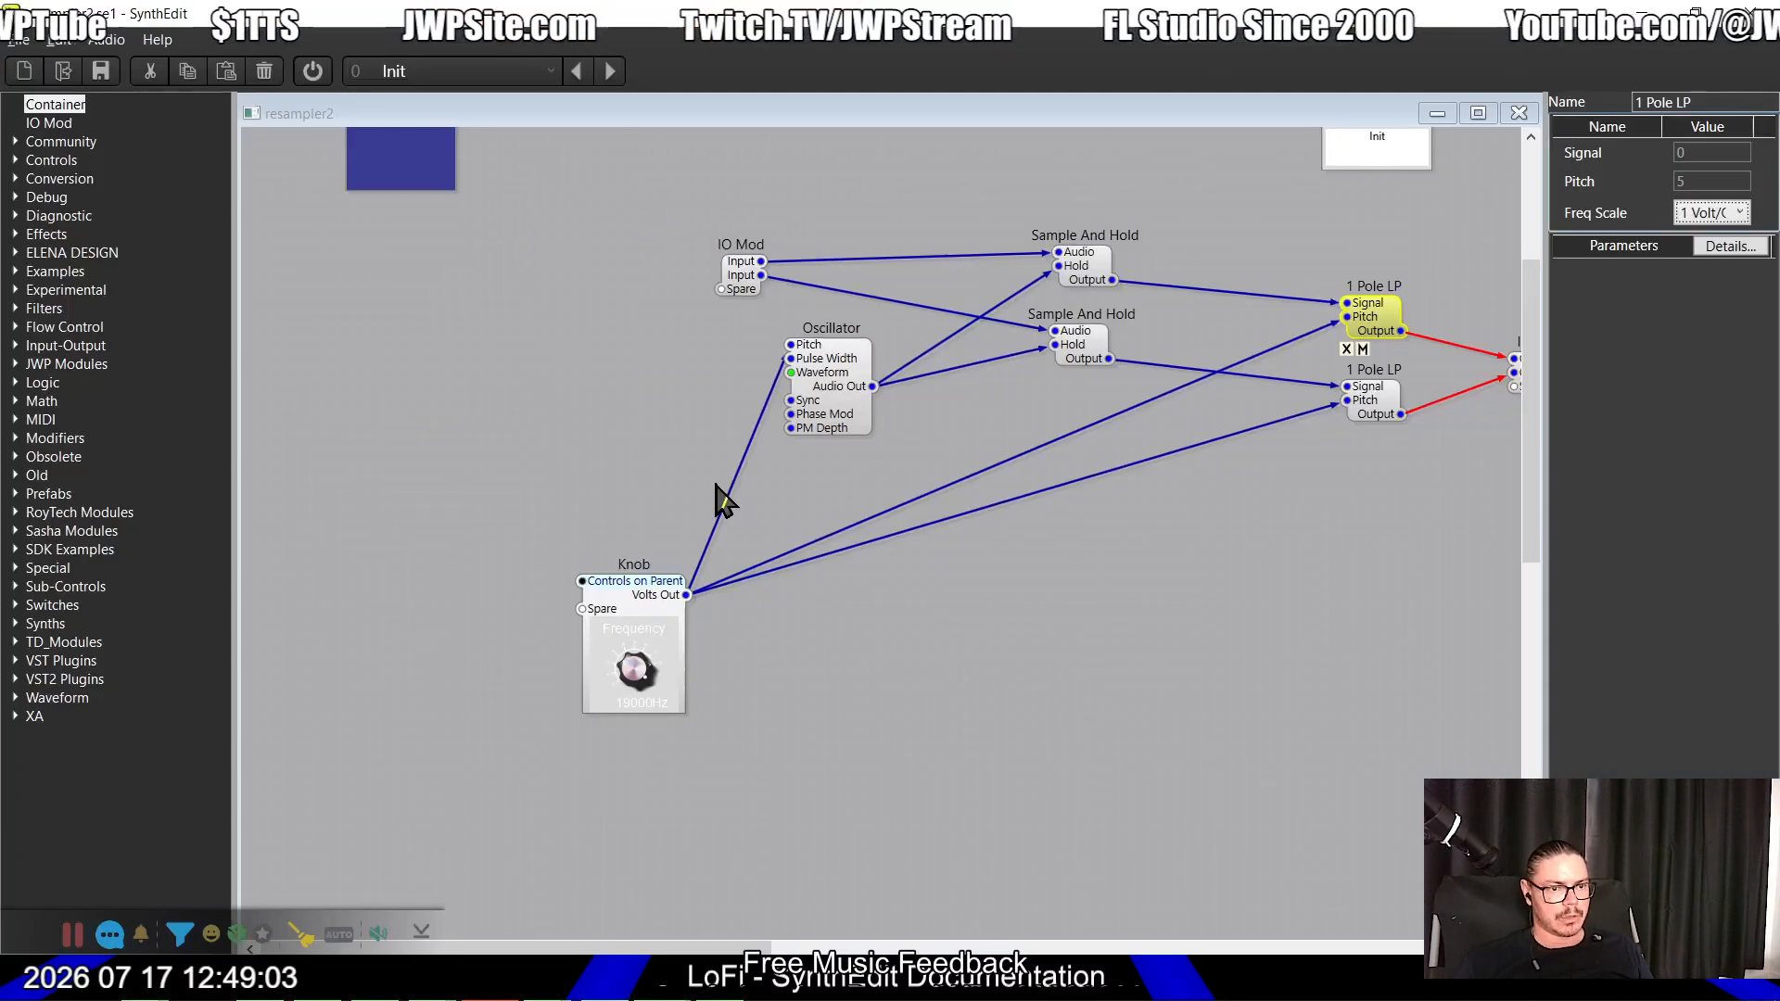
left_click(1469, 598)
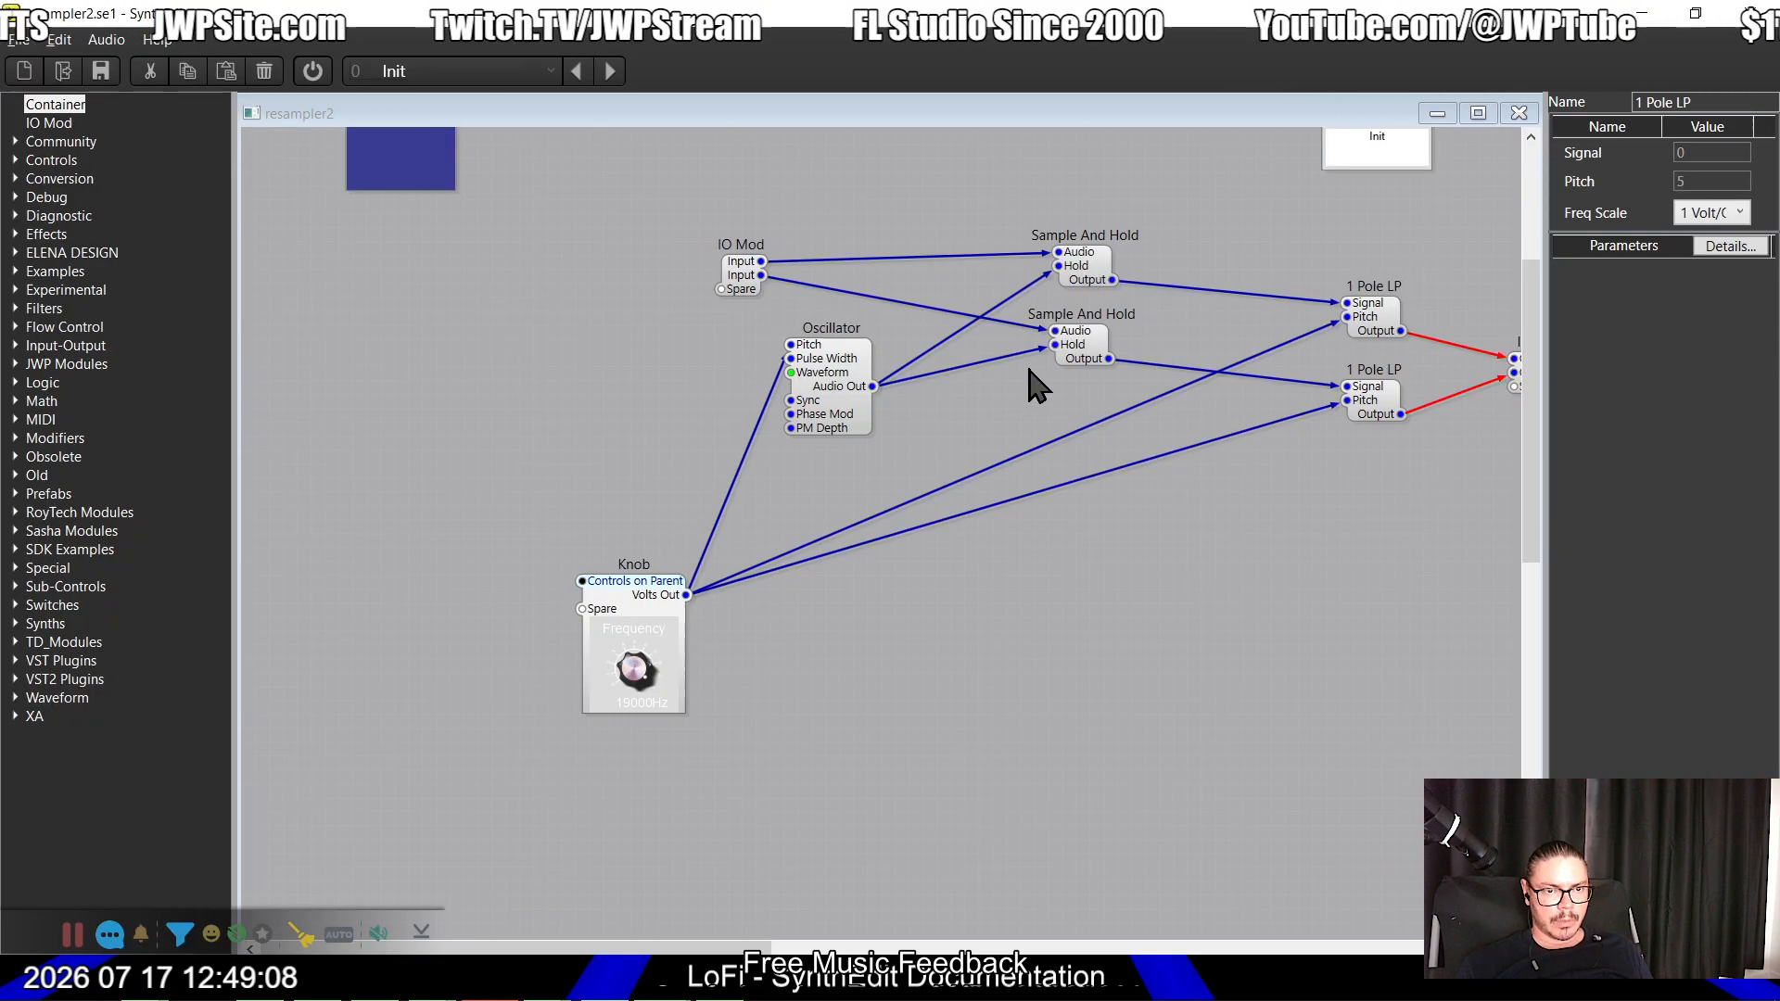
left_click_drag(848, 392, 848, 405)
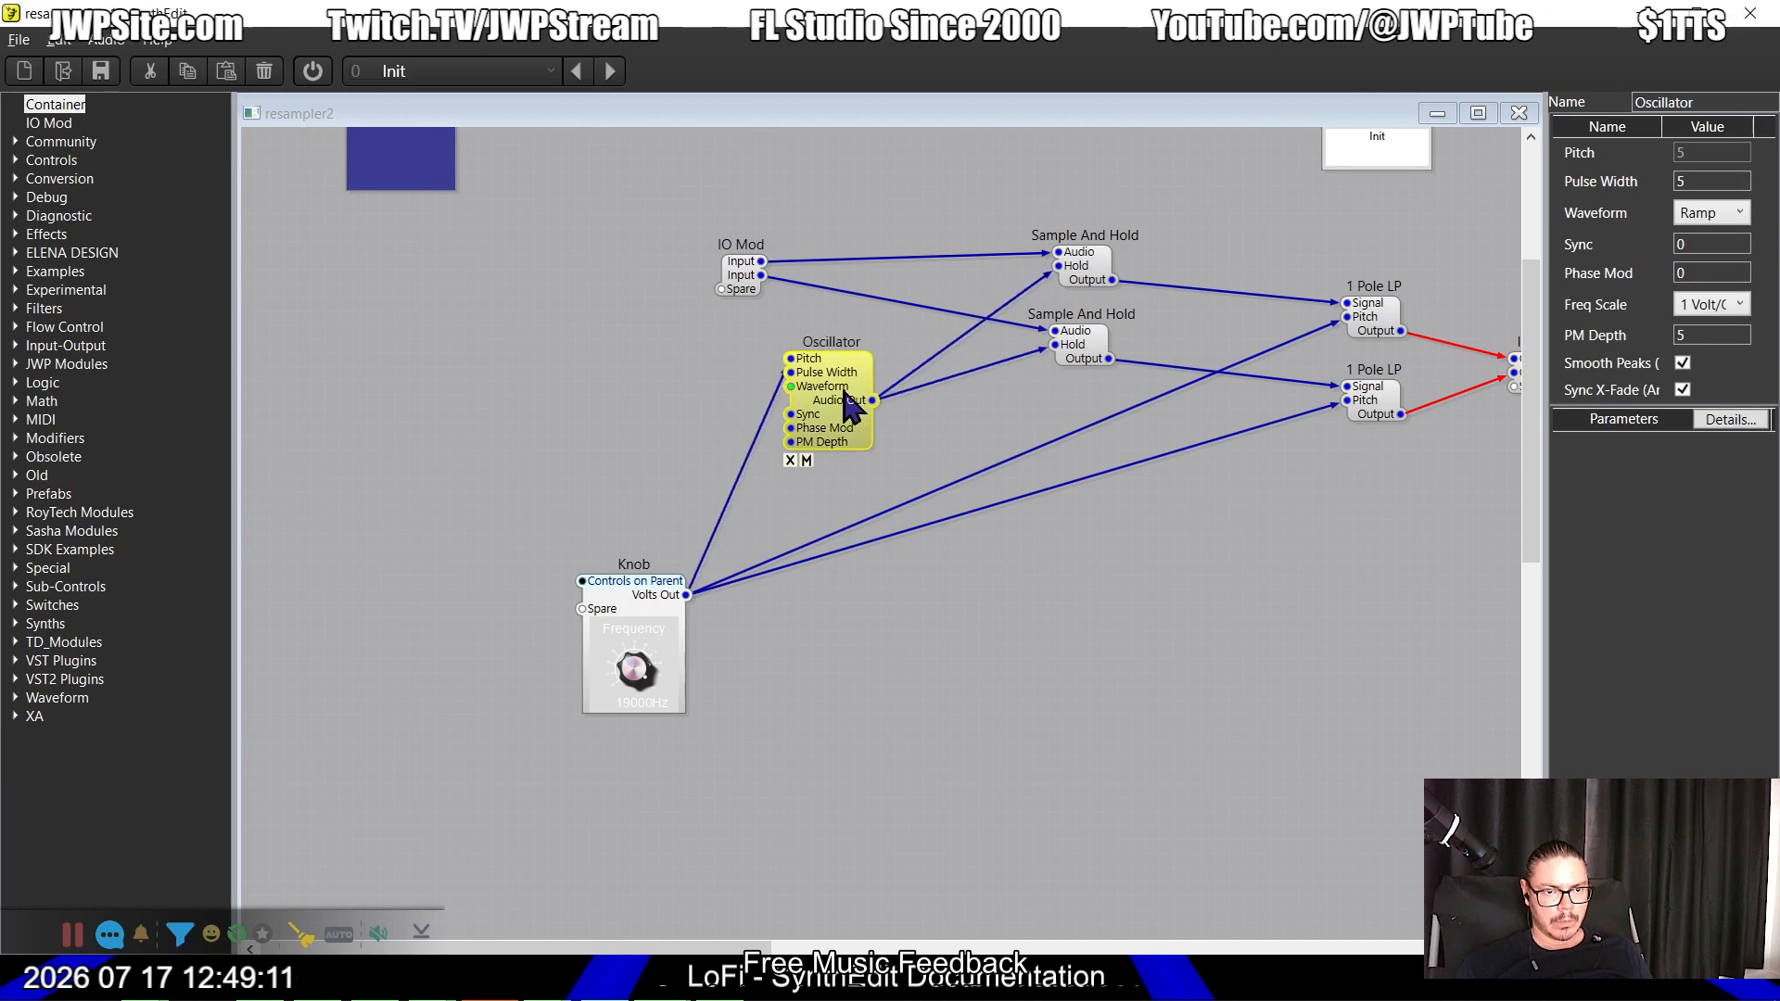
left_click(1092, 269)
key("Delete")
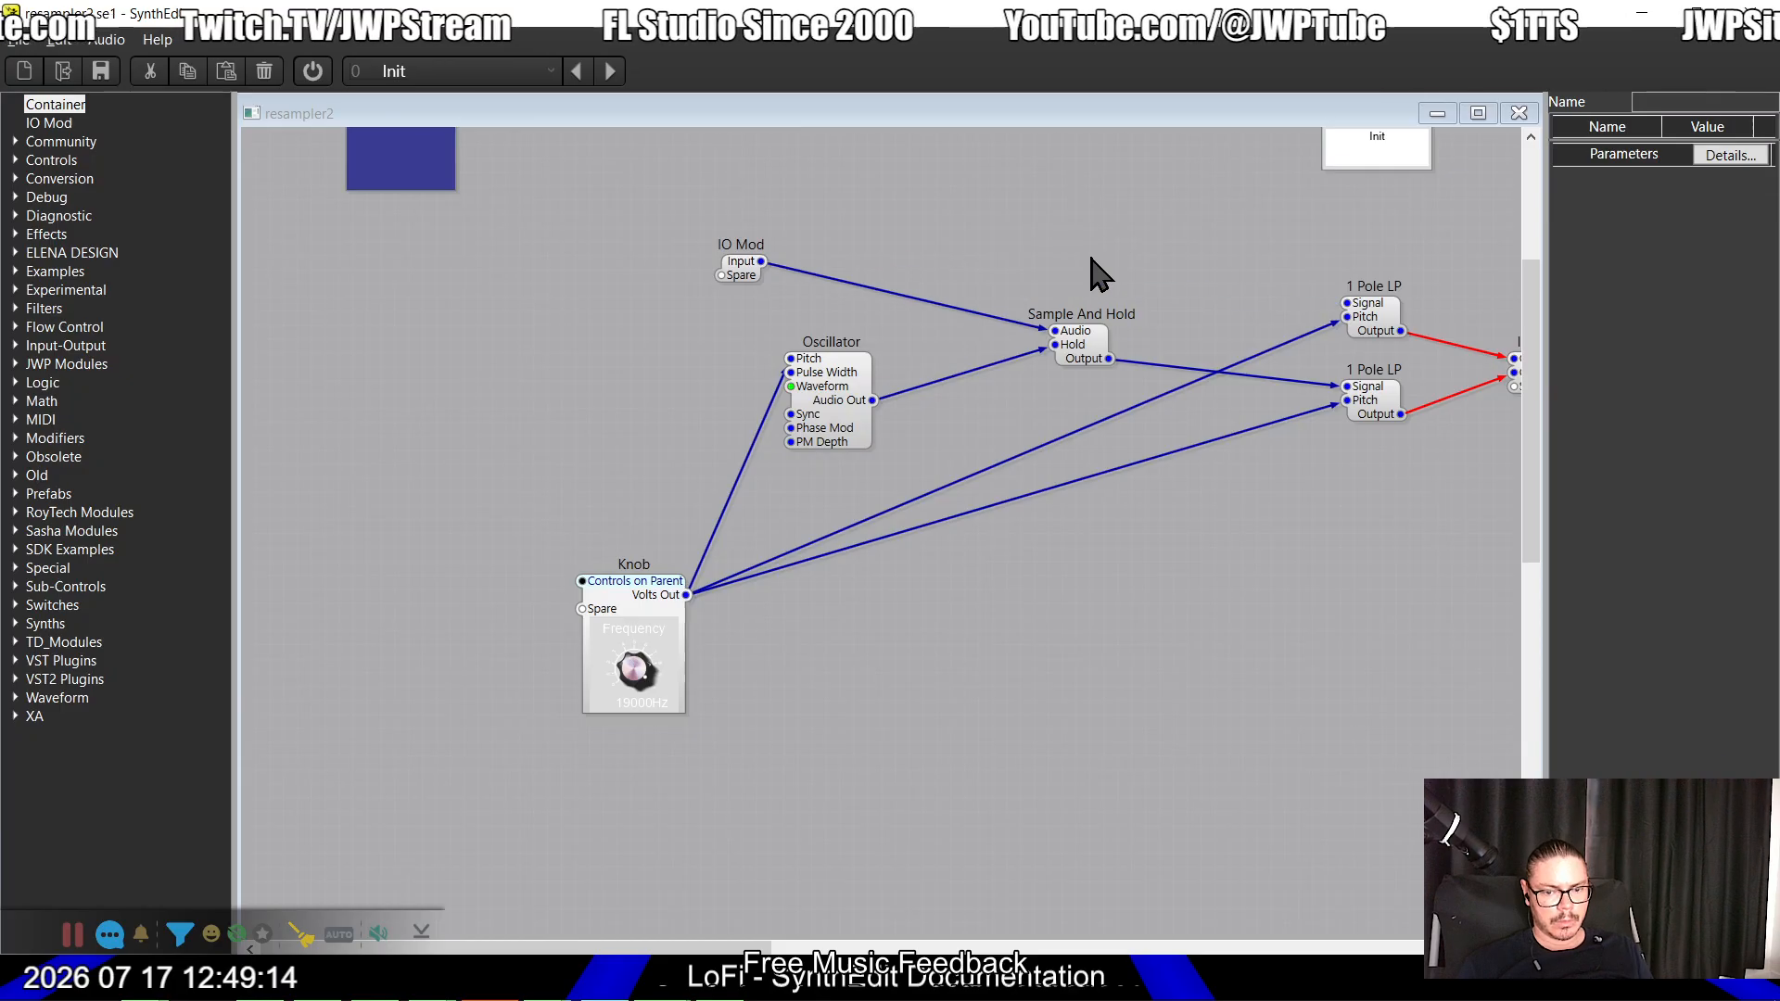
left_click(1077, 341)
key("Delete")
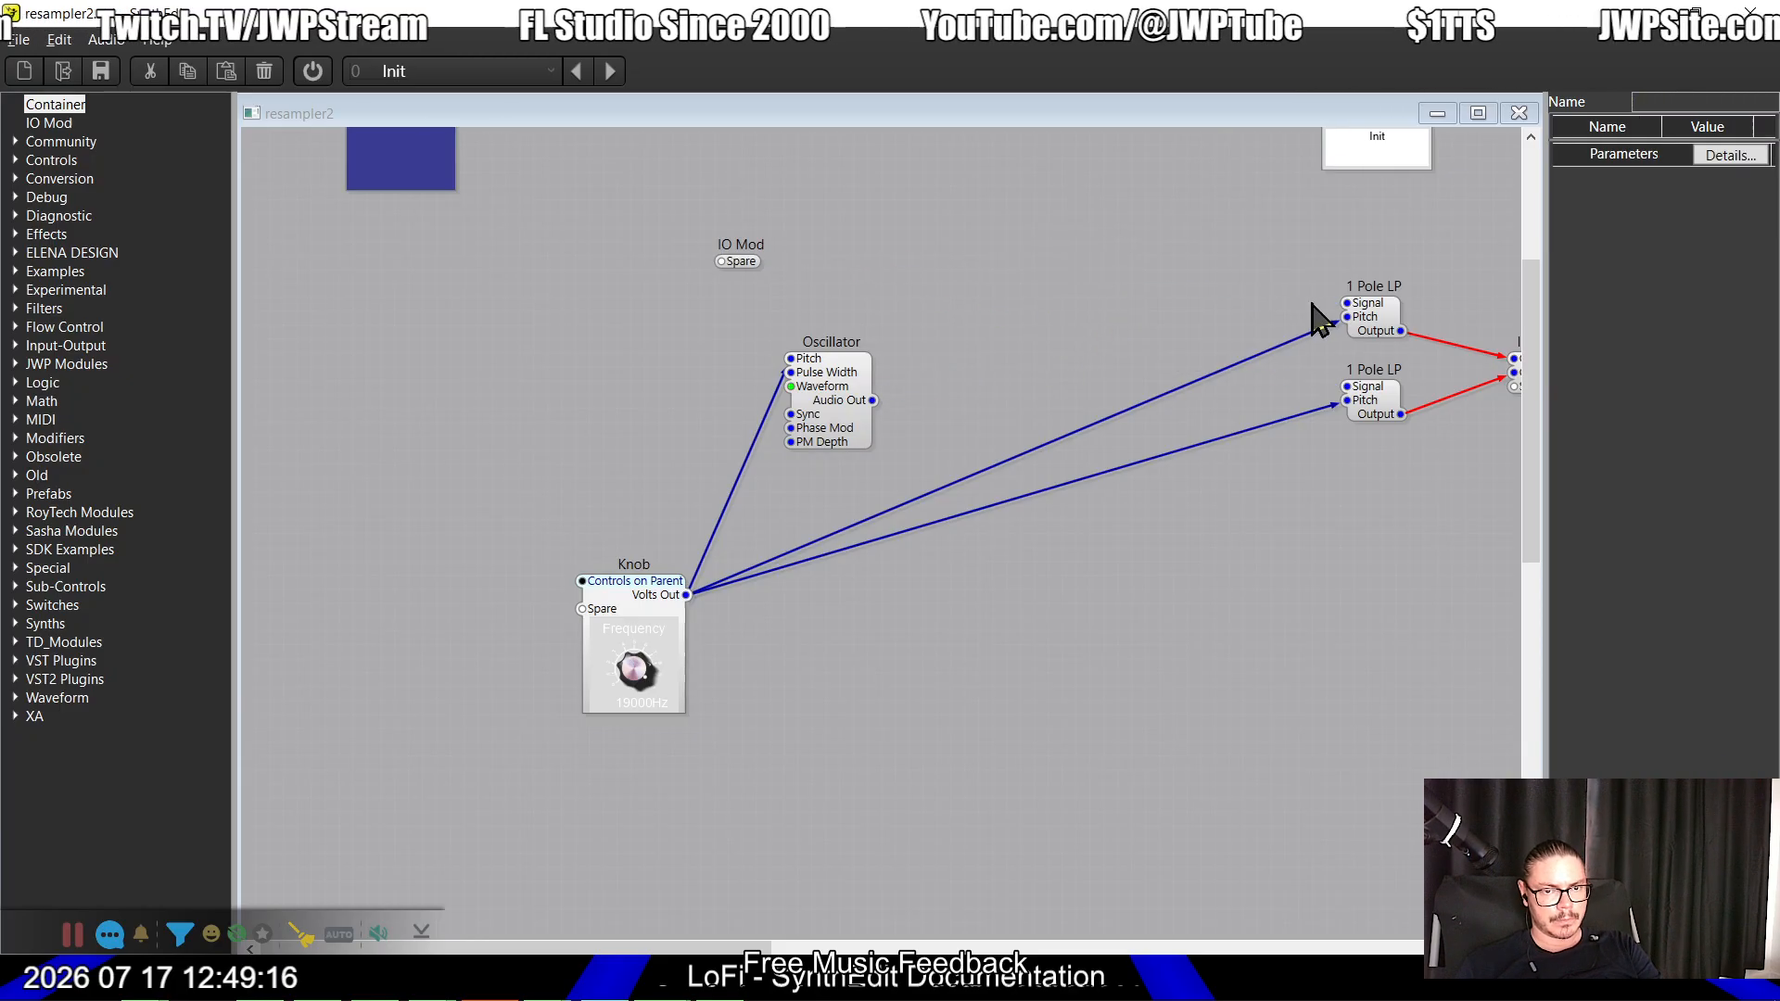
left_click_drag(1346, 303, 1347, 386)
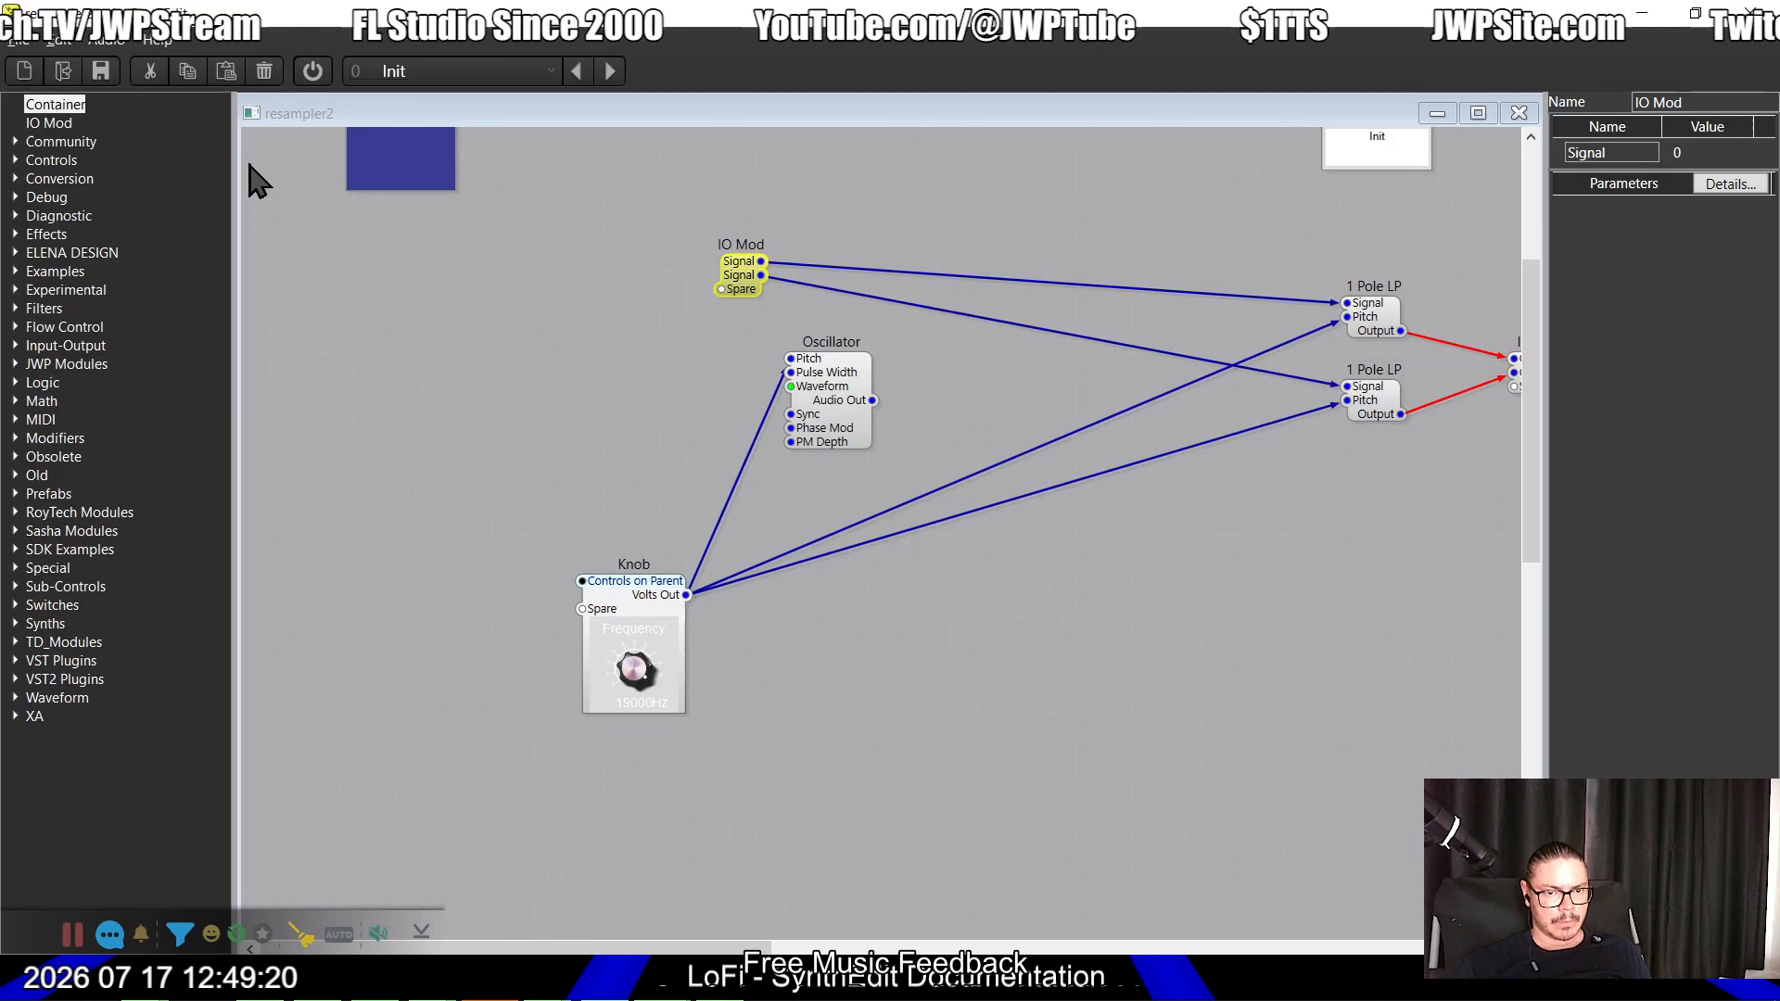
Step: Switch to FL Studio and remove resampler2 from slot 1 of Insert 1
left_click(18, 41)
left_click(25, 41)
left_click(25, 41)
key("alt+Tab")
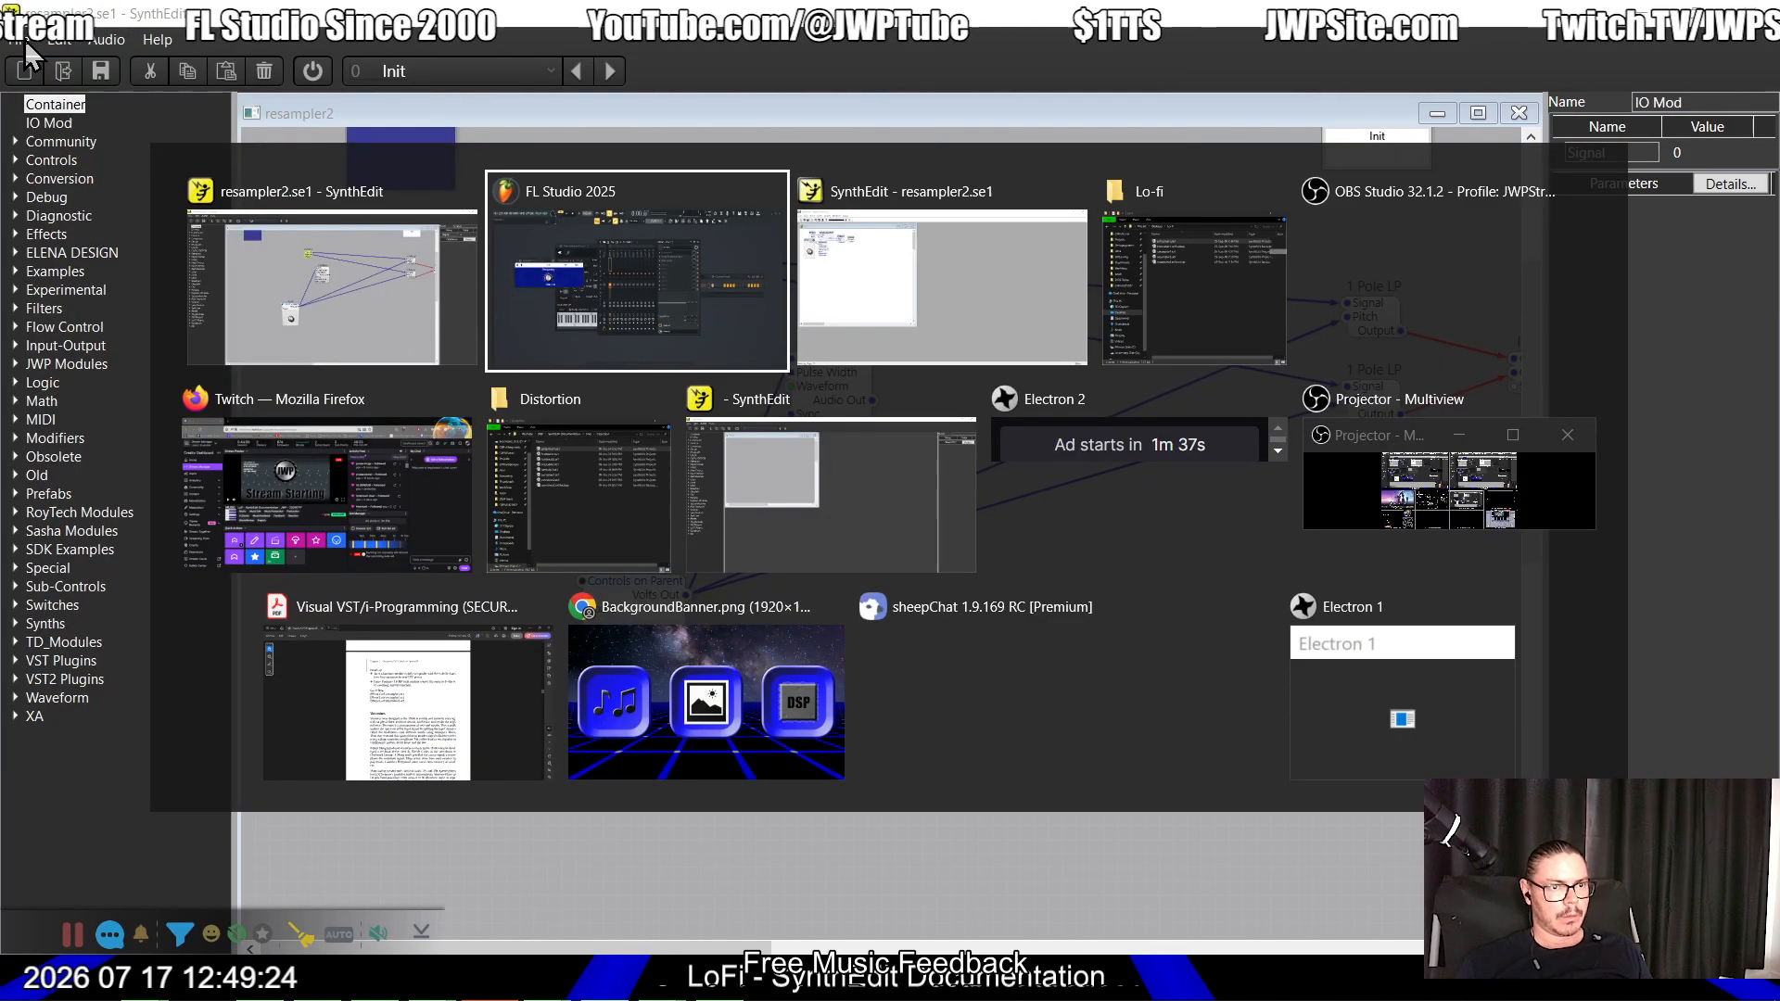
left_click(588, 230)
right_click(1053, 289)
left_click(1056, 313)
left_click(1019, 566)
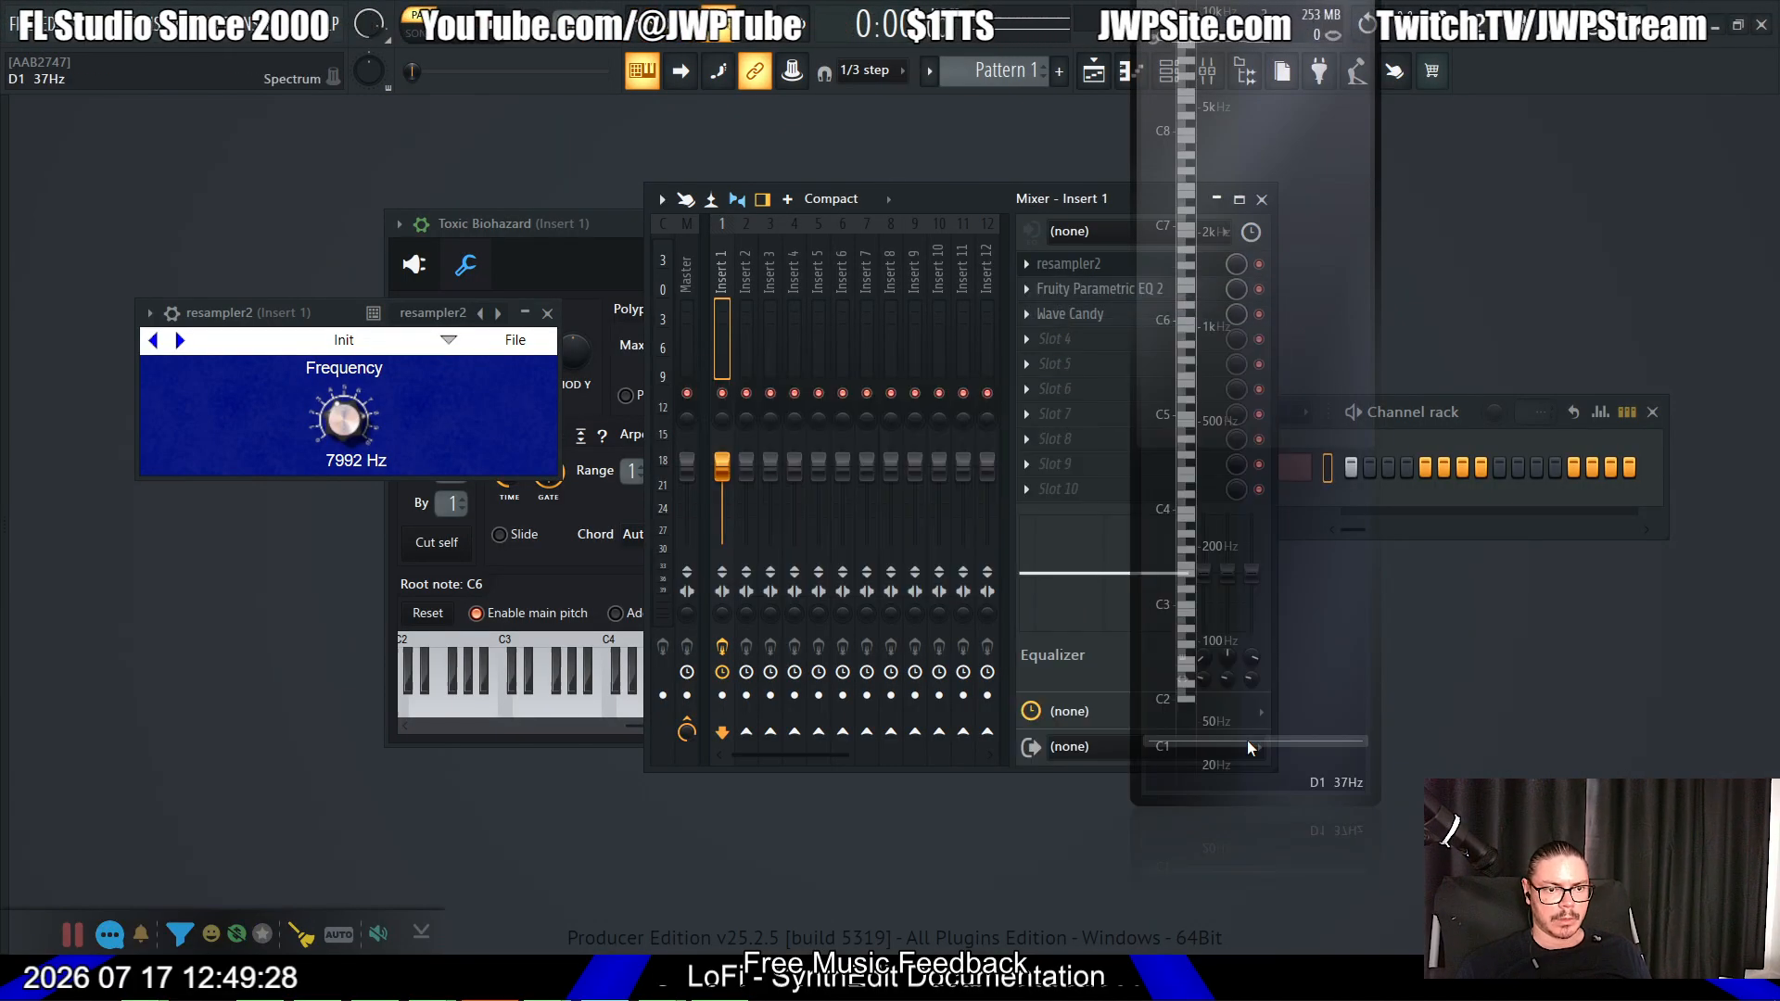
Step: Return to the newer SynthEdit and export the resampler2 project as a VST3 plug-in under the name resampler2
key("alt+Tab")
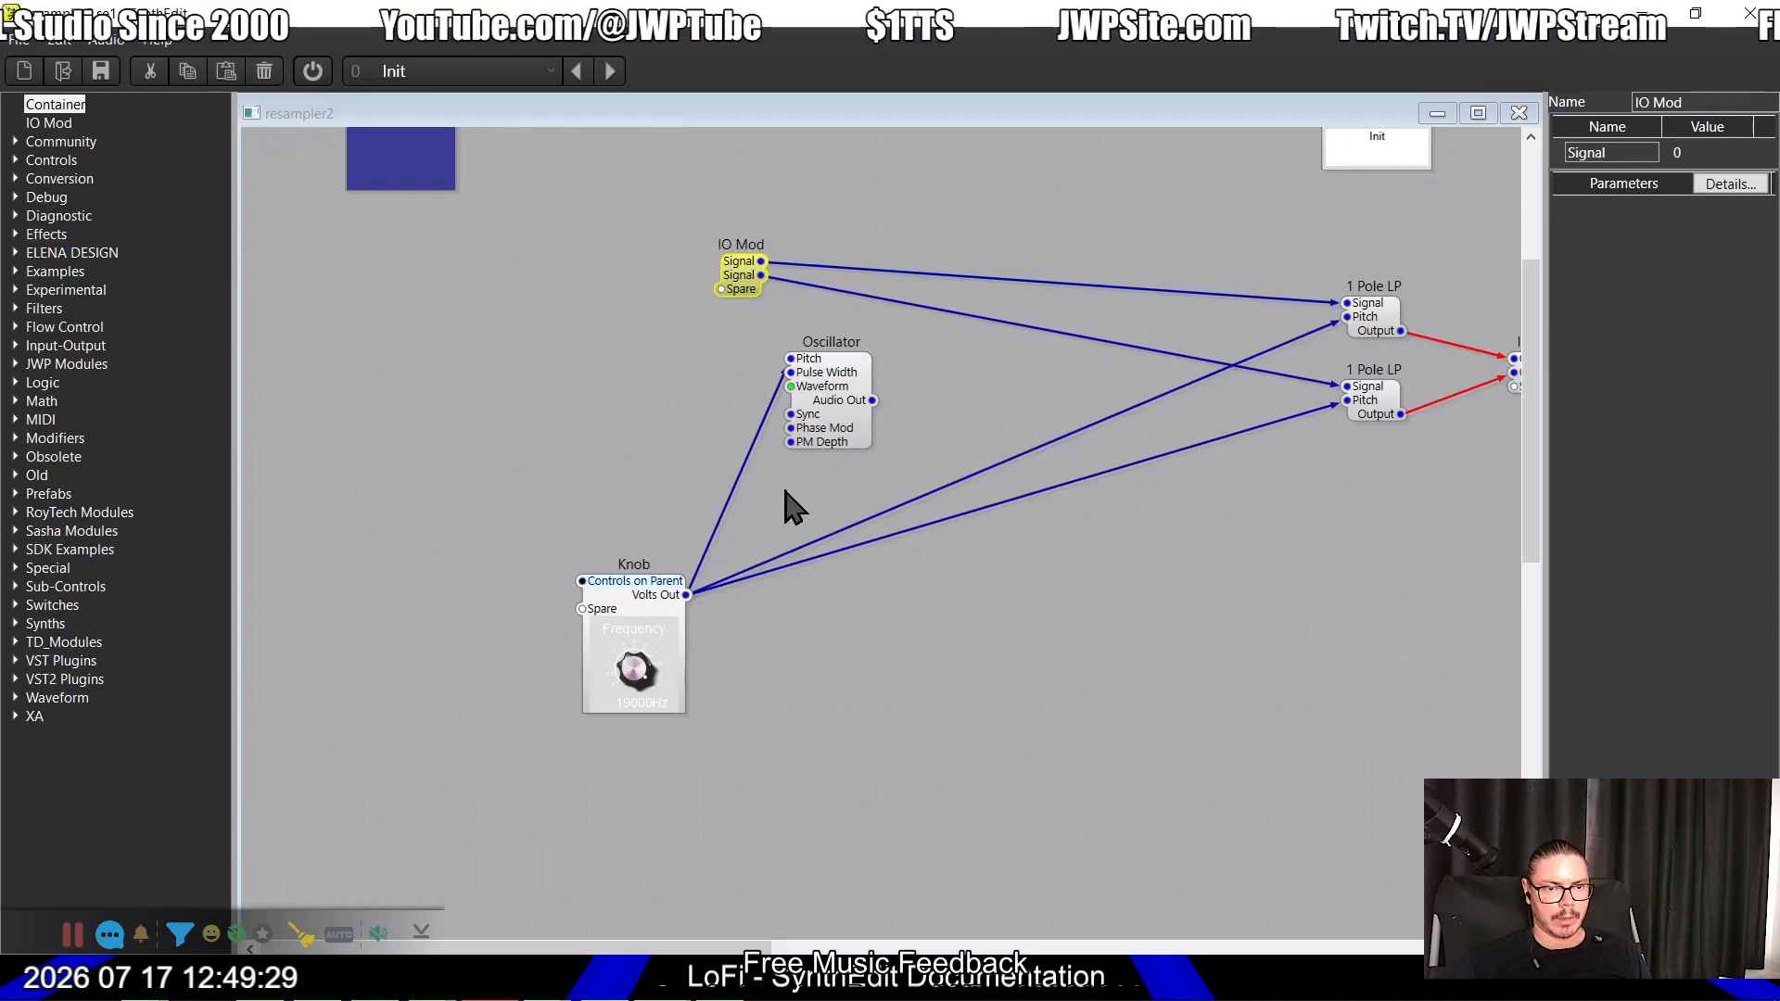
left_click(18, 41)
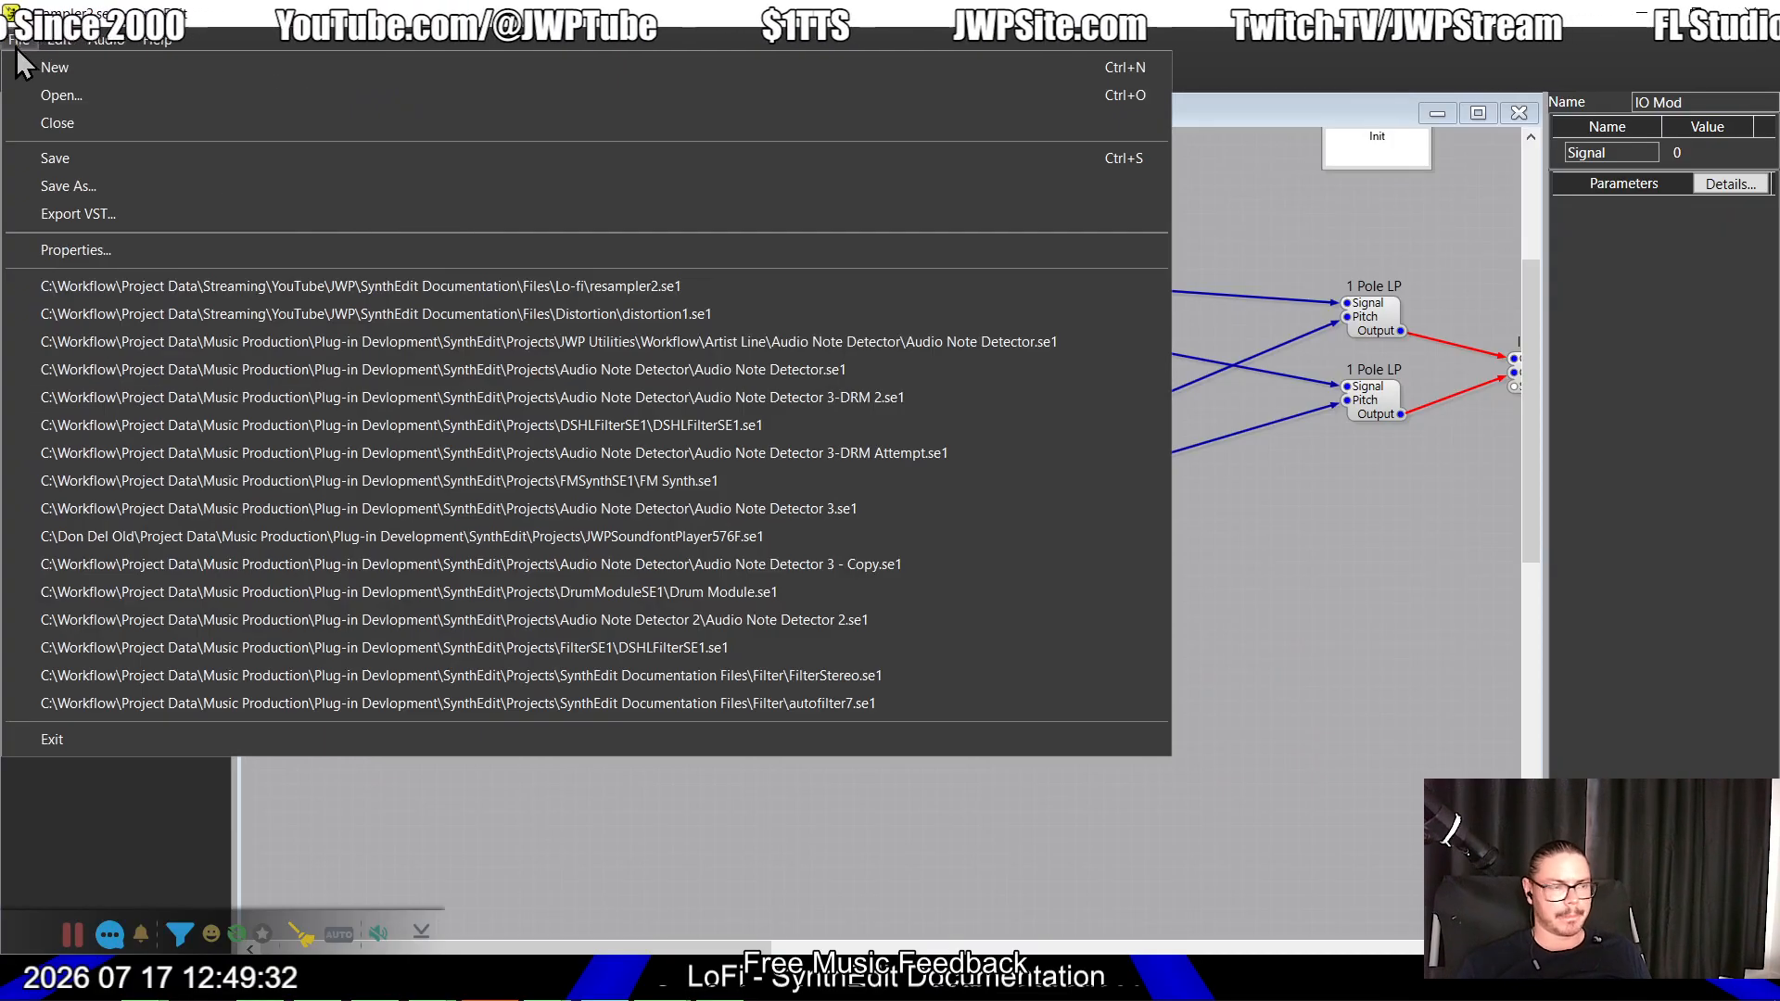
left_click(48, 214)
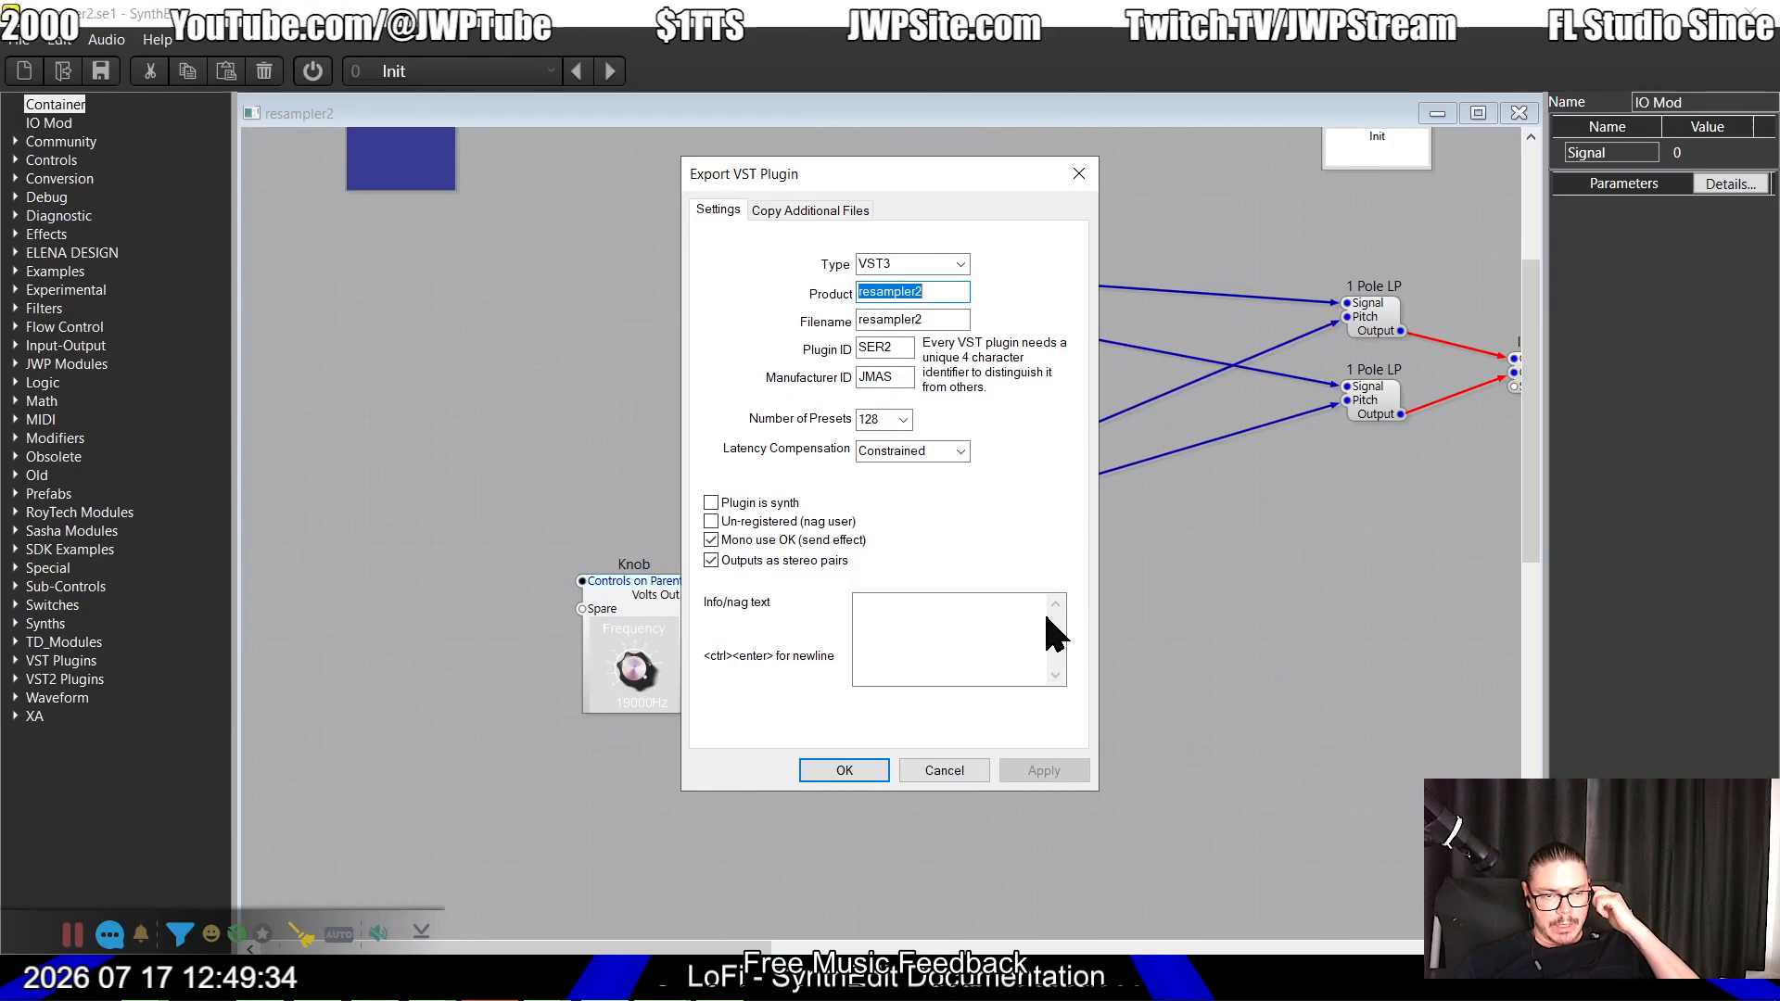
left_click(816, 783)
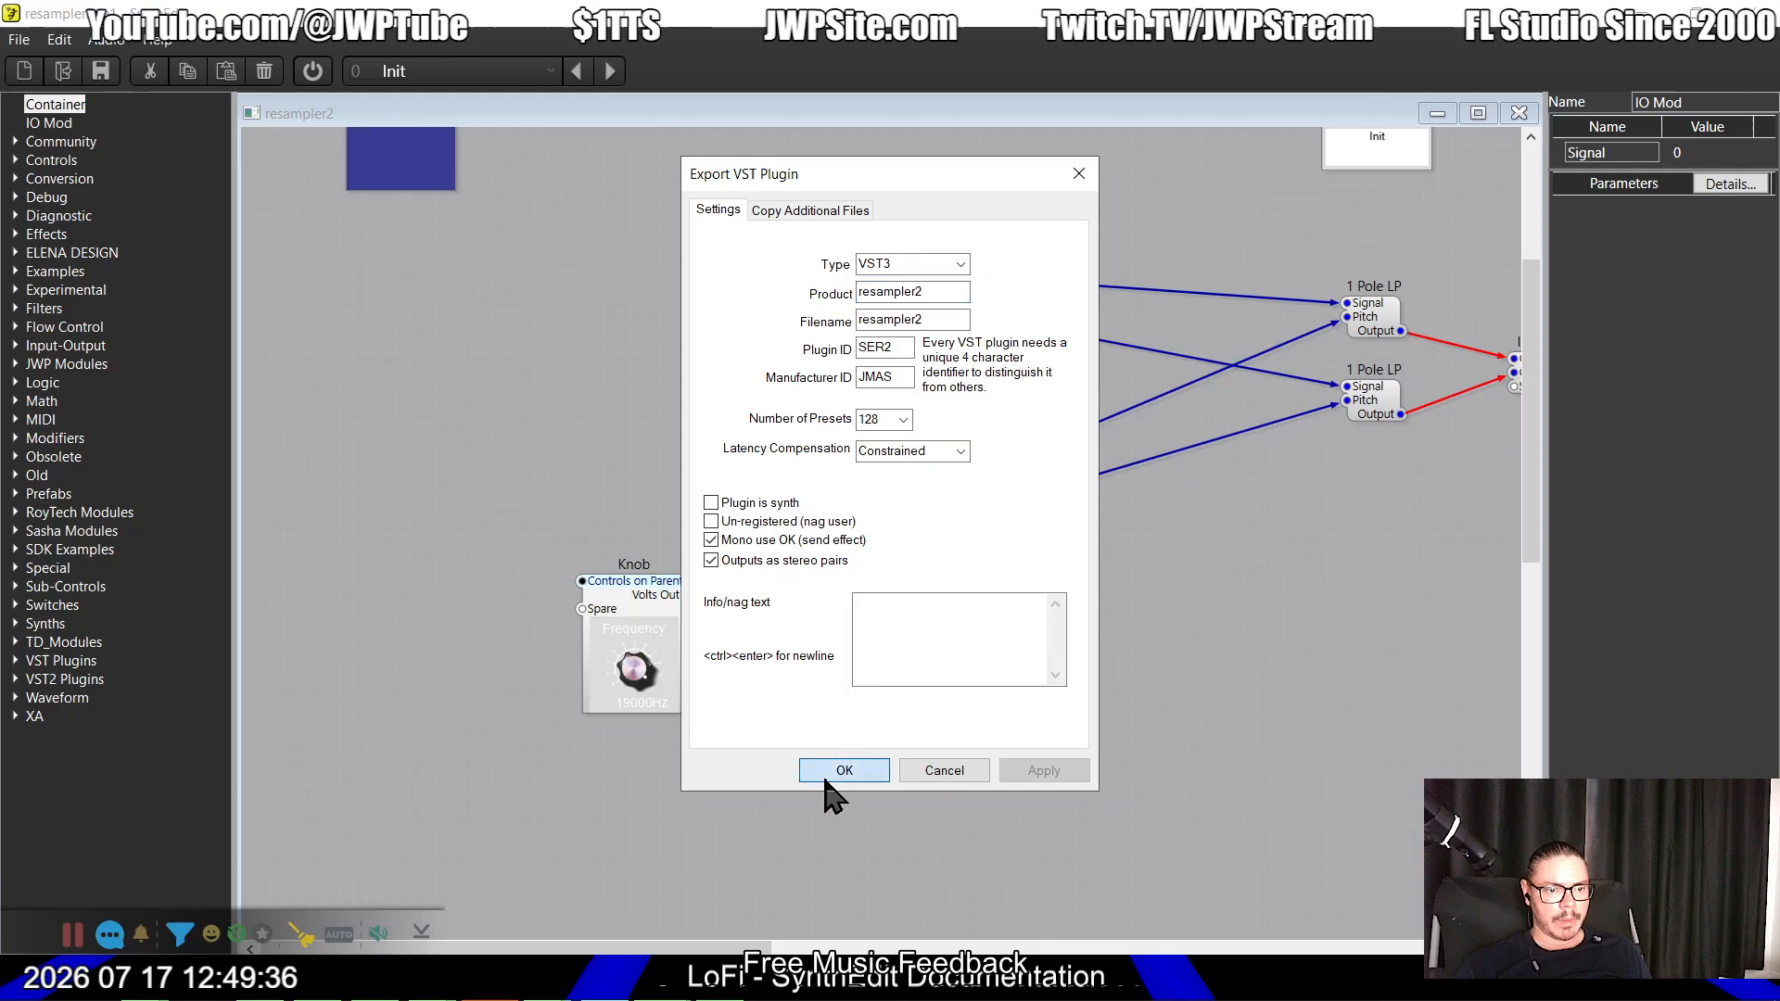
left_click(895, 576)
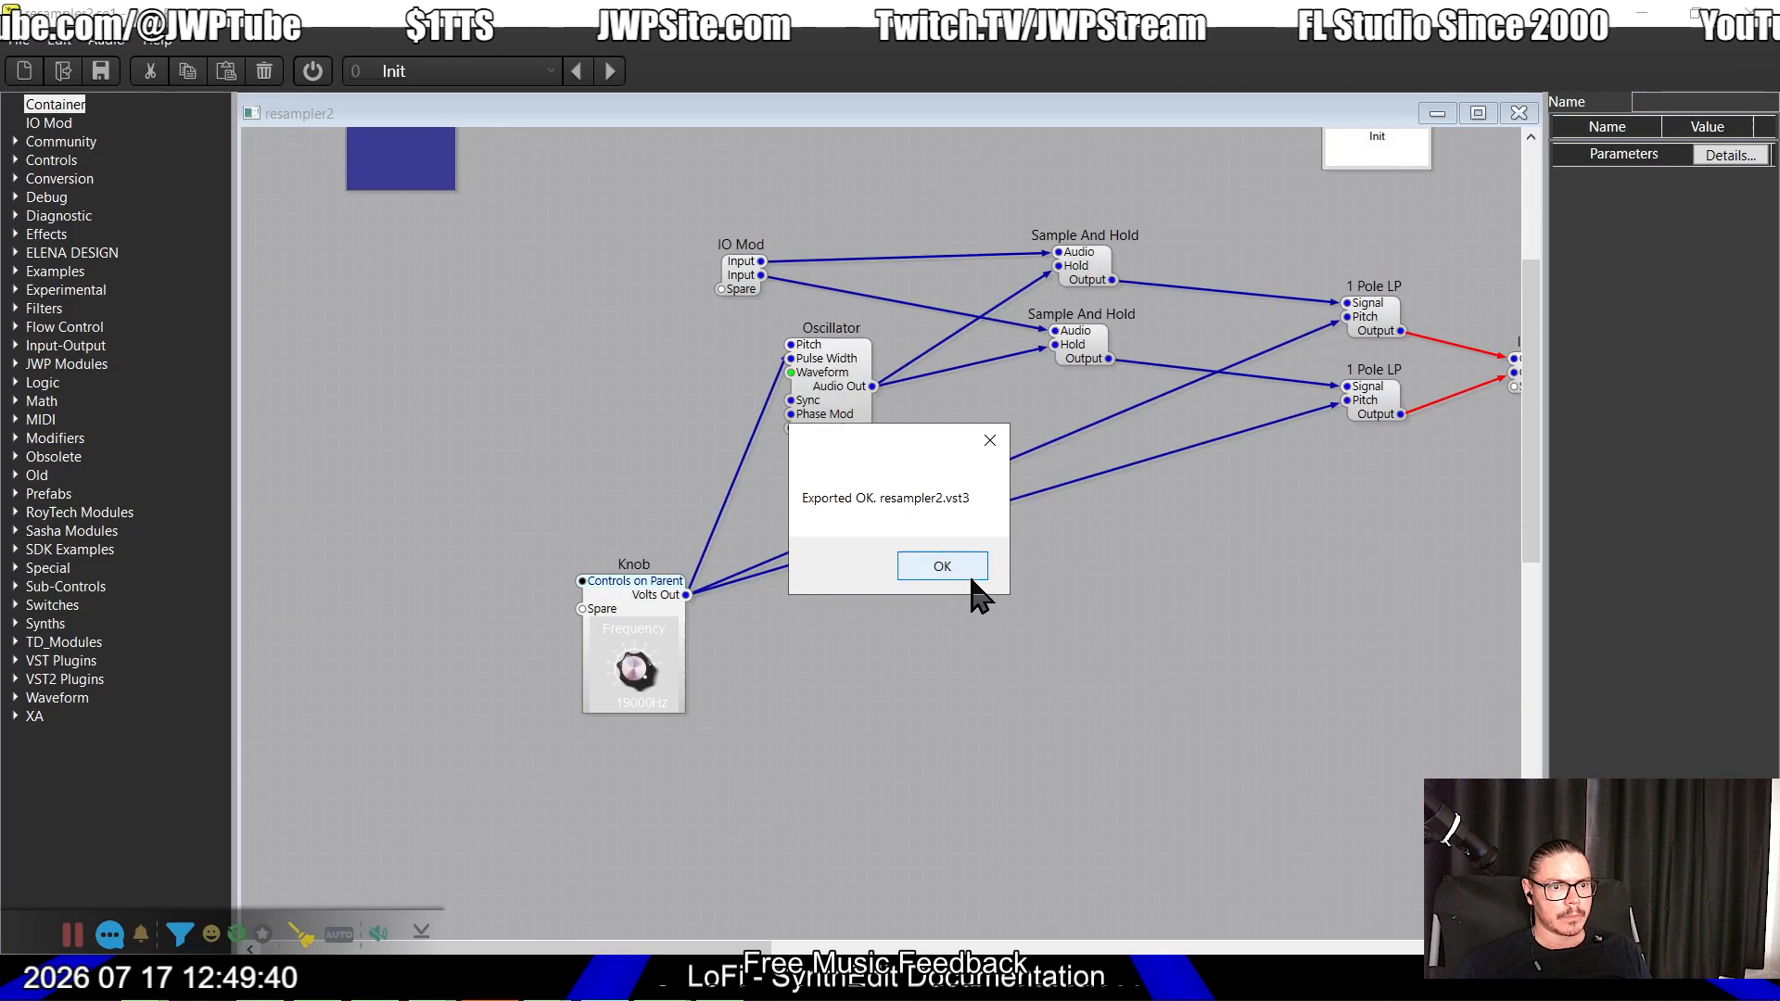
left_click(943, 566)
Step: In FL Studio, load the newly exported resampler2 into slot 1 of Insert 1
key("alt+Tab")
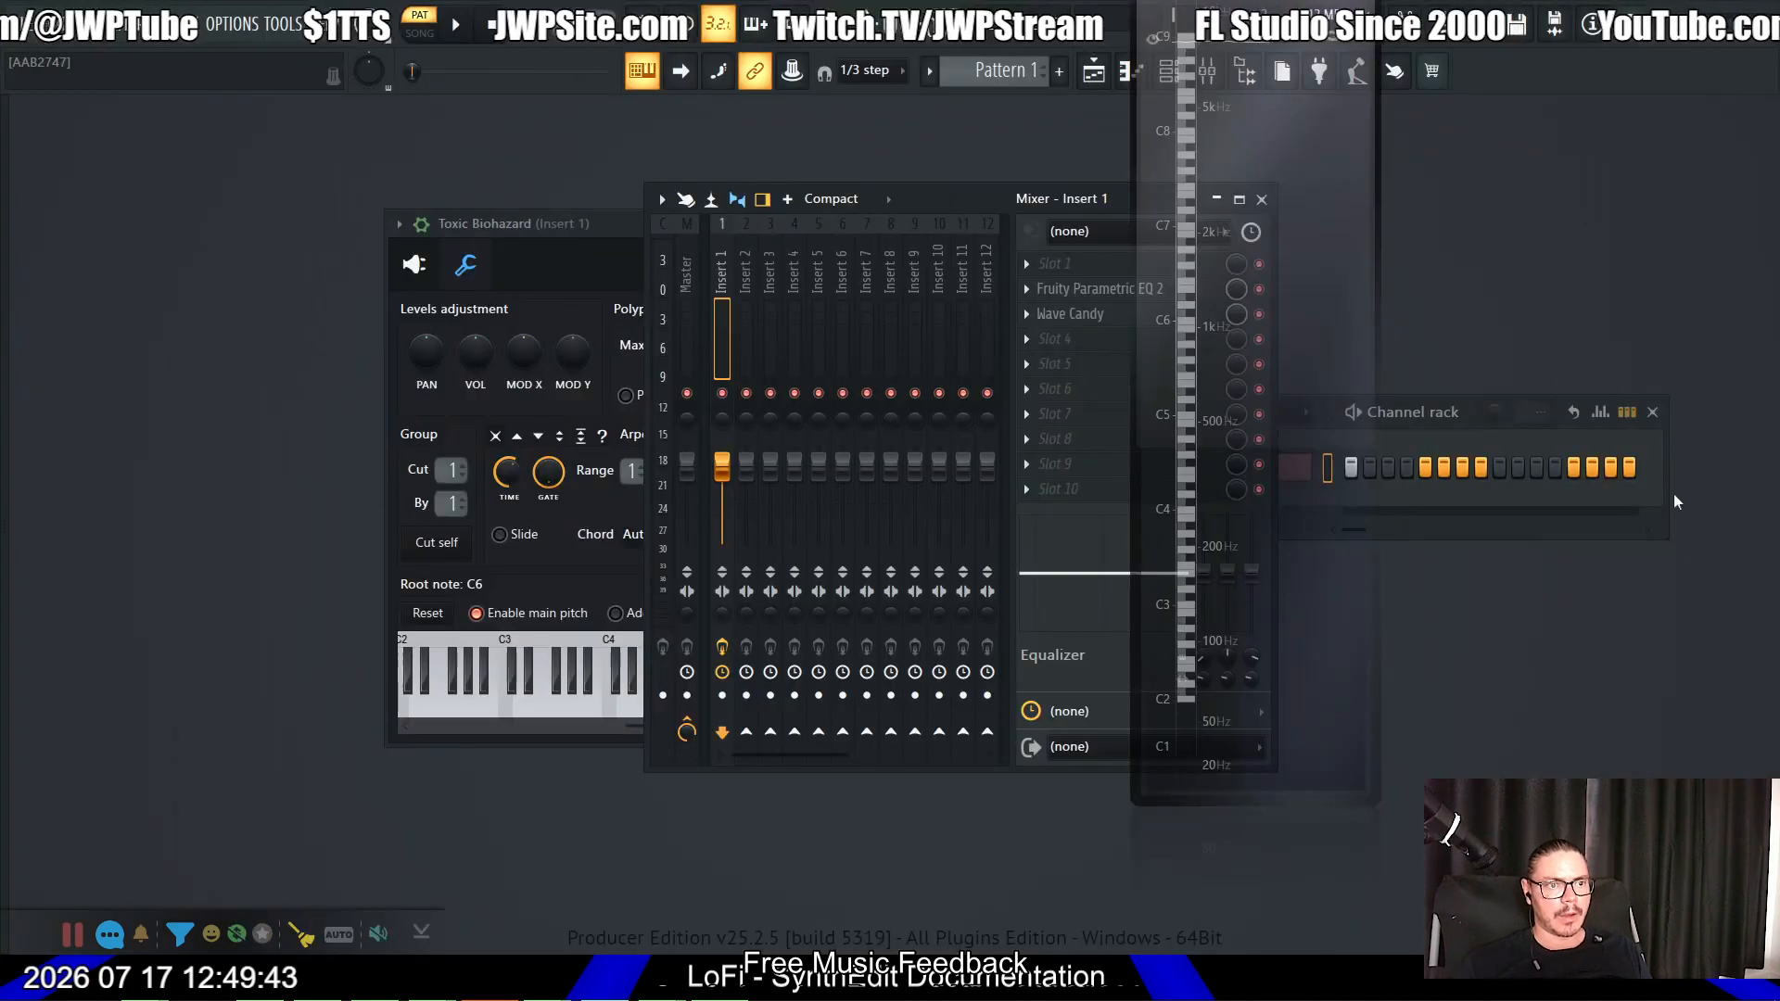
mouse_move(1, 718)
left_click_drag(139, 326, 978, 461)
left_click_drag(1537, 287, 1538, 267)
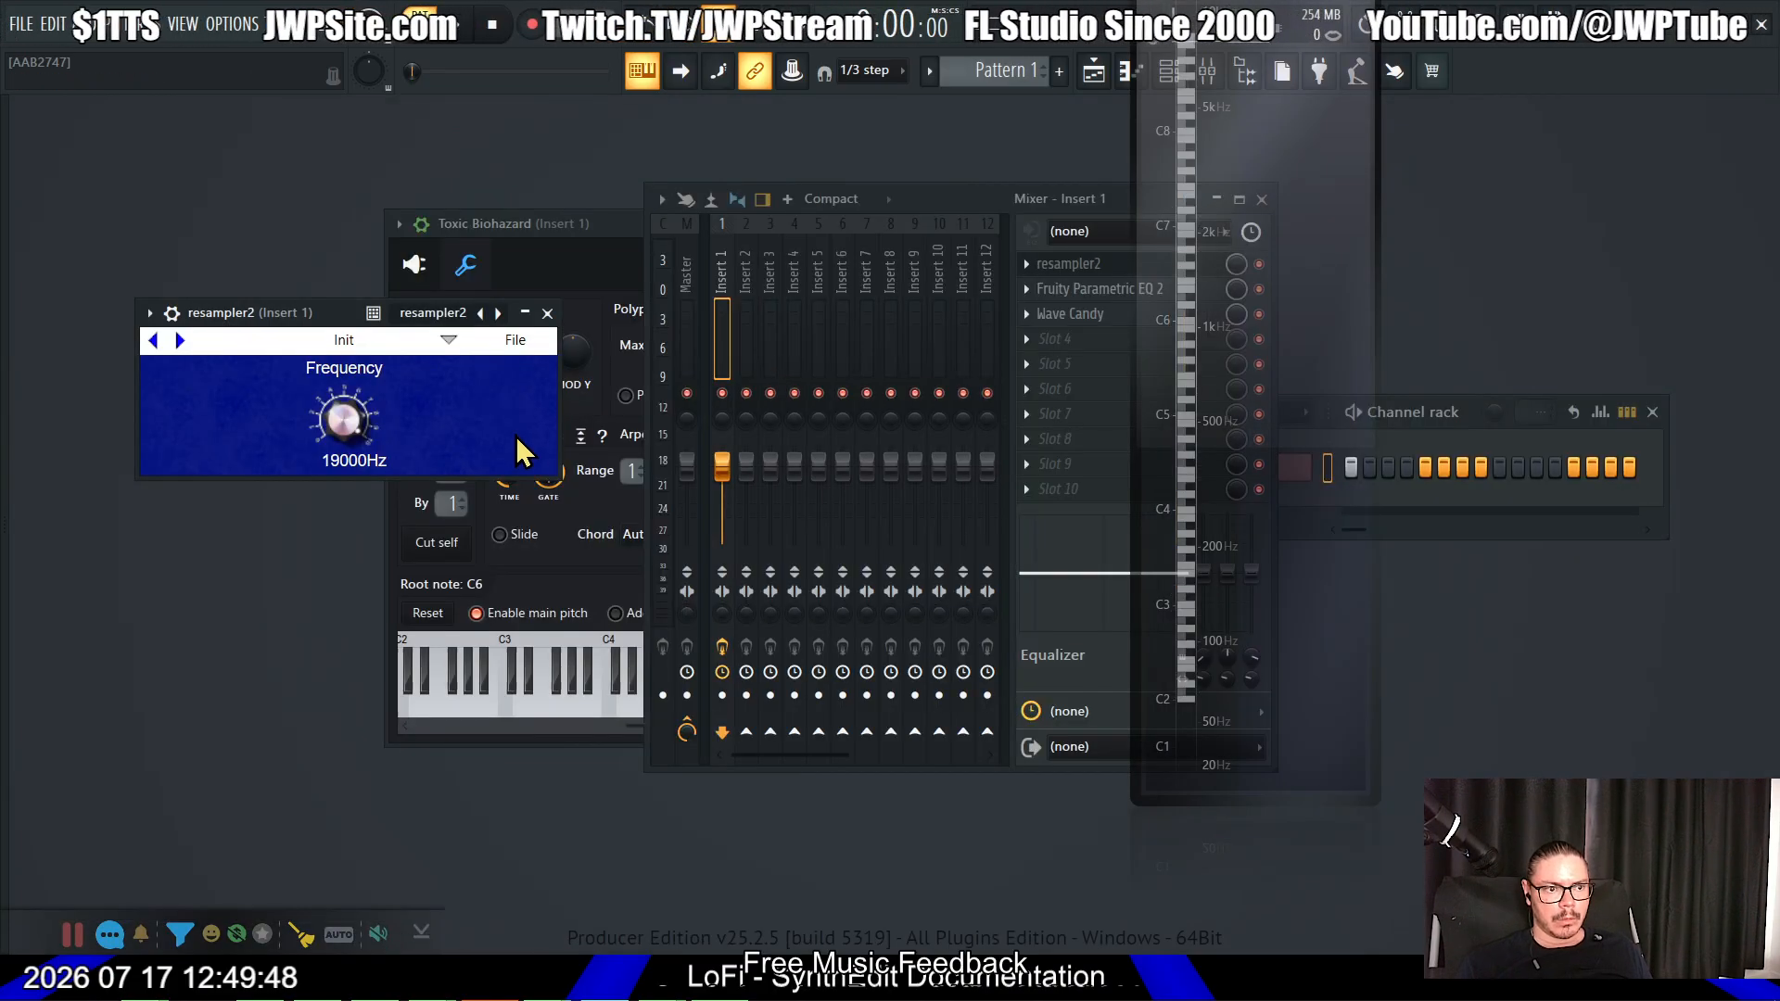
Step: During pattern playback, move the Wave Candy spectrum display clear of the mixer and disable Fruity Parametric EQ 2 on Insert 1
key("space")
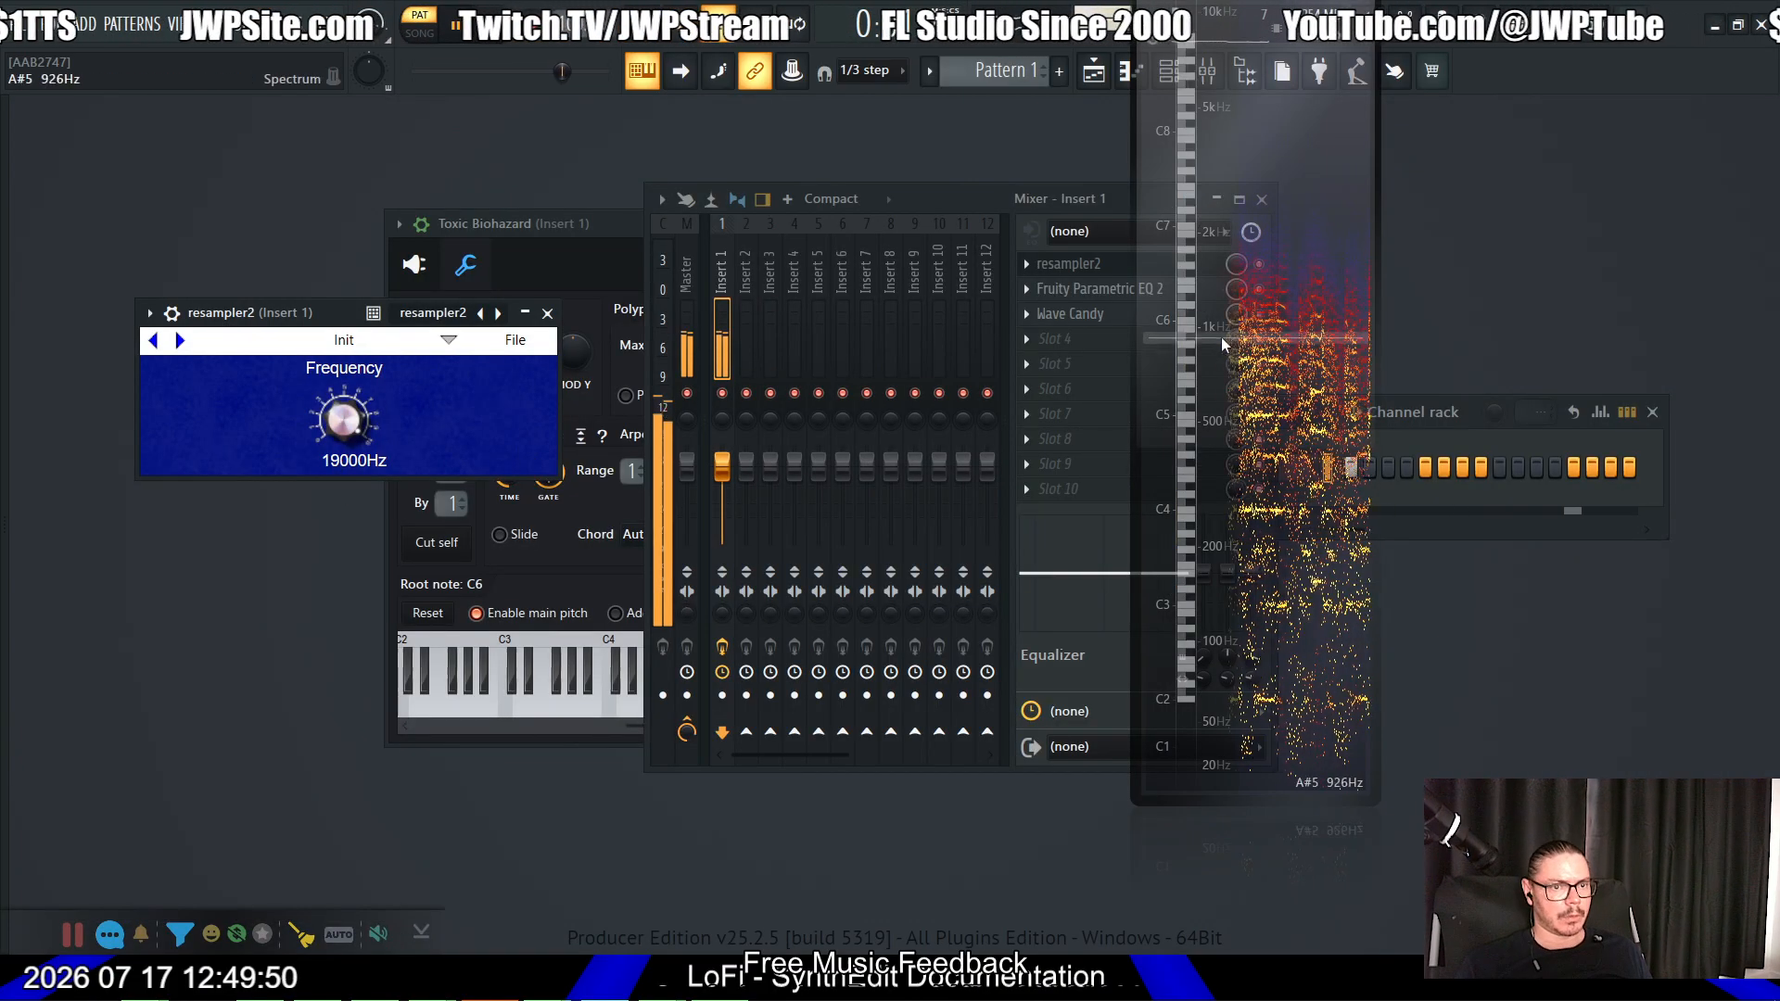
left_click_drag(1256, 297, 1419, 314)
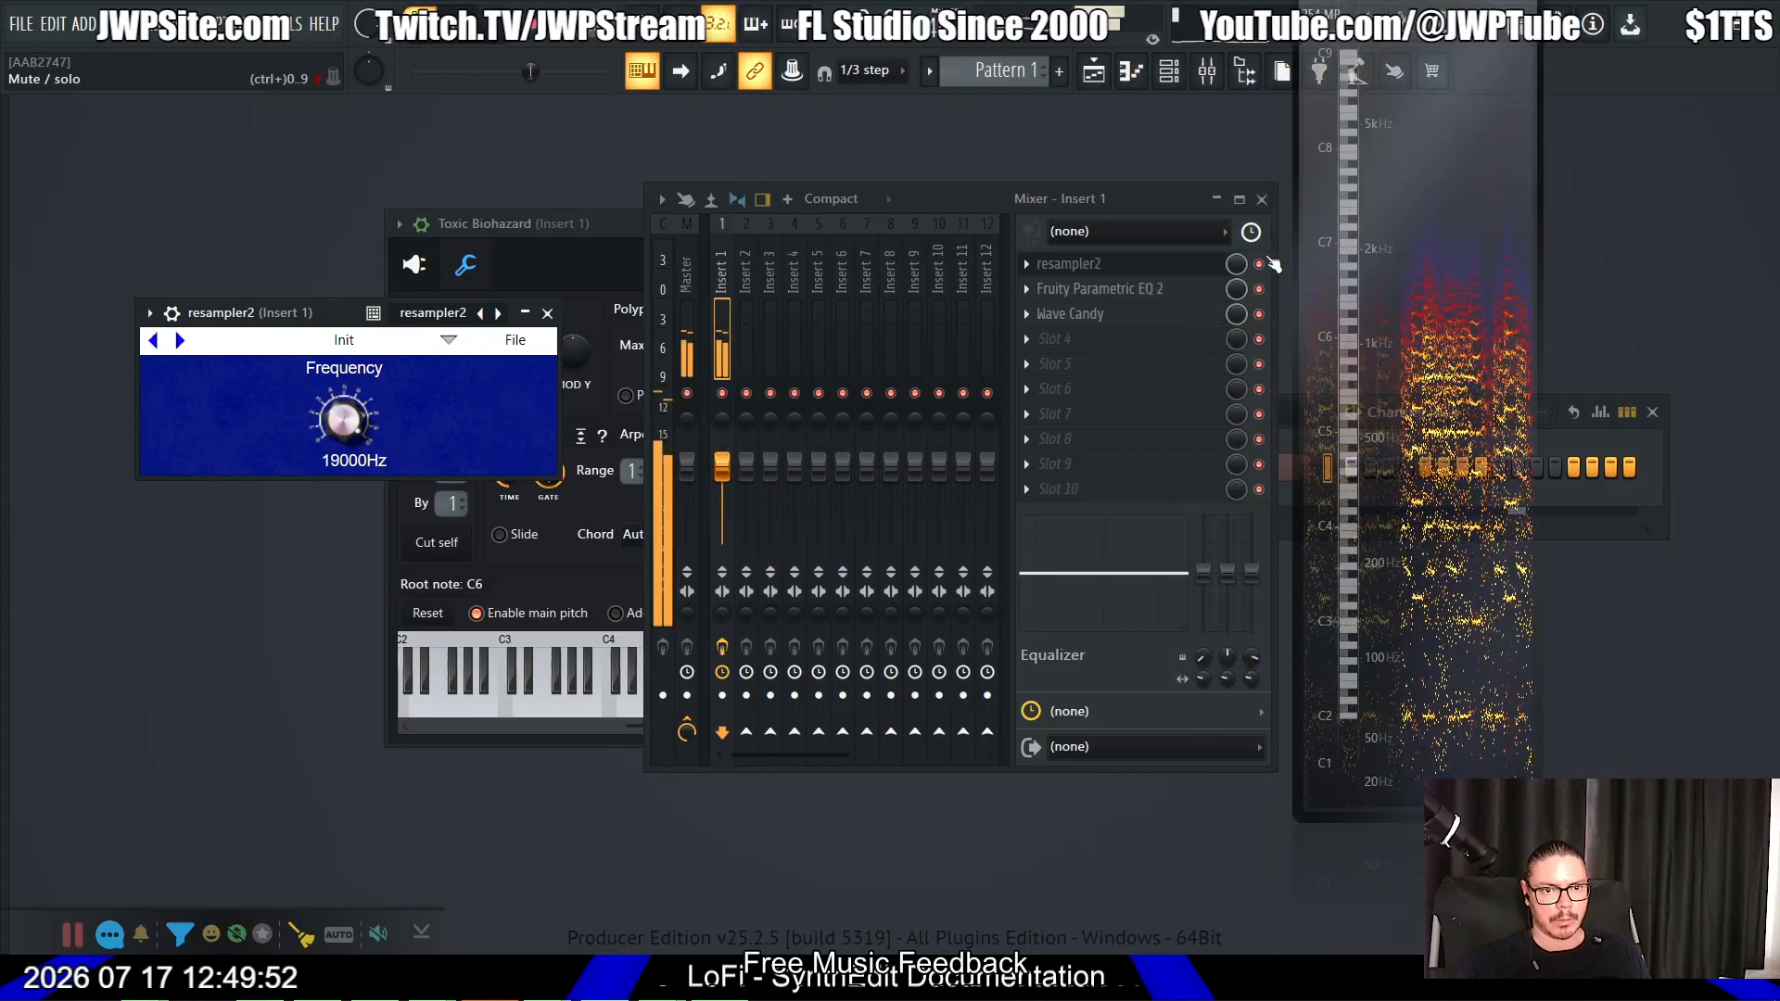
left_click(1259, 289)
Step: Sweep resampler2's Frequency down to 20 Hz and back up to about 3209 Hz during playback, and stop the pattern
left_click_drag(330, 438, 388, 688)
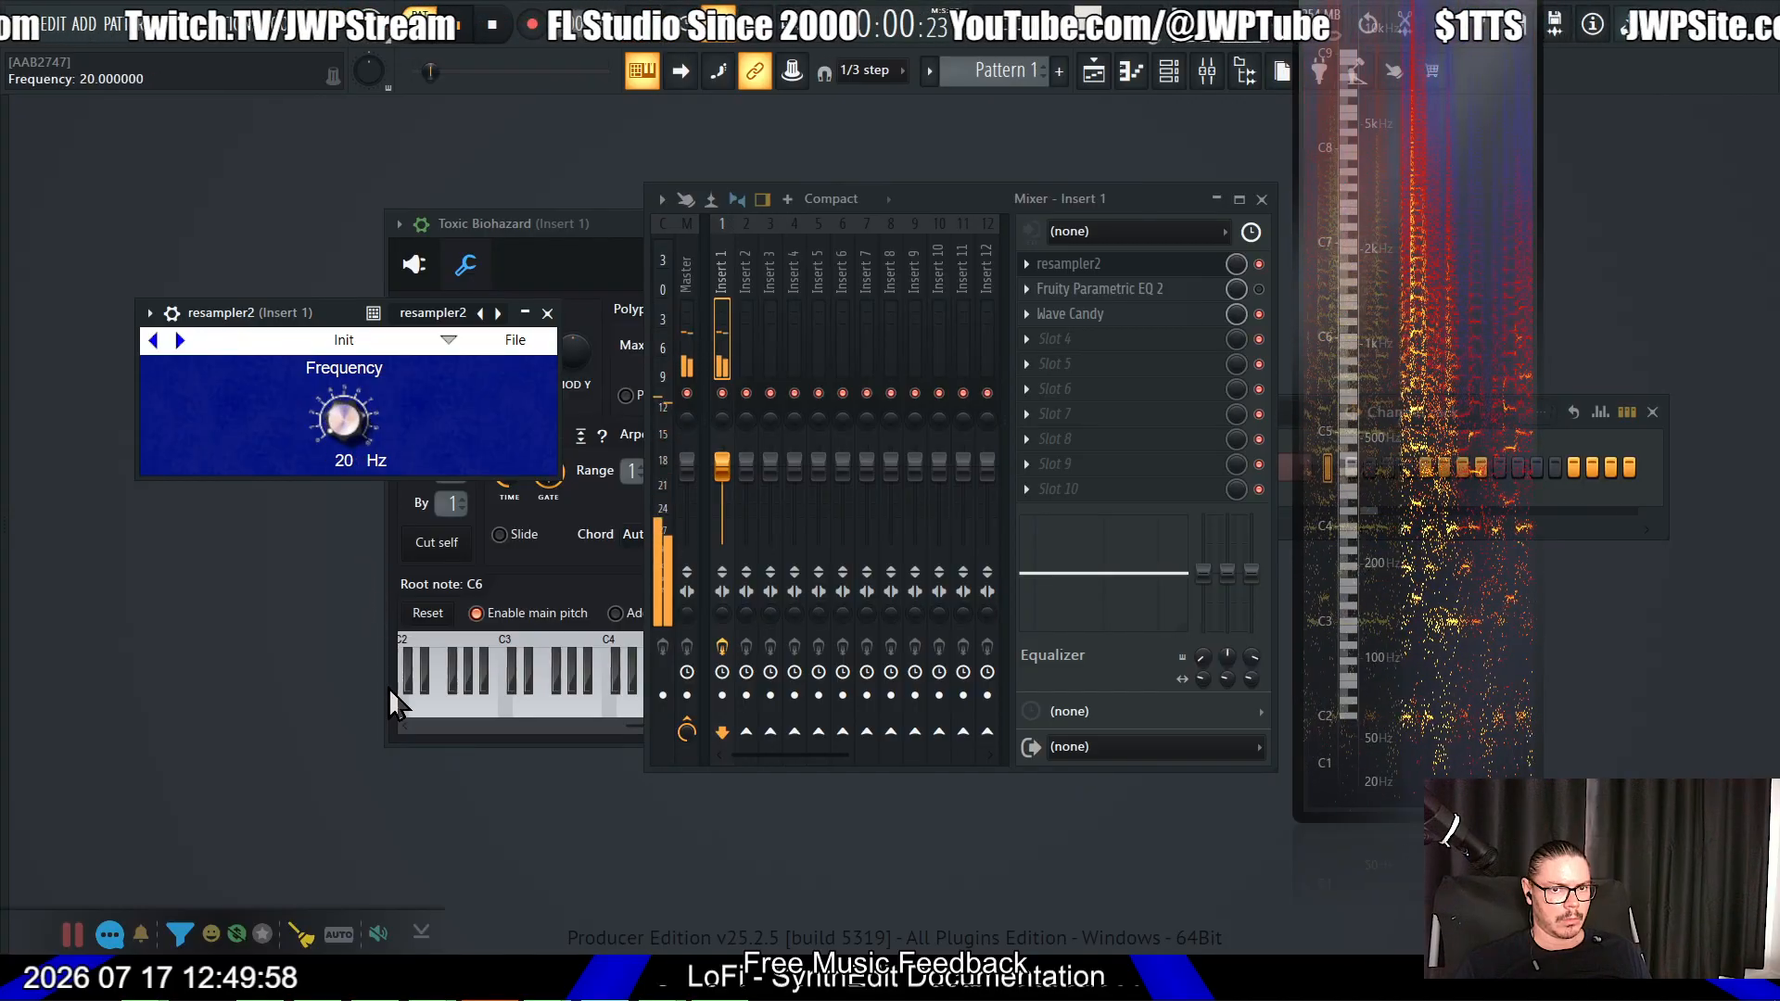
scroll(360, 417, "up", 10)
scroll(360, 417, "down", 2)
mouse_move(359, 422)
left_mouse_down()
mouse_move(381, 193)
mouse_move(349, 380)
mouse_move(380, 422)
mouse_move(370, 434)
mouse_move(369, 402)
left_mouse_up()
scroll(378, 443, "up", 8)
scroll(376, 446, "down", 3)
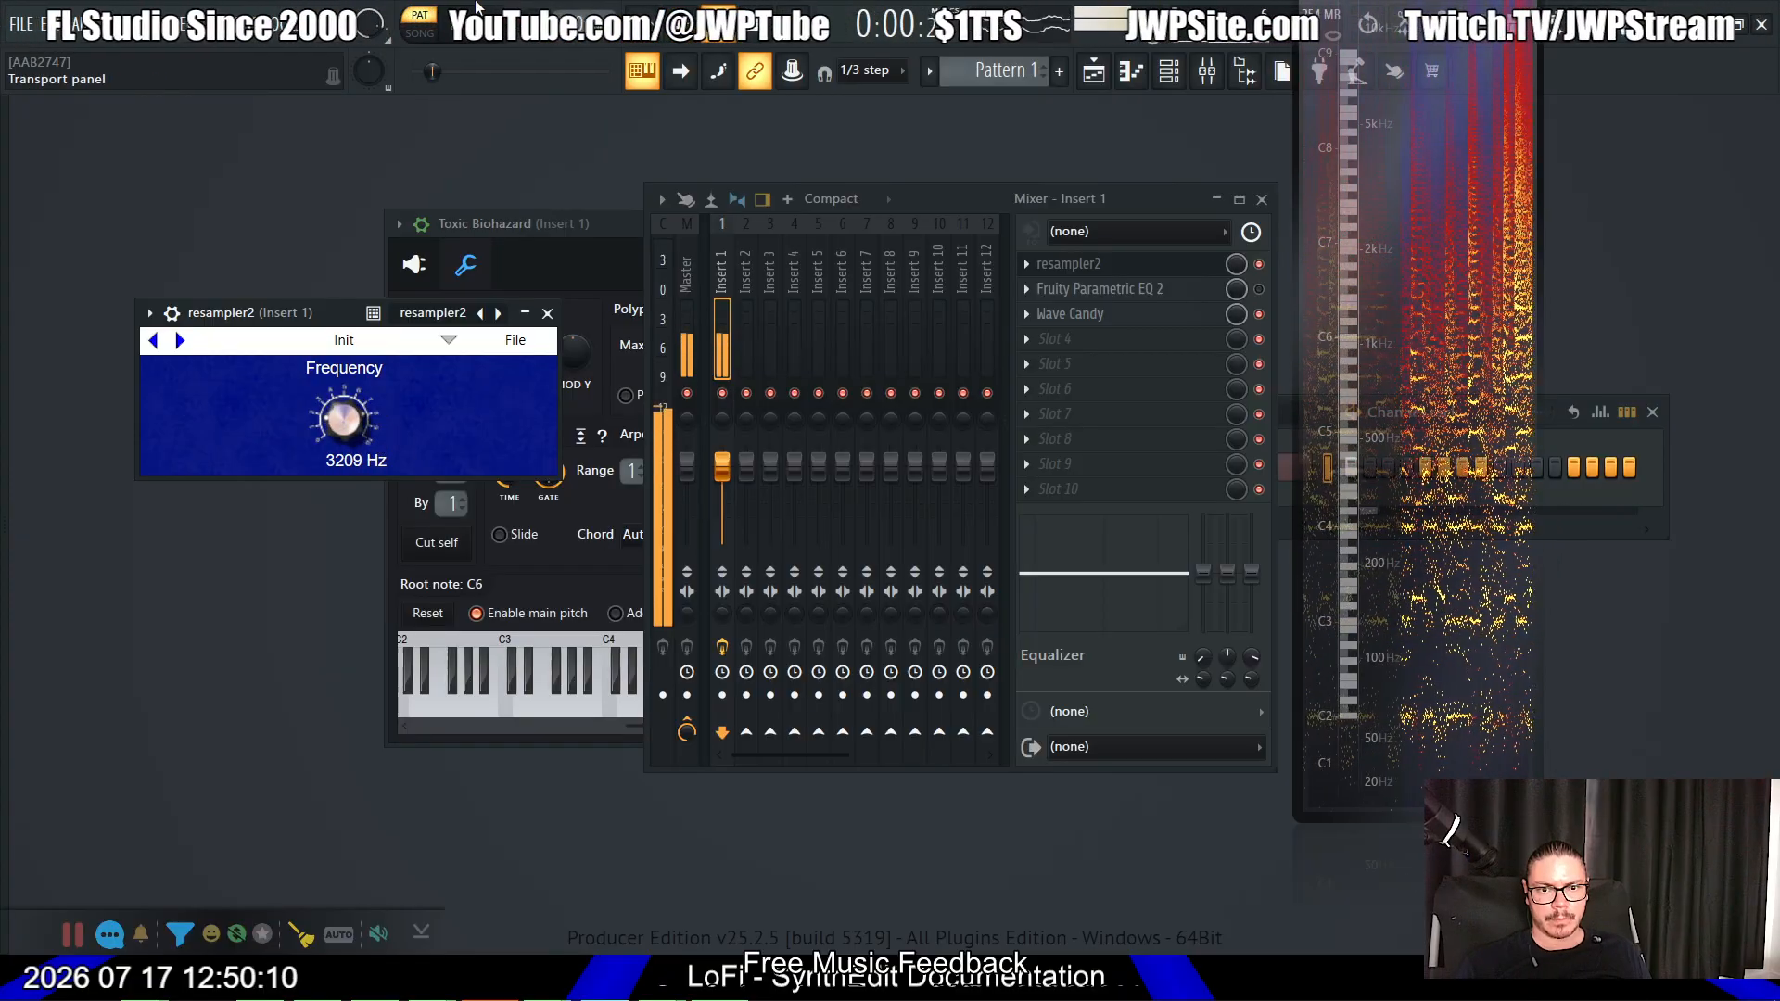
key("space")
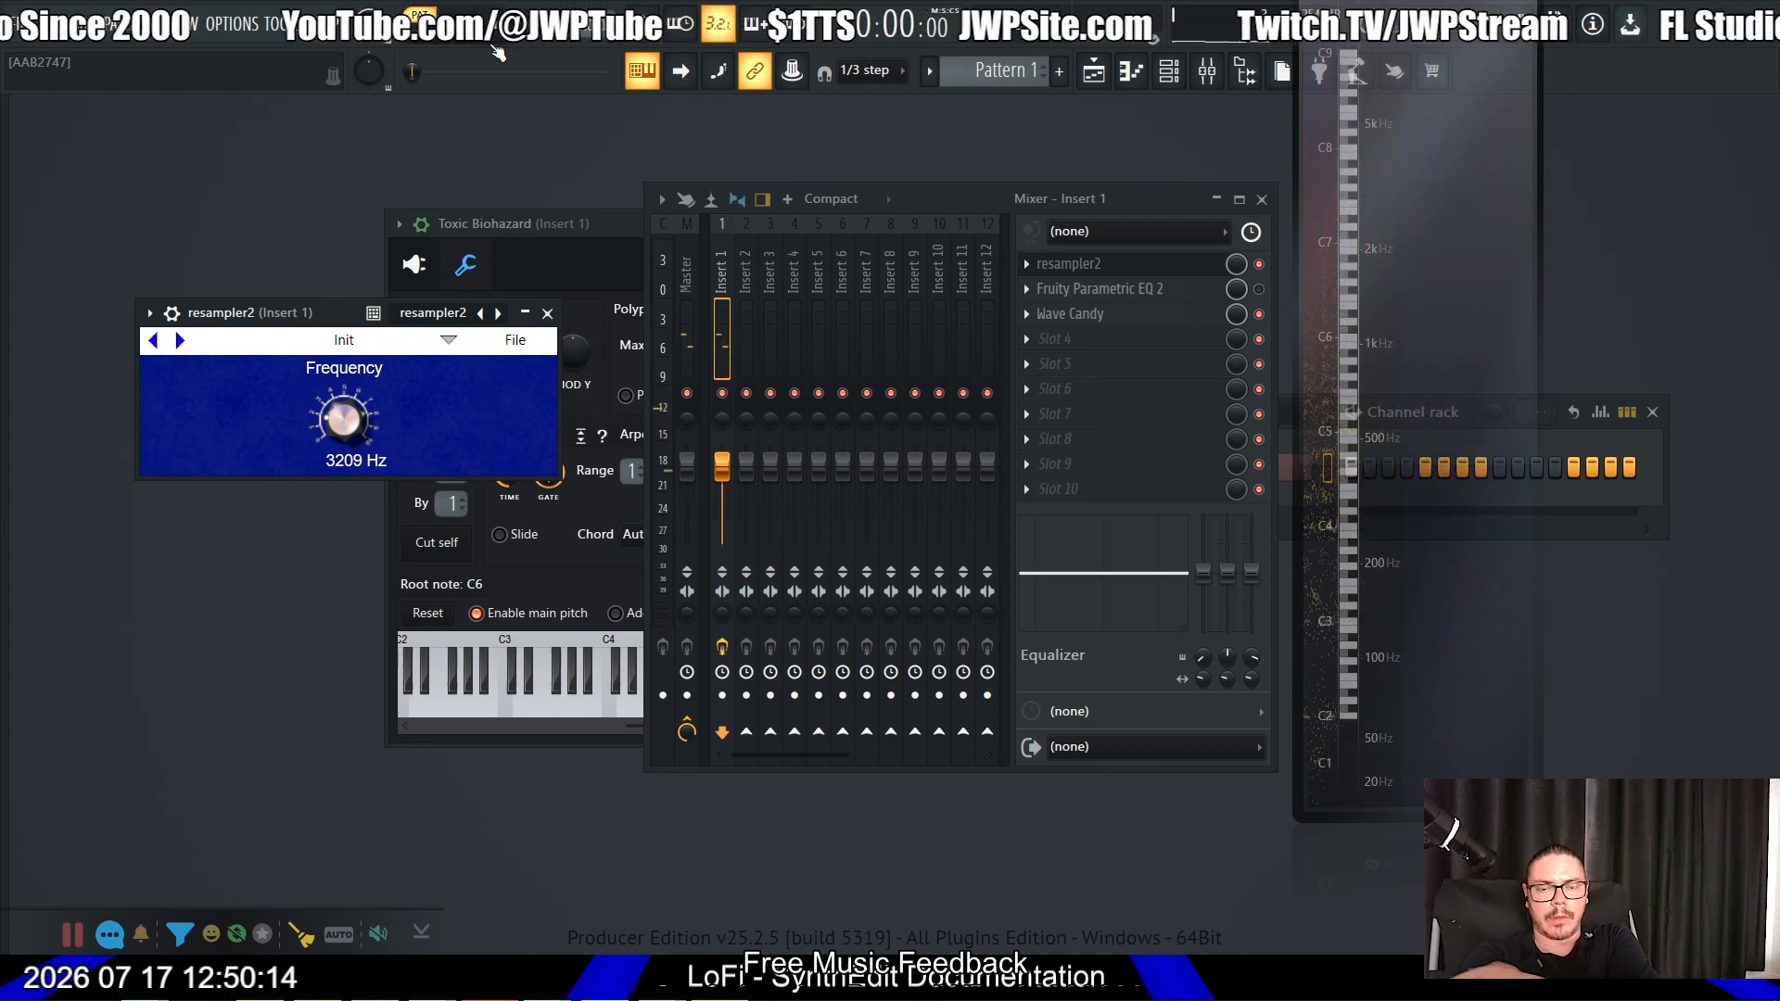
Step: In the newer SynthEdit, inspect the upper 1 Pole LP and the Unit Converter inside the Frequency Knob, and close both containers
key("alt+Tab")
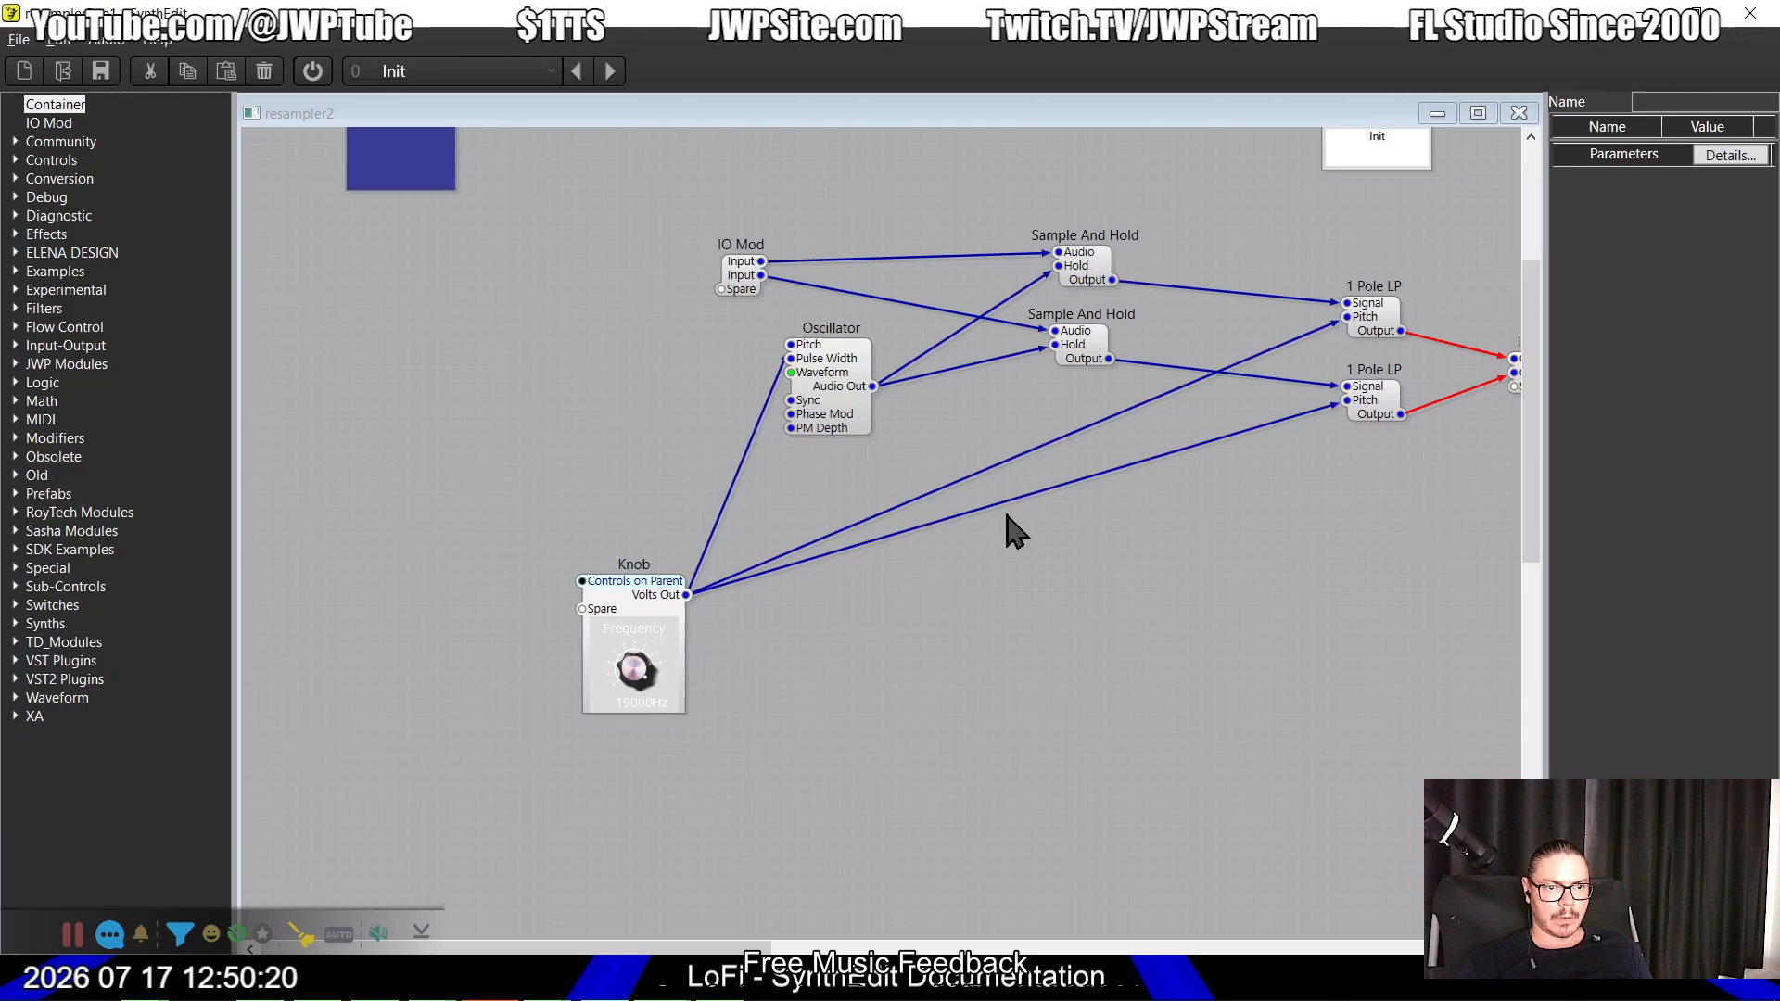
key("alt+Tab")
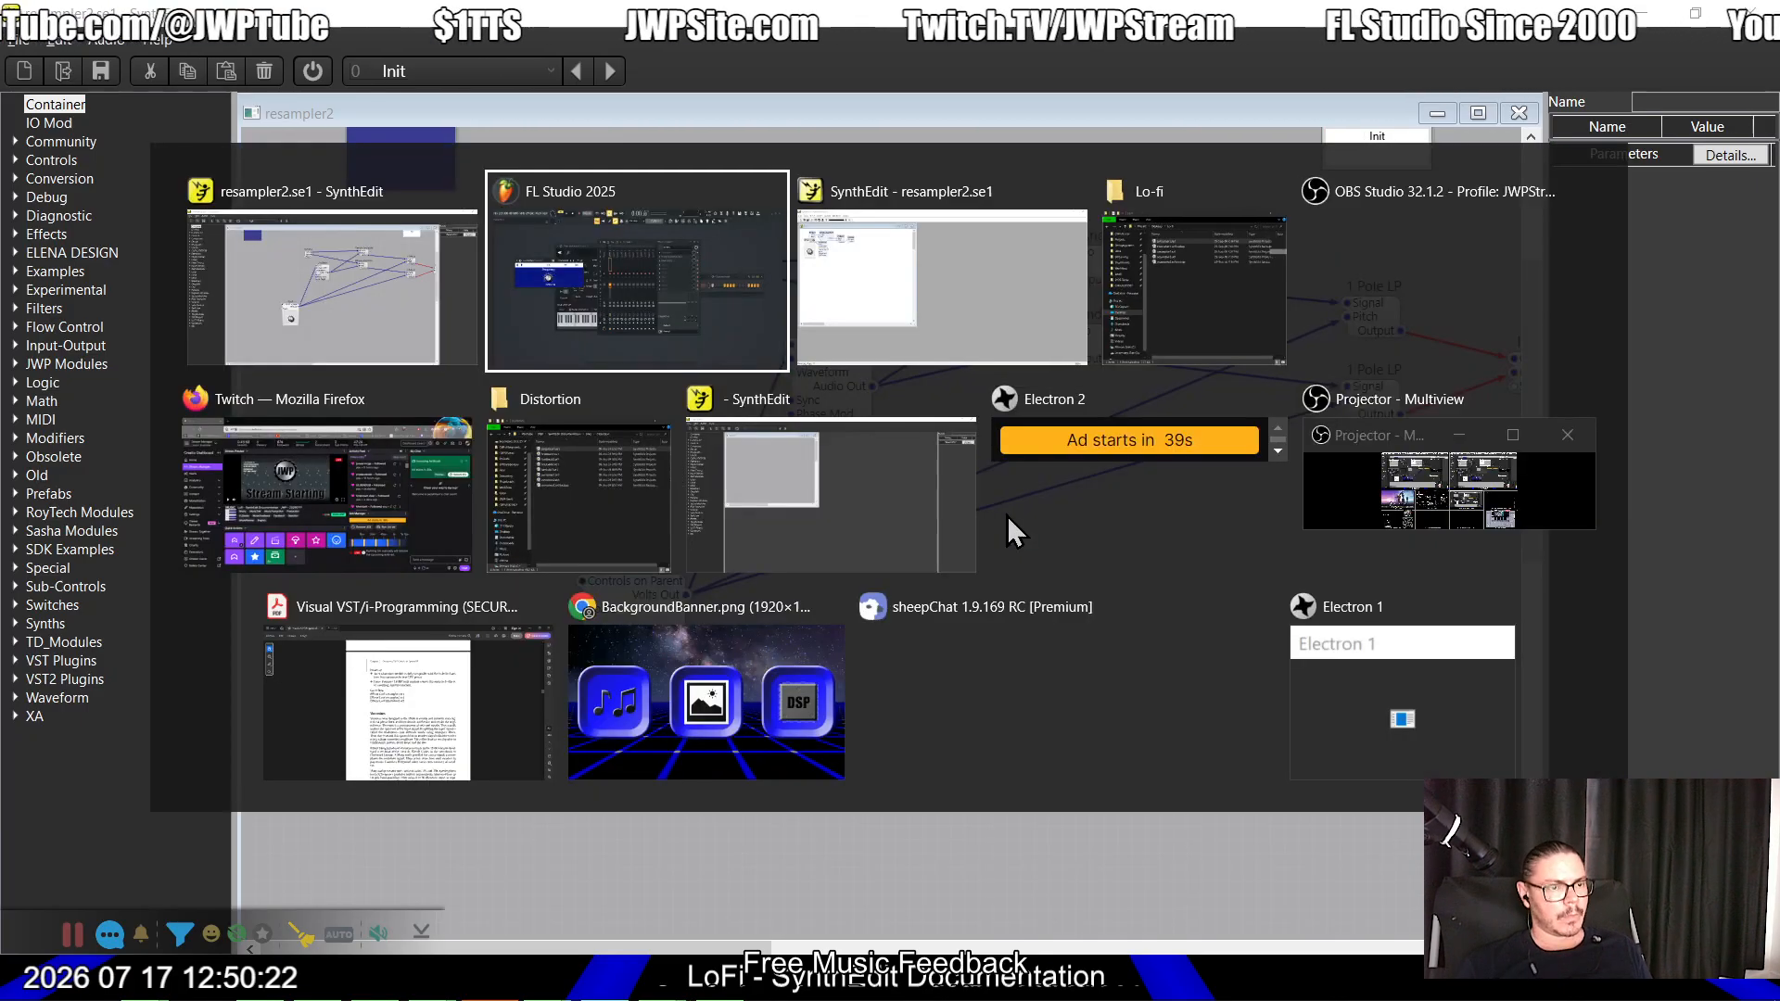
key("alt+Tab")
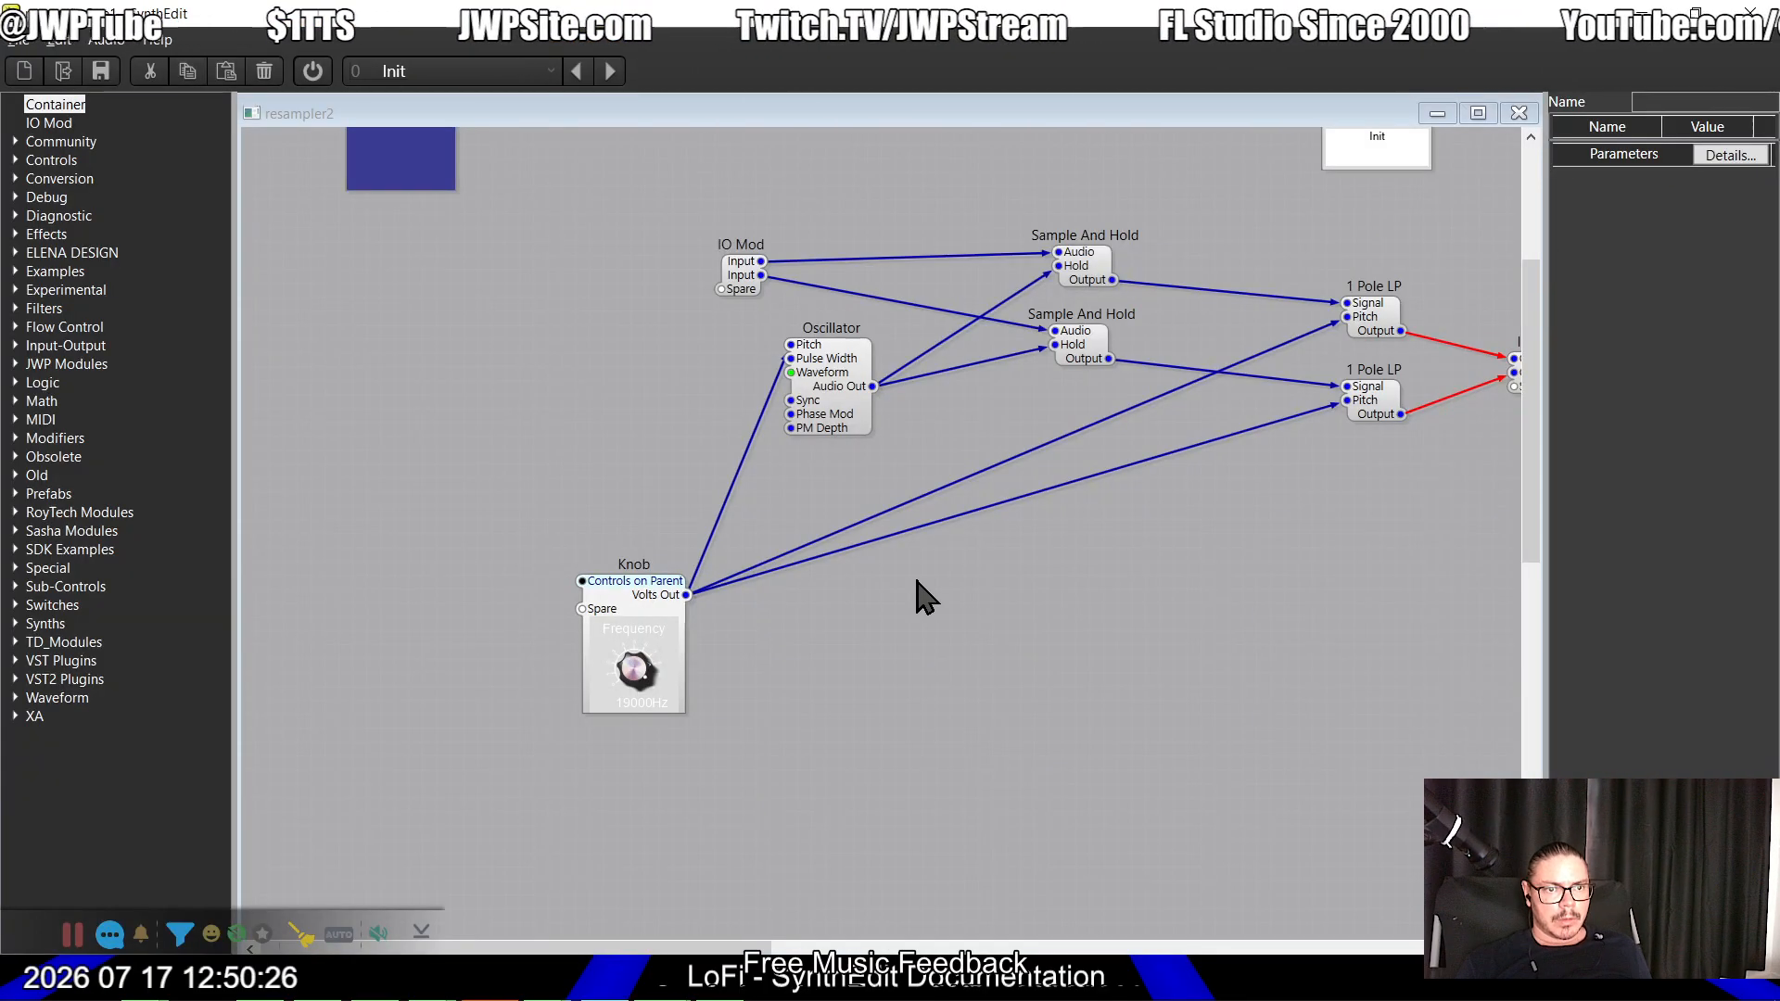
left_click(1381, 315)
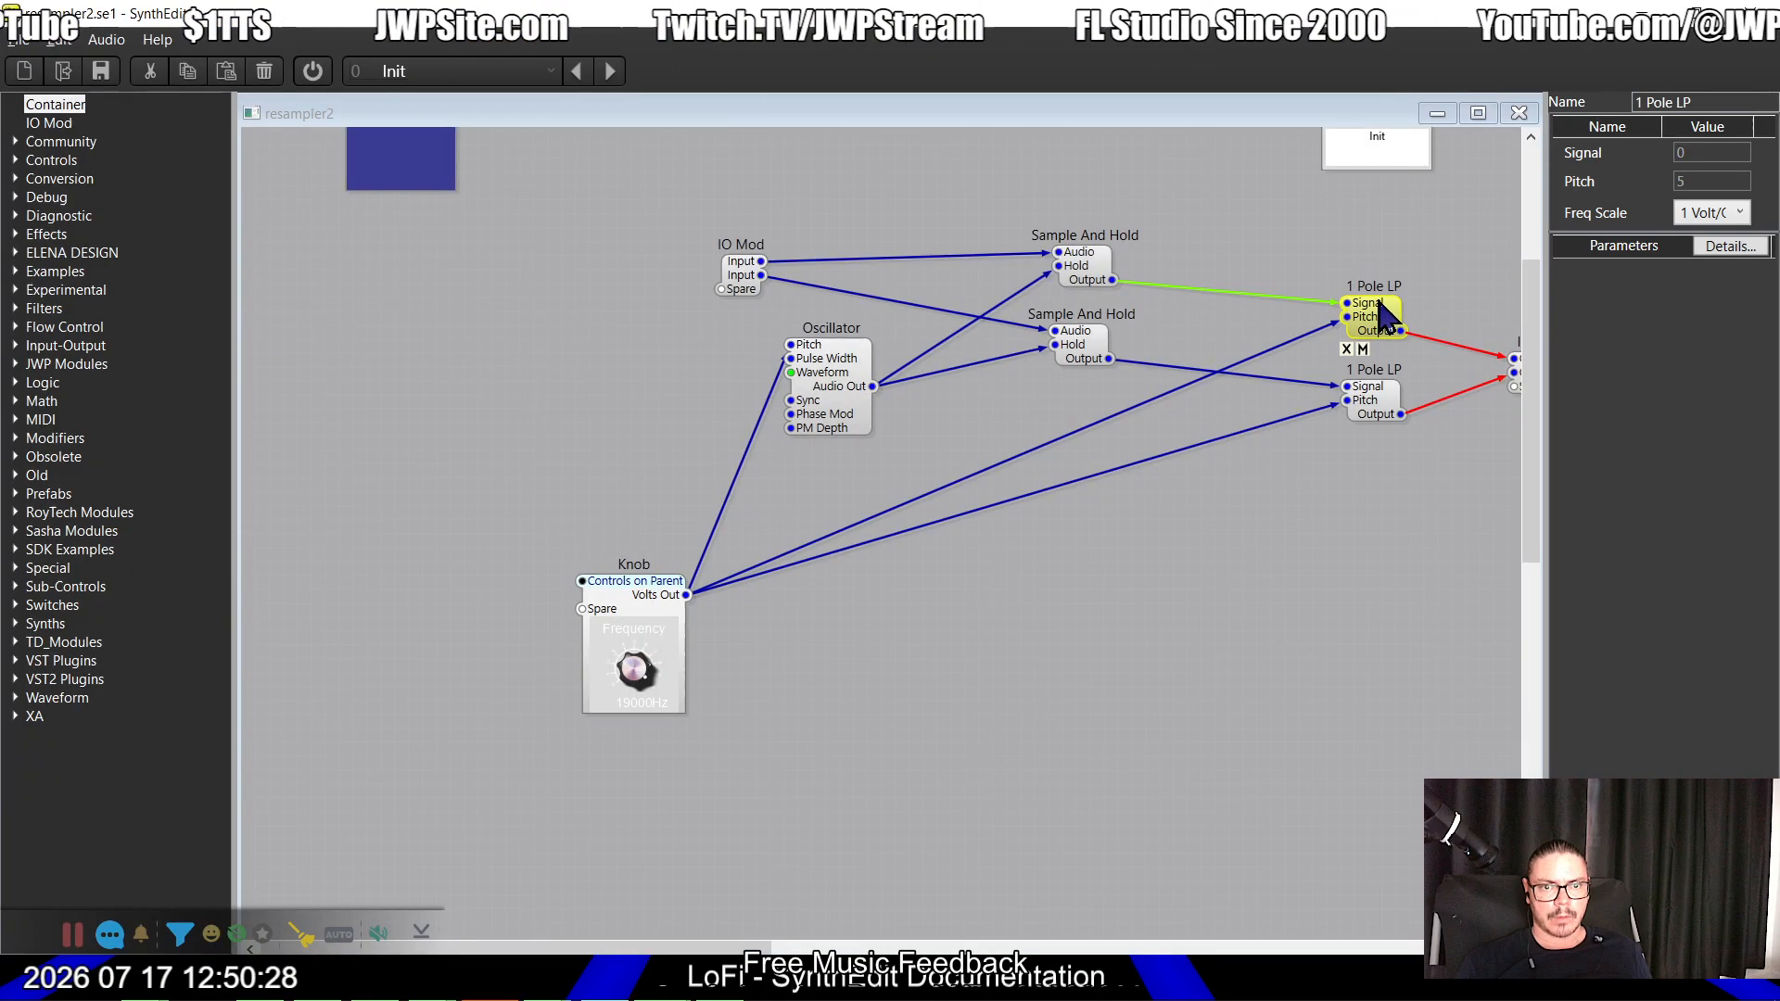
left_click(634, 597)
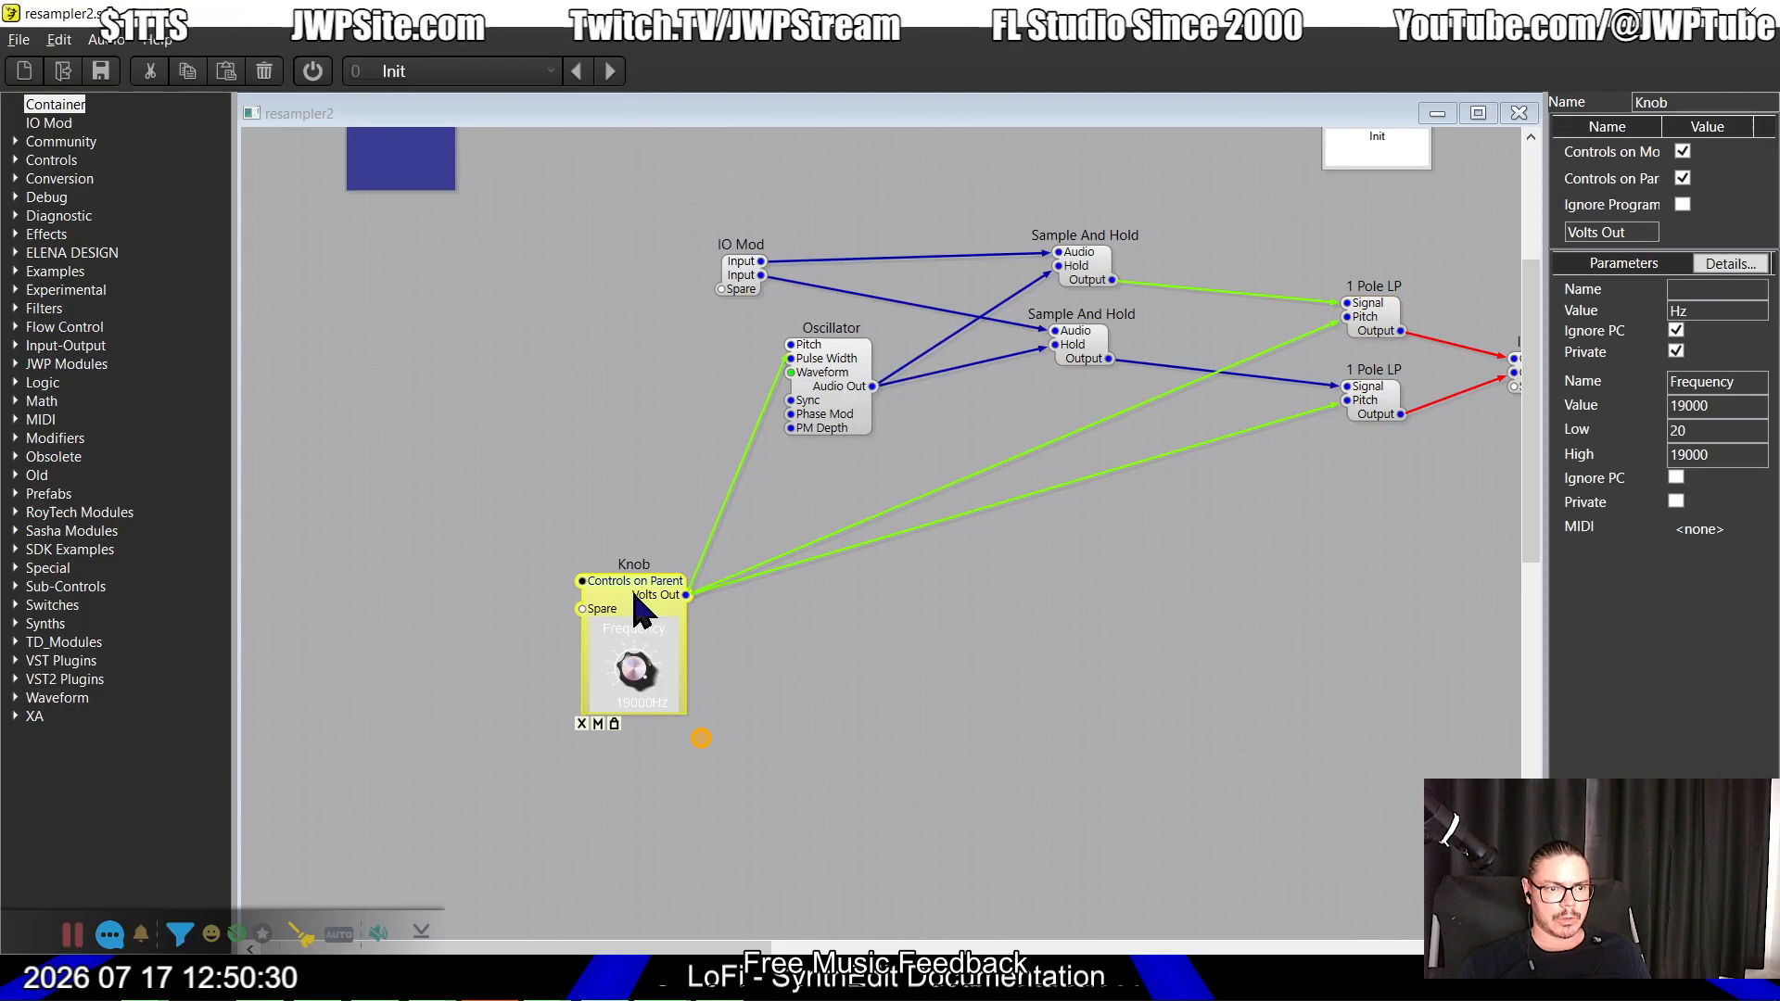
double_click(634, 595)
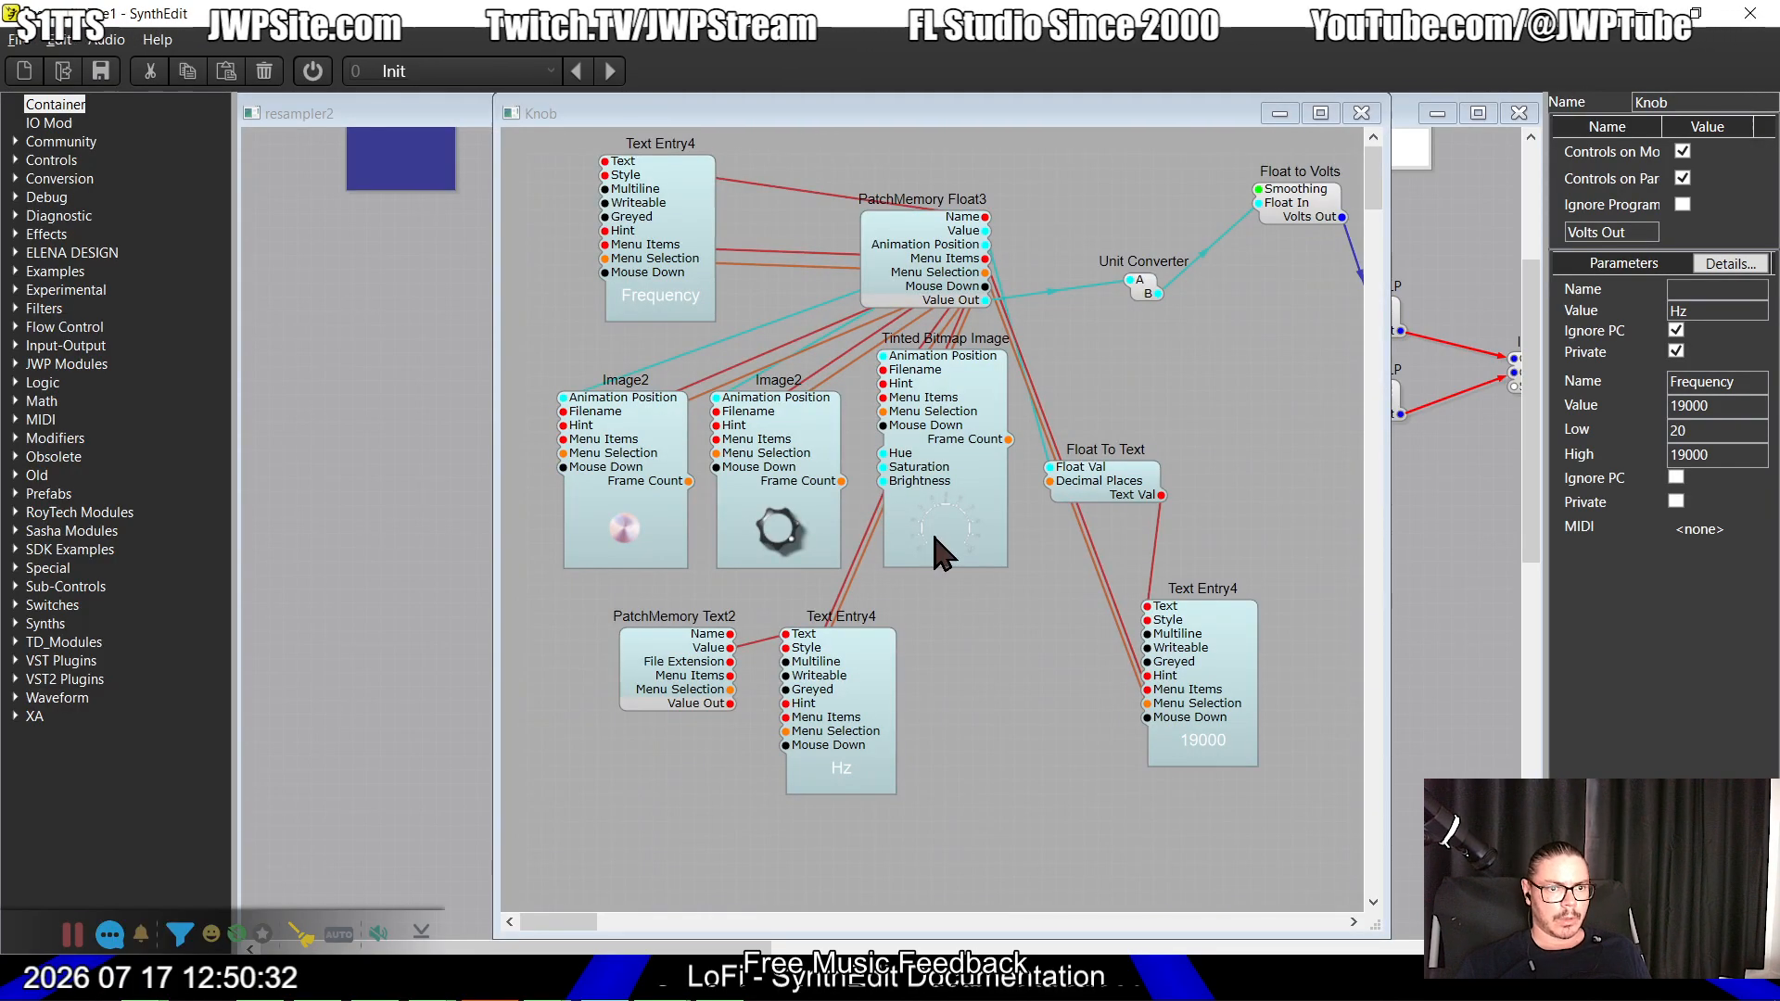
left_click(1133, 491)
left_click(1148, 294)
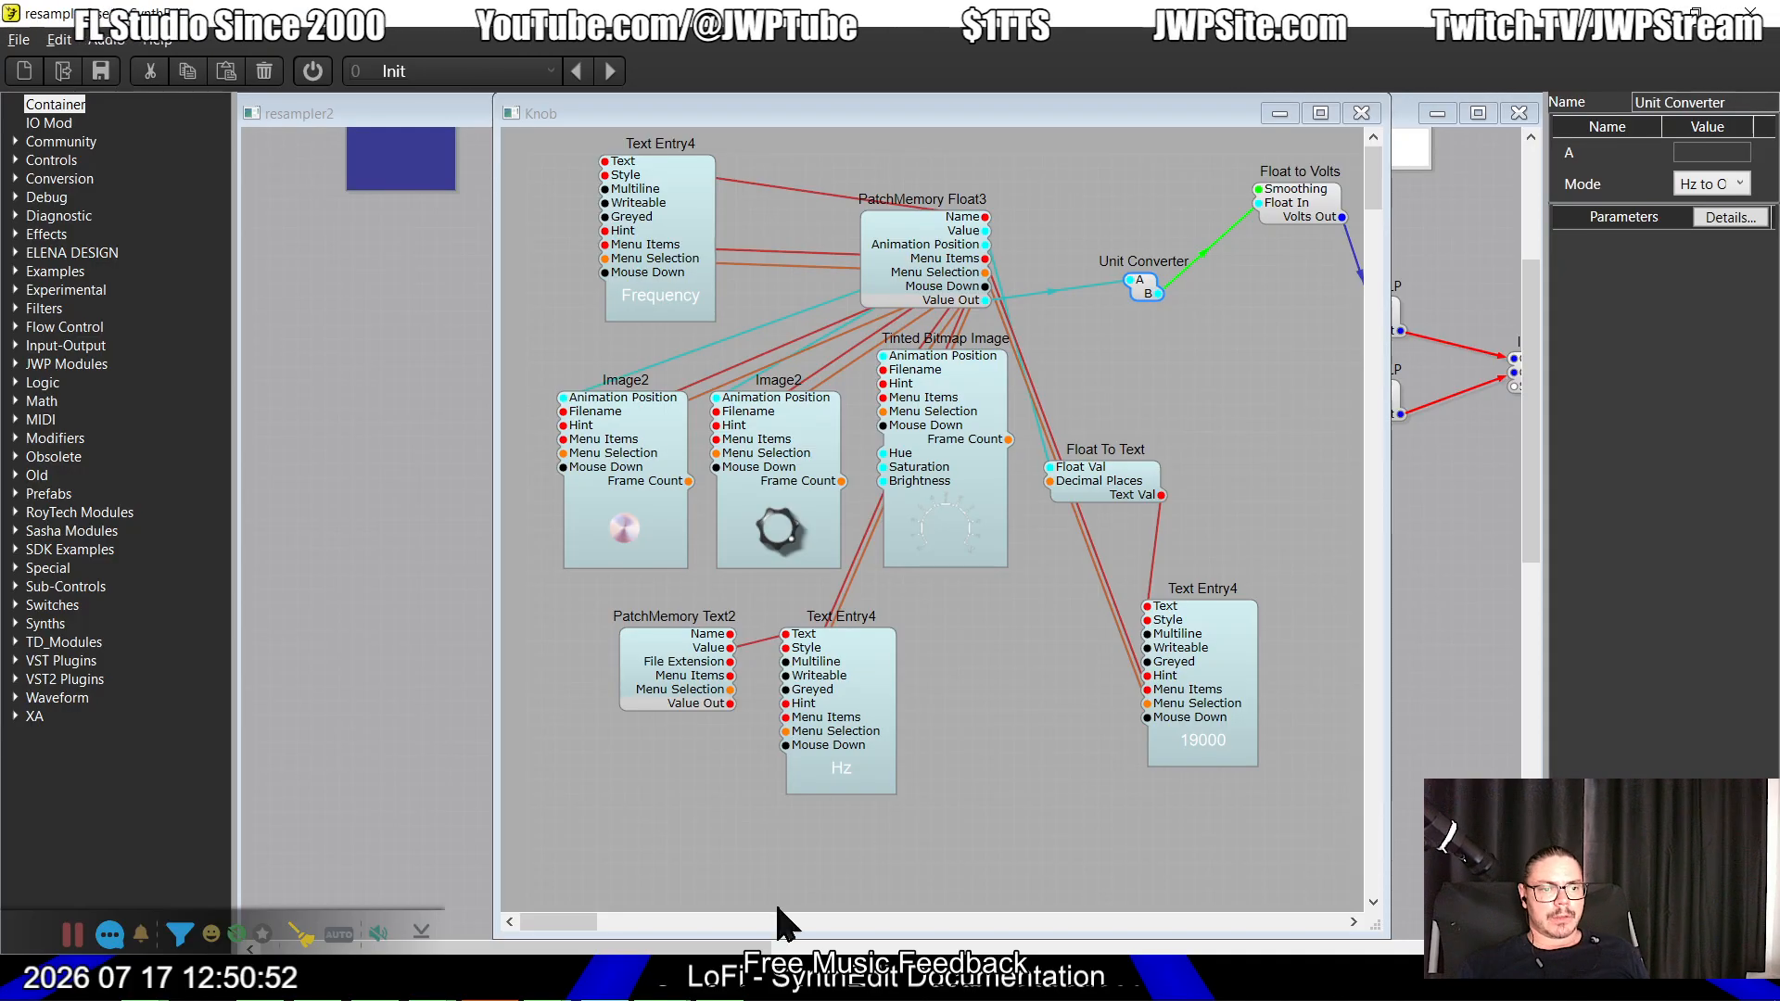
left_click(1376, 119)
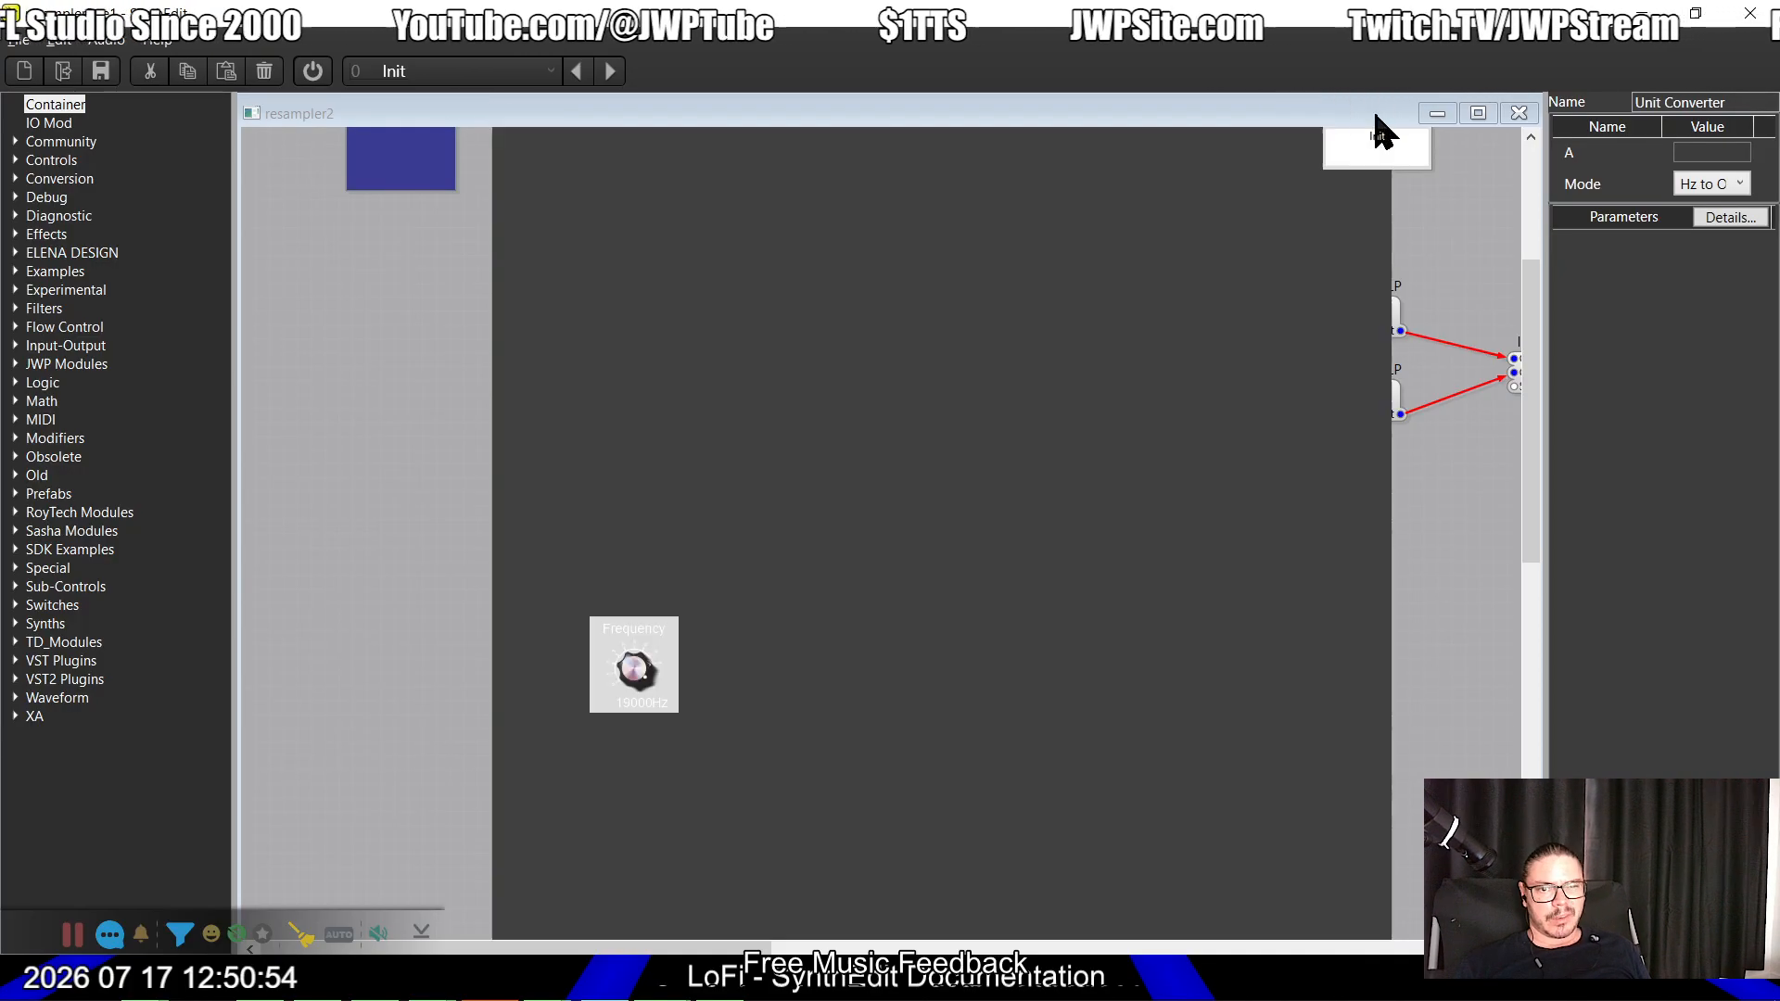
left_click(1519, 112)
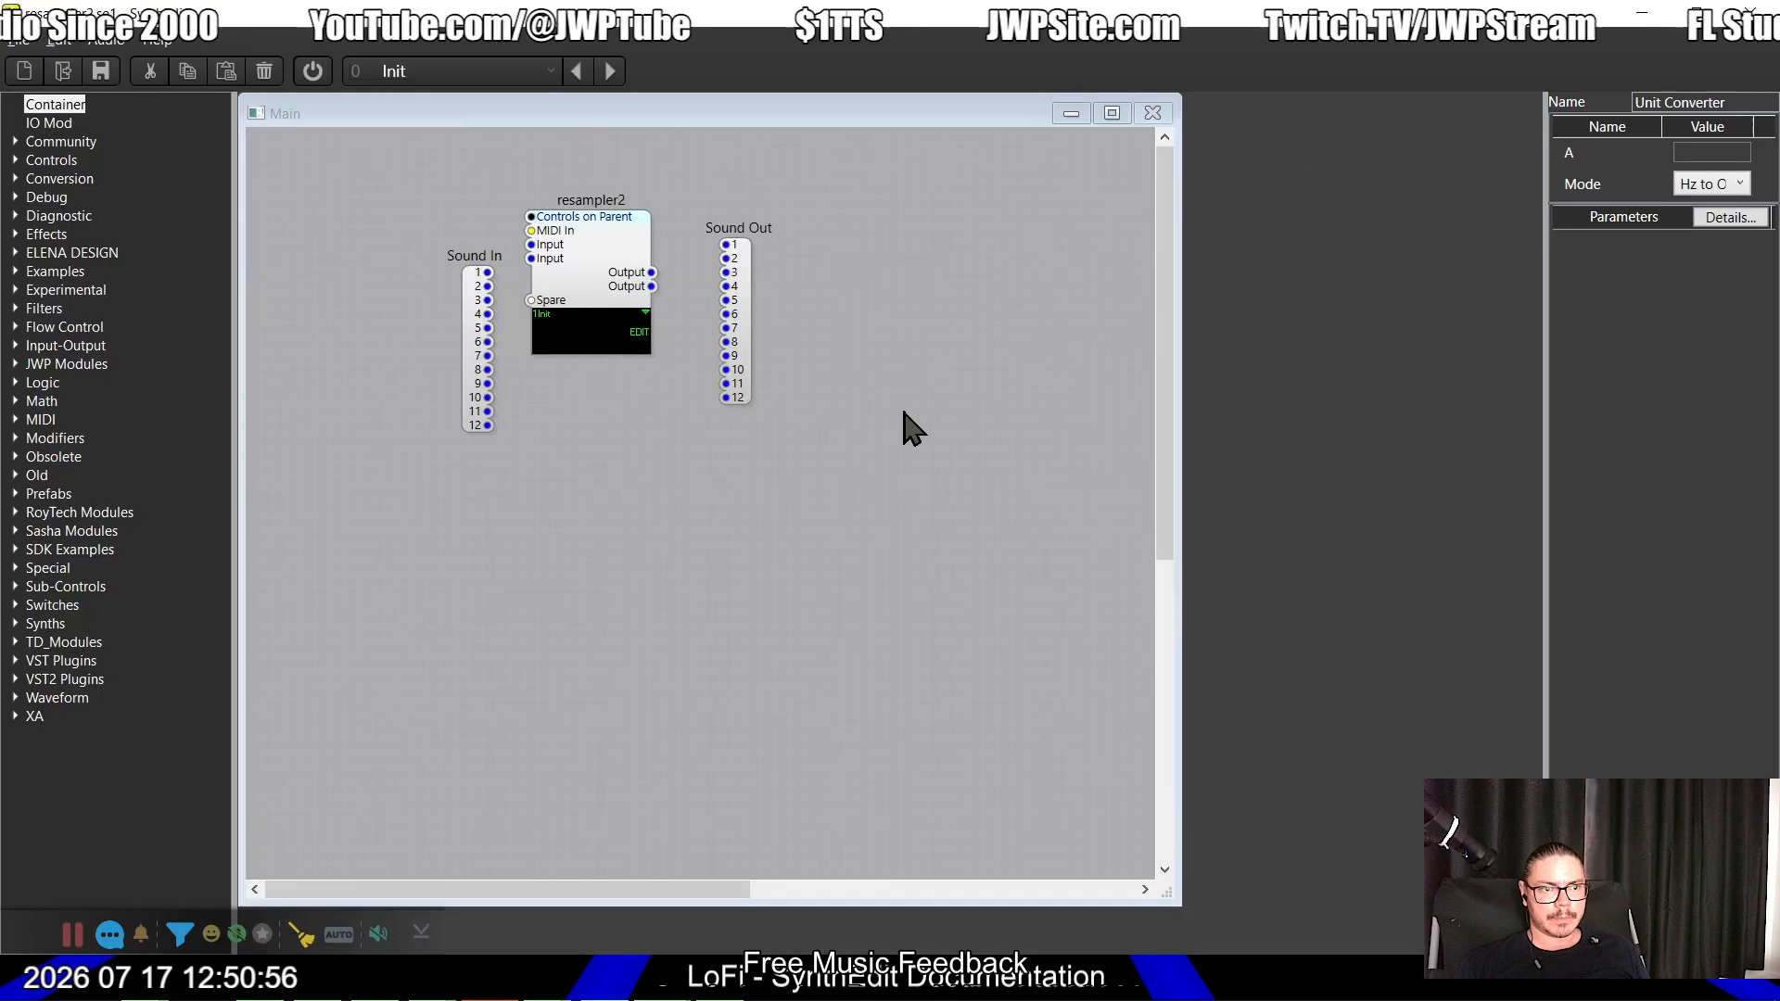
Step: Switch to the older SynthEdit and open the recent project bitcrusher1.se1
key("alt+Tab")
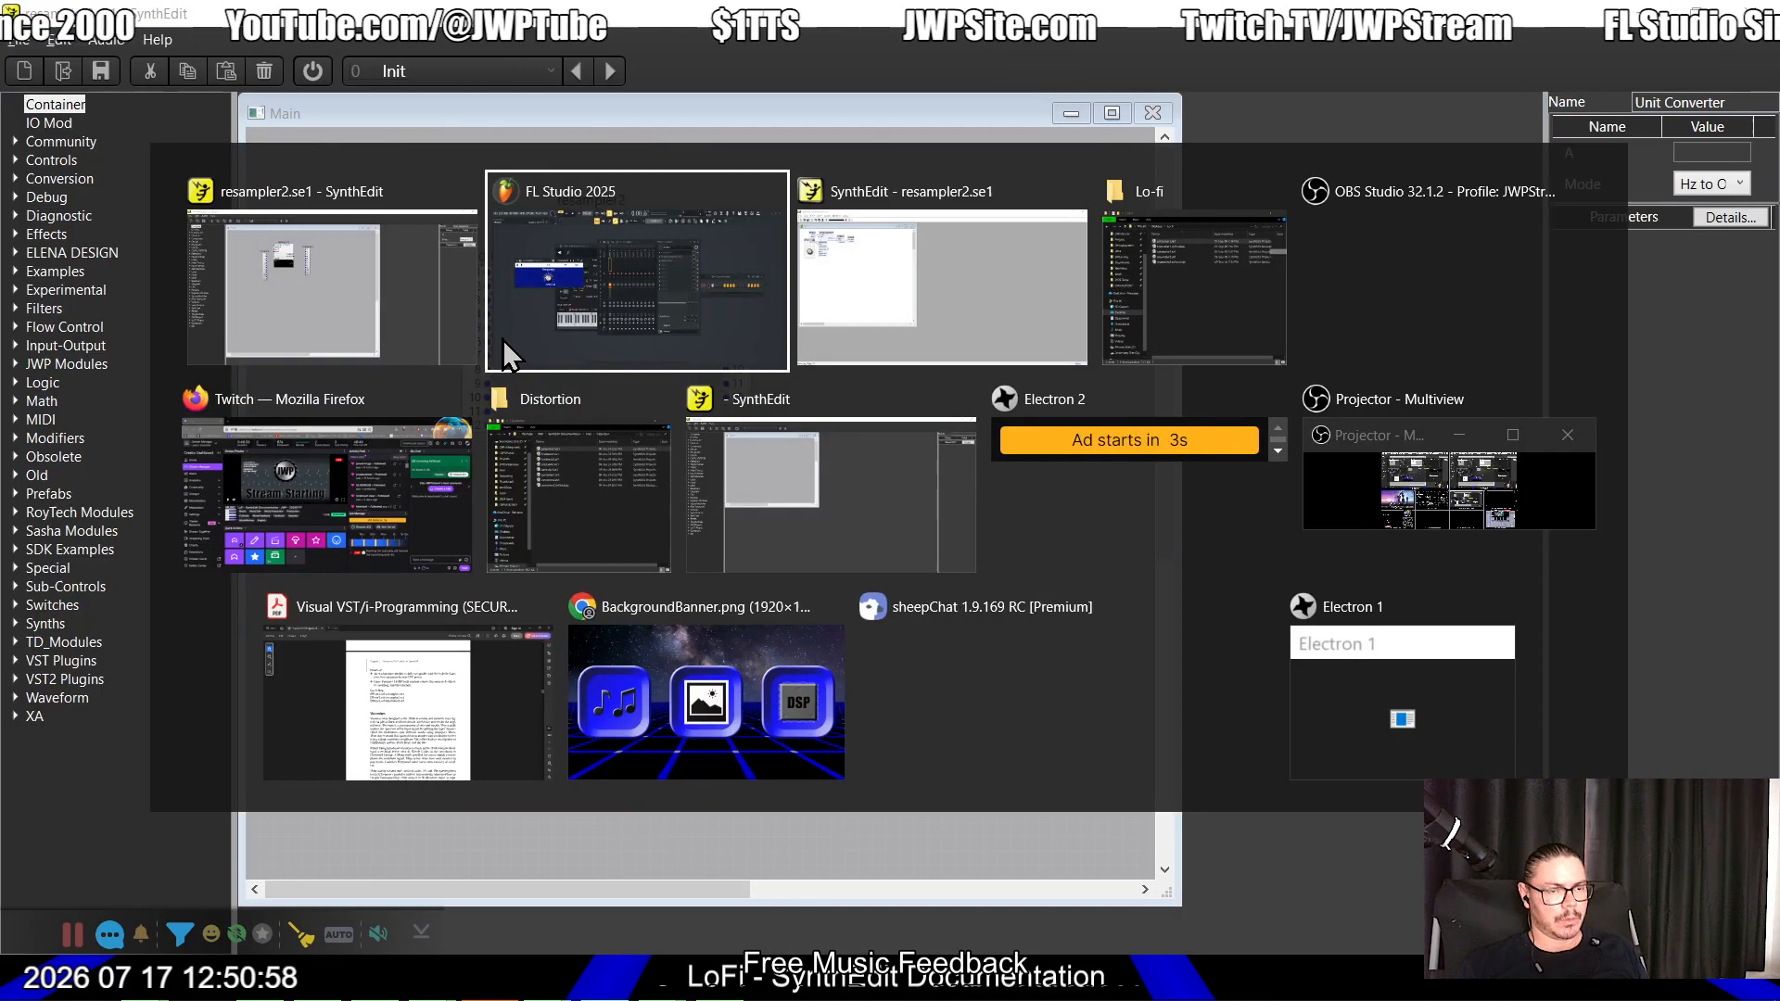
key("alt+Tab")
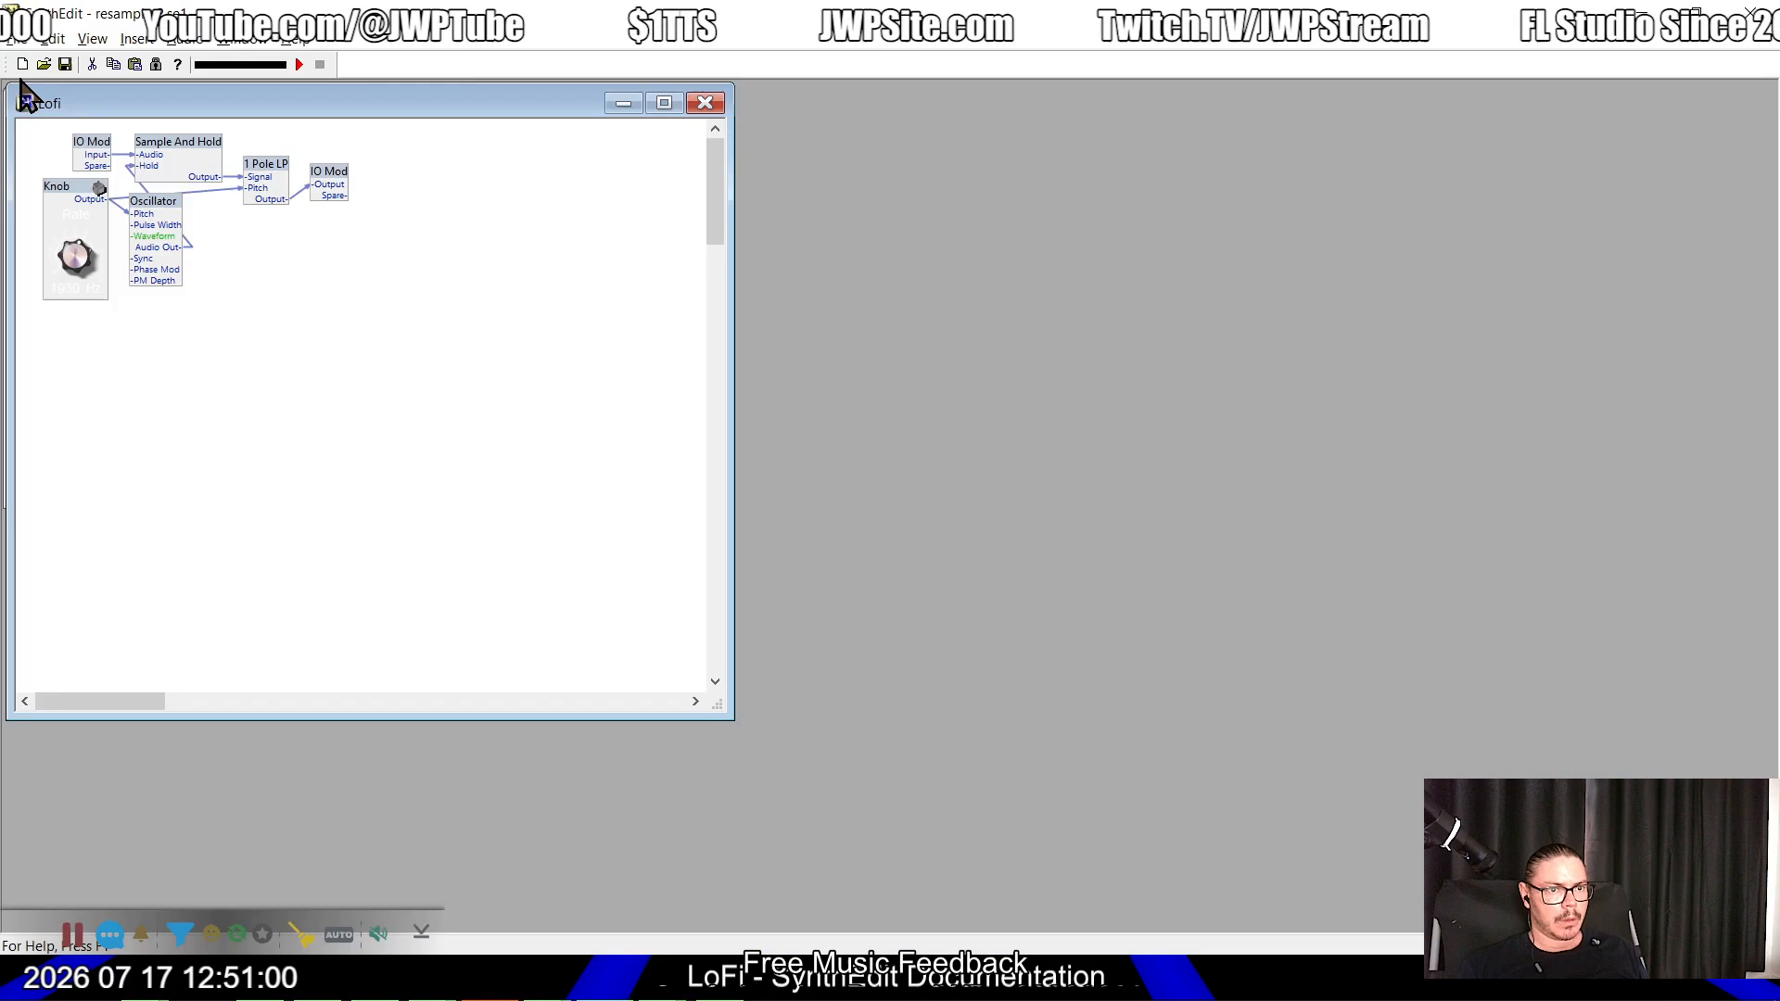
left_click(17, 38)
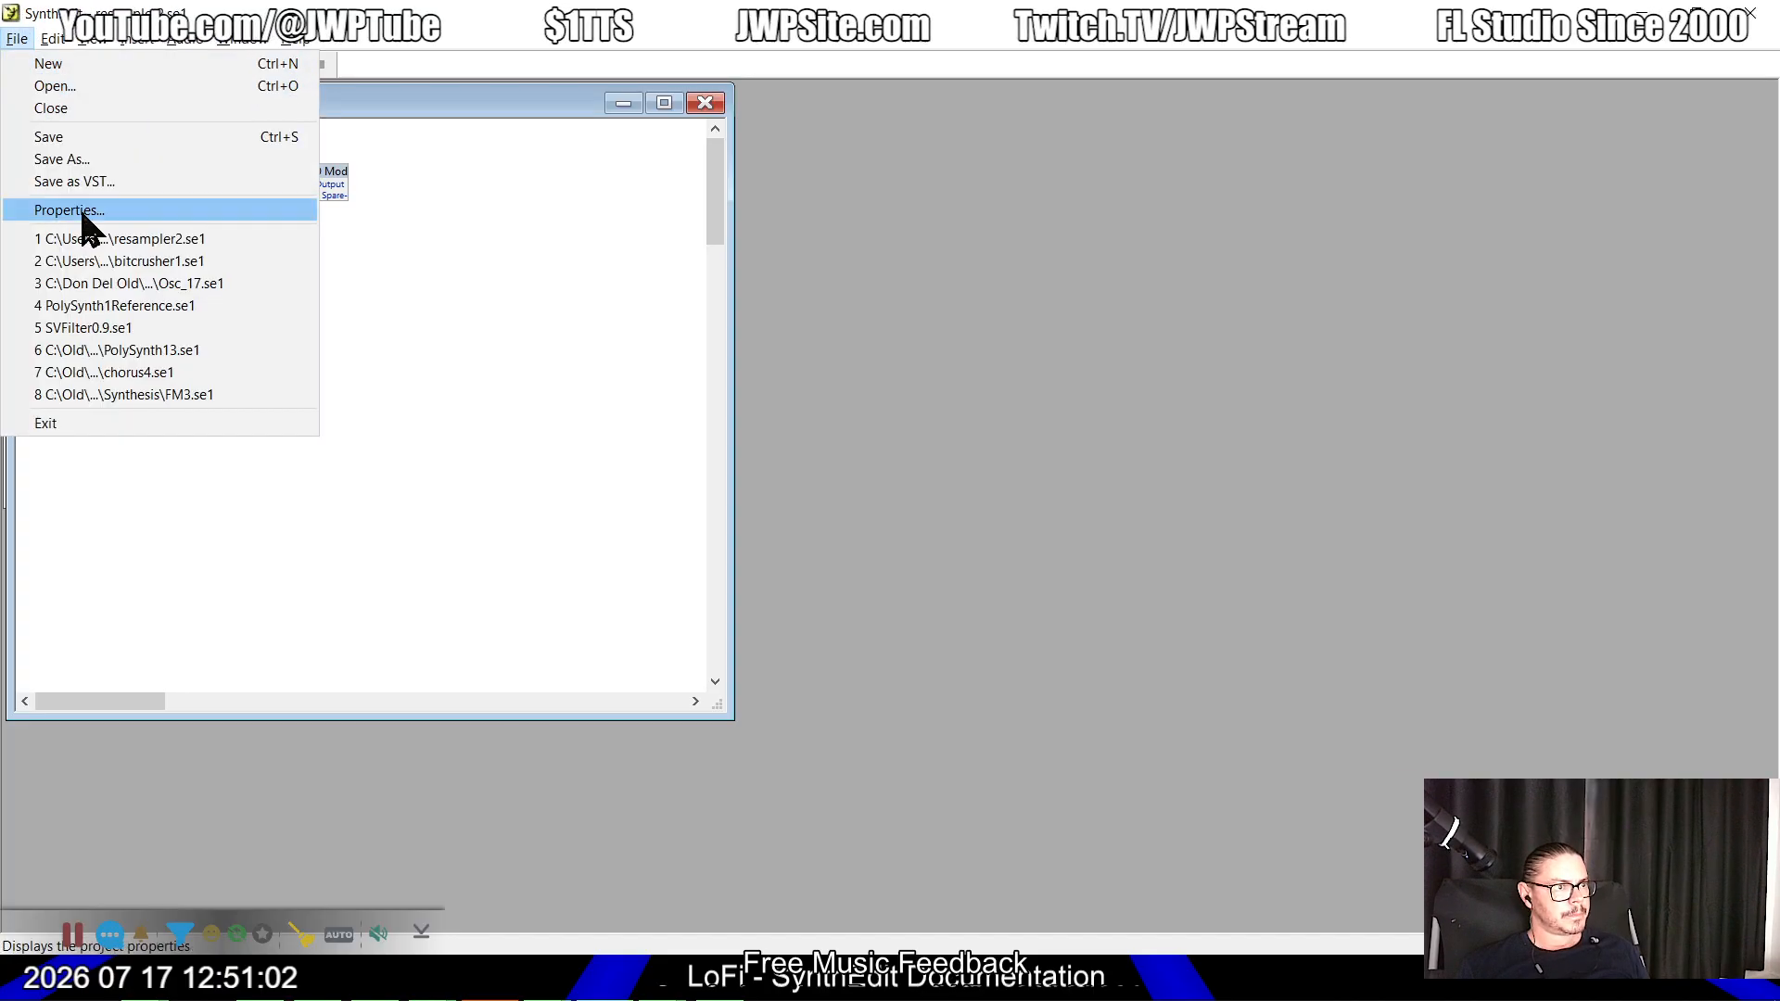
left_click(102, 240)
Step: In the newer SynthEdit, rename the resampler2 container as bitcrusher1
key("alt+Tab")
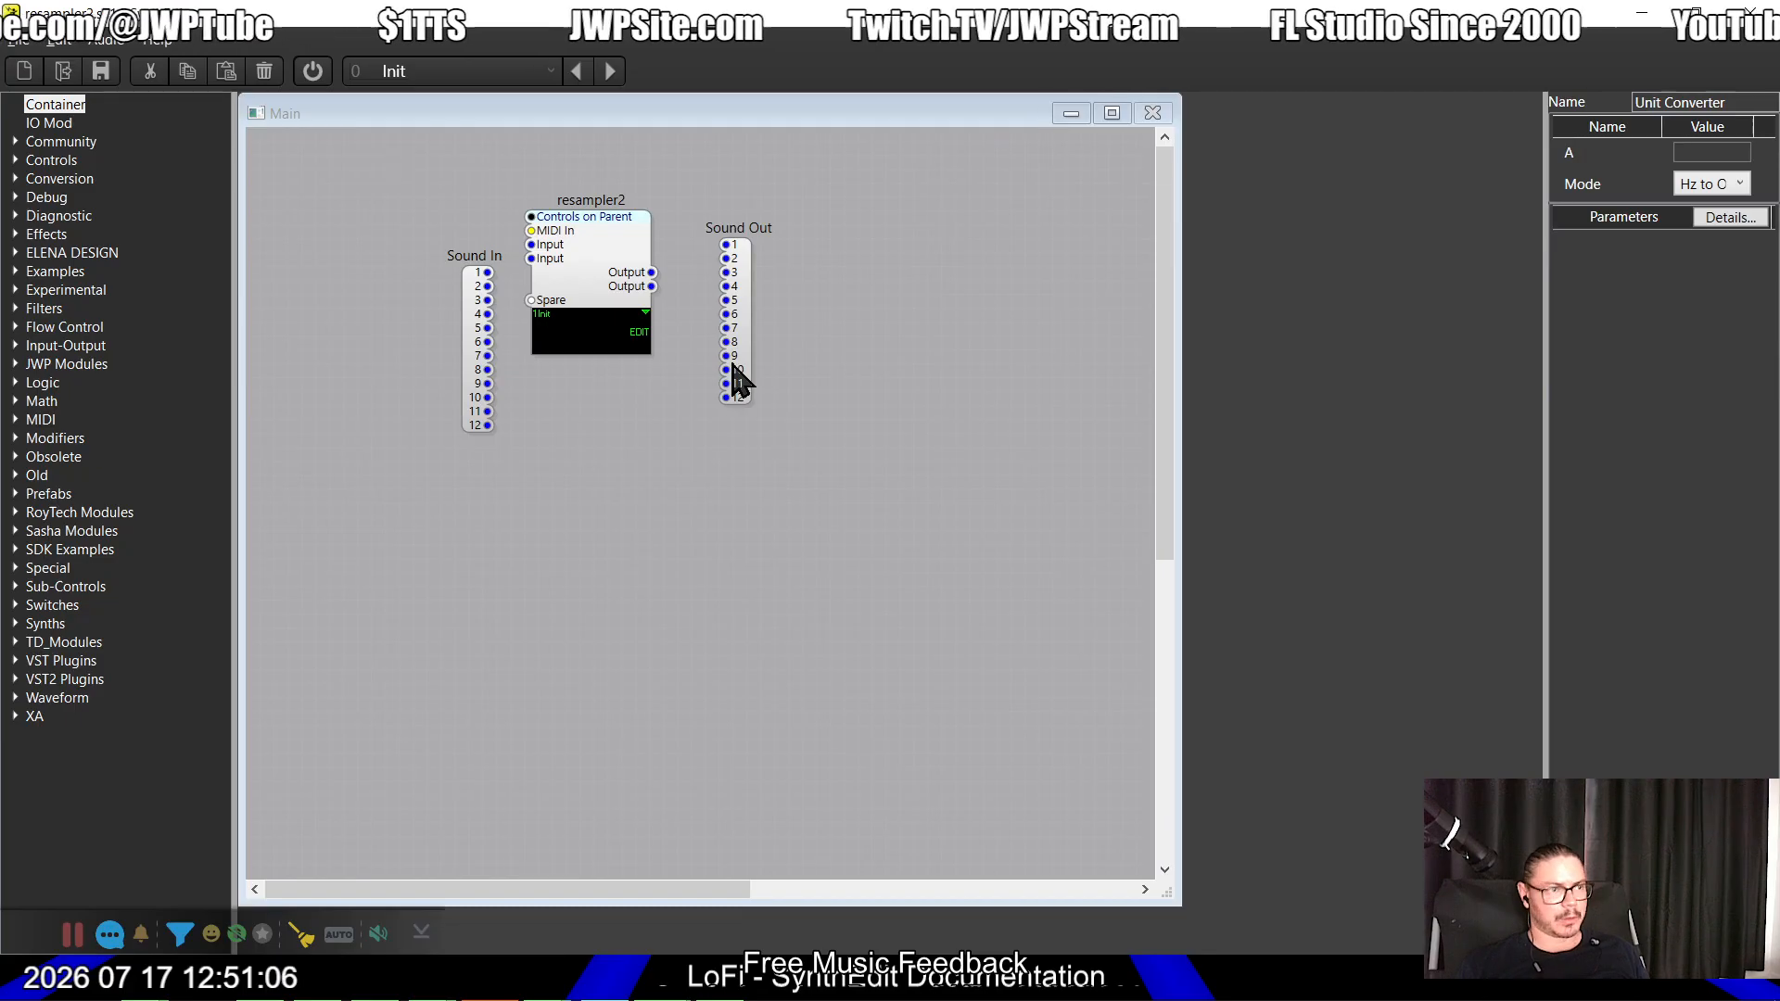
left_click(584, 278)
type("bitcrusher1")
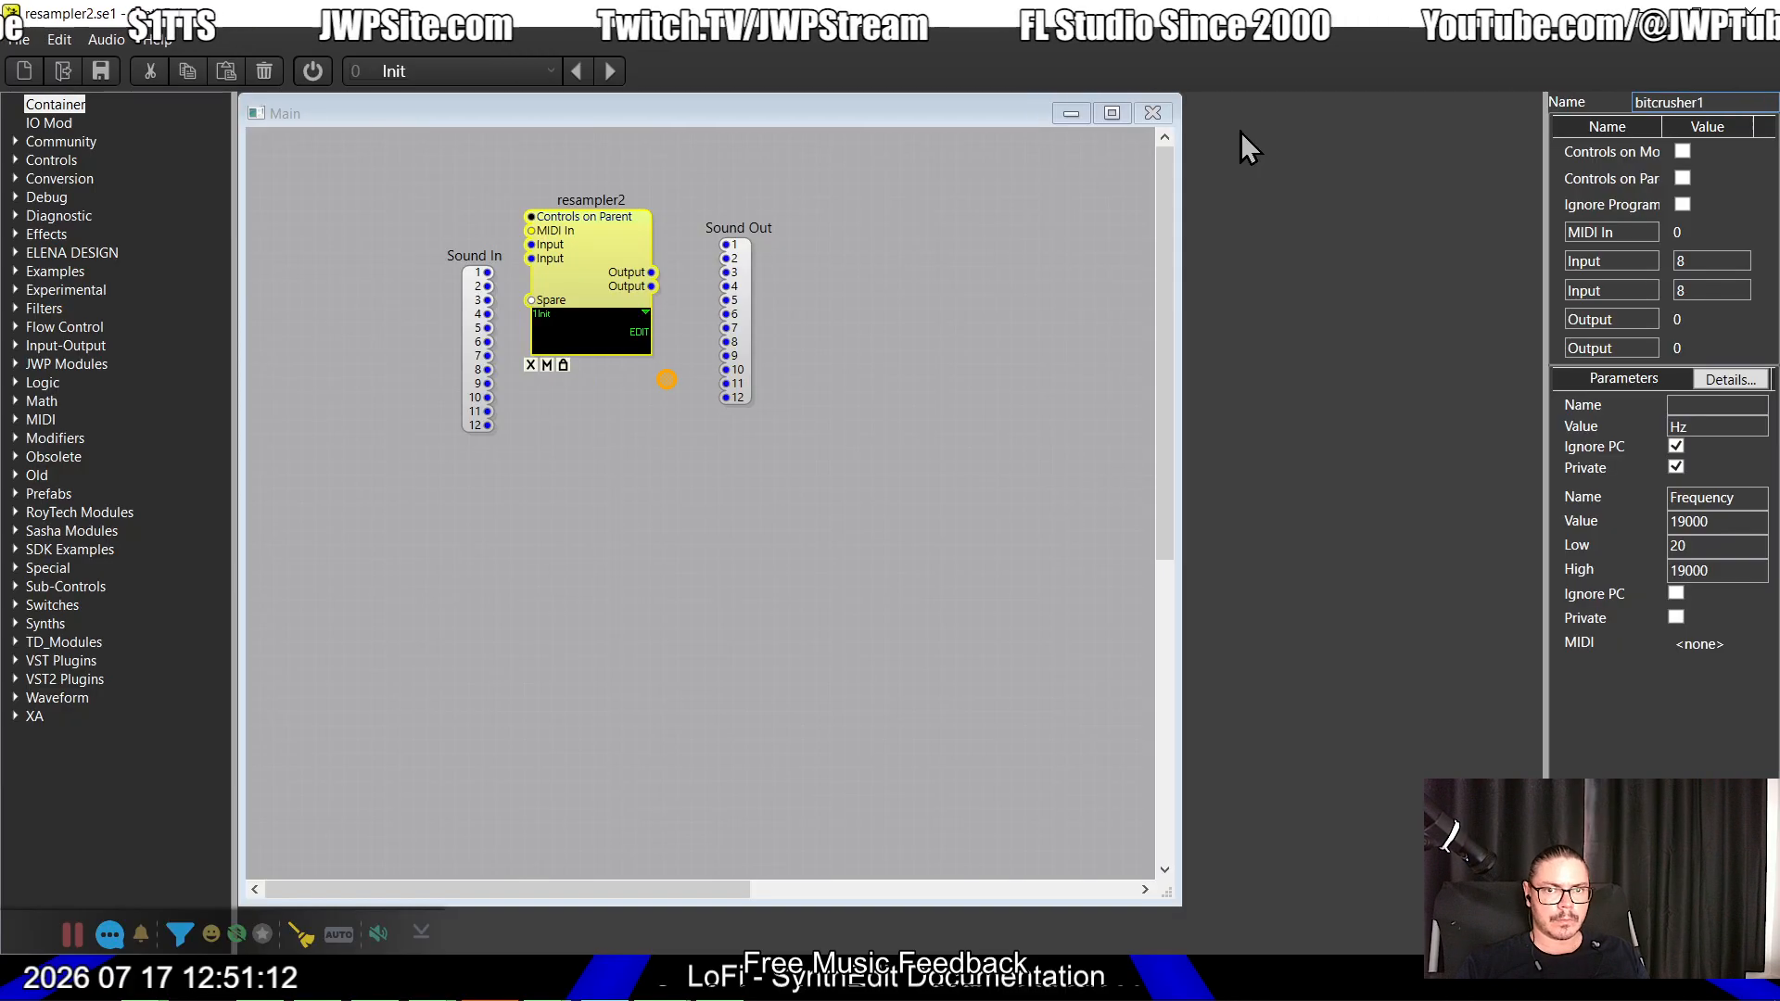
key("Return")
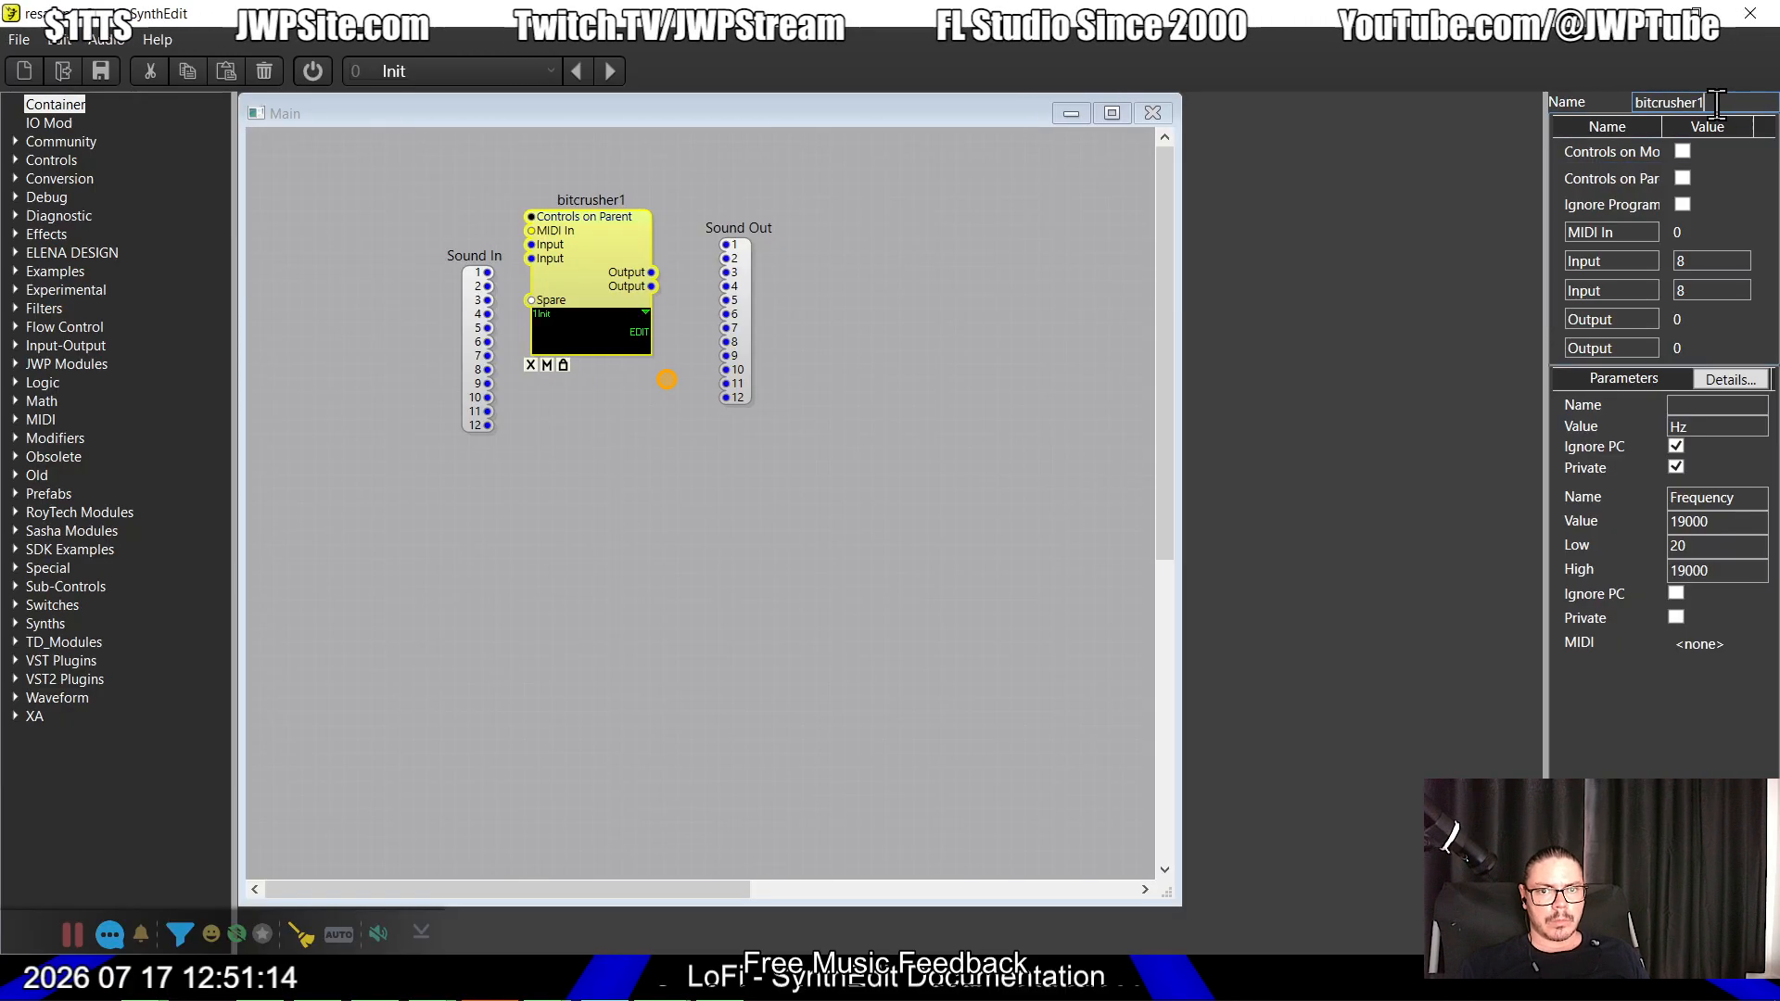
Step: Save the project under the new file name bitcrusher1 in the Lo-fi folder
left_click(20, 39)
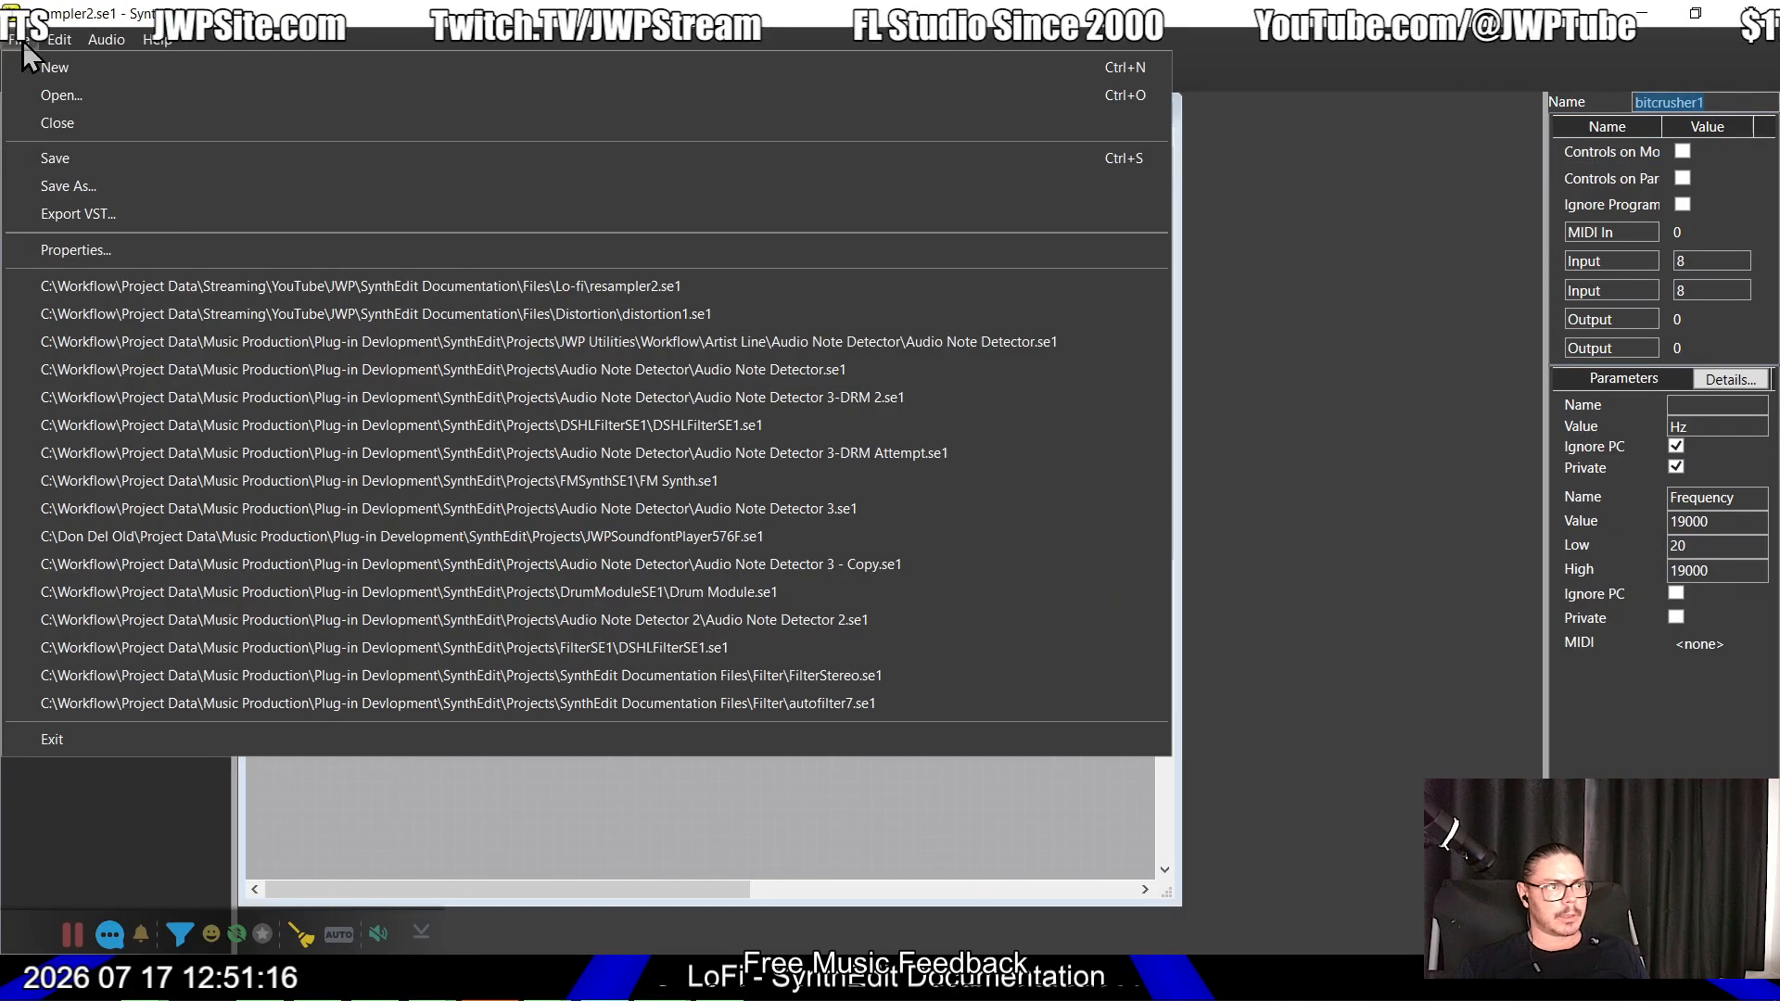
left_click(51, 186)
type("bitcrusher1")
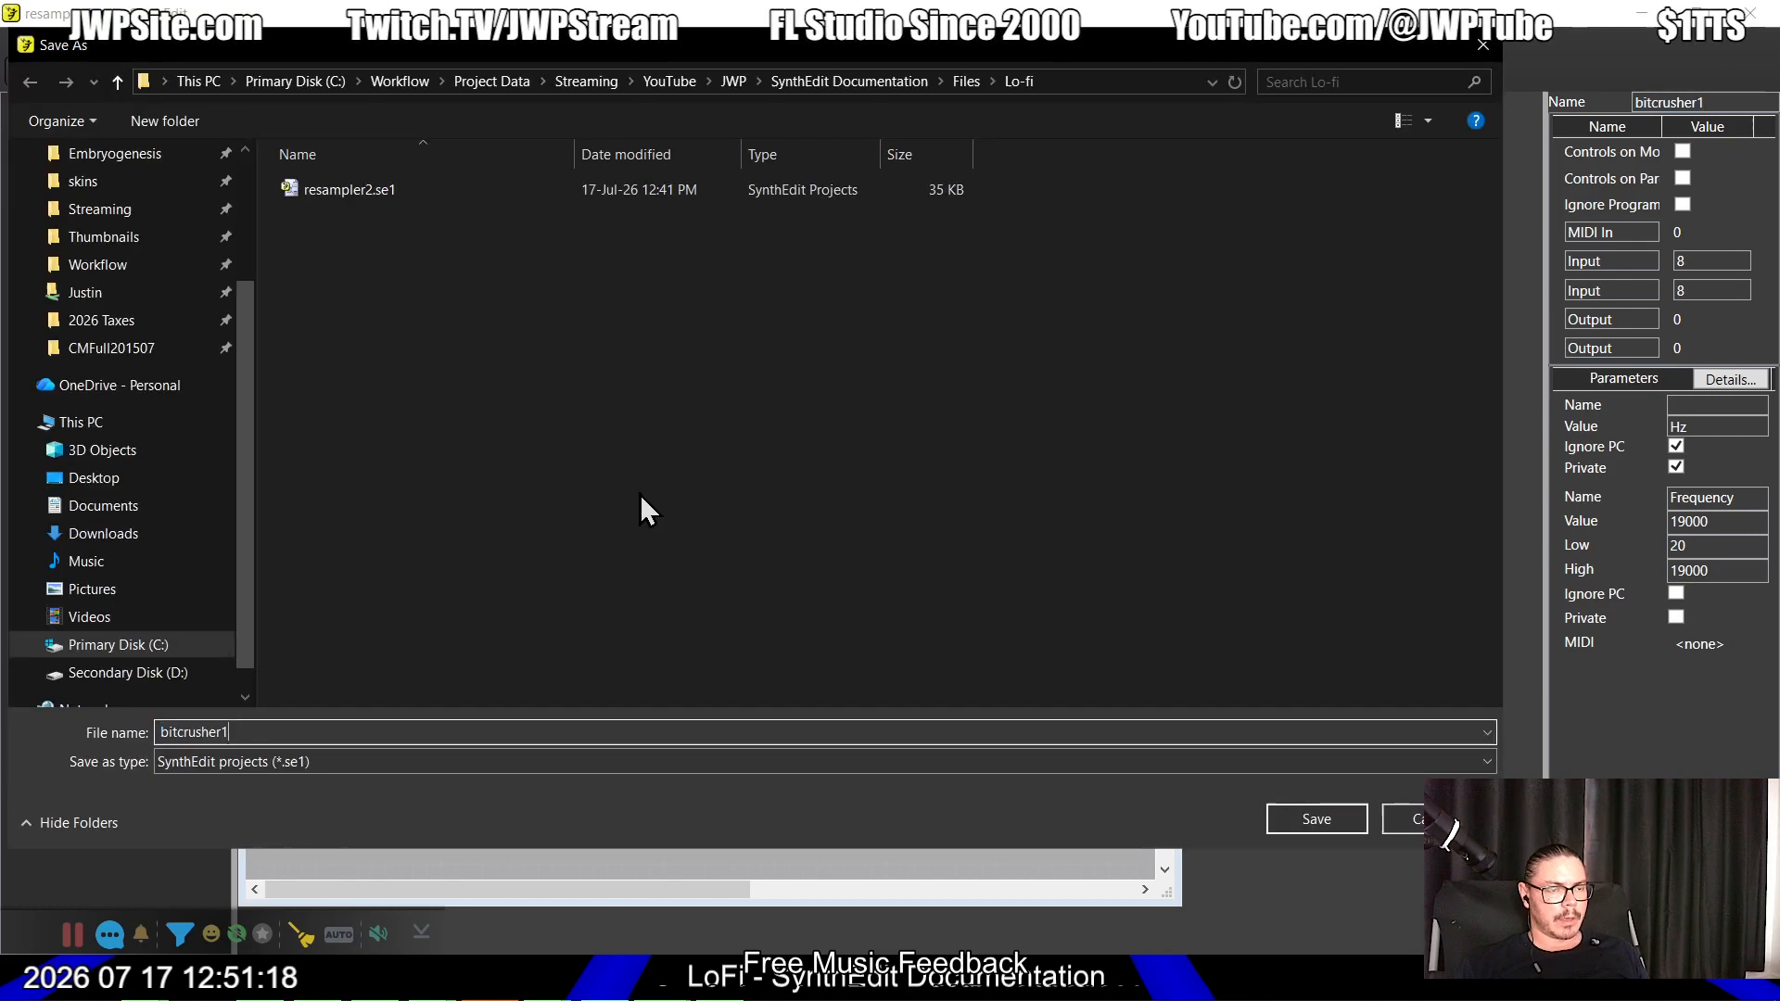
left_click(1317, 819)
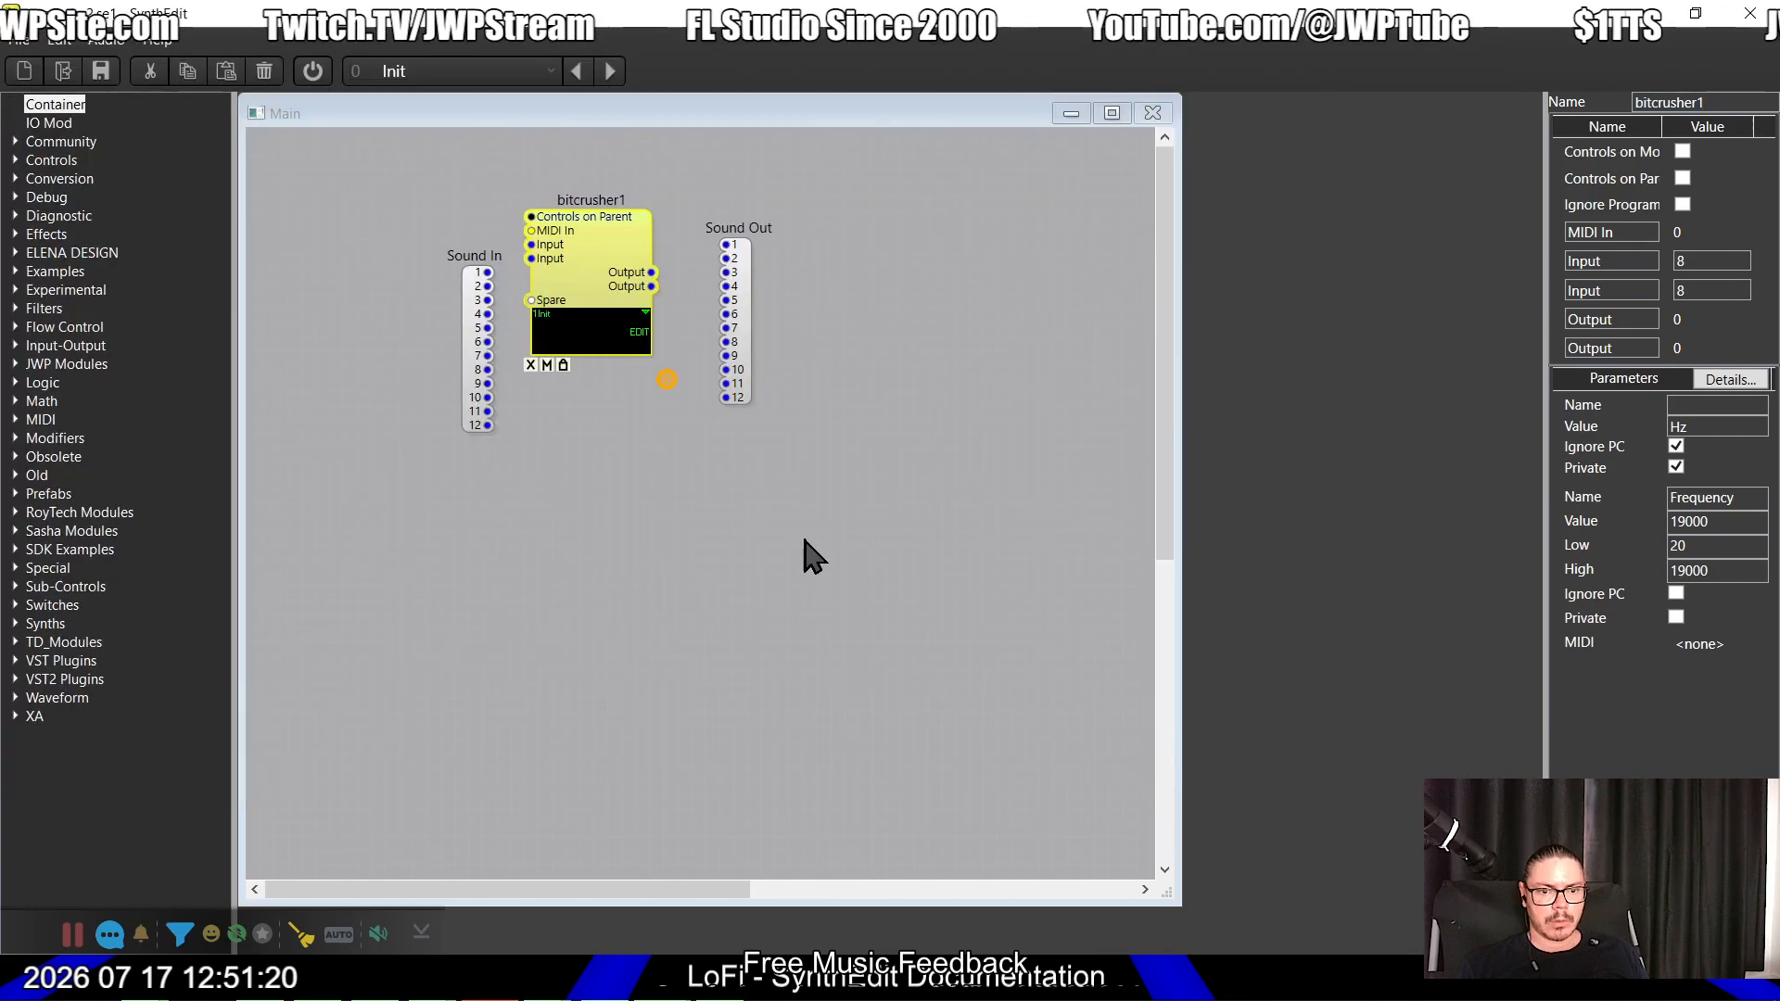
Step: Open the bitcrusher1 container to show its whole structure, and switch to the Lofi structure in the older SynthEdit
double_click(603, 226)
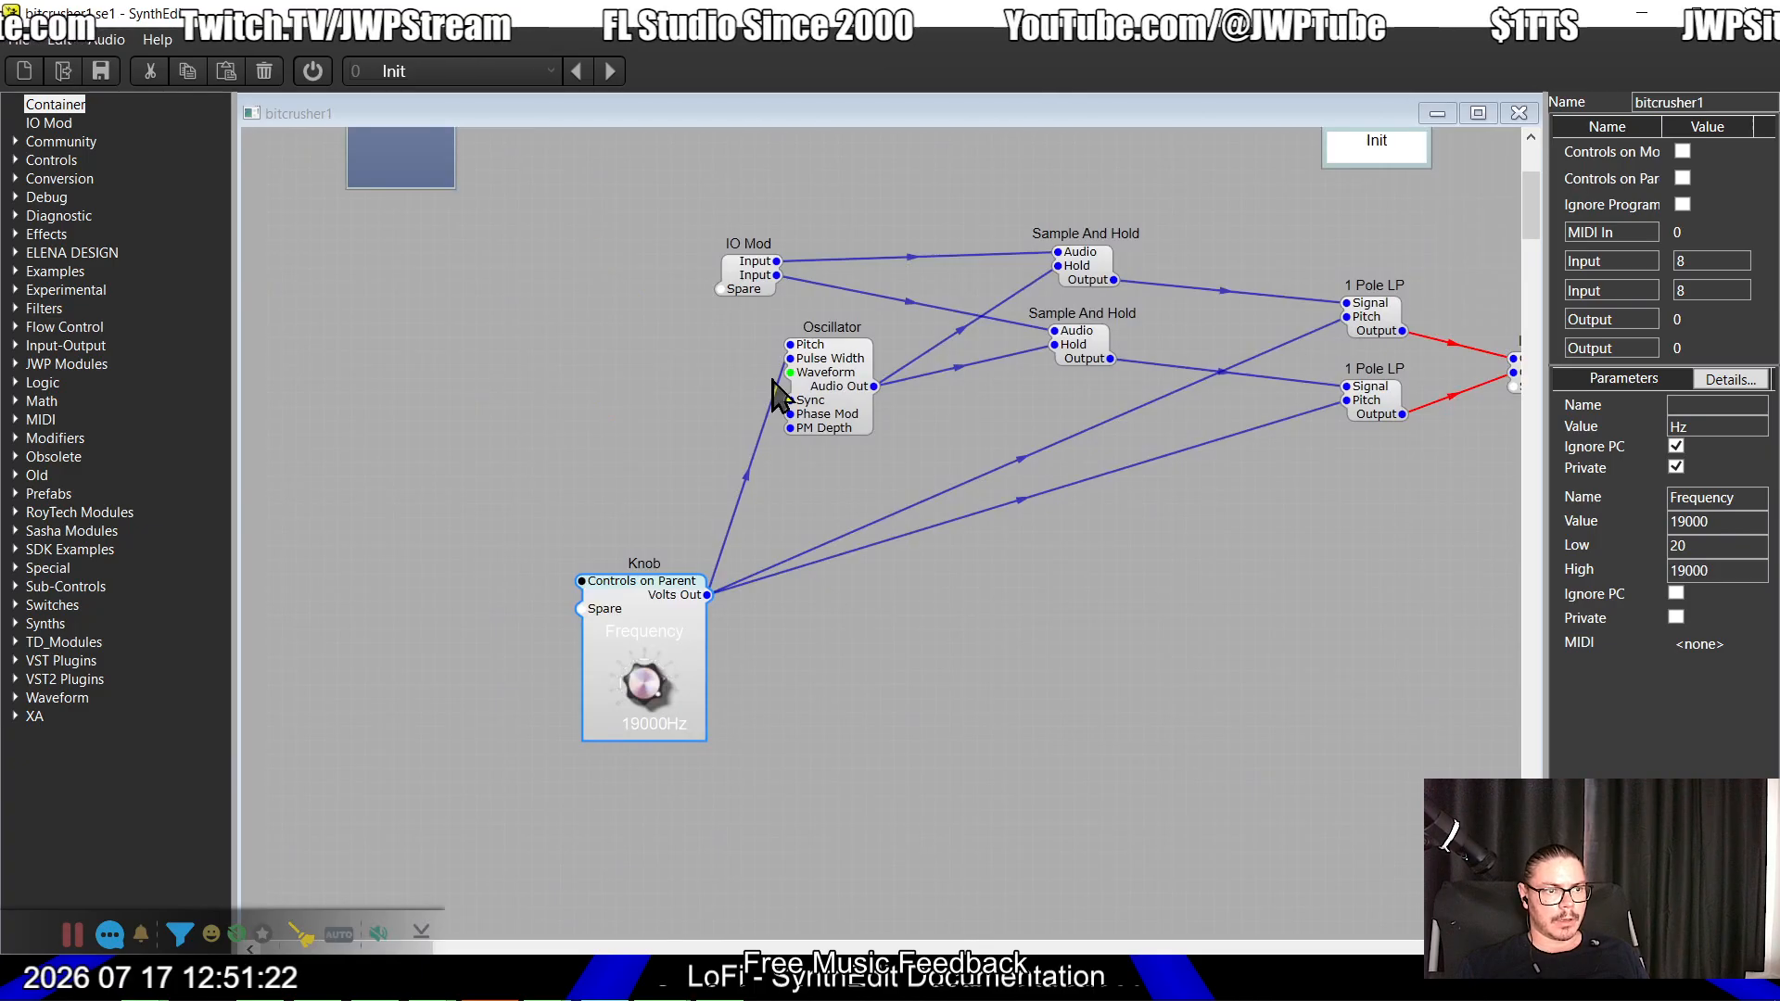
scroll(751, 320, "down", 5)
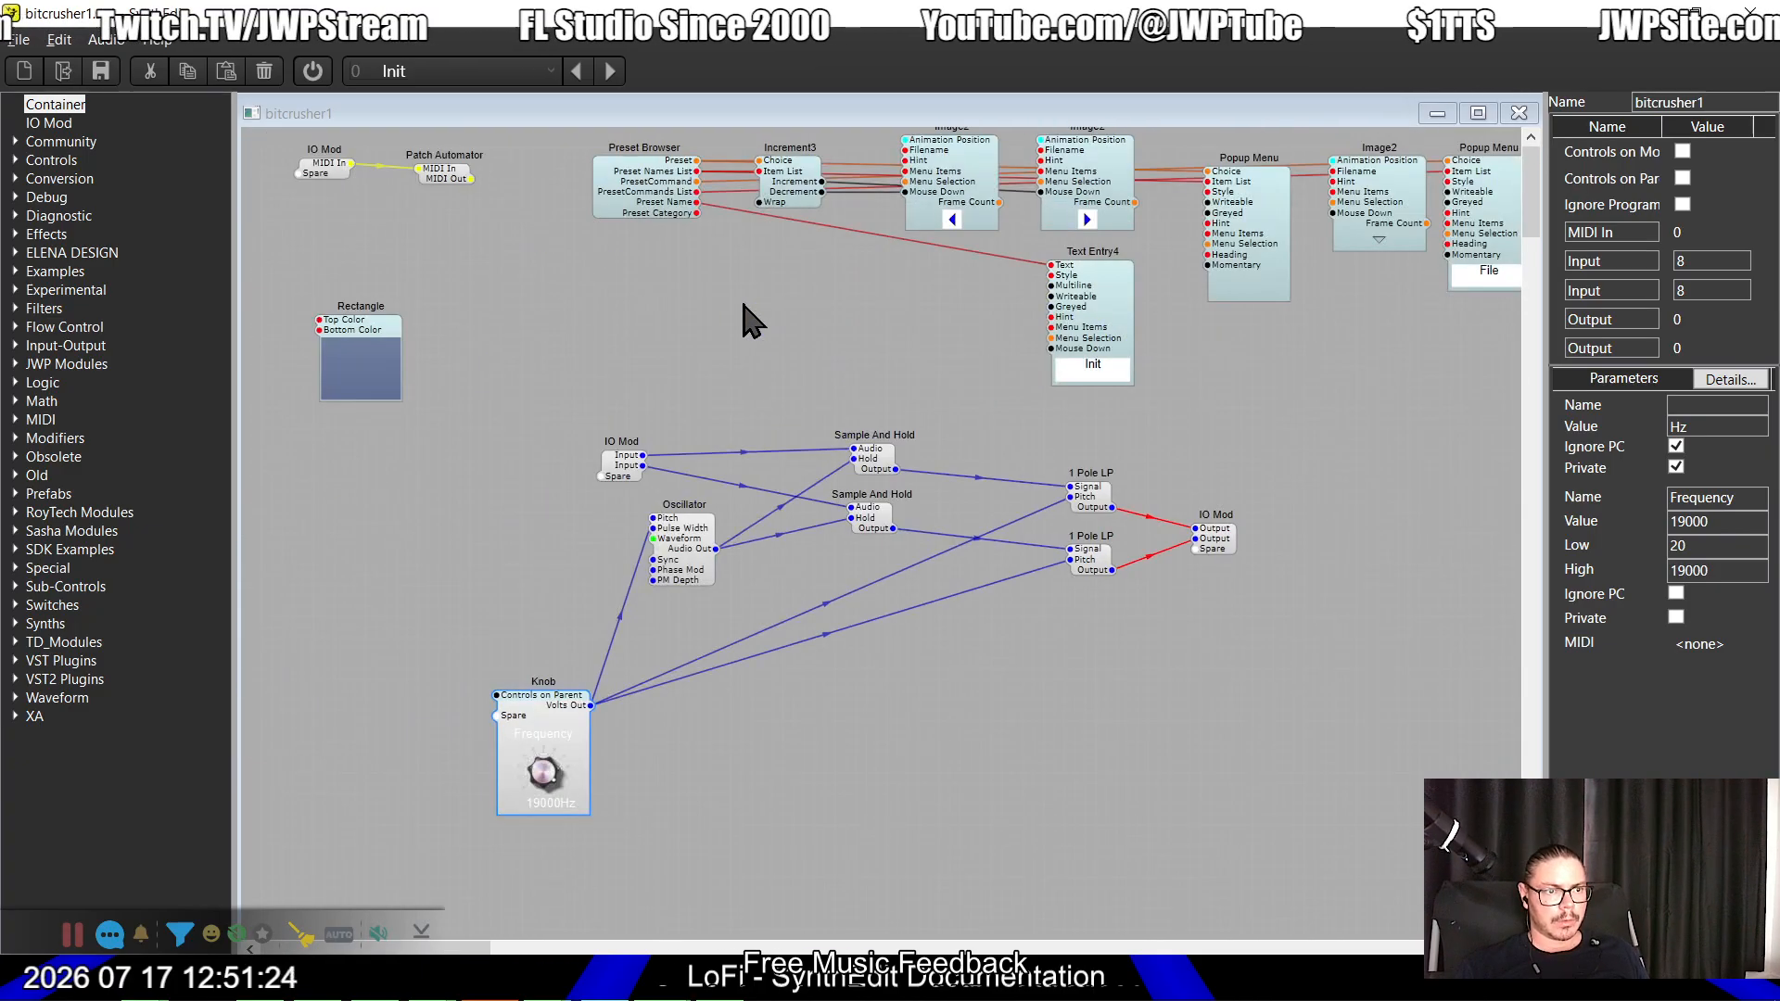
key("alt+Tab")
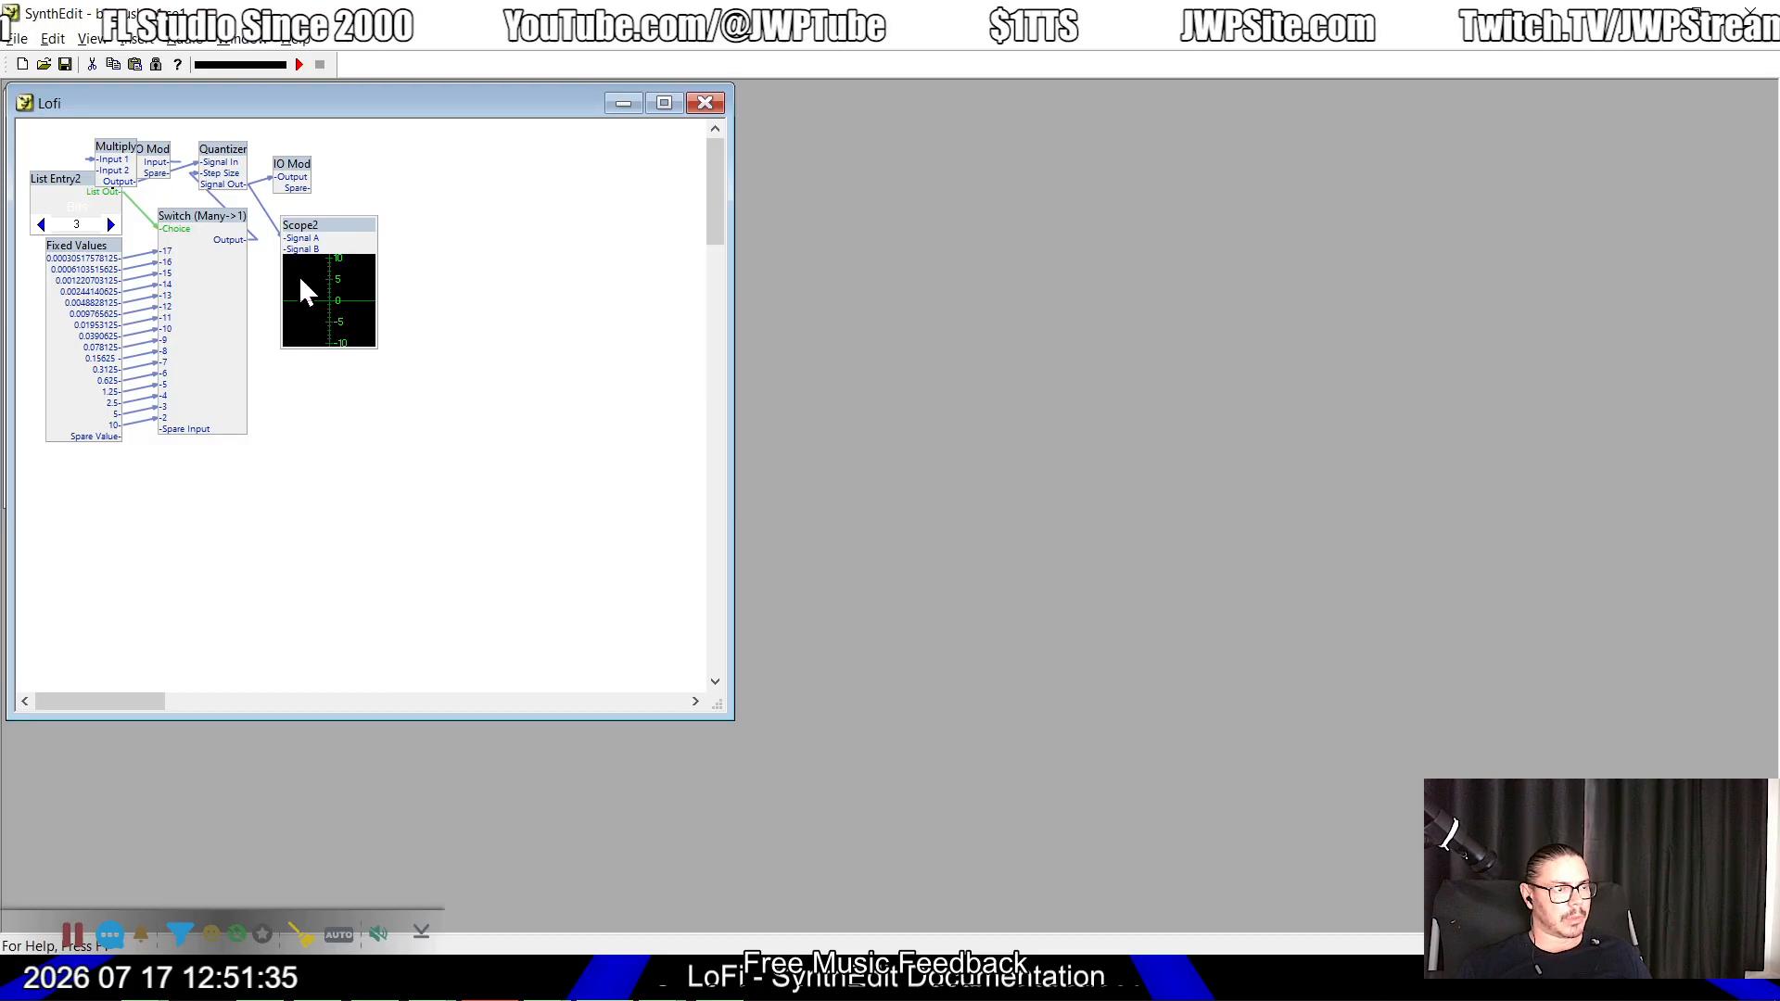
Step: Spread out the Scope2, IO Mod, Switch, Fixed Values, Quantizer, Multiply and List Entry2 modules in the Lofi structure so none overlap
left_click_drag(321, 230, 560, 276)
left_click_drag(309, 168, 479, 165)
left_click_drag(213, 226, 359, 374)
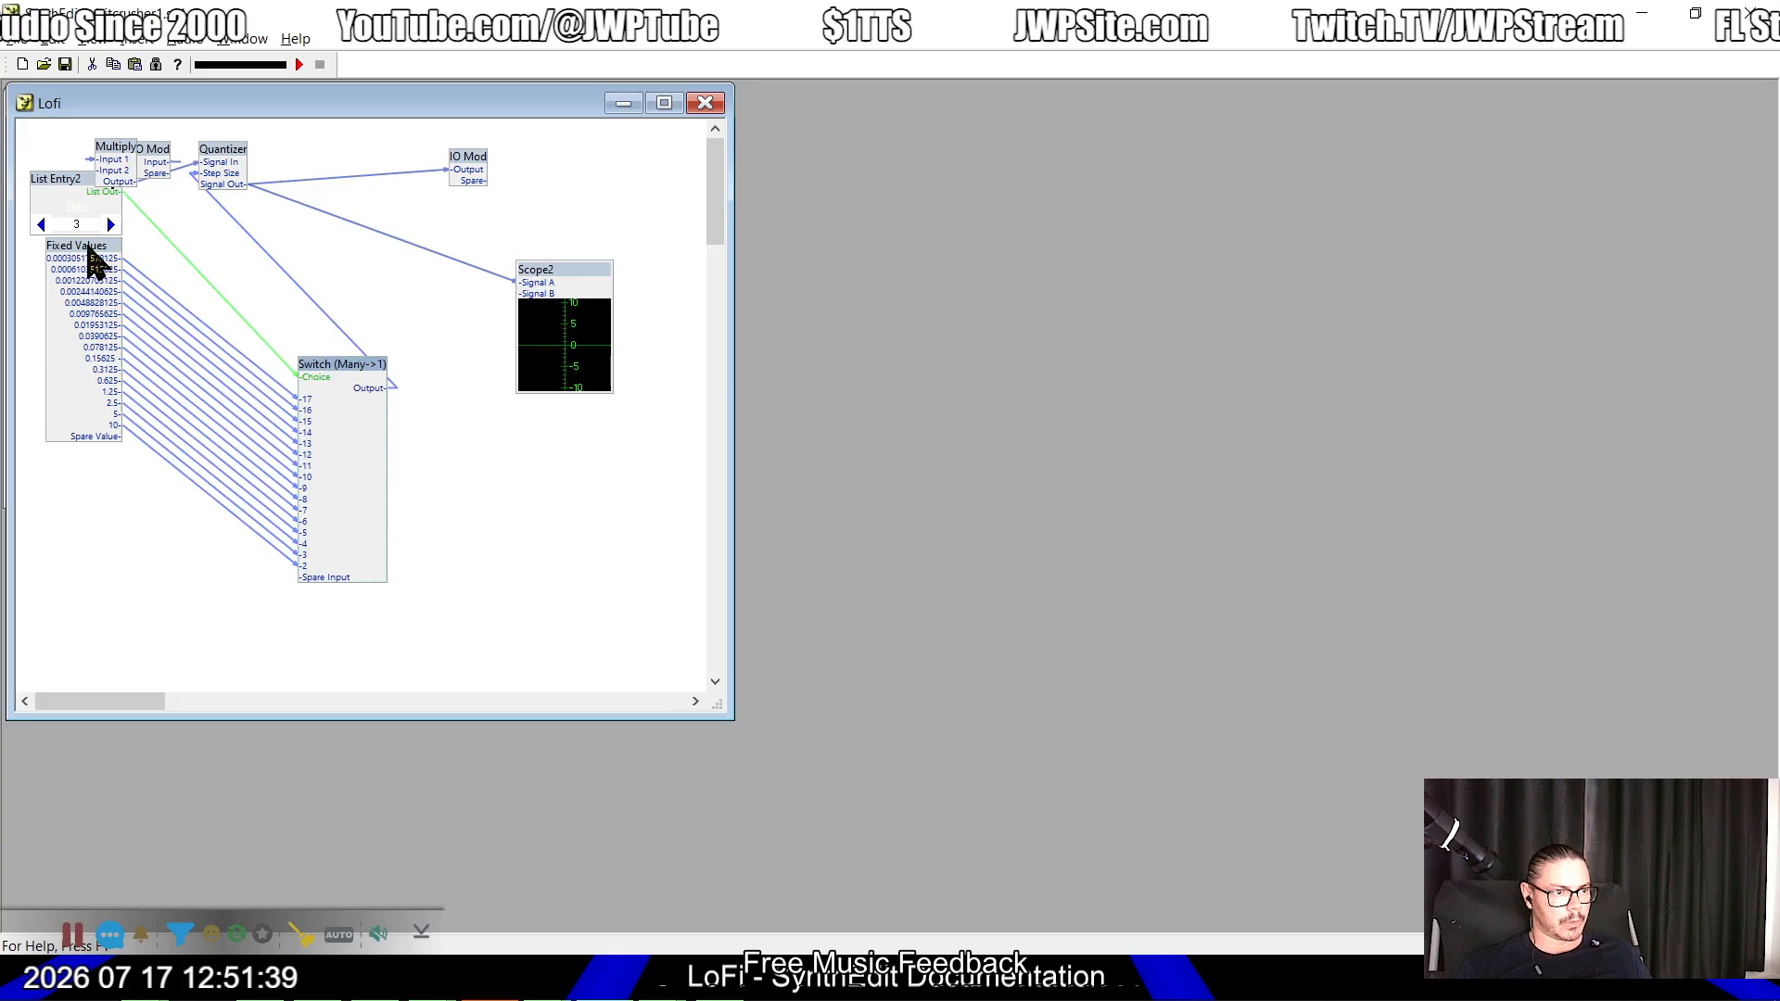
left_click_drag(93, 255, 84, 441)
left_click_drag(226, 160, 374, 159)
left_click_drag(127, 160, 271, 150)
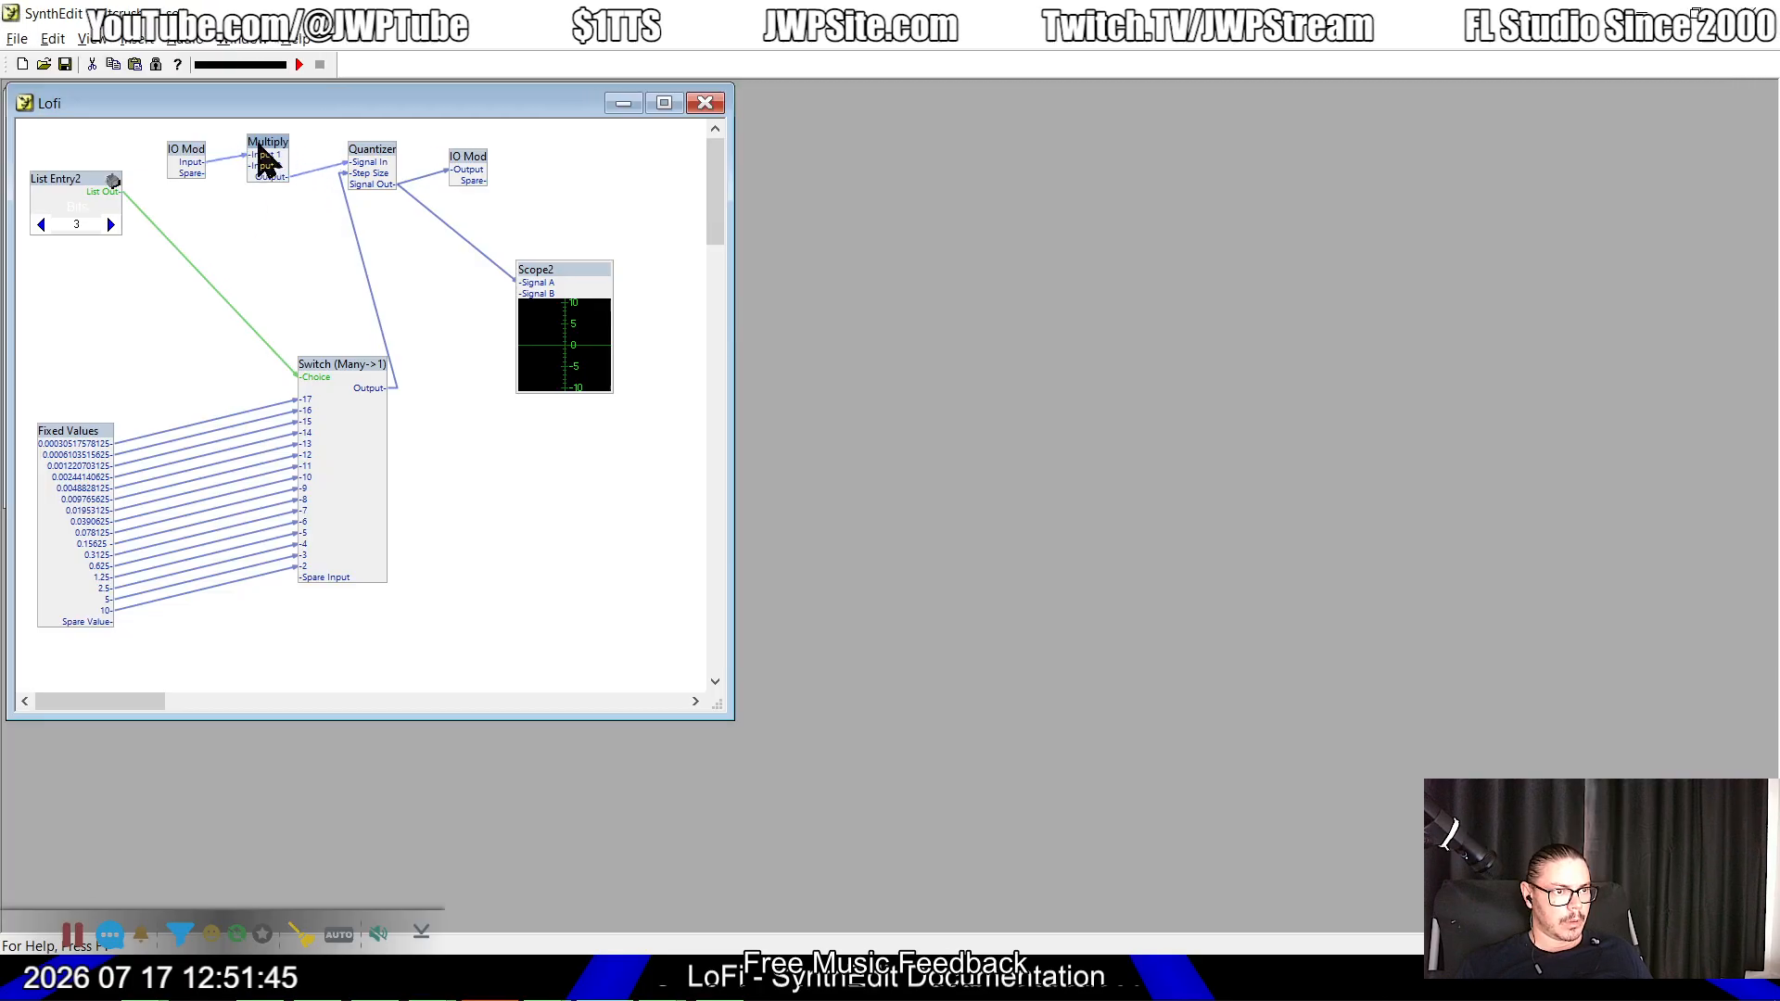
left_click_drag(48, 178, 86, 263)
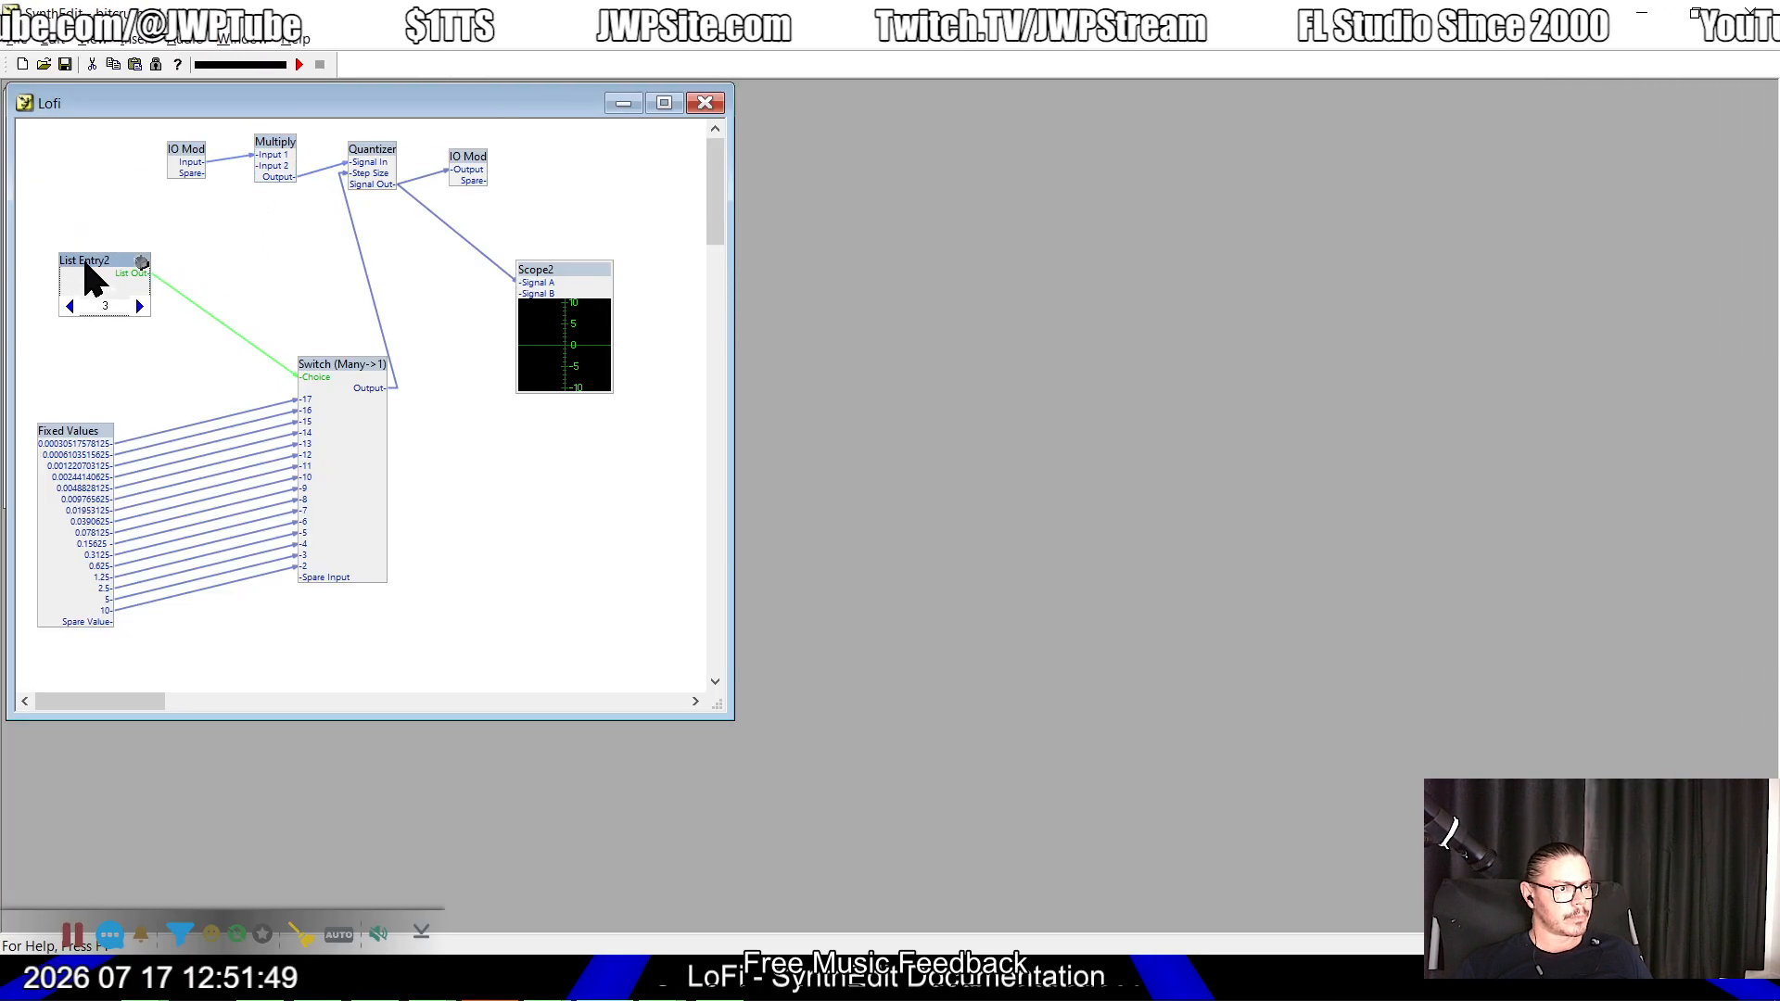
Step: Inspect the properties of the Multiply module in the Lofi structure and close them
right_click(274, 158)
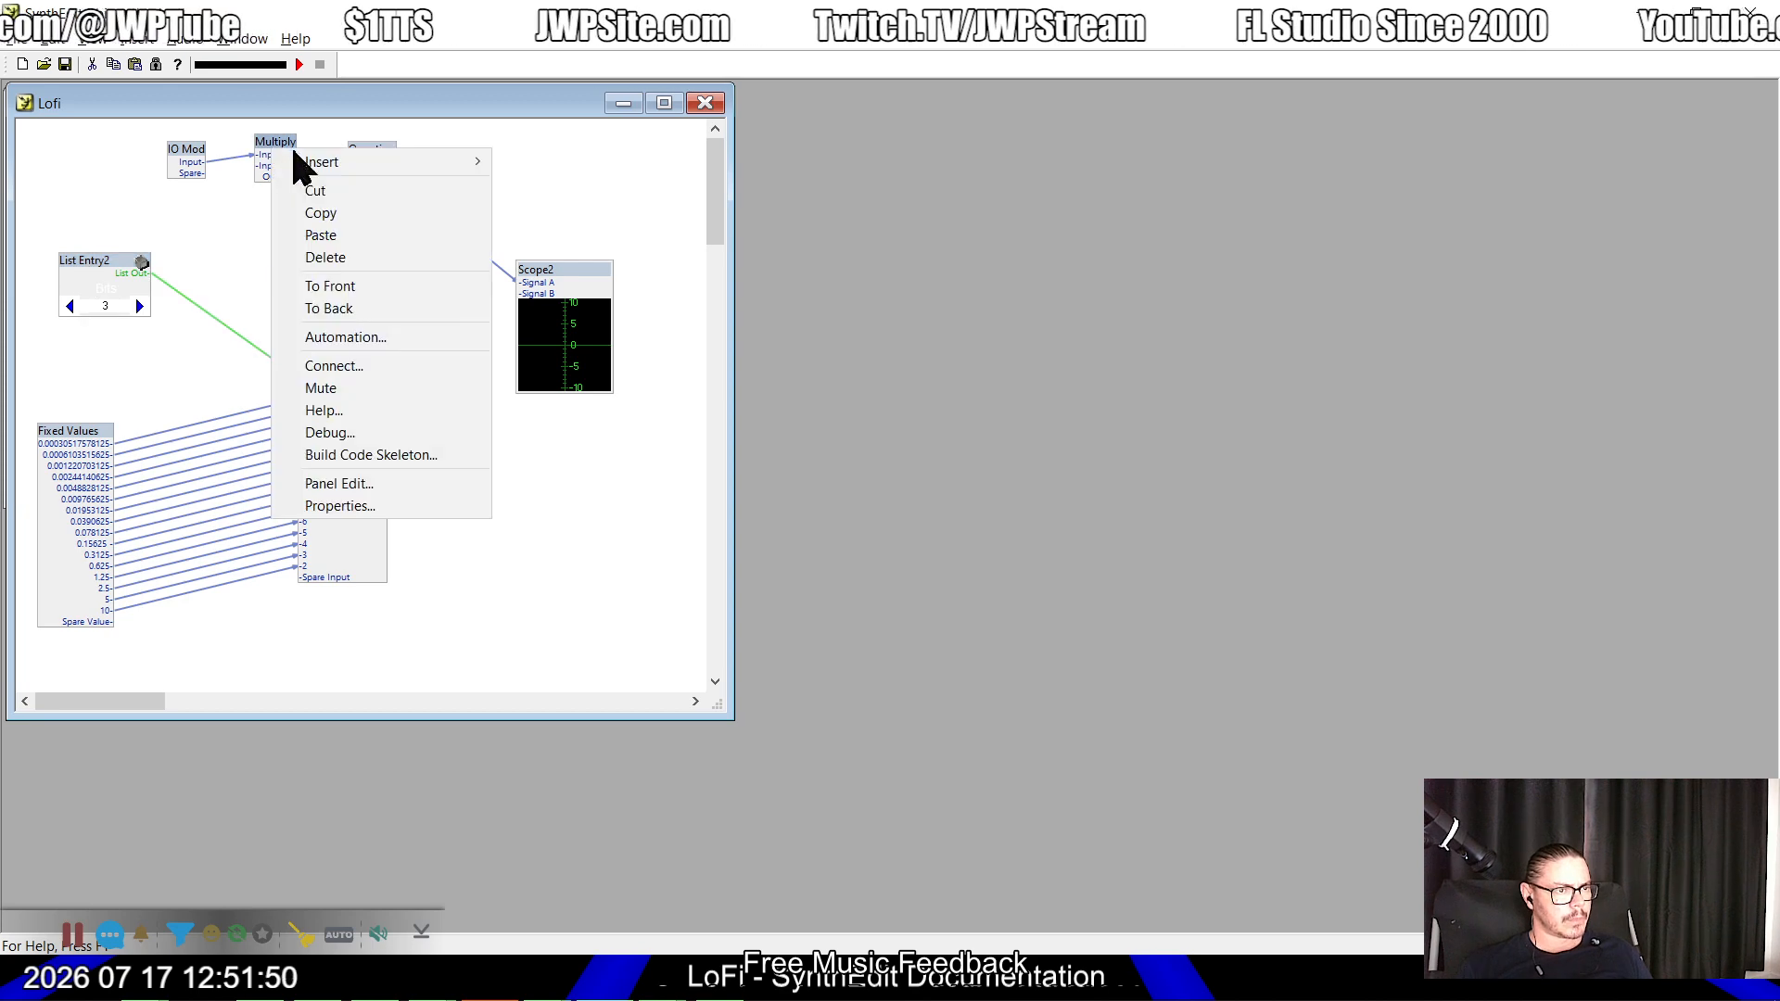
left_click(374, 506)
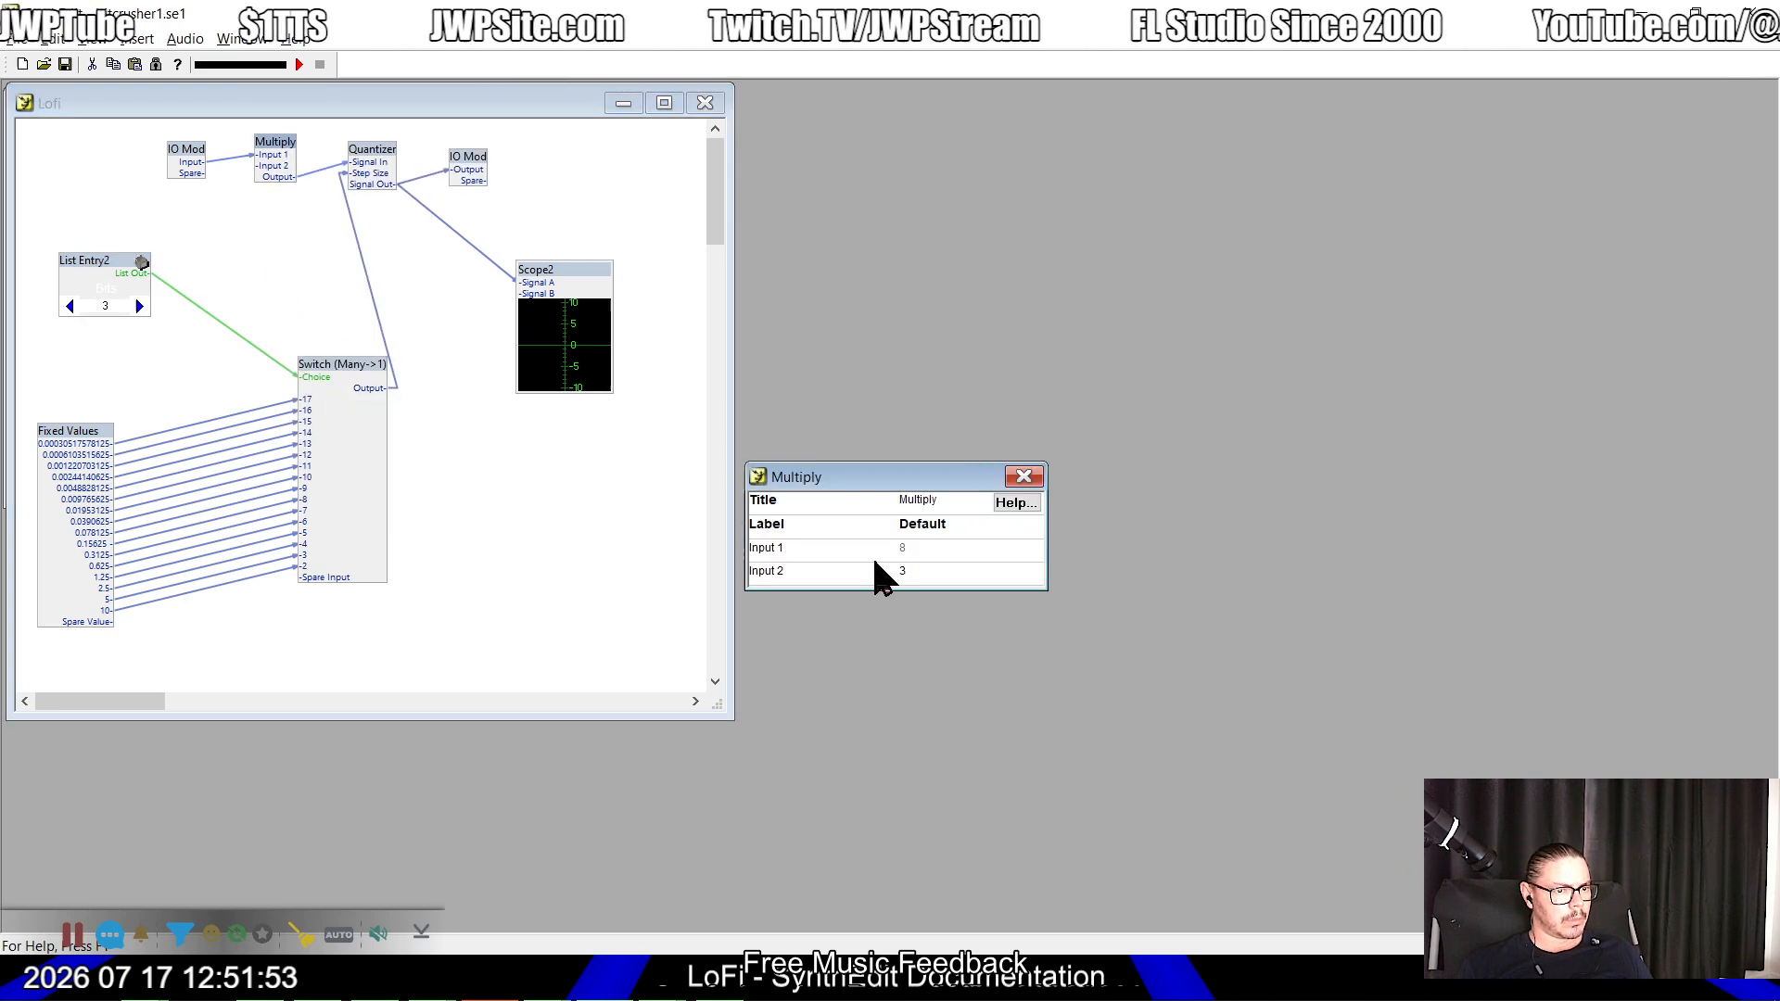
left_click(1024, 478)
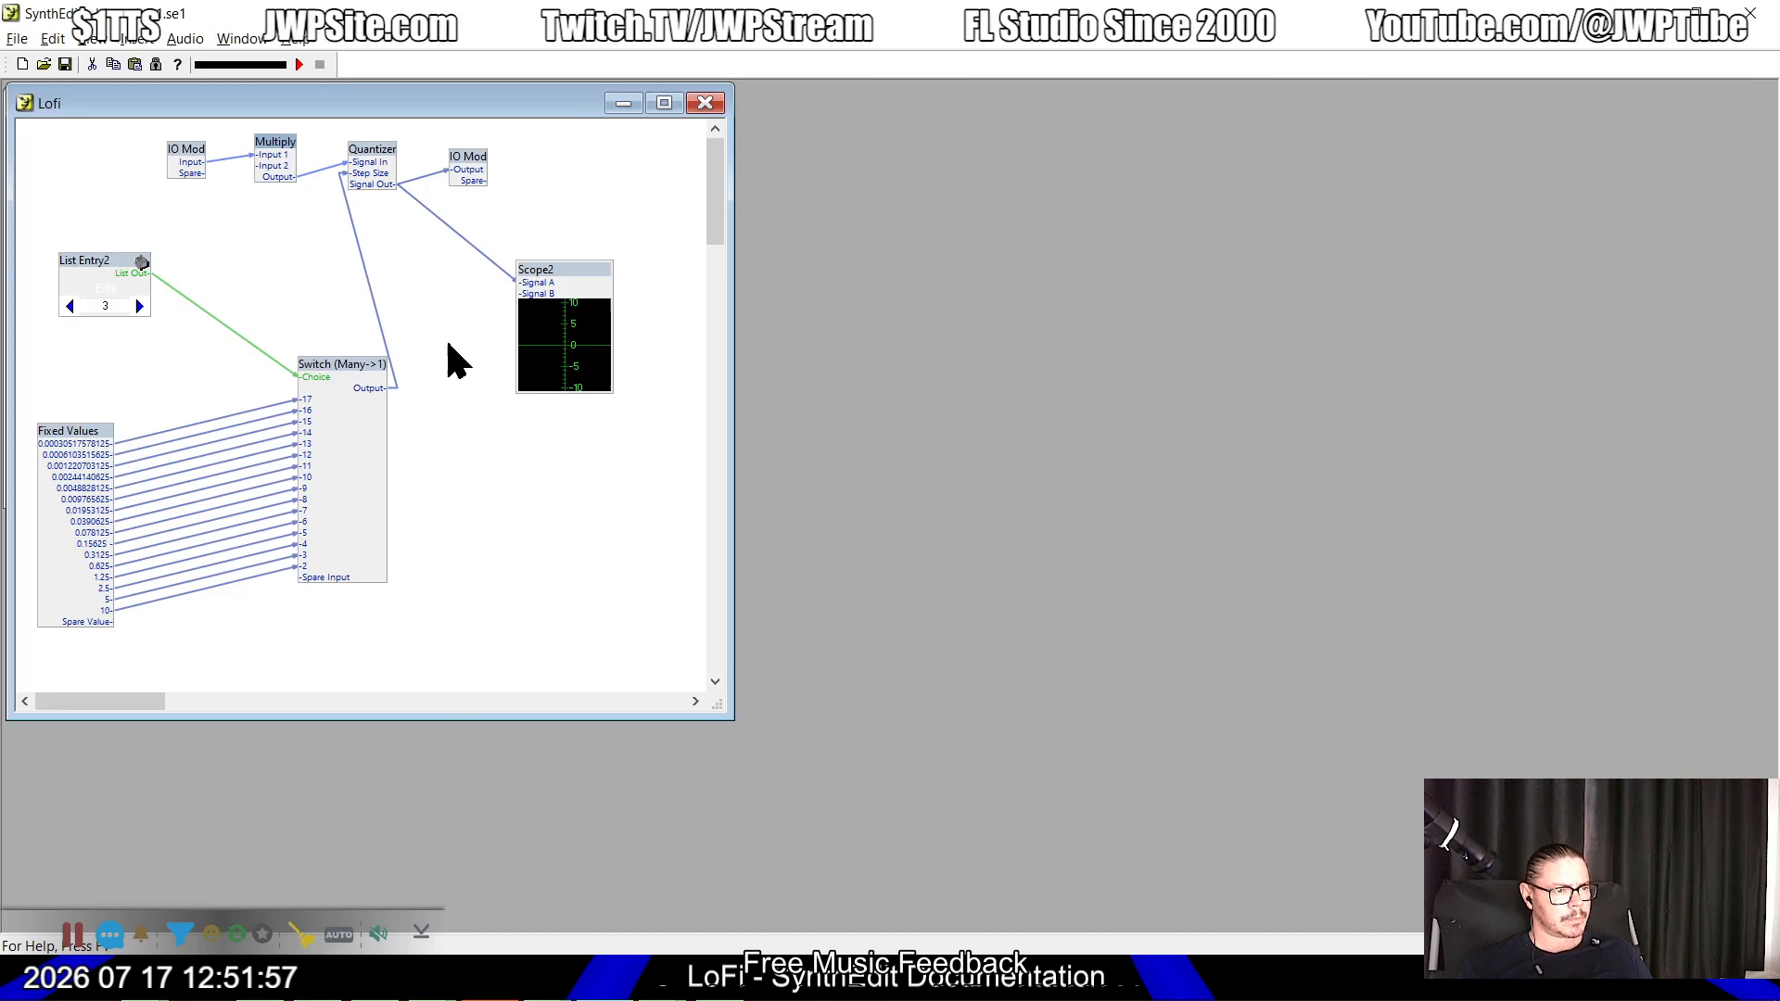
Step: Switch to the Visual VST/i-Programming PDF and read the bit crusher section with Figure 2.103 on page 109
key("alt+Tab")
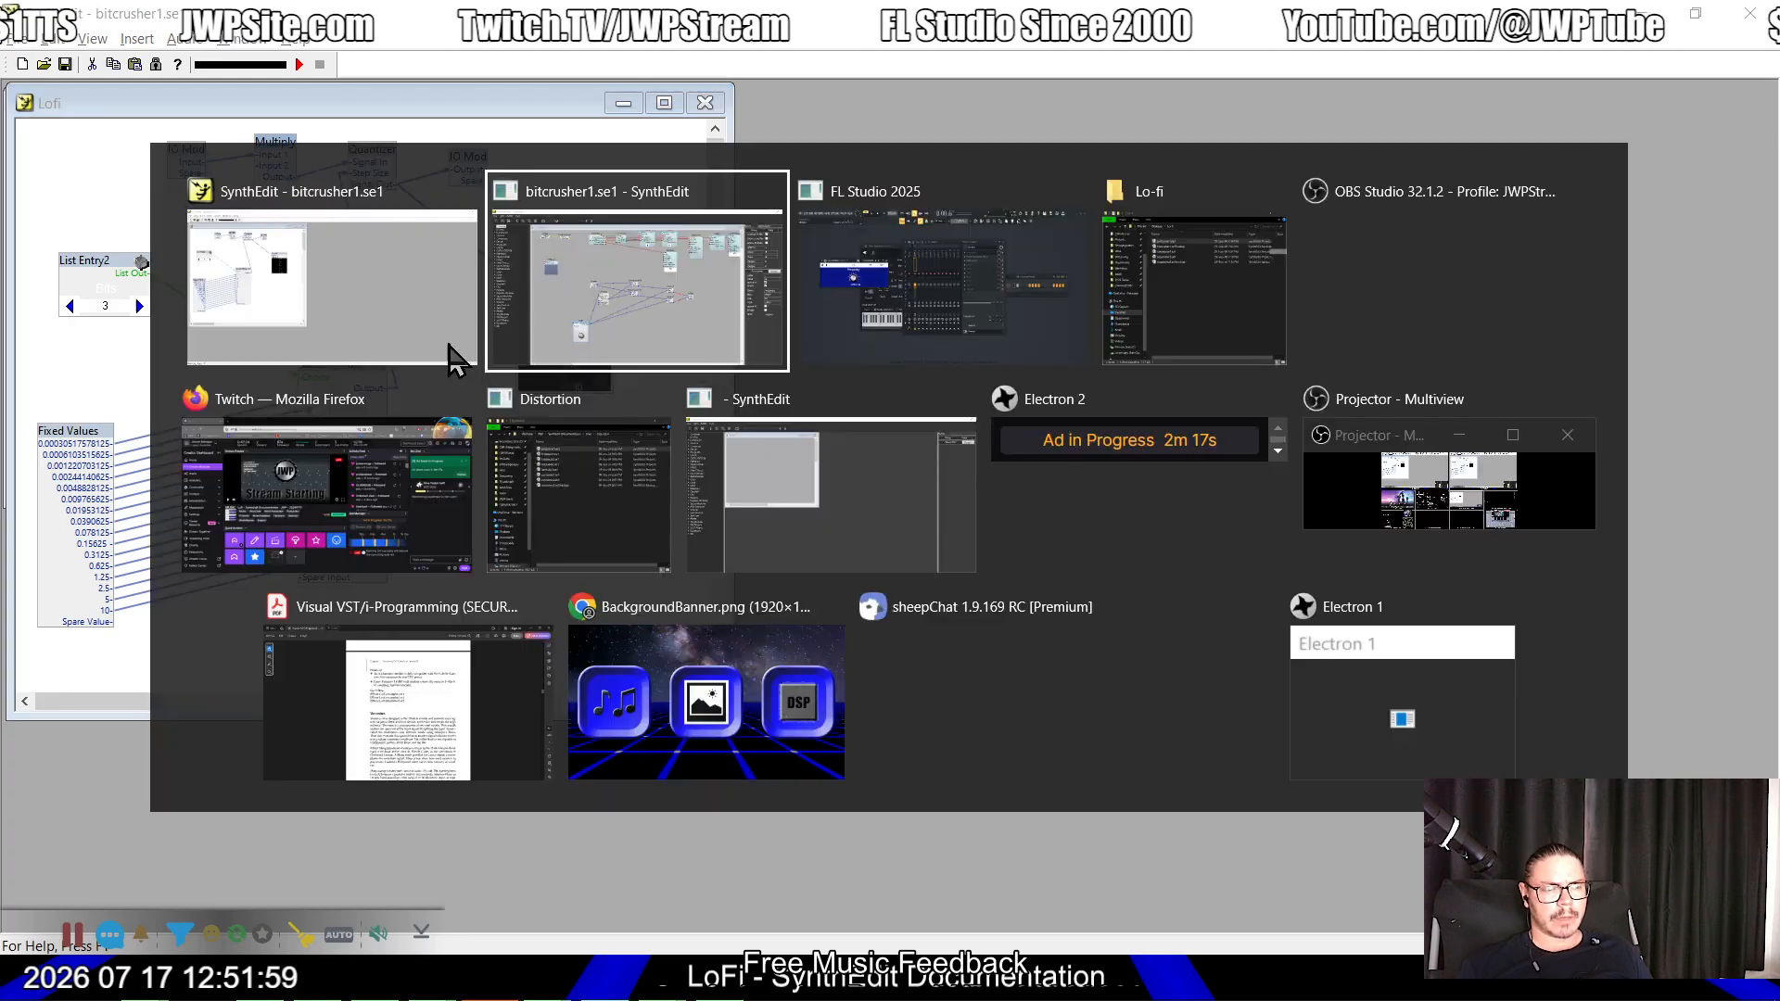
key("alt+Tab")
key("alt+Tab")
key("alt+Tab")
key("alt+Tab")
key("alt+Tab")
key("alt+Tab")
key("alt+Tab")
key("alt+Tab")
key("alt+Tab")
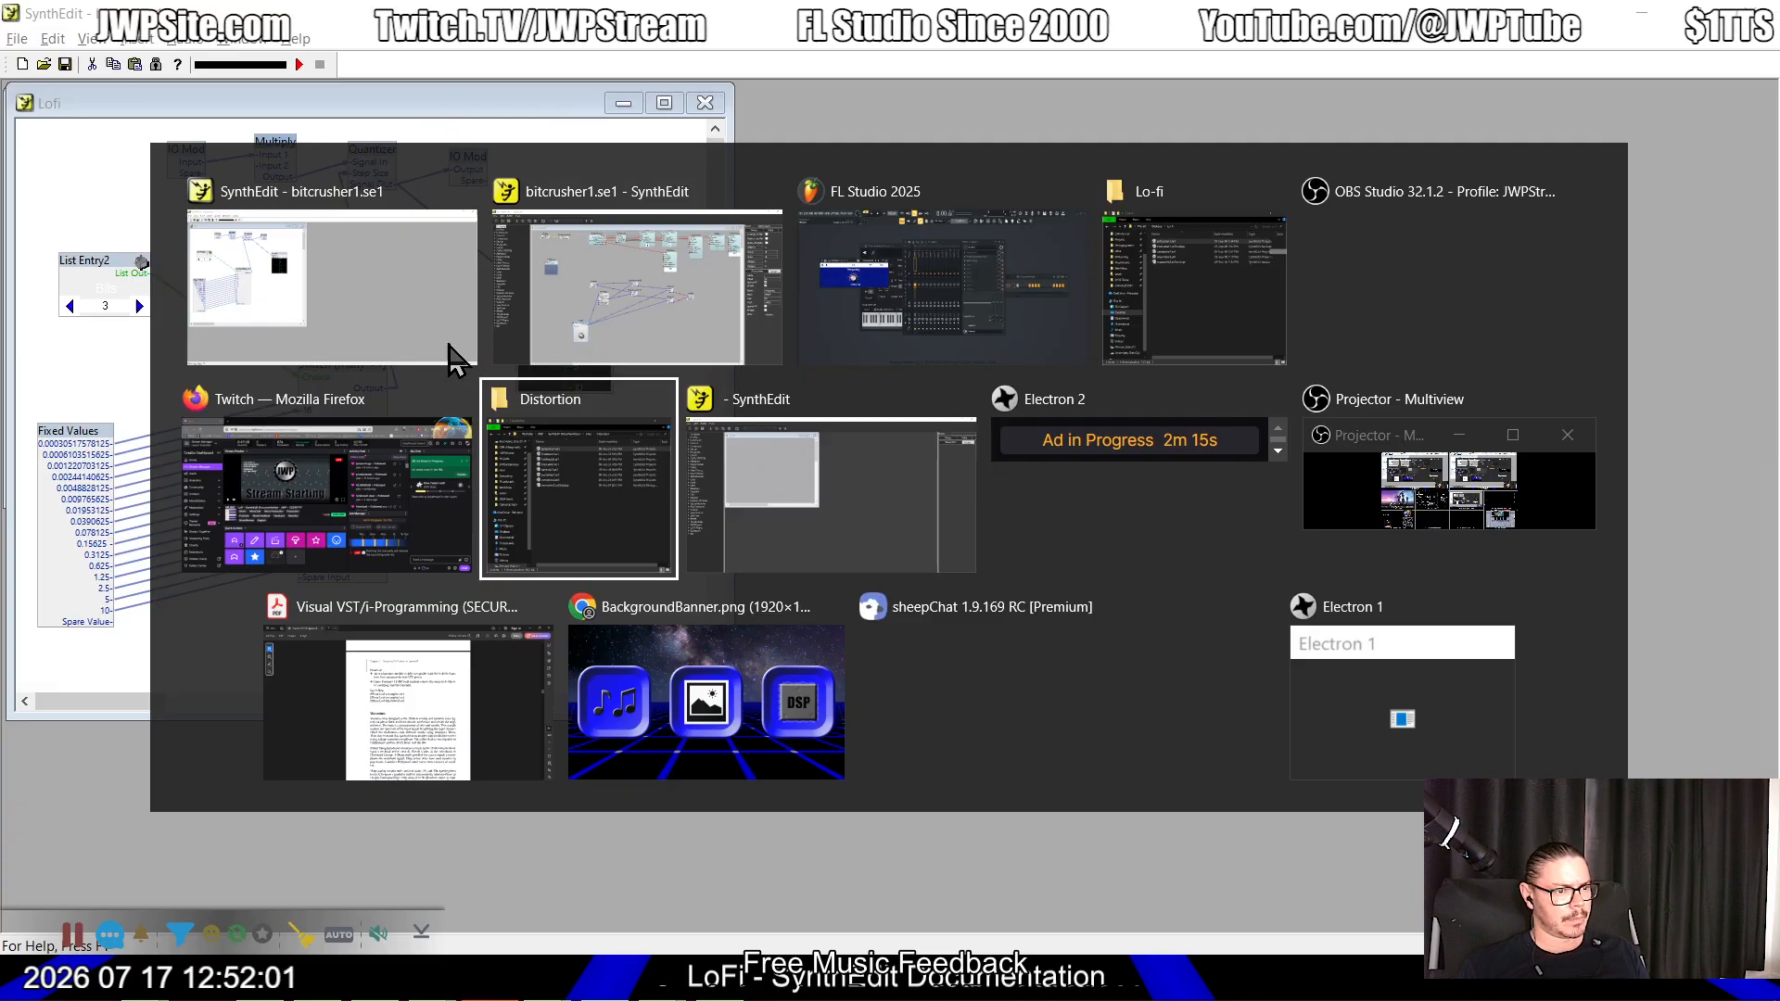
scroll(858, 408, "up", 5)
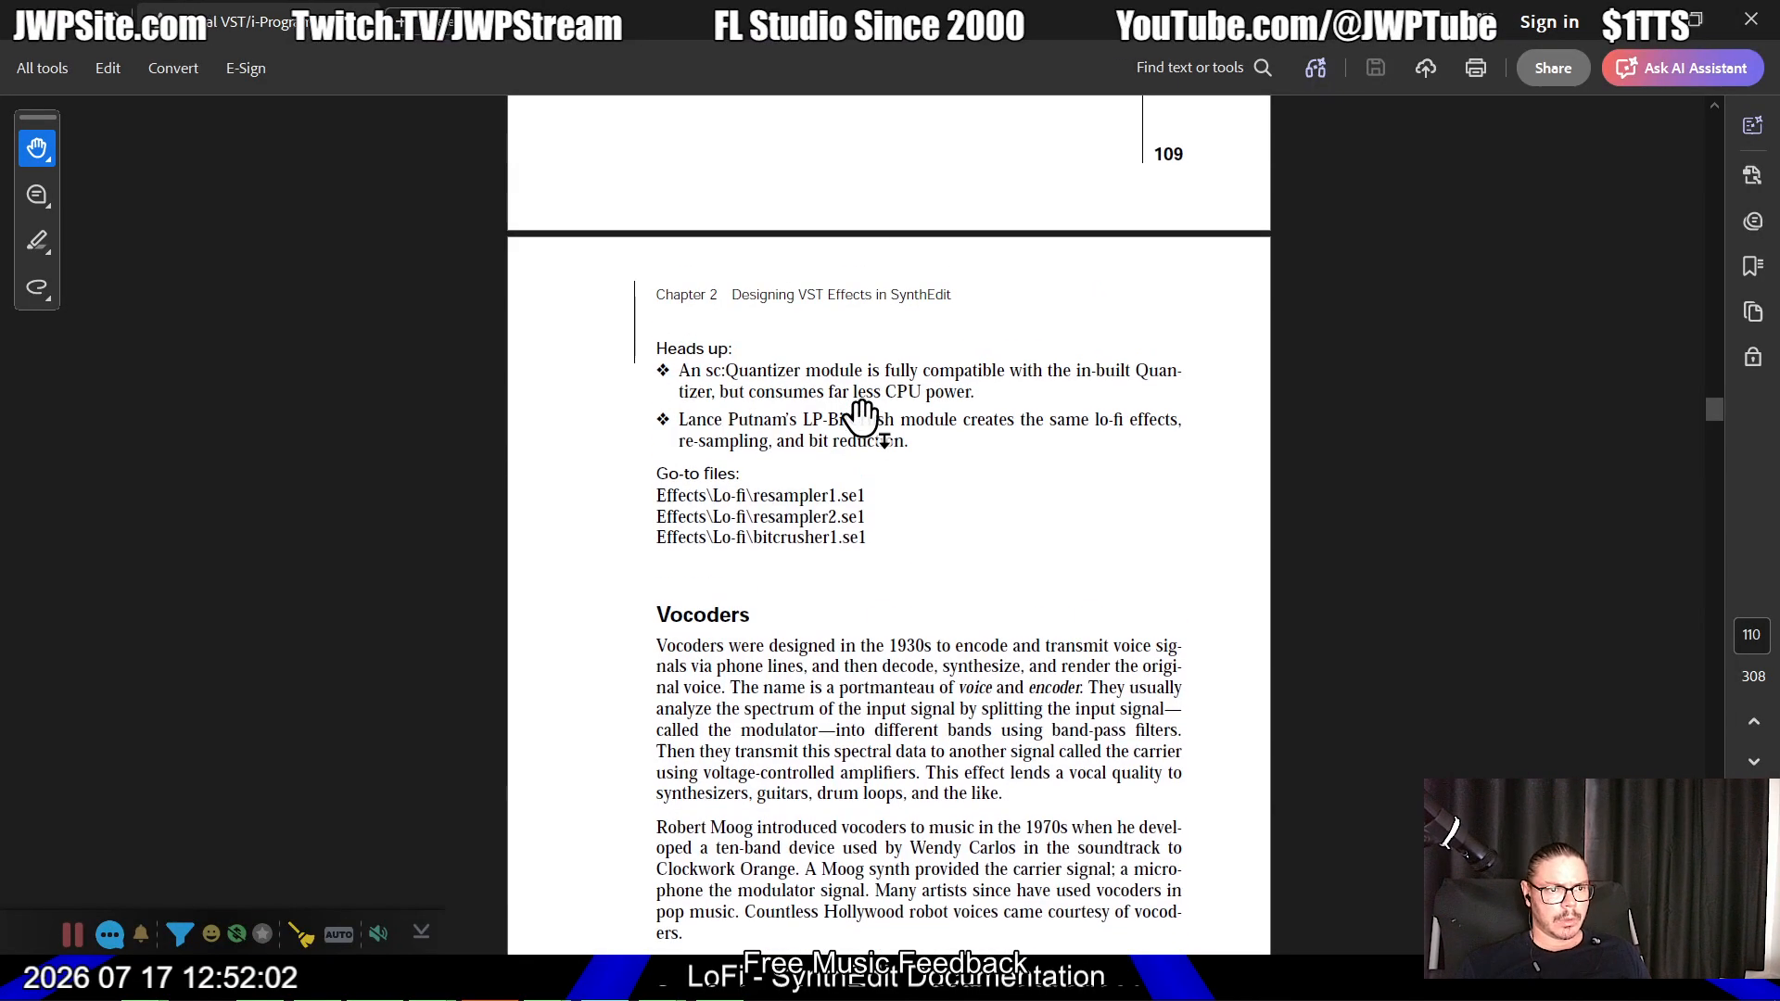
scroll(861, 419, "up", 3)
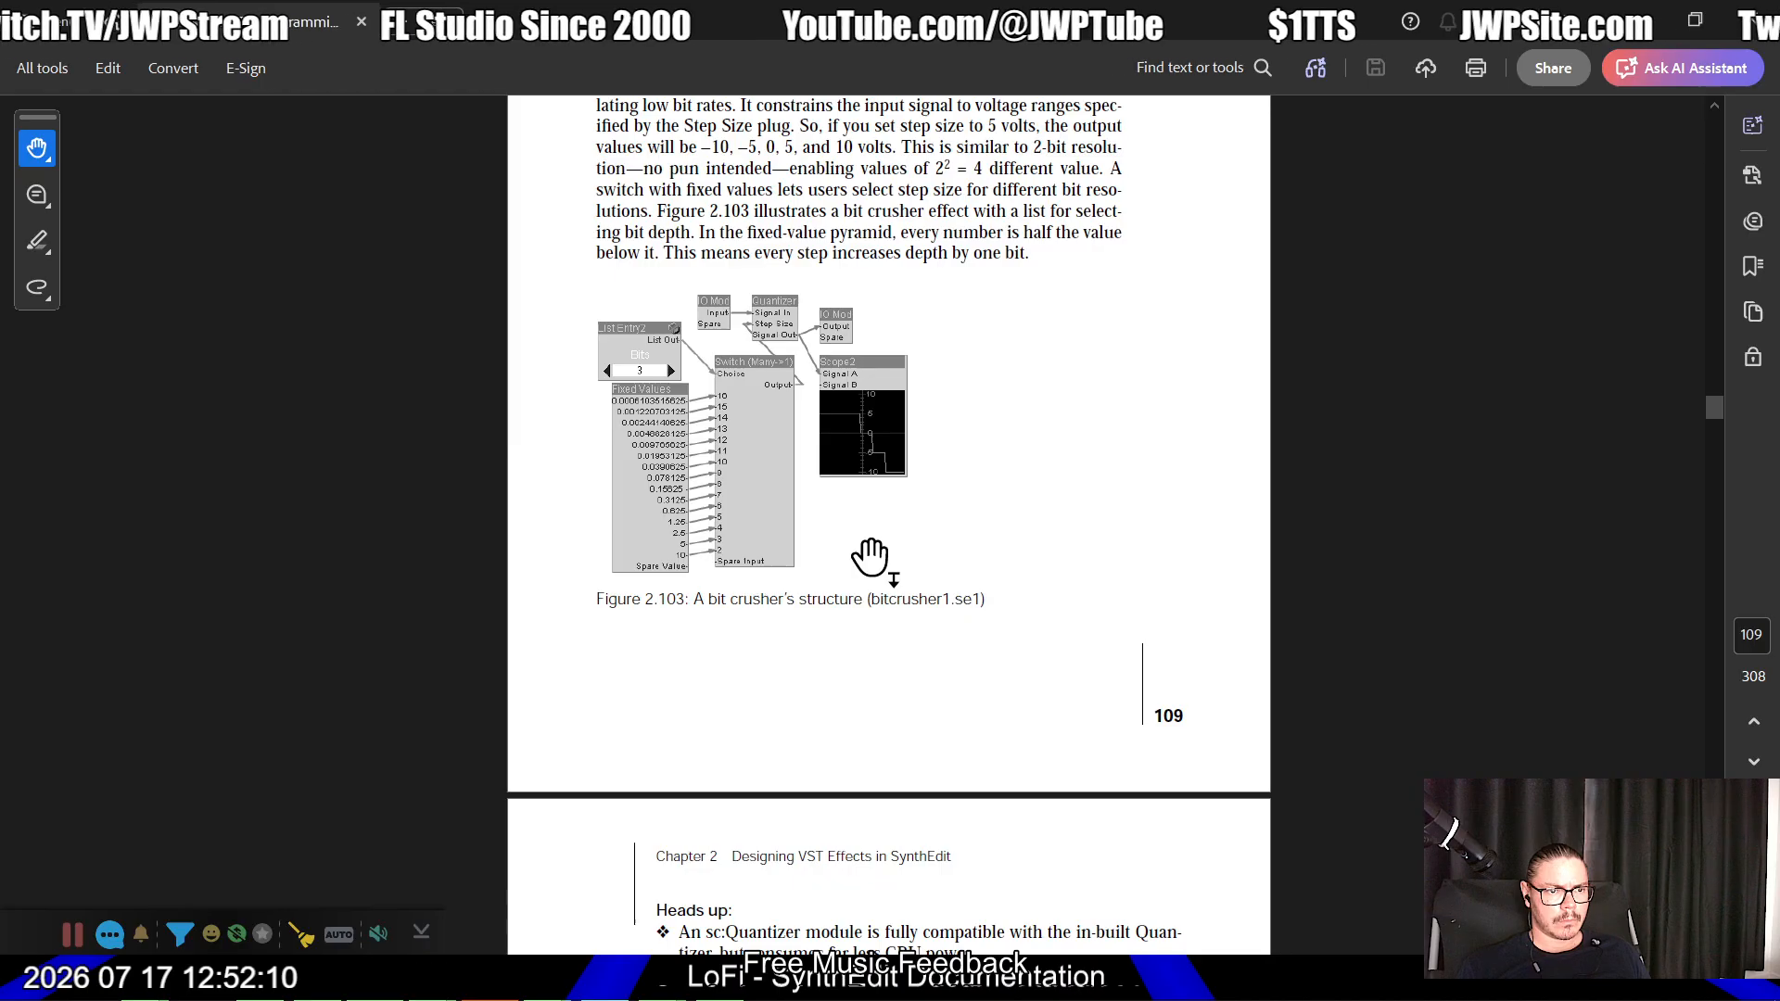
Step: Compare the Lofi structure in the older SynthEdit with the bitcrusher1 container in the newer SynthEdit
key("alt+Tab")
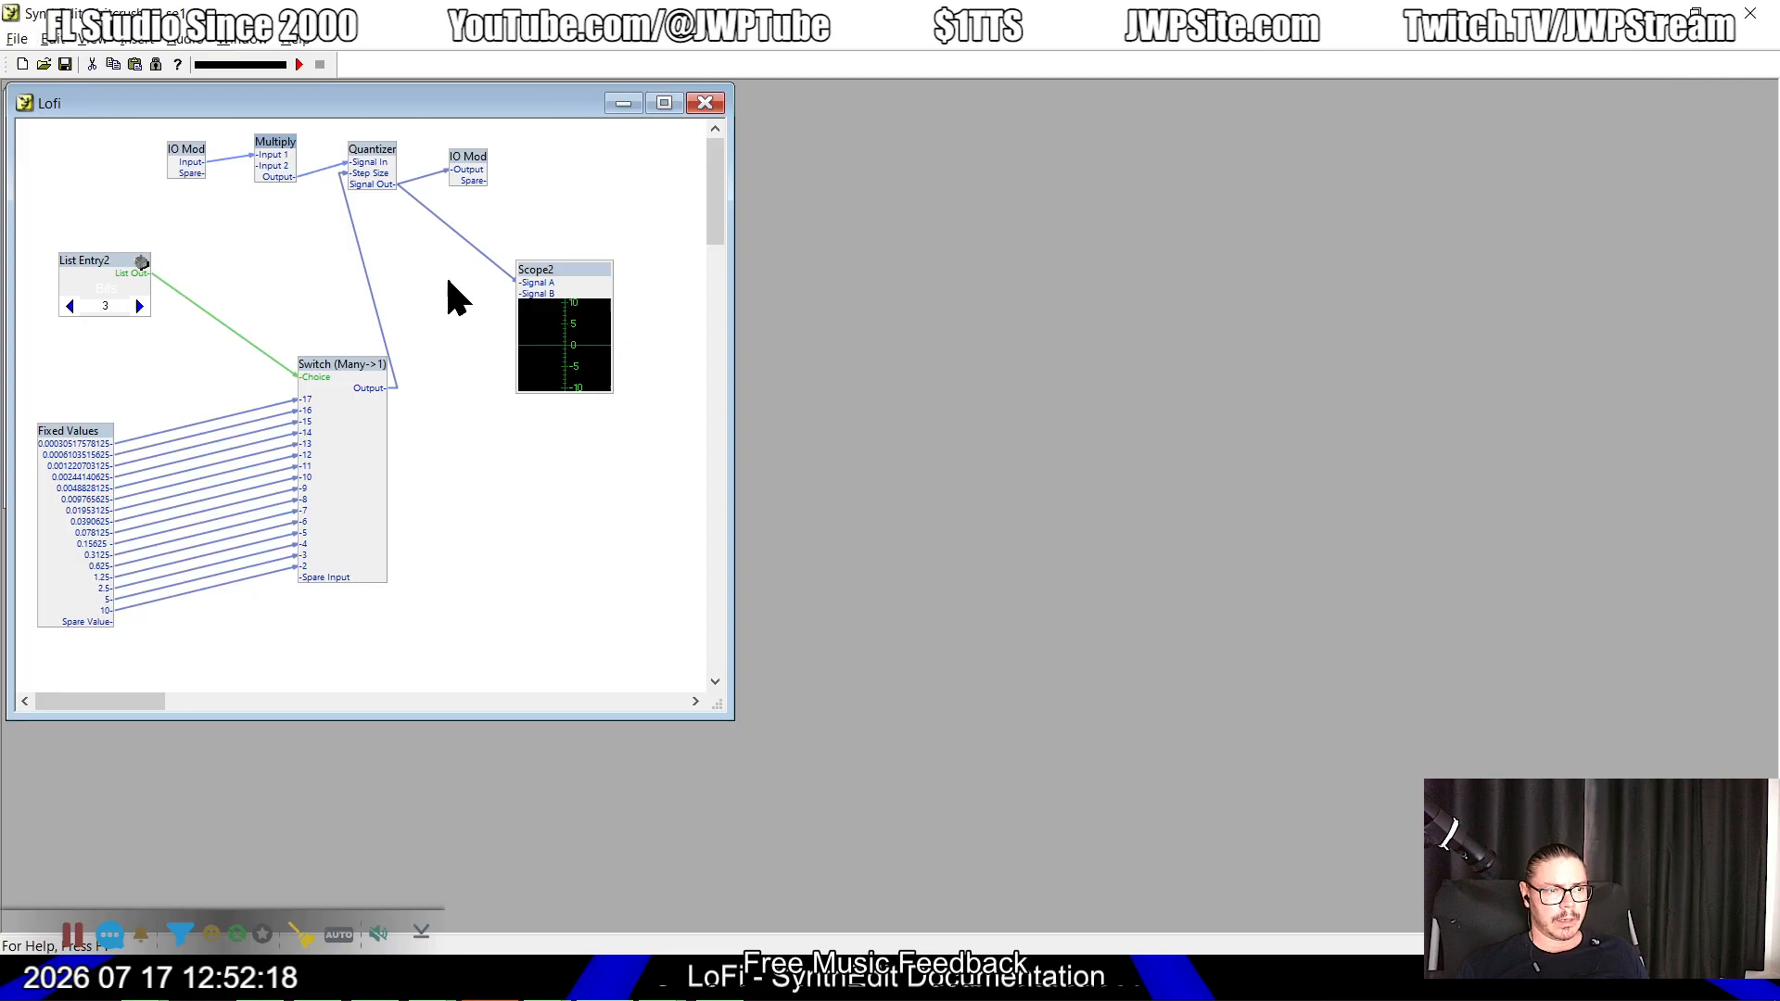
key("alt+Tab")
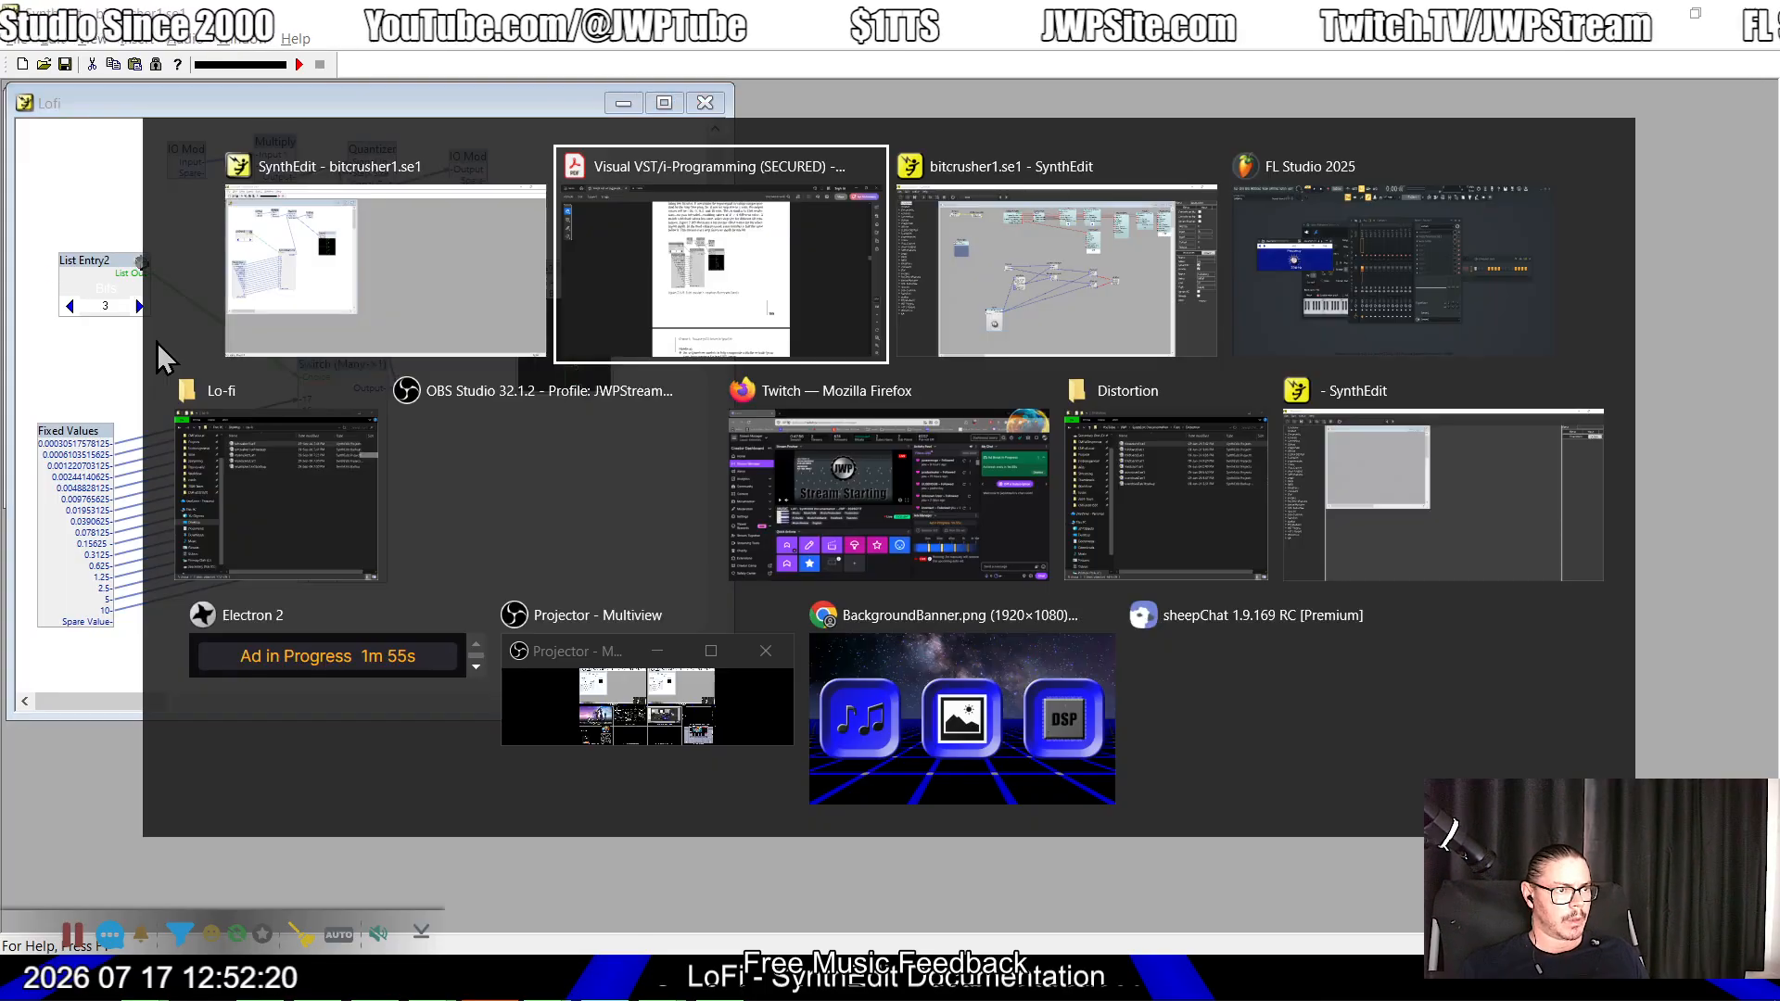
key("alt+Tab")
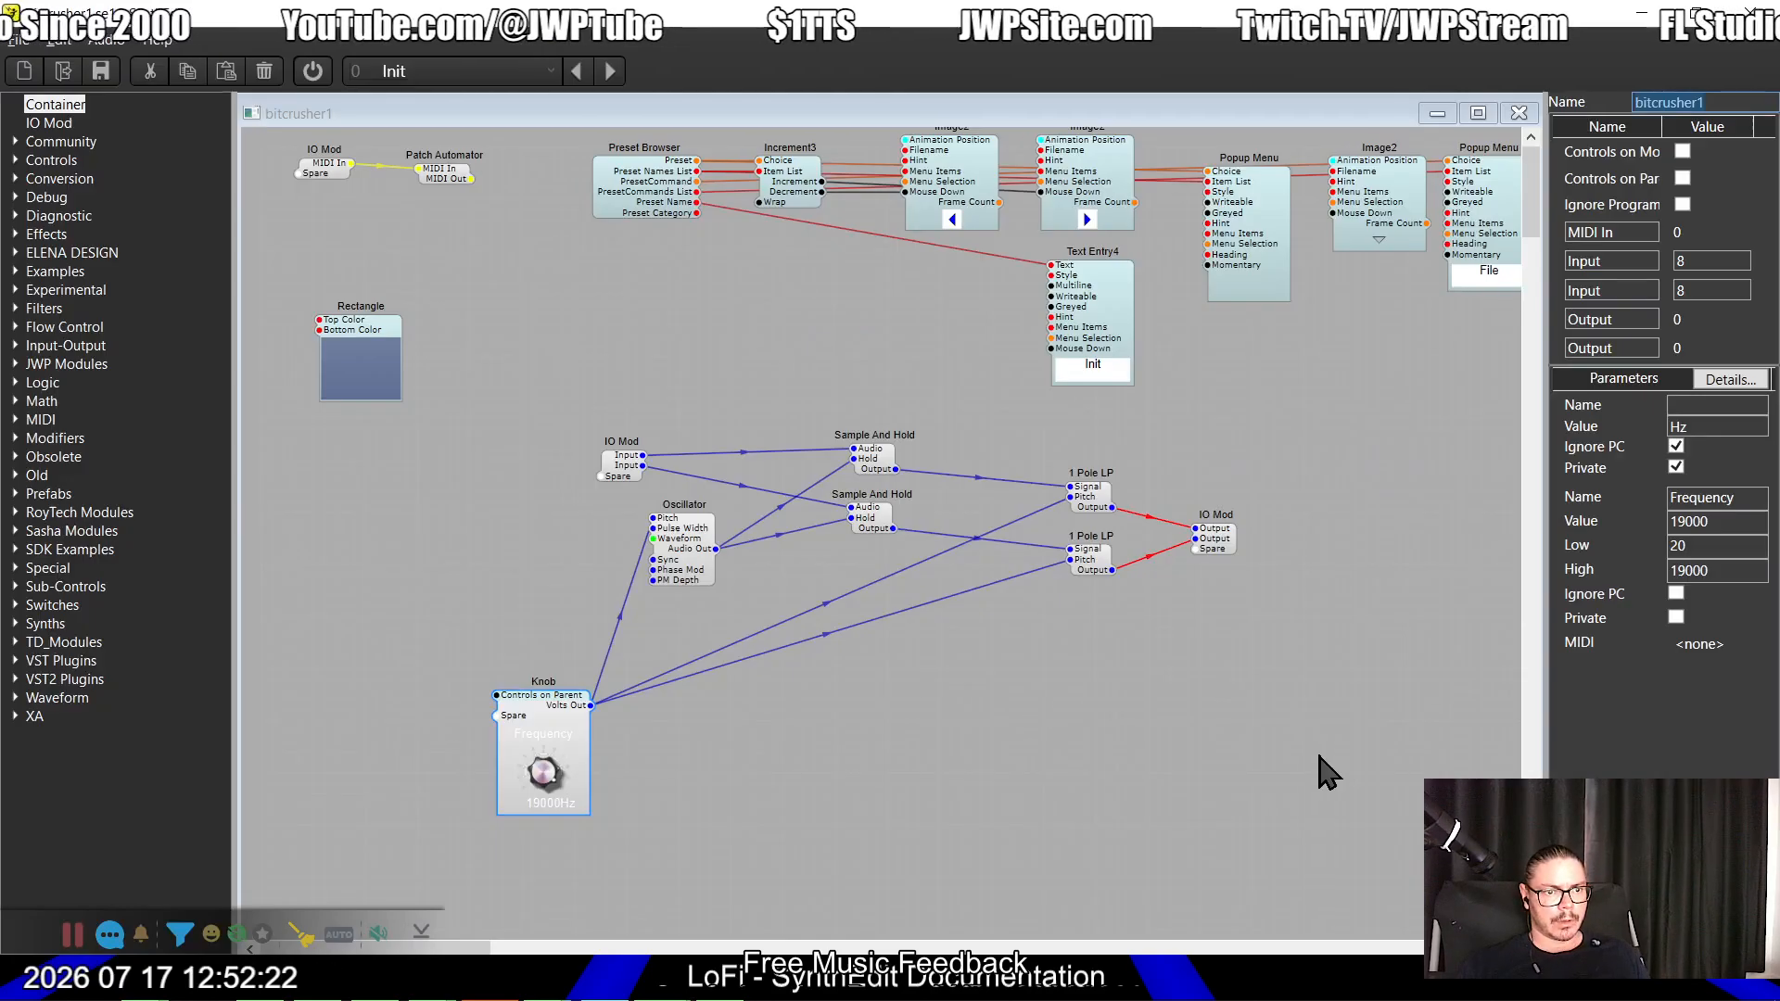
key("alt+Tab")
key("alt+Tab")
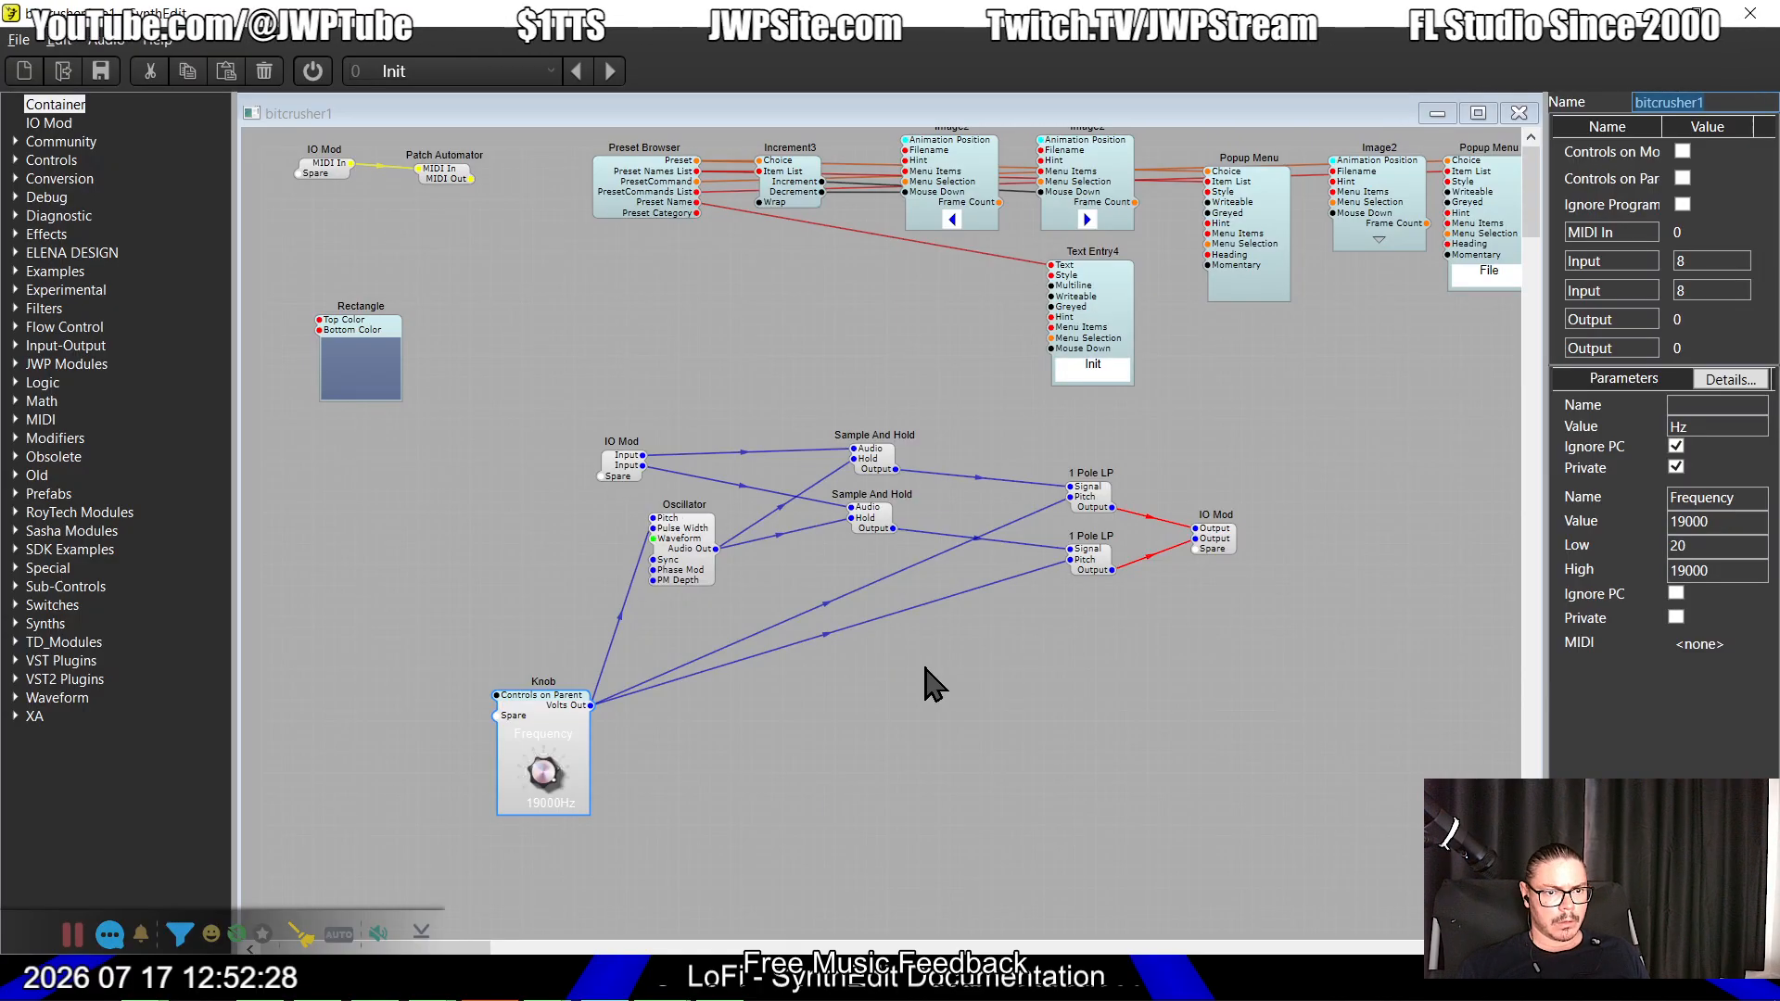
key("alt+Tab")
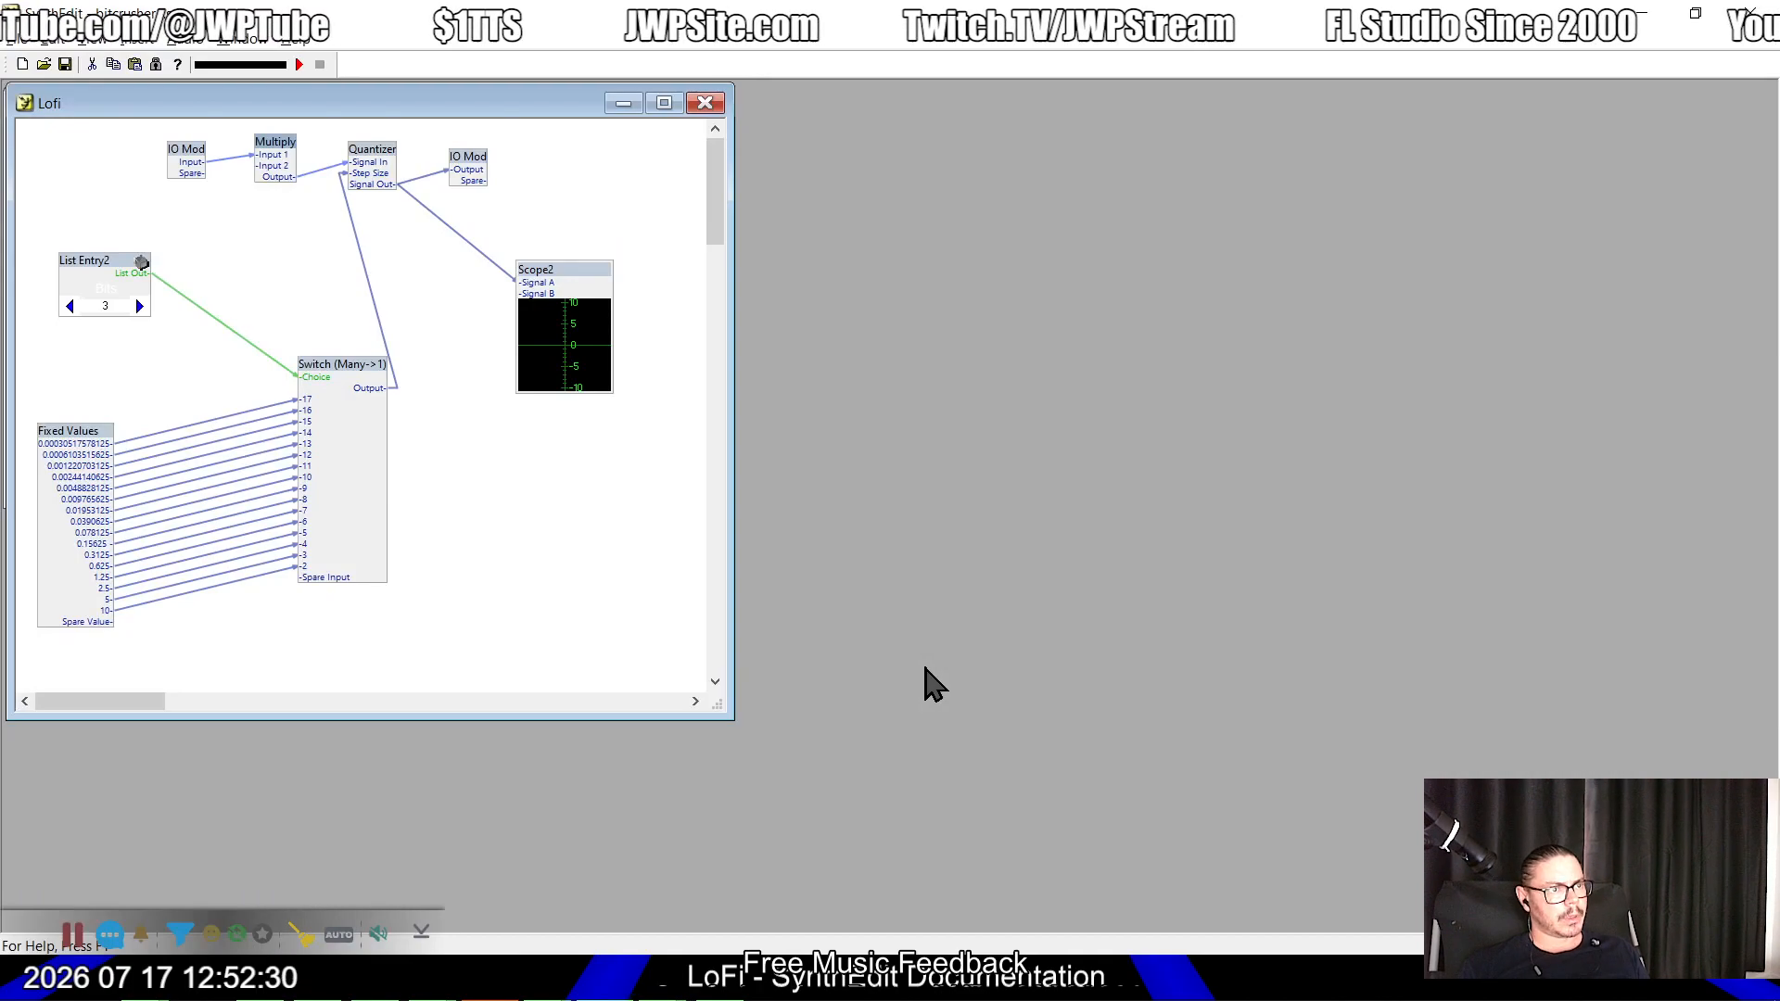
Step: In the newer SynthEdit, delete the Oscillator, both Sample And Hold modules, both 1 Pole LP filters and the Frequency Knob from bitcrusher1
key("alt+Tab")
left_click_drag(1177, 754, 623, 419)
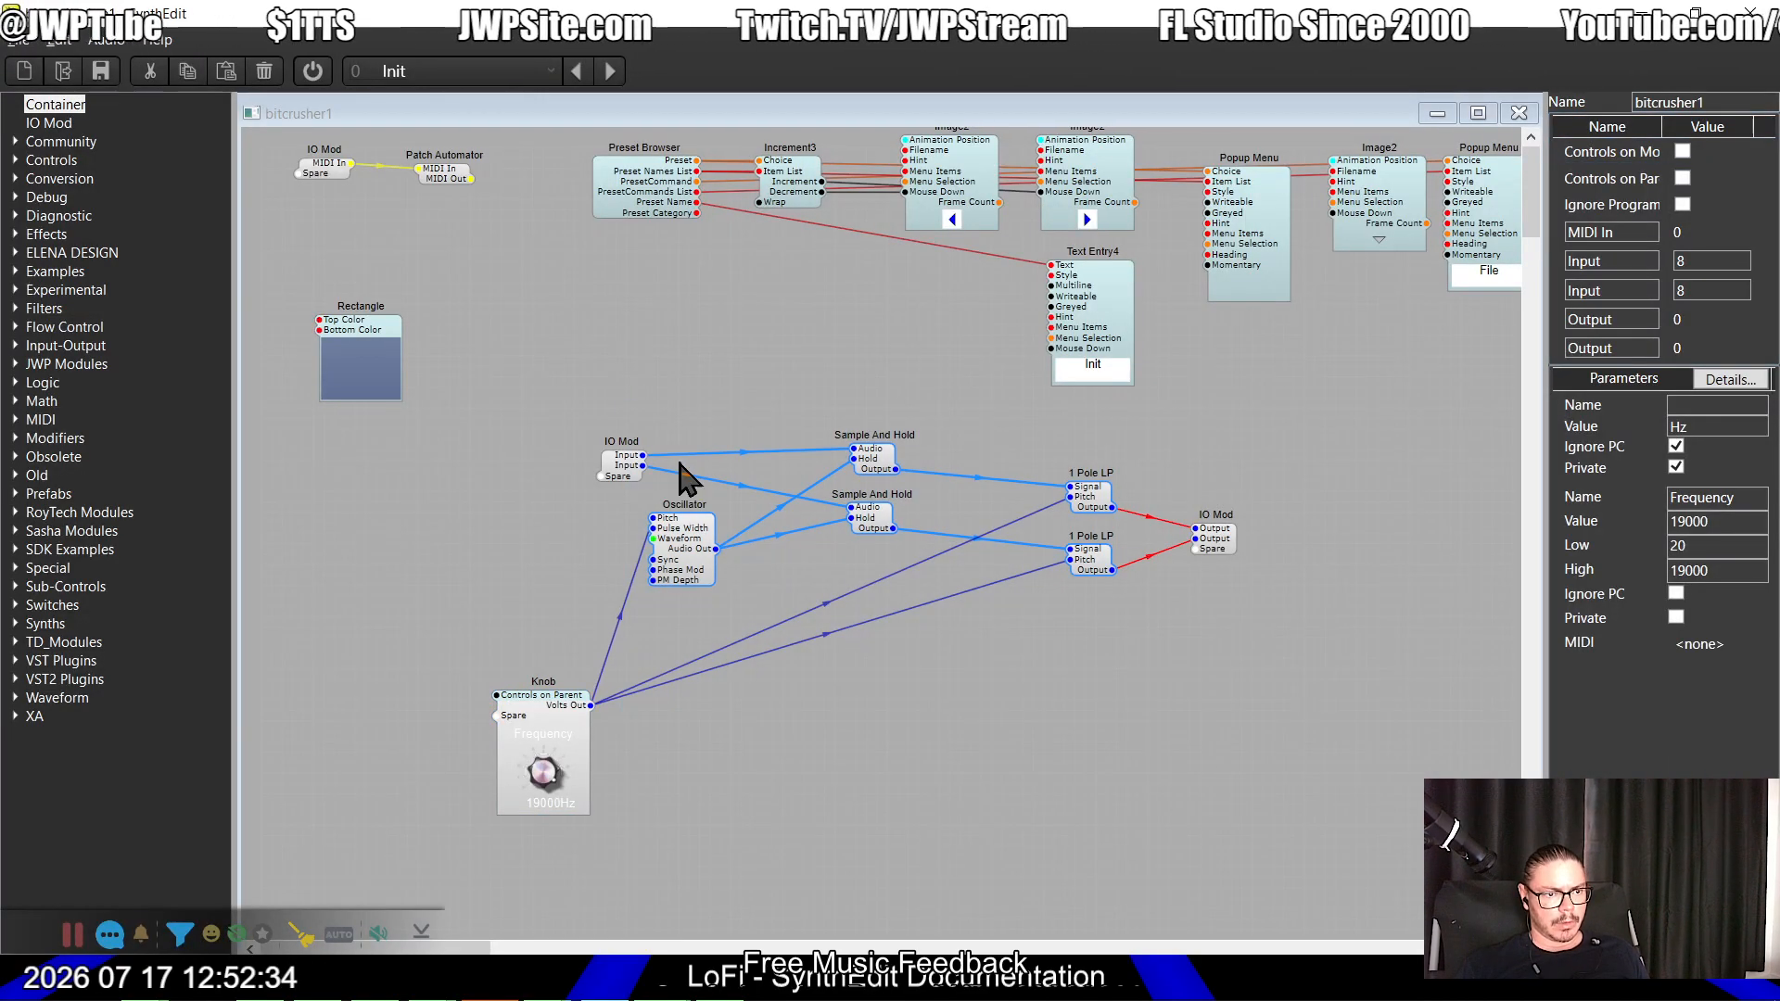
left_click(535, 732)
key("Delete")
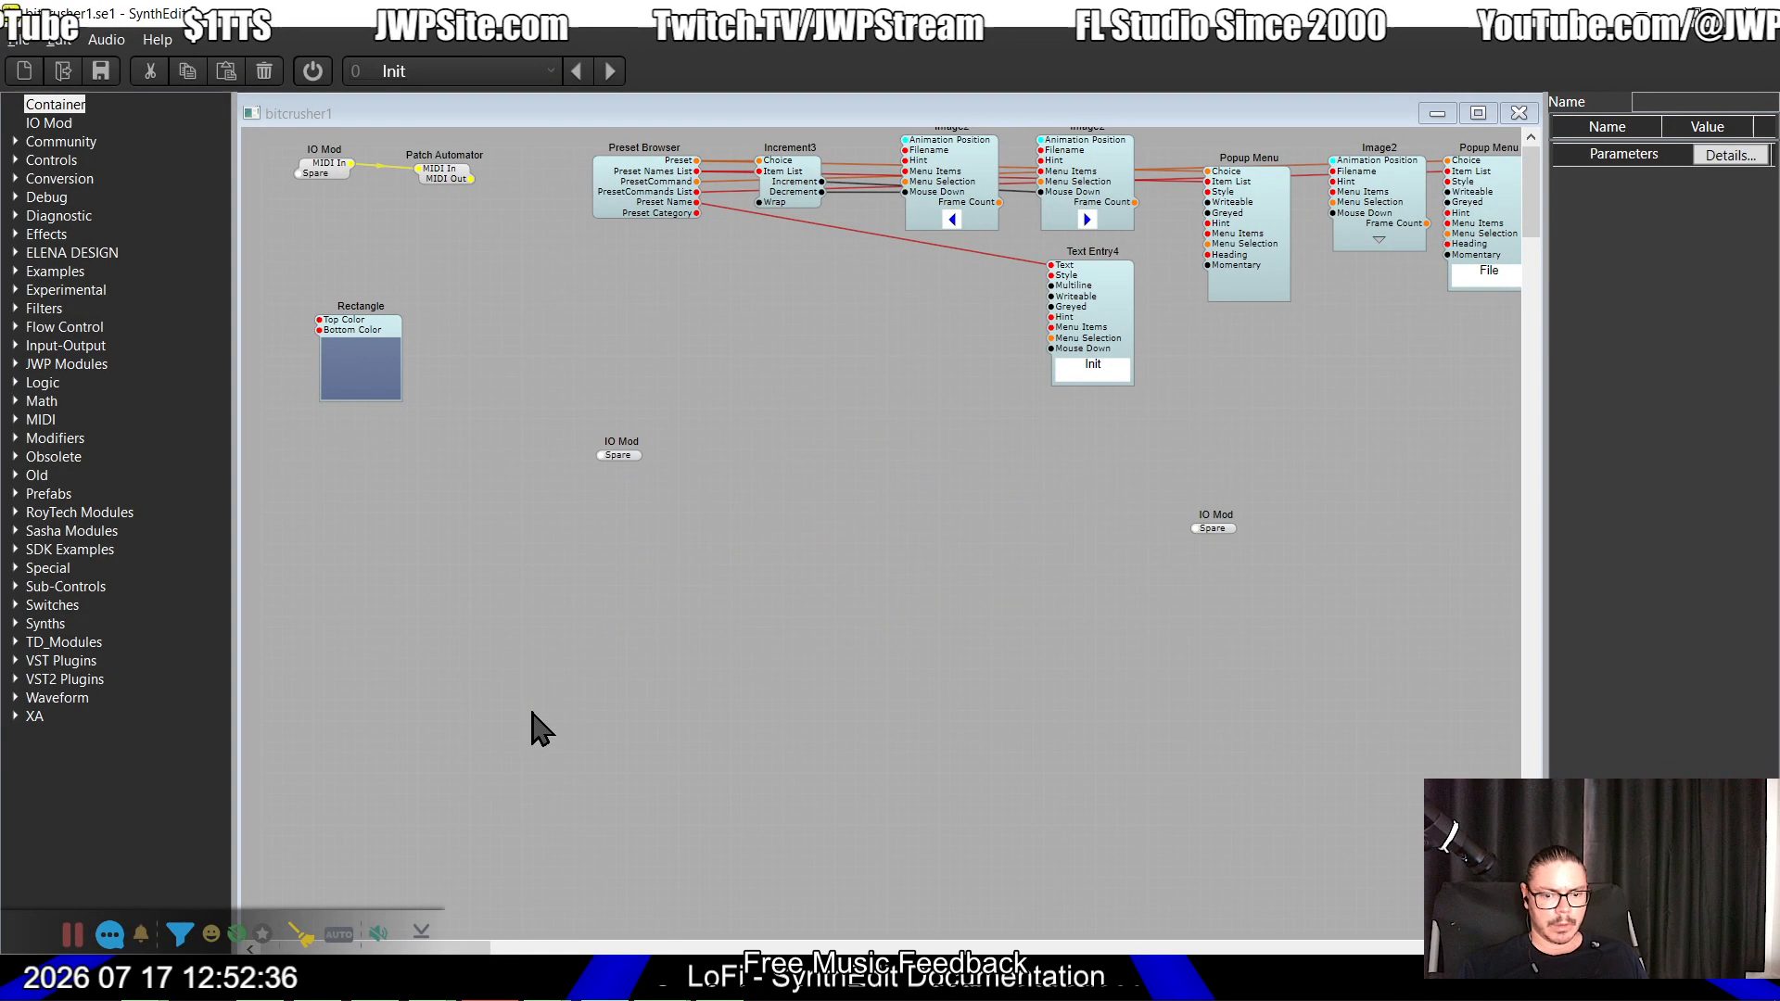
left_click(14, 587)
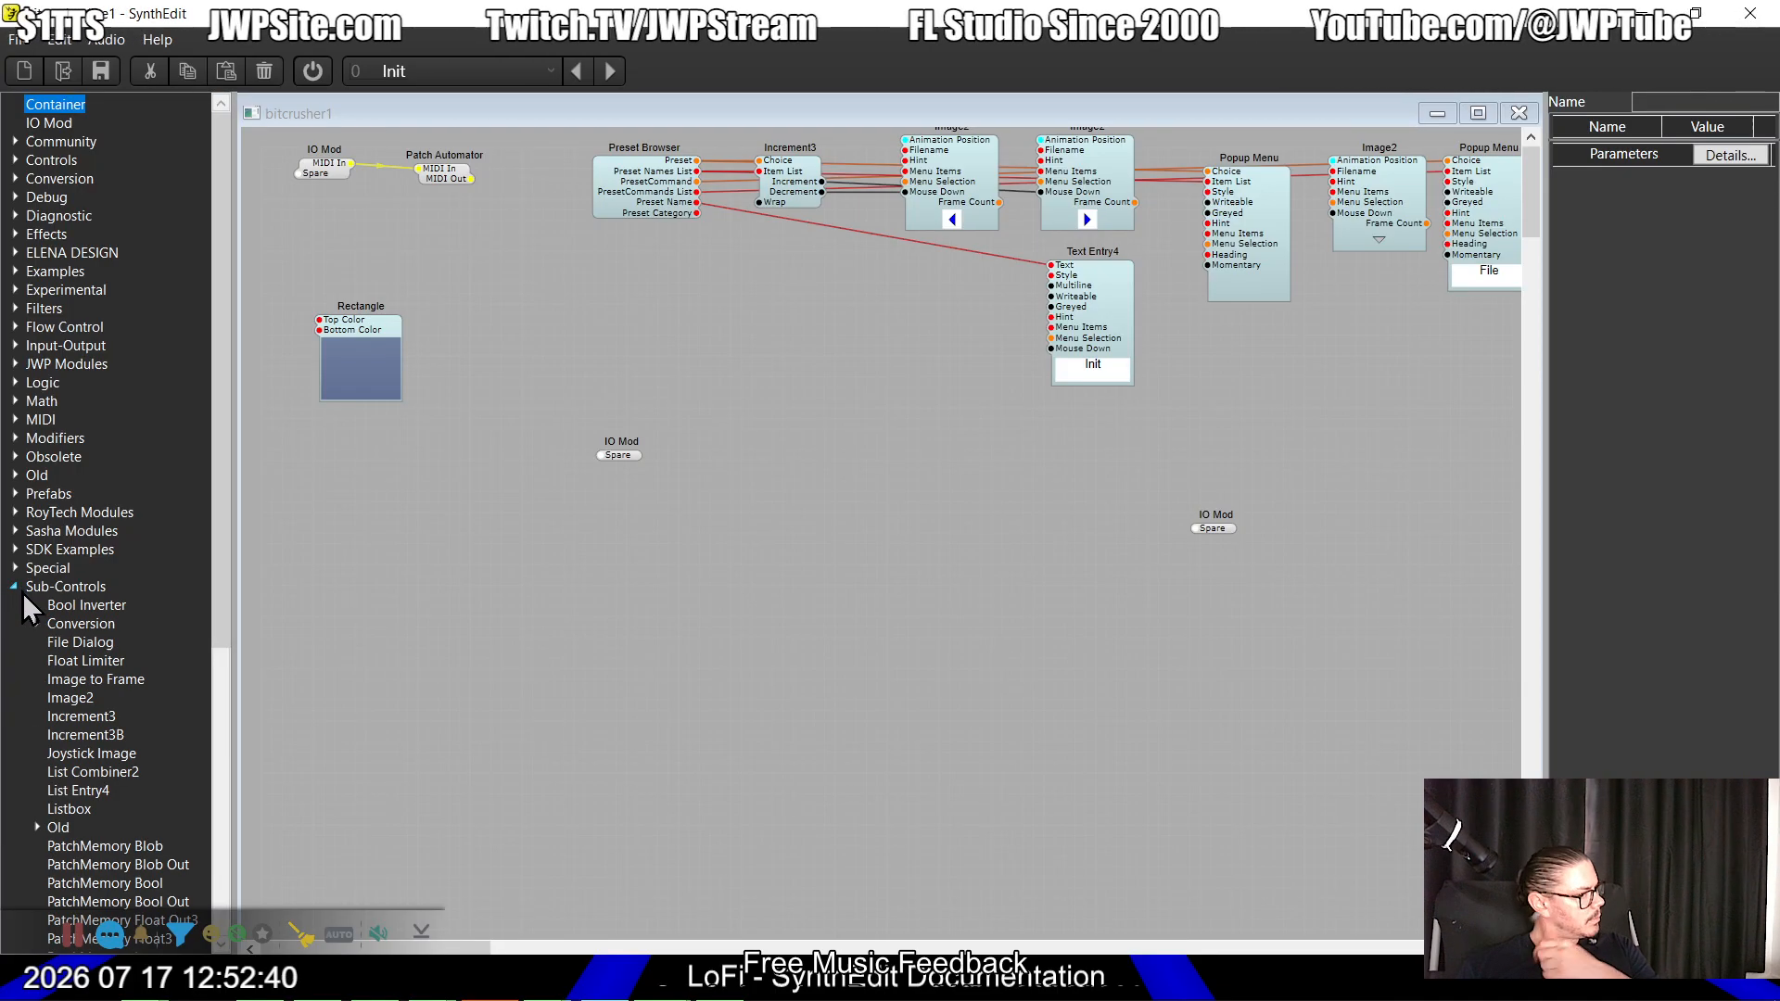
left_click_drag(104, 798, 830, 537)
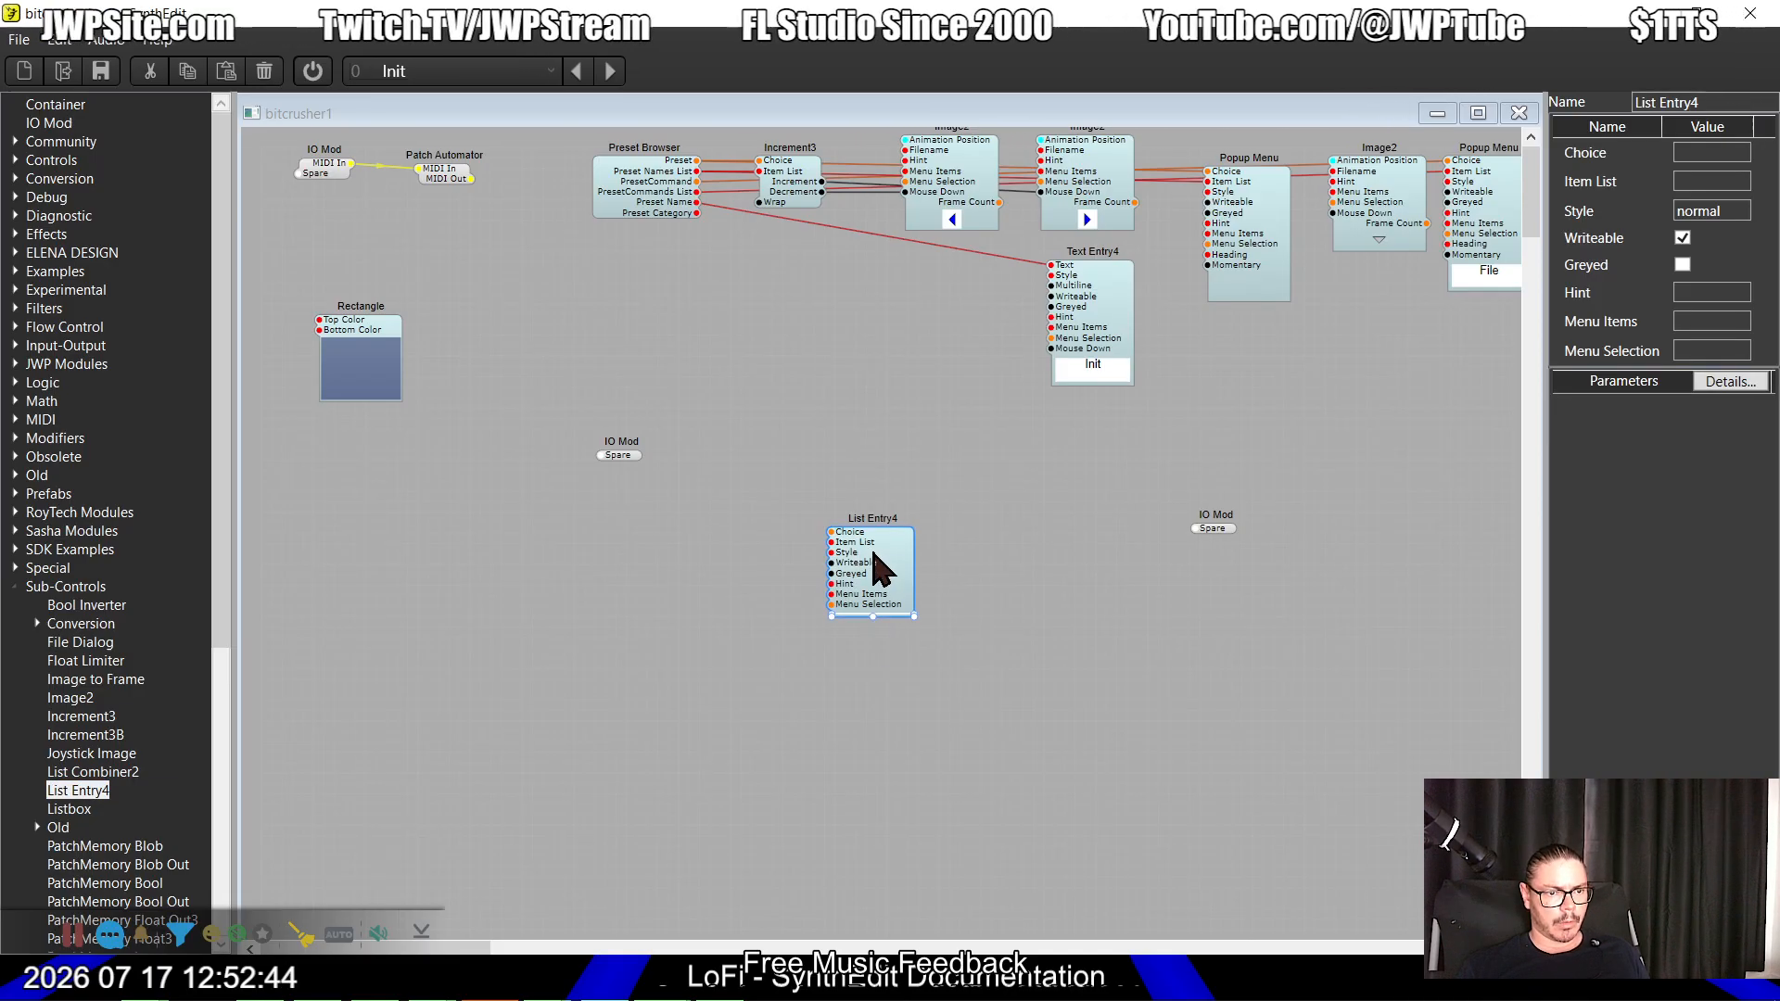
key("Delete")
left_click(13, 160)
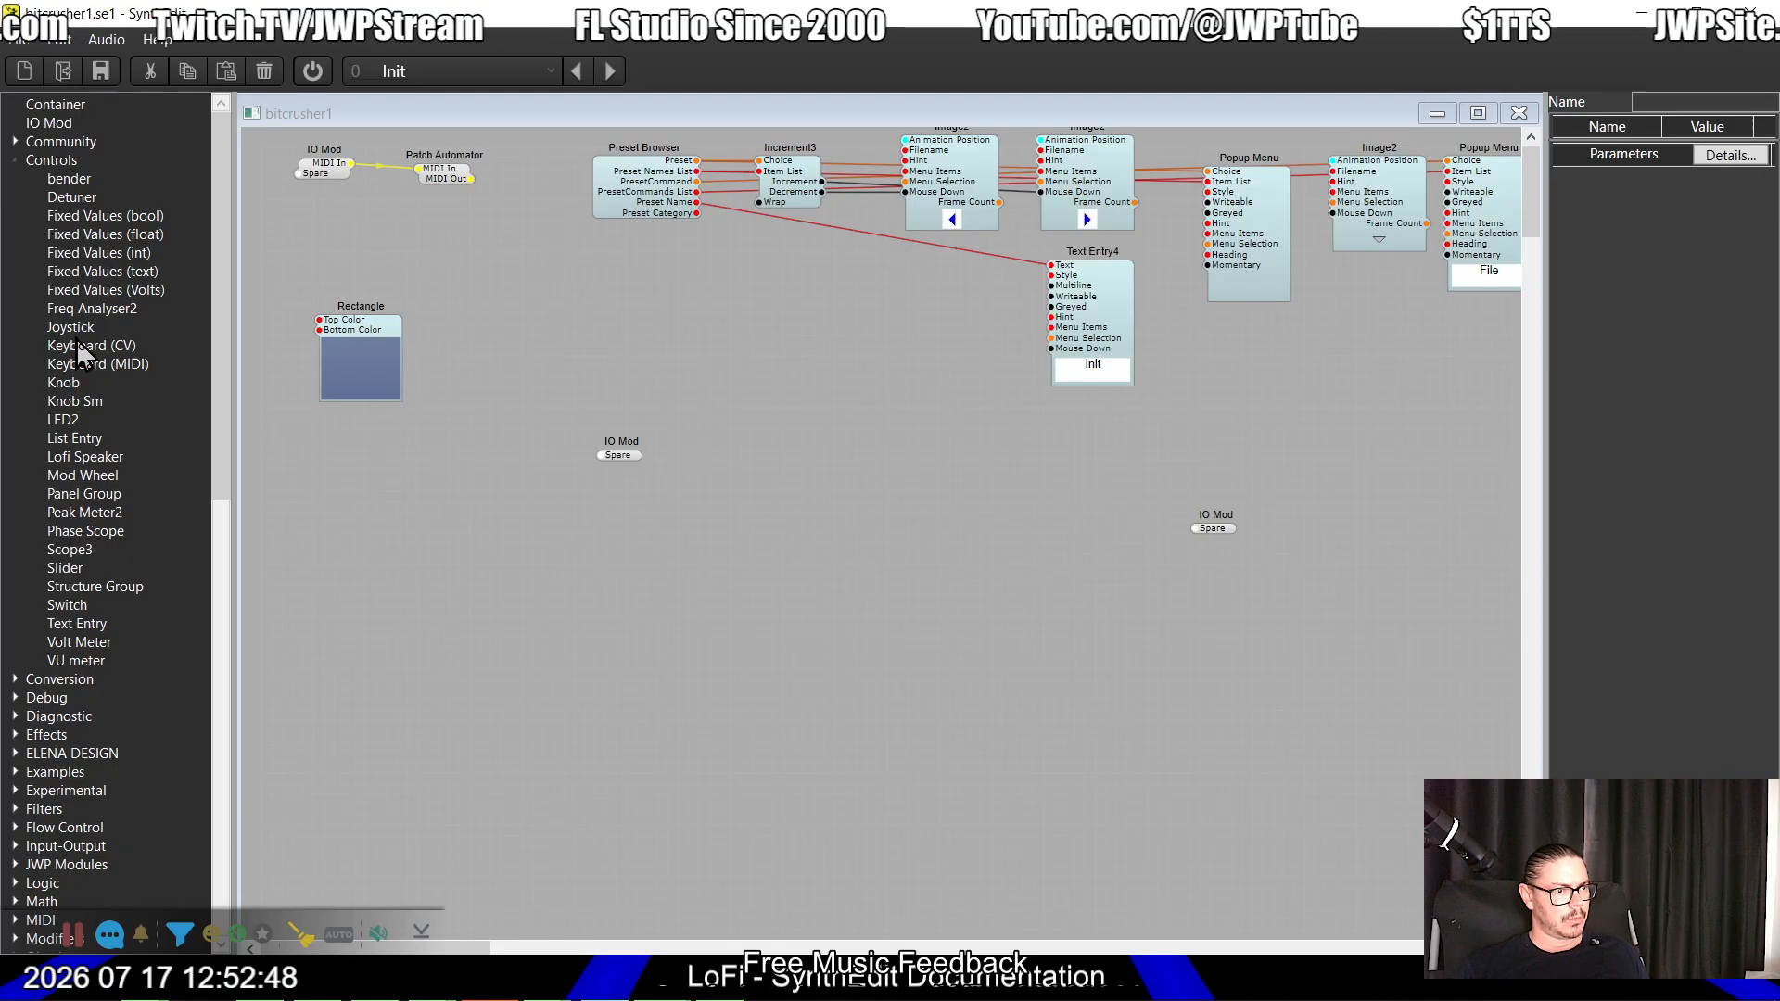
left_click_drag(78, 444, 737, 584)
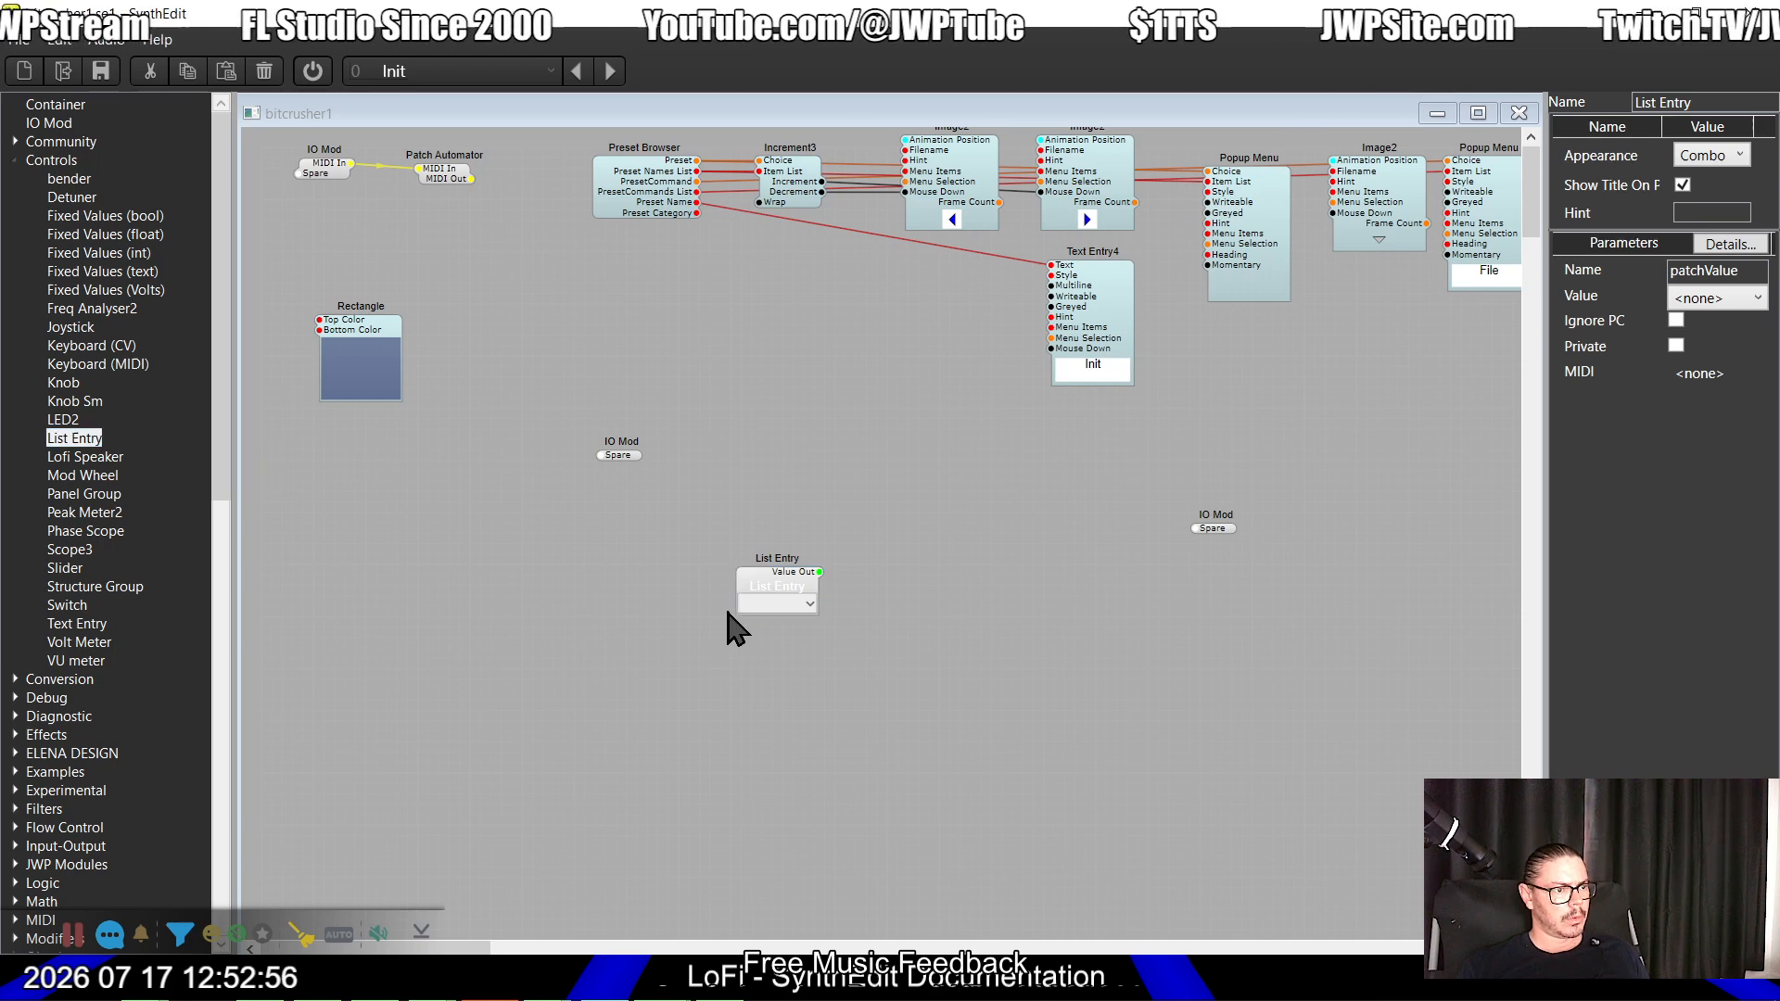
key("Delete")
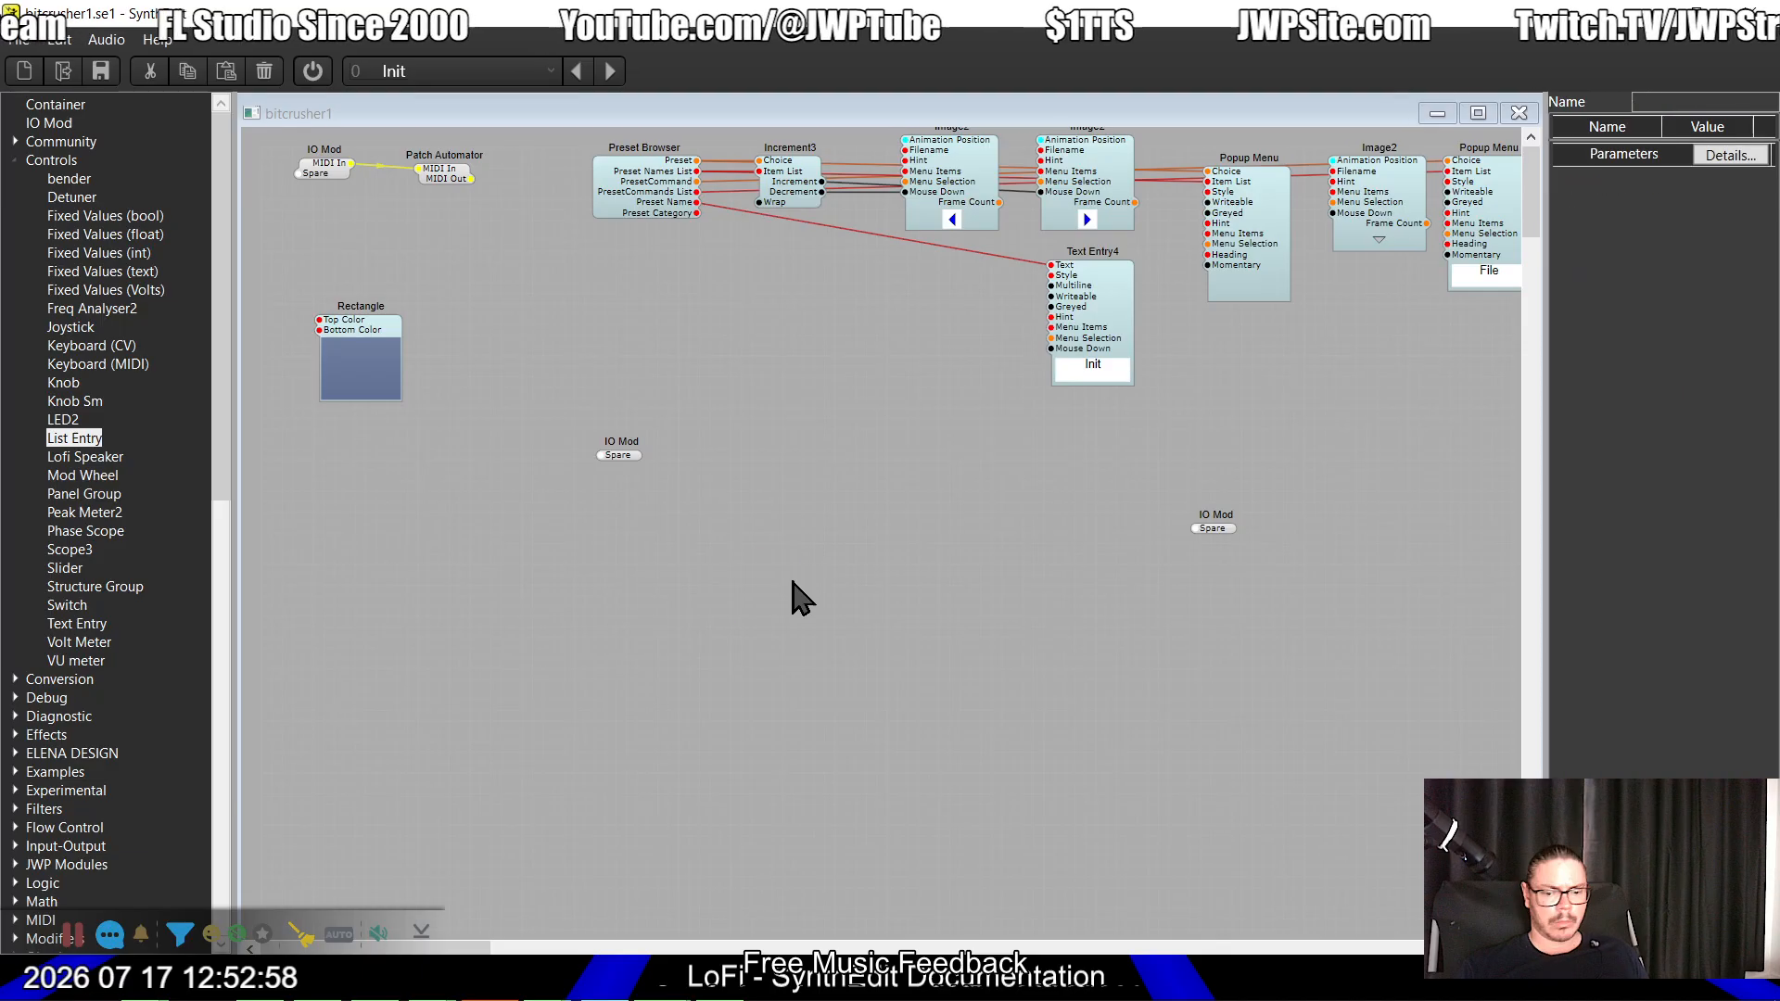
Step: Insert a List Entry4 sub-control between the two unconnected IO Mods and enlarge its display area downward
scroll(18, 610, "down", 15)
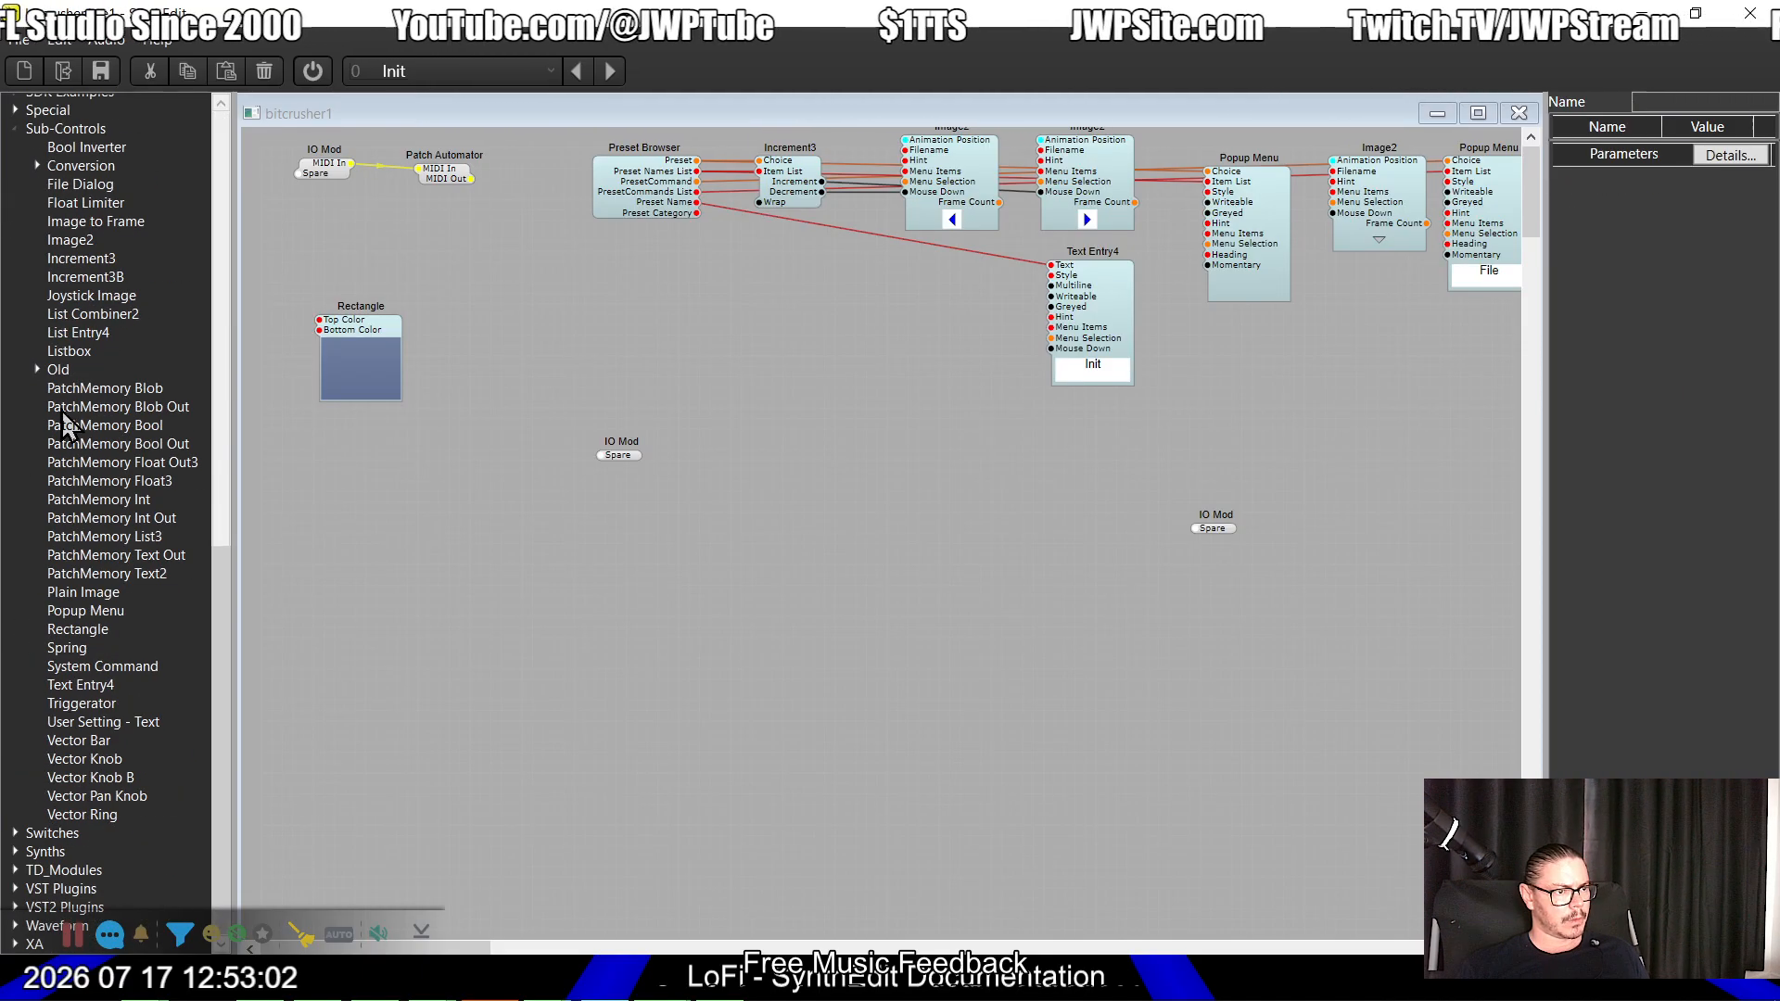
left_click_drag(65, 346, 636, 653)
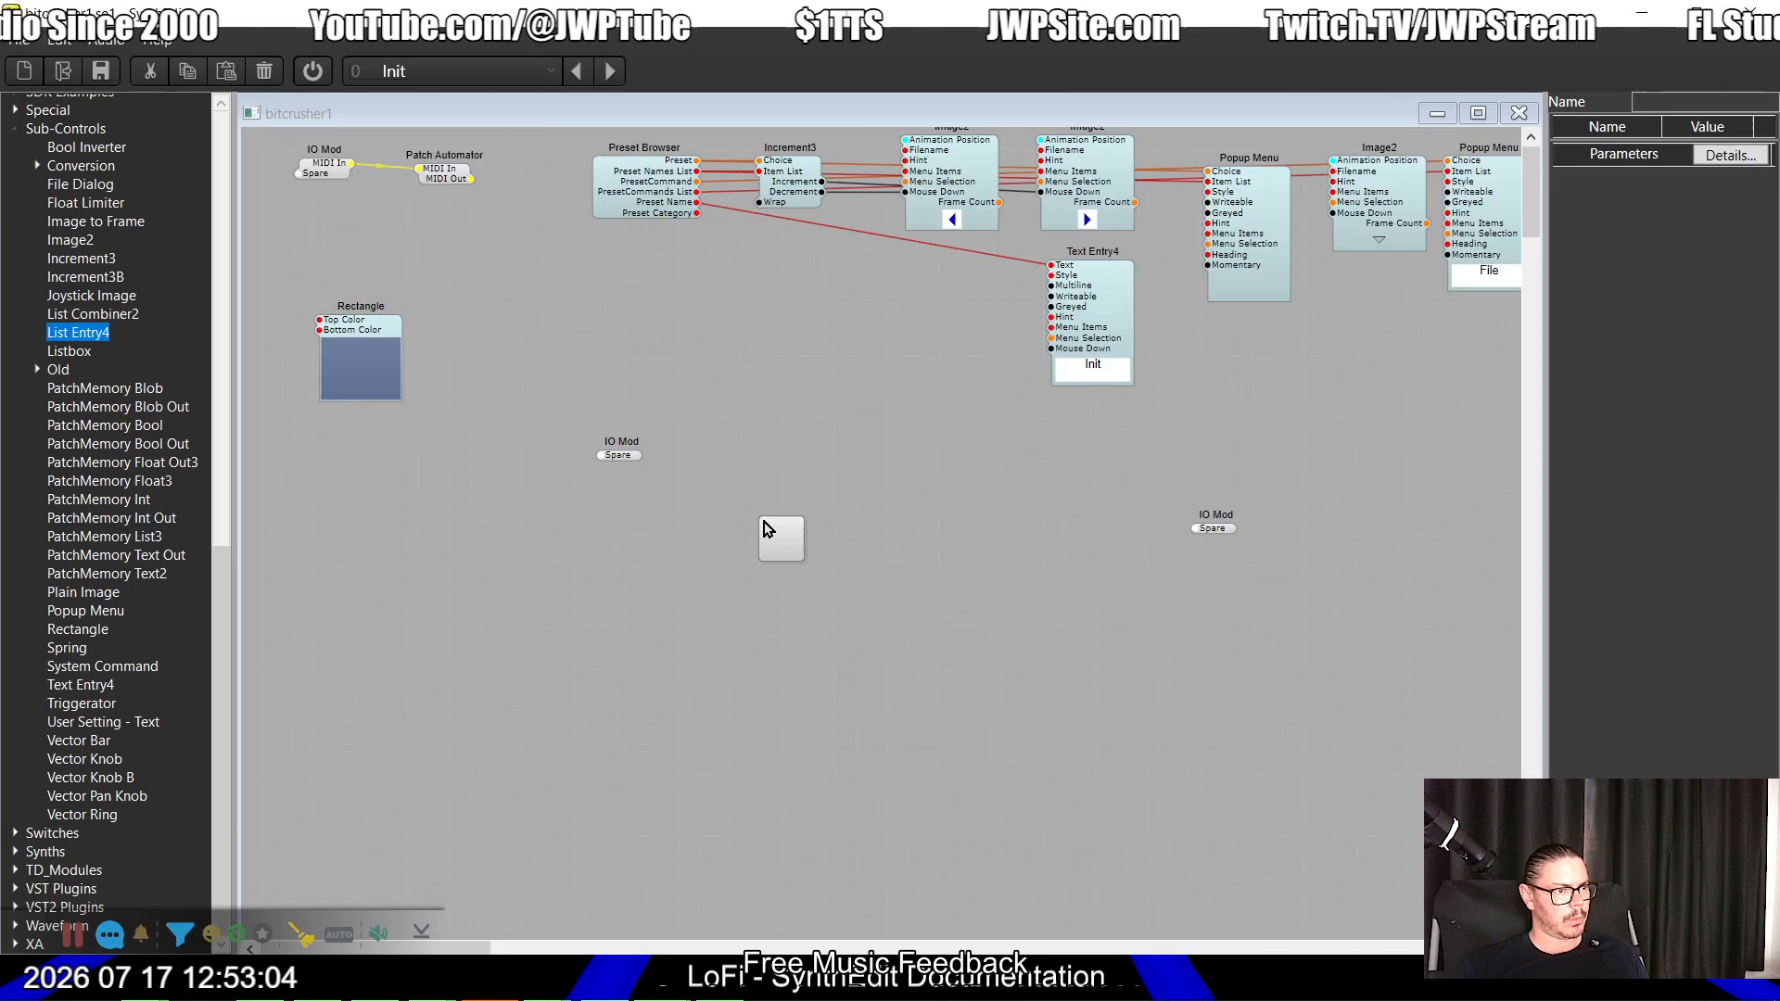
left_click_drag(762, 529, 762, 527)
mouse_move(813, 611)
left_mouse_down()
mouse_move(815, 659)
mouse_move(813, 638)
left_mouse_up()
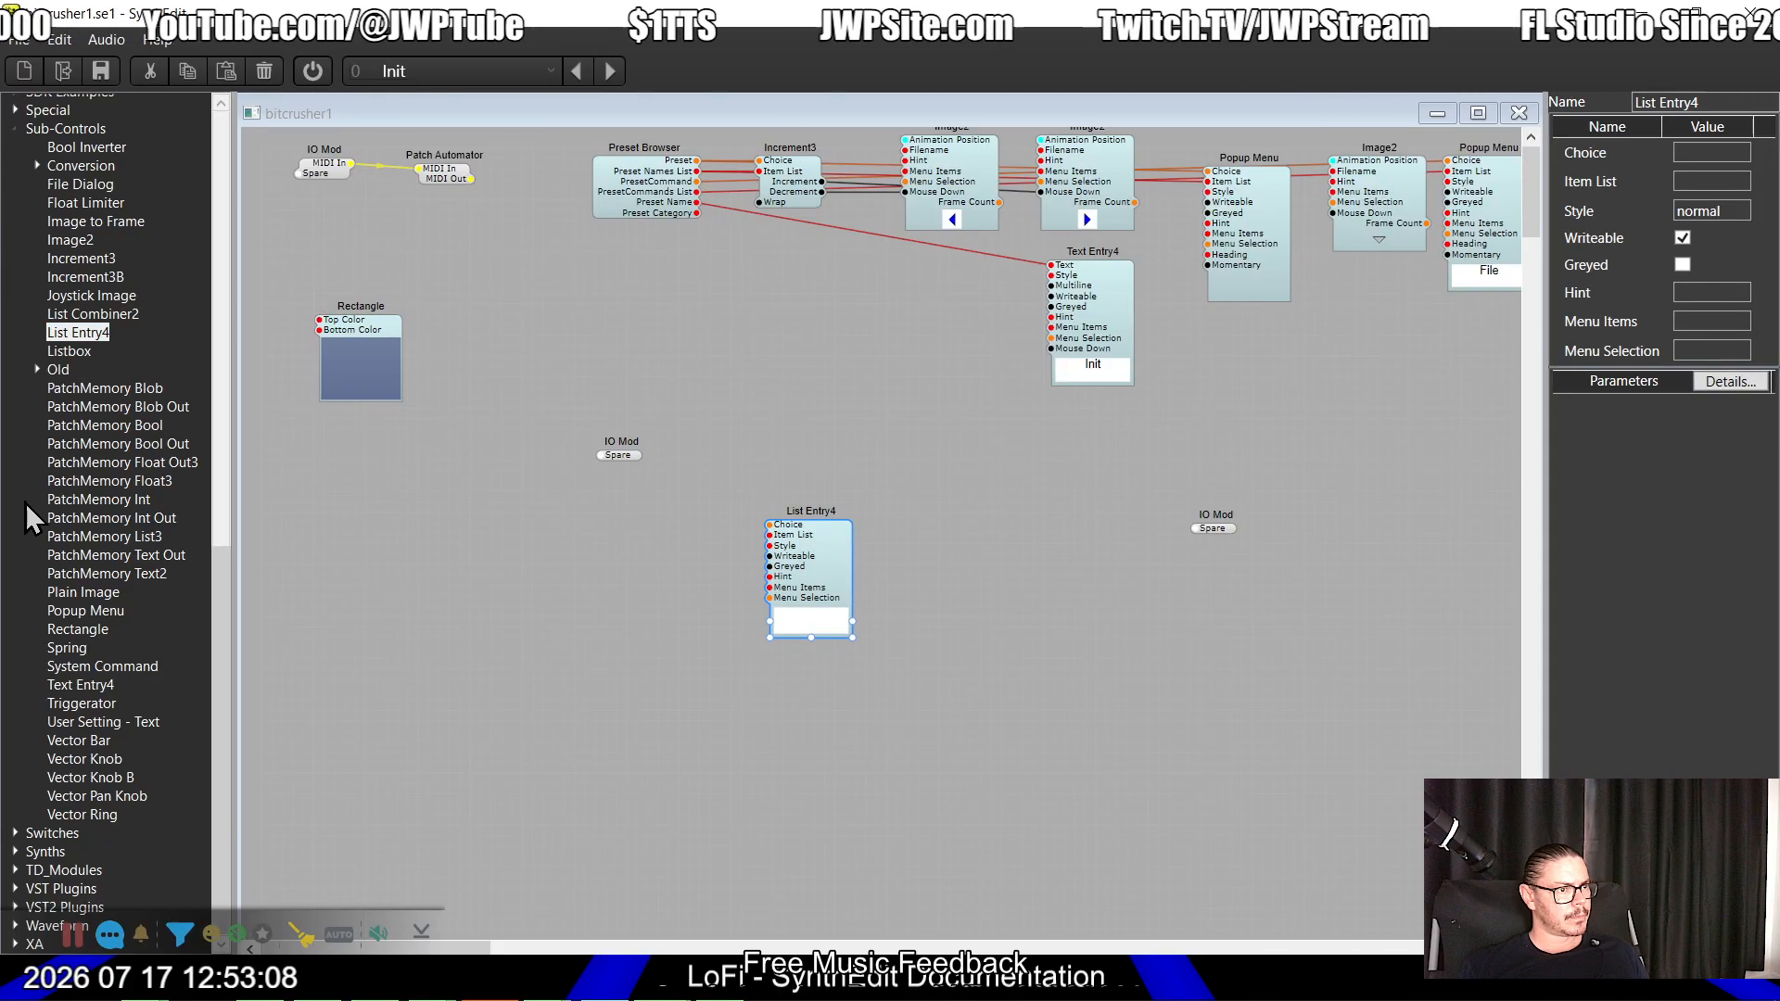
left_click(37, 369)
left_click(37, 369)
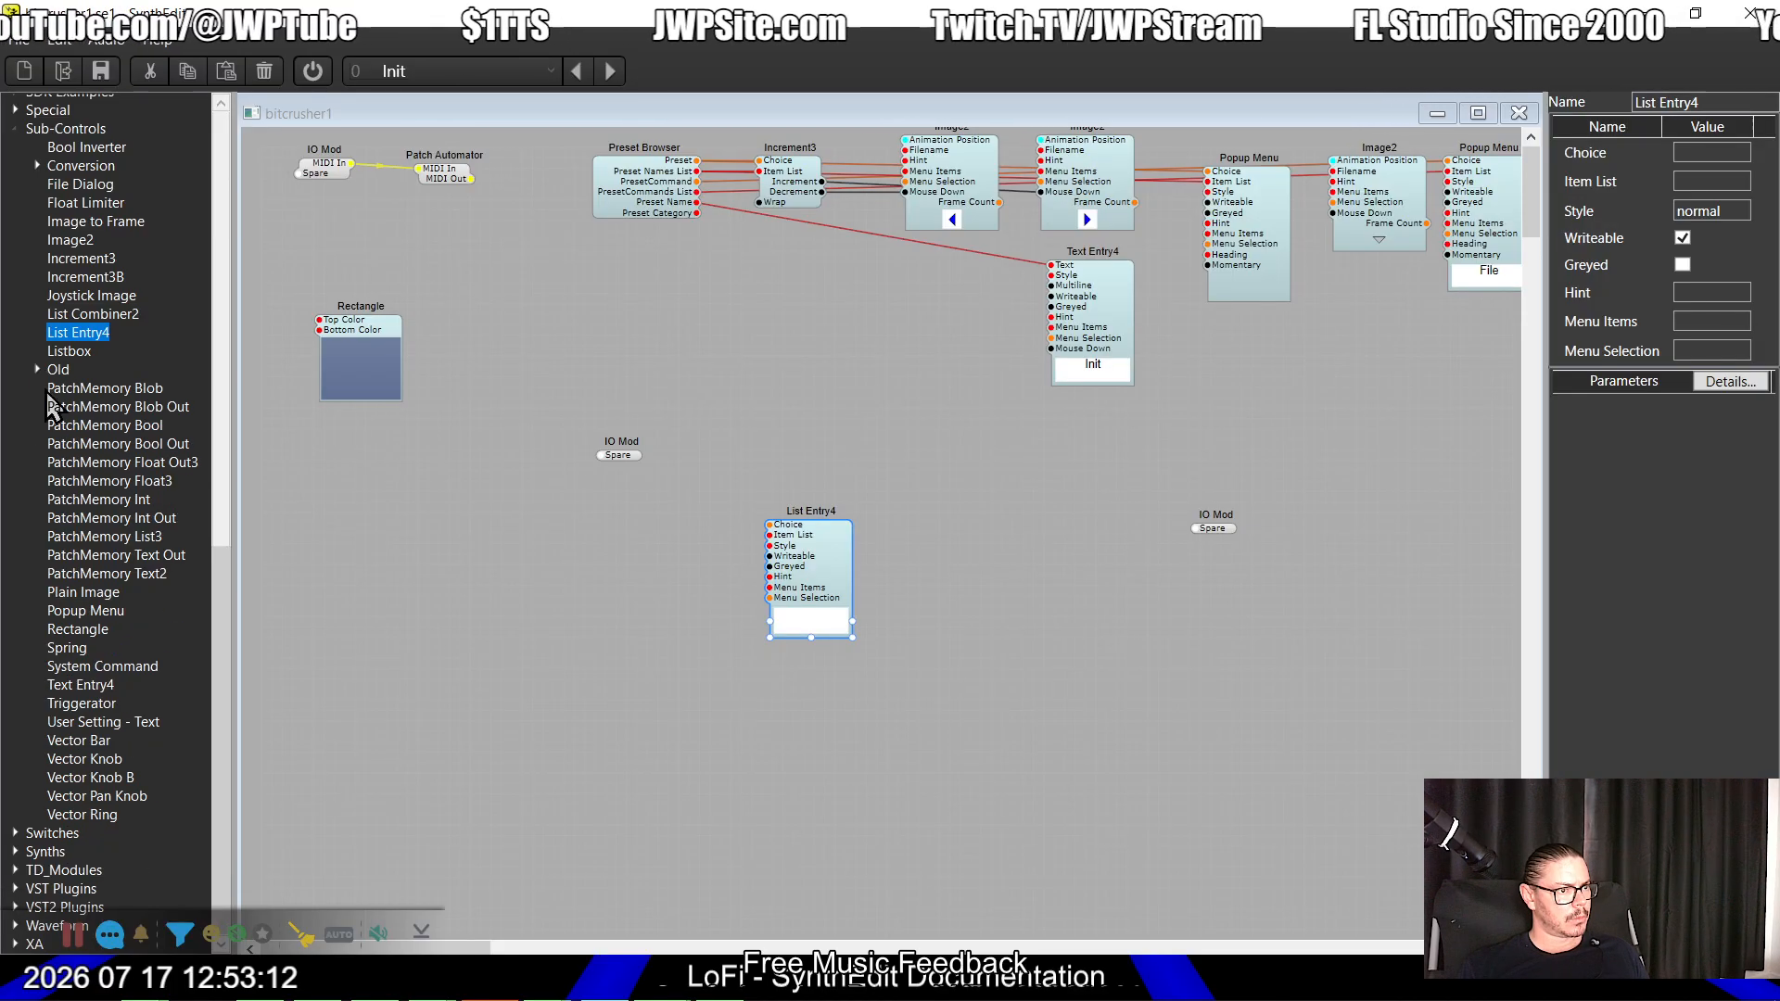
scroll(108, 461, "up", 15)
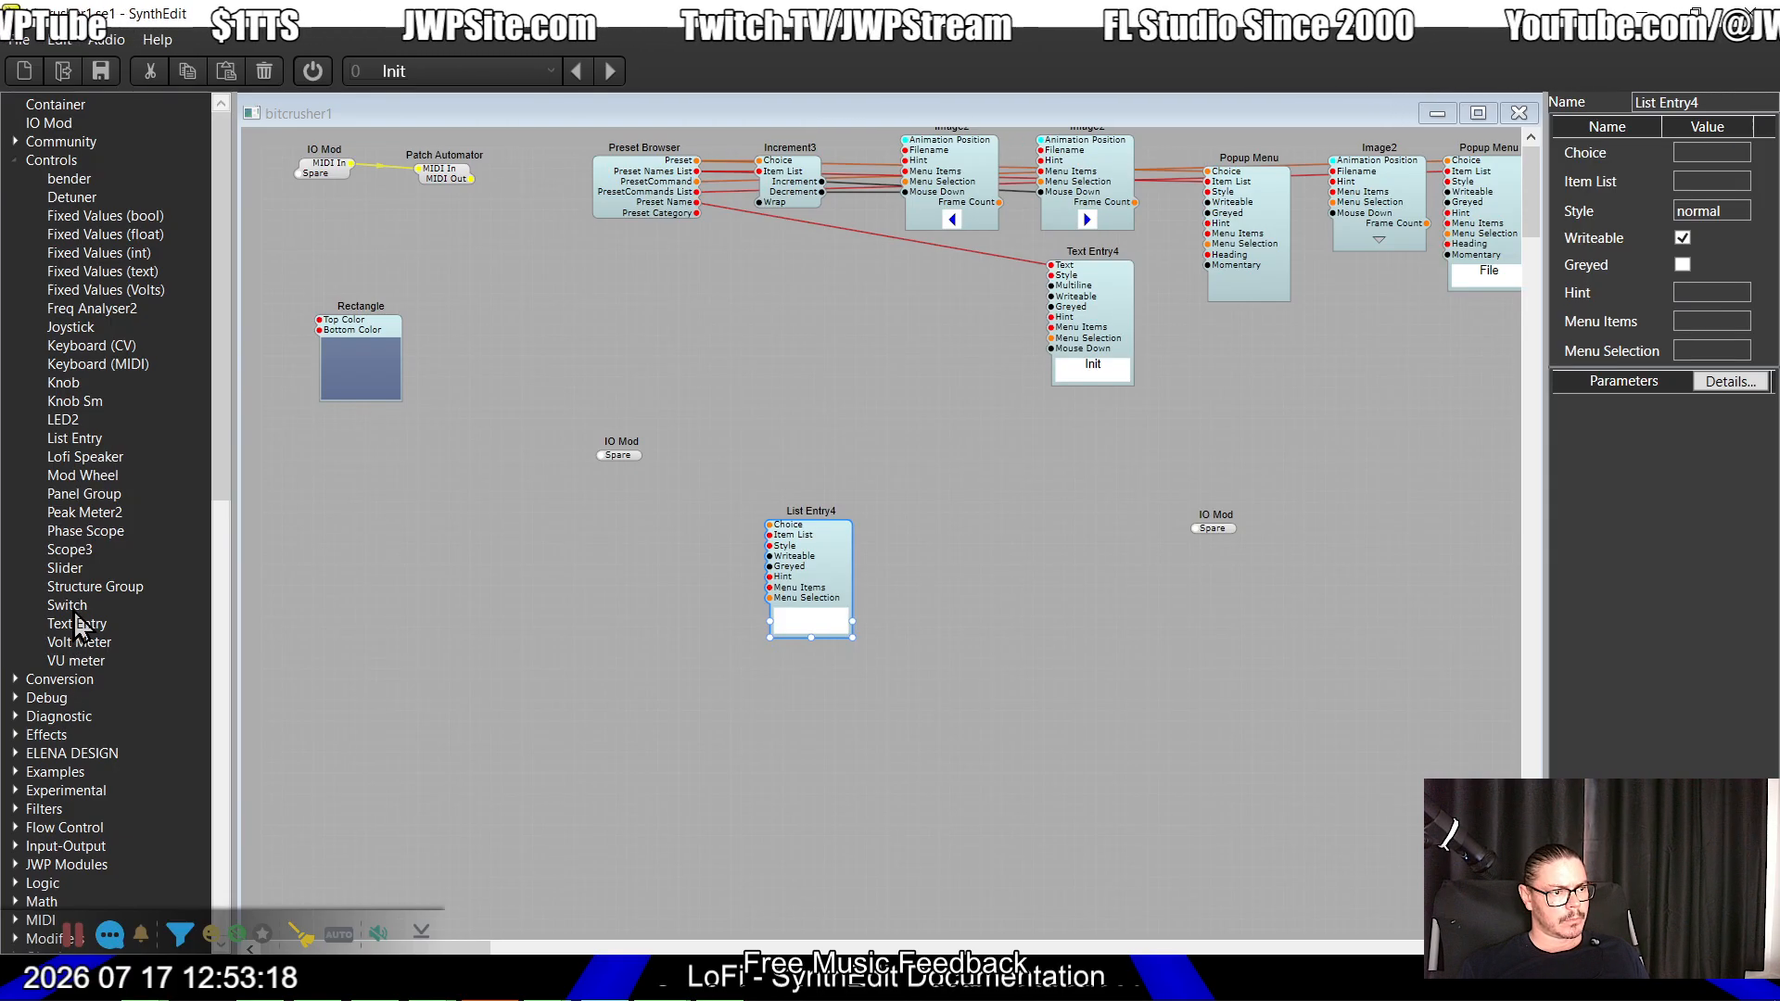
left_click_drag(72, 608, 378, 614)
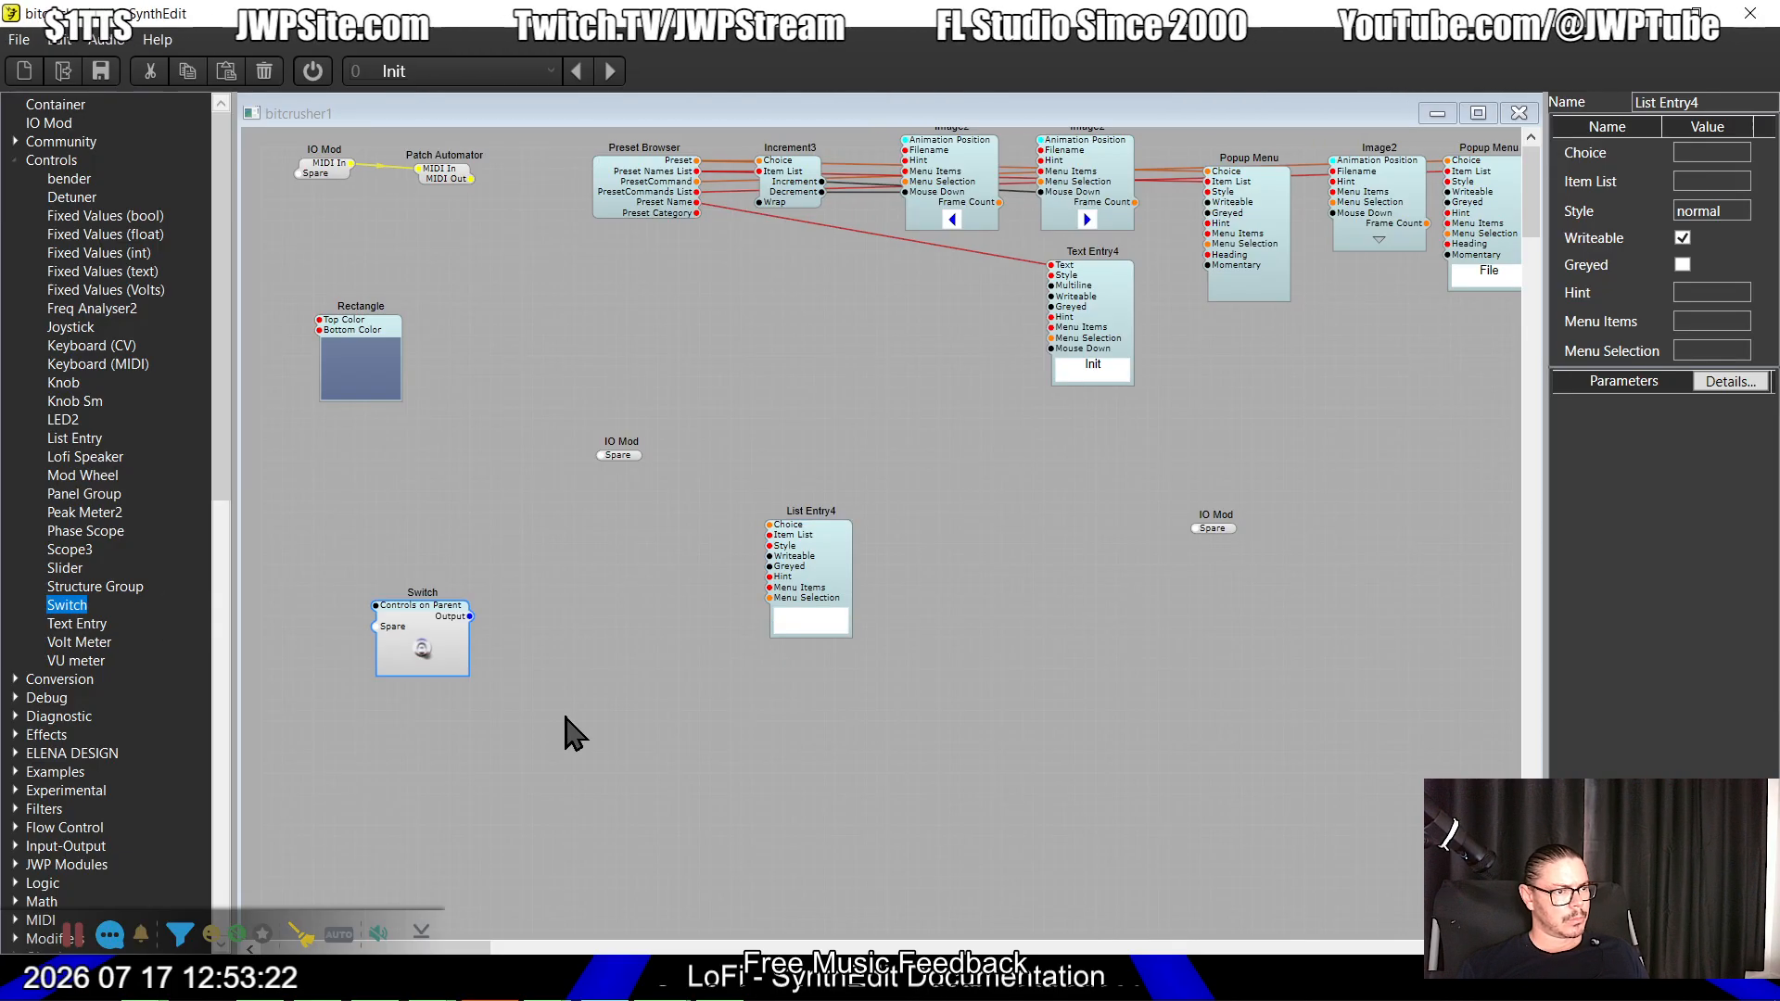
left_click(445, 634)
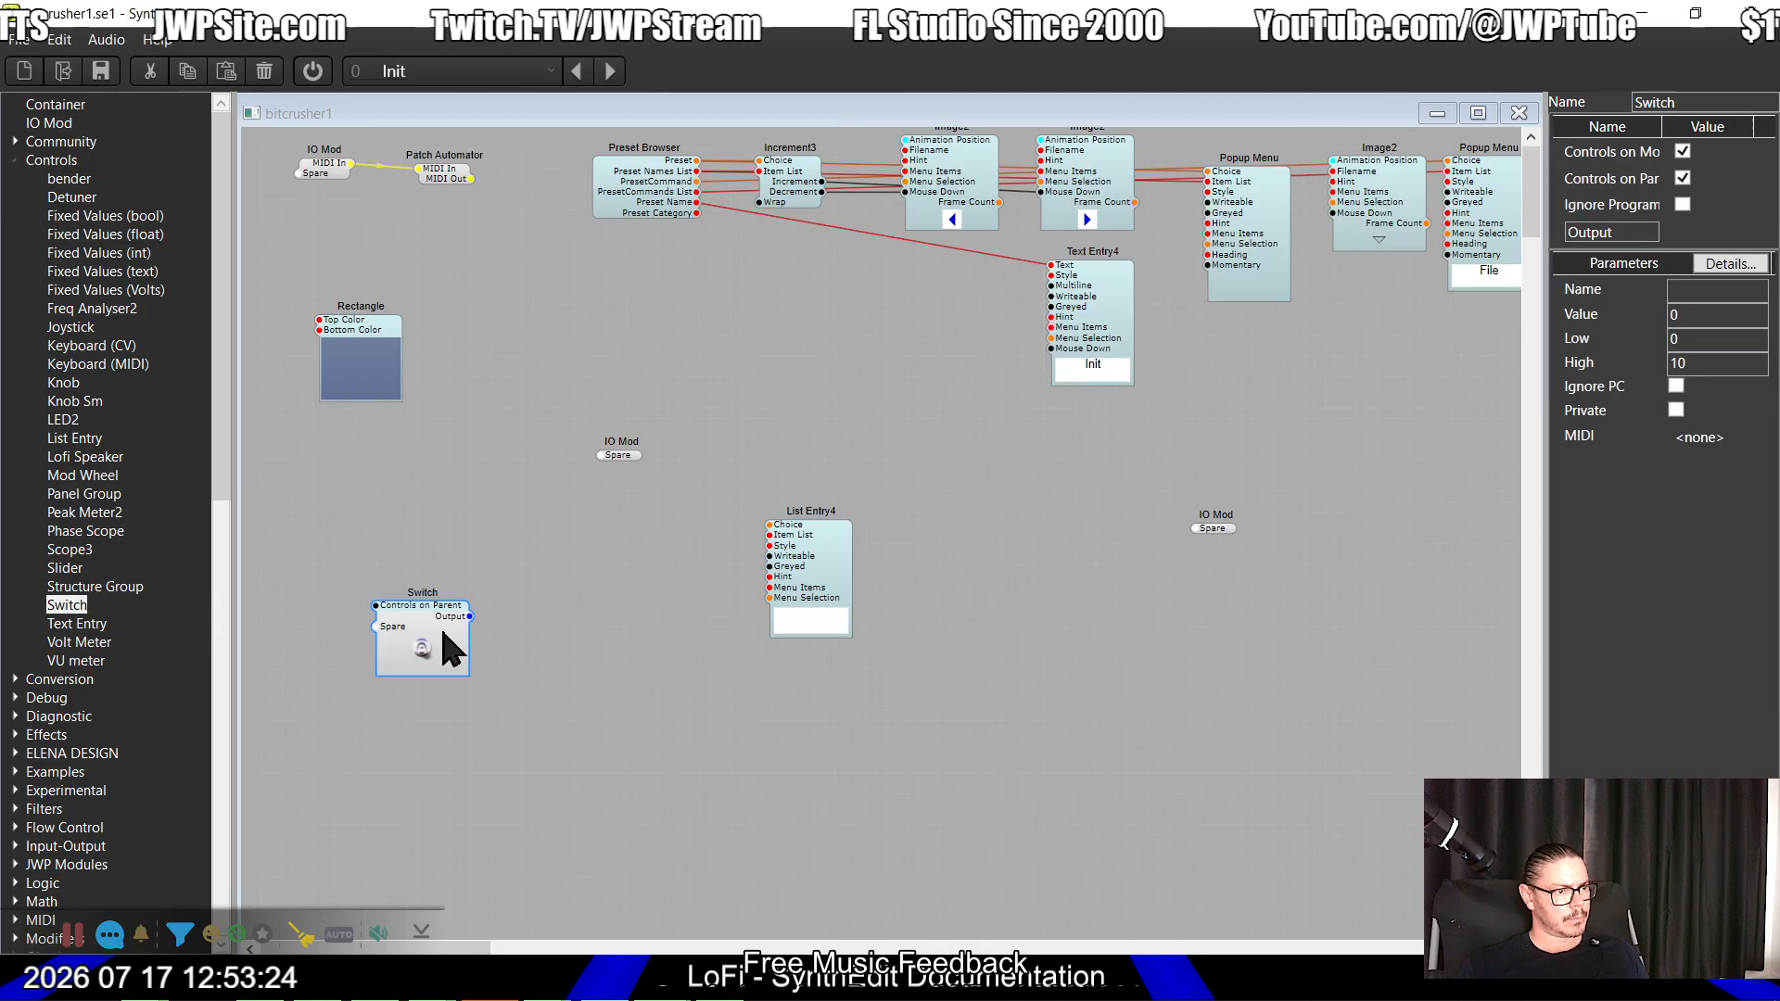
key("Delete")
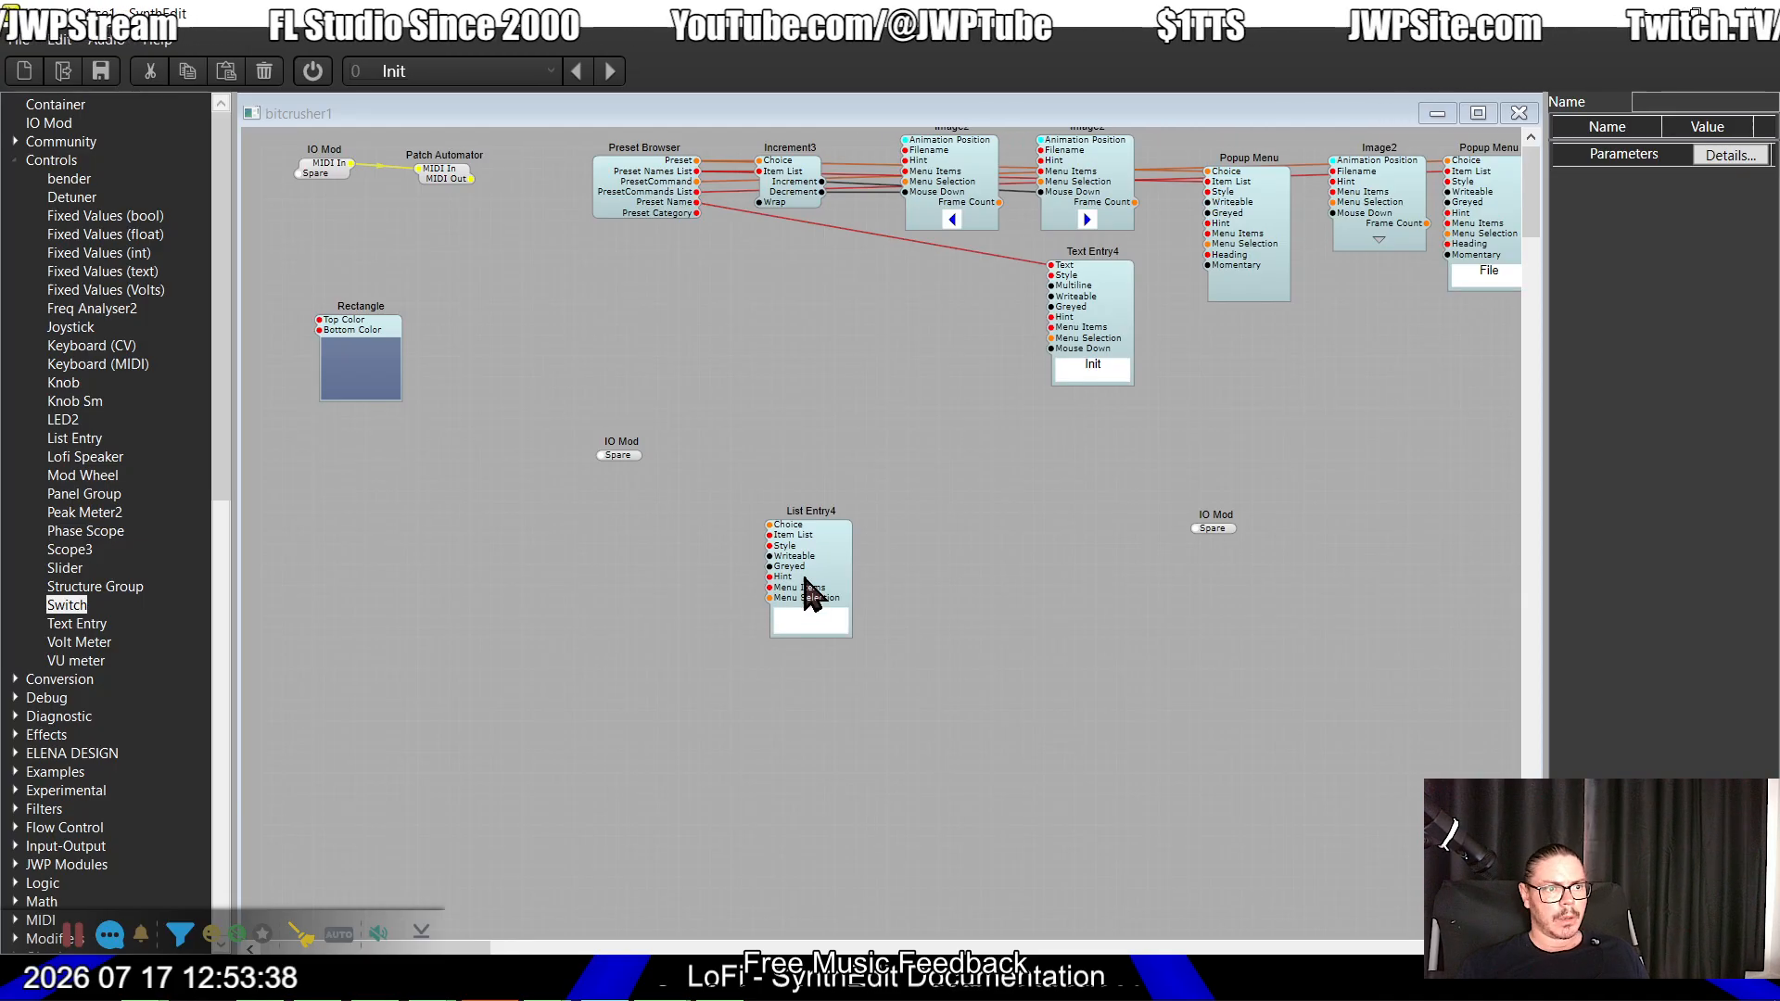
Step: Compare the Lofi structure in the older SynthEdit with the modules available in the newer SynthEdit
left_click_drag(807, 596, 808, 702)
key("alt+Tab")
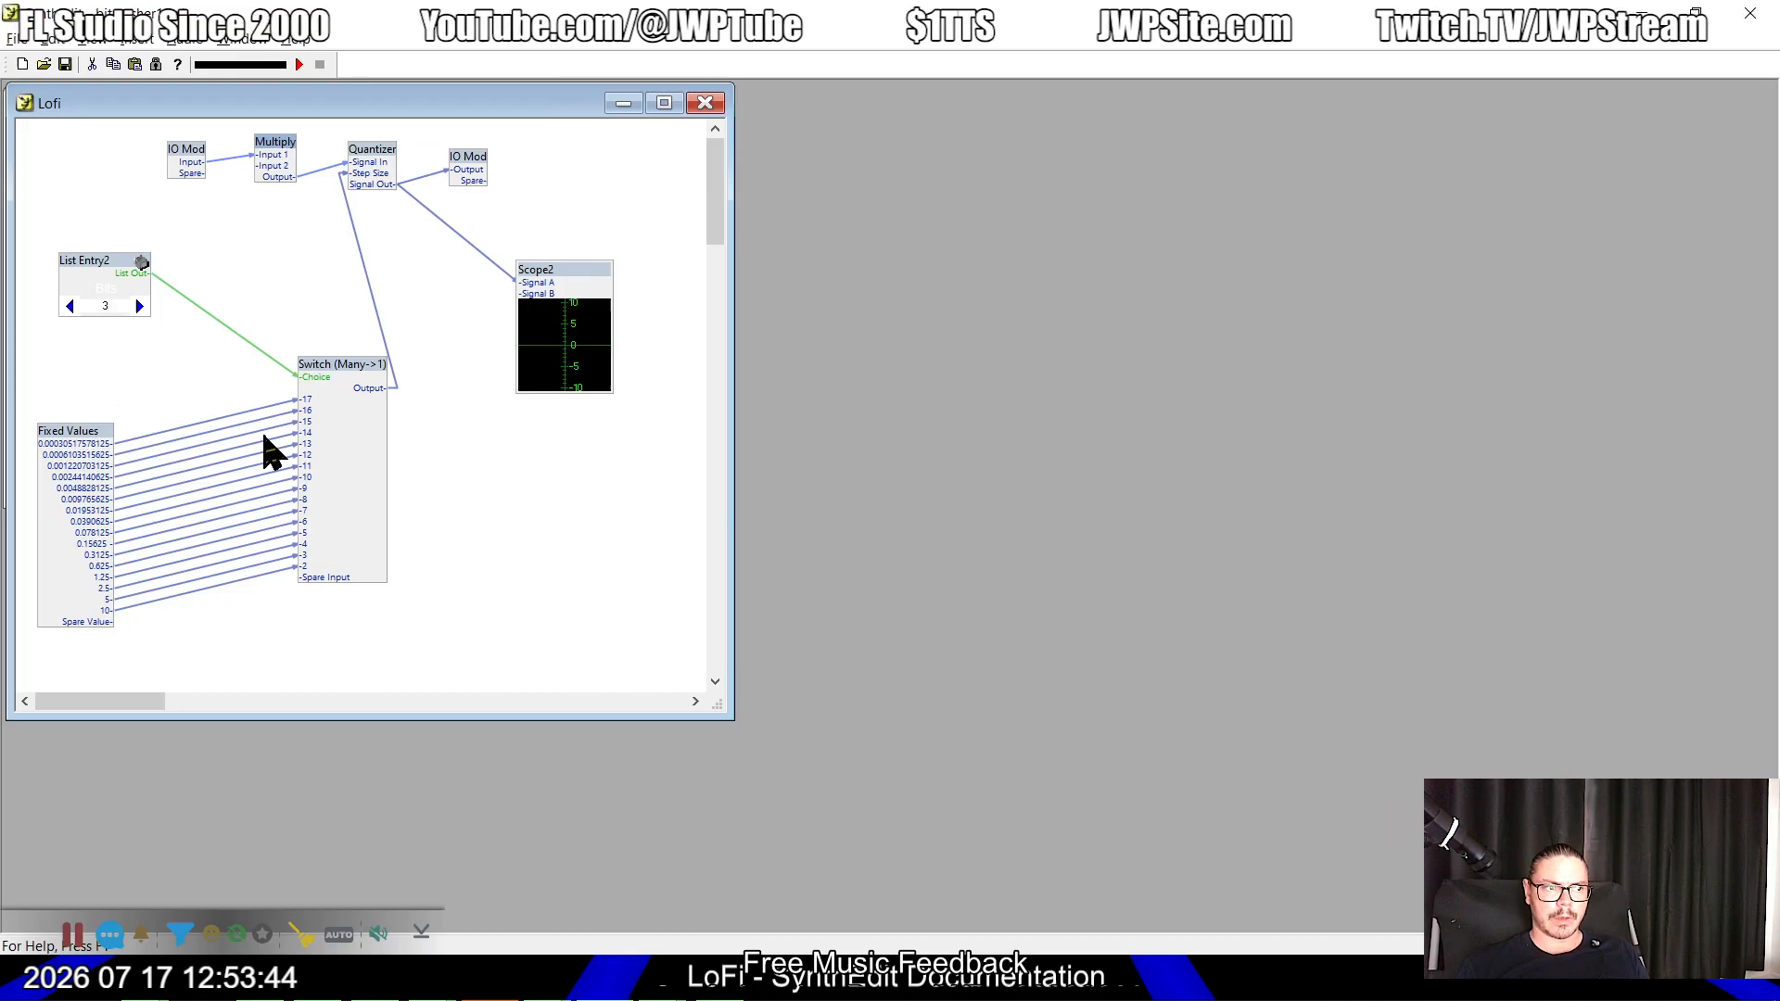
key("alt+Tab")
scroll(51, 529, "down", 15)
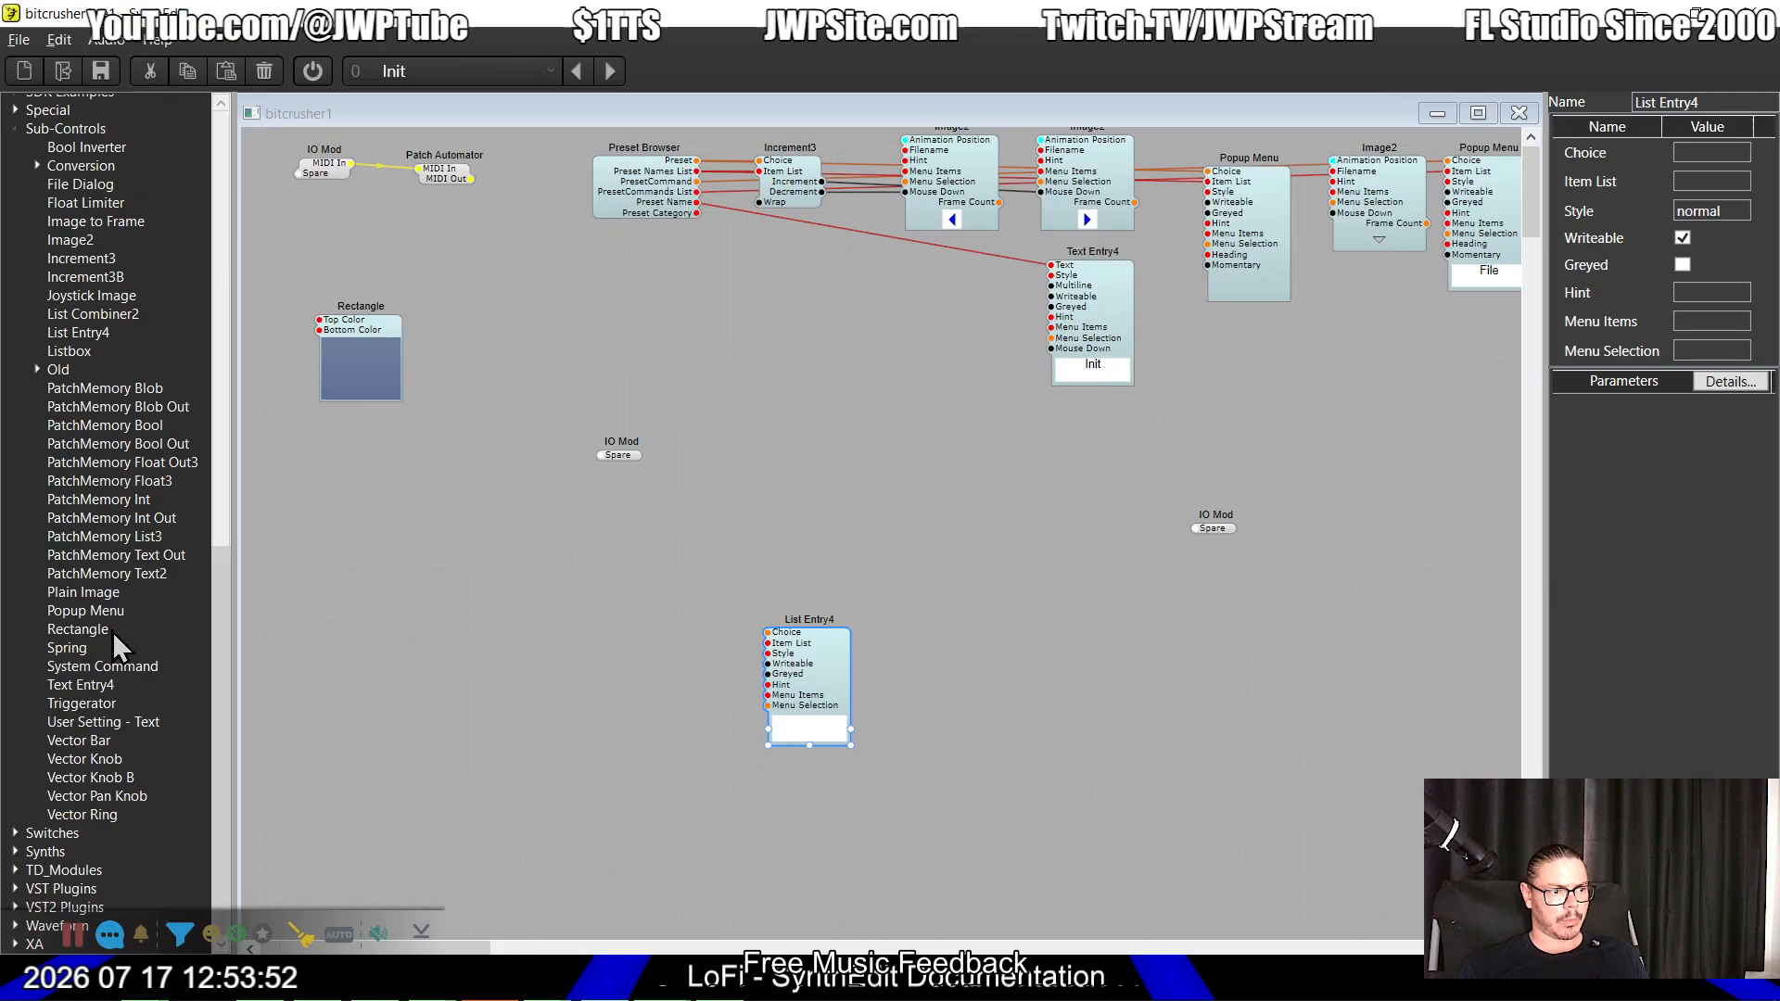
scroll(113, 631, "up", 15)
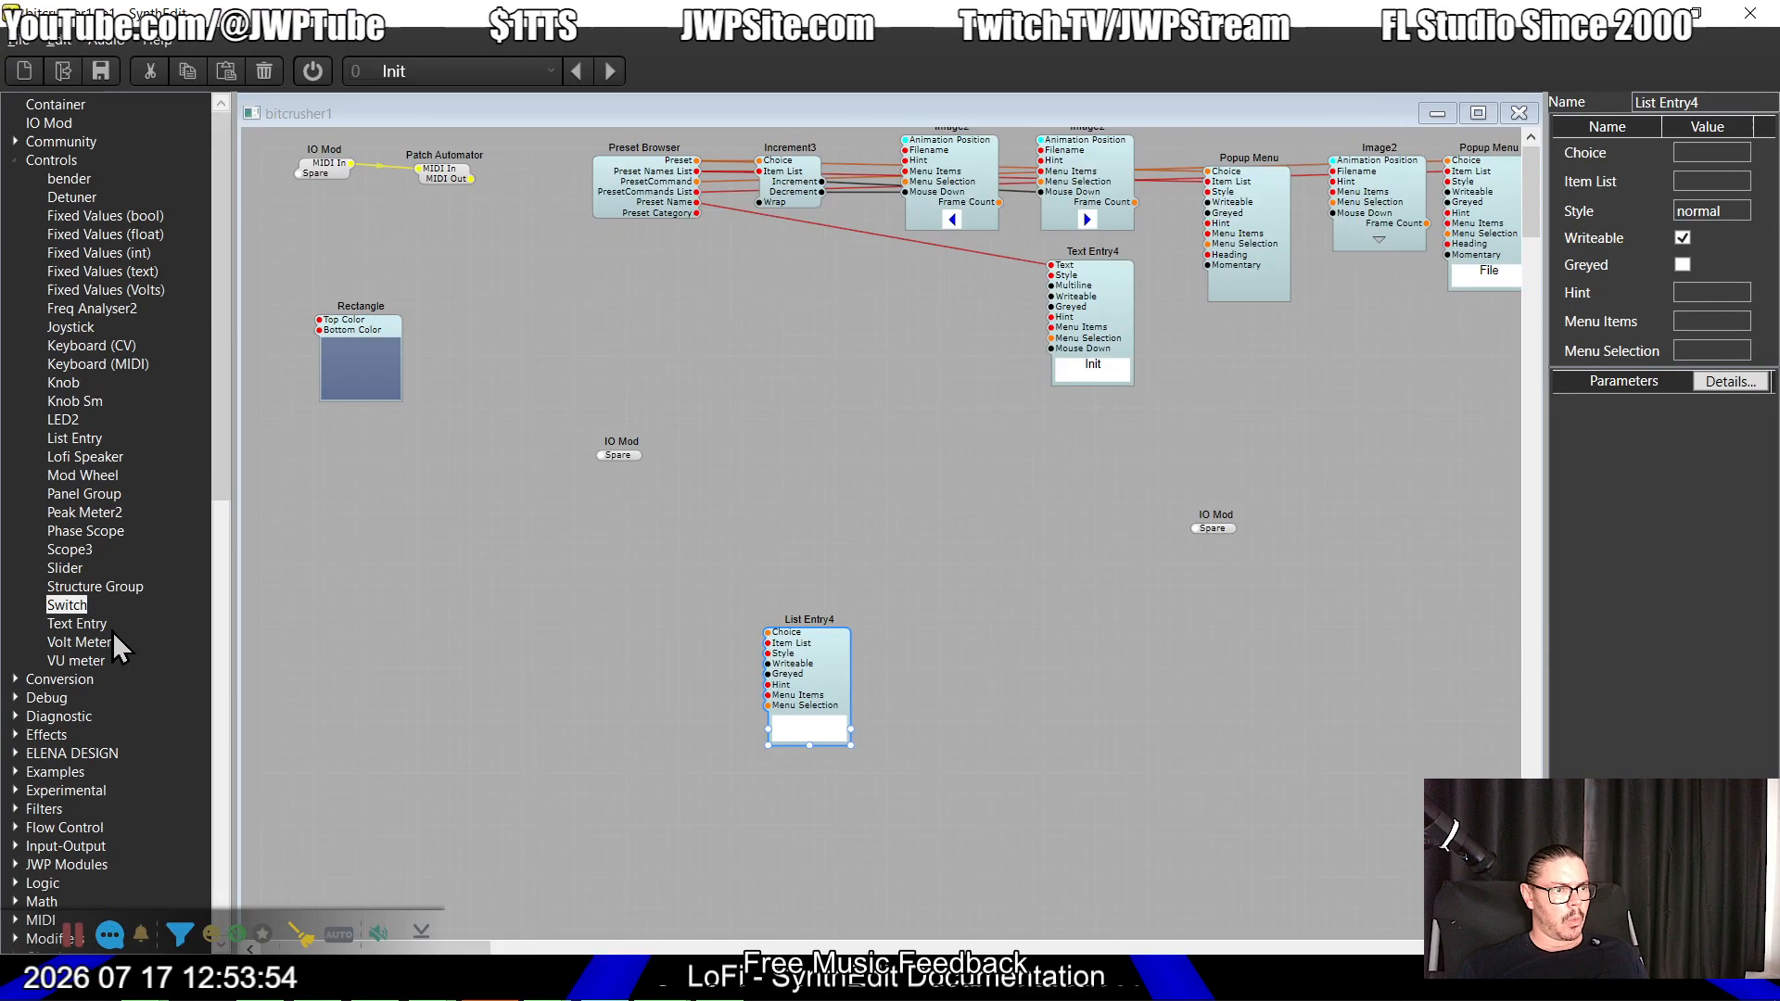
key("alt+Tab")
key("alt+Tab")
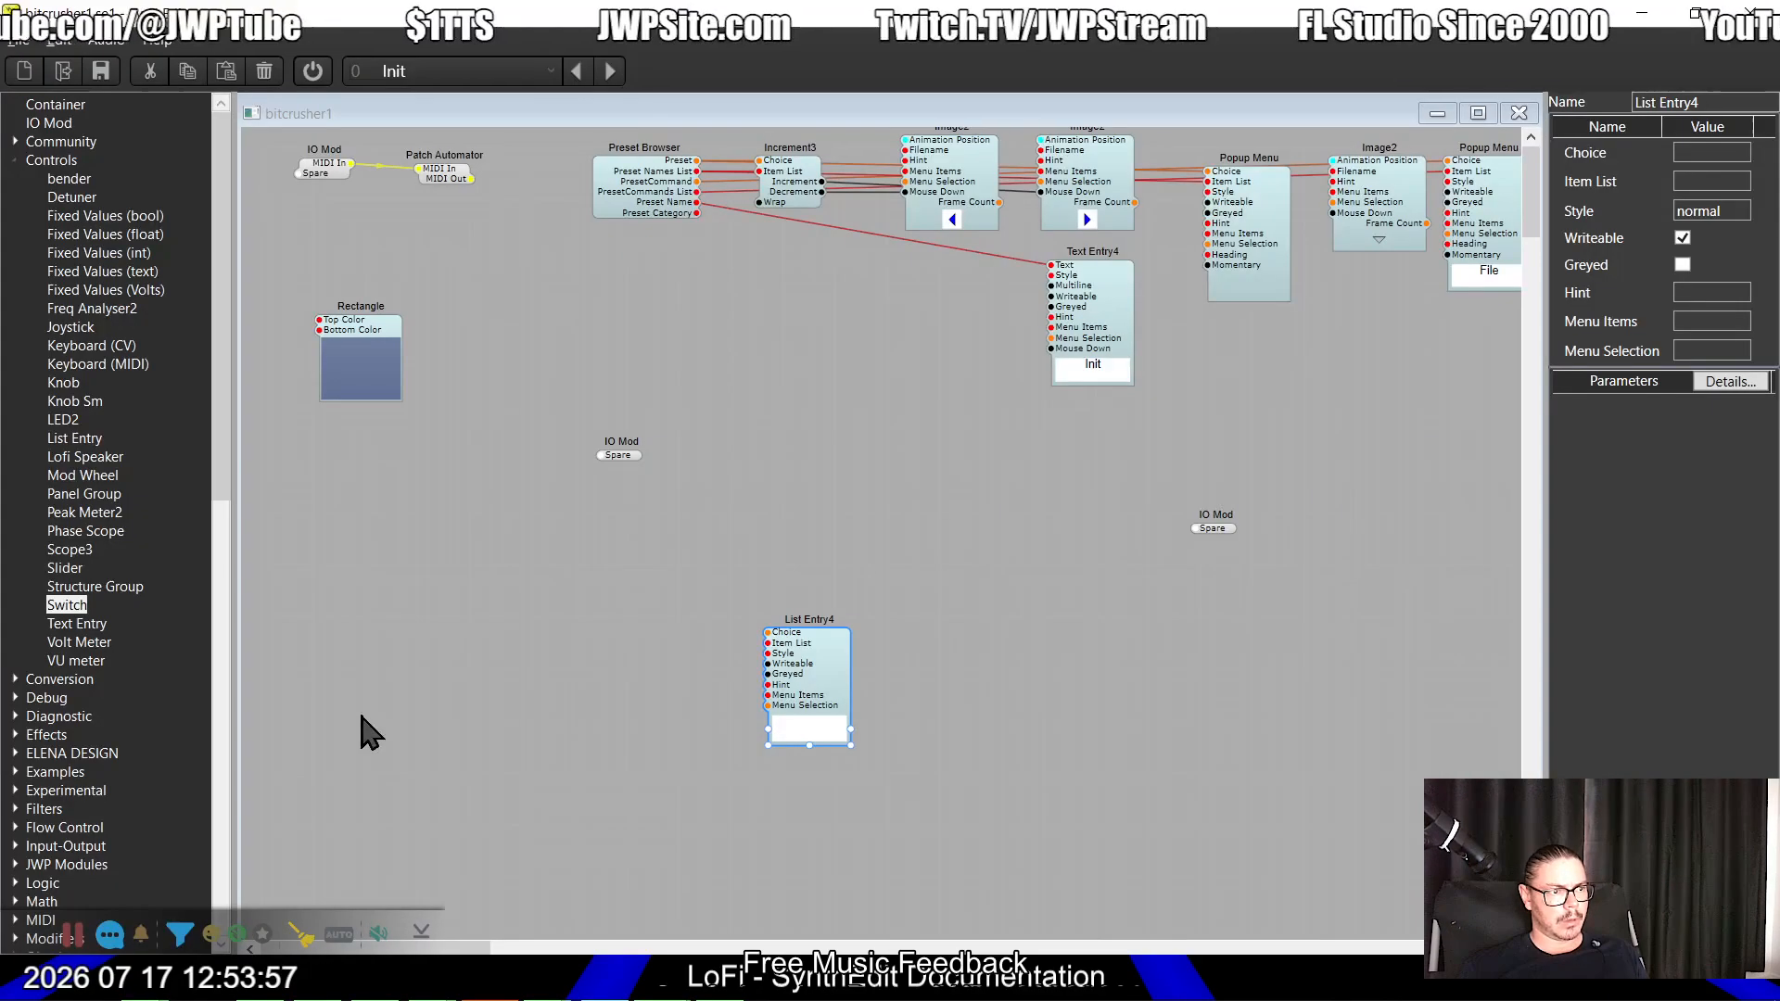
Step: Insert a Switch (Many->1) module below the two unconnected IO Mods and move List Entry4 to its right
left_click_drag(814, 647, 761, 366)
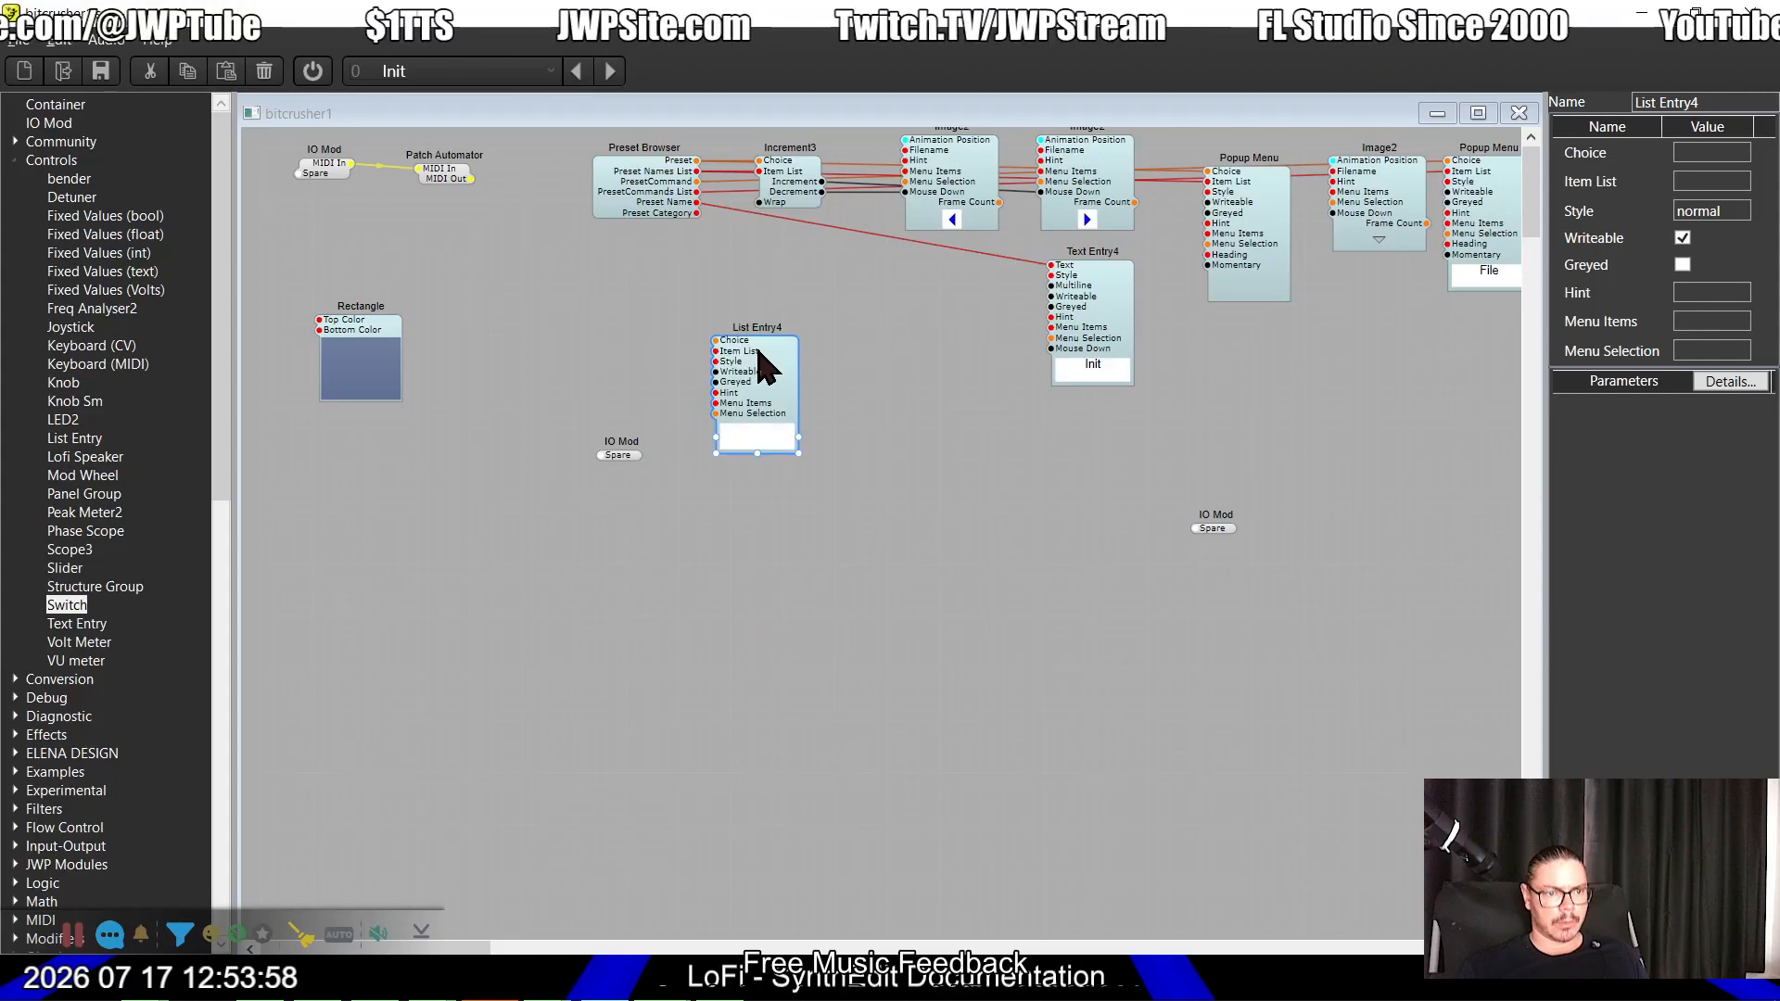
left_click(17, 162)
left_click(15, 588)
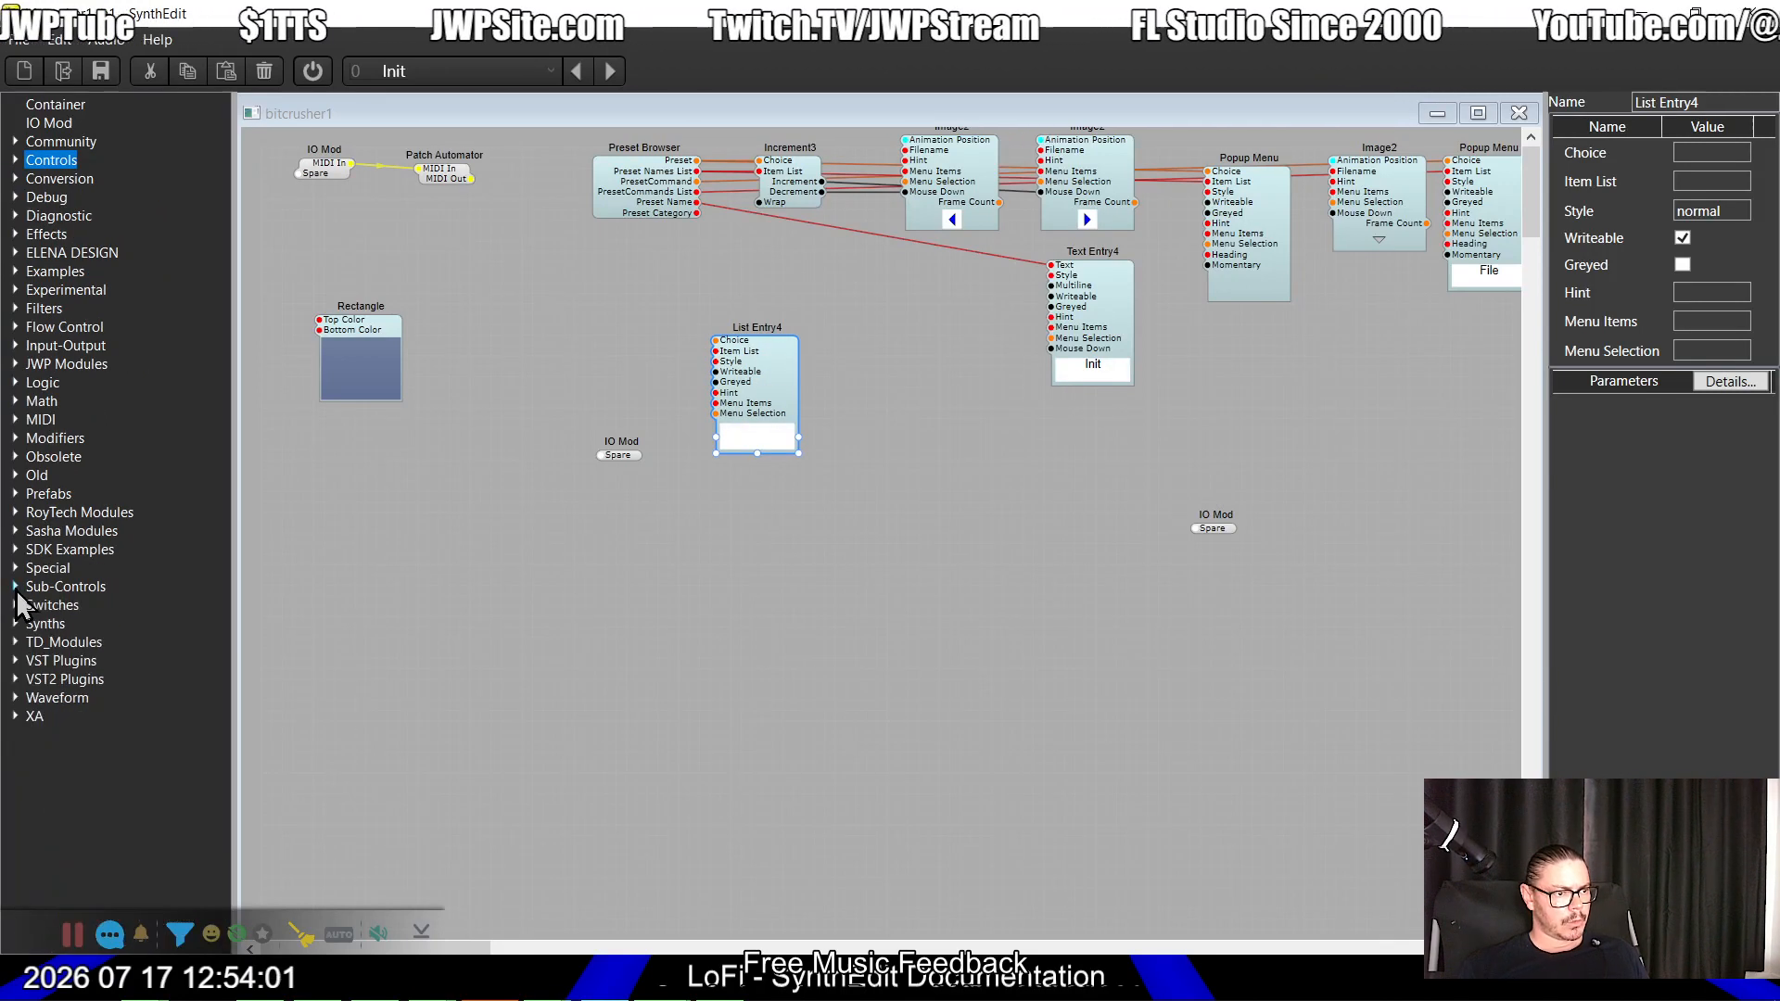
left_click(16, 607)
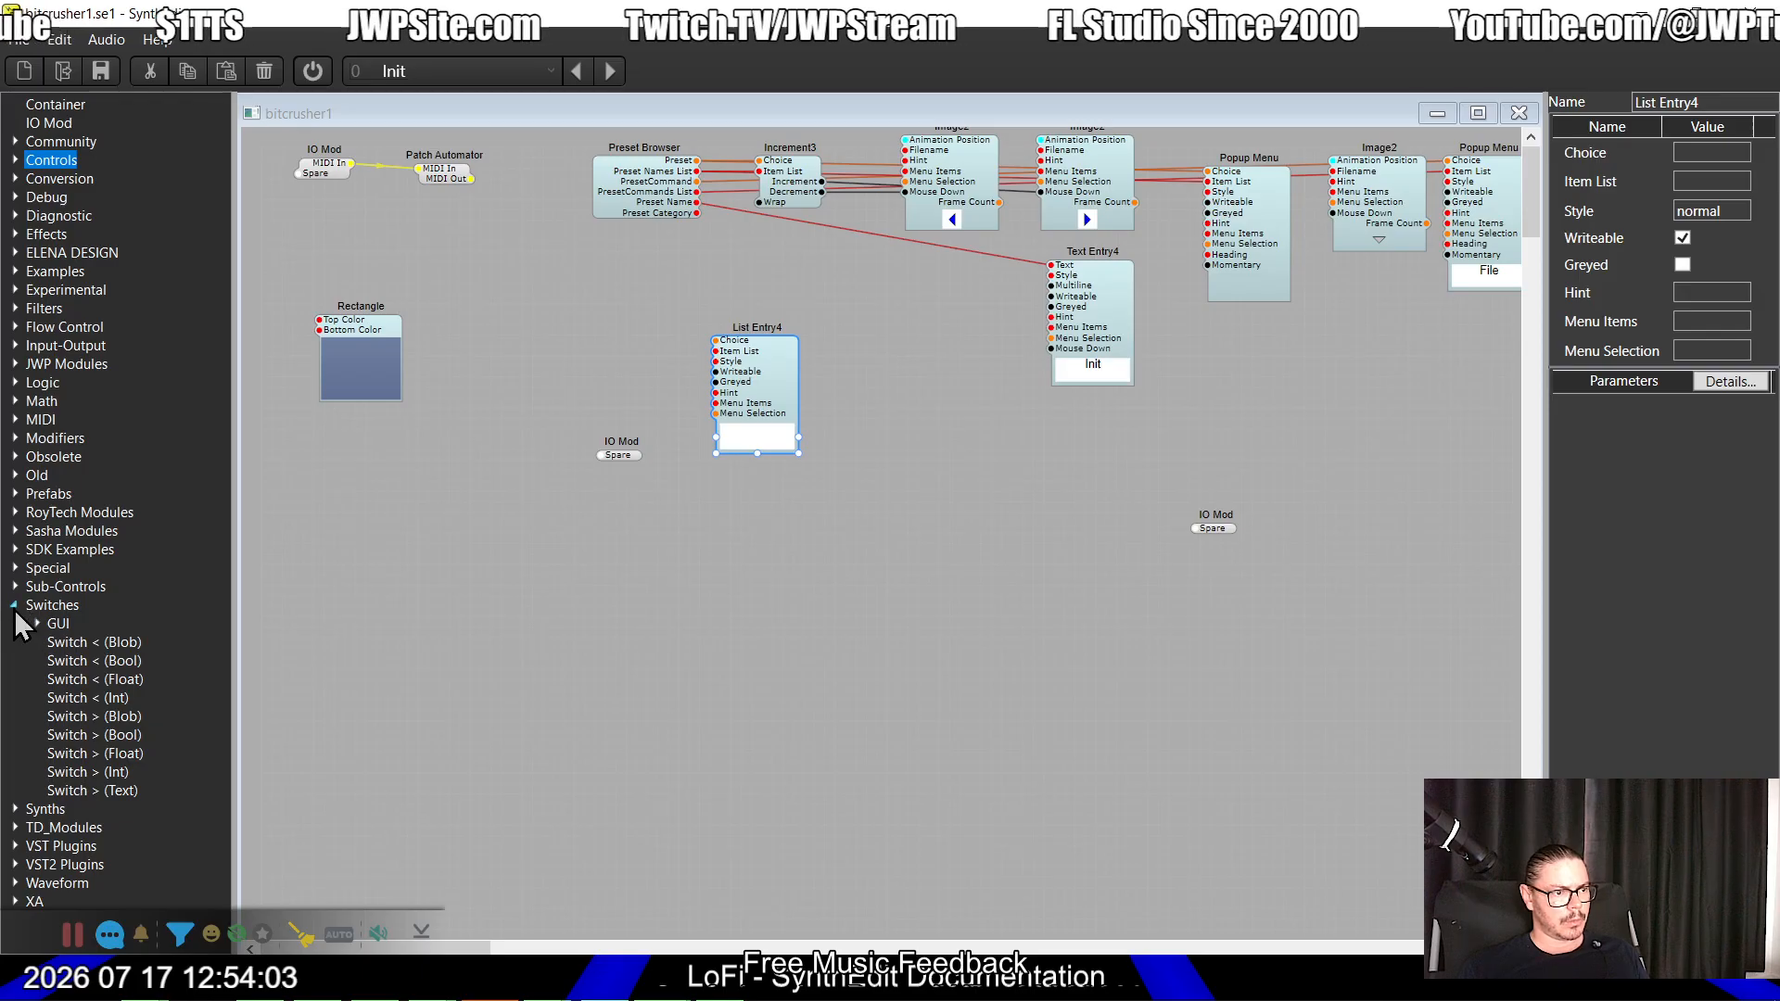
left_click(16, 608)
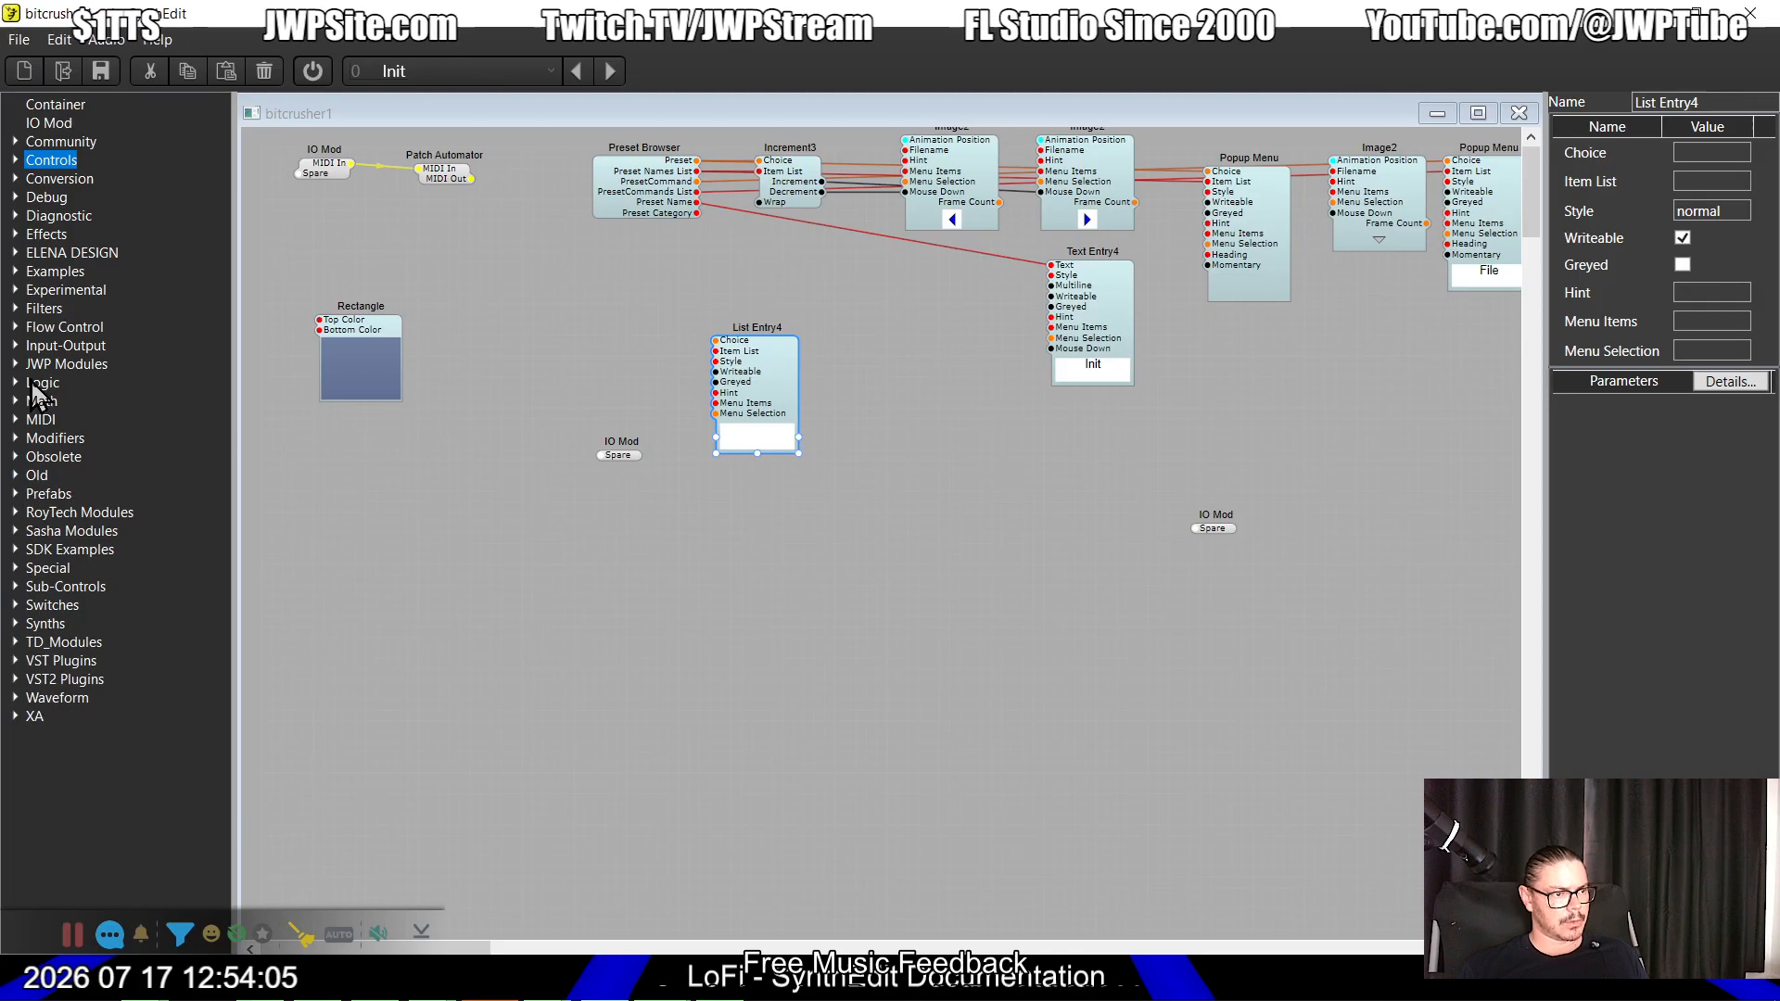
left_click(15, 438)
left_click(15, 439)
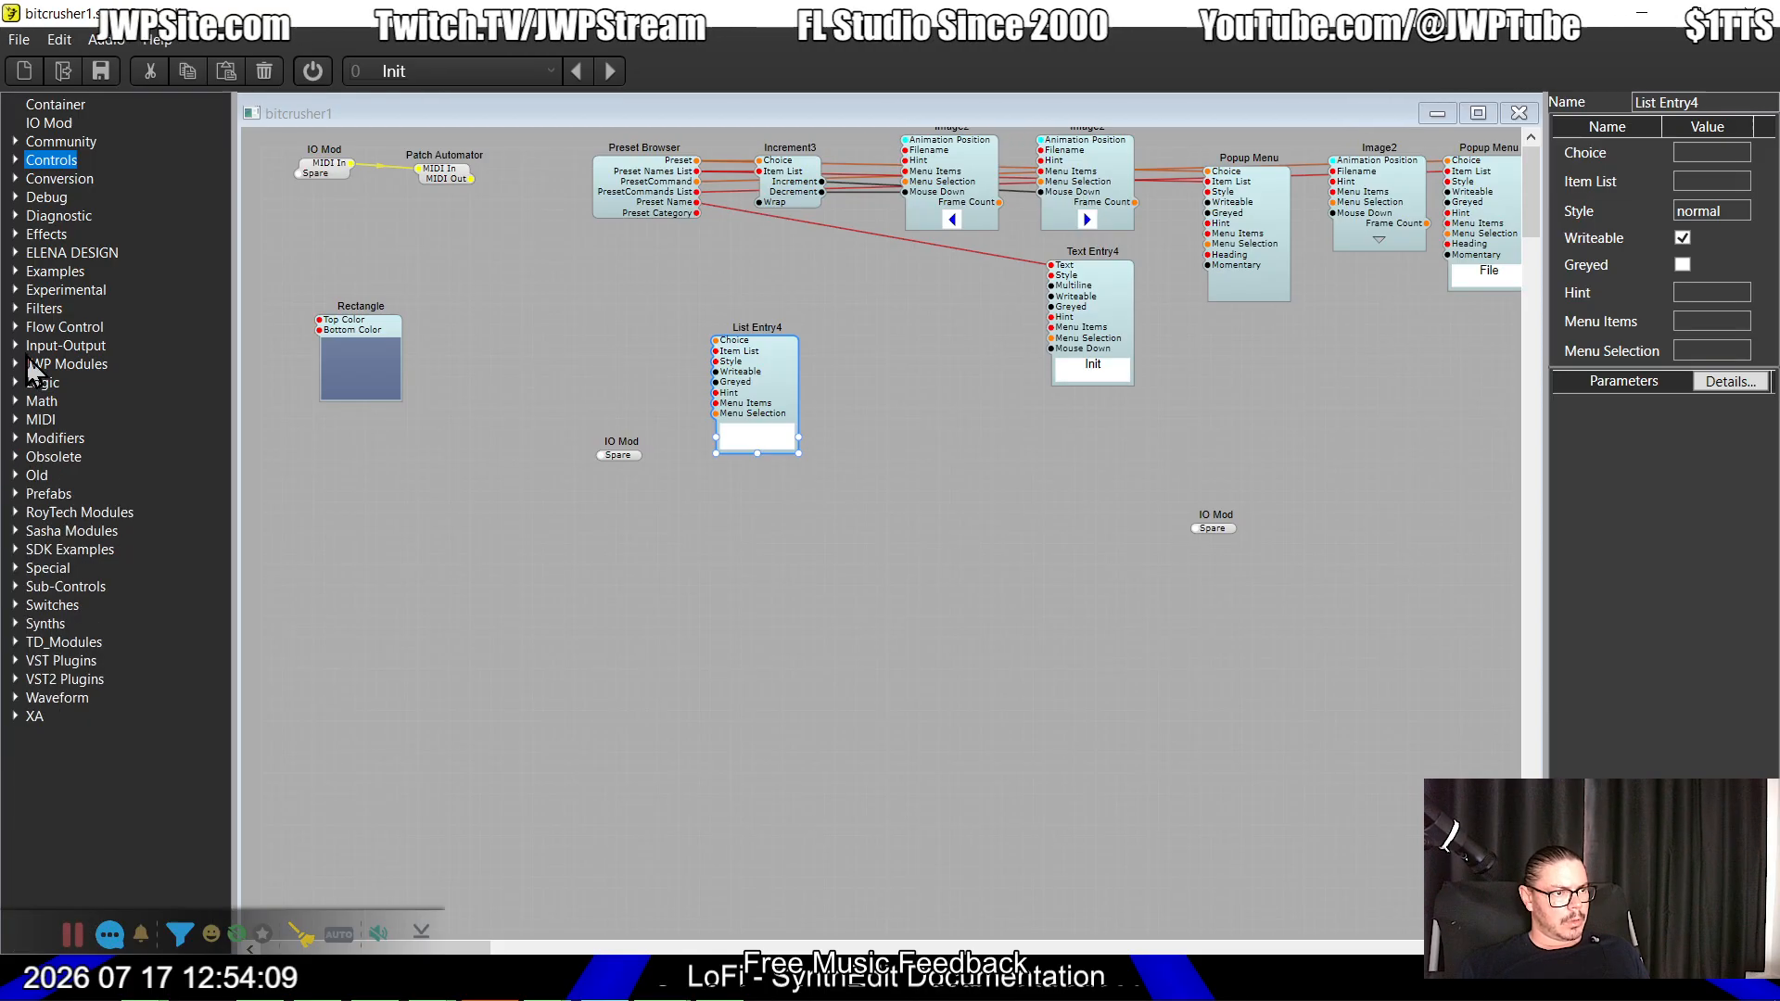
left_click(15, 328)
left_click_drag(139, 406, 748, 628)
left_click(742, 385)
left_click_drag(742, 385, 941, 614)
left_click(13, 327)
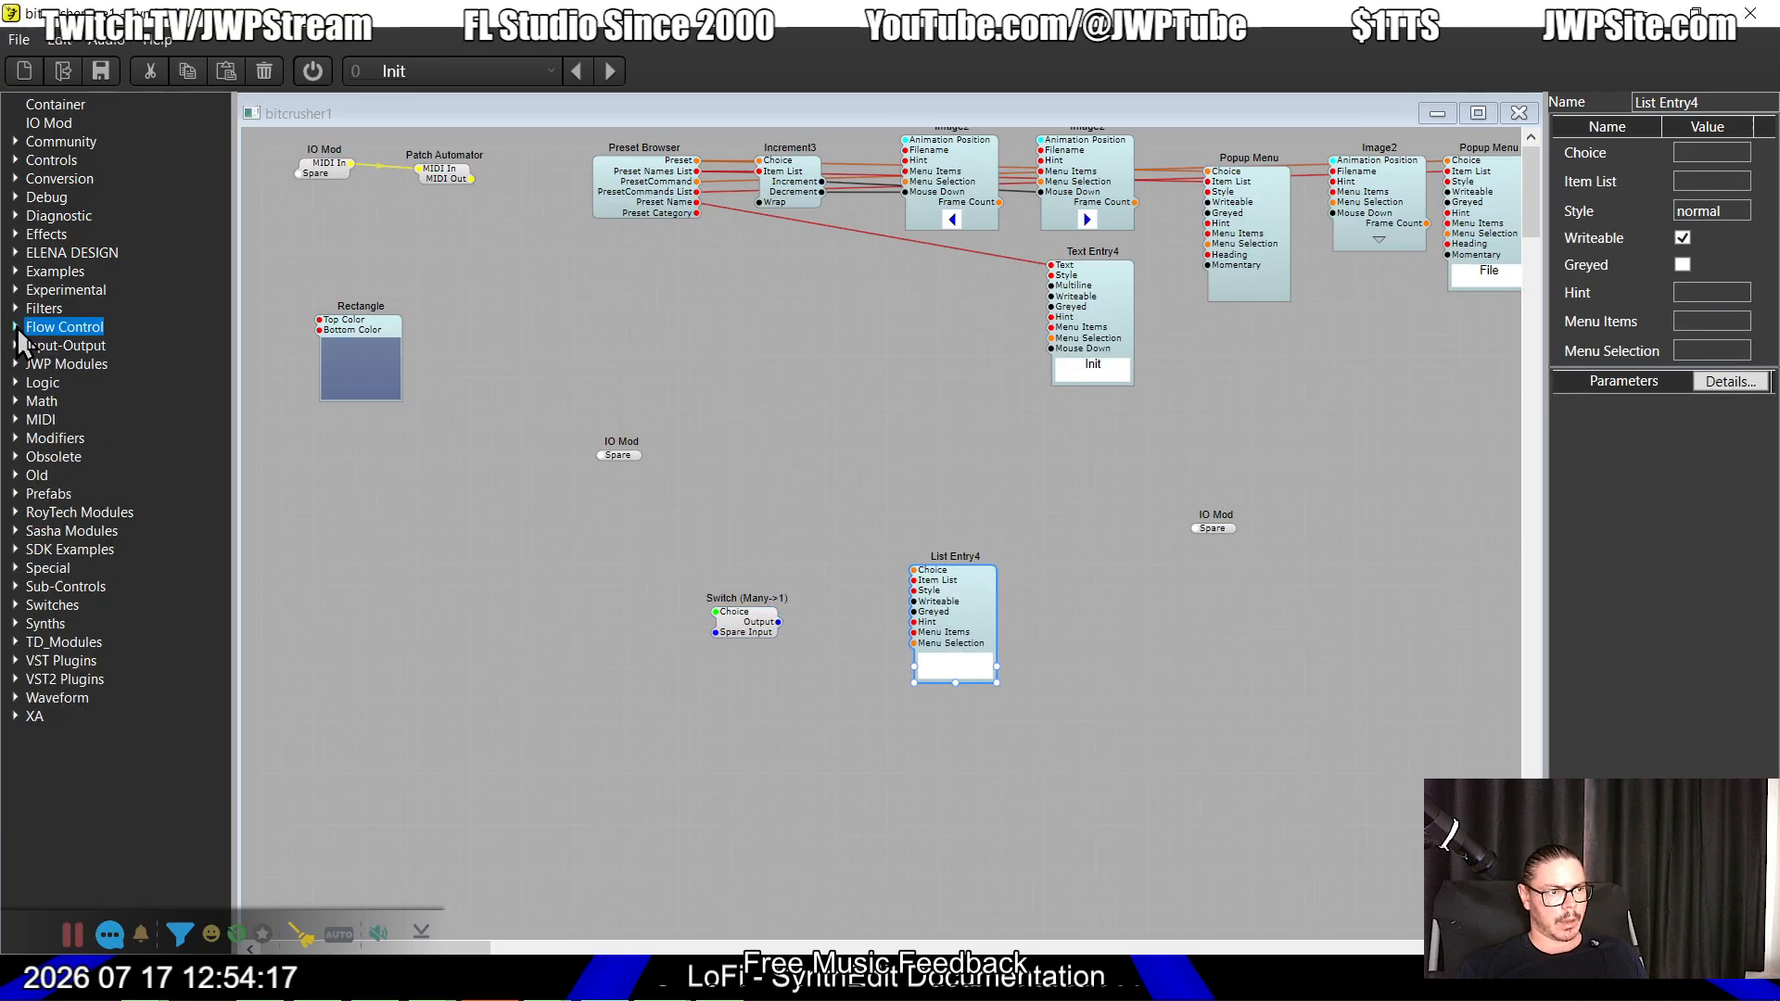
Step: Insert a PatchMemory List3, wire its Choice and Item List to List Entry4, and its Value Out to the Switch's Choice
left_click(13, 586)
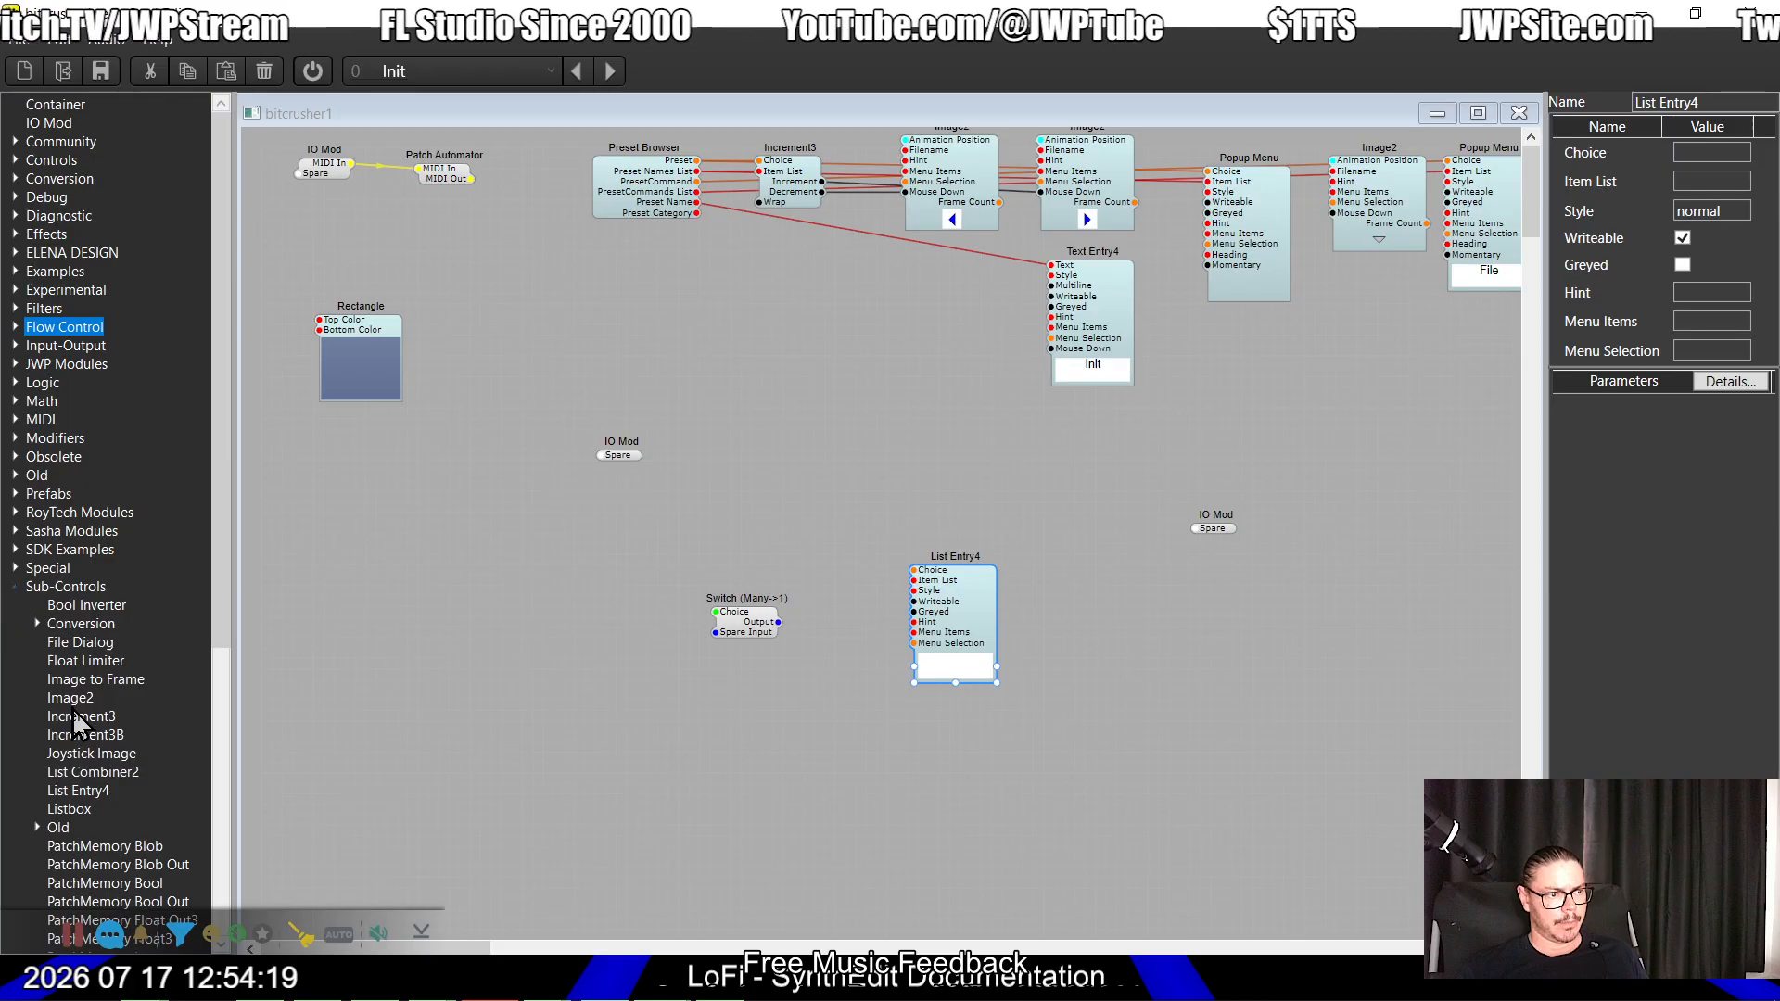
scroll(111, 714, "down", 8)
left_click_drag(103, 536, 526, 559)
left_click_drag(756, 638, 704, 732)
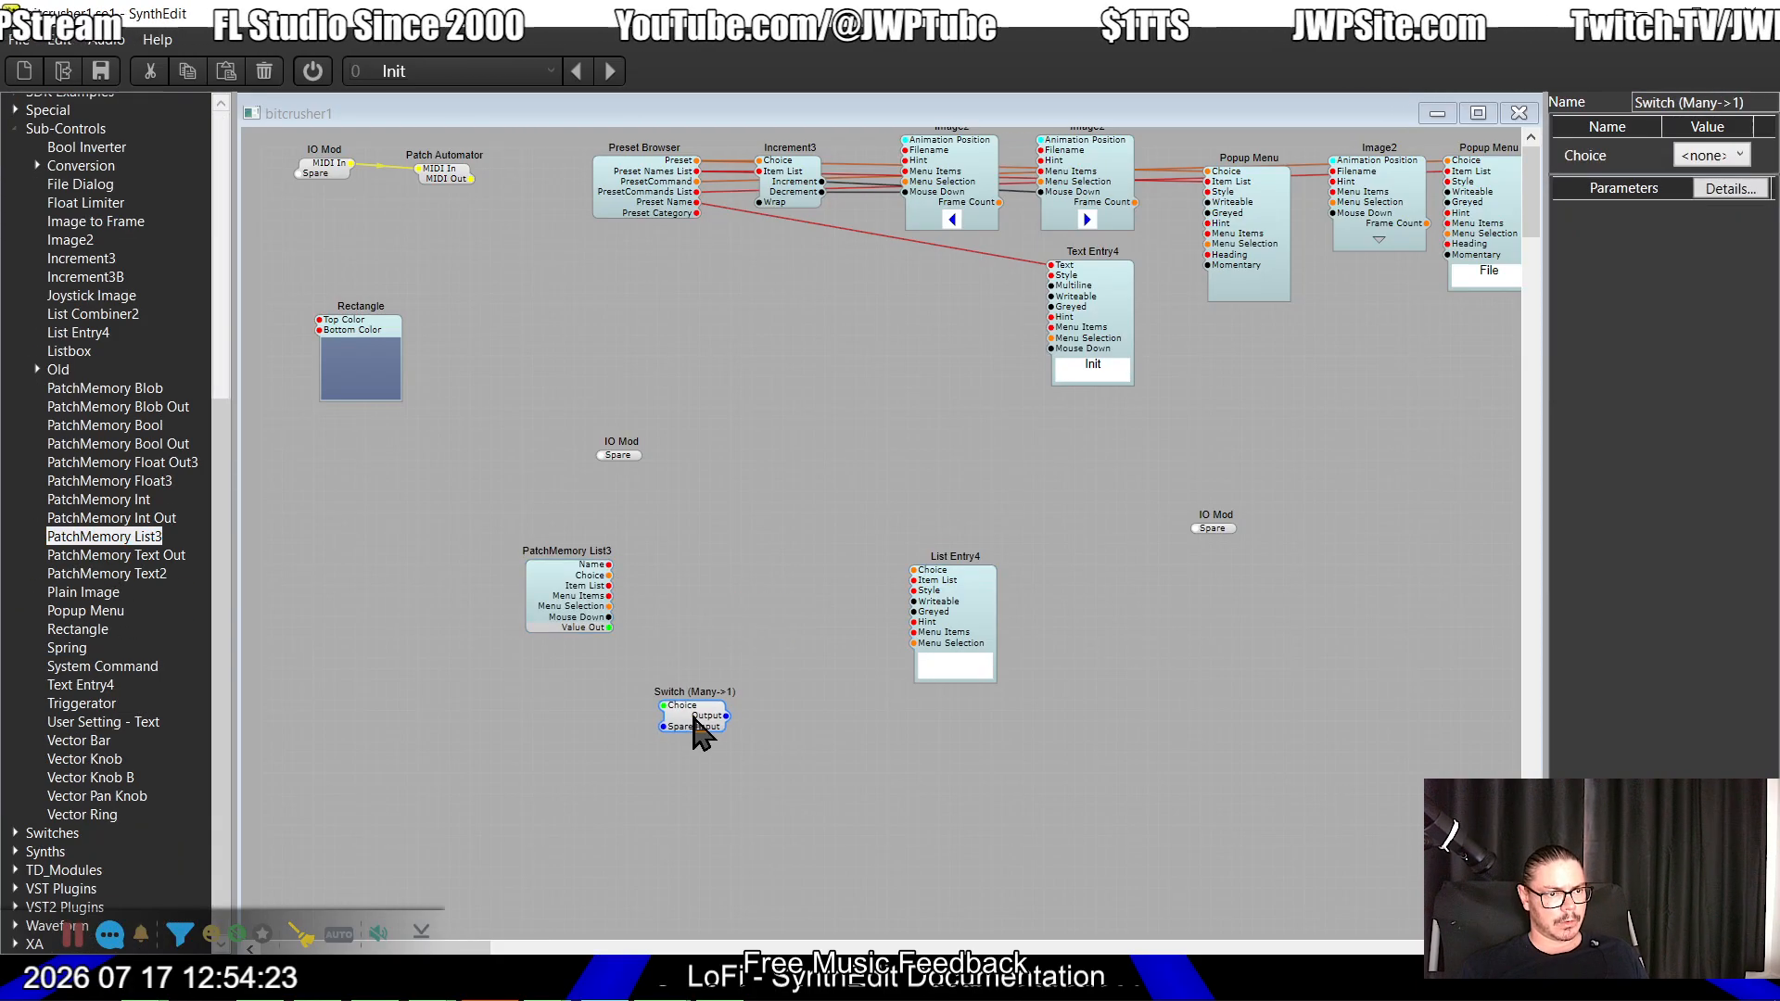
left_click_drag(556, 608, 798, 601)
left_click_drag(667, 704, 799, 643)
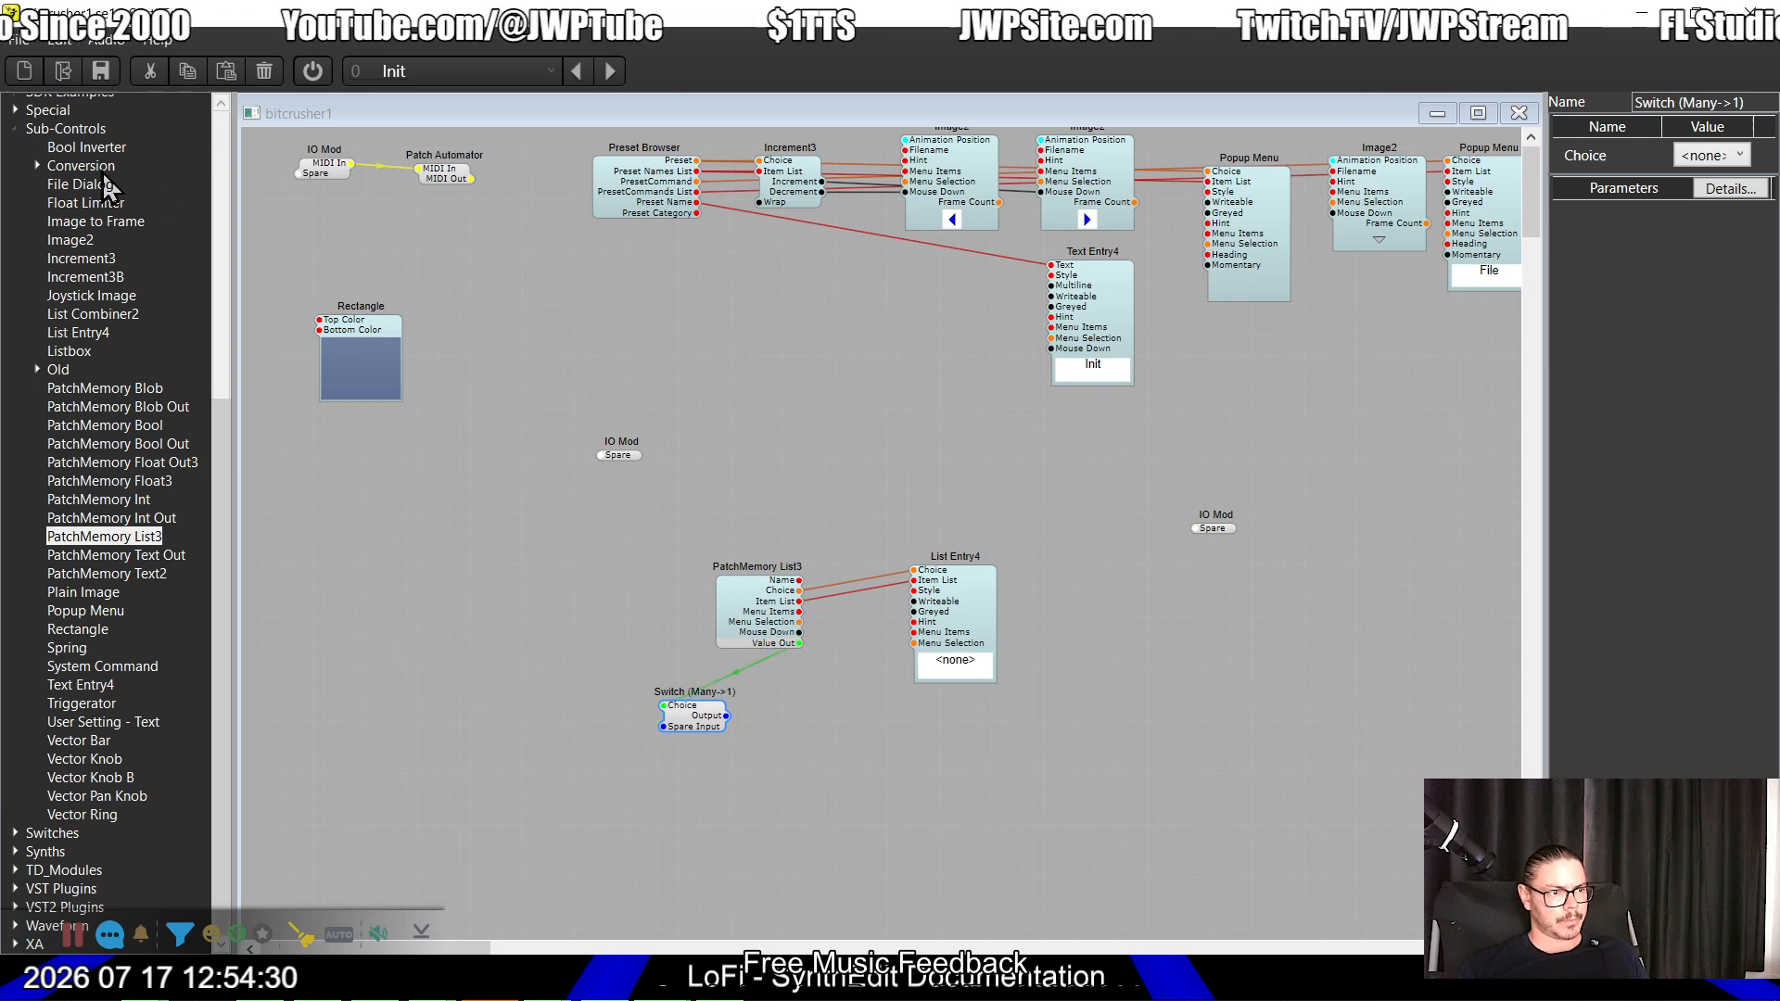
Step: Insert a Fixed Values (Volts) module left of the Switch and wire five of its values to the Switch's spare inputs
left_click(15, 128)
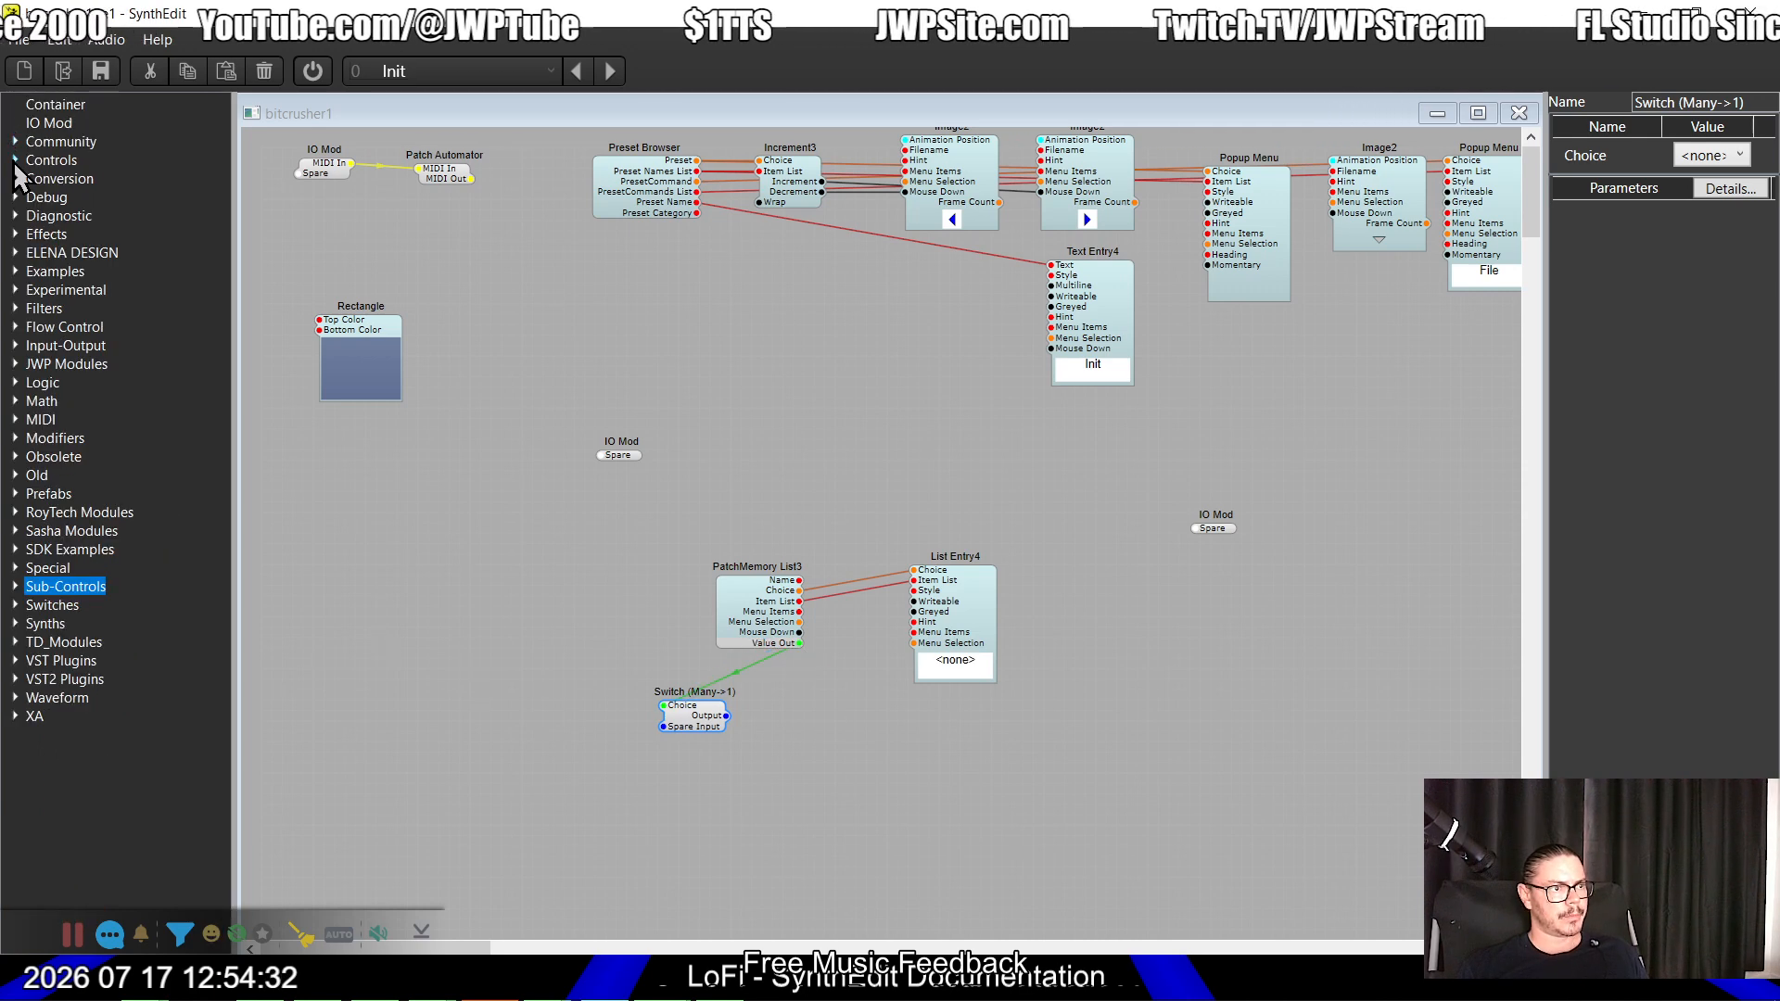
left_click(15, 160)
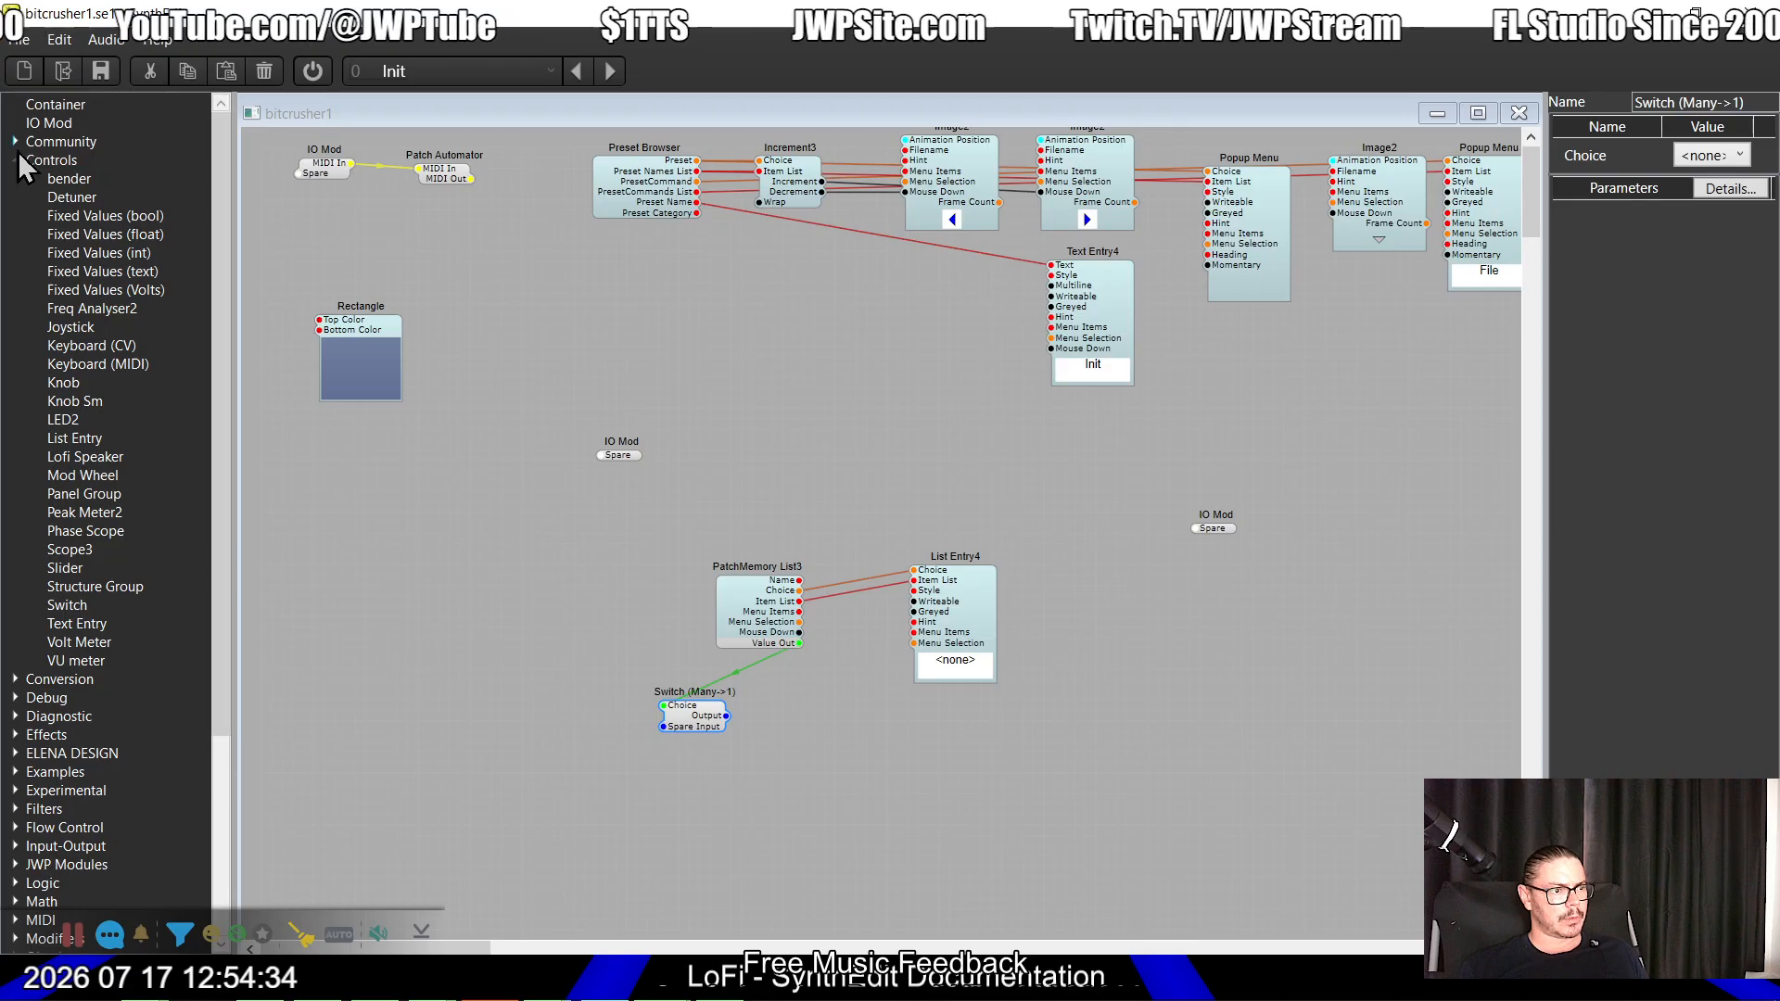
left_click_drag(109, 293, 582, 733)
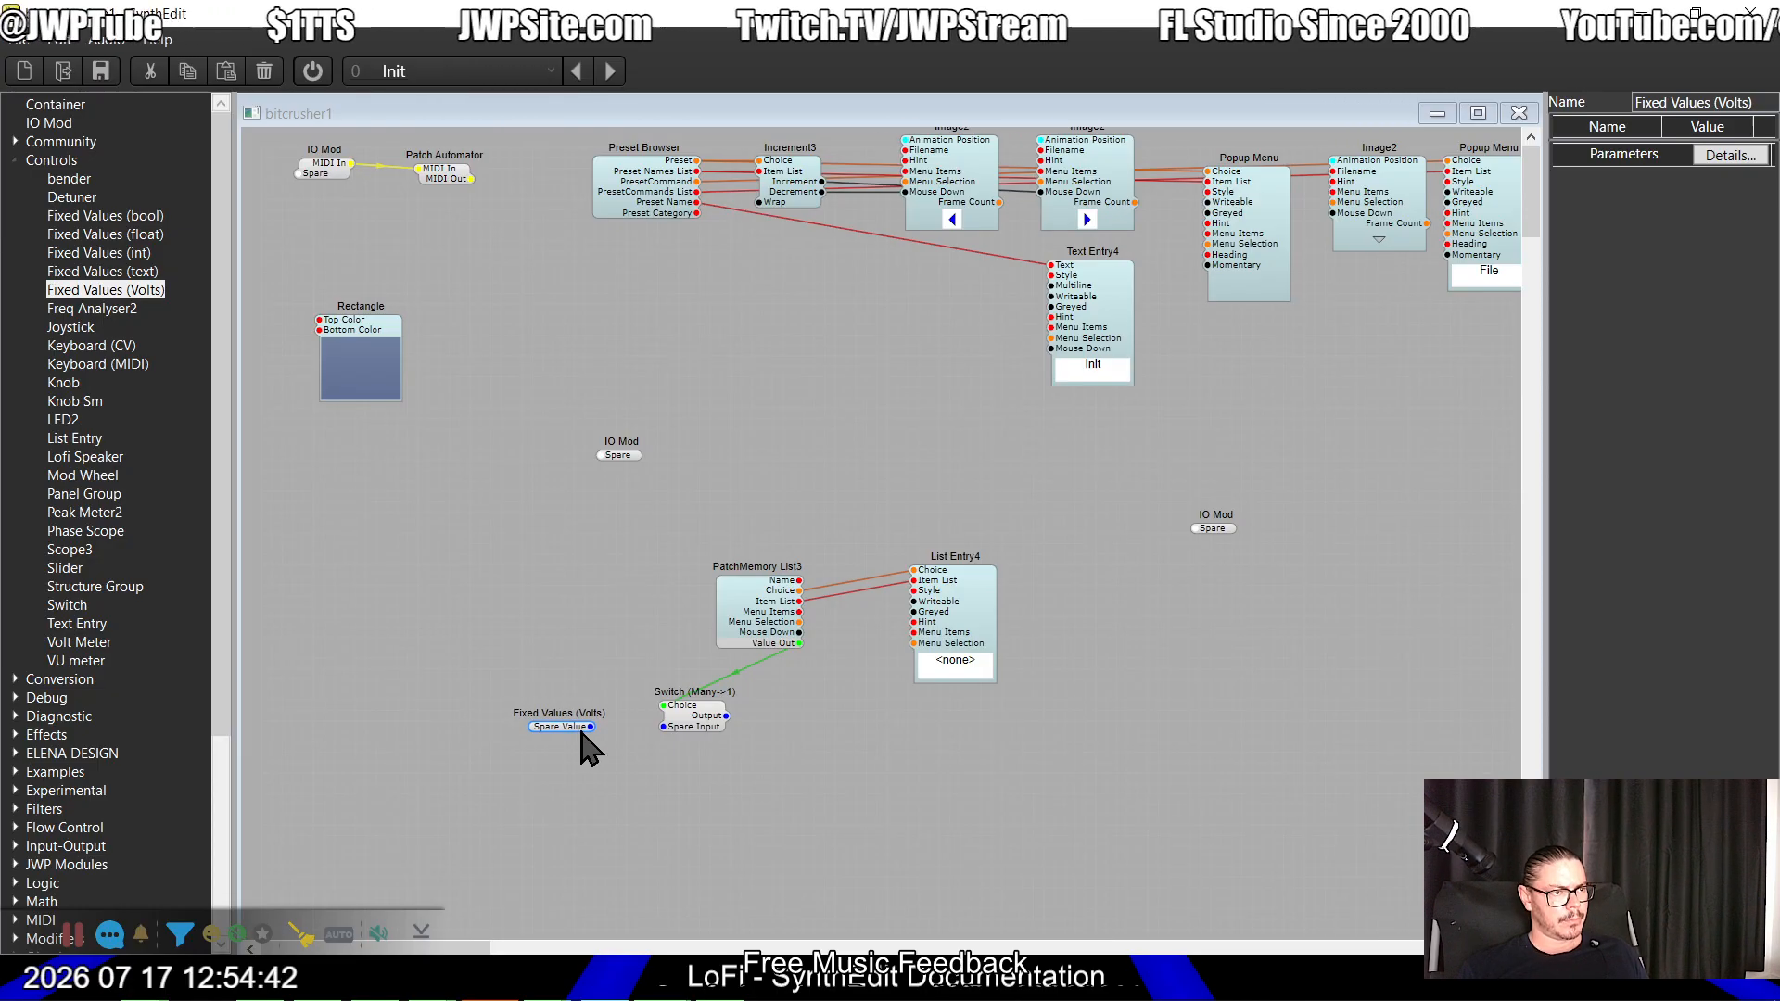
left_click_drag(584, 731, 662, 731)
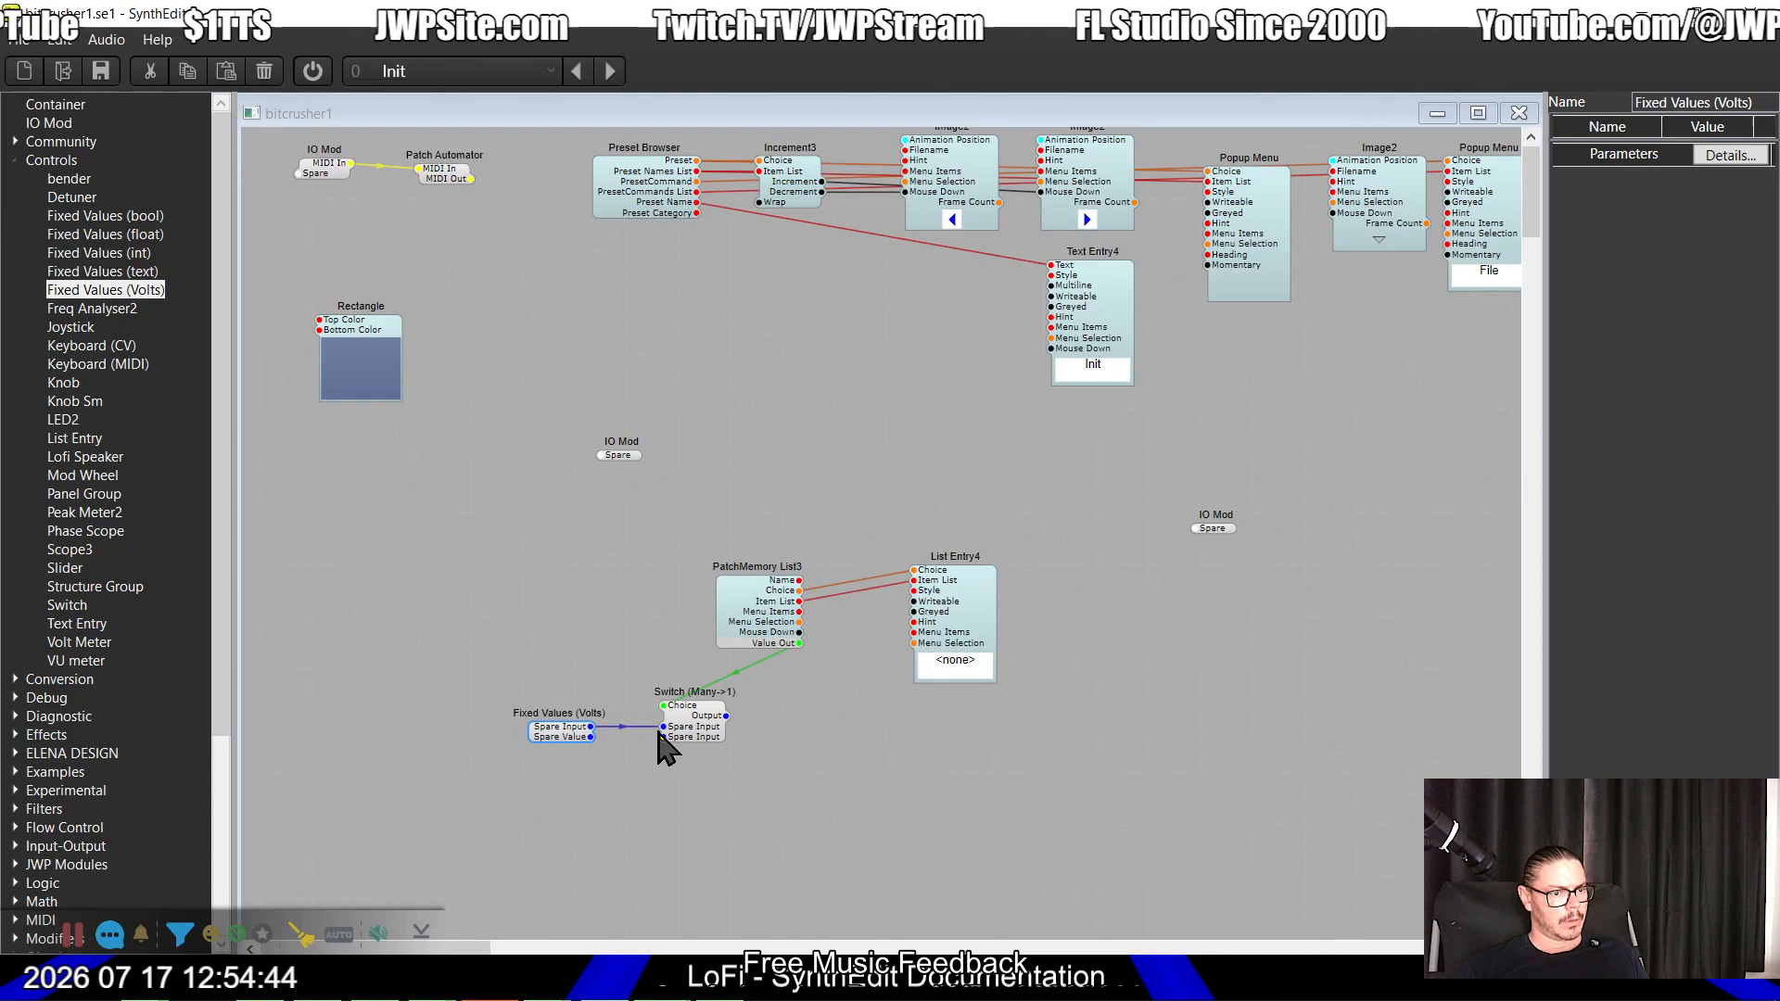
key("alt+Tab")
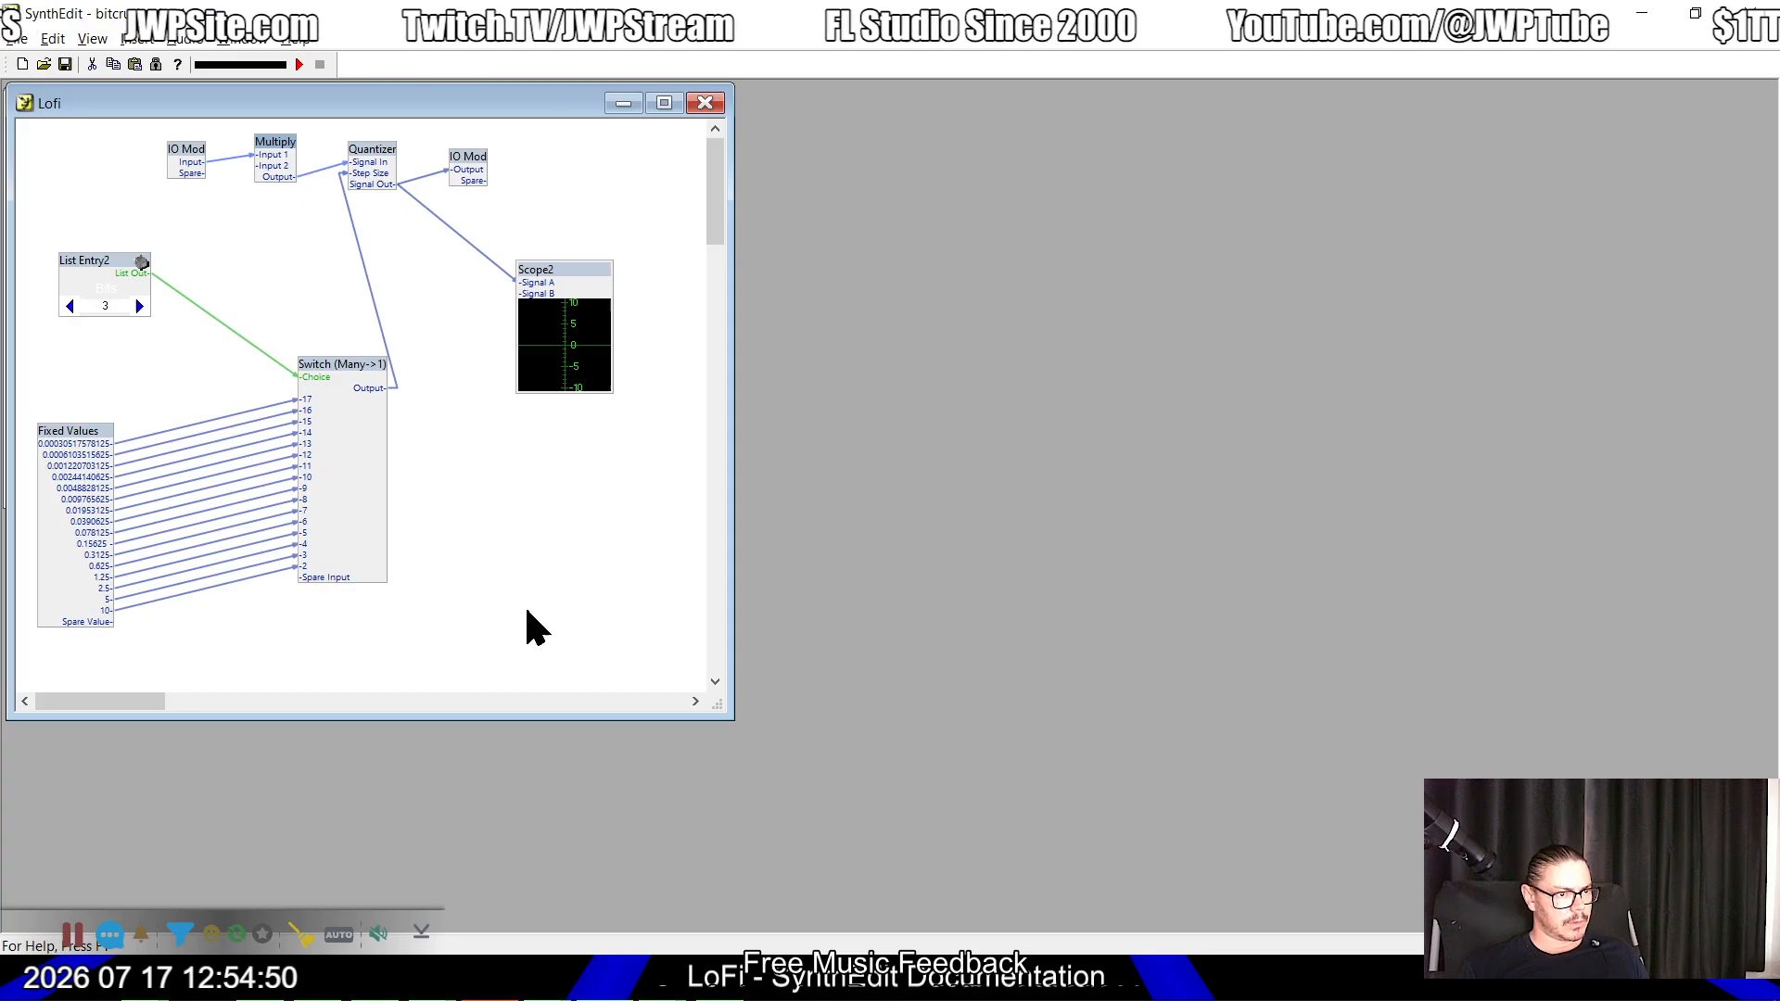
key("alt+Tab")
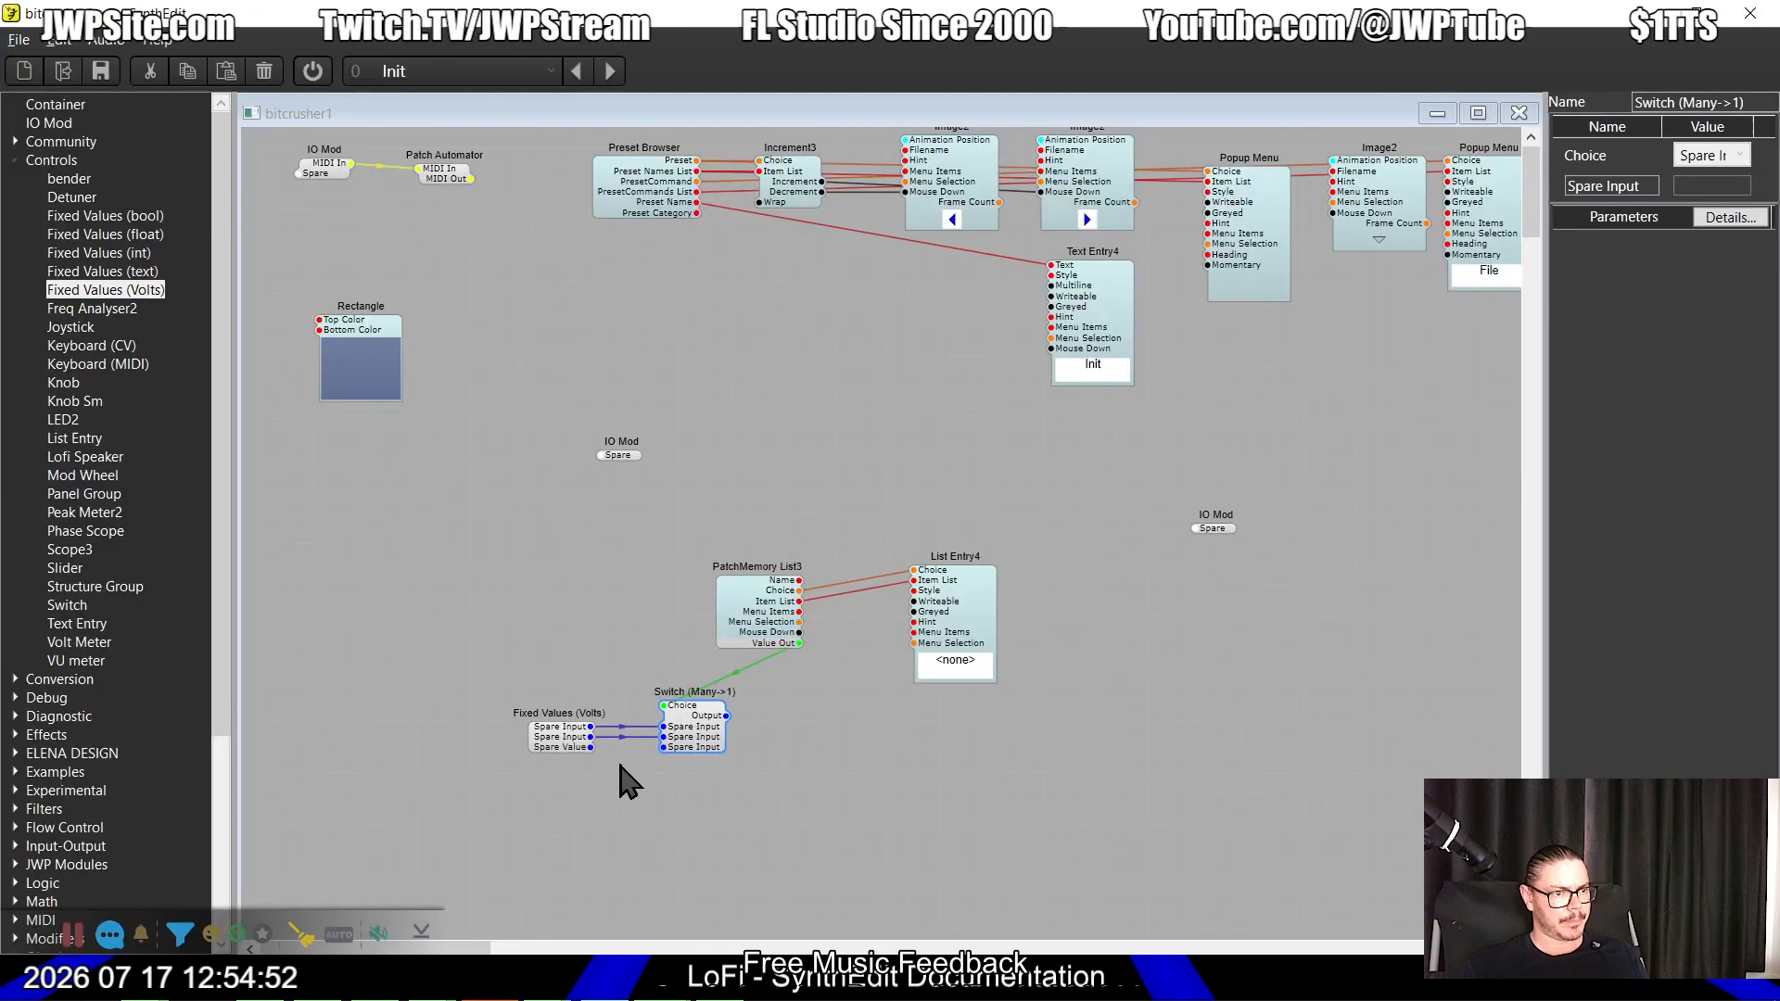
mouse_move(602, 747)
left_mouse_down()
mouse_move(591, 759)
mouse_move(663, 758)
mouse_move(565, 788)
mouse_move(591, 769)
left_mouse_up()
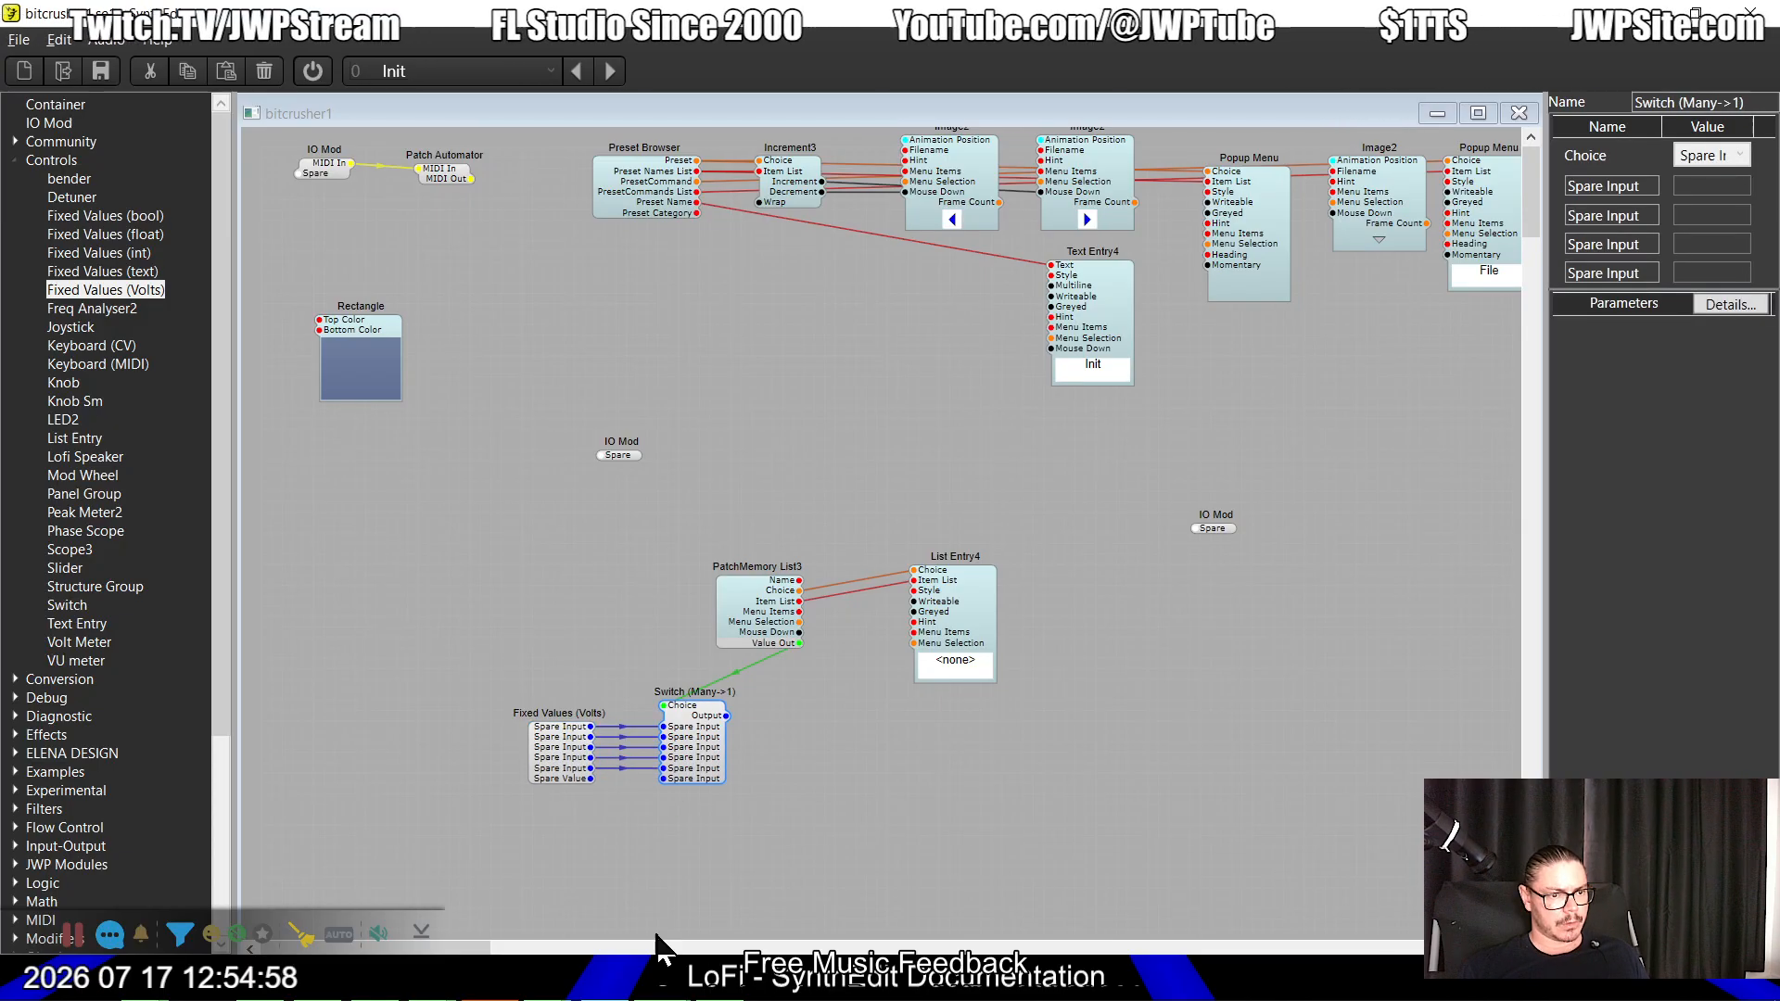
Step: Check the Lofi reference, insert a Quantizer between the unconnected IO Mods, and move List Entry4 clear of it
key("alt+Tab")
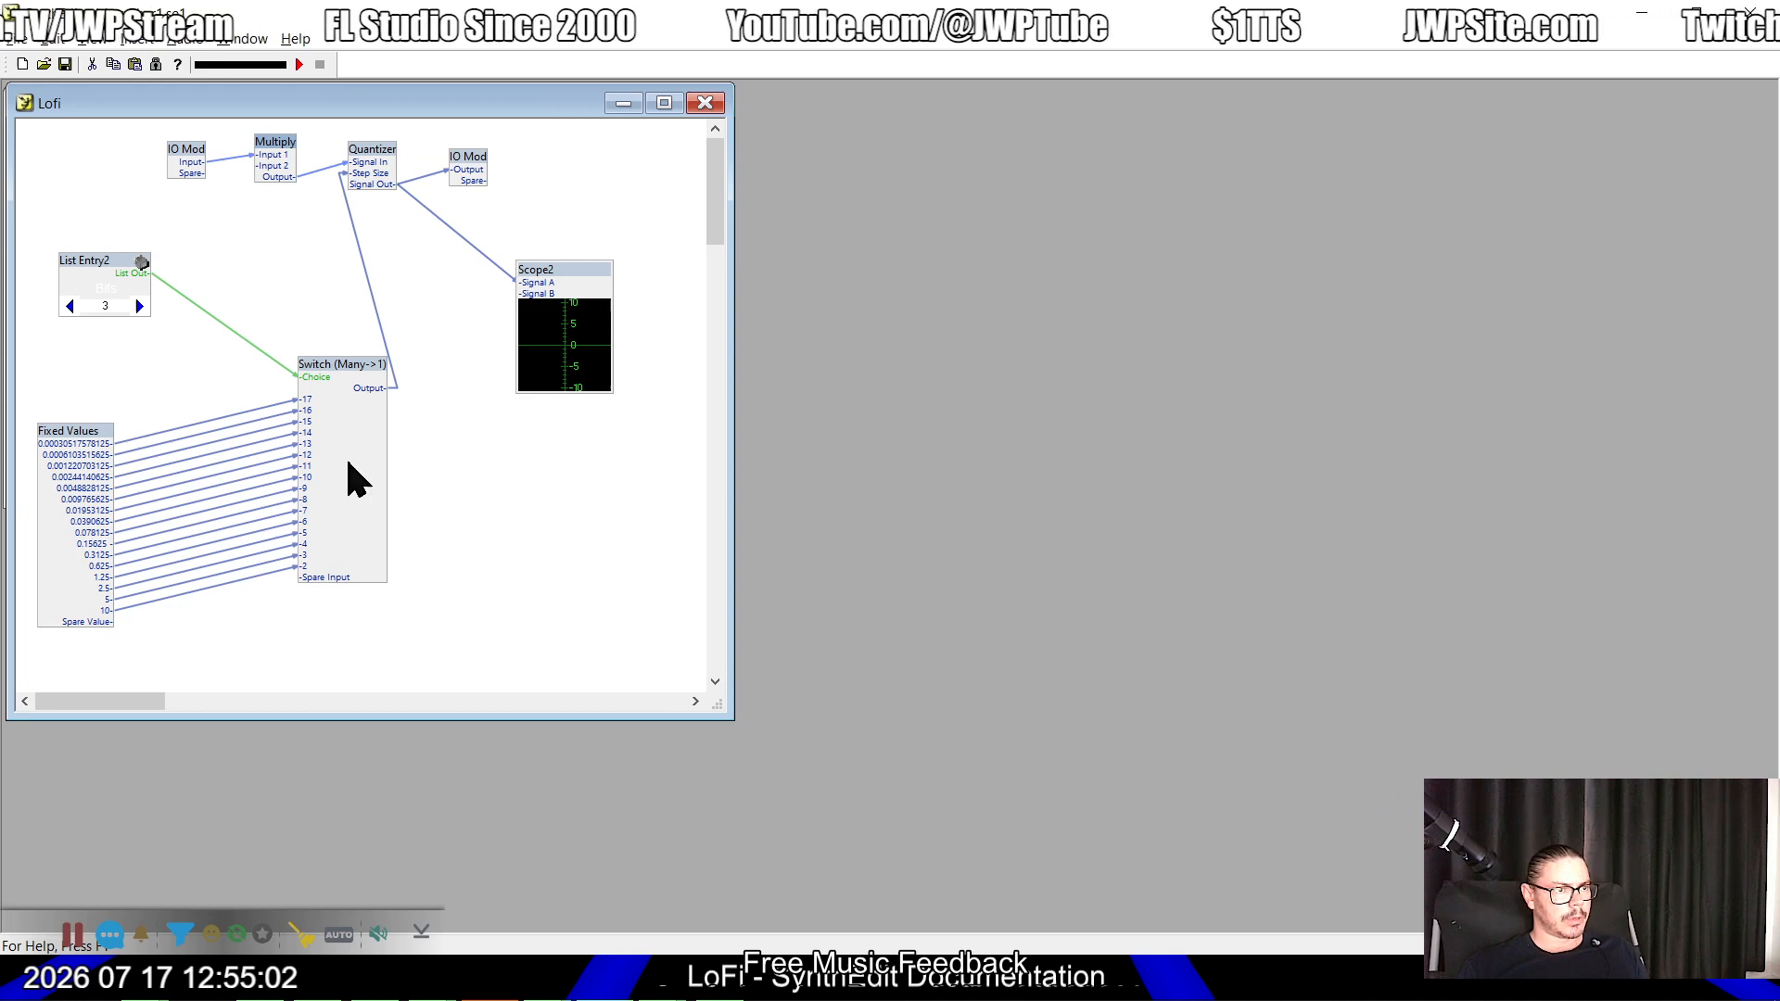
key("alt+Tab")
left_click(611, 468)
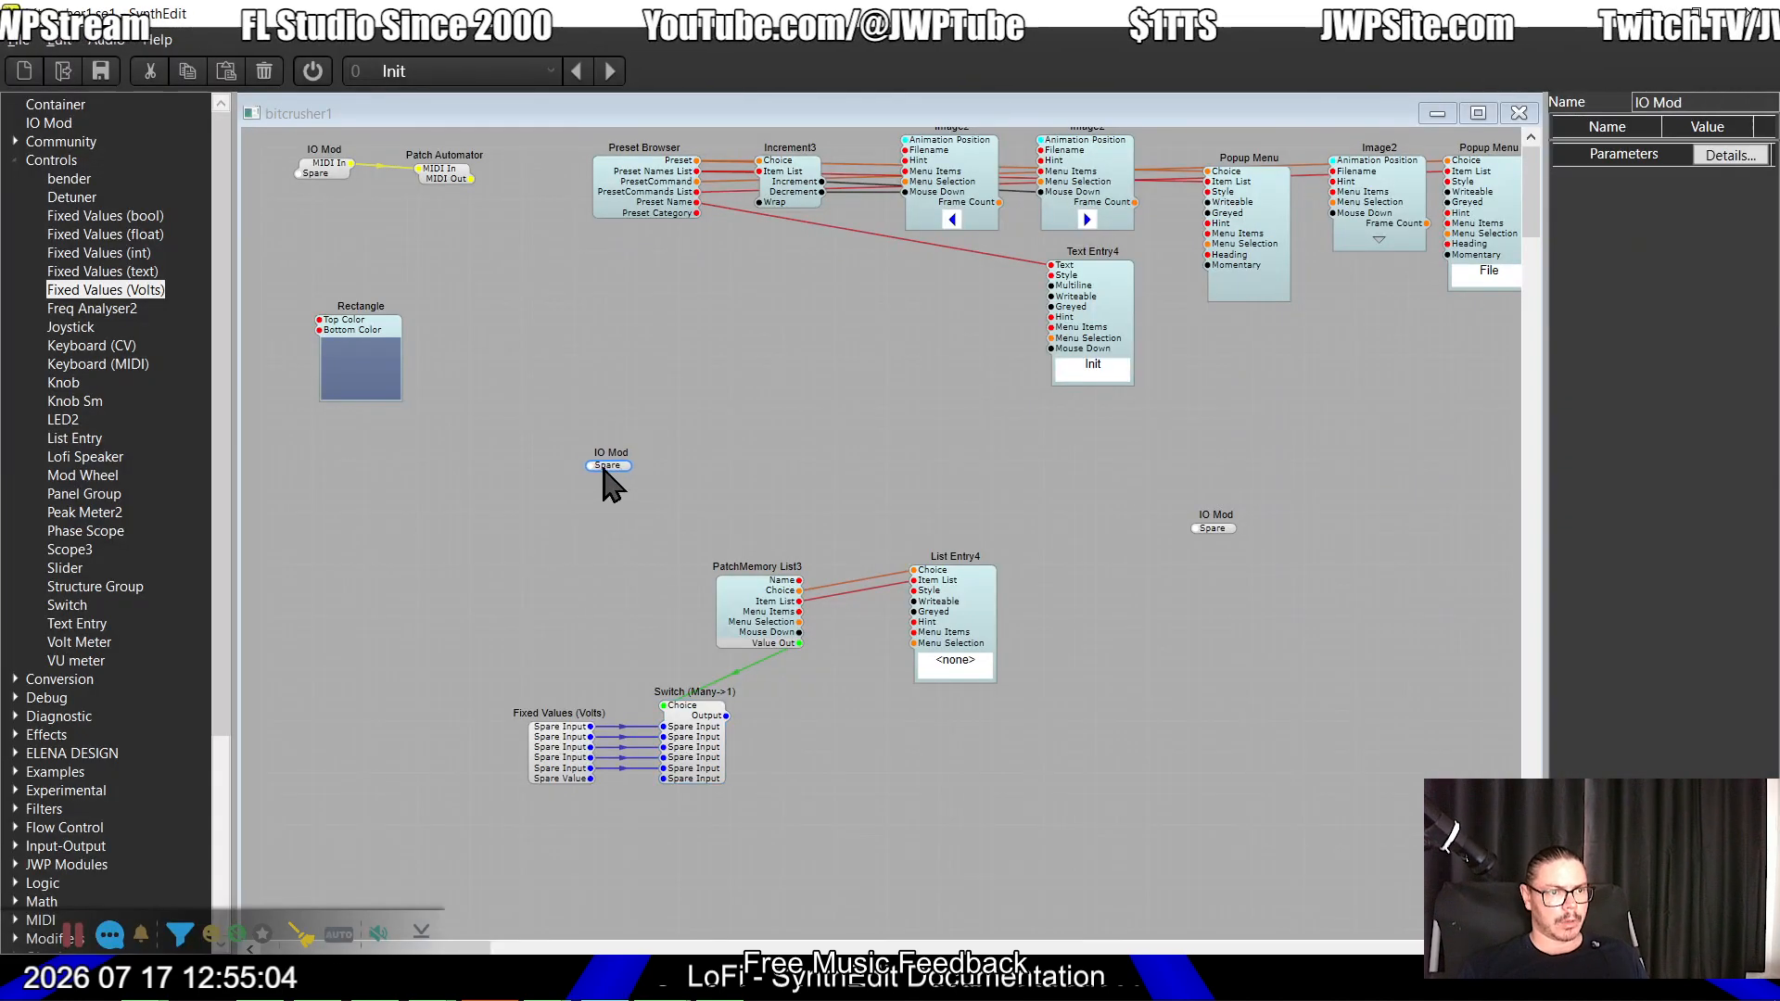
left_click(15, 161)
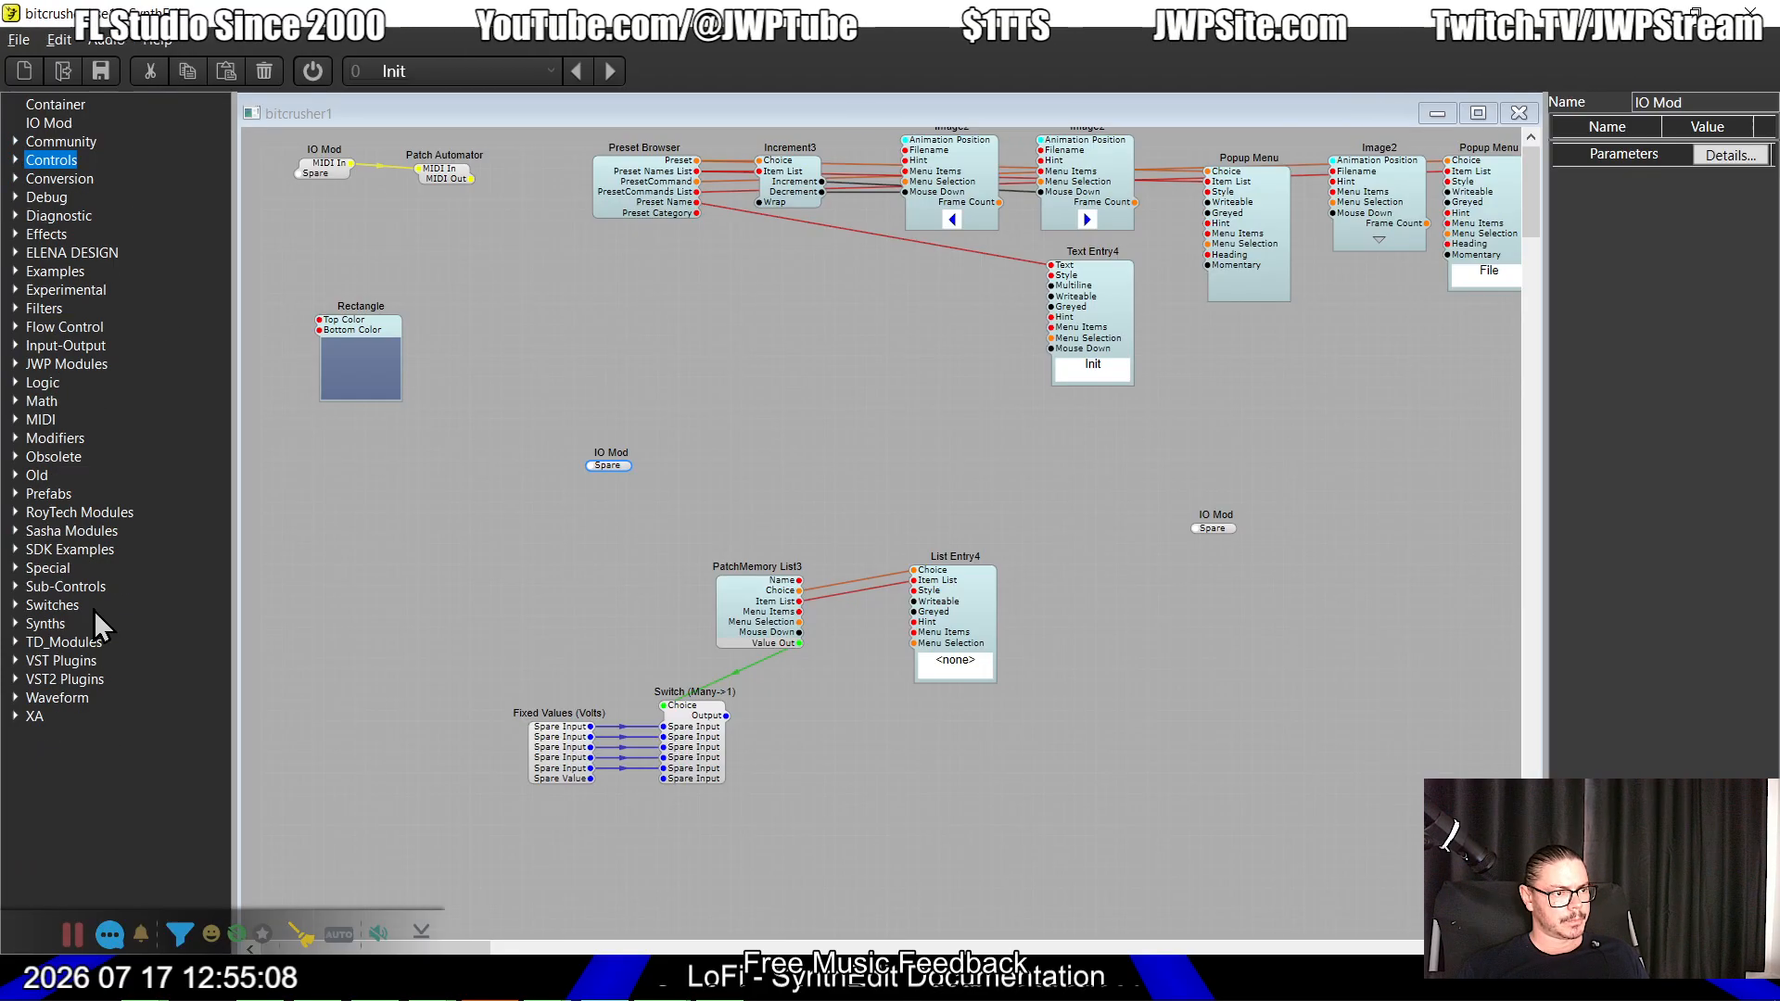
key("alt+Tab")
key("alt+Tab")
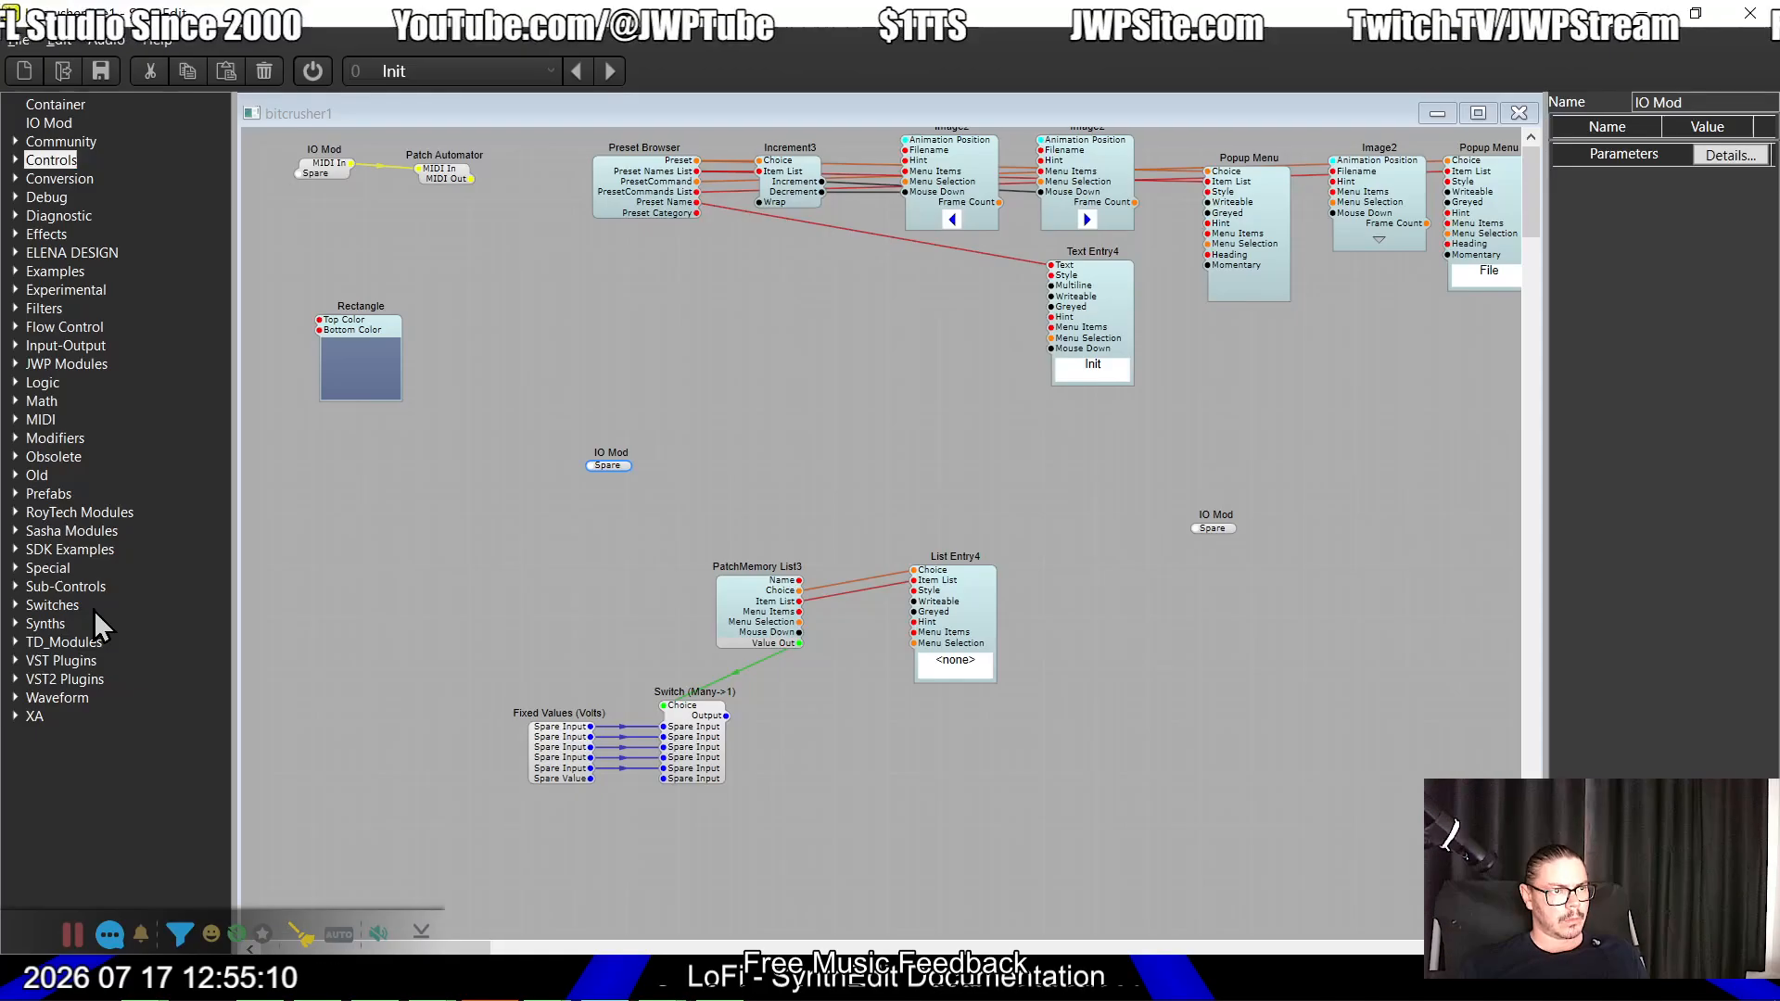
left_click(18, 438)
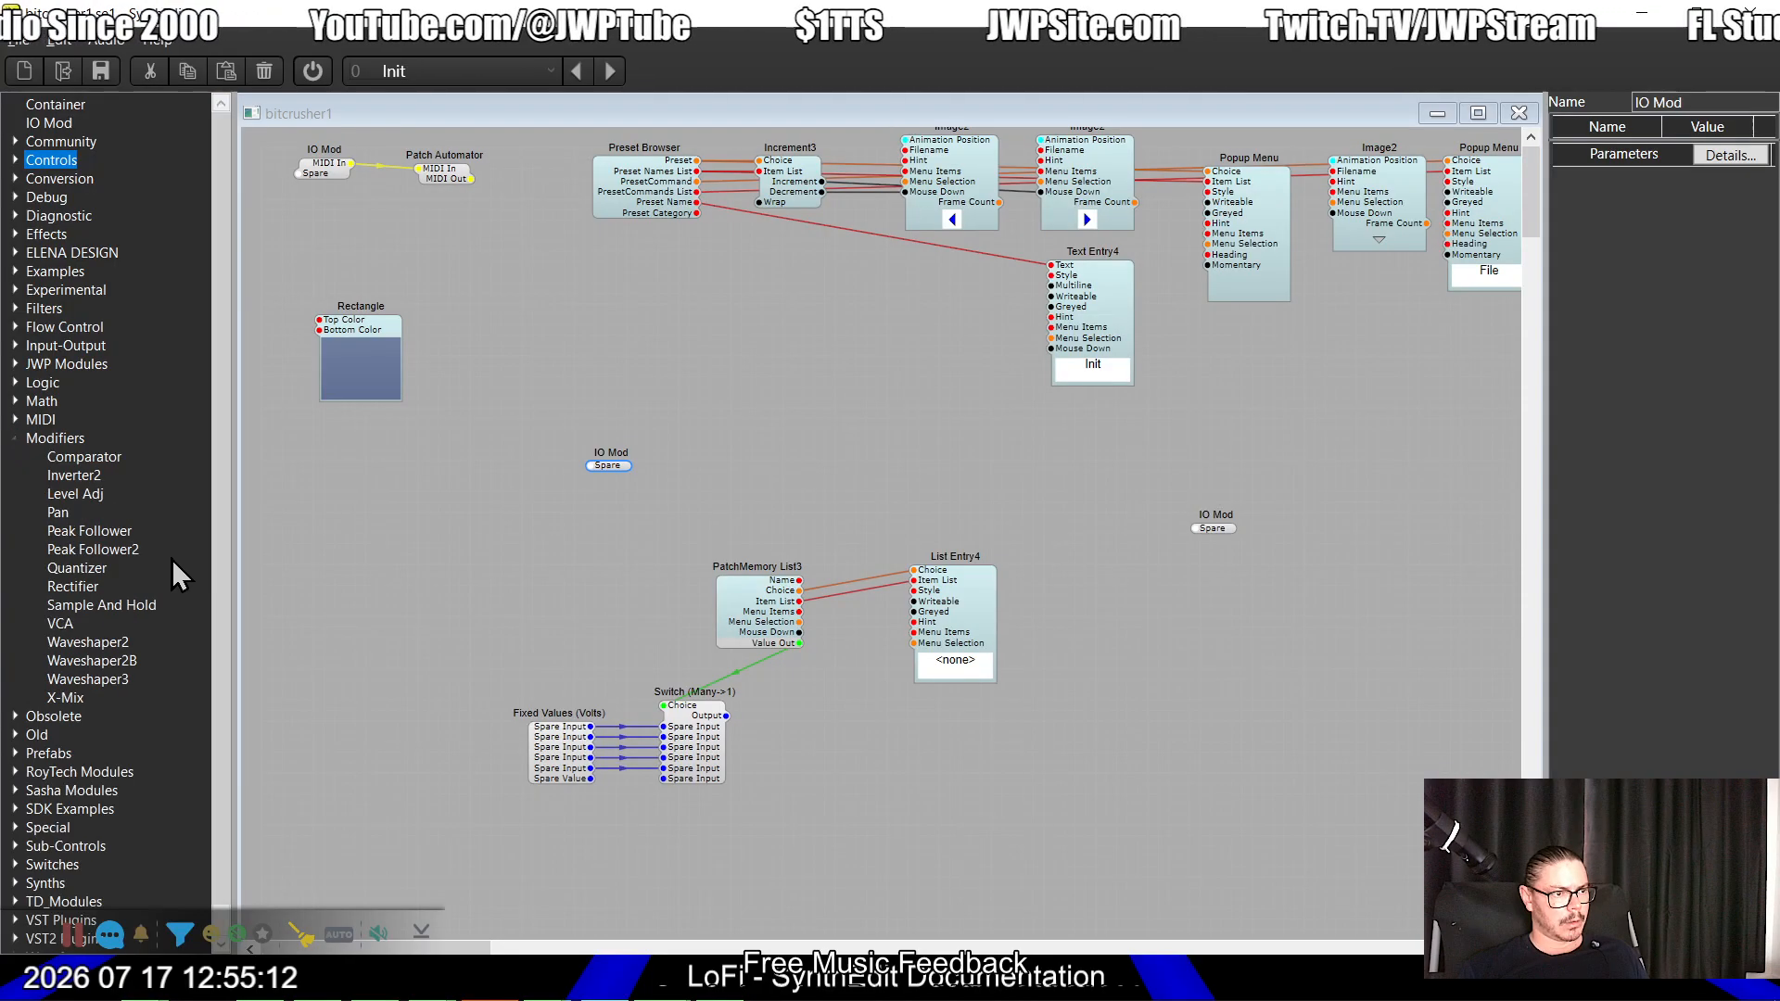
left_click_drag(79, 569, 892, 464)
left_click_drag(973, 652, 1073, 770)
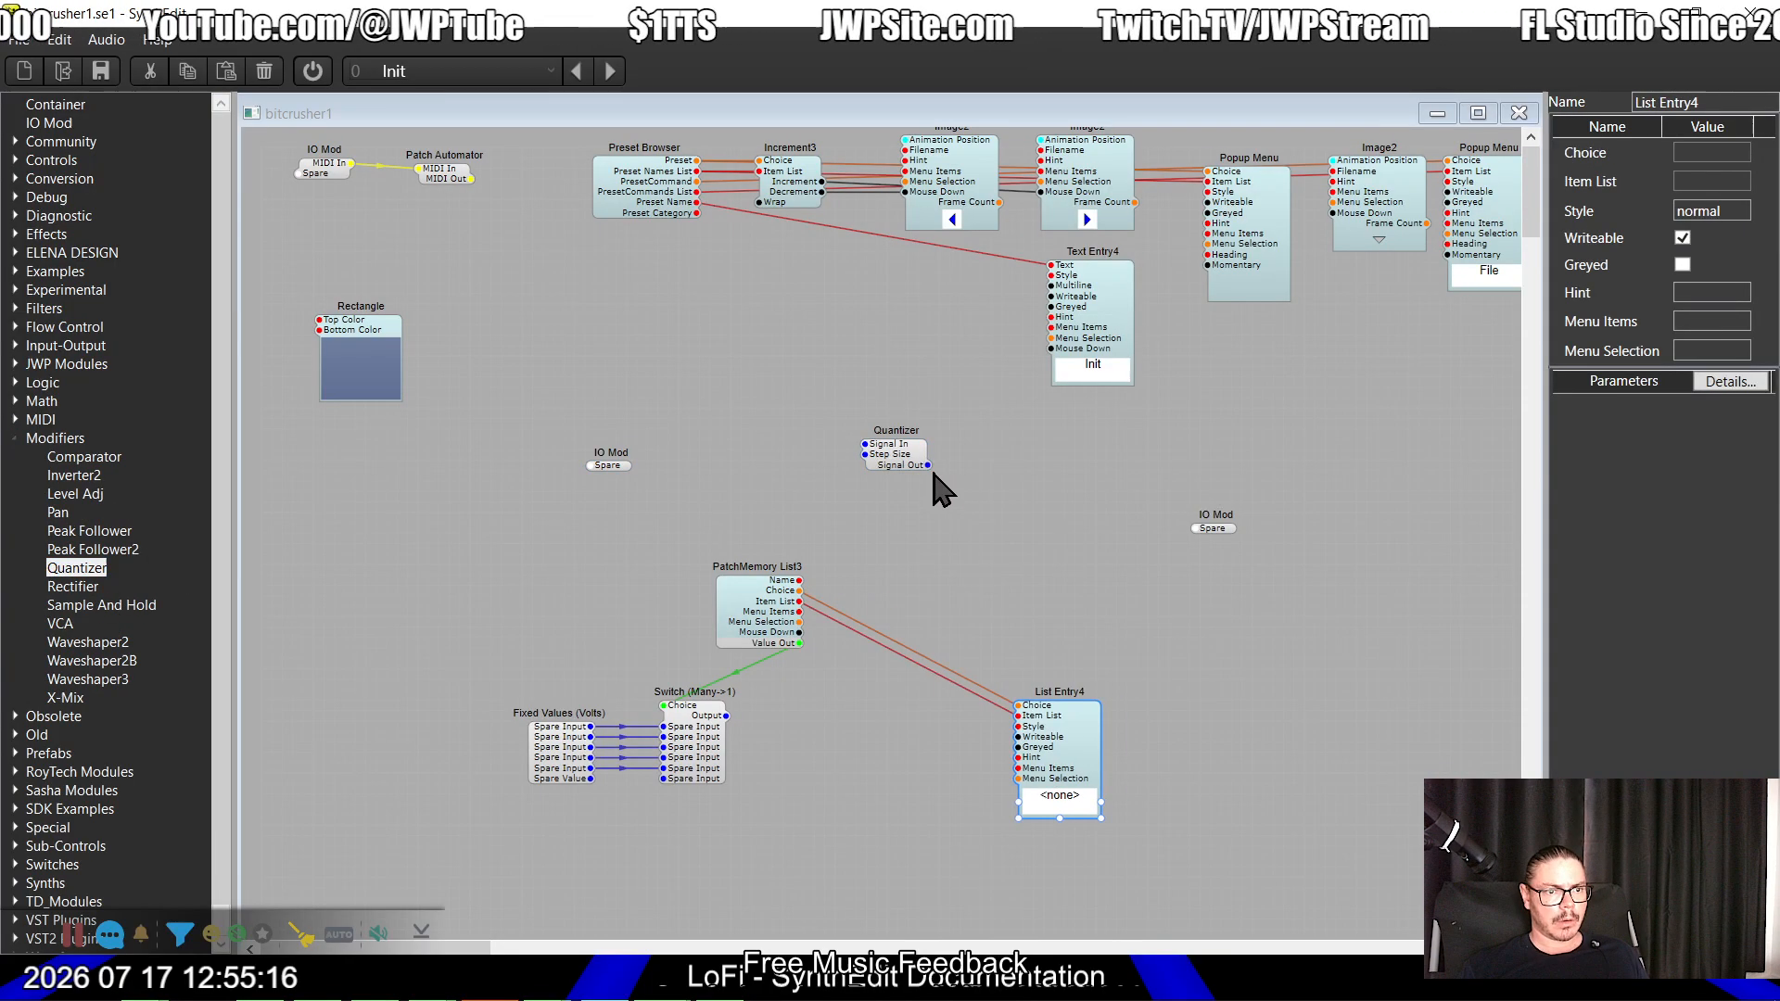
Step: Duplicate the Quantizer, stack the two copies between the IO Mods, and move PatchMemory List3 above the Switch
right_click(889, 454)
left_click(907, 486)
right_click(910, 525)
left_click(946, 580)
left_click_drag(765, 606, 631, 612)
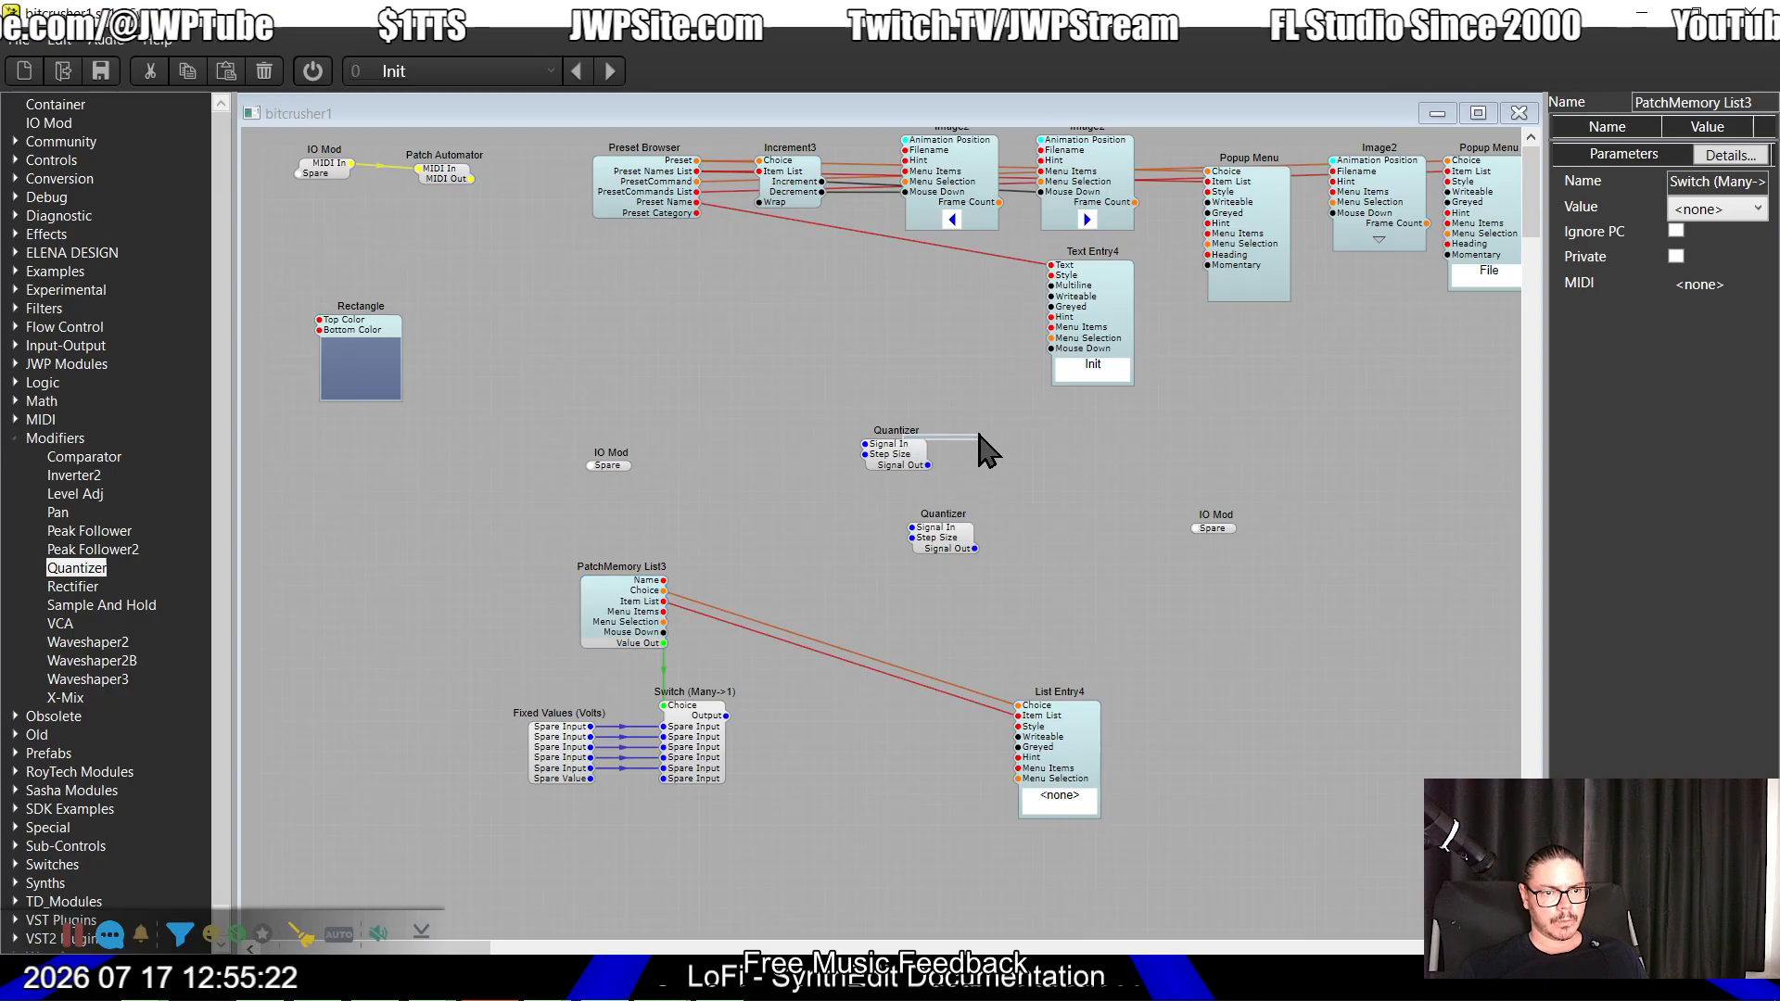
left_click_drag(904, 453, 955, 424)
left_click_drag(948, 549, 950, 509)
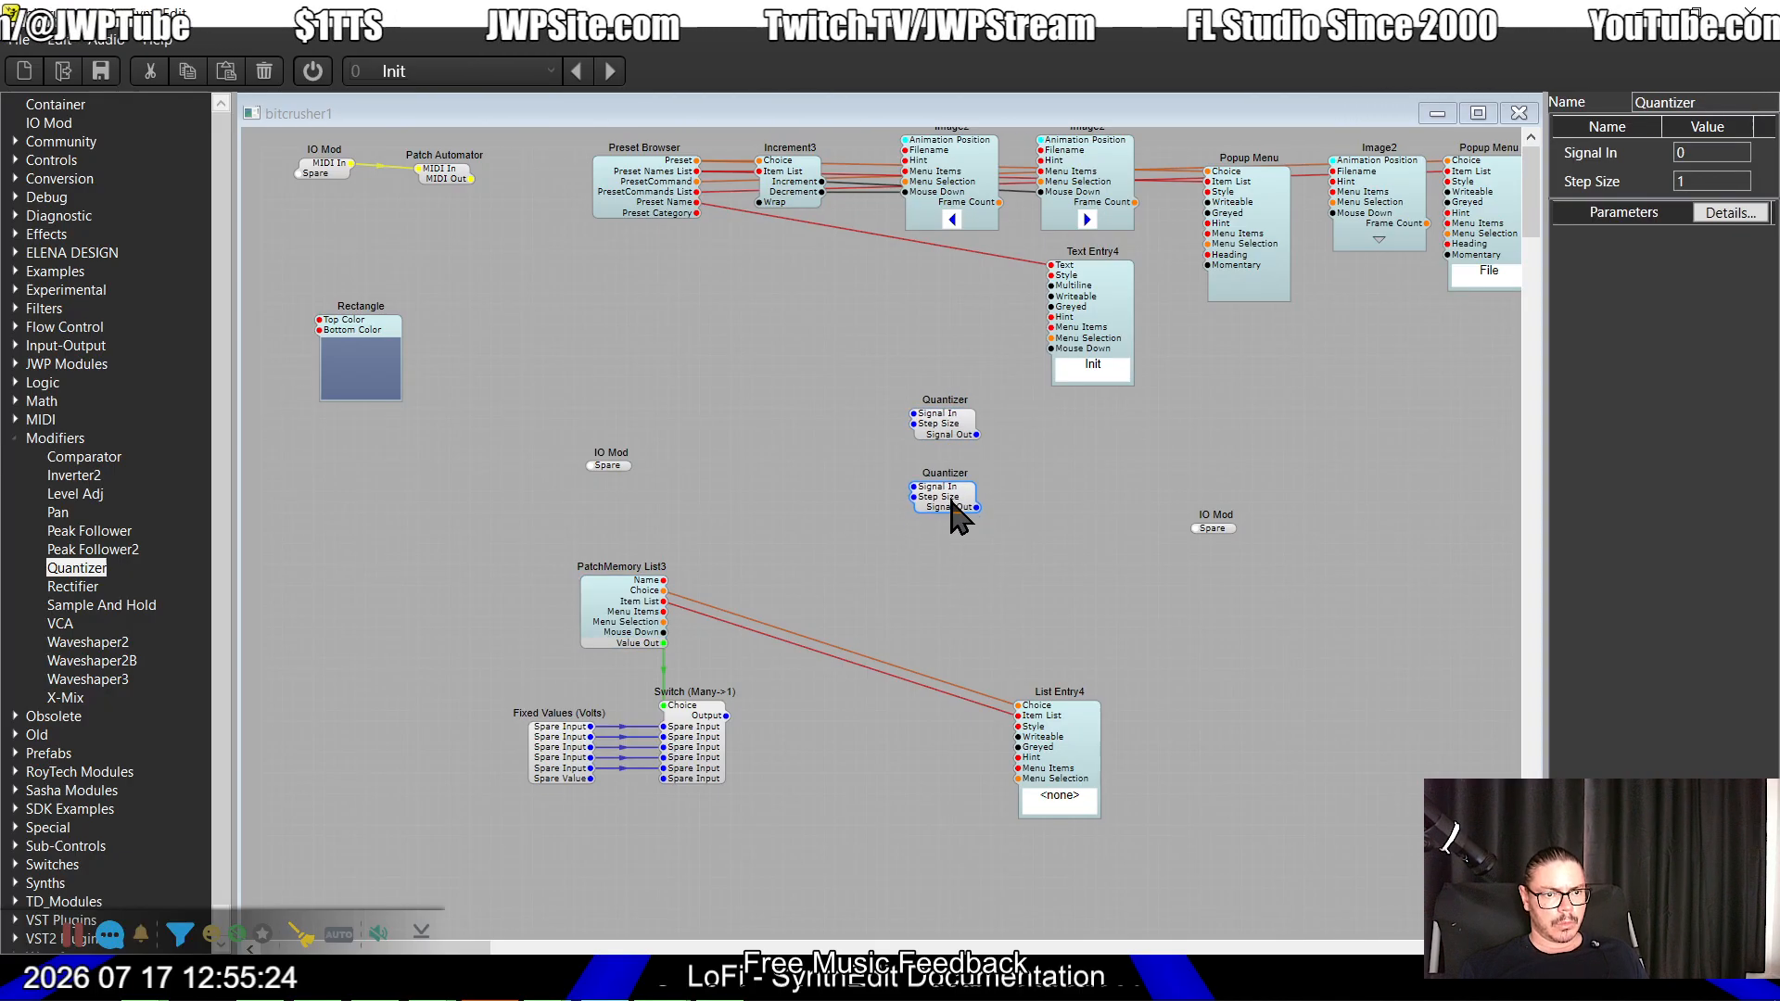
Step: Connect the Signal In of both Quantizers to the IO Mod on their left and check against the Lofi reference
left_click_drag(914, 415, 608, 468)
left_click_drag(918, 488, 599, 477)
key("alt+Tab")
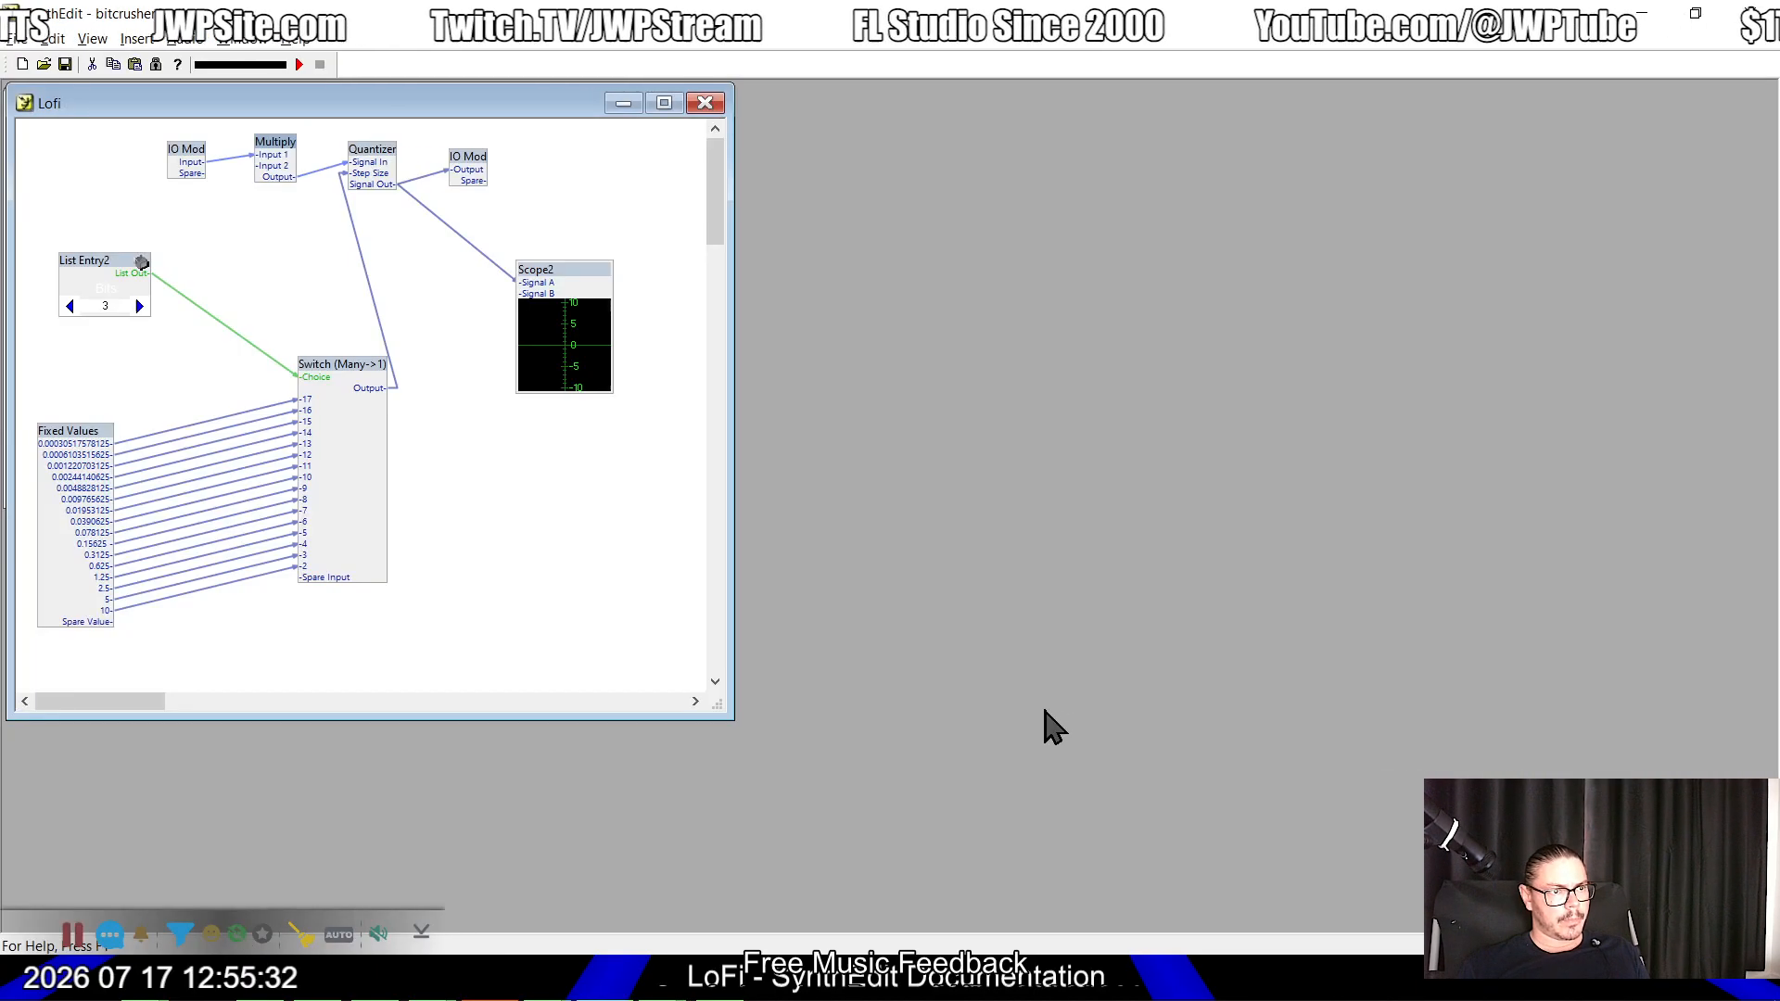
key("alt+Tab")
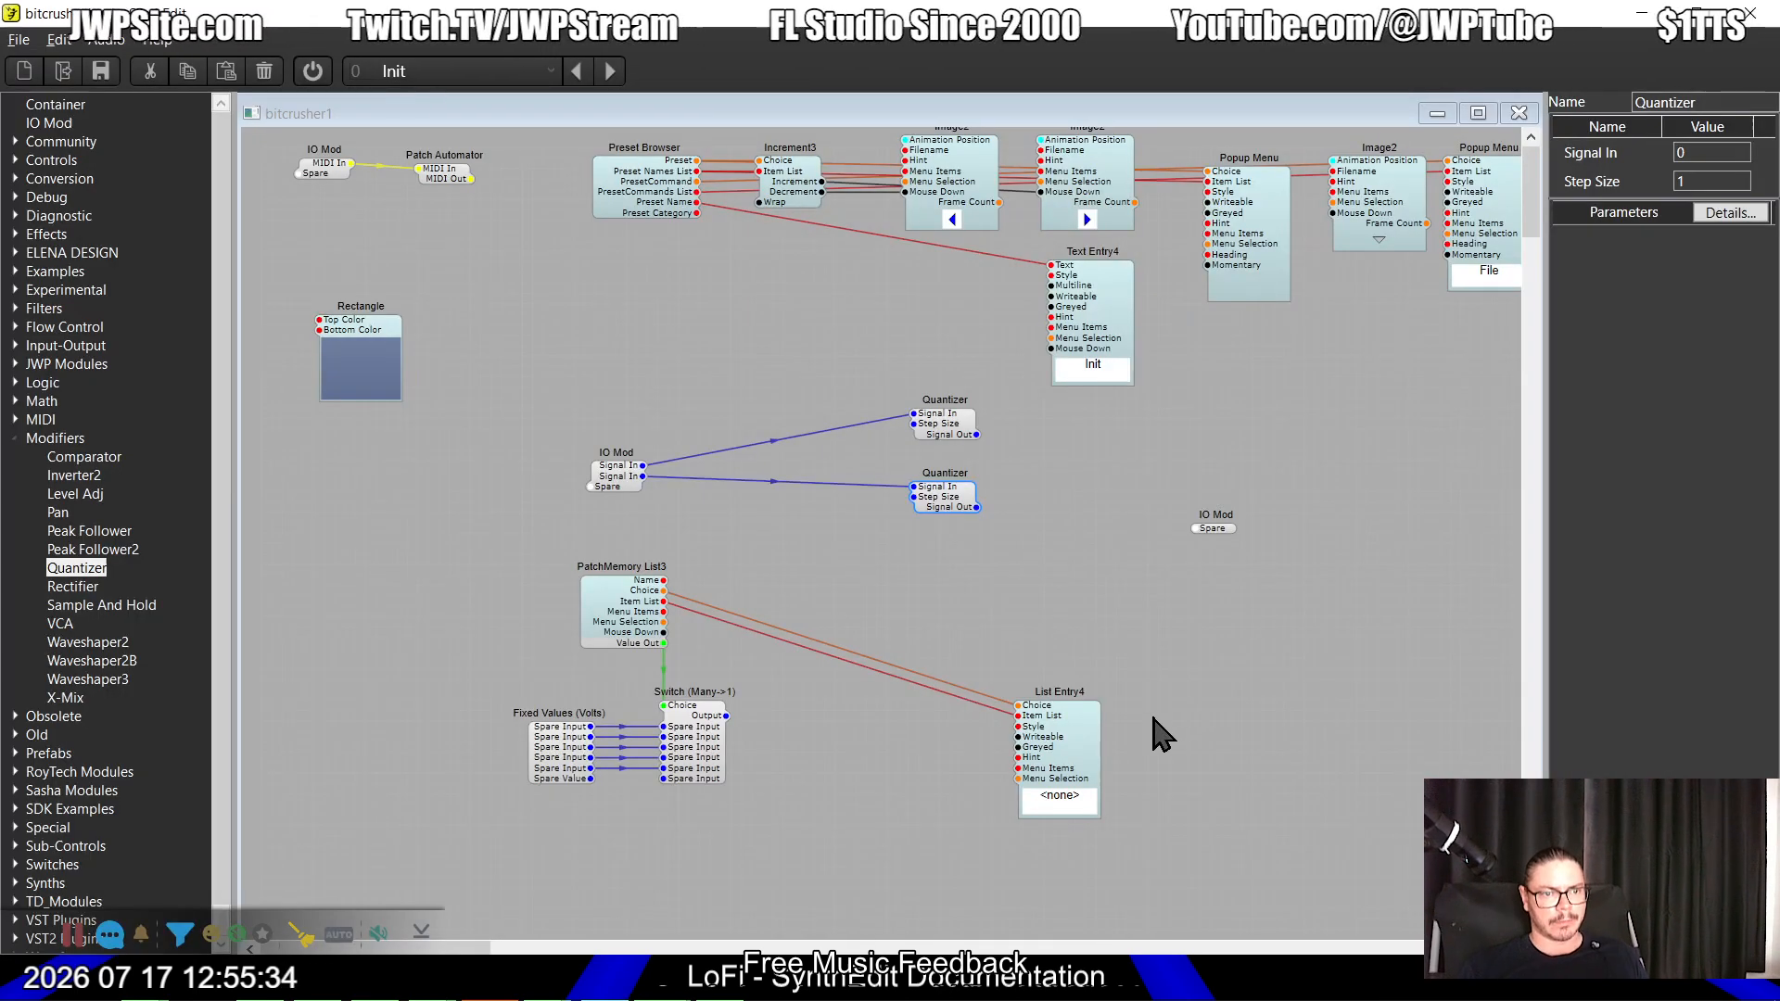
Step: Insert a Divide module near the right-hand IO Mod, removing the Subtract module placed first, and shift List Entry4 left
left_click(15, 438)
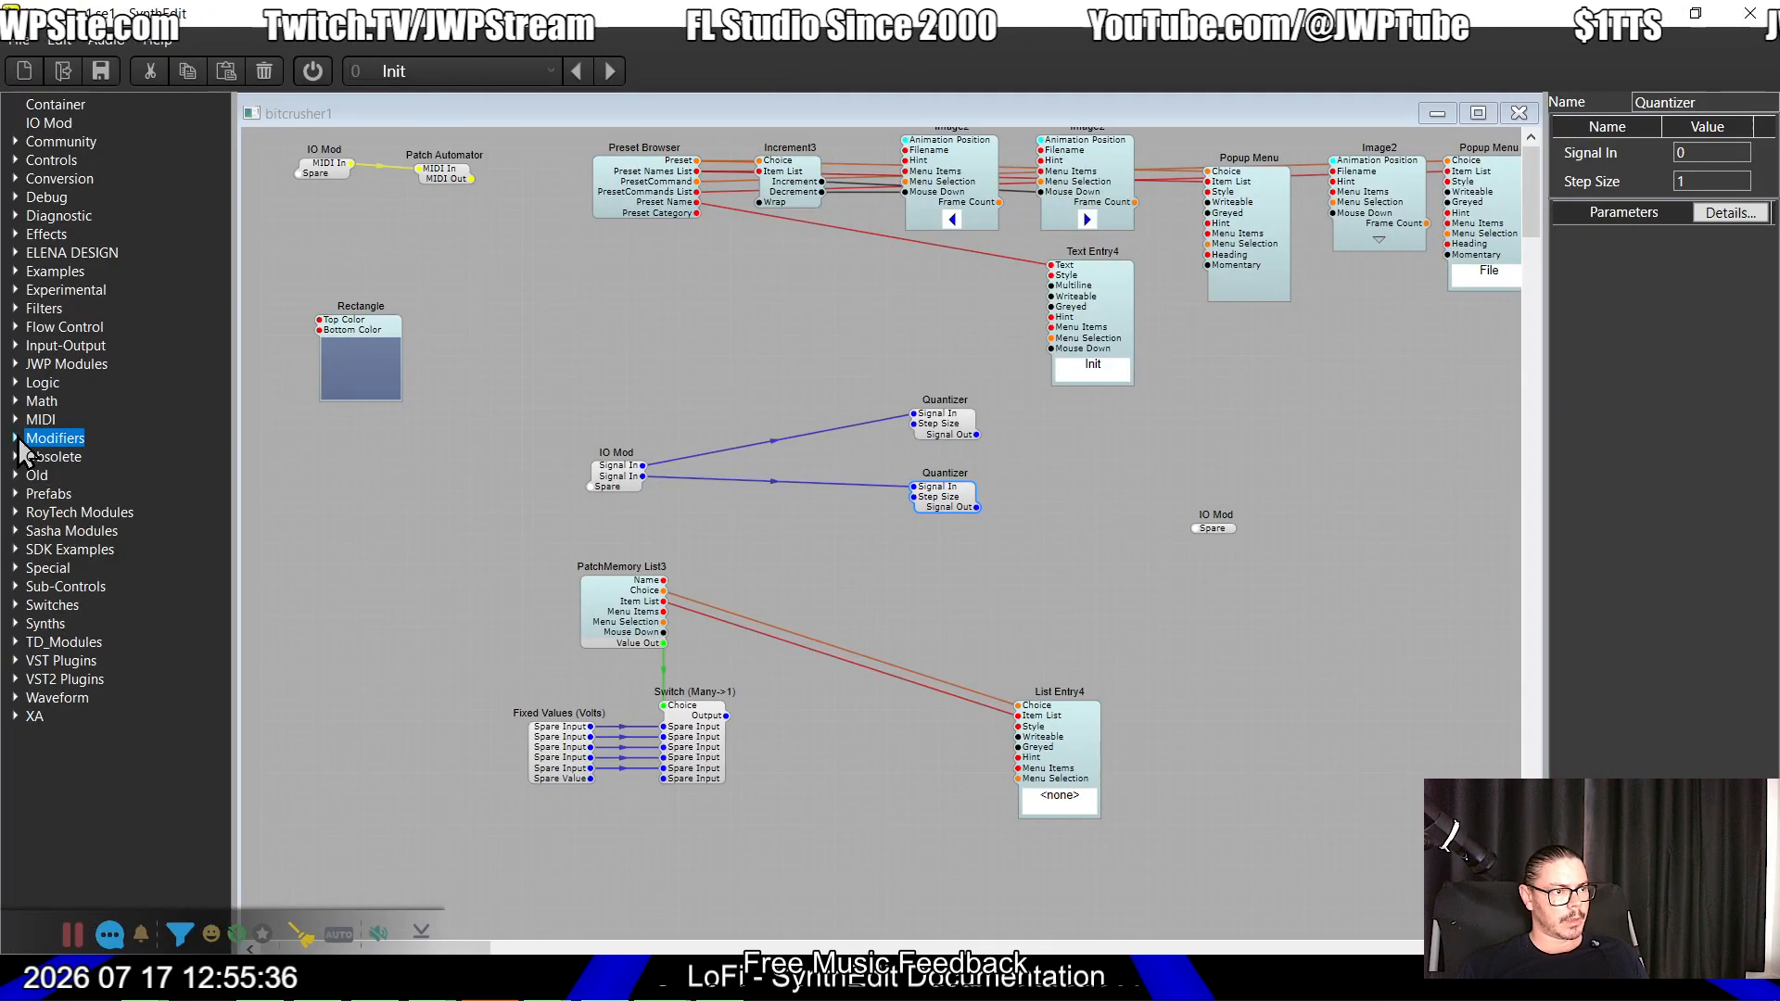
left_click(14, 401)
left_click_drag(73, 510, 1173, 610)
left_click_drag(1069, 753, 985, 764)
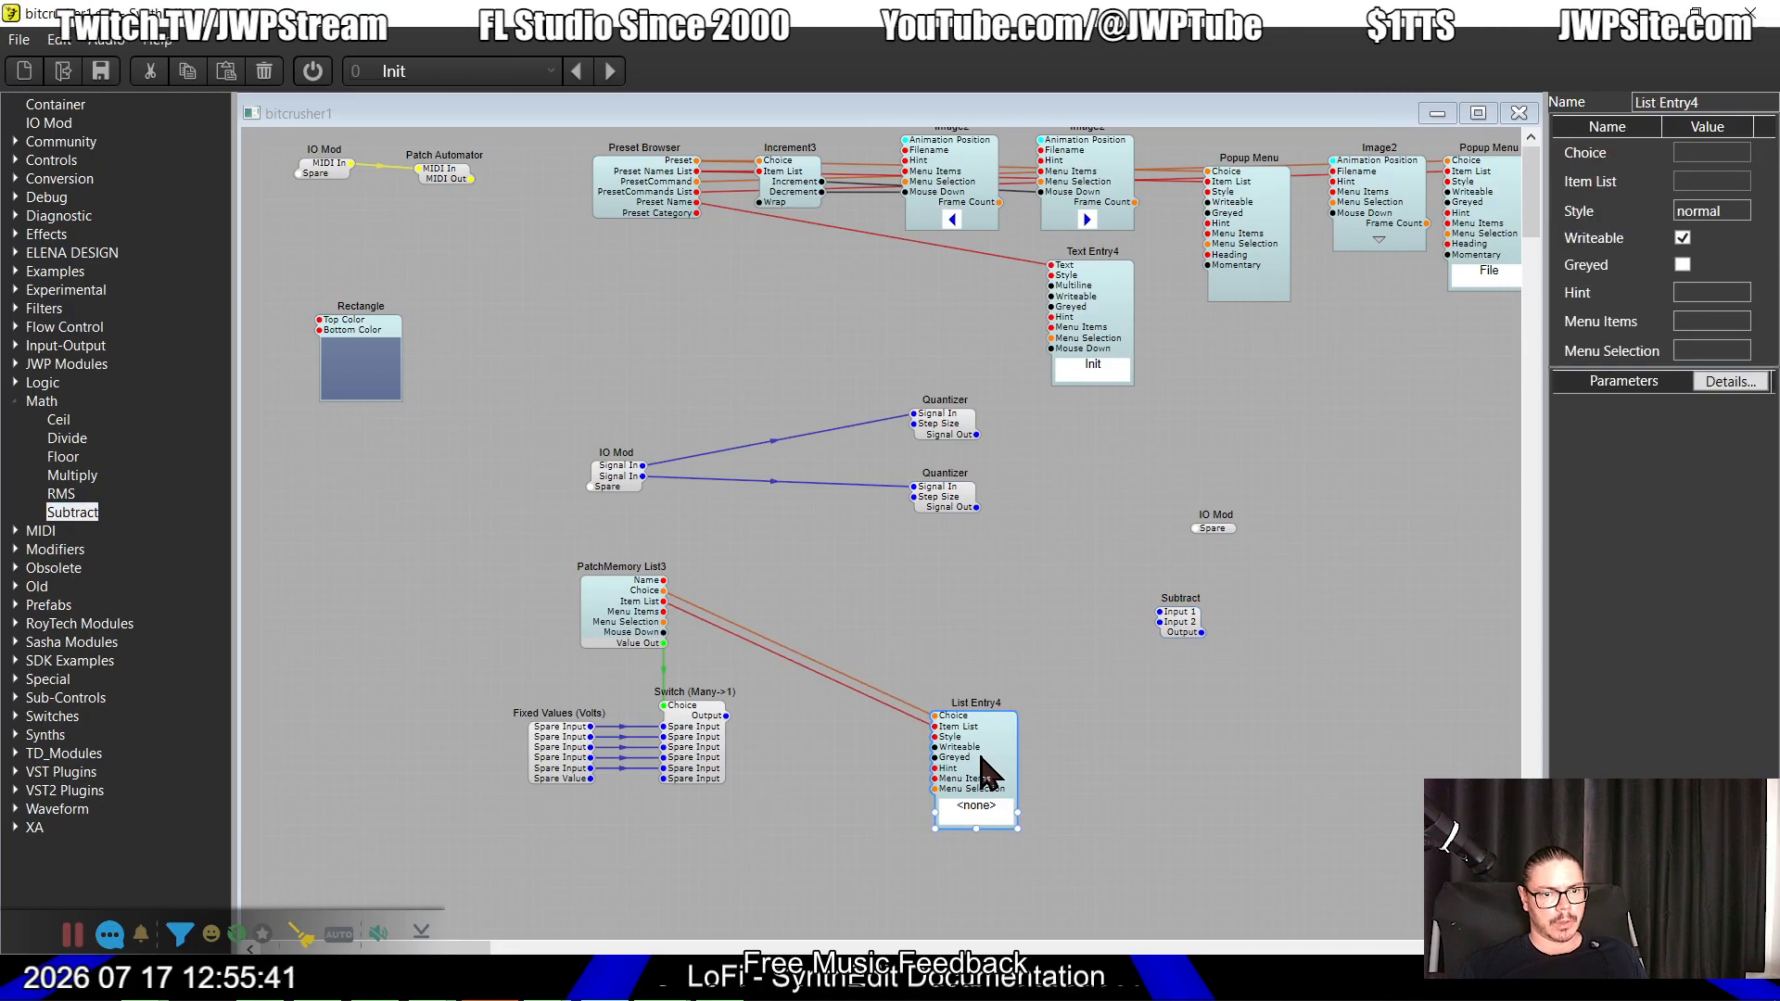
left_click_drag(83, 445, 1108, 559)
left_click(1180, 623)
key("Delete")
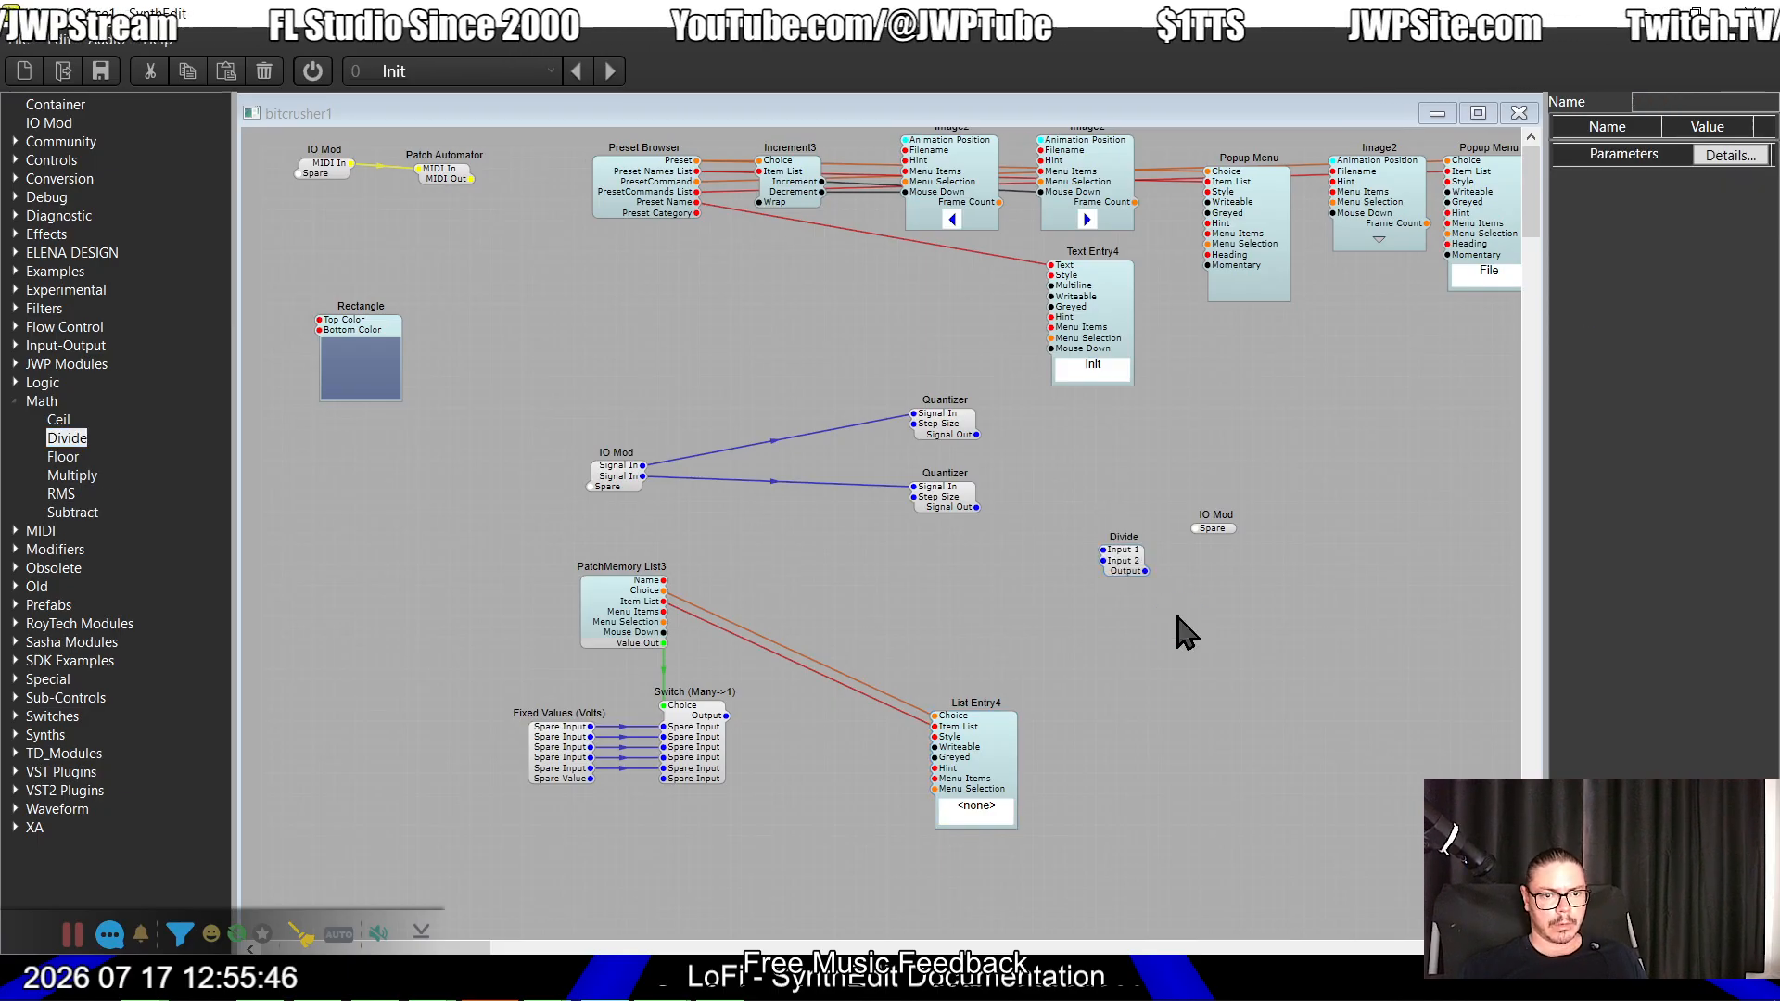
Step: Add a Scope3 fed by the Divide's Output, and connect both Quantizers' Signal Out to the Divide's Input 1
left_click(16, 401)
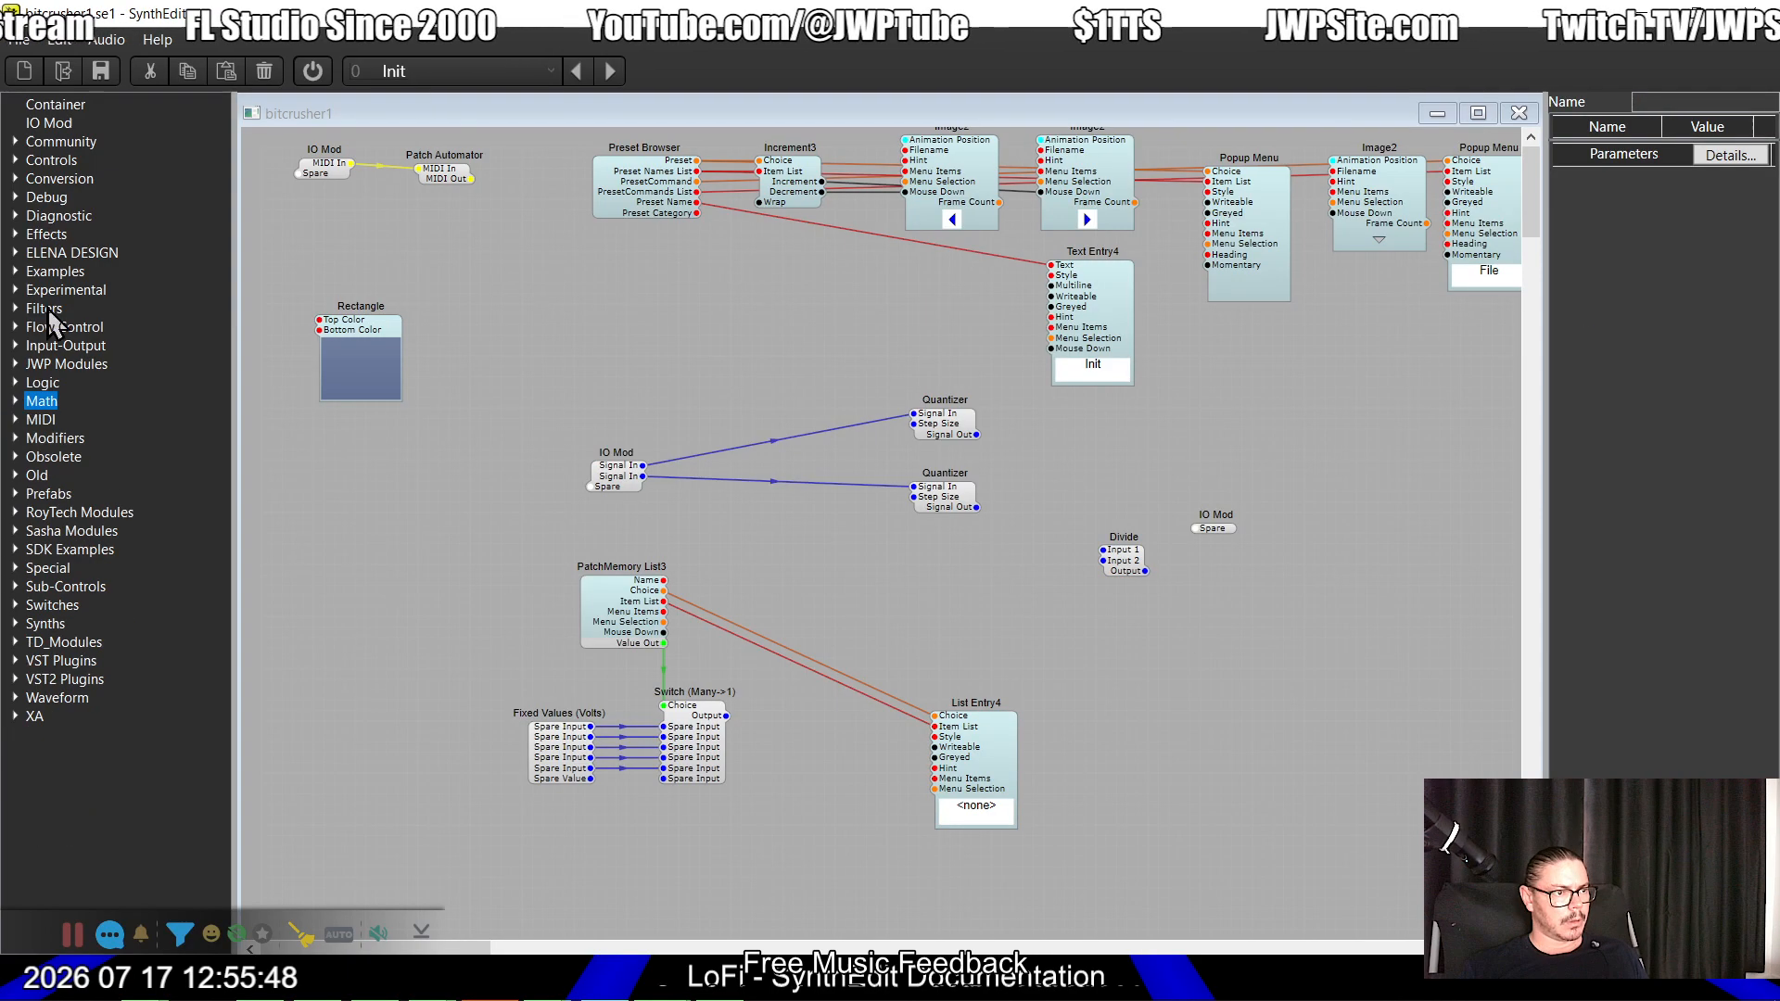
left_click(15, 160)
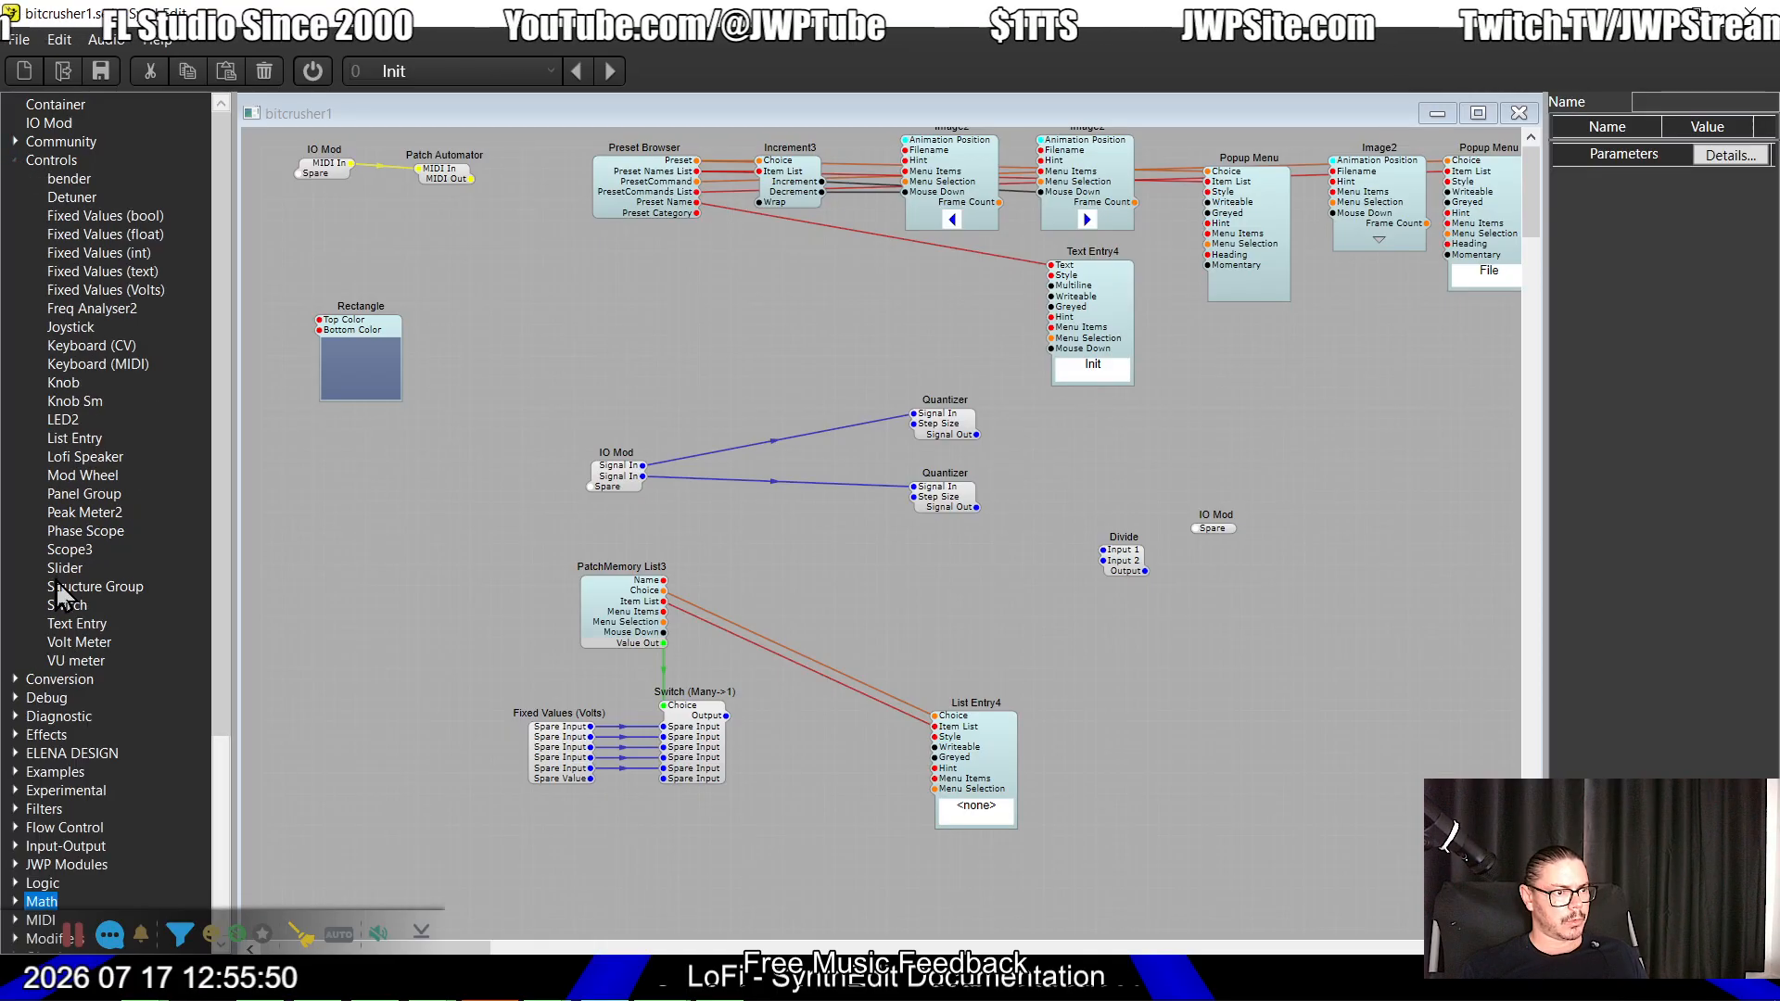
left_click_drag(62, 552, 977, 435)
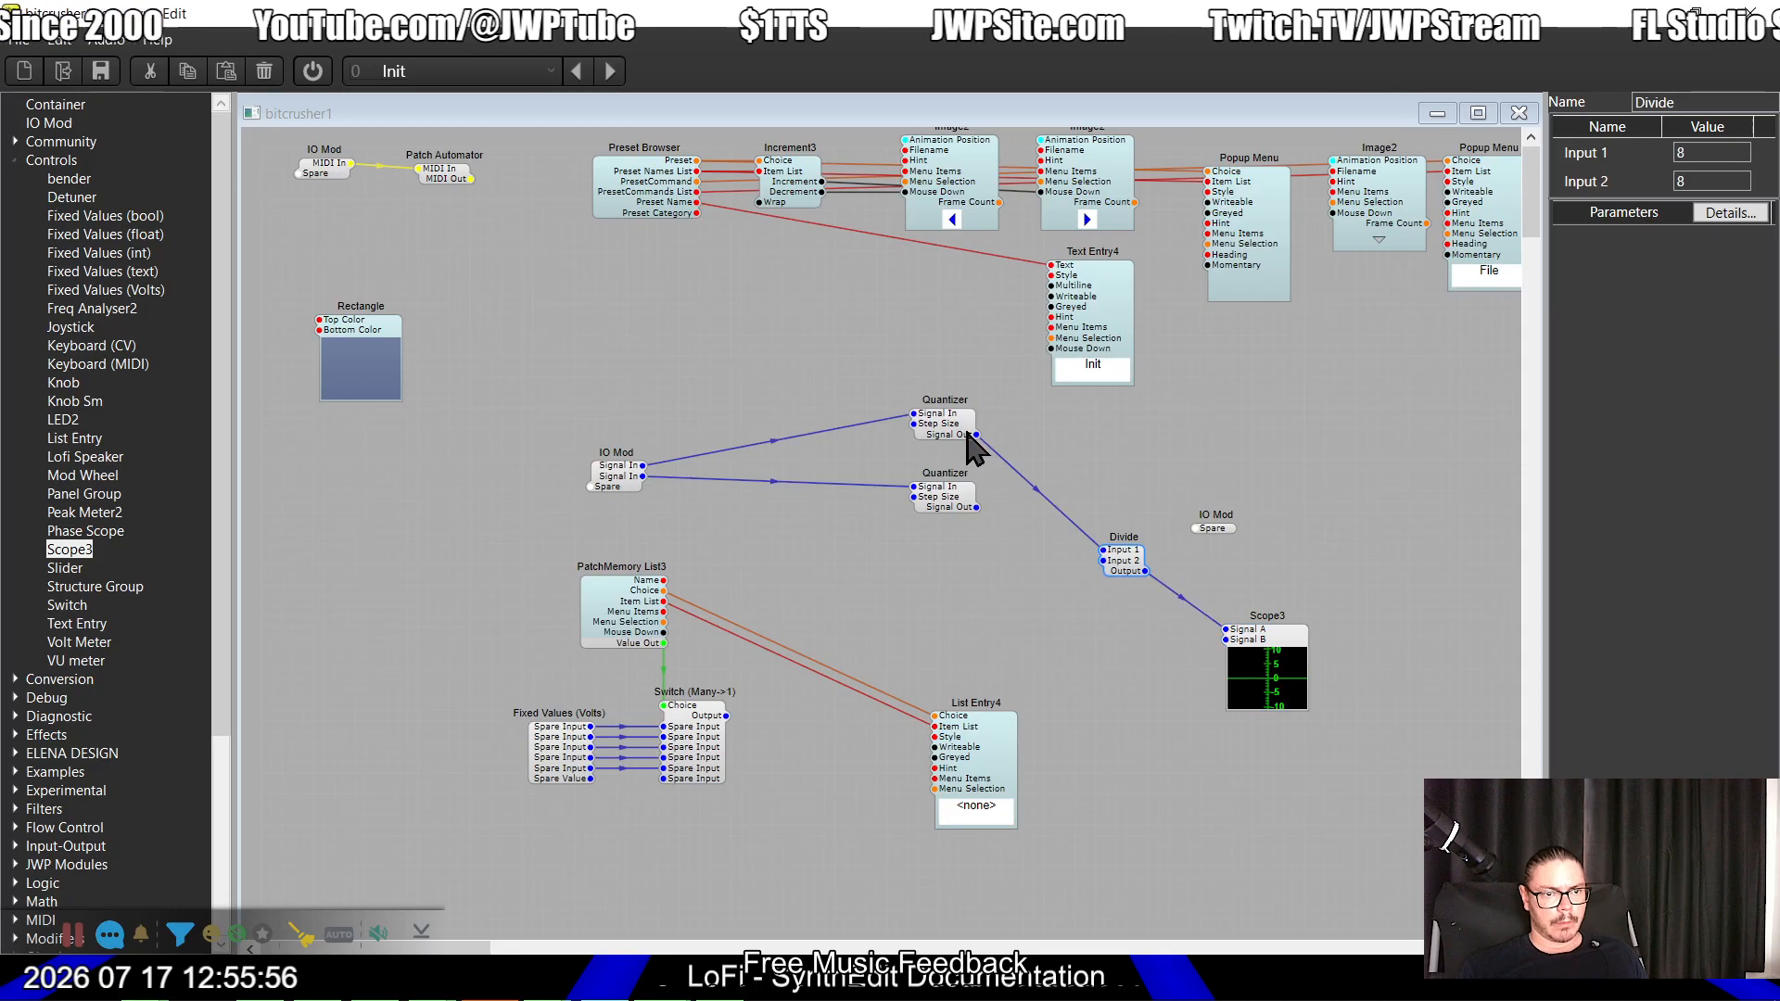
left_click_drag(978, 507, 1105, 560)
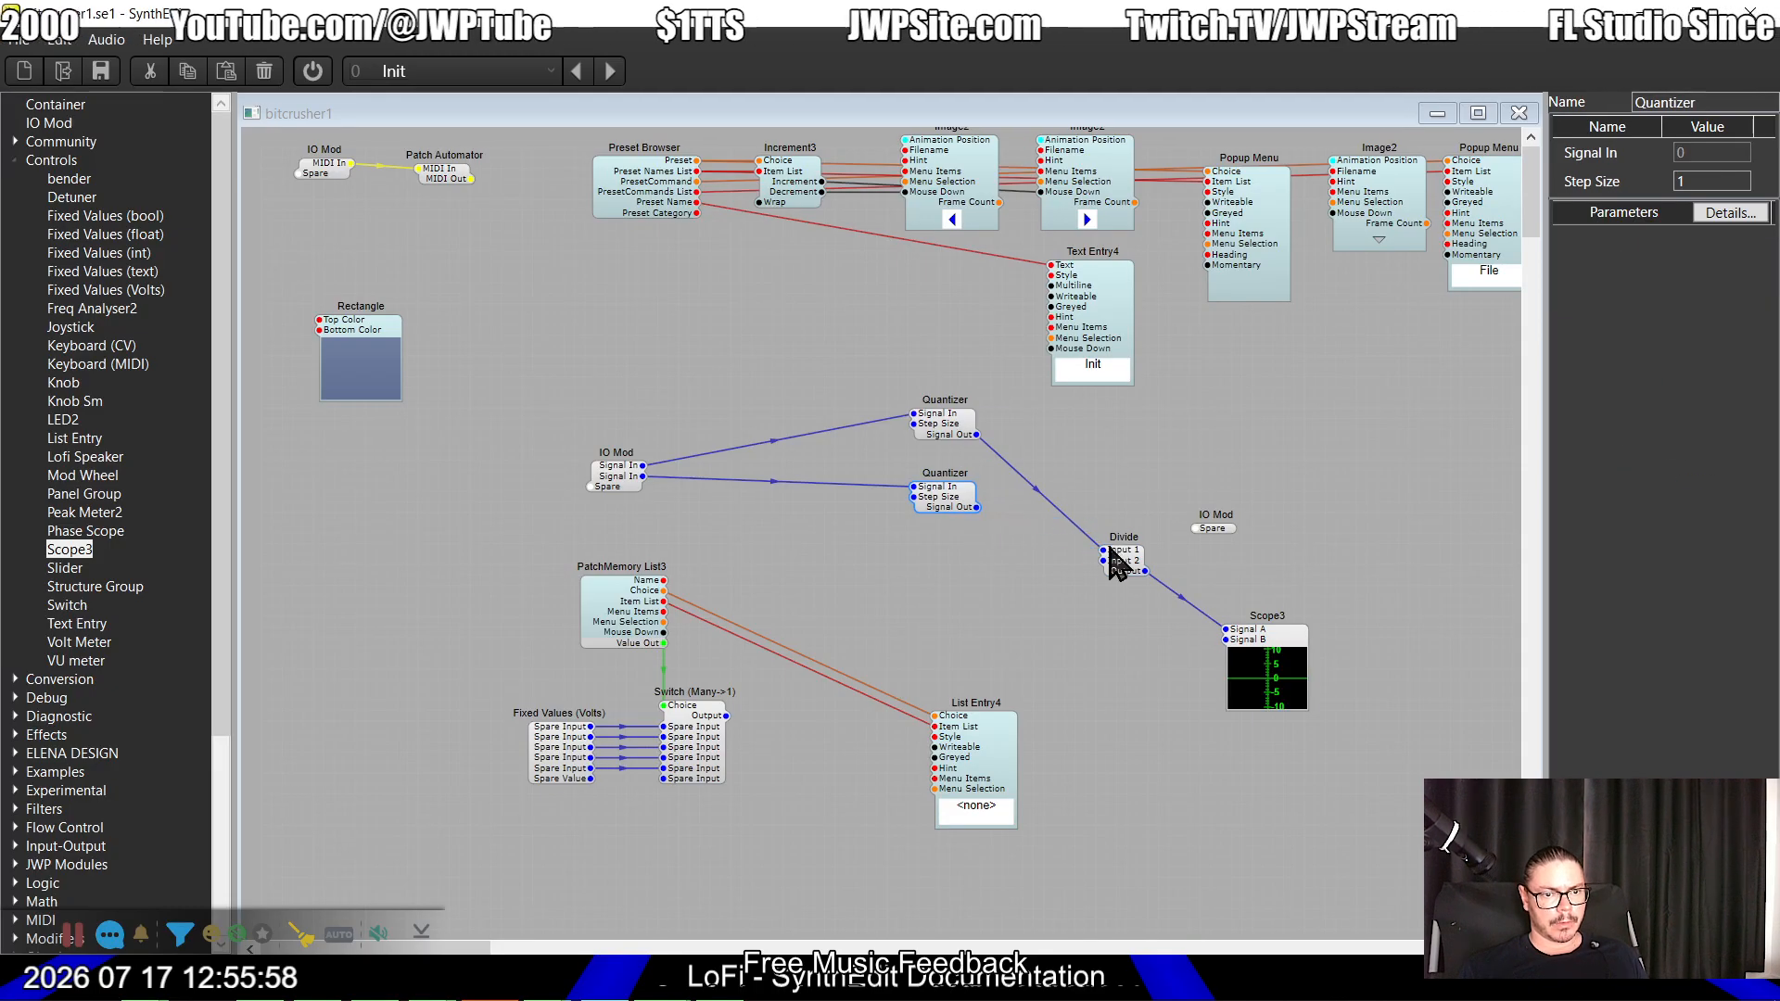
Step: Set the Divide module's Input 2 to 2
left_click(1123, 561)
left_click(1706, 181)
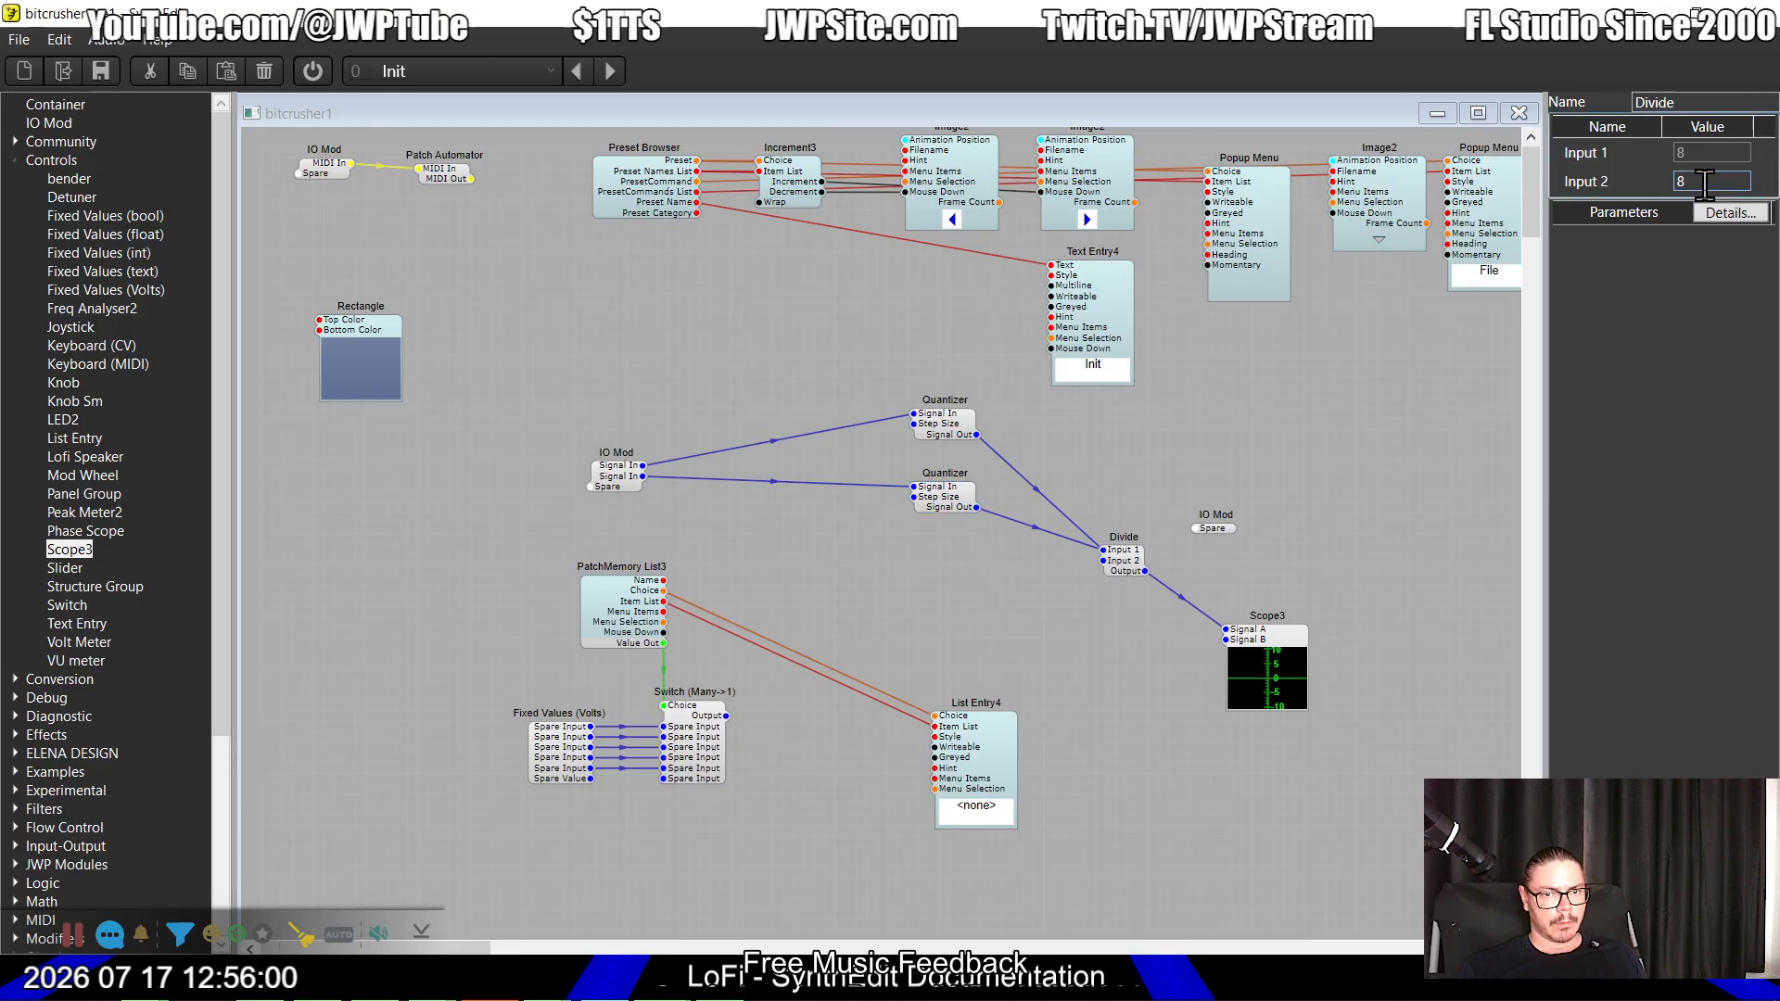
key("Tab")
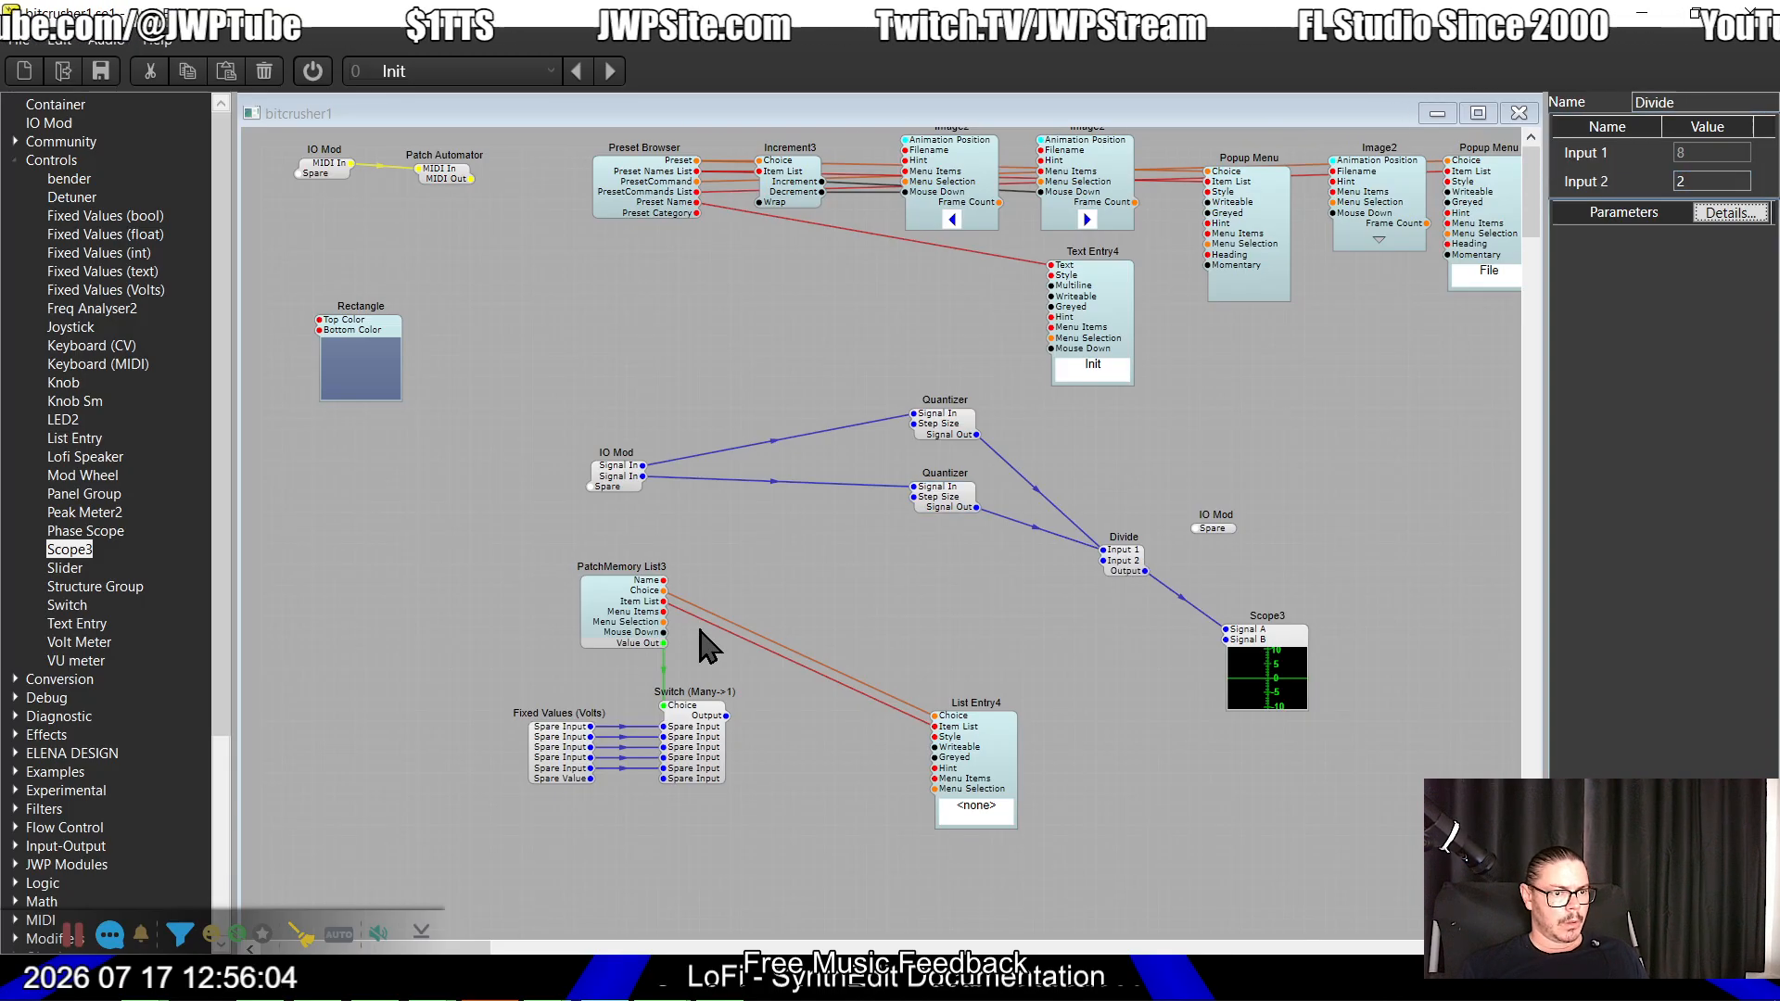
Step: Check the Lofi reference and connect the Switch's Output to the Step Size of both Quantizers
key("alt+Tab")
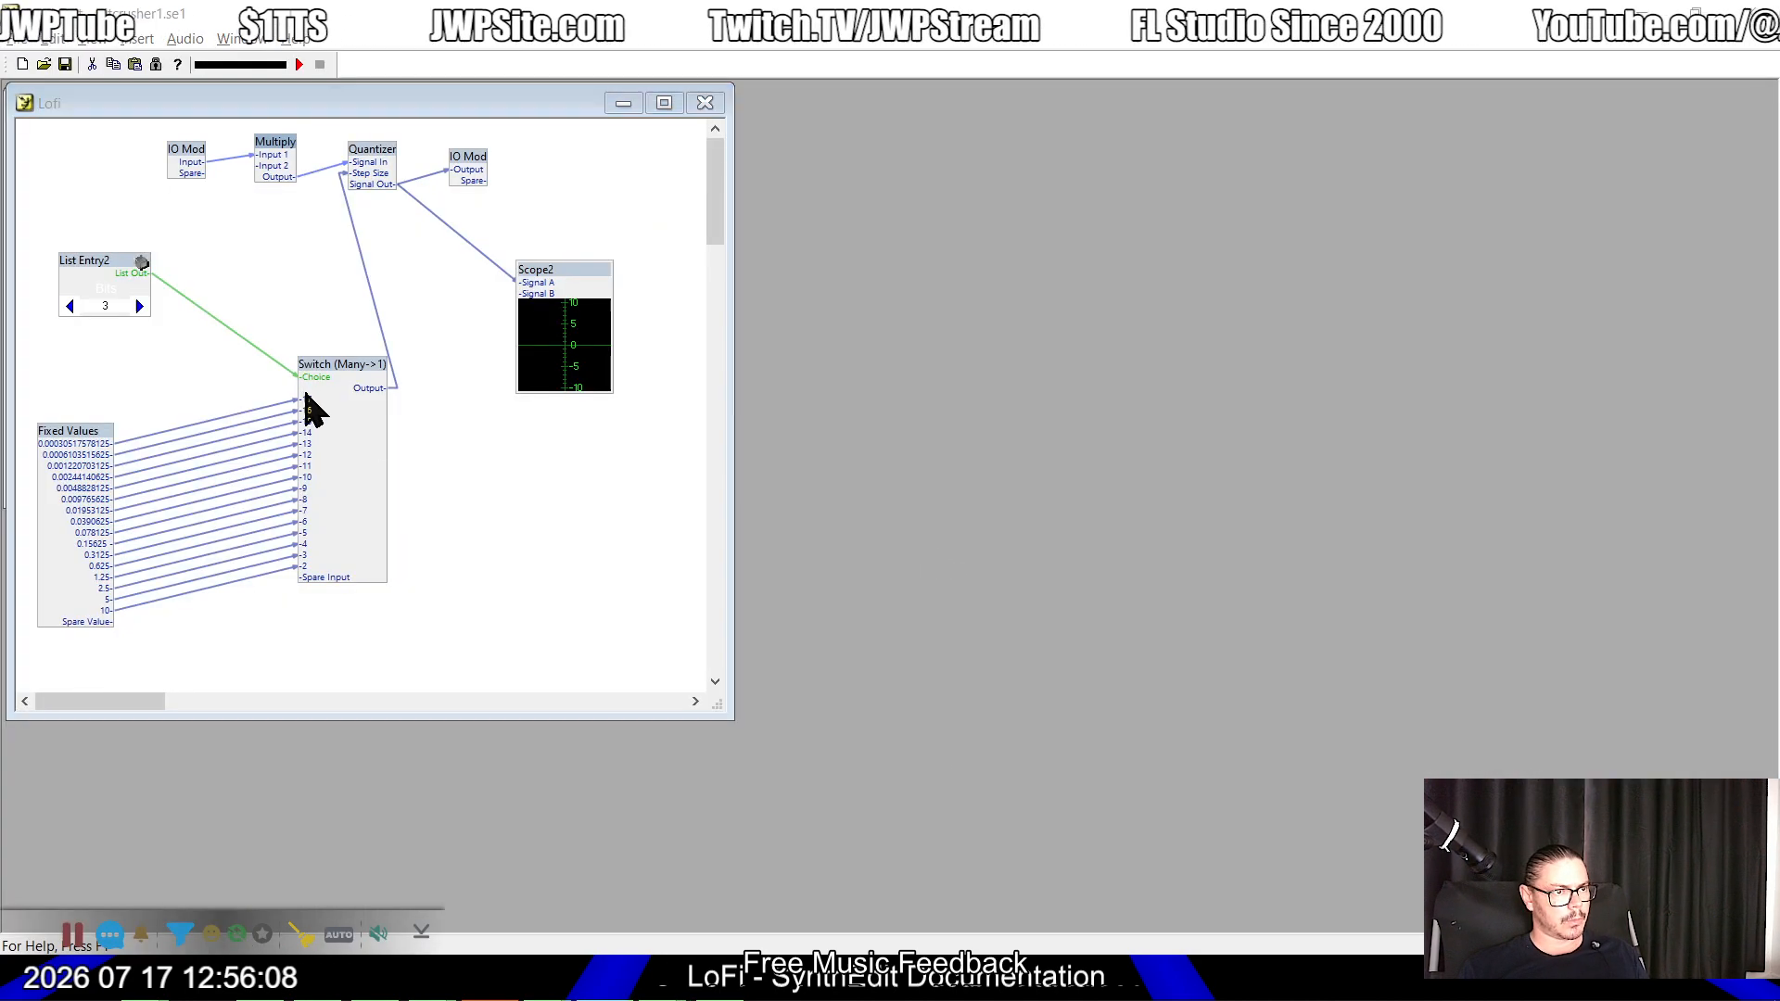
key("alt+Tab")
left_click(733, 735)
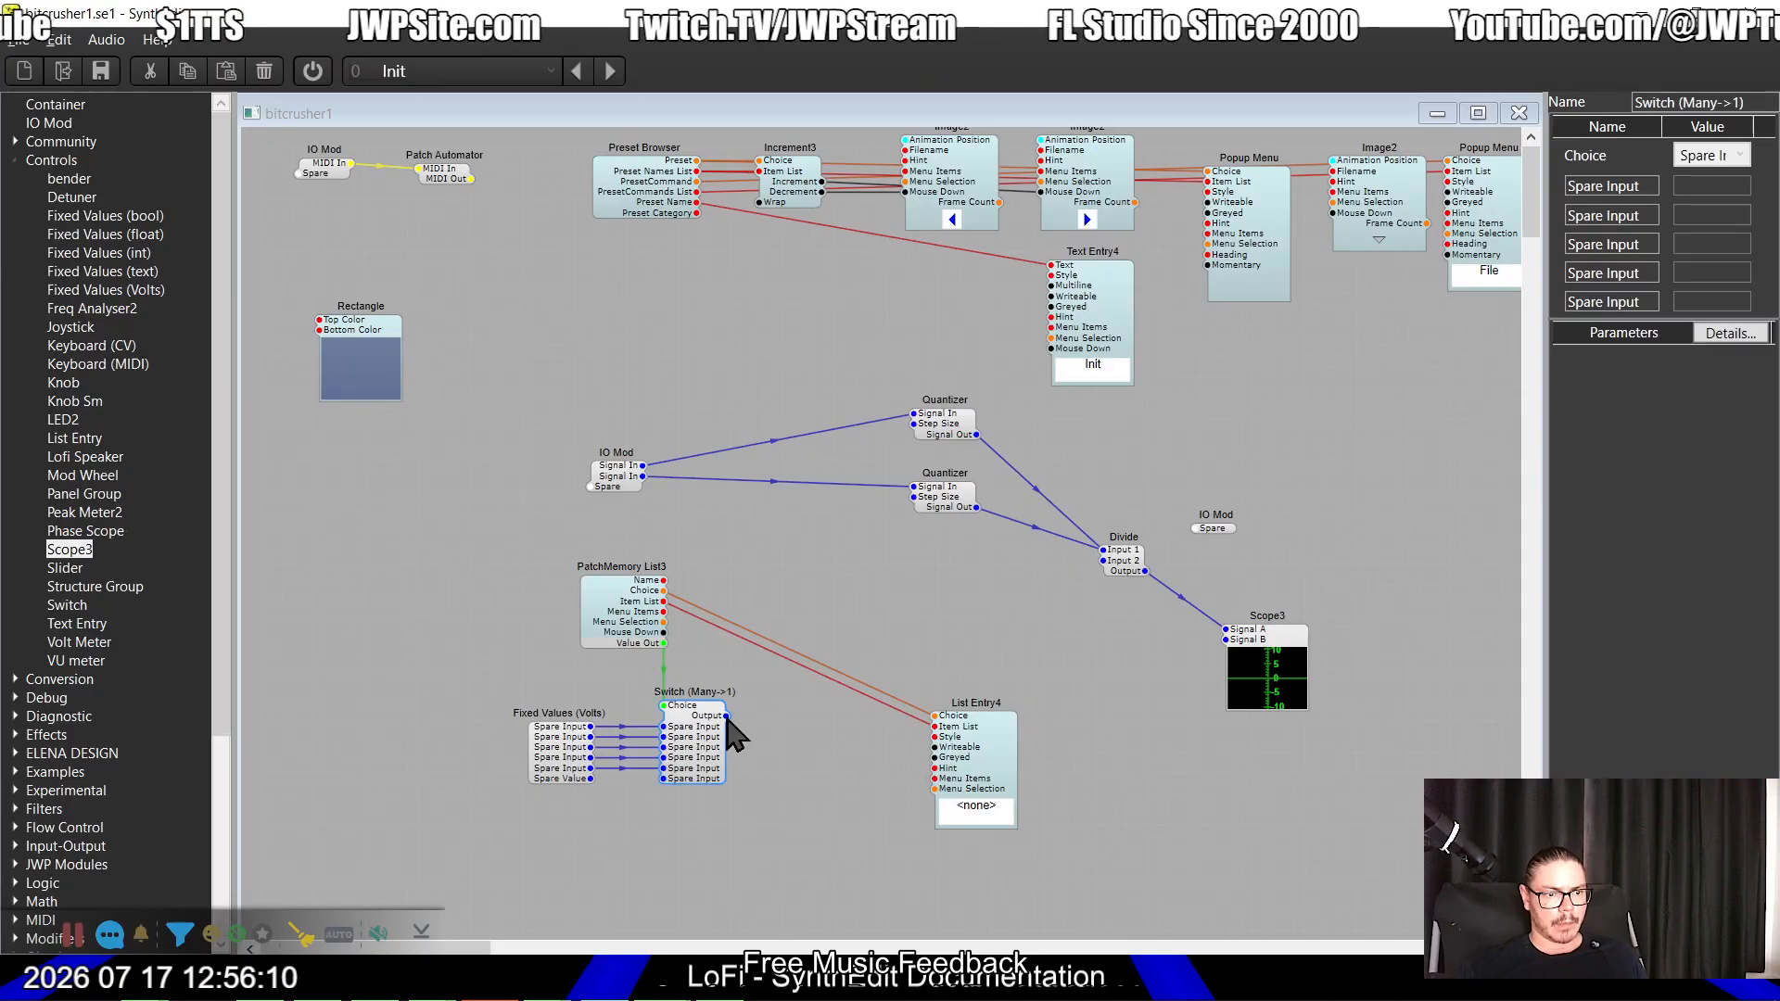
left_click_drag(929, 533, 915, 498)
left_click(922, 430)
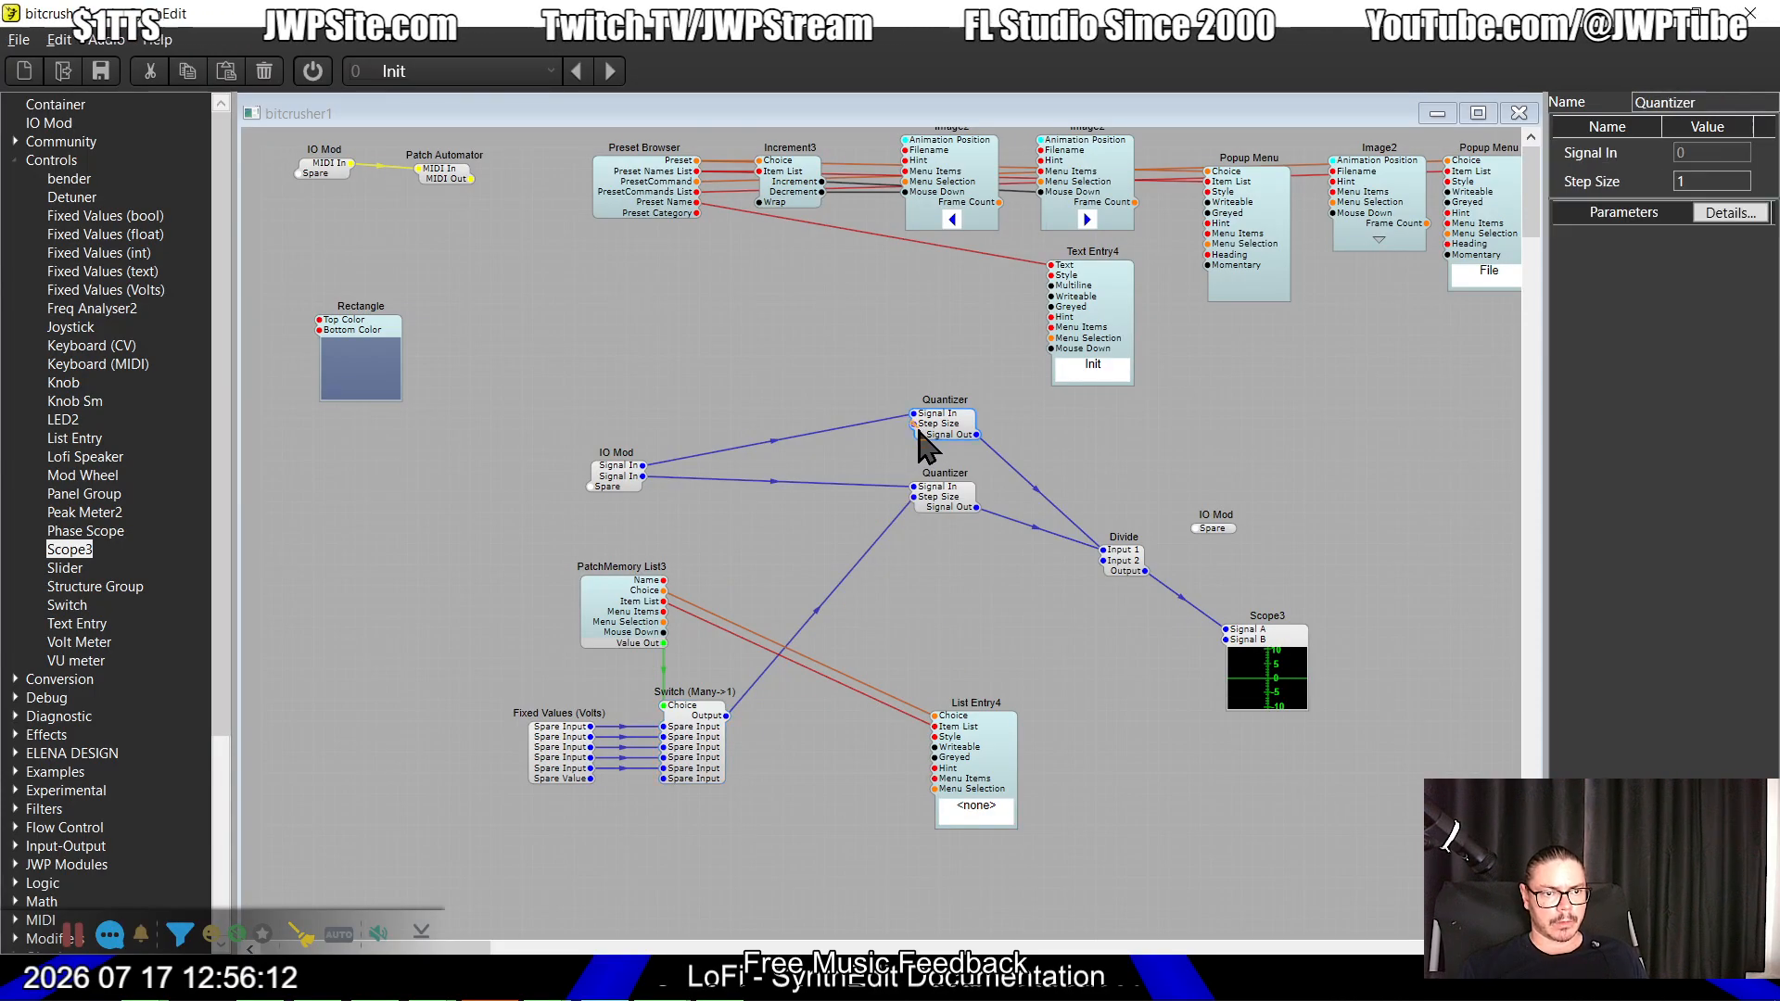
left_click_drag(779, 762, 729, 717)
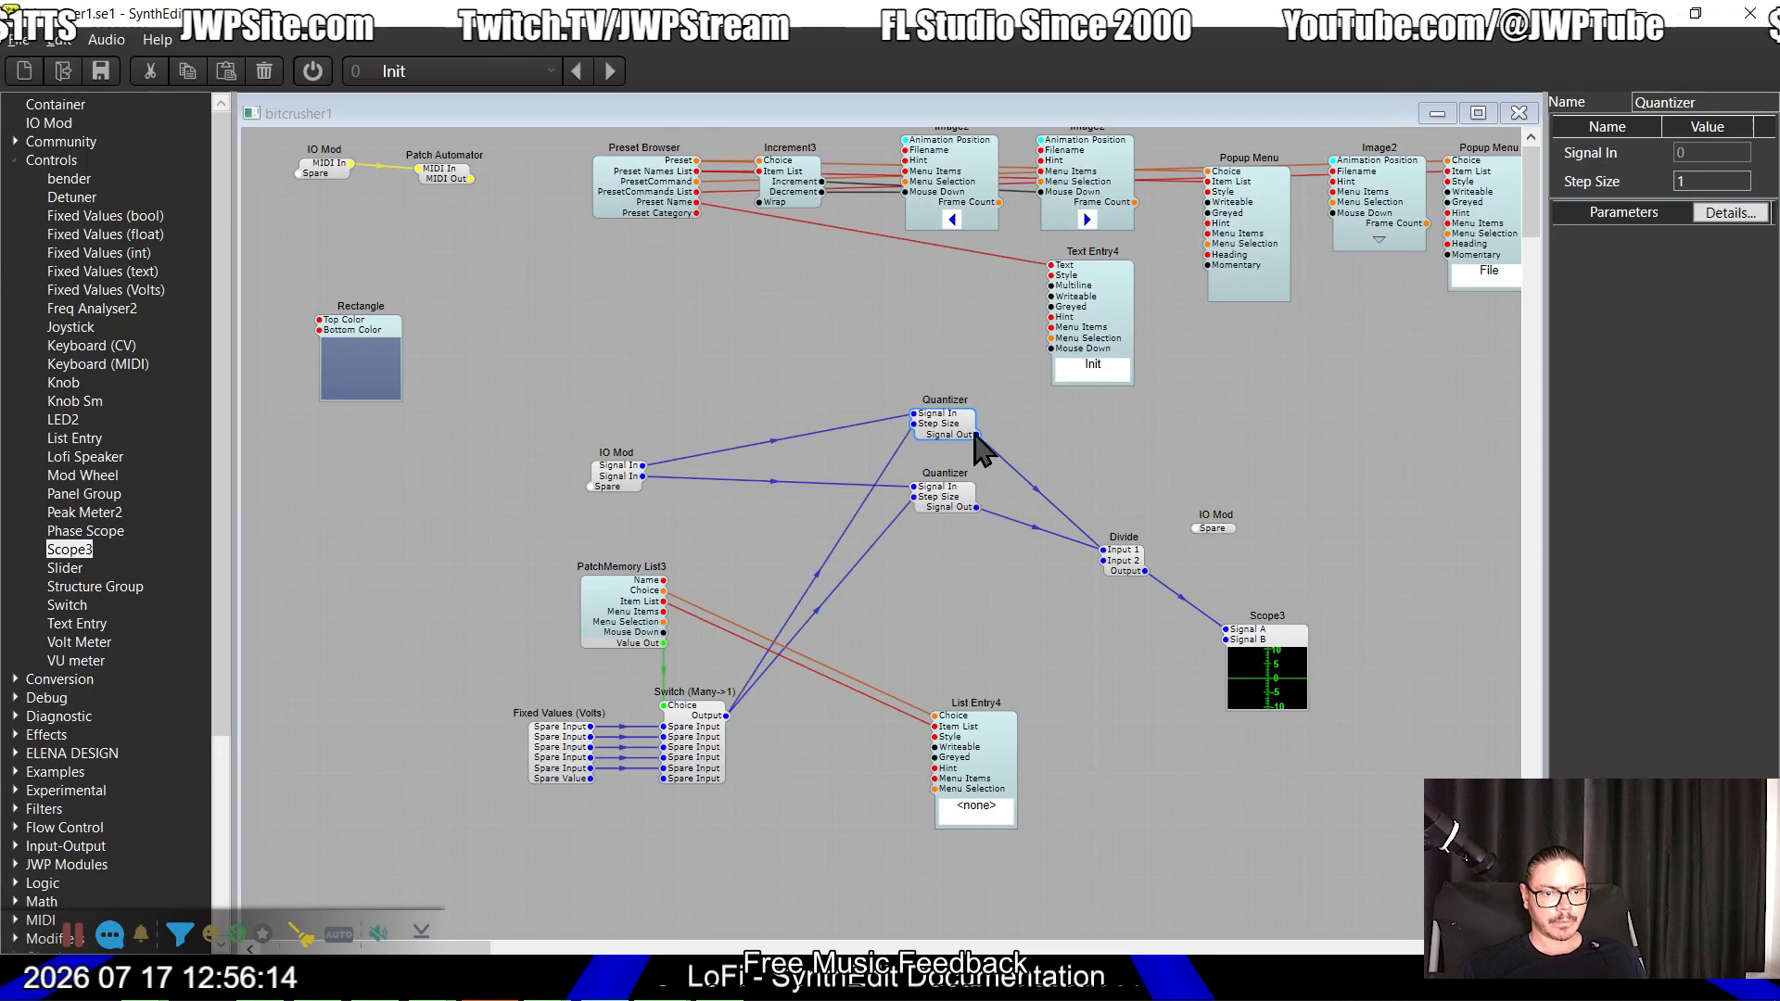
Step: Move the Divide below the Quantizers, connect both Signal Outs to the right-hand IO Mod, and check the Lofi reference
left_click_drag(1127, 577, 1002, 635)
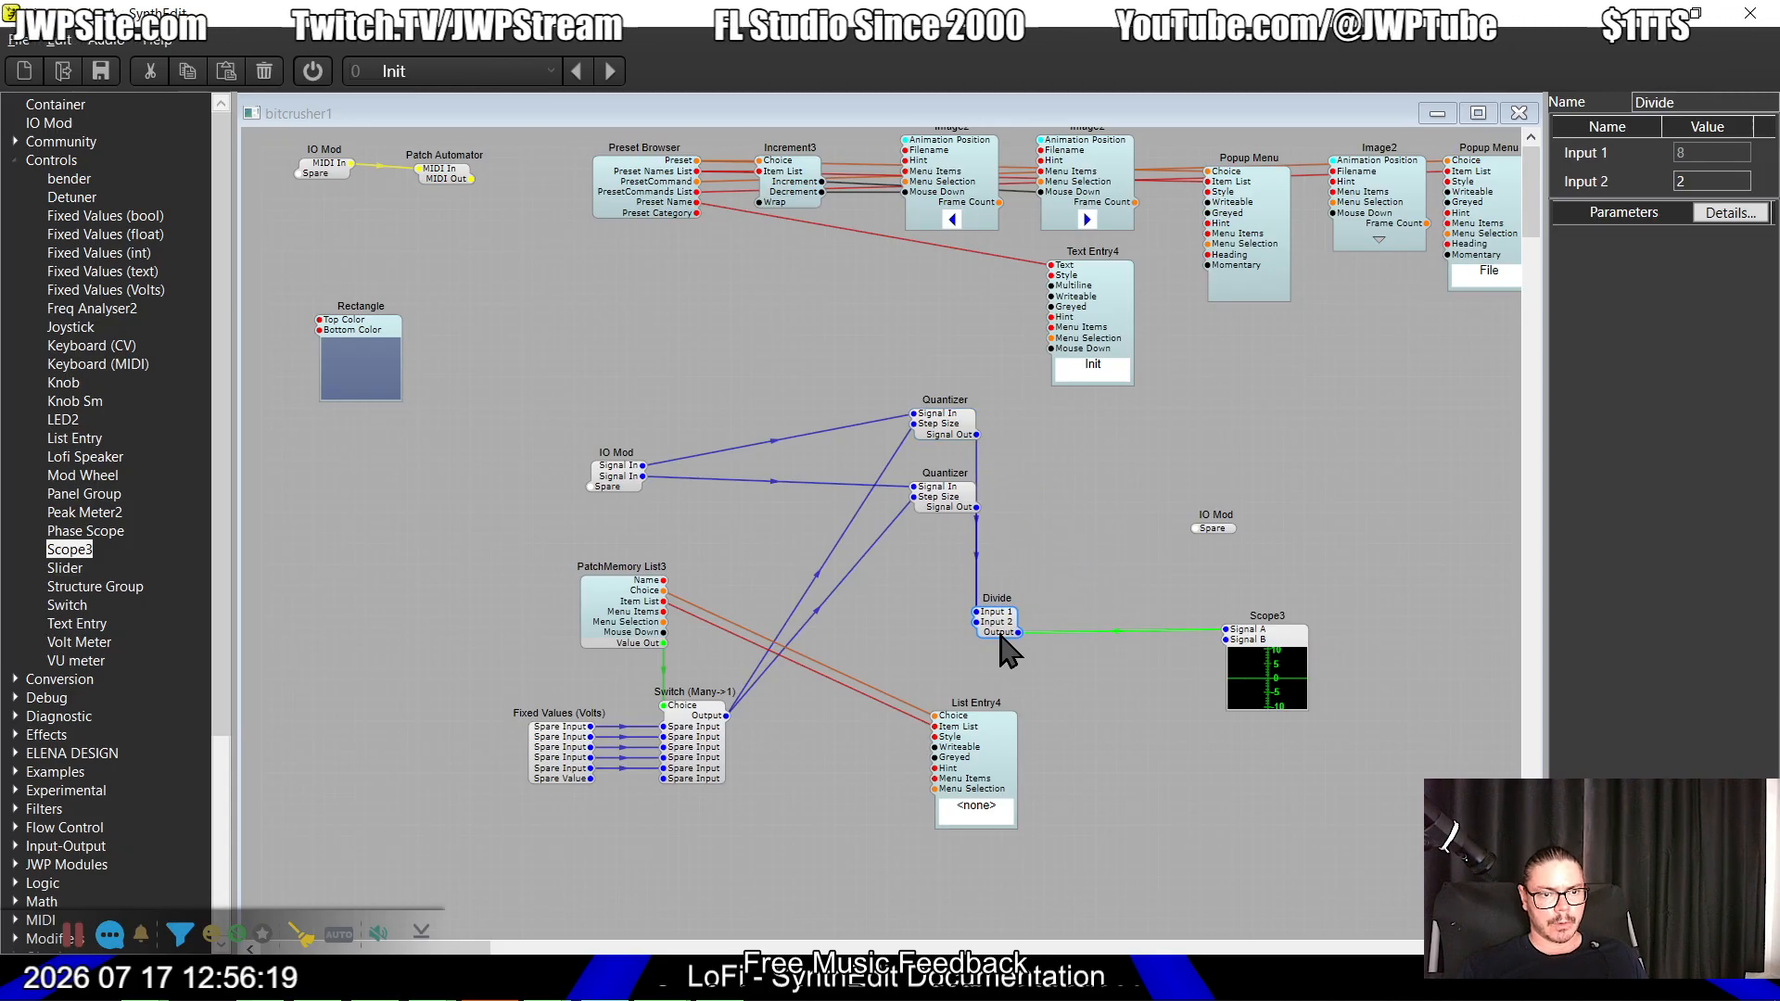
left_click_drag(977, 434, 1198, 529)
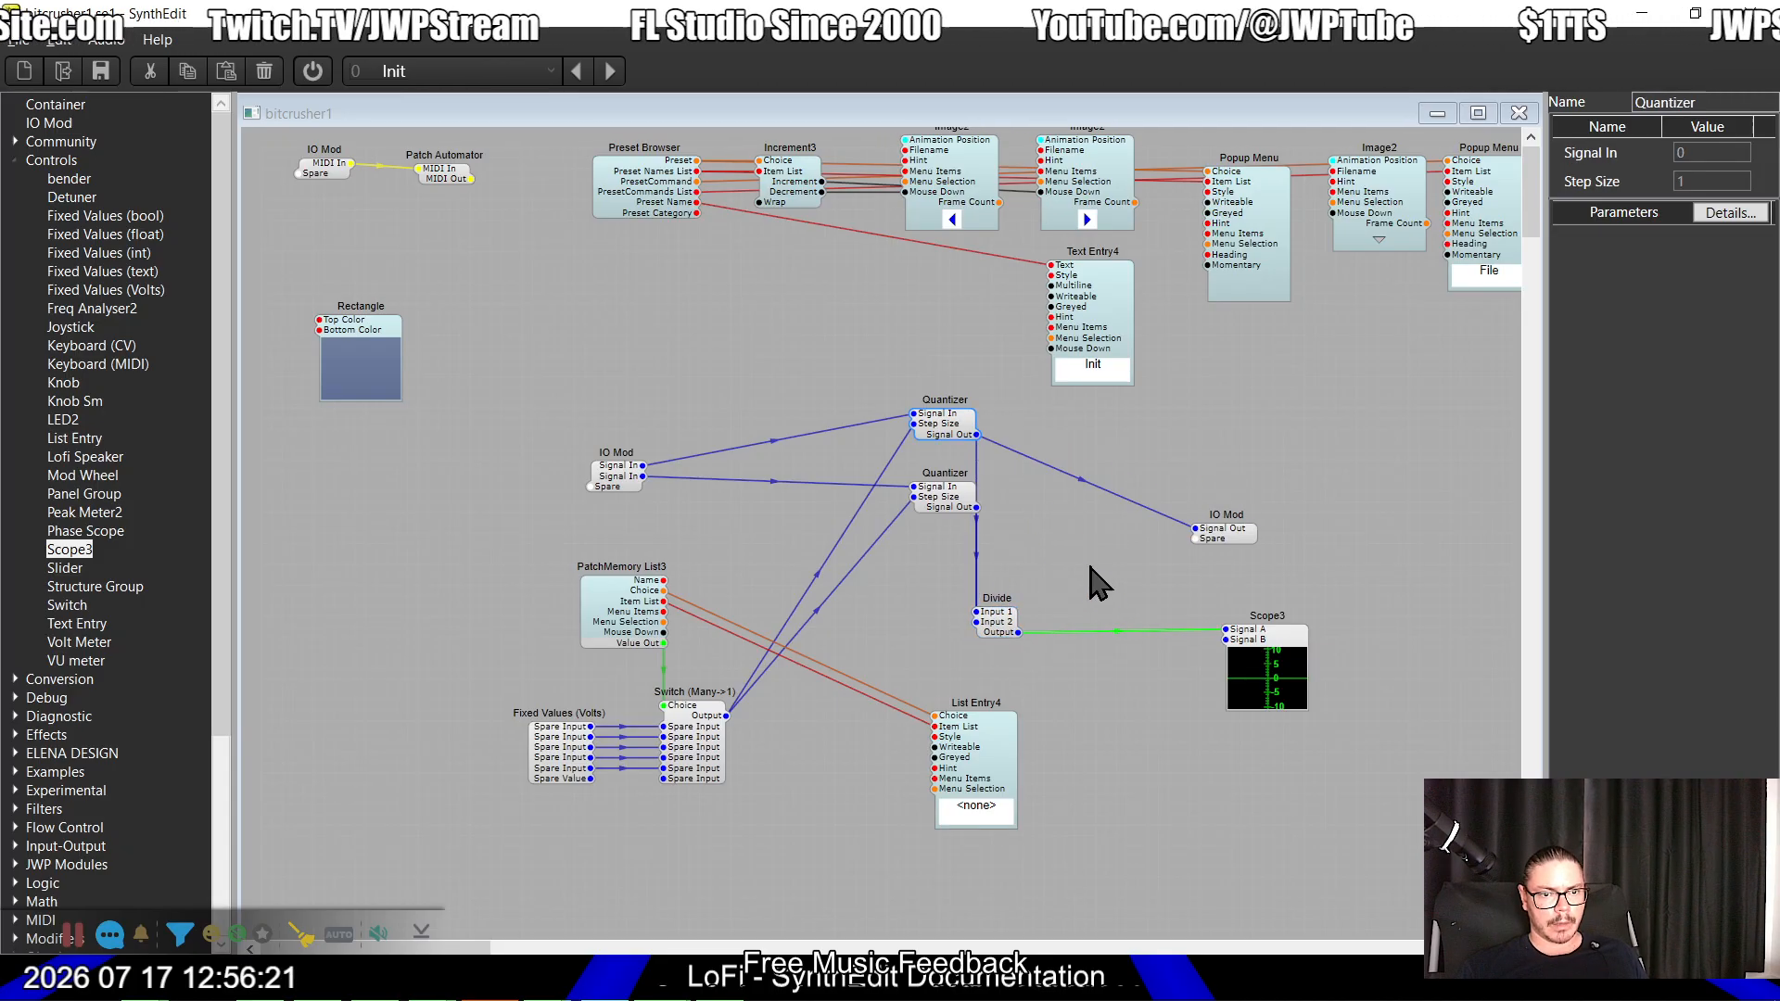
left_click_drag(970, 508, 1196, 541)
key("alt+Tab")
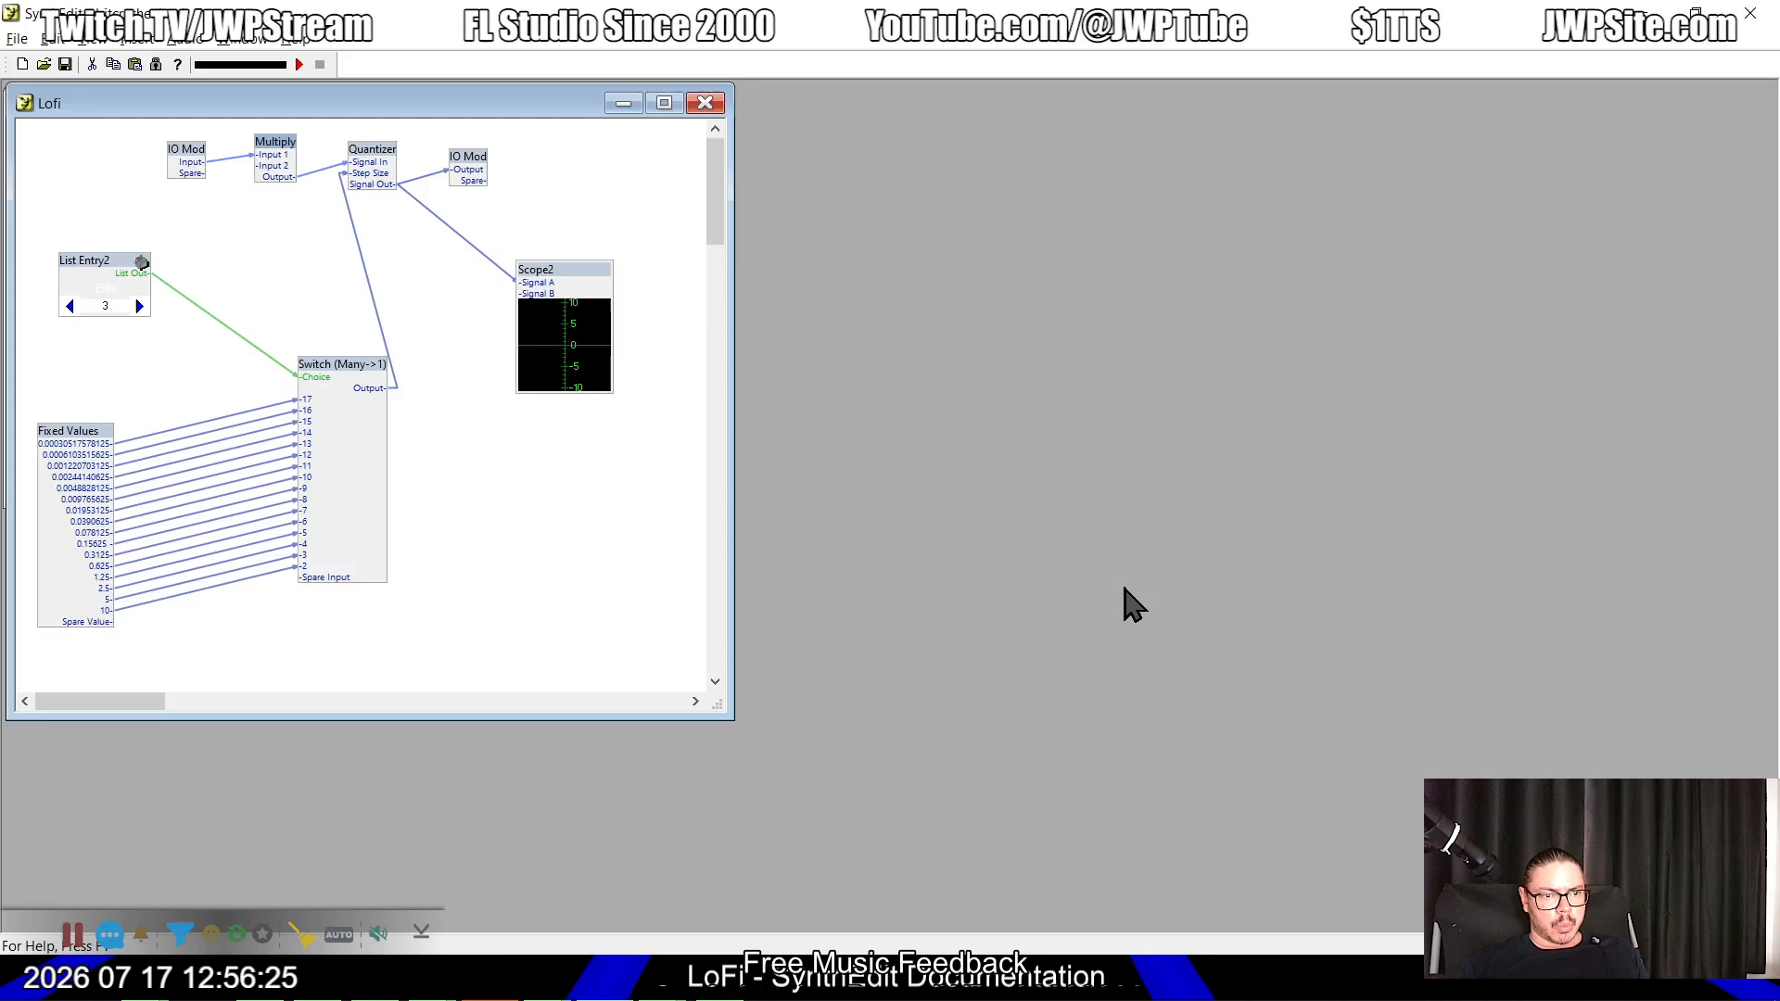
key("alt+Tab")
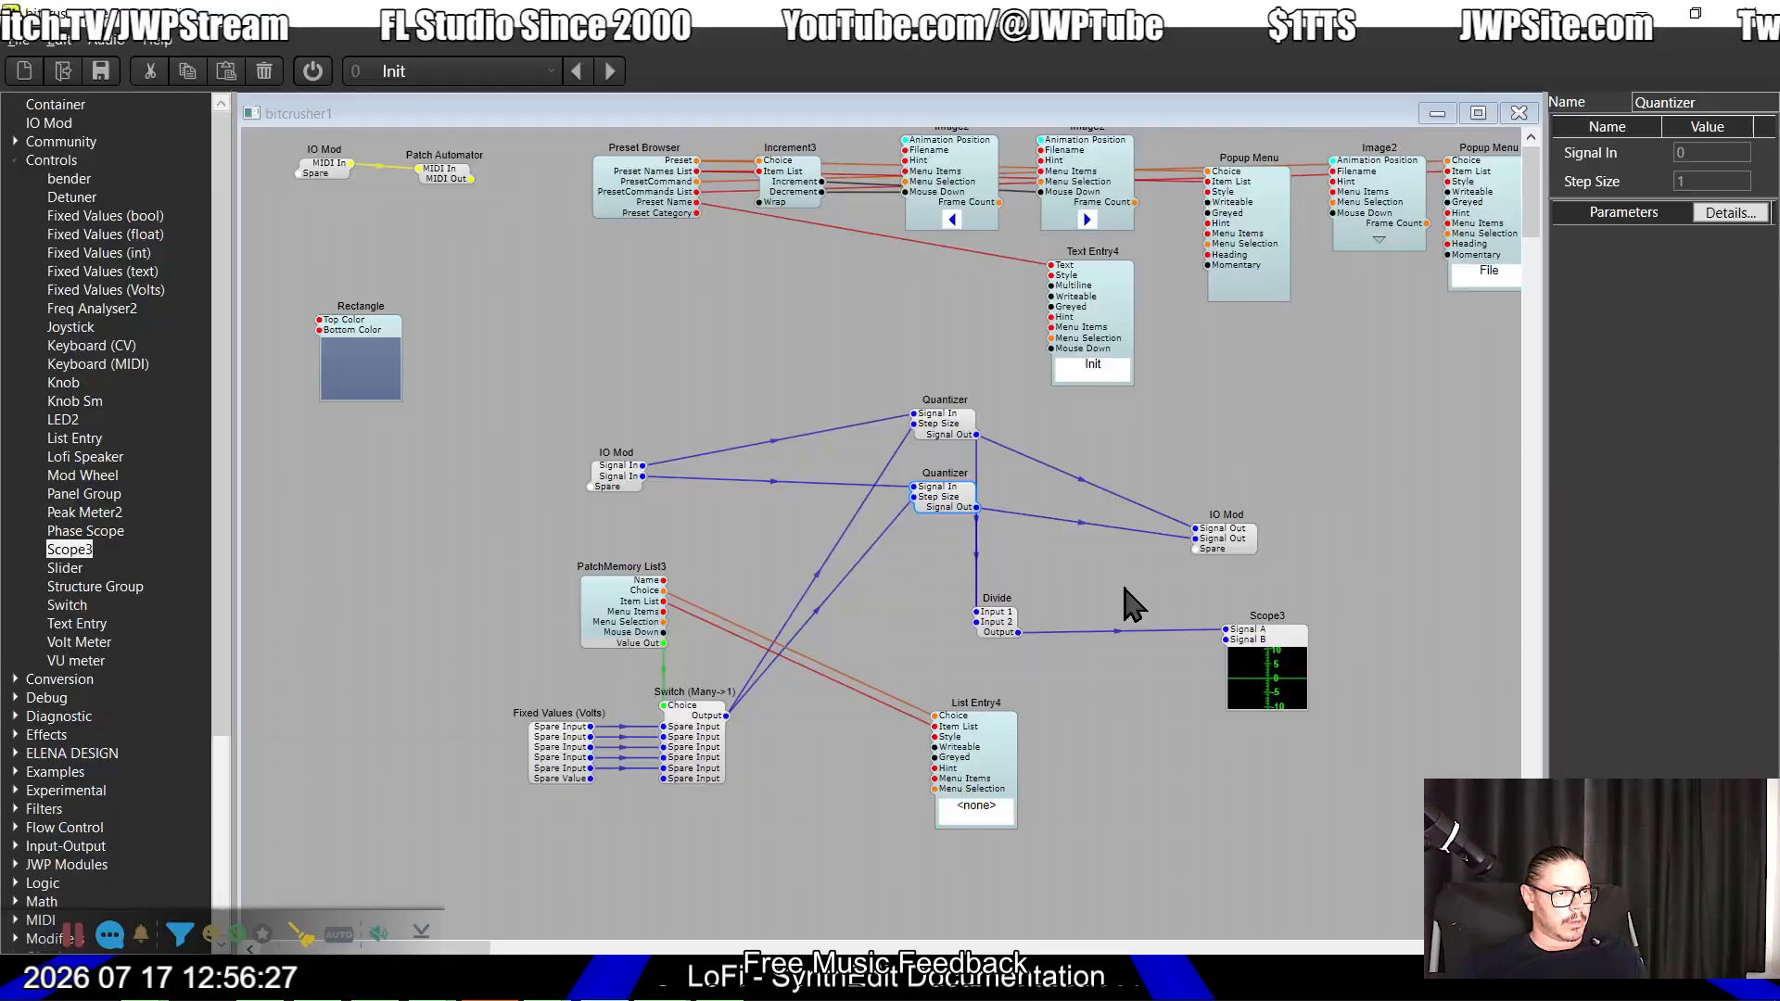
Step: Rename both Signal In pins of the left-hand IO Mod to Input
left_click(634, 472)
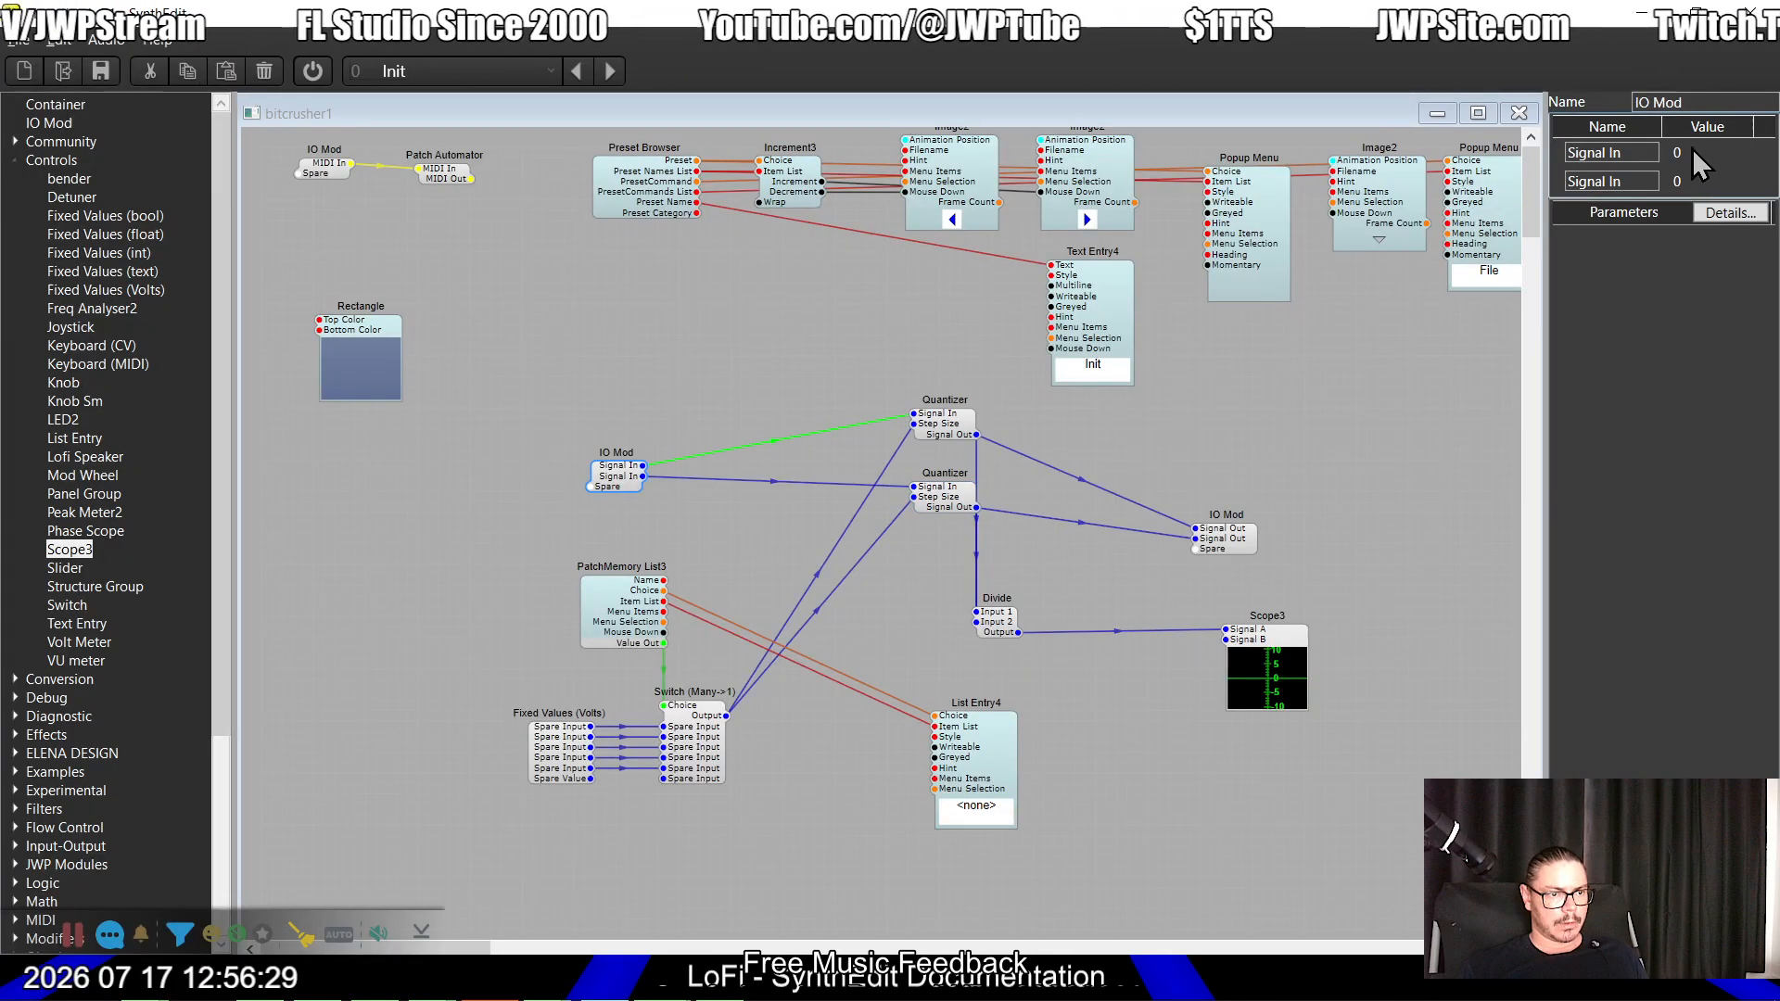
left_click_drag(1644, 152, 1285, 194)
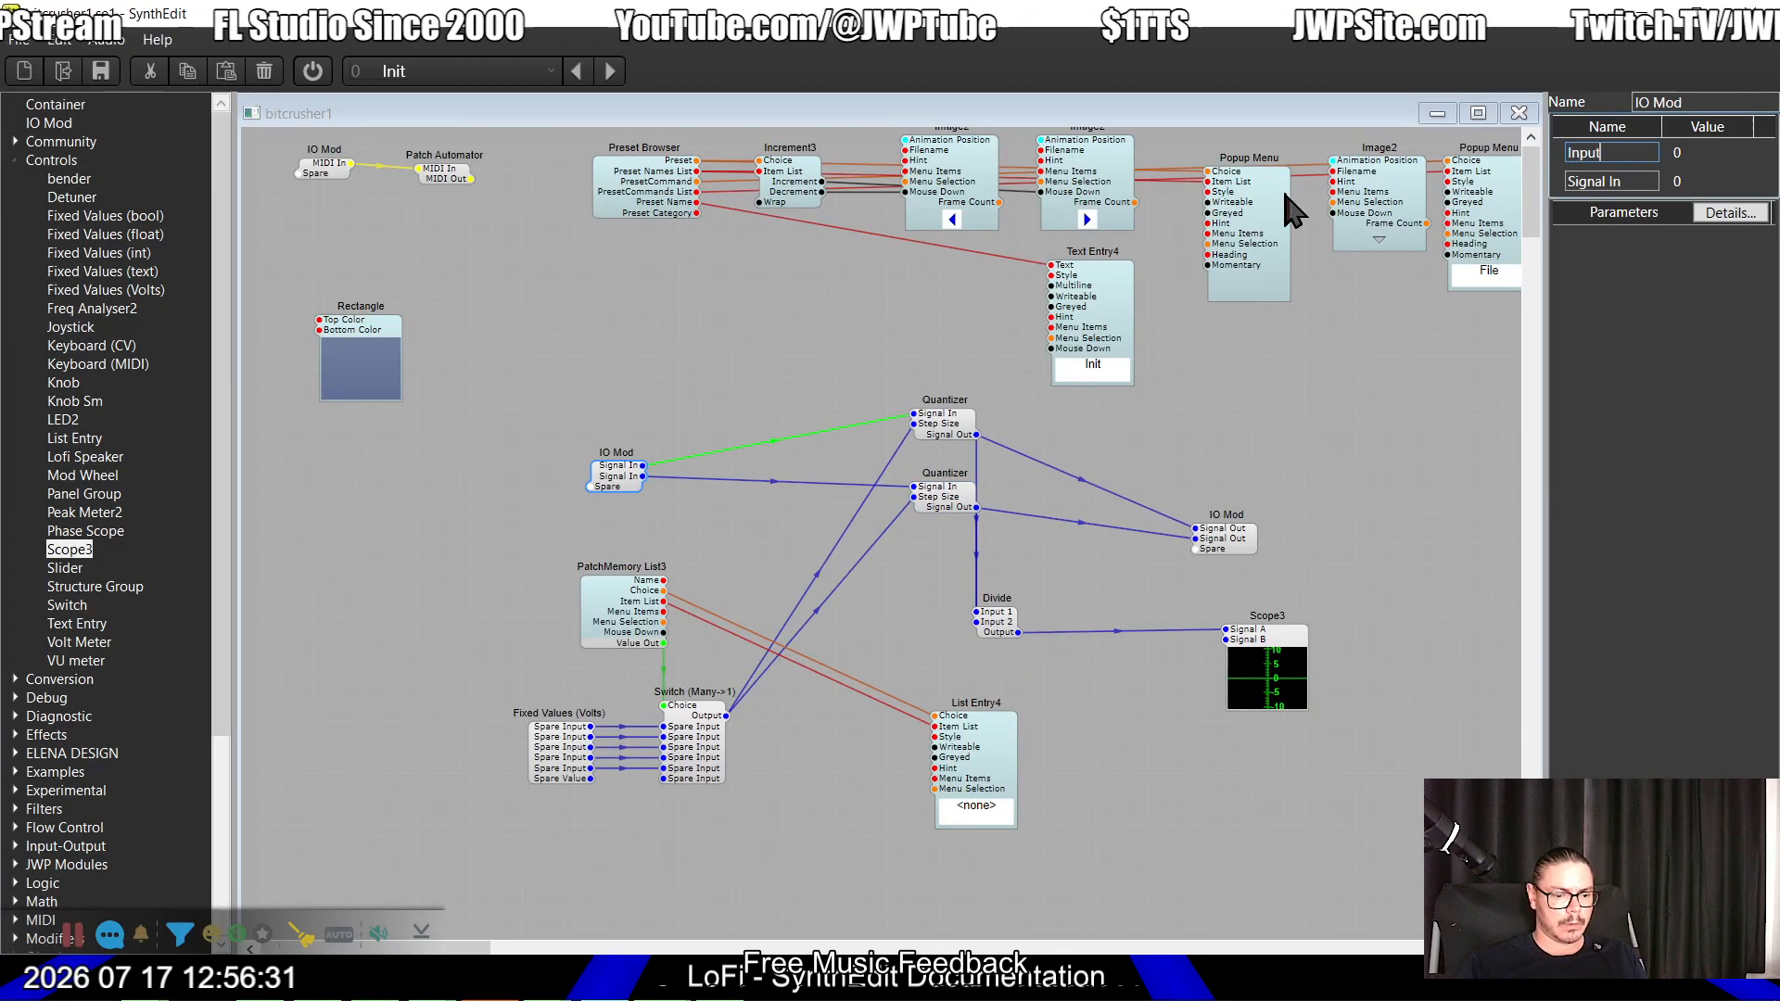
key("Tab")
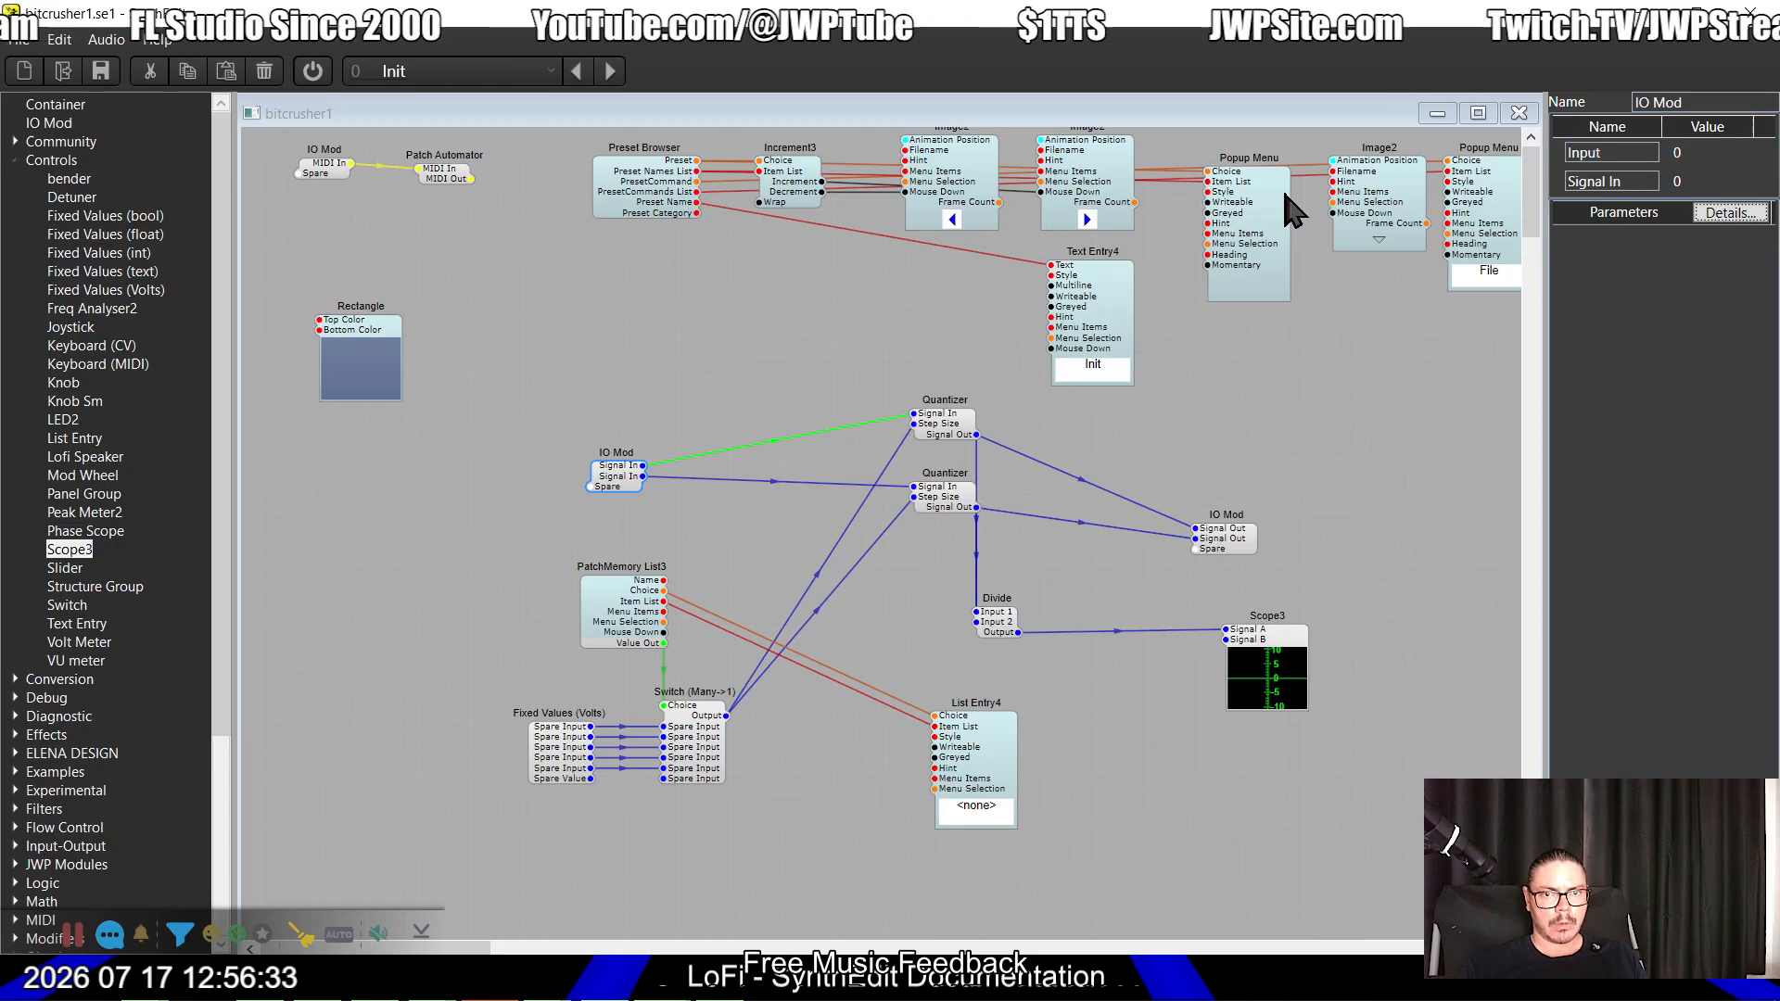
key("shift+Tab")
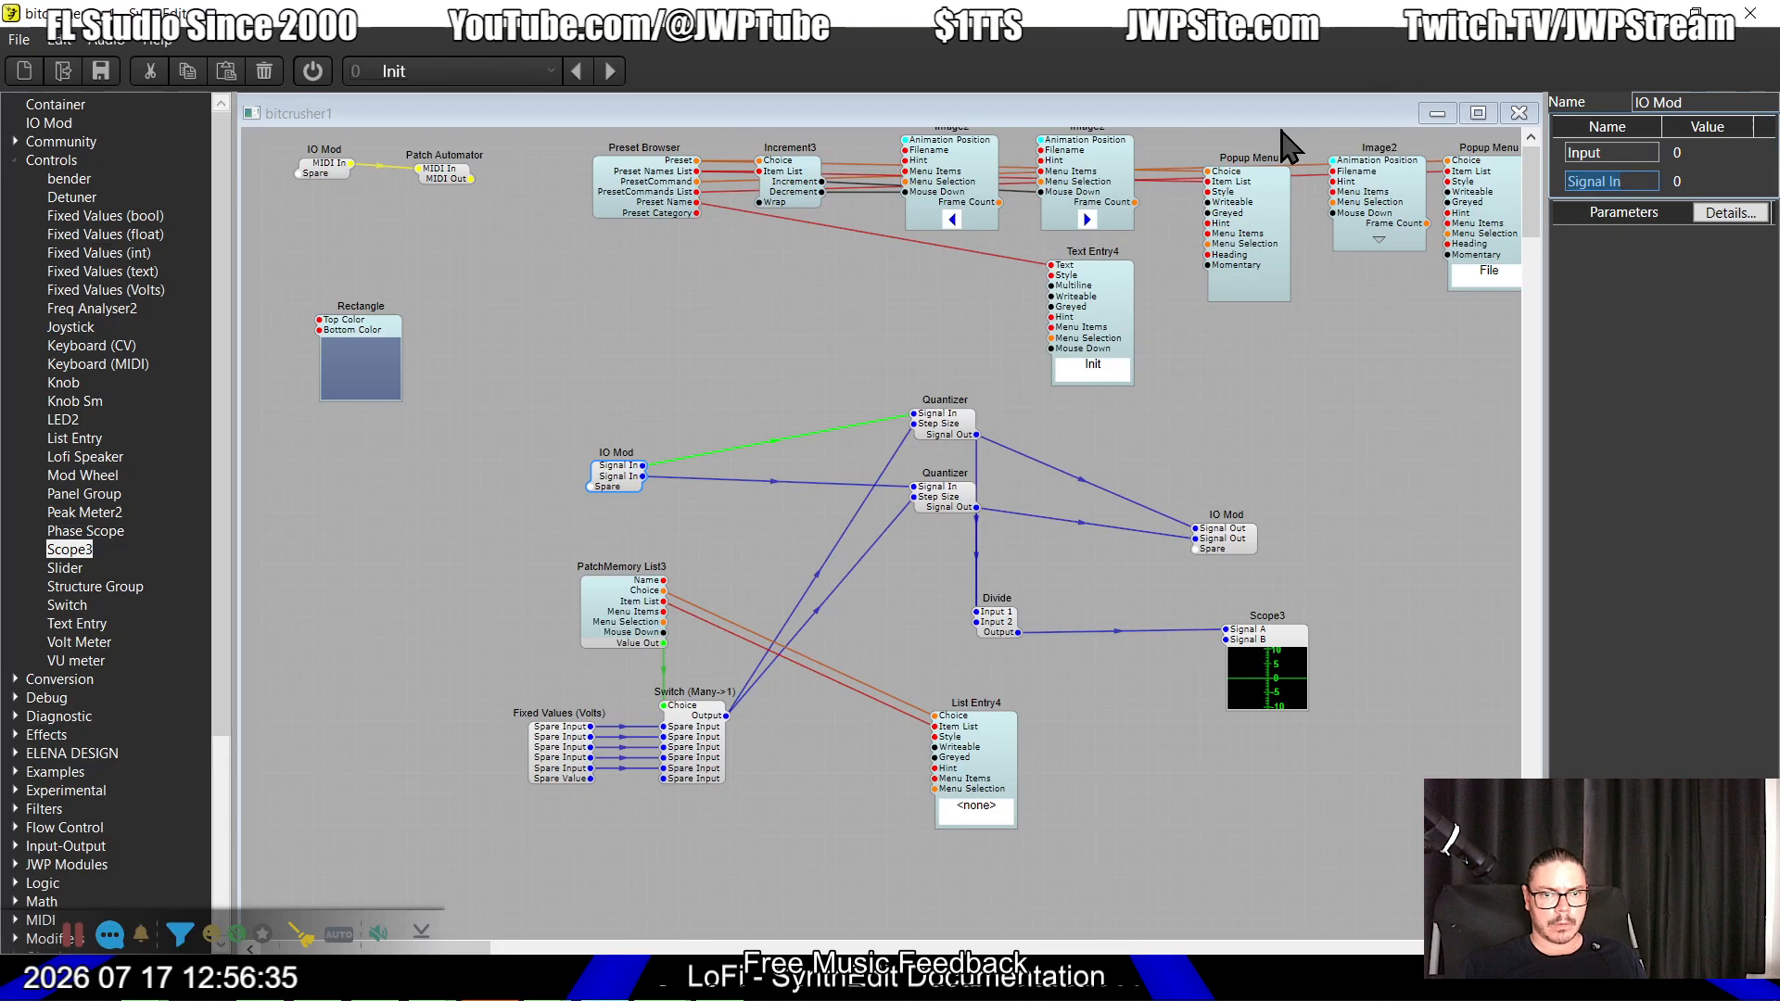
Step: Rename both Signal Out pins of the right-hand IO Mod to Output
left_click(1233, 533)
left_click_drag(1637, 147, 1556, 173)
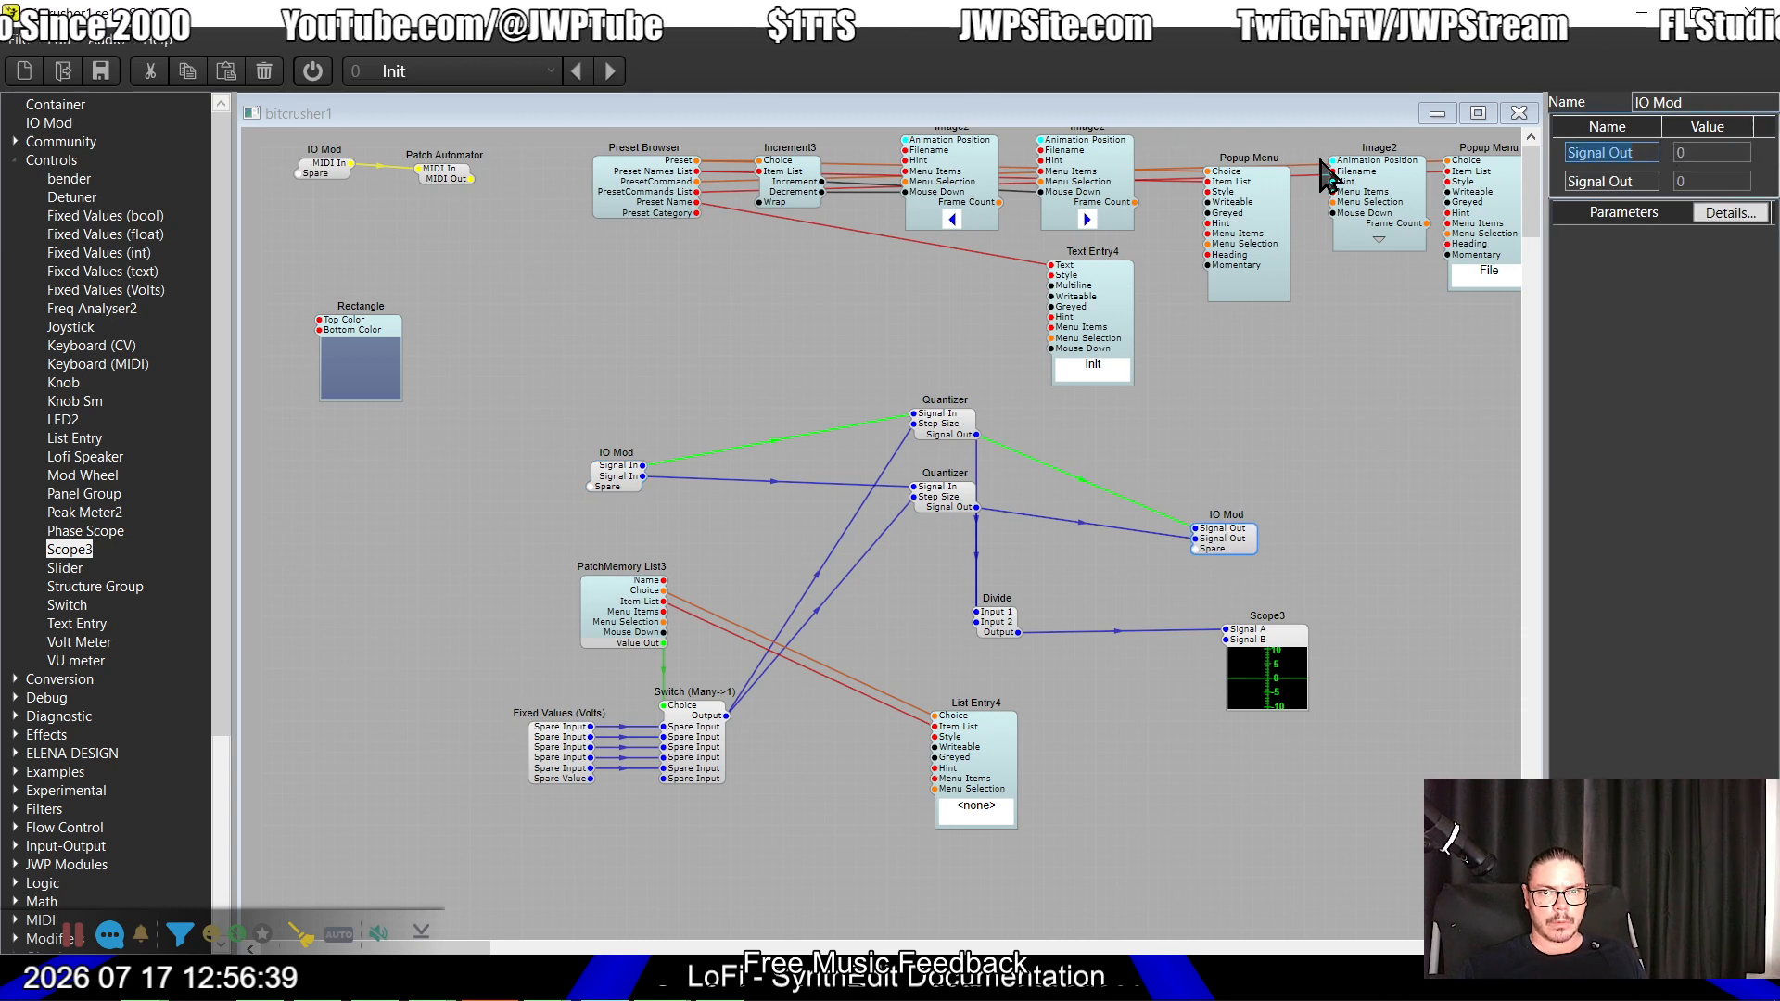
key("Tab")
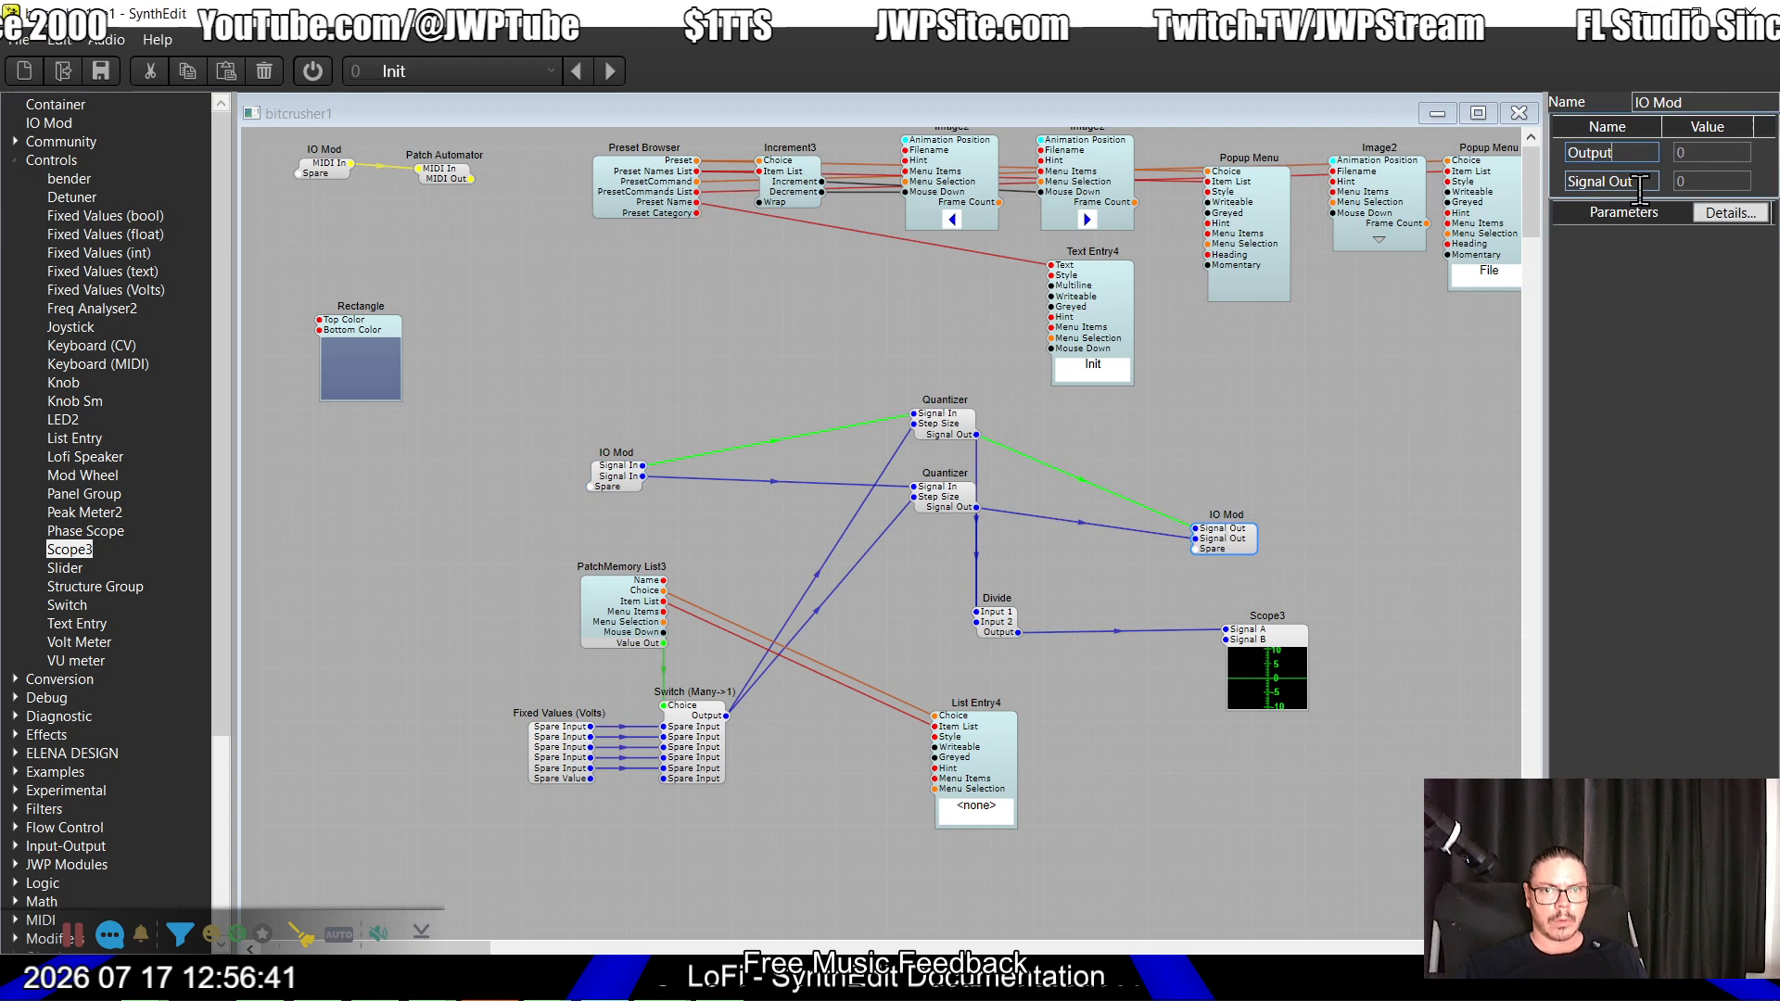
type("P")
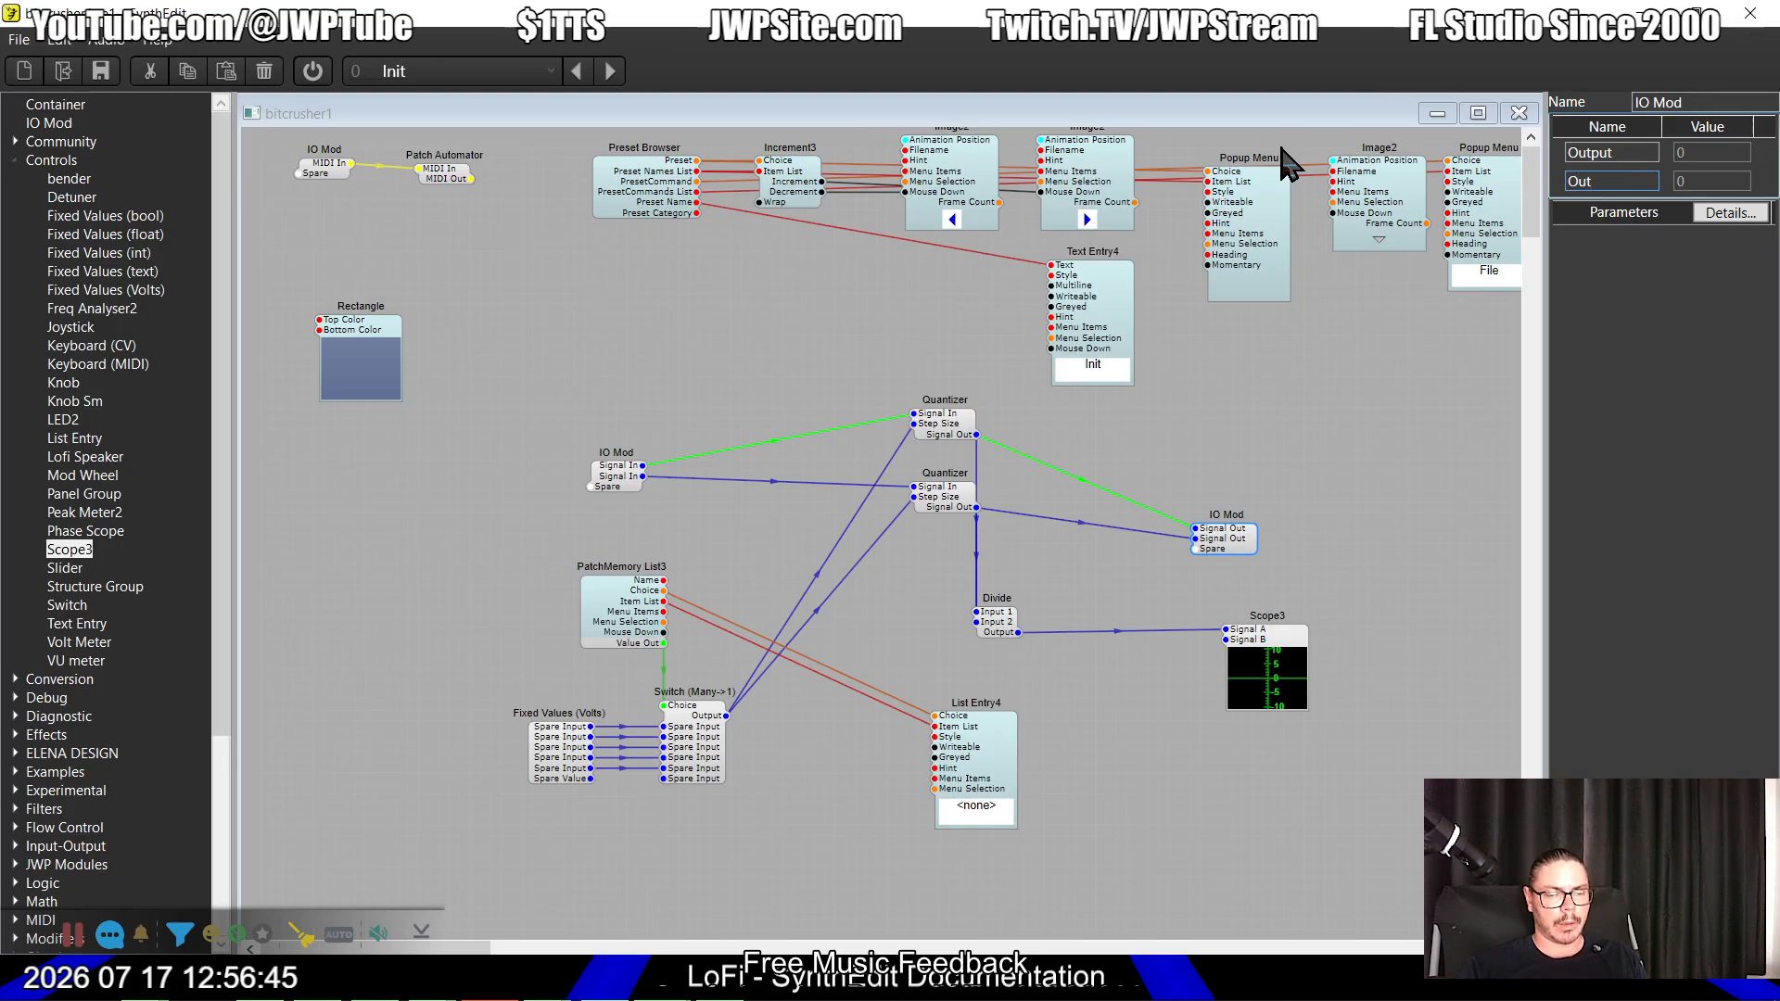
key("Tab")
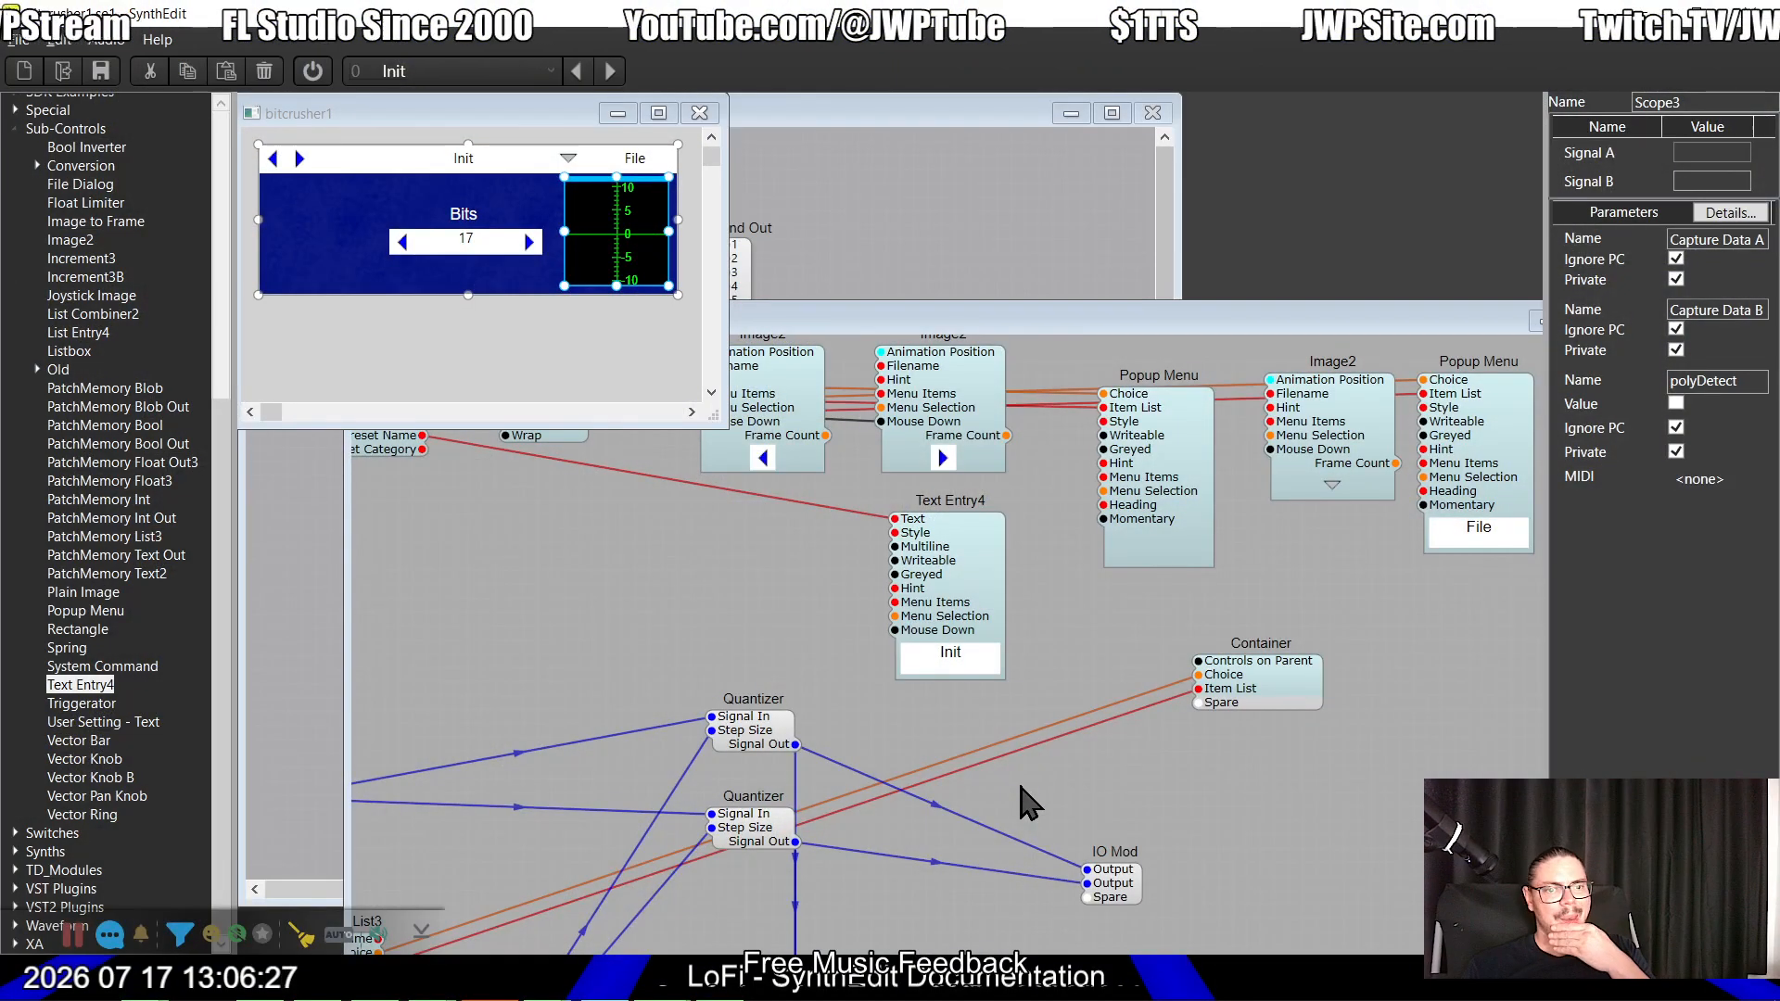
Step: Select the Bits list container, then close bitcrusher1's panel and structure windows to return to the Main window
left_click(466, 262)
left_click(466, 262)
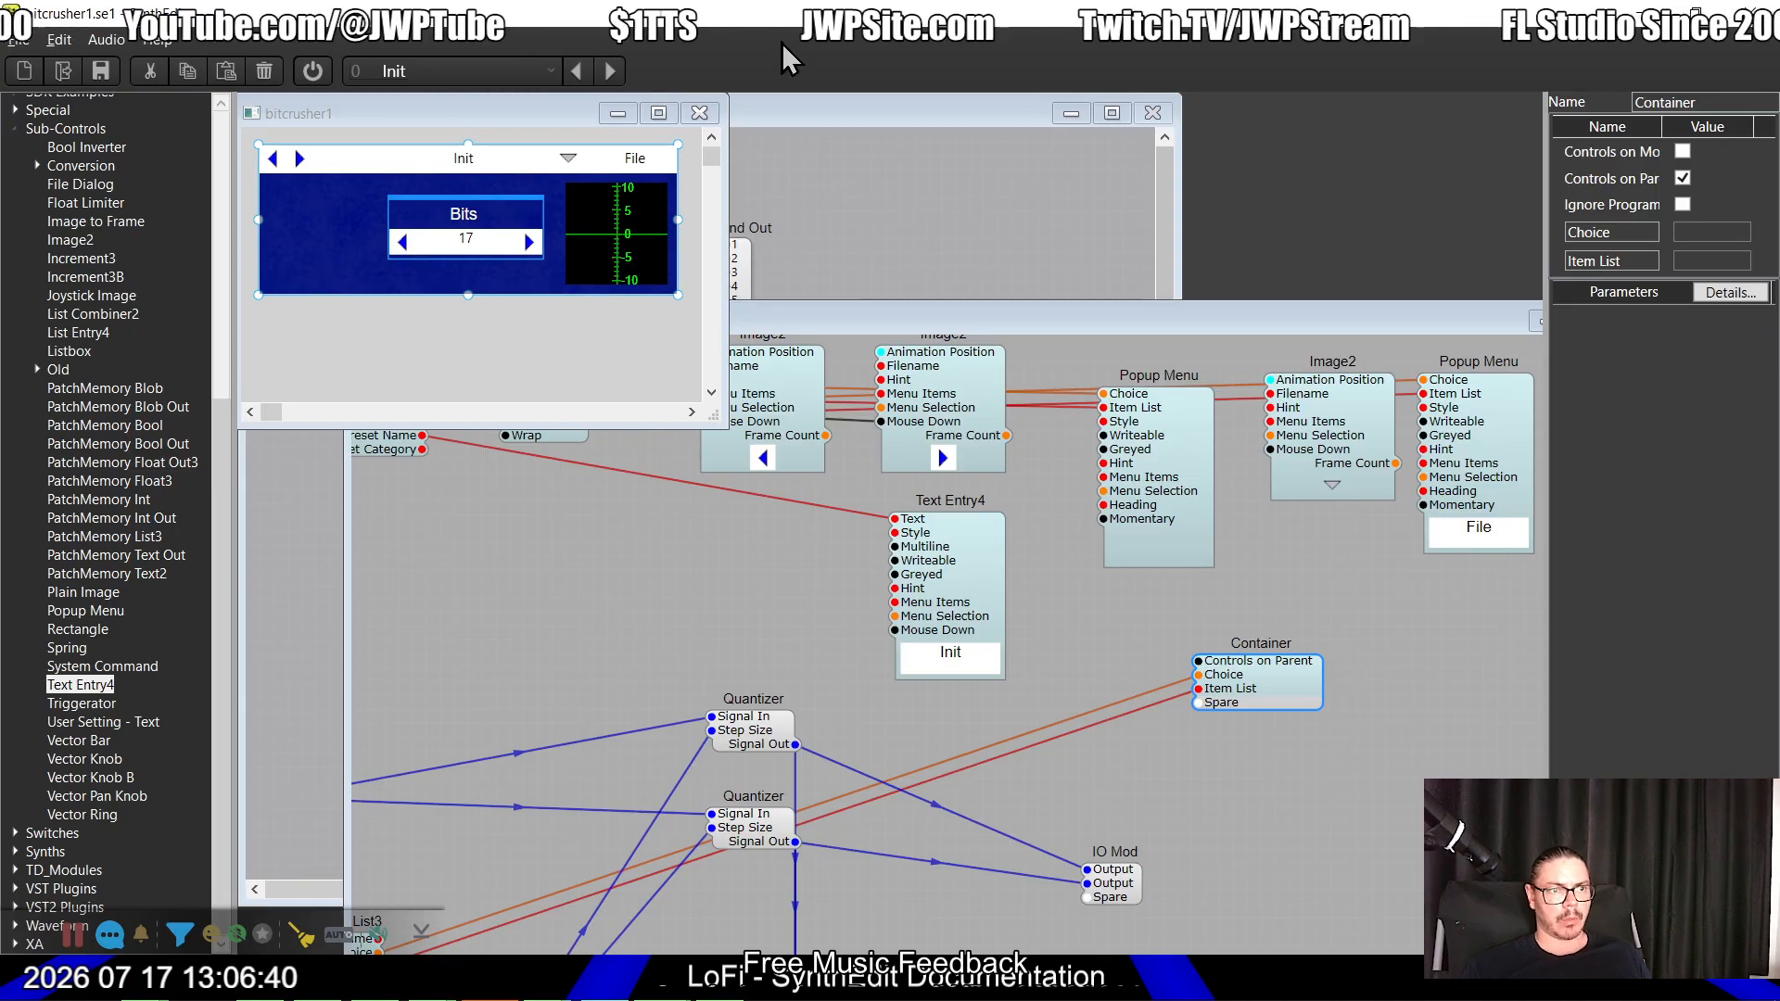
left_click(710, 111)
left_click_drag(957, 312, 540, 267)
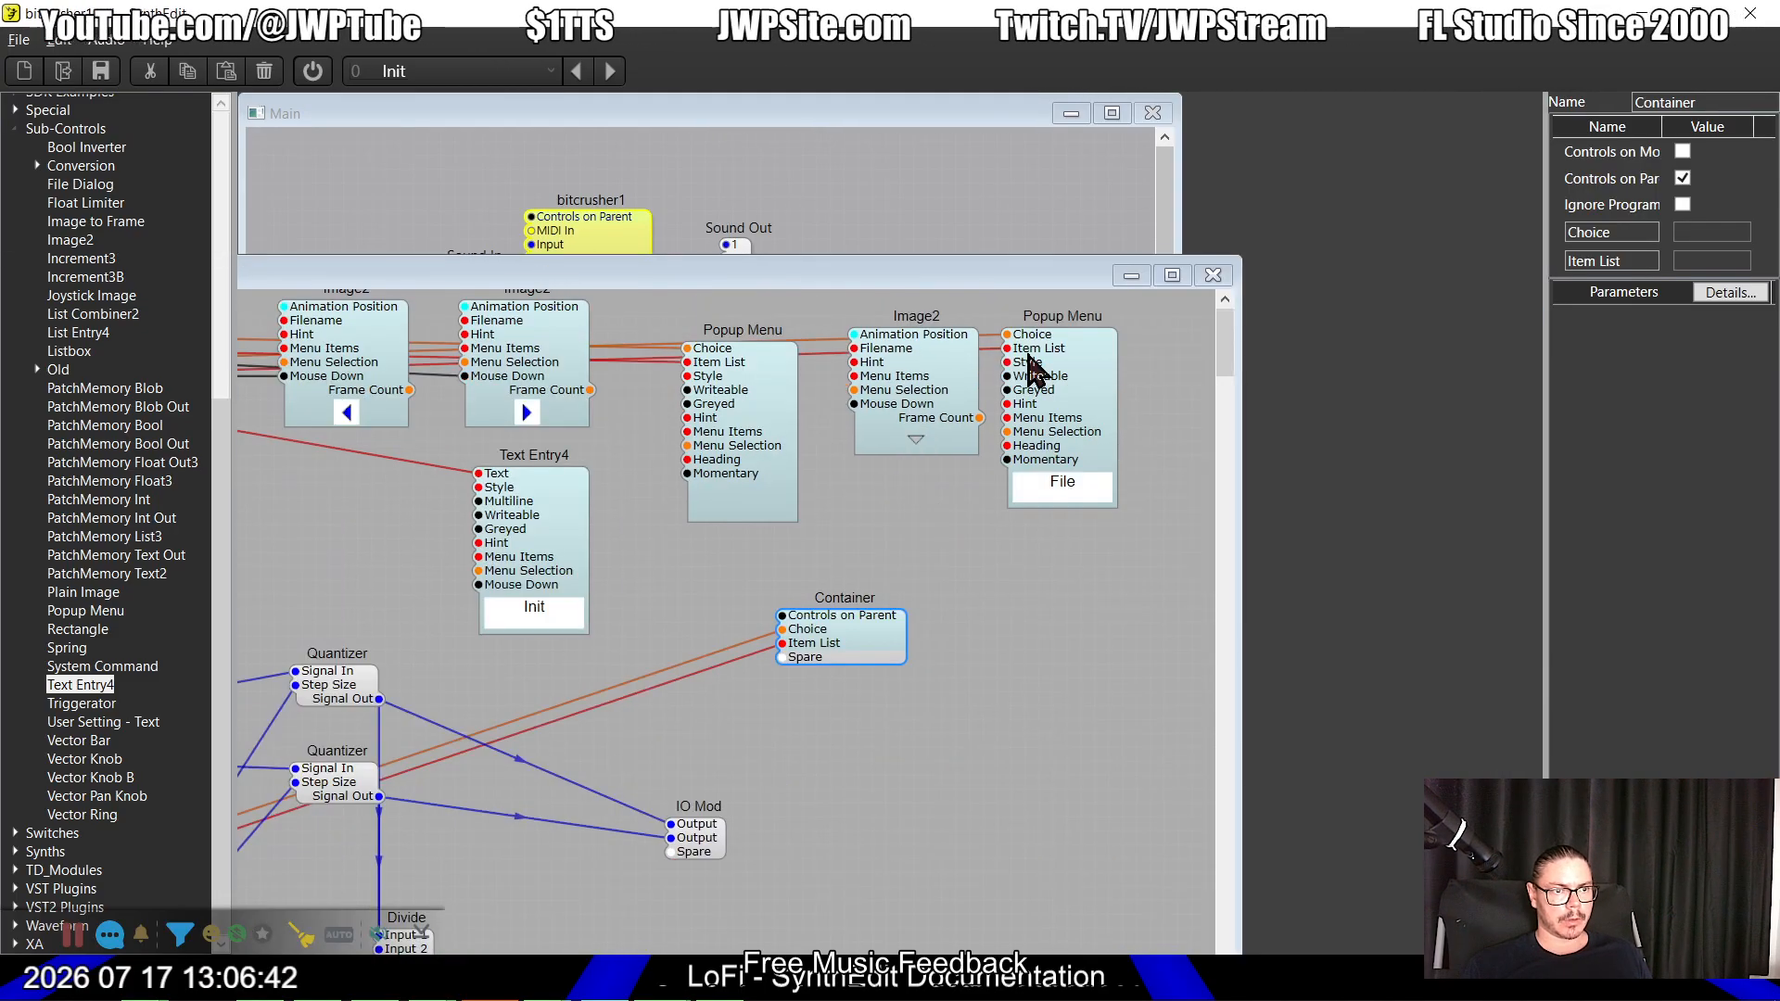
left_click(1213, 275)
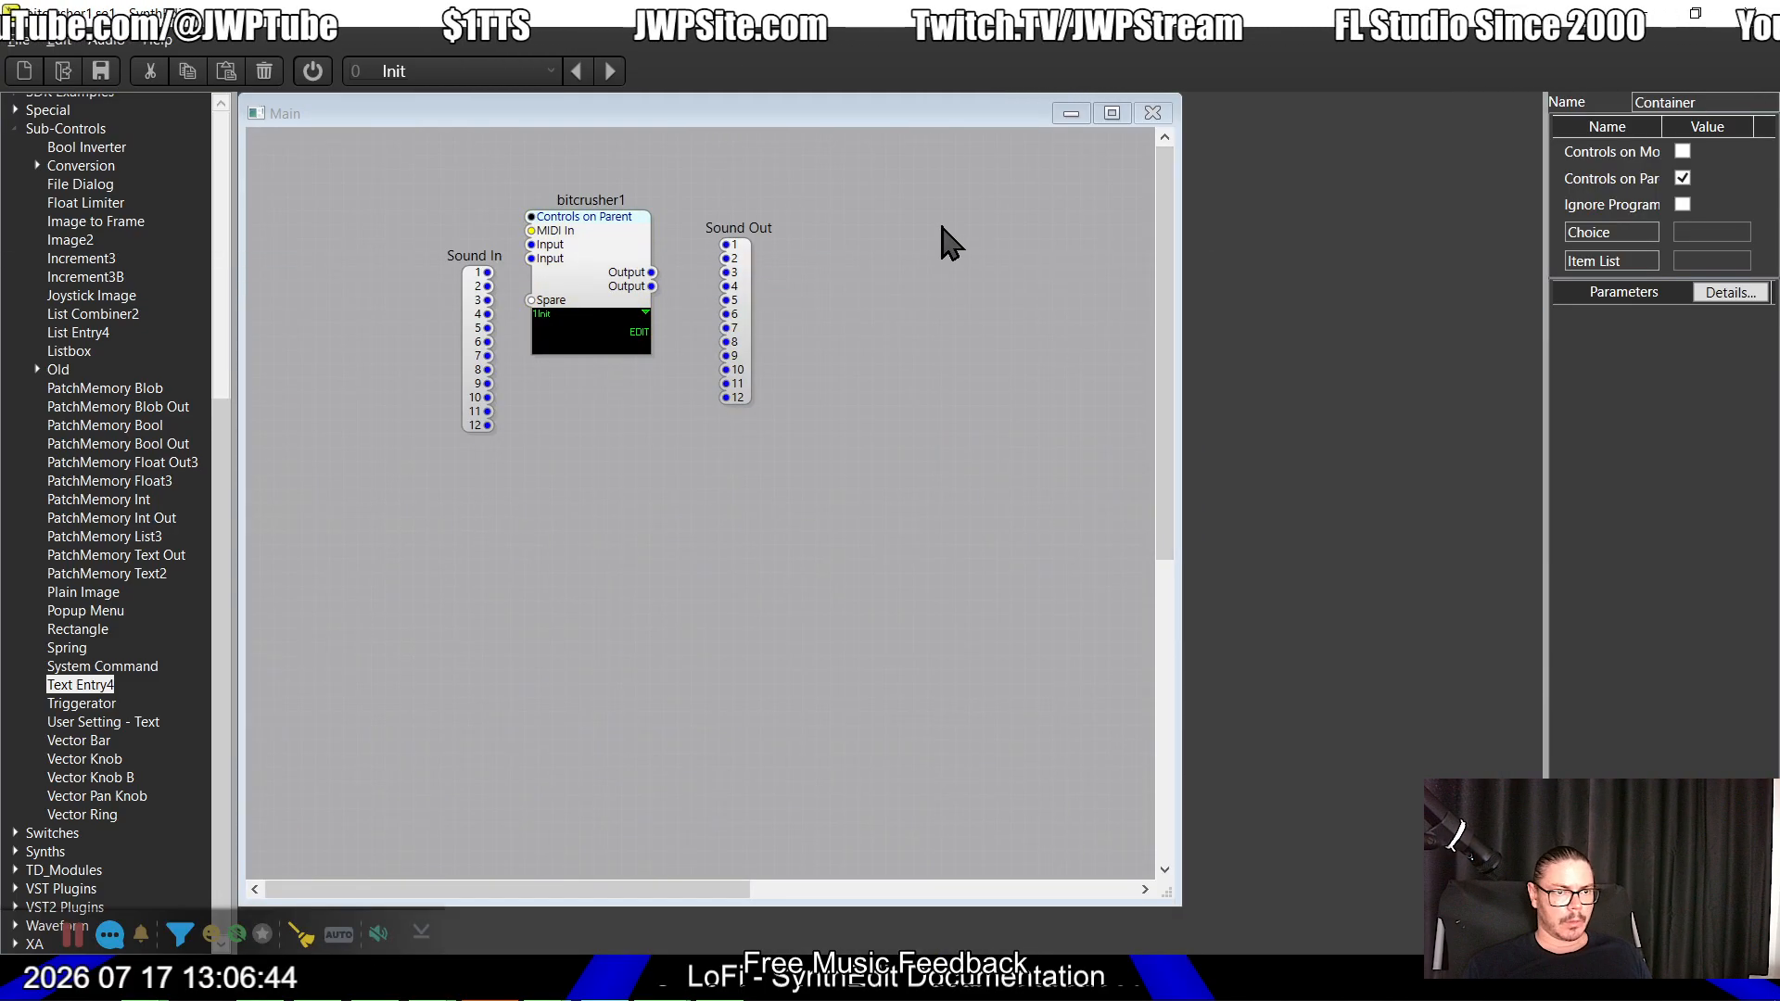
left_click(18, 41)
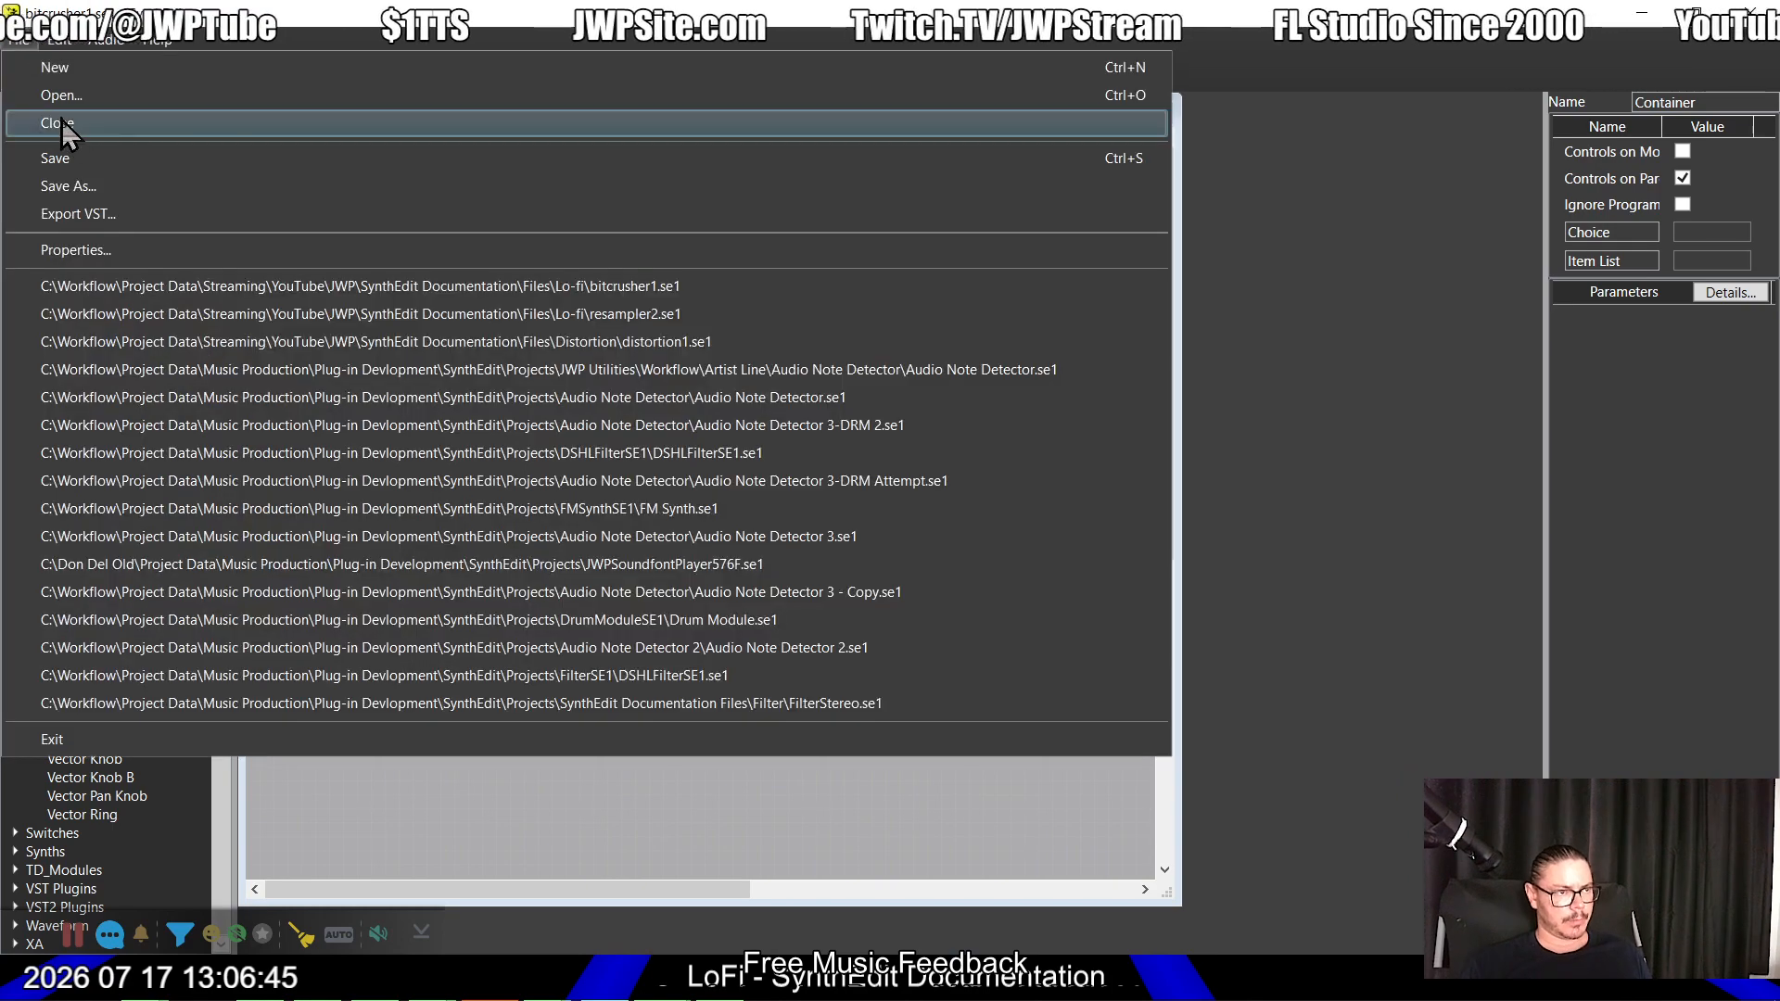
left_click(89, 223)
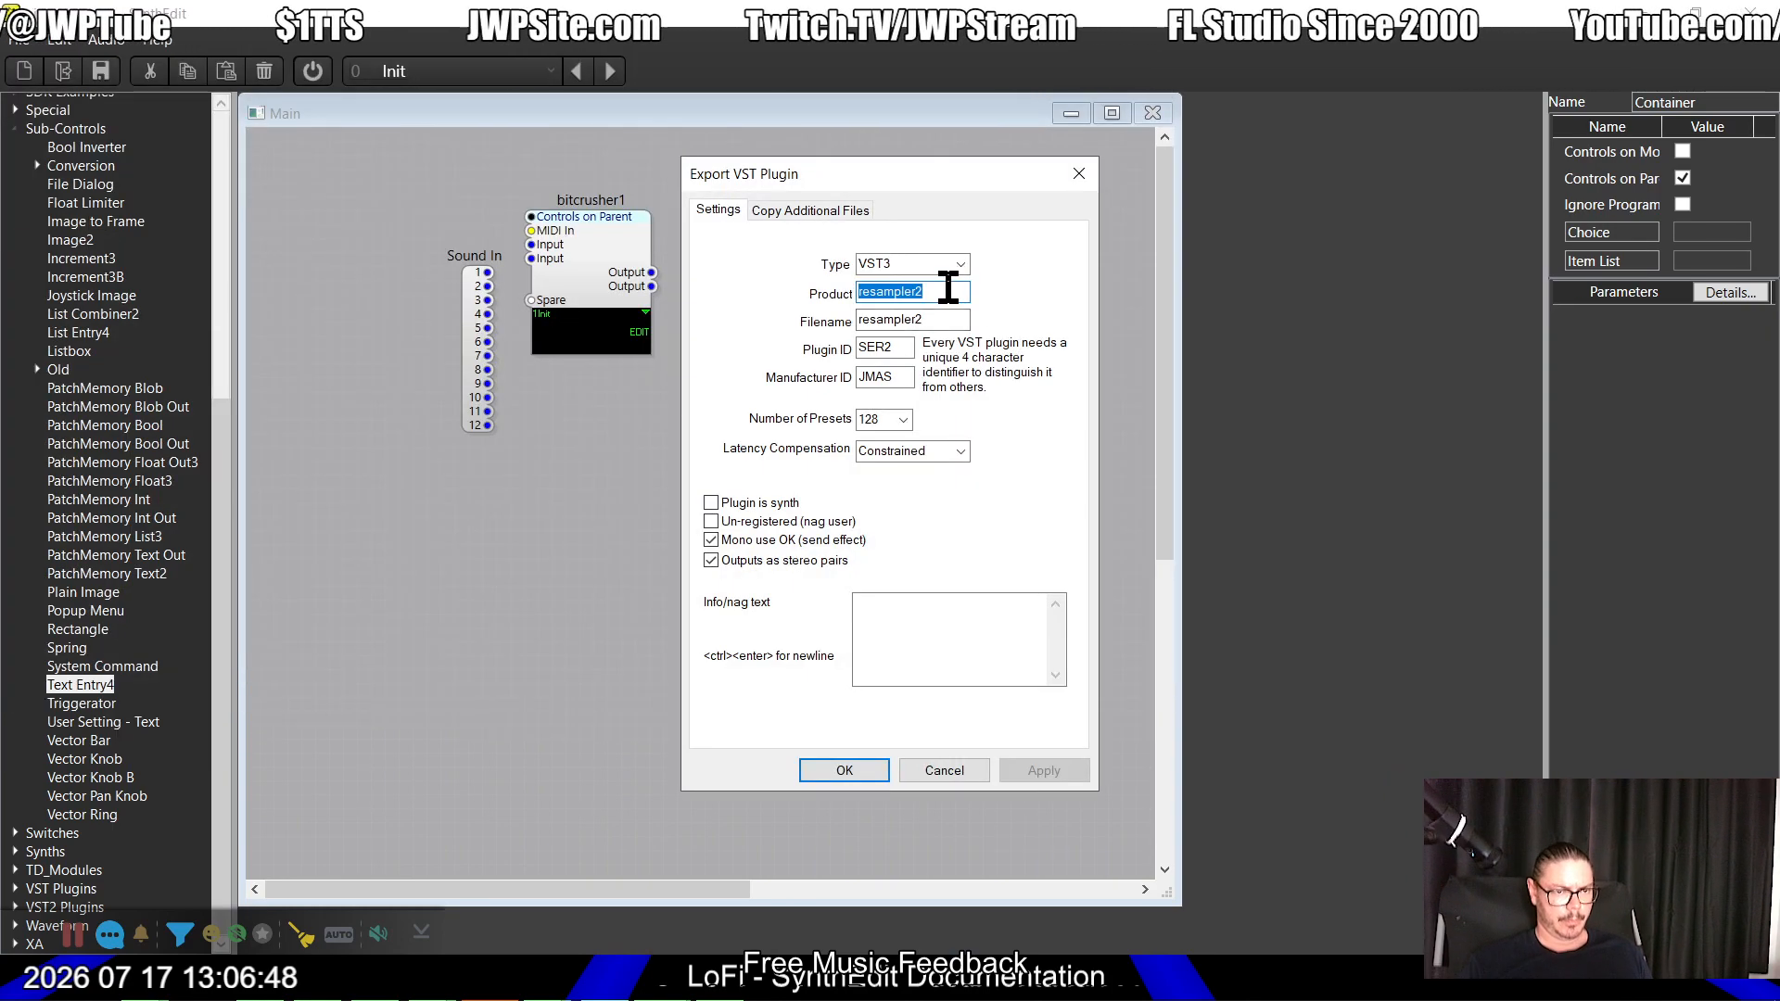
left_click(1078, 174)
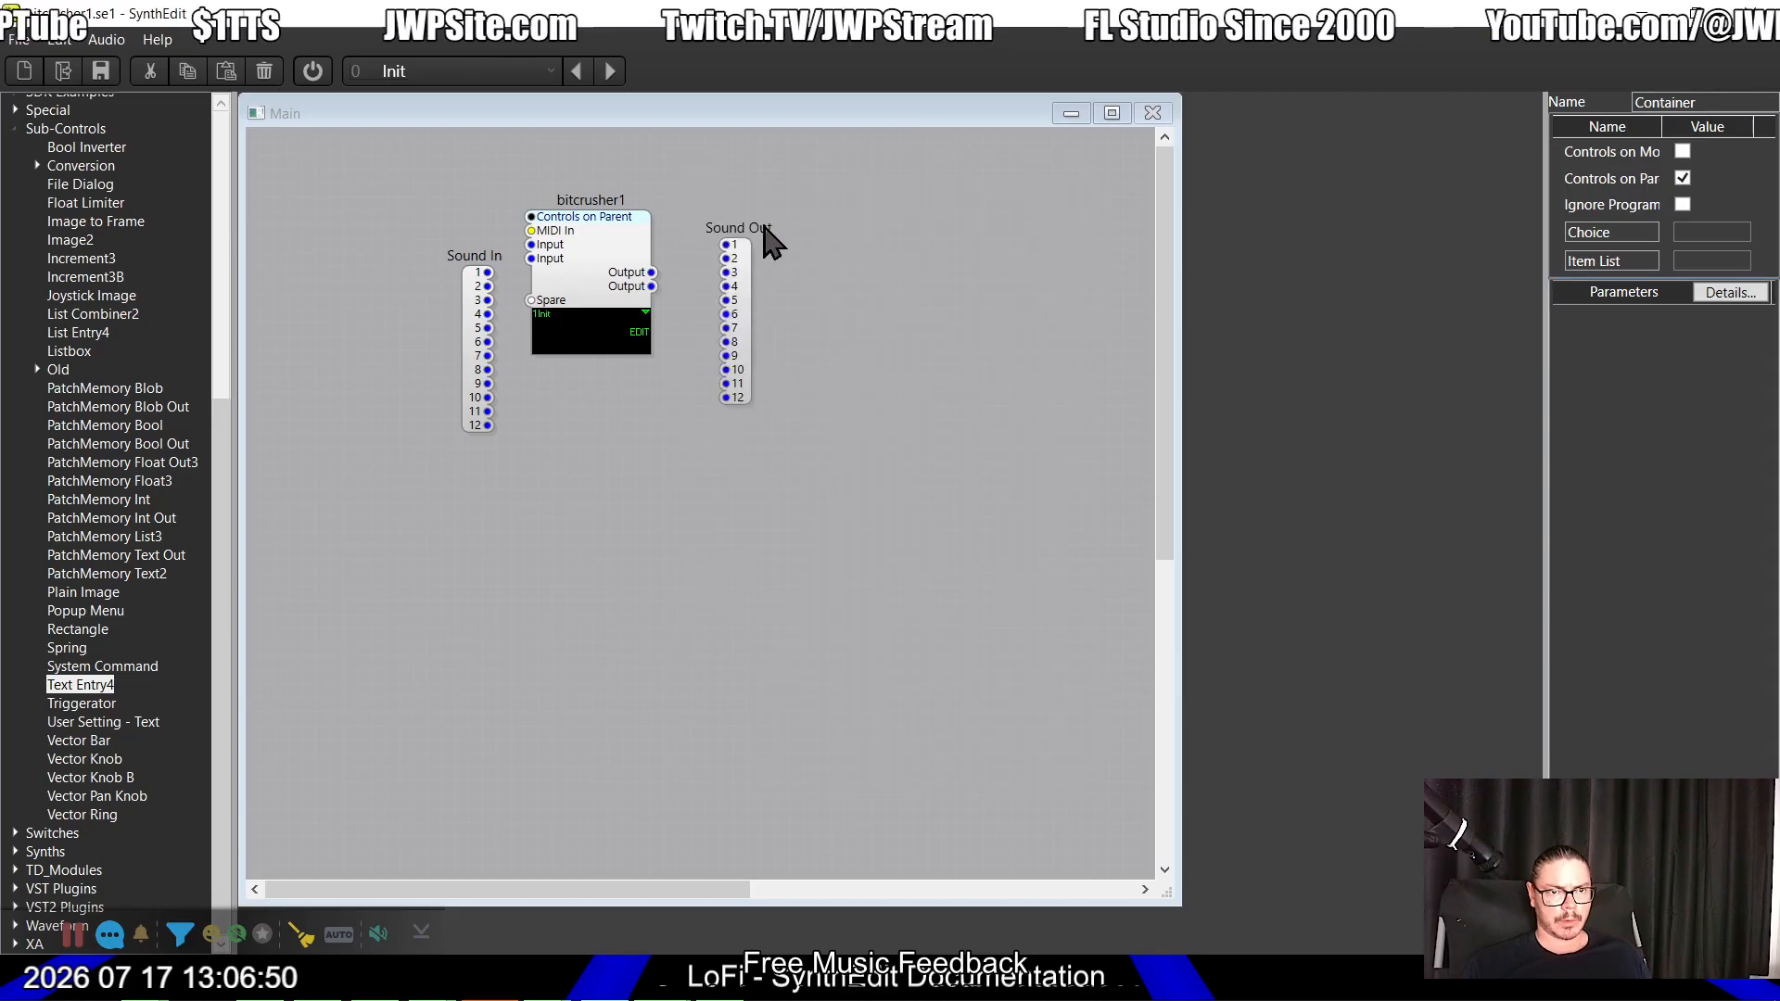
Step: Copy the bitcrusher1 container's name and use it as the product and filename in the VST export settings
left_click_drag(1725, 104, 1623, 103)
key("ctrl+c")
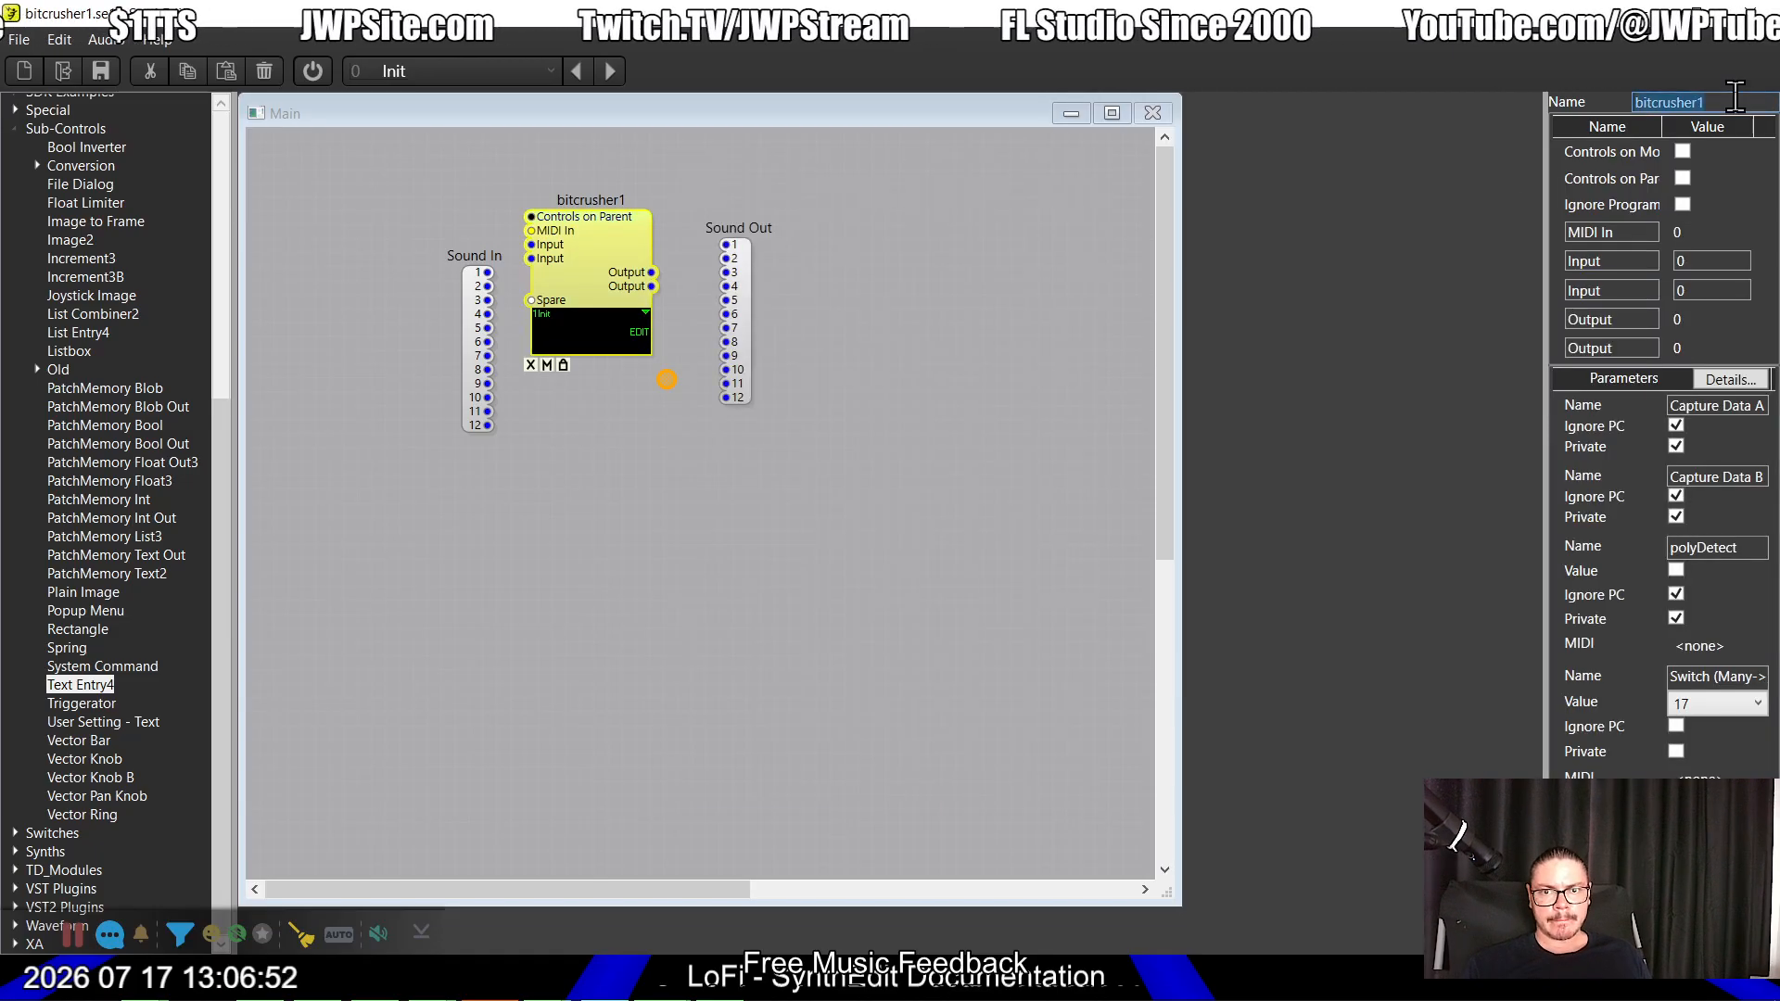
left_click(22, 37)
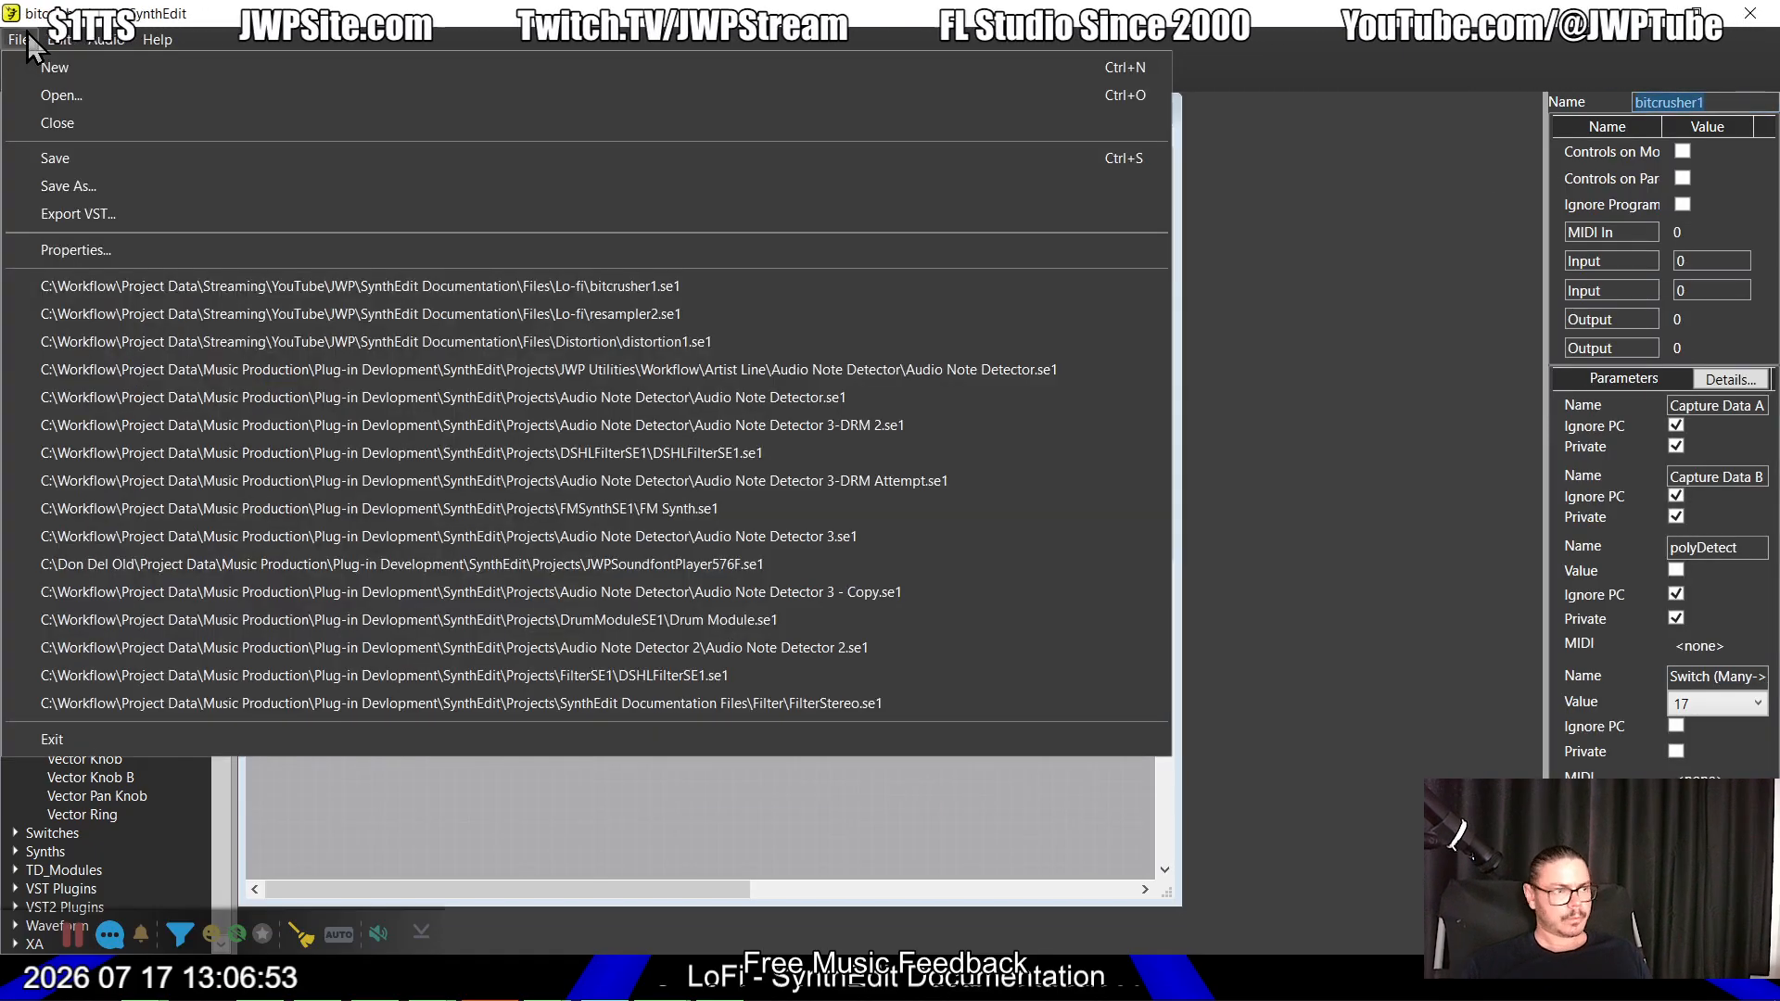
left_click(75, 214)
double_click(904, 291)
key("ctrl+v")
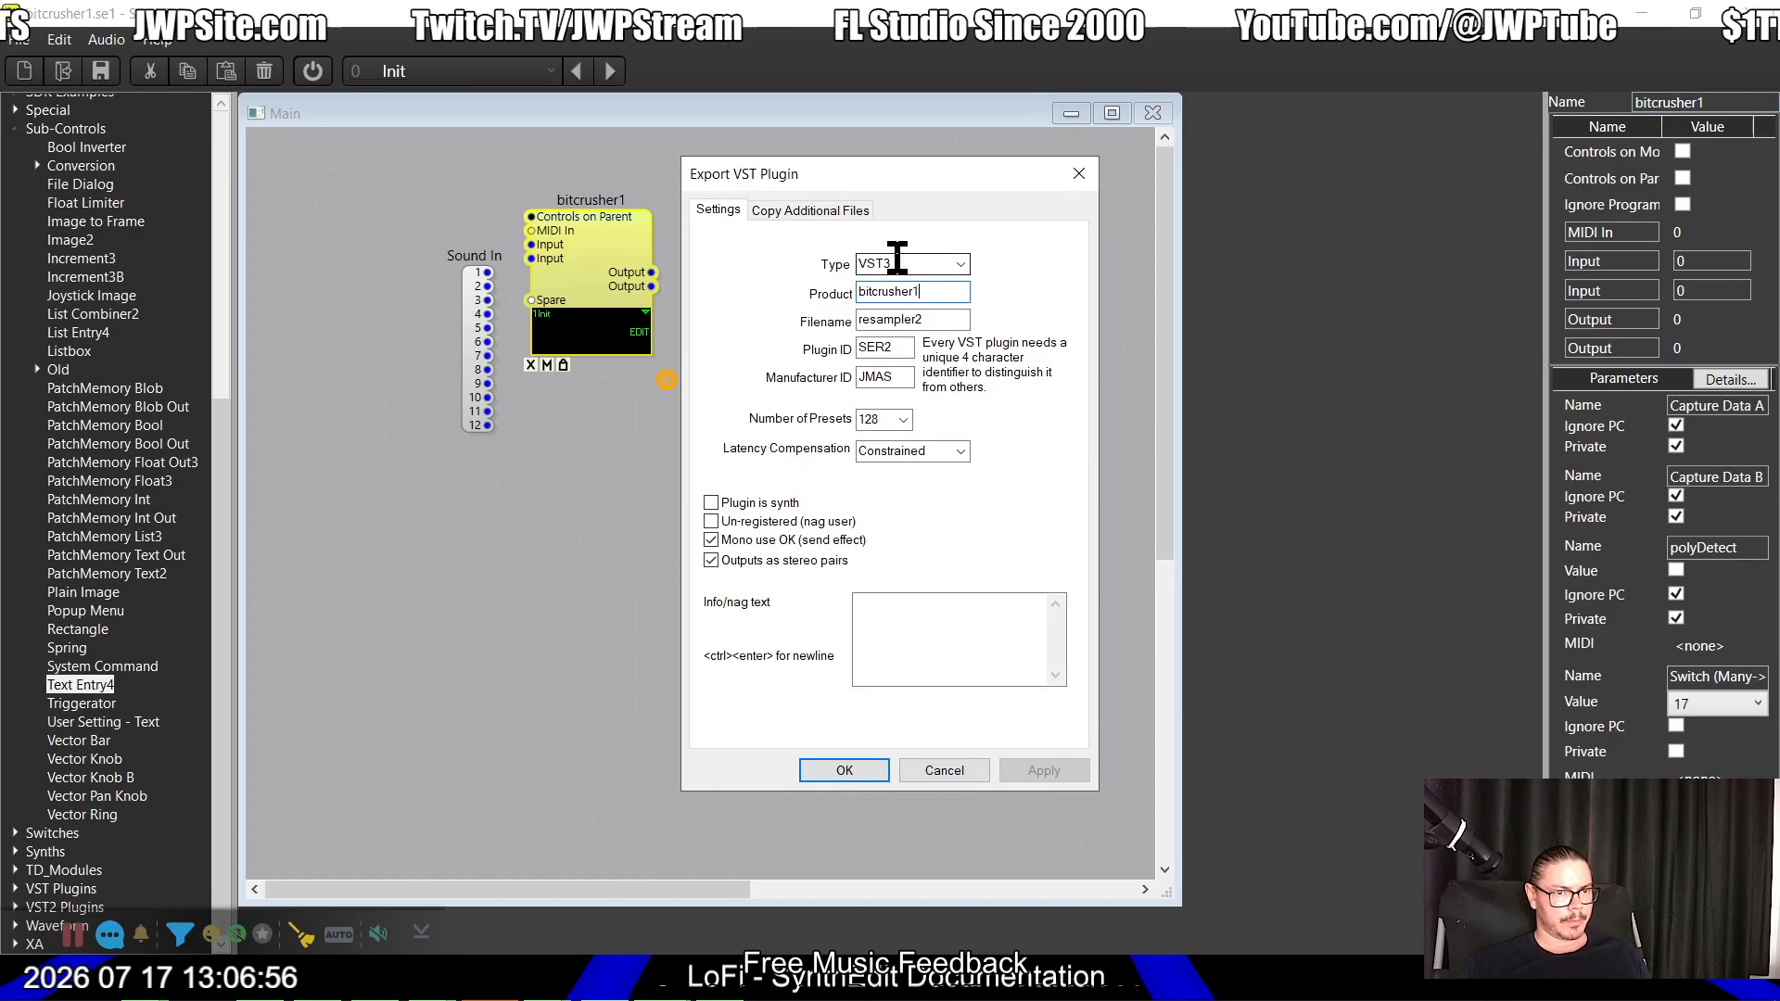
double_click(914, 319)
key("ctrl+v")
Step: Set the plugin ID to SEB1 and export the VST3 plugin, saving the project file first
left_click(901, 347)
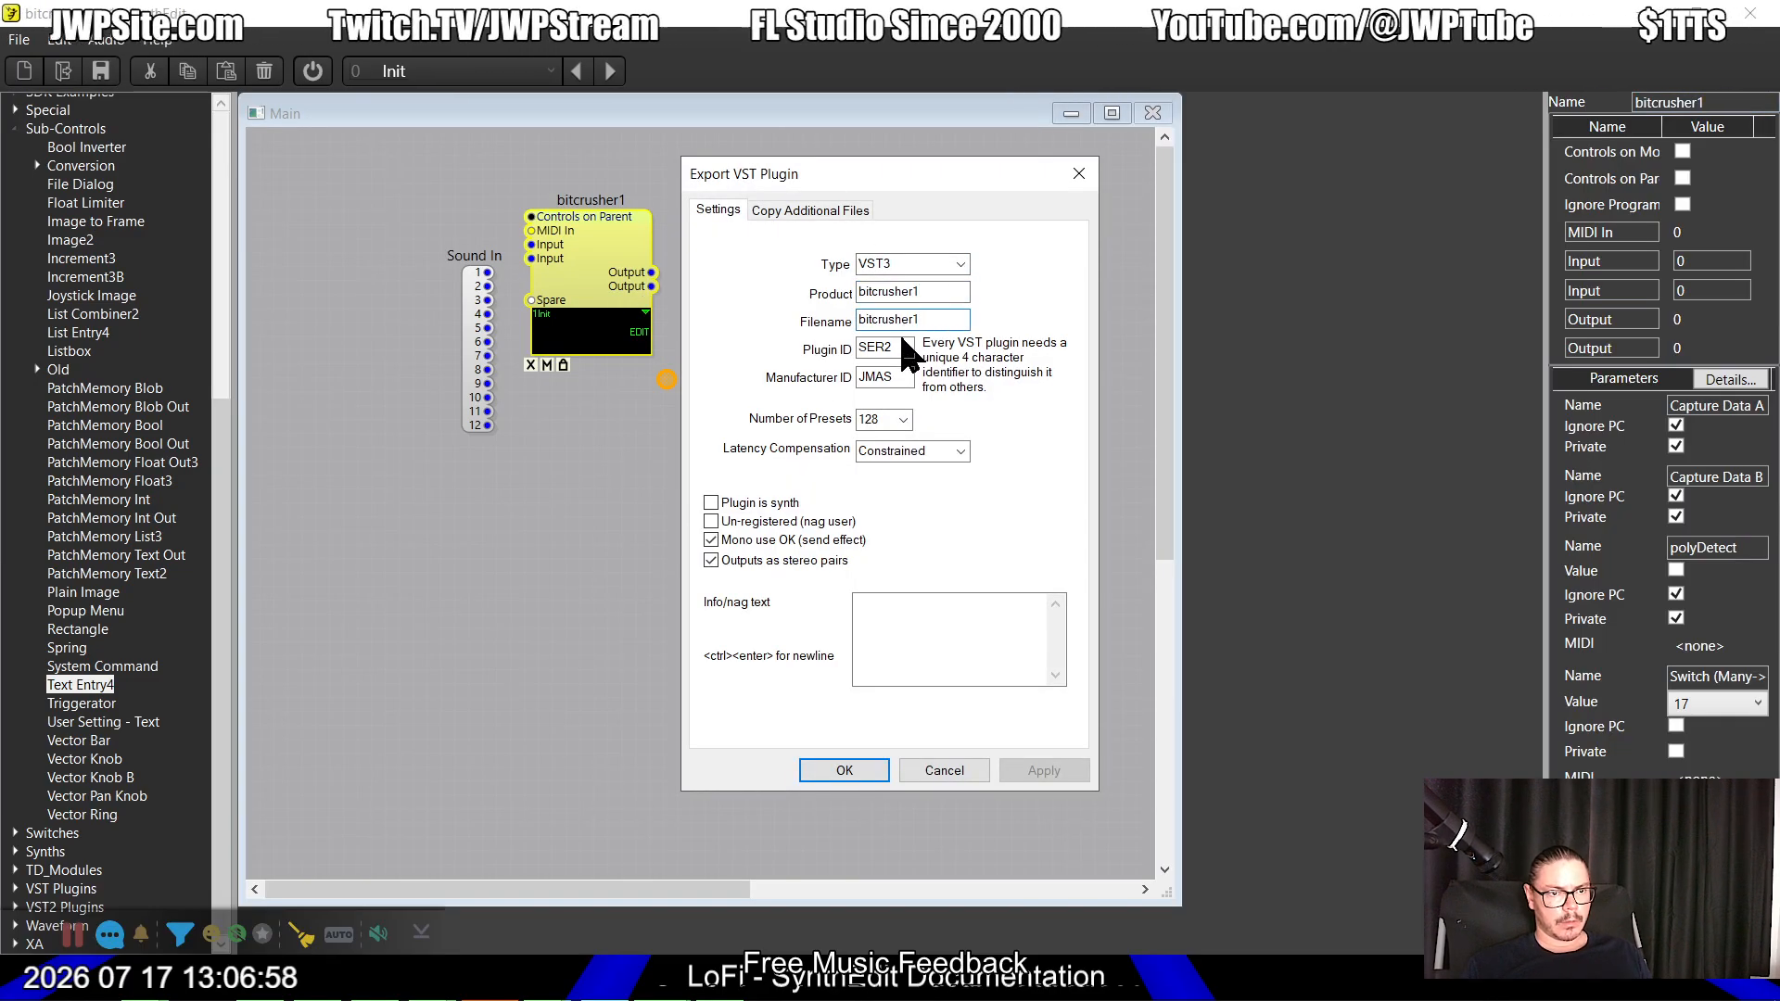
key("BackSpace")
key("BackSpace")
type("B1")
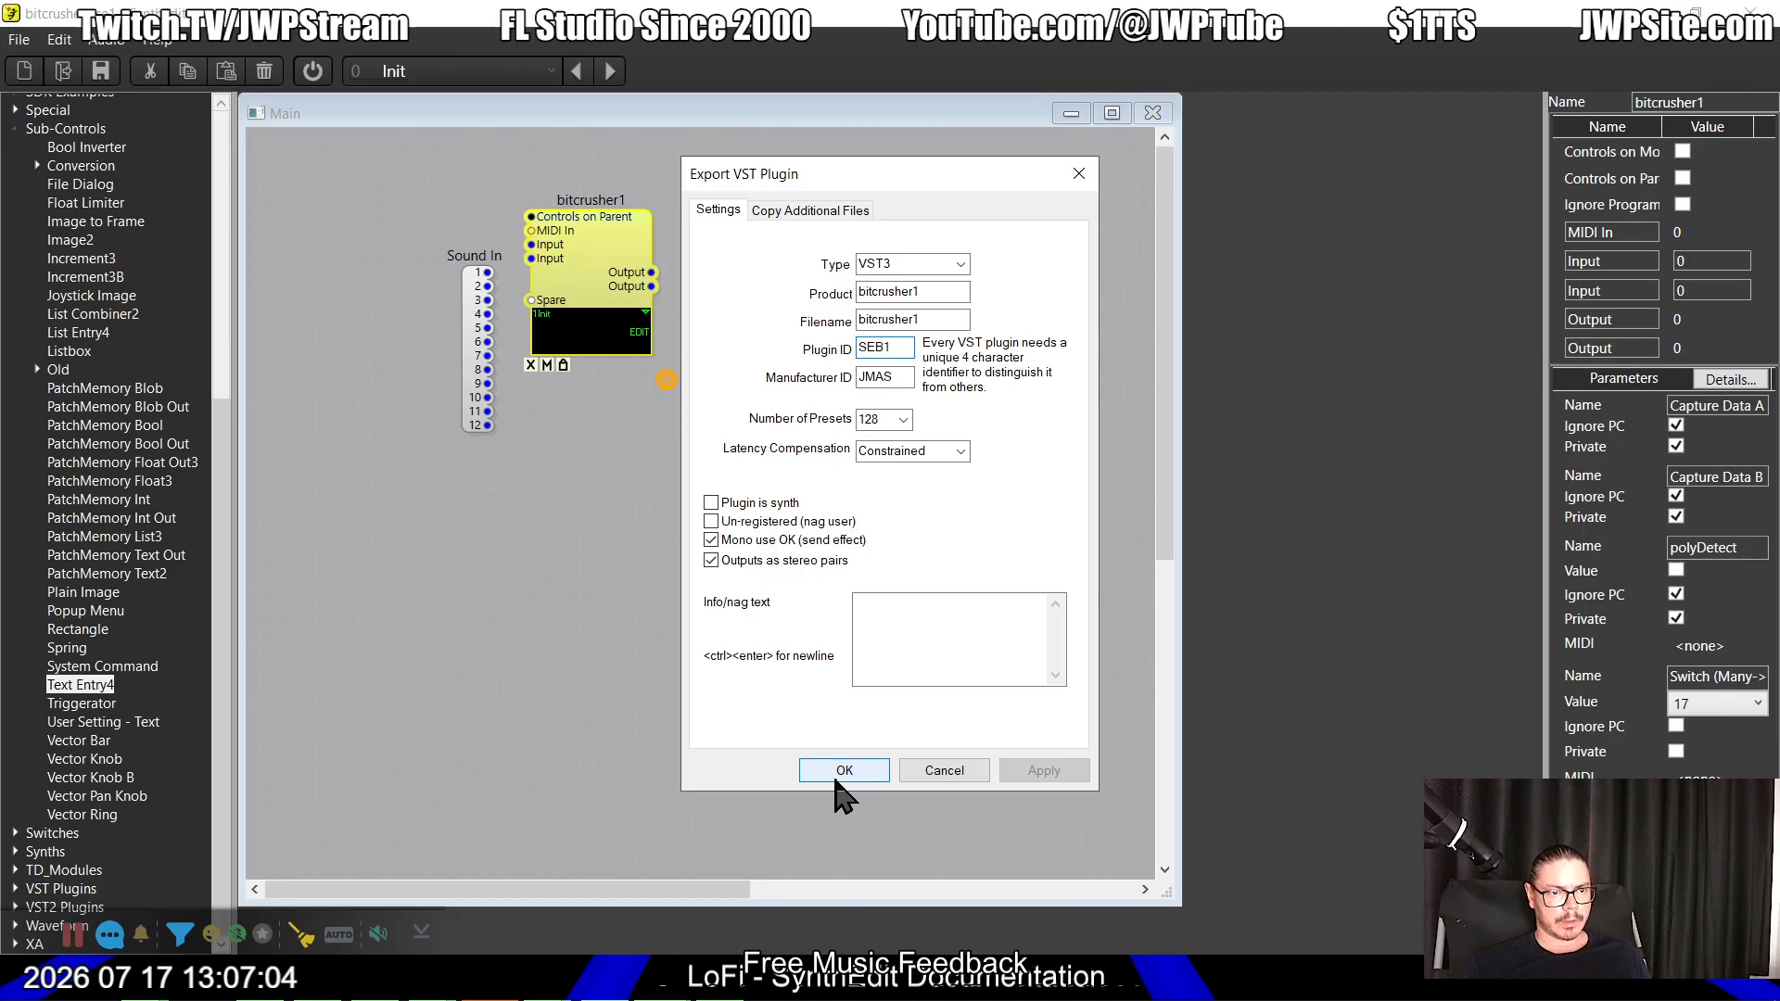
left_click(837, 781)
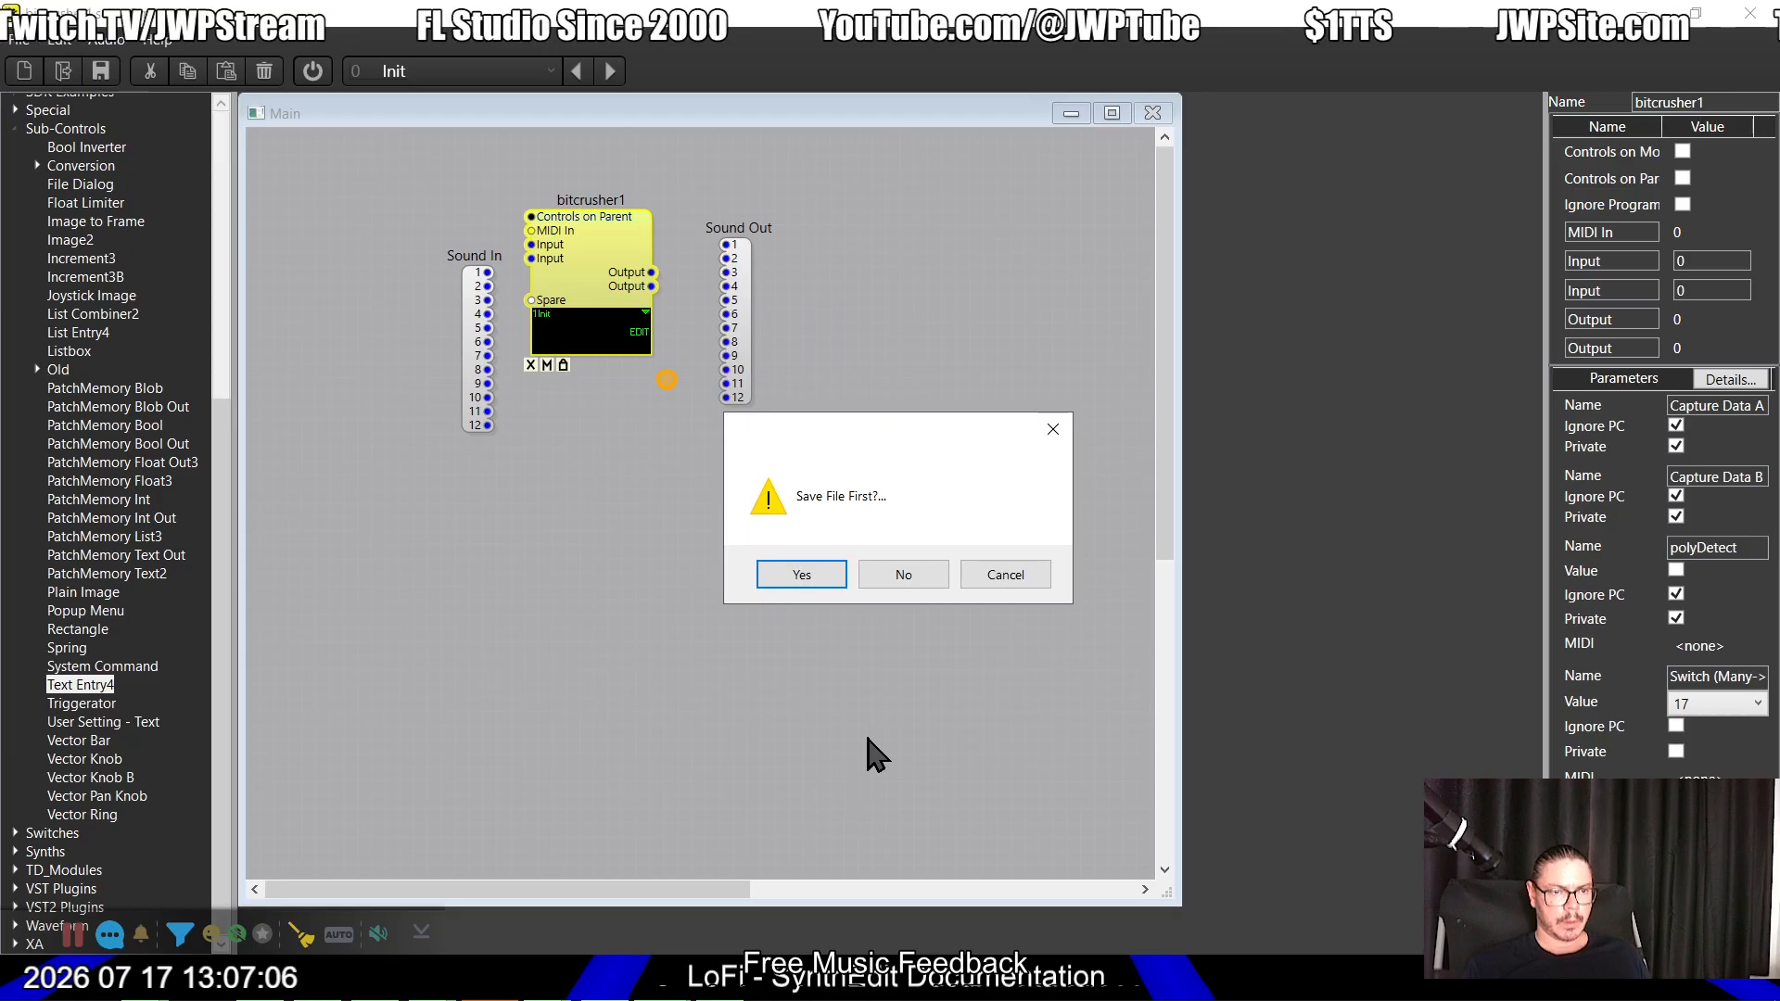
left_click(802, 591)
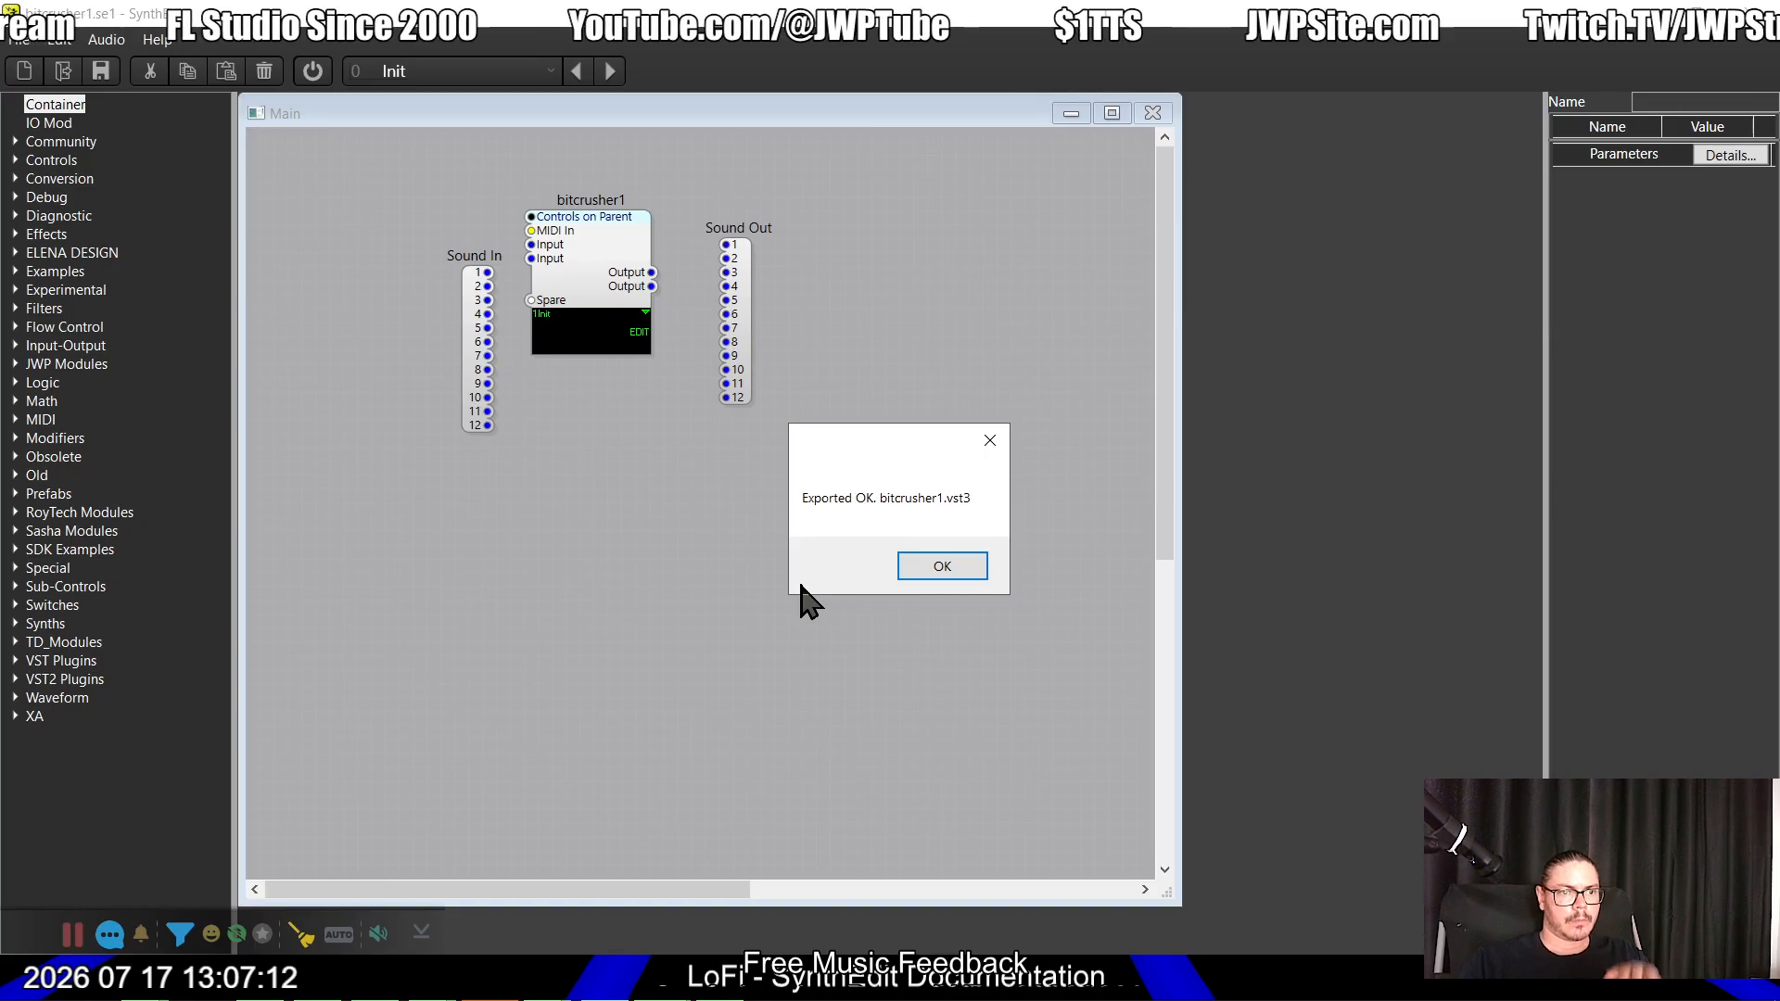
Step: Dismiss the export message, switch to FL Studio and refresh the plugin list with a fast scan
left_click(927, 568)
key("alt+Tab")
key("alt+Tab")
key("alt+Tab")
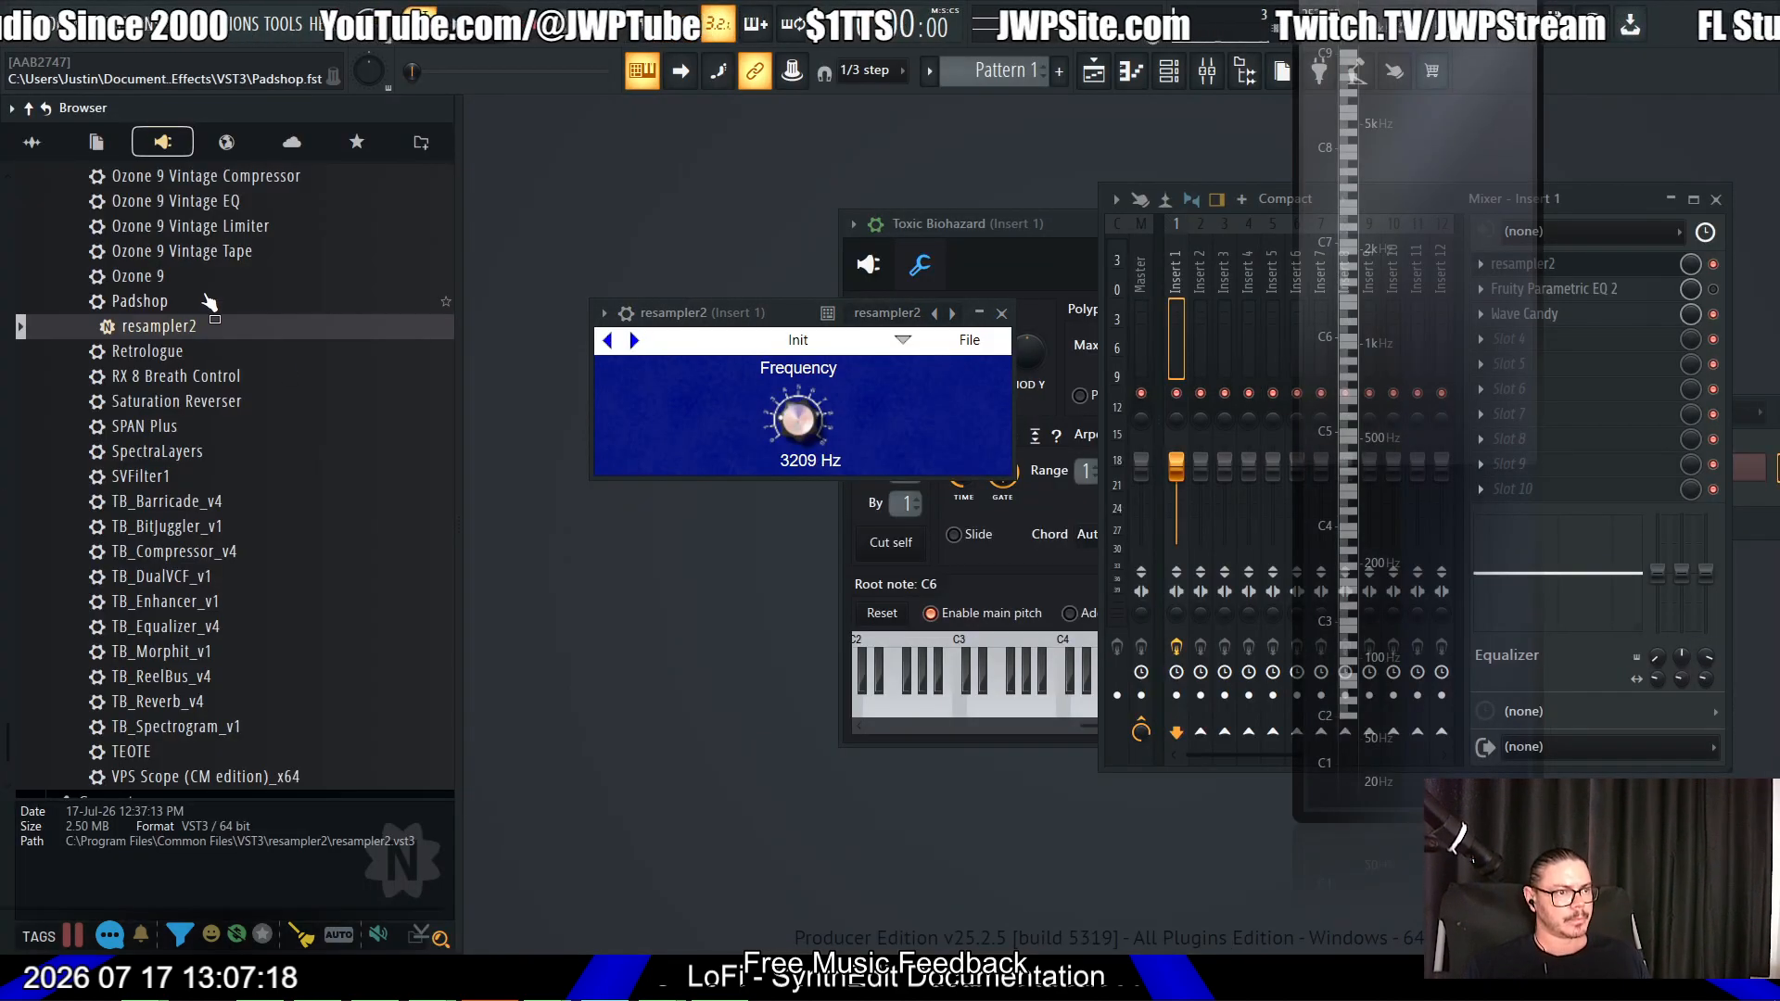
scroll(204, 297, "up", 10)
right_click(128, 366)
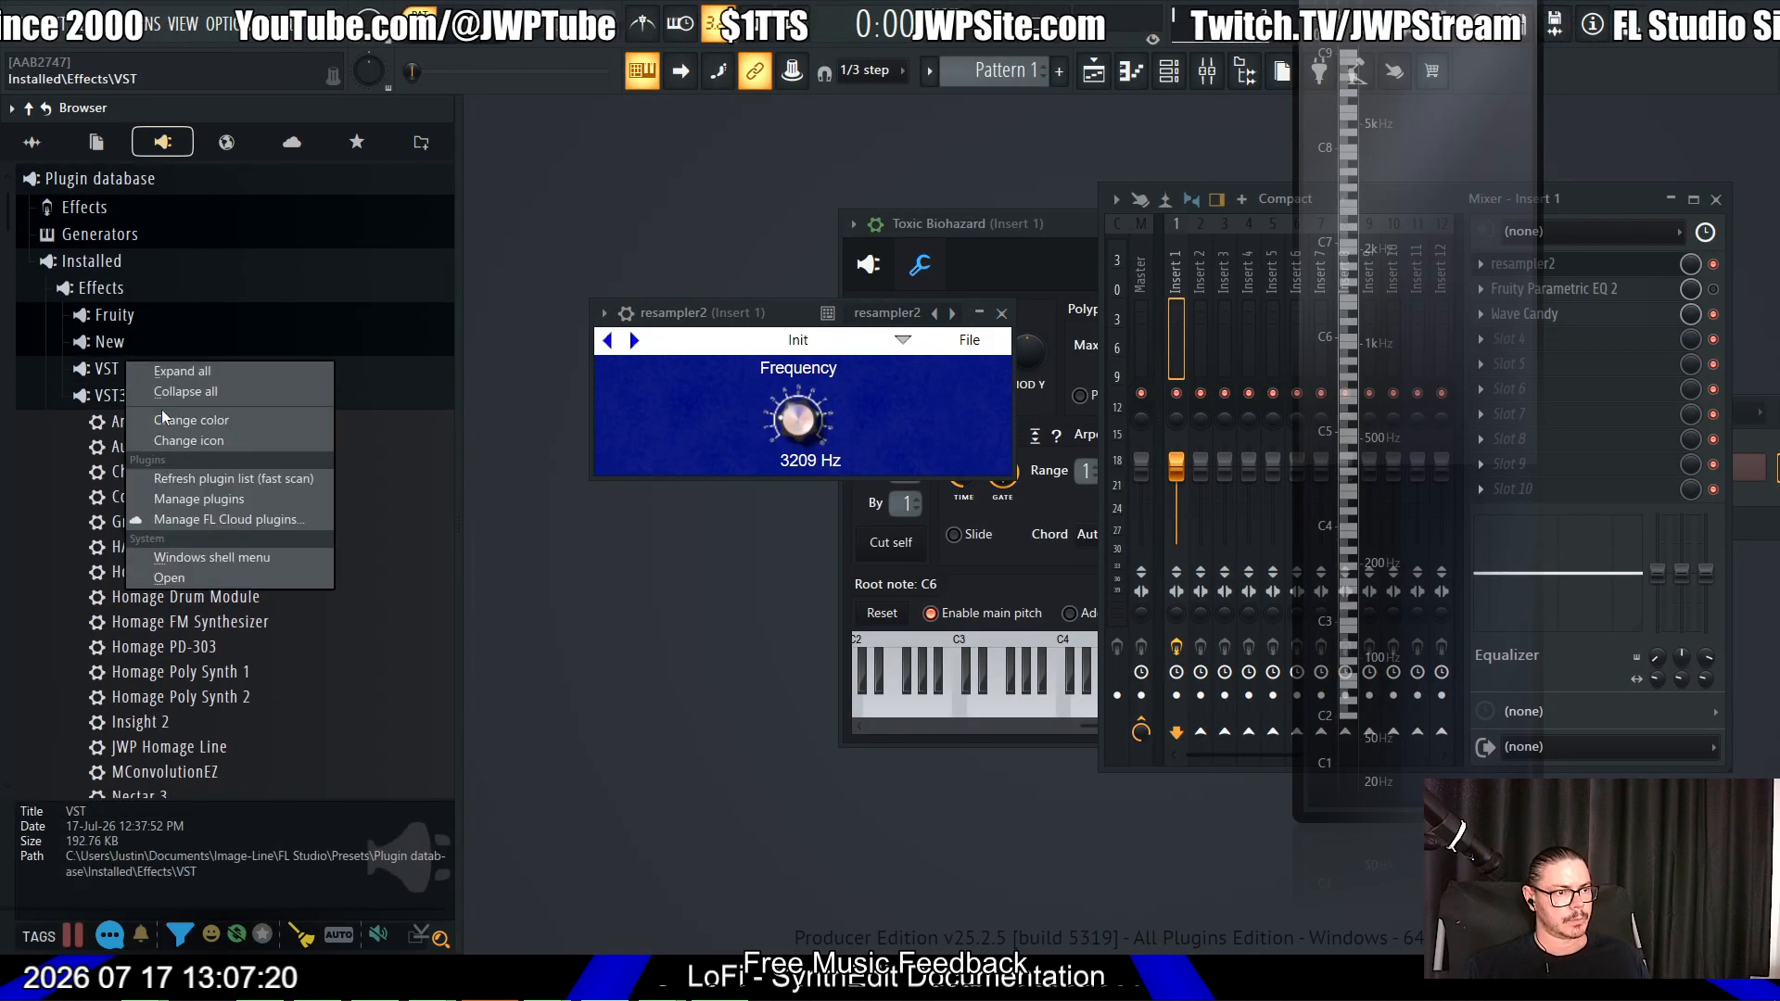
left_click(209, 479)
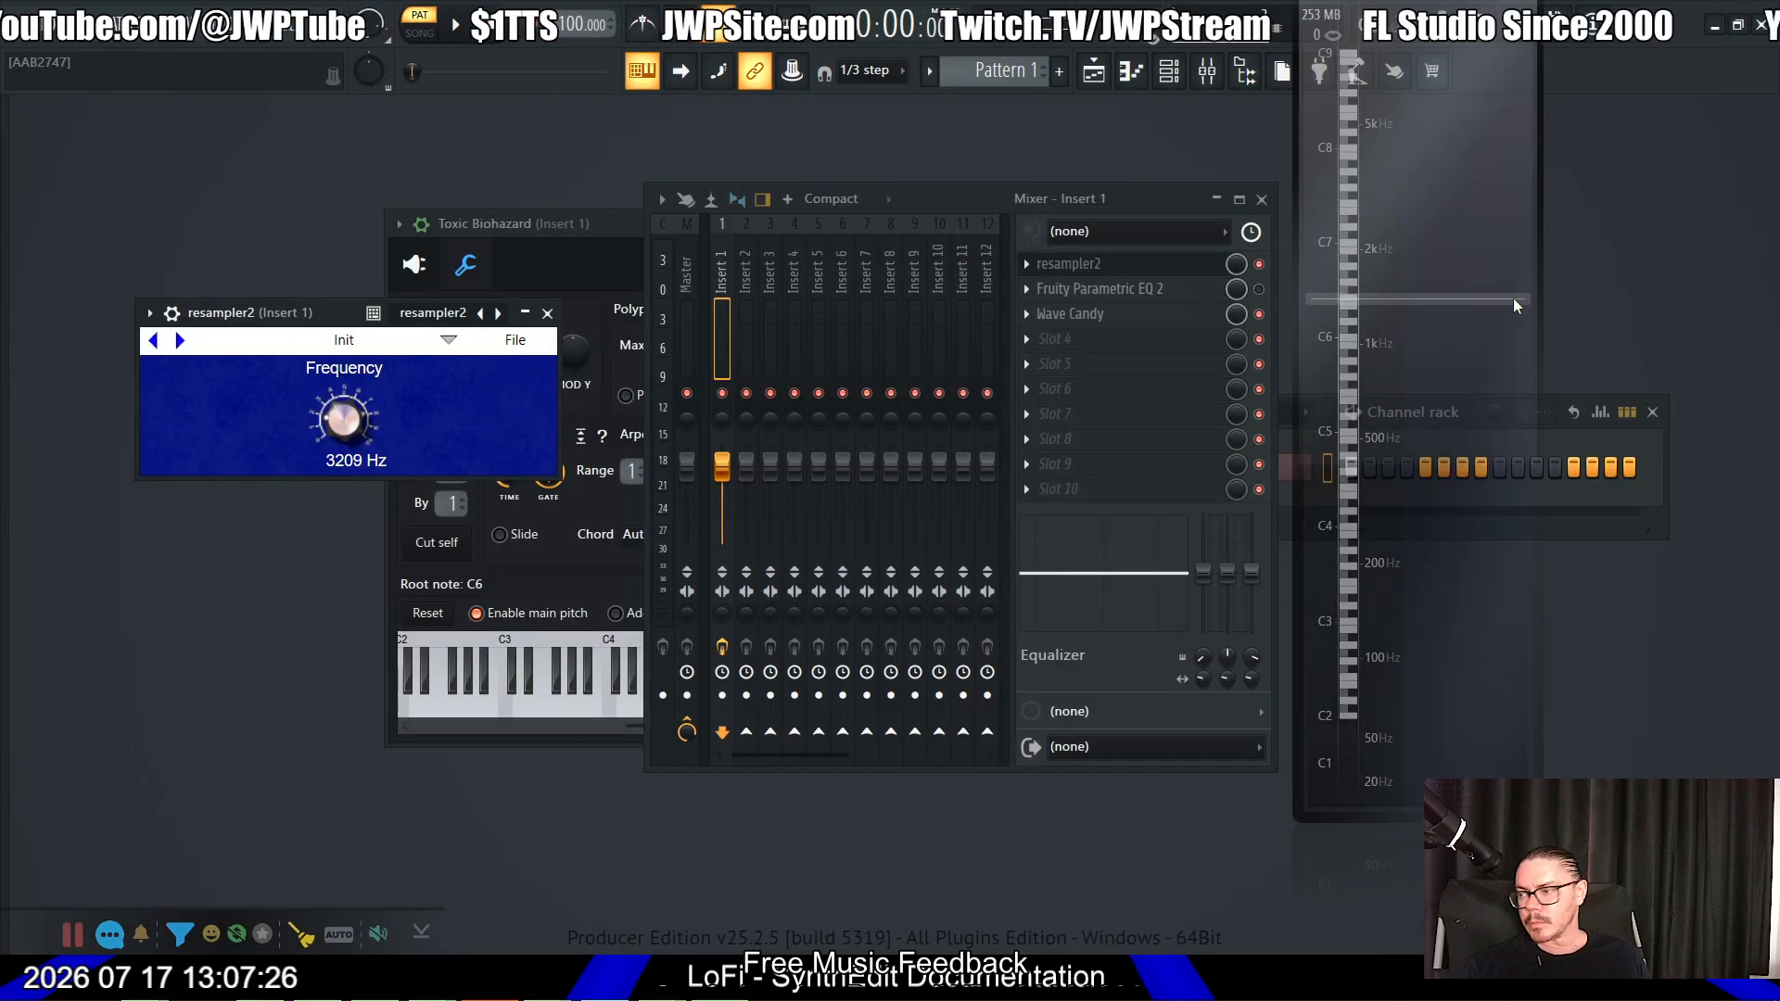
Step: Delete the resampler2 effect from the first slot of mixer Insert 1
right_click(1051, 276)
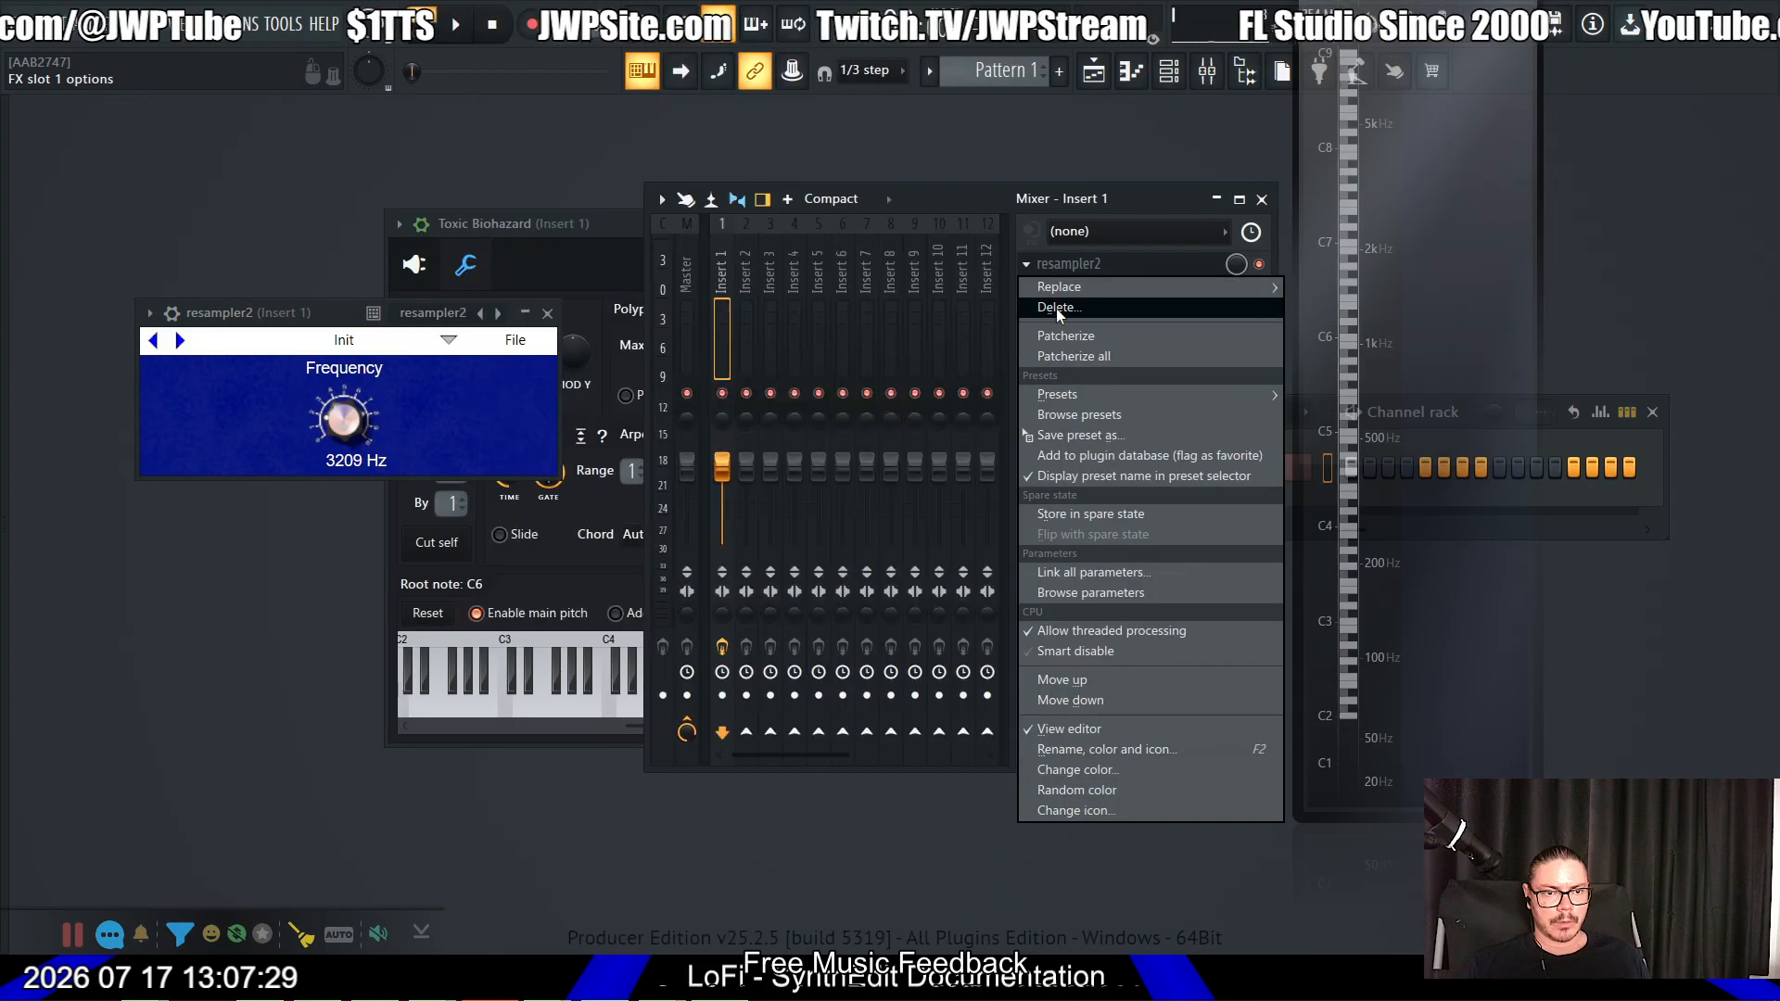
left_click(1054, 306)
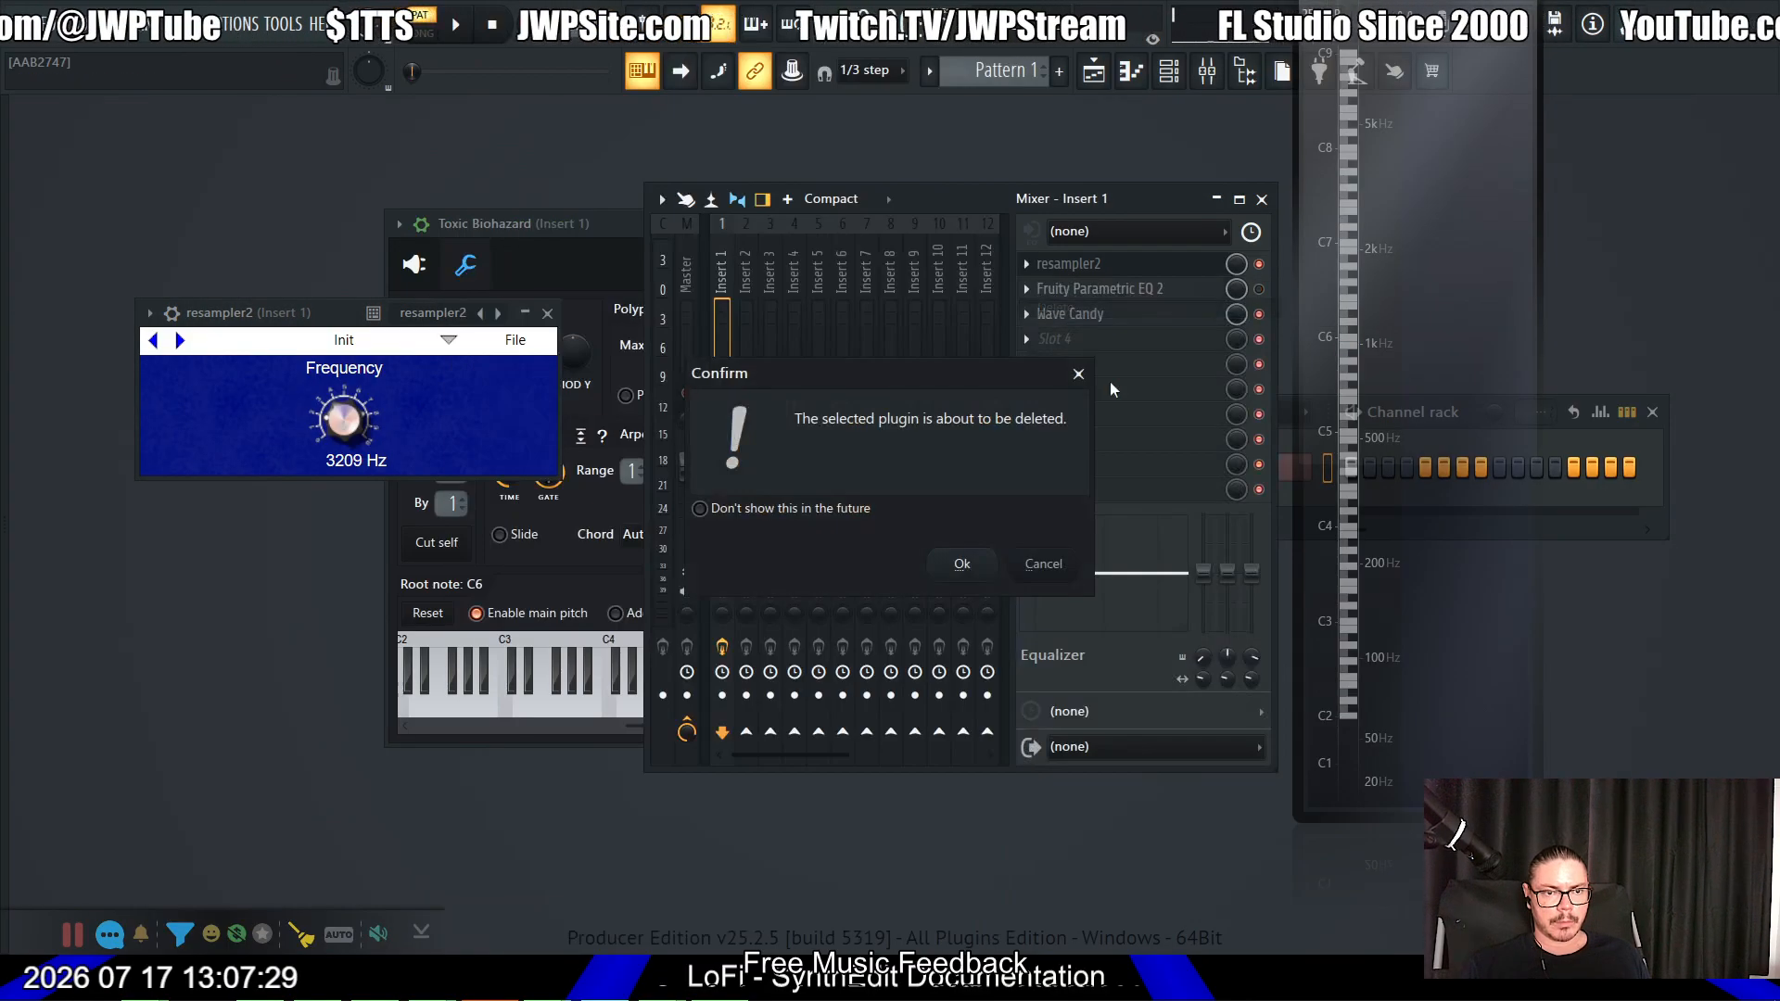
left_click(963, 562)
mouse_move(2, 382)
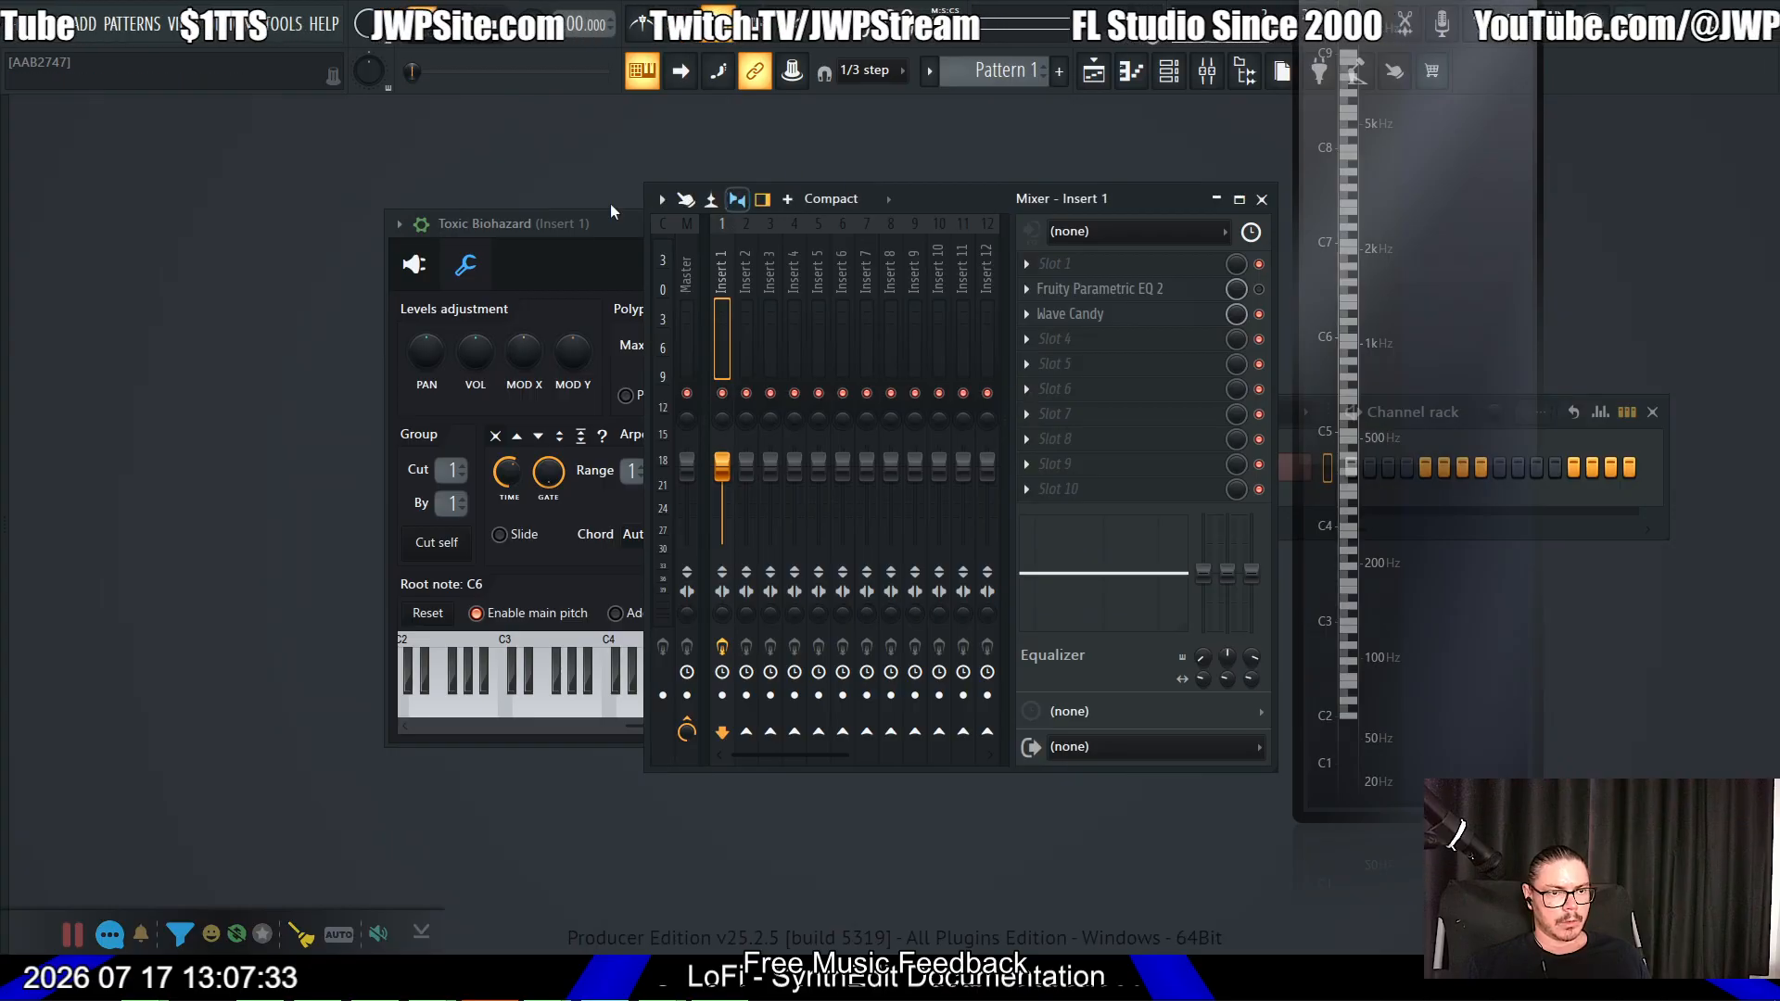
Step: Audition the Fight and Mixture ToTc presets of Toxic Biohazard's Sequences bank, then load Matrix and close the presets library
left_click(611, 216)
left_click(417, 266)
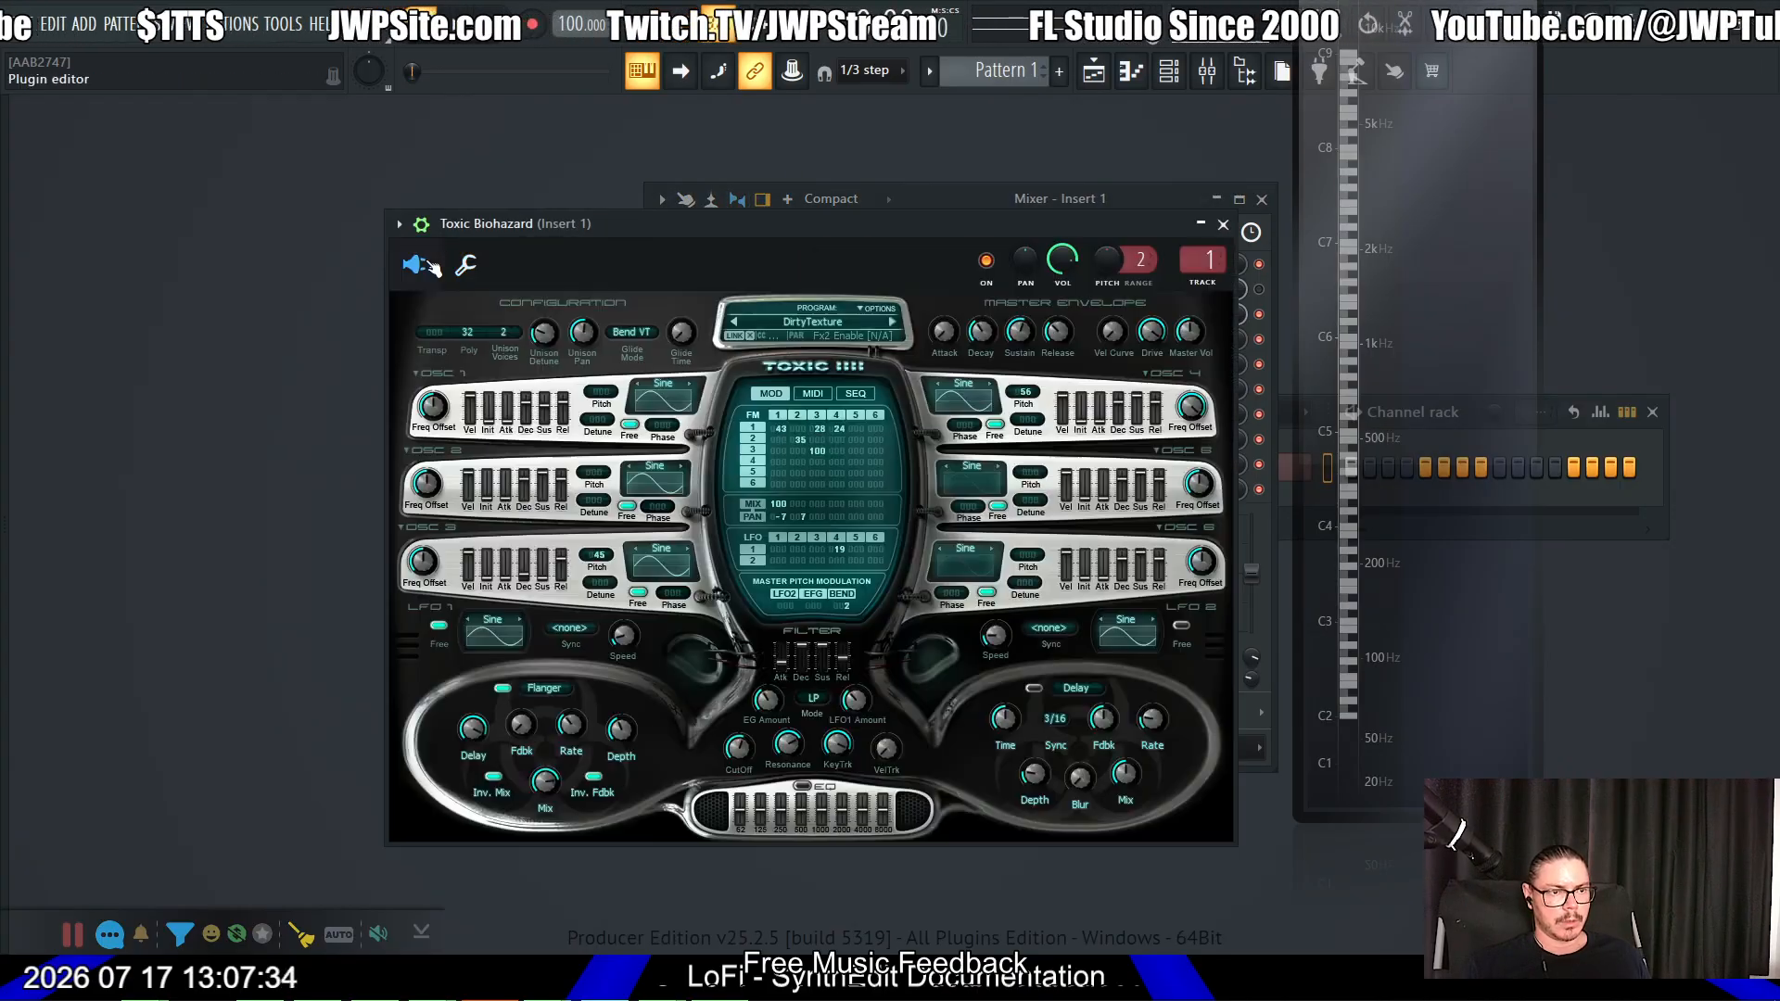
left_click(829, 325)
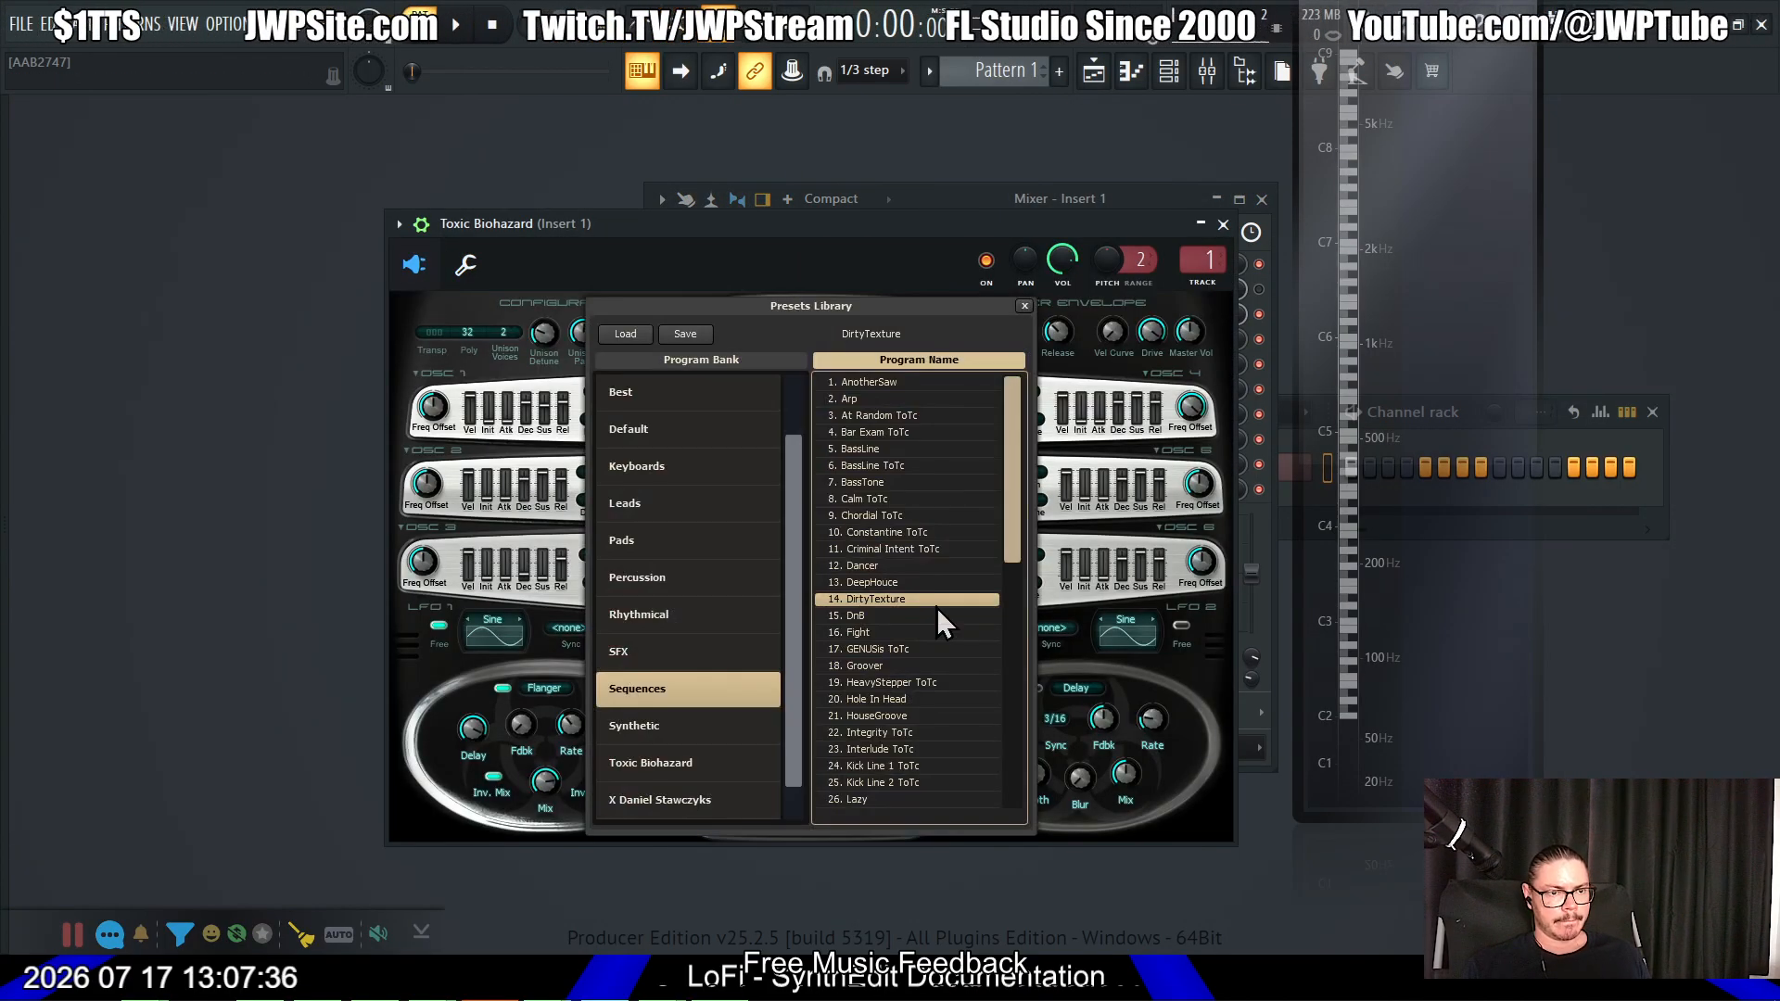
left_click(909, 632)
key("equal")
key("e")
scroll(872, 629, "down", 4)
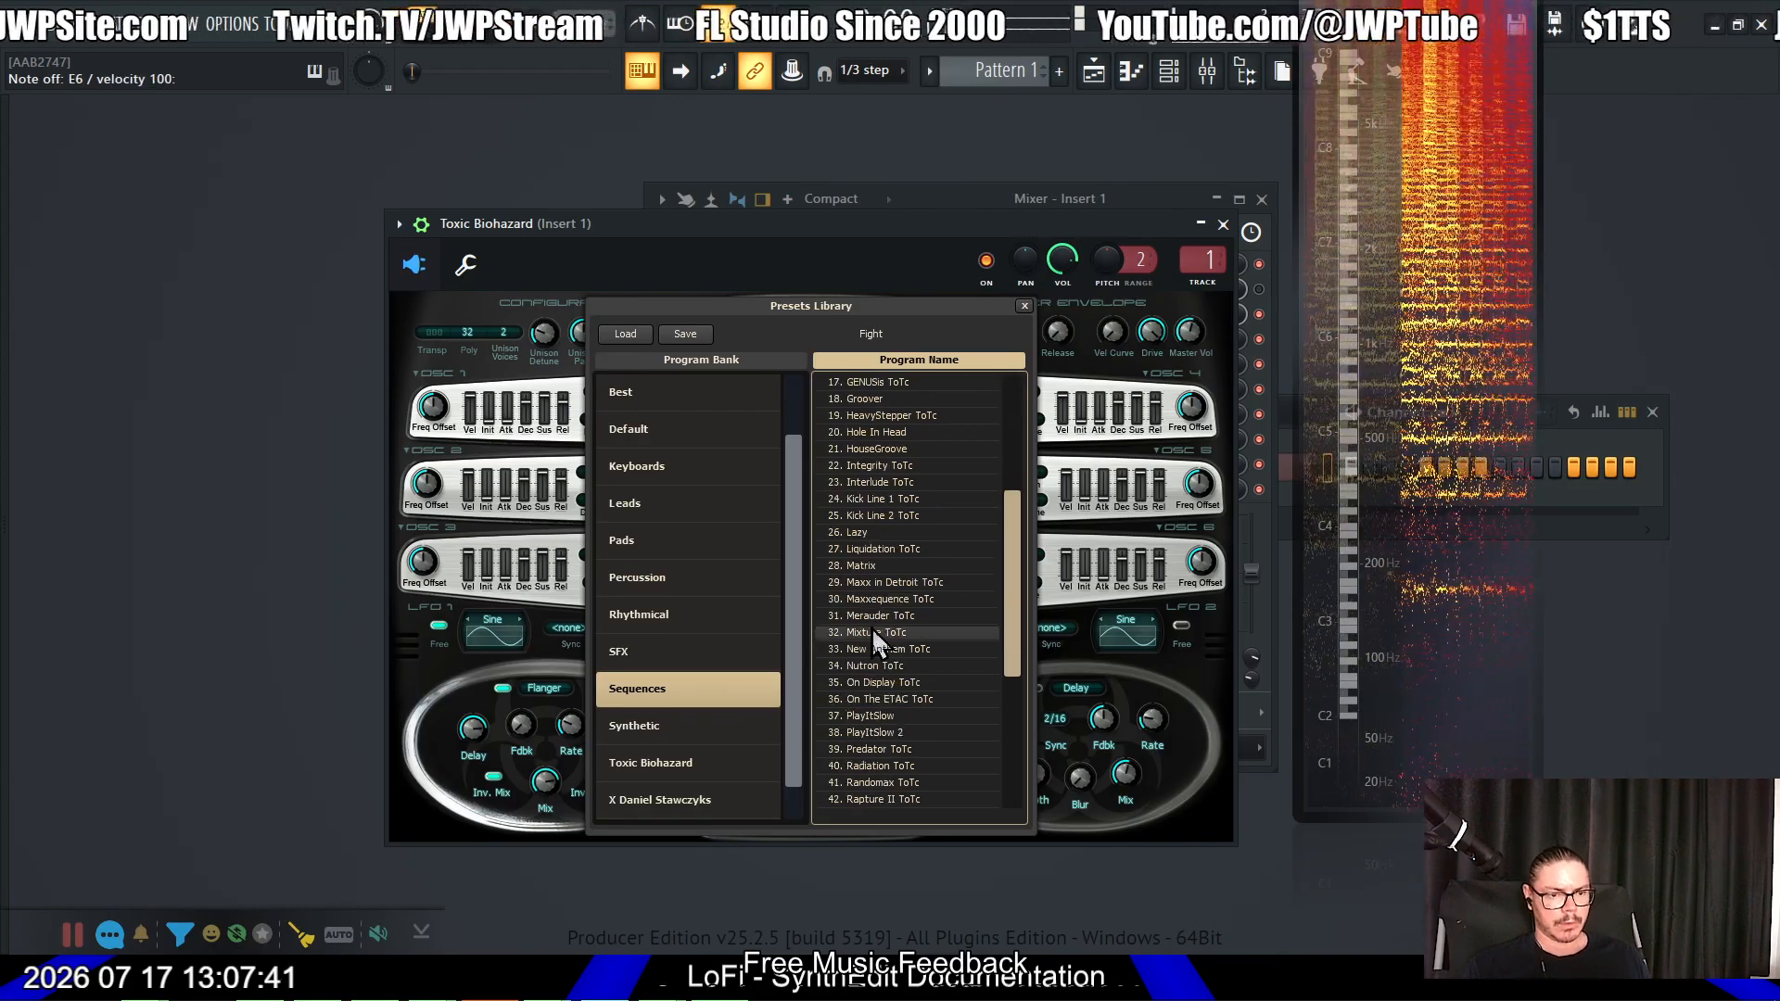
left_click(871, 631)
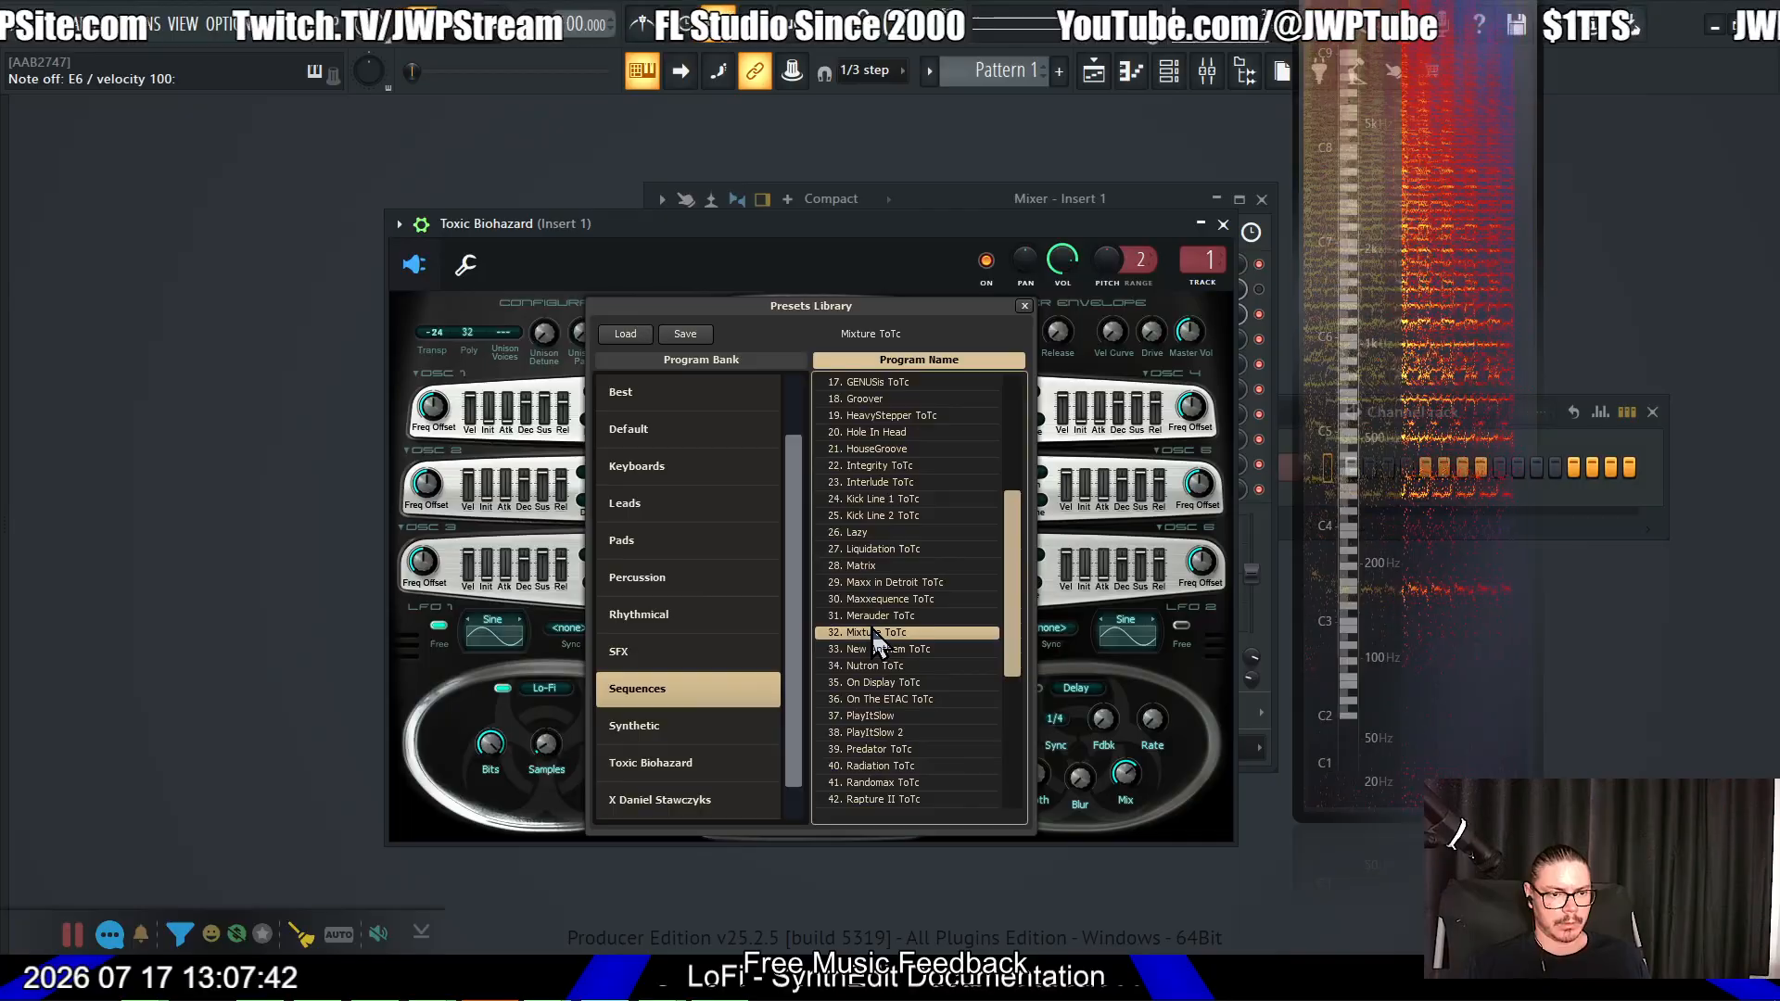
left_click(869, 568)
key("5")
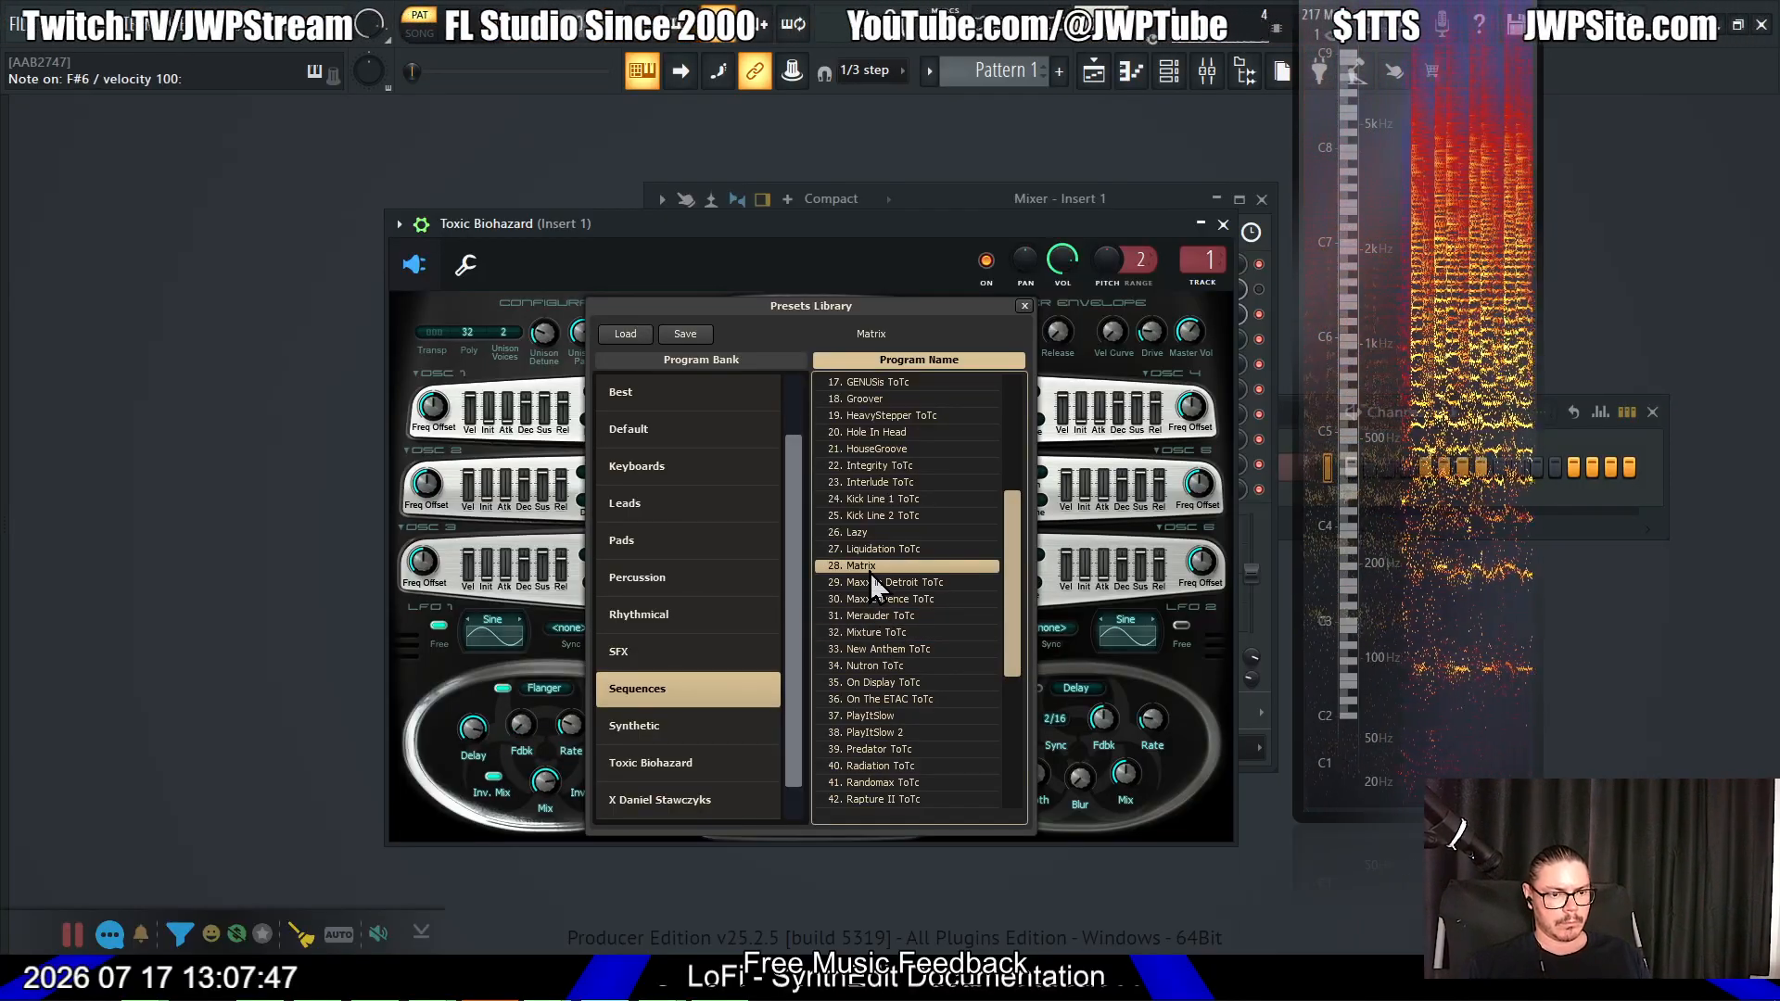
left_click(1024, 306)
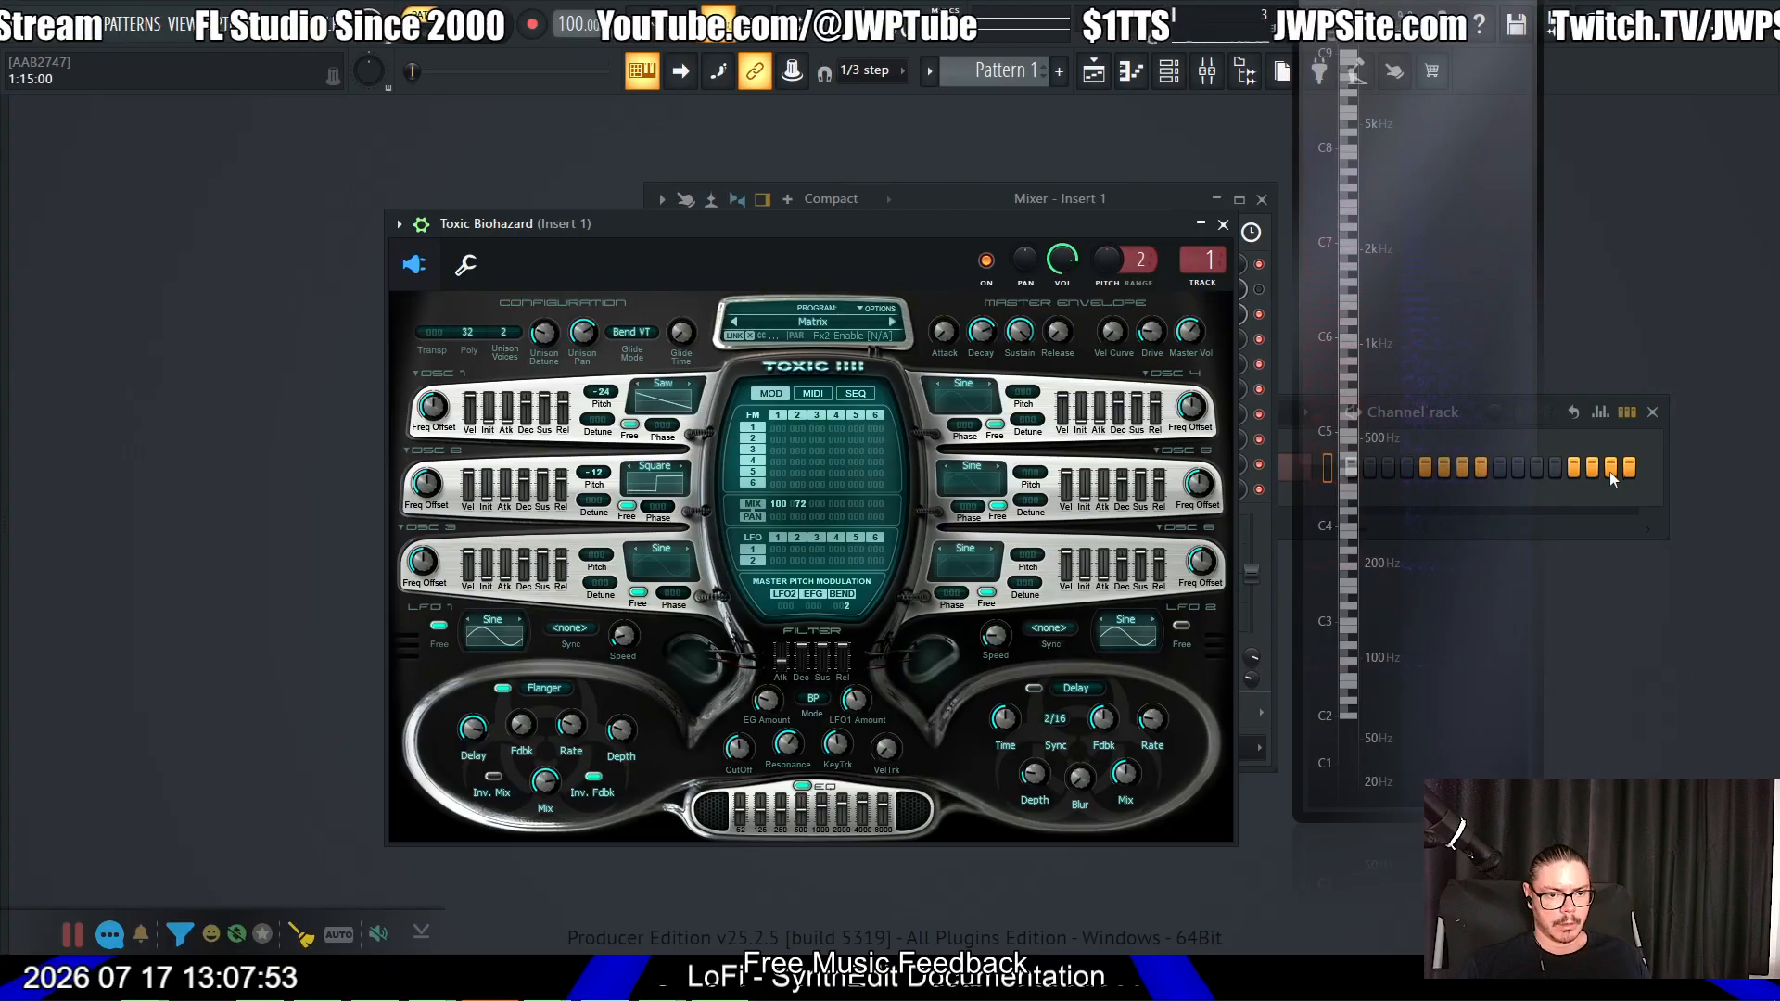
Step: Play the pattern and set Toxic Biohazard's root note to C4, then return to its plugin editor
left_click(1586, 512)
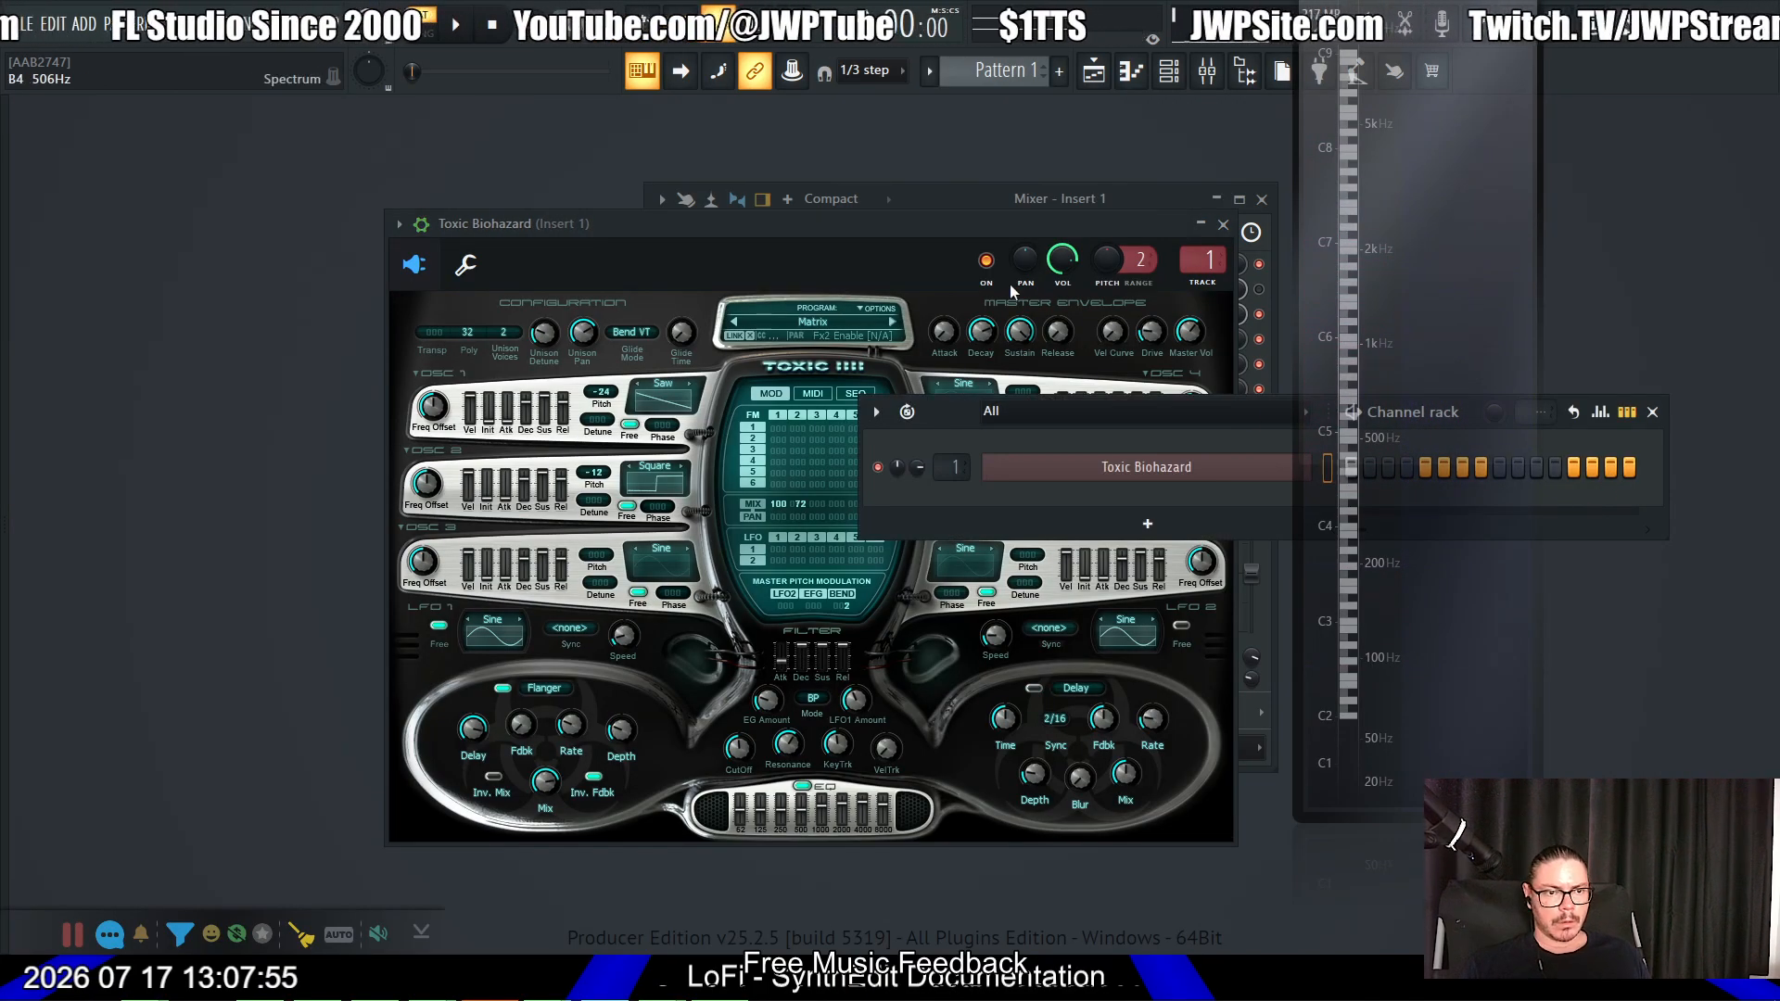
key("space")
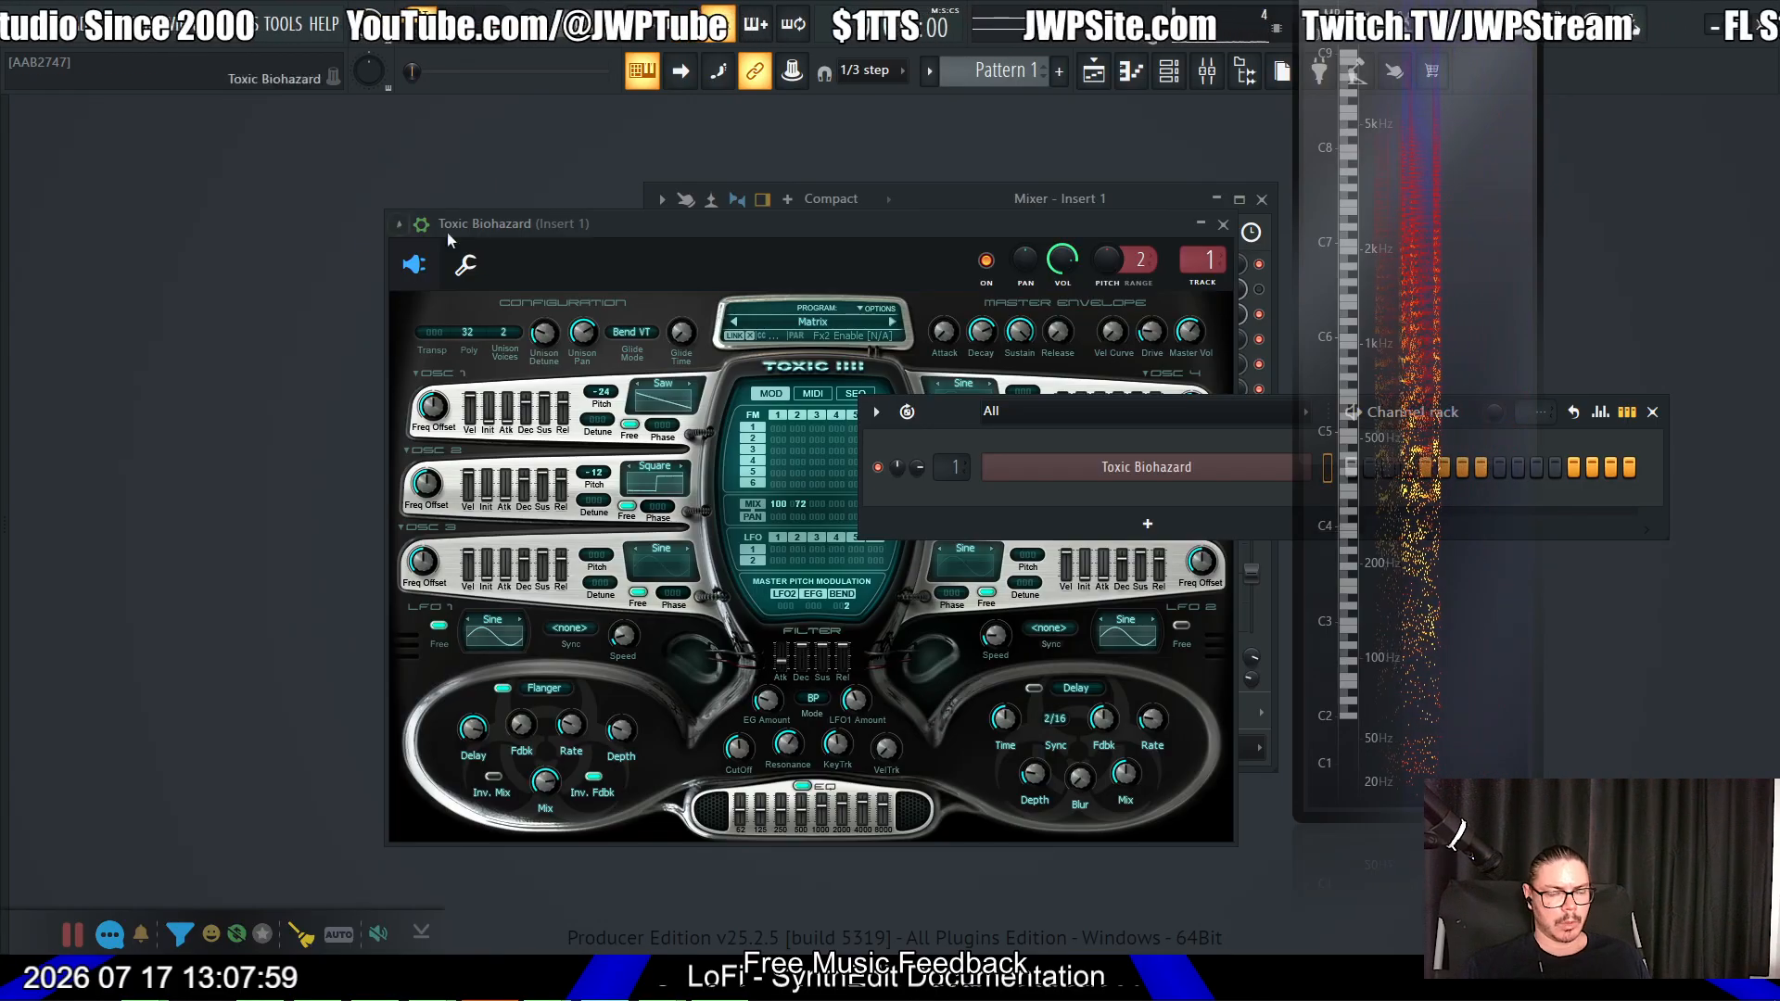
left_click(466, 264)
right_click(714, 691)
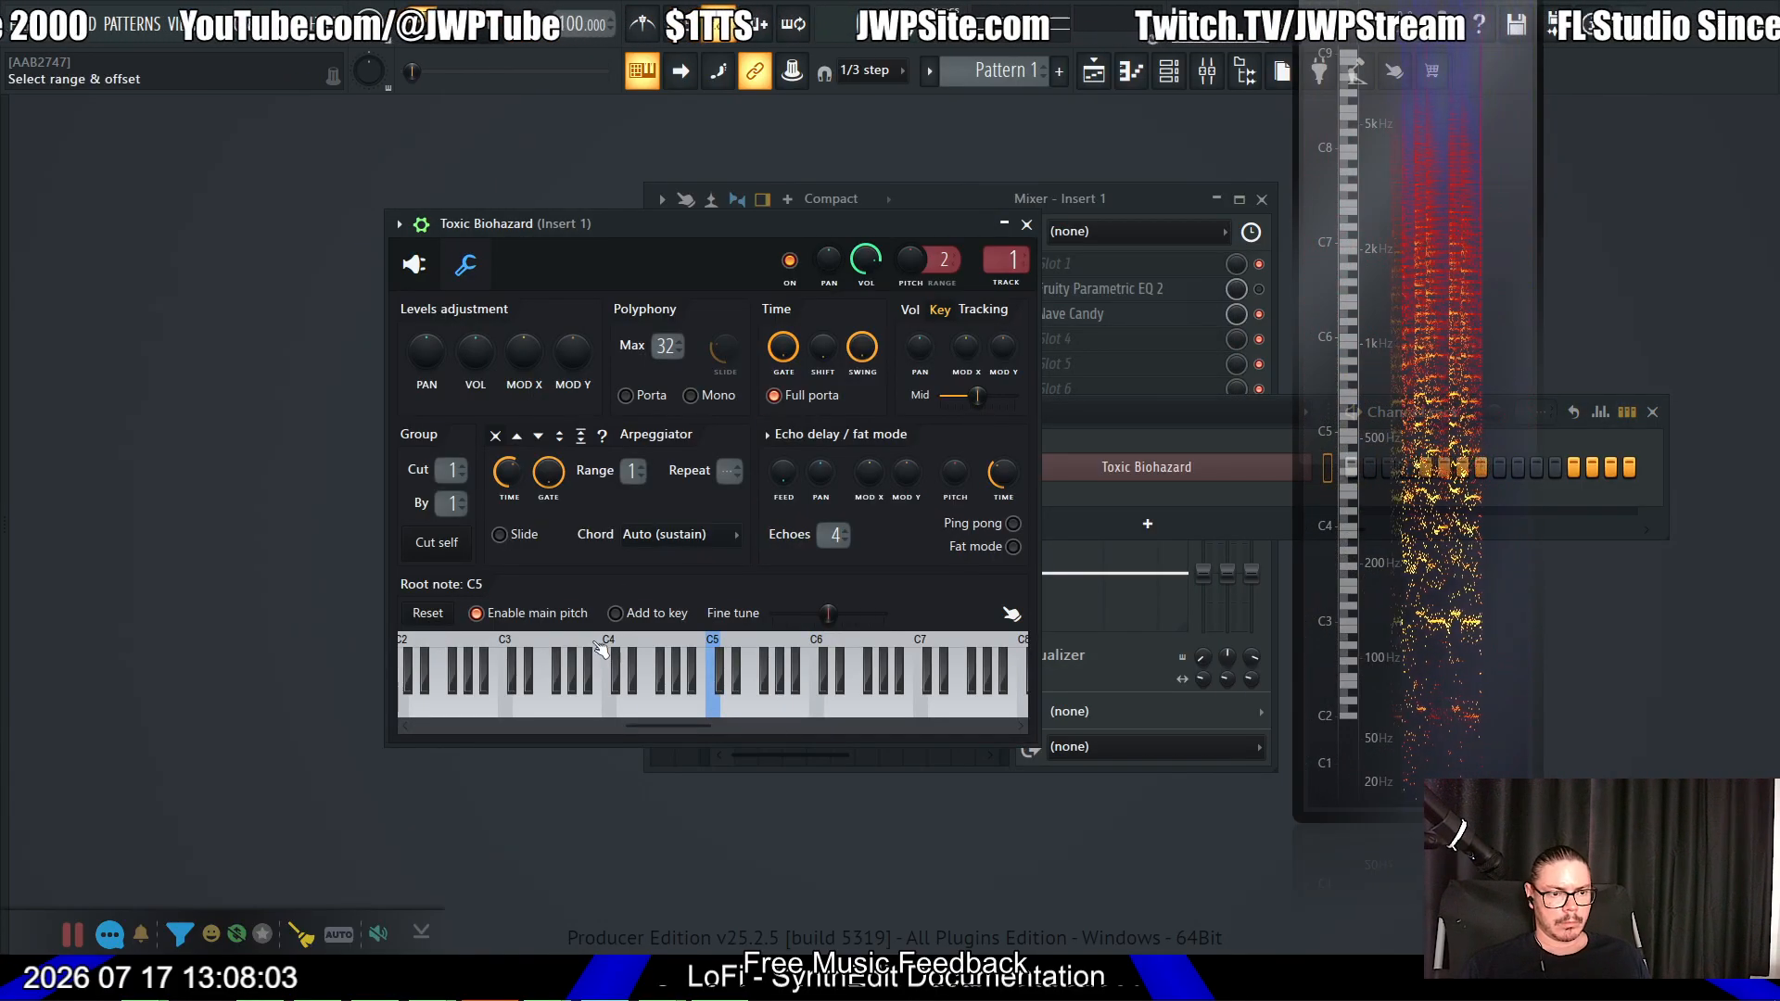
right_click(612, 649)
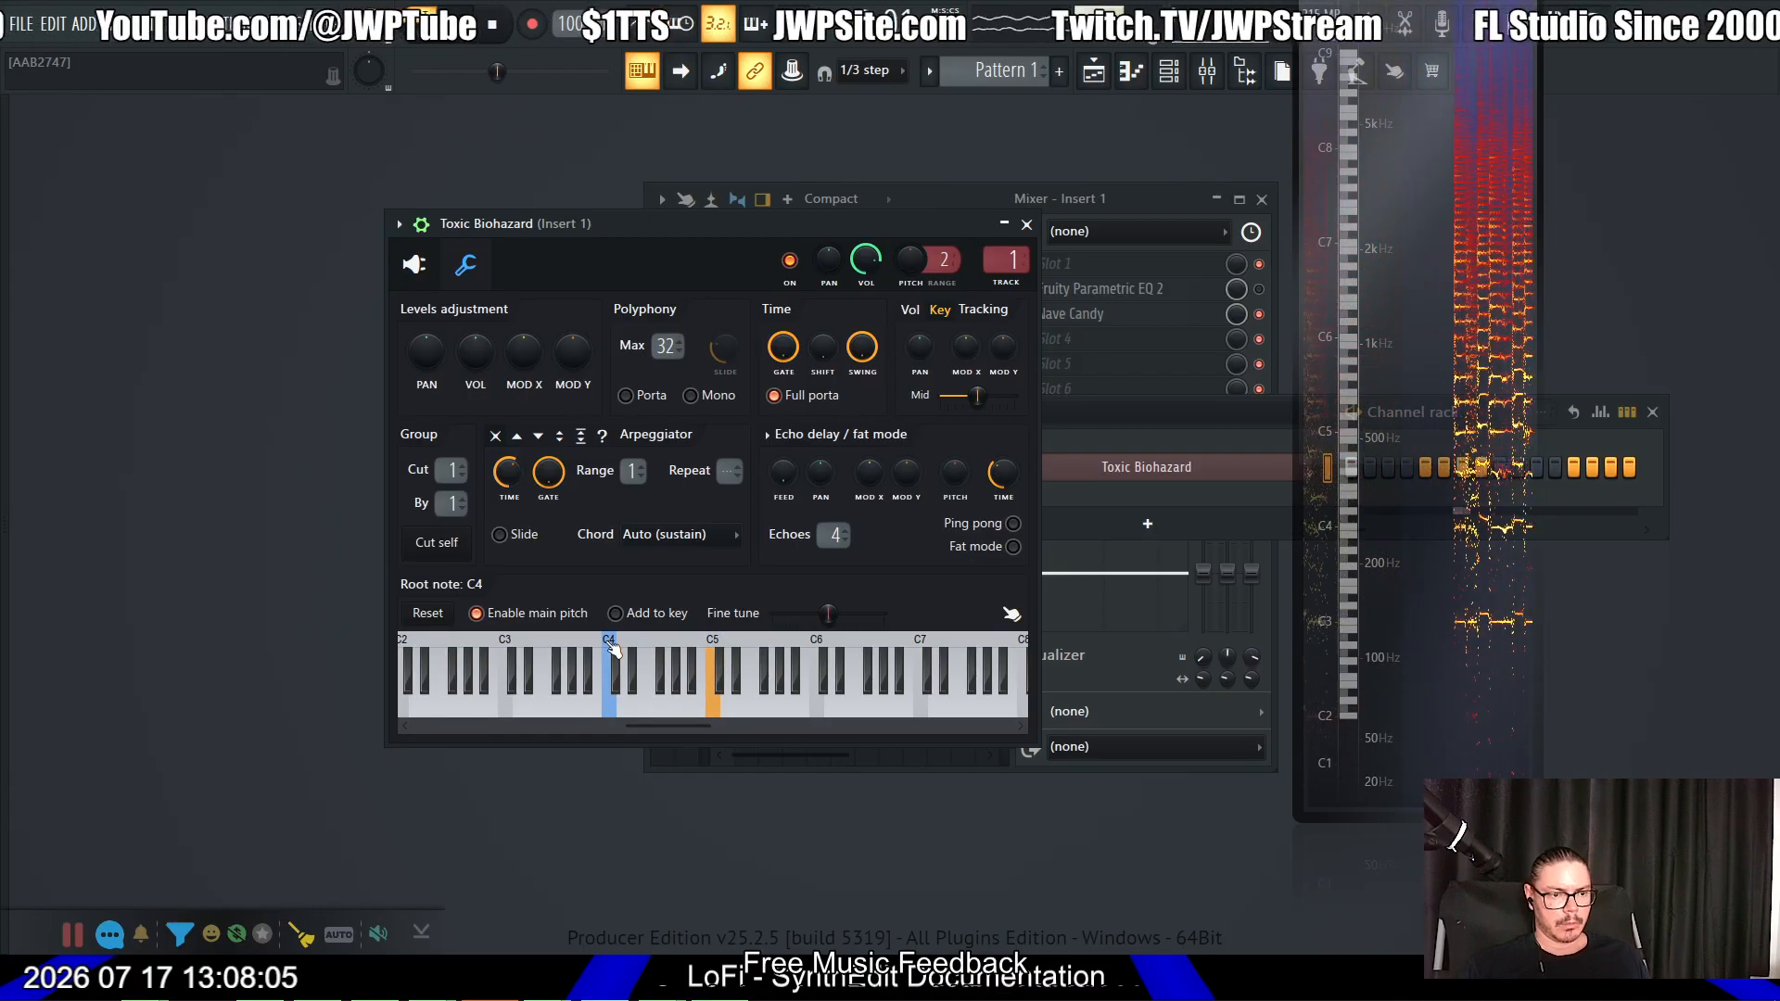
left_click(415, 266)
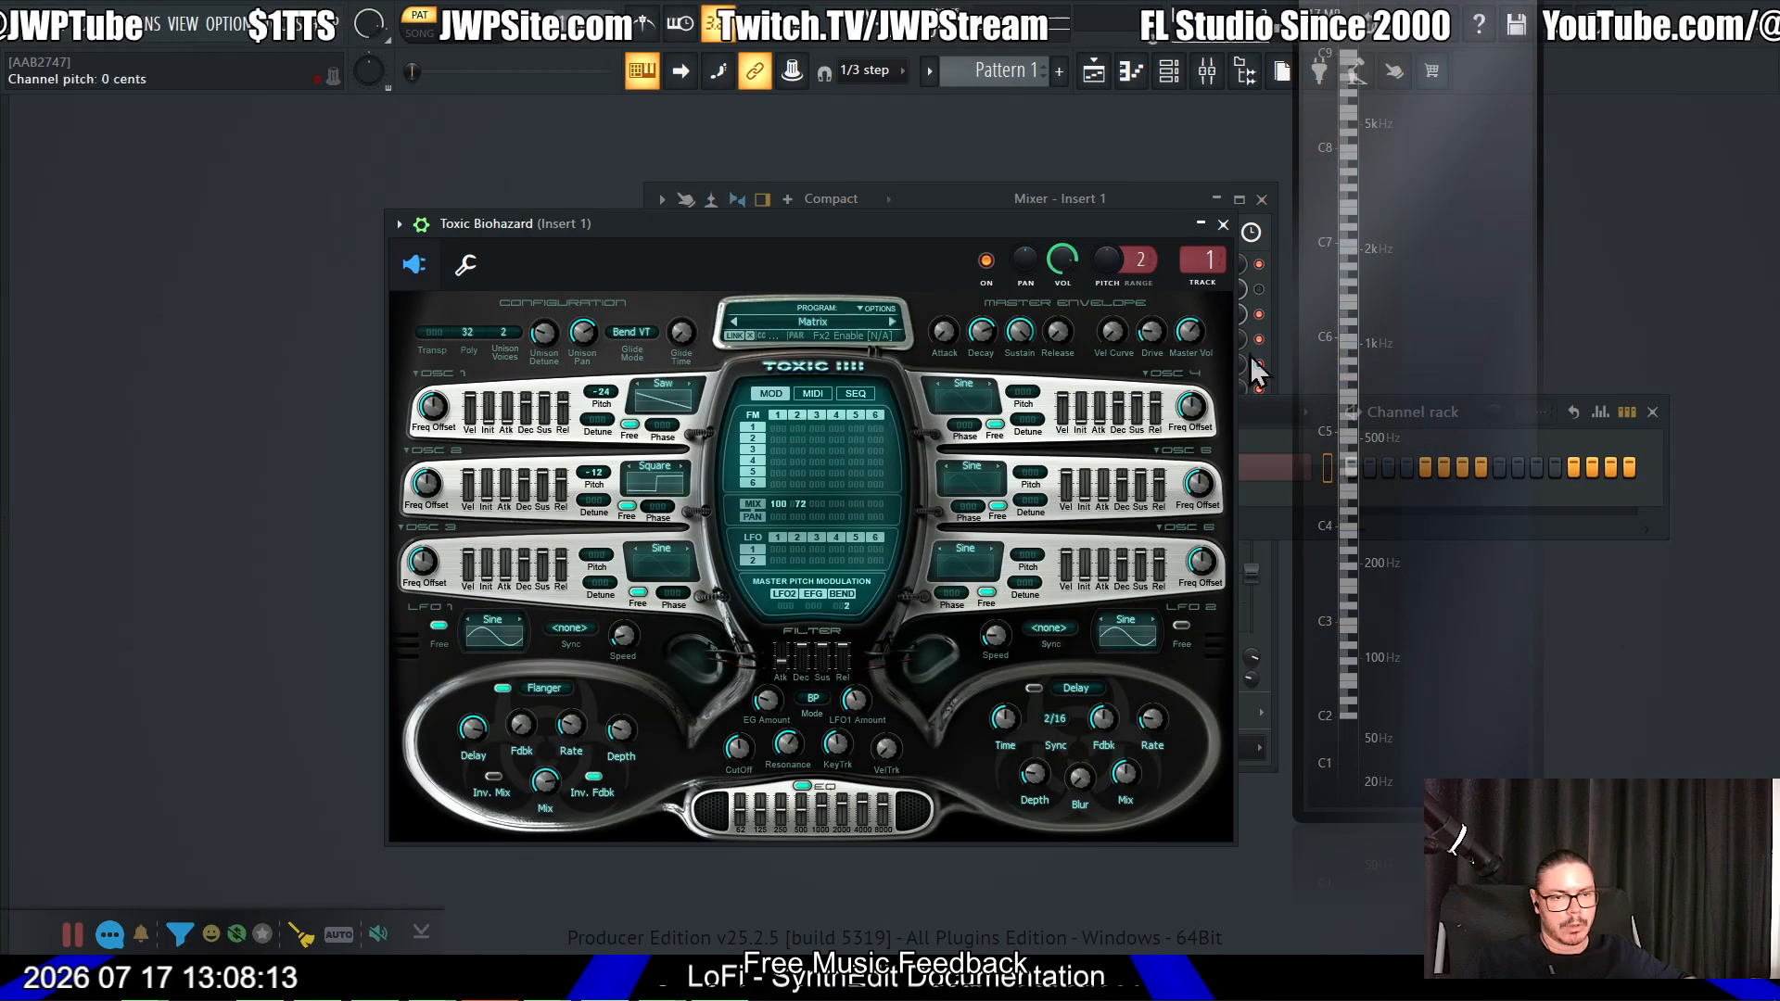
Step: Load the bitcrusher1 VST3 effect into the first slot of mixer Insert 1 and move its window over the synth
left_click(976, 198)
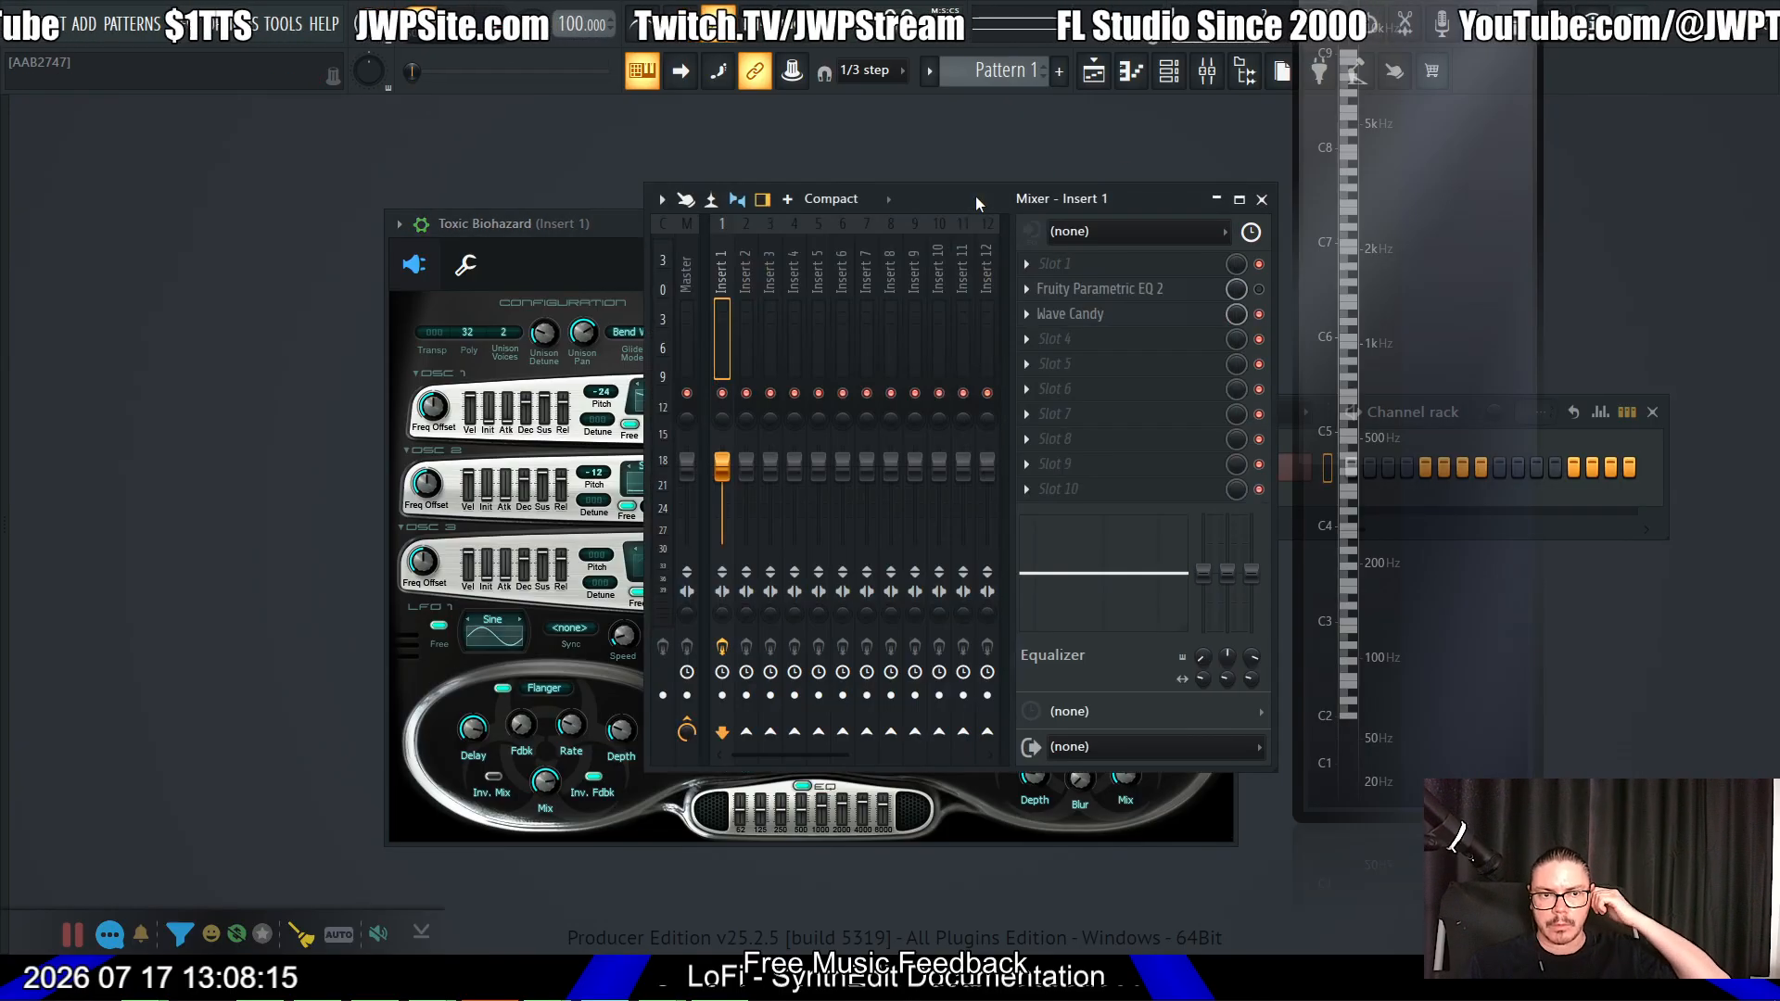
left_click(1, 504)
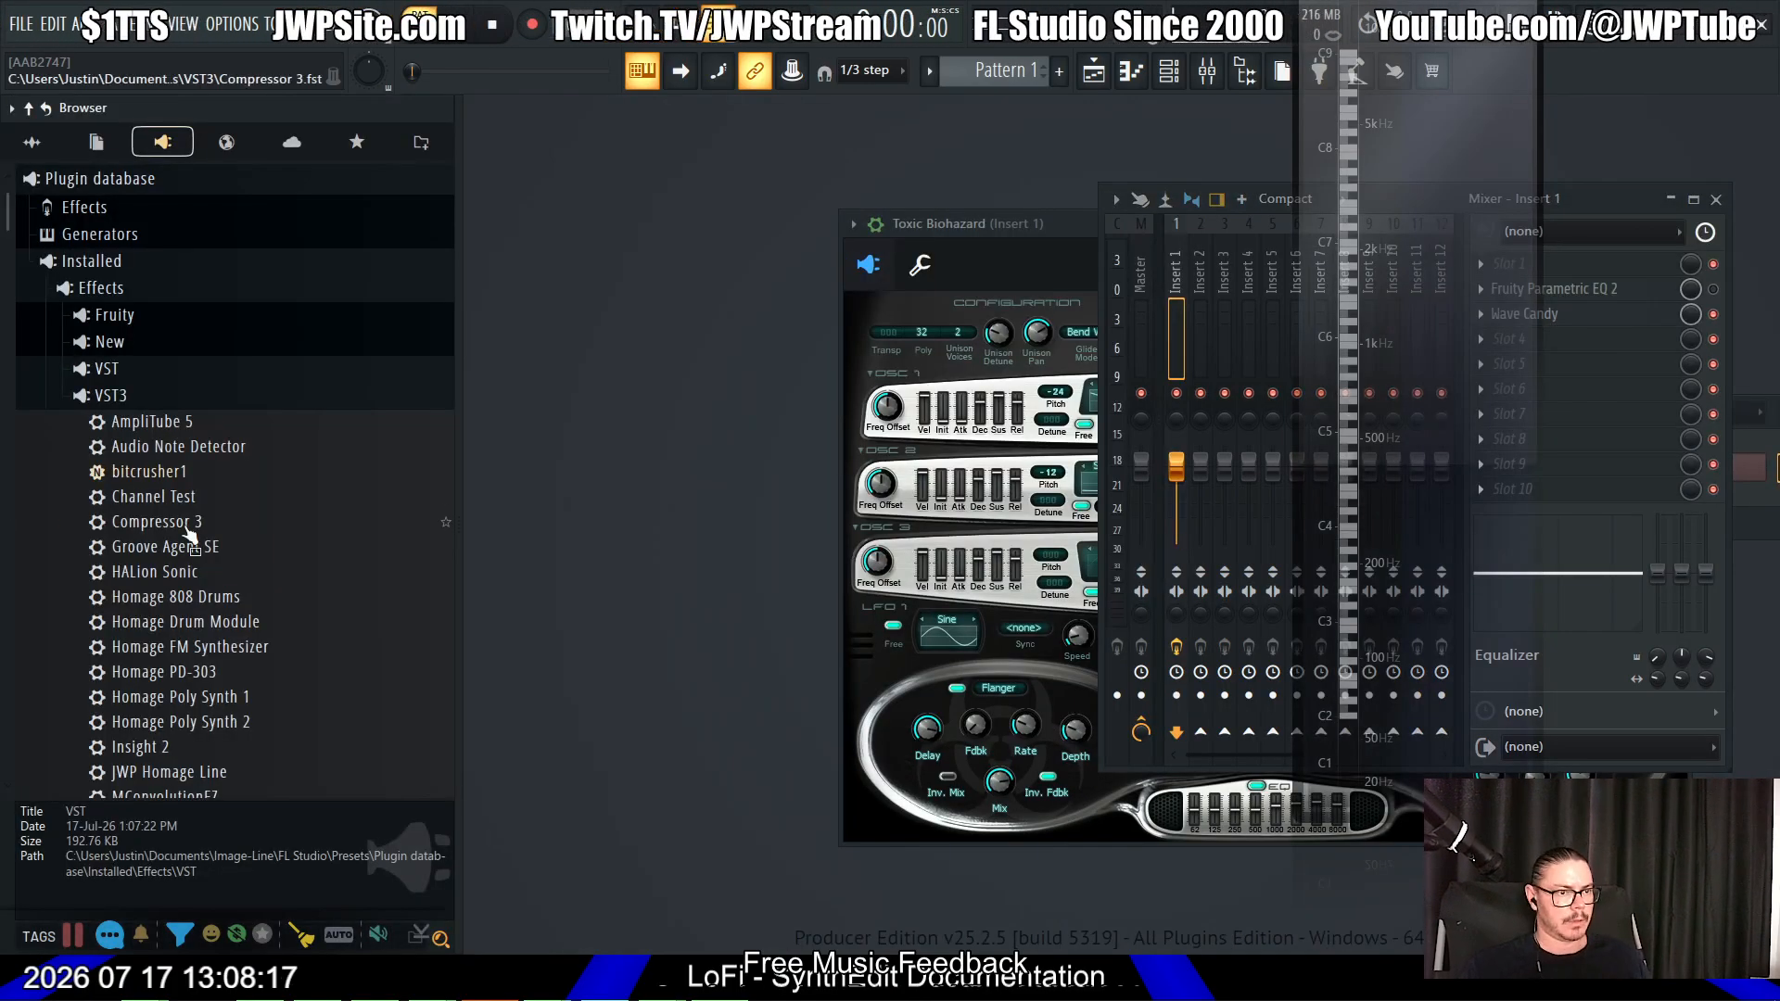
left_click_drag(186, 478, 1564, 264)
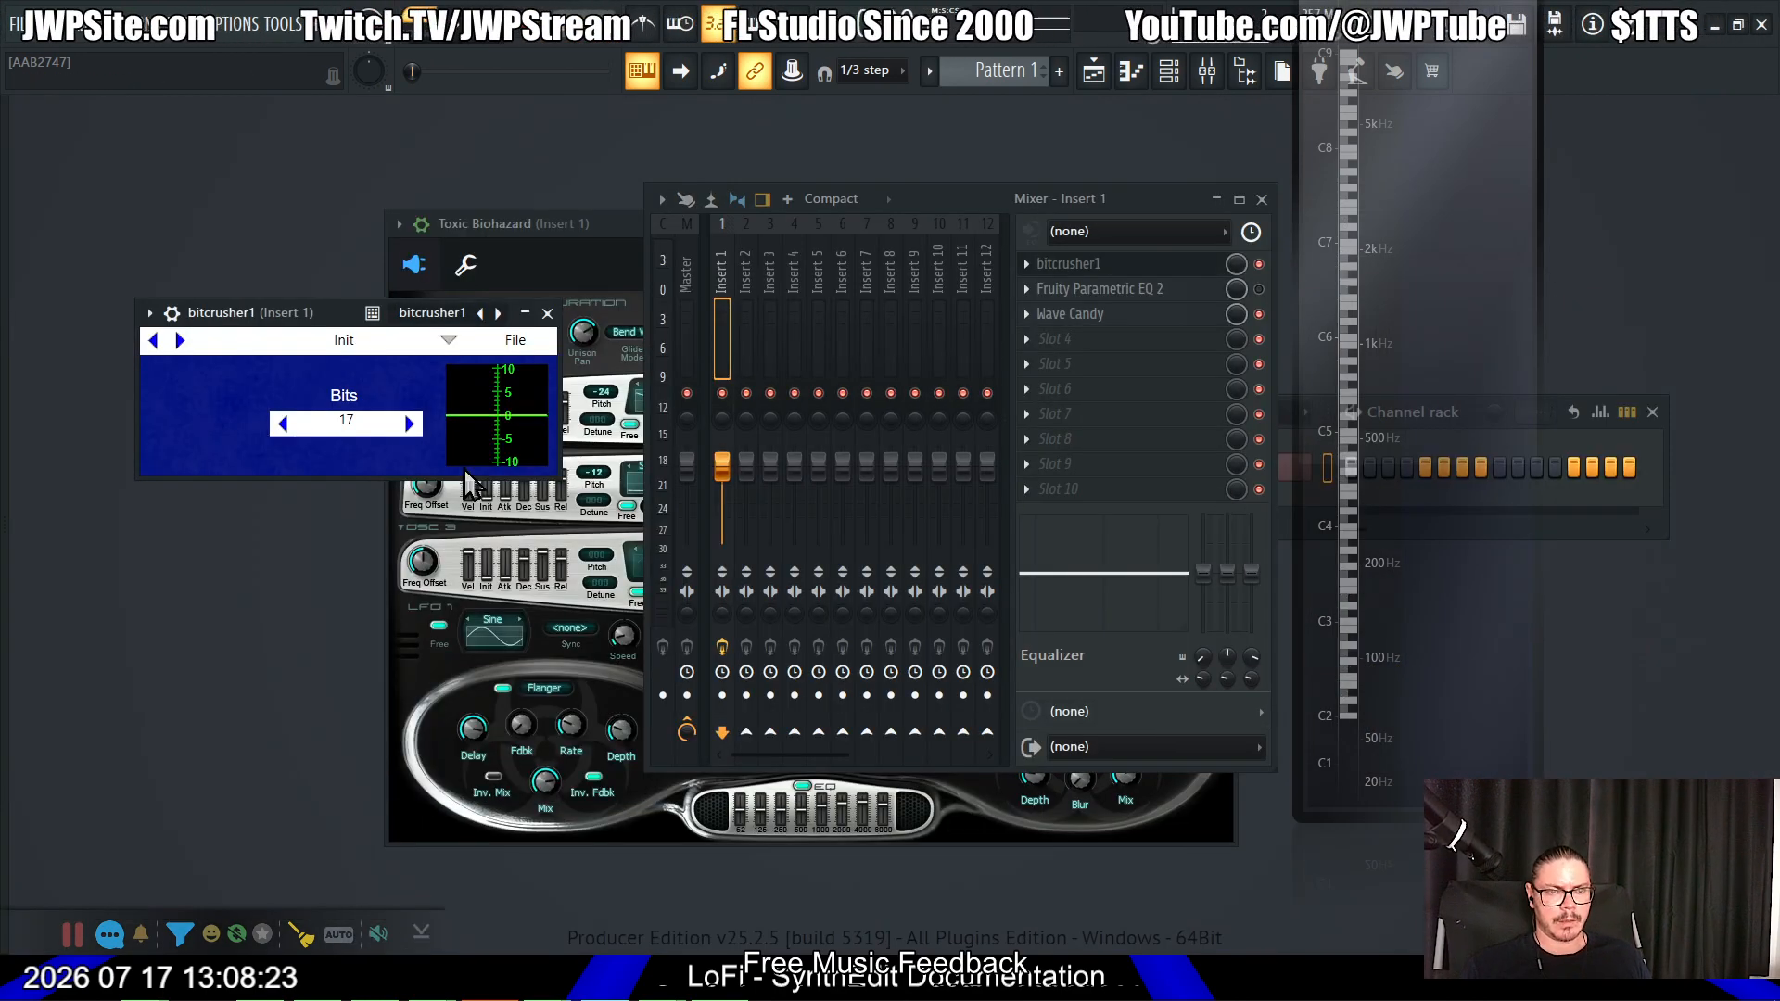
left_click_drag(321, 326, 424, 450)
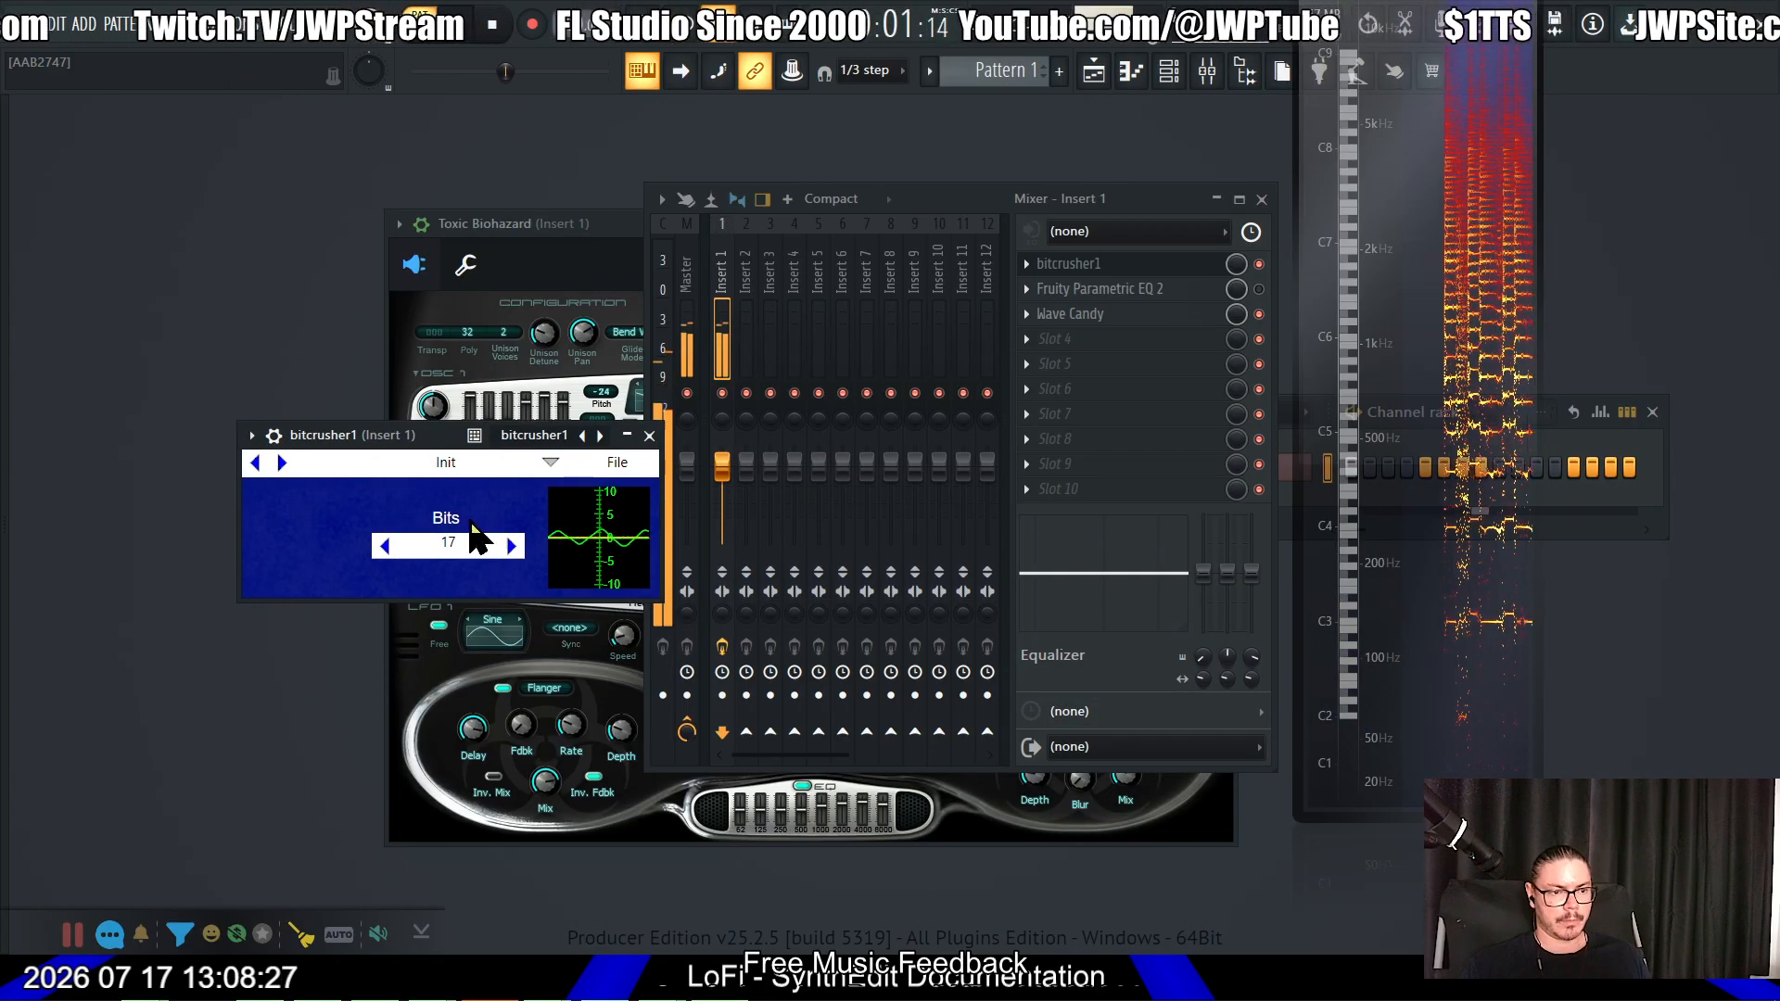
Step: Test bitcrusher1 during playback by stepping Bits through values between 16 and 2, ending at 2, then stop playback
left_click(386, 549)
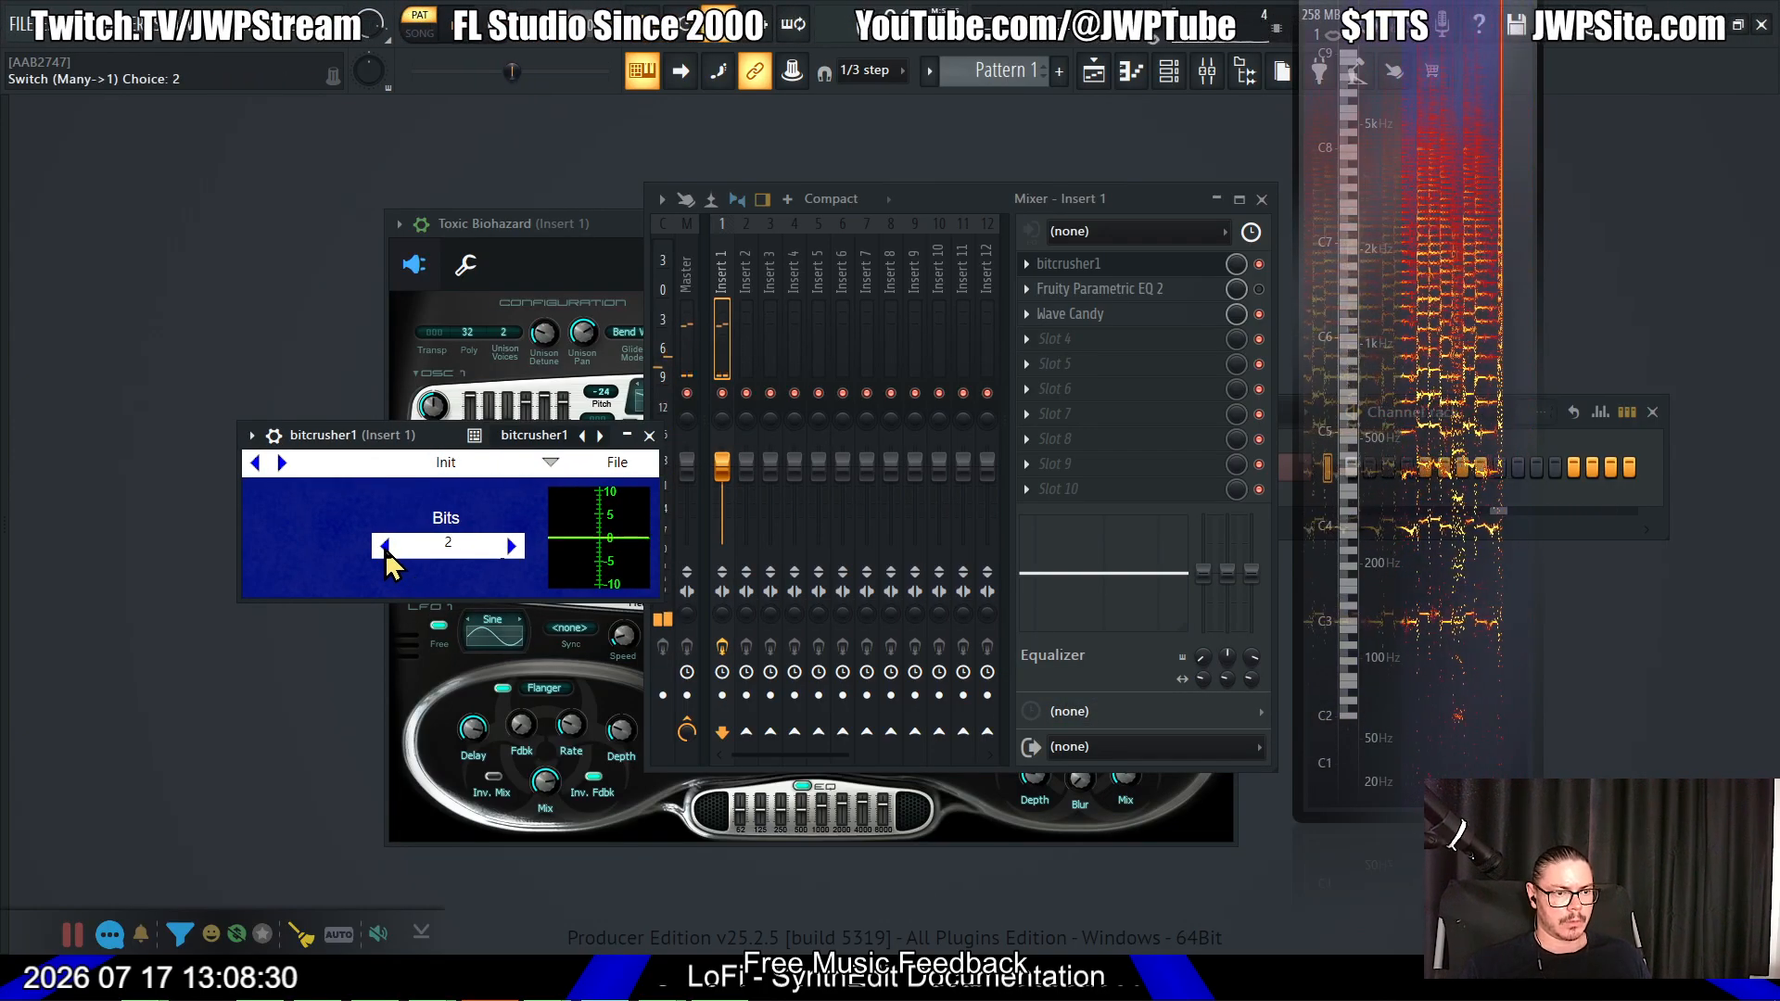
left_click(512, 547)
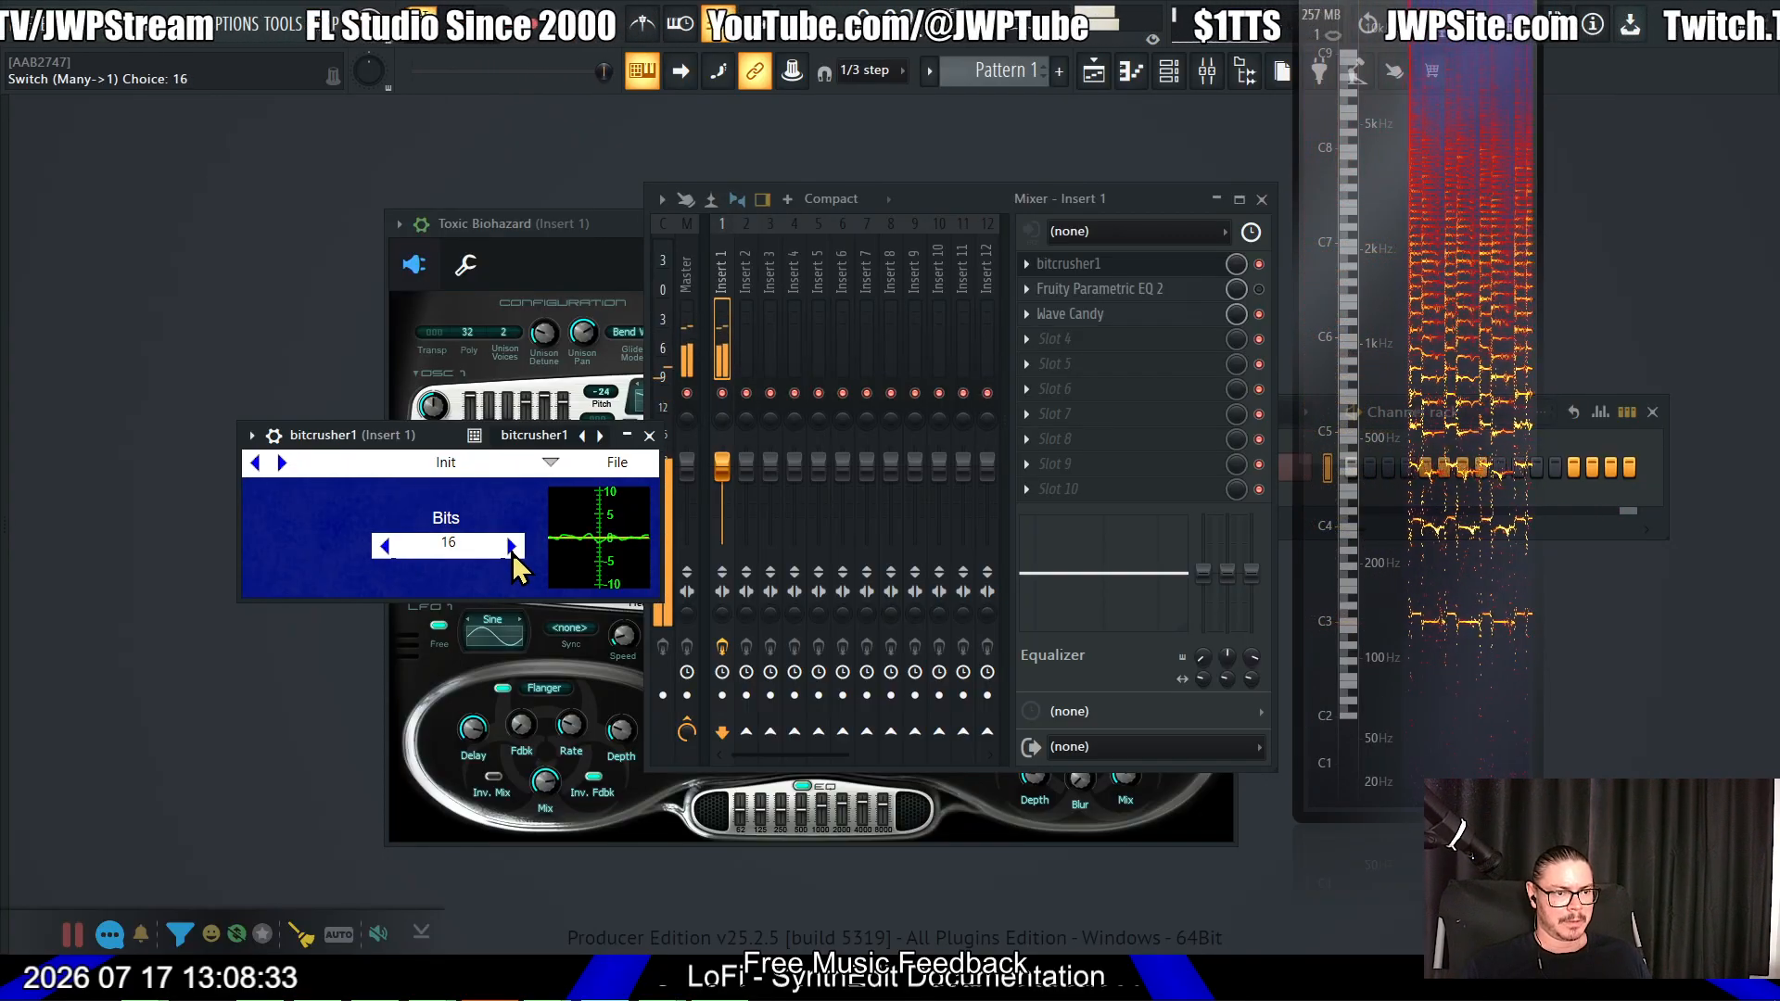
left_click(383, 545)
left_click(512, 548)
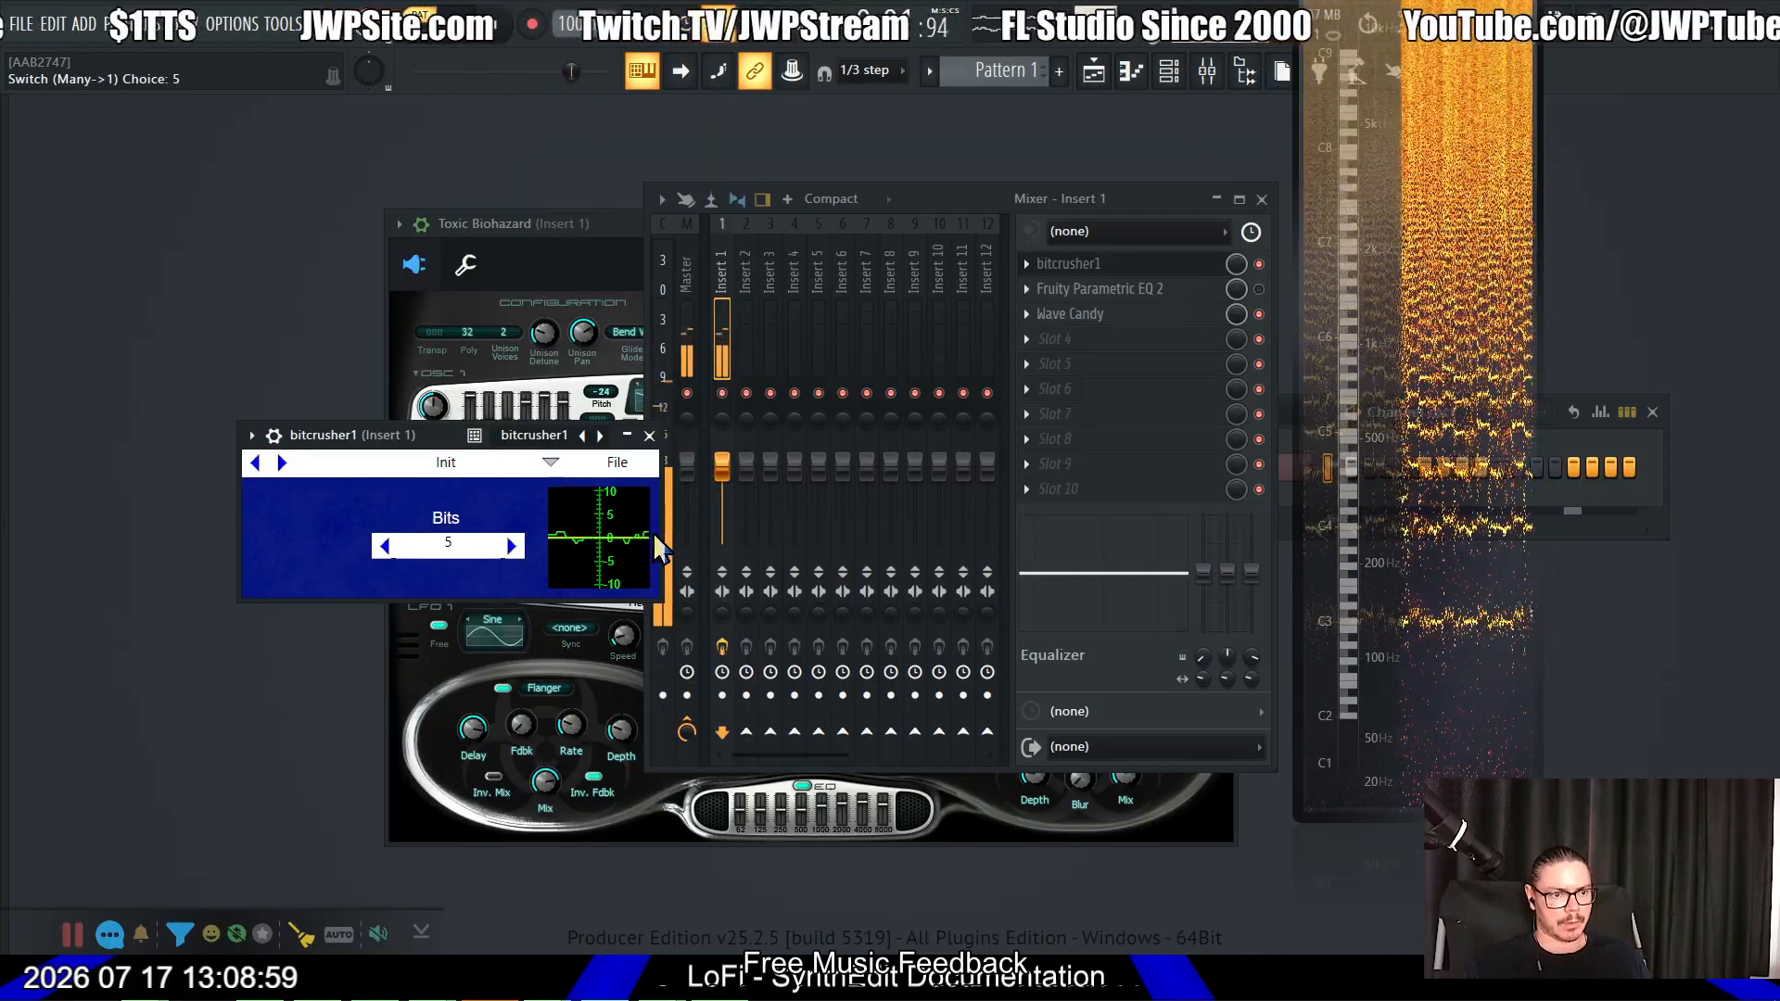
left_click(511, 547)
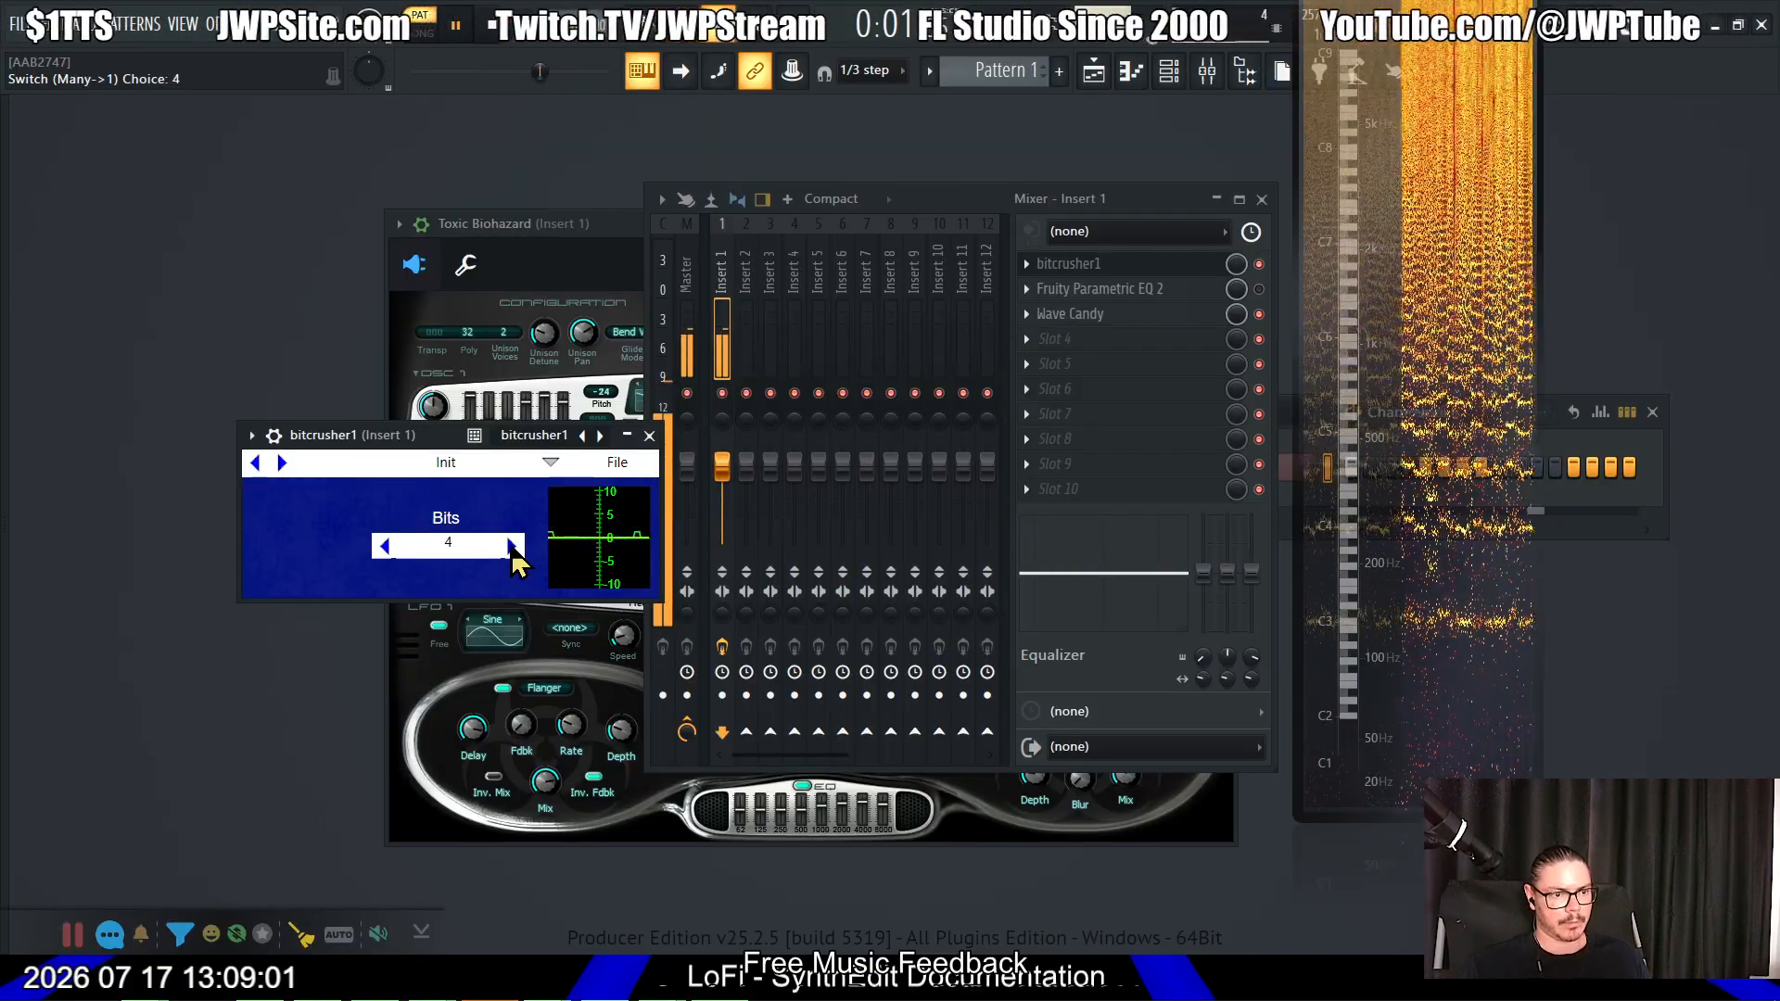
left_click(511, 547)
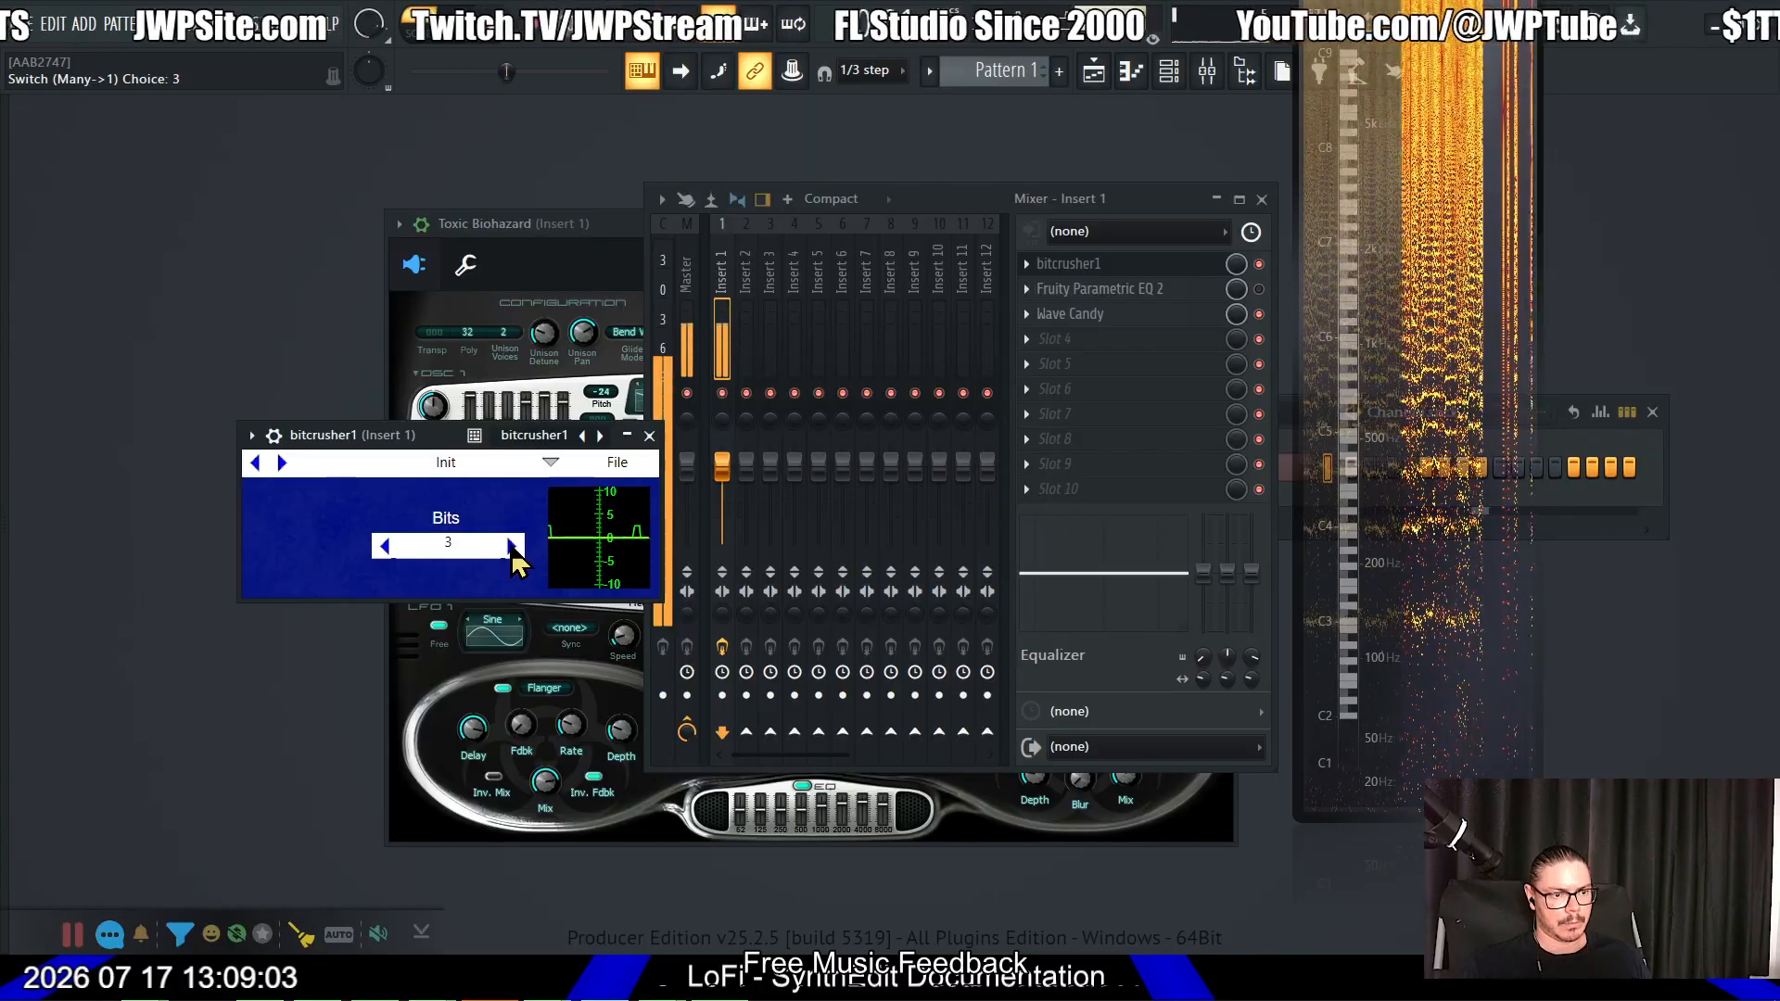
left_click(511, 547)
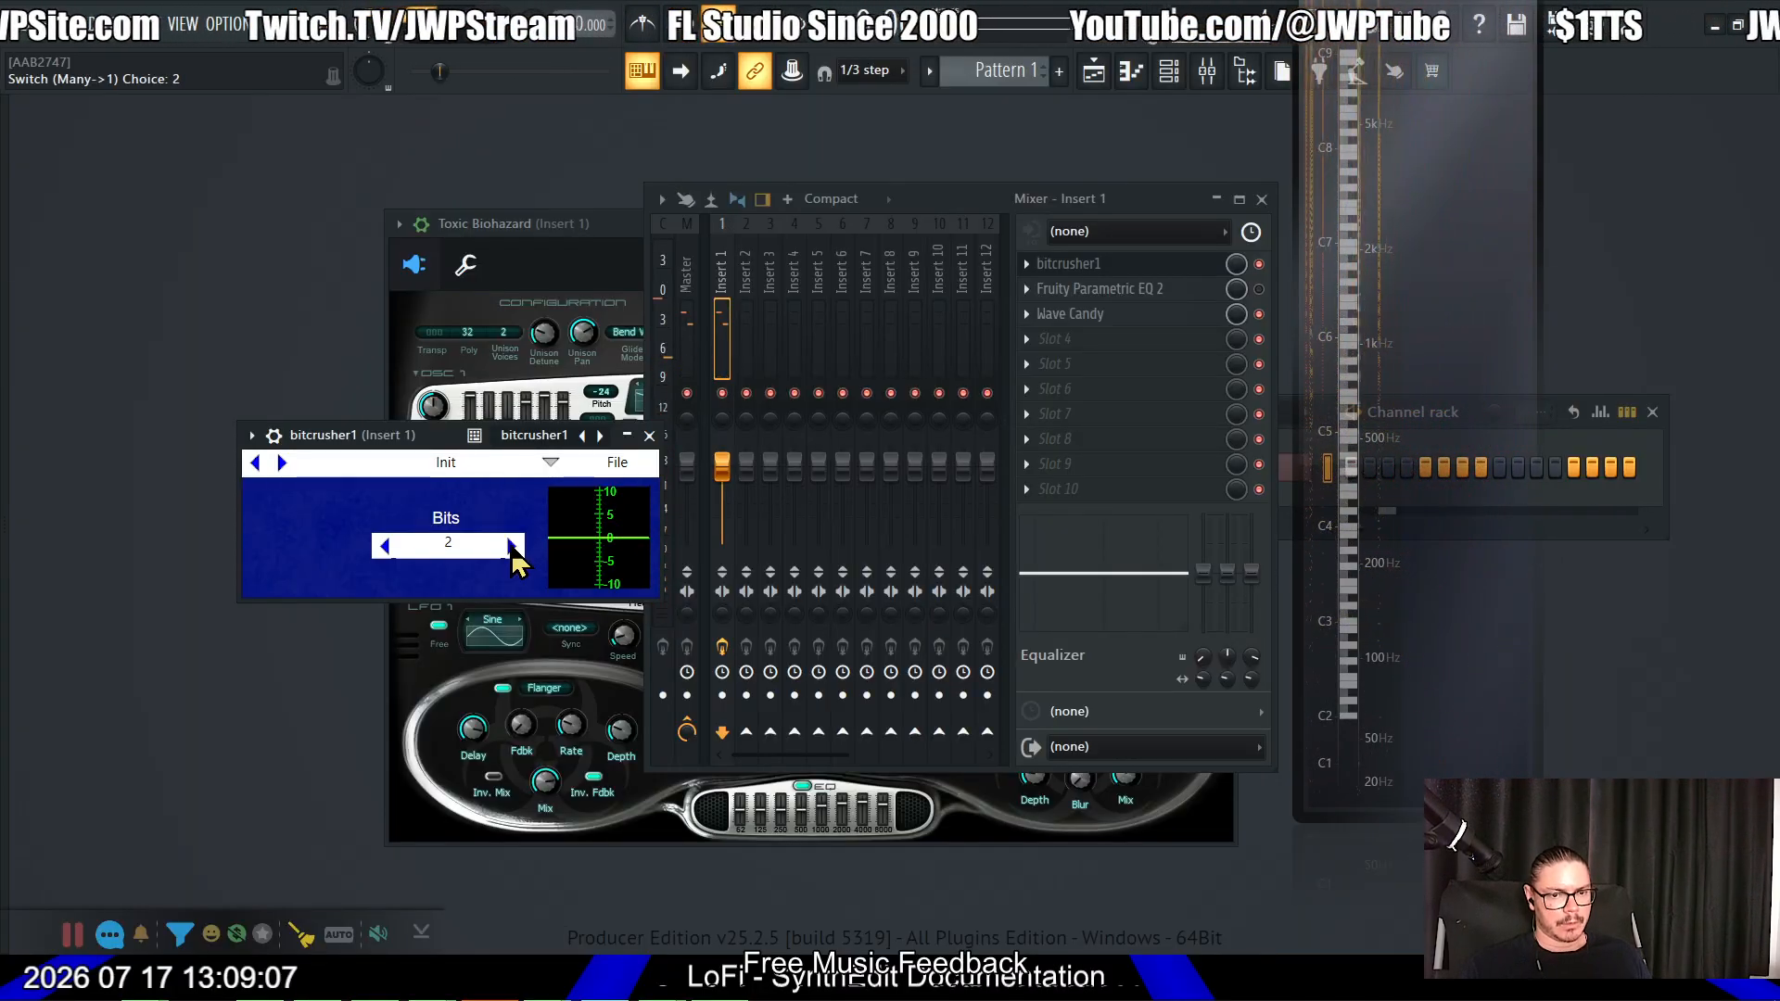
key("space")
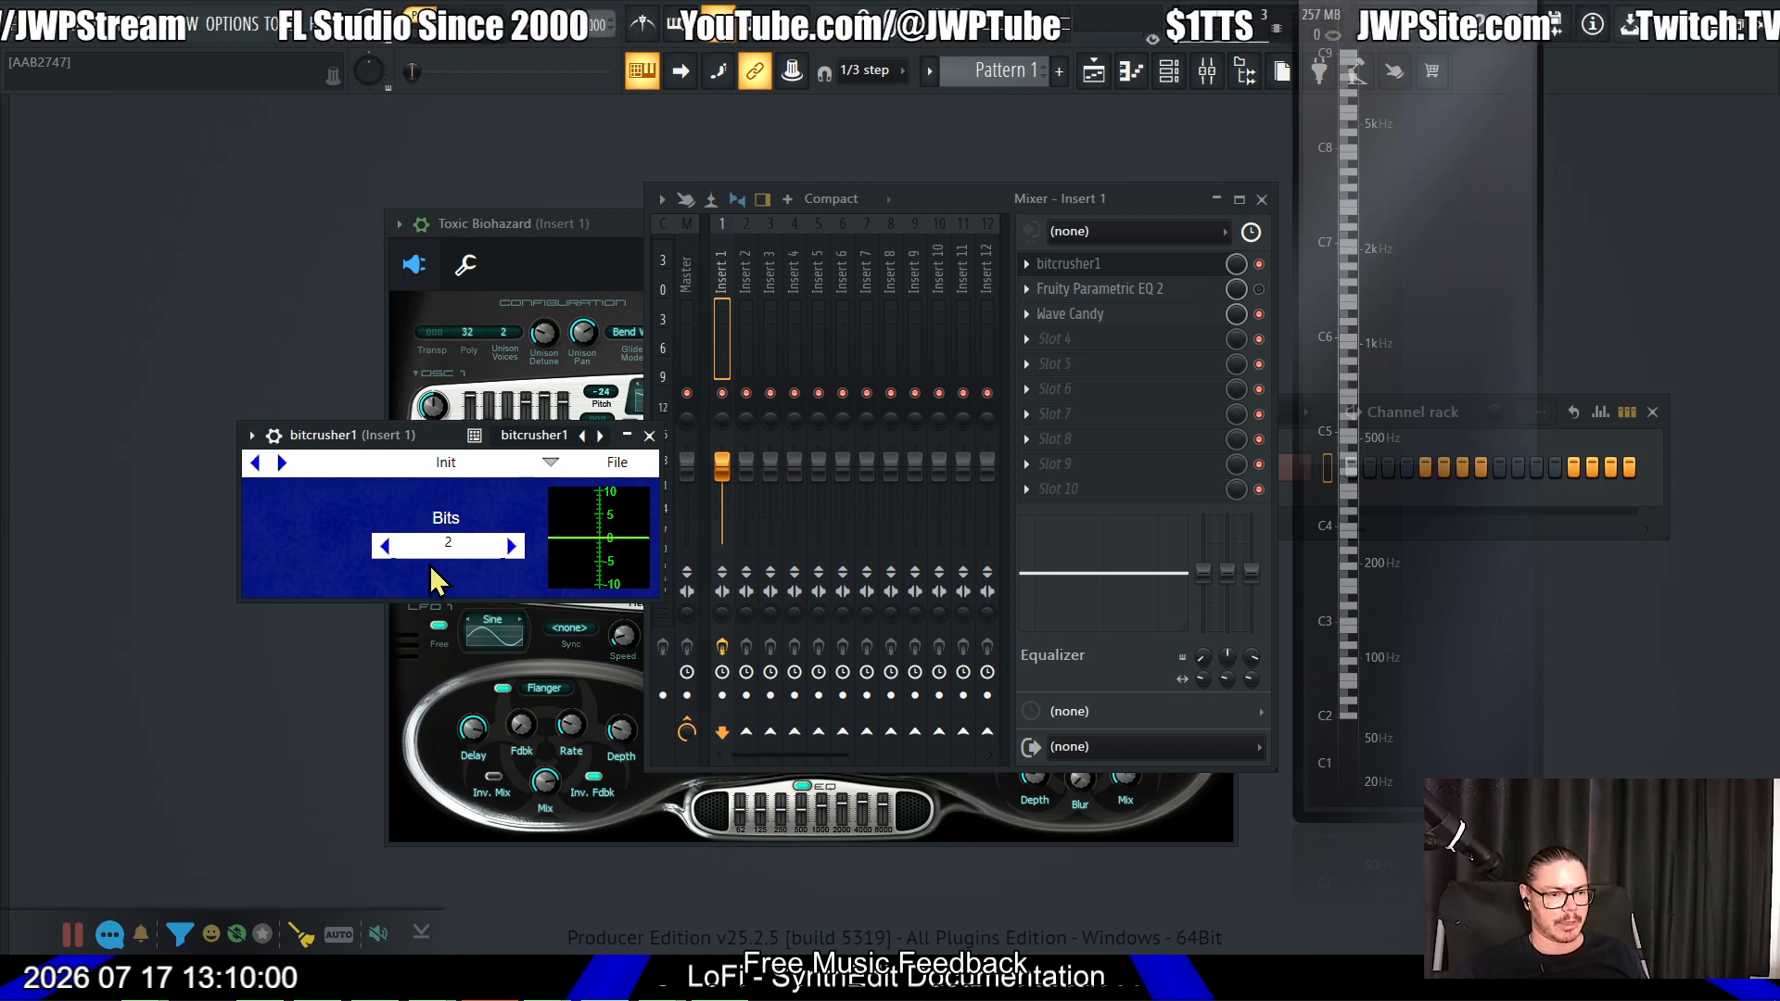
Step: Delete the bitcrusher1 effect from the first slot of mixer Insert 1
left_click(1041, 271)
right_click(1031, 292)
left_click(1042, 315)
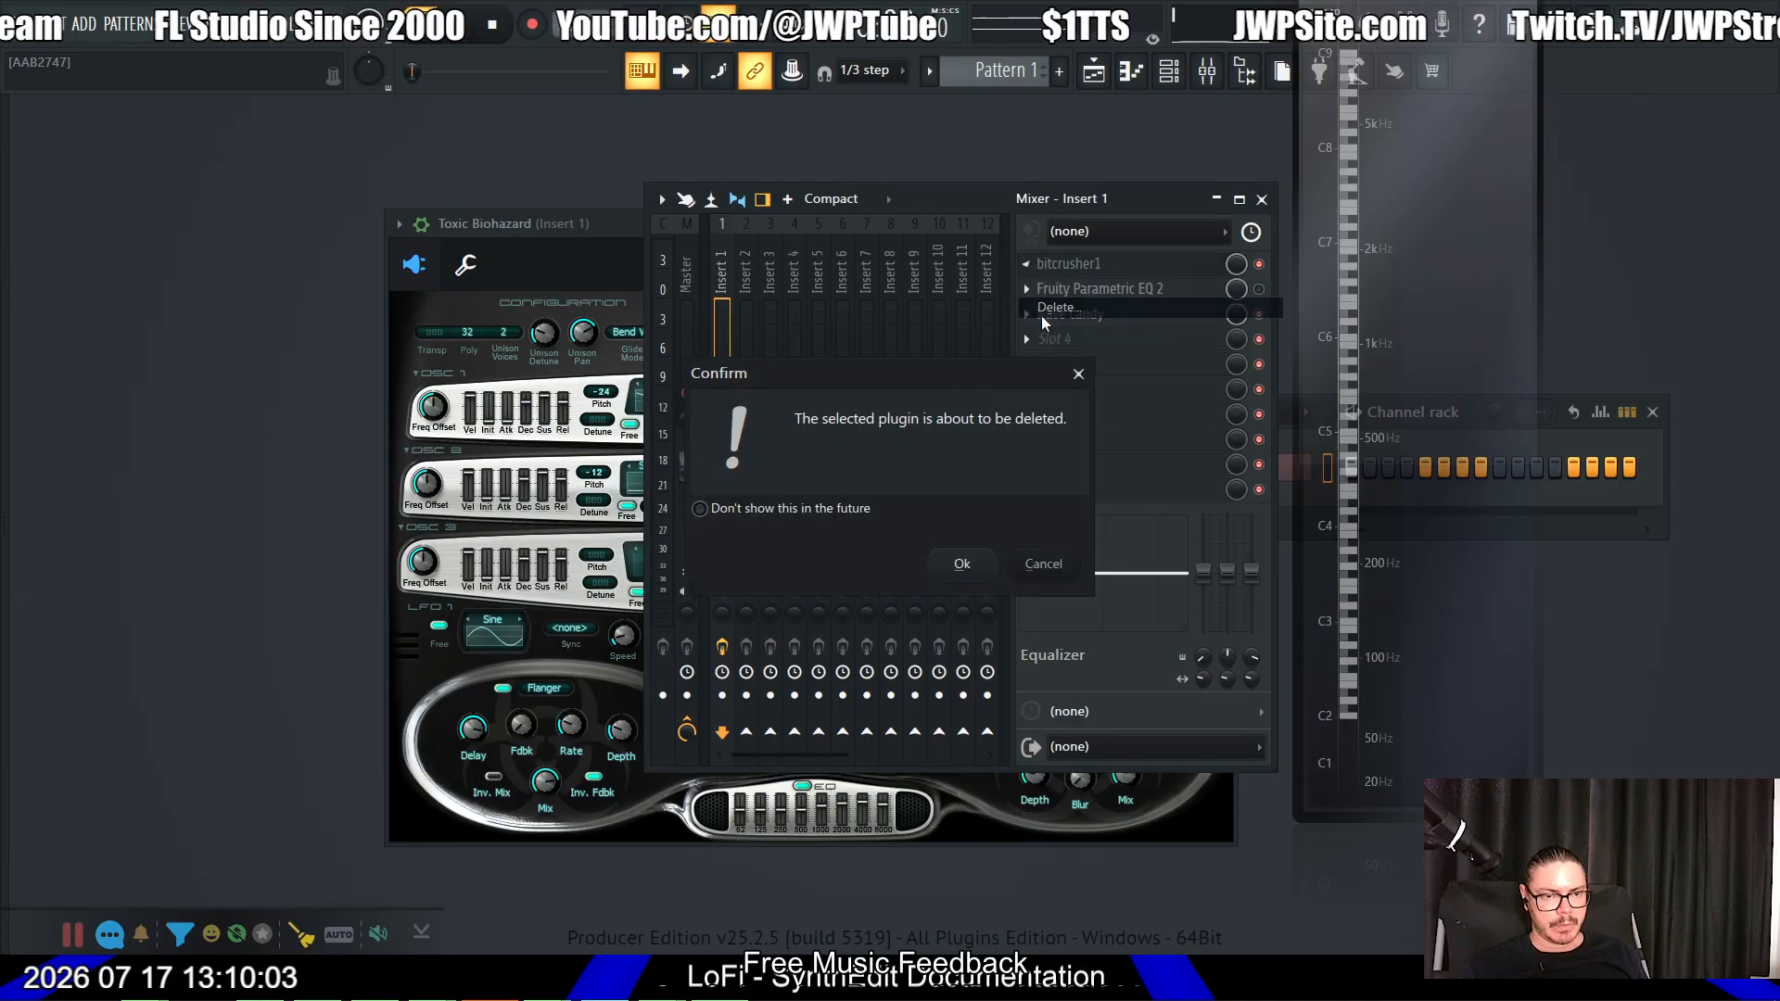
left_click(962, 565)
Step: Switch to SynthEdit, open bitcrusher1's structure and examine the wiring between the bits switch, Quantizers, Divide, IO Mod and Scope3
key("alt+Tab")
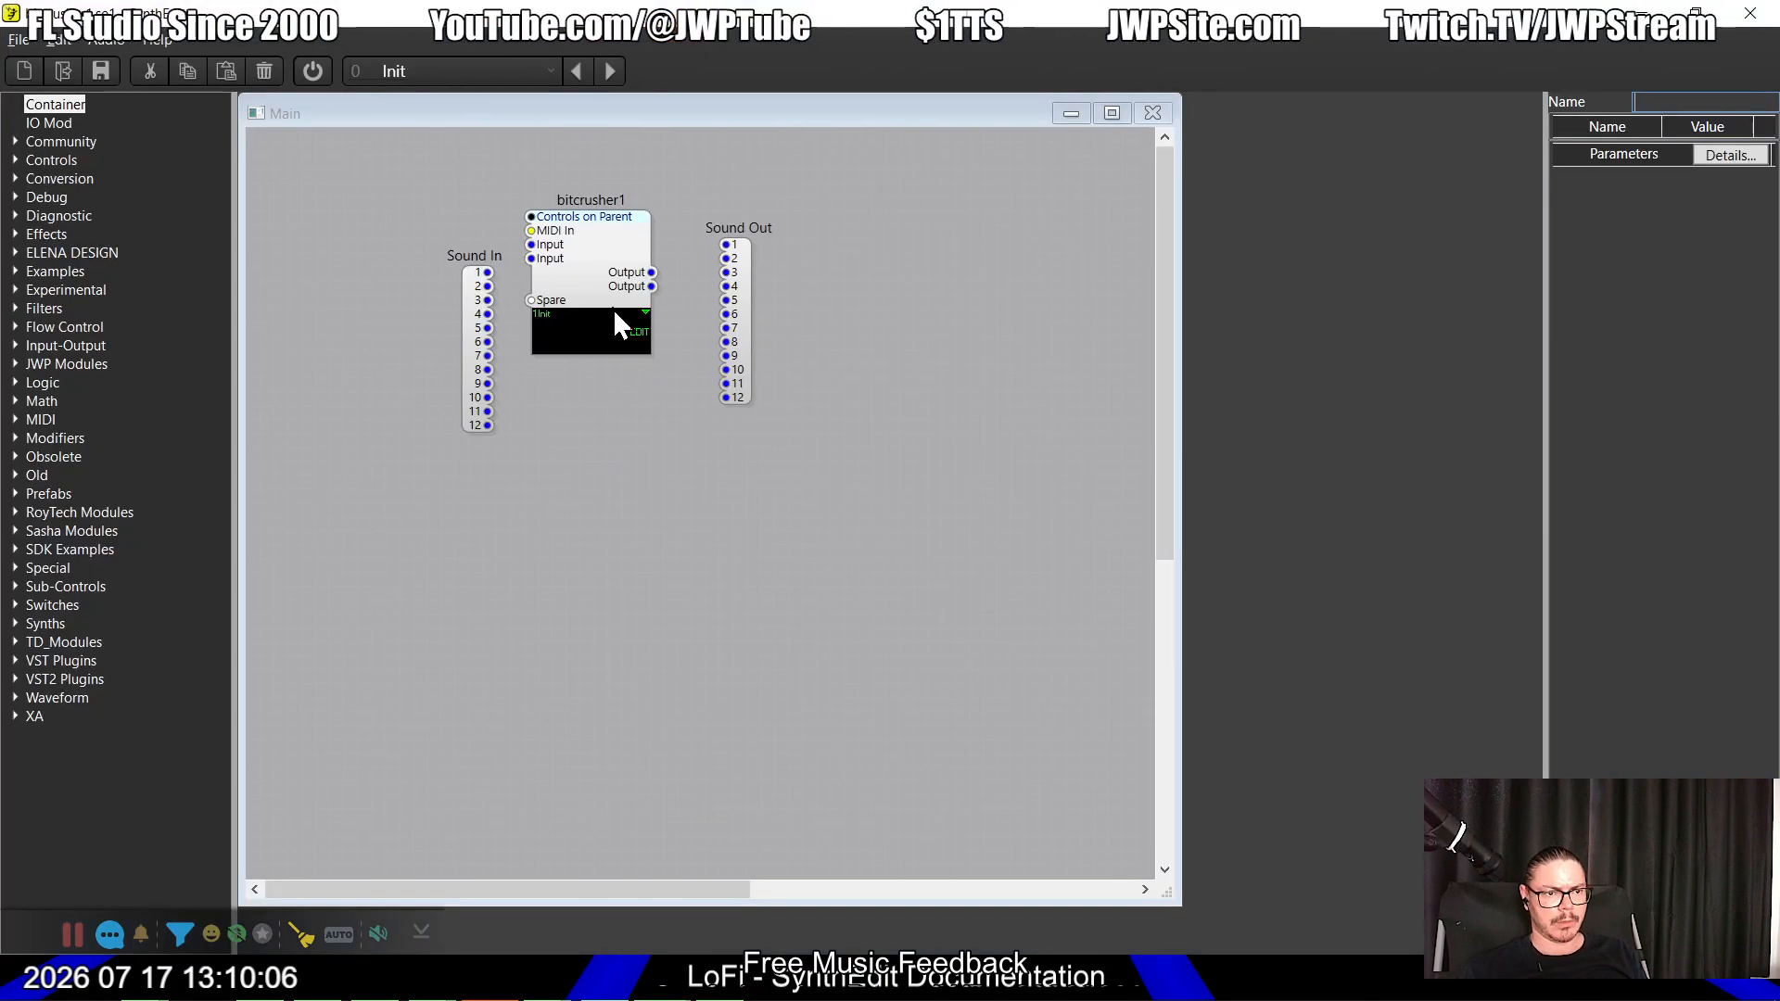
double_click(600, 278)
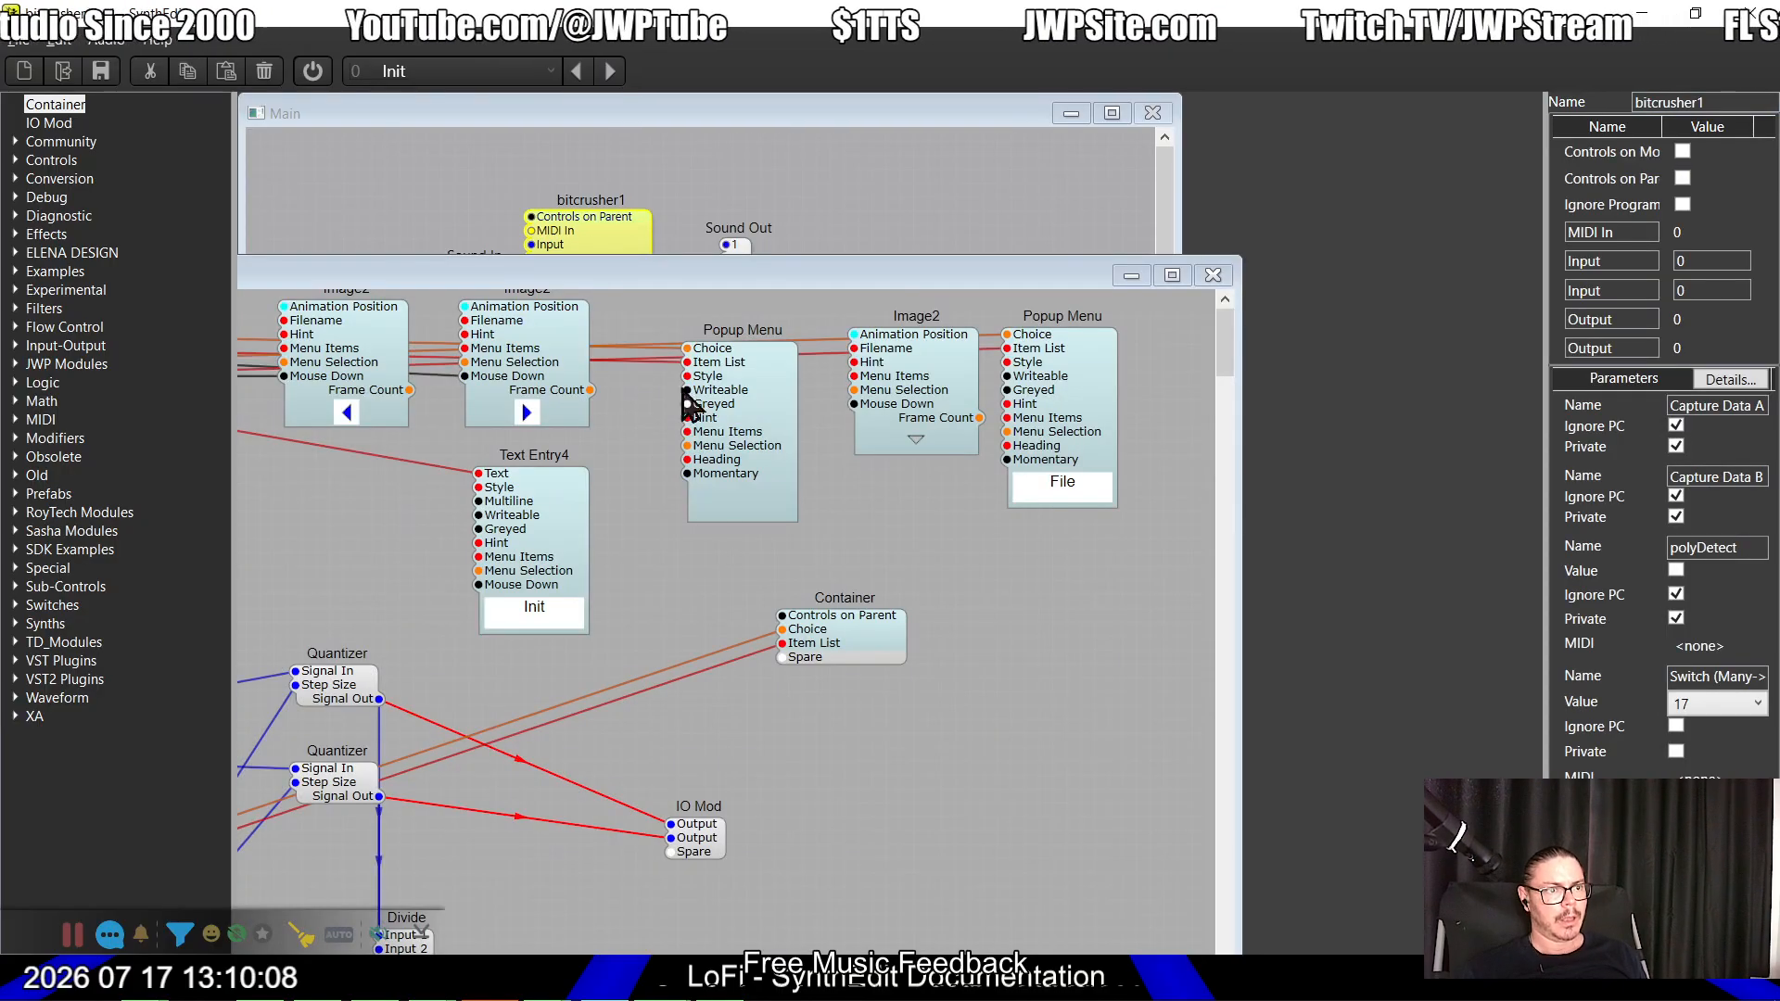
left_click_drag(661, 285, 981, 137)
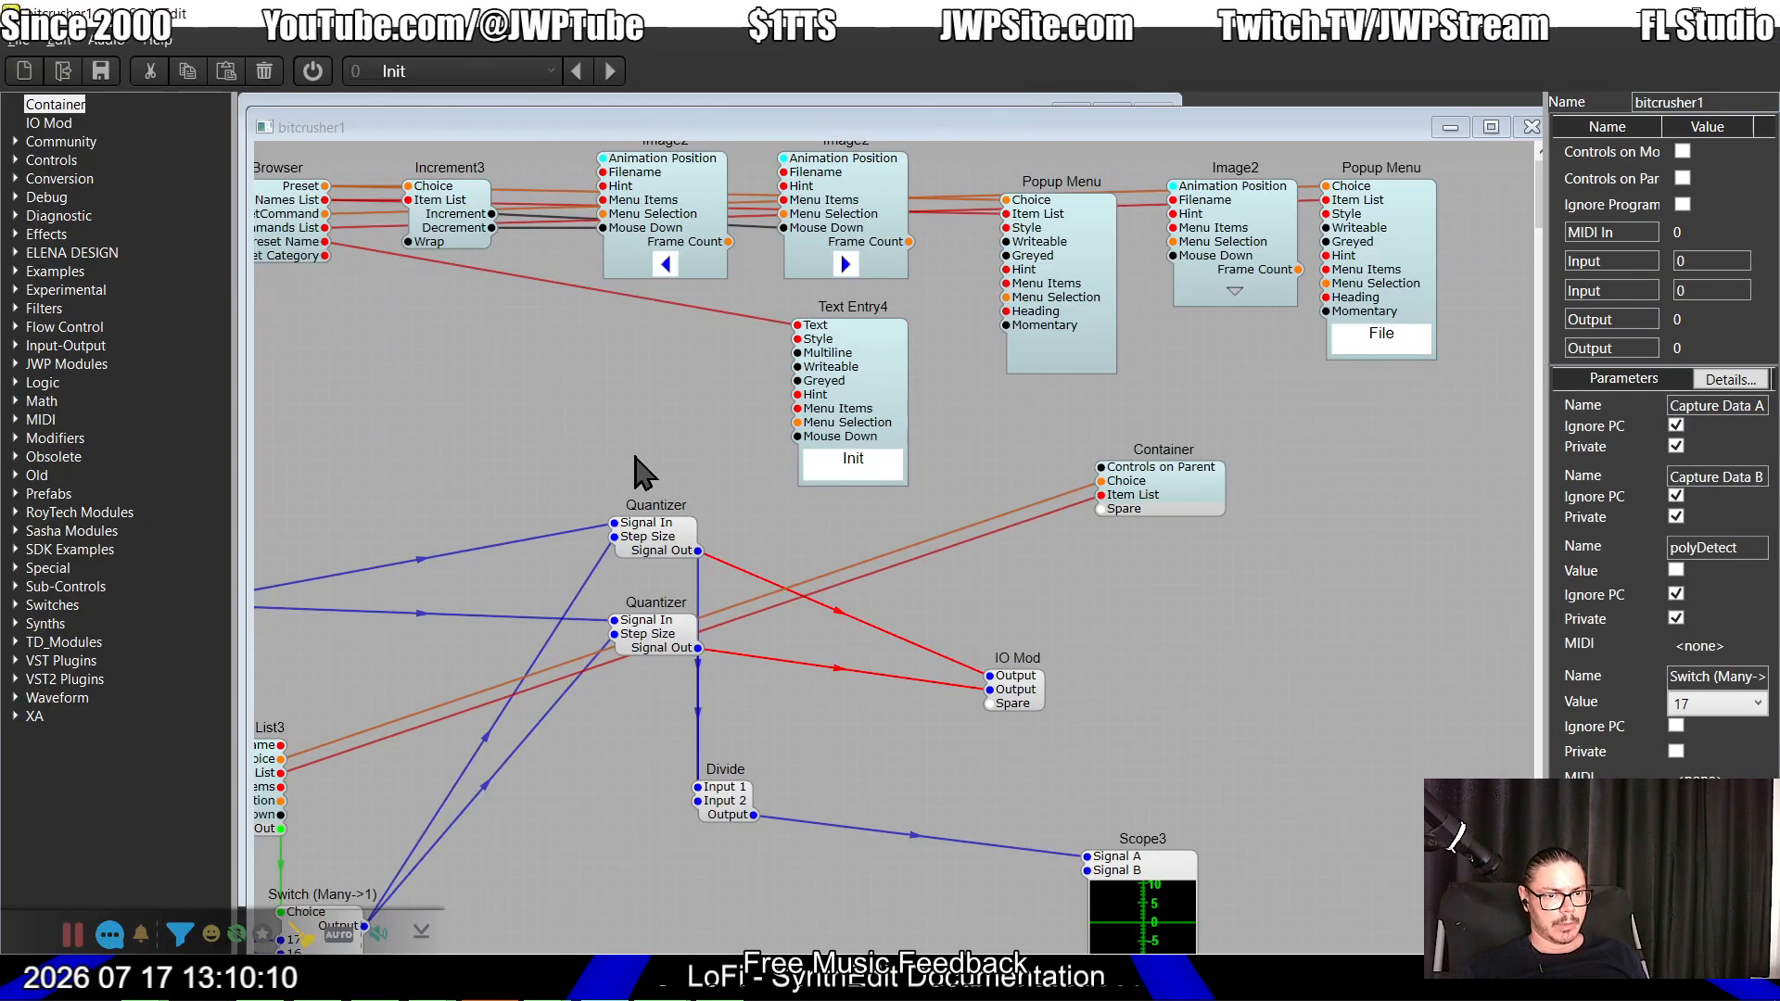
scroll(675, 612, "down", 5)
scroll(676, 615, "left", 4)
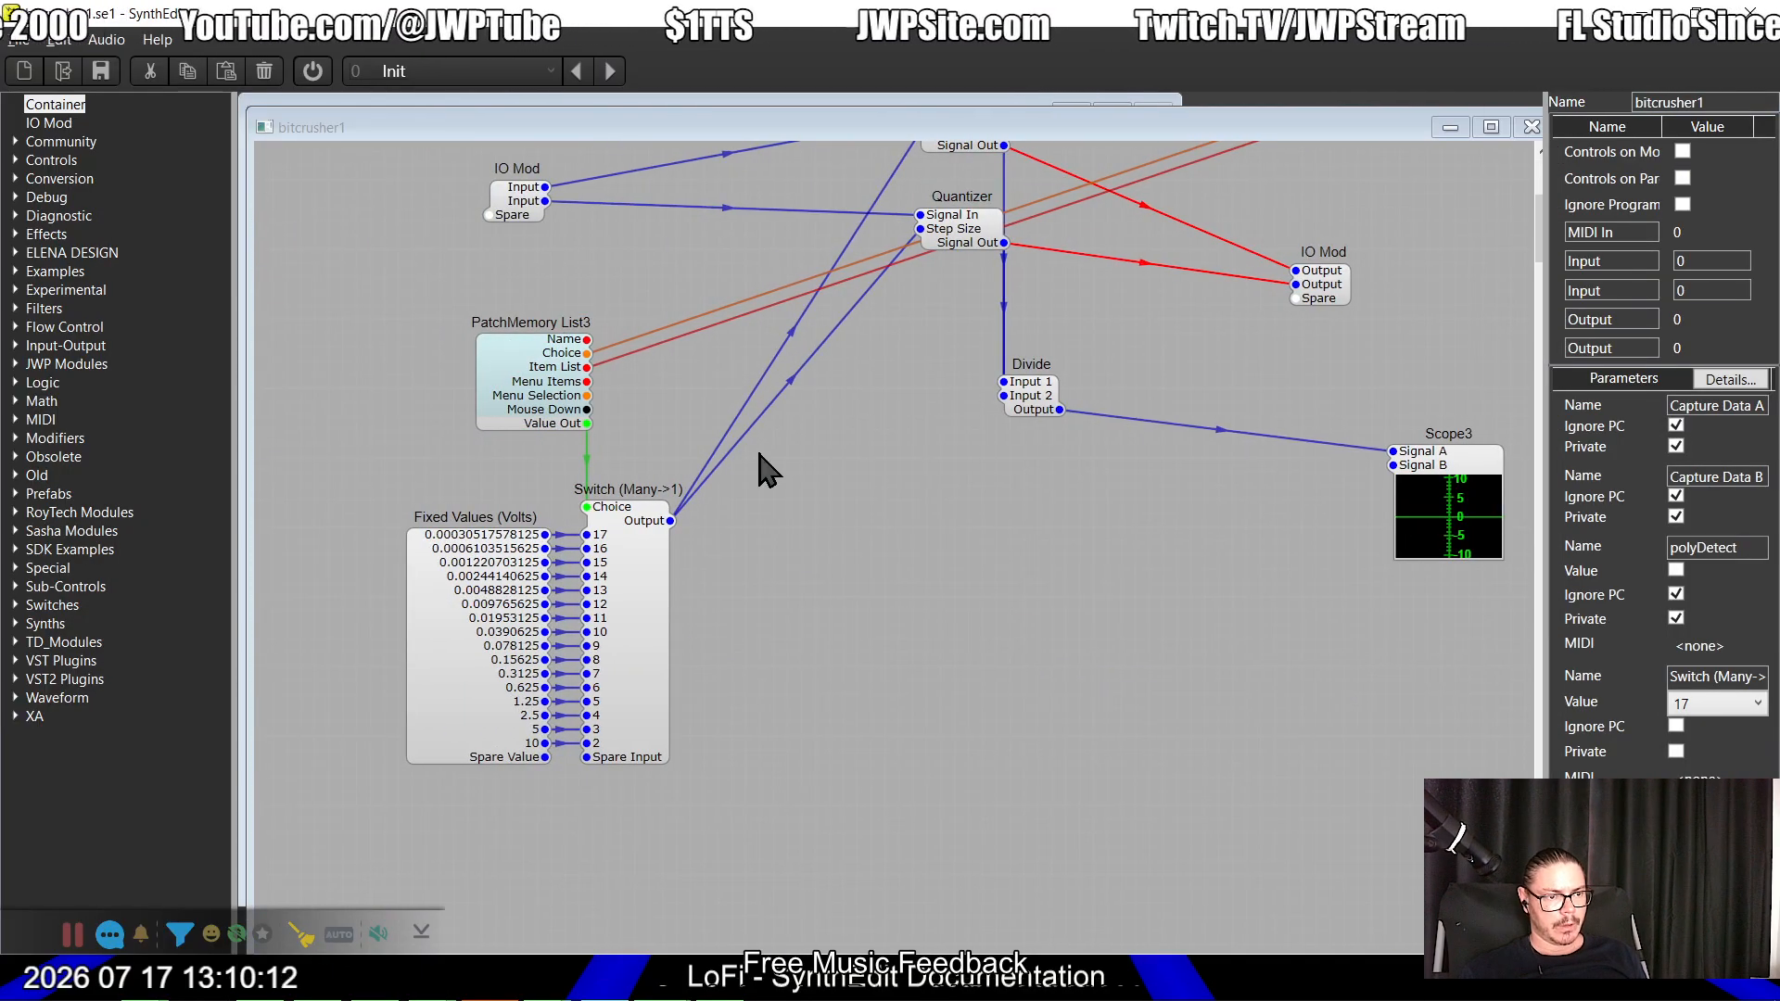
scroll(805, 514, "up", 5)
scroll(805, 515, "right", 4)
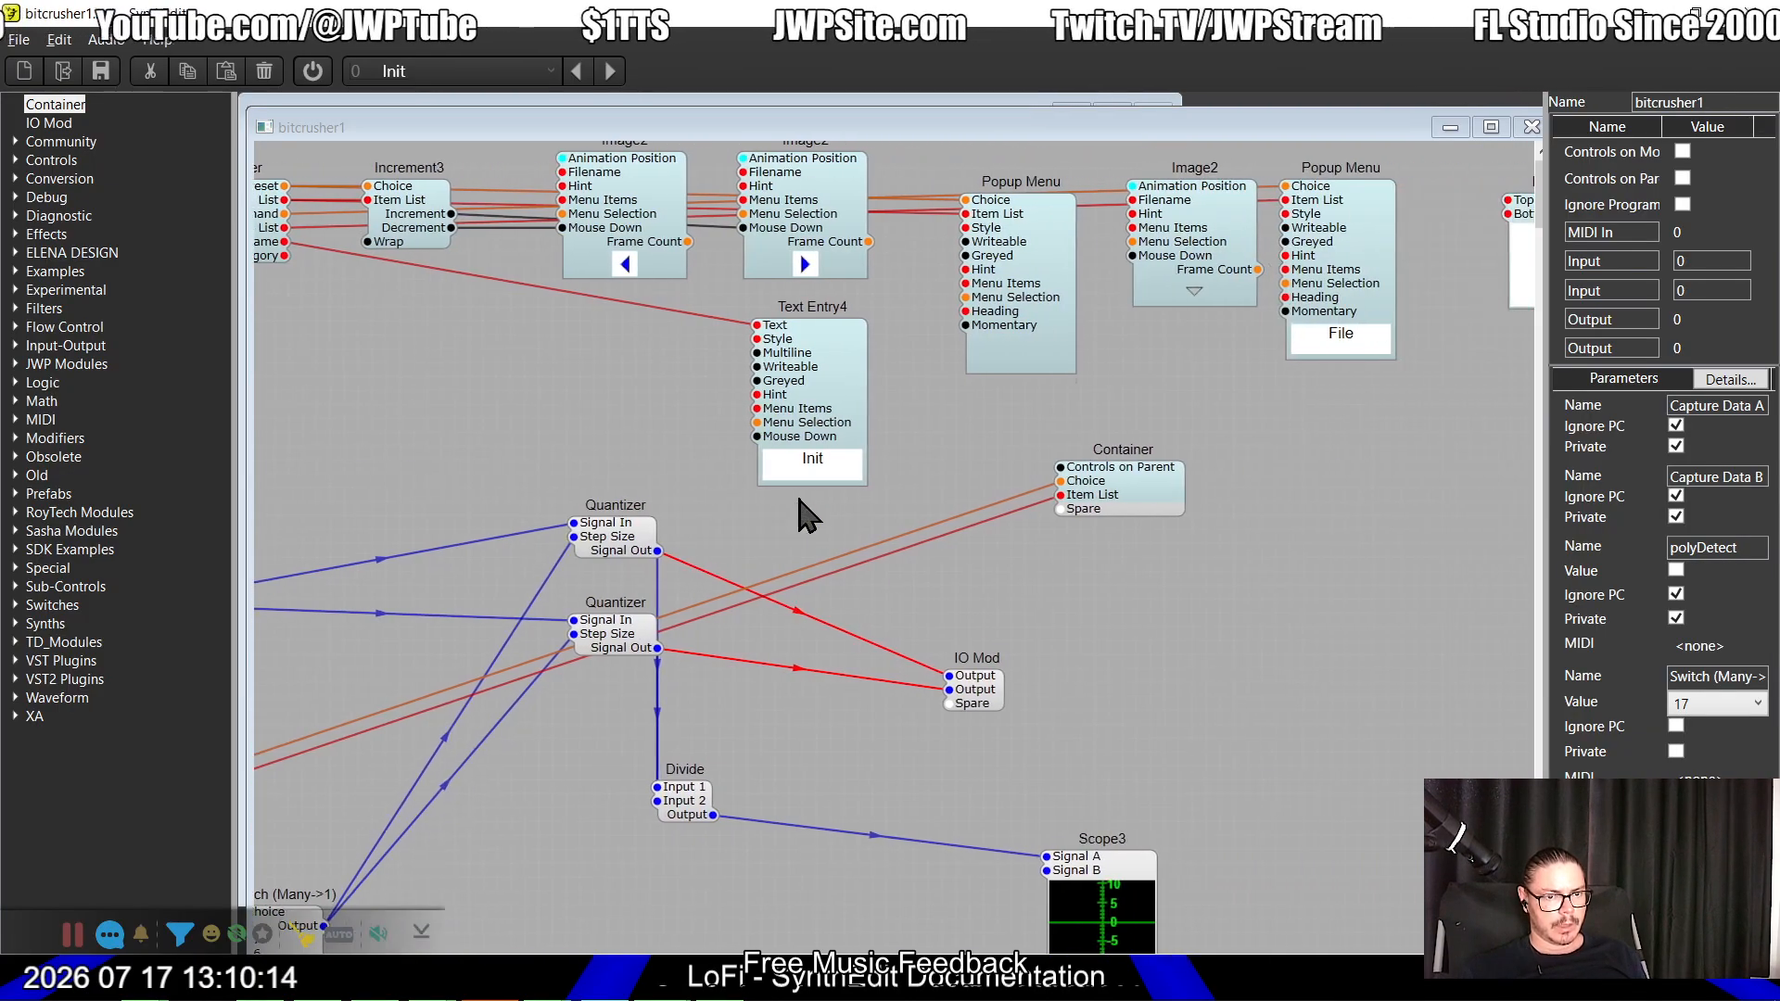
scroll(804, 515, "down", 5)
scroll(805, 514, "left", 2)
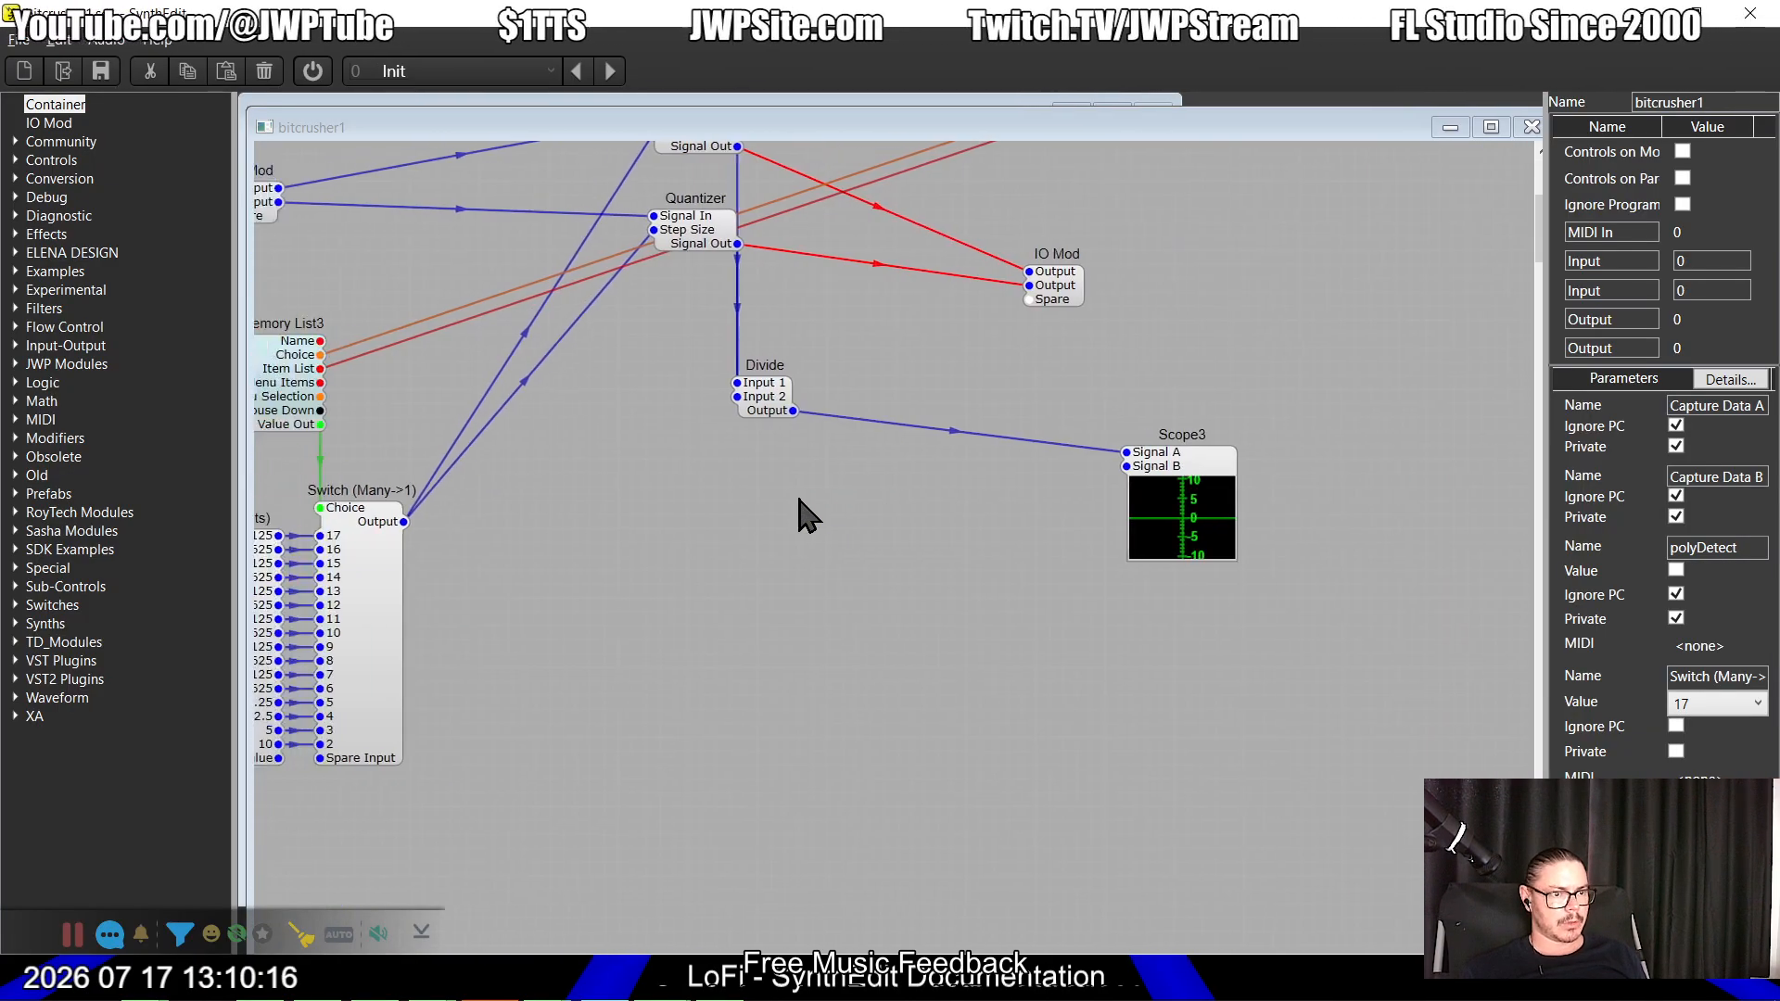
Step: Rewire Increment3 in the Bits Container, connecting Increment to the left-arrow image's Mouse Down and Decrement to the right-arrow image's, then close both structure windows
scroll(807, 513, "up", 5)
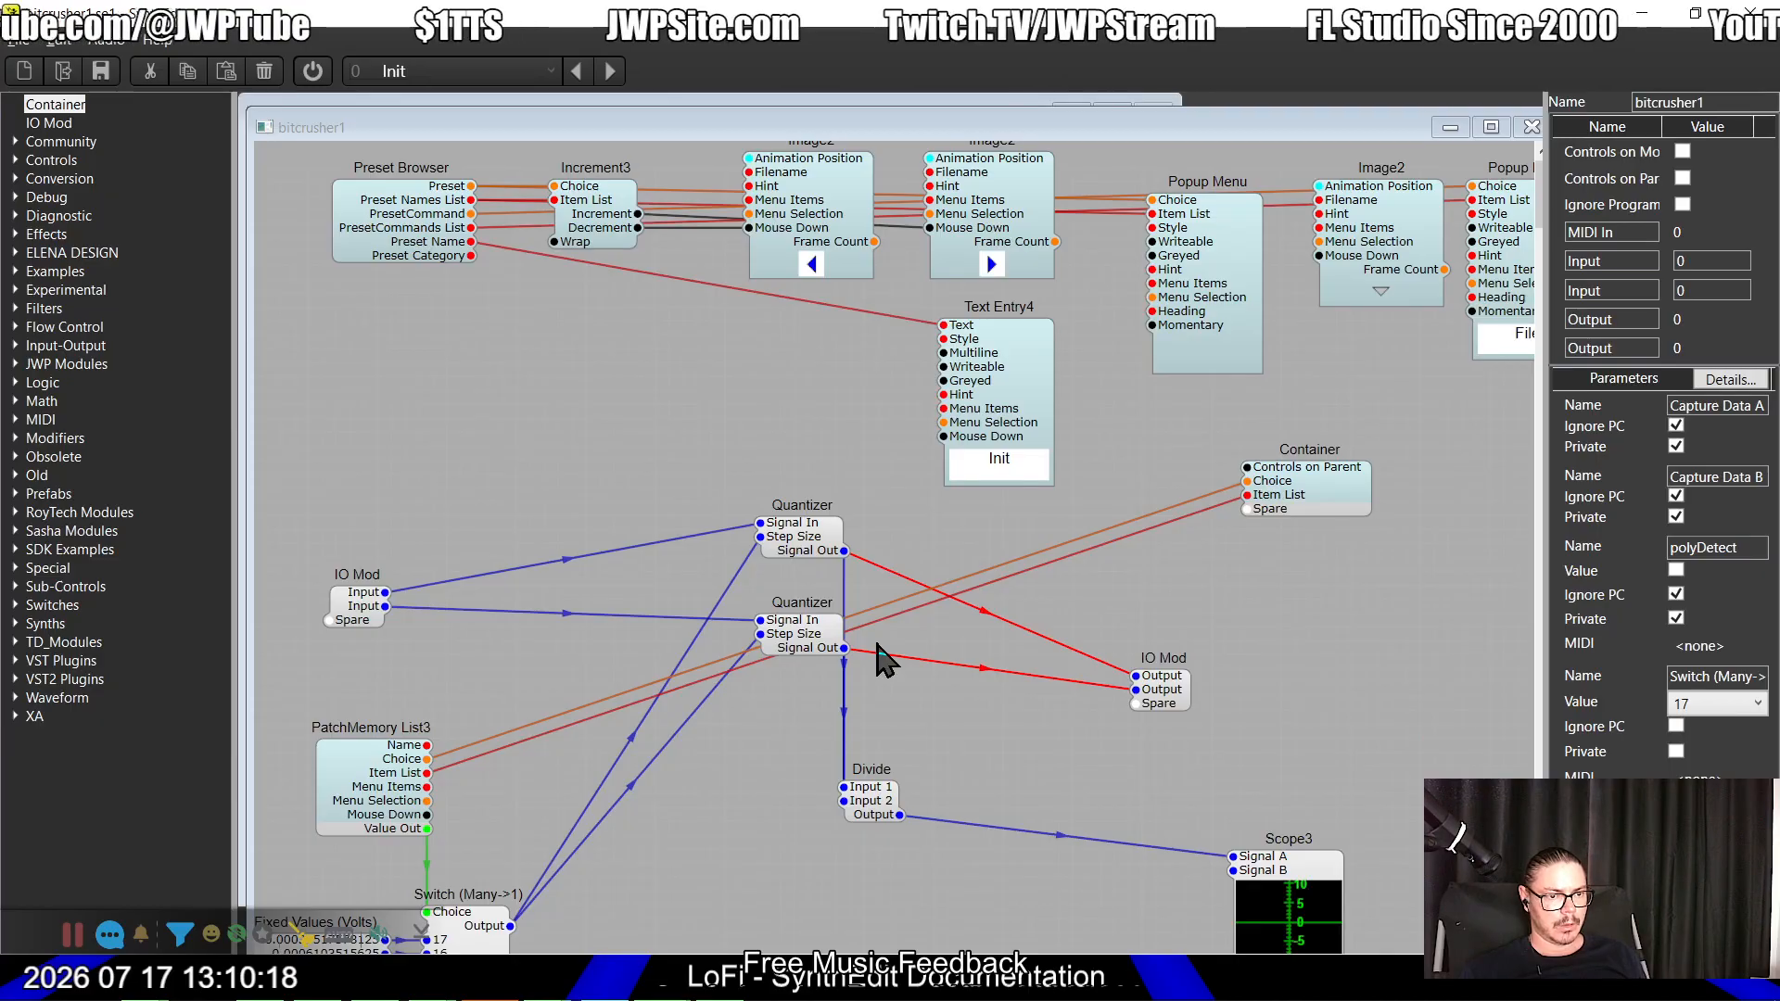
double_click(1345, 481)
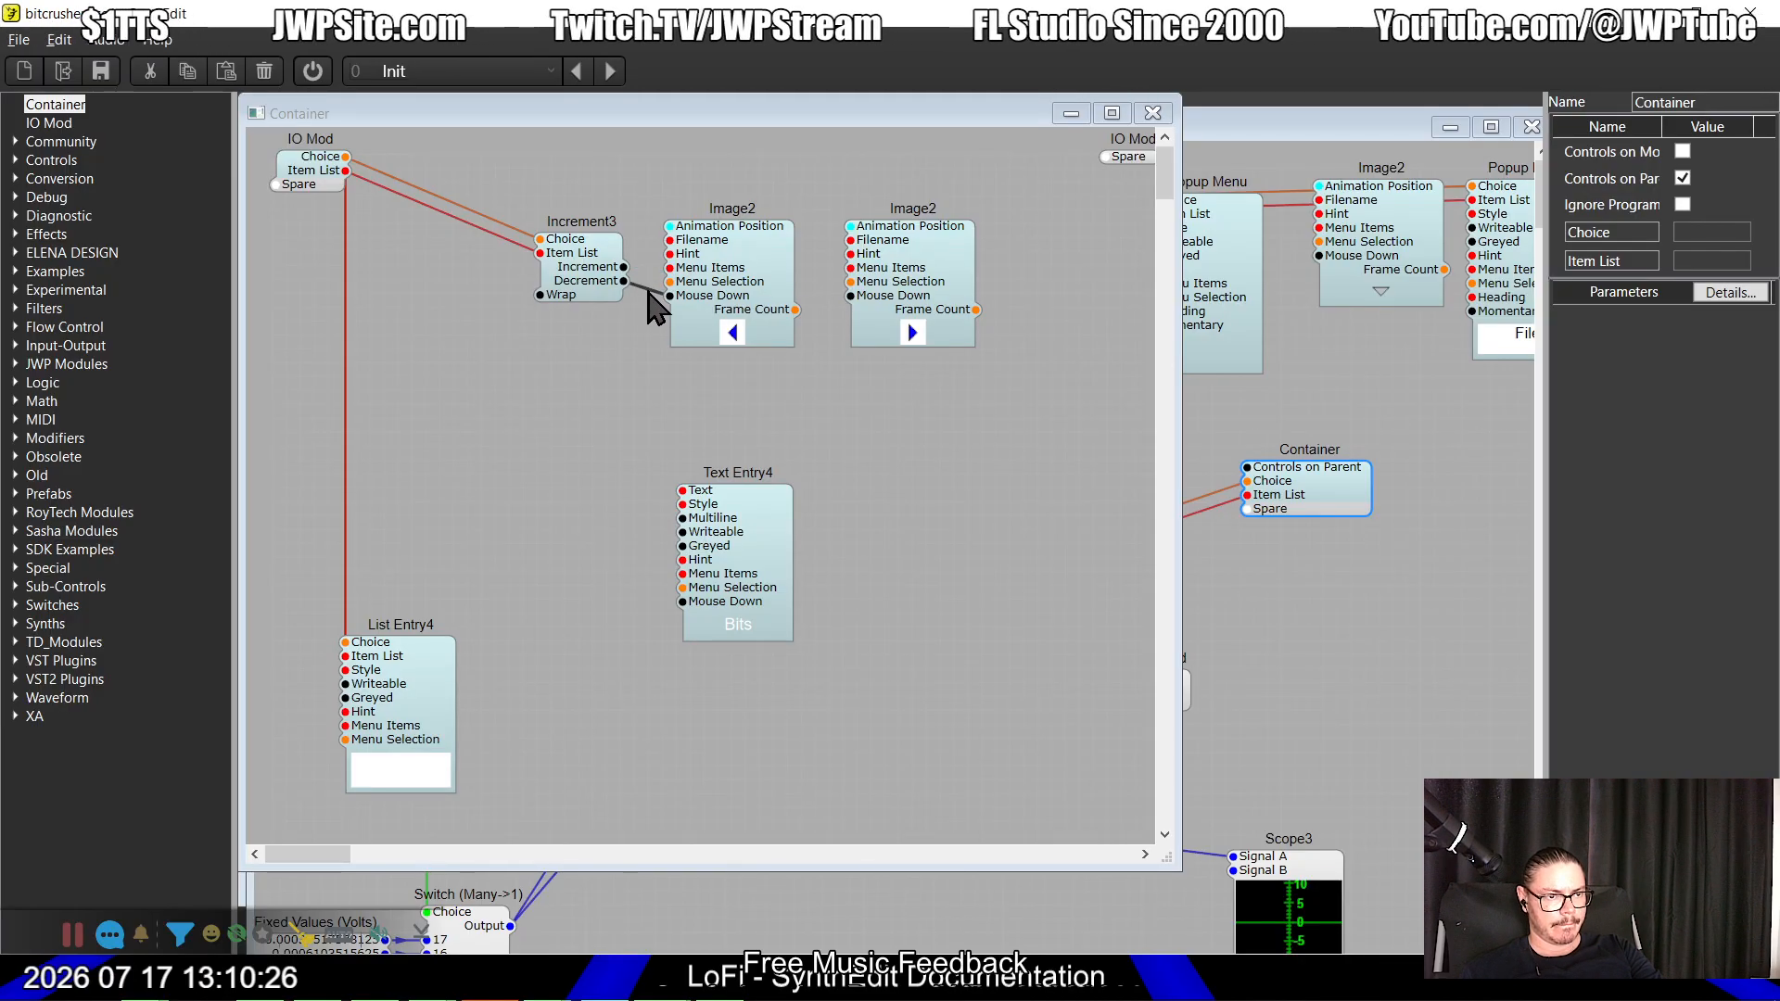
left_click(660, 302)
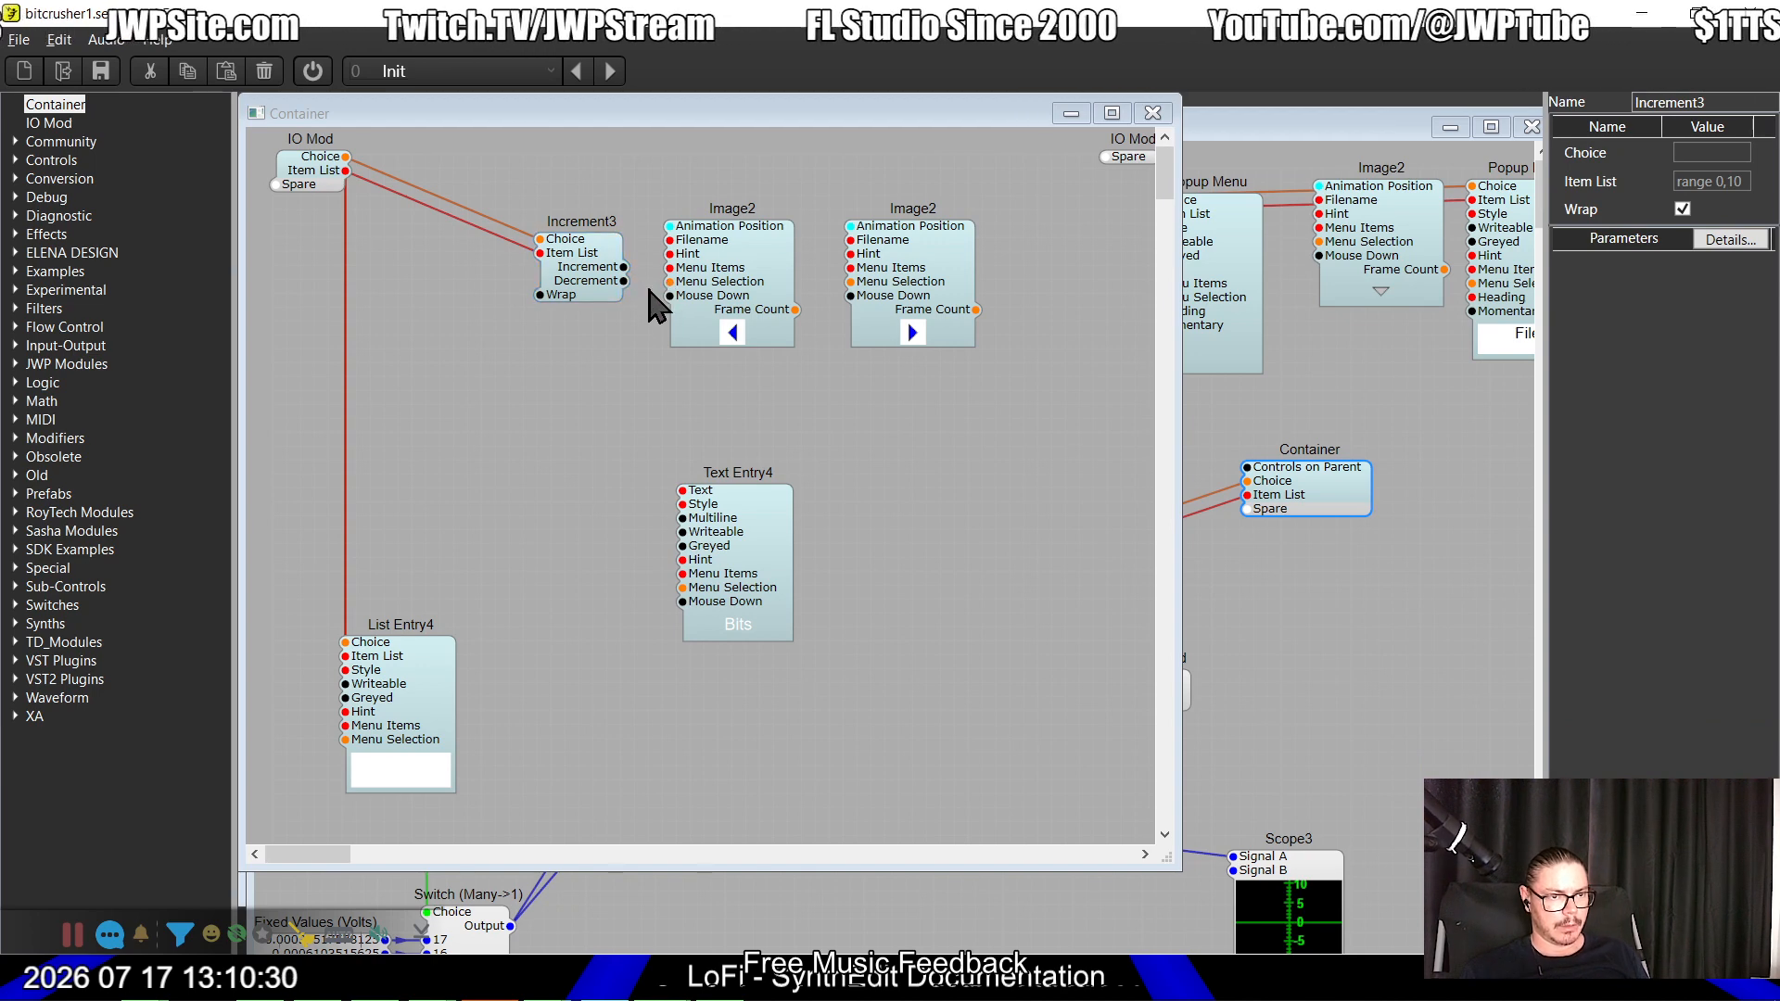
left_click(669, 302)
left_click_drag(627, 280, 851, 296)
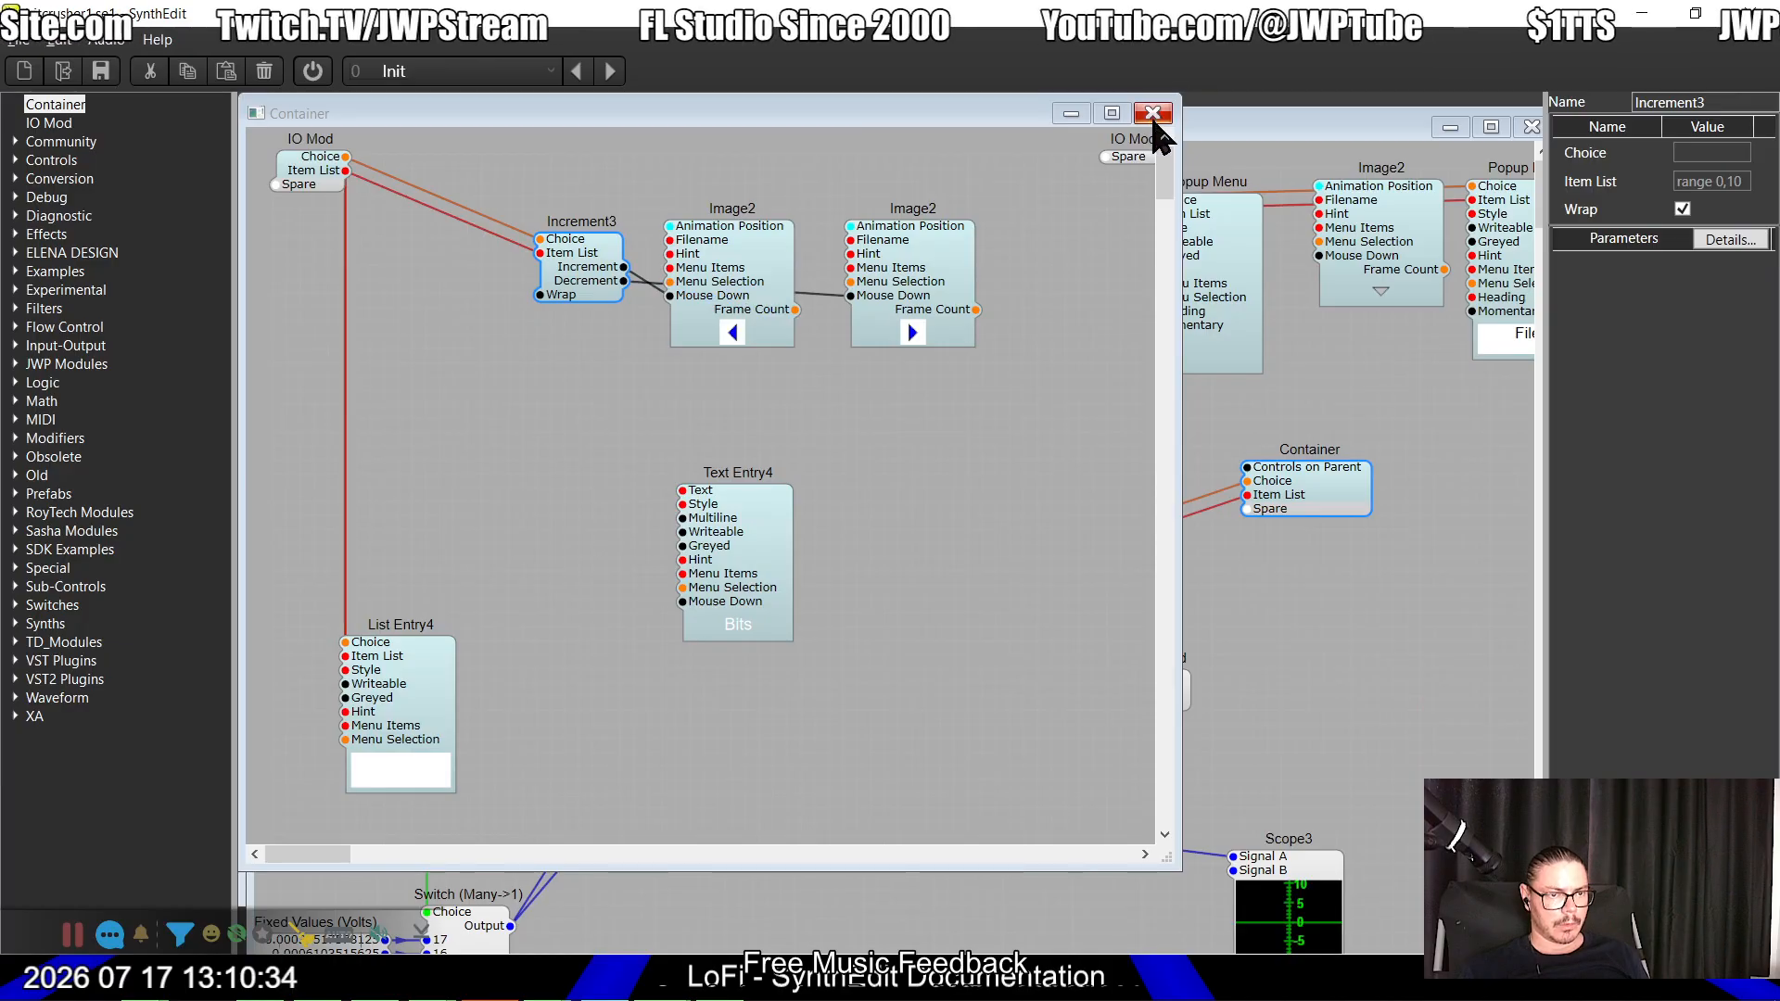
left_click(1153, 119)
left_click(1532, 128)
Step: Export bitcrusher1 again as a VST3 plugin with the existing export settings
key("alt+Tab")
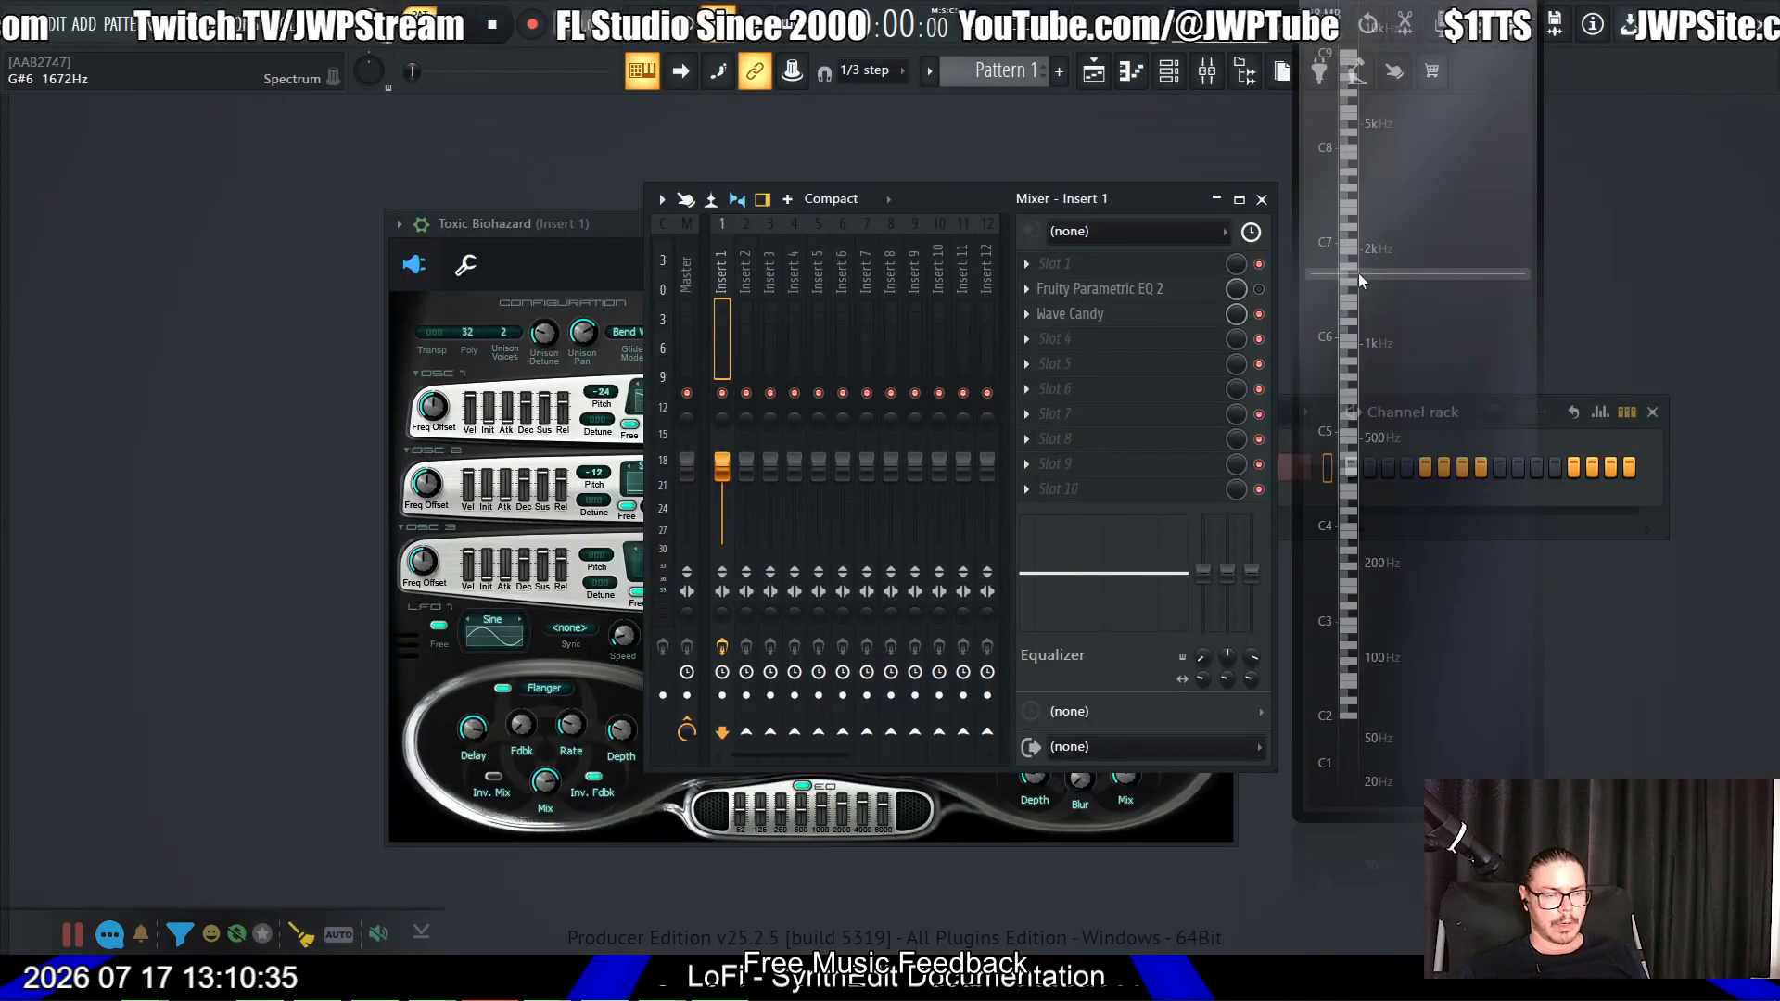
key("alt+Tab")
left_click(20, 39)
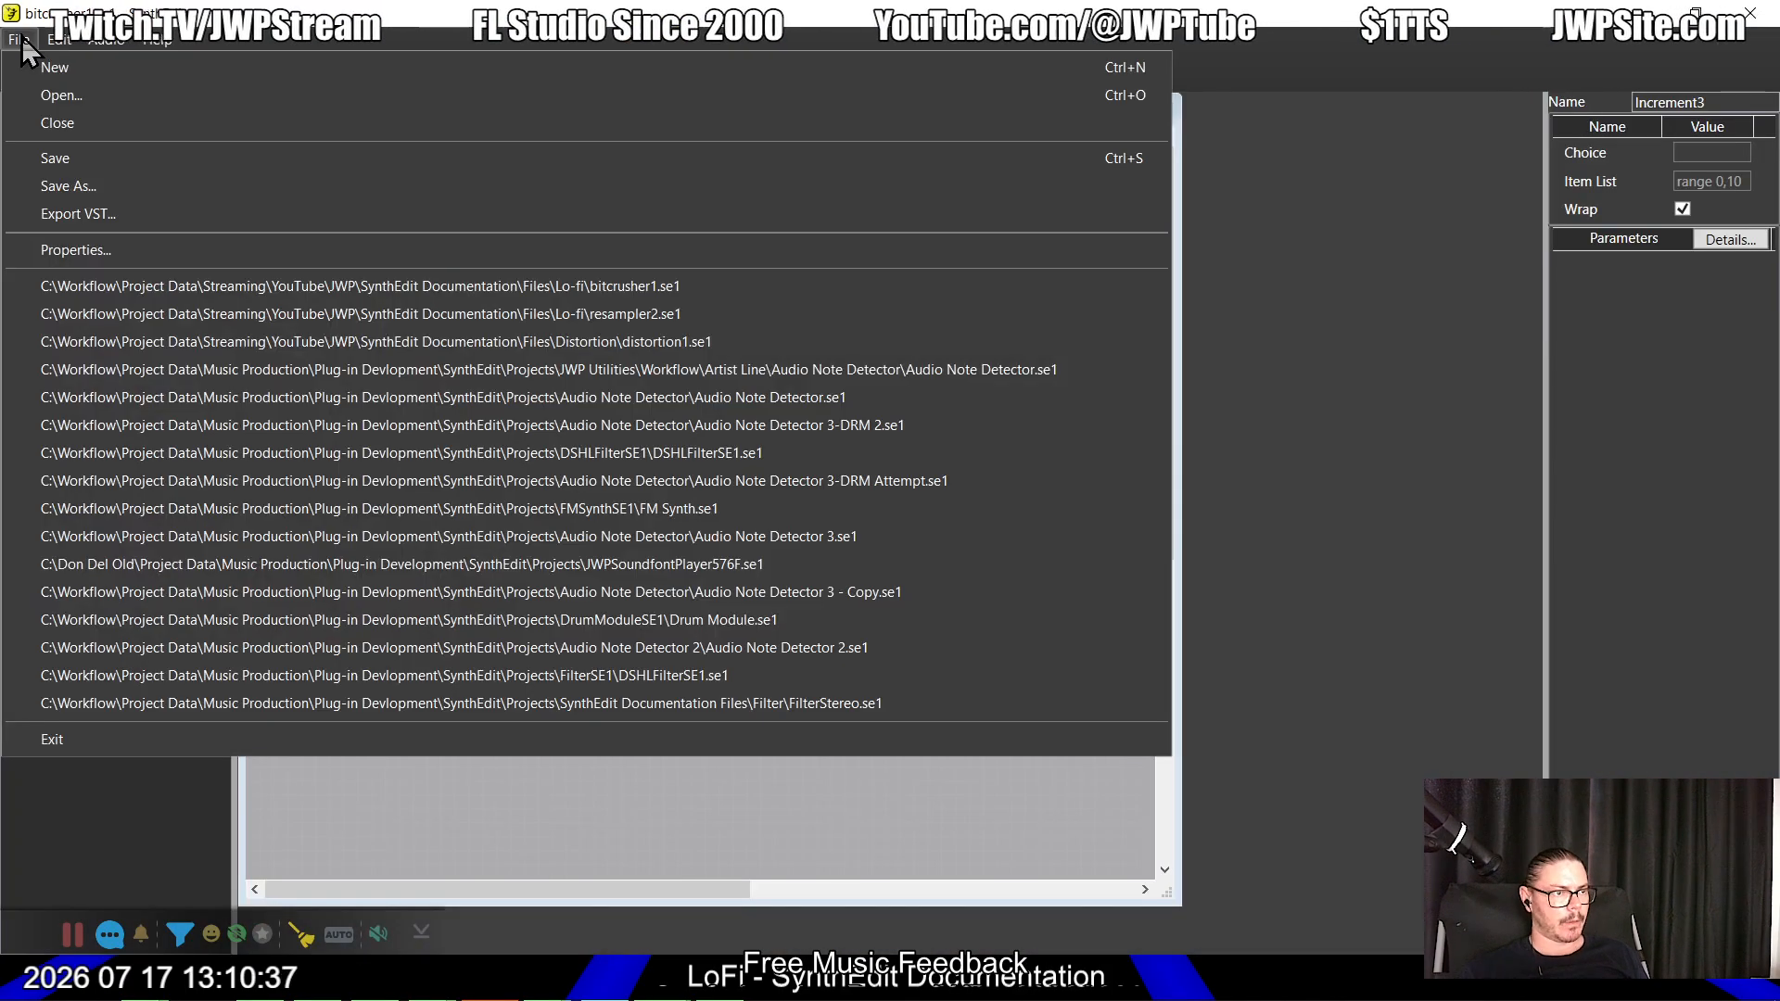
left_click(77, 213)
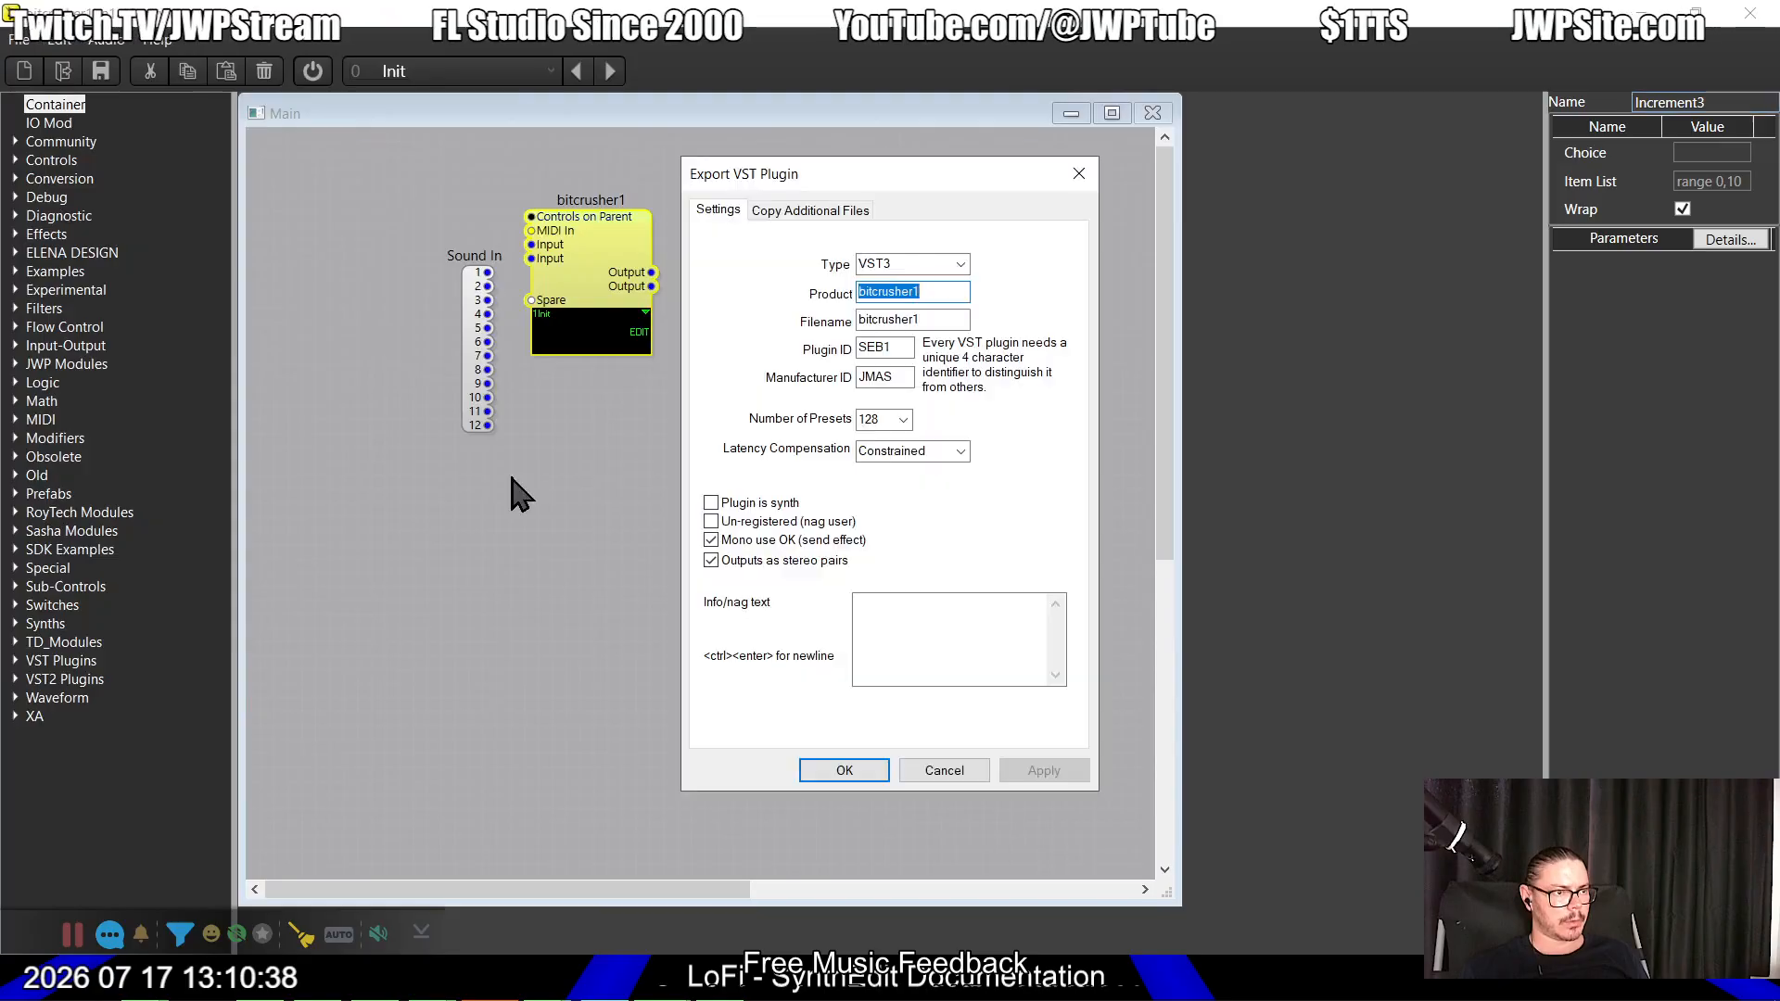
left_click(844, 770)
left_click(816, 586)
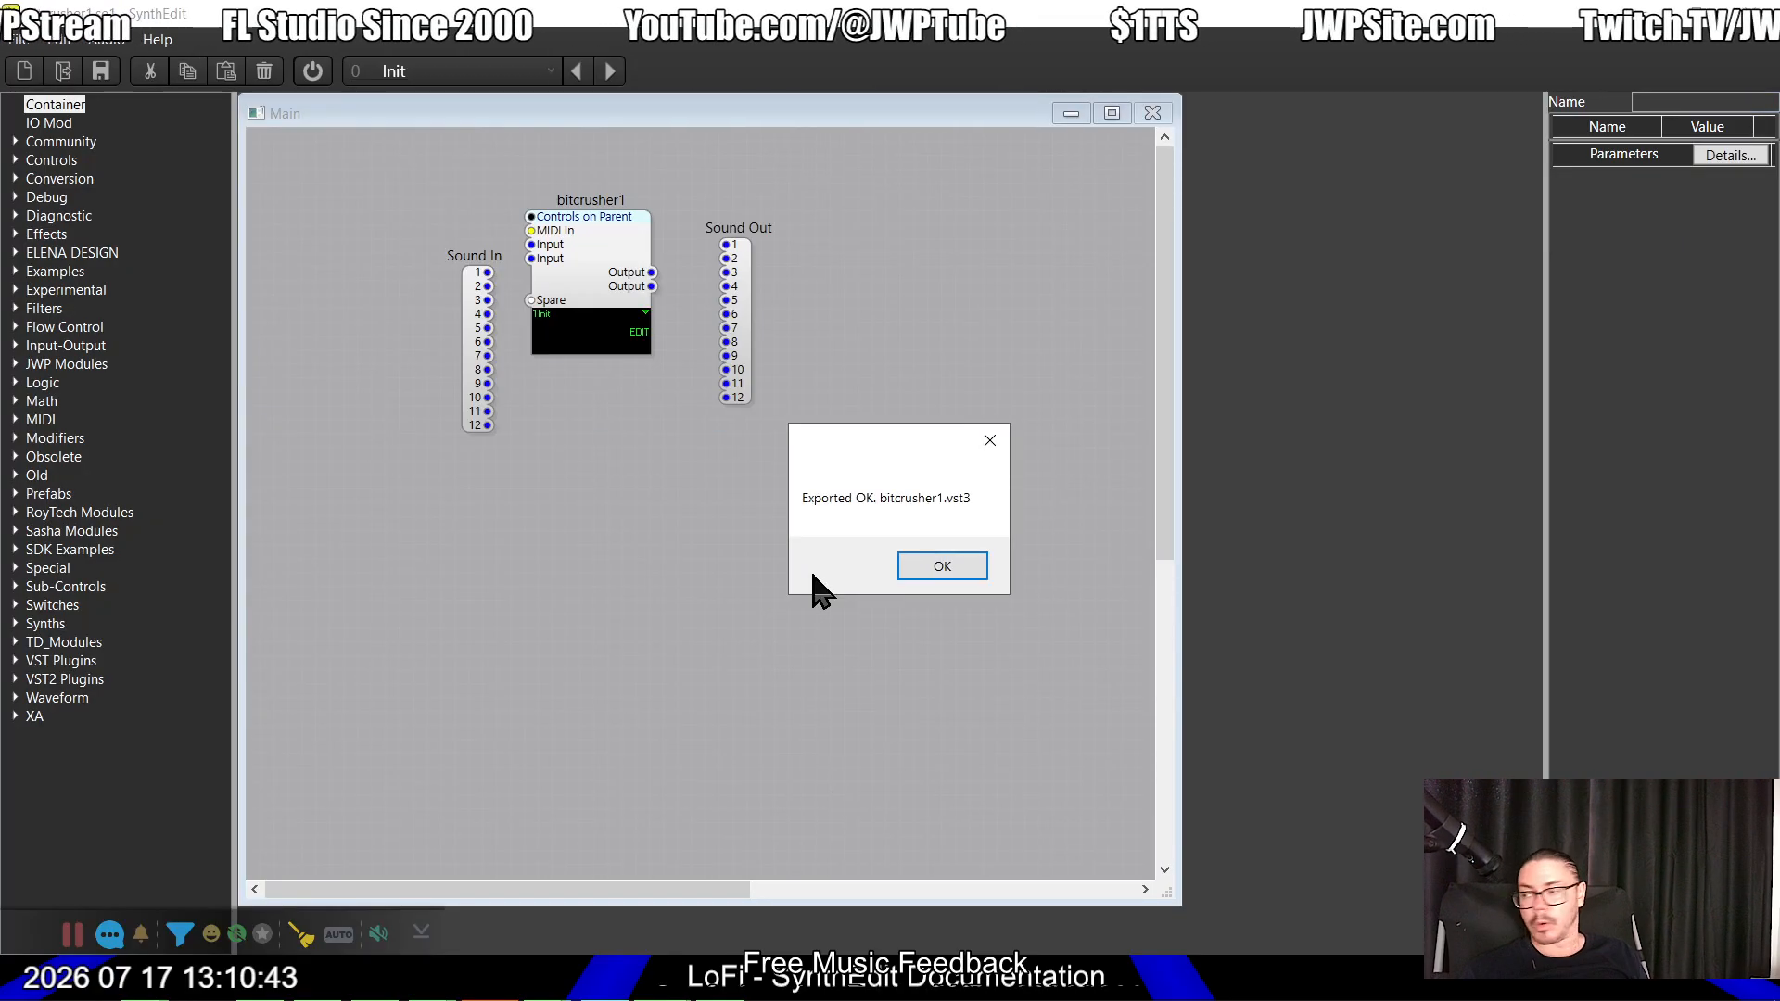
left_click(932, 568)
Step: Switch to FL Studio and load the re-exported bitcrusher1 into the first slot of mixer Insert 1
key("alt+Tab")
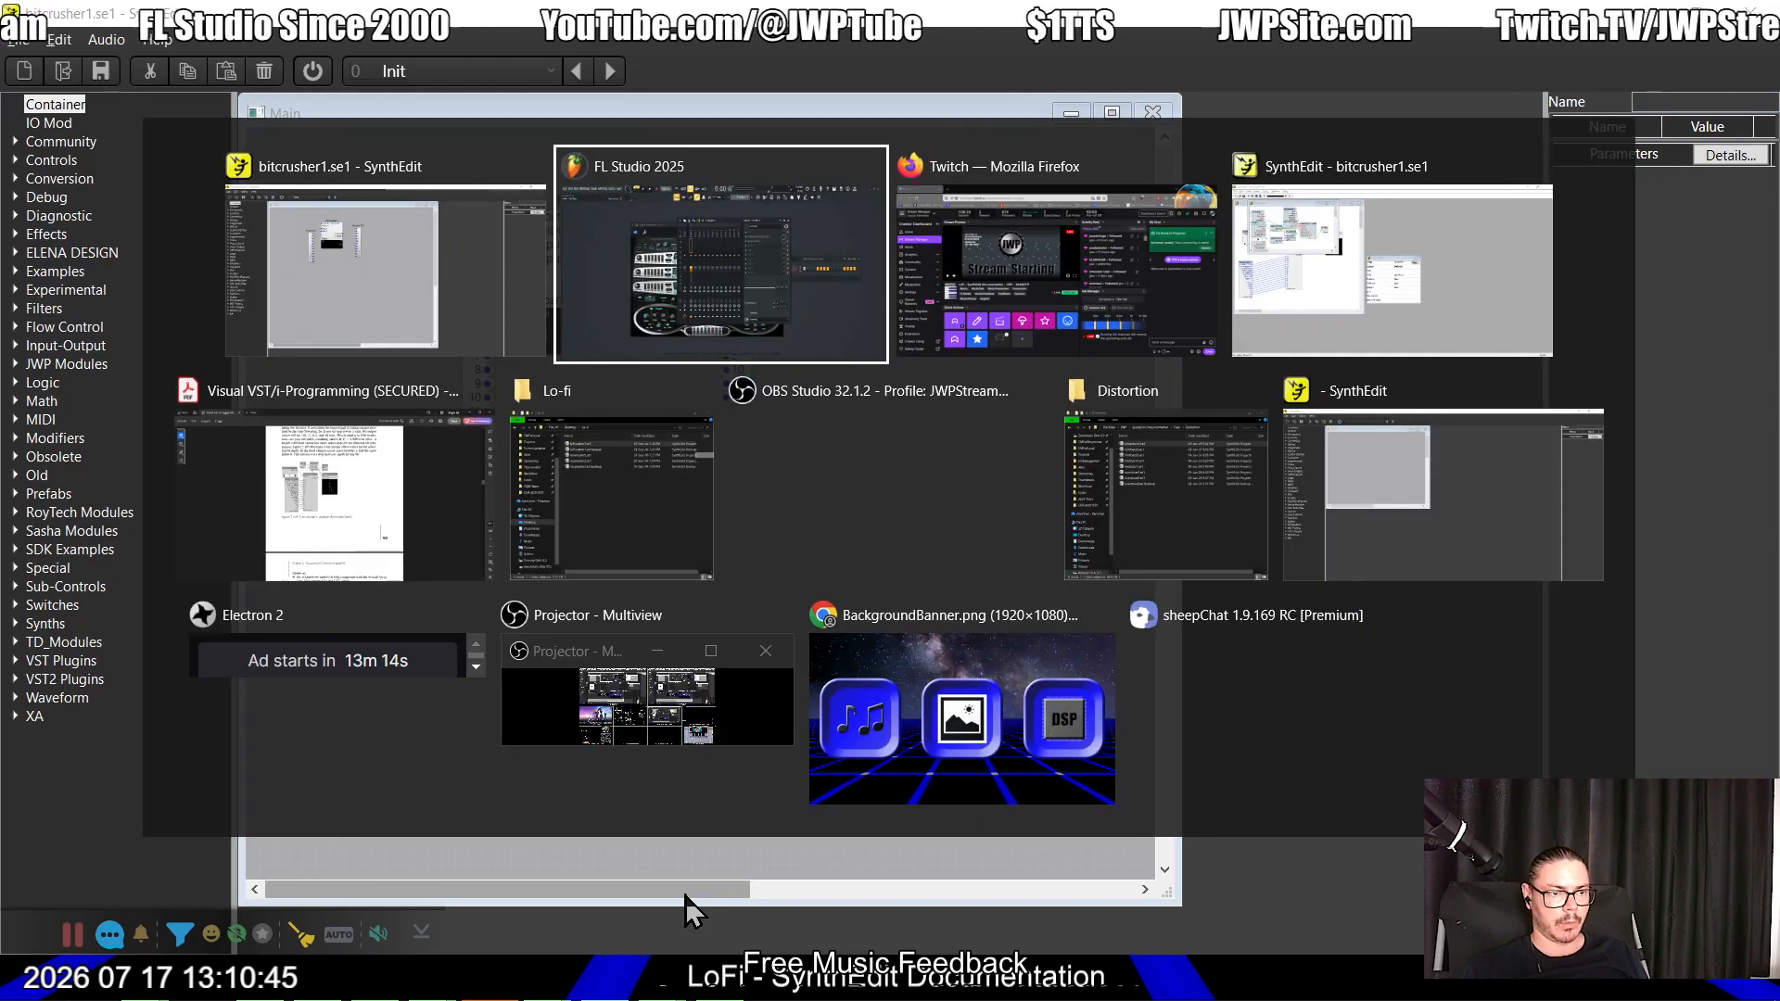
mouse_move(2, 417)
left_click_drag(216, 487, 1546, 269)
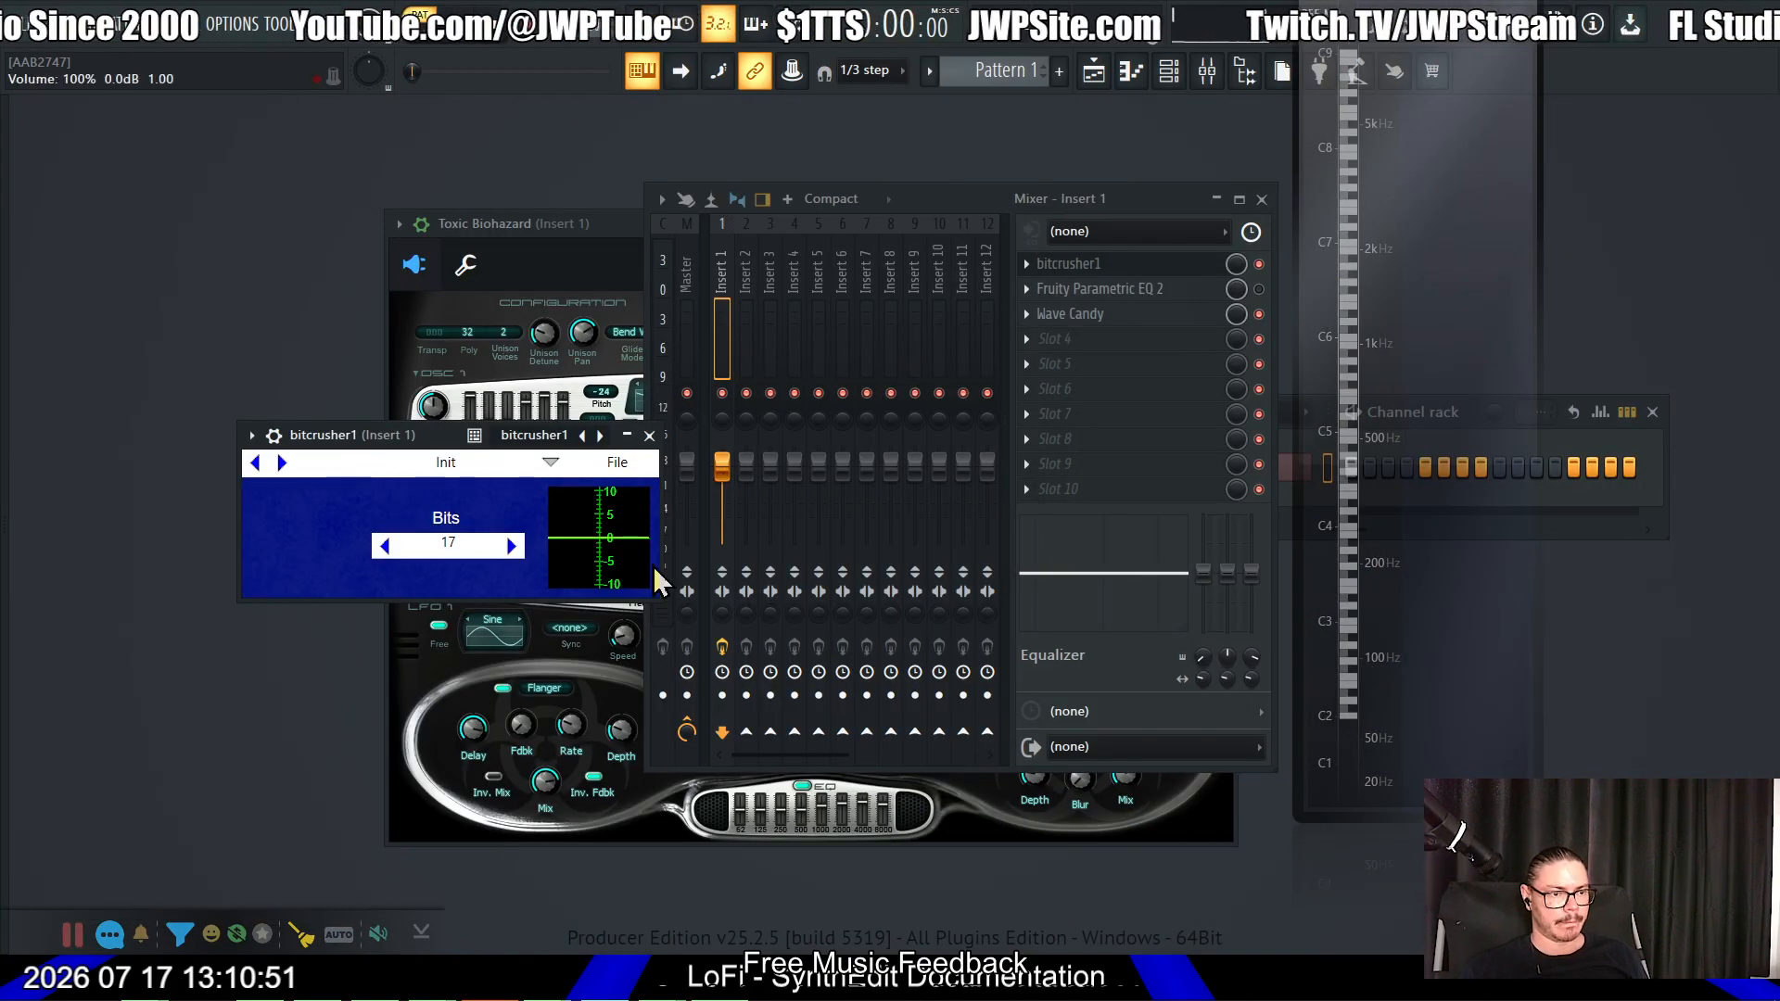
Step: Test bitcrusher1's arrows during playback by stepping Bits down from 17 and back up to 12, then stop playback
left_click(385, 546)
left_click(385, 546)
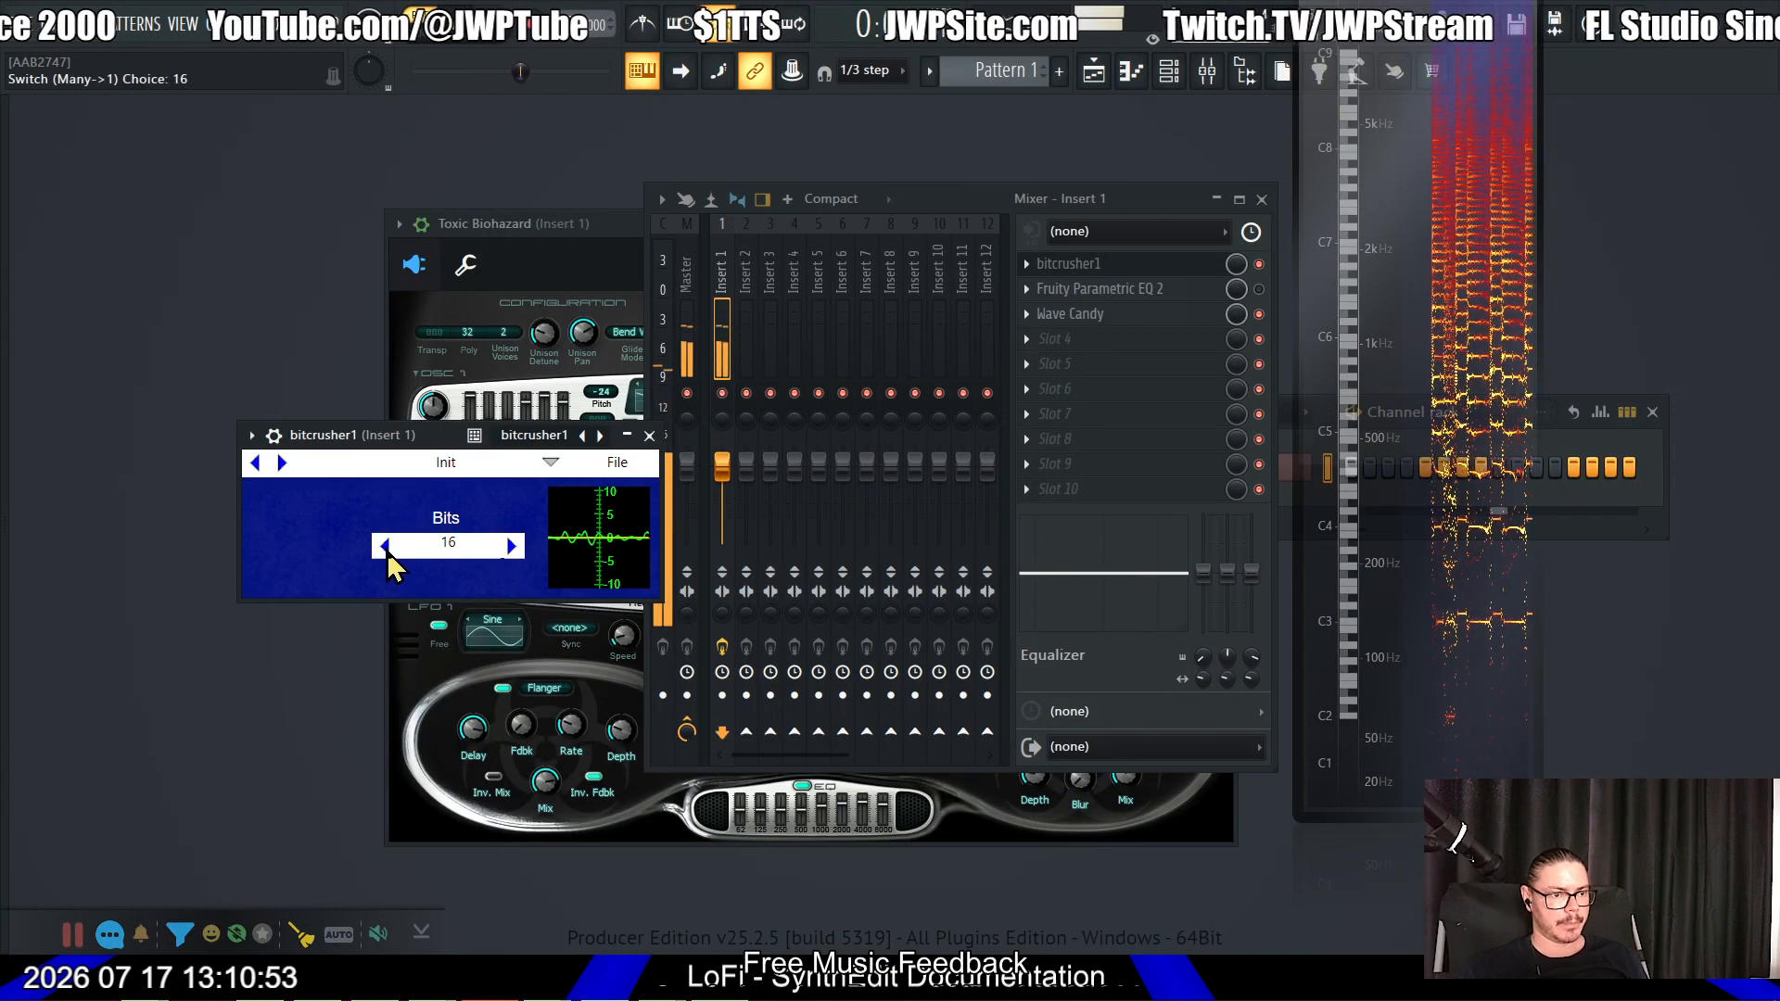
left_click(385, 546)
left_click(385, 546)
left_click(385, 546)
left_click(385, 547)
left_click(385, 546)
left_click(511, 546)
left_click(511, 546)
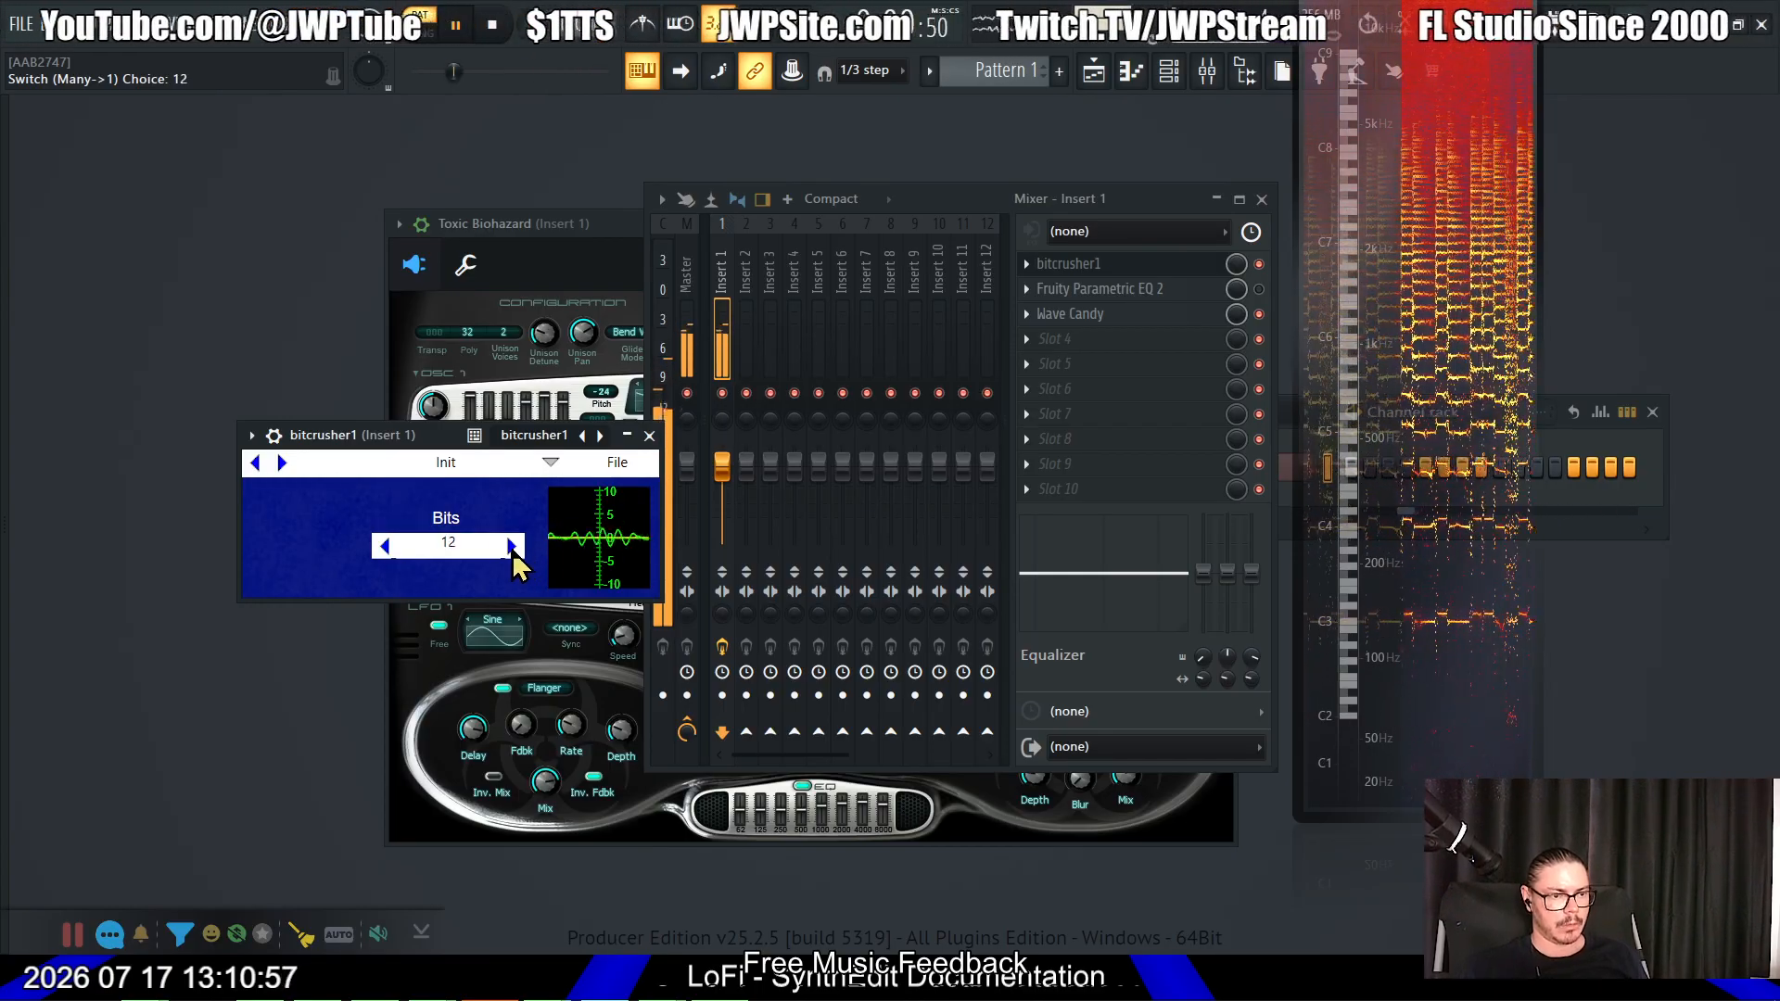
key("space")
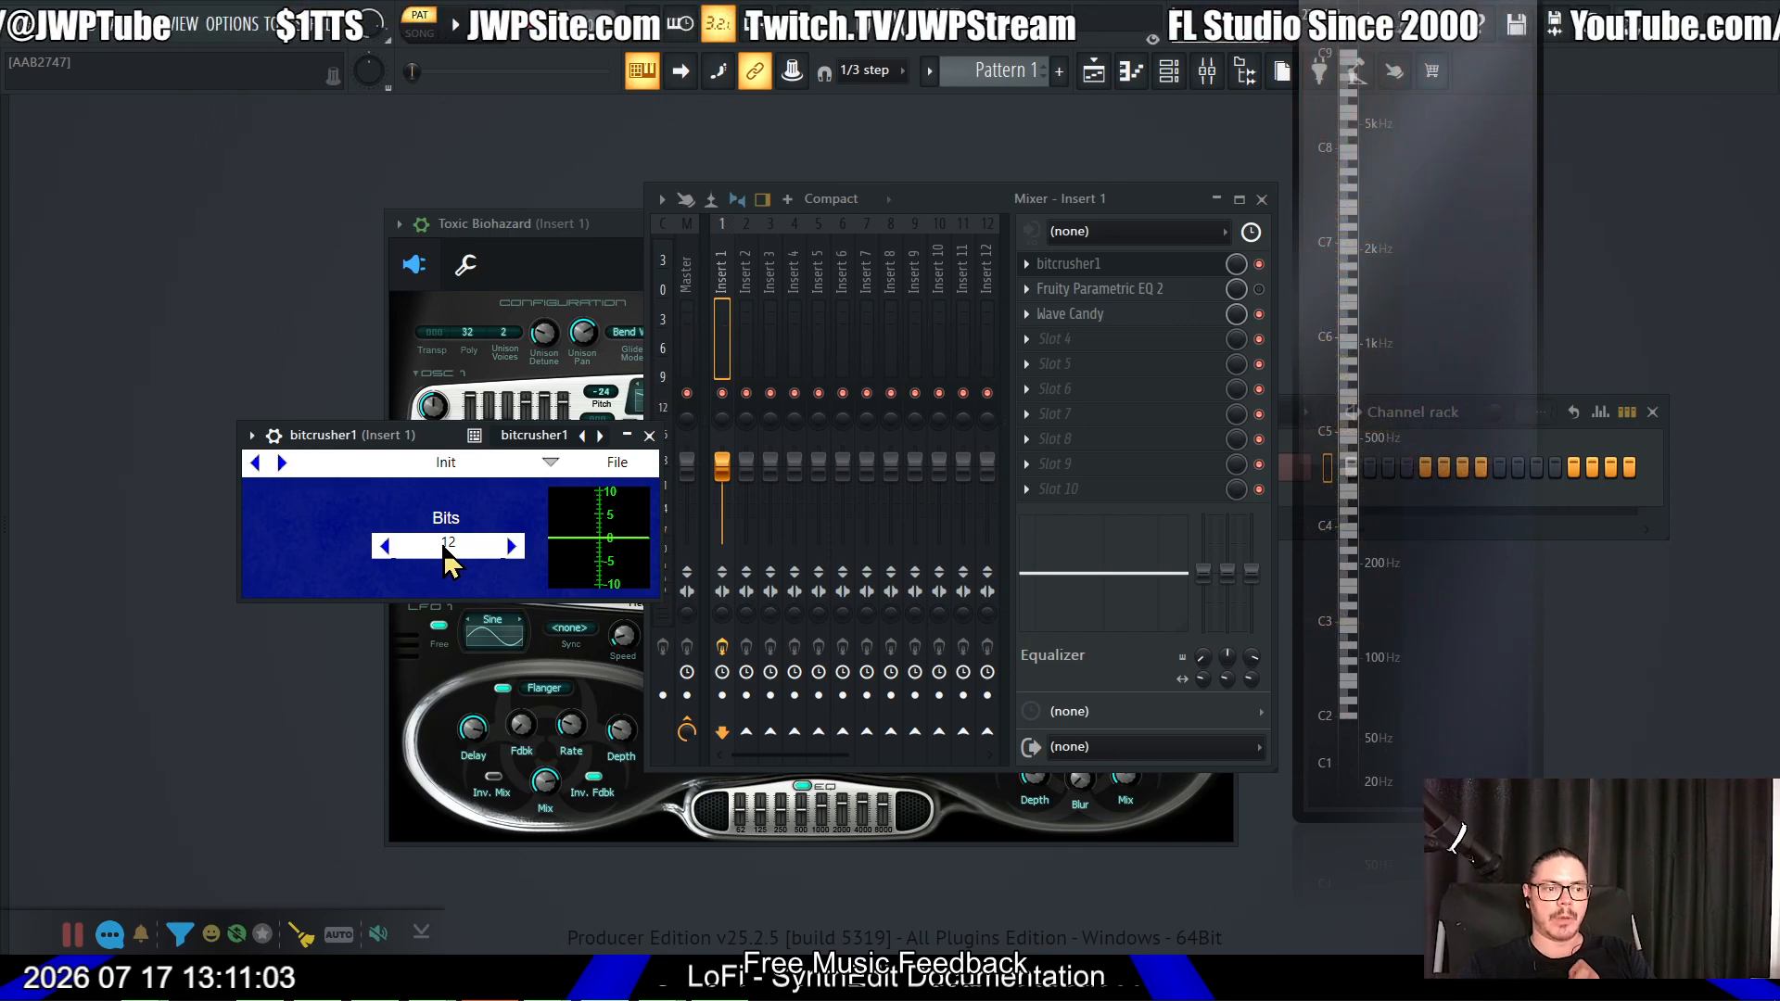
Step: Test bitcrusher1 at 10 Bits during playback while lowering the Toxic Biohazard channel's volume to 5%
left_click(387, 553)
left_click(388, 553)
key("space")
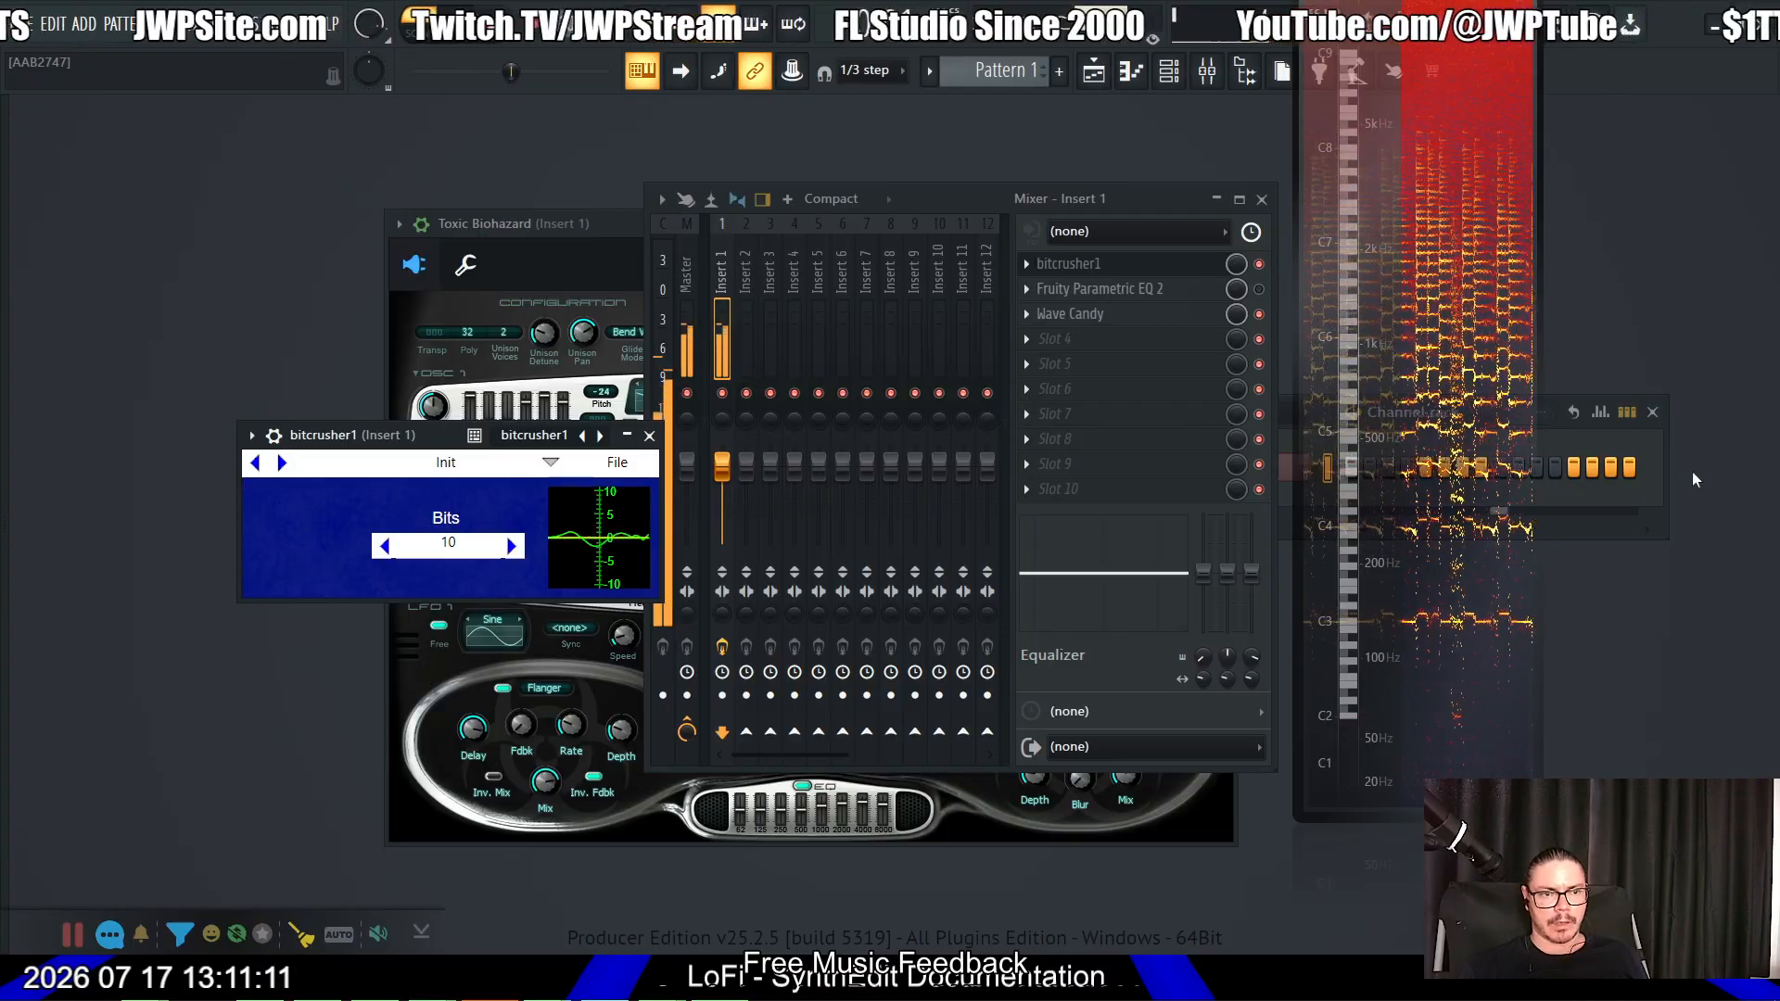
left_click(1639, 492)
left_click(881, 469)
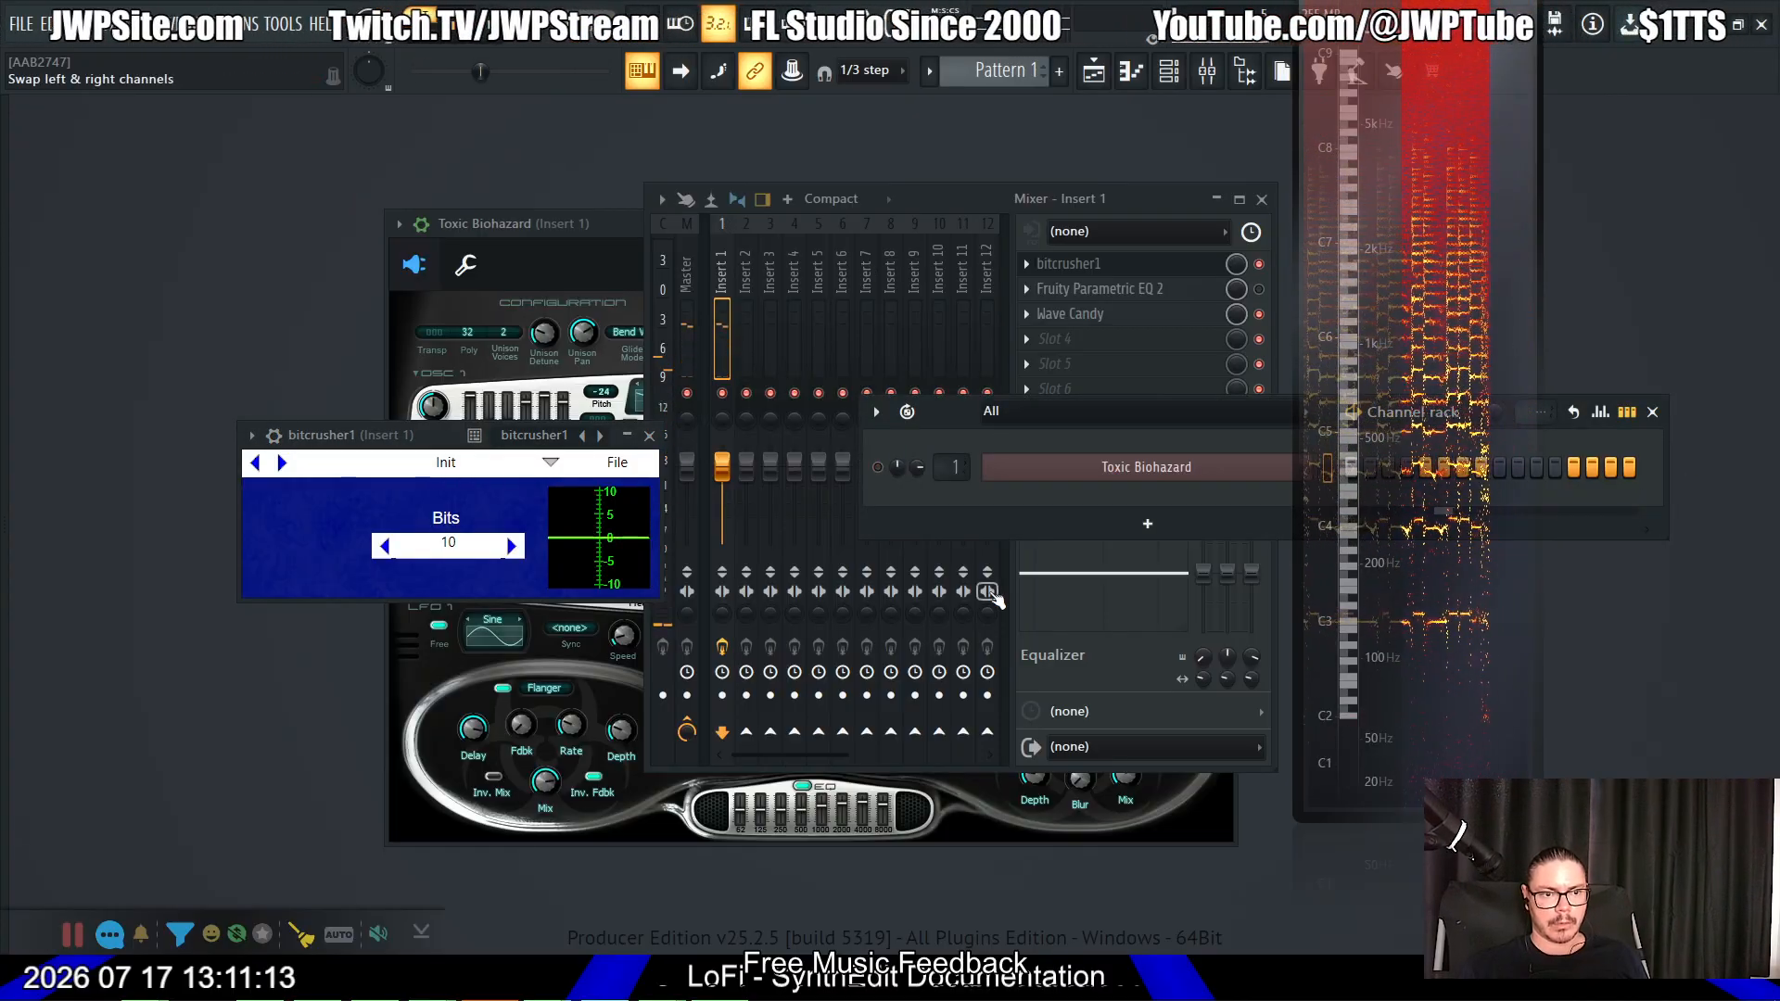
left_click_drag(916, 470, 917, 537)
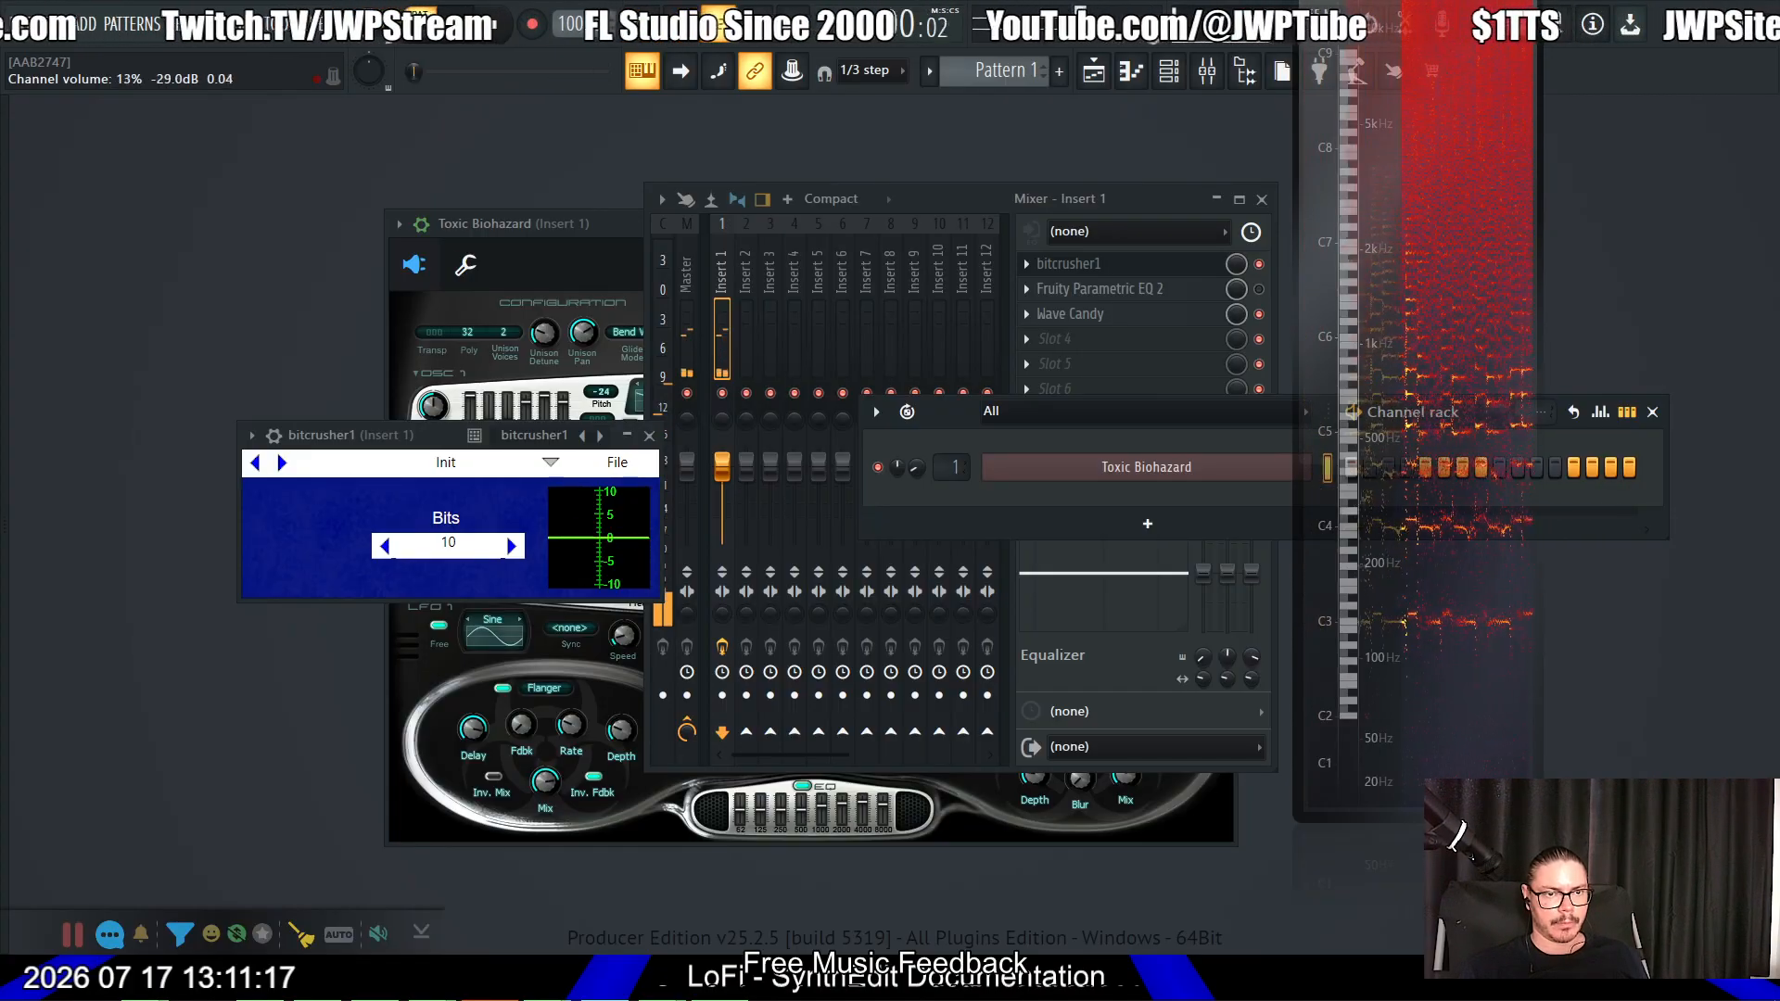
left_click_drag(916, 469, 916, 491)
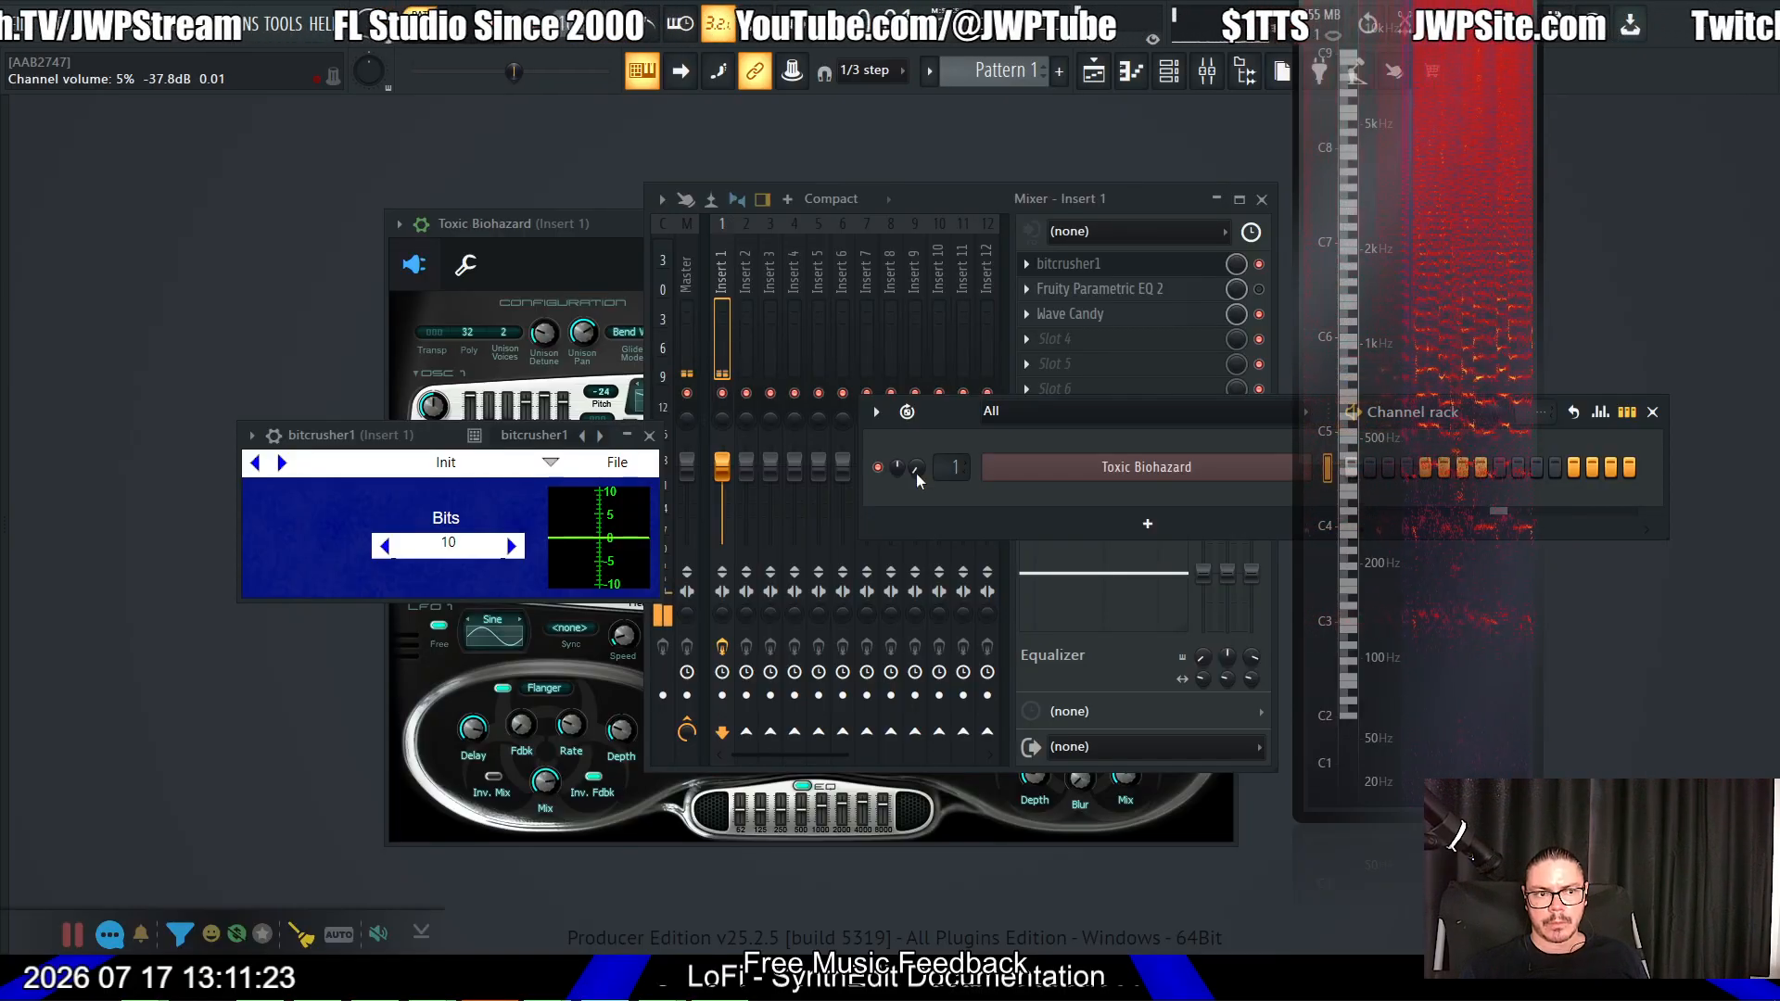
Step: Enable Fruity Parametric EQ 2 on Insert 1, raise its main level to 16.5 dB and move its window clear of bitcrusher1
left_click(1217, 302)
left_click(1211, 292)
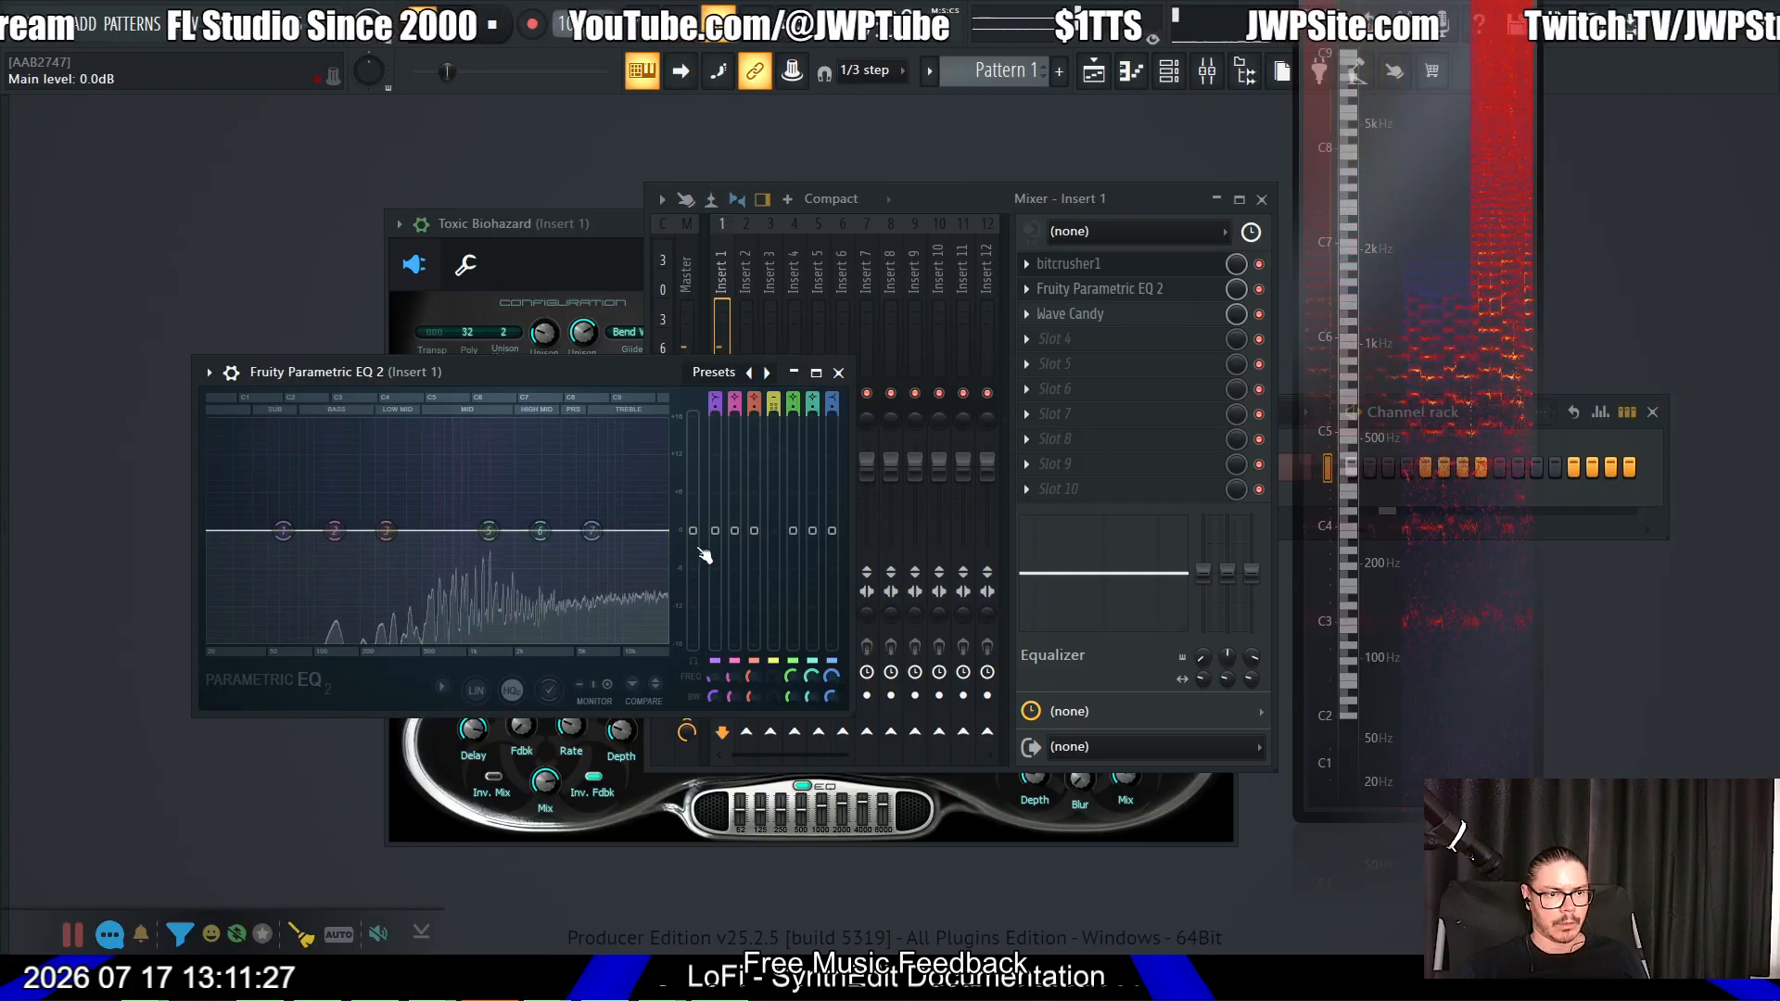
left_click_drag(693, 531, 693, 426)
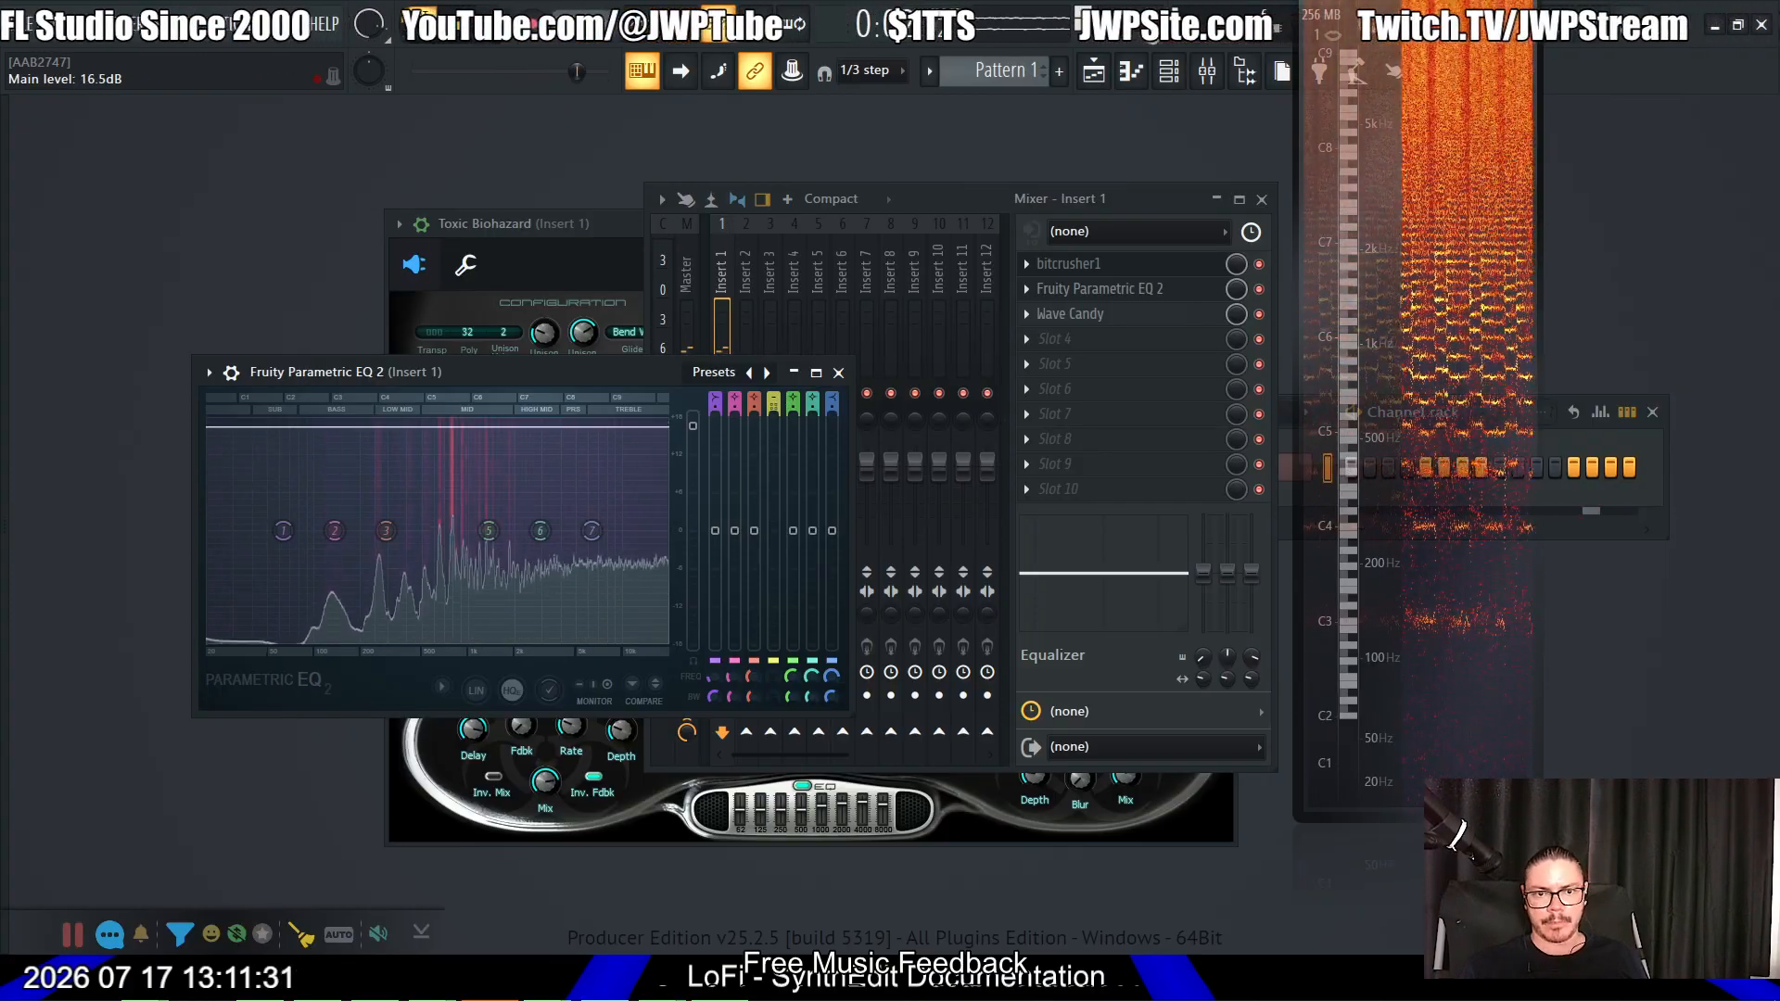
left_click_drag(618, 381, 1058, 597)
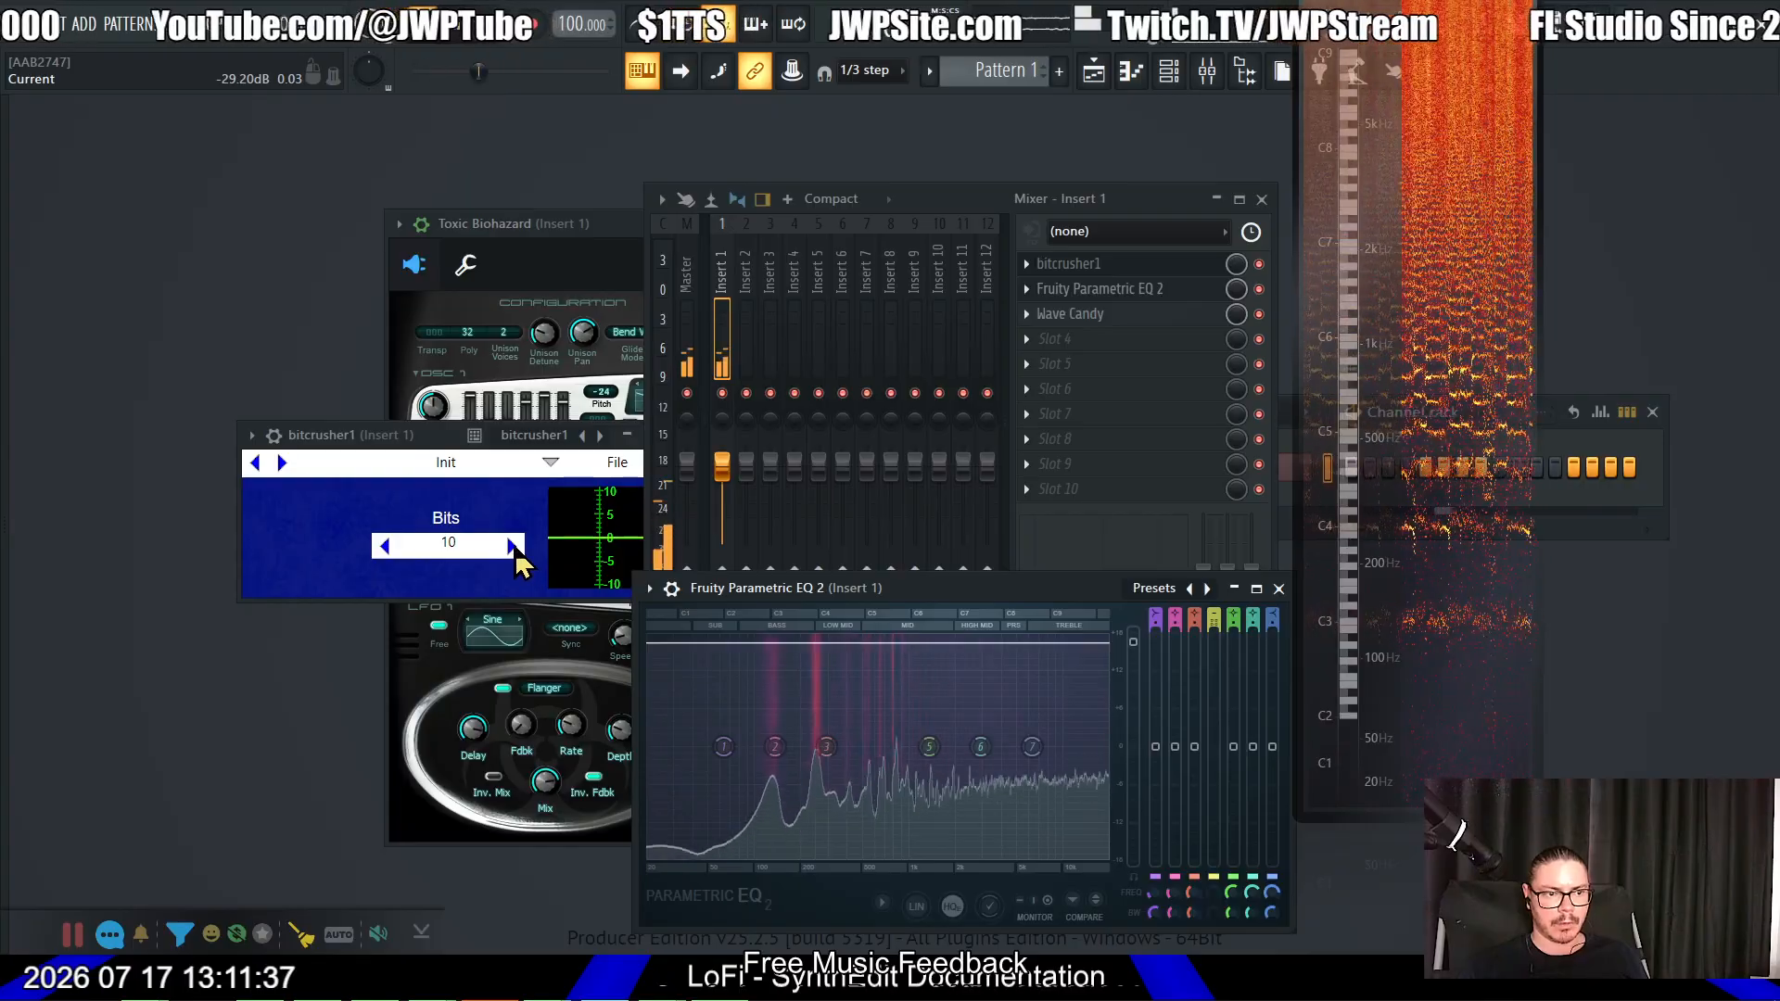
Step: Reset the main level of Fruity Parametric EQ 2 and disable the effect in its mixer slot
right_click(1154, 650)
left_click(1176, 600)
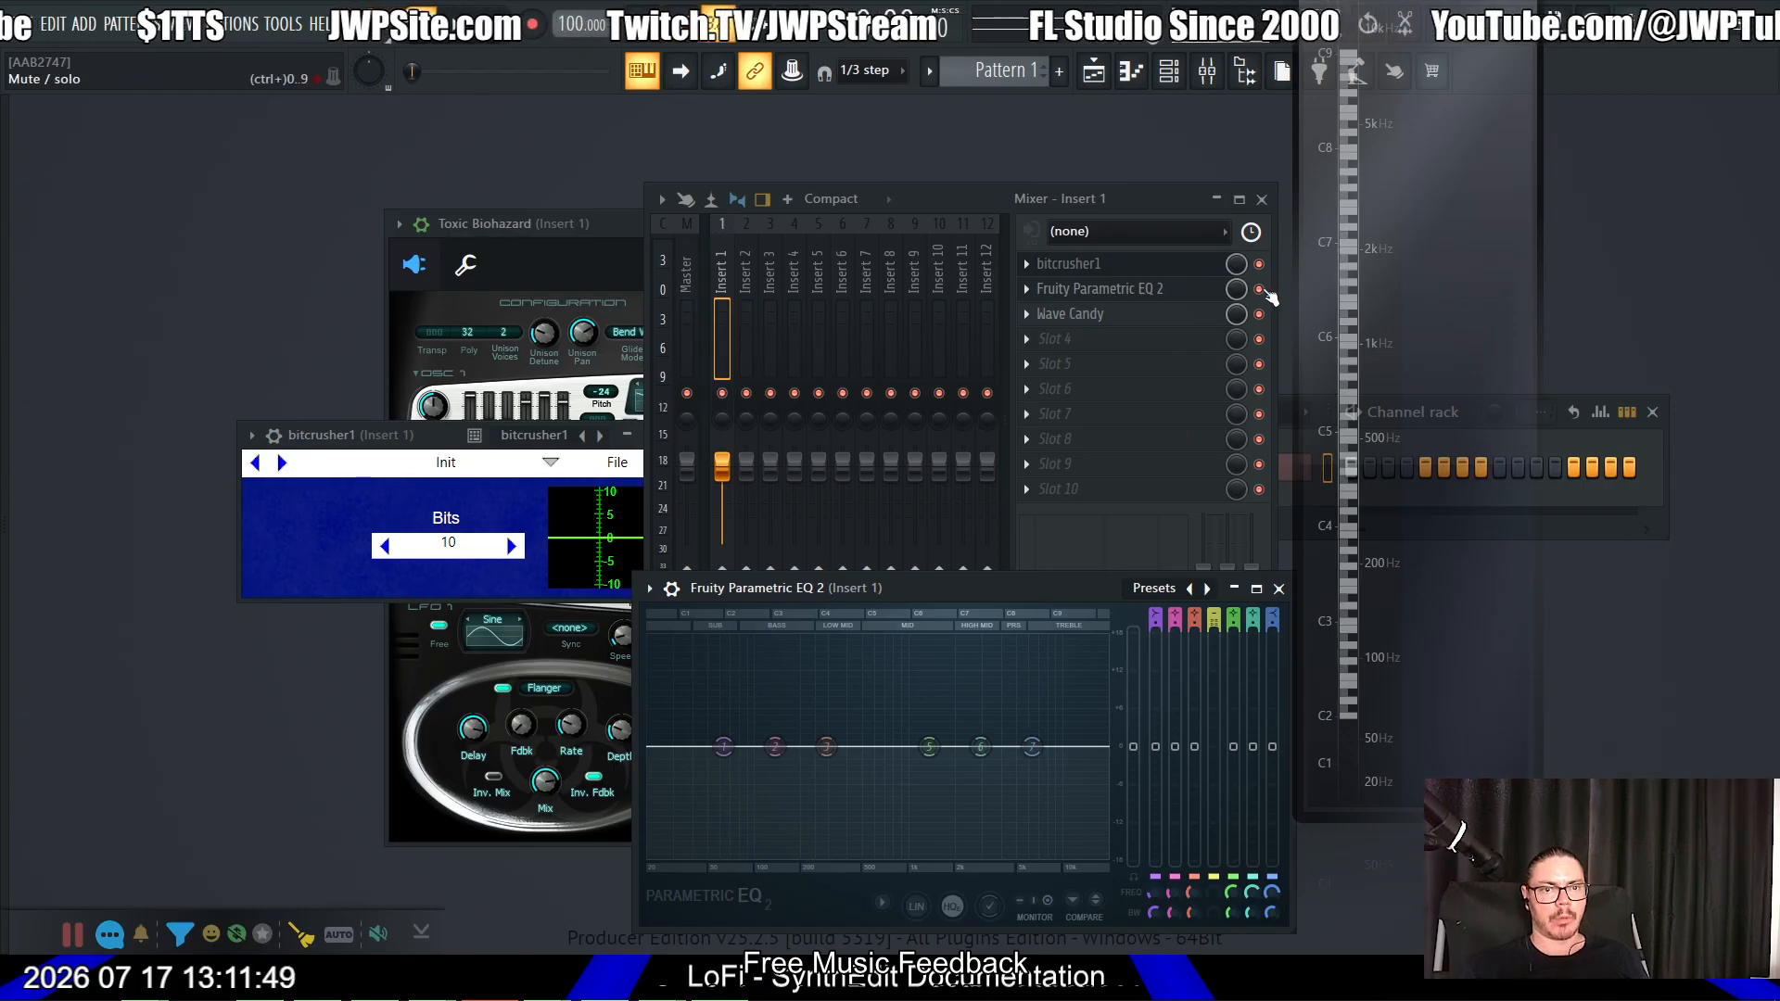
left_click(1258, 288)
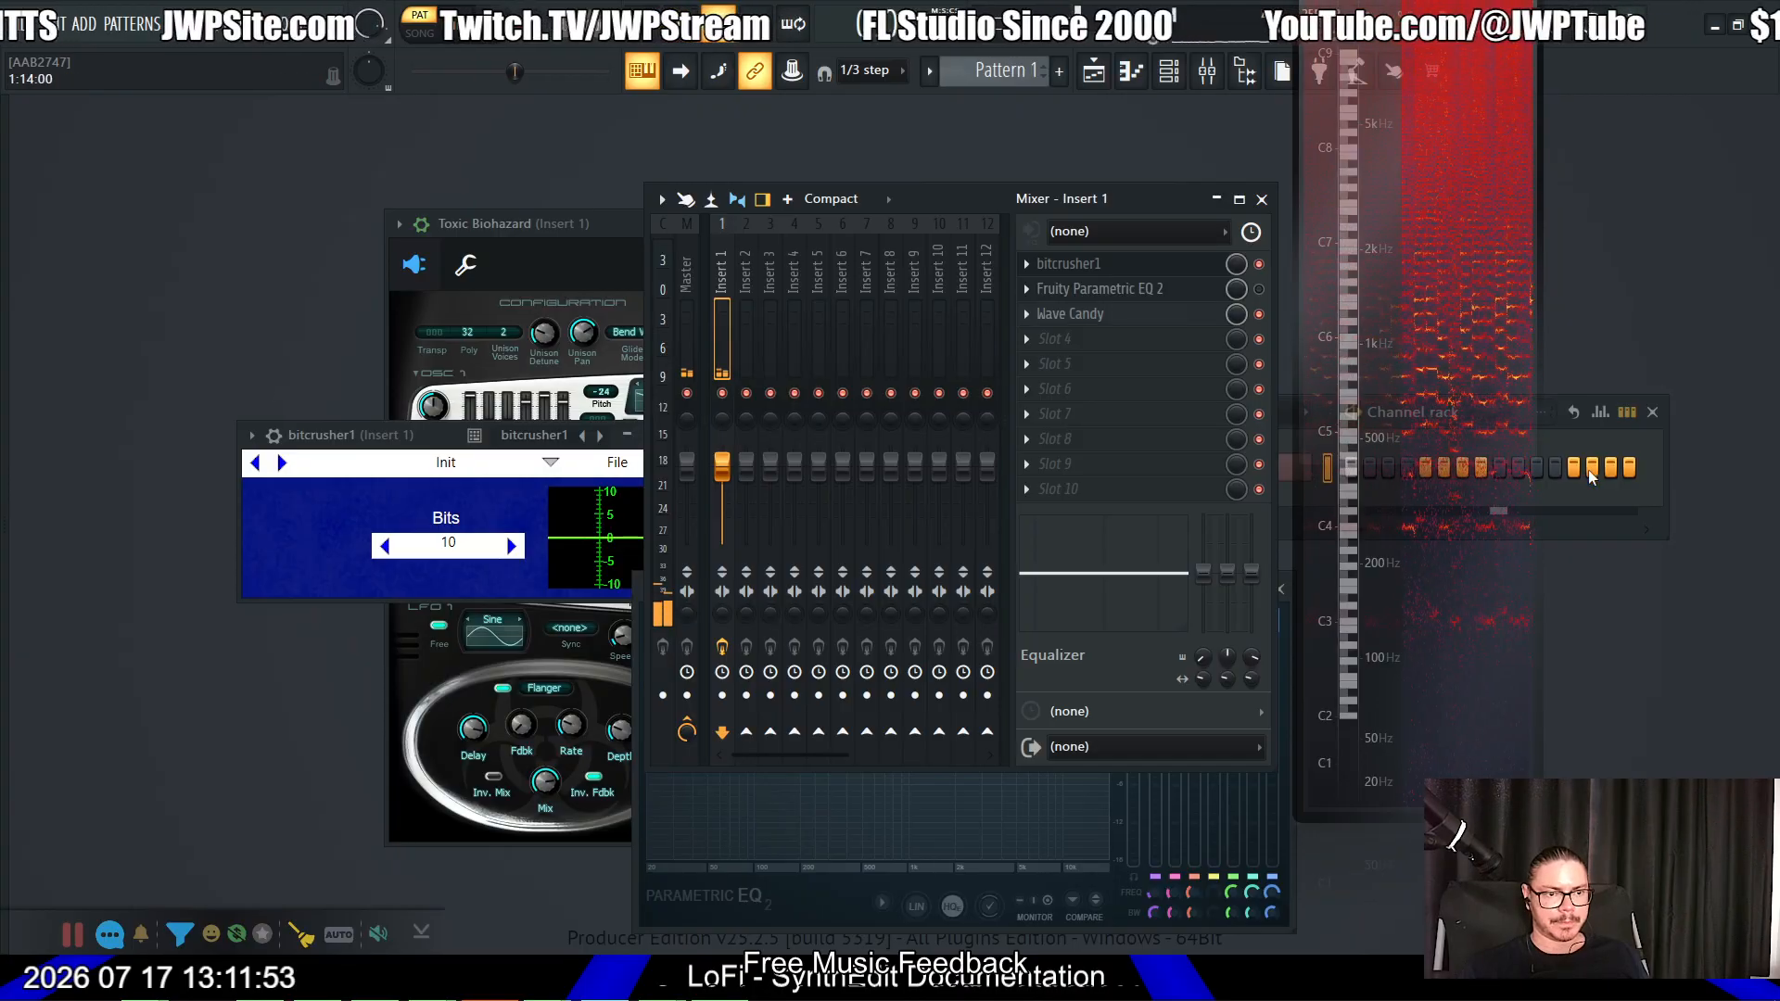
Step: Reset the Toxic Biohazard channel's volume to its default in the channel rack
left_click(1580, 498)
right_click(923, 470)
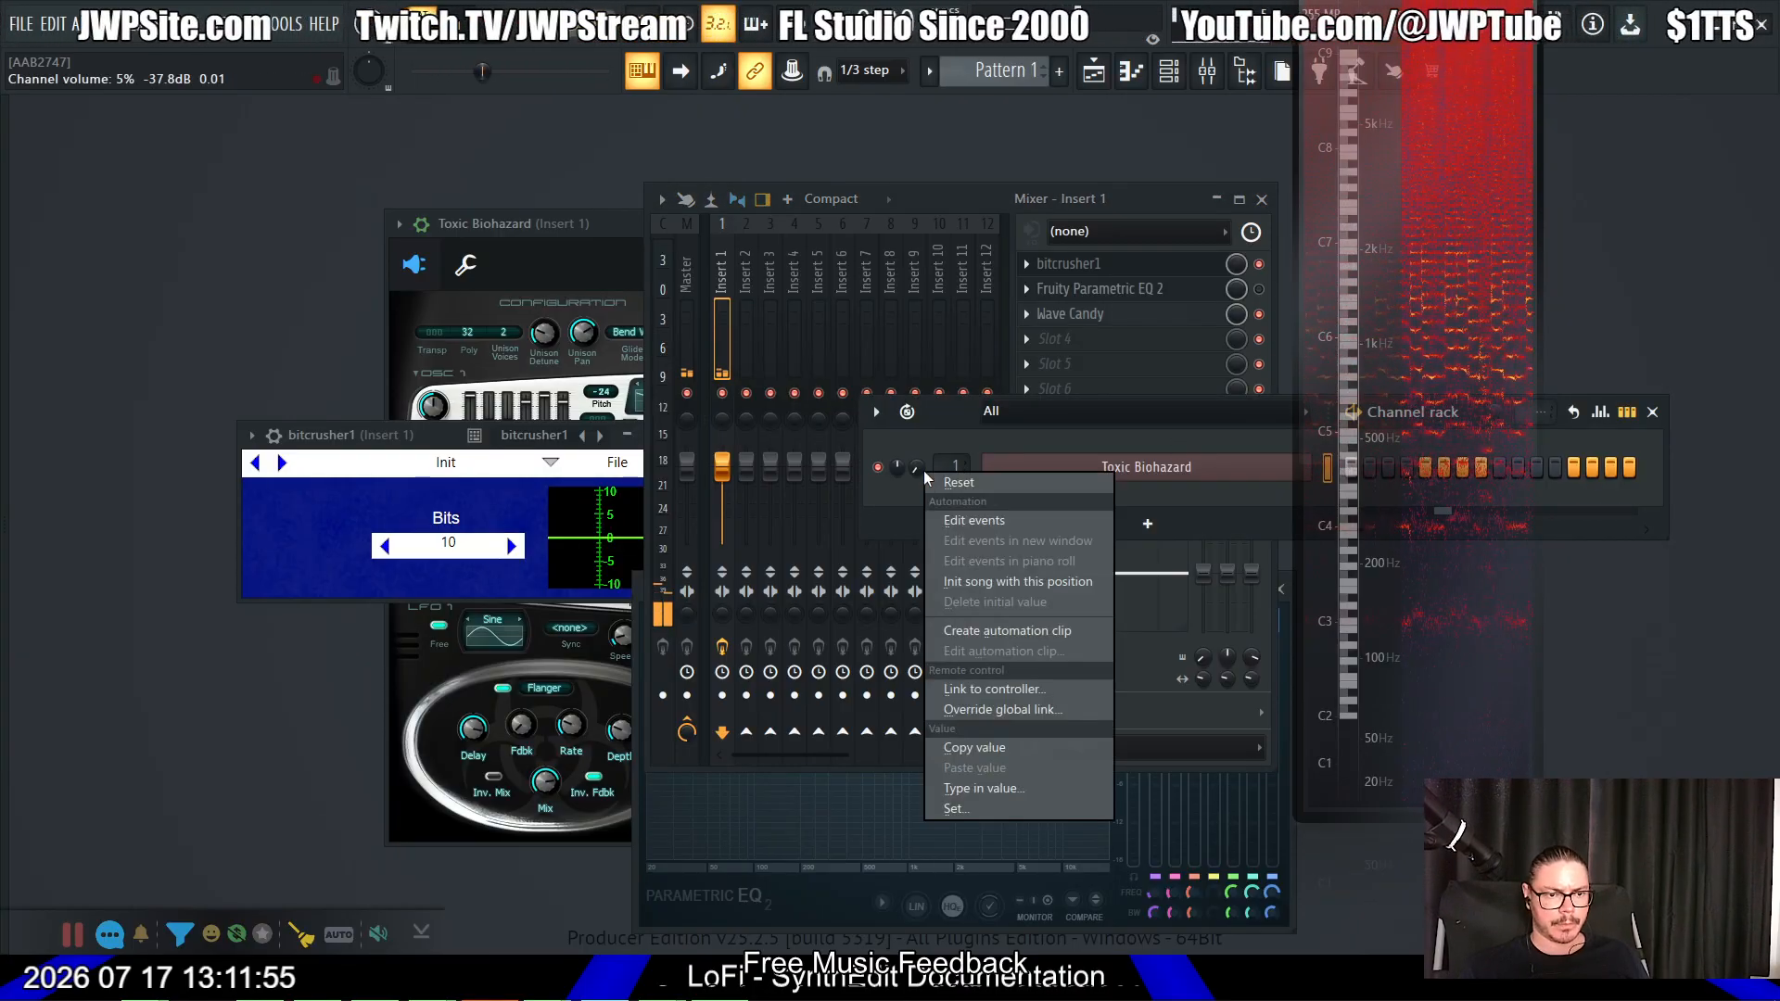
left_click(930, 482)
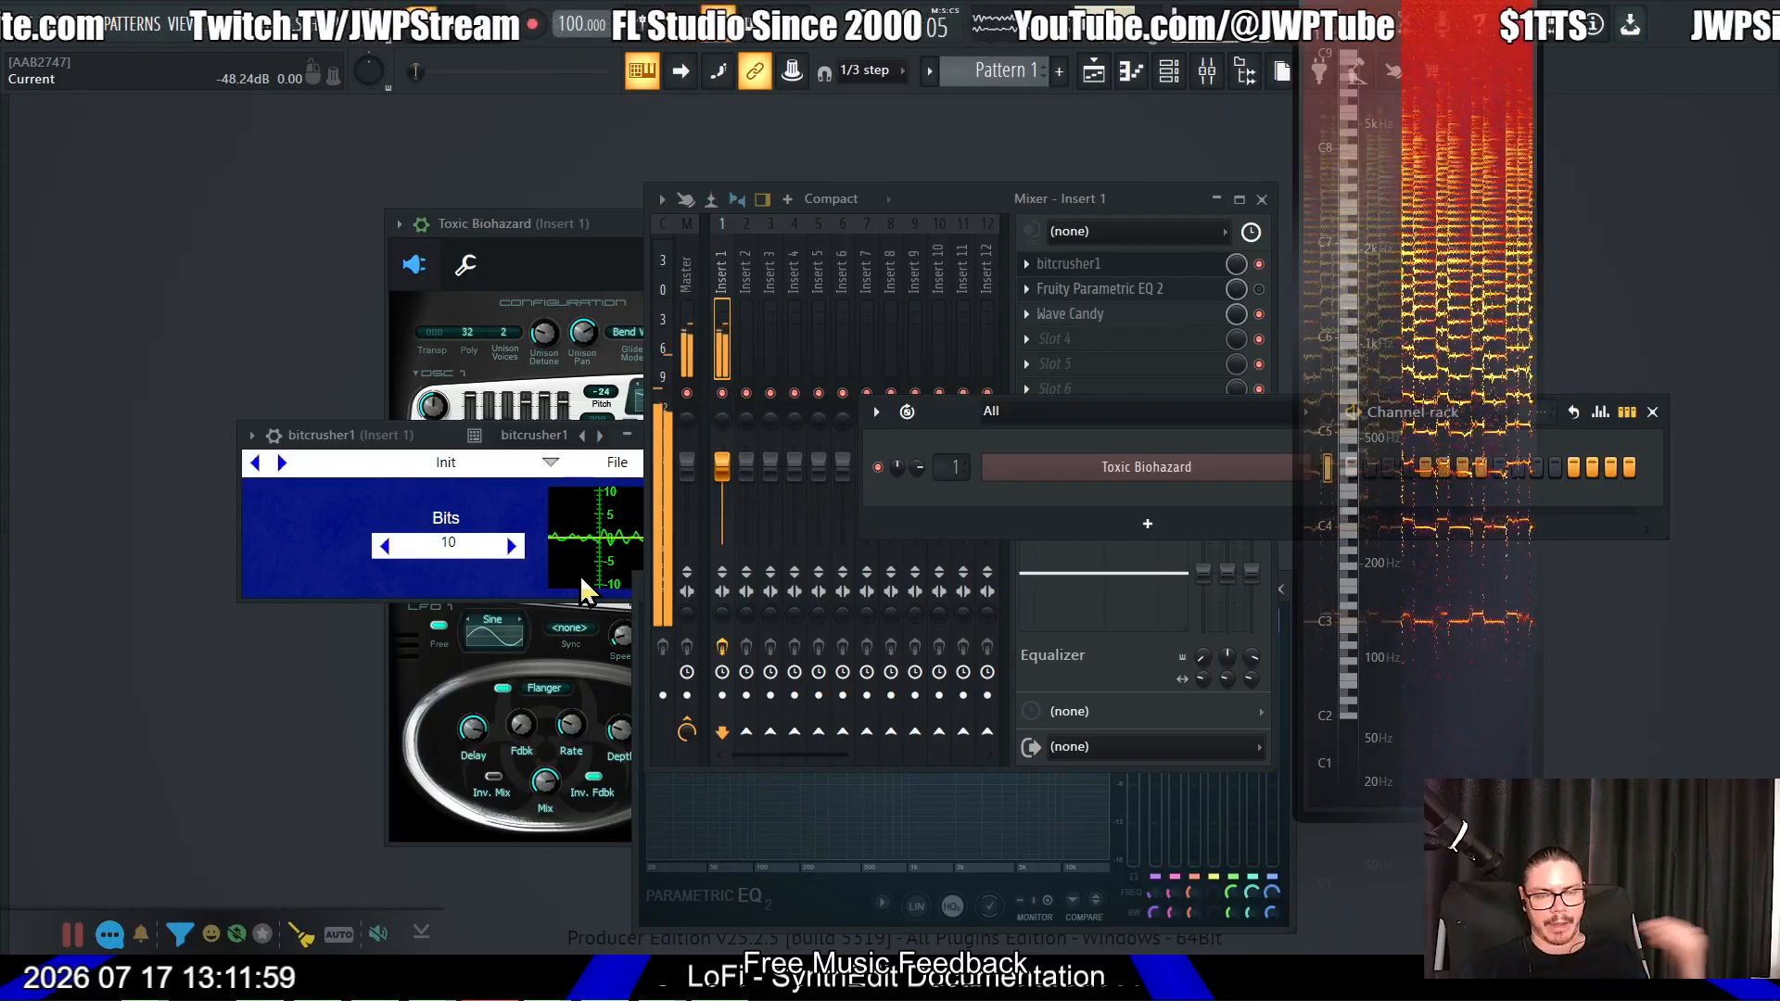
Step: Test bitcrusher1 during playback at 12 and 8 Bits, and lower the Toxic Biohazard channel's volume to 21%
left_click(510, 546)
left_click(511, 546)
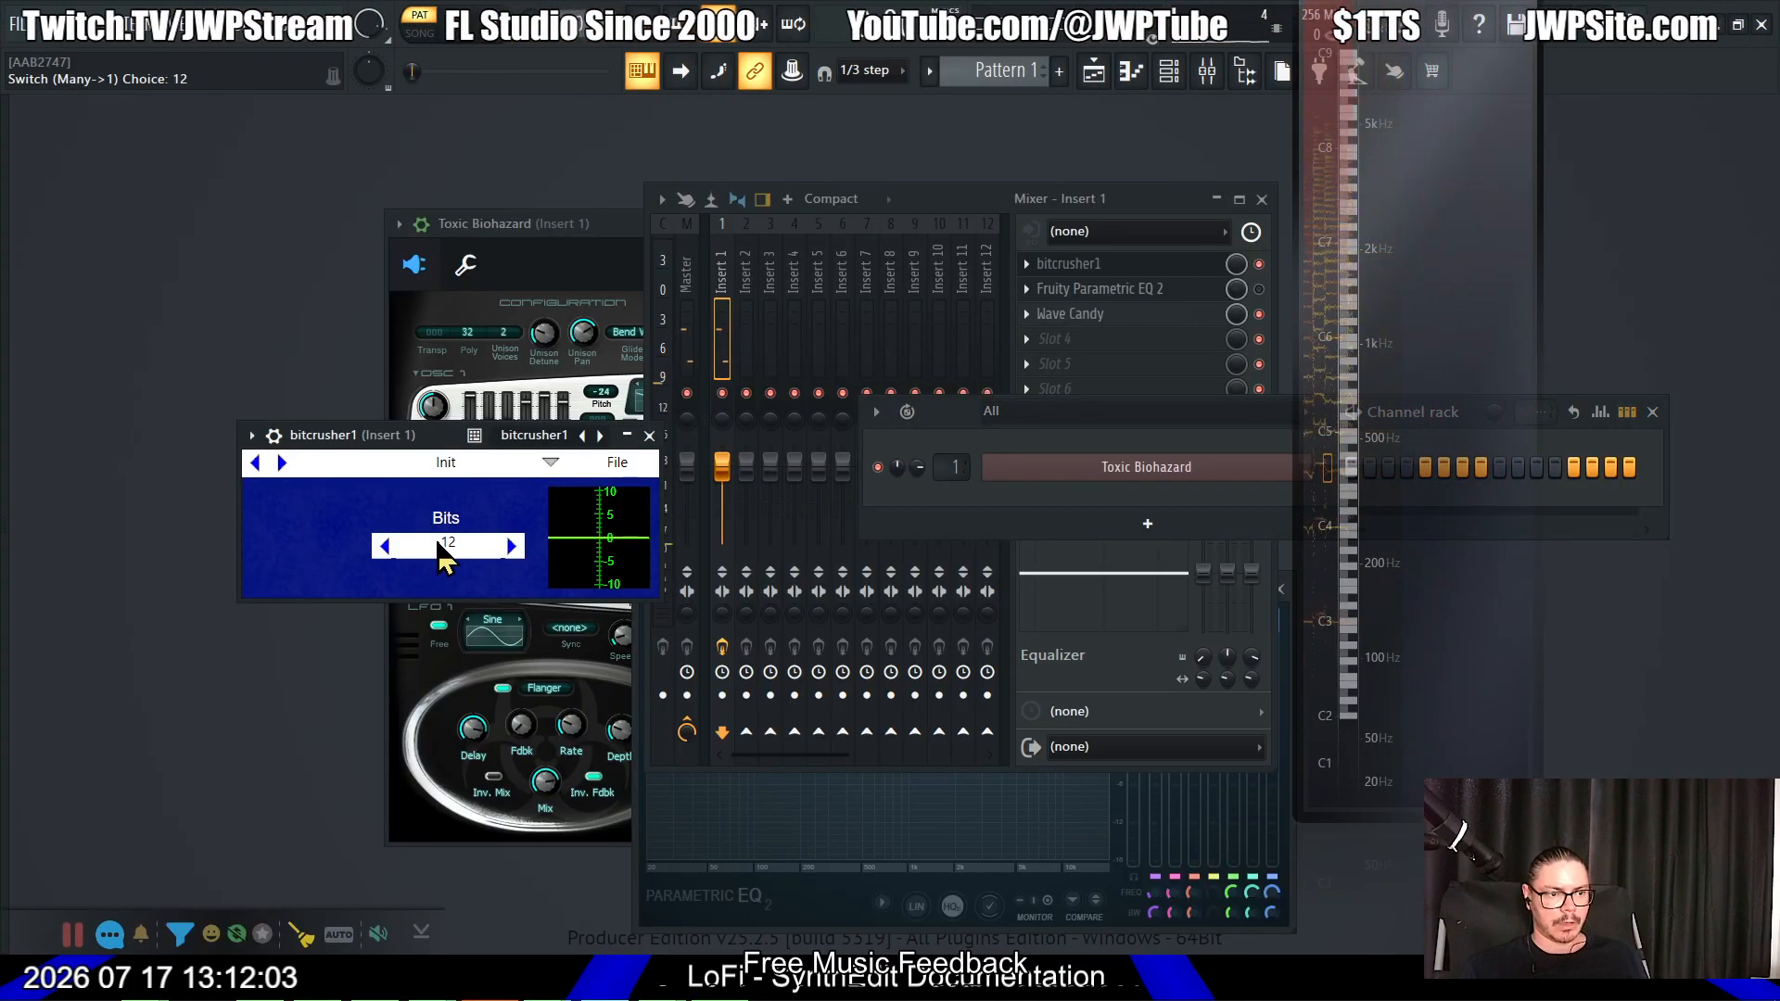
key("space")
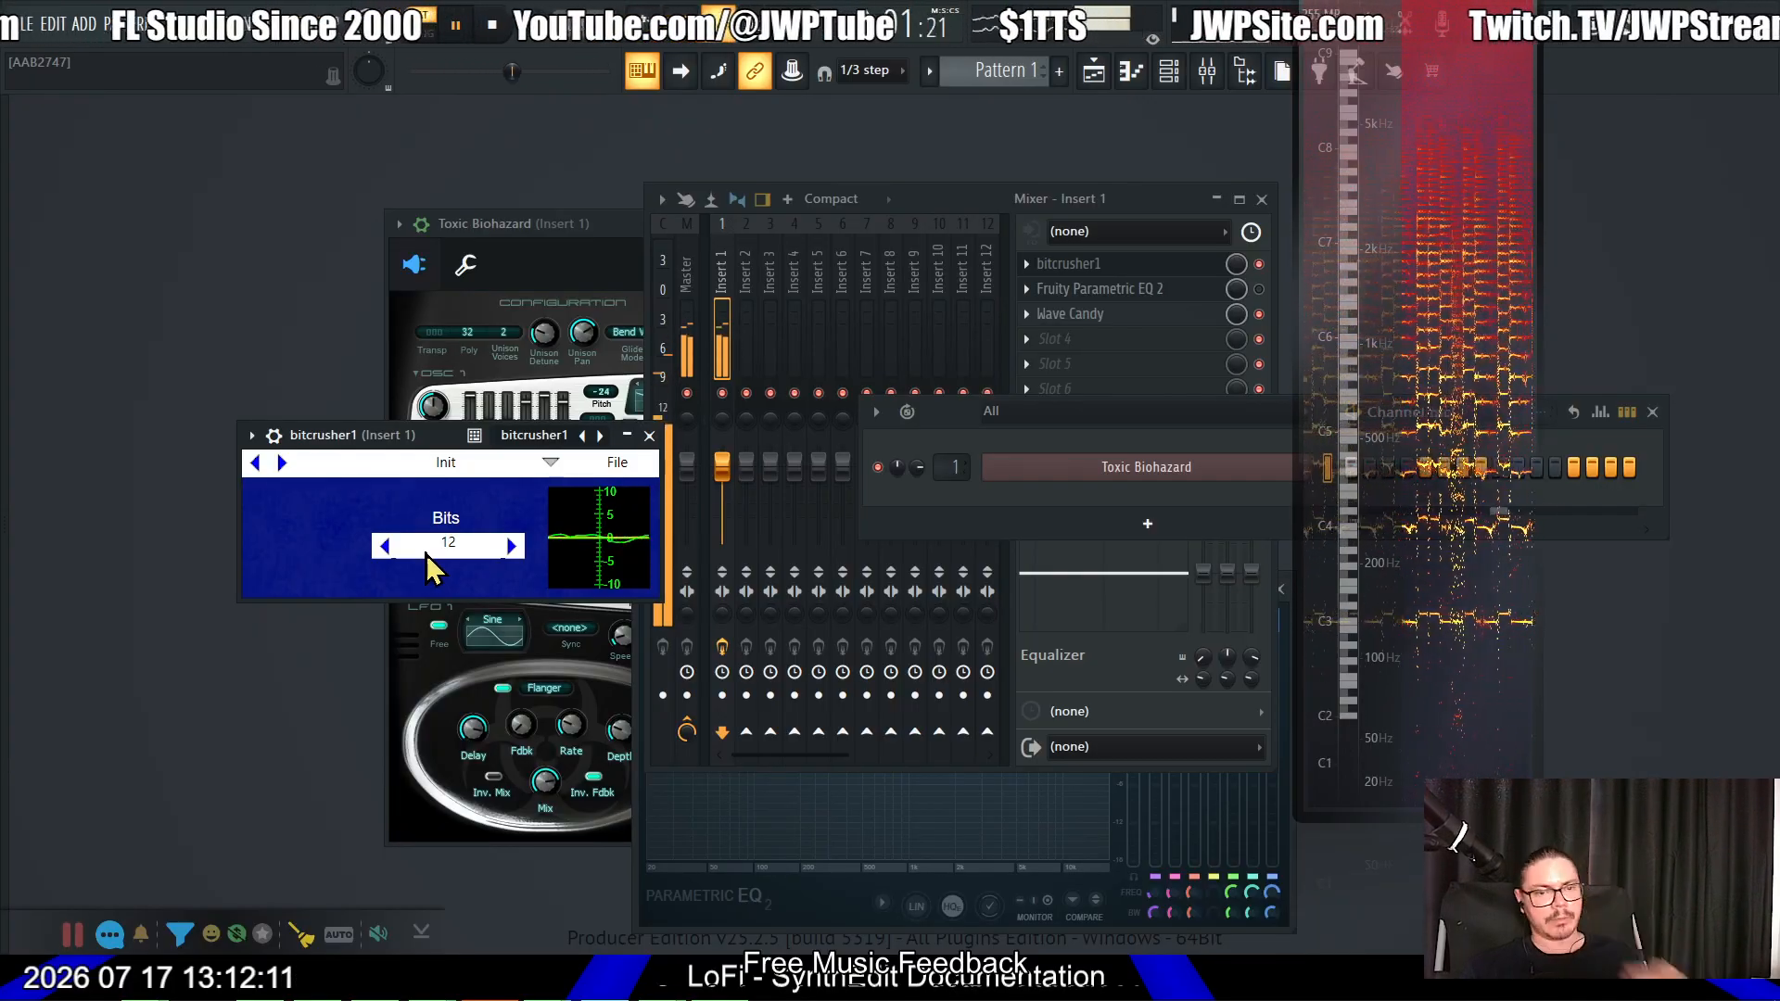
left_click(385, 547)
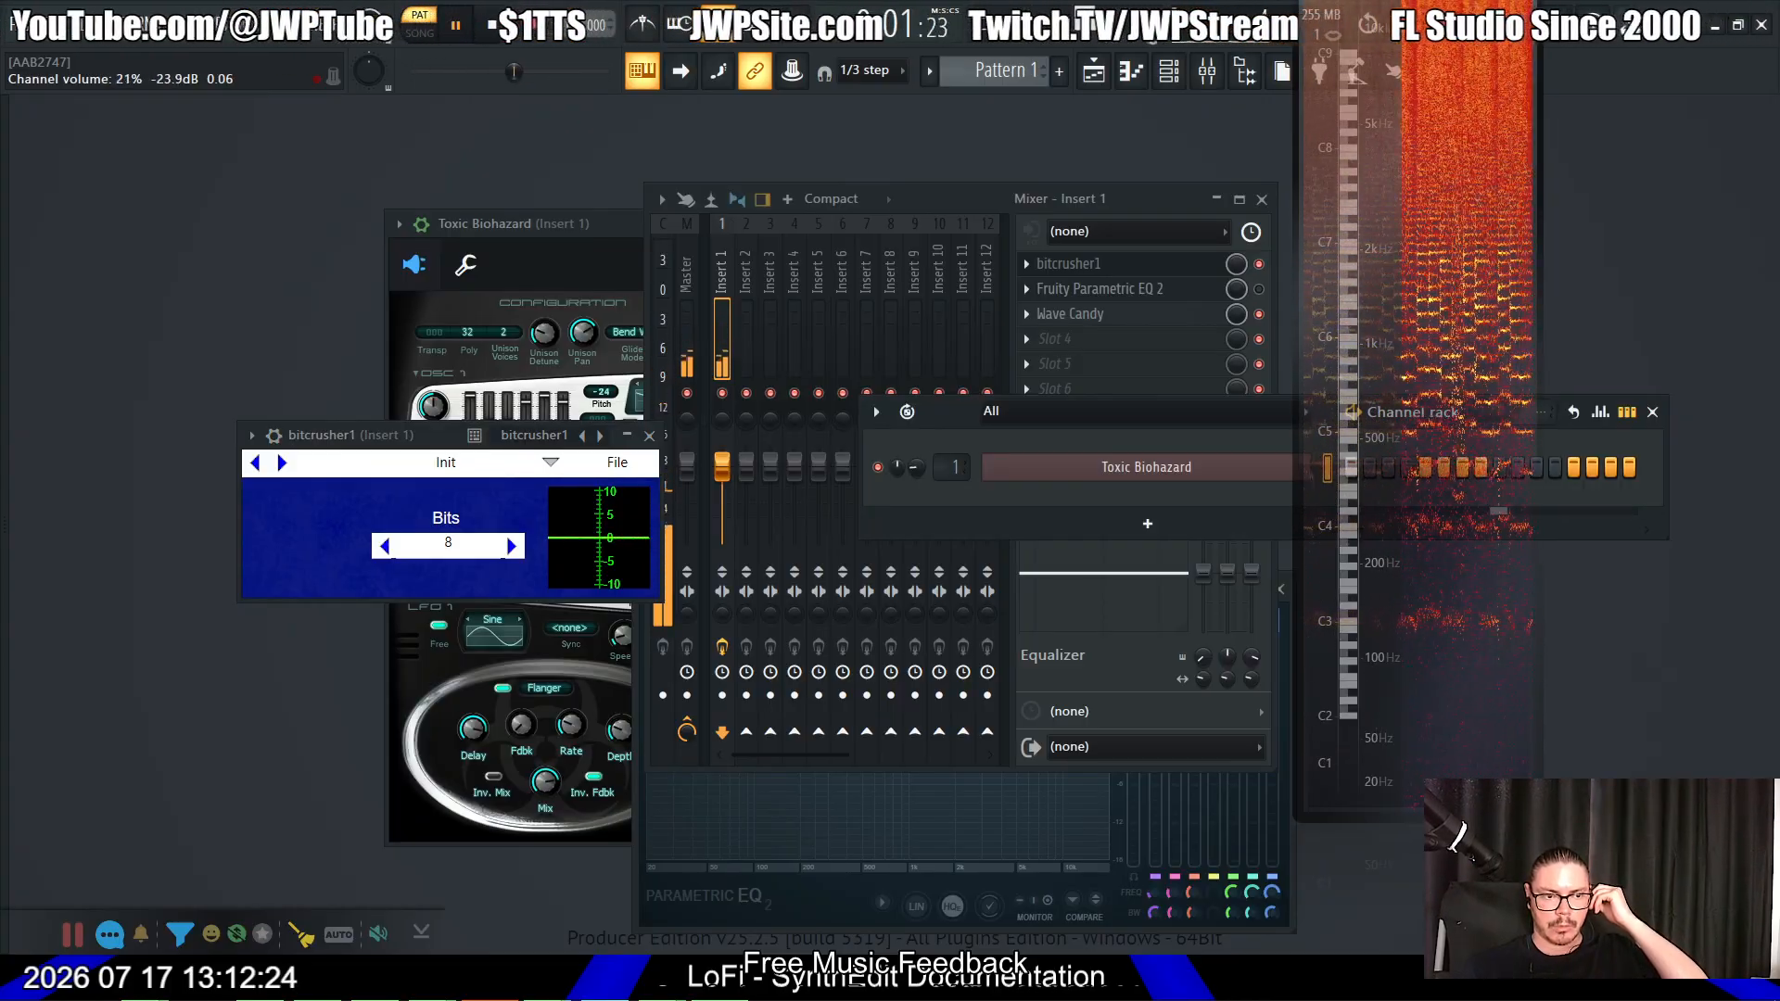
Step: Enable Fruity Parametric EQ 2 on Insert 1 again and raise its main level to 10.5 dB
left_click(1259, 290)
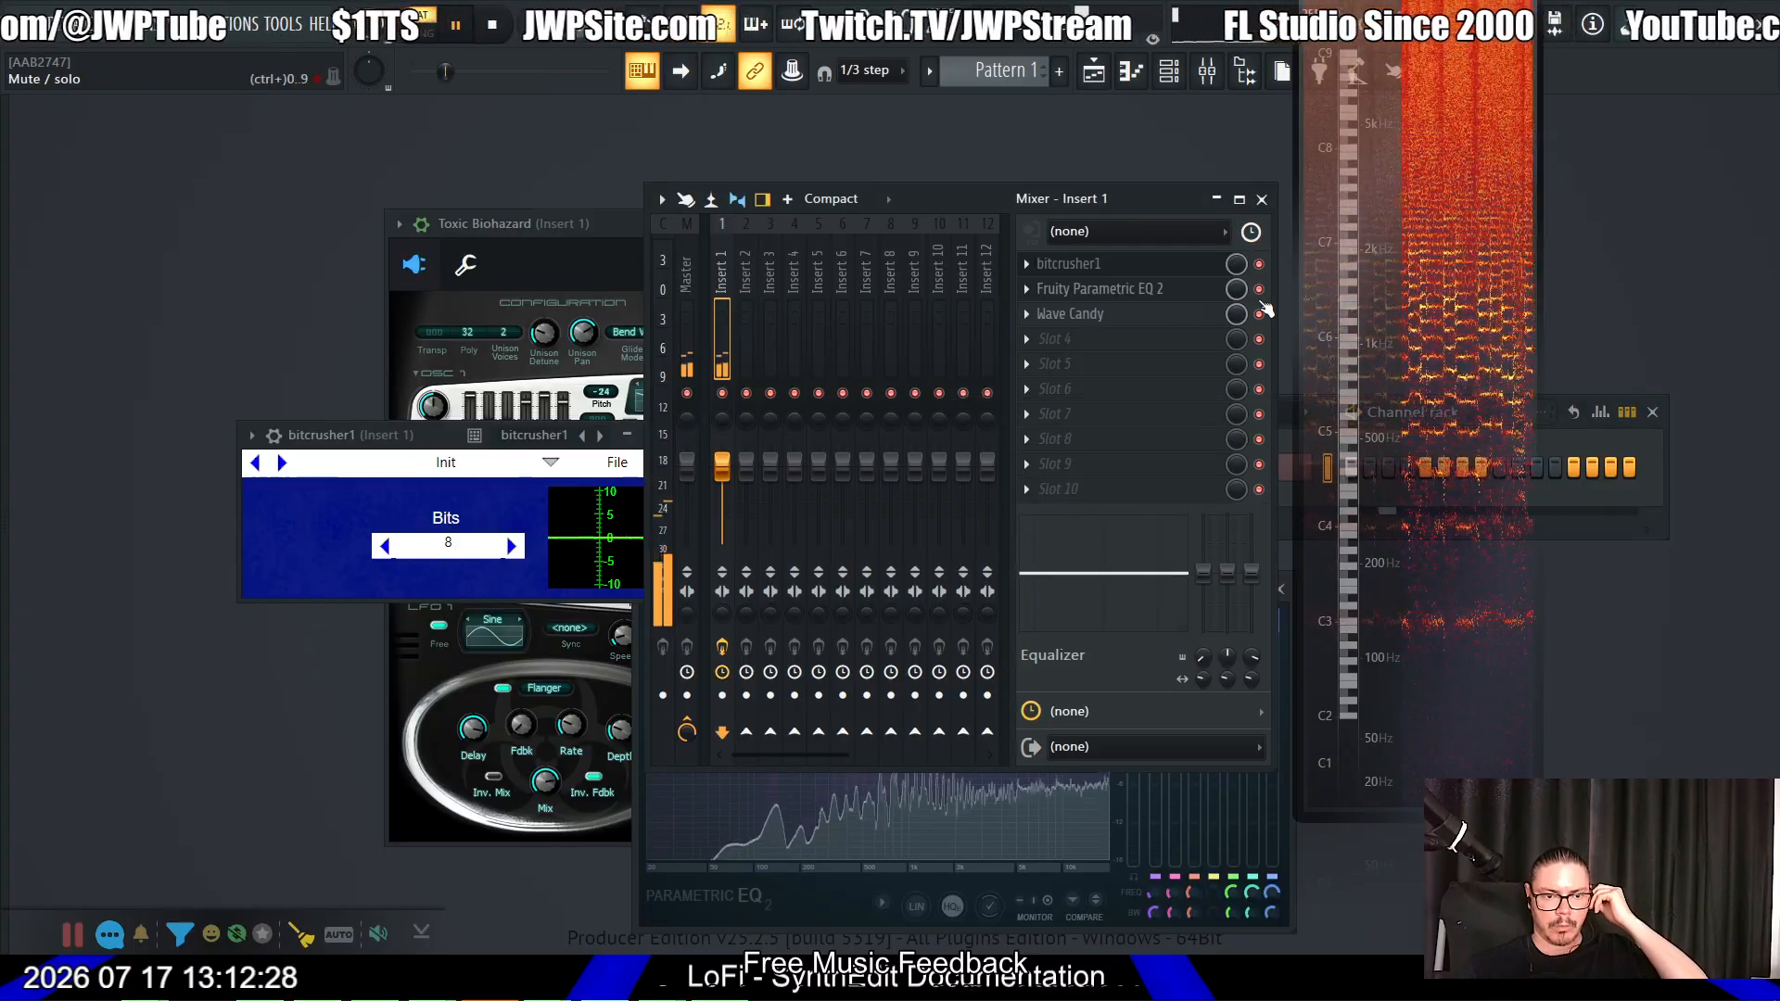
left_click(1171, 298)
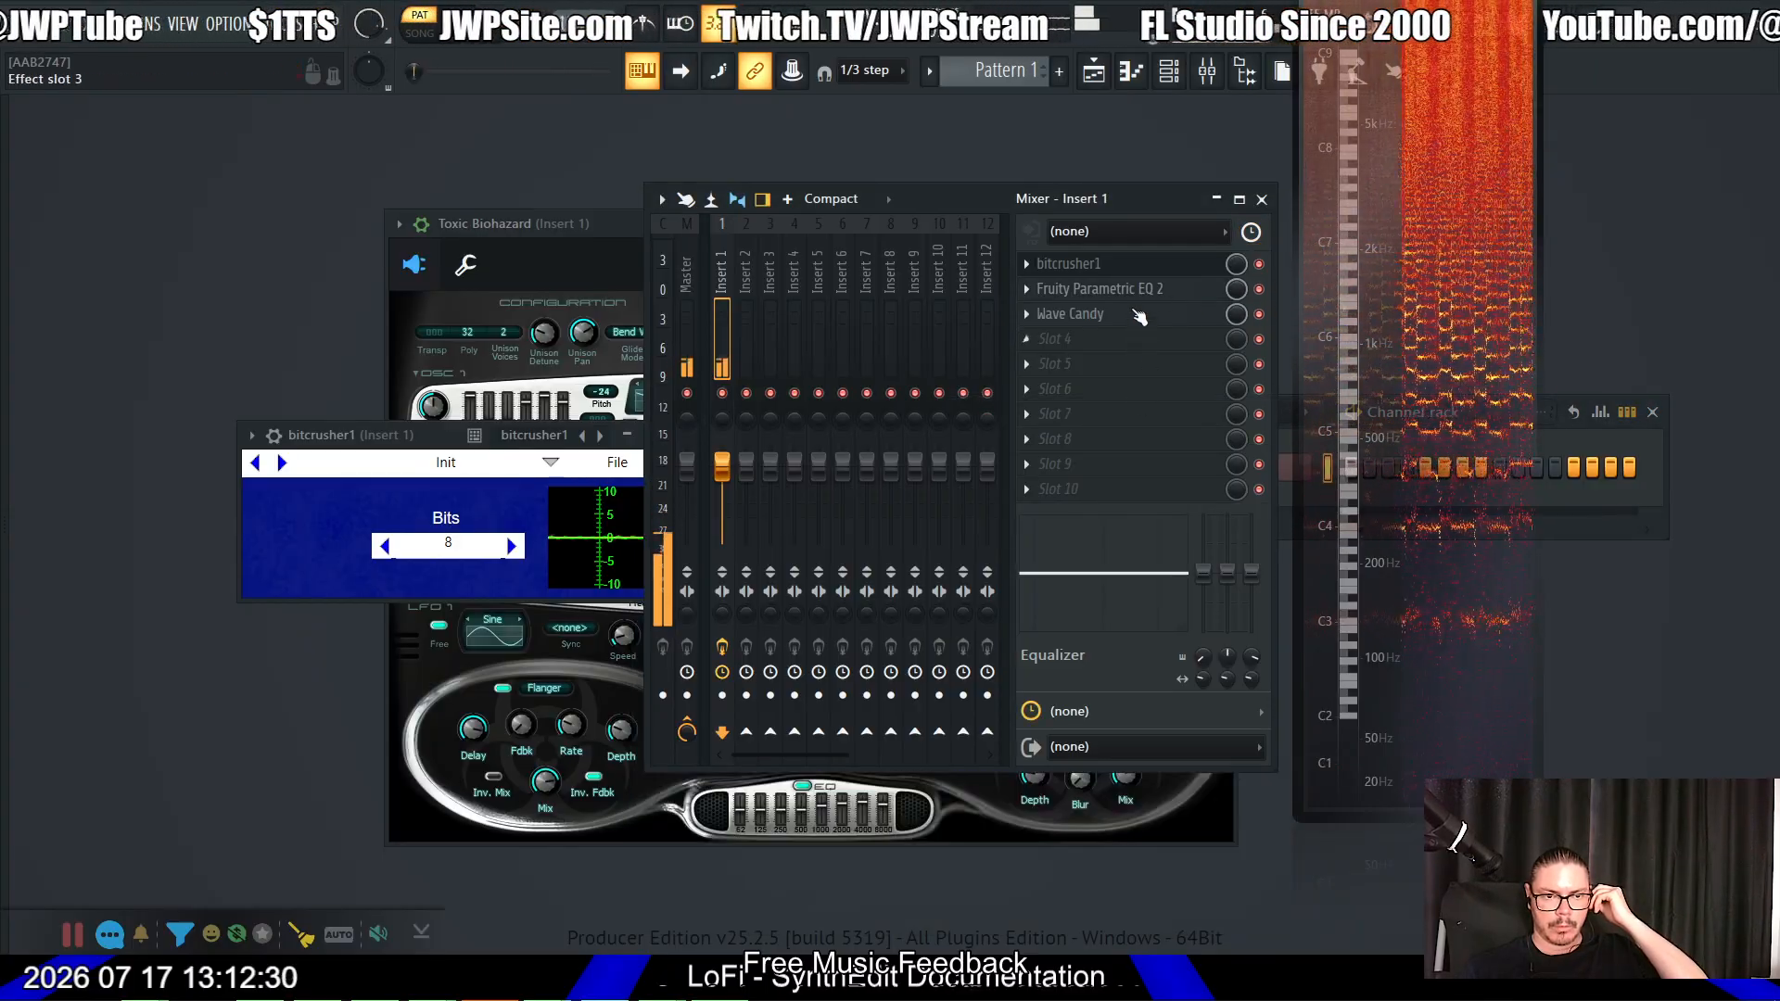
left_click(1166, 289)
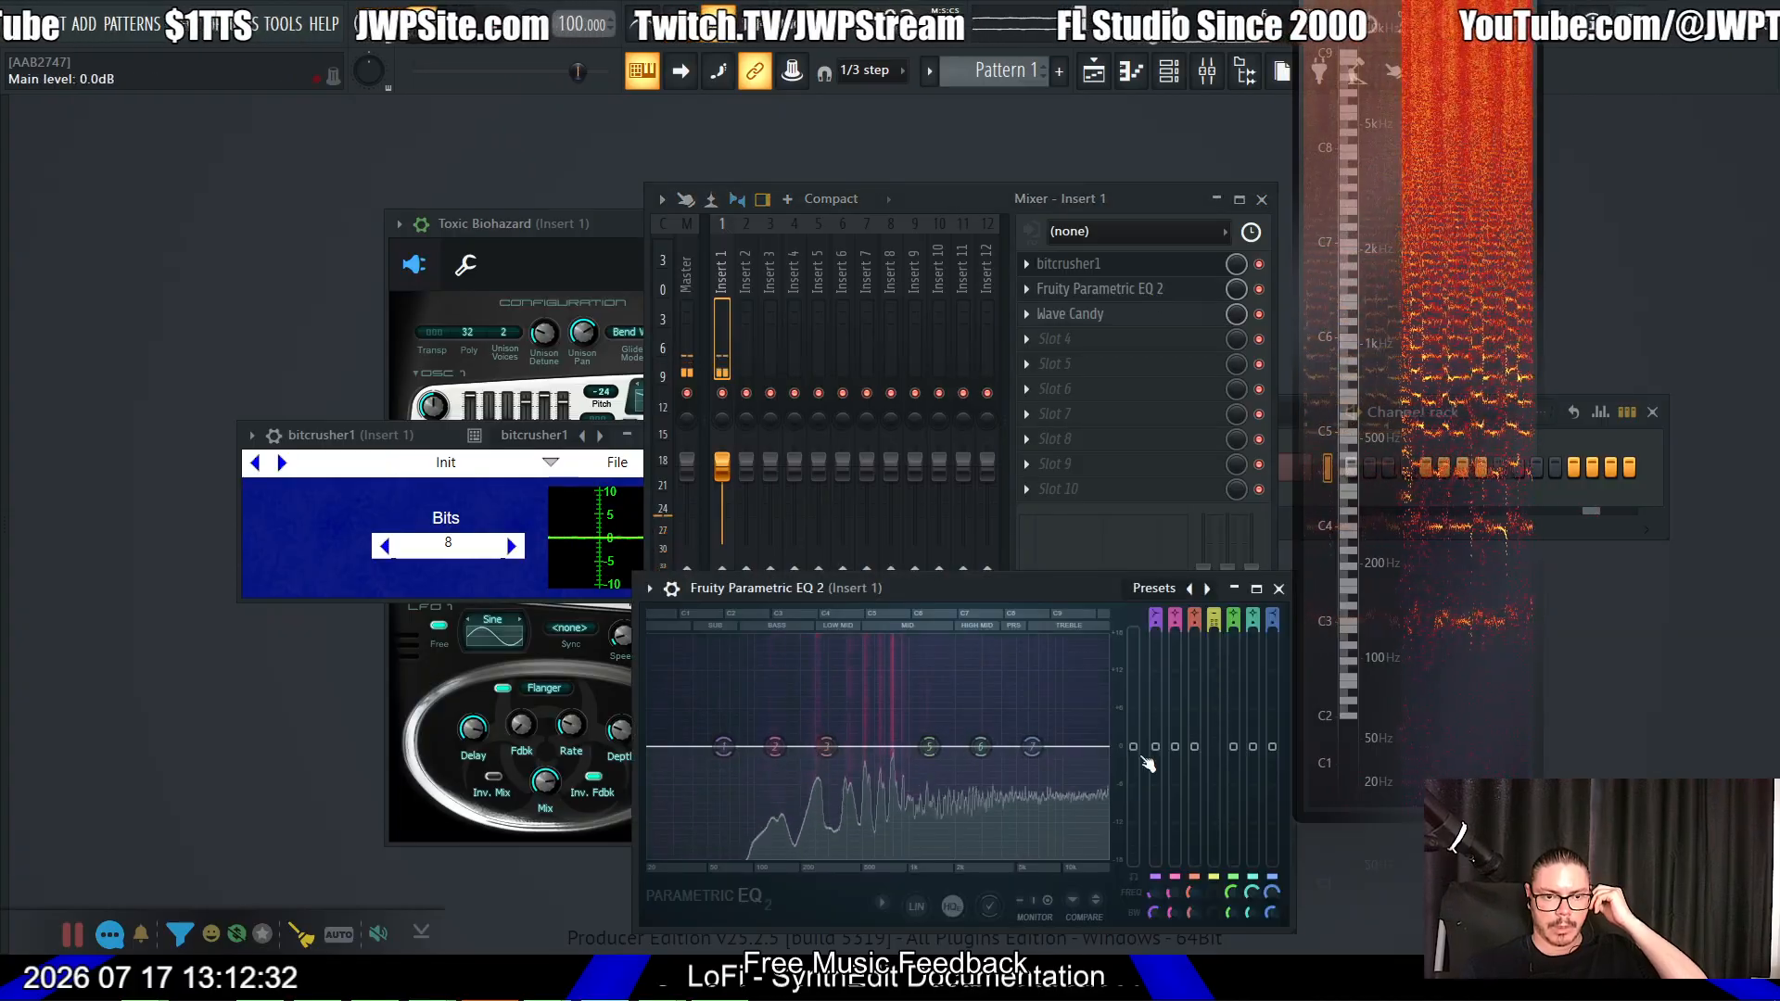
left_click_drag(1133, 720, 1133, 680)
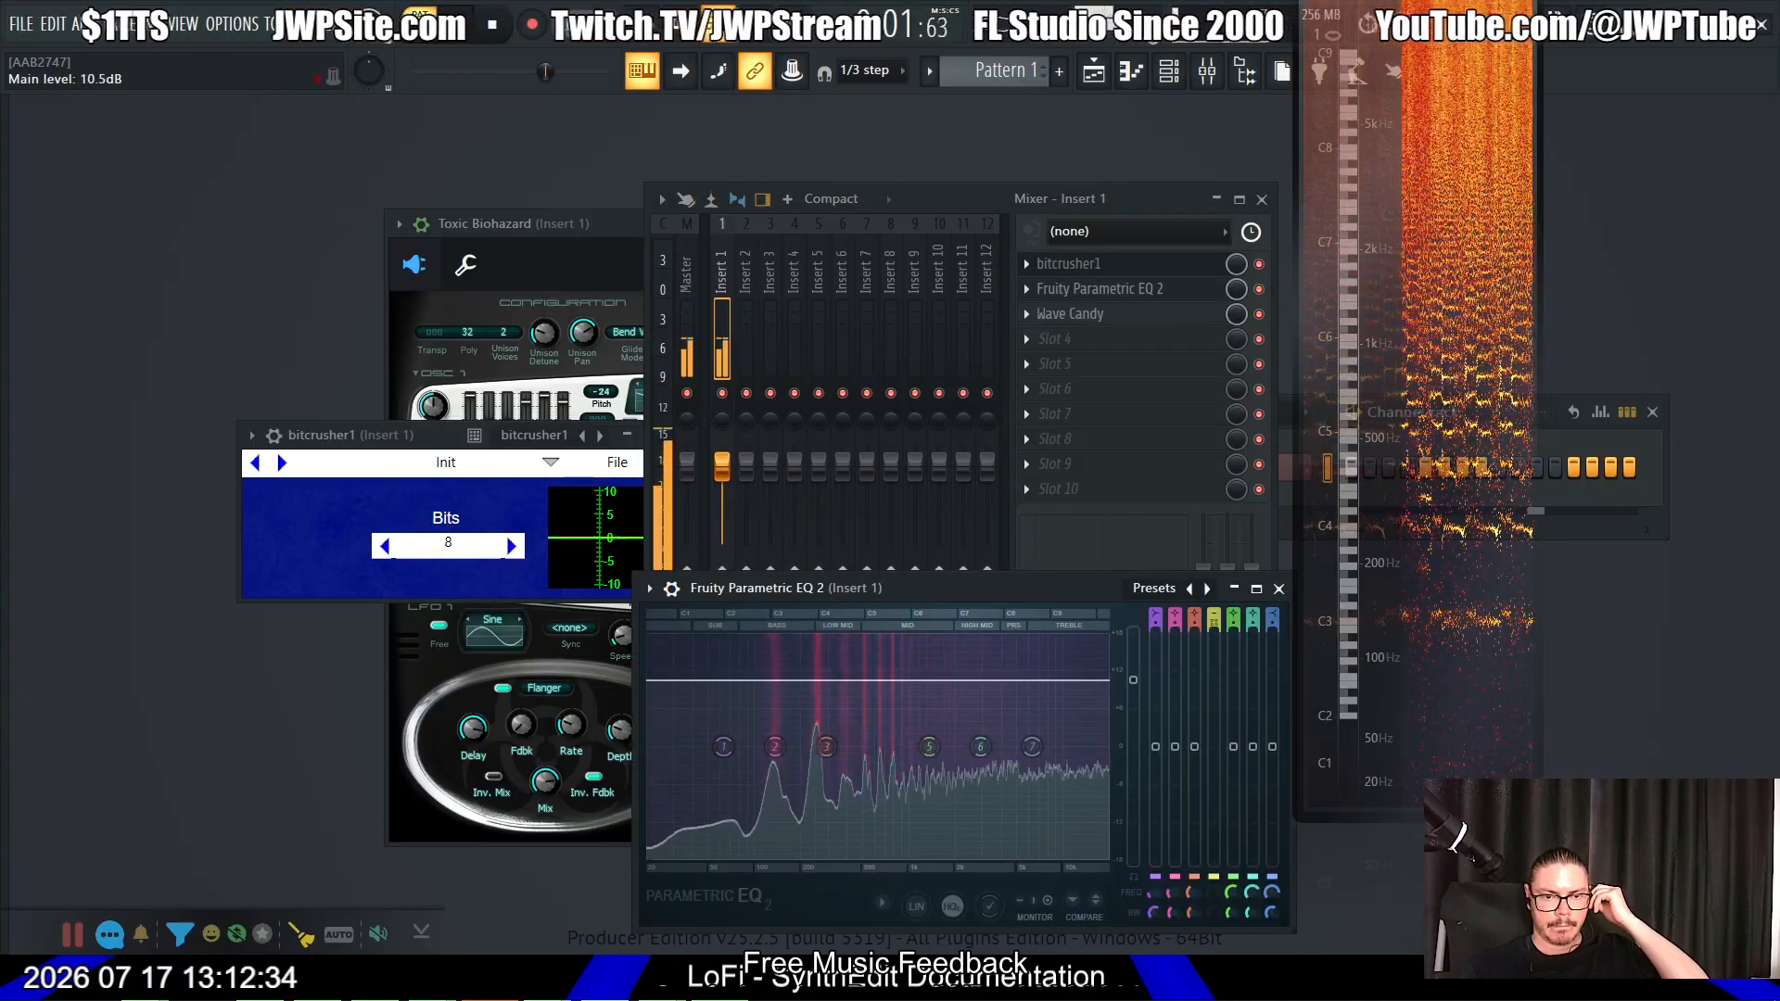
Step: Set Bits to 6, raise the Toxic Biohazard channel's volume to compare the crushed sound, then stop playback
left_click(385, 547)
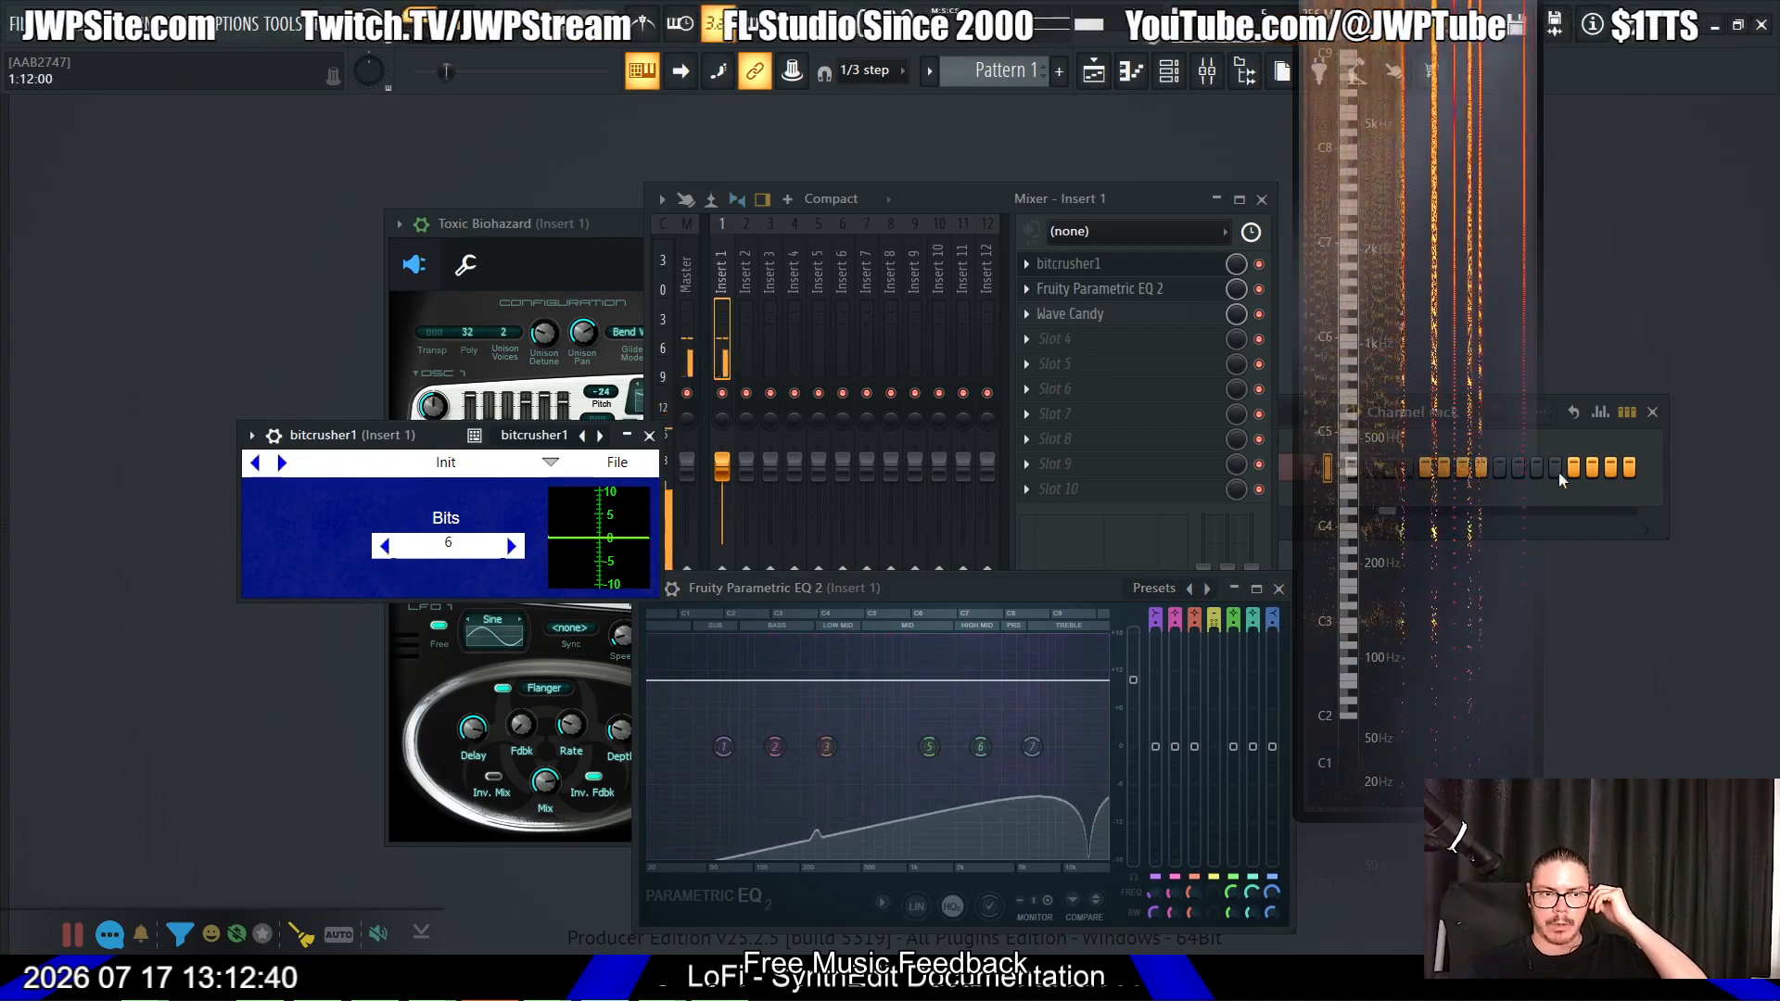
left_click(1342, 478)
left_click_drag(917, 468, 917, 380)
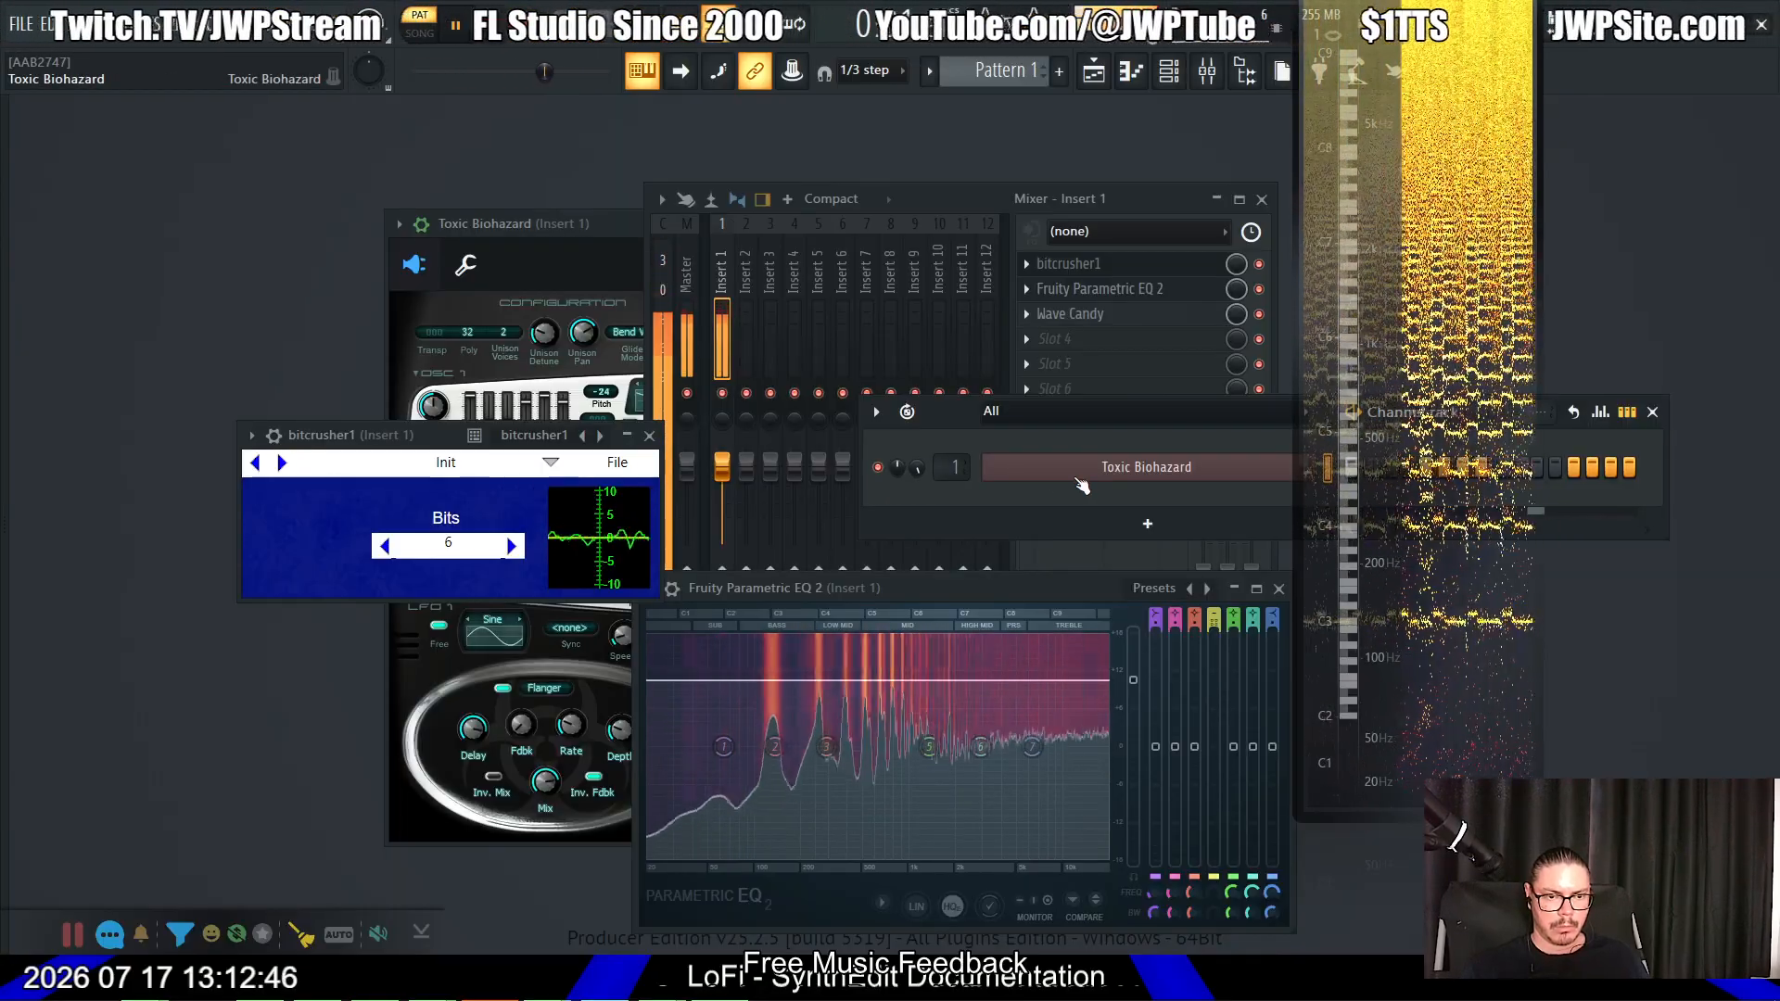
key("space")
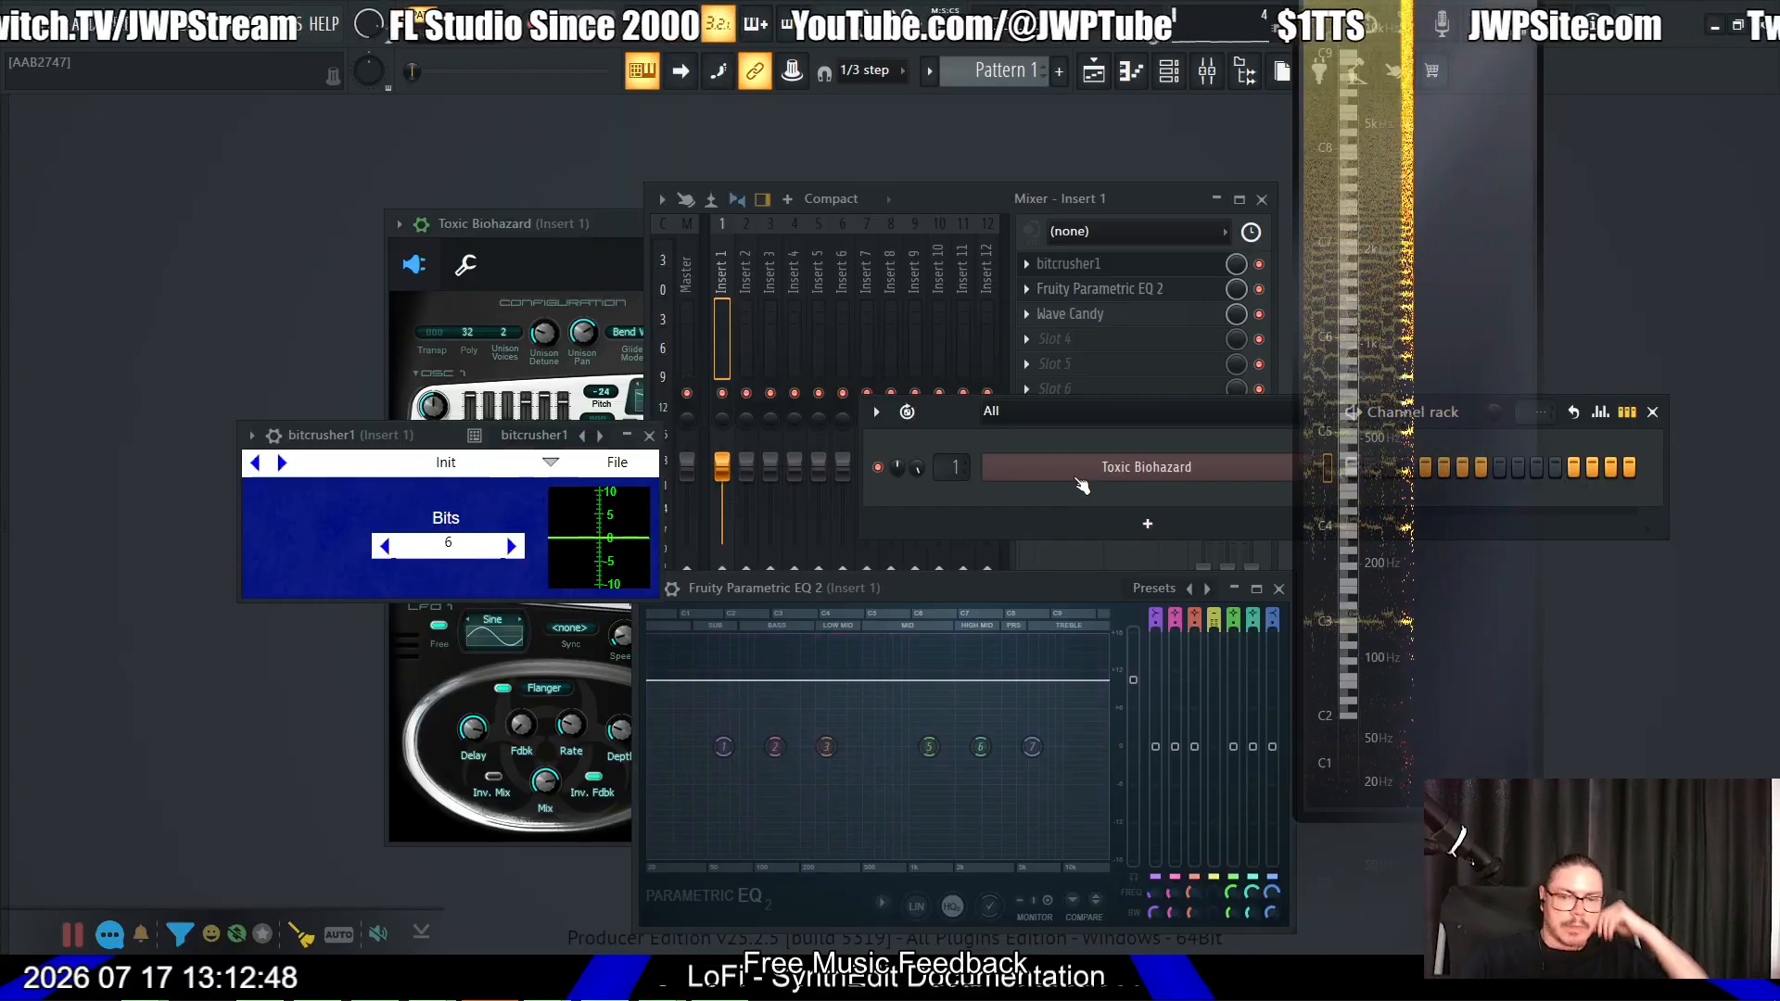